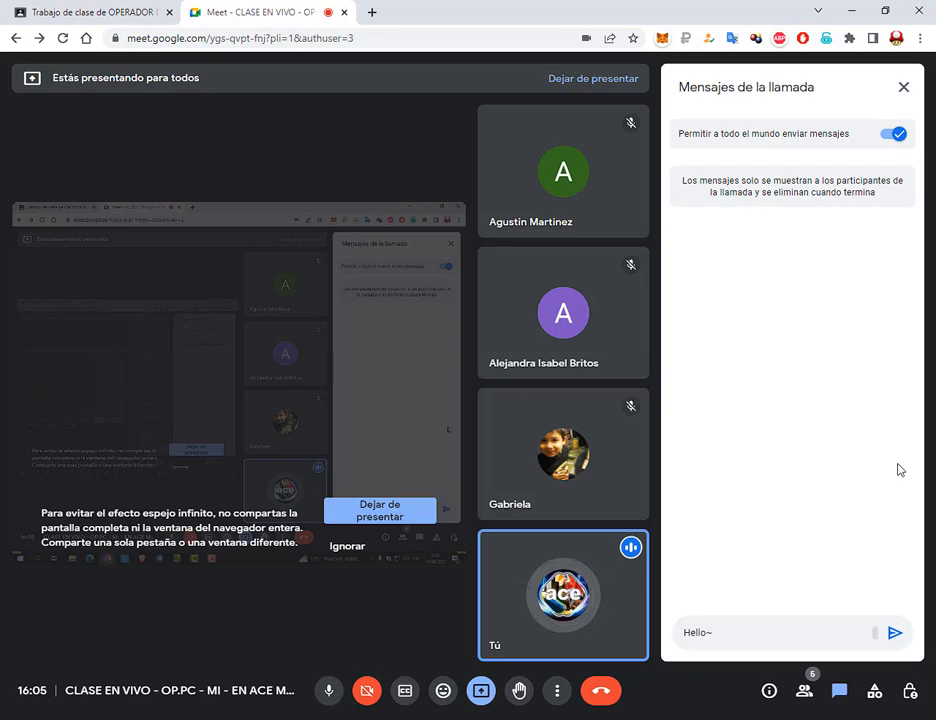
Step: Open the Clase 2 folder from the WORD - Clase 2 Tarea in Classroom and select 2. Formato de parrafo.docx
click(119, 14)
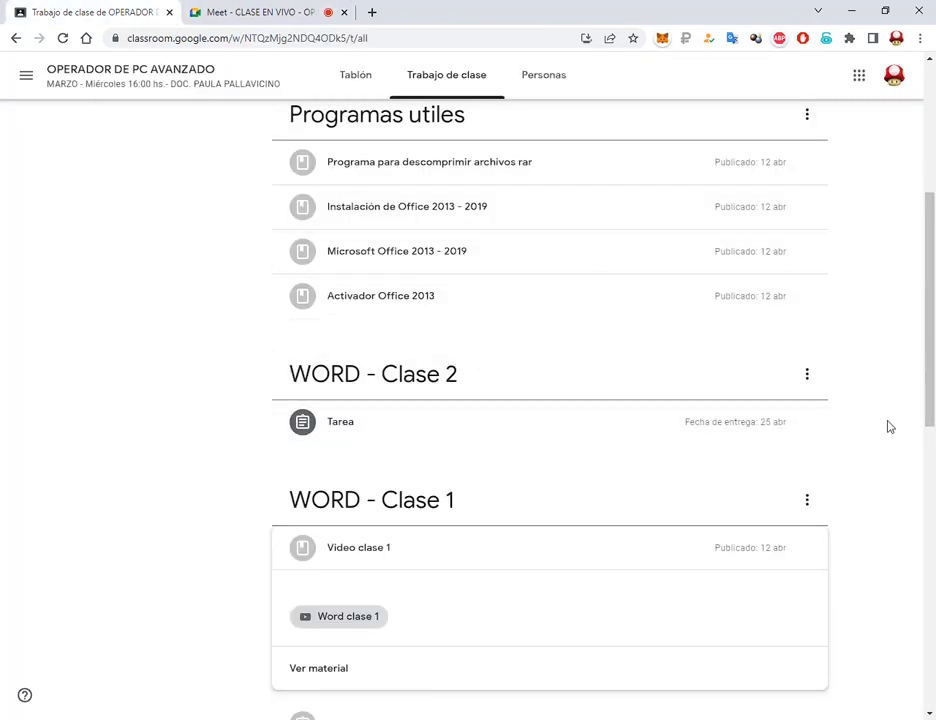
scroll(884, 422, down, 1)
scroll(873, 402, up, 1)
scroll(875, 414, down, 1)
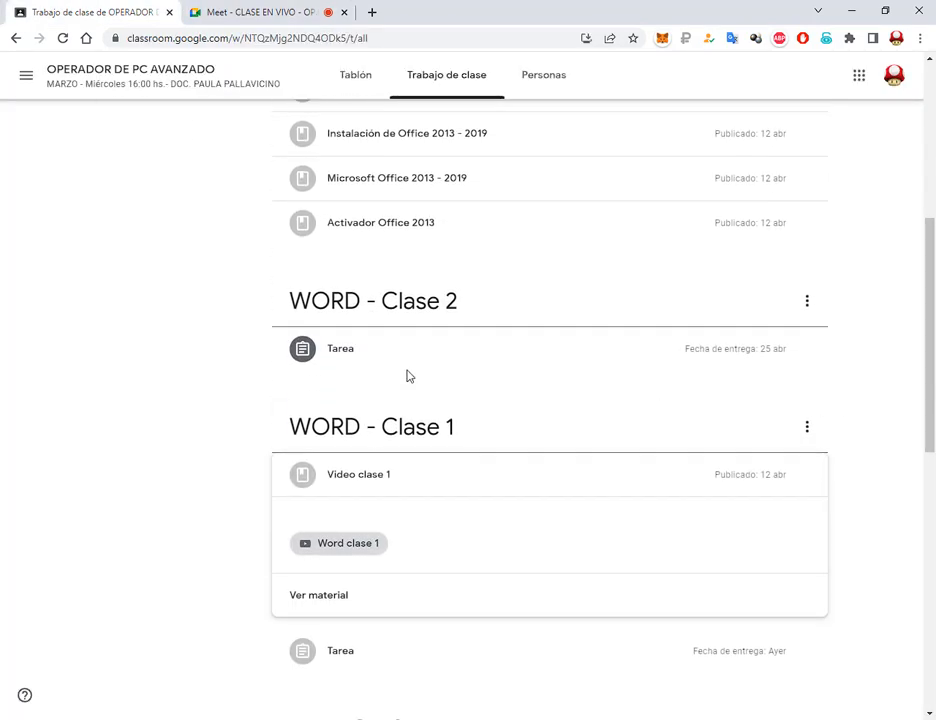
click(391, 355)
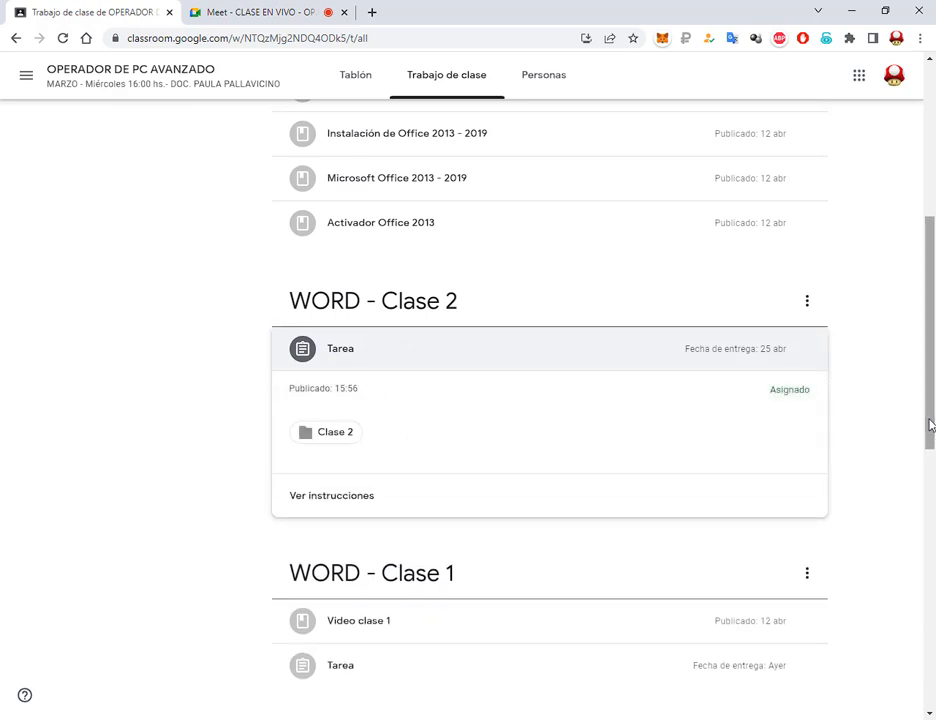
click(329, 441)
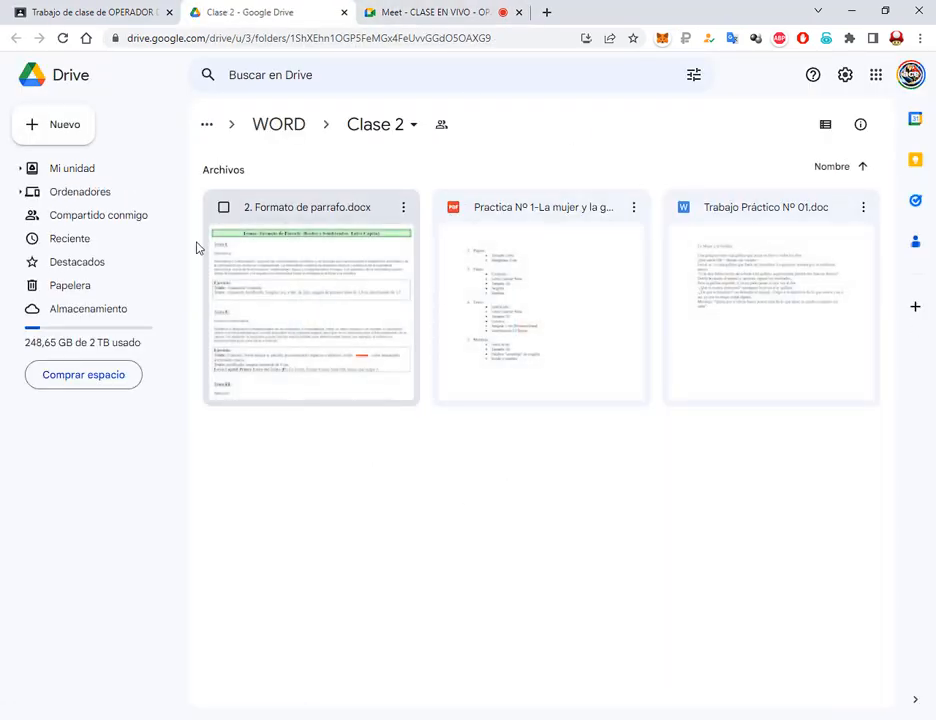
click(253, 226)
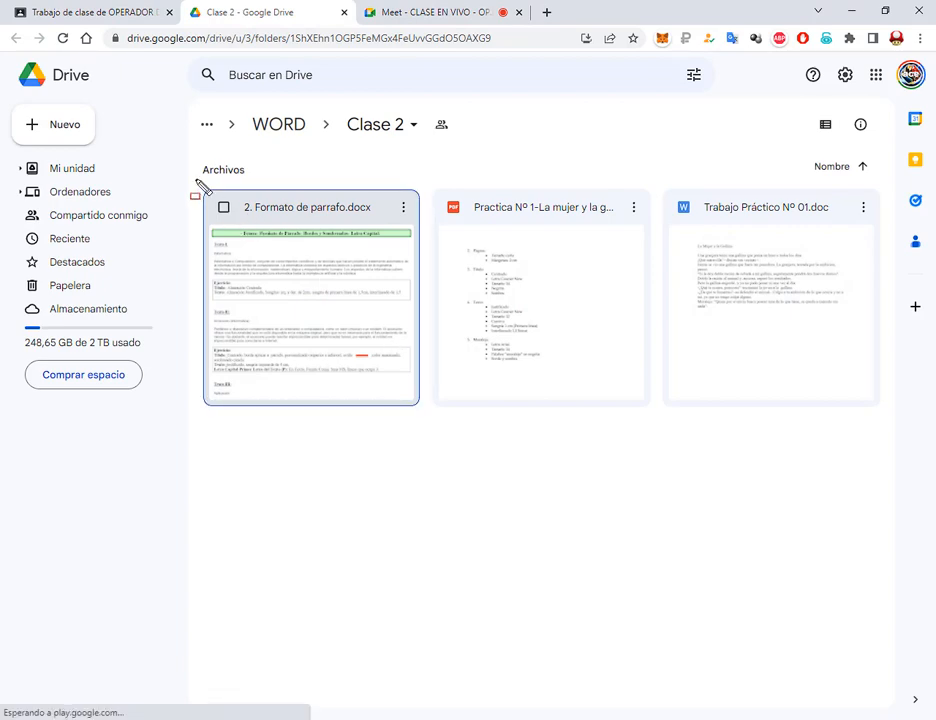
Step: Outline 2. Formato de parrafo.docx in red, draw arrows to the three files, and clear the annotations
mouse_move(196, 183)
mouse_down()
mouse_move(420, 405)
mouse_move(429, 442)
mouse_up()
drag(605, 517, 594, 422)
drag(683, 498, 731, 408)
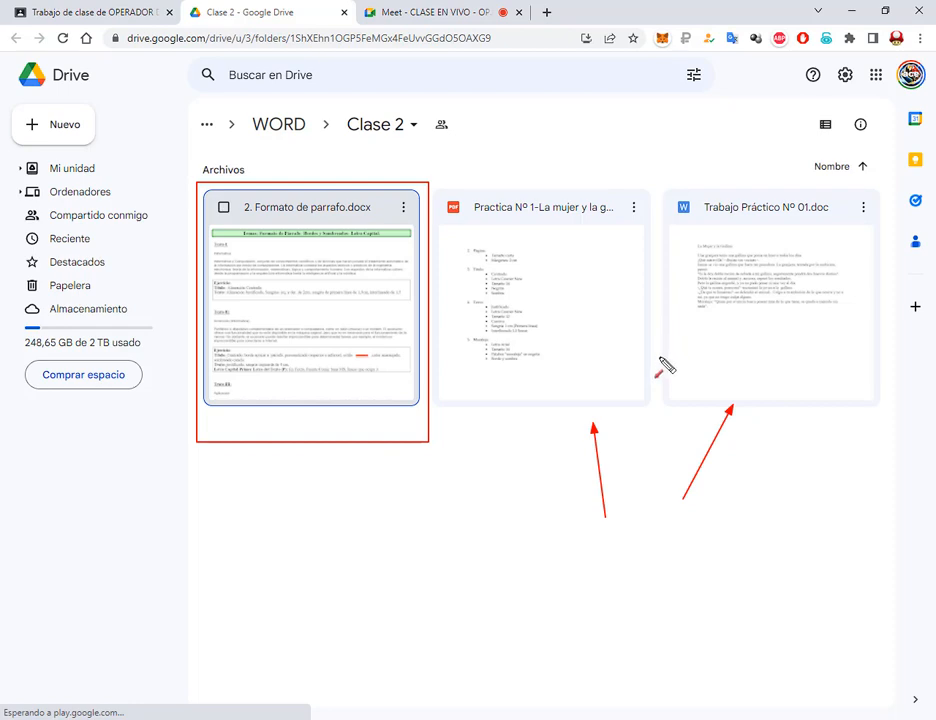
key(ctrl+z)
key(ctrl+z)
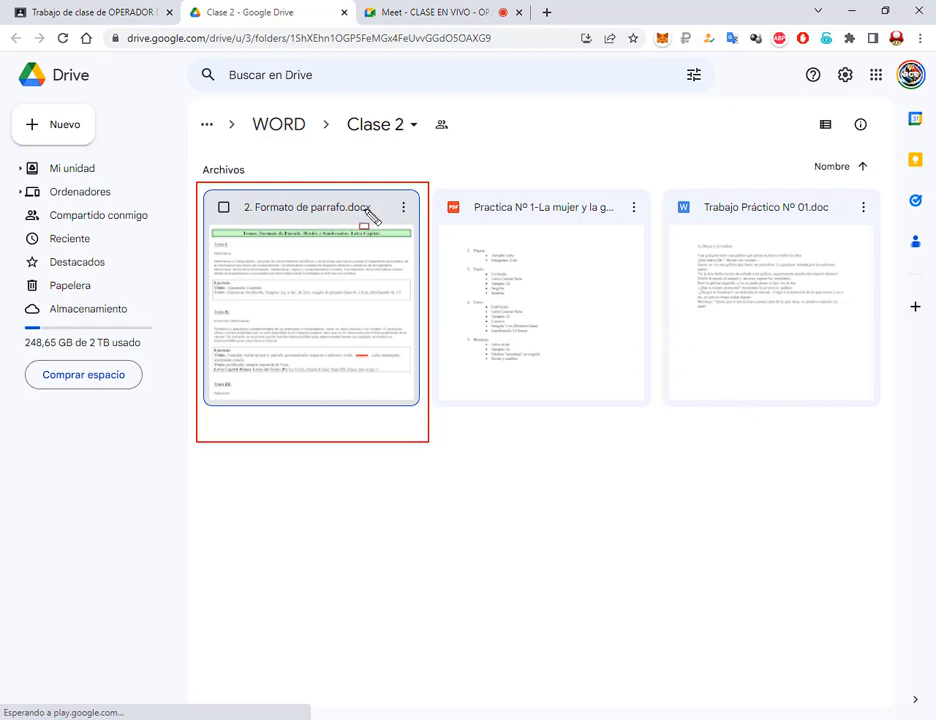
drag(329, 131, 321, 208)
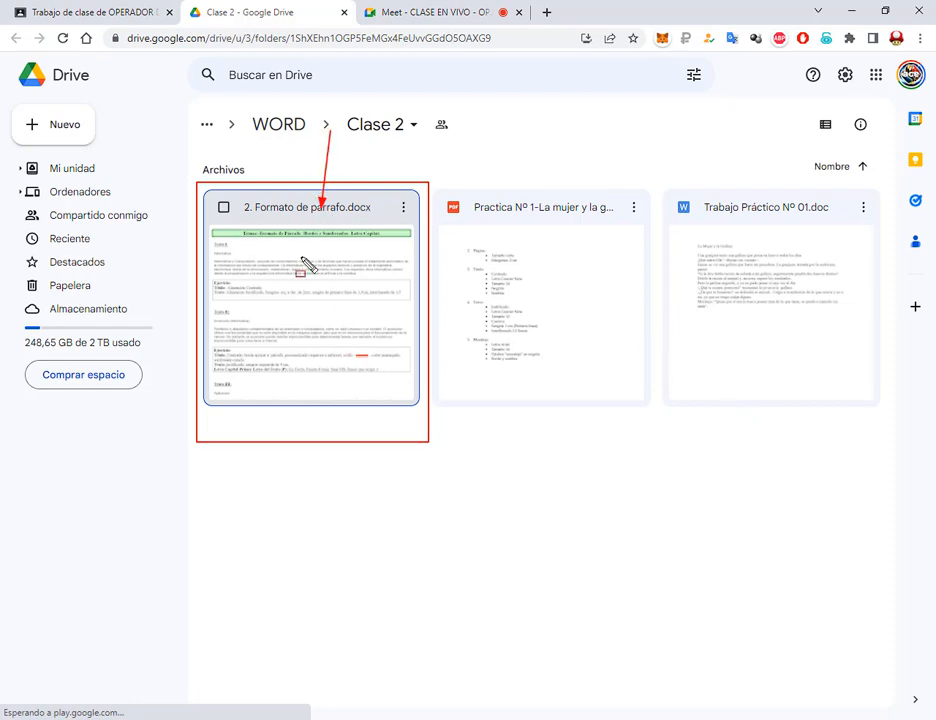
key(Escape)
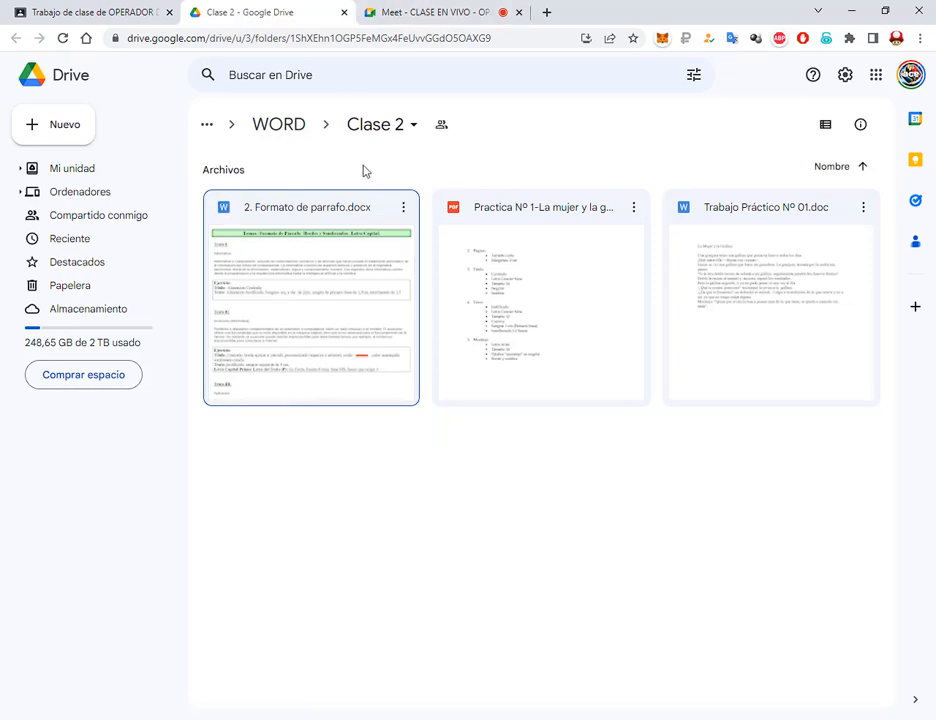
Step: Box the file name 2. Formato de parrafo.docx in red, point an arrow at it, and clear both marks
drag(215, 194, 386, 220)
drag(320, 153, 312, 200)
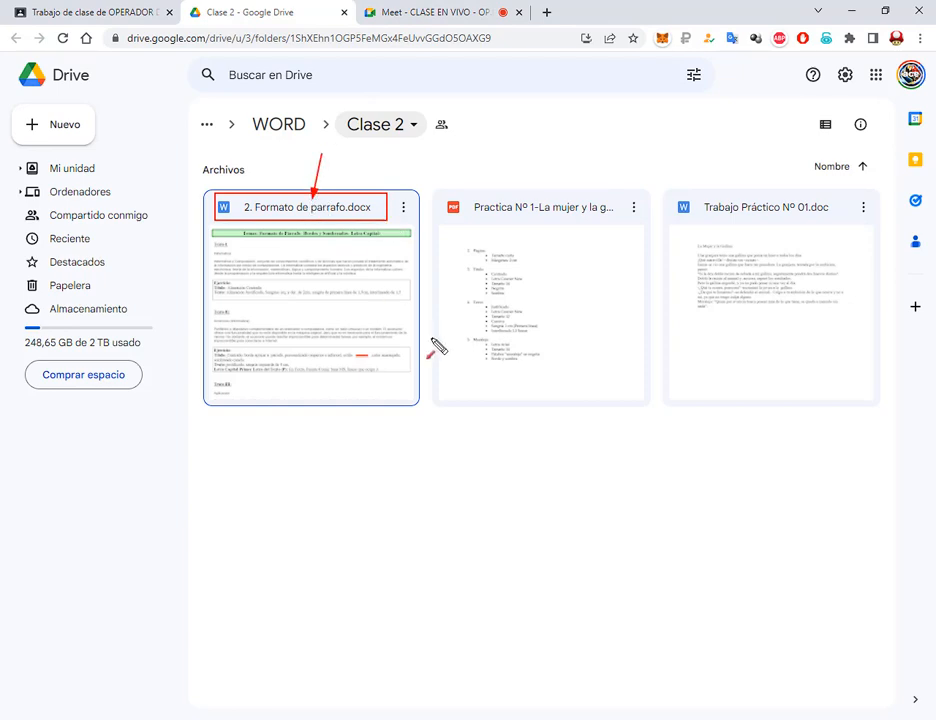
key(Escape)
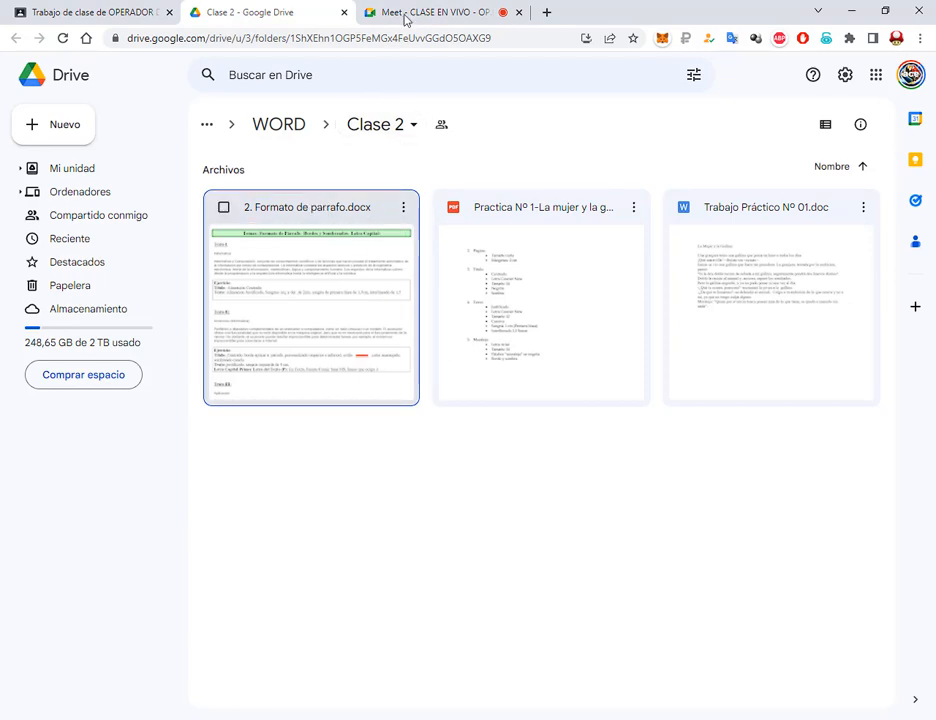
Step: Check the Meet call and open 2. Formato de parrafo.docx in Word from the local WORD folder
click(410, 13)
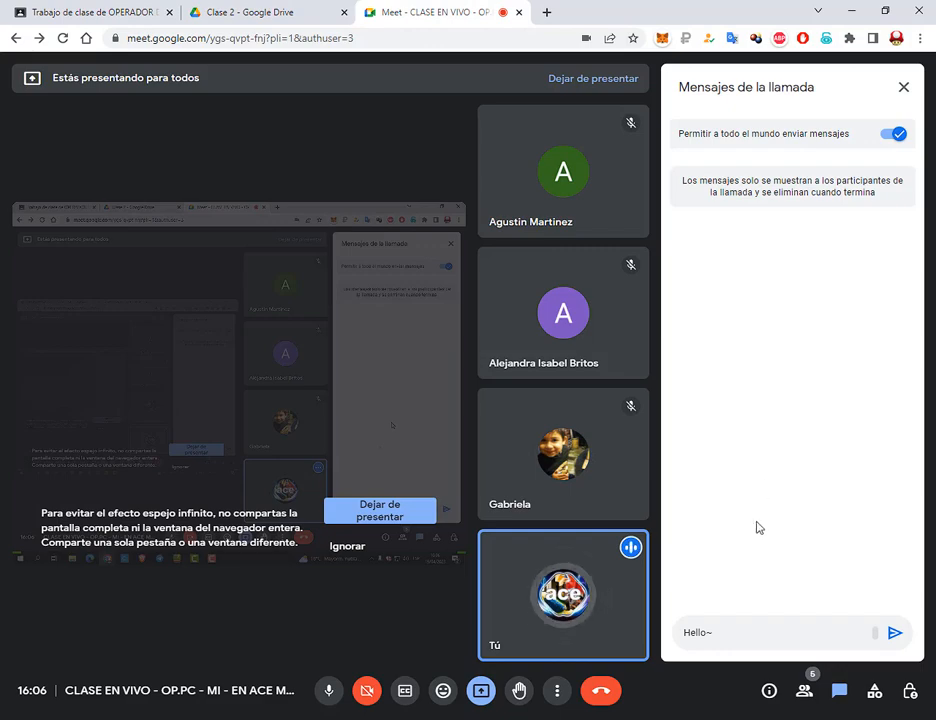
click(161, 719)
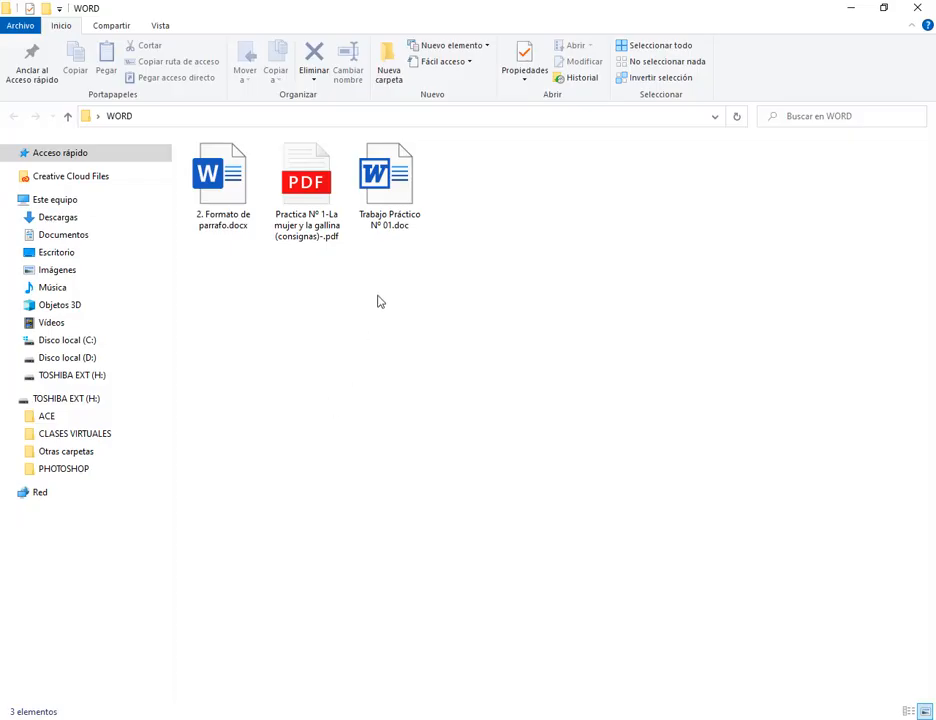
double_click(210, 178)
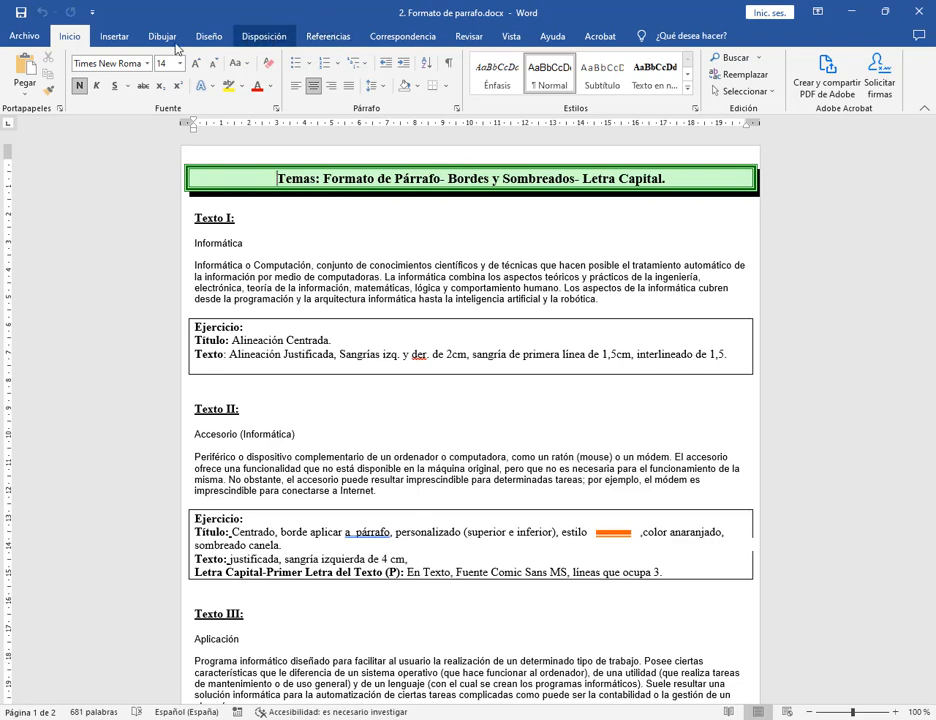
Step: Mark the Párrafo group with red boxes and an arrow, outline Fuente and Párrafo in blue, and clear all annotations
drag(282, 48, 467, 117)
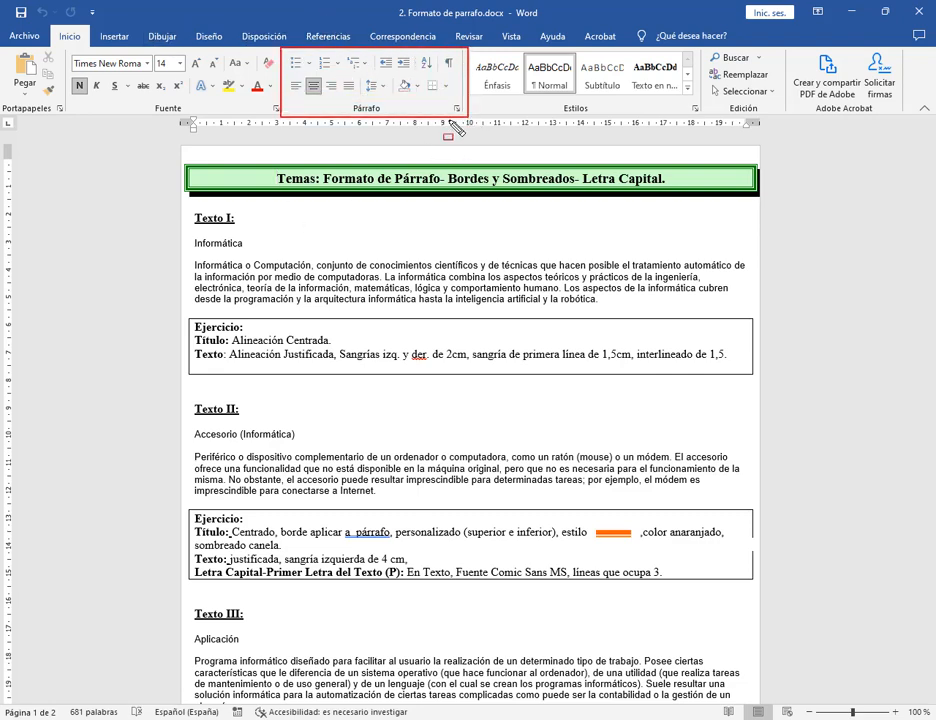
drag(368, 151, 369, 115)
mouse_move(68, 42)
mouse_down()
mouse_move(424, 125)
mouse_move(470, 126)
mouse_up()
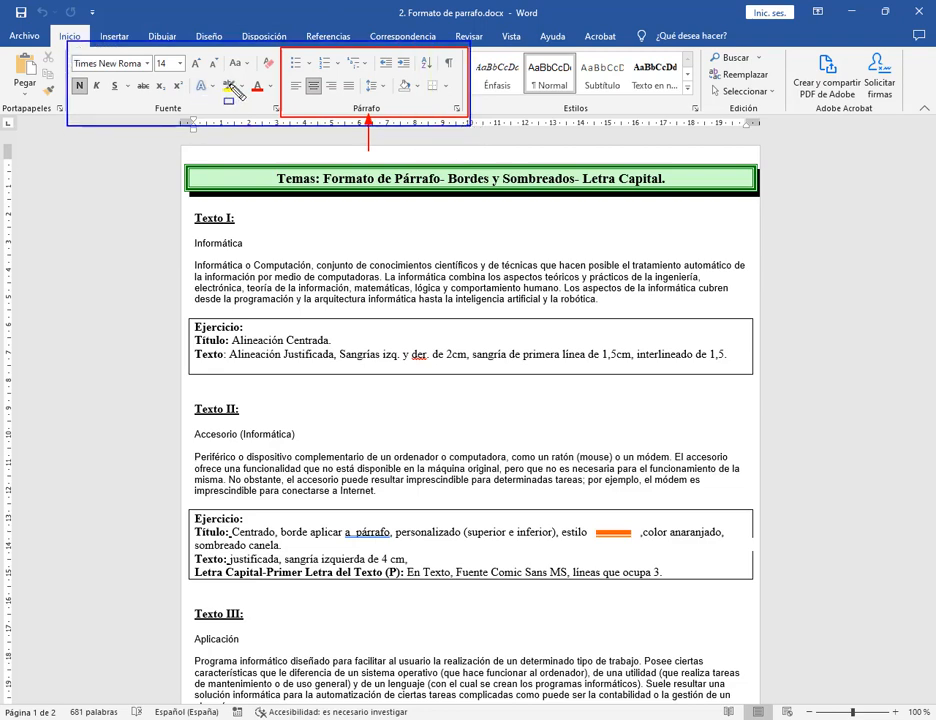
key(Escape)
key(ctrl+2)
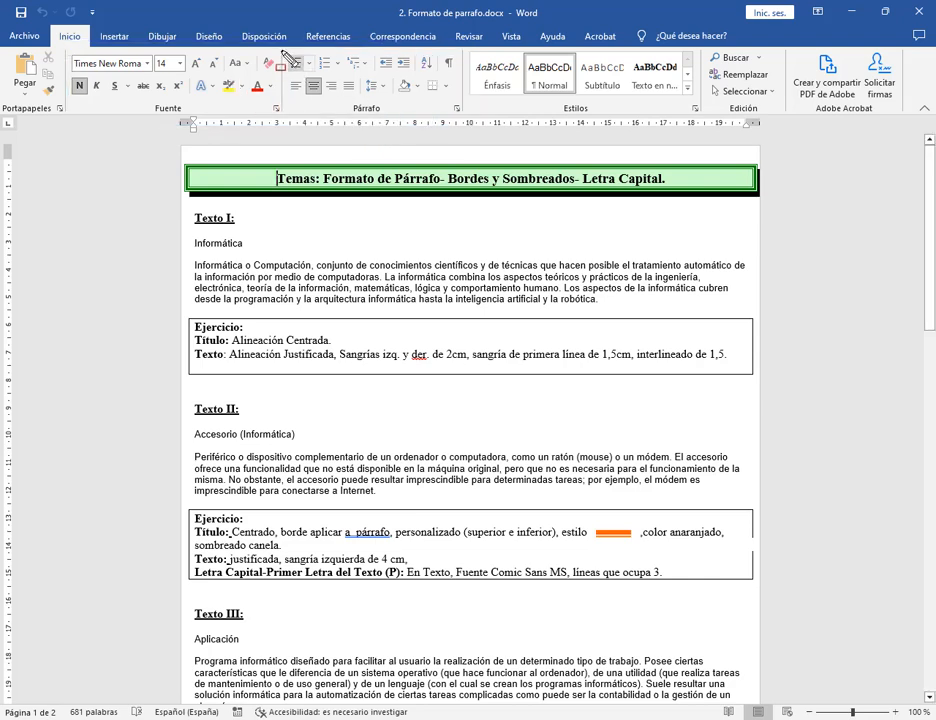
drag(281, 51, 464, 120)
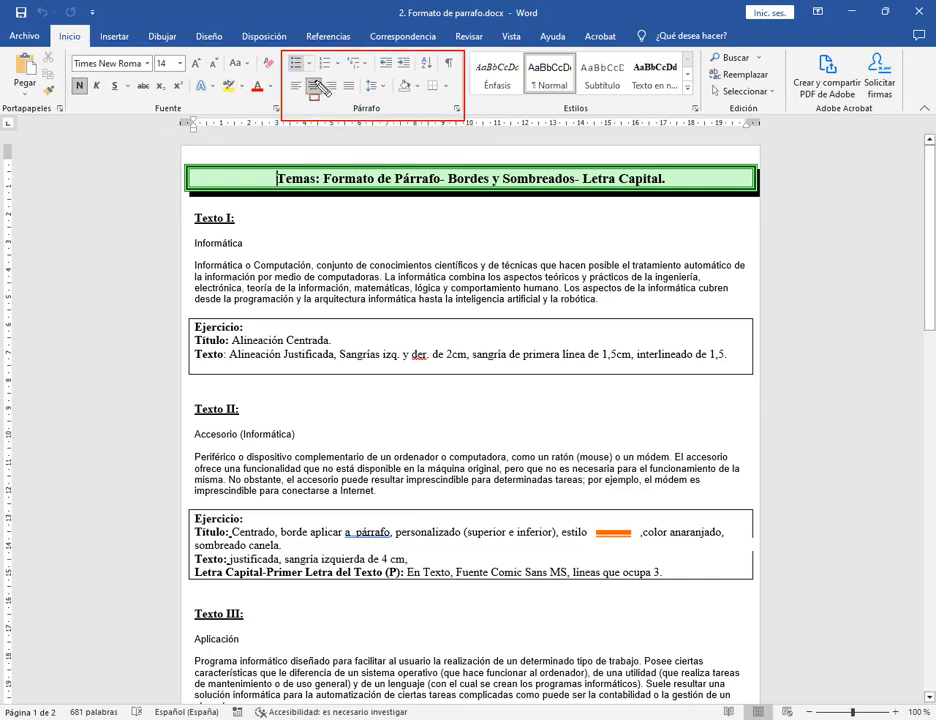
key(Escape)
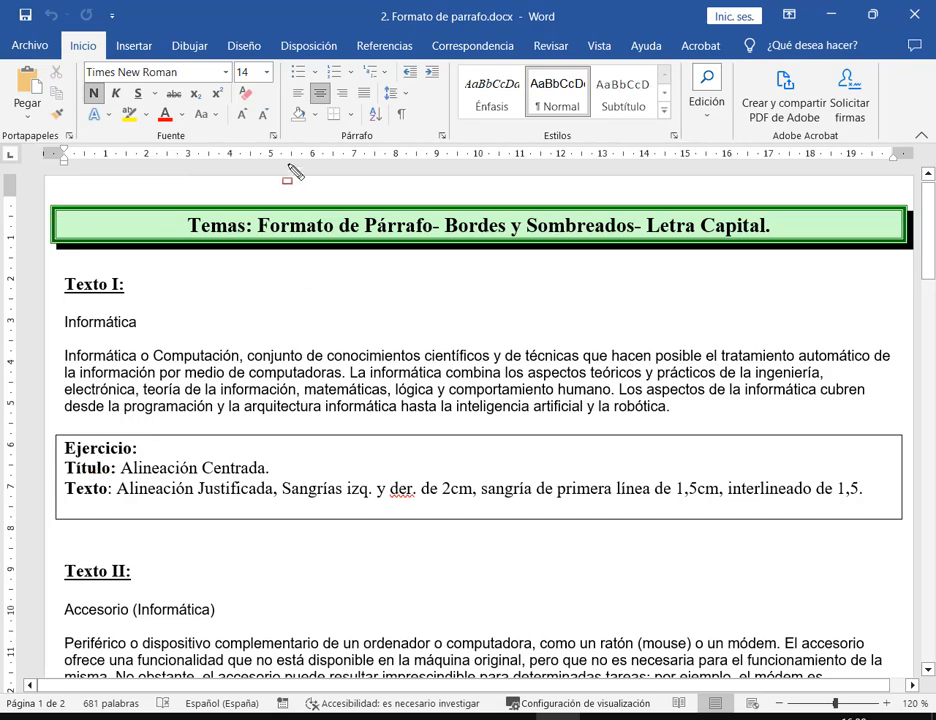
key(Escape)
Step: Look through the document, check the Meet call's messages, and return to the document in Word
scroll(382, 397, down, 4)
scroll(310, 594, up, 4)
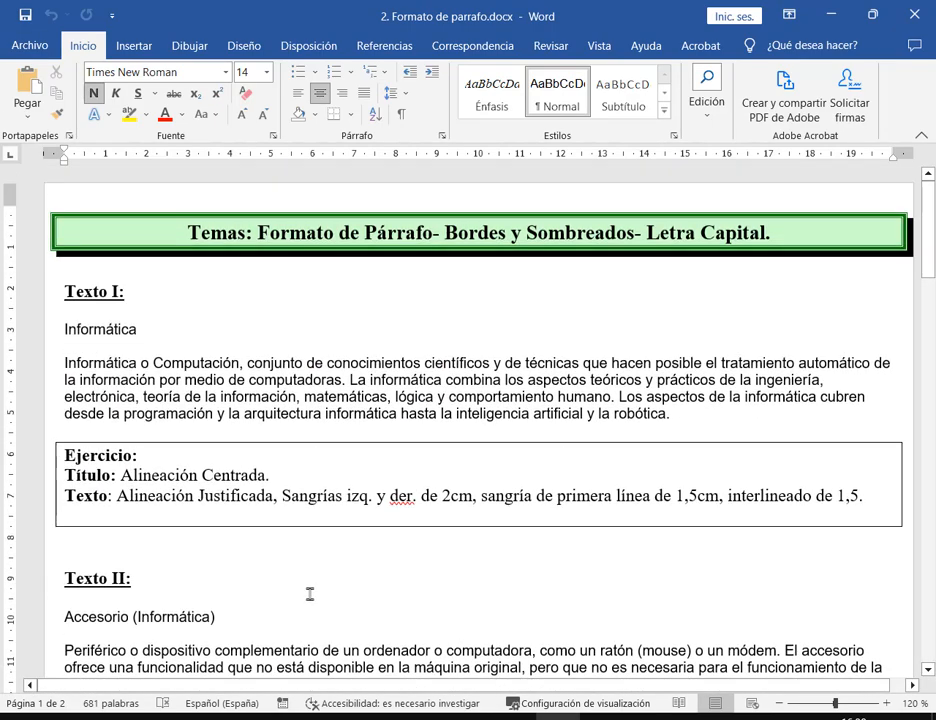
click(134, 656)
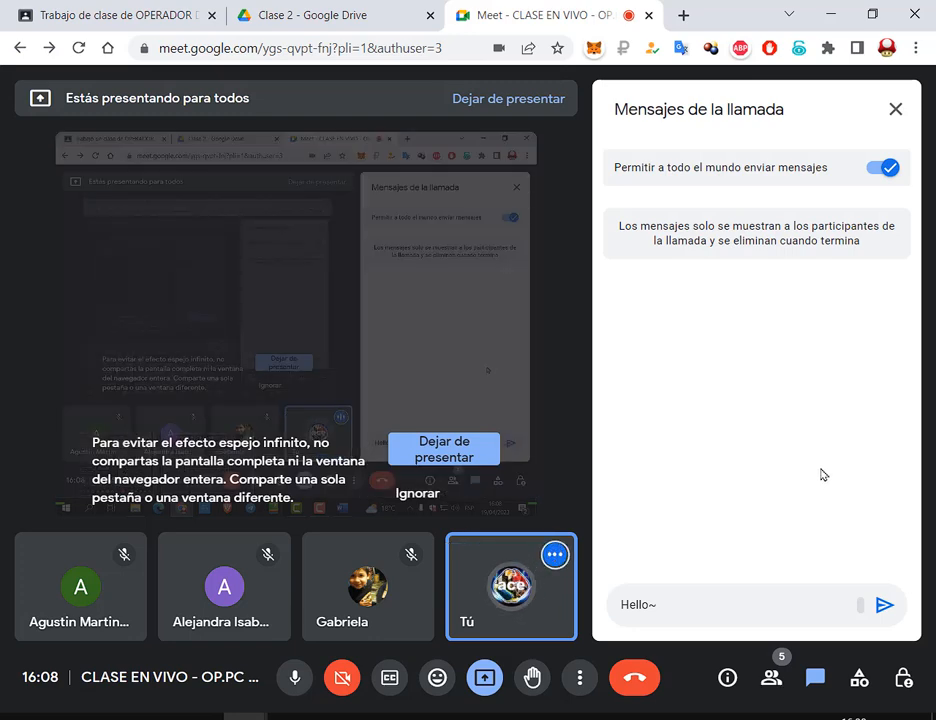
click(557, 718)
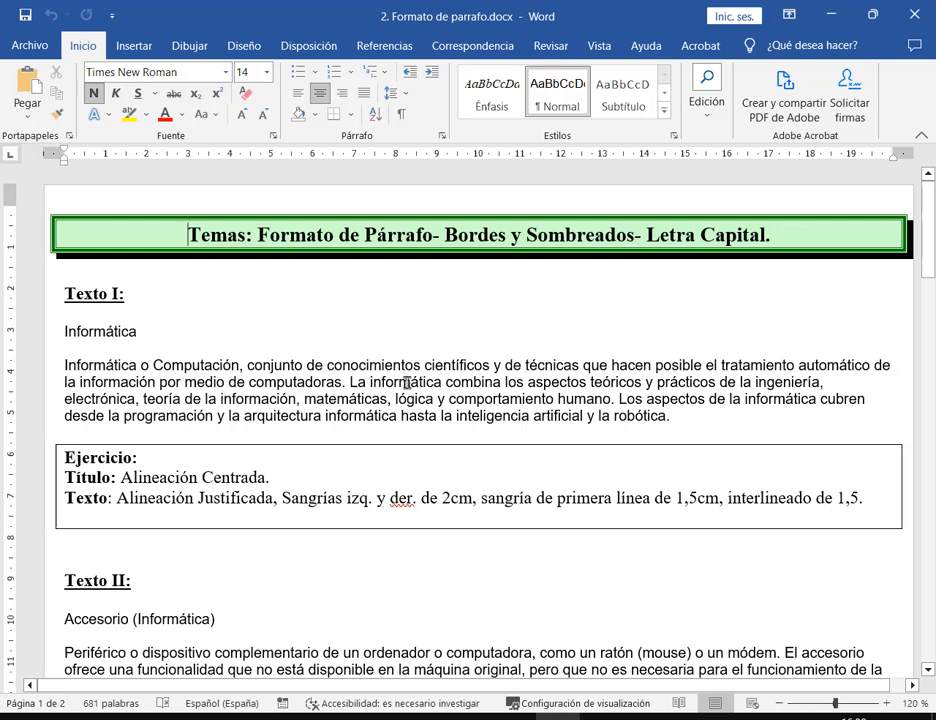
Step: Outline the exercise's Título instruction and the Informática title in red, and clear the outlines
drag(61, 467, 276, 489)
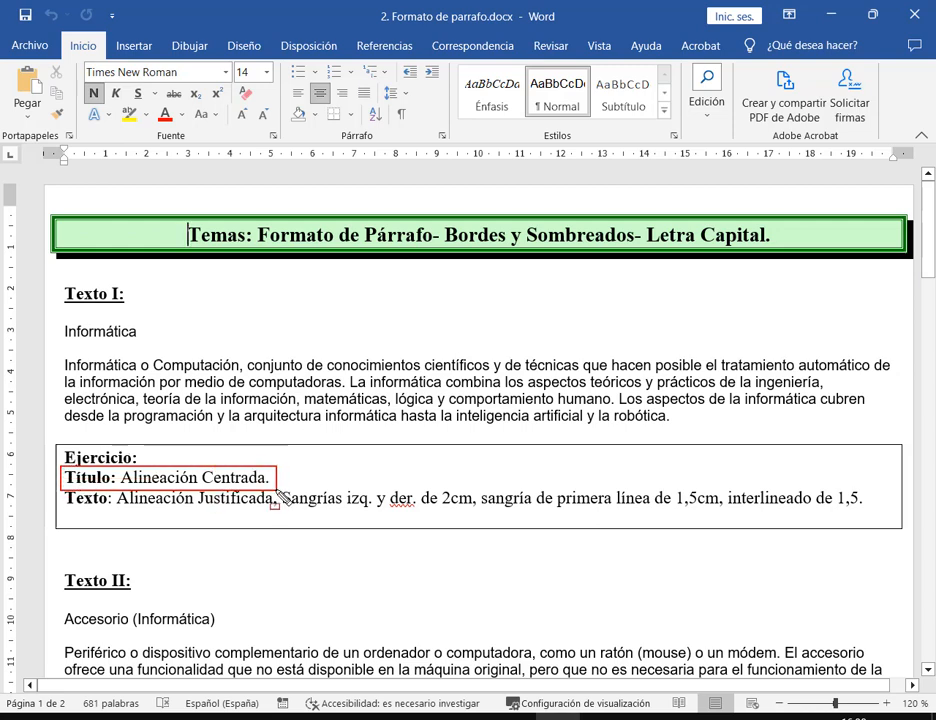
drag(52, 321, 162, 351)
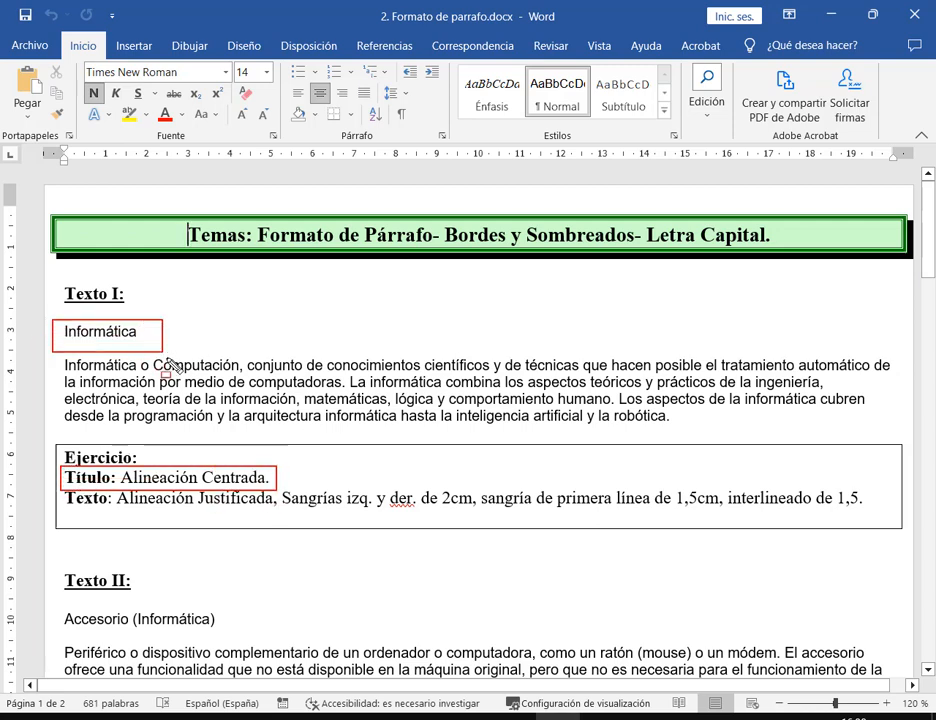
key(Escape)
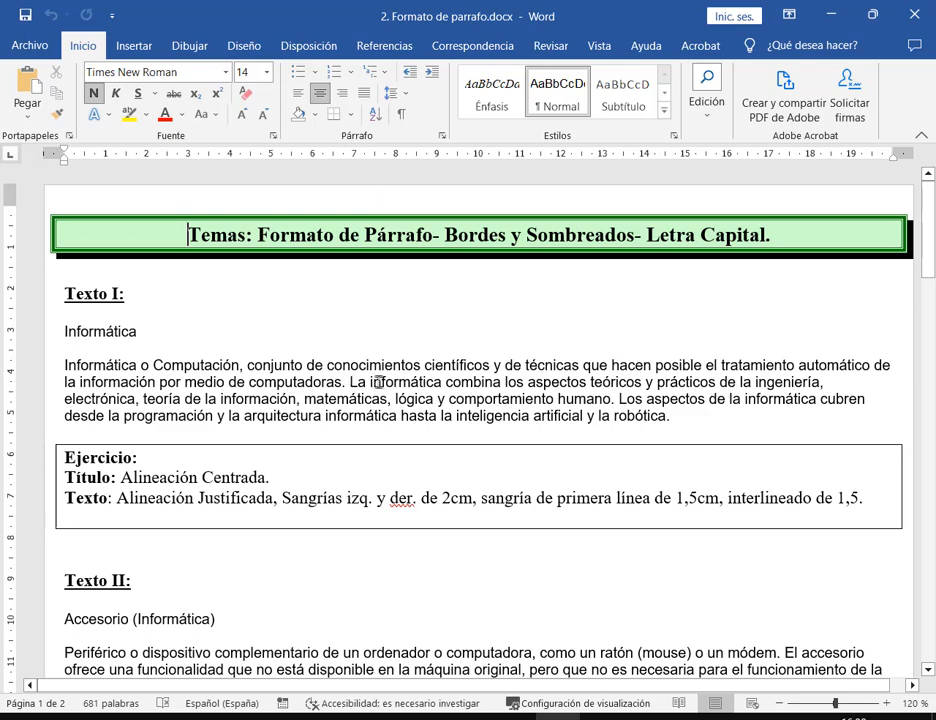
Step: Place the cursor in the Informática title under Texto I and briefly outline the title in red
drag(376, 386, 448, 400)
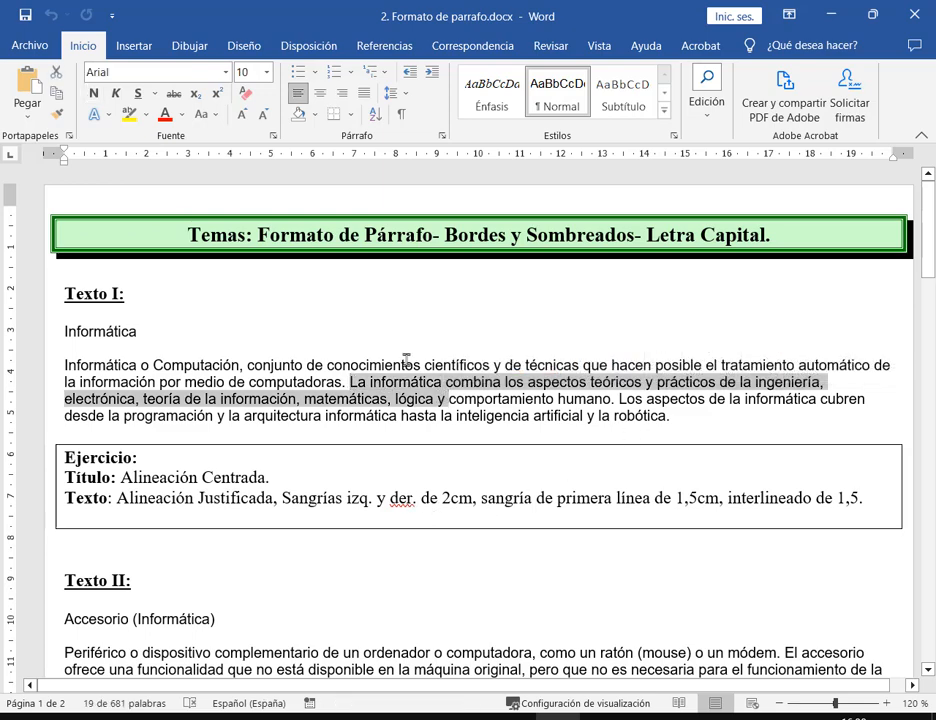
click(511, 394)
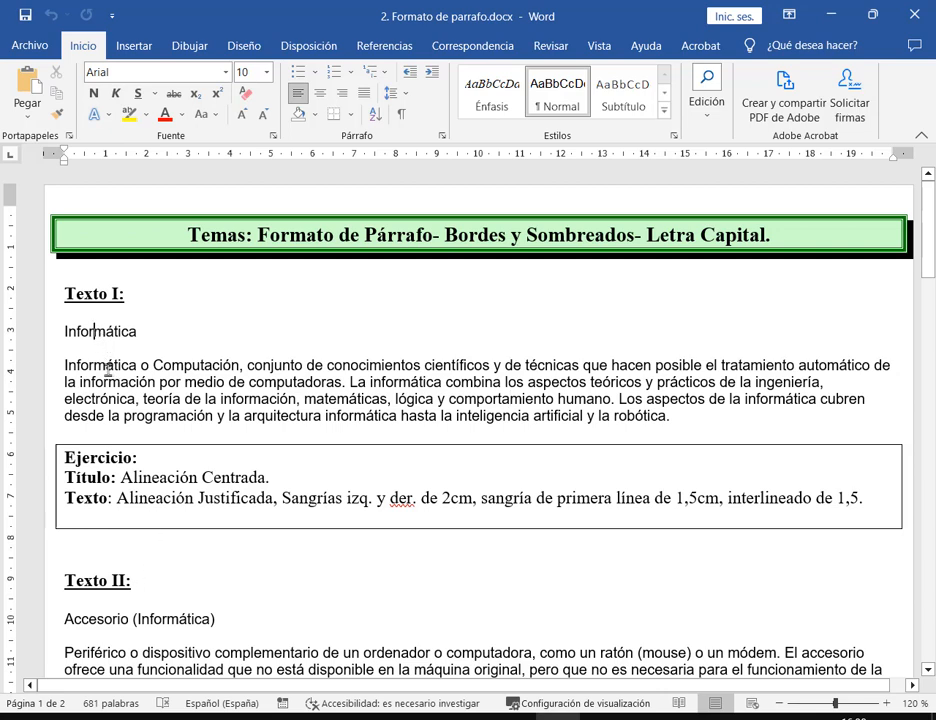
drag(58, 319, 149, 343)
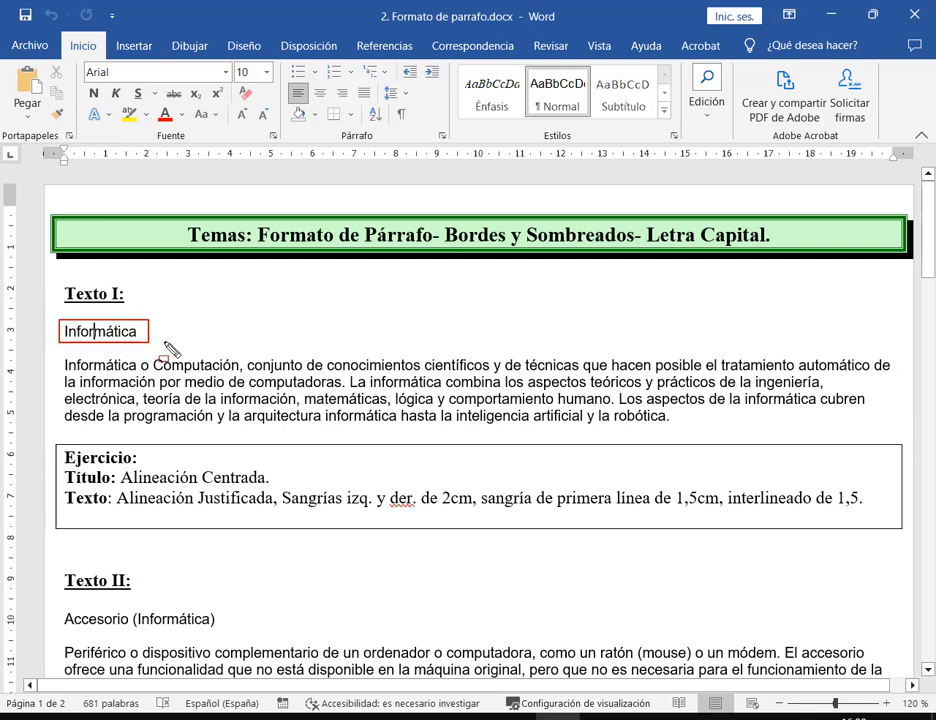
key(Escape)
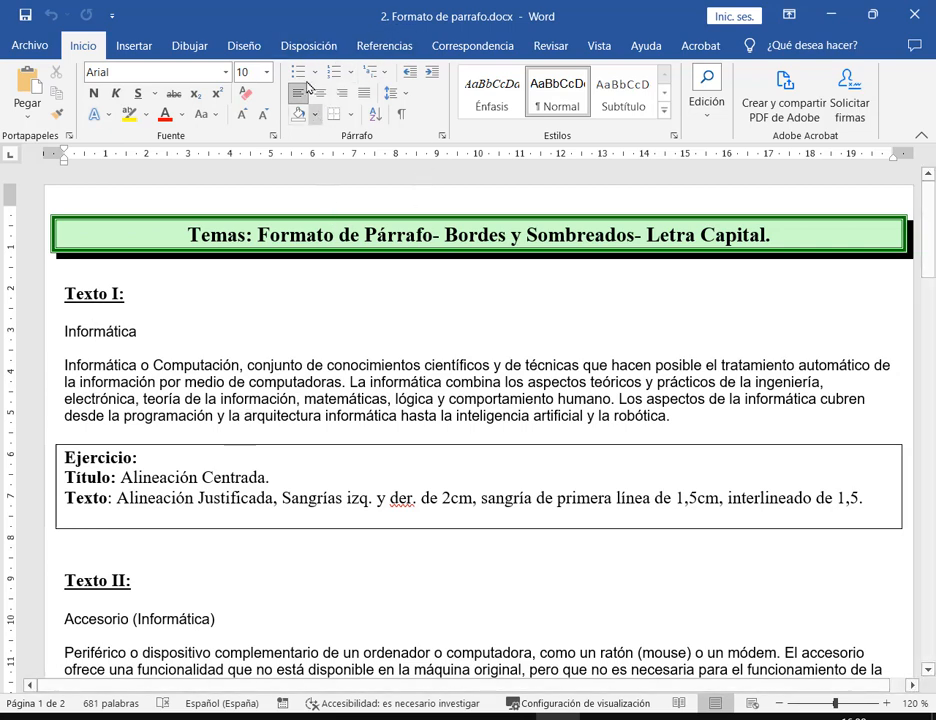
Step: Mark the Párrafo group and its alignment options with red boxes and arrows, and clear the annotations
key(ctrl+2)
drag(279, 58, 463, 145)
drag(286, 80, 378, 103)
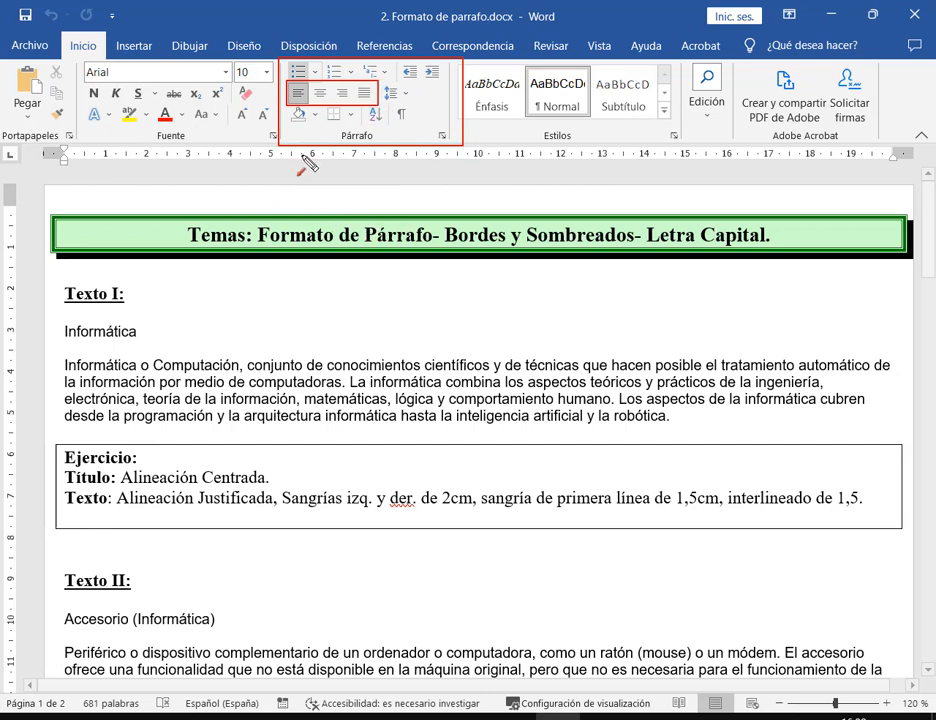
mouse_move(301, 156)
mouse_down()
mouse_move(297, 108)
mouse_move(322, 102)
mouse_up()
drag(337, 155, 343, 110)
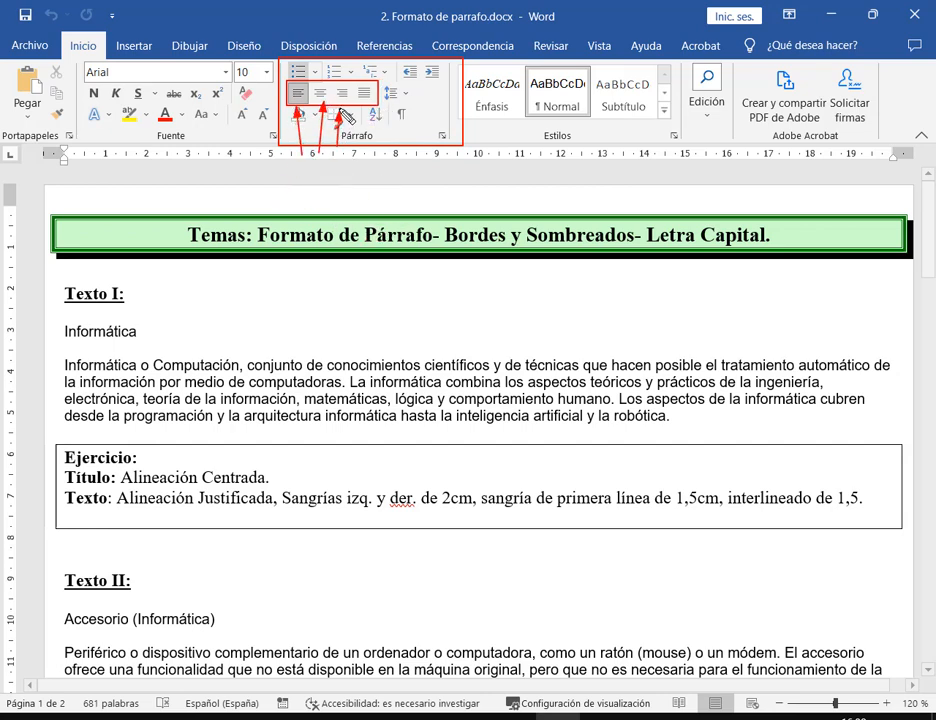
key(Escape)
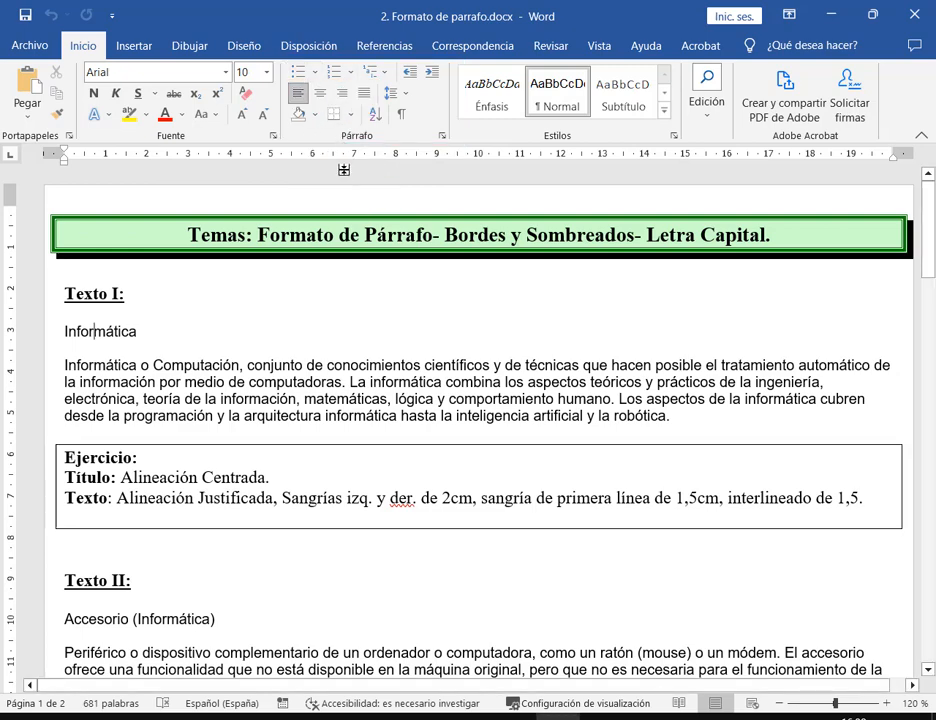
Step: Try centred and right alignment on the Informática title, and return it to left alignment
click(320, 93)
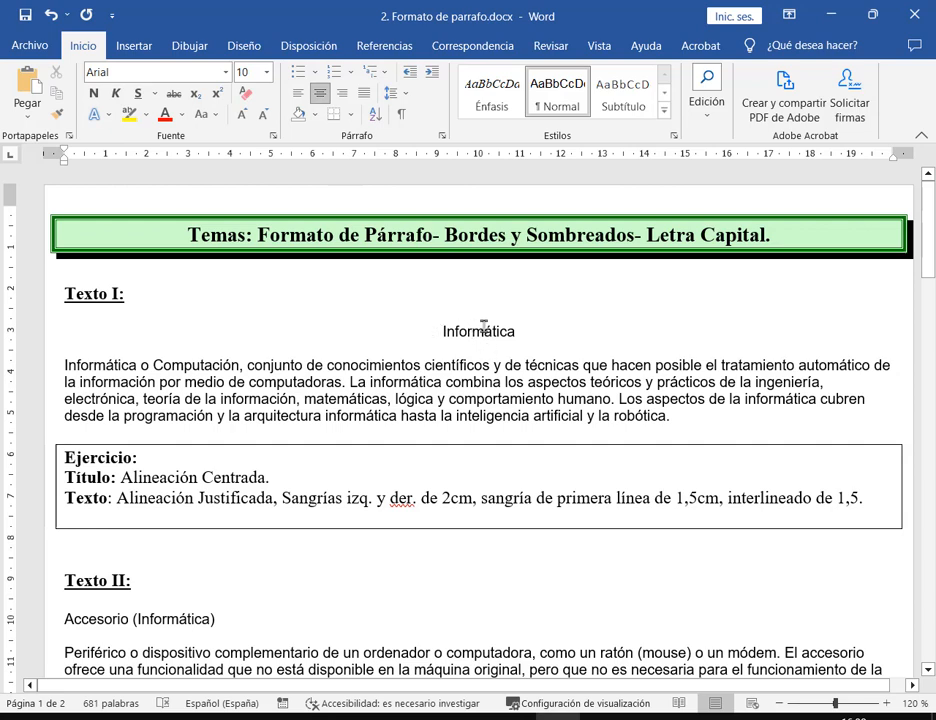
click(342, 94)
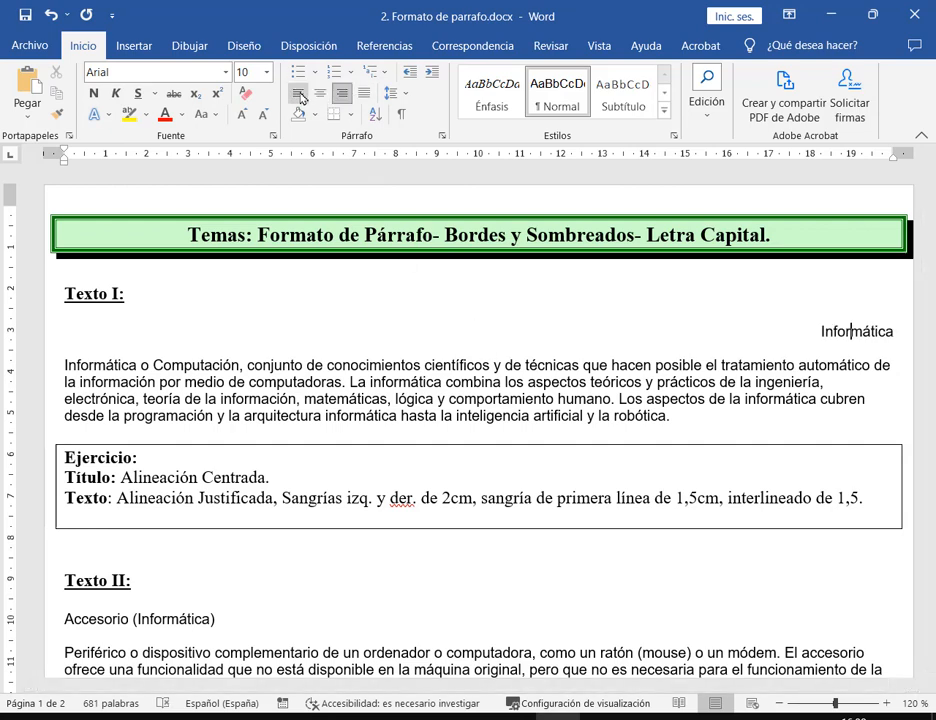
click(298, 93)
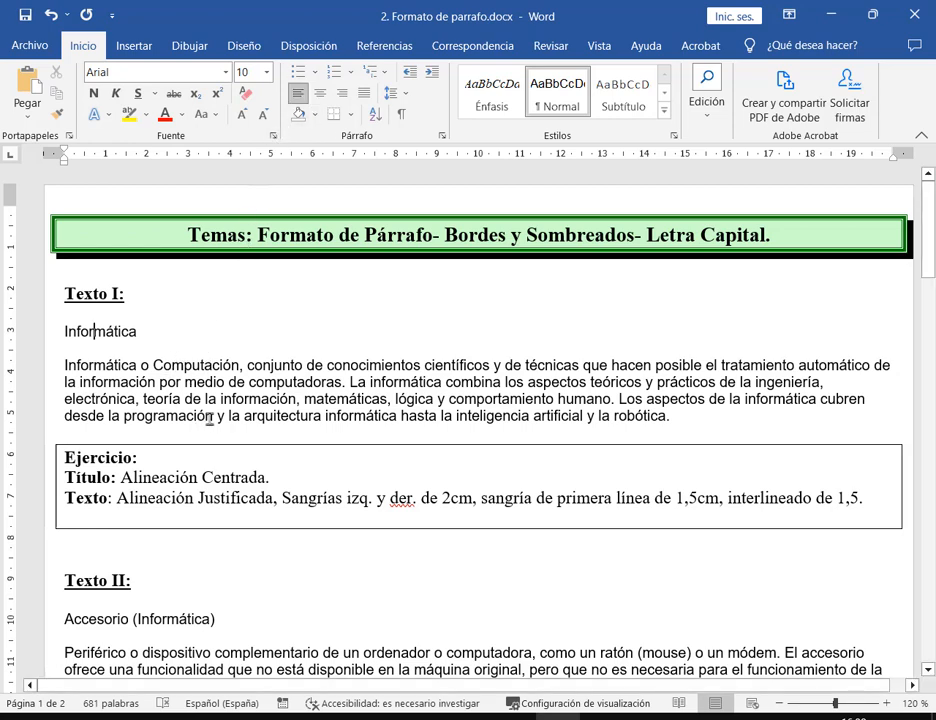
Step: Try centred, right and justified alignment on the Texto I body paragraph, and return it to left alignment
click(298, 398)
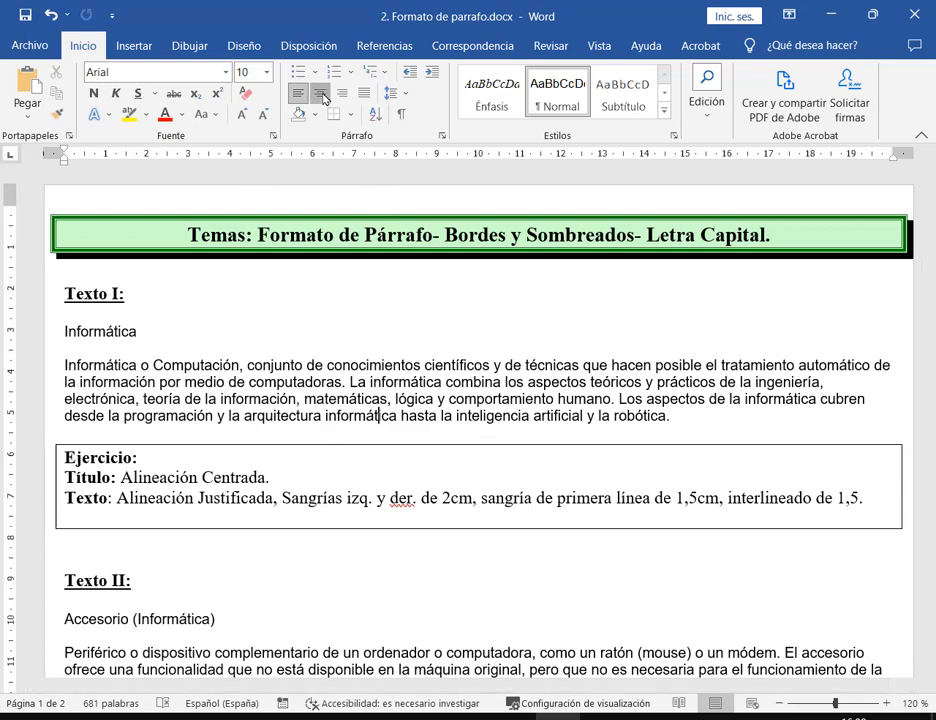
key(ctrl+t)
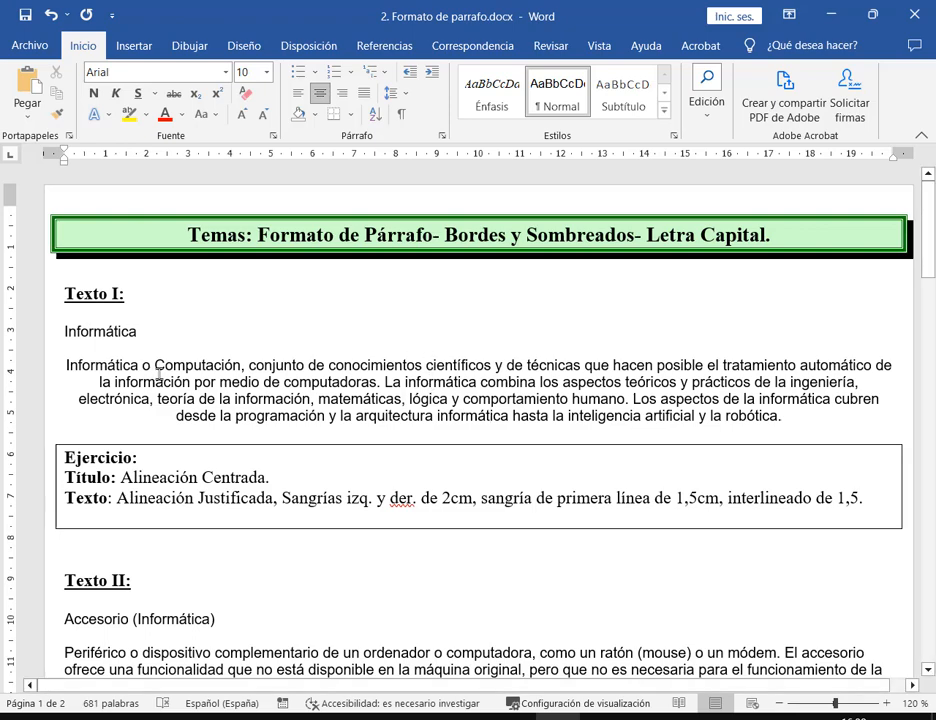
mouse_move(57, 352)
mouse_down()
mouse_move(932, 443)
mouse_move(894, 441)
mouse_move(894, 428)
mouse_up()
click(342, 94)
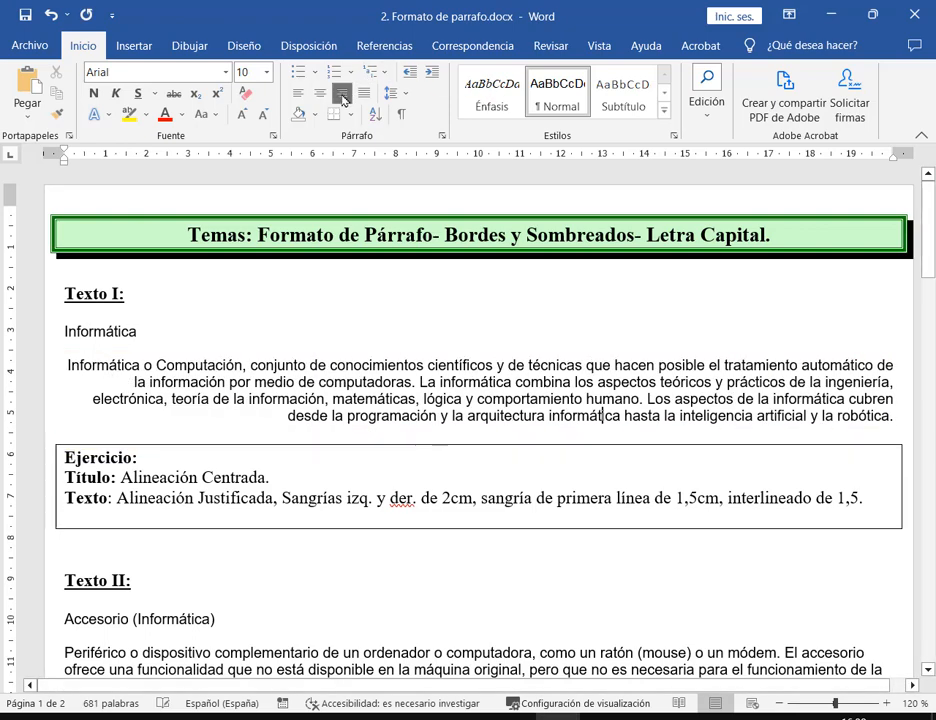
click(364, 96)
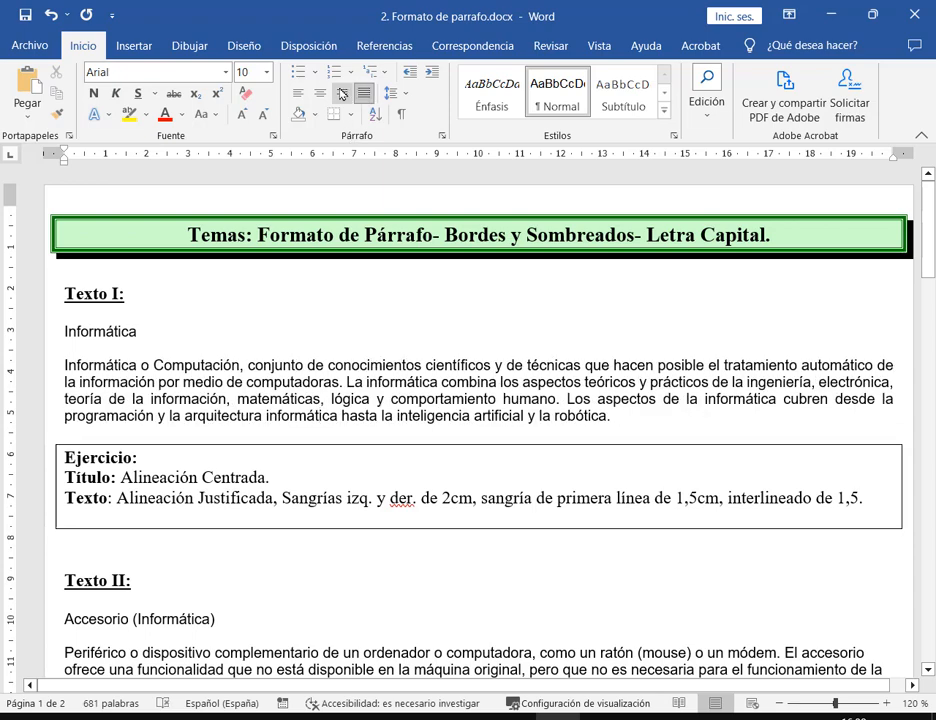
click(320, 94)
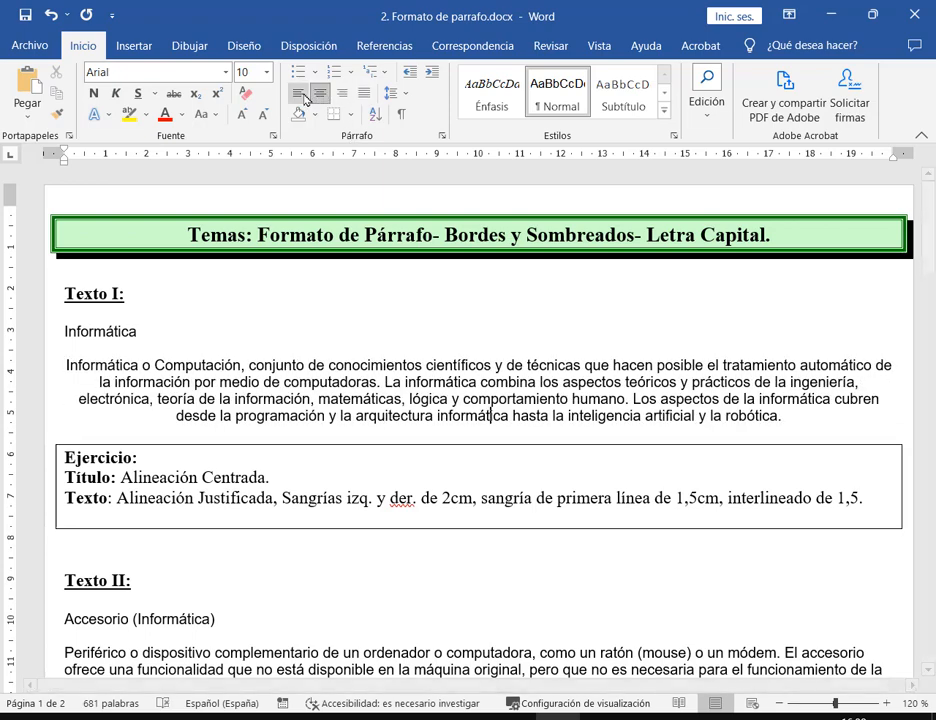
click(300, 94)
click(320, 94)
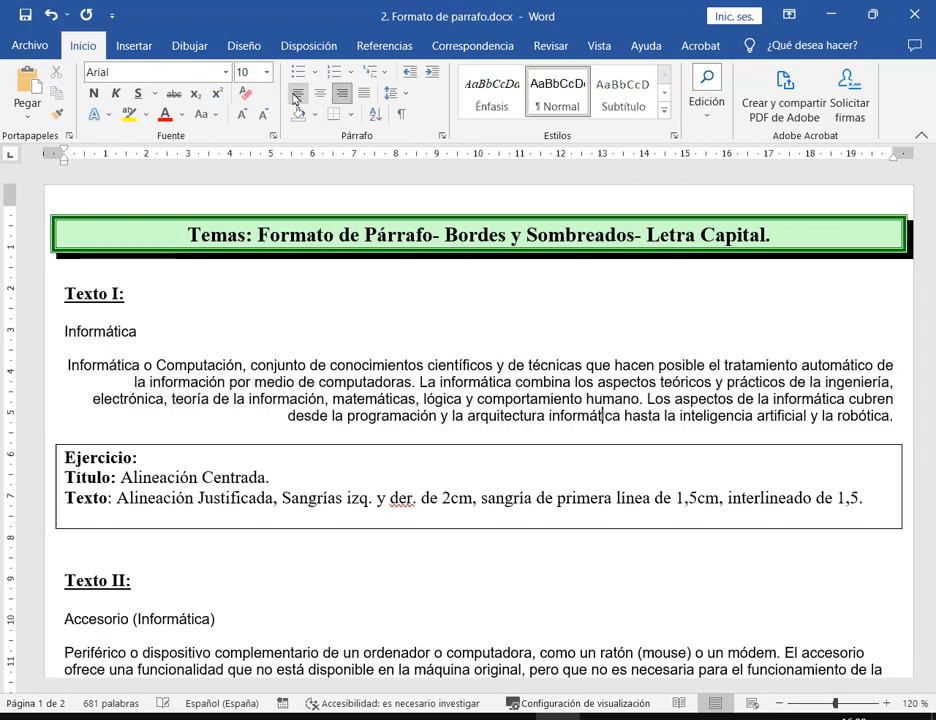
click(298, 94)
Step: Outline the Texto III paragraphs in red, try centring only the first one, and undo the centring
scroll(720, 360, down, 2)
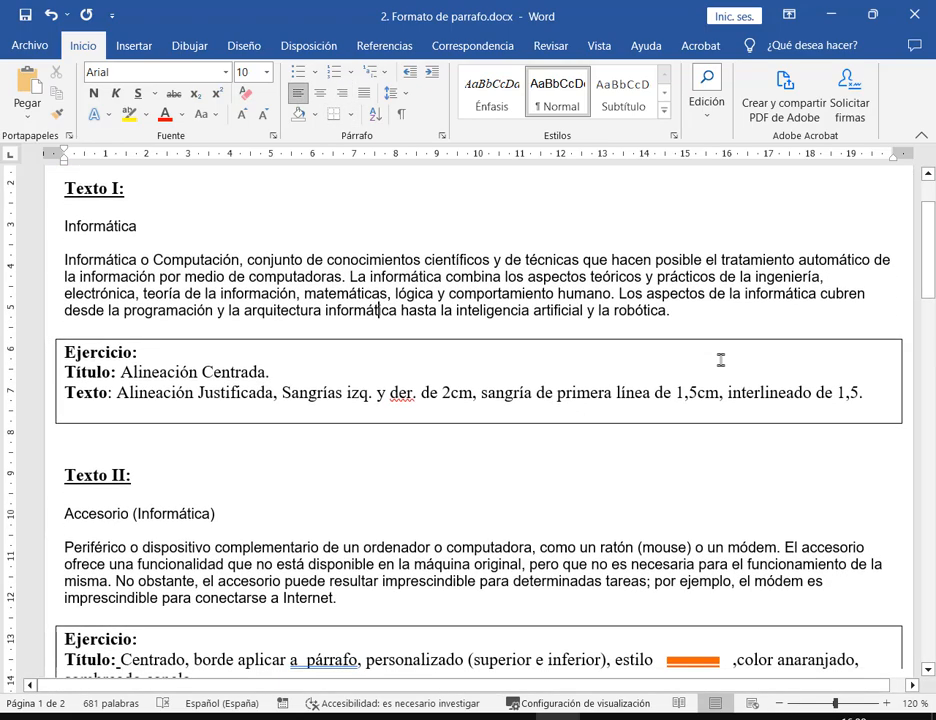
scroll(495, 507, down, 10)
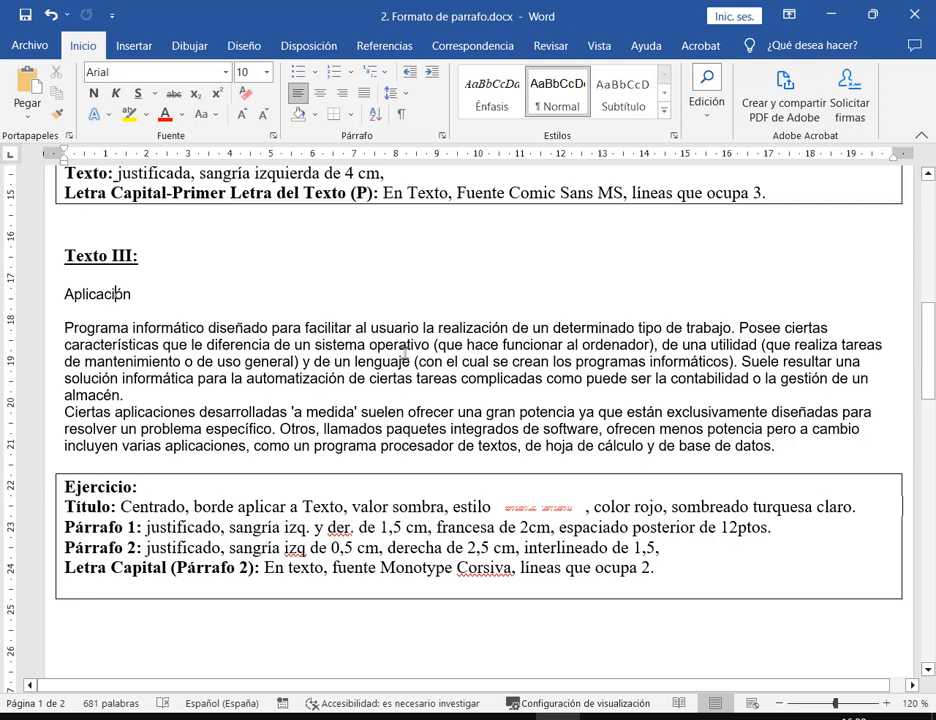
mouse_move(57, 318)
mouse_down()
mouse_move(913, 457)
mouse_move(914, 465)
mouse_up()
key(Escape)
click(320, 96)
mouse_move(57, 314)
mouse_down()
mouse_move(934, 412)
mouse_move(903, 405)
mouse_up()
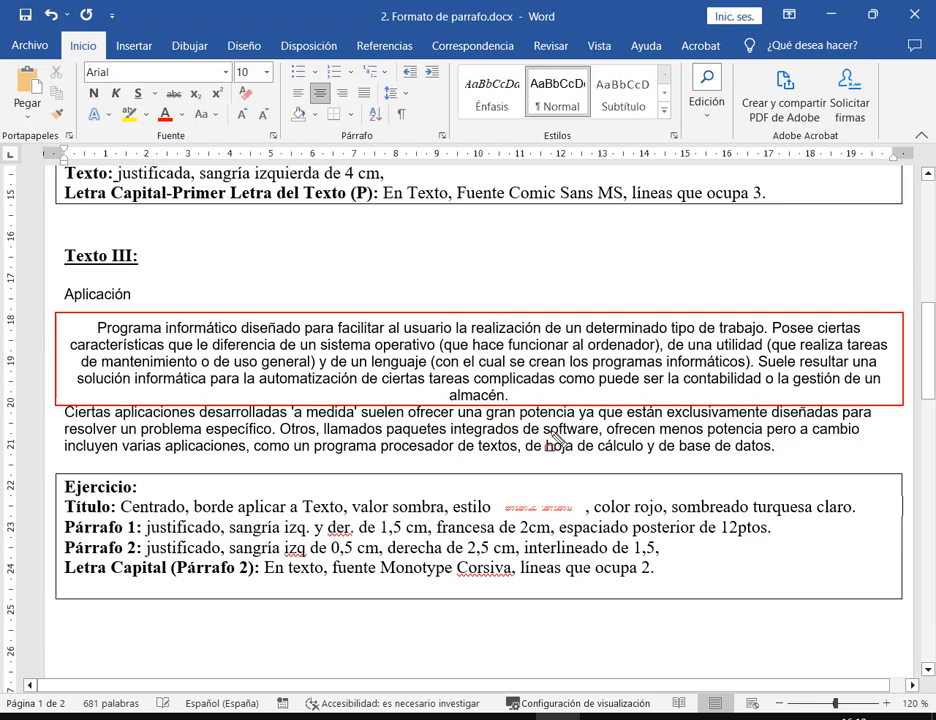
key(ctrl+z)
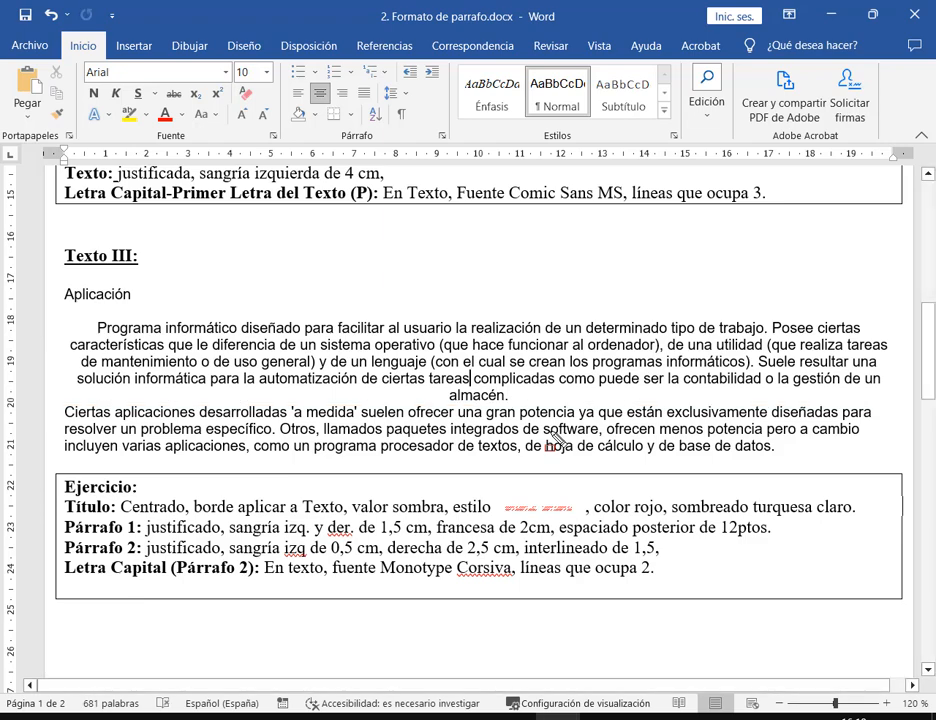
key(ctrl+q)
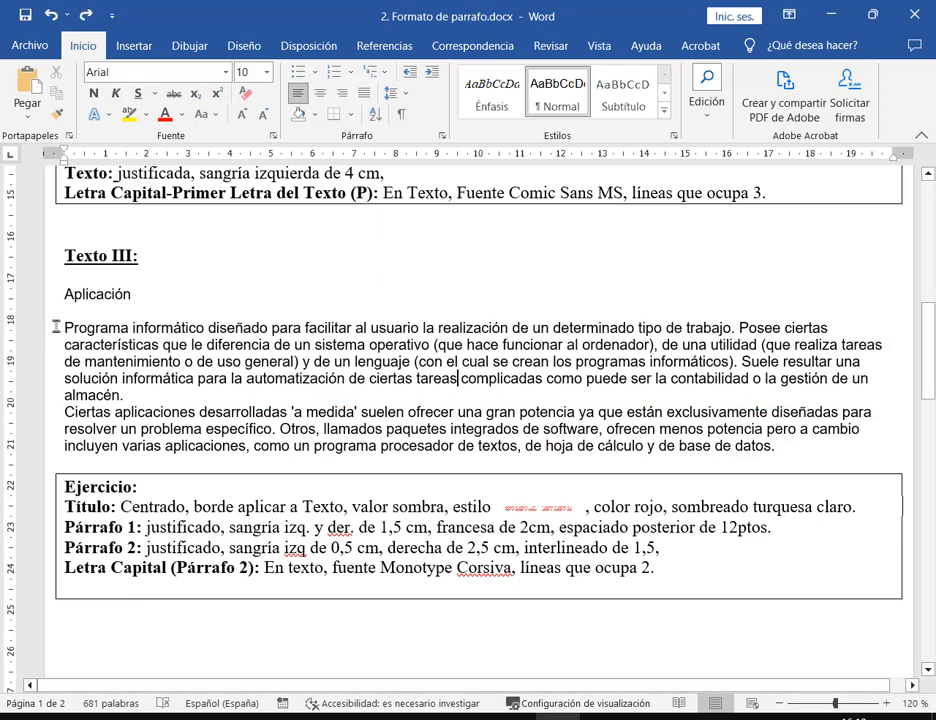
Step: Select both Texto III paragraphs, try centred, right and justified alignment on them, and return them to left alignment
drag(46, 333, 46, 460)
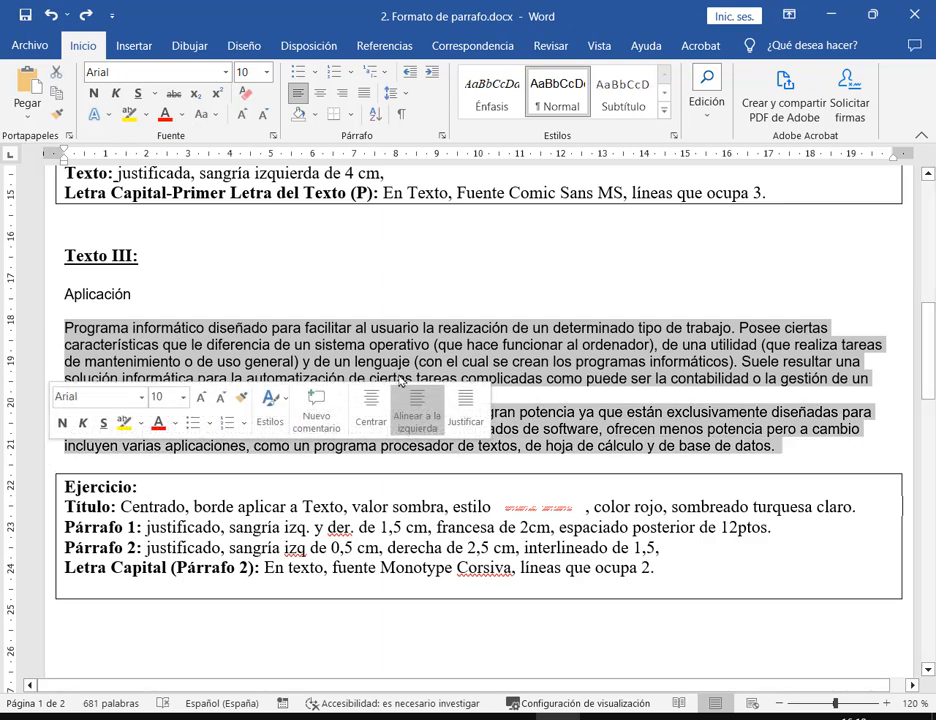
click(320, 93)
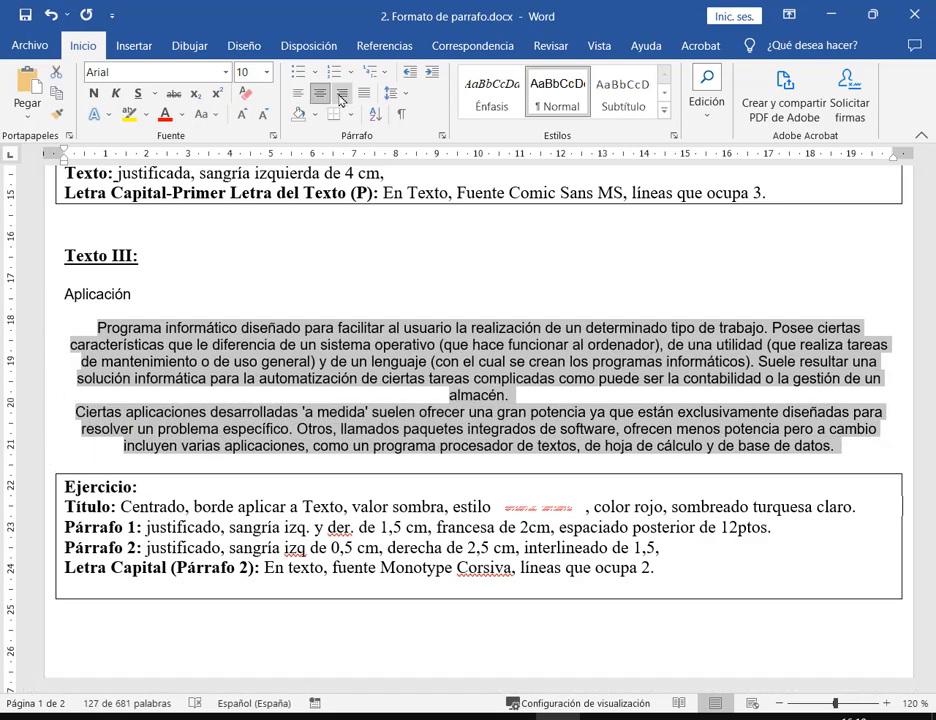
click(342, 93)
click(364, 93)
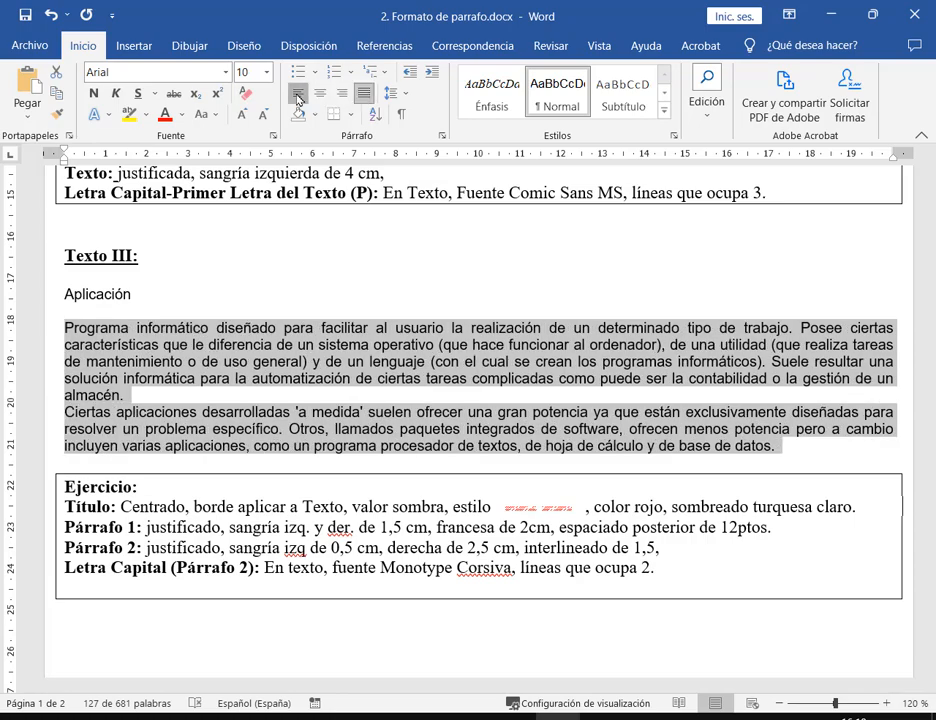
click(297, 94)
Step: Select the Informática title line under Texto I, deselect it, and place the cursor inside the title
scroll(488, 437, up, 6)
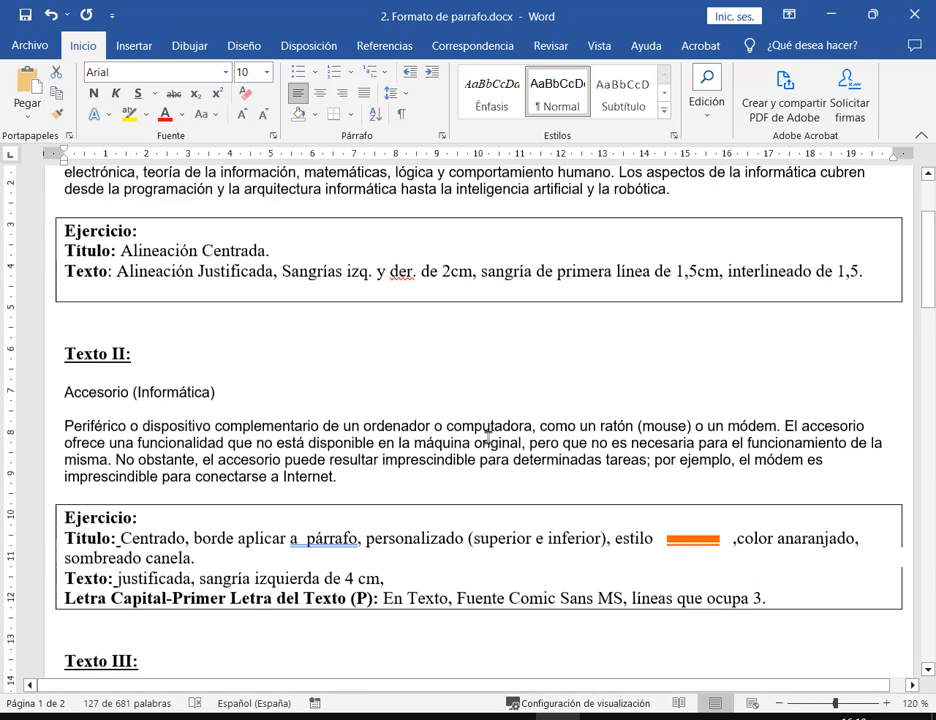
click(106, 336)
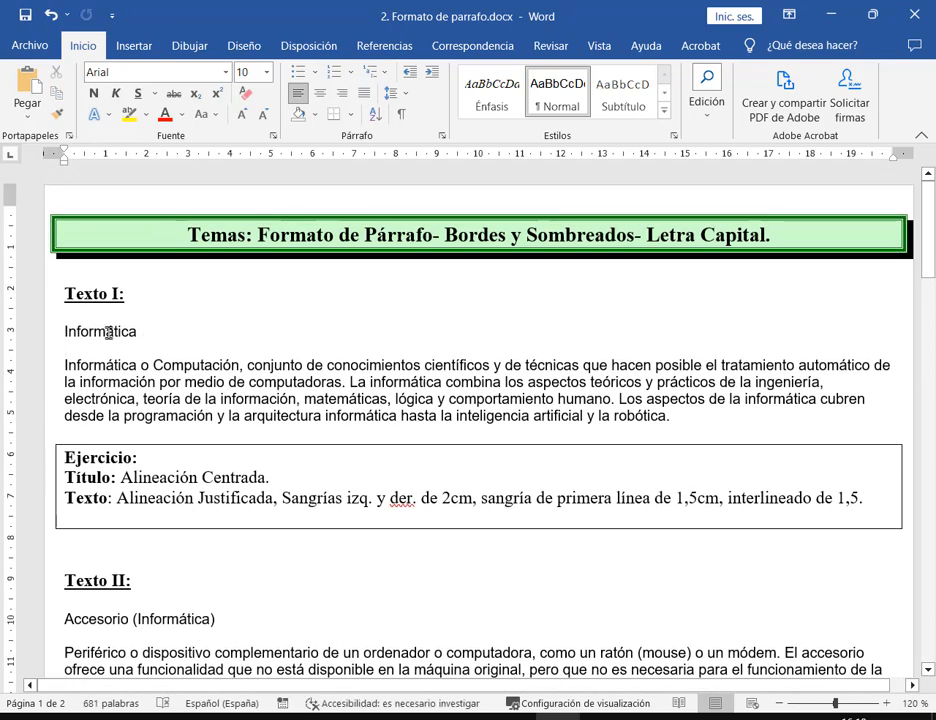
click(44, 340)
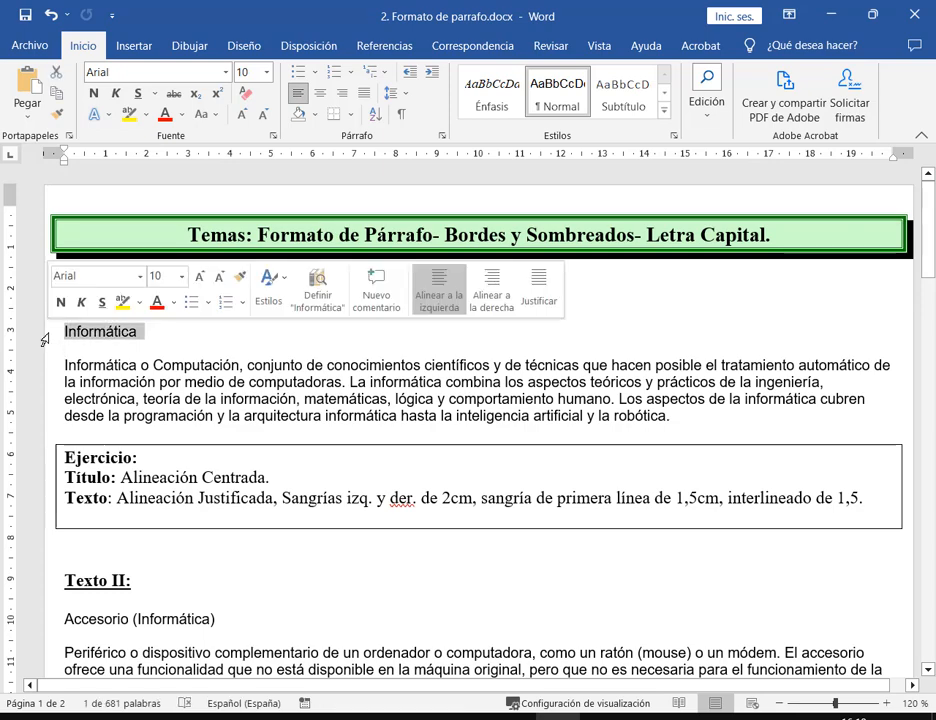
click(78, 362)
click(96, 331)
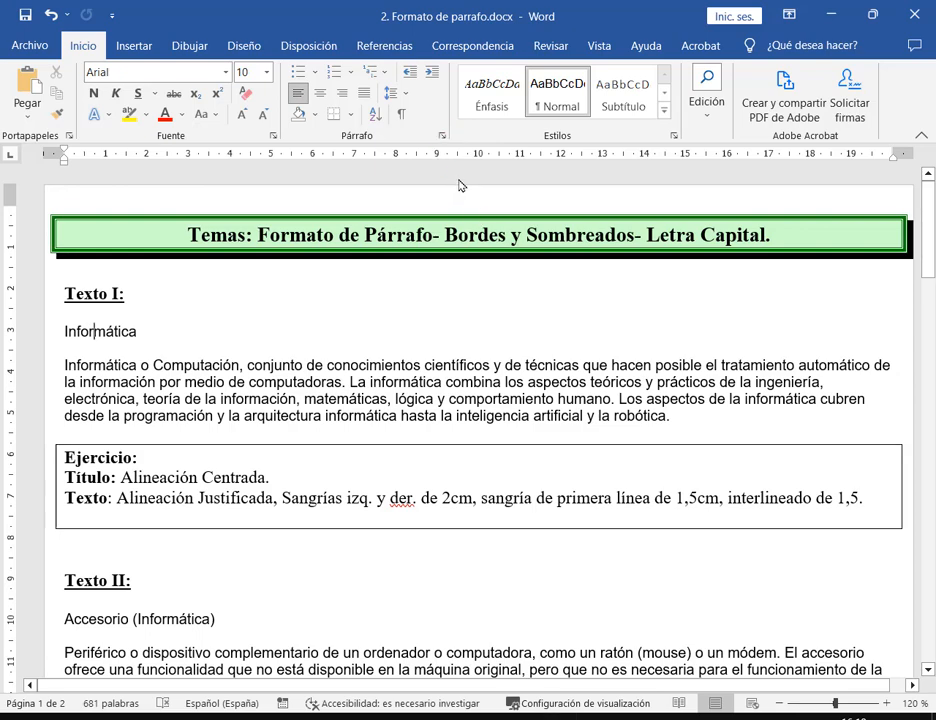
Step: Mark the Alineación setting of the Párrafo dialog in red, review its options, and close the dialog without changes
click(441, 137)
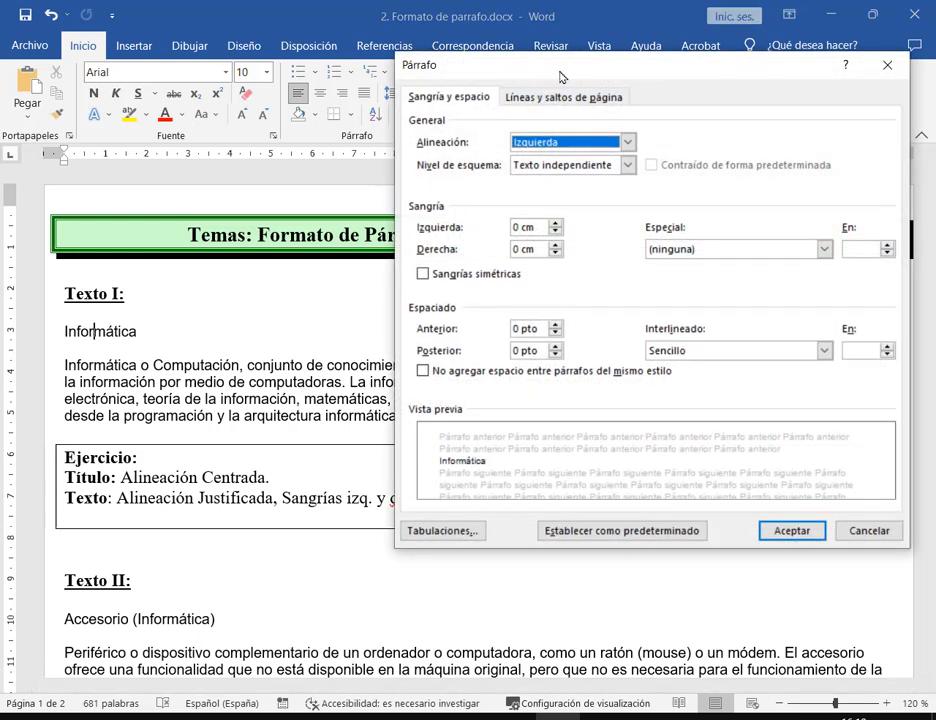
drag(511, 76, 383, 80)
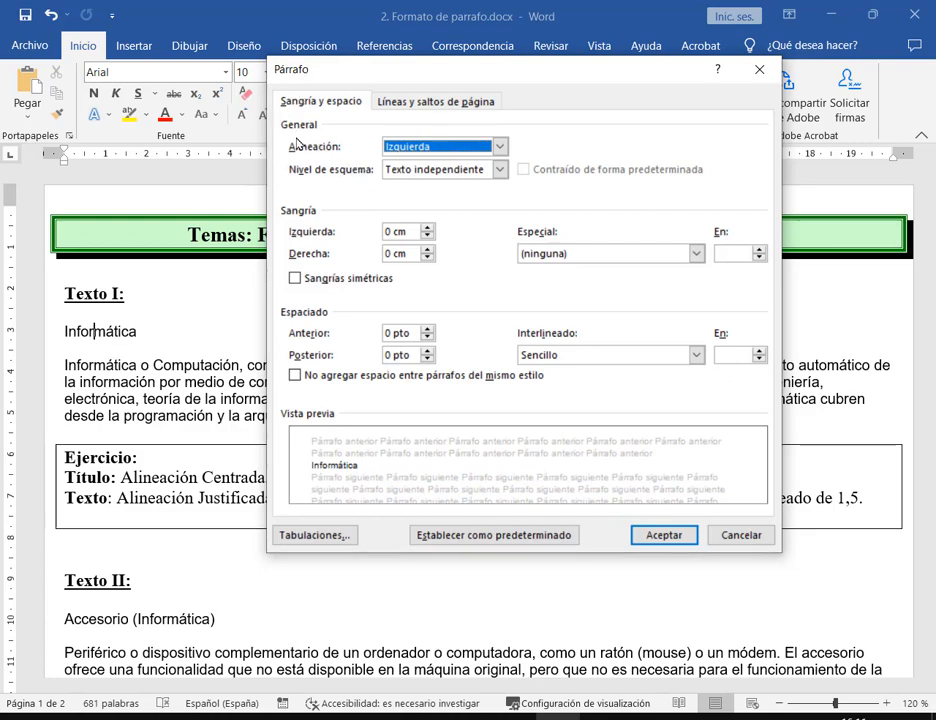
drag(283, 133, 521, 158)
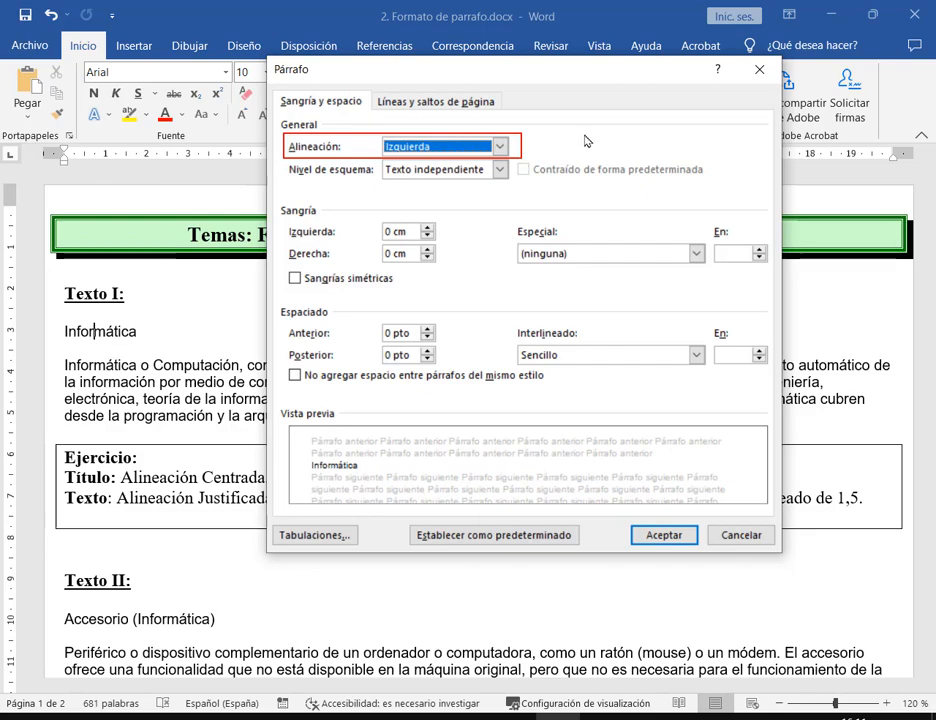
drag(583, 135, 515, 150)
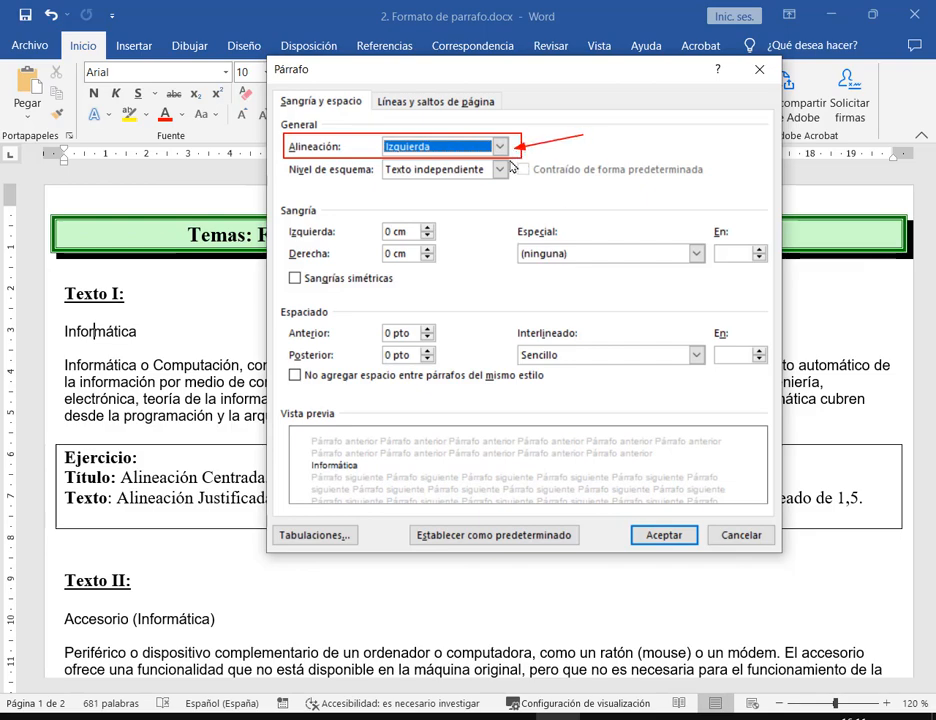
click(500, 147)
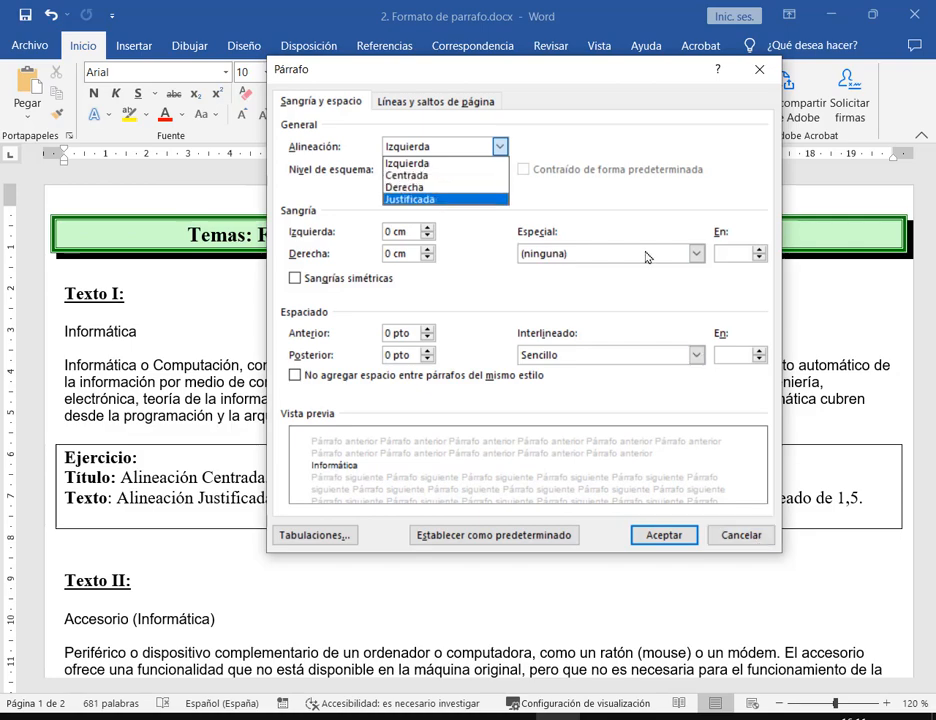
click(779, 60)
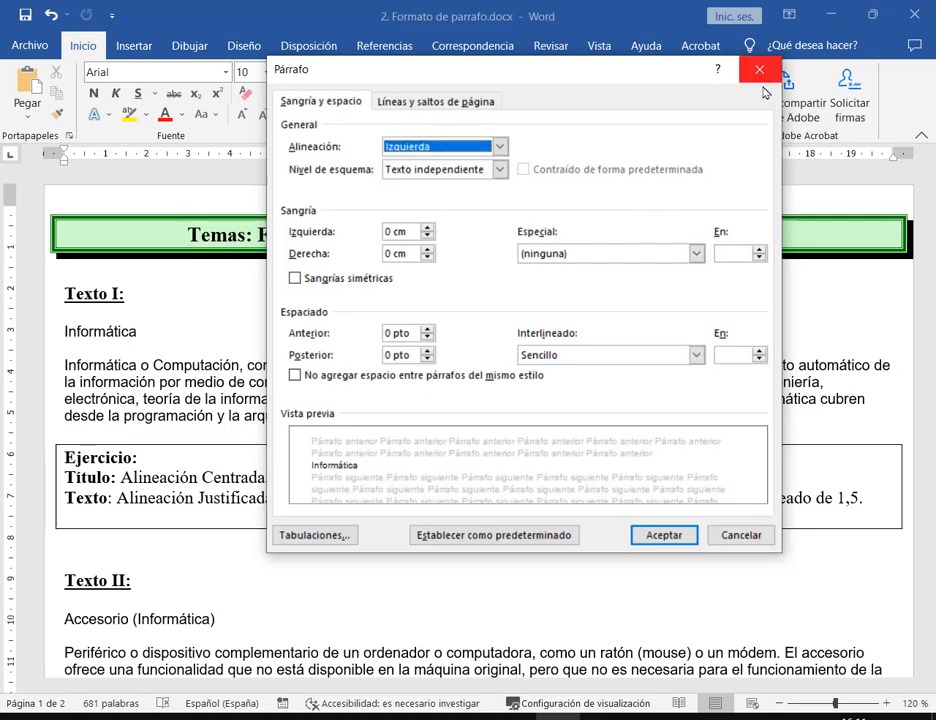
click(740, 535)
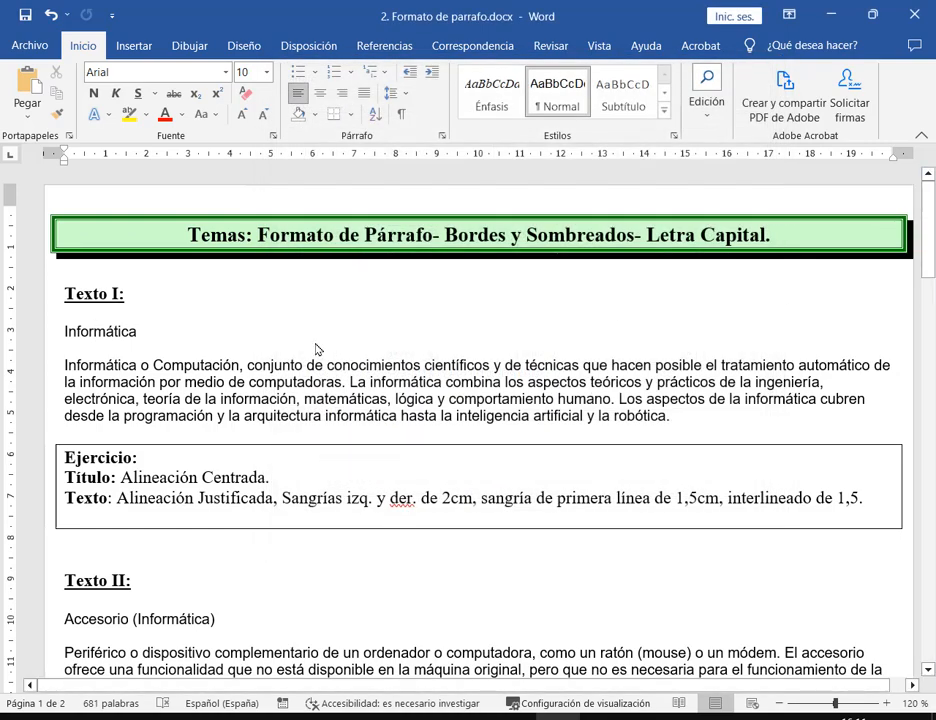
Step: Centre the Informática title under Texto I and briefly mark the alignment options with a red box and arrow
click(320, 92)
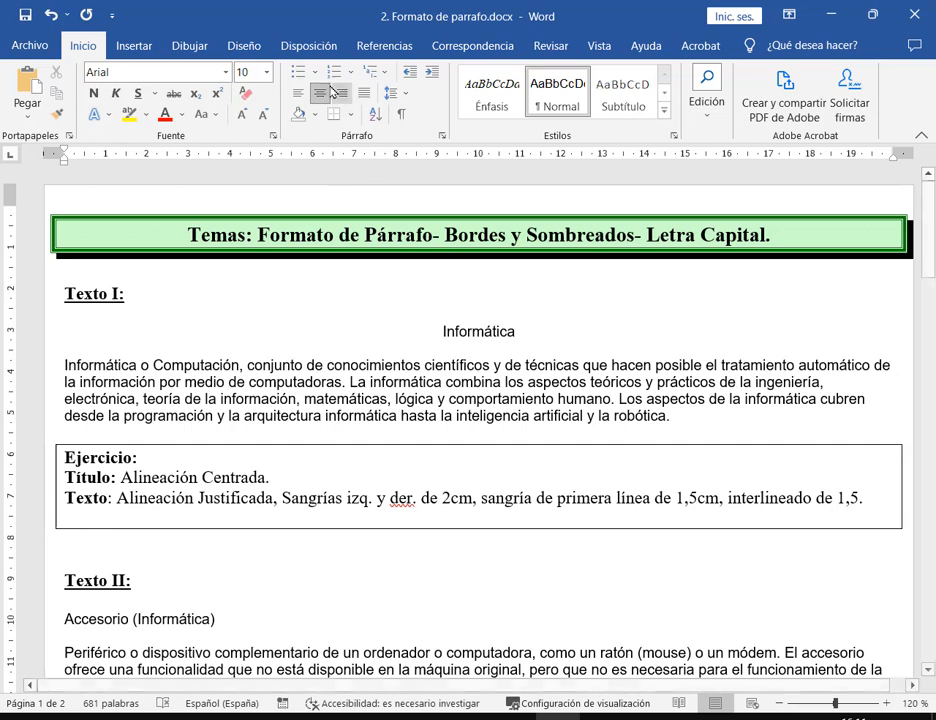
mouse_move(289, 83)
mouse_down()
mouse_move(324, 106)
mouse_move(374, 107)
mouse_up()
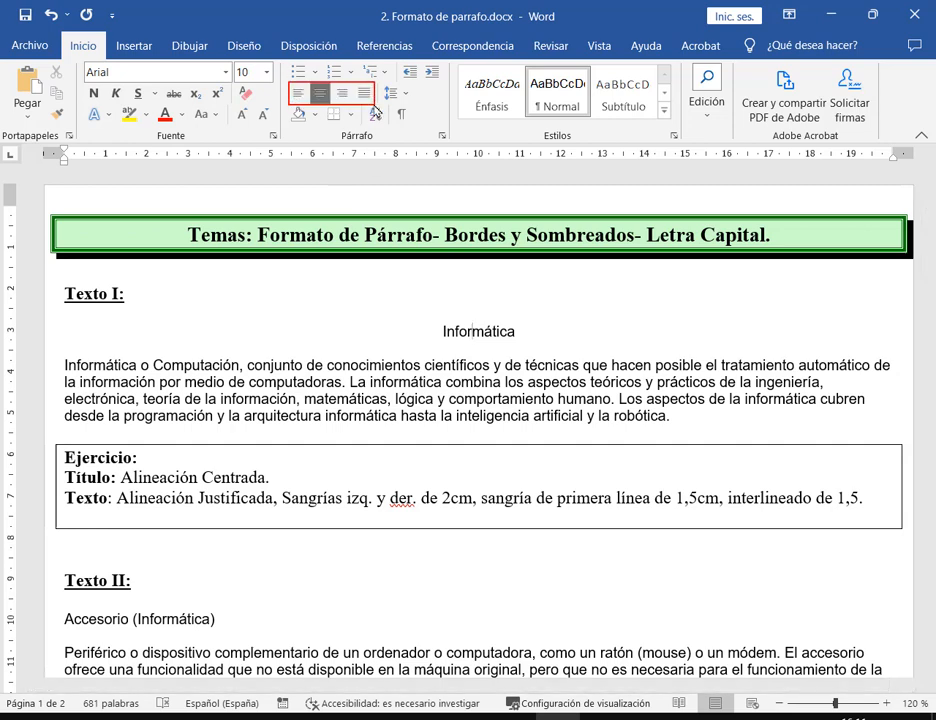
drag(318, 128, 323, 113)
key(Escape)
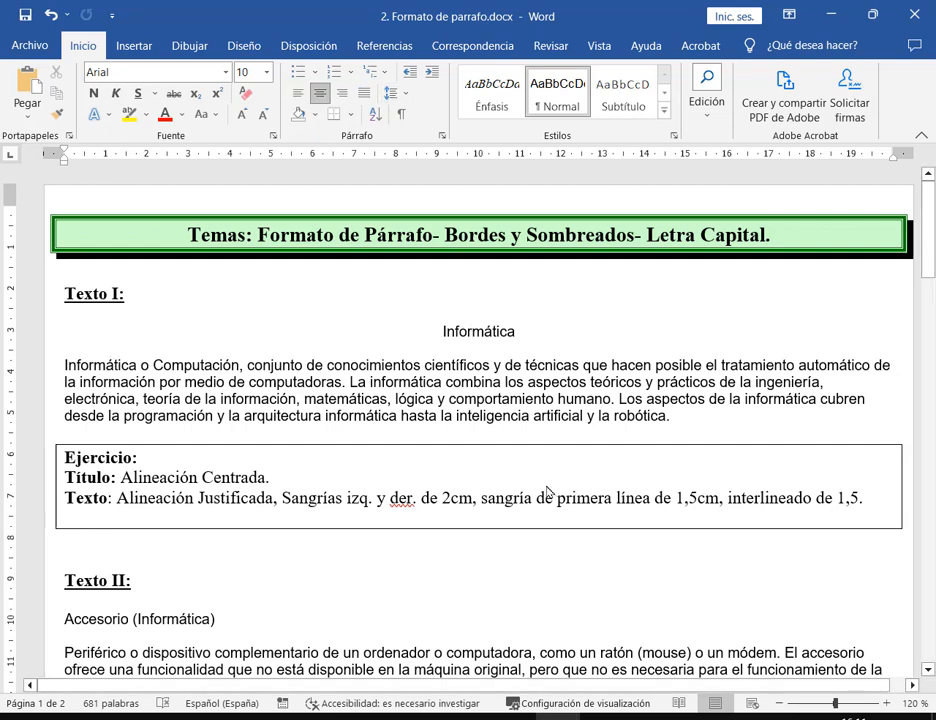
Step: Place the cursor in the Texto I body paragraph and briefly mark the alignment, indent and line spacing requirements of the Texto instruction in red
click(510, 399)
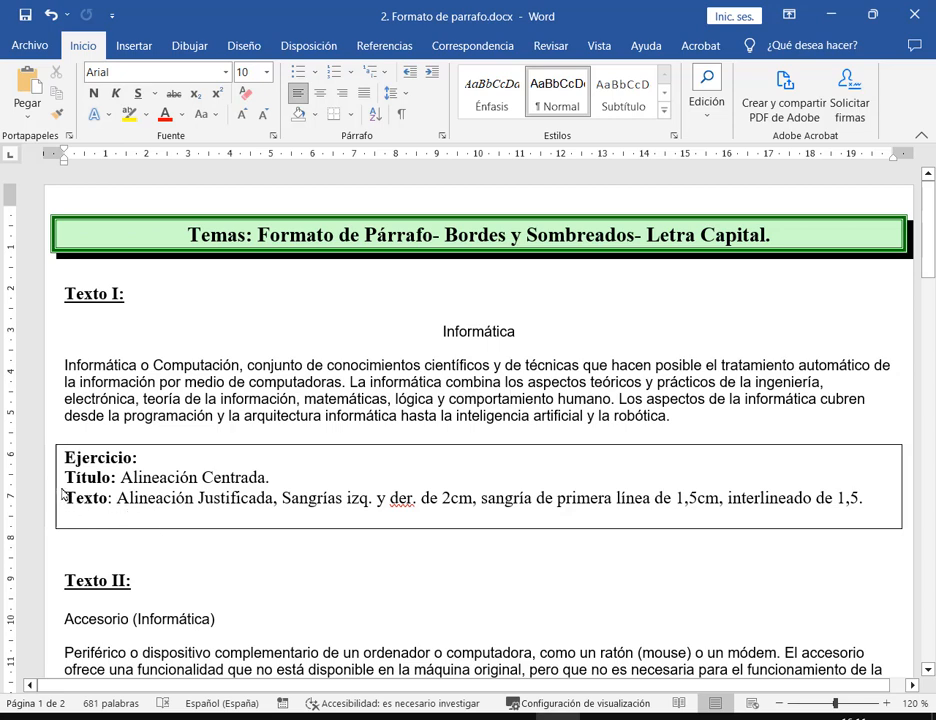
mouse_move(62, 488)
mouse_down()
mouse_move(272, 511)
mouse_move(873, 512)
mouse_up()
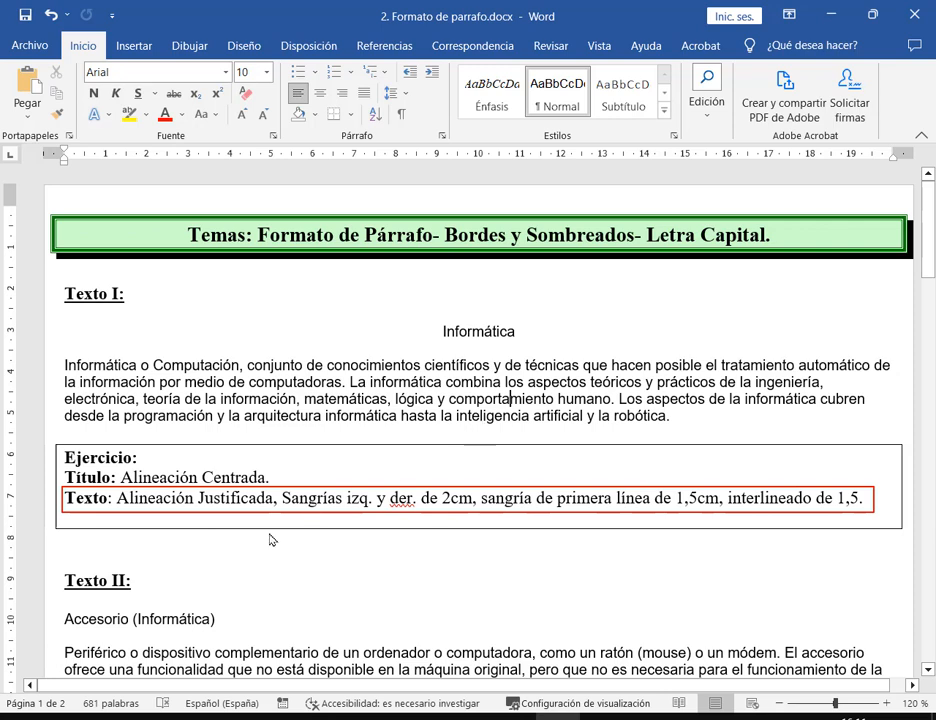
drag(219, 556, 220, 518)
drag(318, 557, 323, 515)
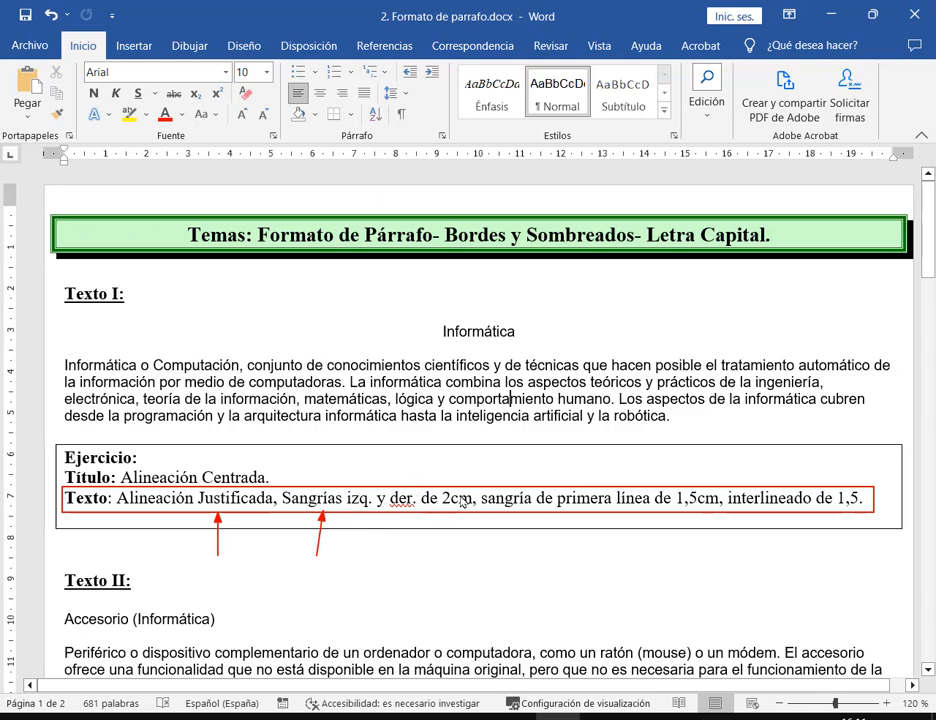
drag(439, 489, 454, 506)
drag(561, 563, 568, 511)
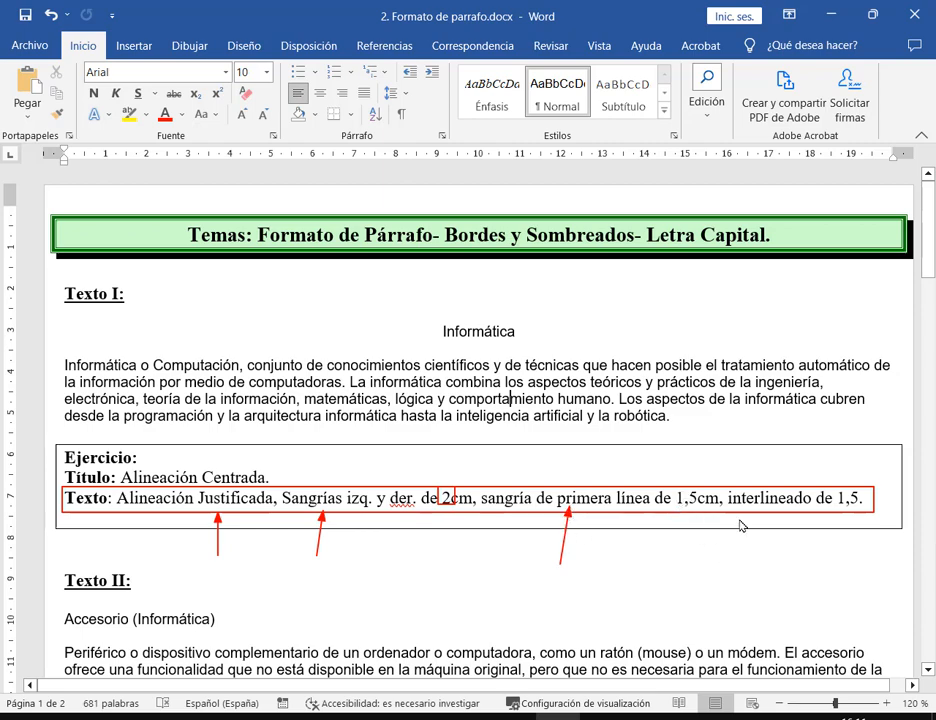
drag(808, 557, 806, 511)
key(Escape)
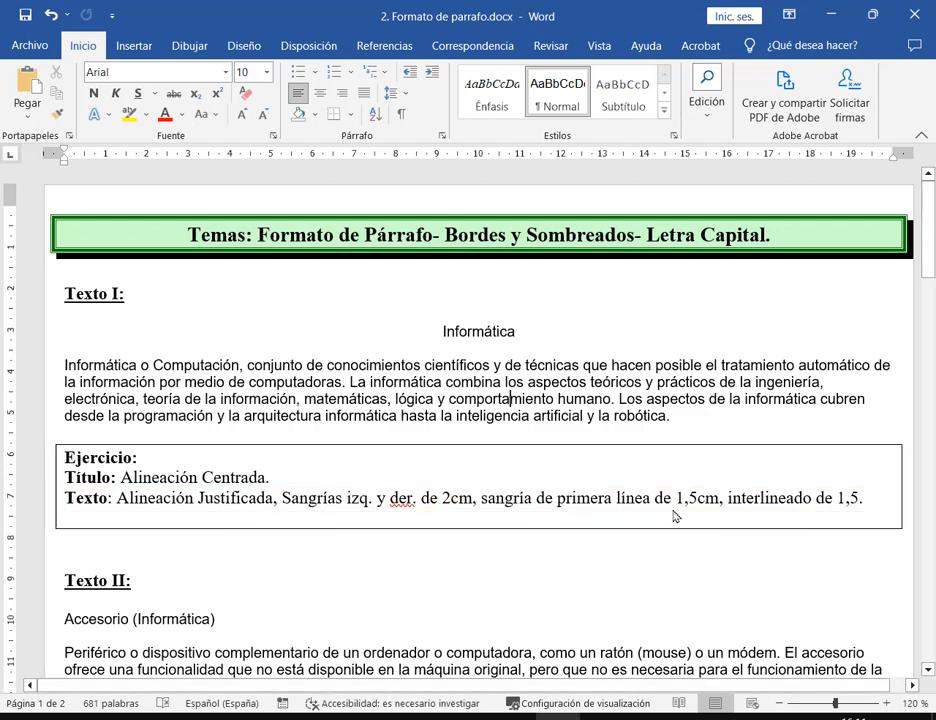
Step: Open Bloc de notas and move its window up so the exercise instructions in the Word document stay visible
key(super)
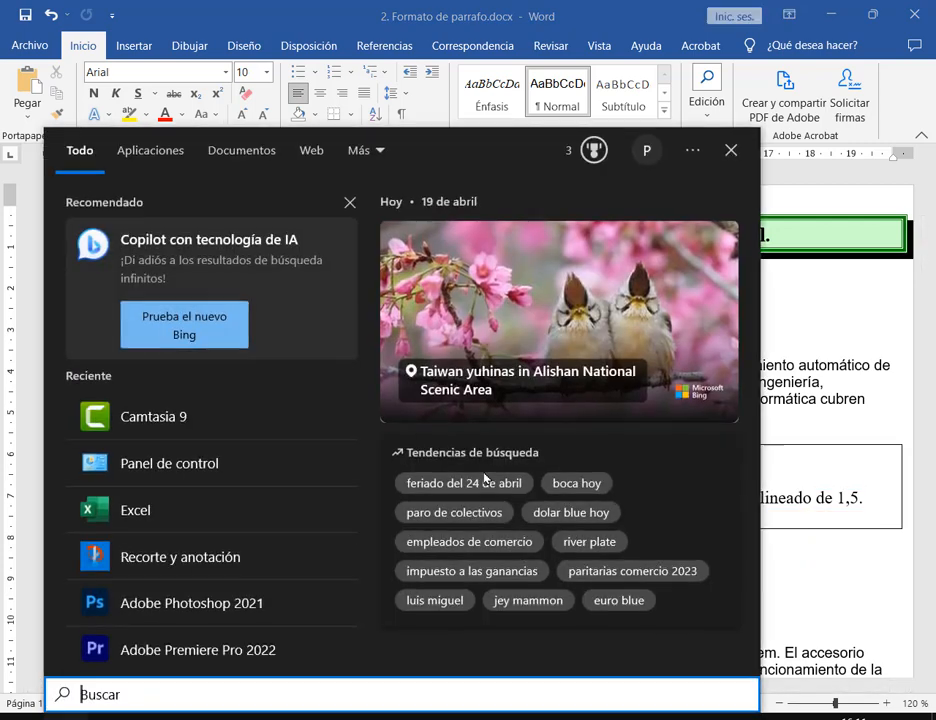
text(blo)
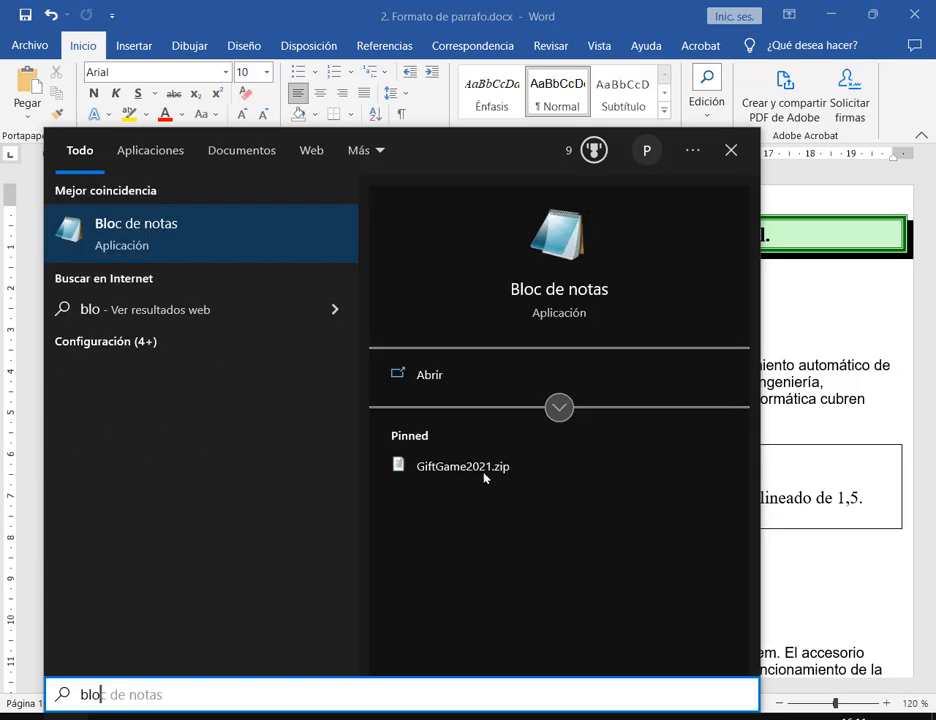
key(Return)
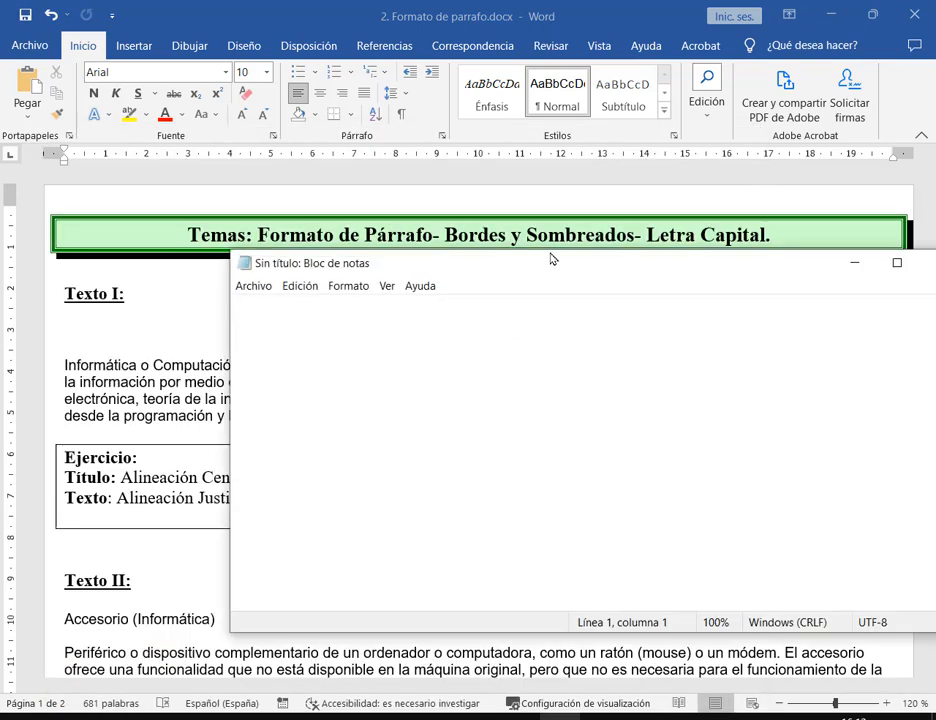
drag(558, 261, 517, 82)
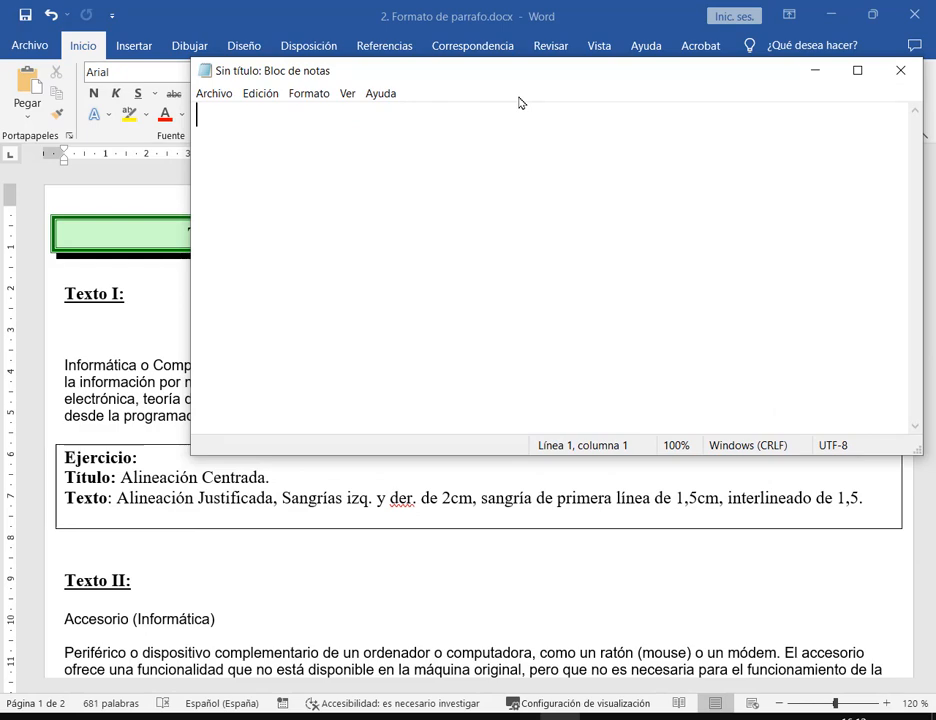
Step: Write the note "Sangría: Deja un espacio en el margen Izquierdo, derecho o ambos." in the blank Bloc de notas document
text(San)
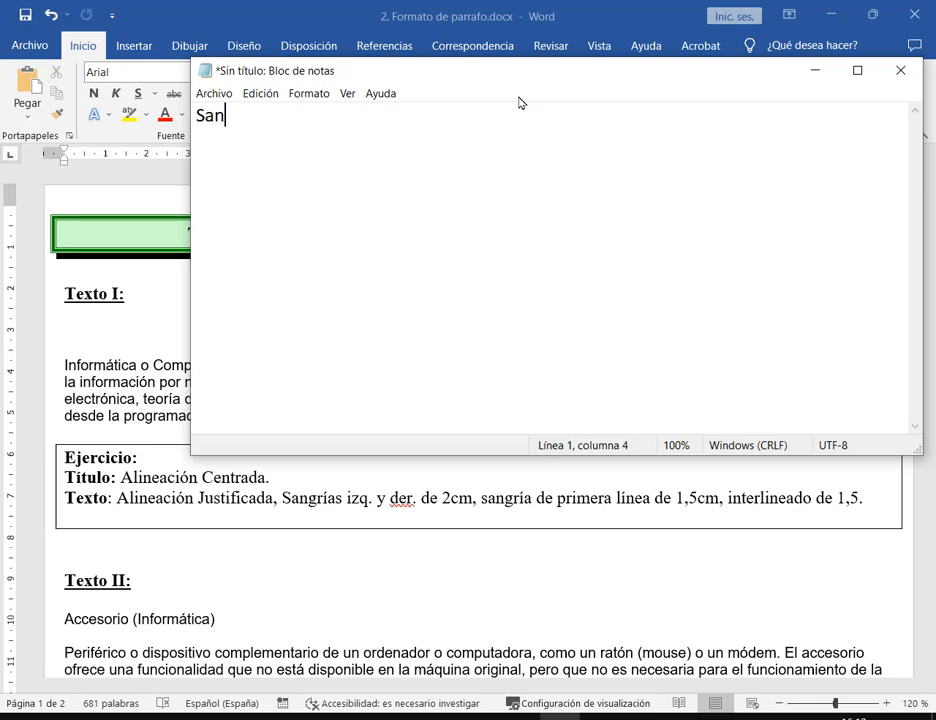
text(gría: D)
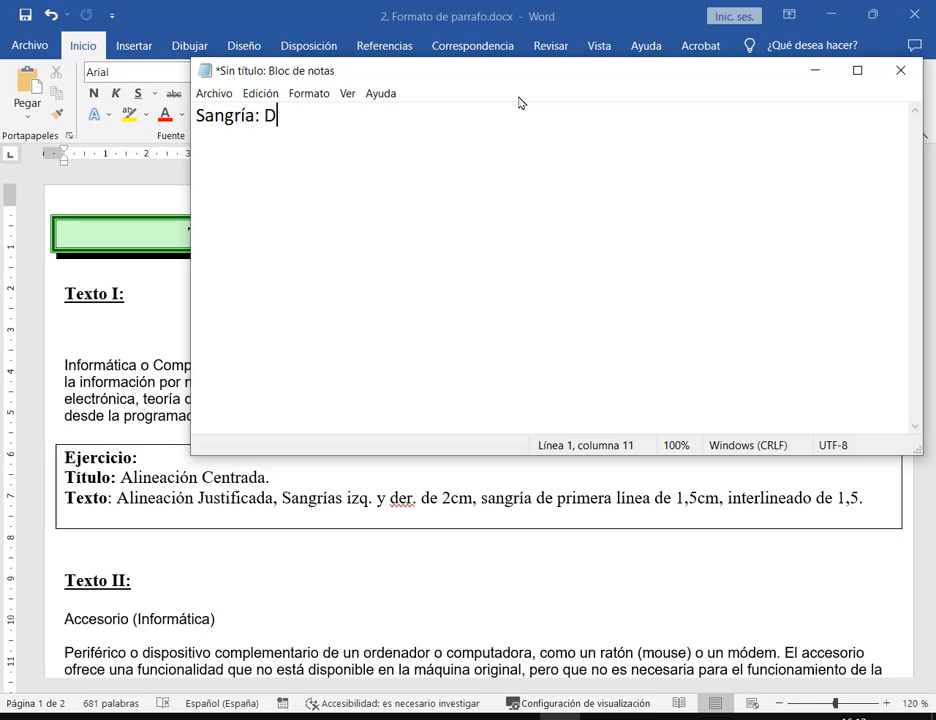
text(eja un espacio e)
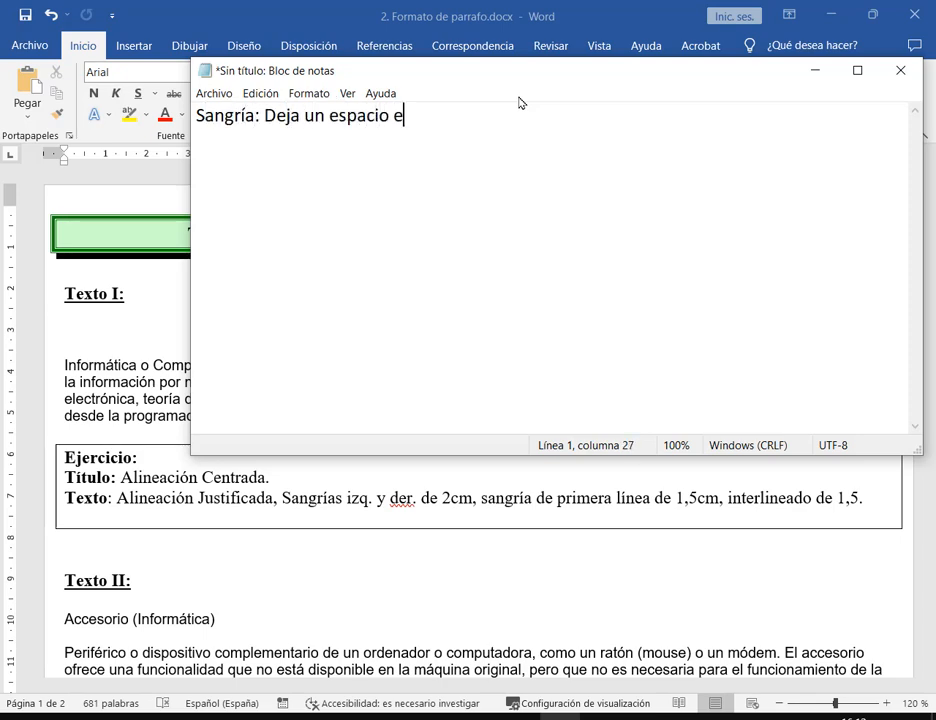
text(n loa ma)
key(BackSpace)
key(BackSpace)
key(BackSpace)
key(BackSpace)
key(BackSpace)
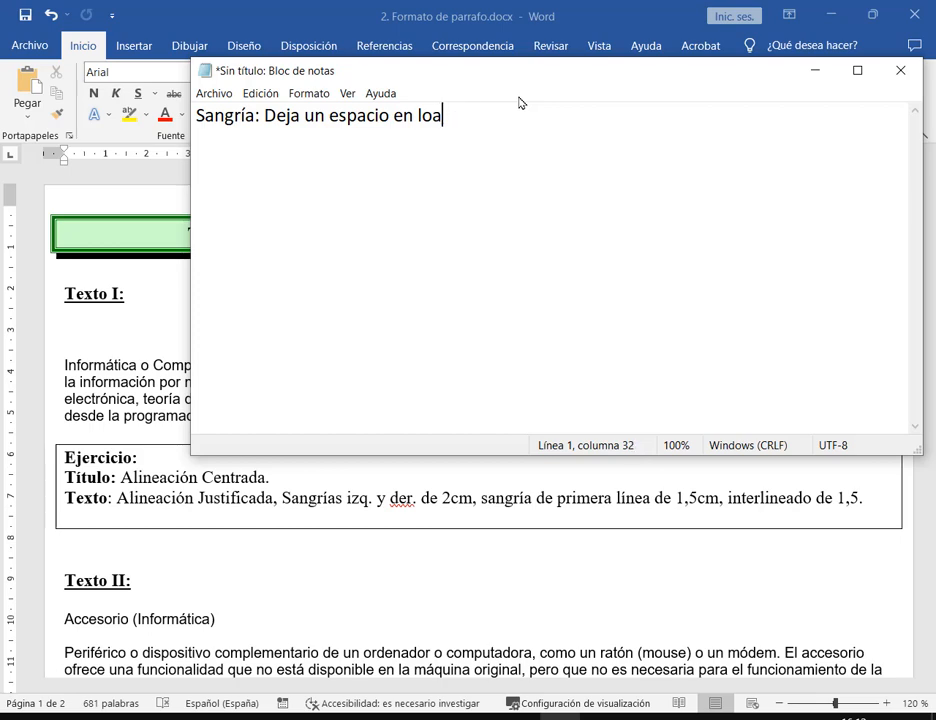
text(el mar)
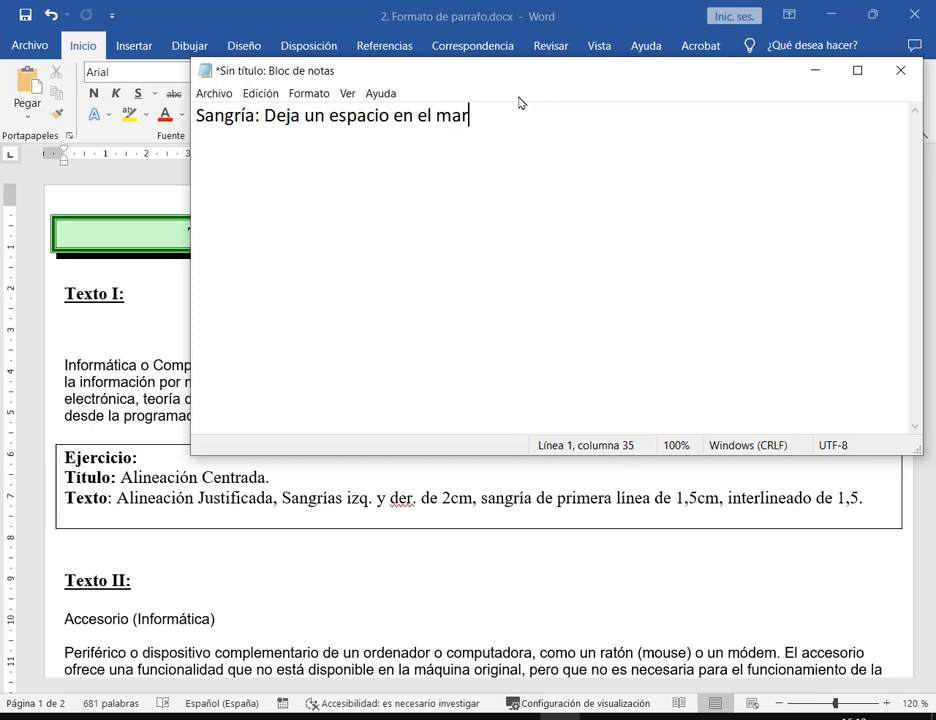
text(gen Izquierdo, dere)
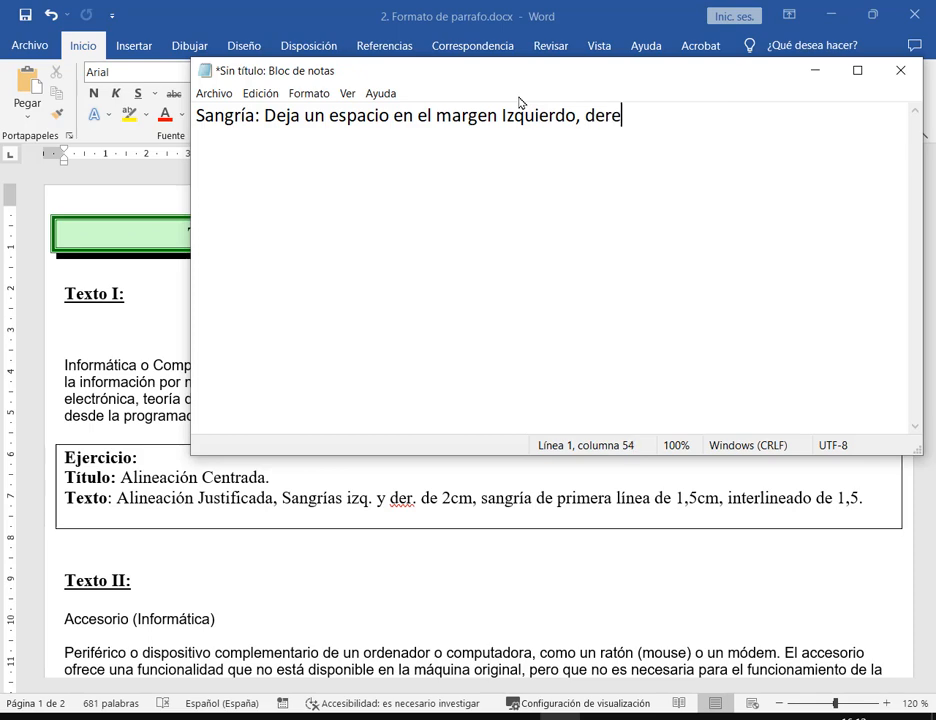
text(cho o ambos.)
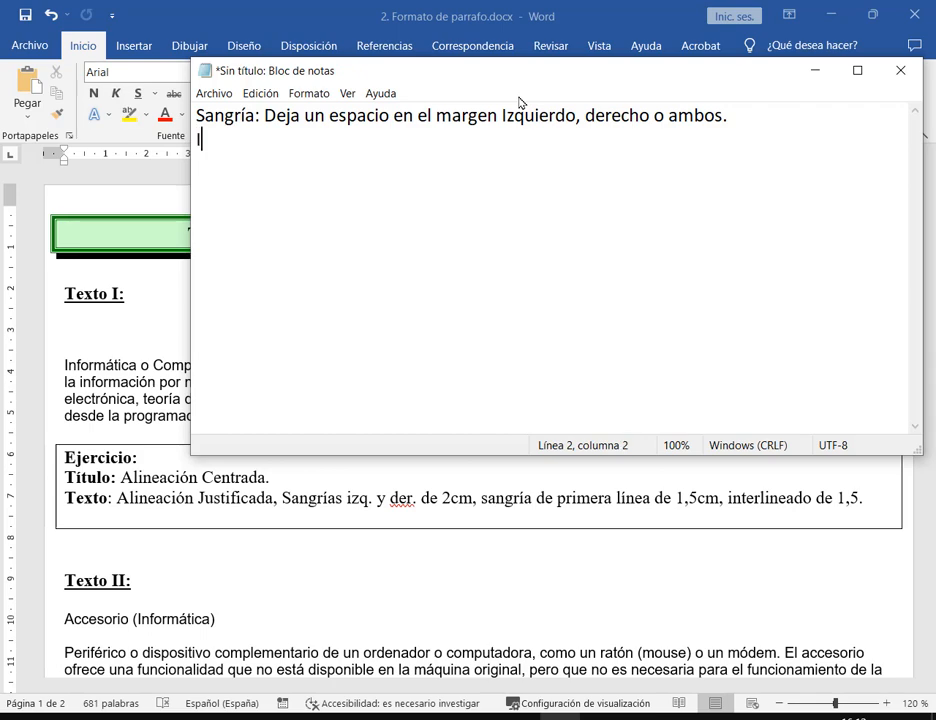
Step: Add a second line to the note reading "Interlineado: Deja un espacio entre las líneas de texo (renglones)"
text(Interlineado: De)
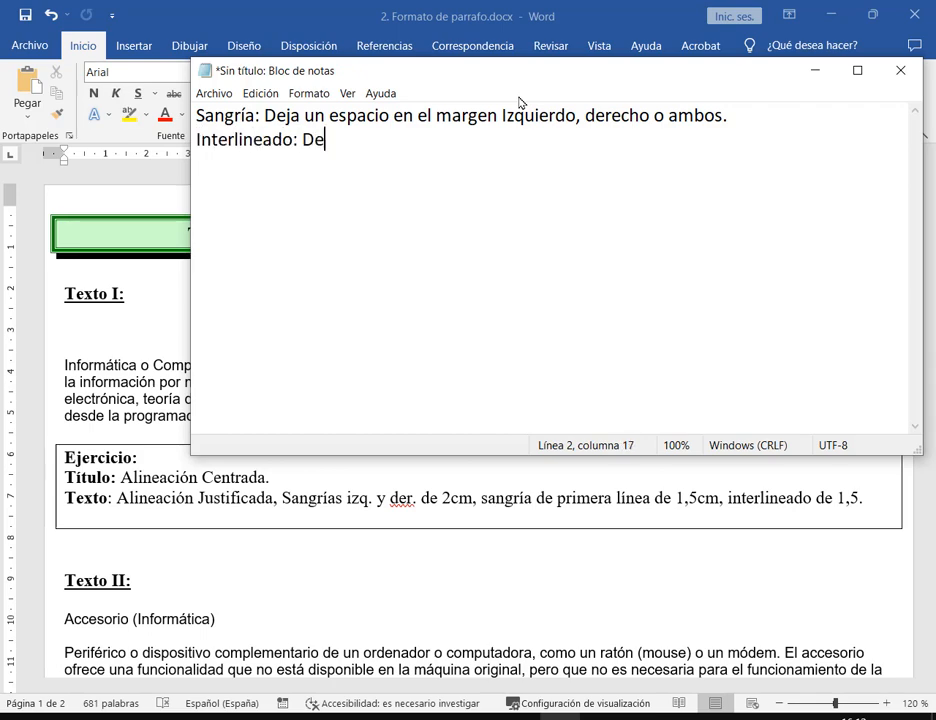
text(ja un espacio e)
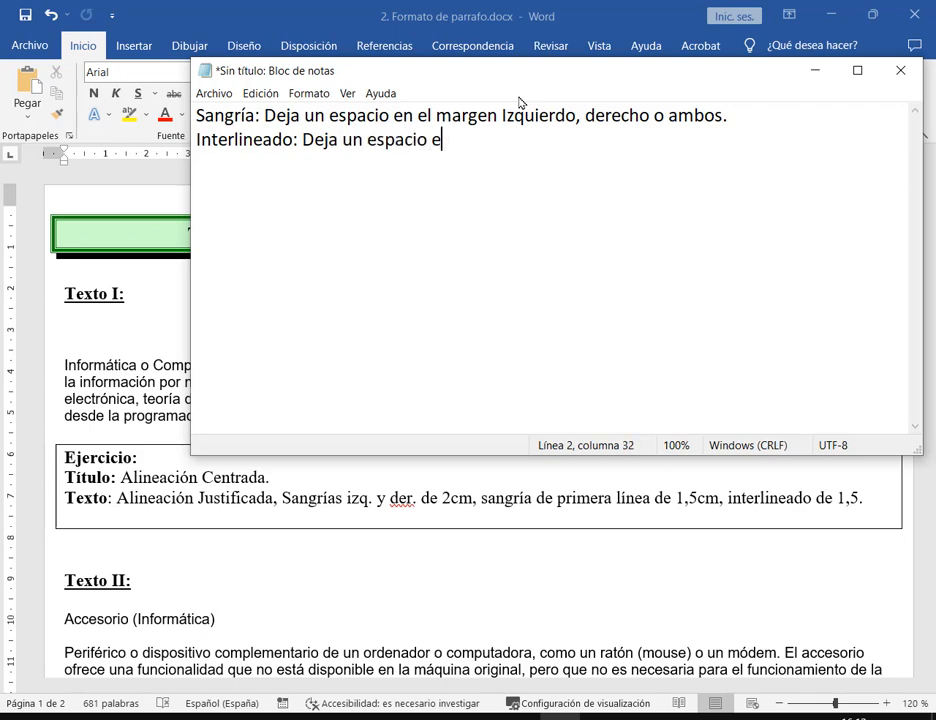
text(ntre las liín)
key(BackSpace)
key(BackSpace)
key(BackSpace)
text(íneas de )
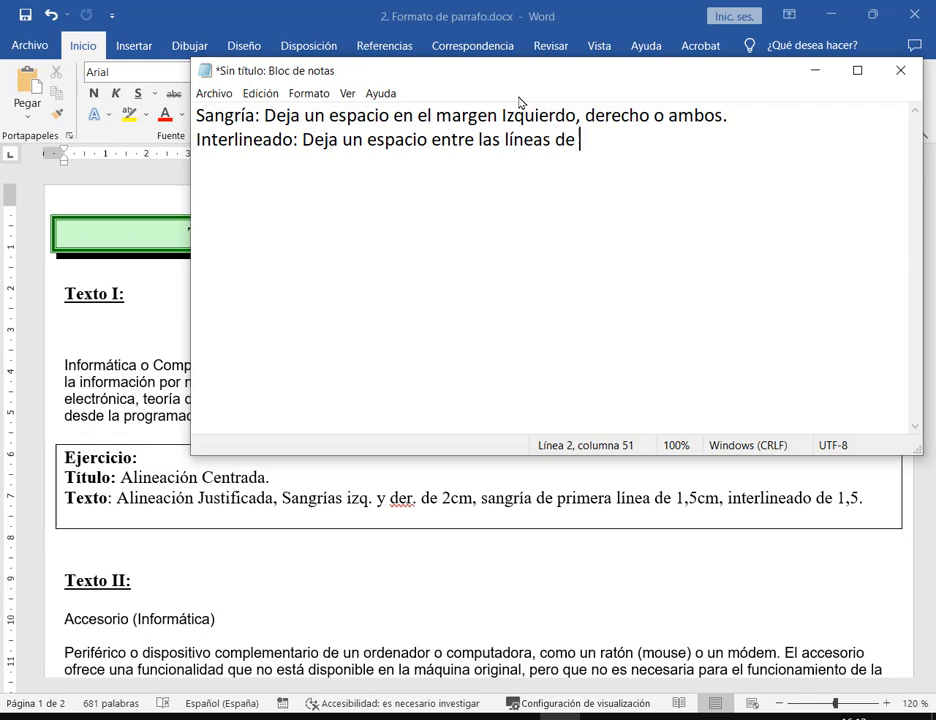
text(texo (renglones))
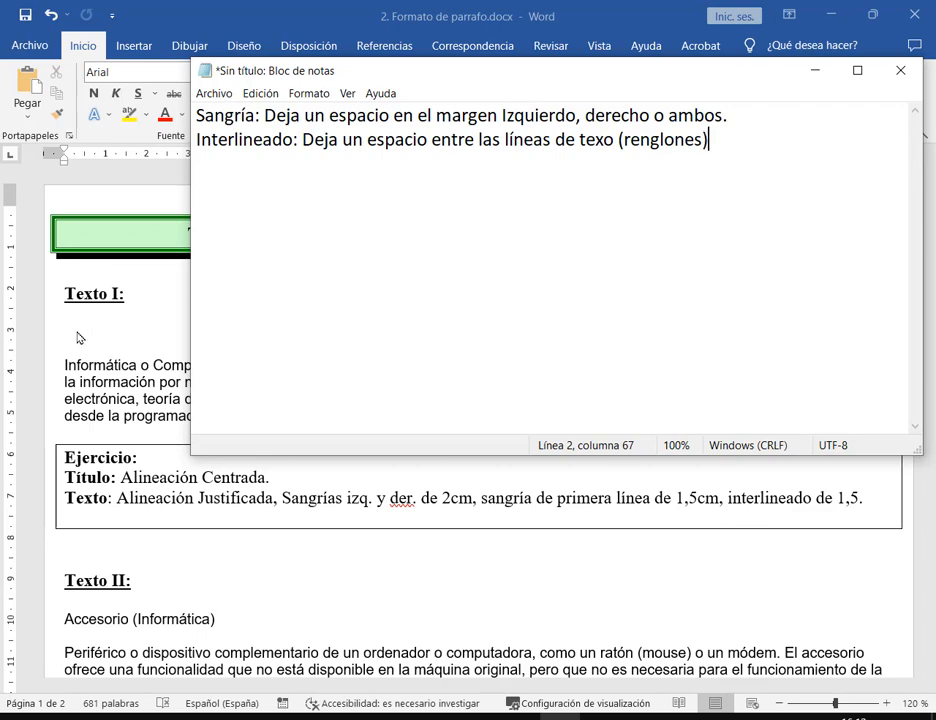
Step: Switch back to Word and point out the Texto I body lines and the Informática title by briefly selecting them
click(76, 376)
drag(62, 369, 890, 372)
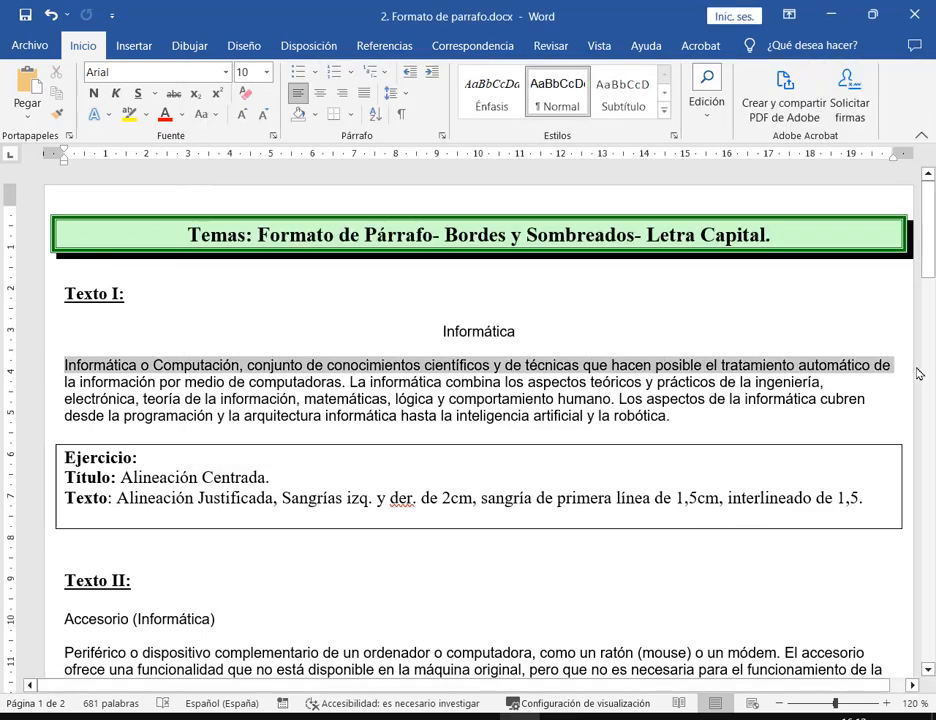
drag(838, 389, 891, 409)
click(738, 427)
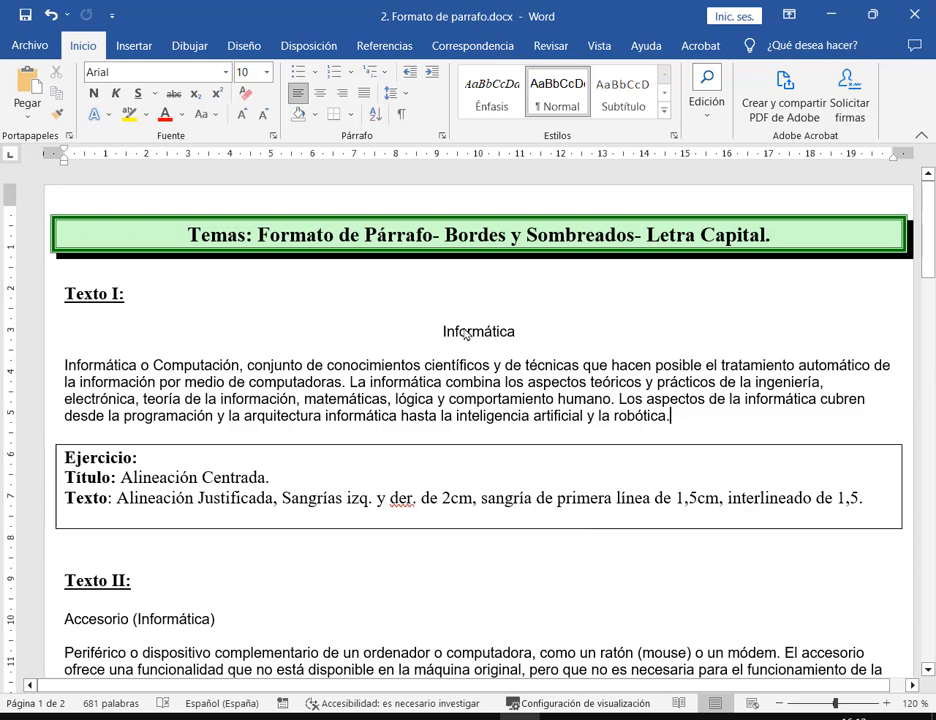
drag(446, 331, 528, 334)
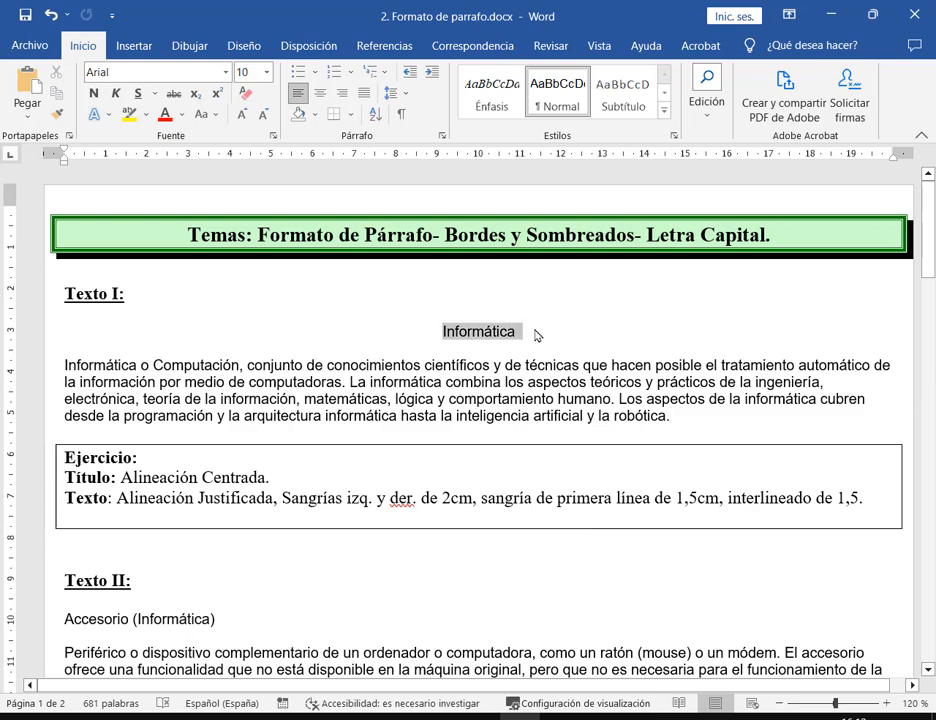
drag(446, 331, 514, 332)
click(507, 333)
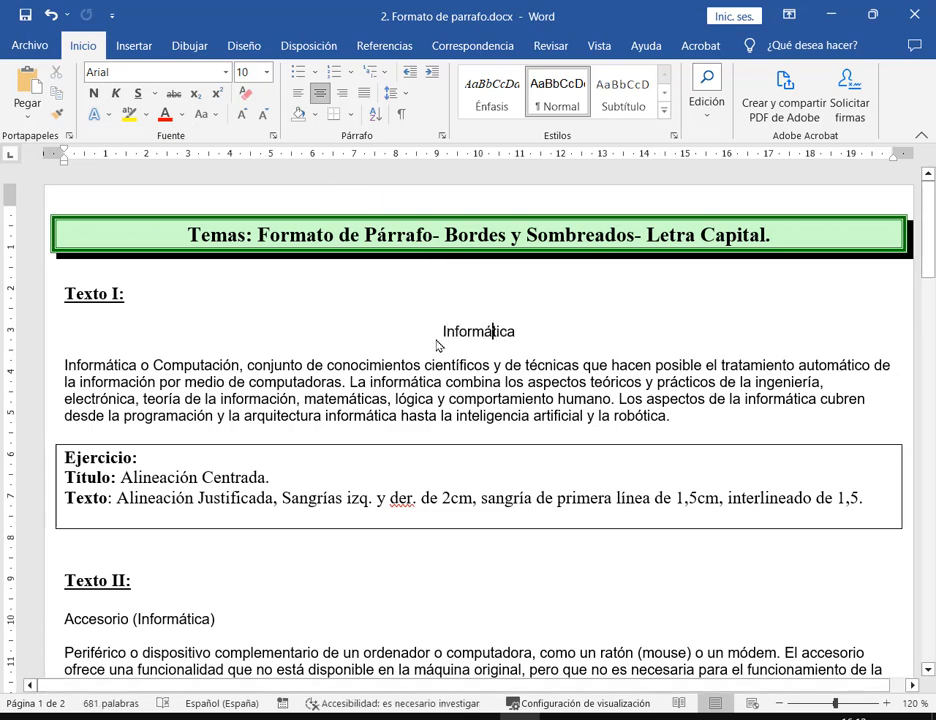
Step: Expand the character spacing of the Informática title by 2 pto in the advanced font settings, and undo the change
double_click(474, 336)
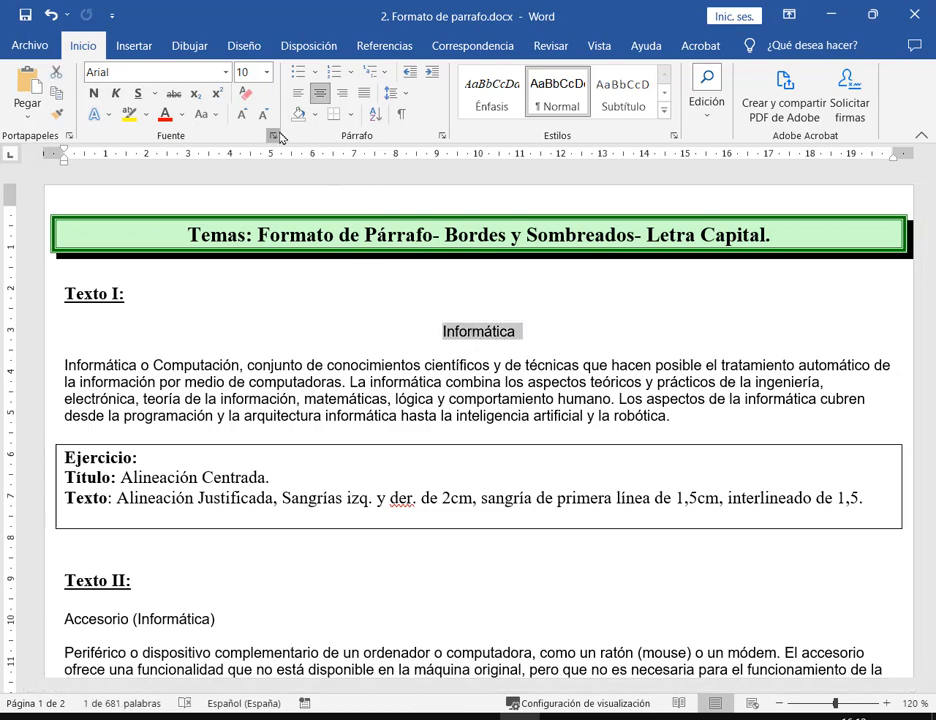
click(272, 135)
click(523, 186)
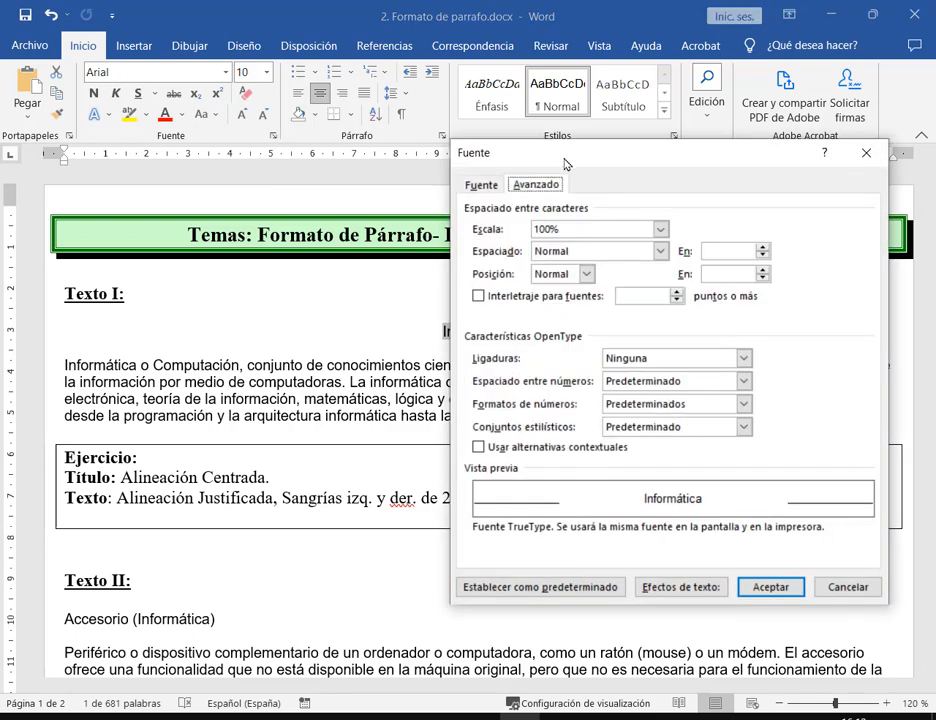
drag(565, 163, 481, 416)
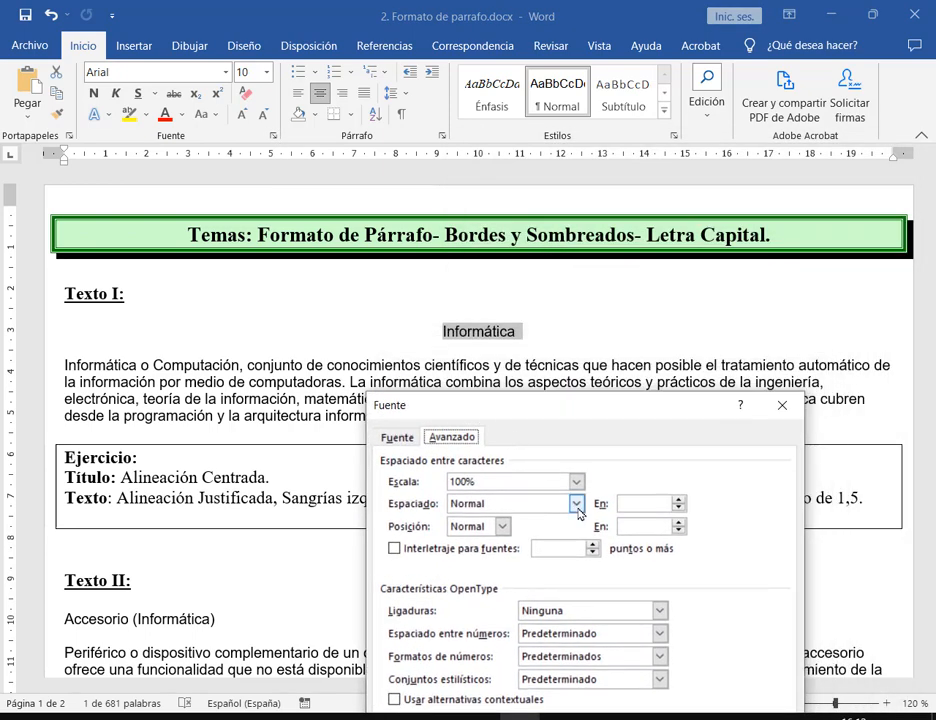
click(679, 501)
click(679, 501)
click(679, 501)
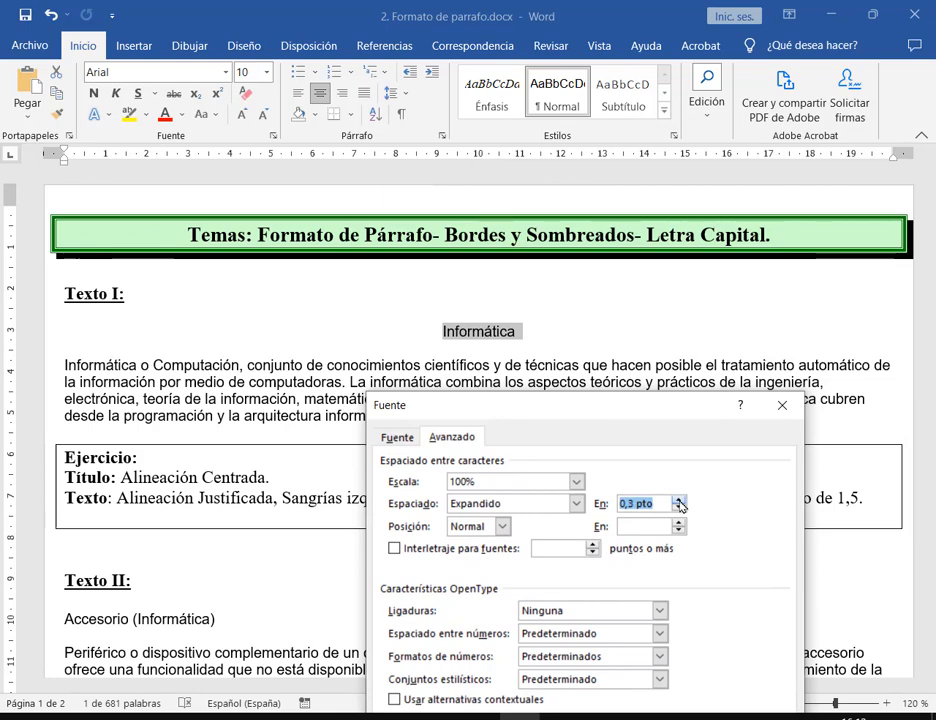
click(679, 501)
click(679, 501)
text(2)
drag(648, 410, 236, 104)
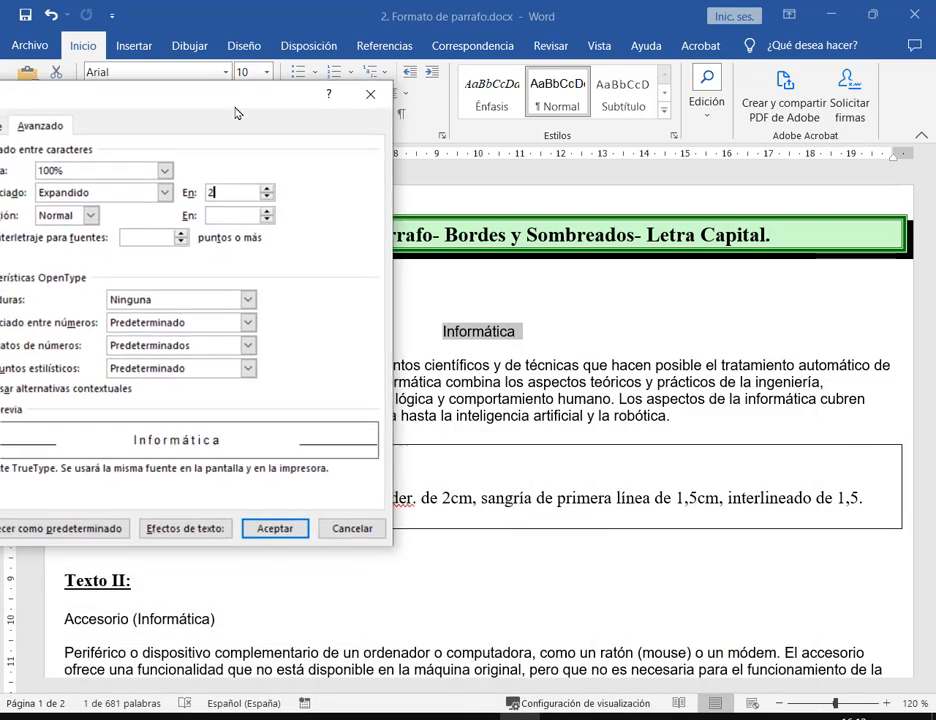
click(275, 528)
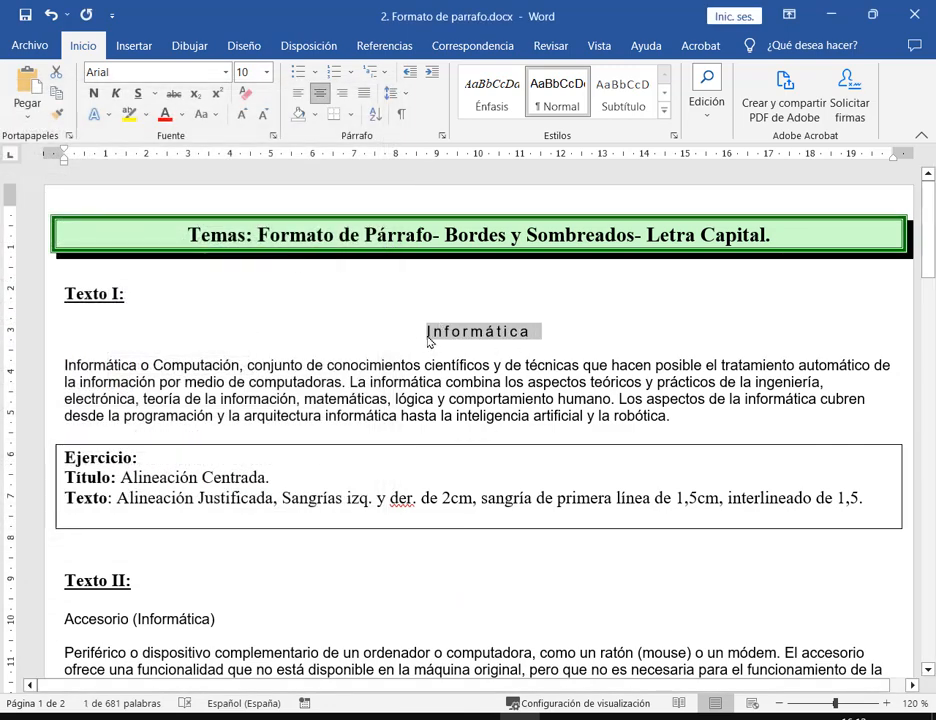
key(ctrl+z)
Step: Select the whole Texto I body paragraph and briefly frame the Texto instruction in the Ejercicio box in red
click(614, 367)
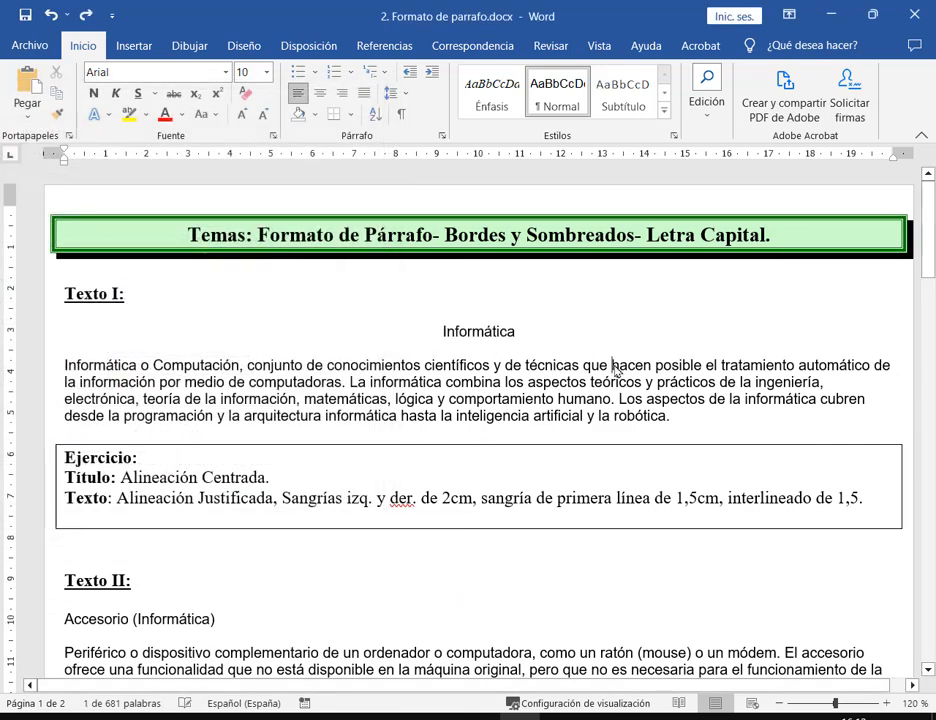
drag(63, 369, 871, 421)
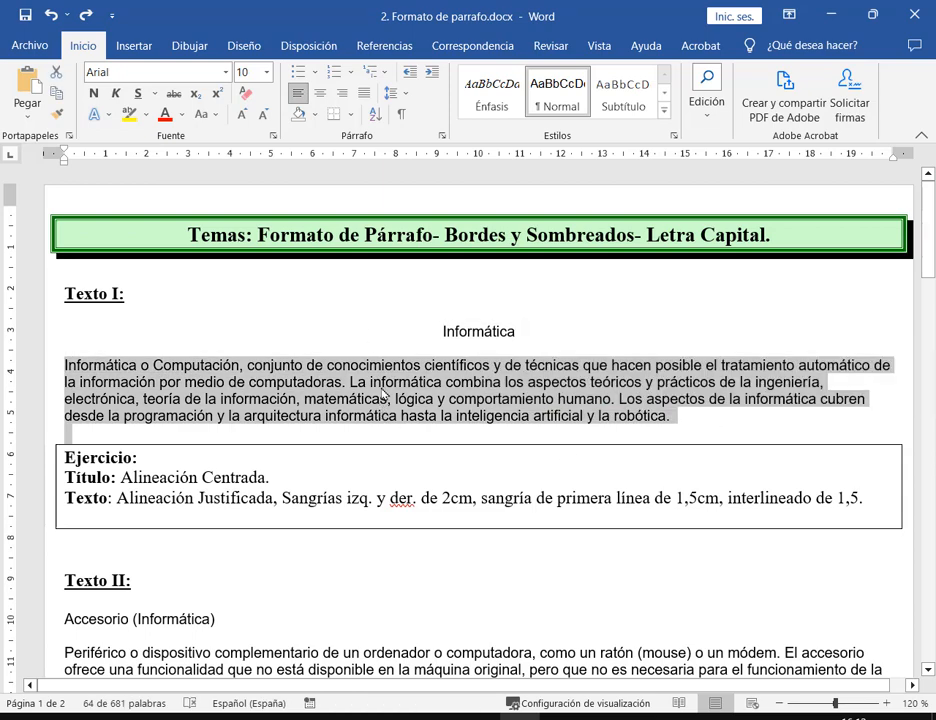
click(382, 384)
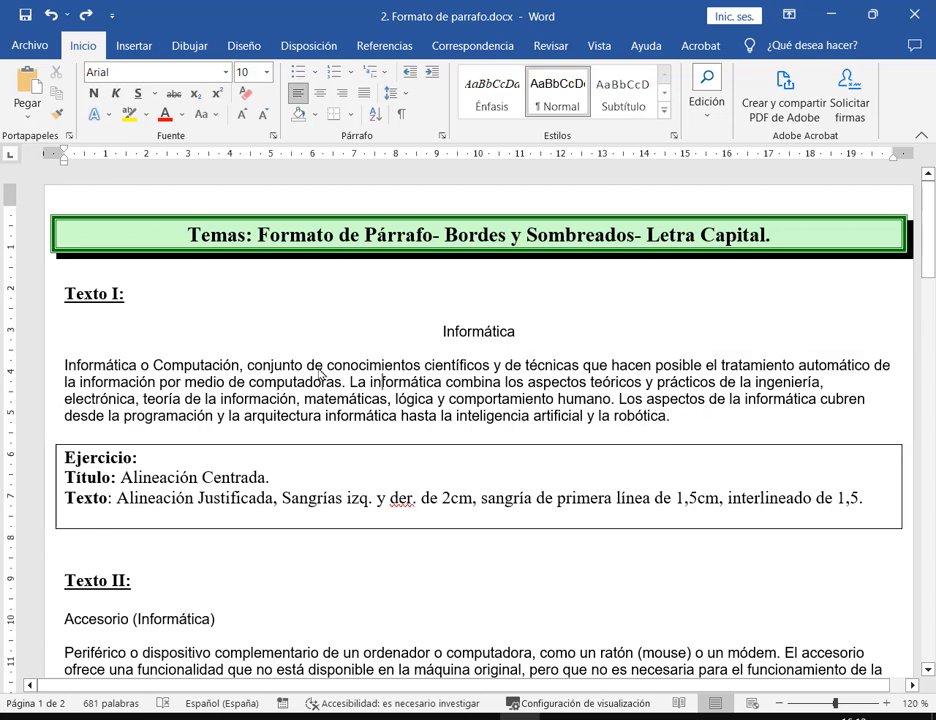
drag(48, 372, 56, 418)
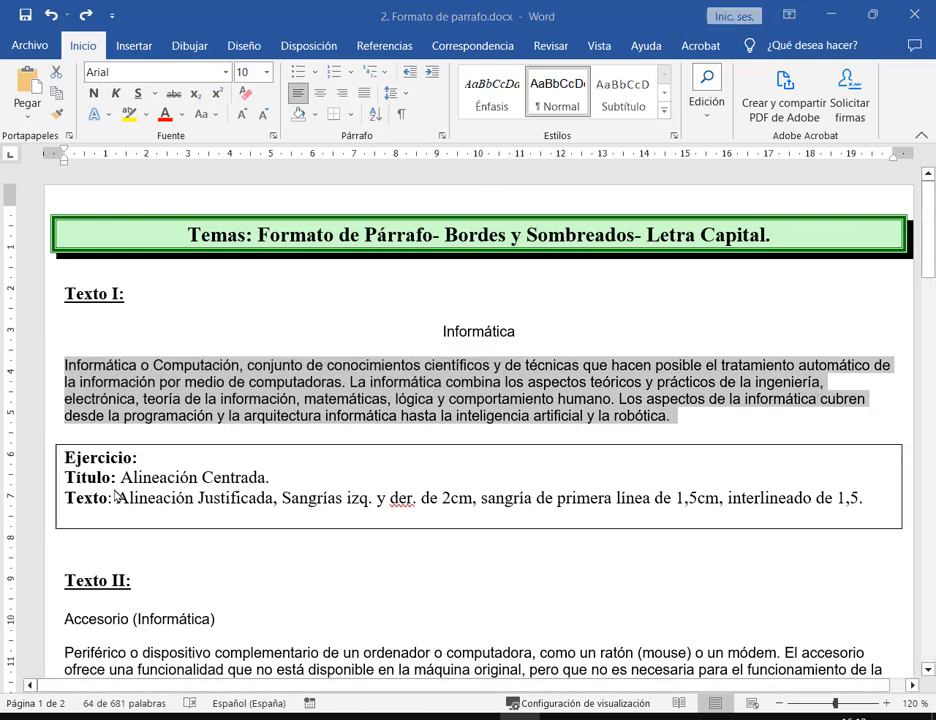
mouse_move(113, 488)
mouse_down()
mouse_move(900, 510)
mouse_move(889, 520)
mouse_up()
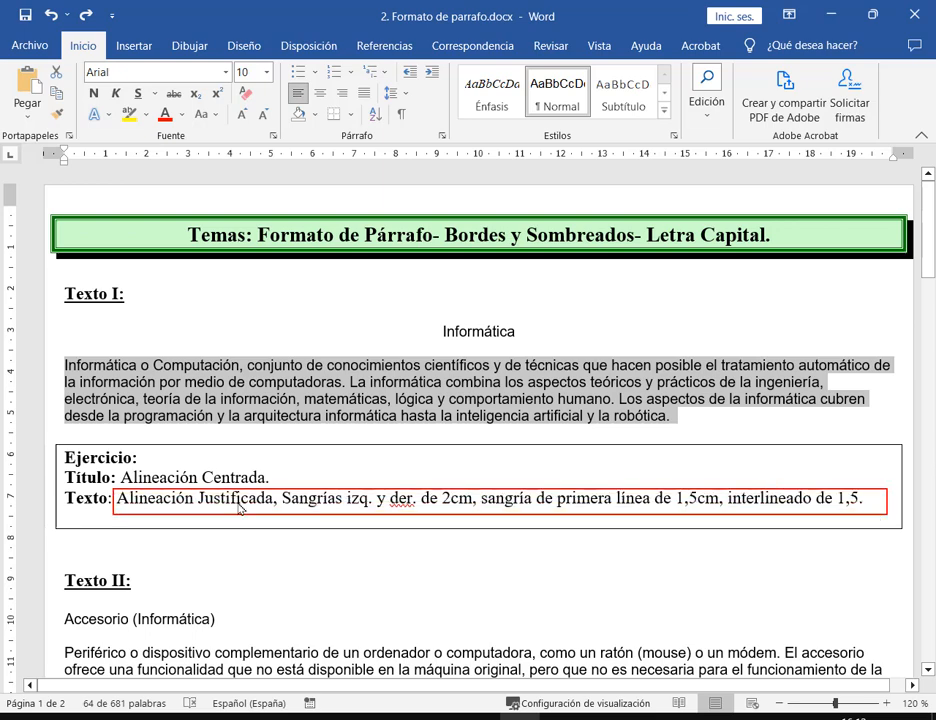
key(Escape)
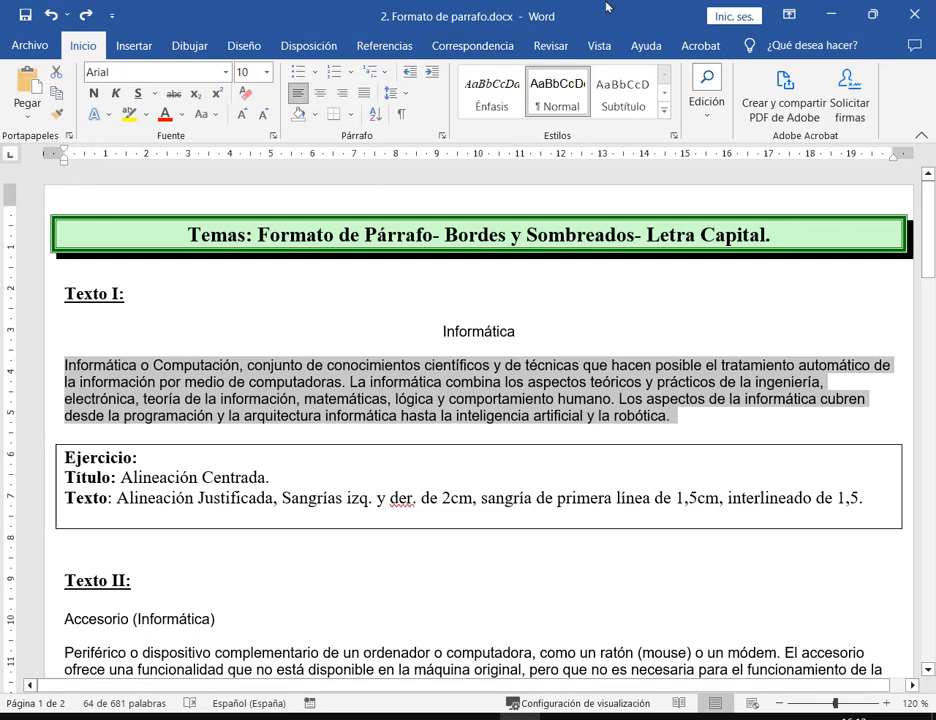
Step: Hide the document's ruler and show it again, keeping the Texto I body paragraph selected
click(609, 41)
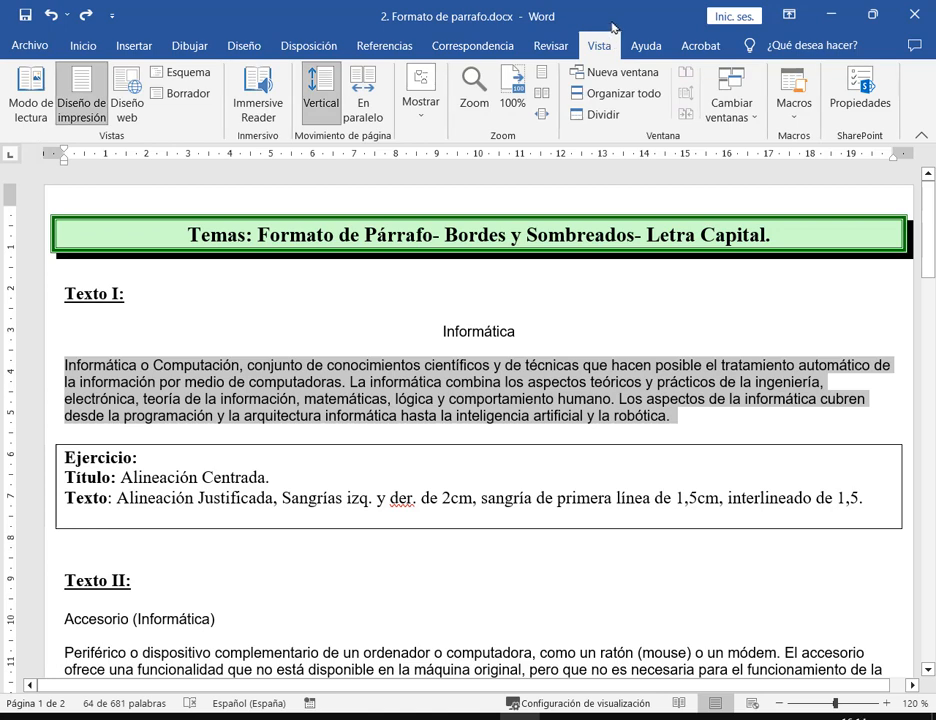
click(425, 104)
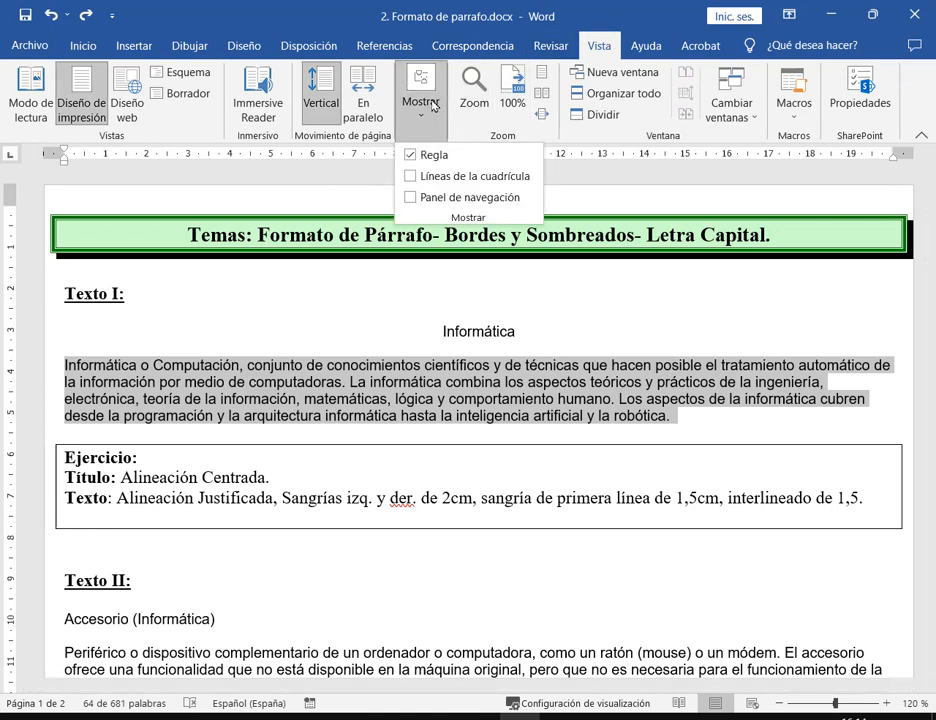
click(423, 156)
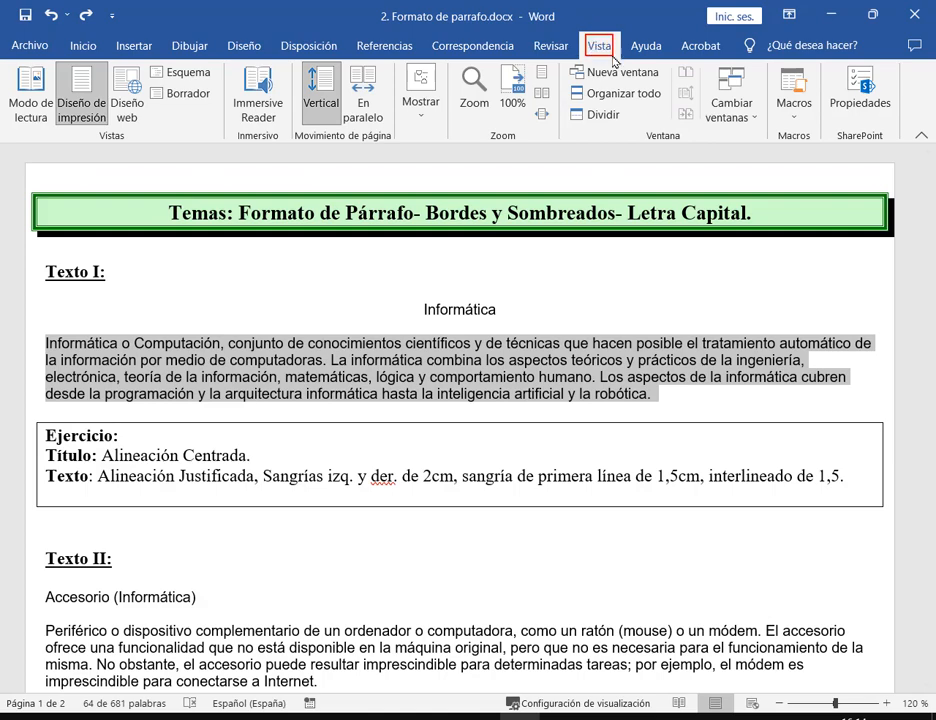
click(422, 105)
click(420, 158)
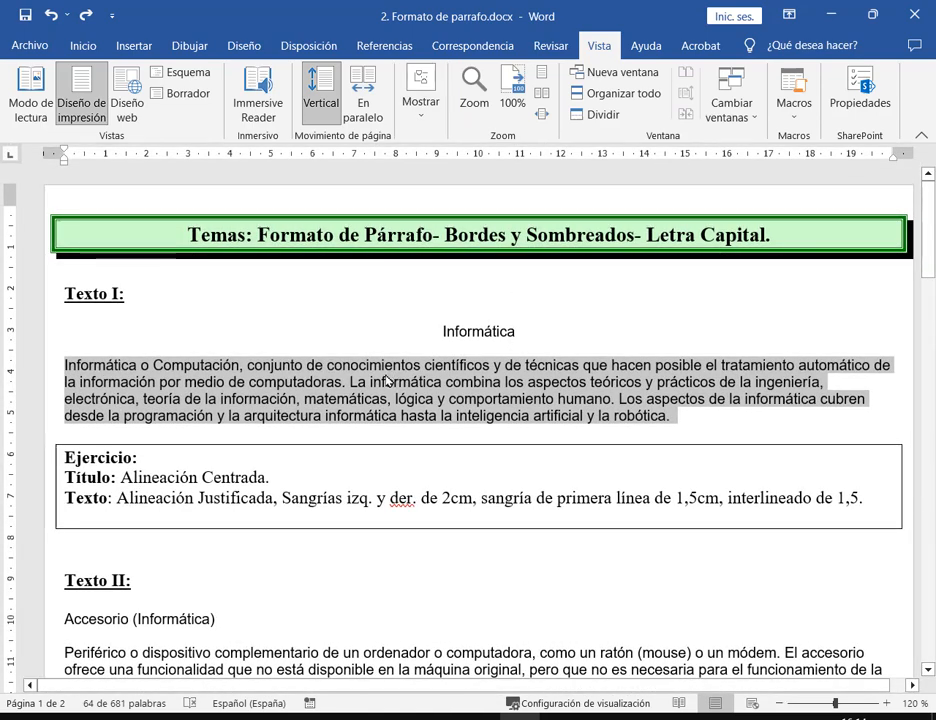
Step: Try a first-line indent of about 1.5 cm on the Texto I body paragraph using the ruler, and undo it
click(84, 46)
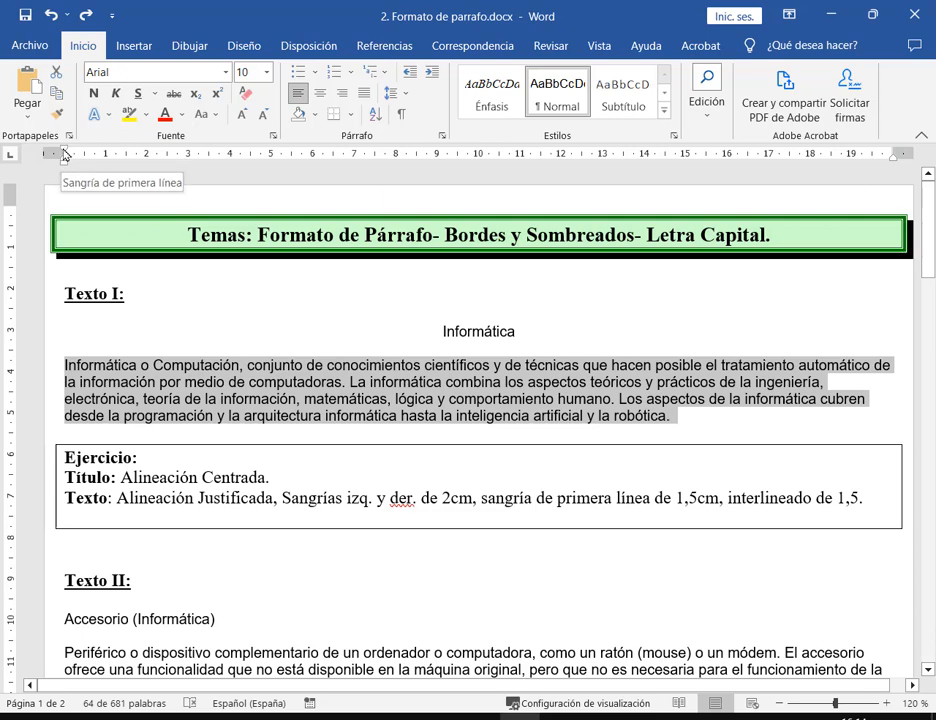
drag(64, 155, 127, 161)
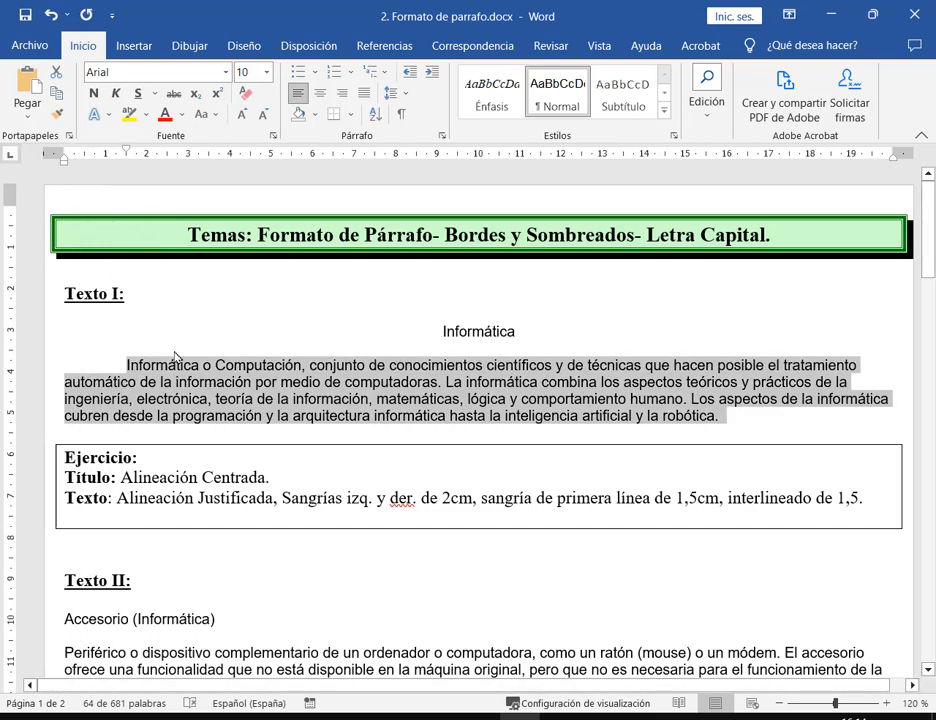
key(ctrl+z)
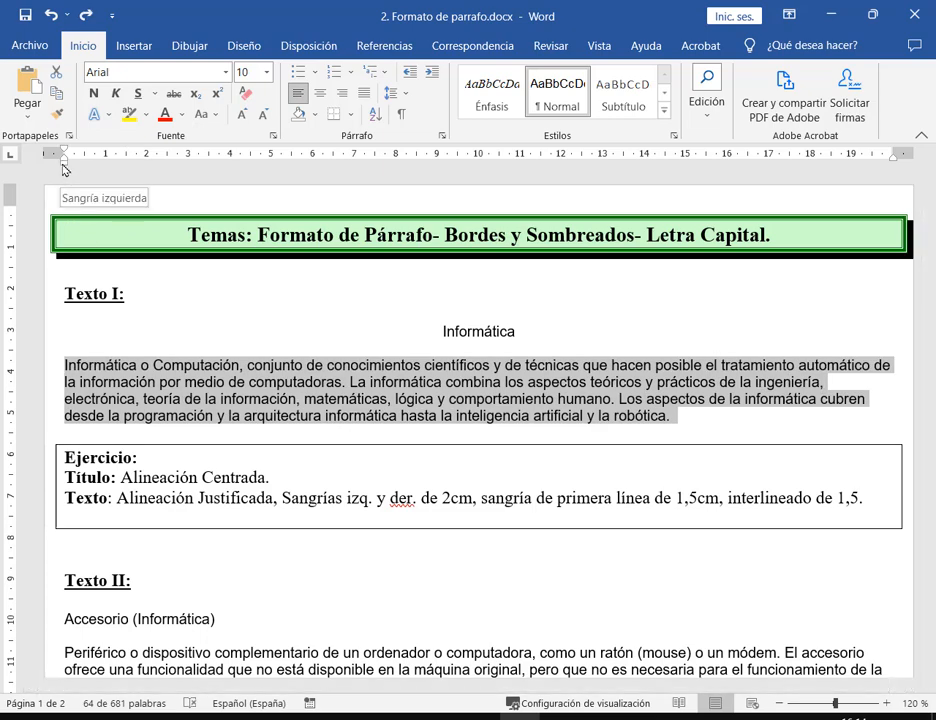
Step: Point out the left, hanging and right indent markers on the ruler without moving them
mouse_move(63, 166)
mouse_down()
mouse_move(150, 173)
mouse_move(65, 166)
mouse_up()
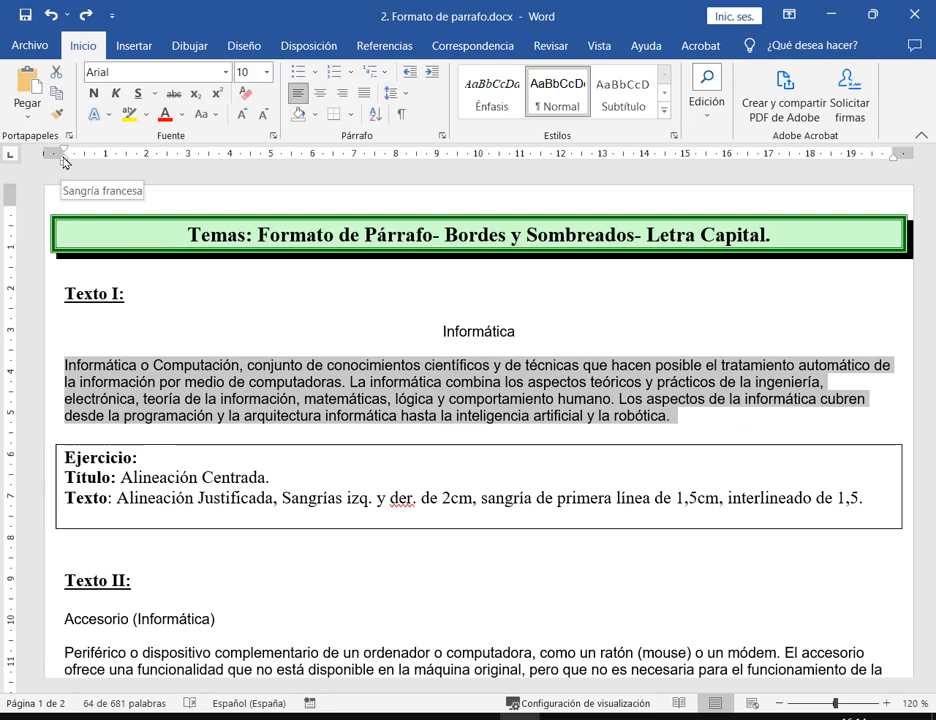
mouse_move(65, 163)
mouse_down()
mouse_move(99, 157)
mouse_move(110, 165)
mouse_move(65, 163)
mouse_up()
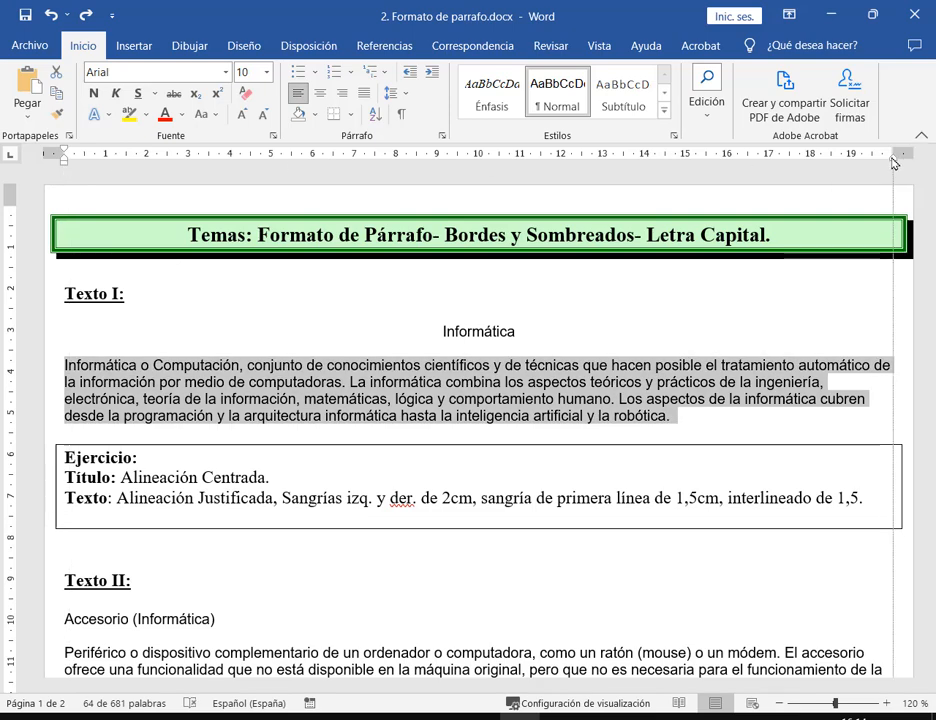
mouse_move(893, 160)
mouse_down()
mouse_move(820, 170)
mouse_move(893, 160)
mouse_up()
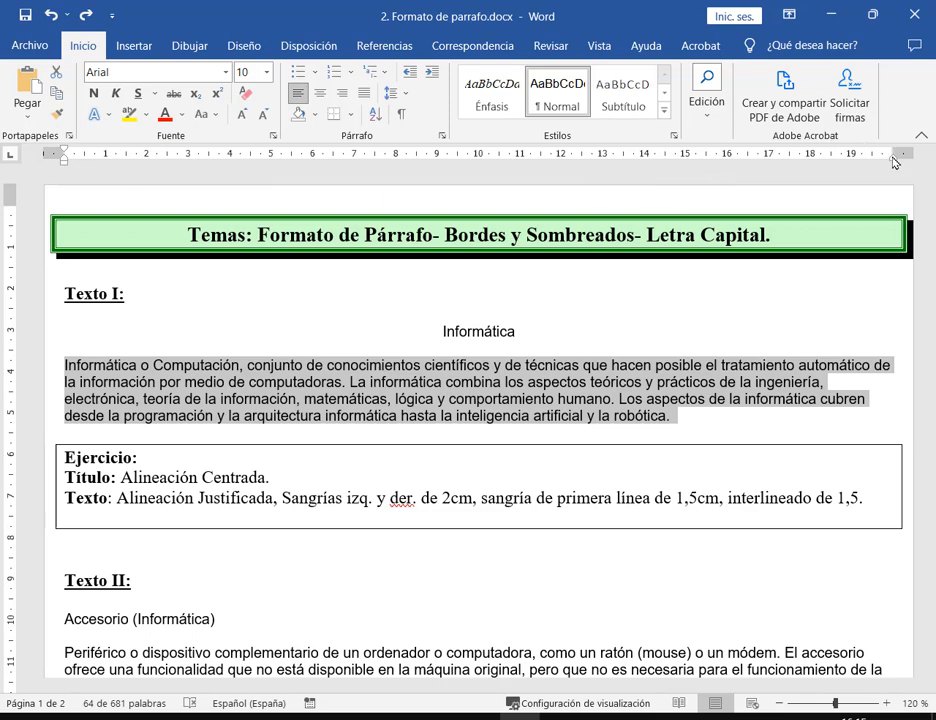
mouse_move(893, 162)
mouse_down()
mouse_move(845, 162)
mouse_move(893, 162)
mouse_up()
Step: Try a left indent of about 1.75 cm on the Texto I body, frame the indented space in red, and undo the indent
mouse_move(63, 168)
mouse_down()
mouse_move(137, 165)
mouse_move(98, 160)
mouse_move(63, 163)
mouse_move(140, 174)
mouse_up()
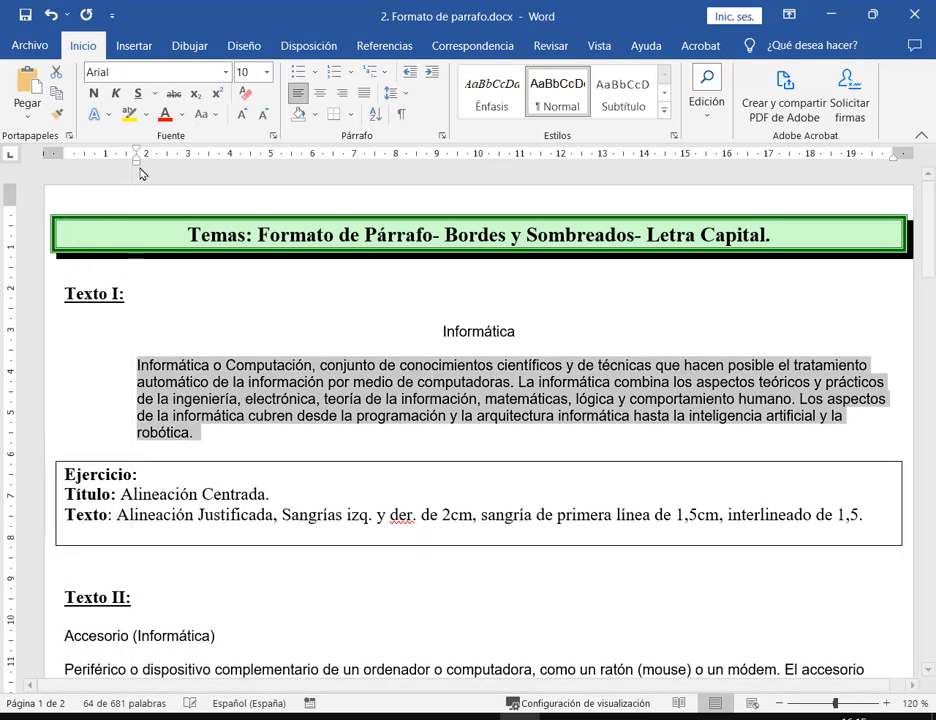
drag(46, 355, 134, 451)
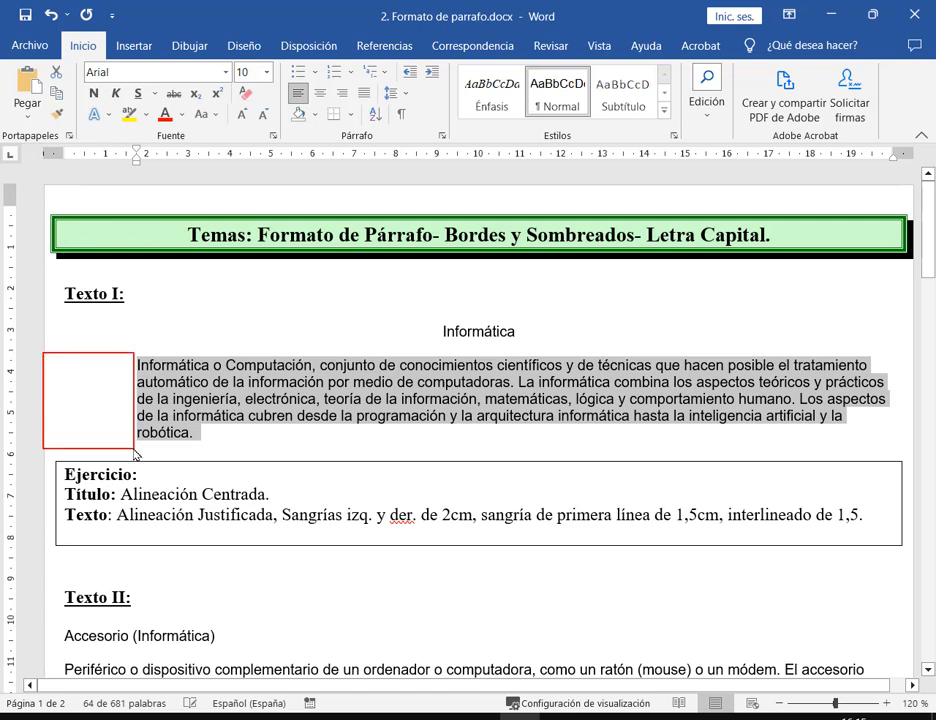
key(ctrl+z)
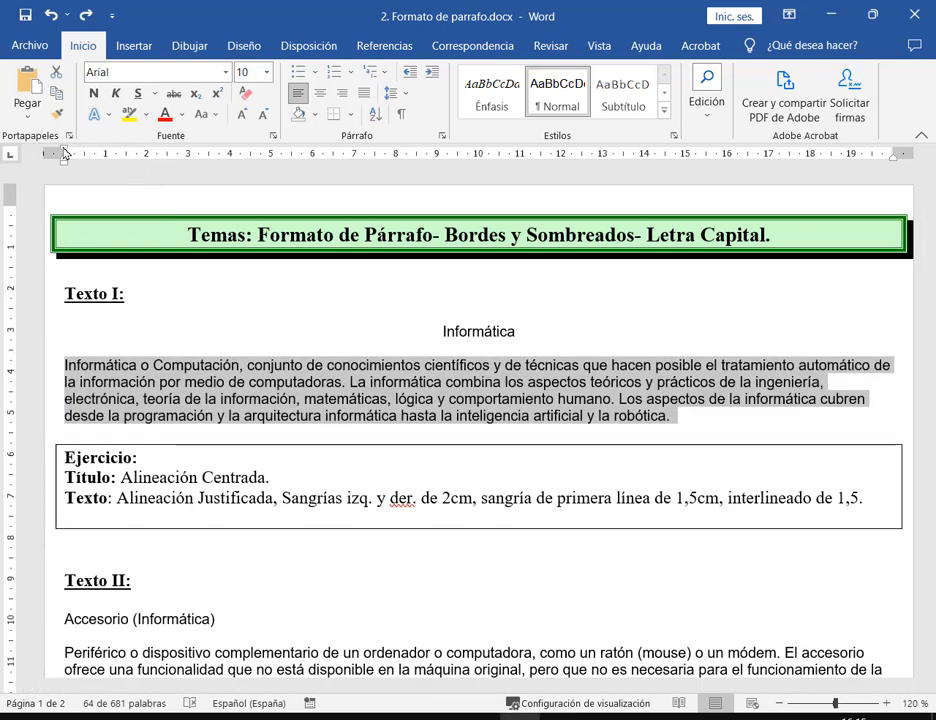
Step: Demonstrate a 1.5 cm first-line indent on the Texto I body with a red frame and arrows, then clear the annotations and undo the indent
drag(64, 152, 126, 151)
double_click(62, 365)
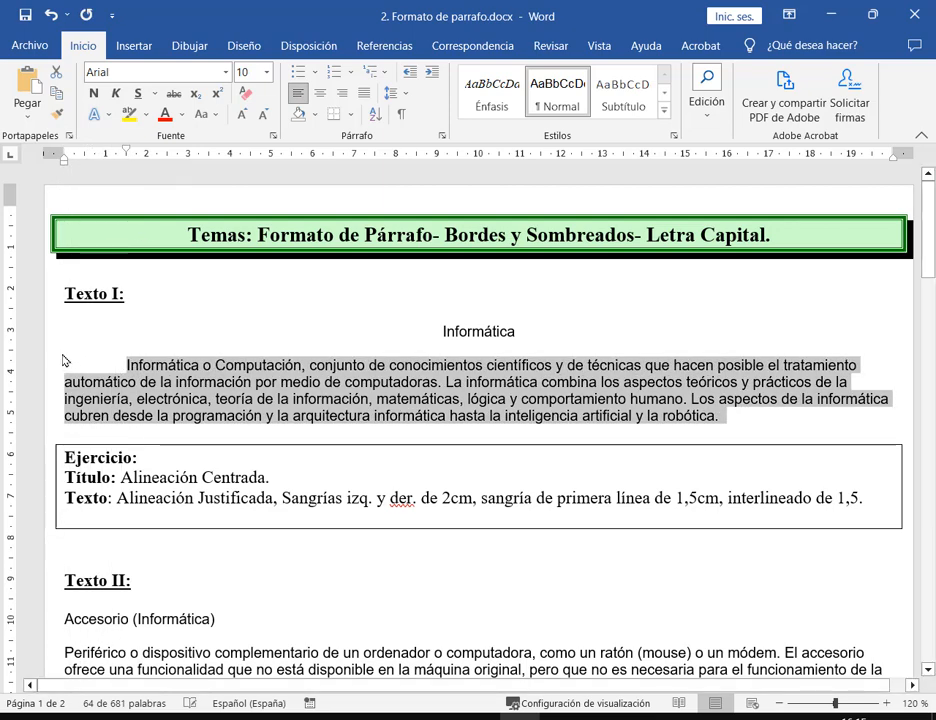
mouse_move(62, 354)
mouse_down()
mouse_move(695, 431)
mouse_move(914, 431)
mouse_move(901, 430)
mouse_up()
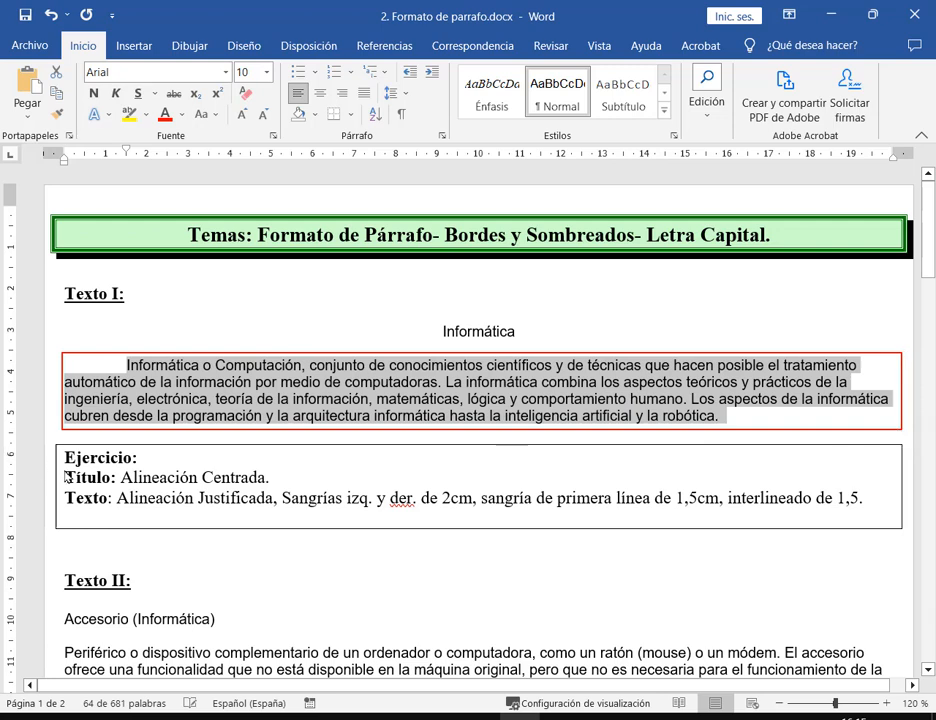
drag(115, 309, 102, 356)
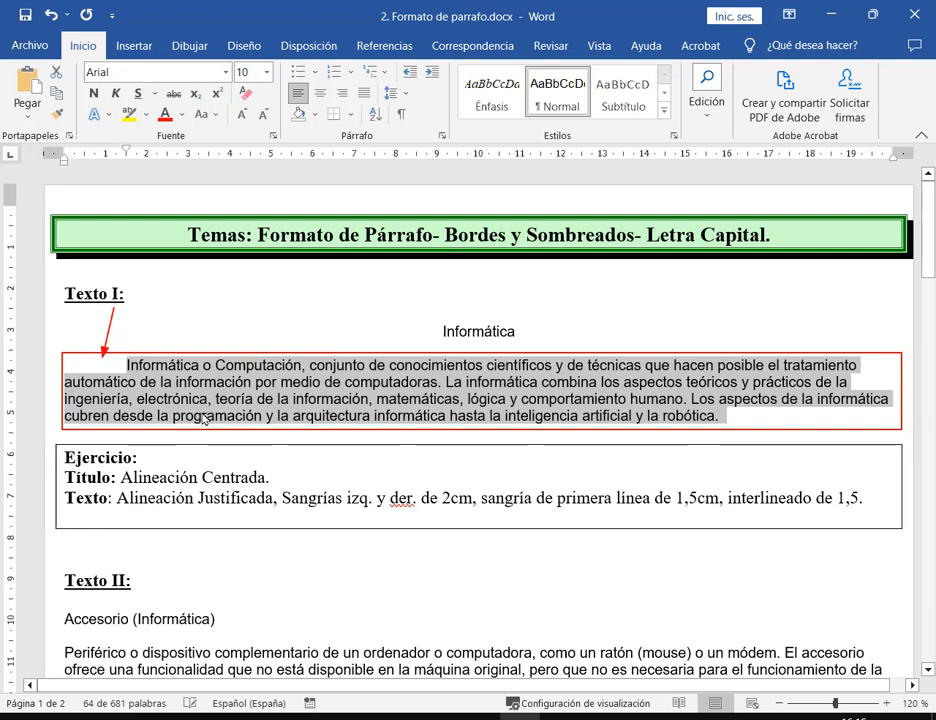
mouse_move(20, 368)
mouse_down()
mouse_move(58, 390)
mouse_move(70, 412)
mouse_up()
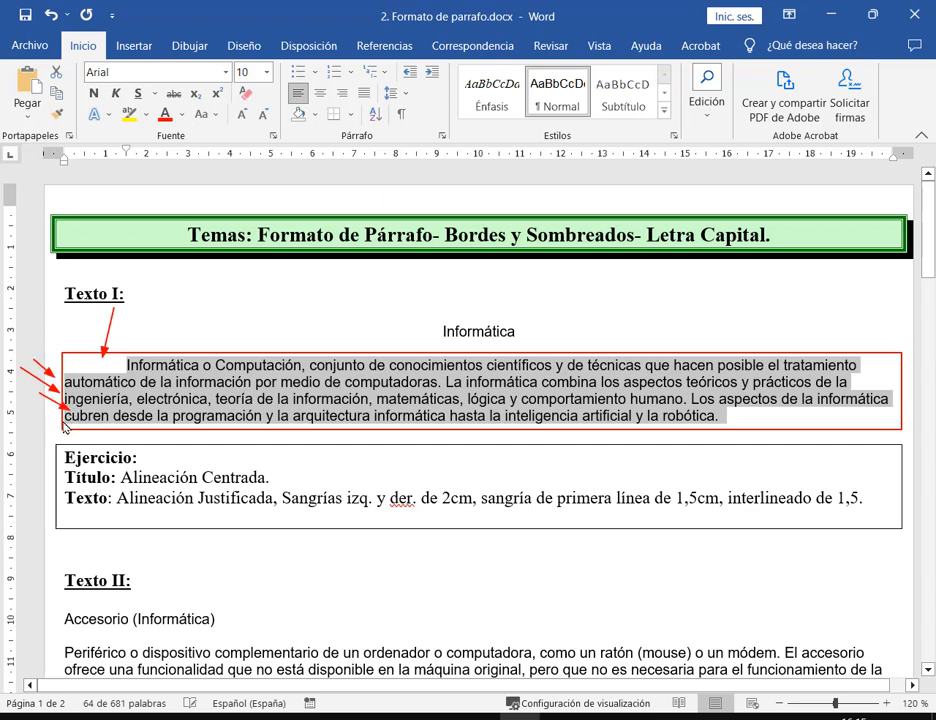
key(Escape)
key(ctrl+z)
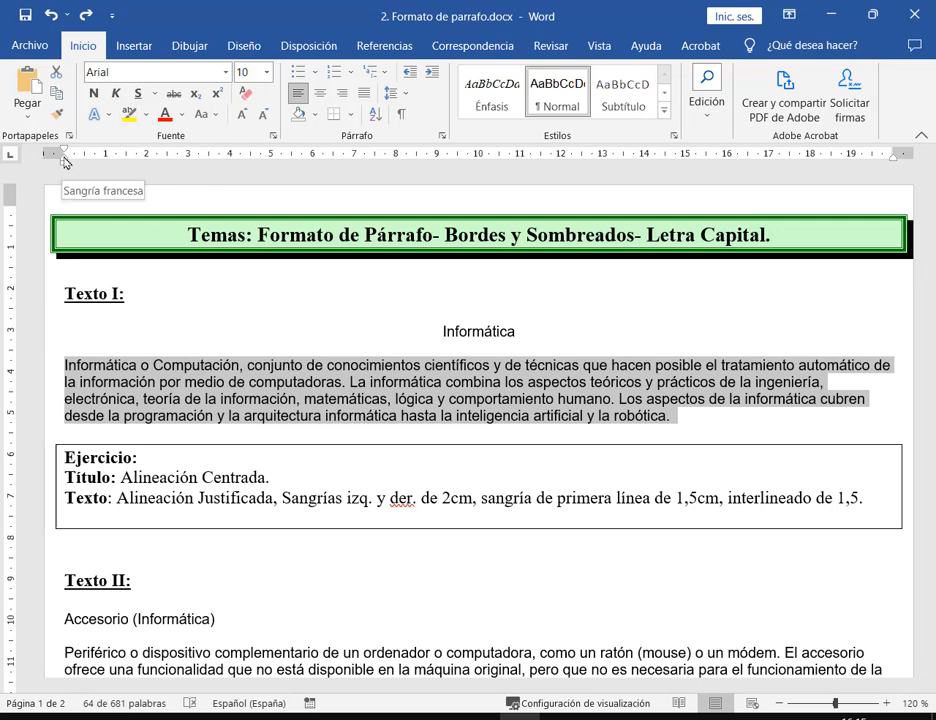
Step: Demonstrate a 1.5 cm hanging indent on the Texto I body with red annotations, then clear them and return the indent to 0
drag(64, 160, 128, 163)
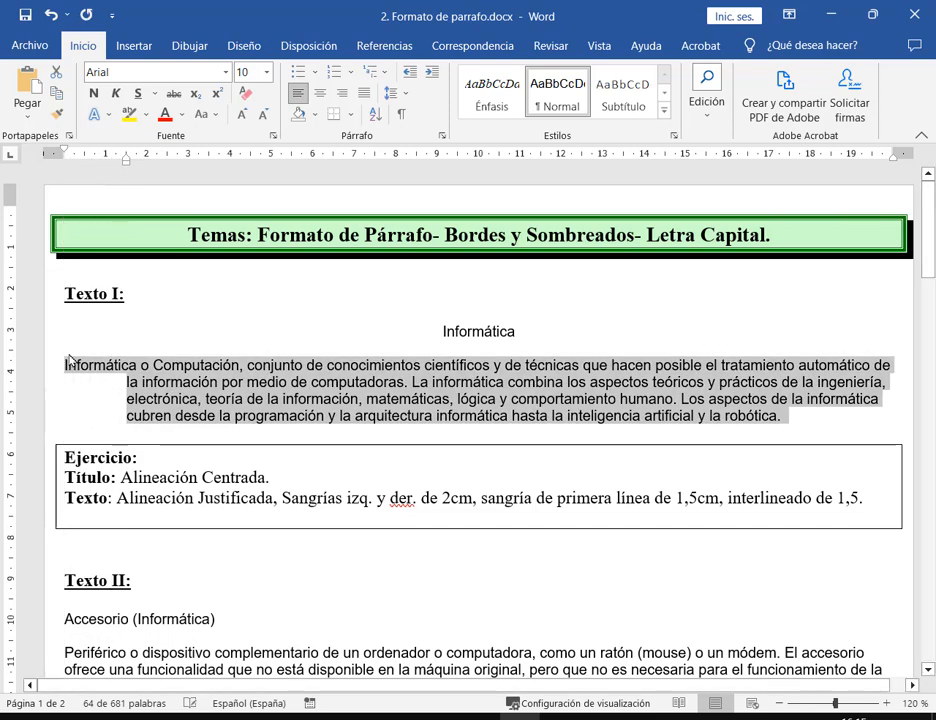
mouse_move(64, 352)
mouse_down()
mouse_move(815, 432)
mouse_move(894, 436)
mouse_move(898, 428)
mouse_up()
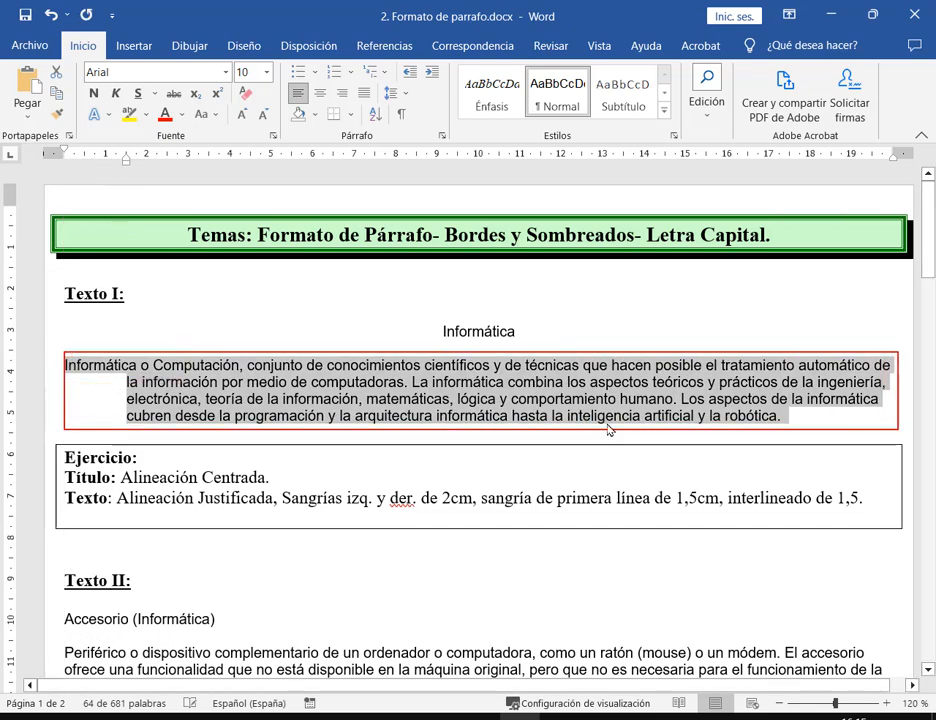
drag(34, 338, 66, 364)
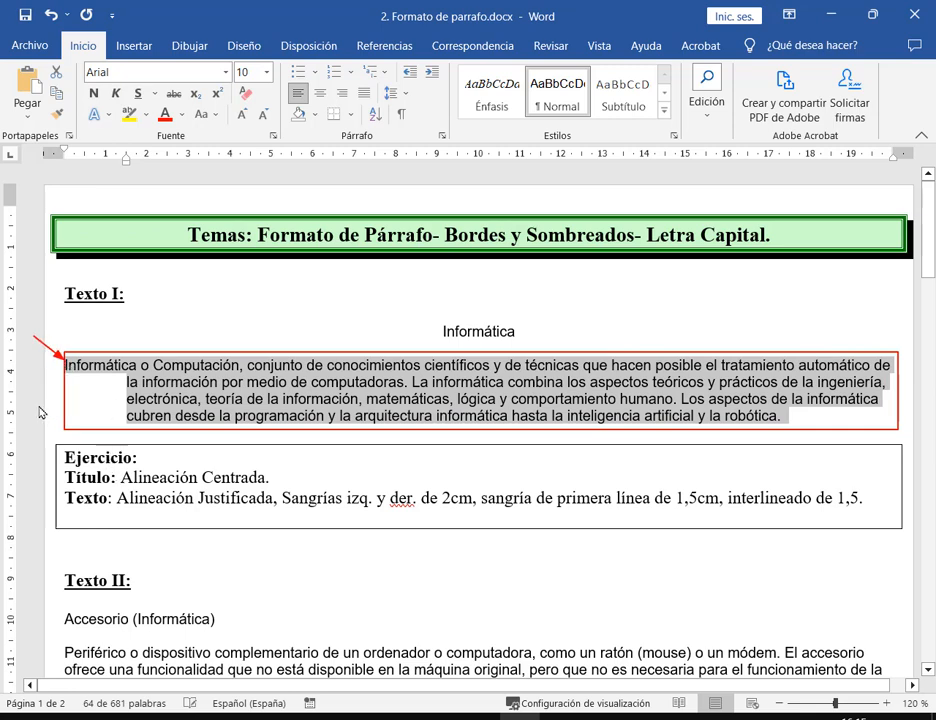
drag(39, 406, 118, 400)
drag(25, 377, 58, 385)
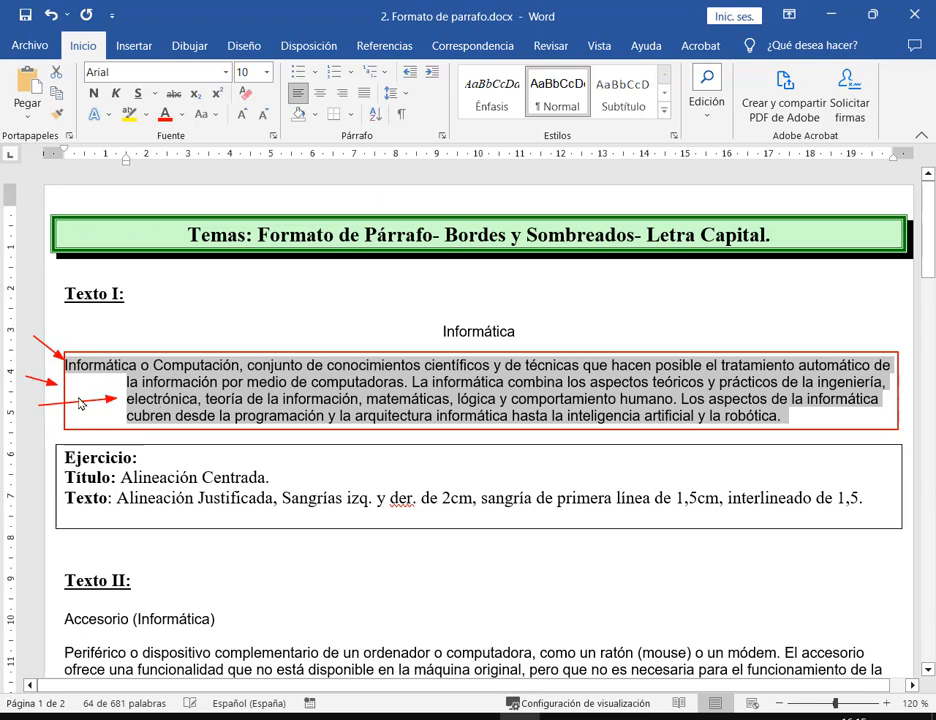
key(Escape)
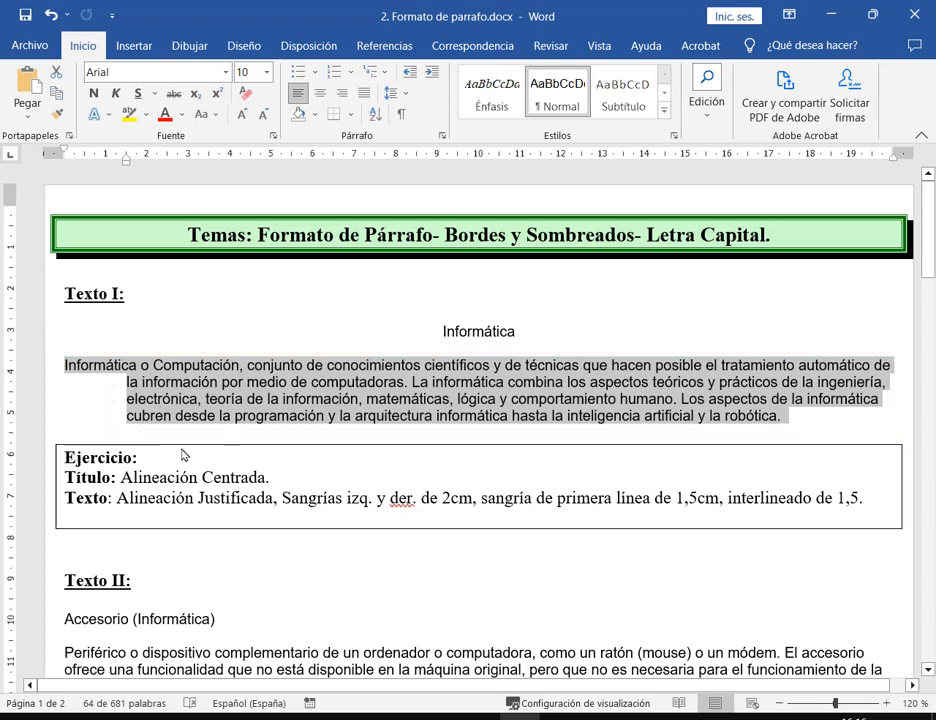
drag(127, 163, 64, 159)
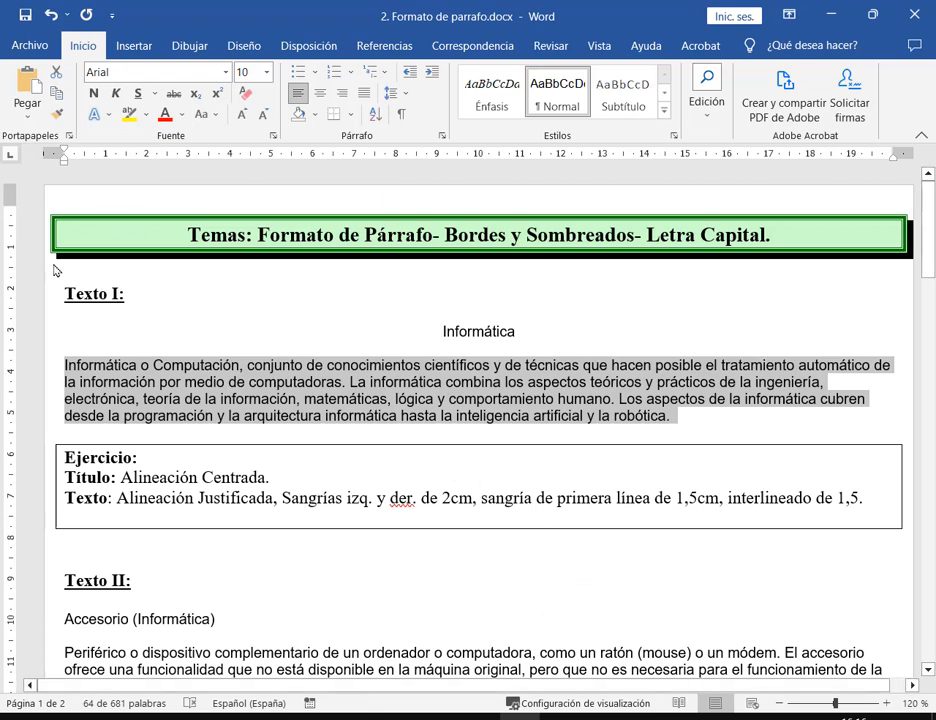
Step: Try 2 cm left and right indents plus a 1.5 cm first-line indent on the Texto I body using the ruler, and undo all three
drag(63, 163, 148, 167)
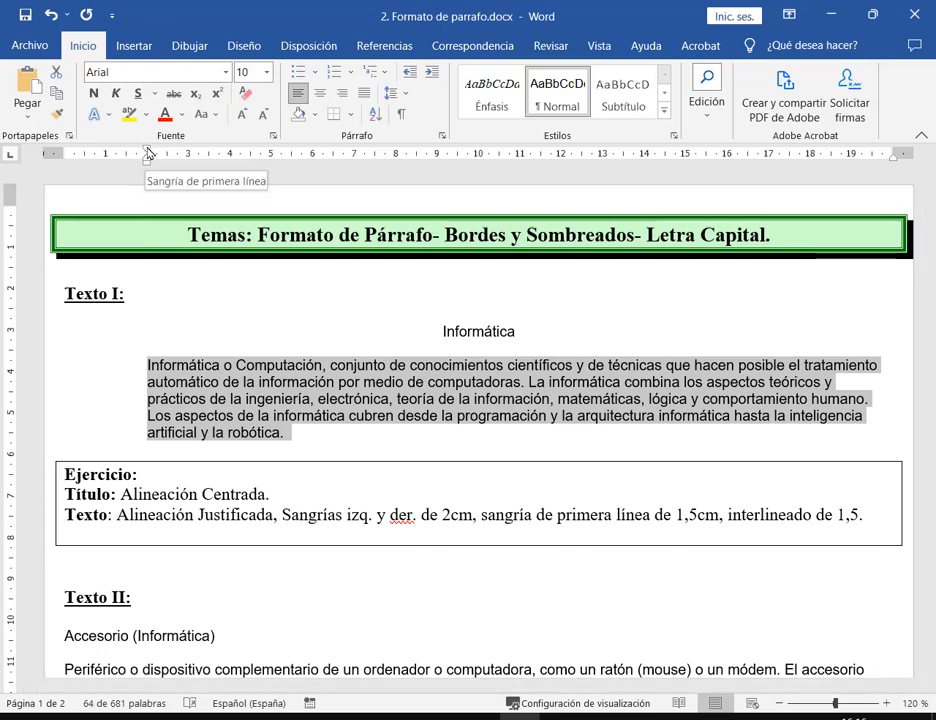
drag(149, 153, 209, 152)
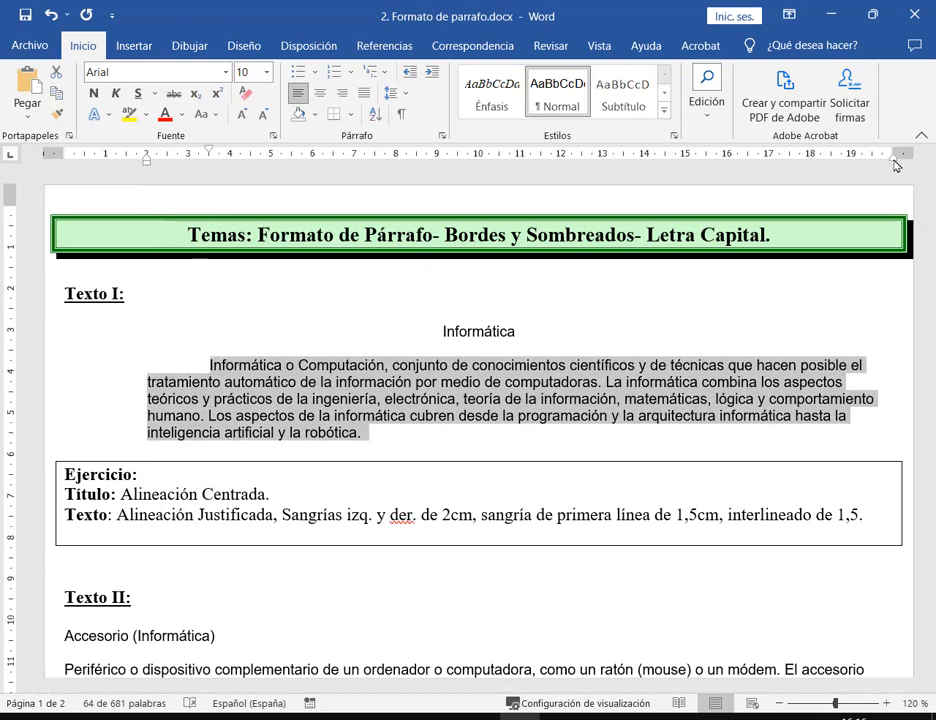
drag(895, 163, 813, 161)
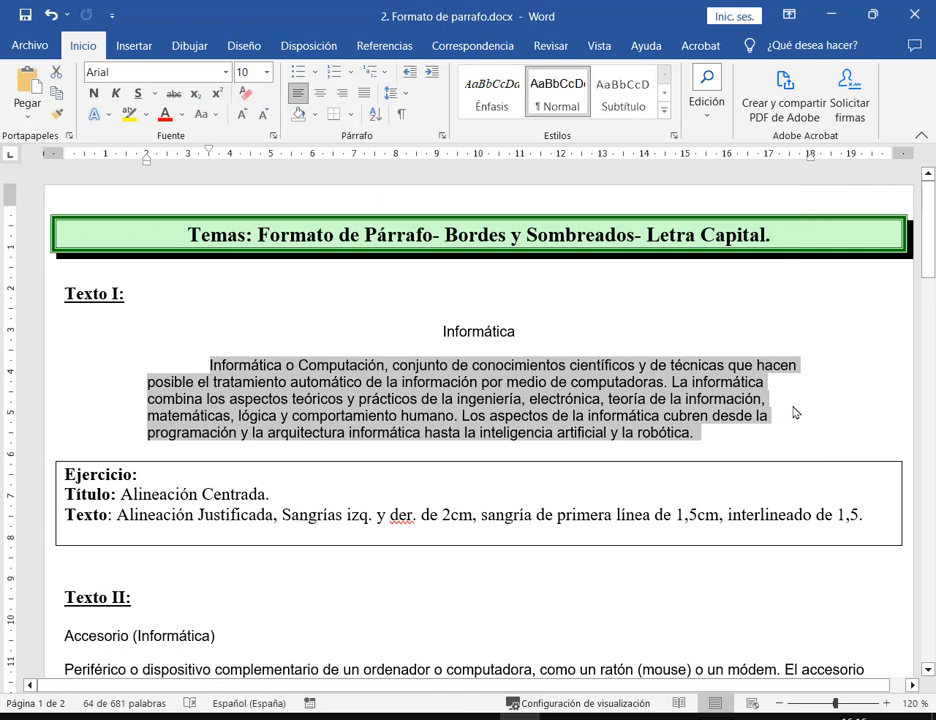
key(ctrl+z)
key(ctrl+z)
key(ctrl+z)
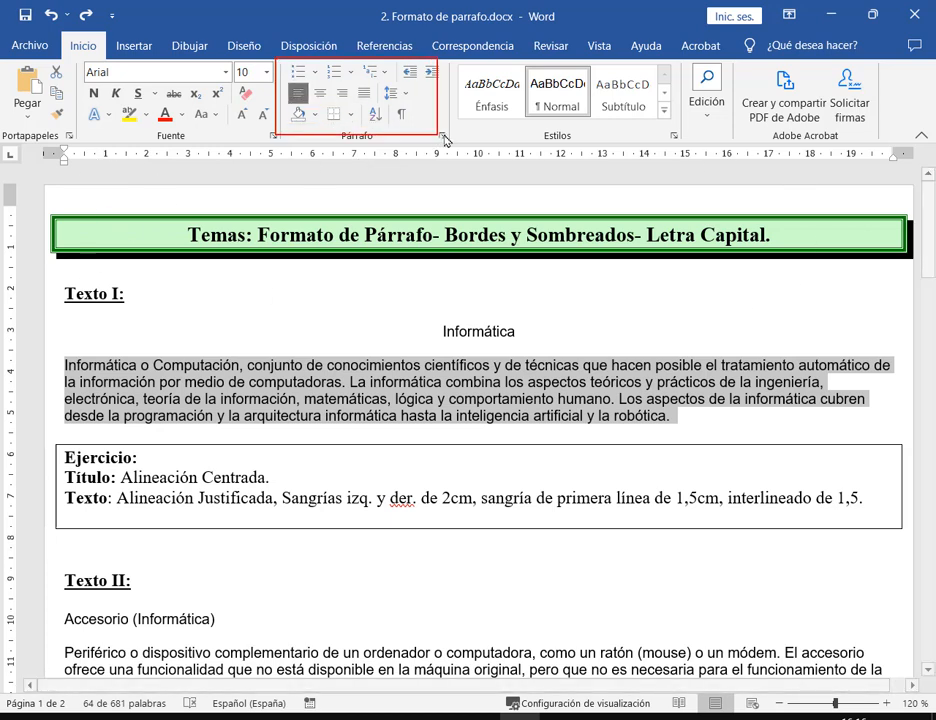
Step: Show the Párrafo settings dialog for the selected Texto I body and close it without changes
drag(445, 140, 456, 155)
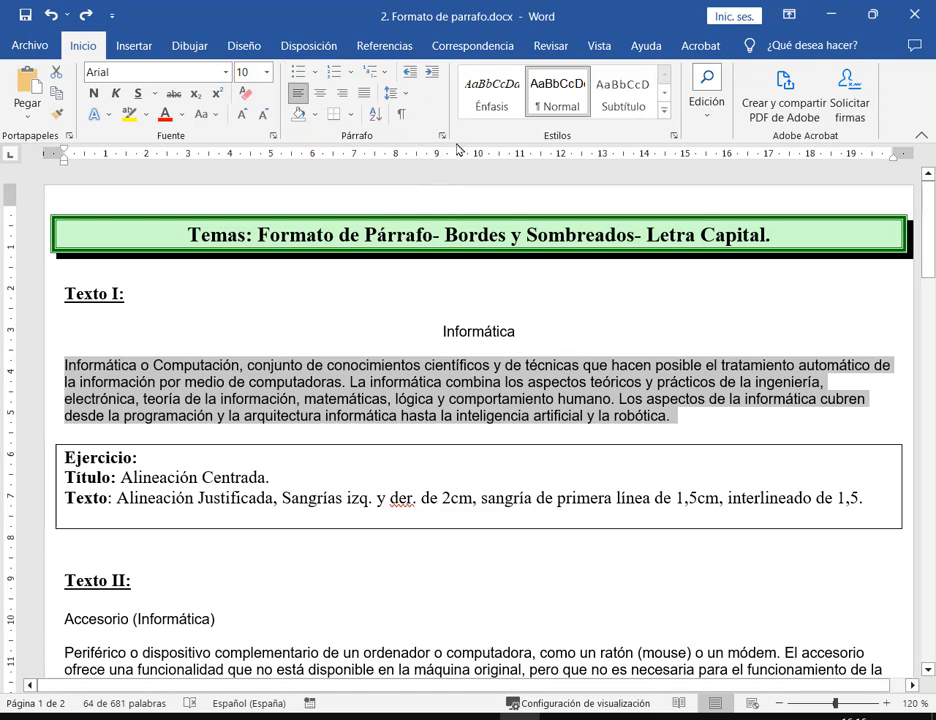
click(441, 136)
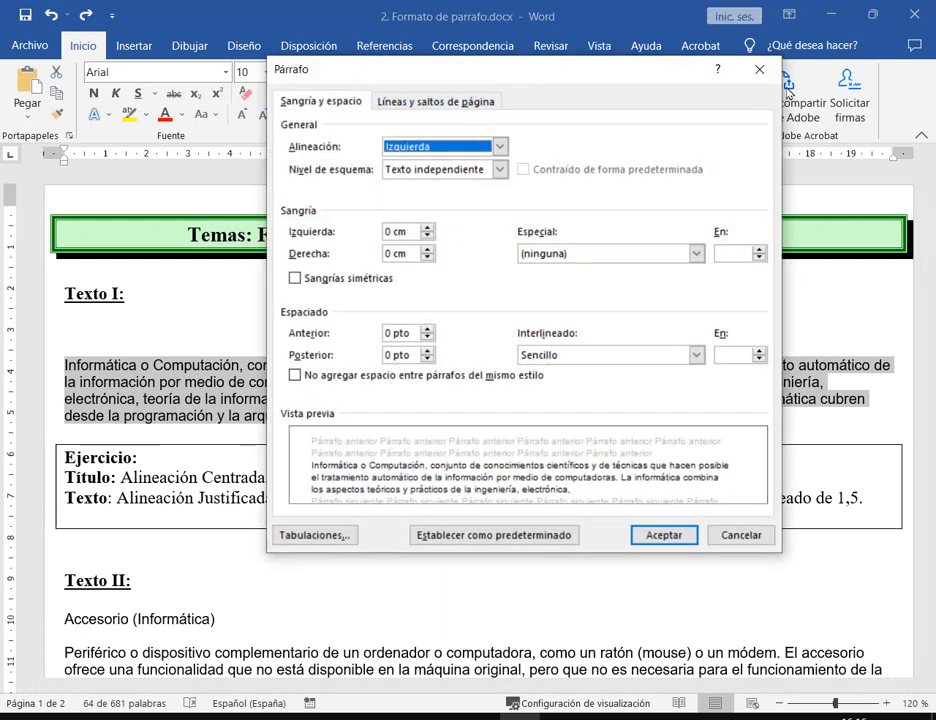
click(759, 69)
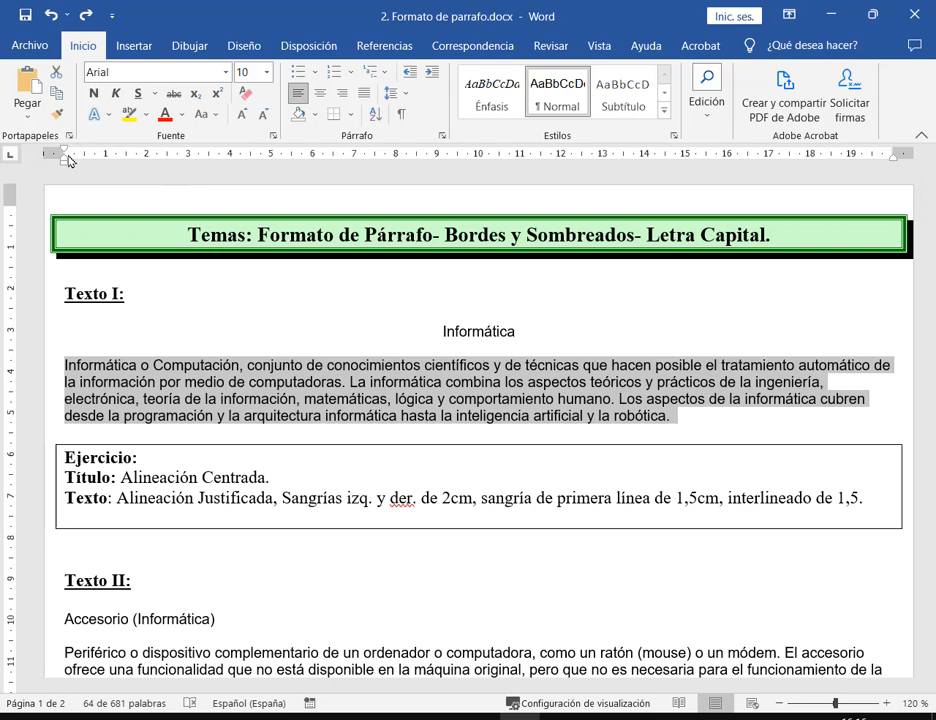
Step: Try a 1 cm left indent and a 2 cm right indent on the Texto I body using the ruler, undoing each one
mouse_move(63, 160)
mouse_down()
mouse_move(114, 158)
mouse_move(106, 162)
mouse_up()
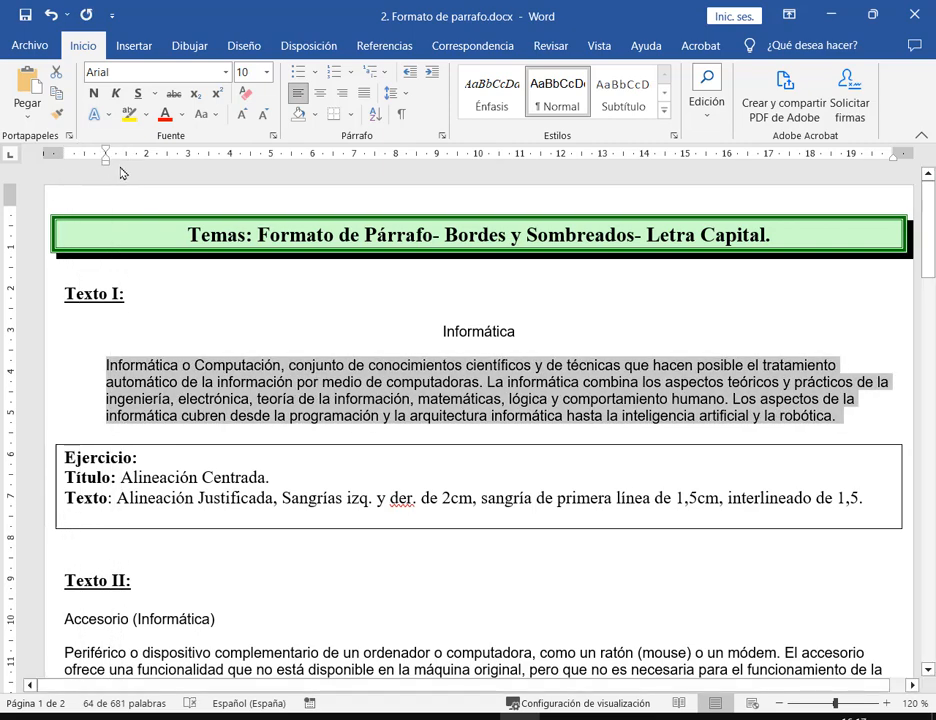
key(ctrl+z)
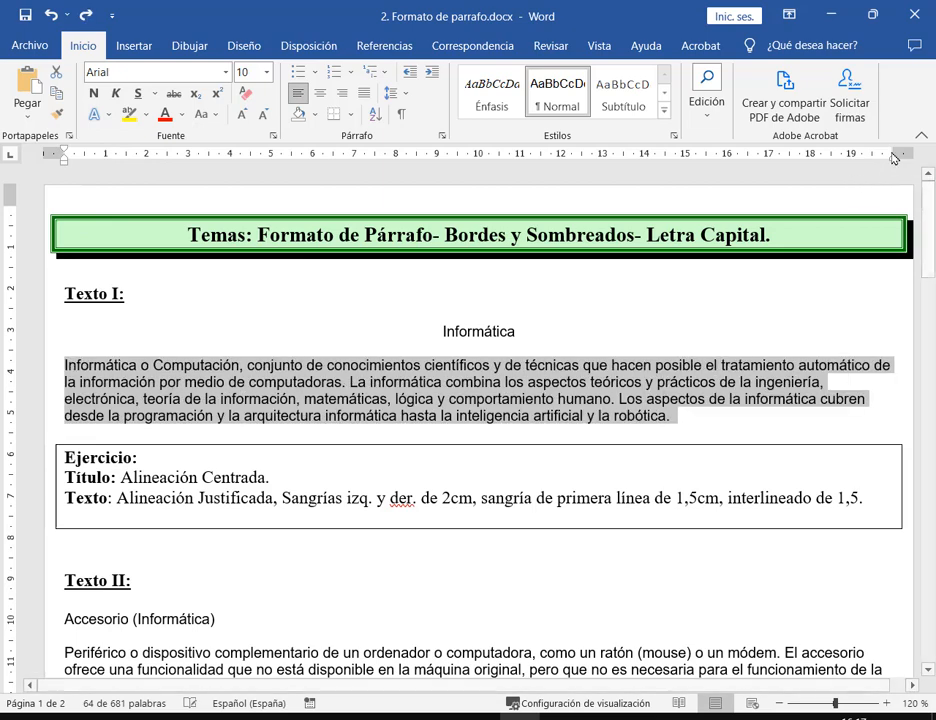
drag(893, 160, 887, 165)
drag(817, 165, 808, 157)
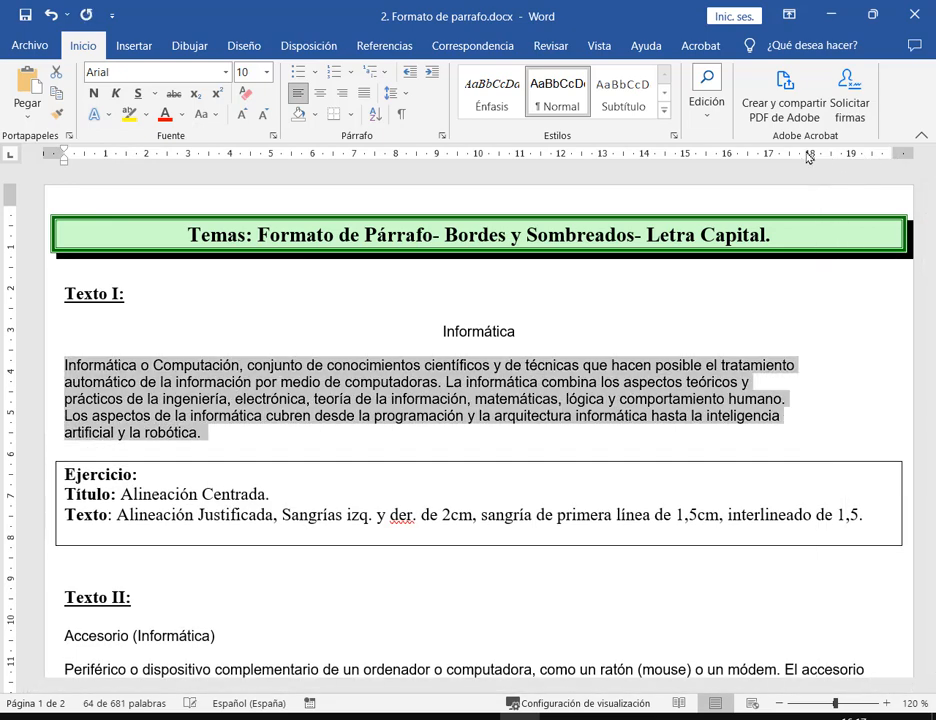
key(ctrl+z)
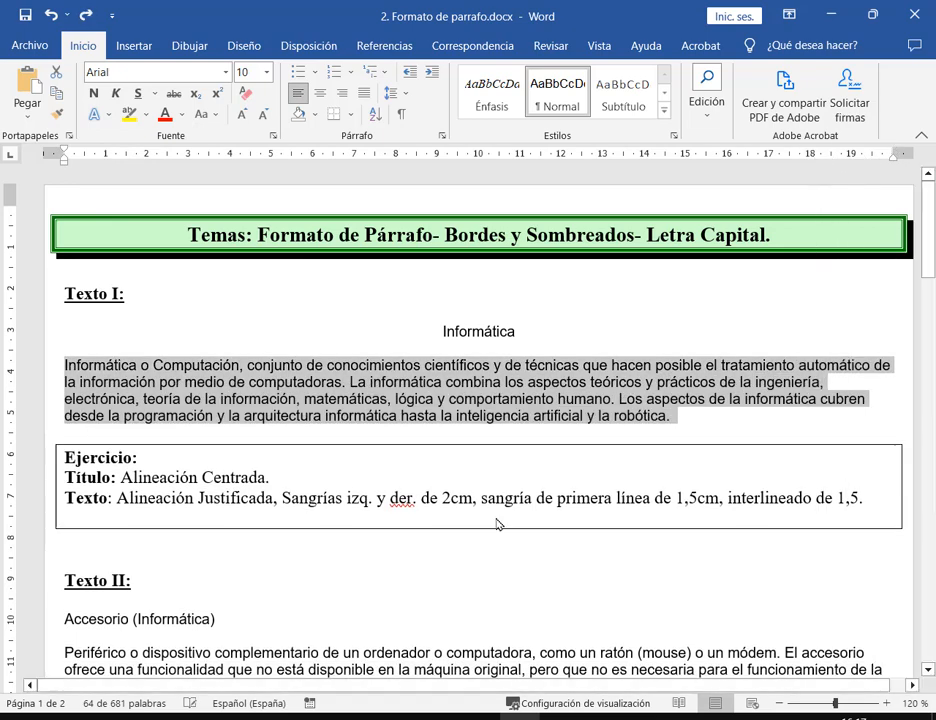
Step: In the paragraph settings for the Texto I body, set both the left and right indents to 2 cm
click(440, 137)
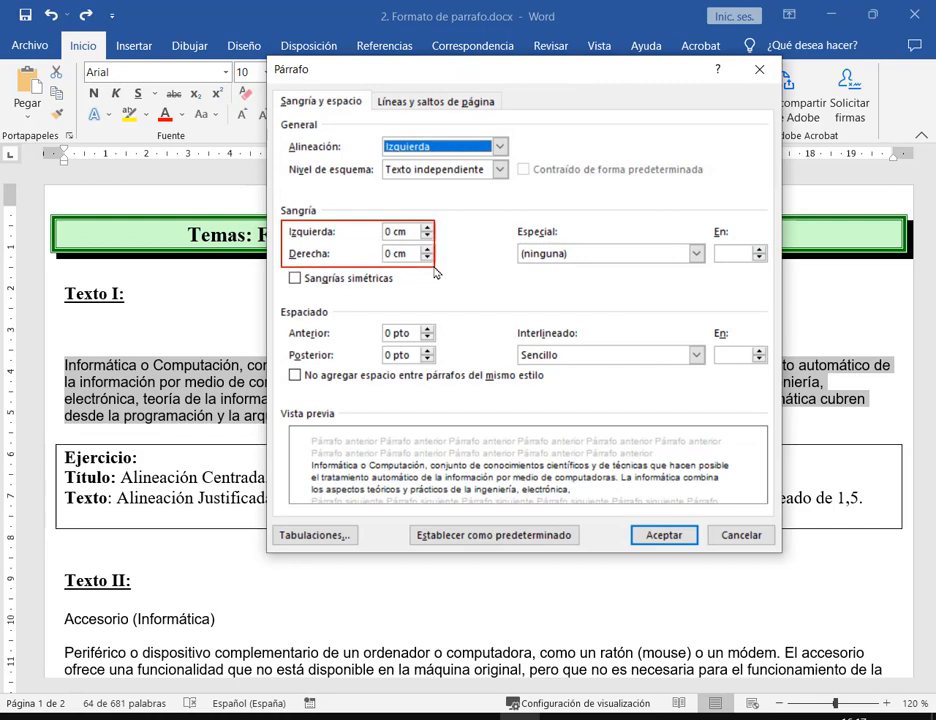
double_click(390, 235)
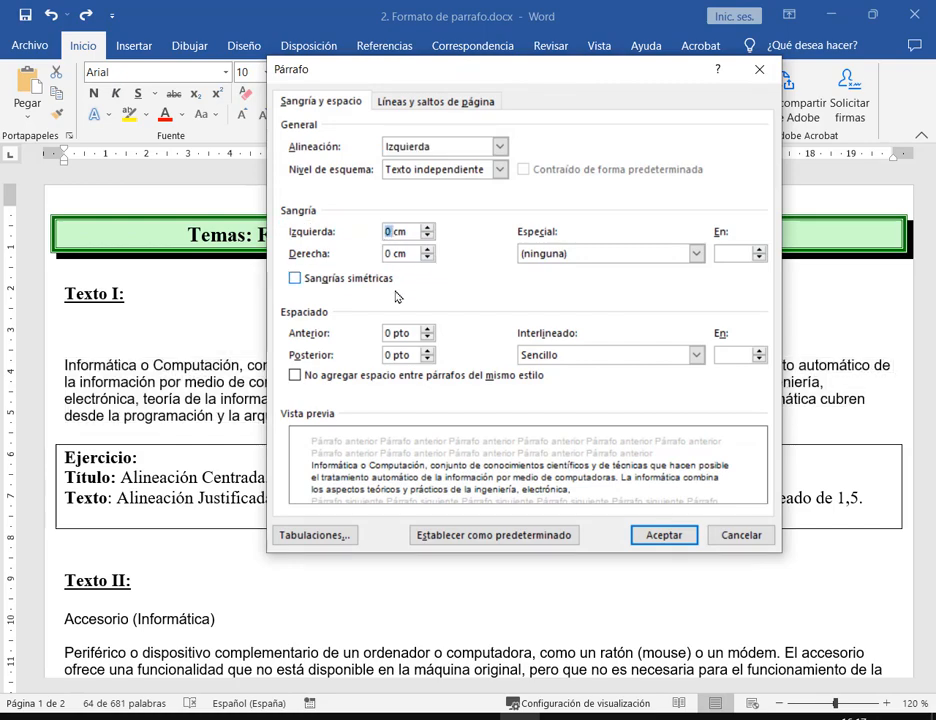
text(2)
key(Tab)
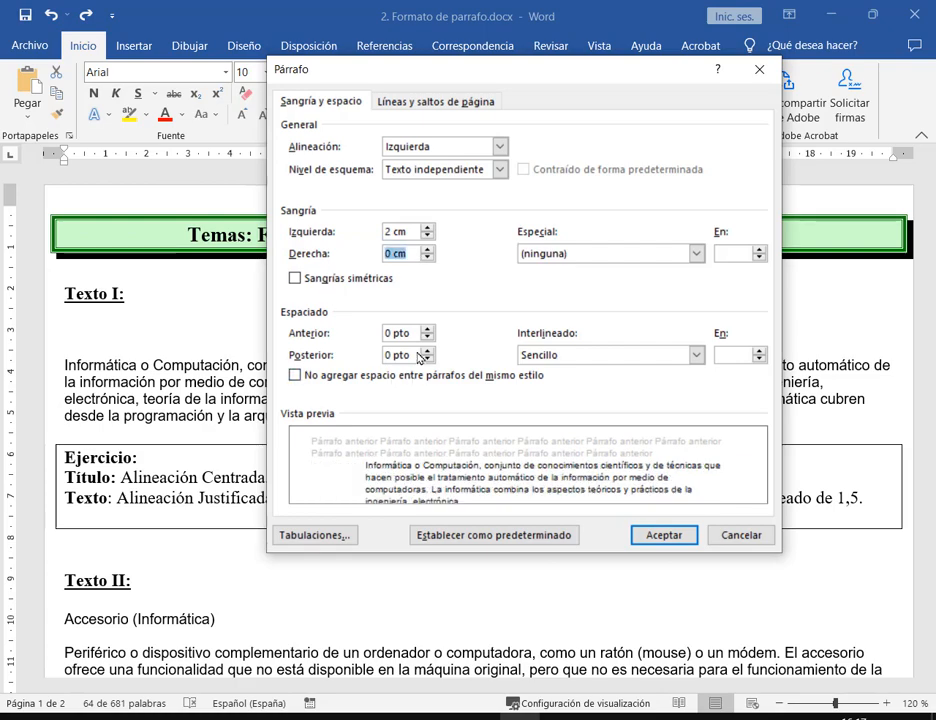
key(BackSpace)
text(2)
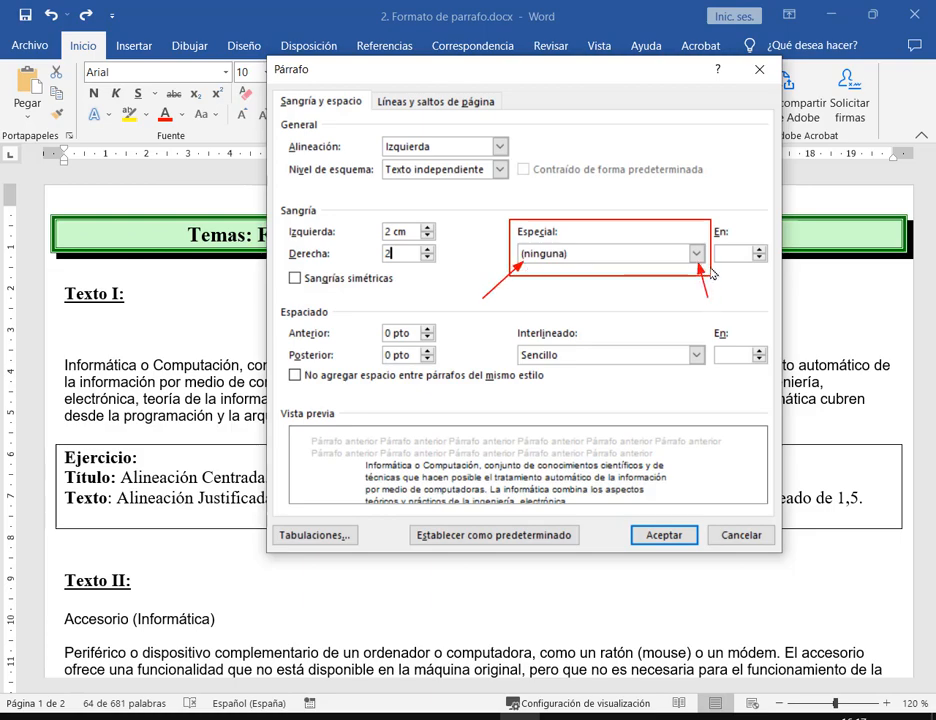
Step: Give the Texto I body a special first-line indent (Primera línea) of 1.5 cm in the paragraph settings
click(697, 254)
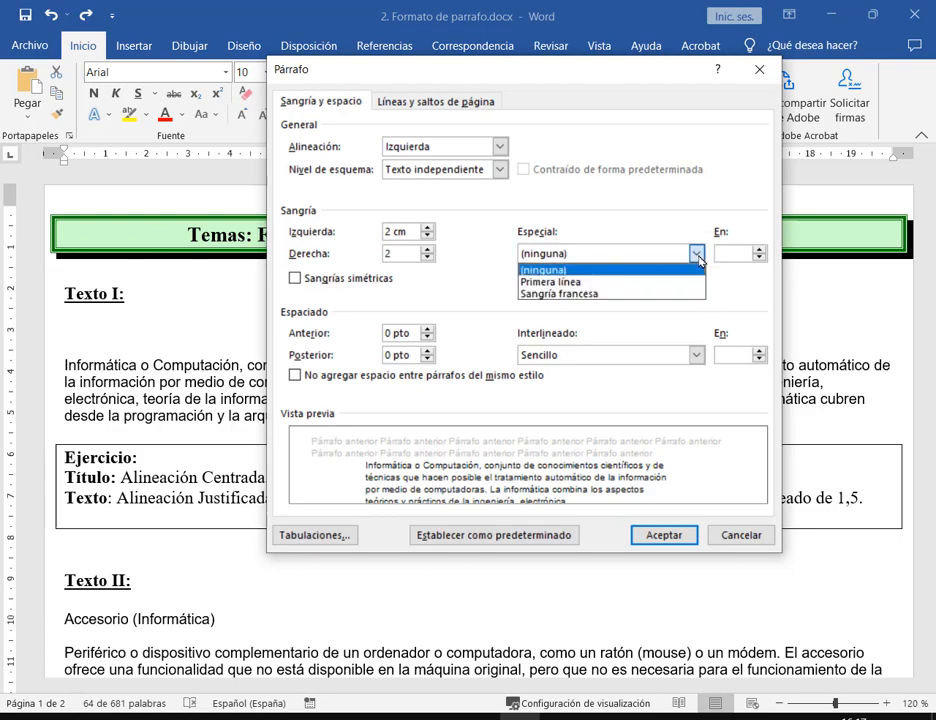
click(604, 282)
drag(649, 75, 646, 79)
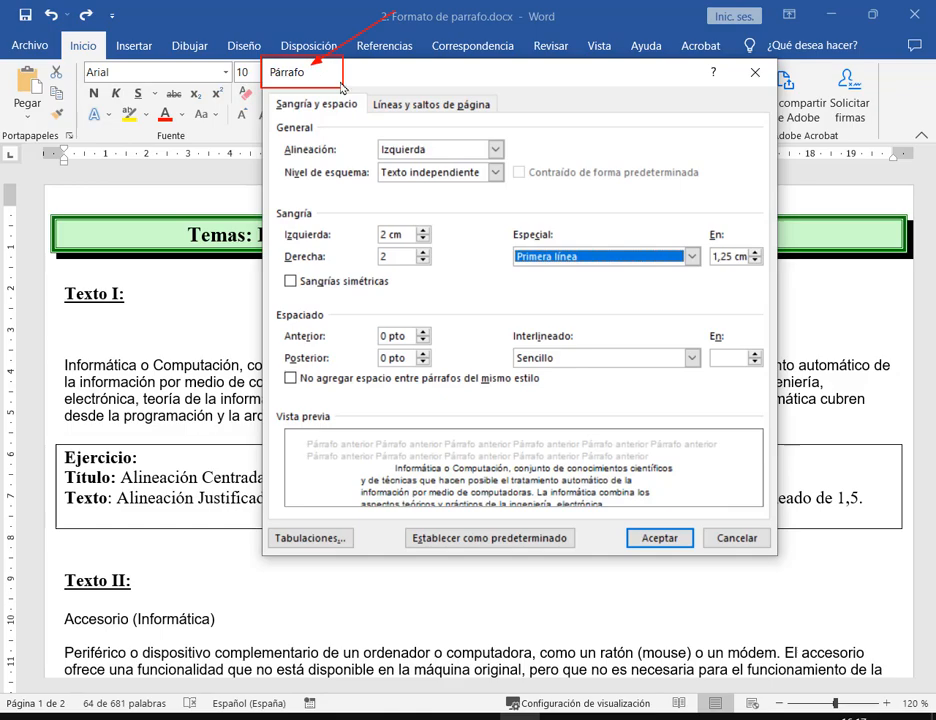
mouse_move(328, 84)
mouse_down()
mouse_move(57, 80)
mouse_move(250, 41)
mouse_move(486, 122)
mouse_move(200, 76)
mouse_move(81, 135)
mouse_move(70, 64)
mouse_up()
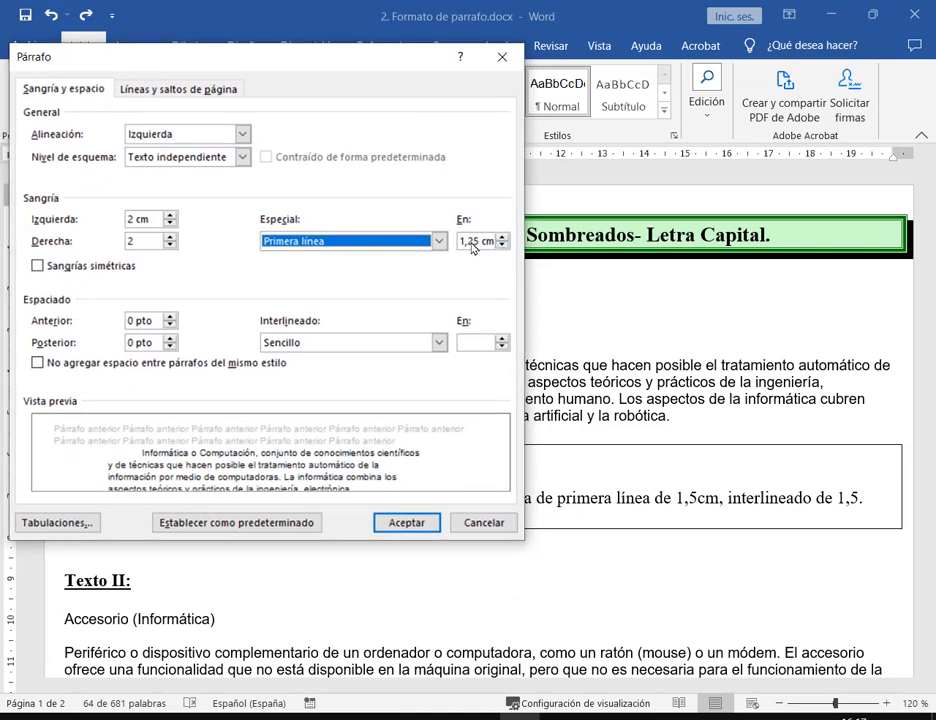
click(503, 237)
click(503, 237)
click(503, 237)
click(503, 237)
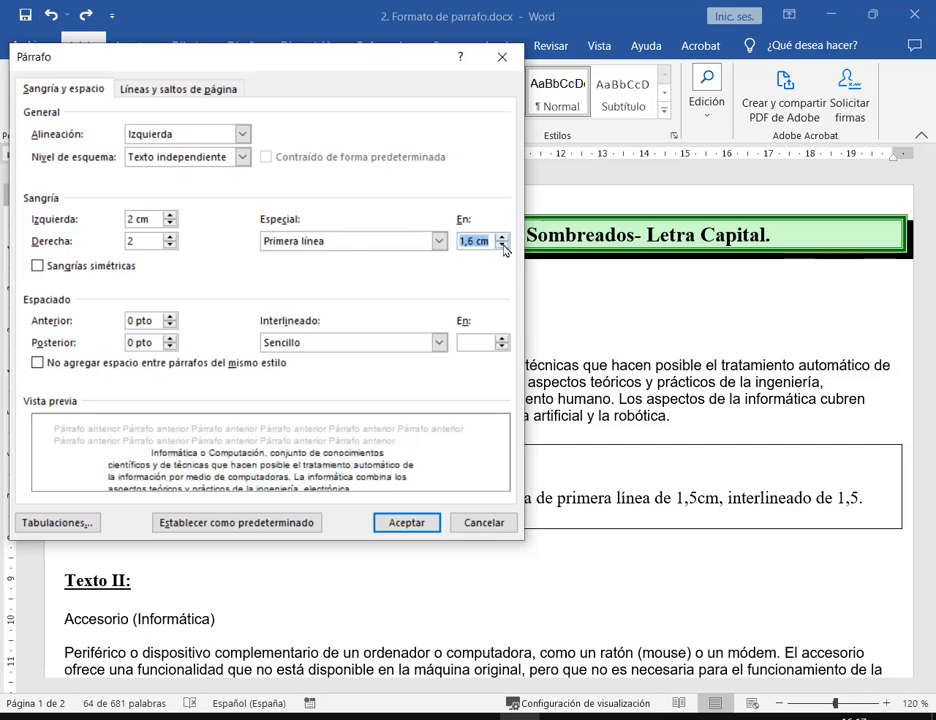
click(503, 246)
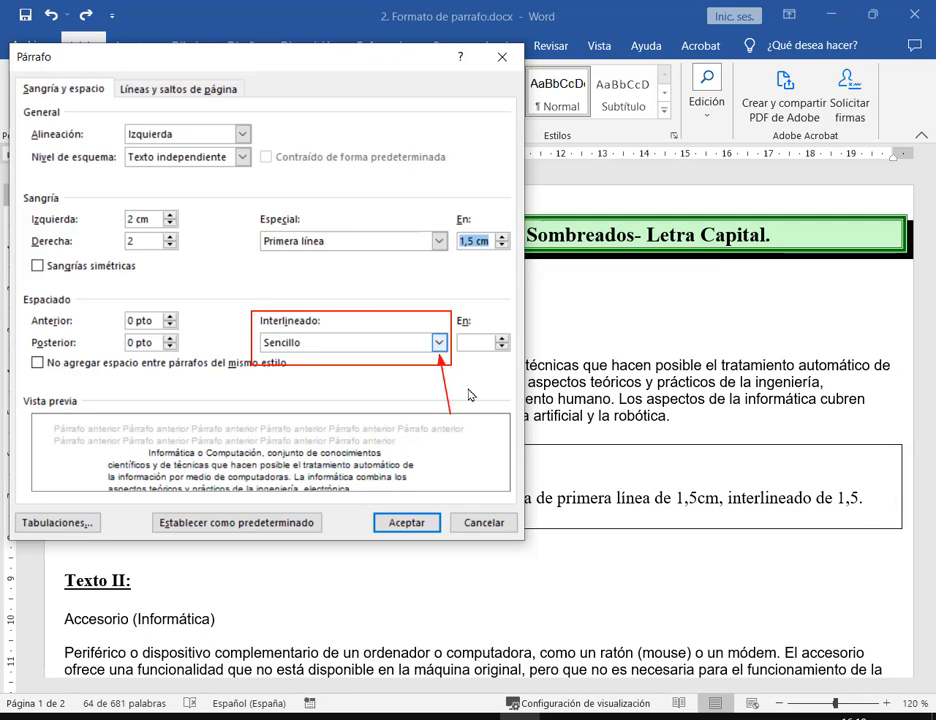
Step: Set the line spacing of the Texto I body to 1,5 líneas and apply the paragraph settings
click(439, 343)
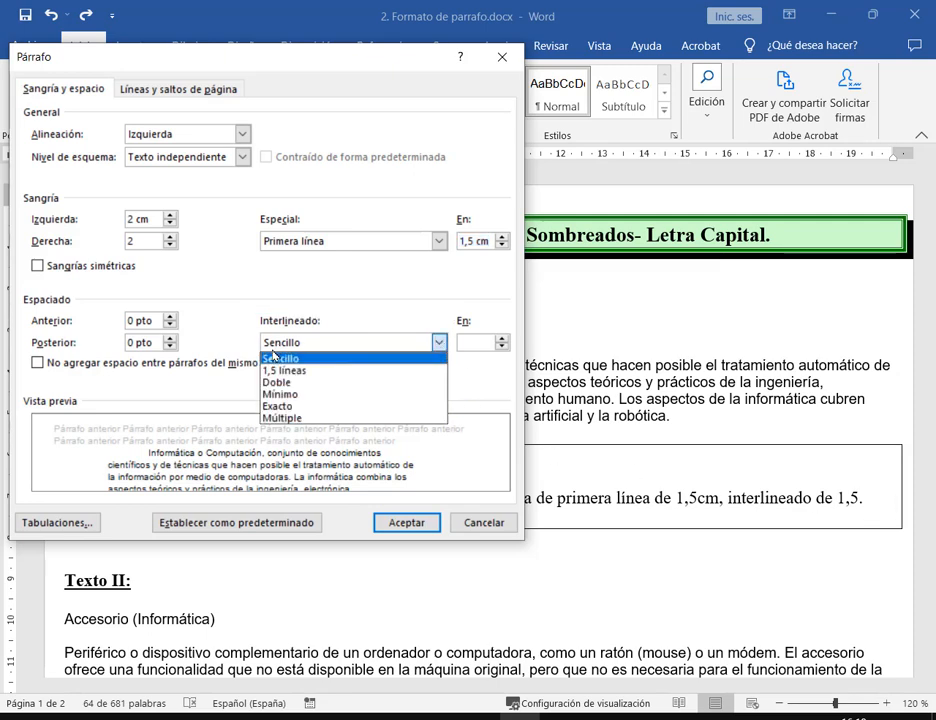
click(315, 371)
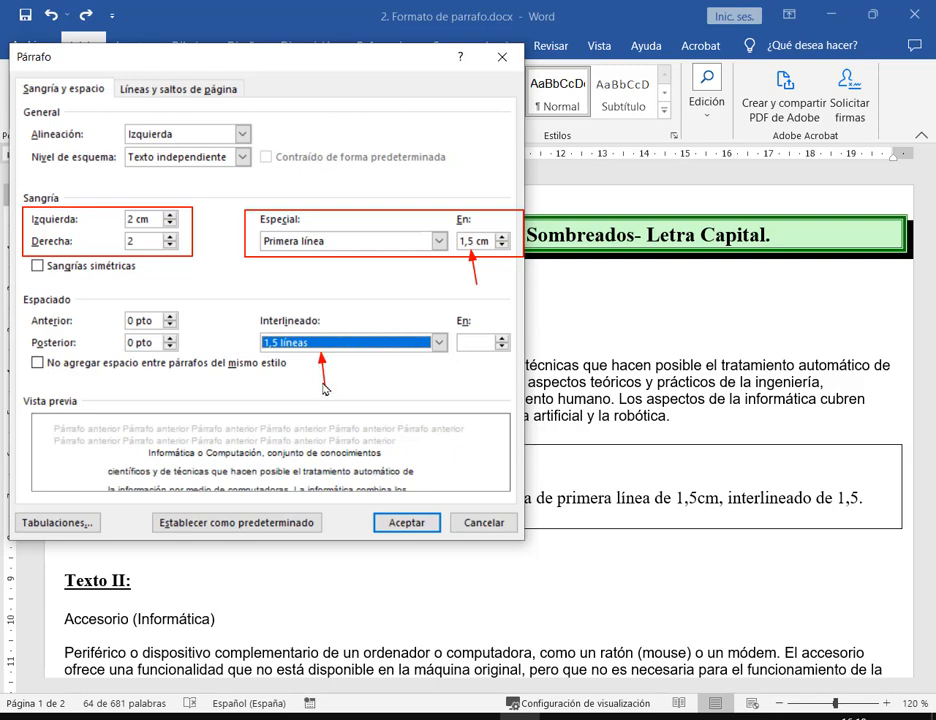
click(406, 522)
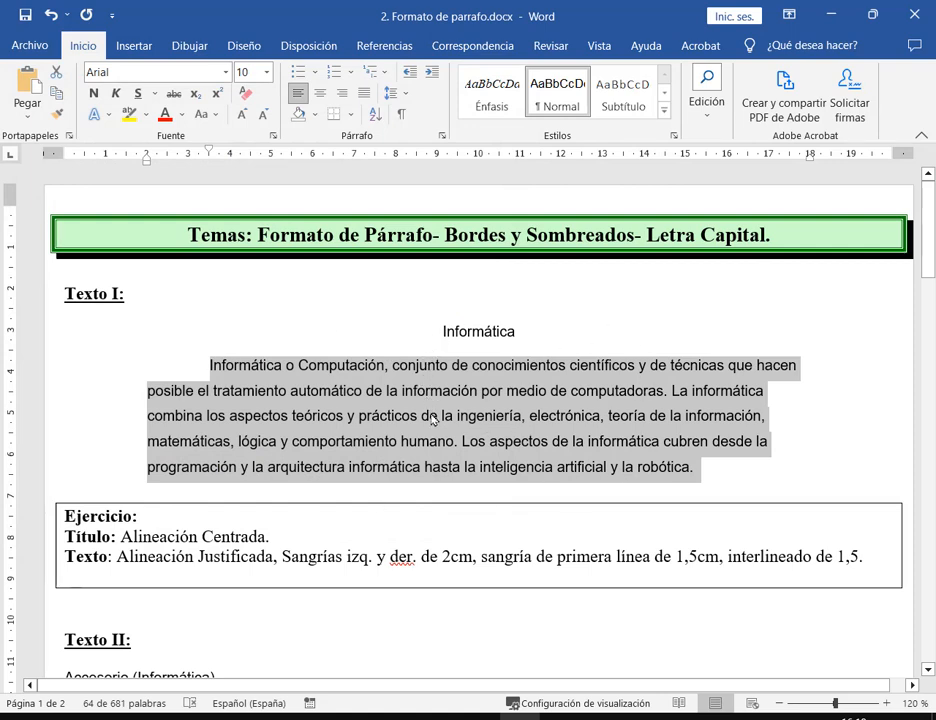
Step: Set the Texto I body's alignment to Justificada in the paragraph settings and save the document
click(441, 136)
click(242, 133)
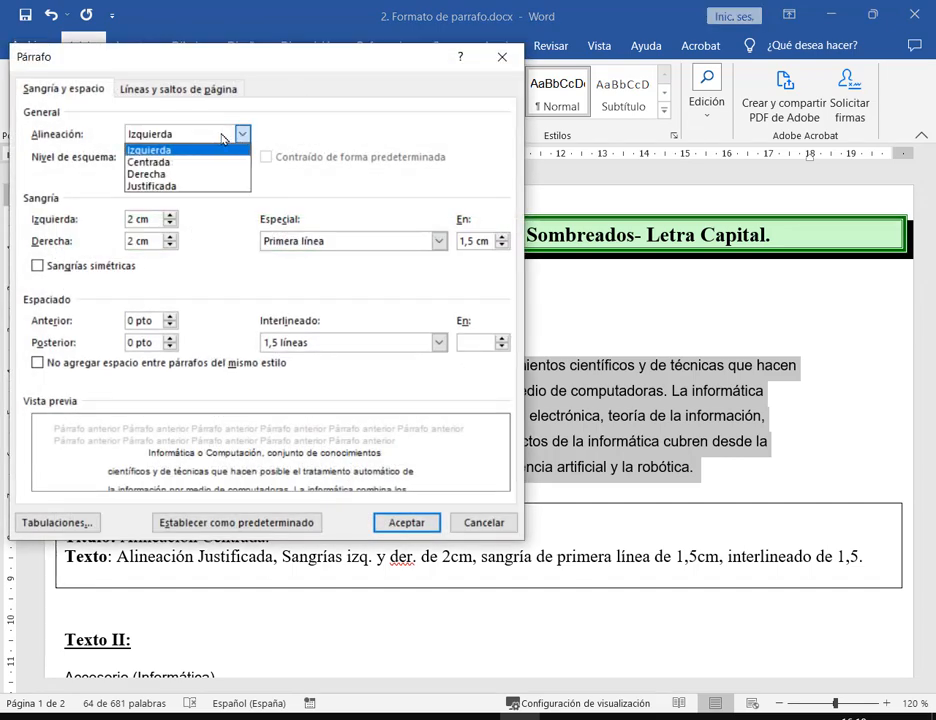
click(168, 186)
click(430, 527)
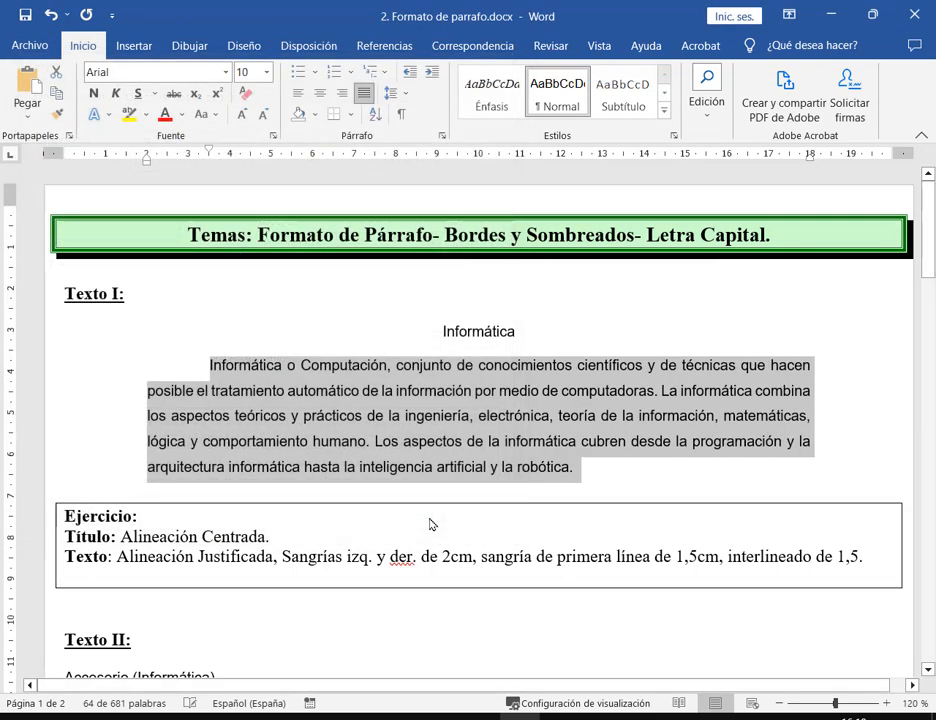
click(590, 468)
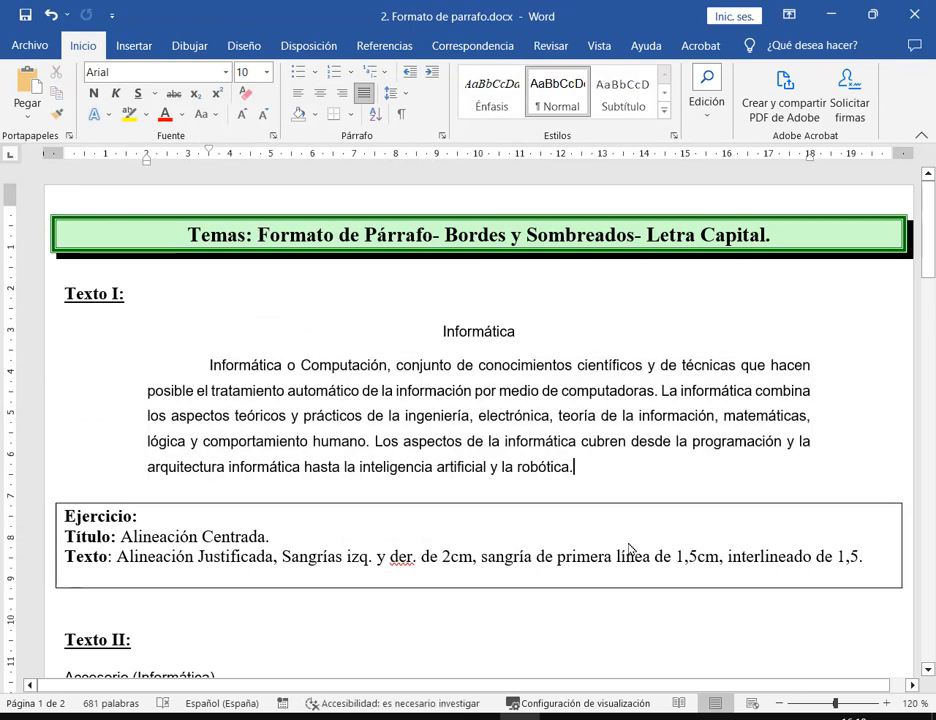
click(24, 14)
Step: Minimize Notepad, place the reduced Word window beside the Google Meet chat, and set the document zoom to 90 %
click(875, 16)
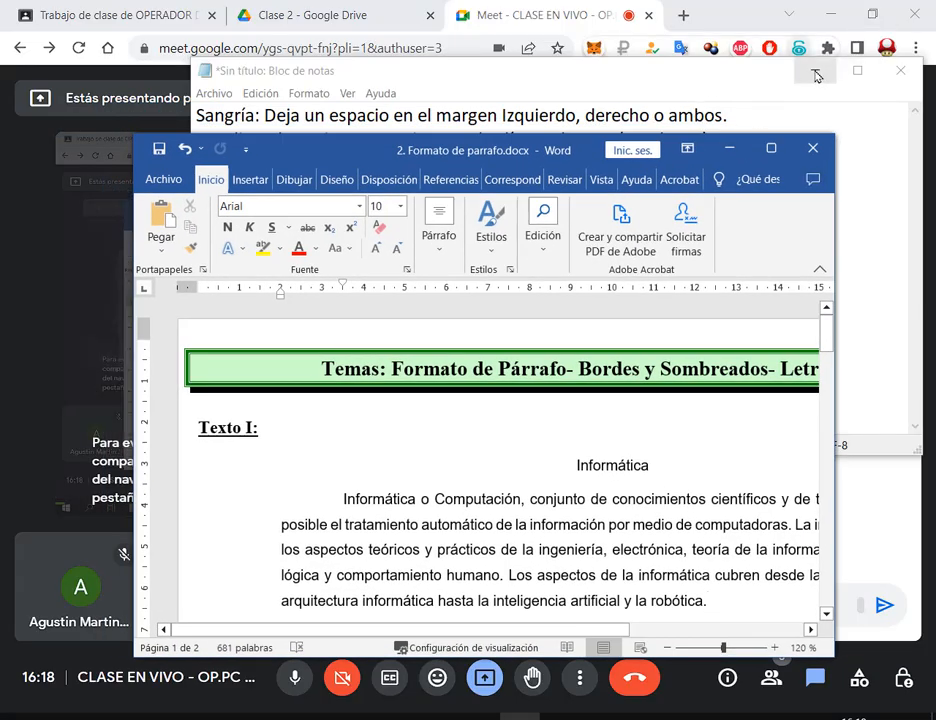
click(813, 70)
drag(515, 159, 273, 77)
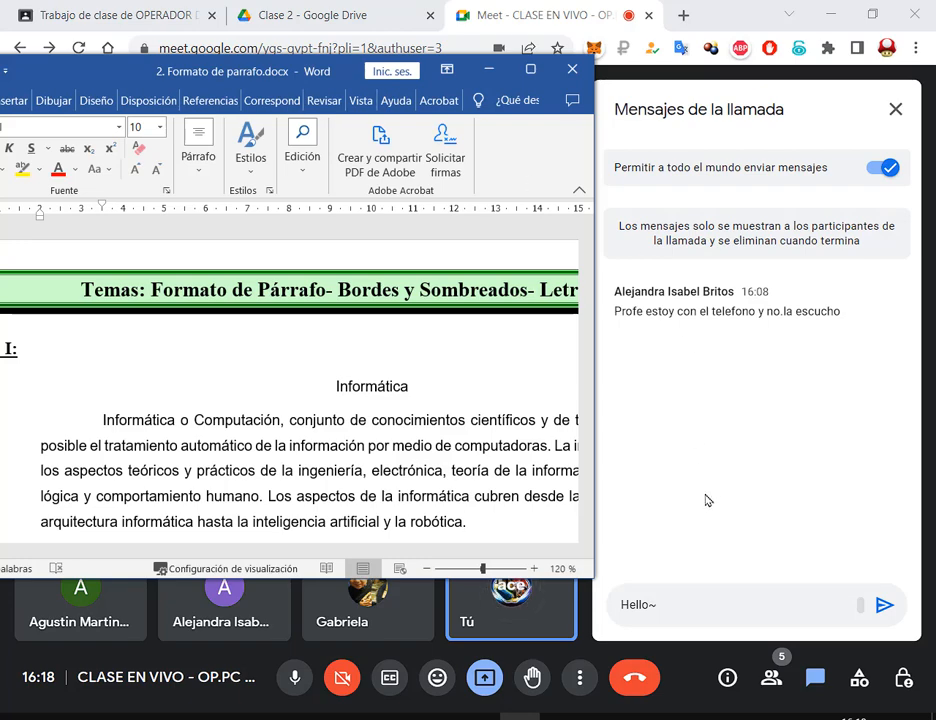
click(427, 568)
click(427, 568)
click(427, 568)
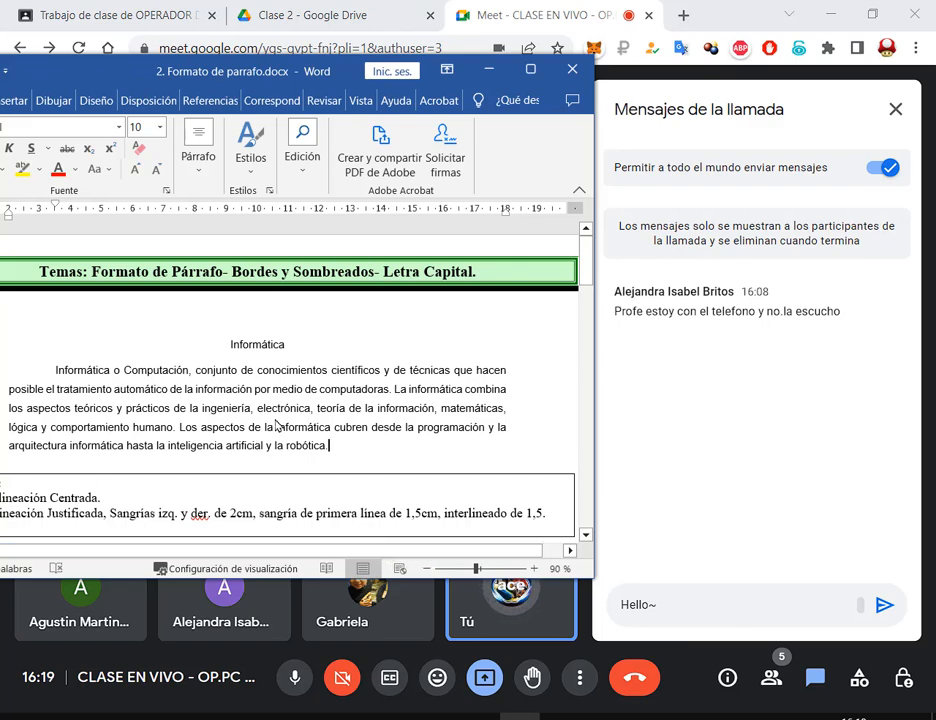
Step: Clear the leftover "Hello~" draft from the Google Meet call's message field
drag(701, 610, 617, 610)
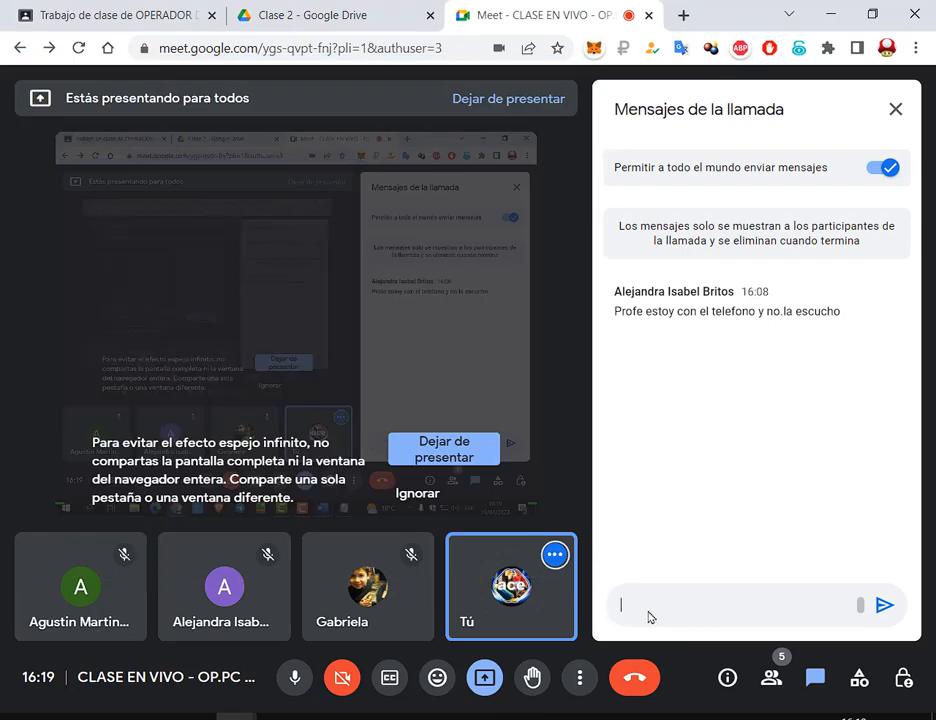
text(Fij)
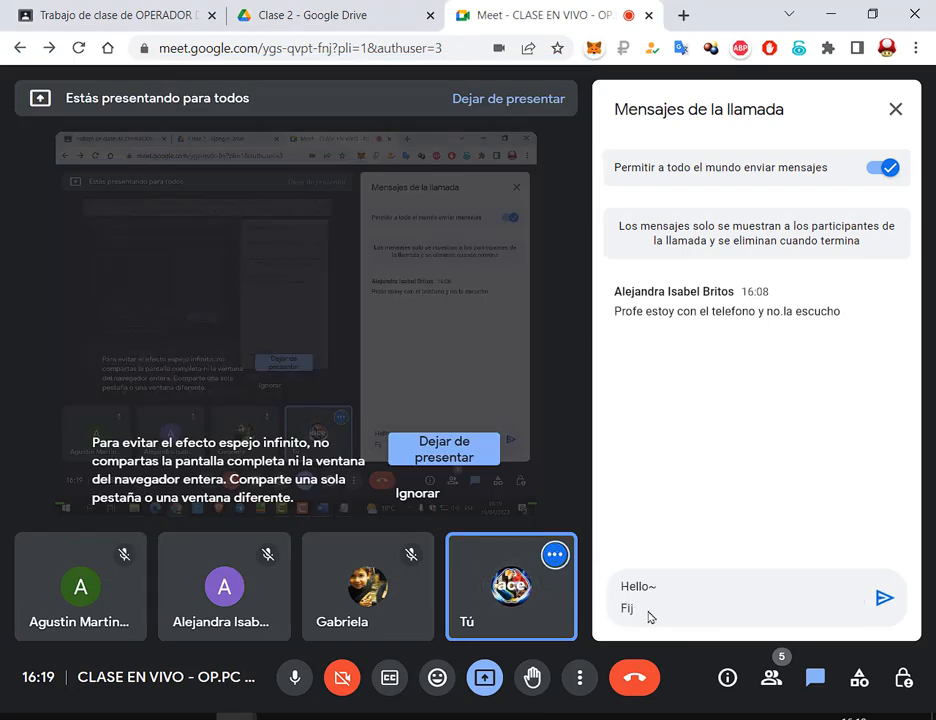
key(ctrl+a)
key(BackSpace)
text(Fija)
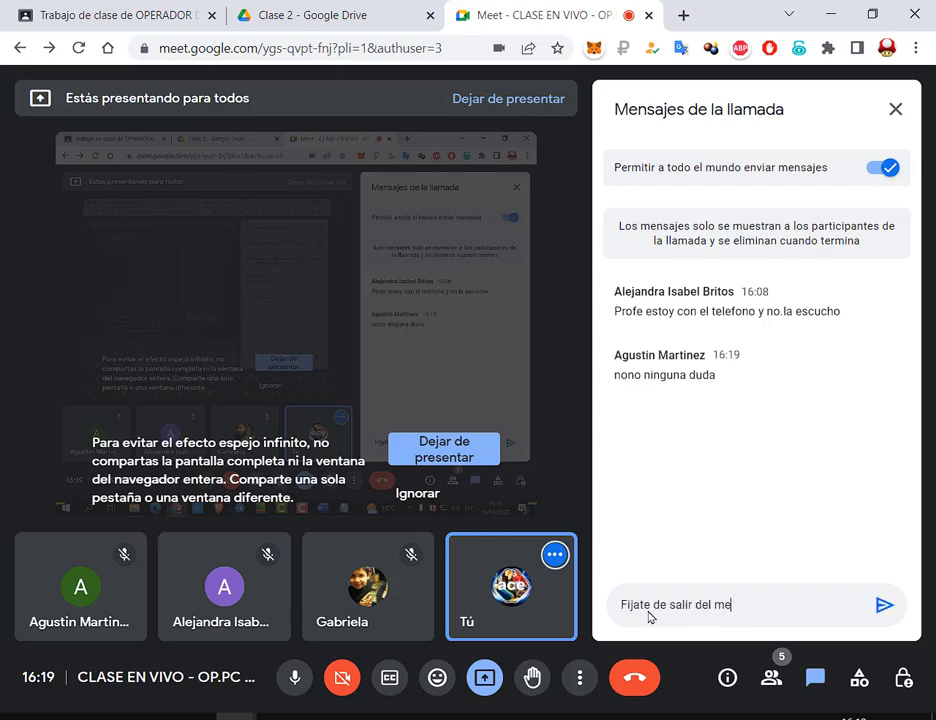
key(ctrl+a)
key(BackSpace)
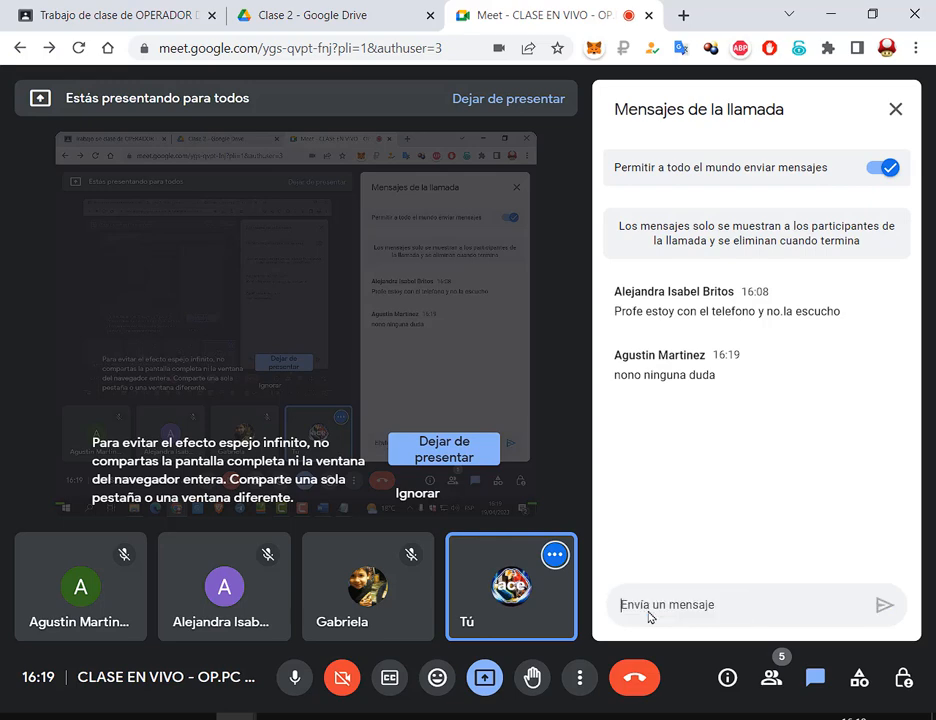
Step: Send a short chat reply addressing the participant with the audio problem by name, ending in "Dont worry."
text(Ok)
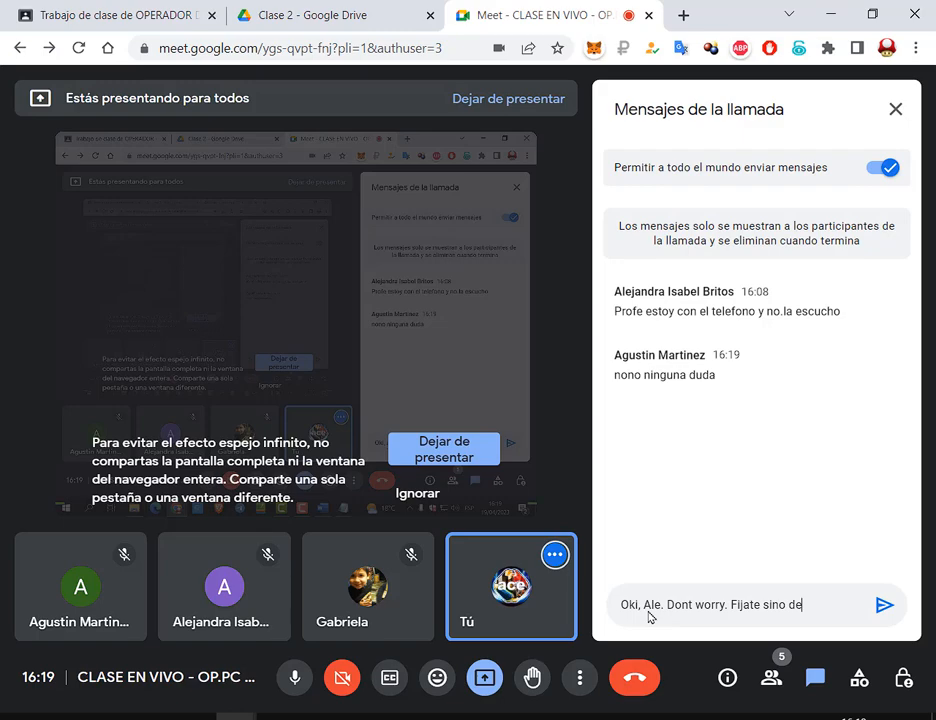
key(BackSpace)
key(BackSpace)
key(BackSpace)
key(BackSpace)
key(BackSpace)
key(BackSpace)
key(BackSpace)
key(BackSpace)
key(BackSpace)
key(BackSpace)
key(BackSpace)
key(BackSpace)
key(BackSpace)
key(Return)
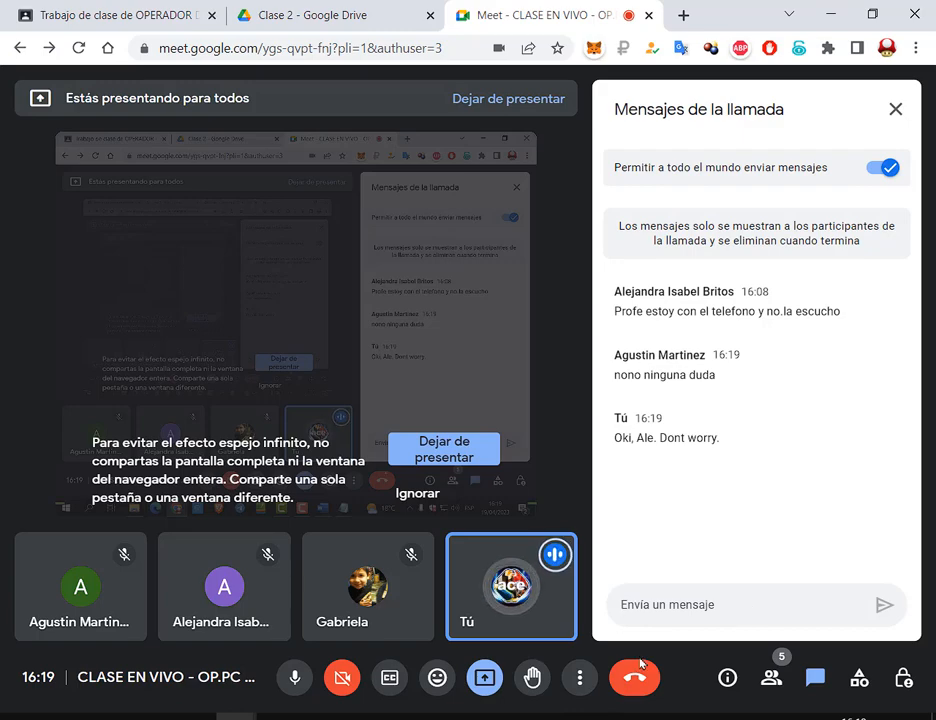
Step: Send the chat message "En caso que tengas algun problema de audio, intenta salir y volver a ingresar"
text(En)
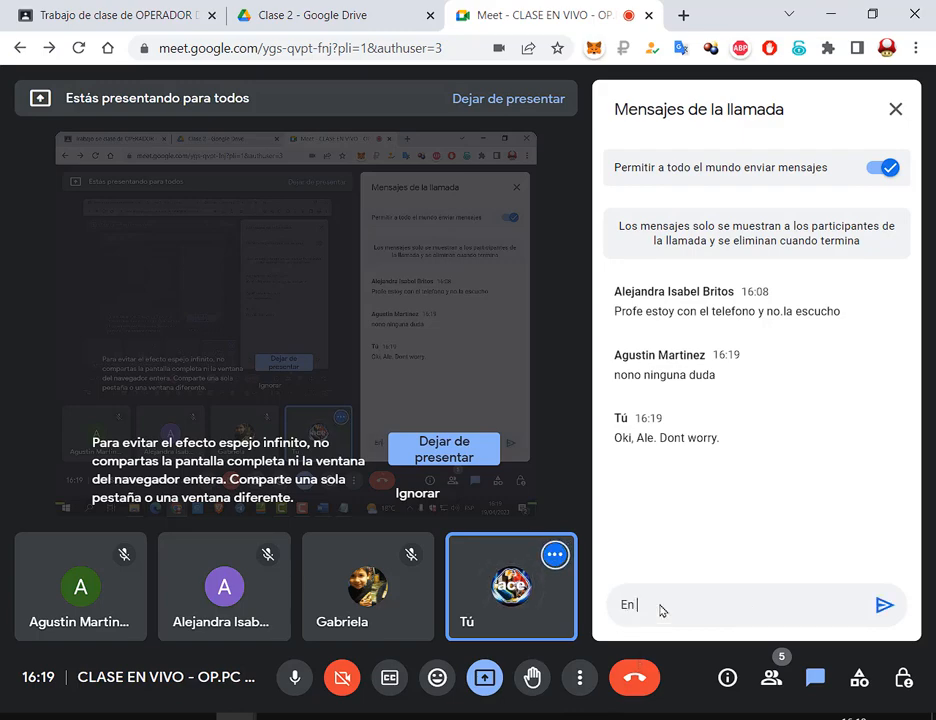
text( caso que tengas algun problema de audio, i)
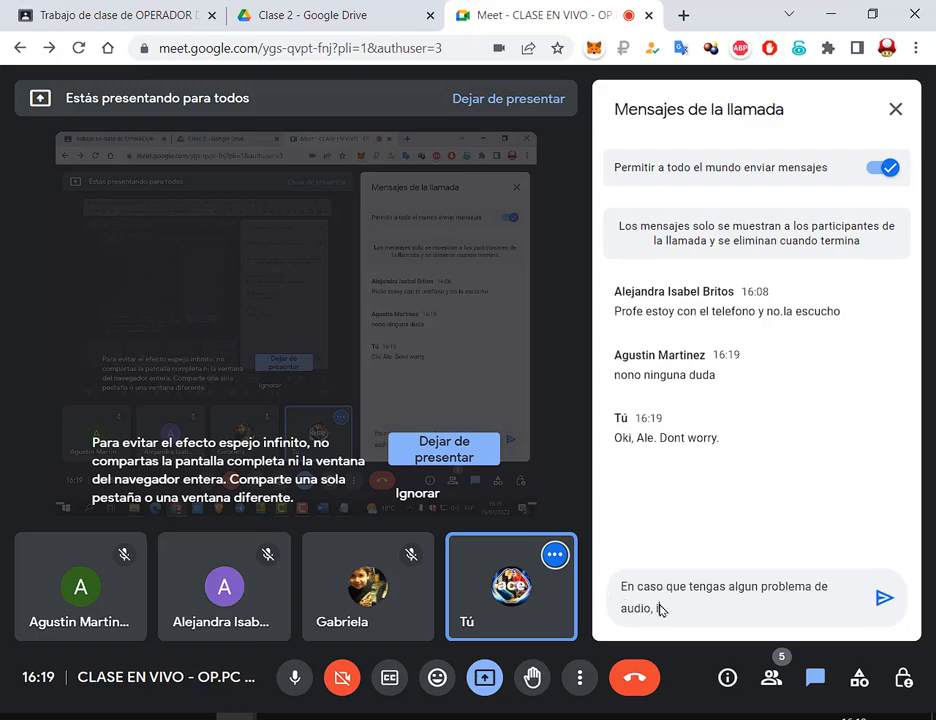
text(ntenta salir y volver a ingresar)
key(Return)
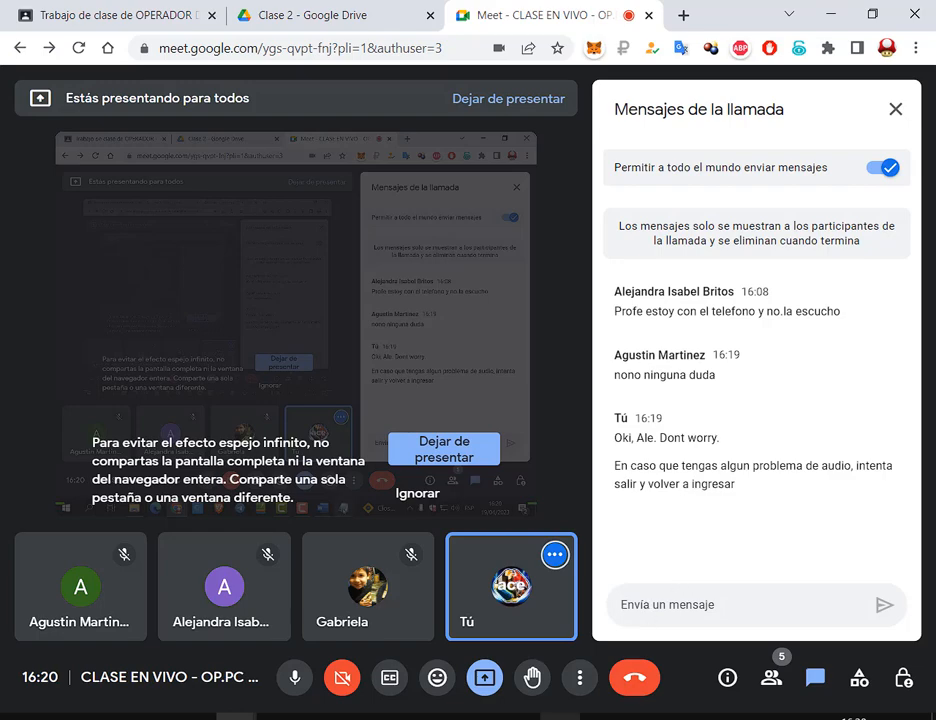
Step: Switch back to Word, maximize the document window and set the zoom to 120 %
click(518, 640)
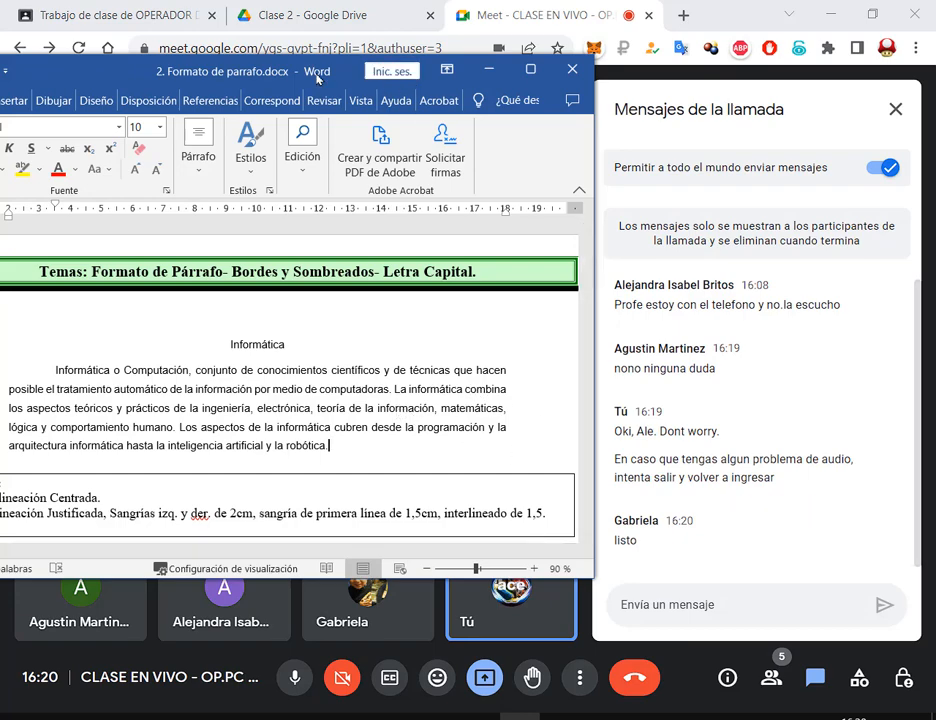
mouse_move(287, 78)
mouse_down()
mouse_move(305, 64)
mouse_move(284, 64)
mouse_up()
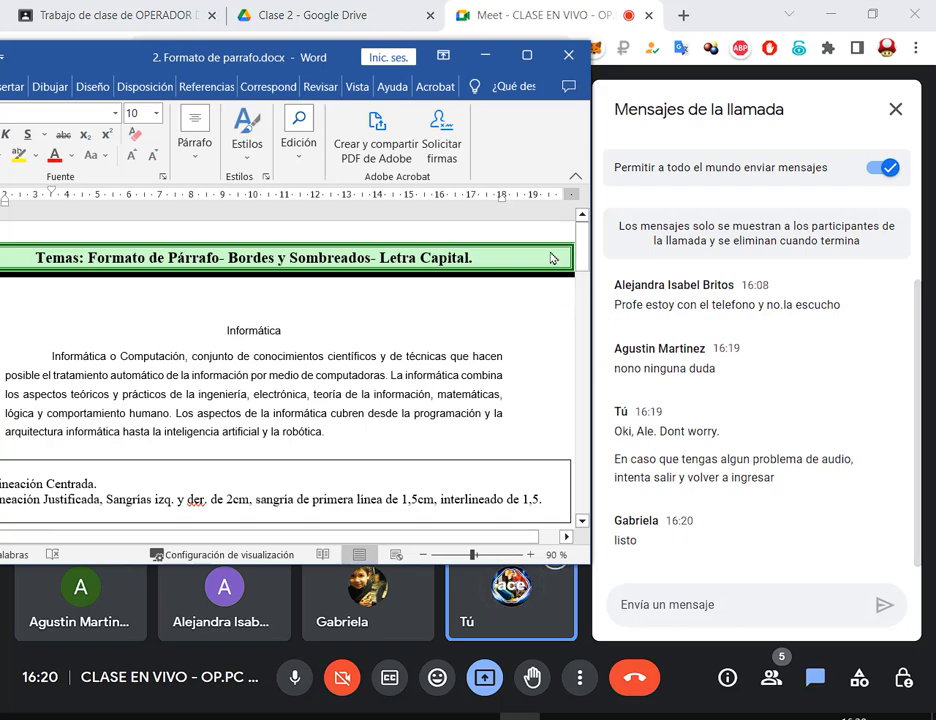
click(527, 57)
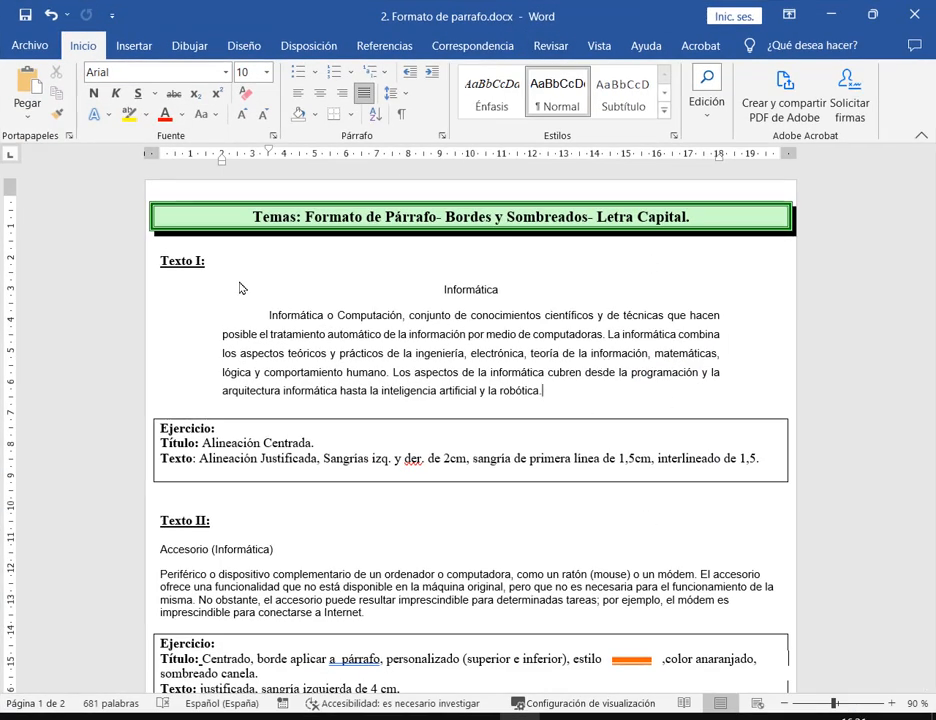
click(886, 709)
click(886, 709)
click(886, 709)
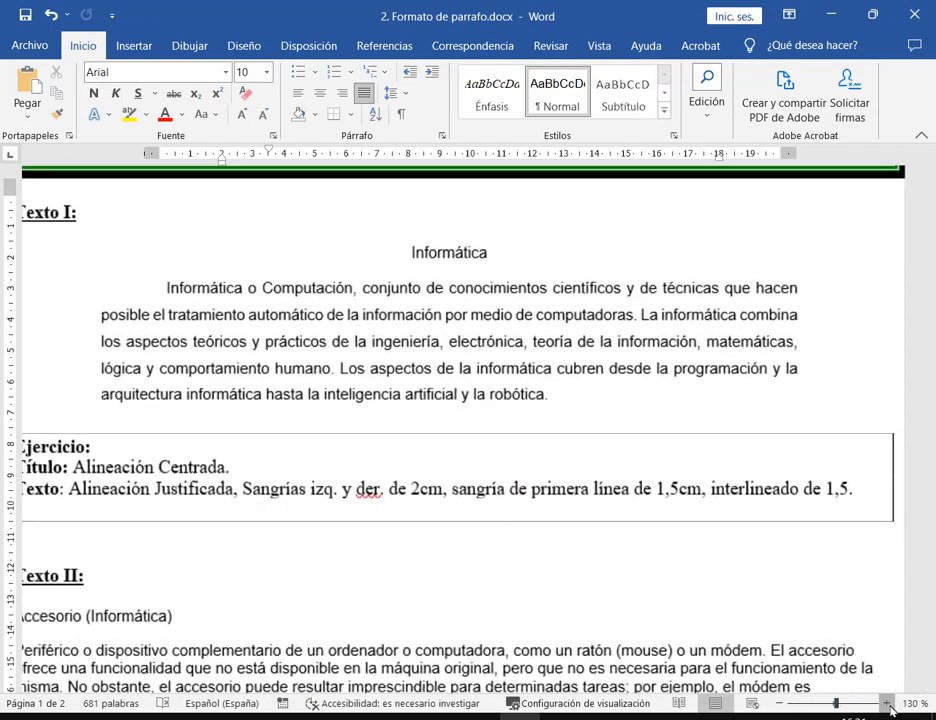
click(886, 709)
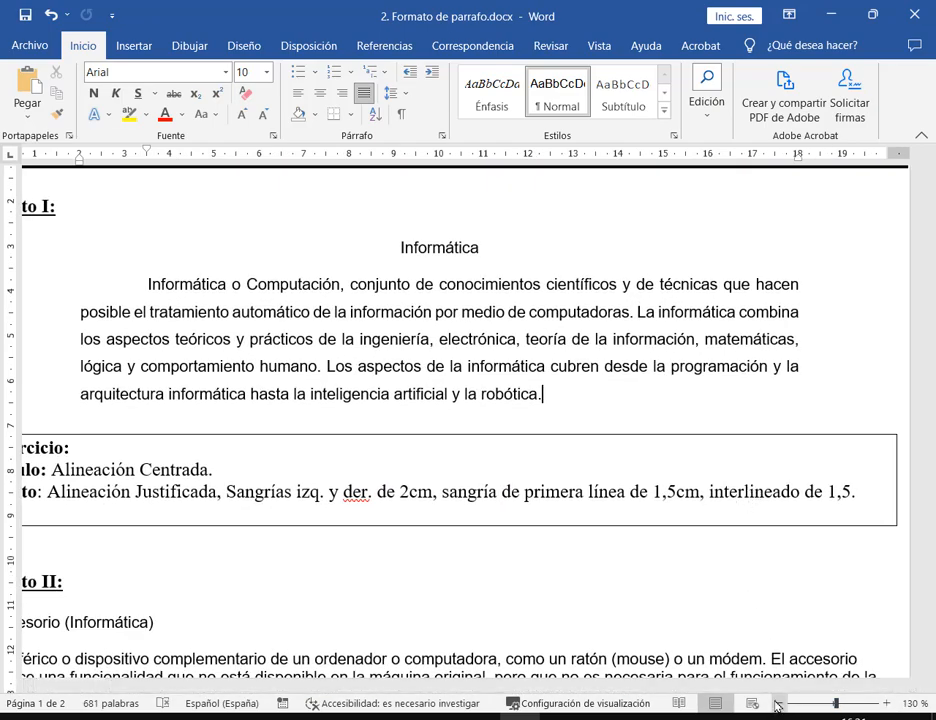
click(779, 703)
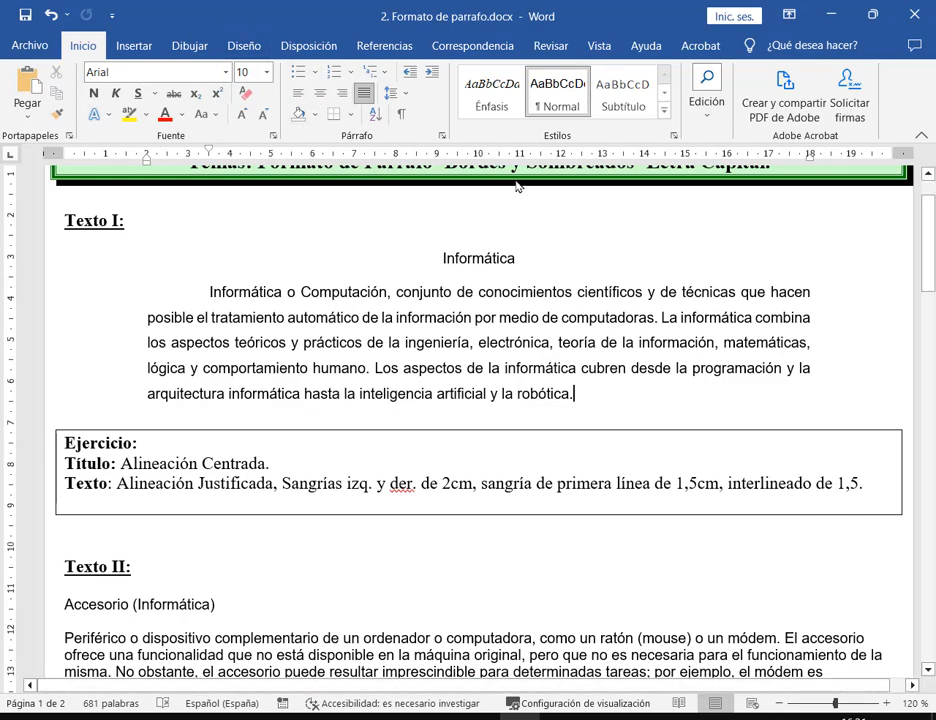
Step: Bring Texto II's exercise into view and check the Google Meet call chat for new replies before returning to the document
scroll(764, 343, down, 2)
scroll(764, 343, down, 5)
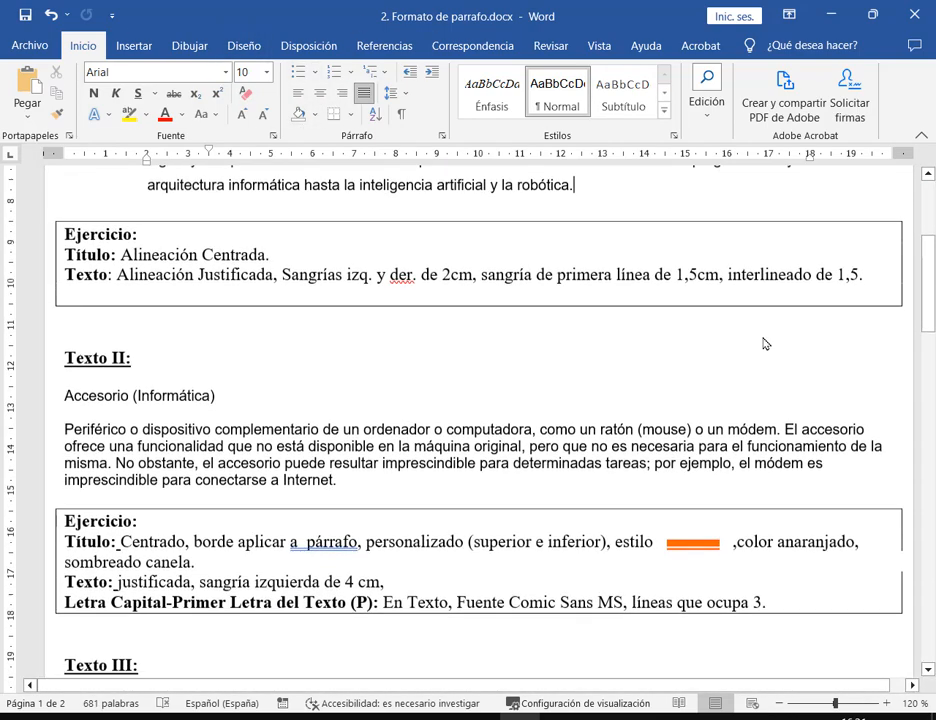
key(alt+Tab)
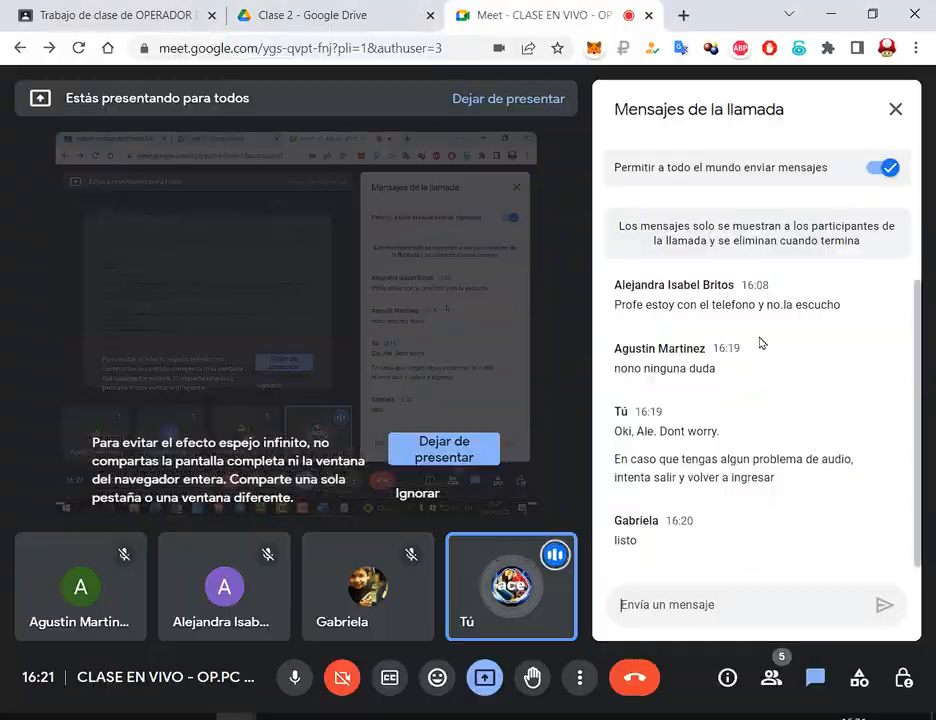
key(alt+Tab)
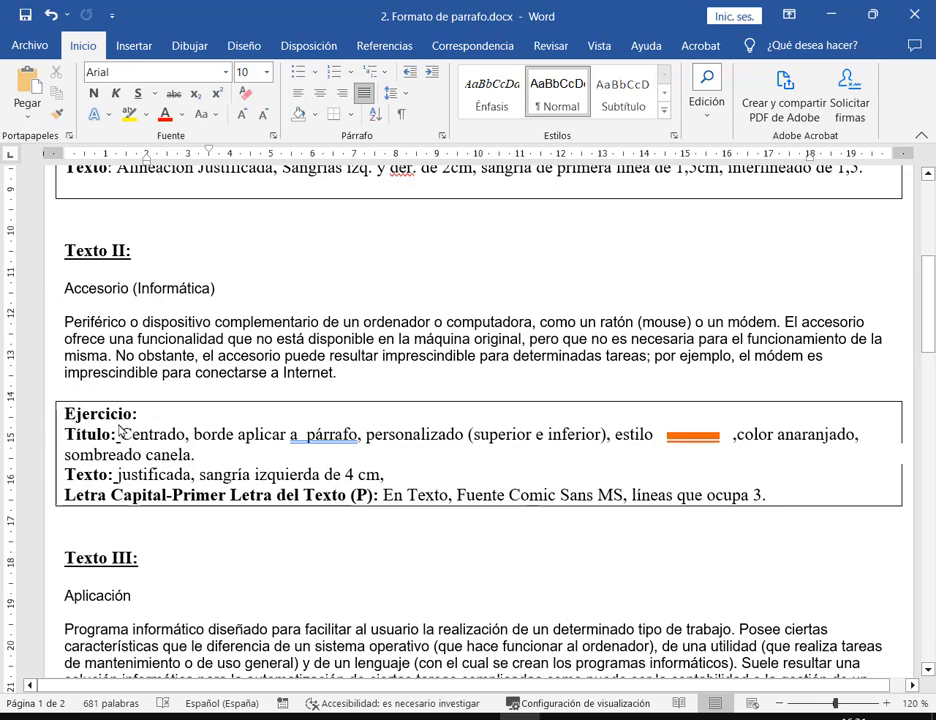
Step: Point out Texto II's title requirements: centred, custom paragraph border on upper and lower sides, line style, orange colour and "sombreado canela"
mouse_move(120, 430)
mouse_down()
mouse_move(205, 451)
mouse_move(186, 452)
mouse_up()
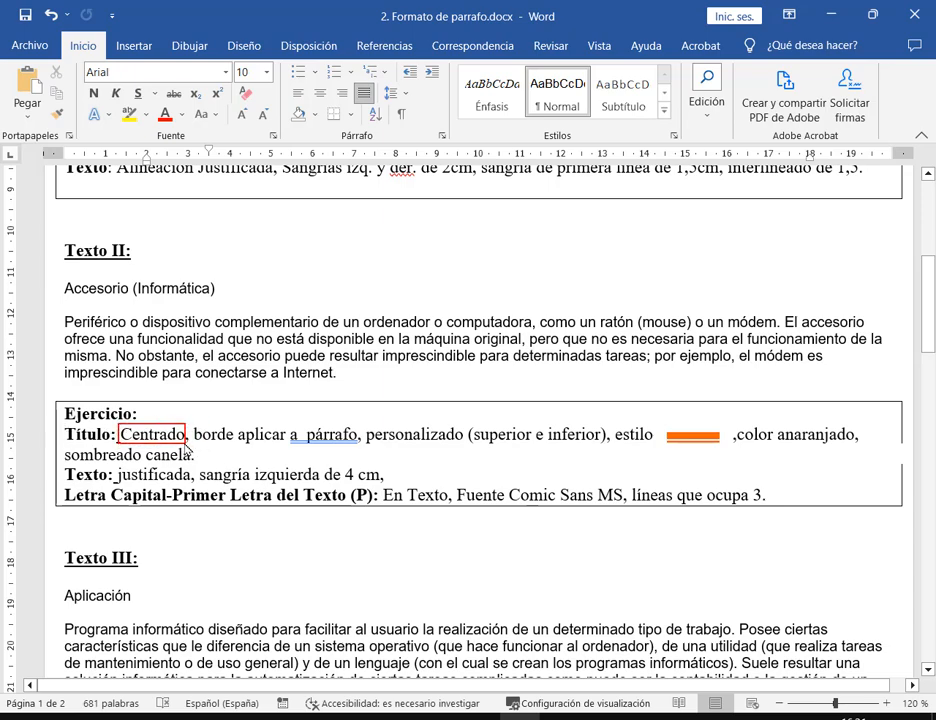
key(Escape)
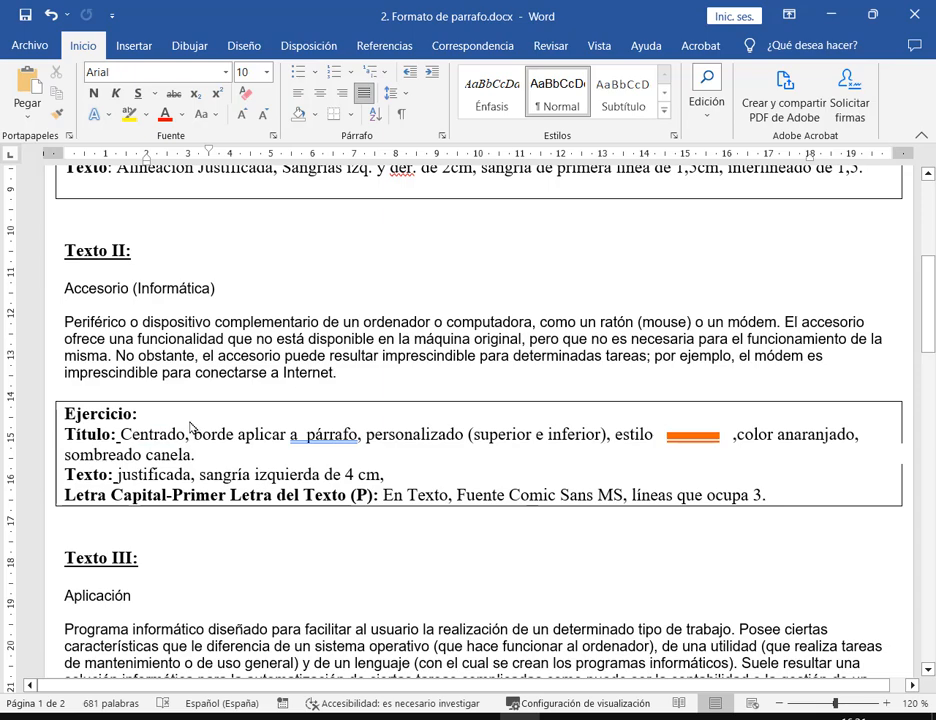
mouse_move(190, 422)
mouse_down()
mouse_move(214, 452)
mouse_move(641, 447)
mouse_move(733, 456)
mouse_up()
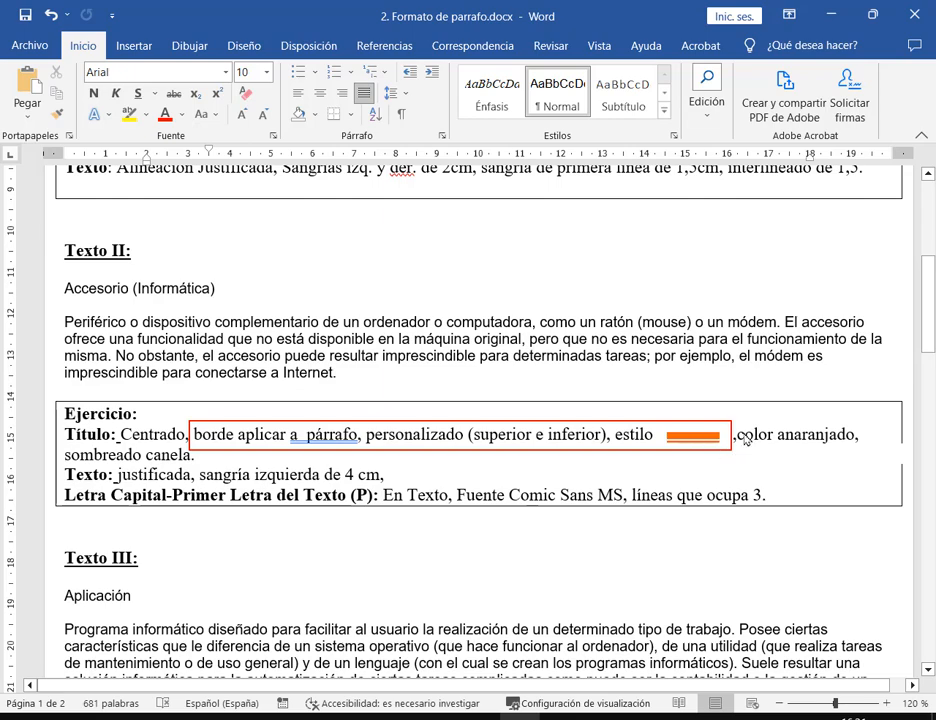
key(Escape)
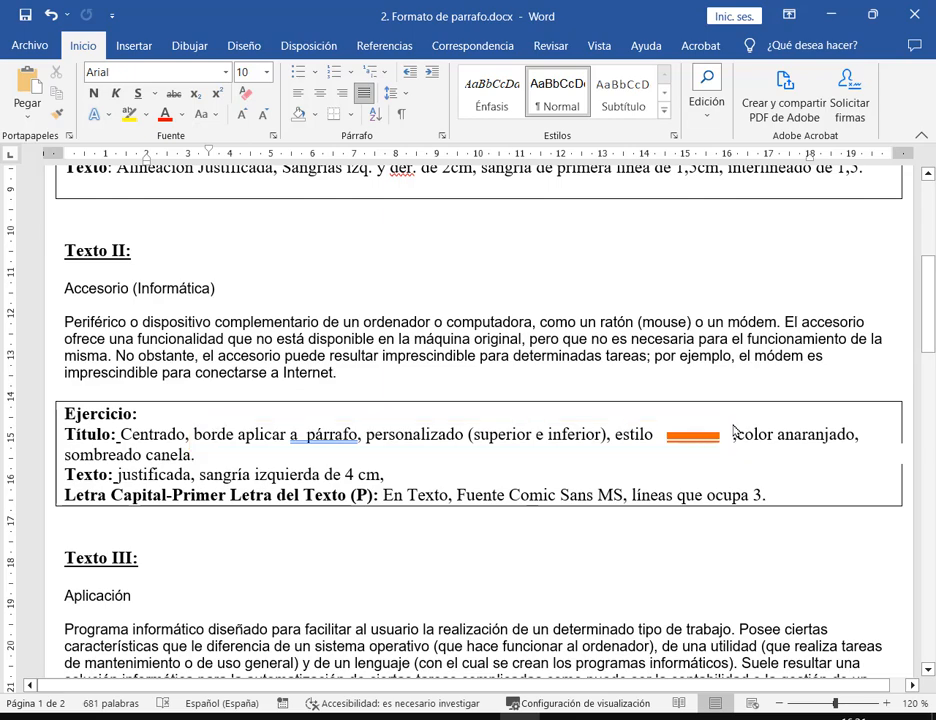
drag(737, 447, 849, 447)
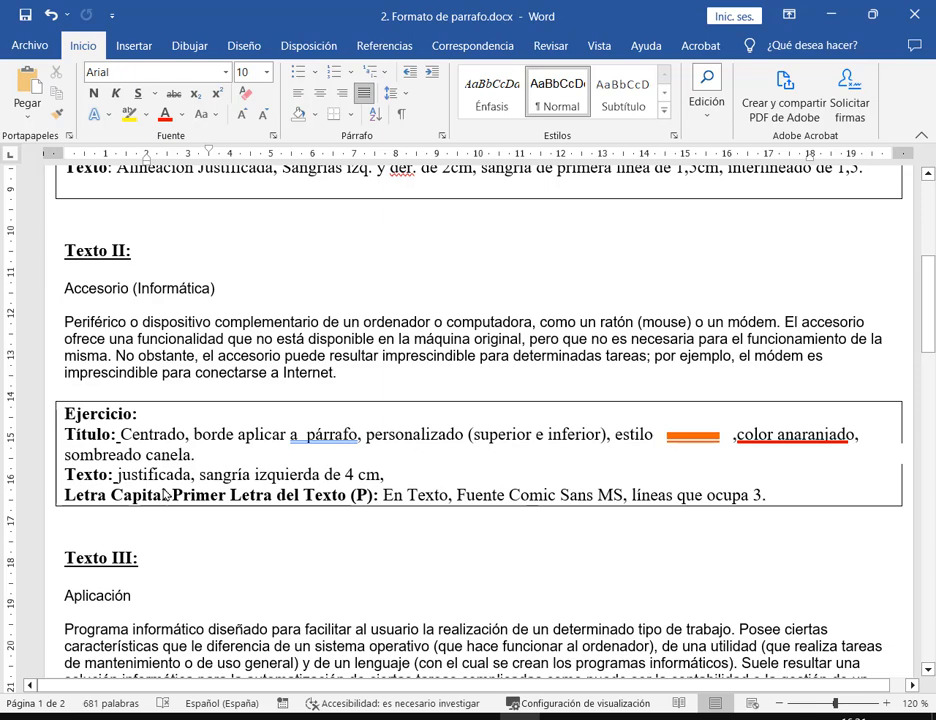
drag(58, 446, 203, 463)
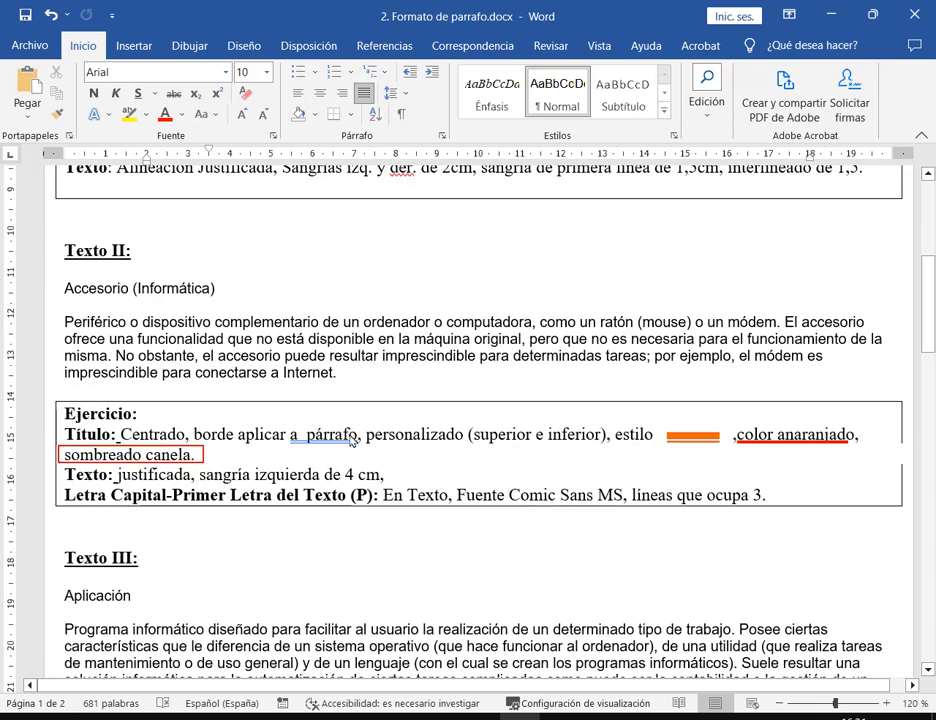
key(Escape)
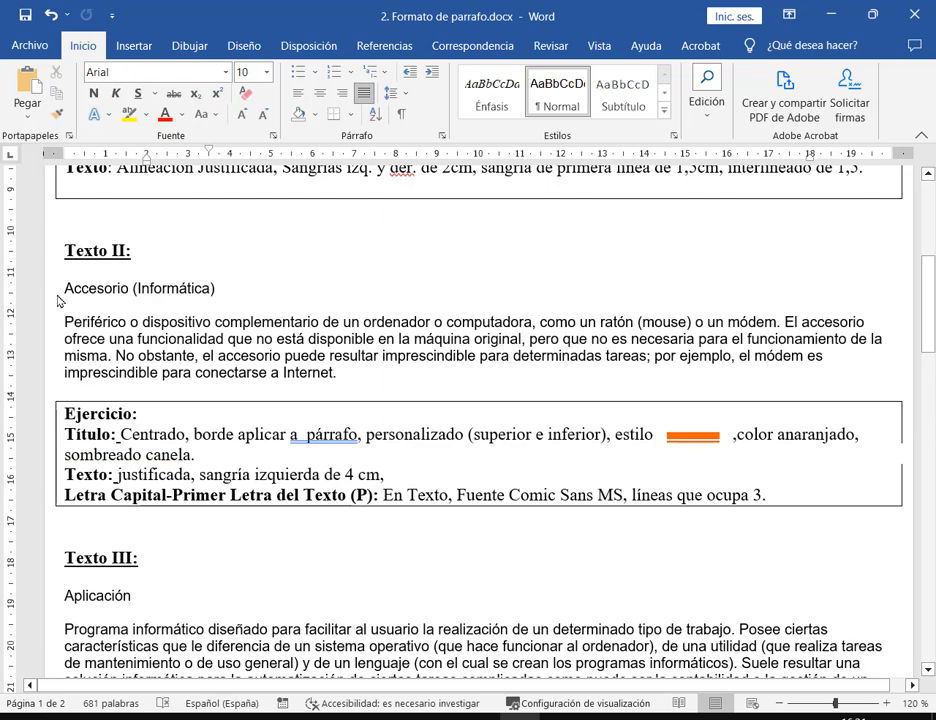
Step: Centre Texto II's title "Accesorio (Informática)"
drag(67, 288, 215, 288)
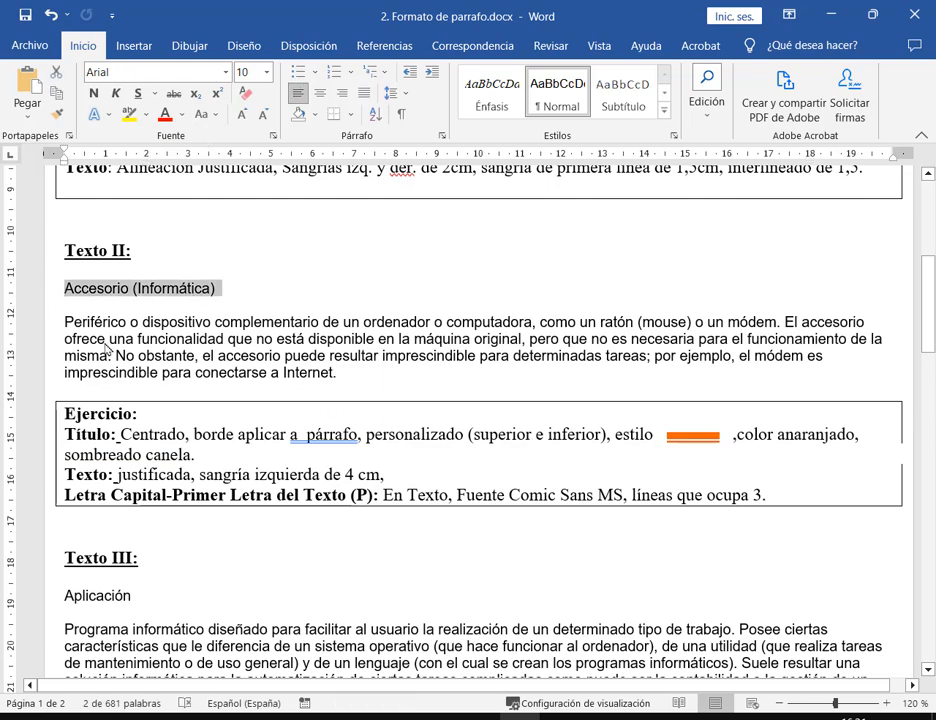
click(94, 307)
drag(67, 288, 215, 289)
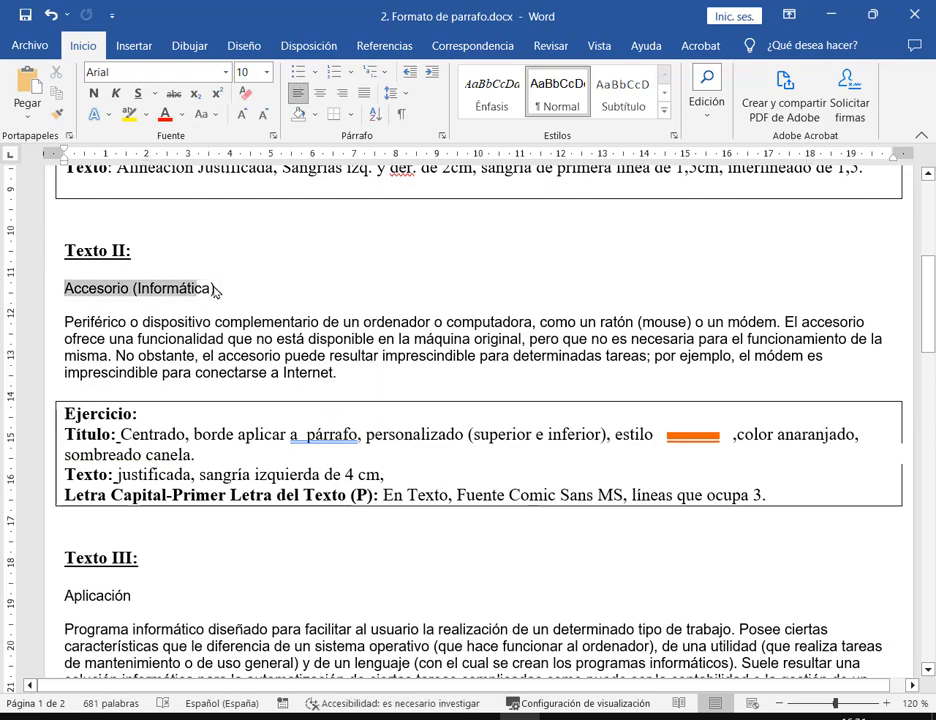
key(ctrl+t)
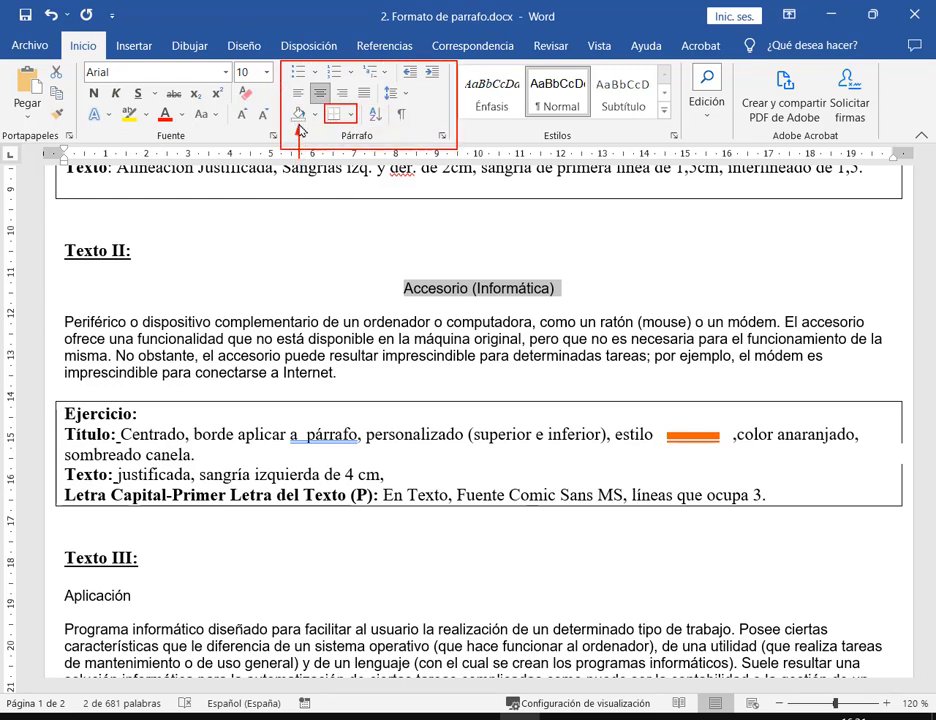
Step: Open the Bordes y sombreado dialog for the selected title and move it over the middle of the page
click(352, 116)
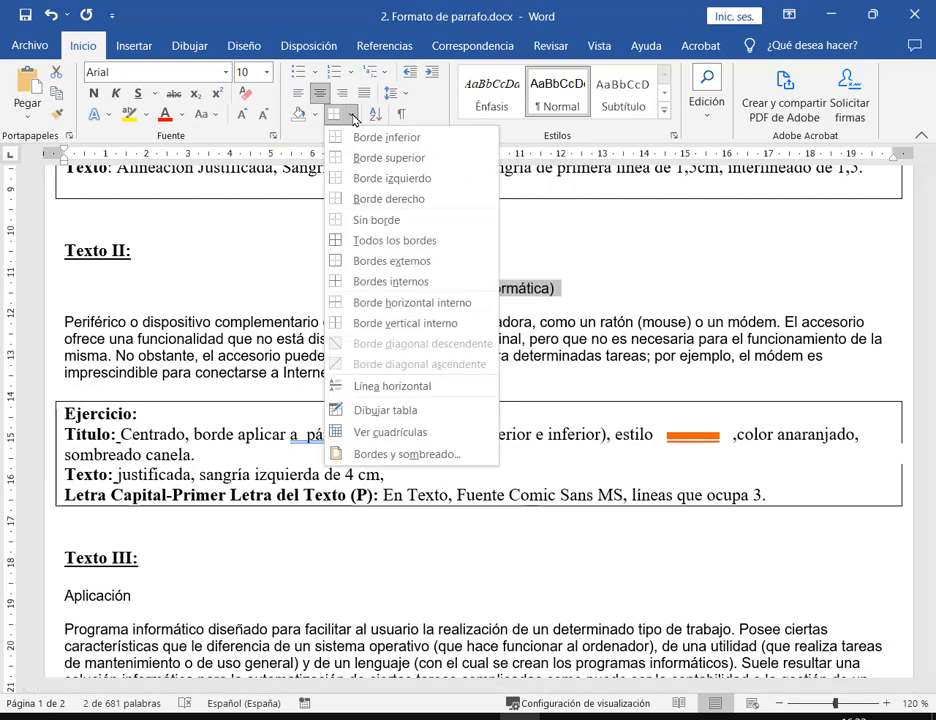
click(352, 116)
drag(341, 100, 358, 128)
drag(333, 180, 350, 126)
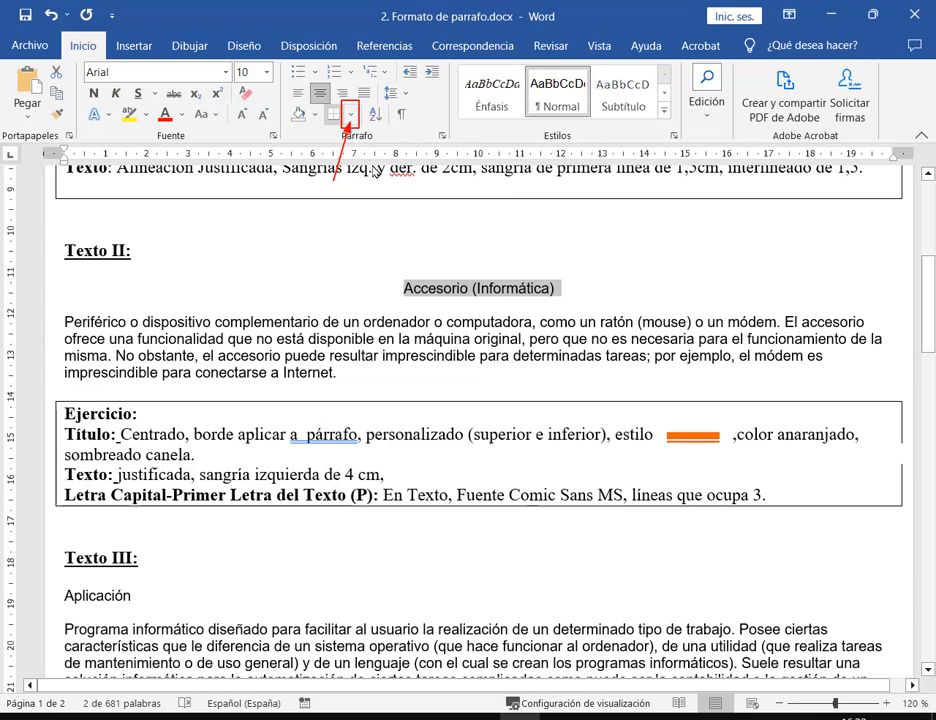
click(351, 117)
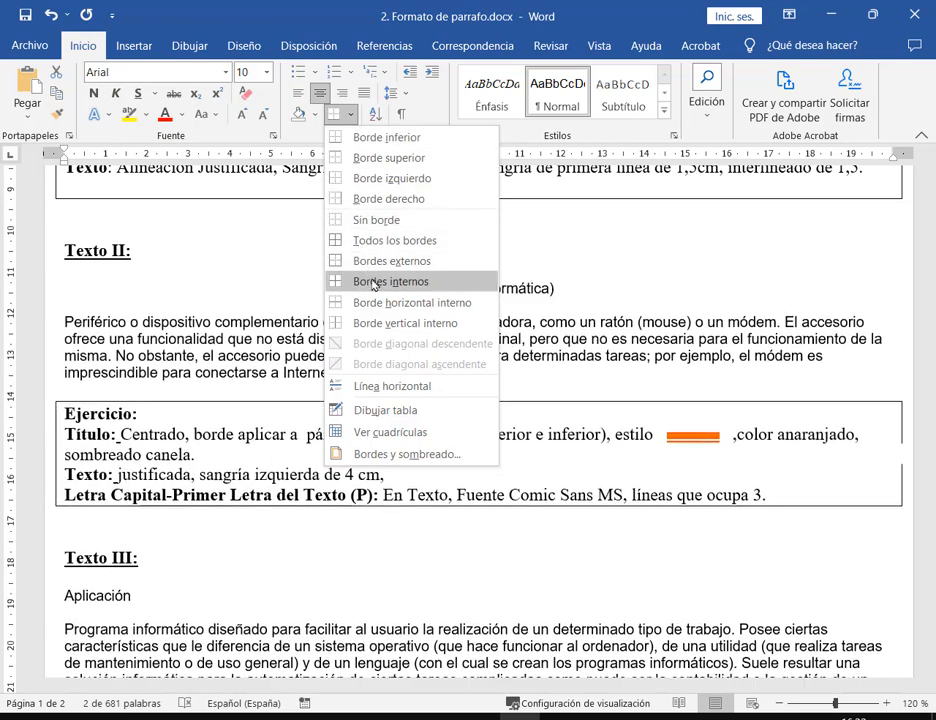
click(449, 458)
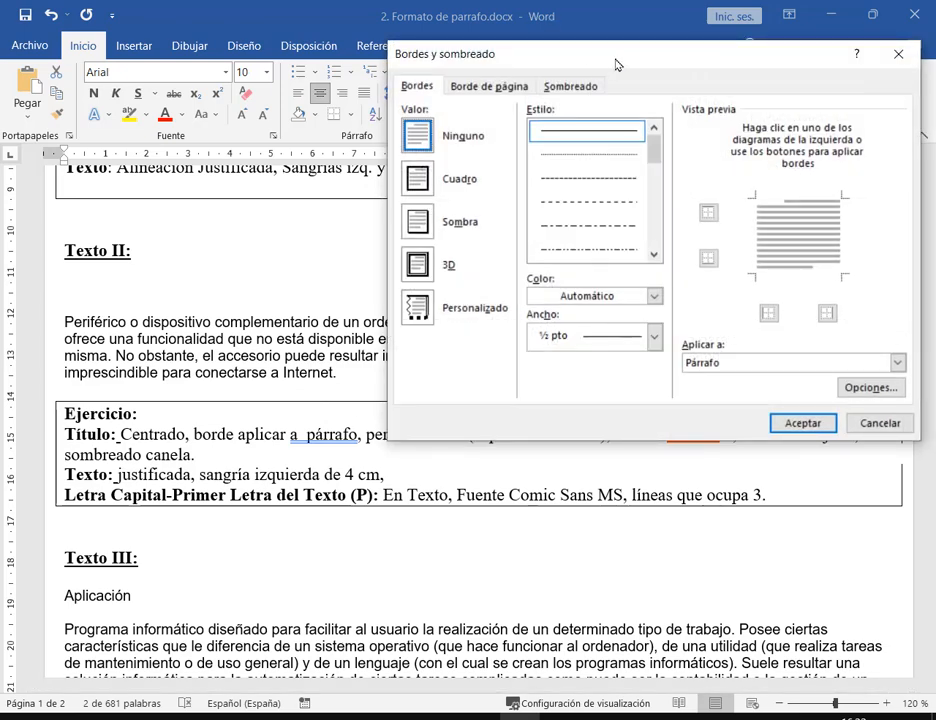
drag(616, 60, 495, 169)
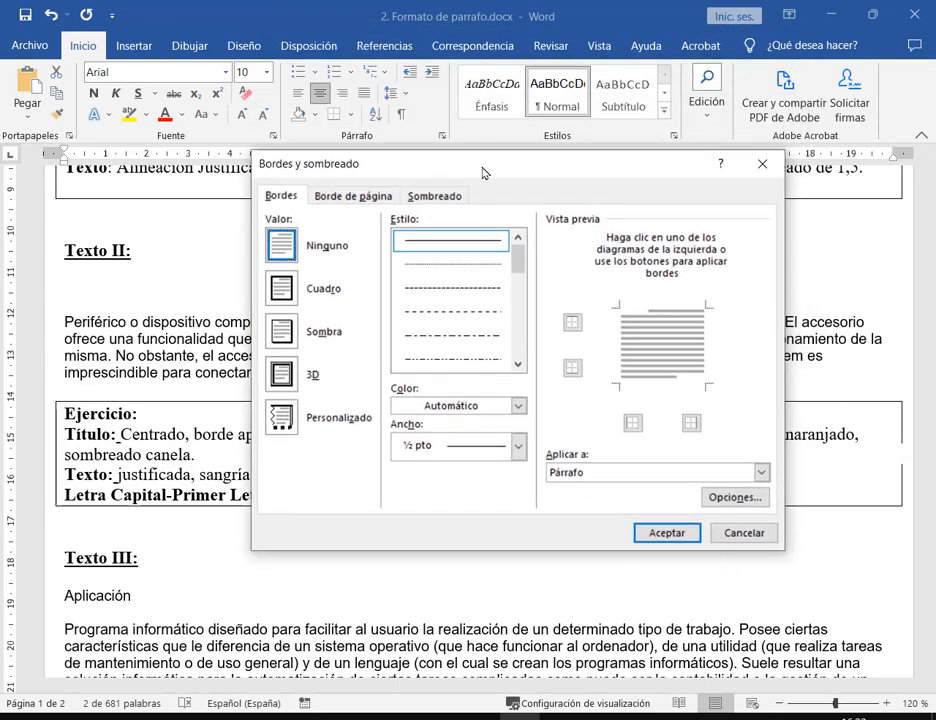
Step: Point out the dialog's Bordes, Borde de página and Sombreado sections and relate them to the Texto II heading and the "sombreado canela" requirement
mouse_move(253, 183)
mouse_down()
mouse_move(457, 218)
mouse_move(489, 213)
mouse_move(470, 212)
mouse_up()
drag(307, 127, 289, 193)
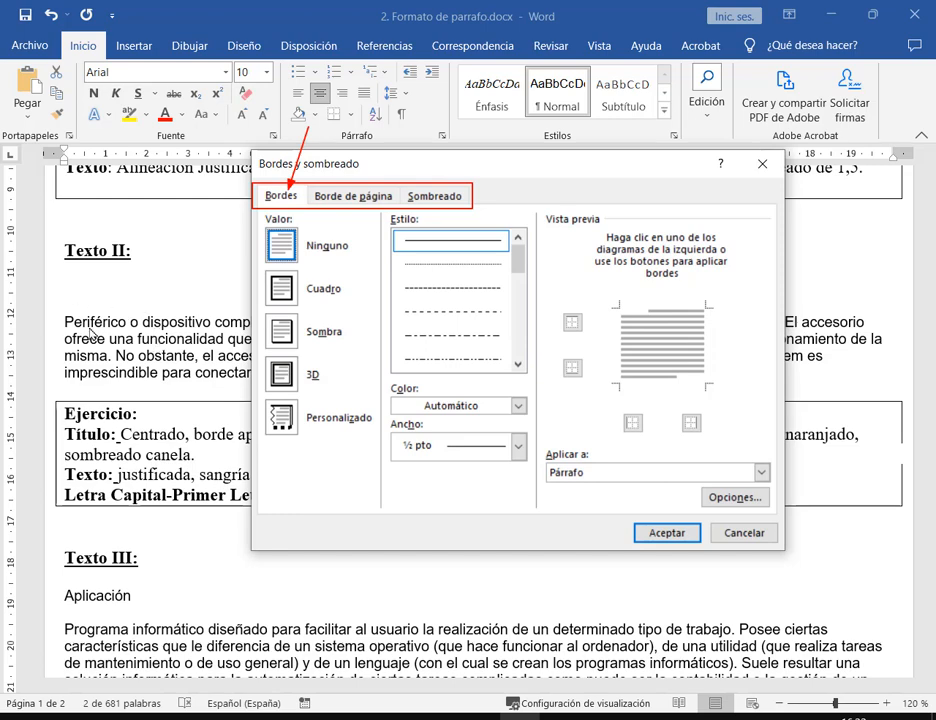
drag(56, 238, 146, 272)
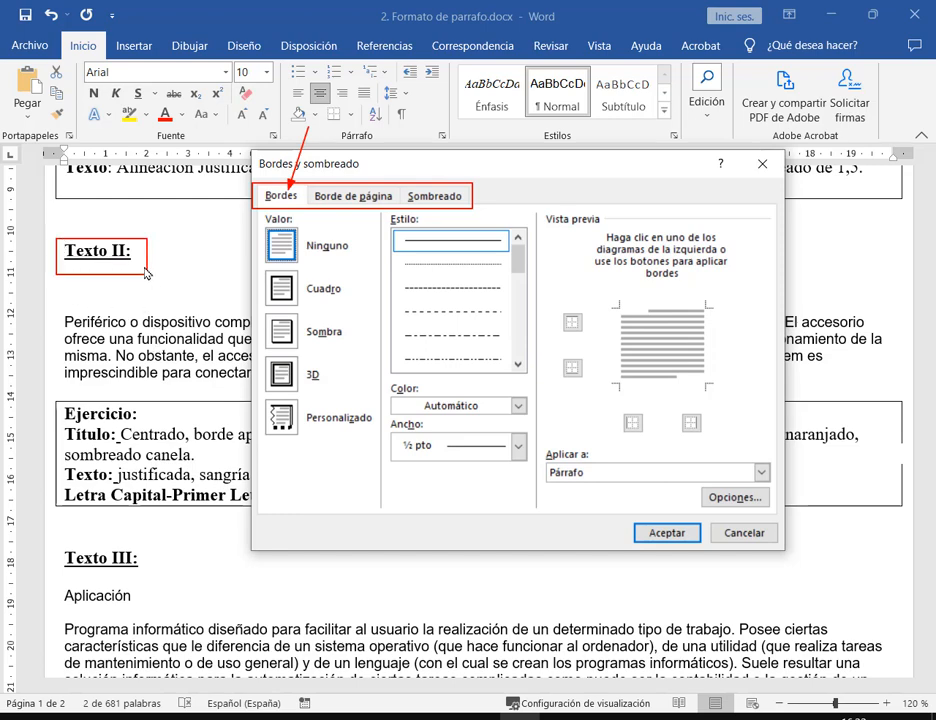
key(ctrl+z)
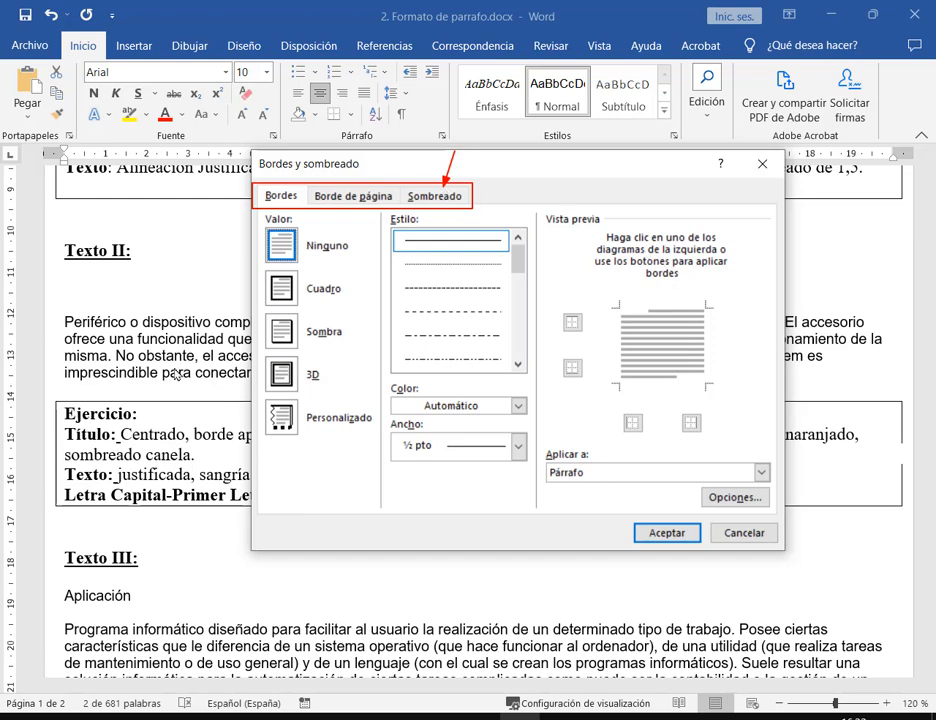
drag(57, 446, 197, 466)
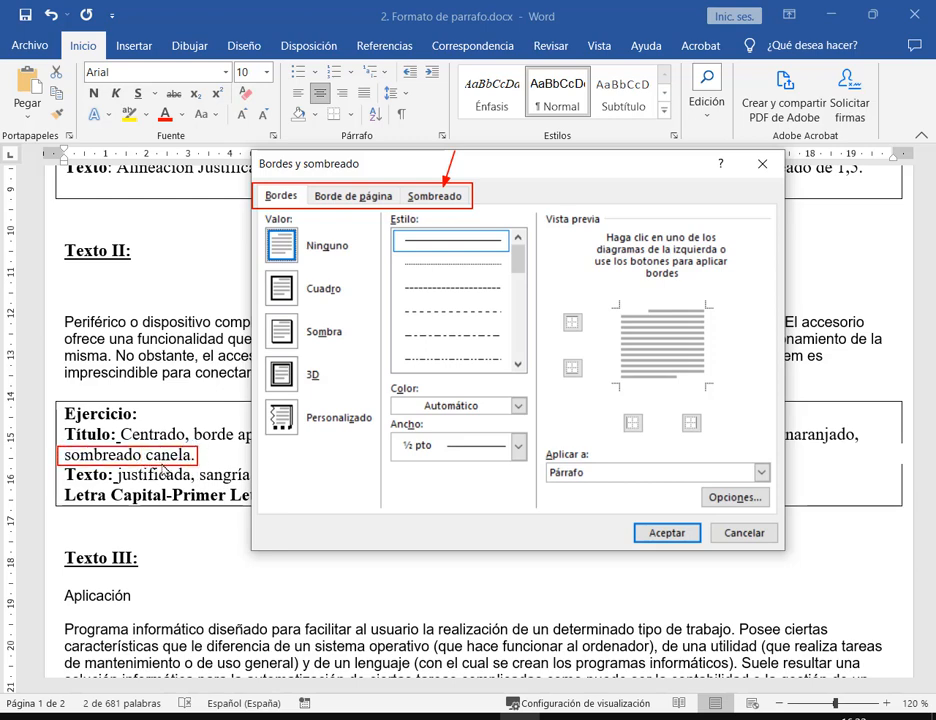
key(ctrl+z)
key(Escape)
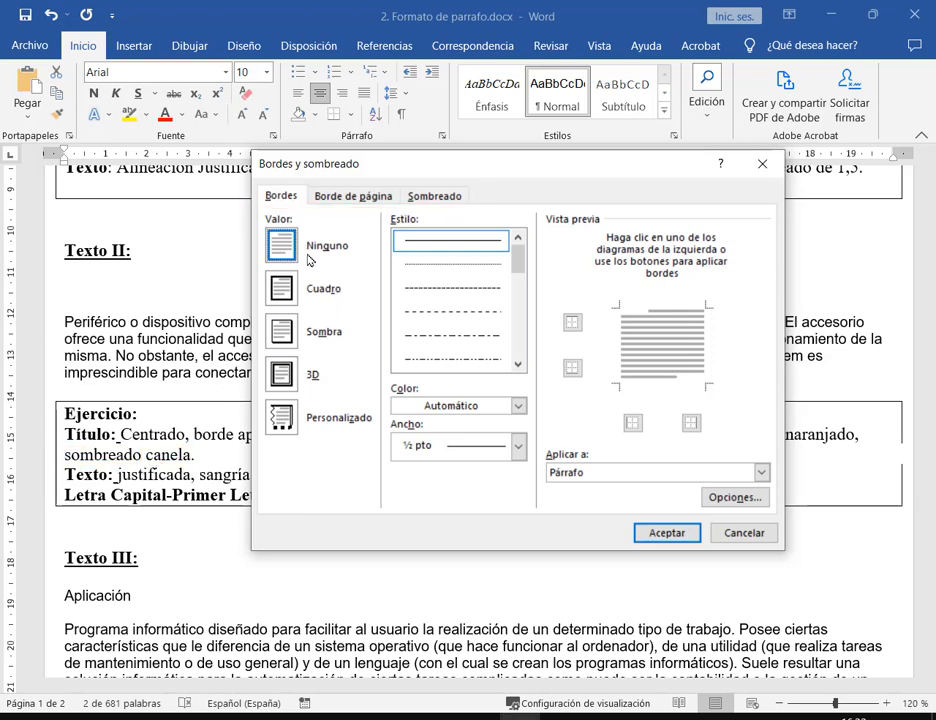
Step: Review the Bordes settings, marking the Valor, Estilo and Vista previa areas and clearing the marks
click(296, 197)
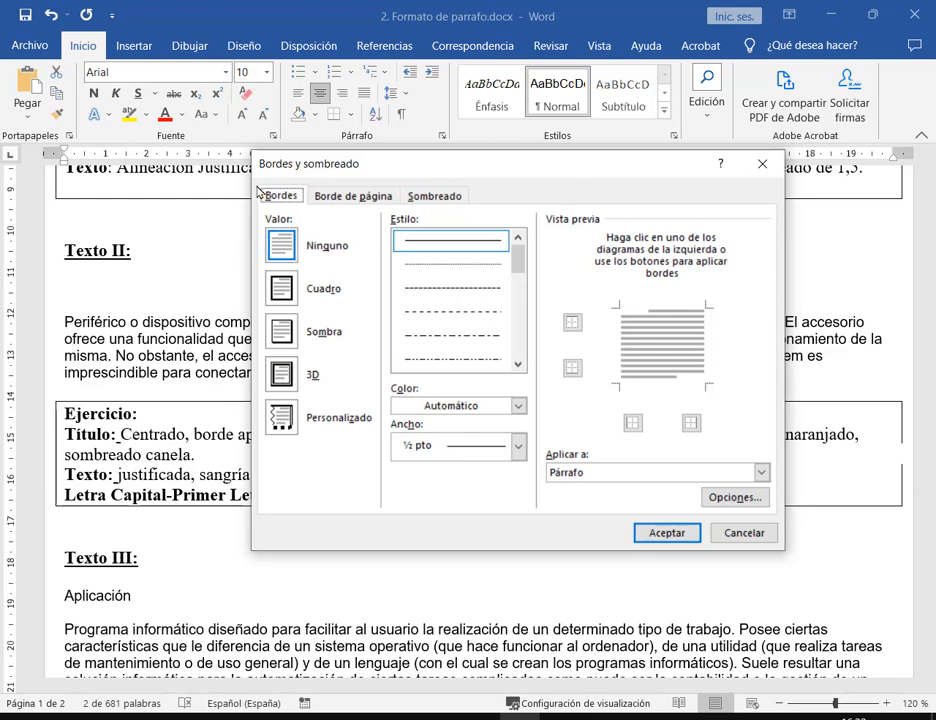
mouse_move(257, 186)
mouse_down()
mouse_move(304, 206)
mouse_move(287, 320)
mouse_move(386, 474)
mouse_move(379, 458)
mouse_up()
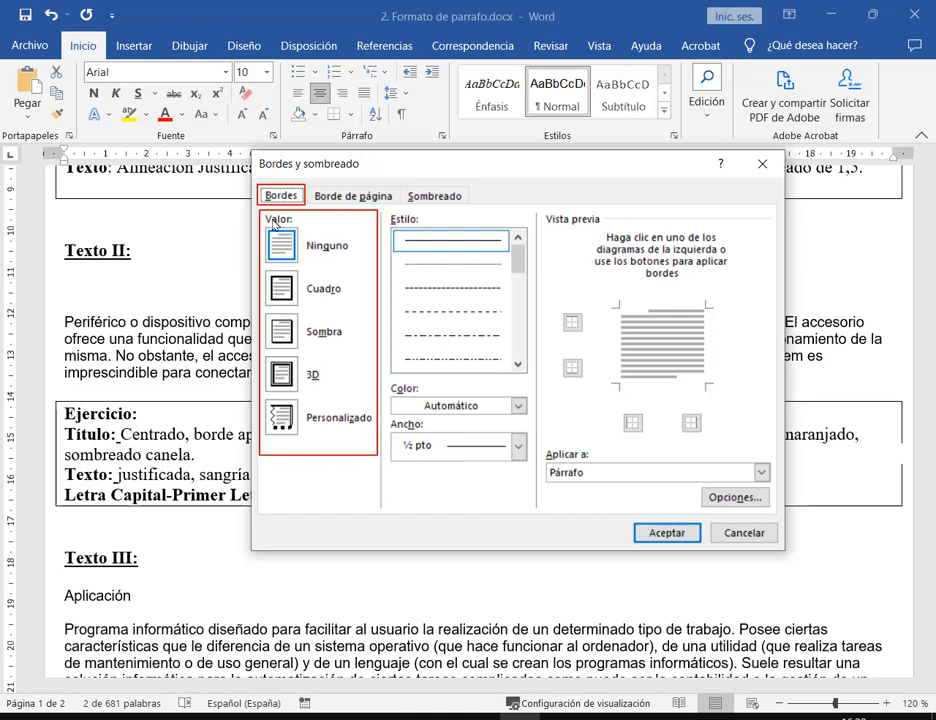
key(ctrl+z)
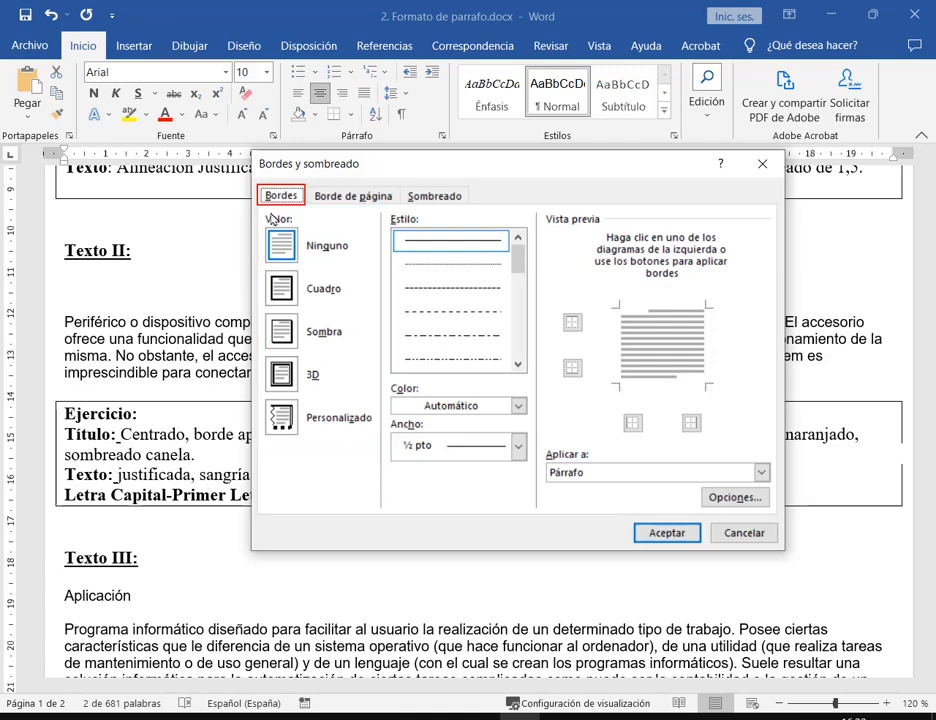
drag(262, 212, 302, 225)
drag(387, 212, 419, 228)
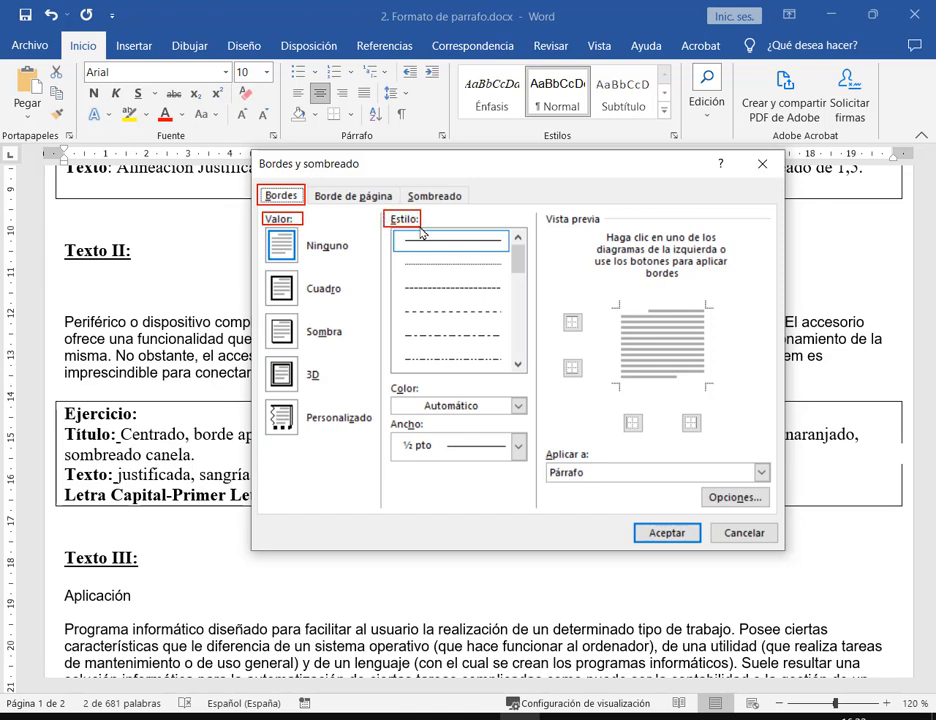
drag(537, 210, 626, 228)
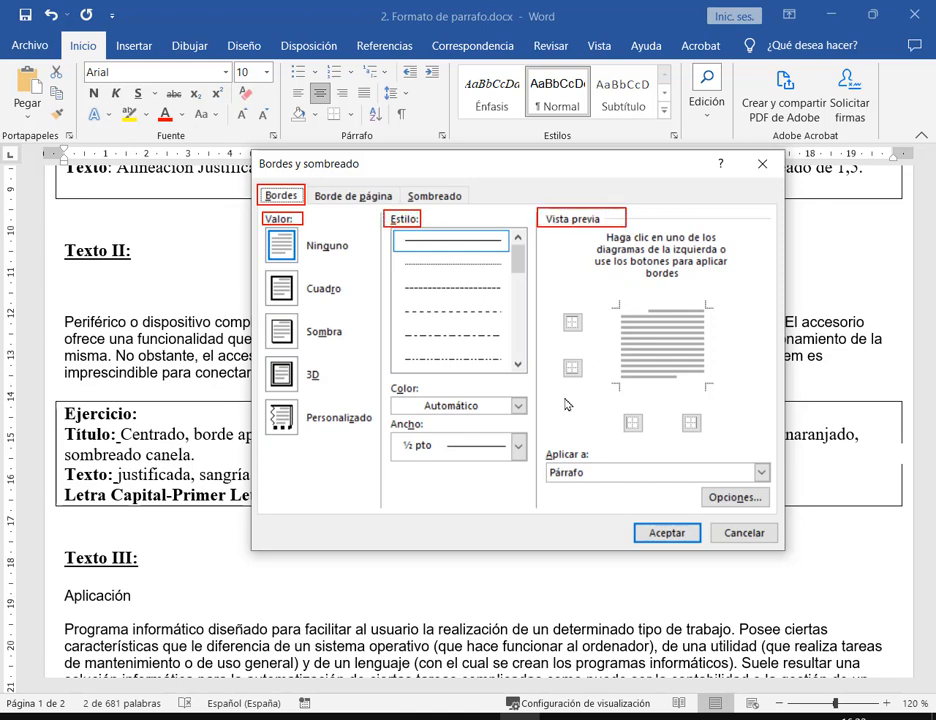
key(ctrl+z)
key(ctrl+z)
key(ctrl+z)
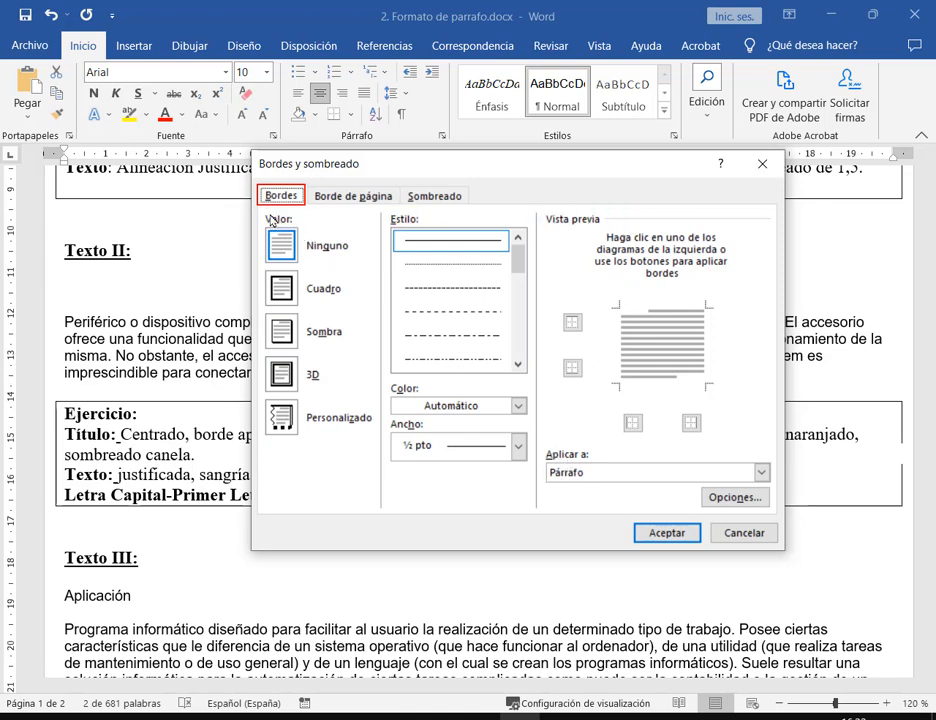
Step: Illustrate the Personalizado border option by sketching separate lines around the Texto II heading: red above, double blue beside it and green below
mouse_move(259, 210)
mouse_down()
mouse_move(318, 309)
mouse_move(379, 463)
mouse_up()
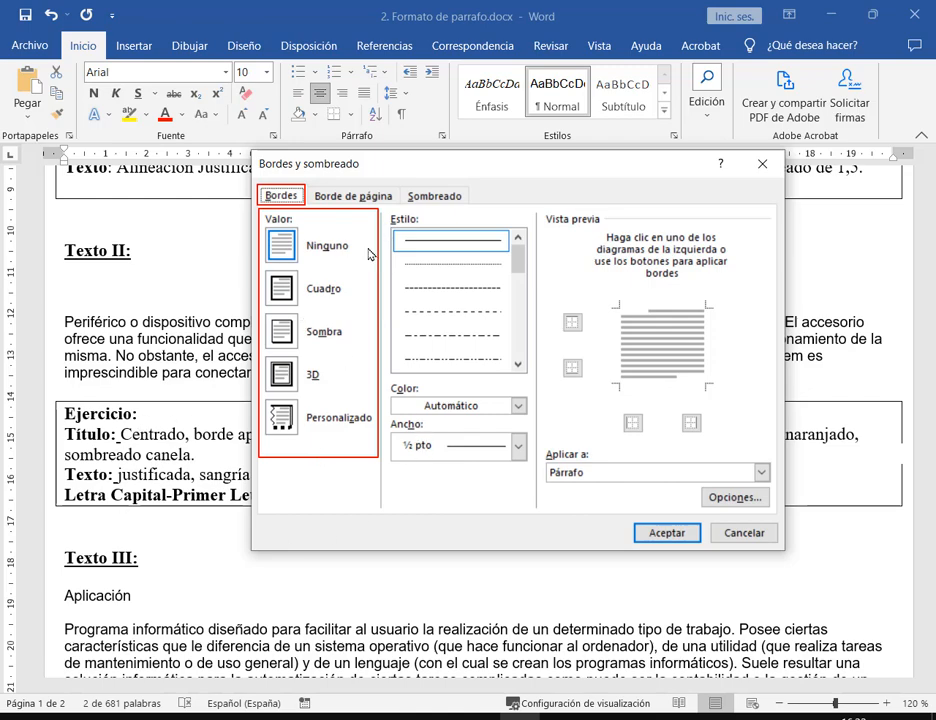
drag(373, 208, 357, 221)
drag(63, 237, 135, 240)
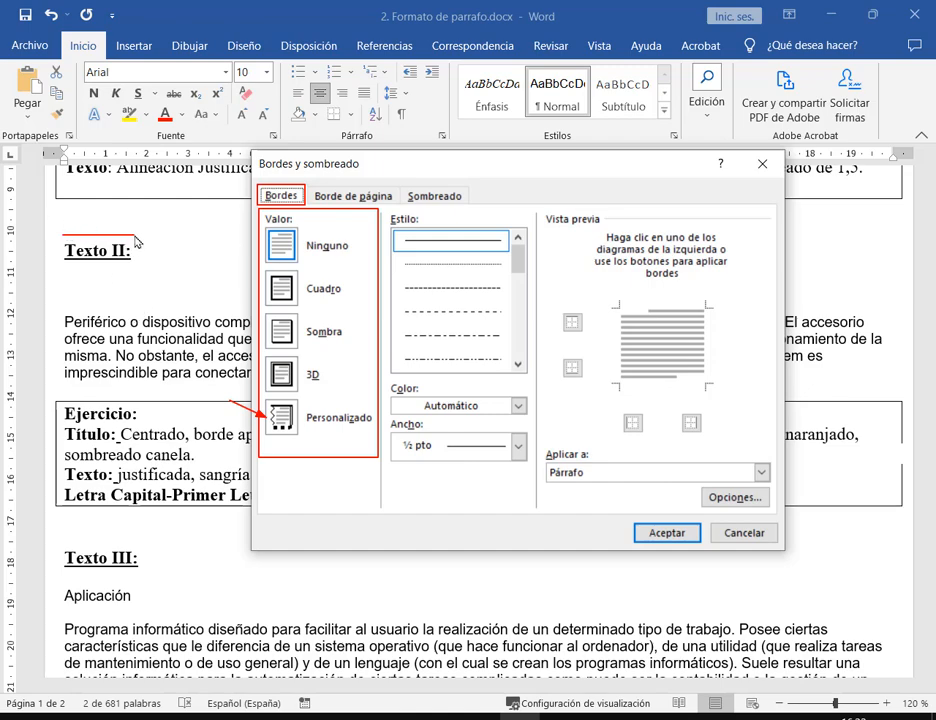
drag(134, 237, 133, 262)
key(ctrl+z)
drag(134, 241, 136, 266)
drag(140, 236, 142, 270)
drag(63, 266, 133, 264)
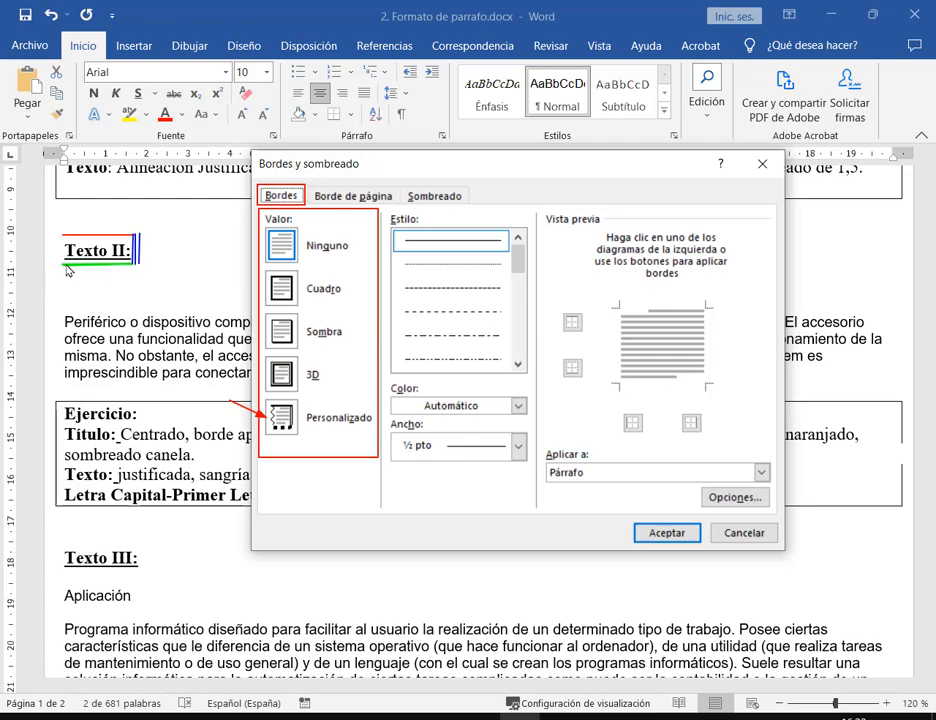
drag(63, 266, 133, 267)
drag(57, 236, 57, 262)
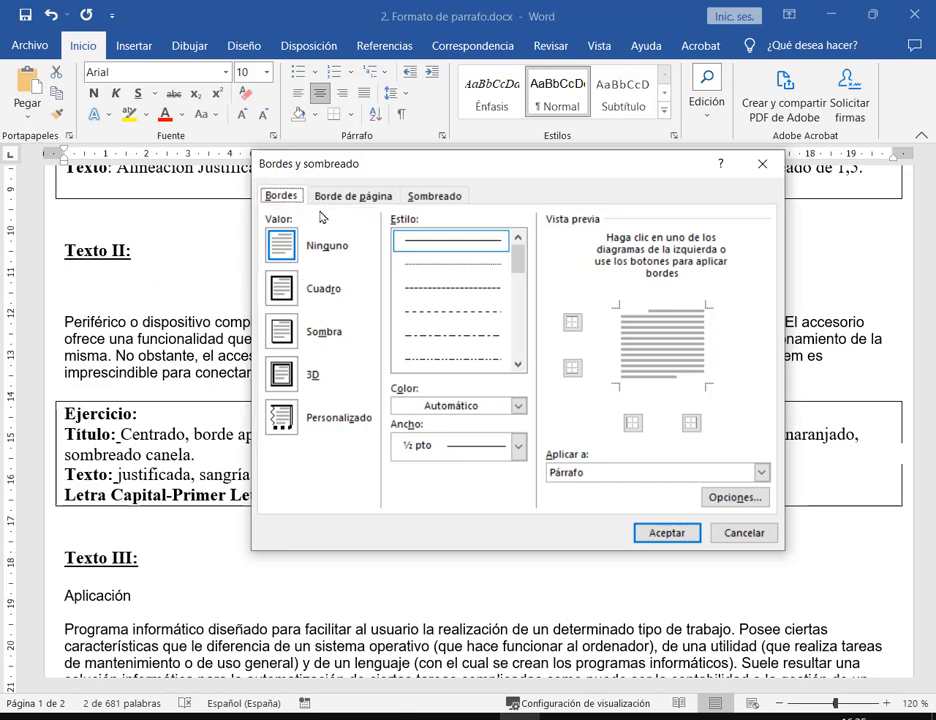
Step: Point out the Cuadro, Sombra and 3D border presets under Valor
drag(260, 268, 355, 391)
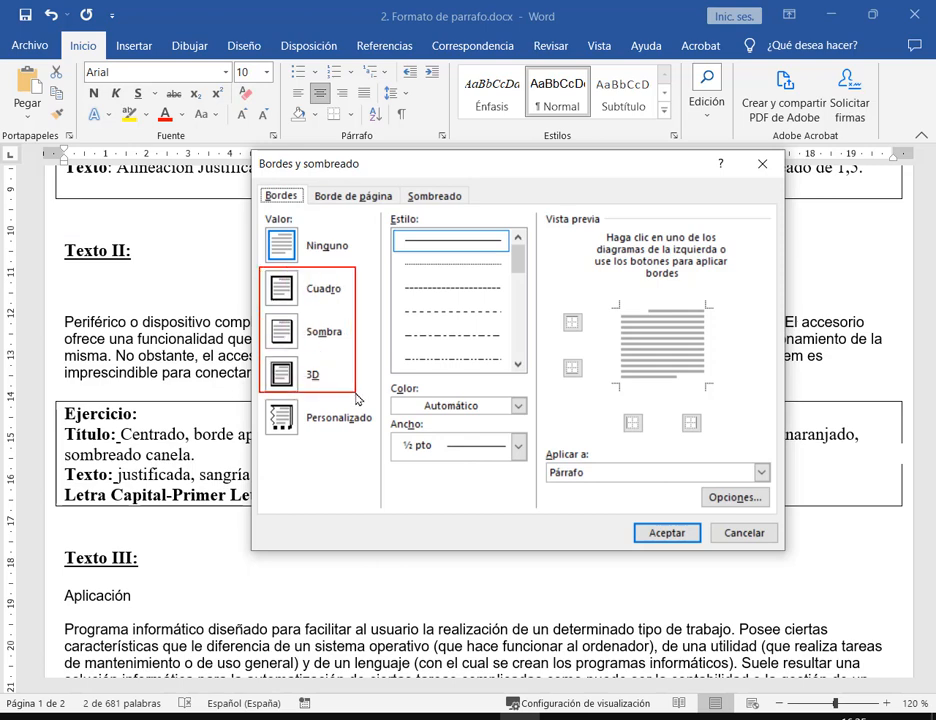
mouse_move(225, 274)
mouse_down()
mouse_move(265, 292)
mouse_move(268, 329)
mouse_up()
drag(240, 371, 257, 378)
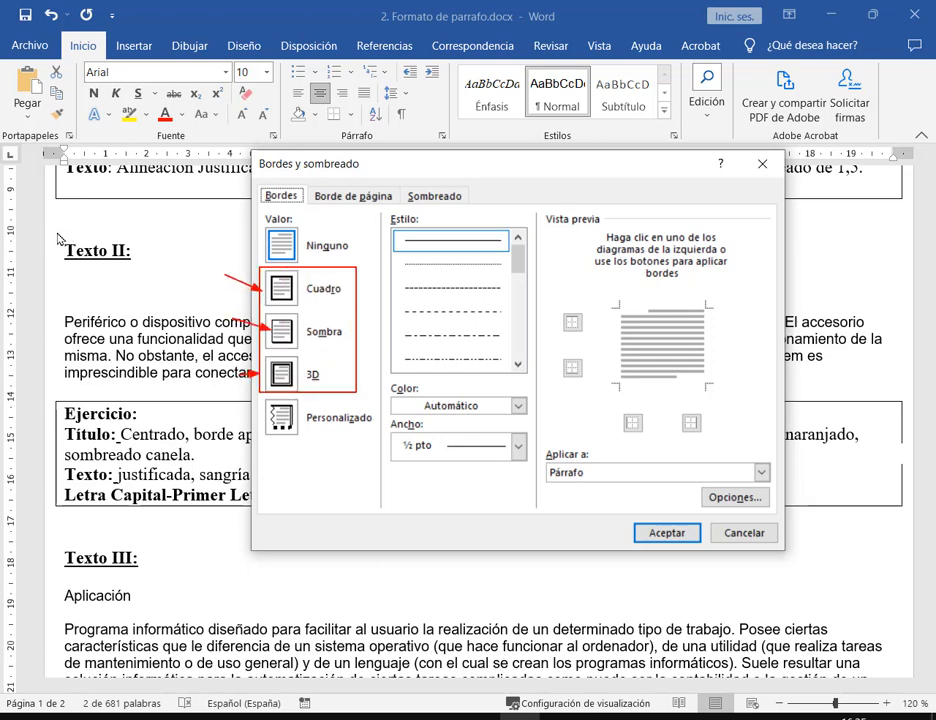
Step: Mark the Texto II heading and contrast the Cuadro, Sombra and 3D presets with Personalizado, clearing the marks
drag(58, 238, 140, 267)
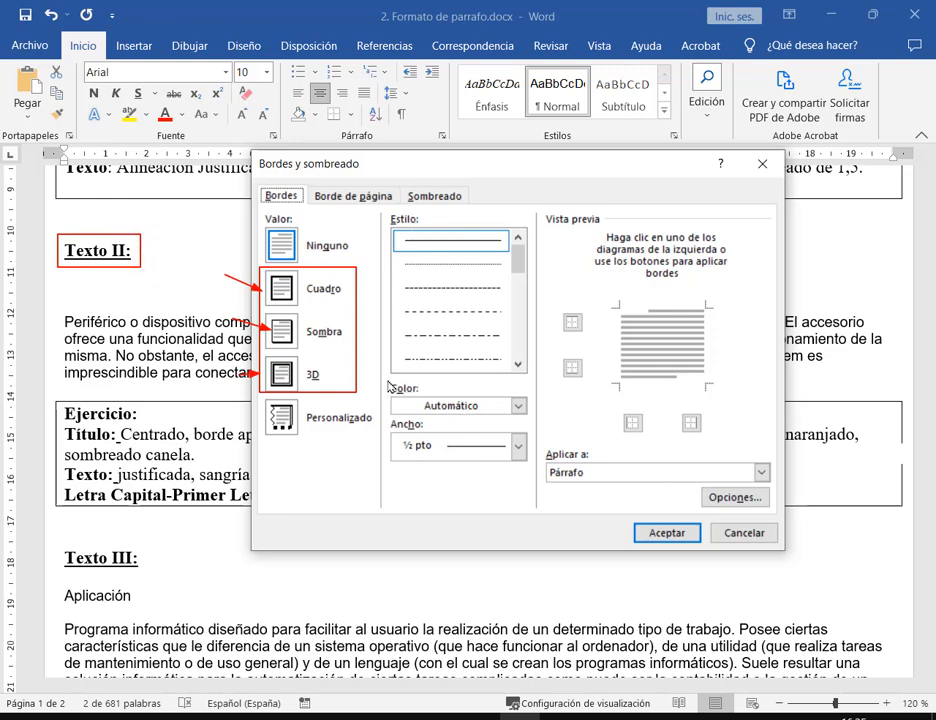
mouse_move(388, 380)
mouse_down()
mouse_move(421, 396)
mouse_move(428, 432)
mouse_up()
key(ctrl+z)
key(ctrl+z)
key(ctrl+z)
key(ctrl+z)
key(ctrl+z)
key(ctrl+z)
key(ctrl+z)
drag(262, 263, 361, 389)
drag(324, 487, 324, 433)
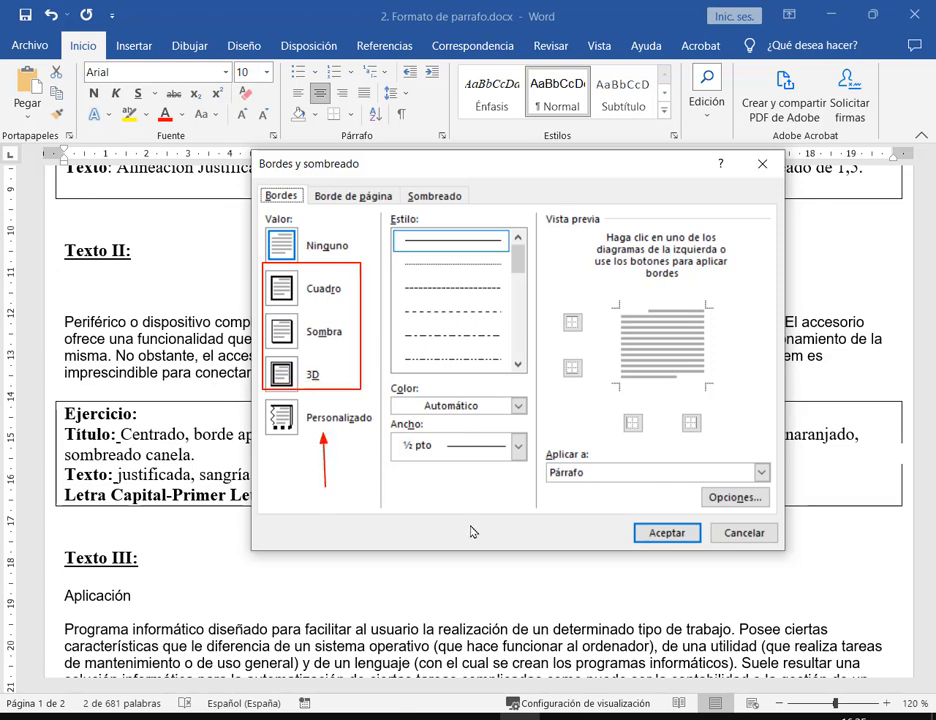
key(Escape)
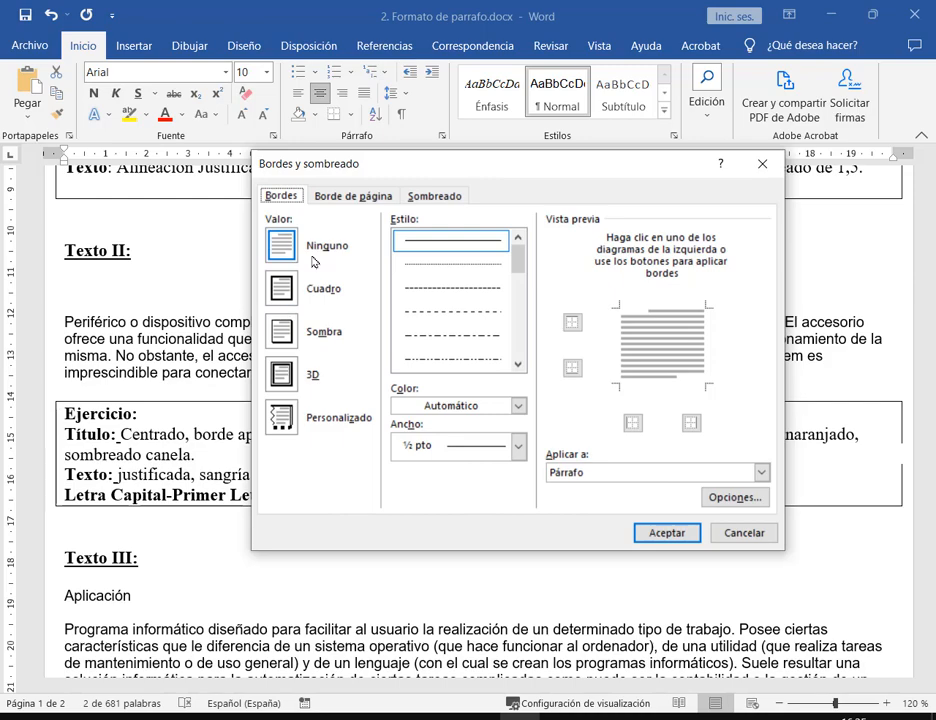
Step: Choose the Cuadro border preset with the 3 pto thick-and-thin line style in green
click(284, 289)
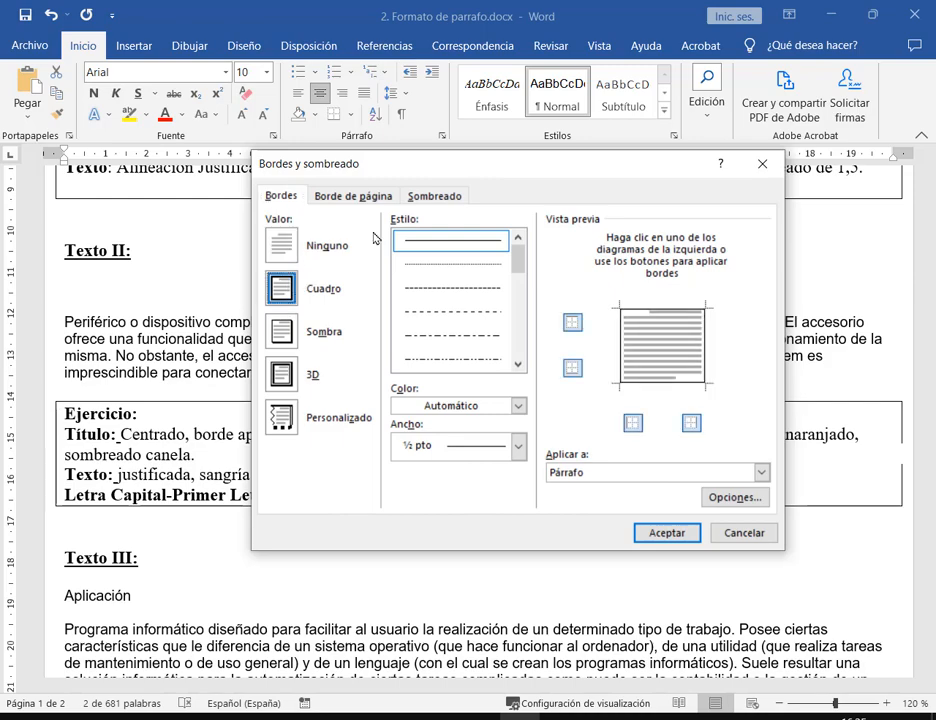
mouse_move(468, 172)
mouse_down()
mouse_move(485, 232)
mouse_move(457, 184)
mouse_up()
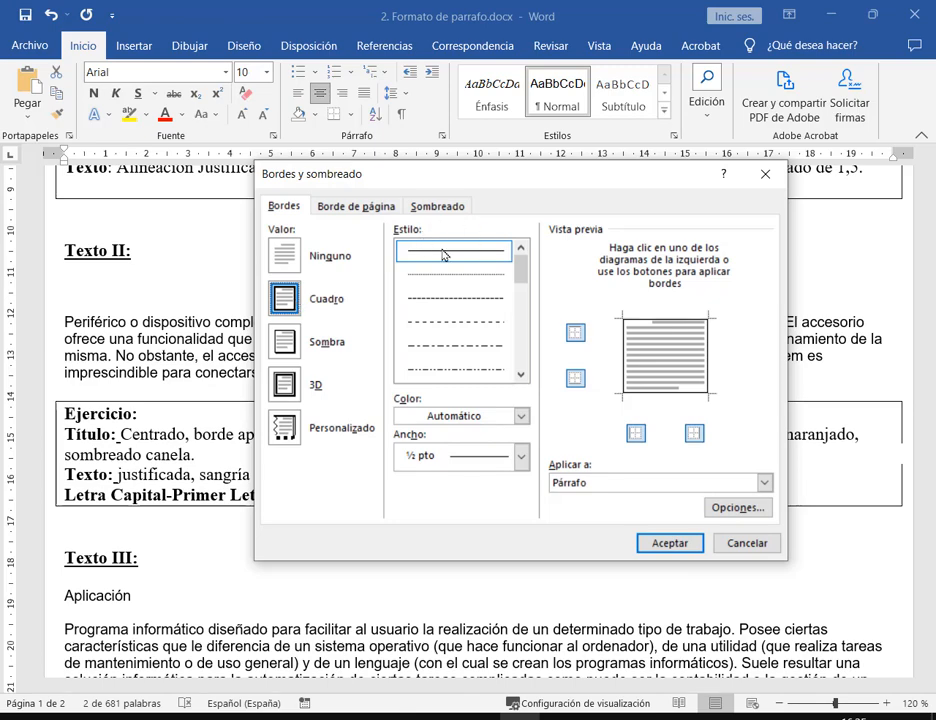
scroll(483, 307, down, 2)
scroll(485, 280, down, 2)
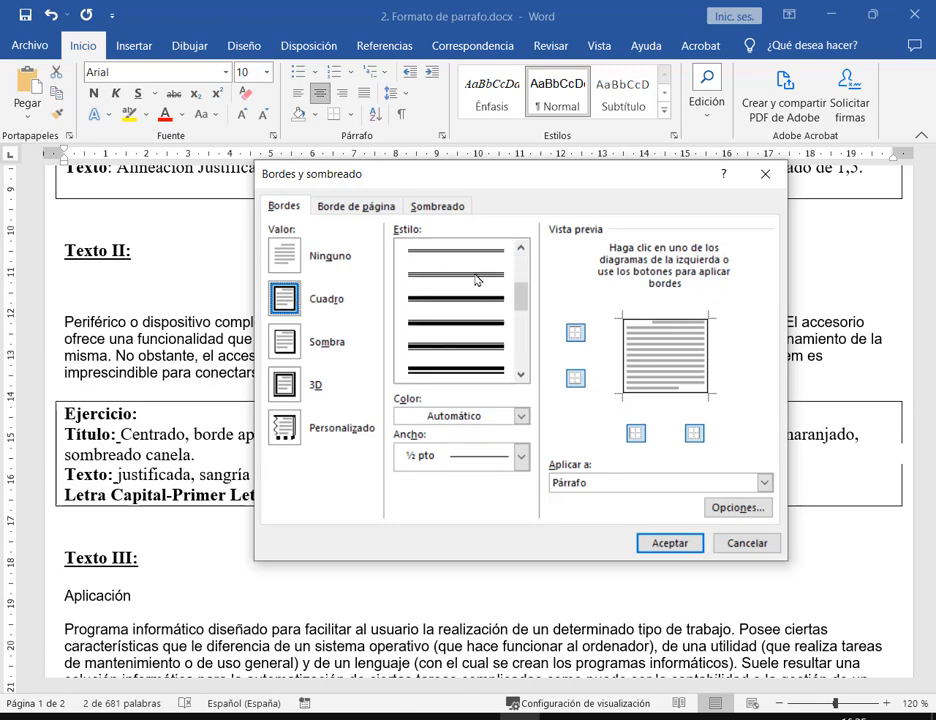
click(470, 299)
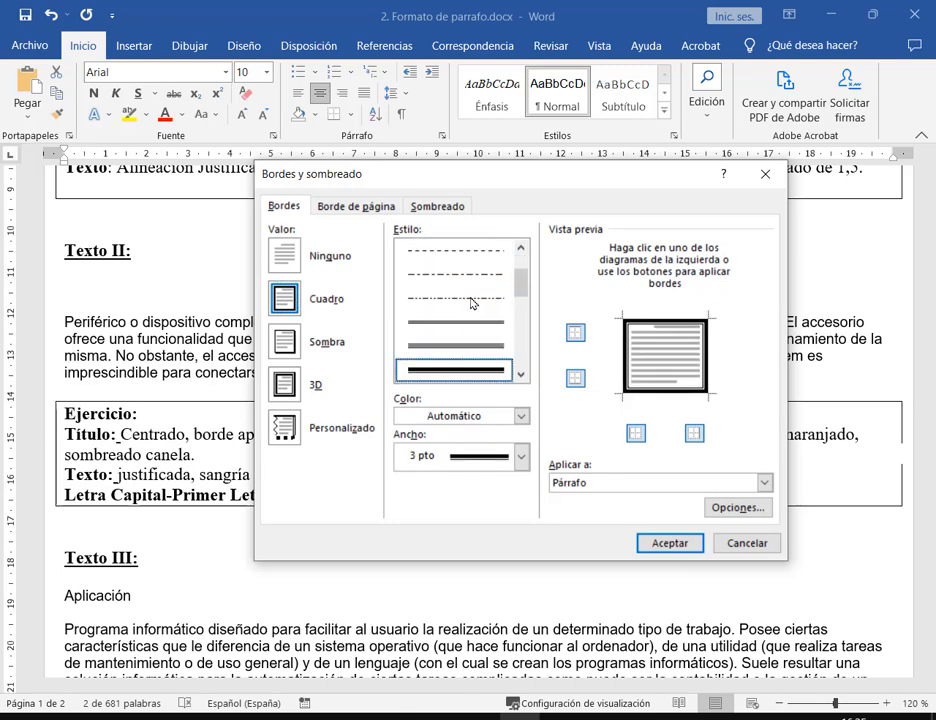
click(521, 416)
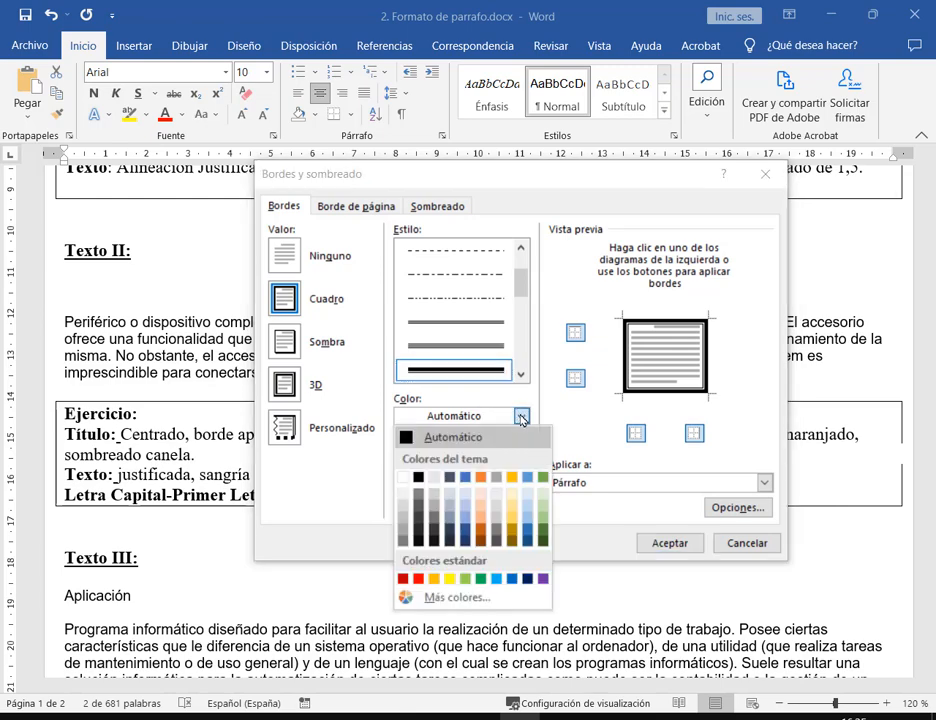
click(543, 477)
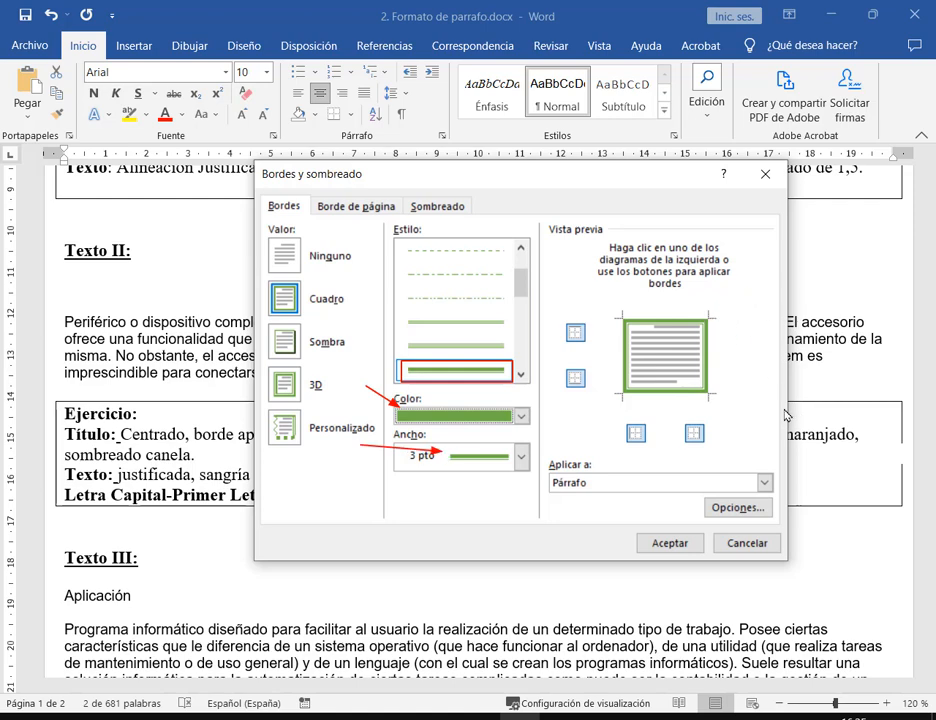
Step: Try dark red on the Cuadro border with the dashed and 3 pto diagonal-striped line styles
click(521, 417)
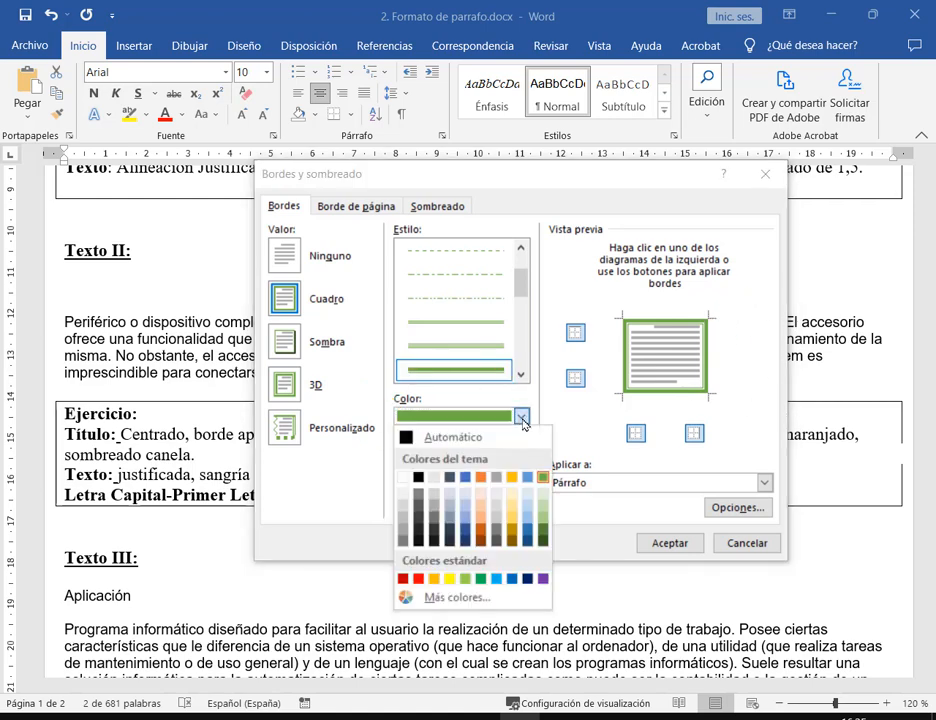
click(403, 578)
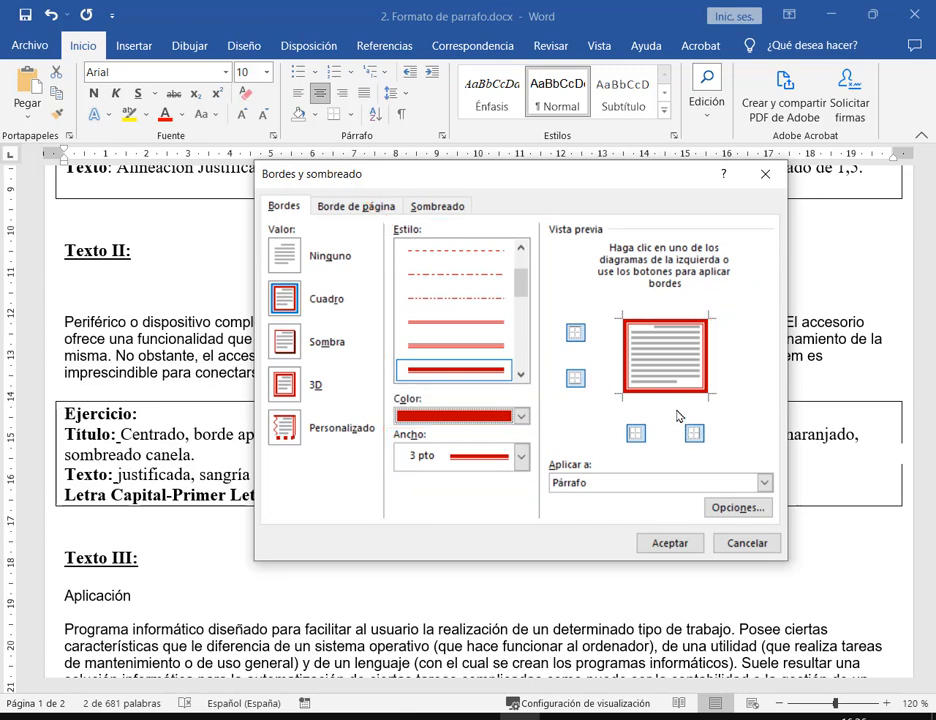
click(477, 253)
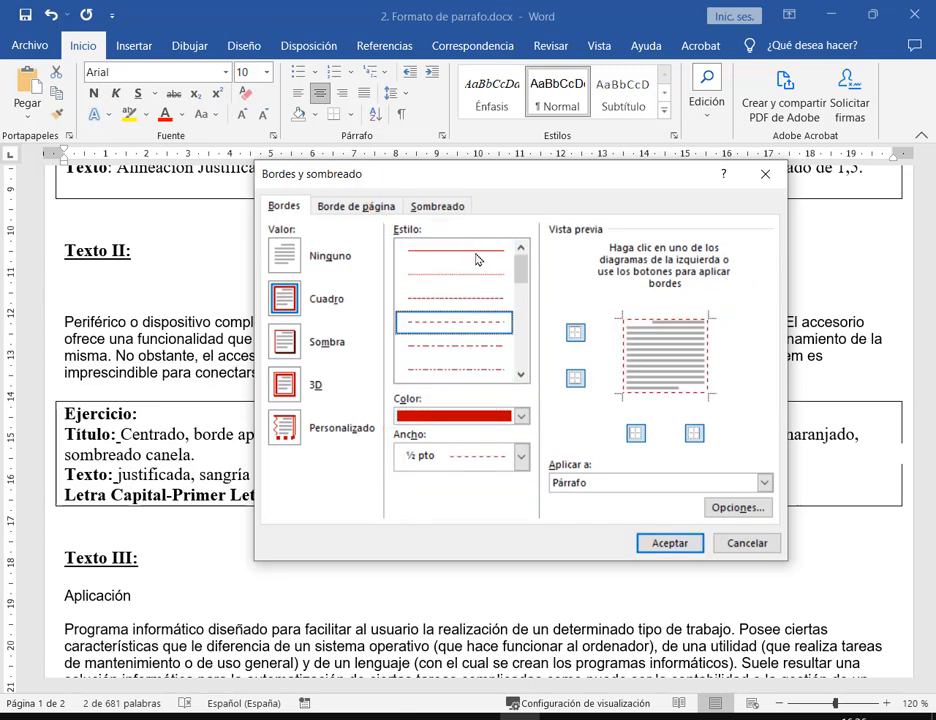
scroll(457, 351, down, 3)
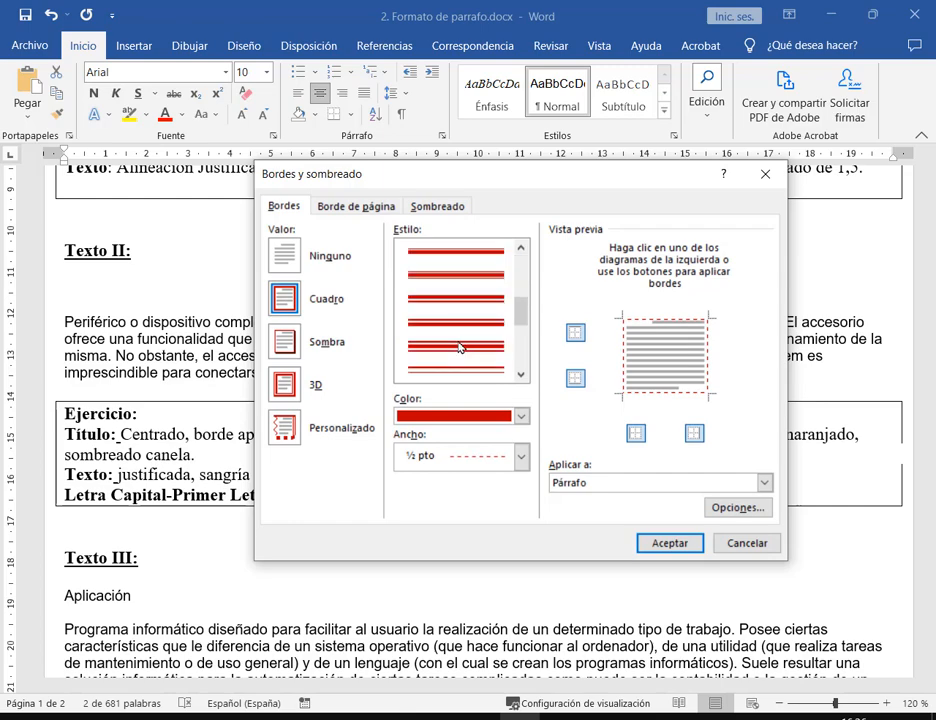
scroll(474, 378, down, 3)
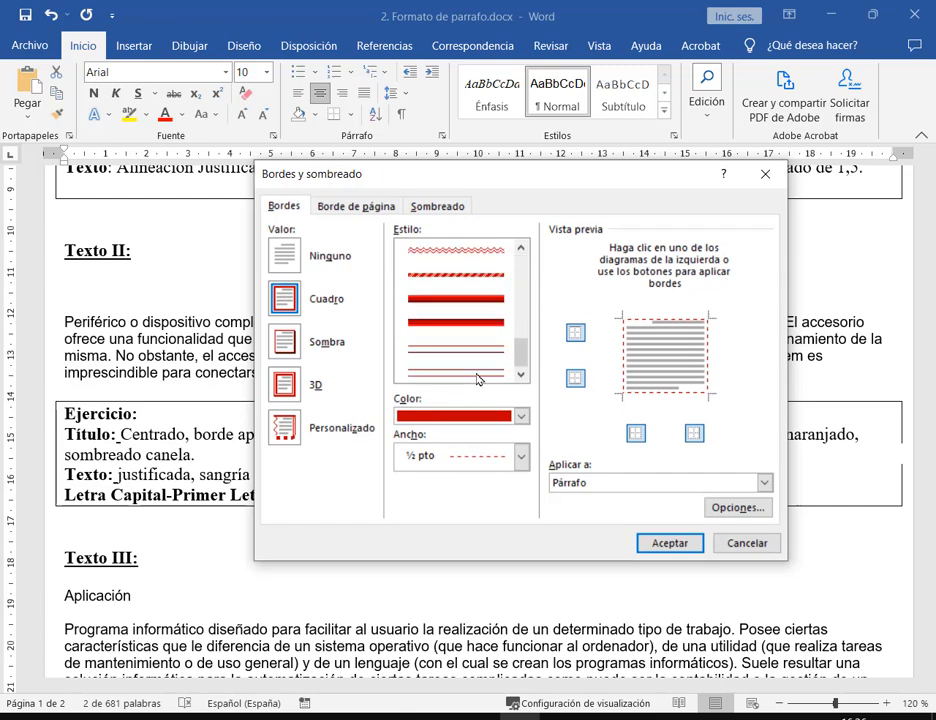
click(485, 276)
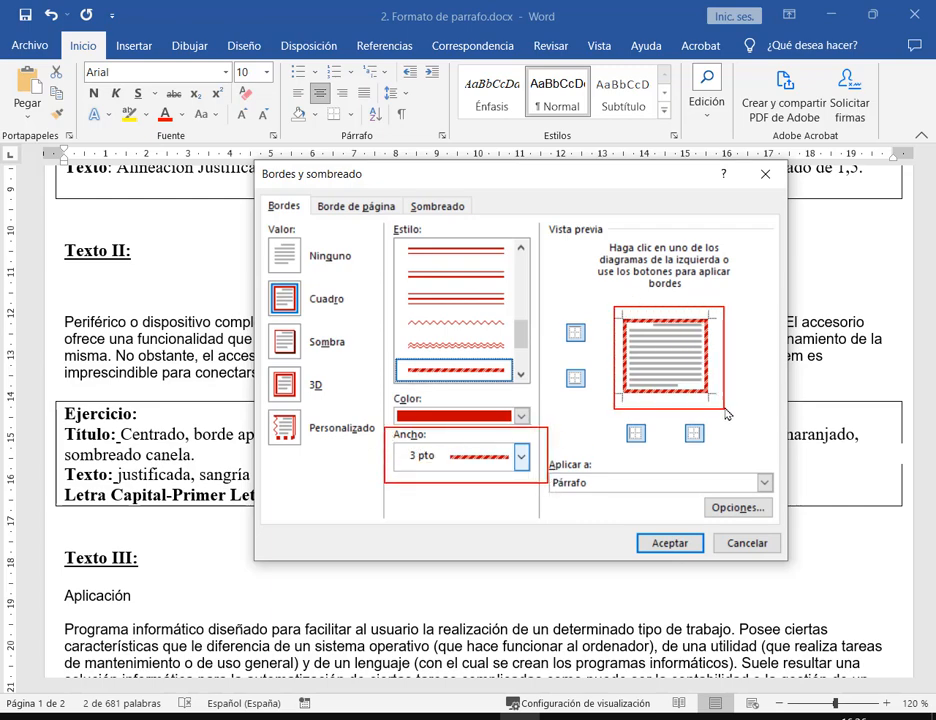
Step: Reset the Cuadro border to the Automático colour and the solid ½ pto line style
scroll(450, 305, up, 5)
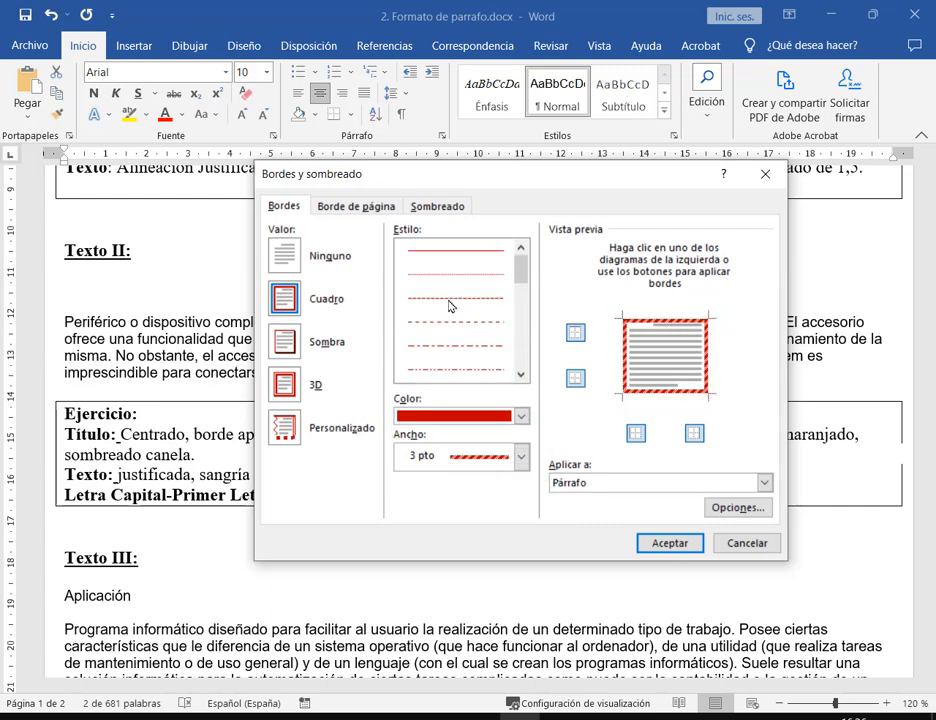
click(469, 420)
click(543, 478)
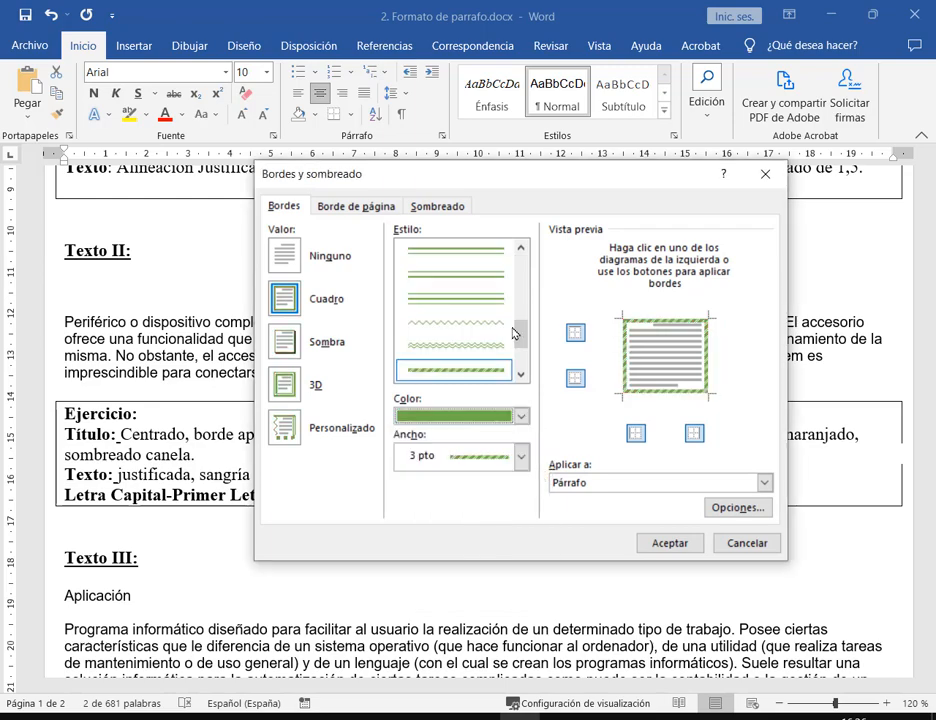
click(522, 417)
click(443, 436)
scroll(470, 320, down, 3)
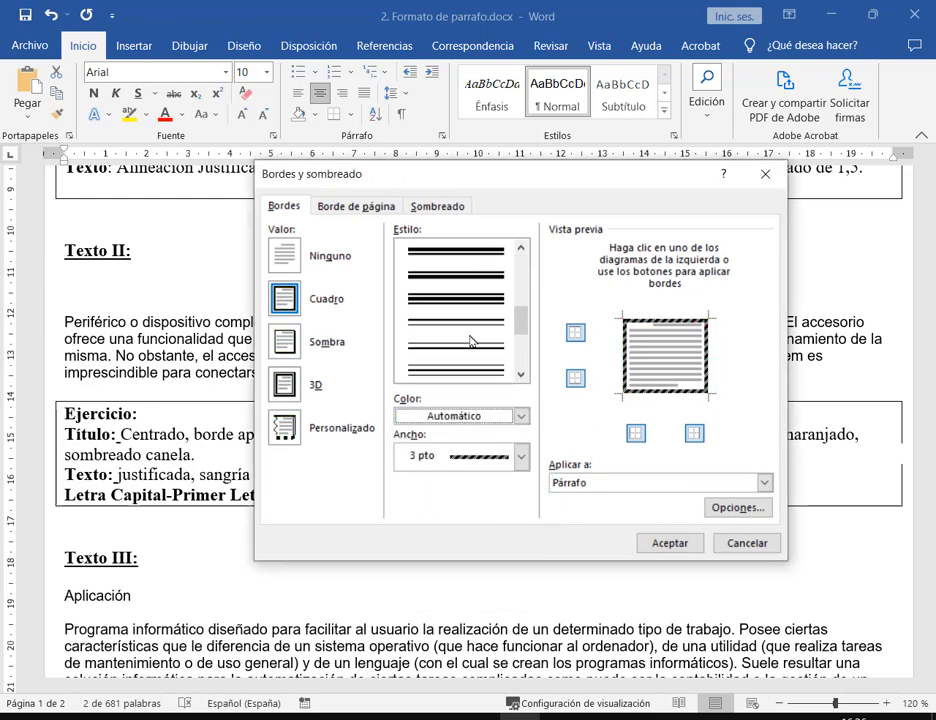
scroll(472, 258, up, 3)
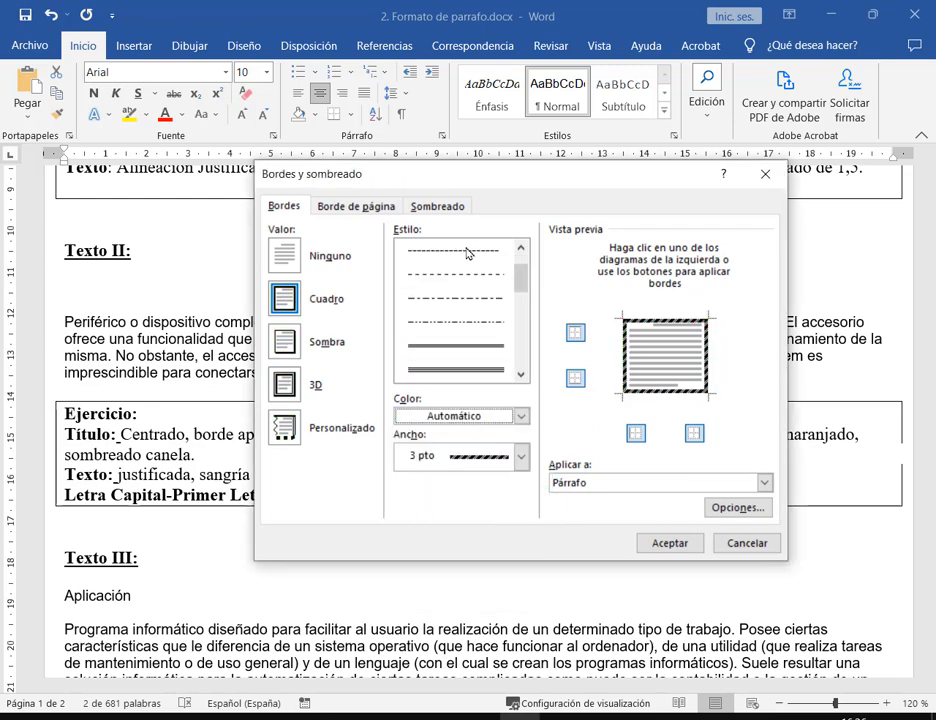
click(466, 252)
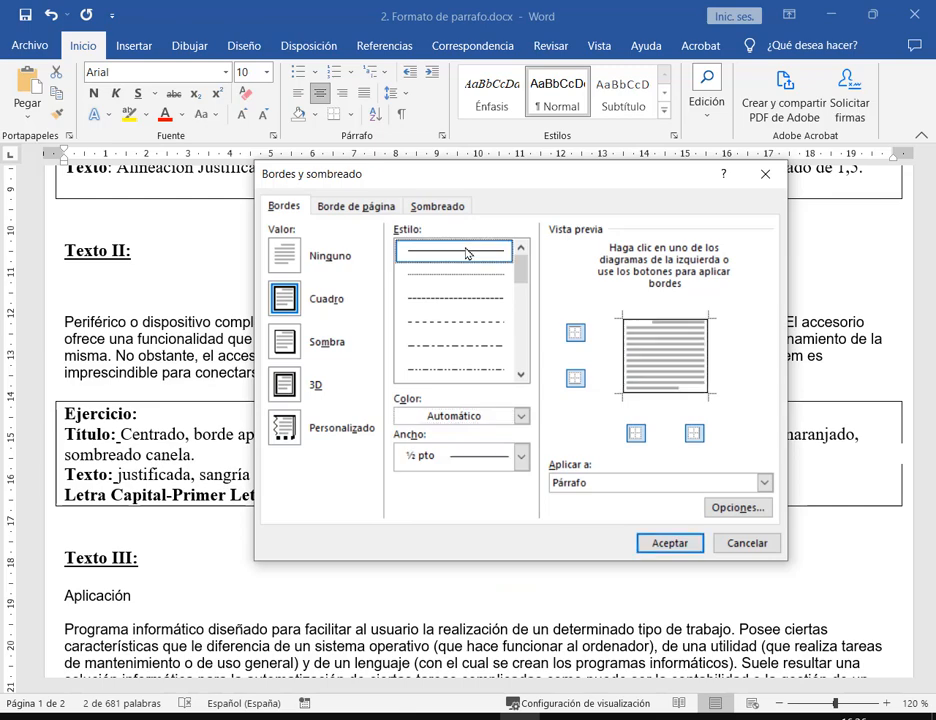
Step: Try the Sombra border preset with a dashed ½ pto line in blue
click(286, 432)
click(284, 341)
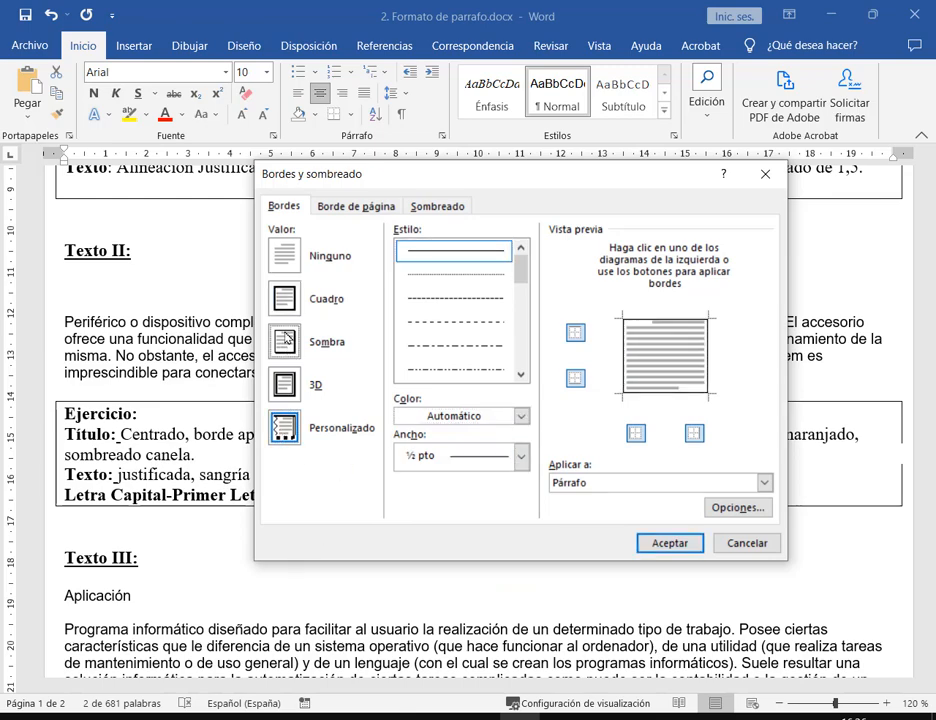
click(455, 298)
click(487, 418)
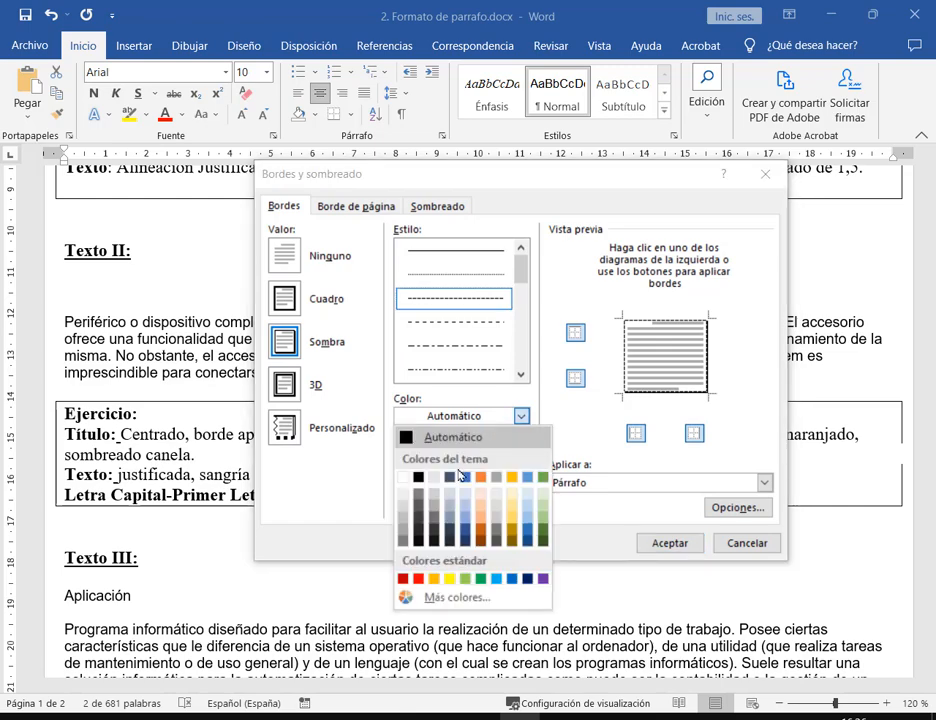
click(472, 477)
scroll(485, 325, down, 2)
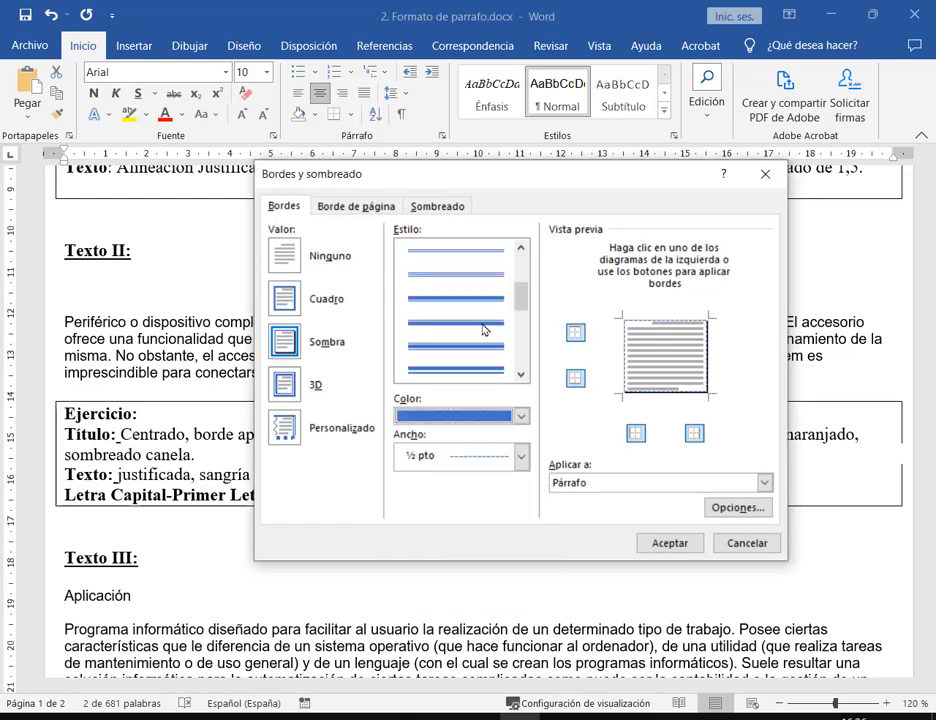
Step: Return the Sombra border to the solid ½ pto line style and the Automático colour
click(485, 323)
scroll(486, 300, up, 1)
click(486, 283)
scroll(487, 270, up, 2)
click(487, 254)
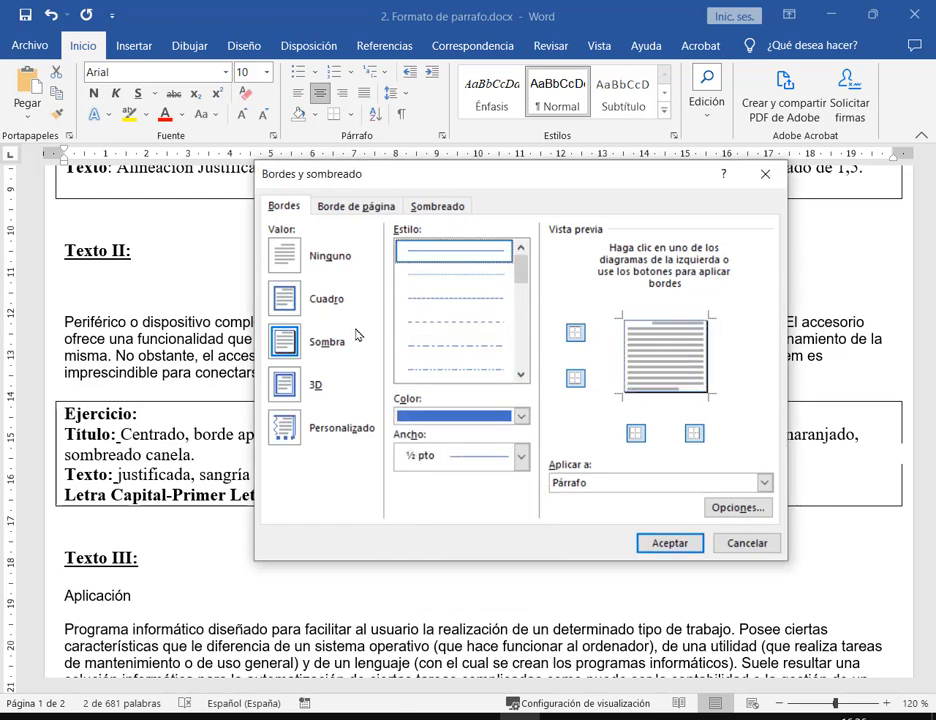
click(455, 417)
click(440, 437)
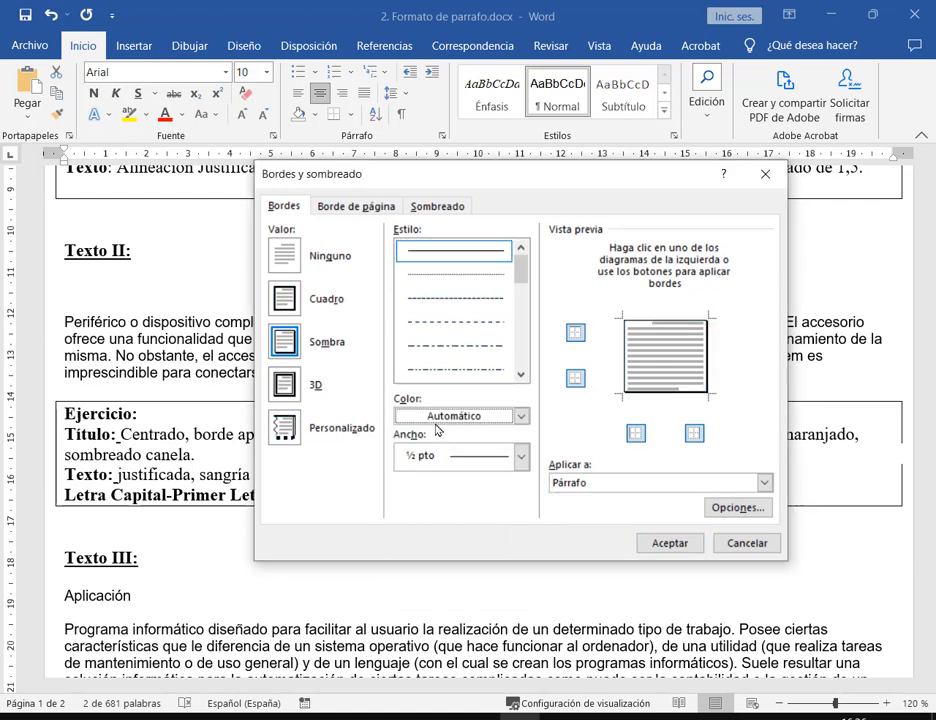
Step: Choose the Personalizado border type with the 3 pto thick-and-thin line style in green
click(285, 429)
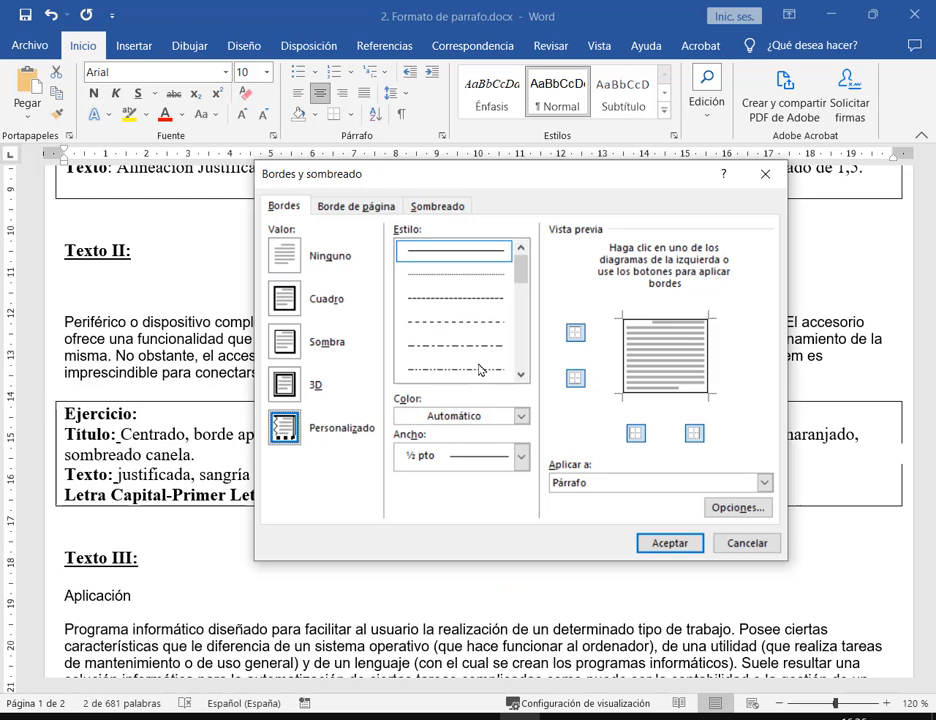
scroll(466, 286, down, 4)
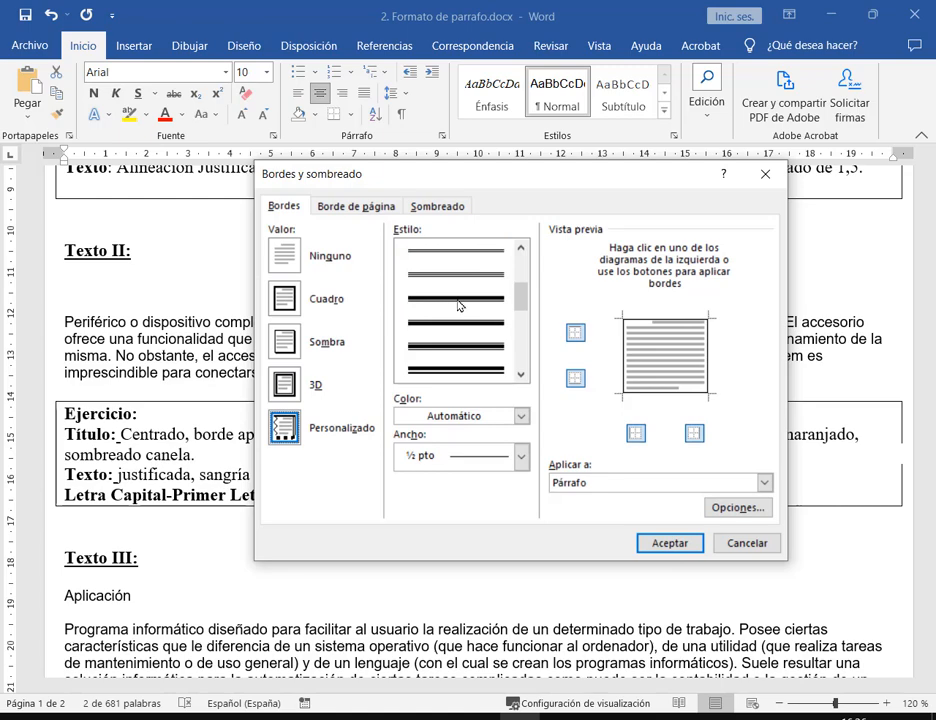
click(458, 306)
scroll(458, 306, up, 1)
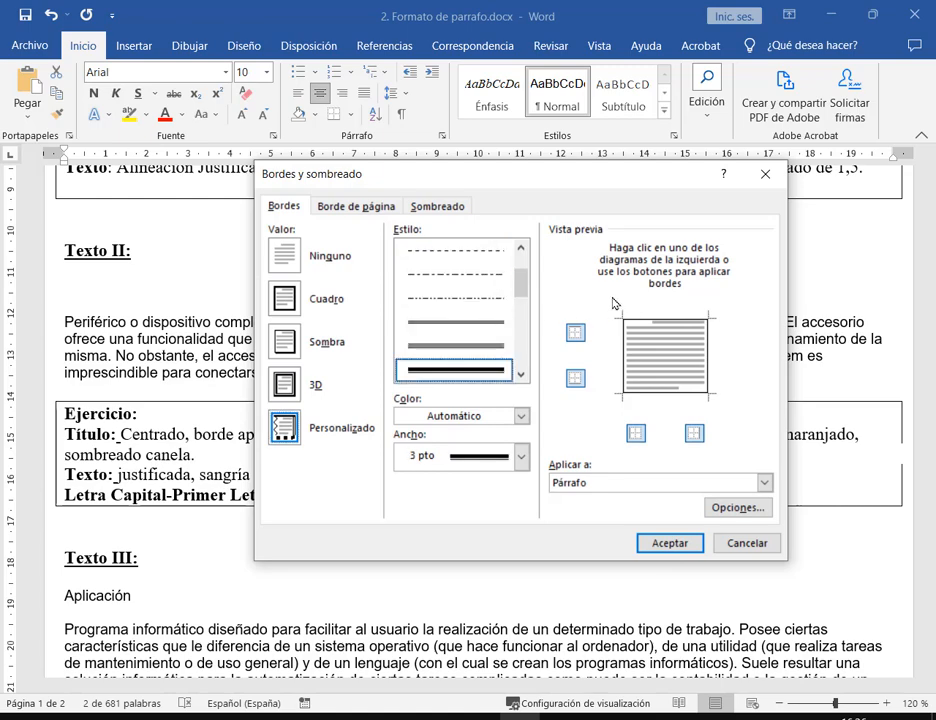
drag(560, 300, 743, 452)
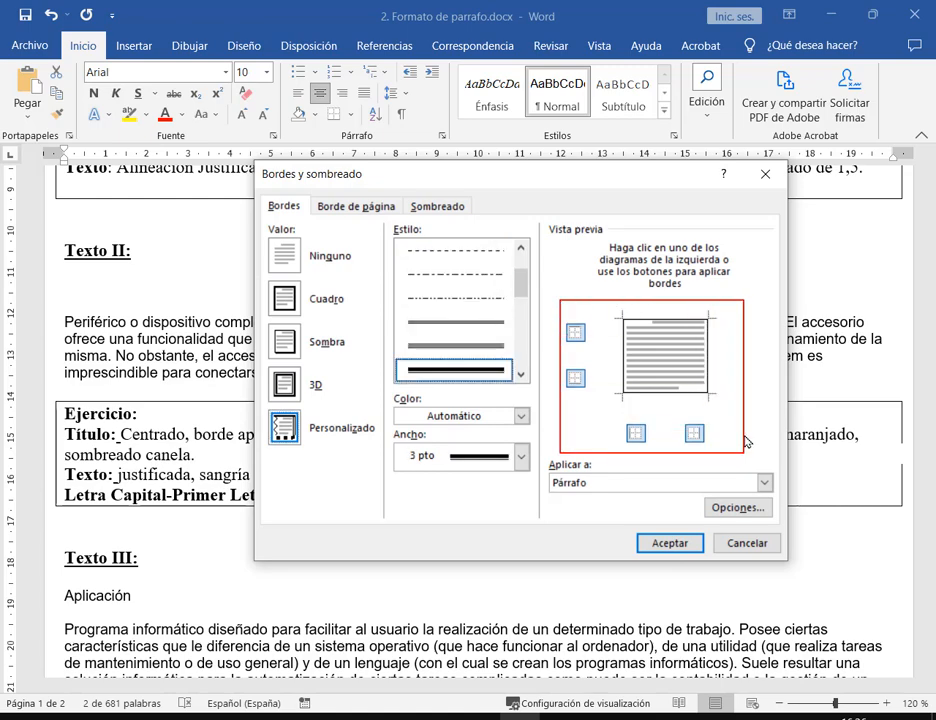
click(521, 416)
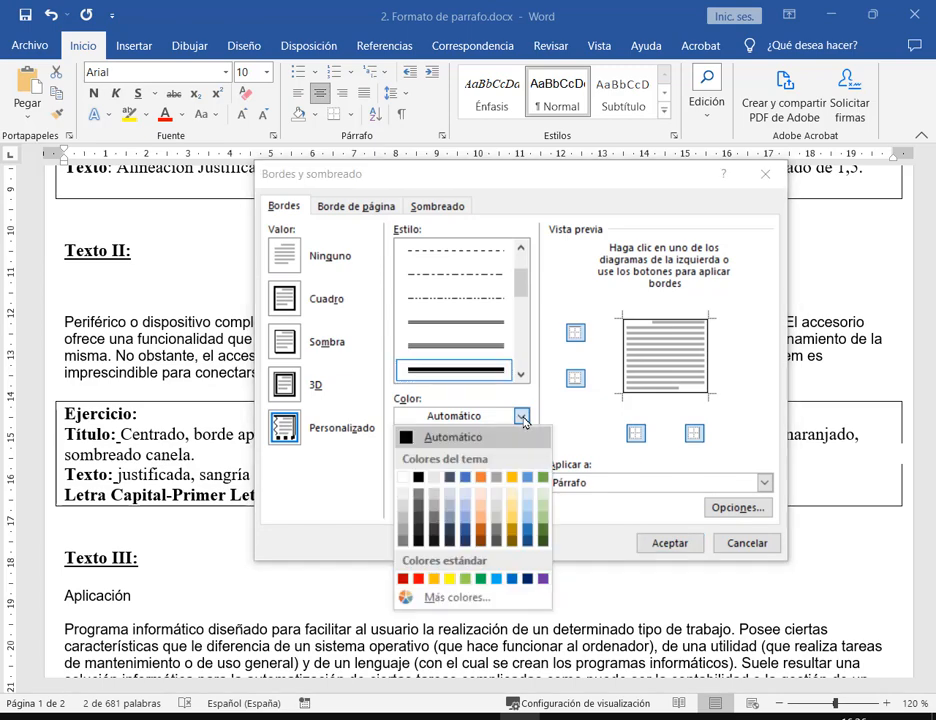
click(543, 477)
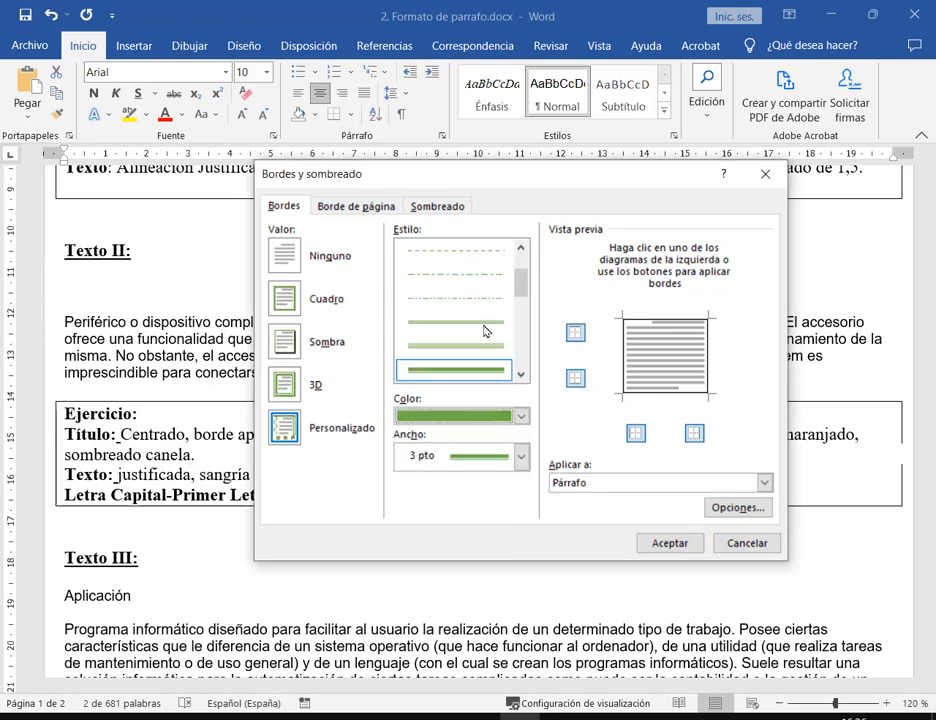
Step: Point out the Valor and Estilo settings and apply the green 3 pto line to the paragraph's top edge in Vista previa
mouse_move(262, 275)
mouse_down()
mouse_move(323, 398)
mouse_move(378, 468)
mouse_up()
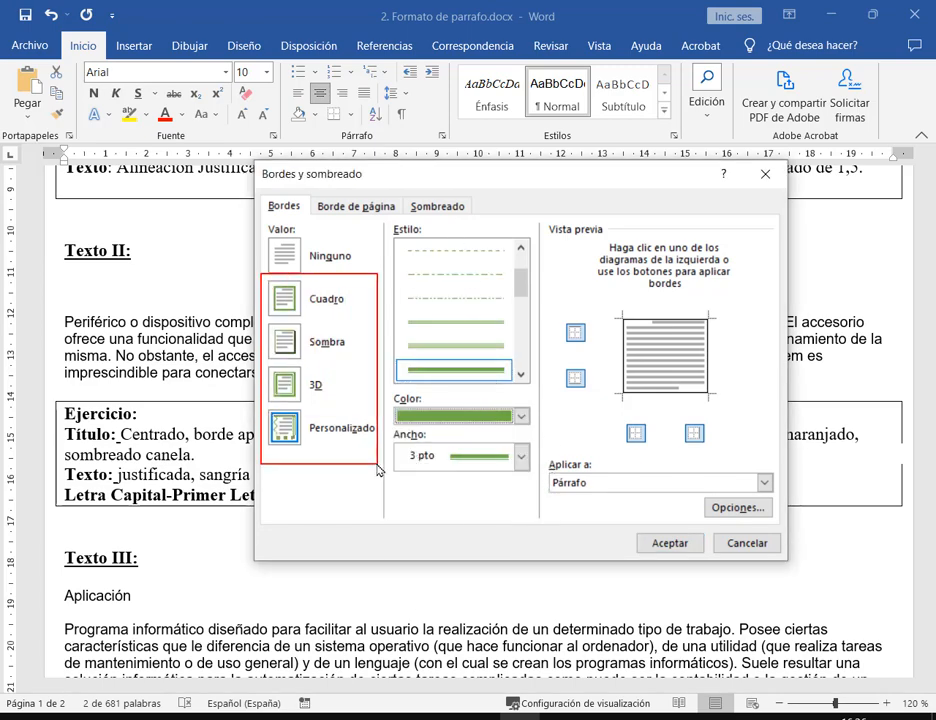
mouse_move(389, 222)
mouse_down()
mouse_move(531, 392)
mouse_move(540, 485)
mouse_up()
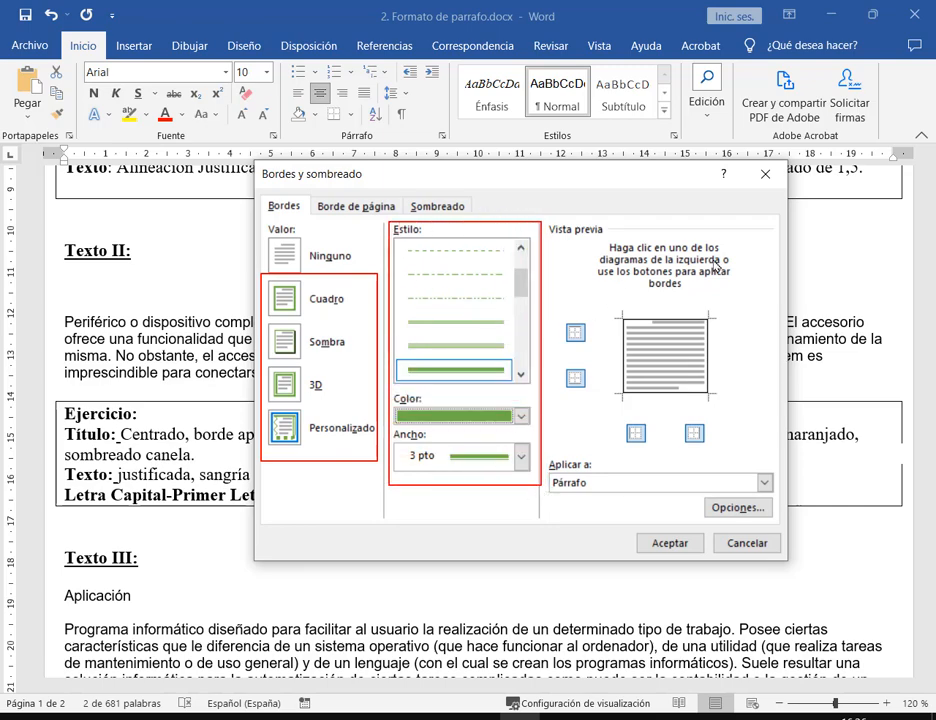
drag(752, 257, 710, 310)
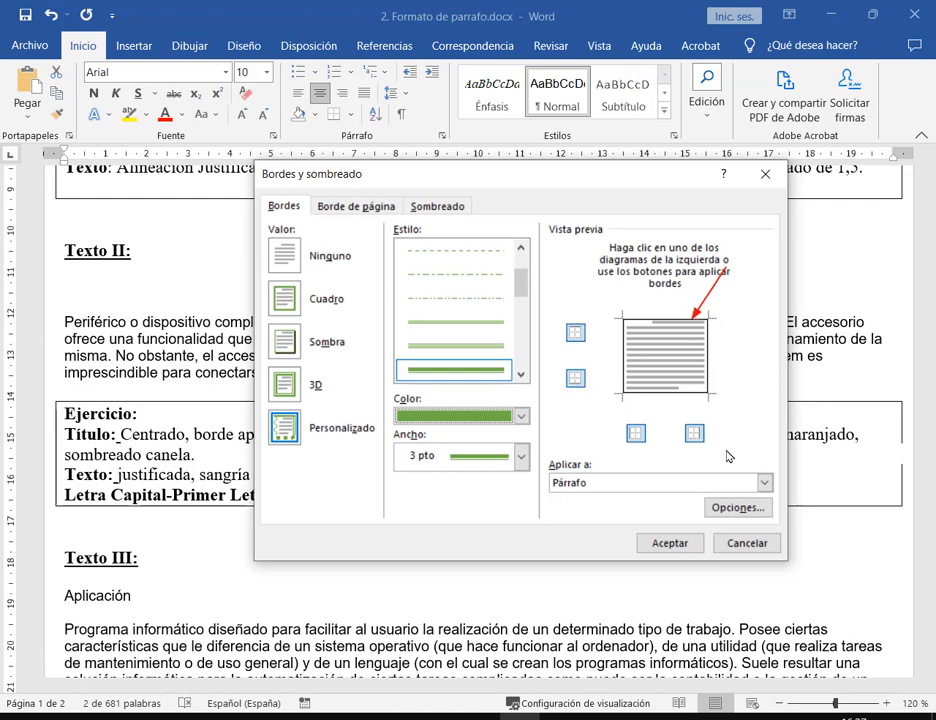
click(695, 325)
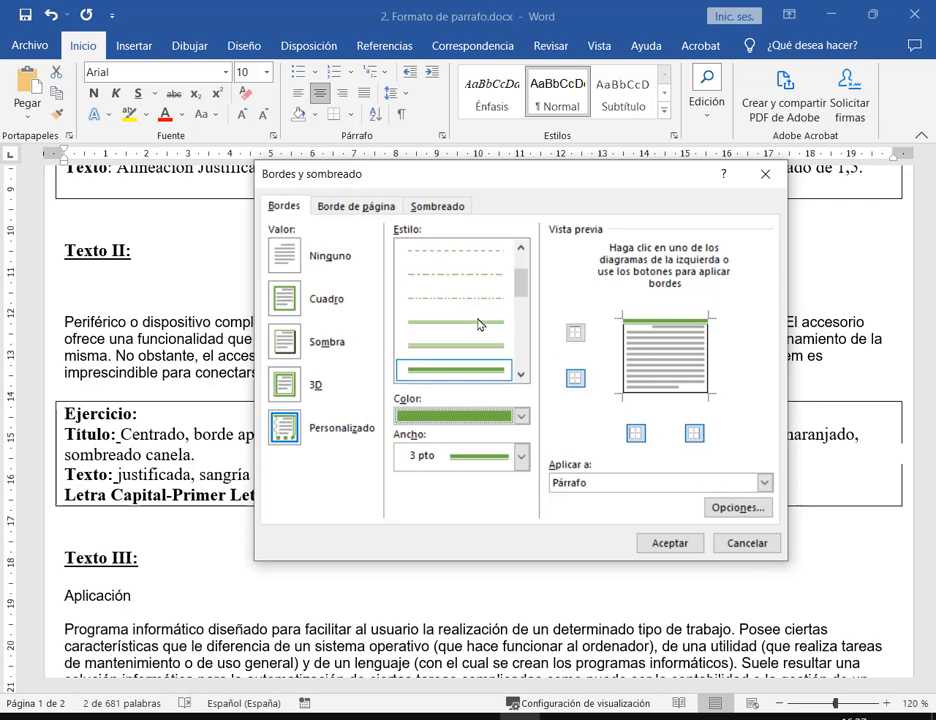
Step: Apply a red ½ pto double line to the title paragraph's bottom edge in Vista previa
scroll(485, 328, up, 3)
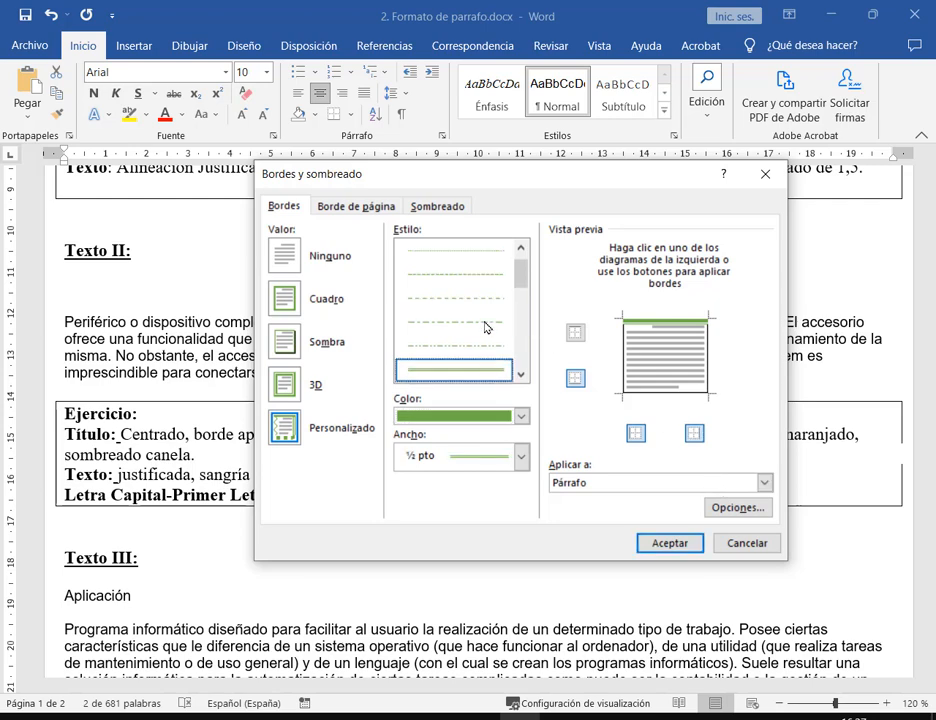
click(520, 416)
click(403, 578)
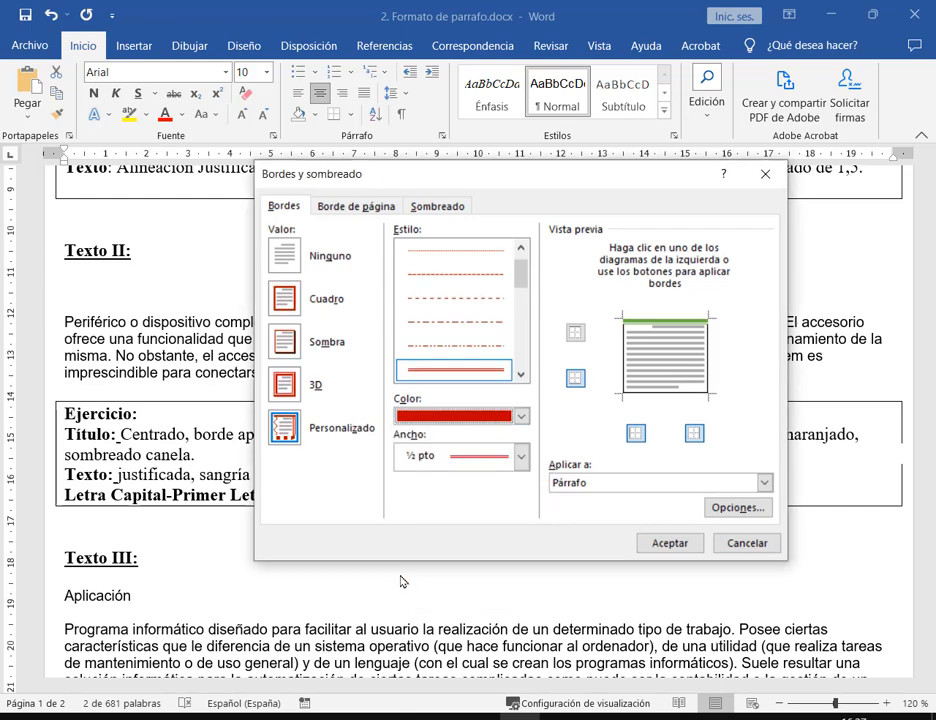
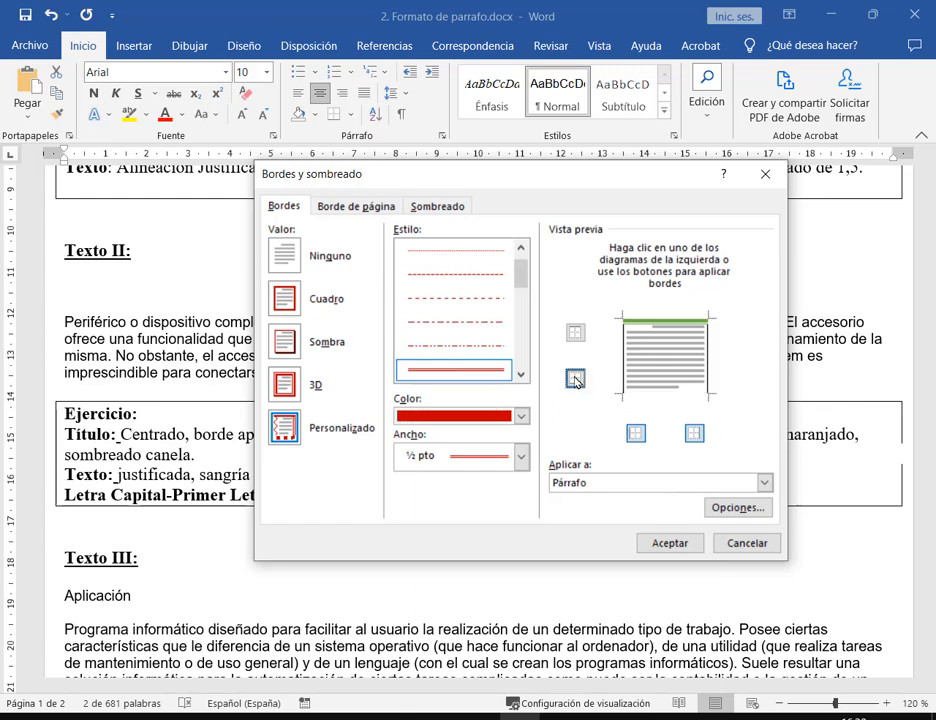
click(575, 379)
Step: Apply the red ¾ pto double wavy line style to the title paragraph's left edge in Vista previa
scroll(487, 340, down, 5)
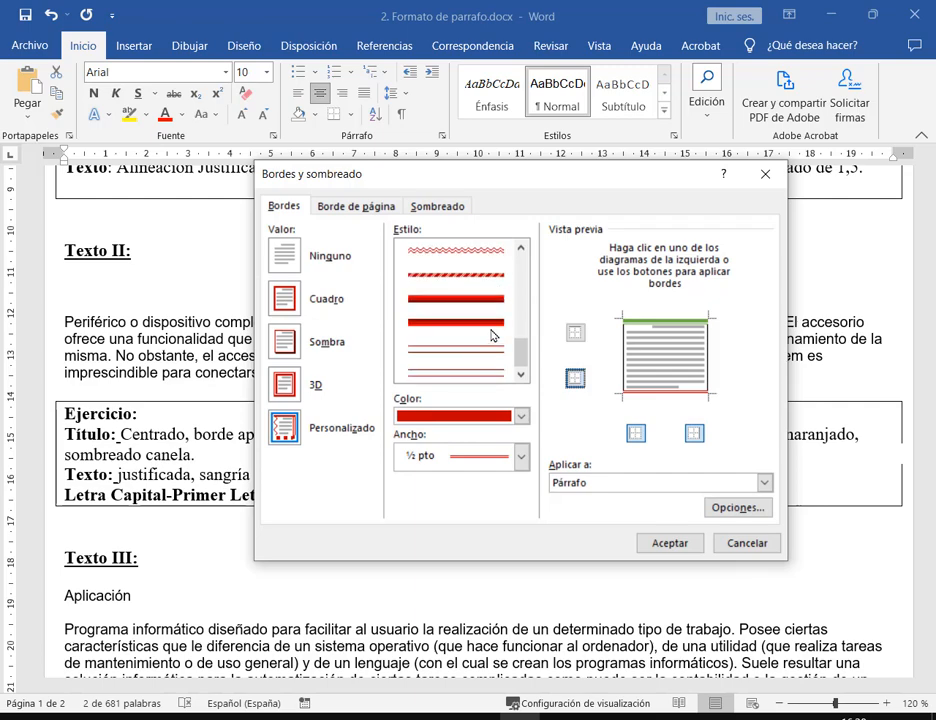
click(477, 252)
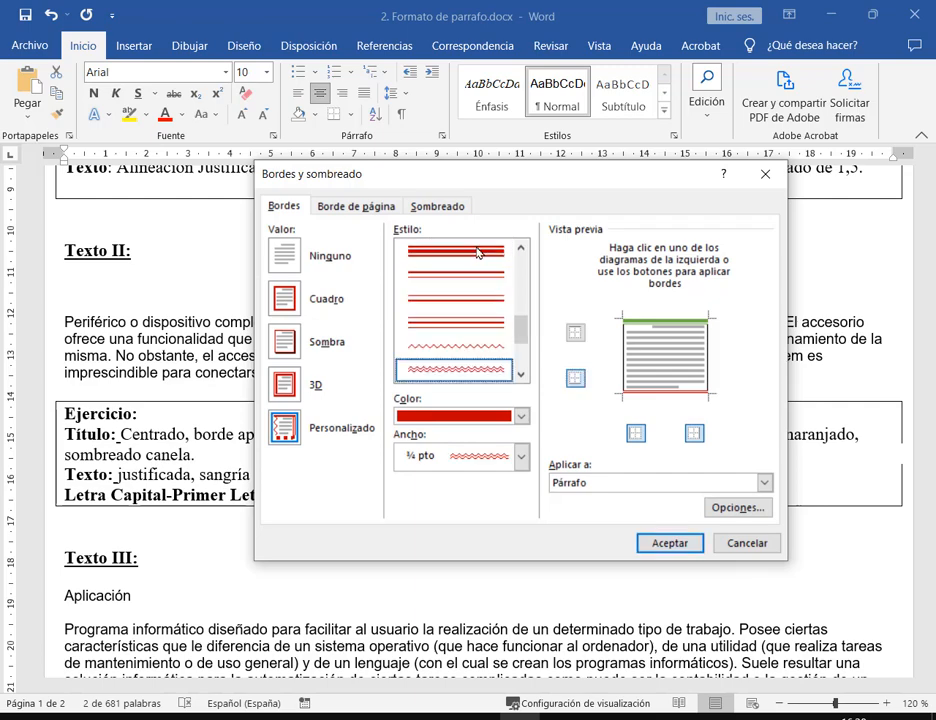
click(522, 416)
click(522, 416)
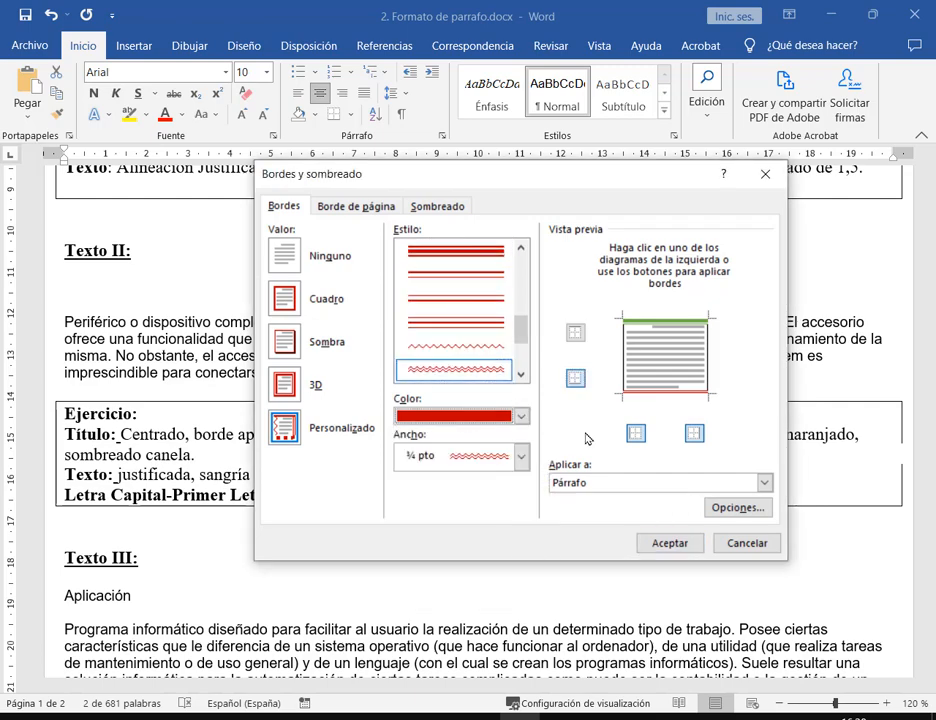
click(618, 335)
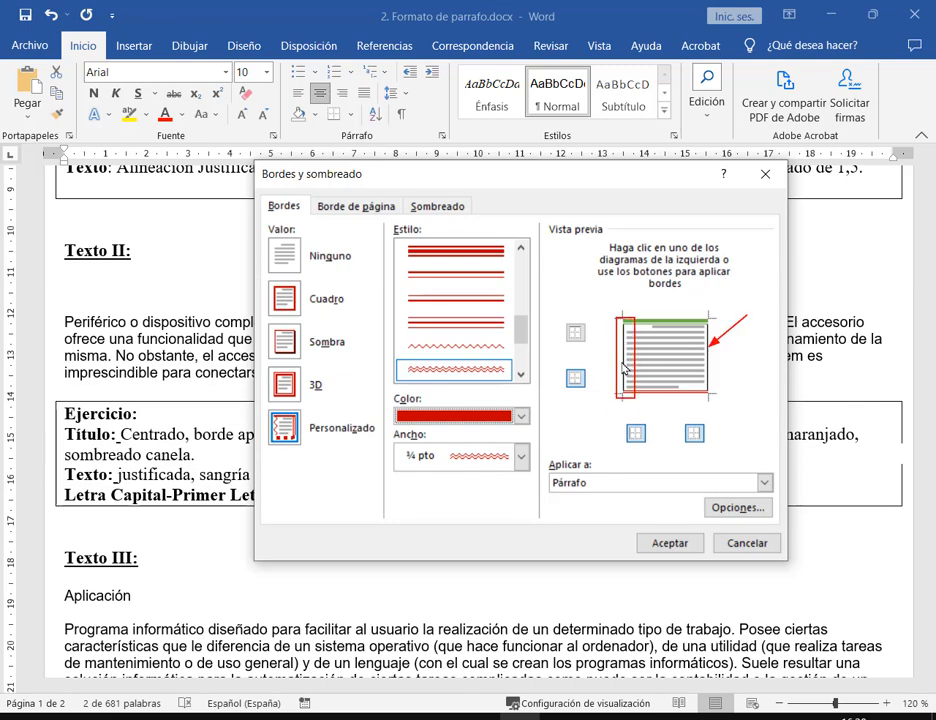
click(622, 366)
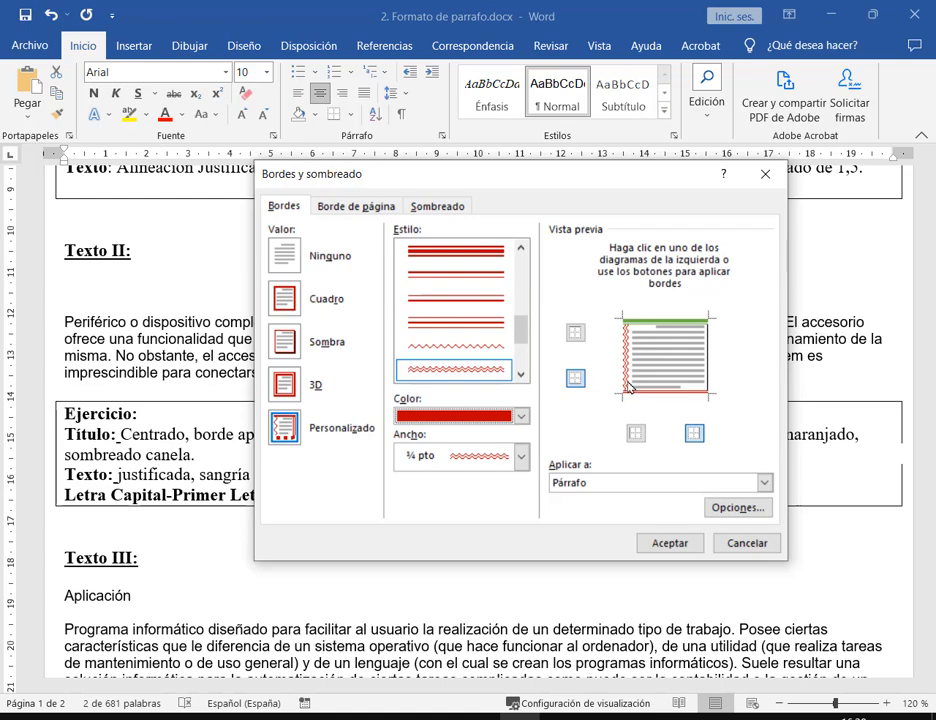
click(701, 327)
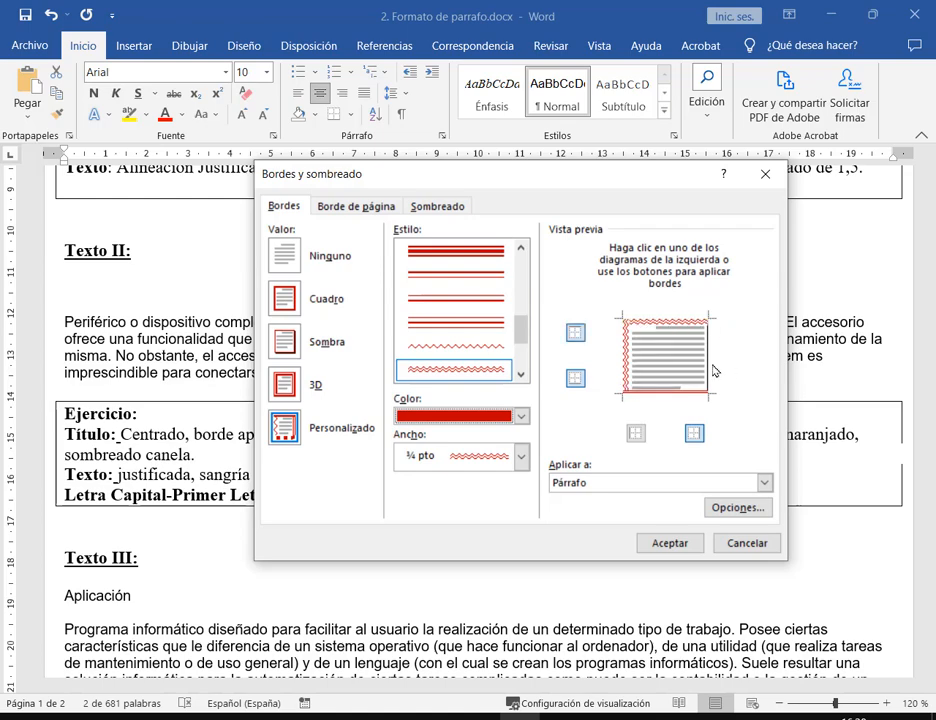
Step: Restore the paragraph's top edge to the 3 pto thick-and-thin line style in green
click(516, 415)
click(541, 476)
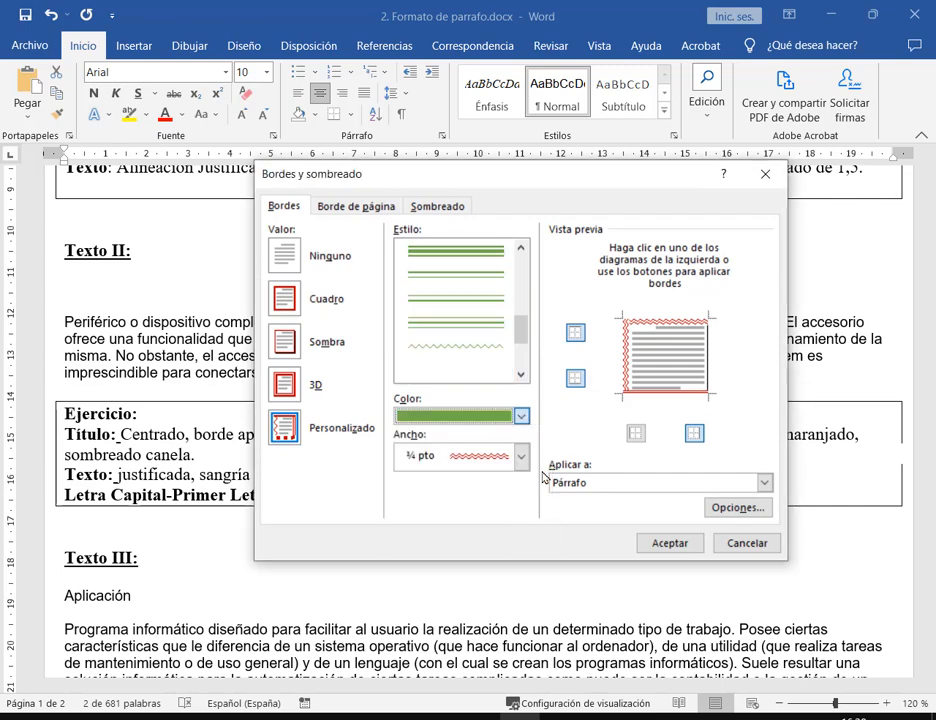
scroll(486, 330, up, 2)
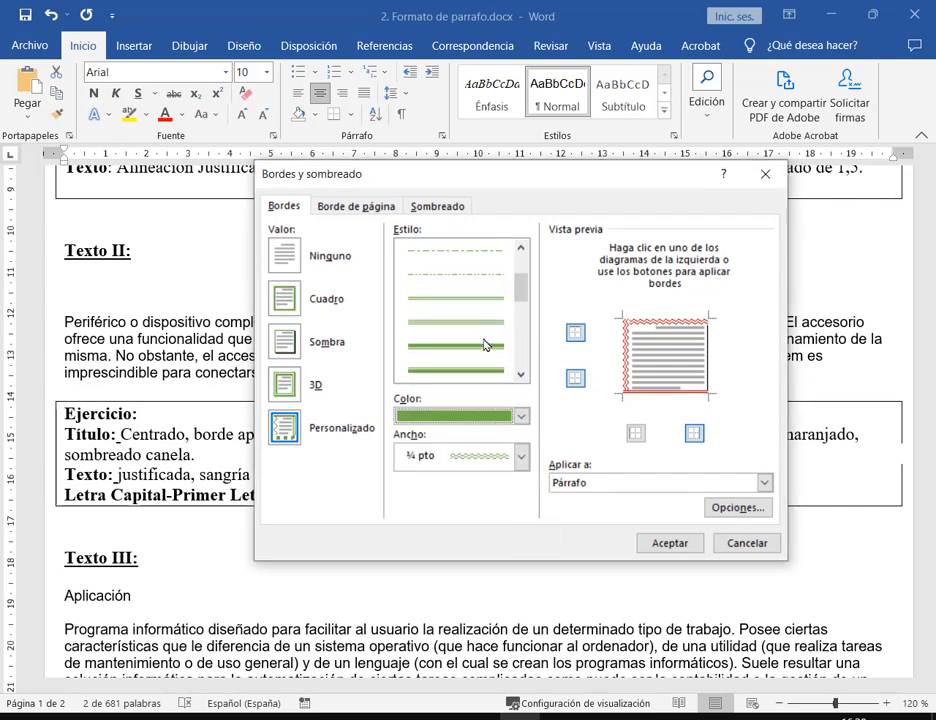
click(485, 345)
click(575, 333)
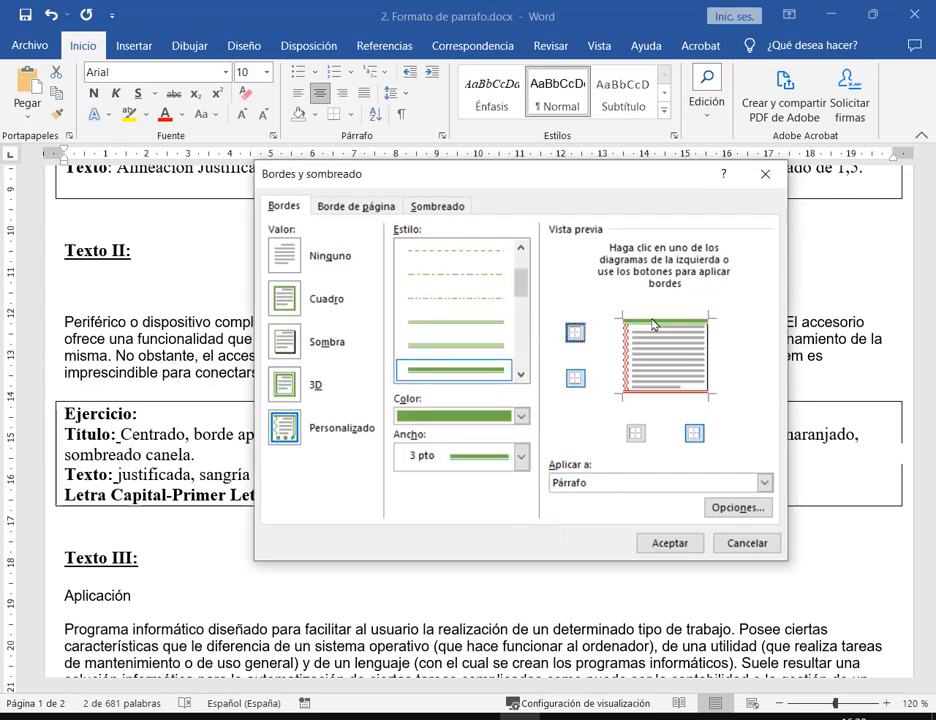
Step: Apply the gold 3 pto striped line style to the paragraph's right edge and accept the custom borders
click(520, 415)
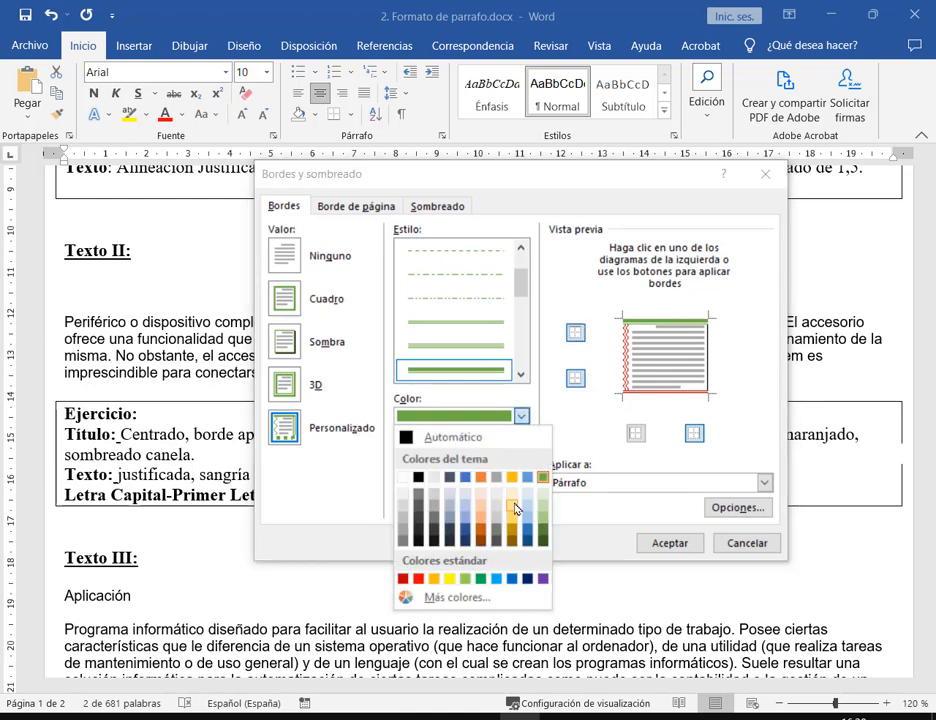
click(512, 477)
scroll(500, 320, up, 3)
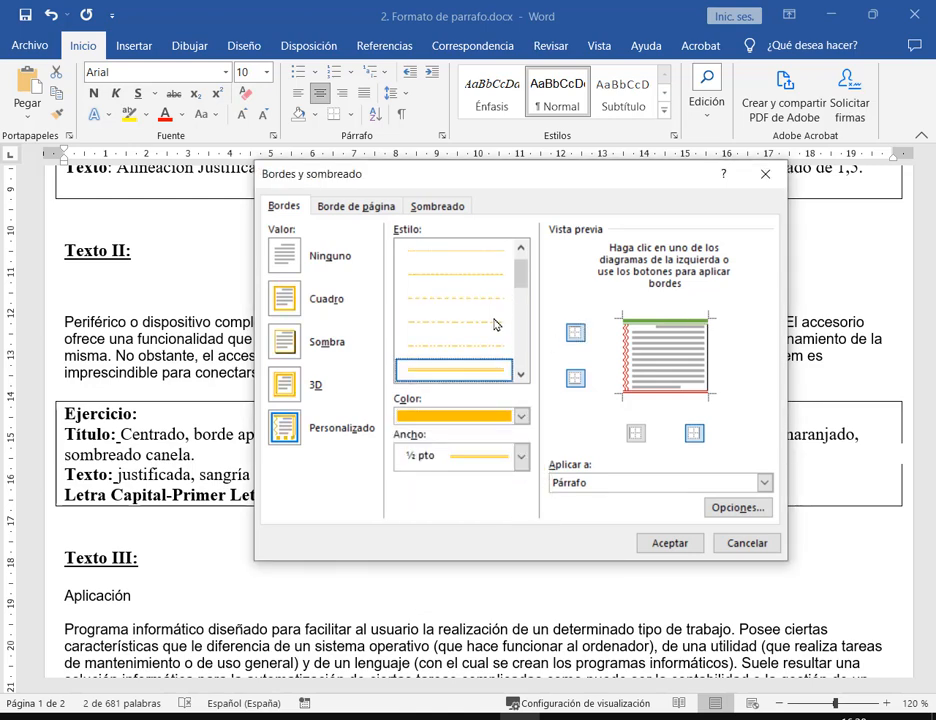
scroll(468, 348, down, 3)
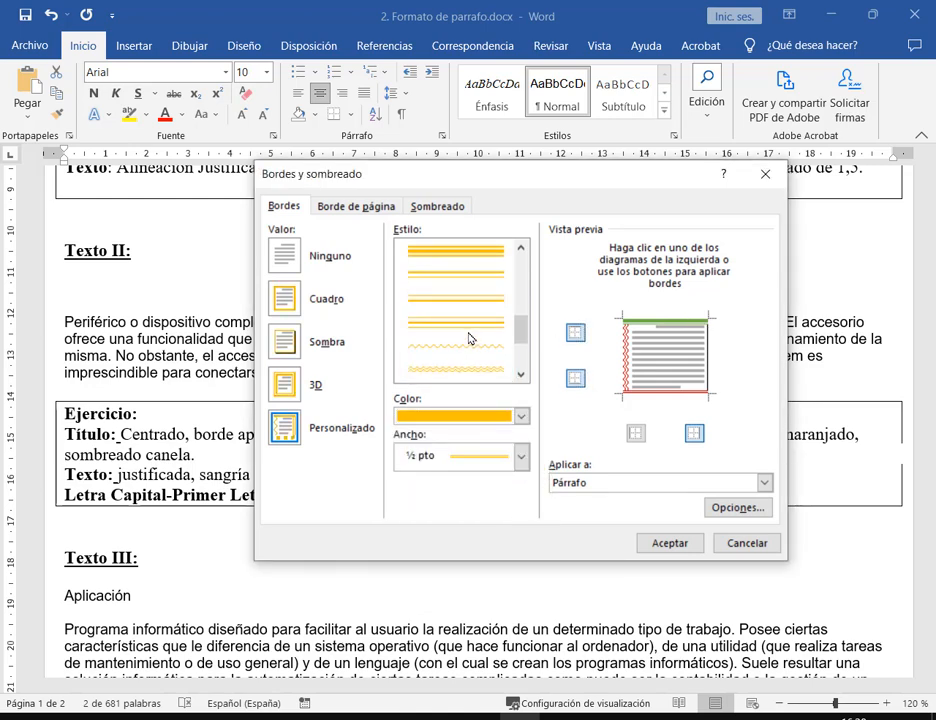
scroll(478, 293, down, 2)
click(485, 275)
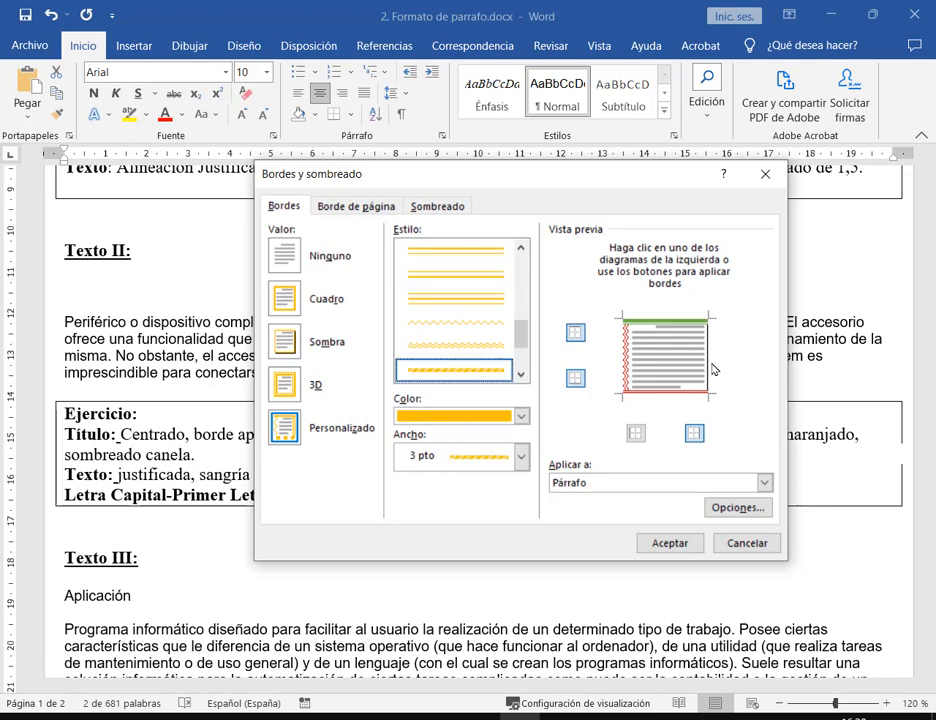
click(694, 433)
click(694, 433)
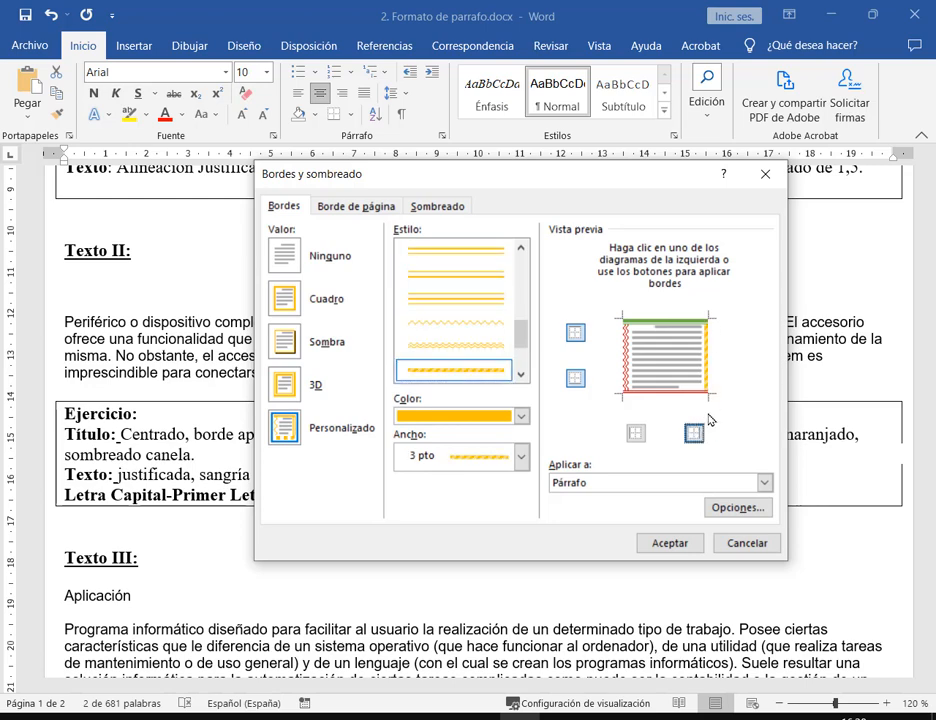
click(668, 543)
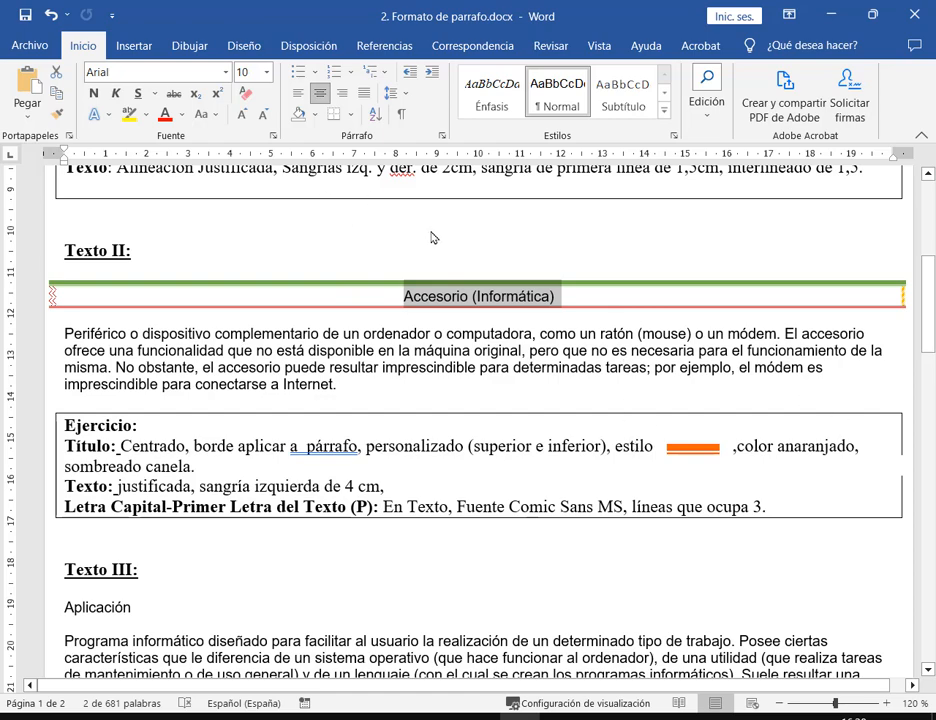
Step: Undo the title's custom borders and reopen Bordes y sombreado with the Personalizado border type
click(48, 16)
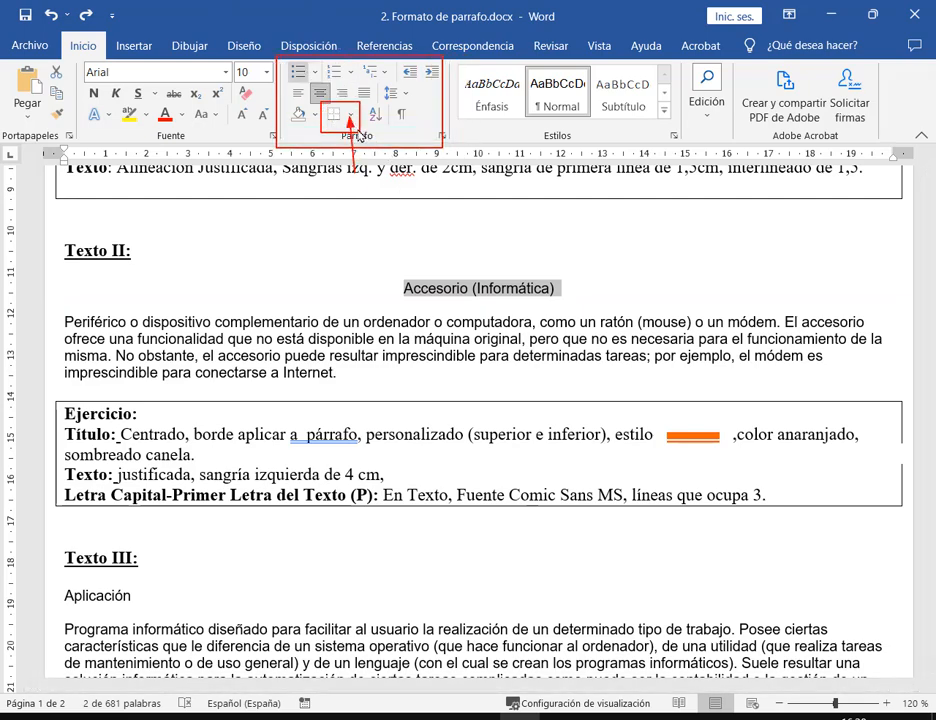
click(350, 116)
click(466, 455)
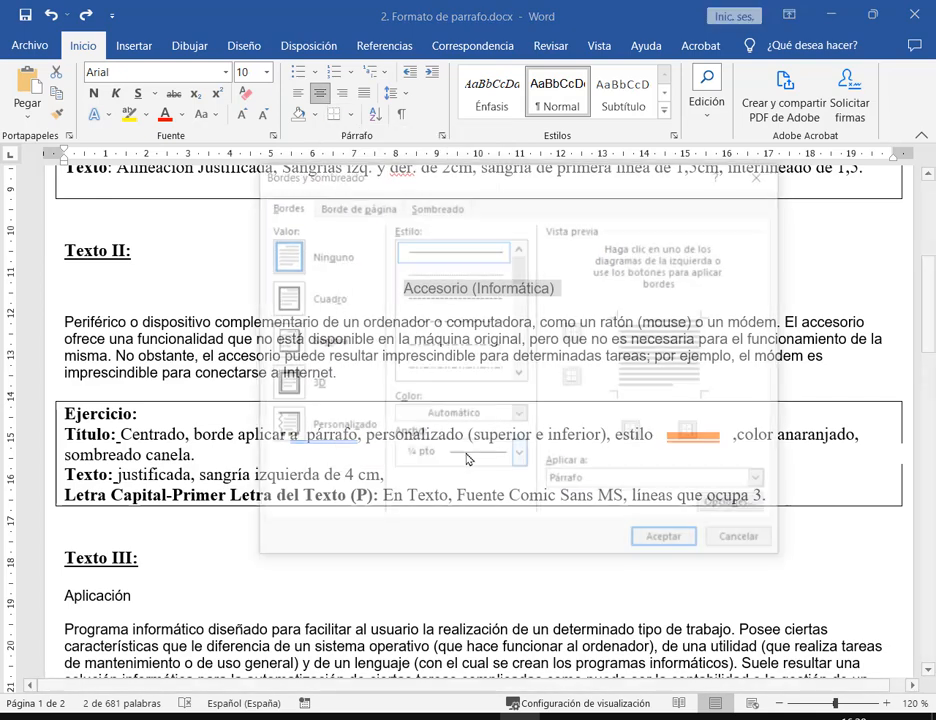
drag(531, 173, 520, 40)
click(248, 304)
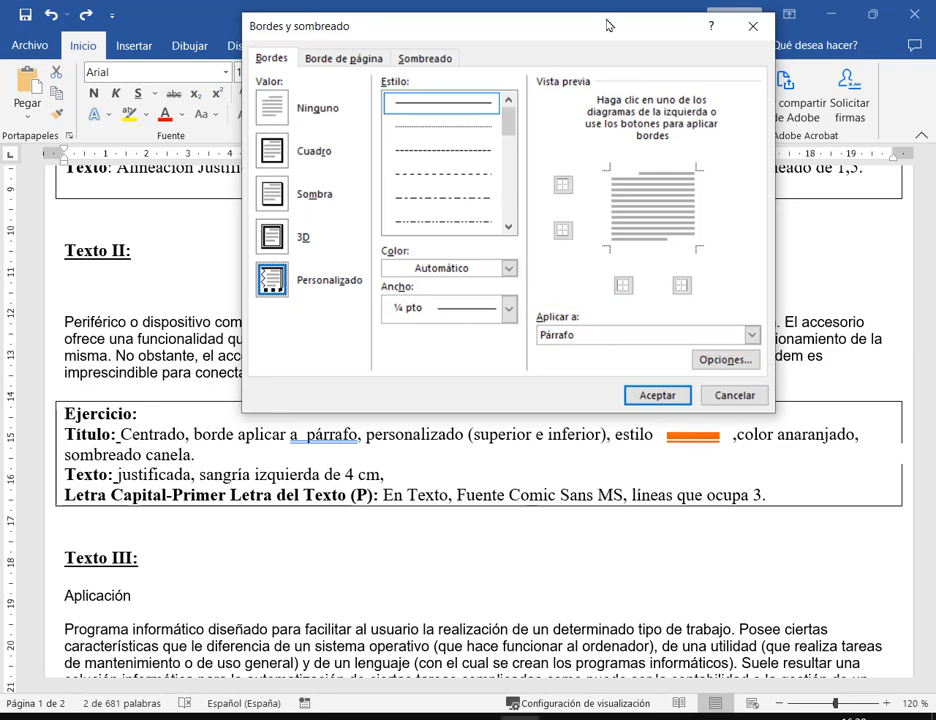
Step: Uncover the Accesorio (Informática) title and point out the full-width area and edges that a Párrafo border covers
drag(608, 25, 607, 396)
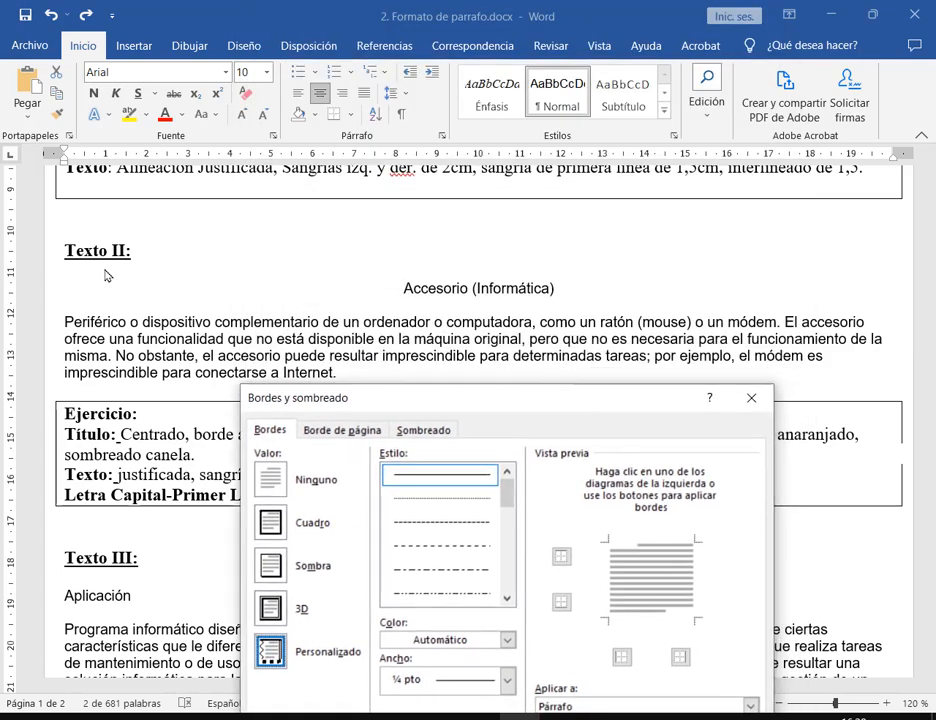
mouse_move(66, 273)
mouse_down()
mouse_move(76, 302)
mouse_move(66, 306)
mouse_move(896, 311)
mouse_up()
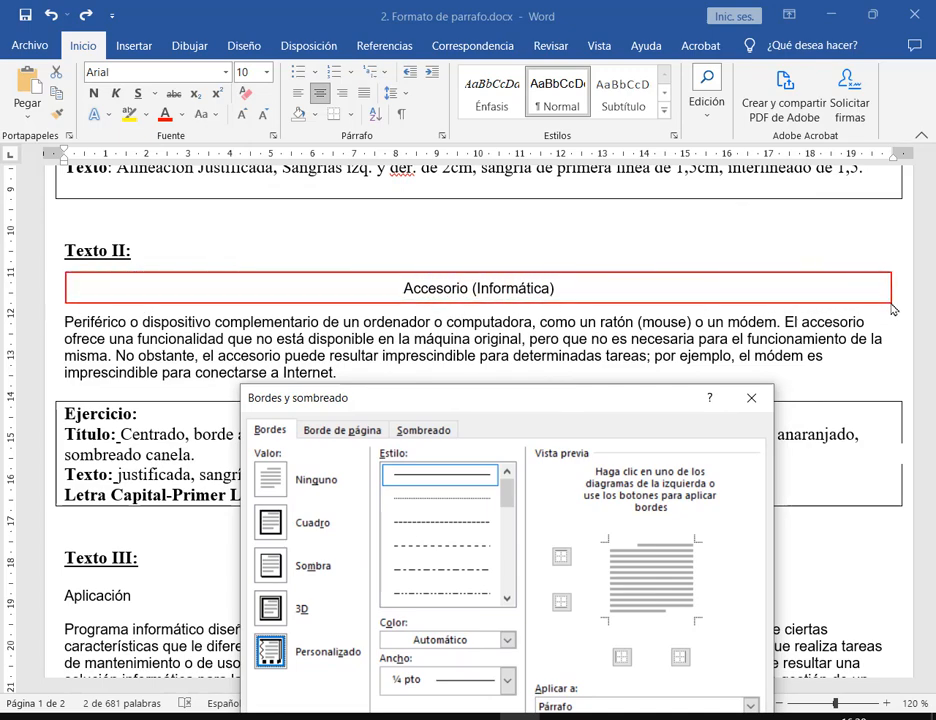
key(Escape)
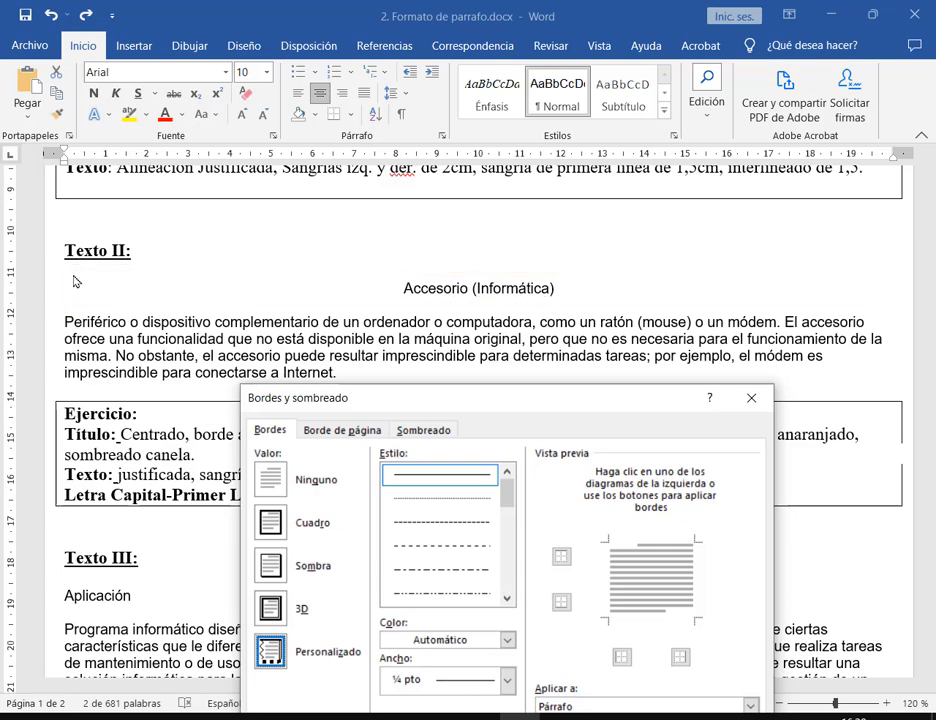
mouse_move(69, 274)
mouse_down()
mouse_move(794, 286)
mouse_move(902, 265)
mouse_move(885, 278)
mouse_up()
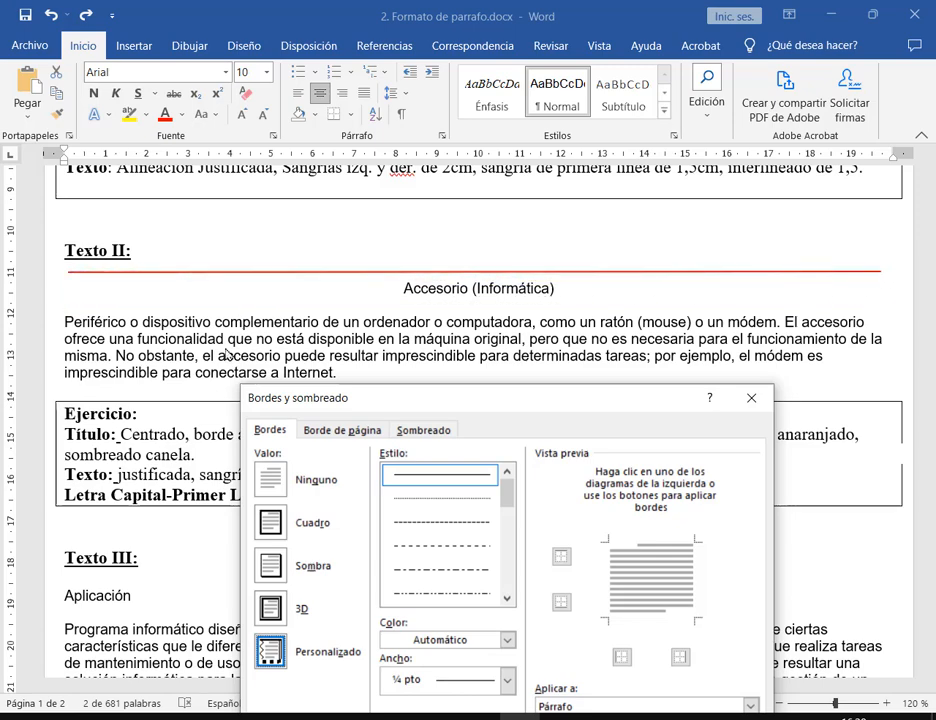
mouse_move(69, 306)
mouse_down()
mouse_move(886, 313)
mouse_move(880, 285)
mouse_move(890, 300)
mouse_up()
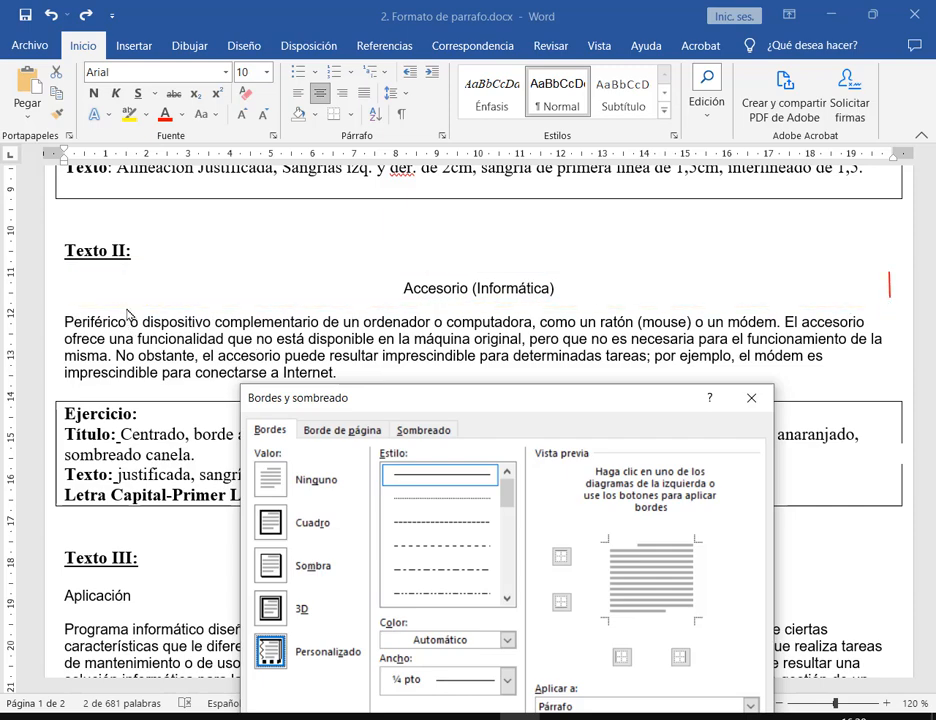
mouse_move(64, 283)
mouse_down()
mouse_move(68, 304)
mouse_move(286, 280)
mouse_move(892, 275)
mouse_move(891, 306)
mouse_up()
drag(590, 400, 547, 151)
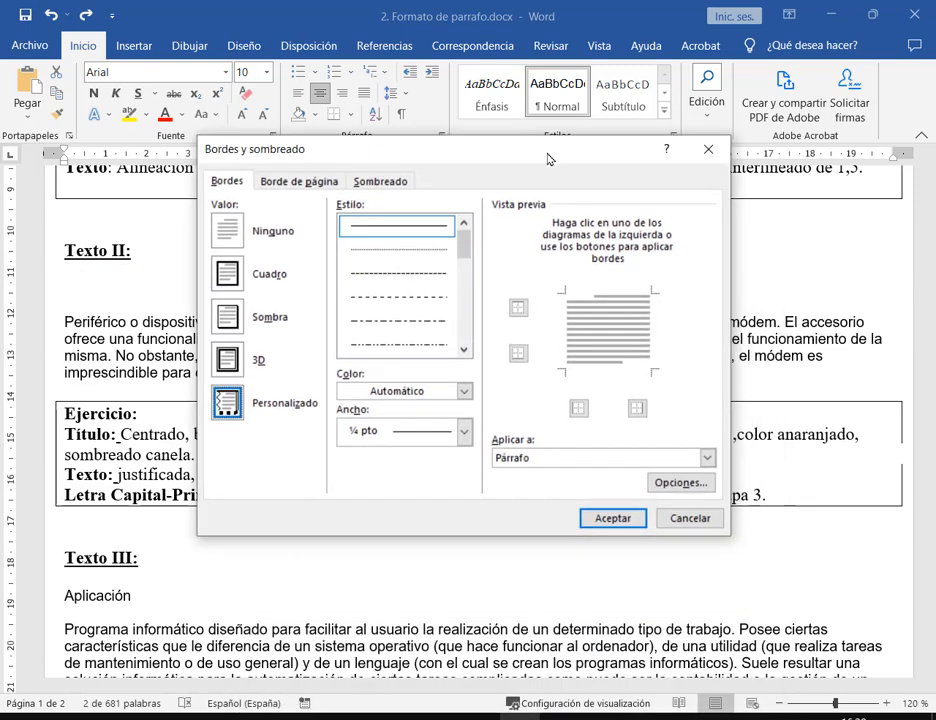
Step: Set Aplicar a to Texto and point out the border area around the title's words and the Valor presets
click(711, 459)
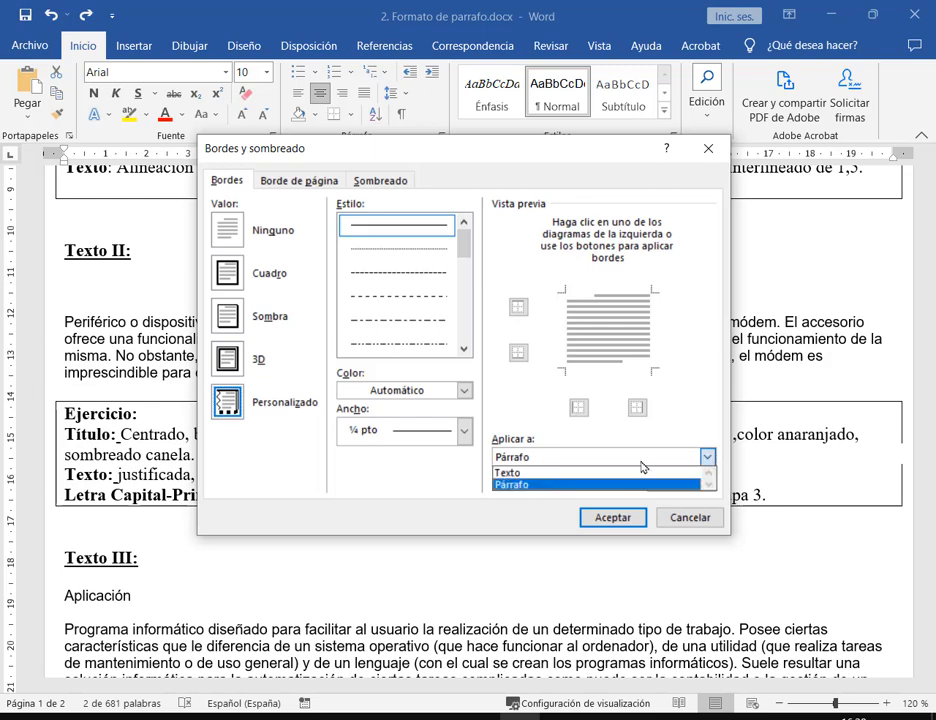
click(511, 473)
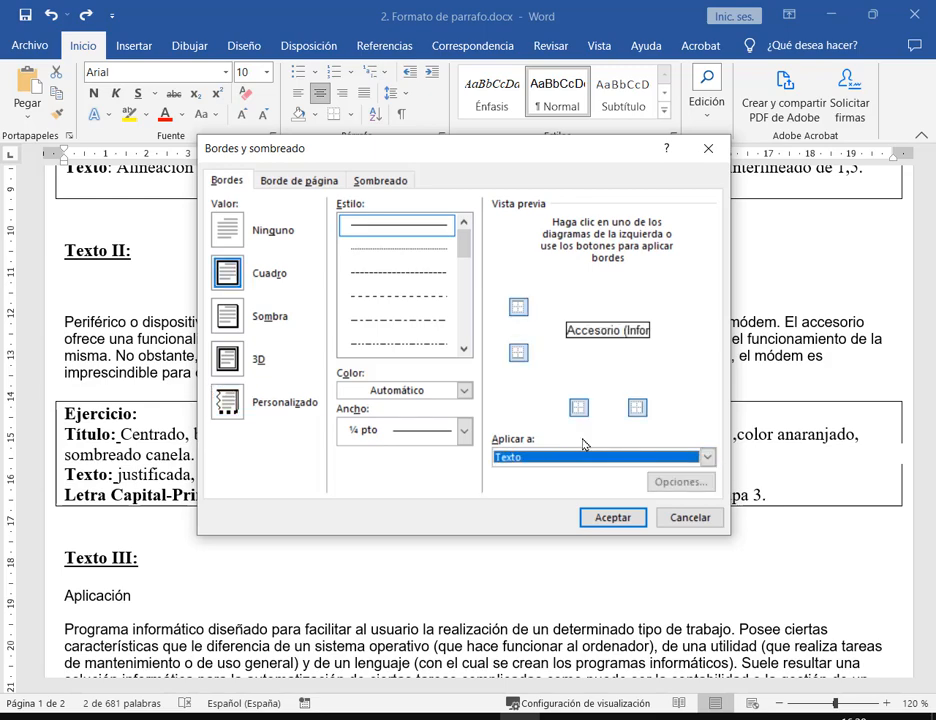
drag(520, 157, 549, 378)
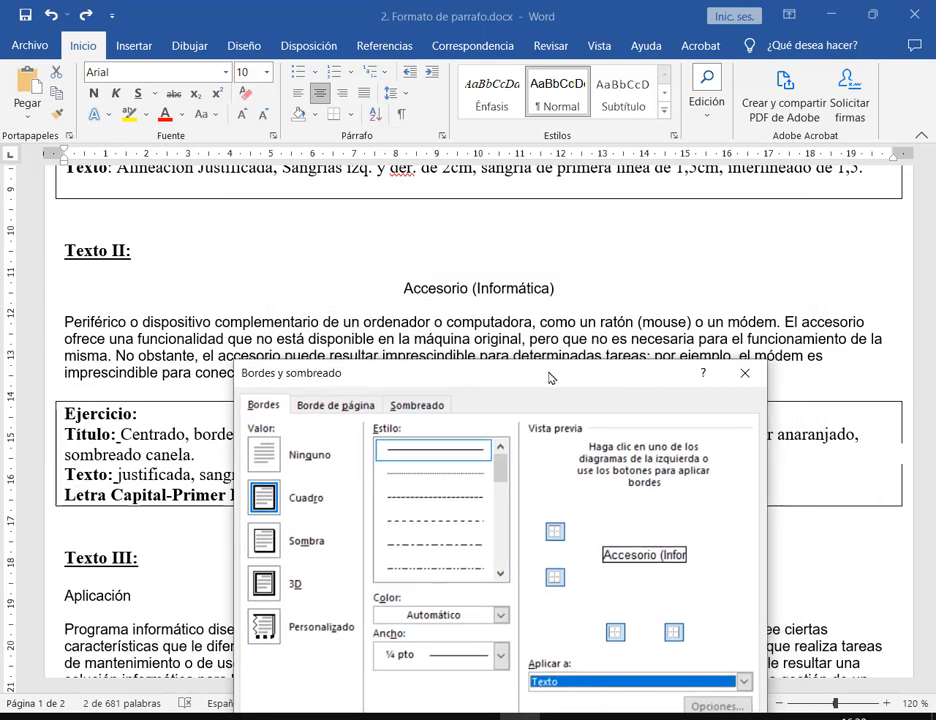
drag(402, 276, 560, 305)
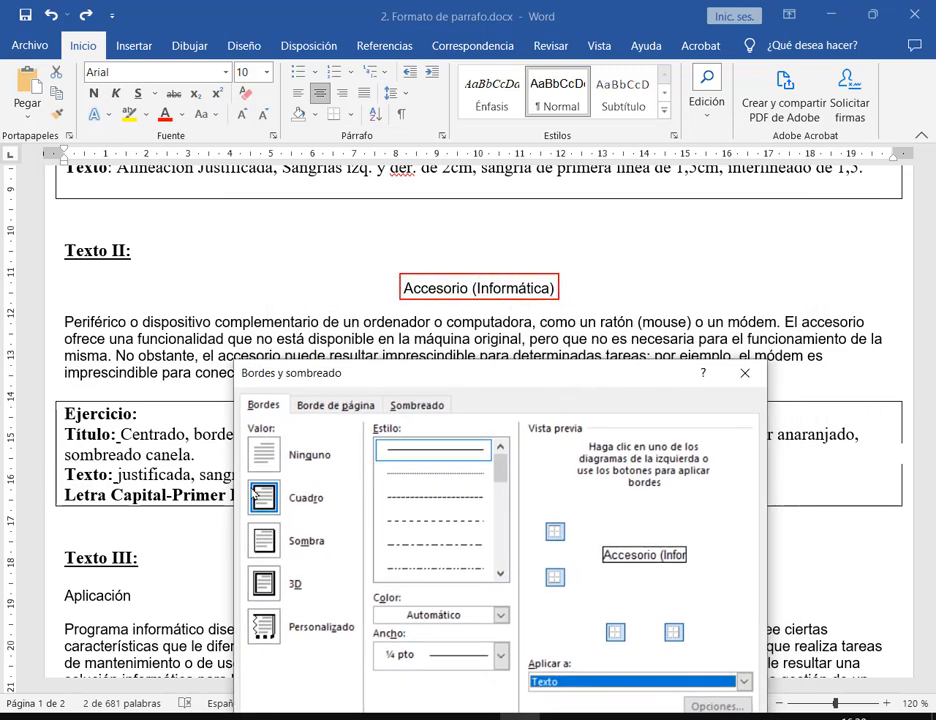
mouse_move(258, 496)
mouse_down()
mouse_move(334, 566)
mouse_move(360, 664)
mouse_up()
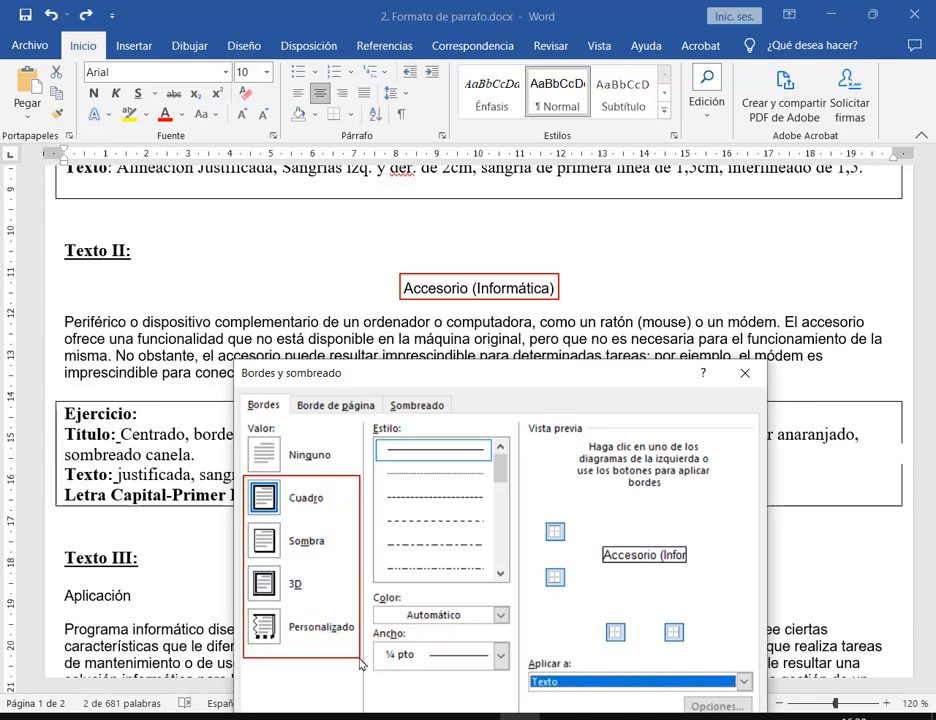
Step: Choose the Personalizado type for the text border and apply a thick-and-thin 3 pto line style to the title's top edge
click(270, 640)
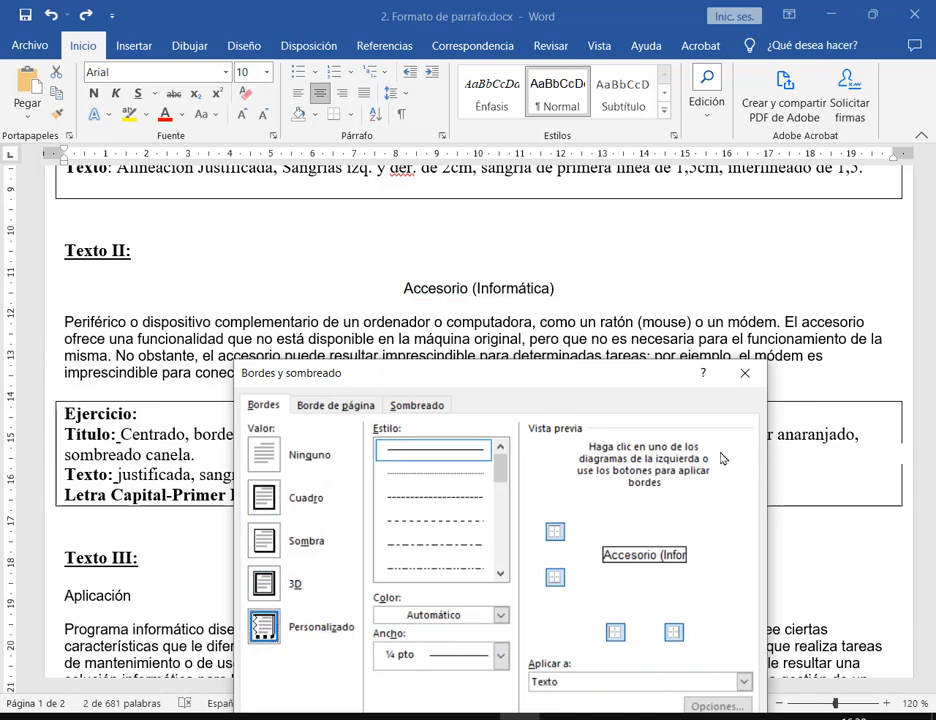
drag(655, 388, 296, 121)
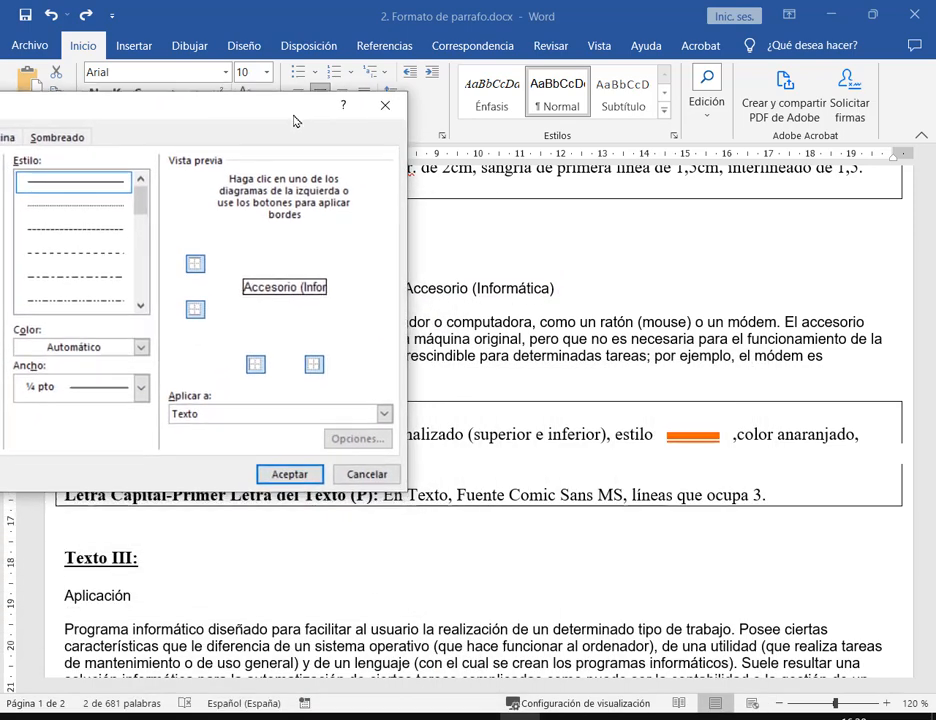
scroll(100, 248, down, 5)
click(97, 236)
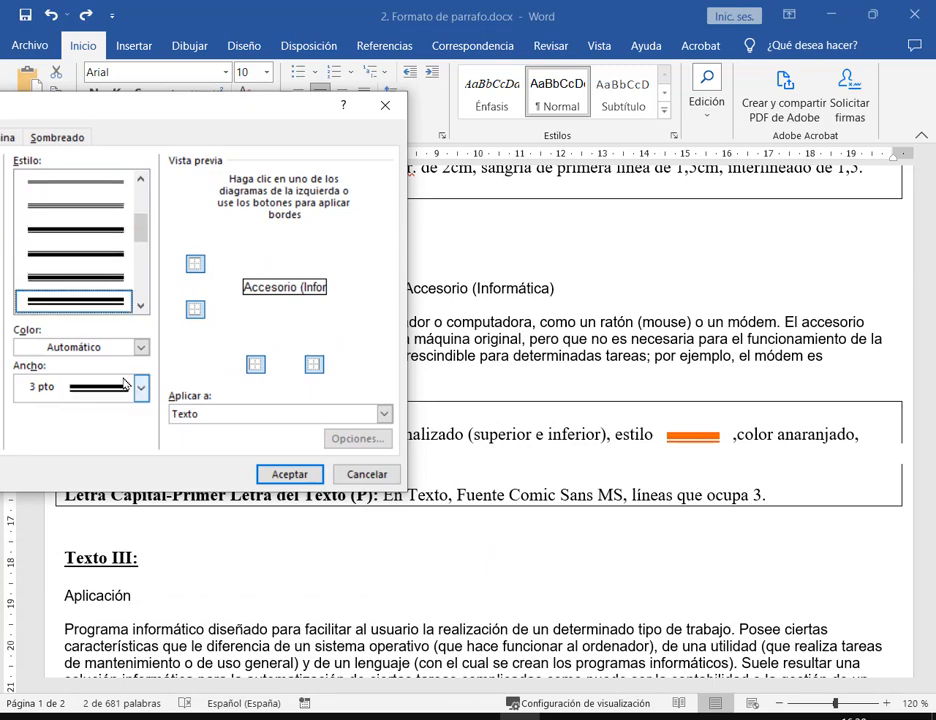
click(195, 266)
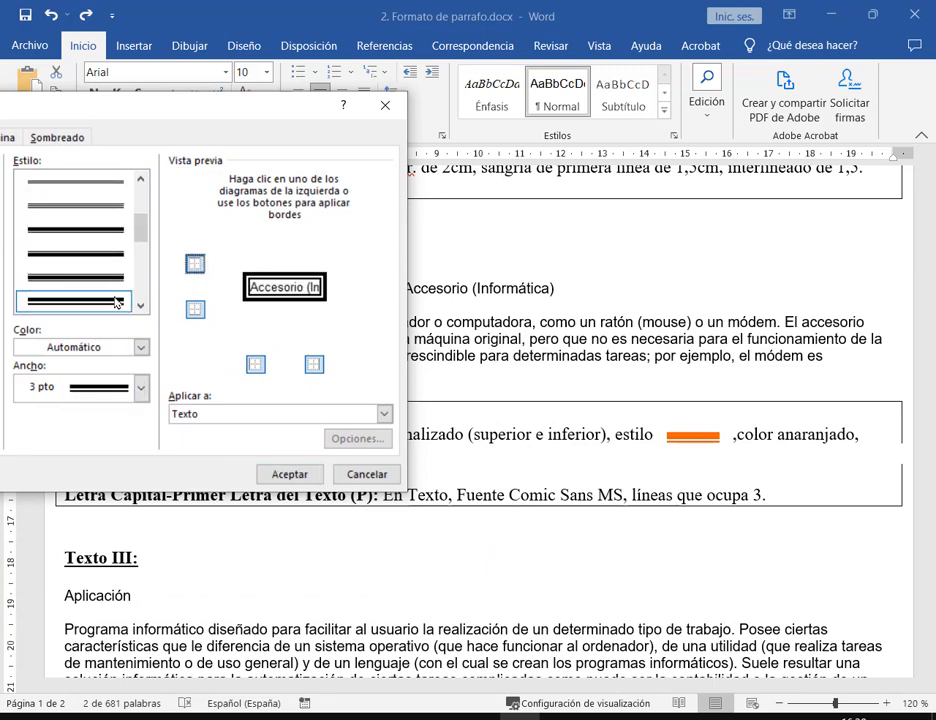
Step: Reselect Personalizado and apply an orange ½ pto double line to the bottom edge of the title's text border
drag(112, 112, 731, 83)
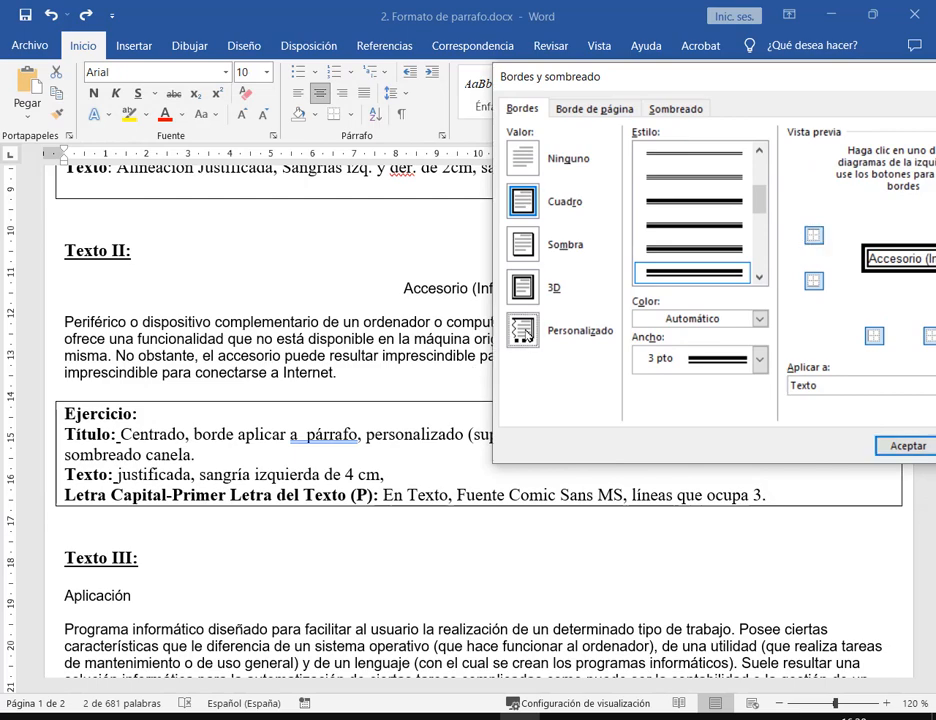
scroll(745, 200, up, 5)
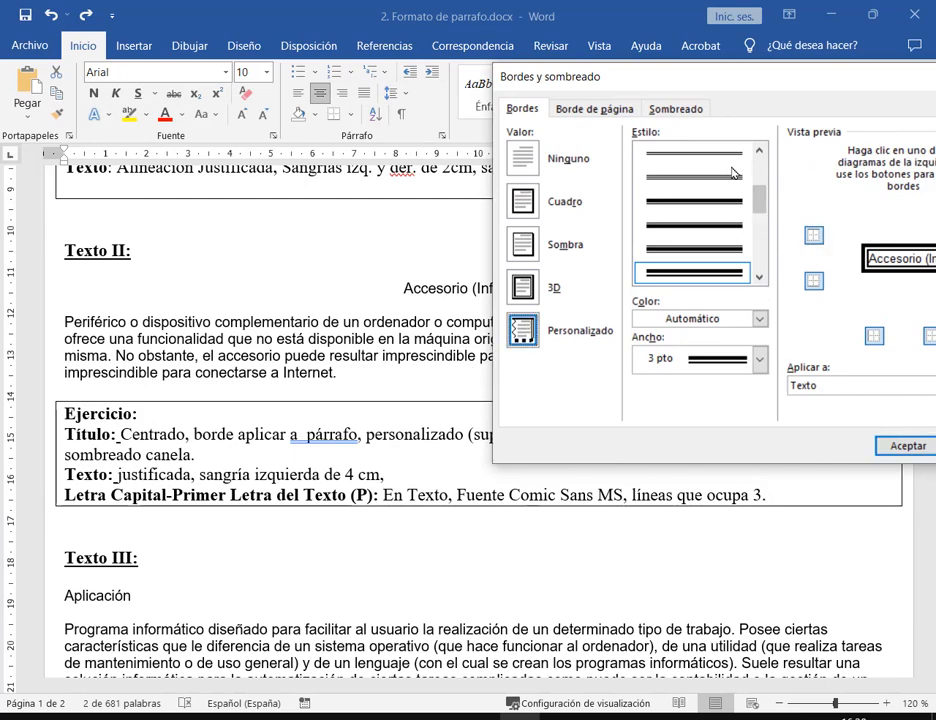
click(759, 318)
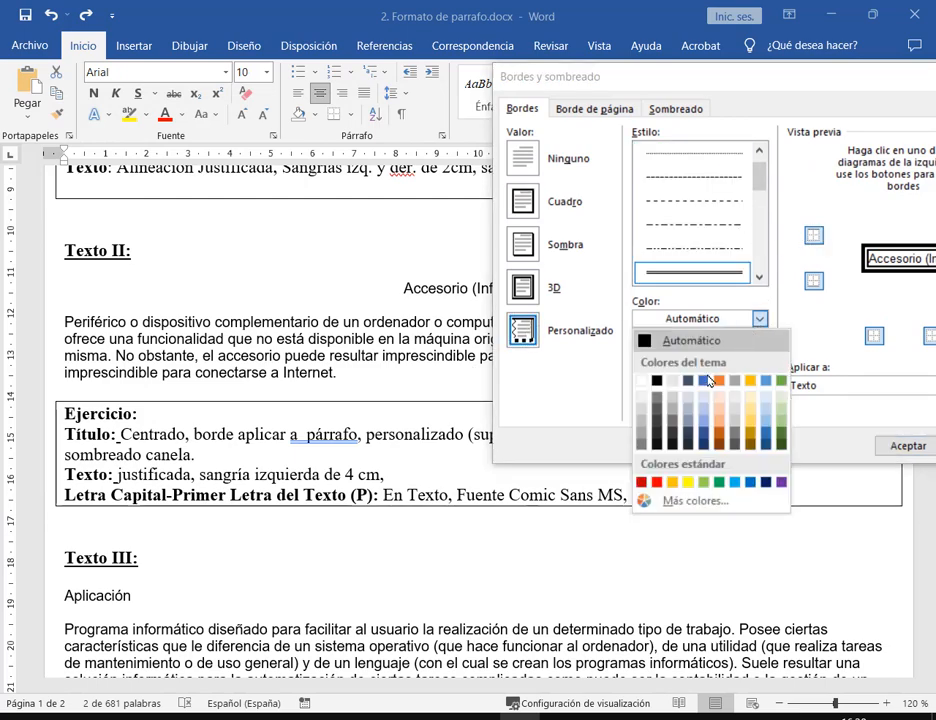
click(720, 382)
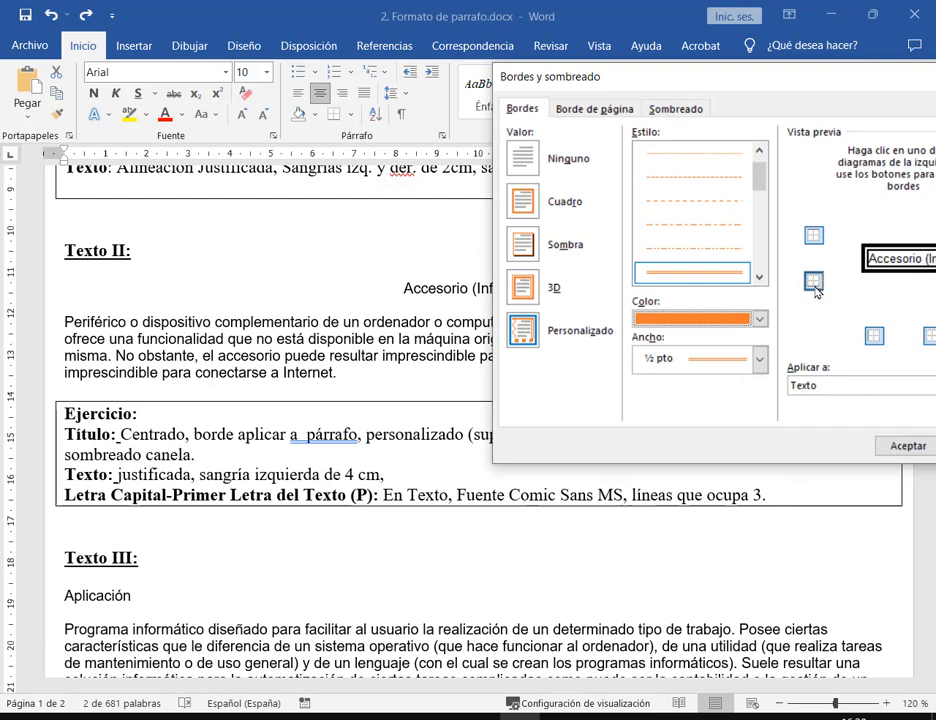
click(814, 280)
Step: Reselect Personalizado and apply an orange ½ pto dashed line to the title's text border in the preview
drag(786, 86, 510, 59)
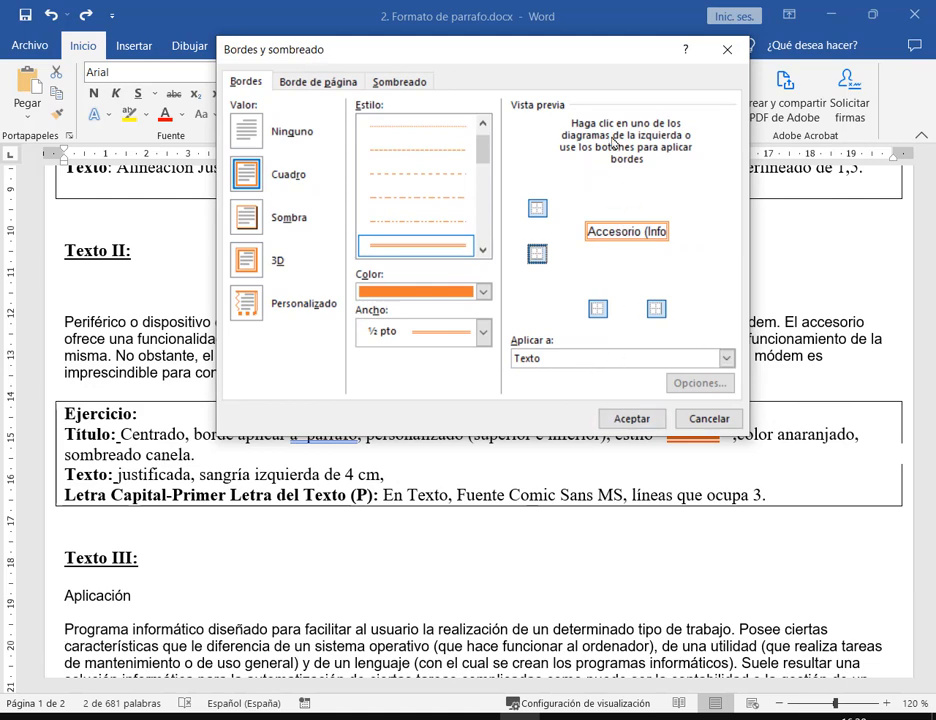
click(247, 308)
click(441, 178)
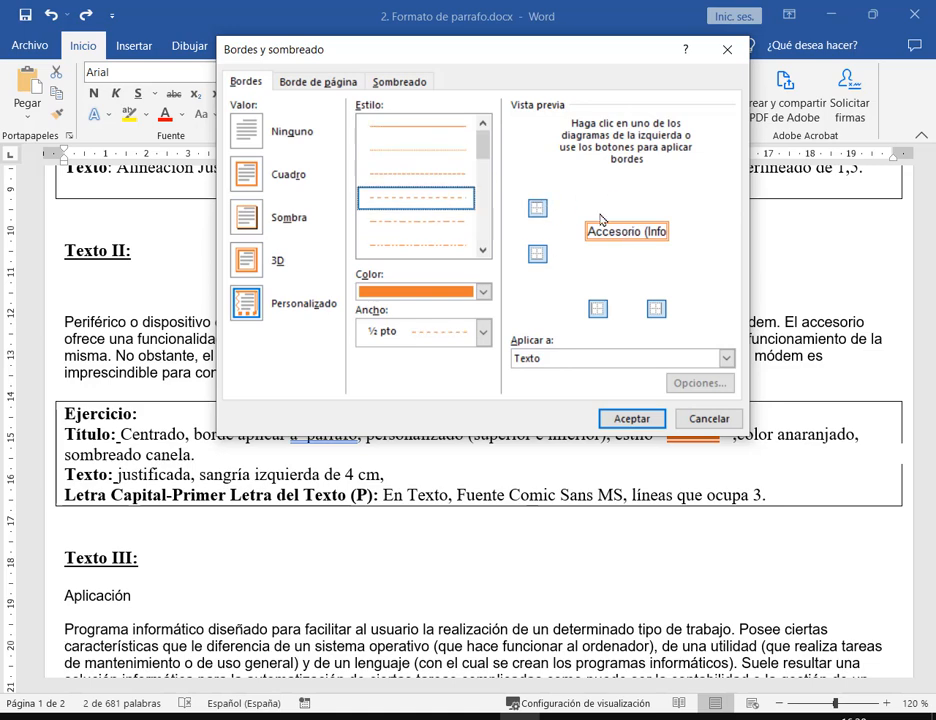
click(596, 239)
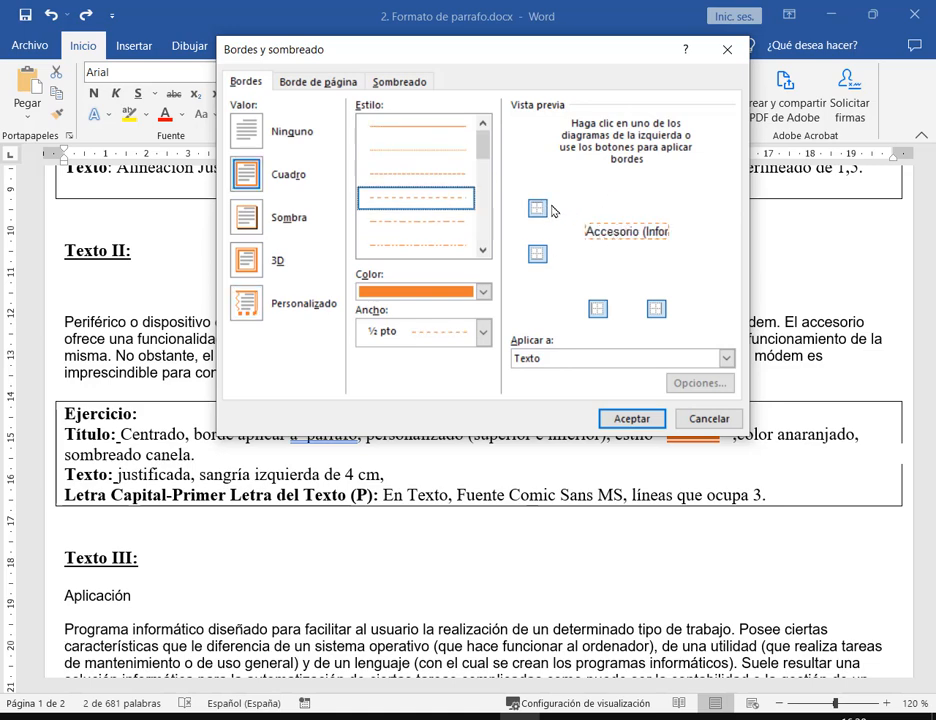
Step: Compare the border preview by setting Aplicar a to Párrafo and back to Texto
click(673, 359)
click(560, 383)
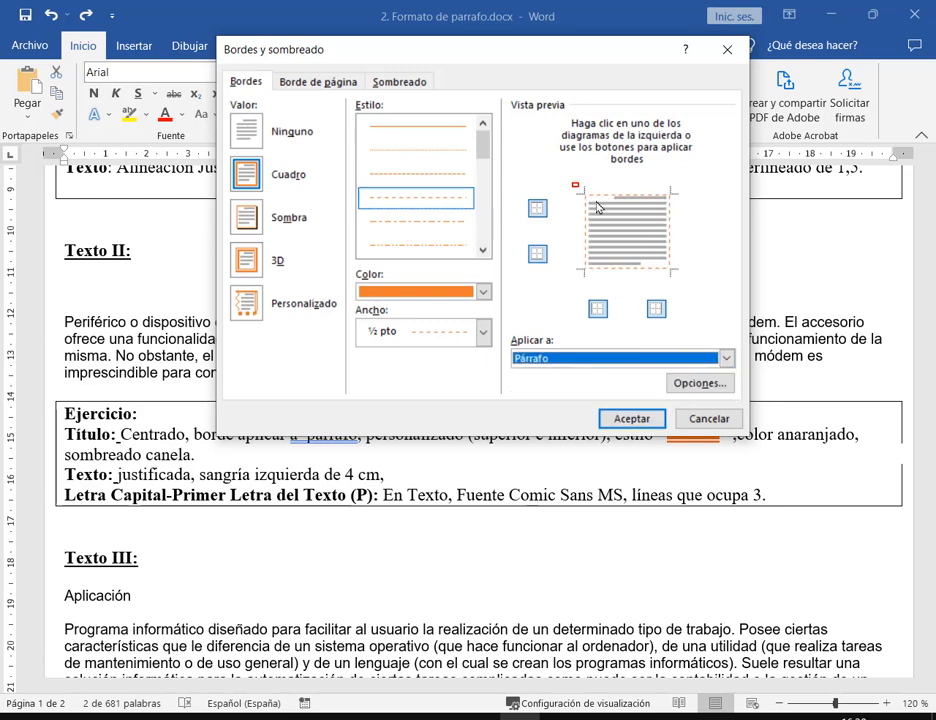
click(673, 360)
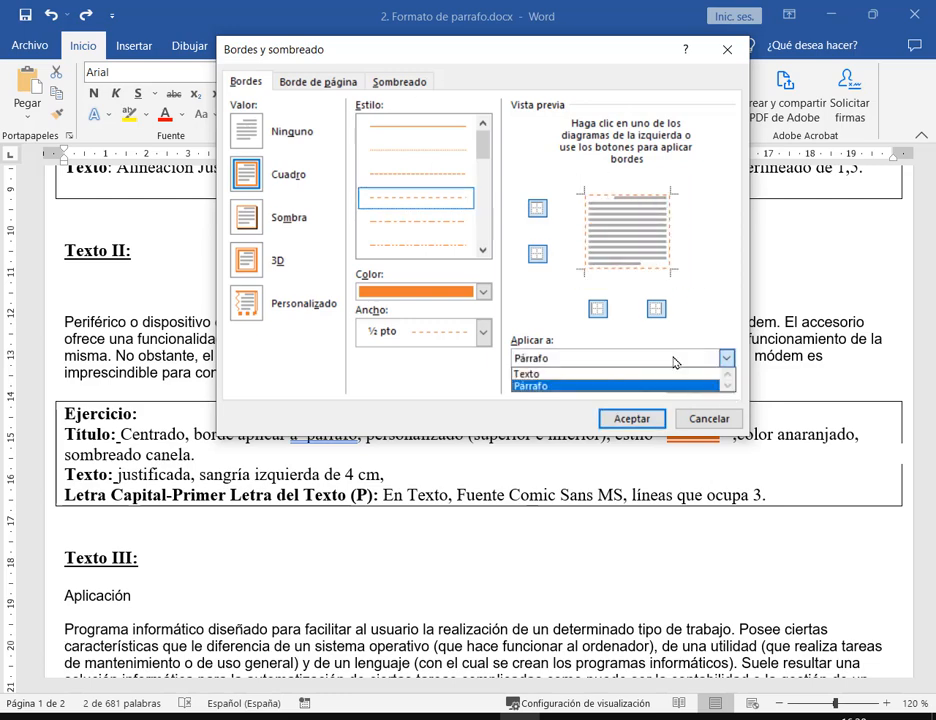
click(591, 376)
Step: Try the Sombra and 3D presets on the text border, accept the 3D one, and undo it on the title
click(250, 216)
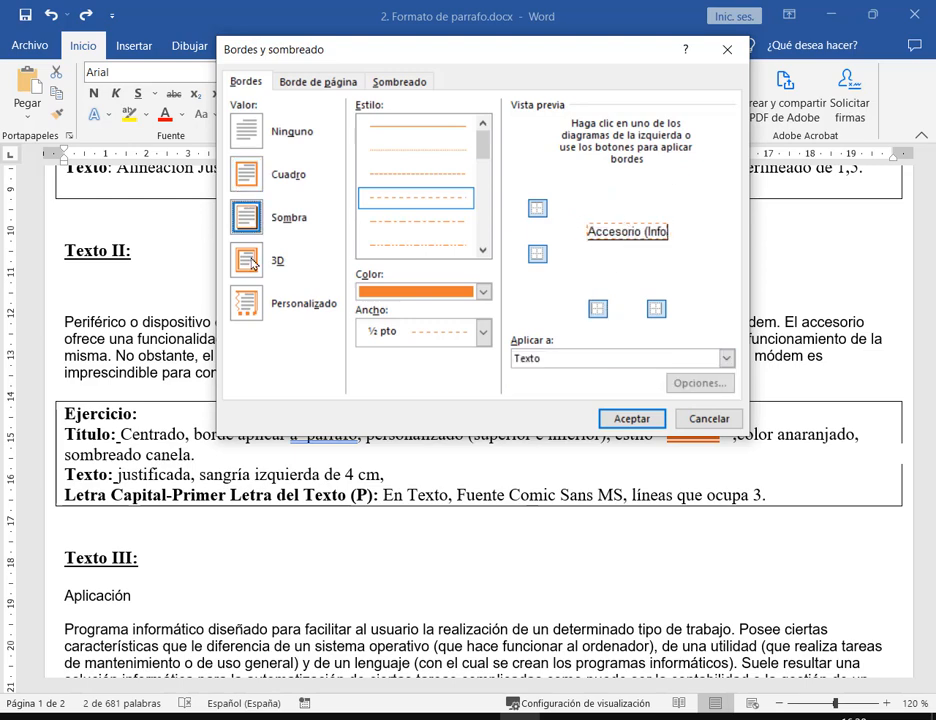
click(248, 260)
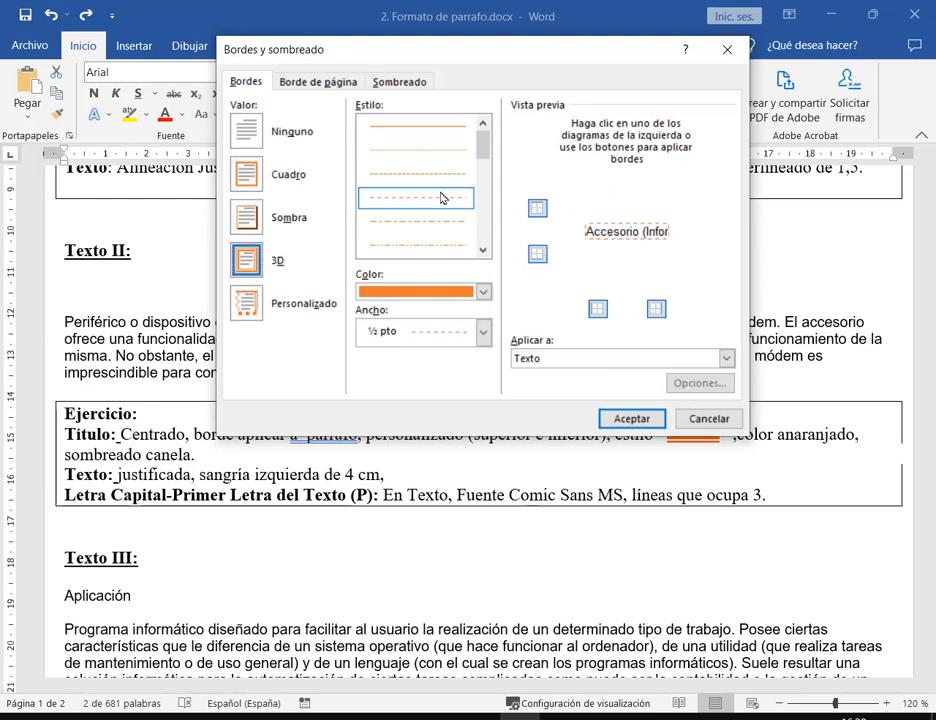
click(629, 420)
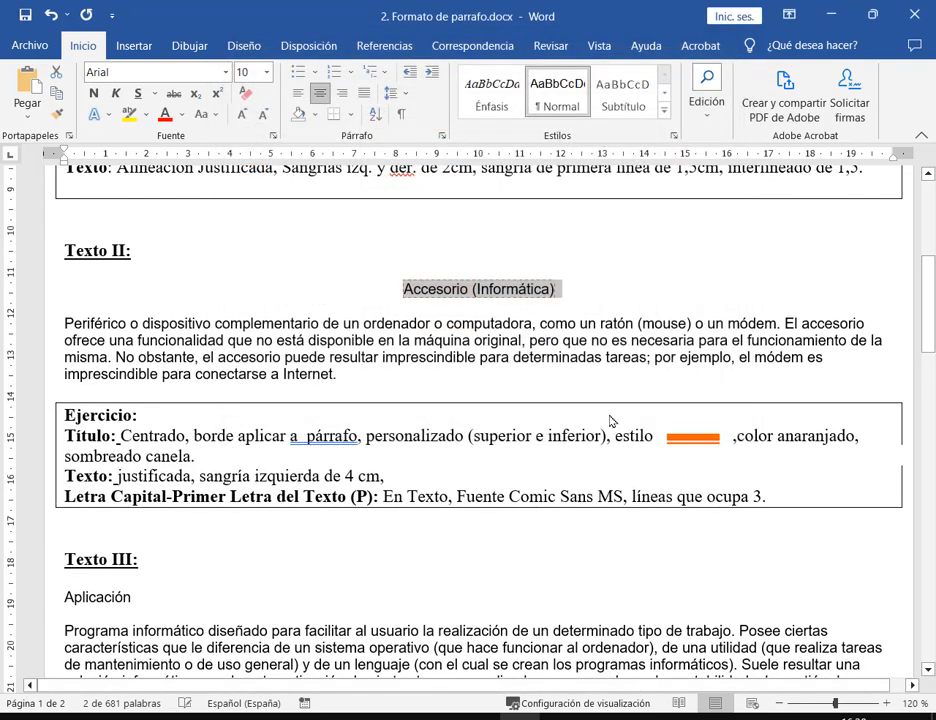
click(601, 366)
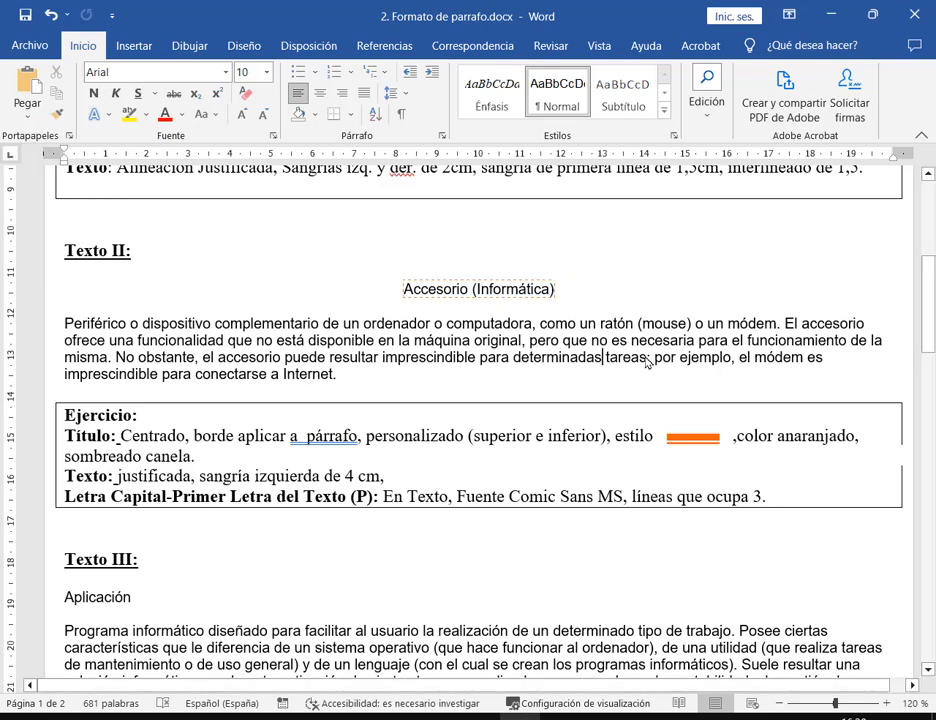
key(ctrl+z)
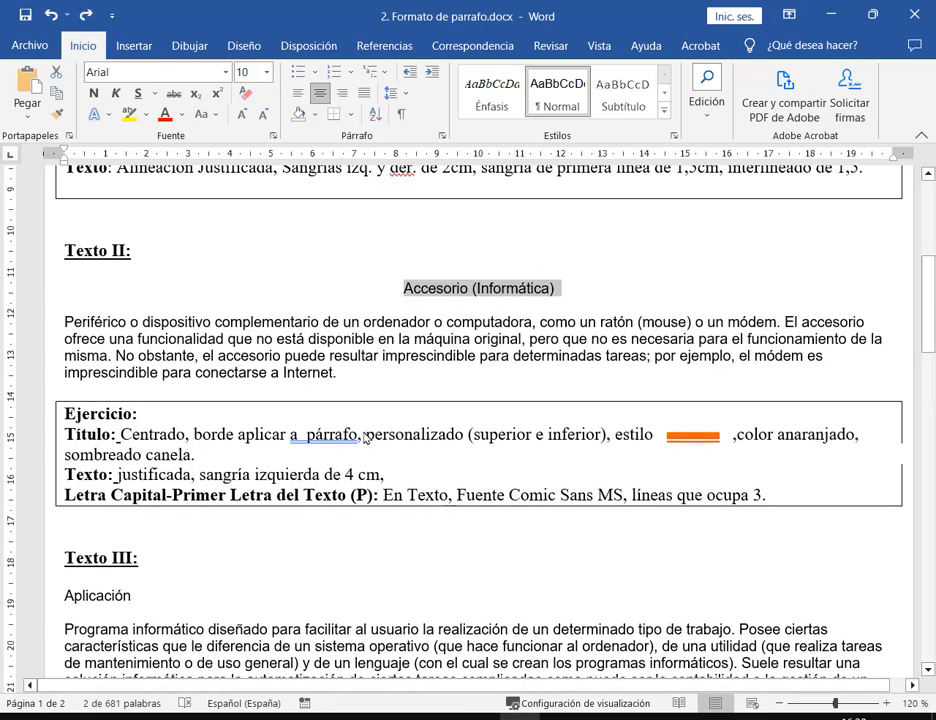
Step: Point out the "aplicar a párrafo" instruction in Texto II's exercise box
drag(234, 419, 367, 449)
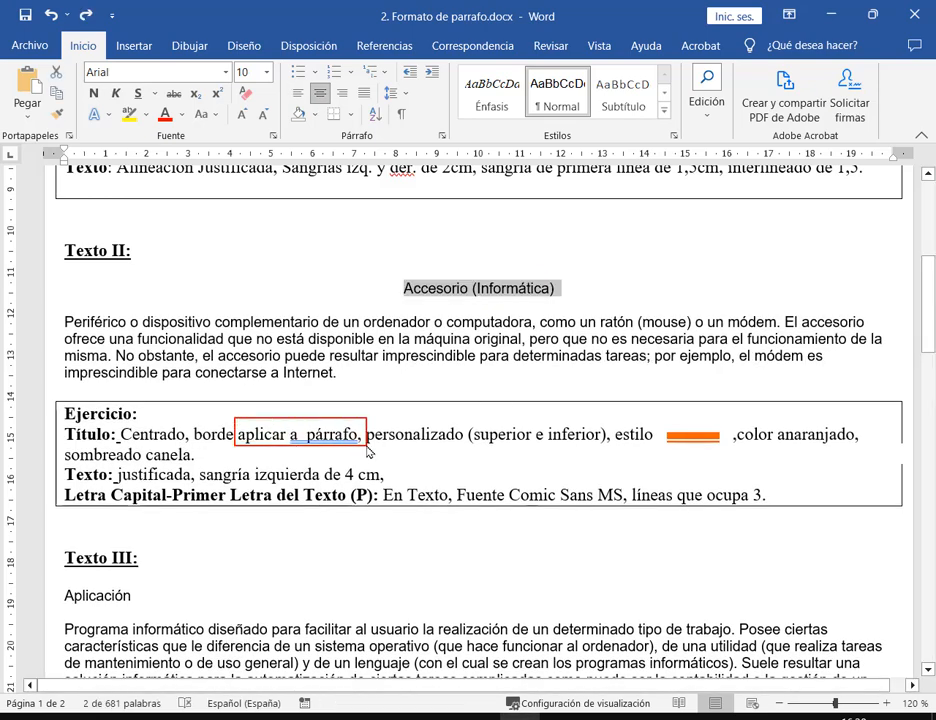
drag(357, 377, 351, 417)
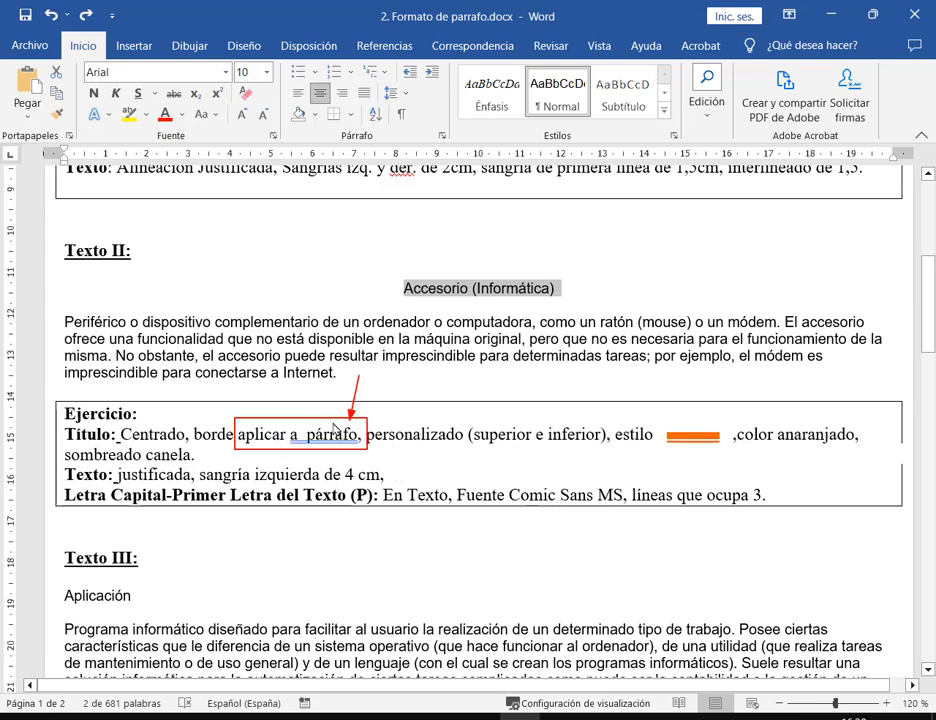
key(Escape)
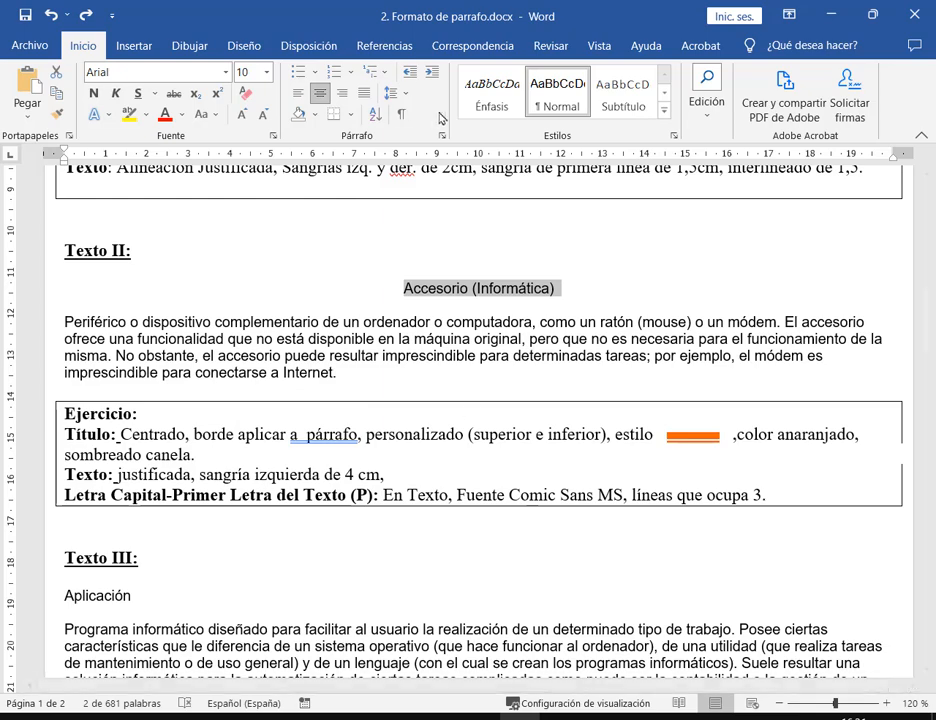
Step: Reopen Bordes y sombreado for the title's paragraph and choose the Personalizado type with the thick-over-thin 3 pto line style
click(350, 114)
click(400, 454)
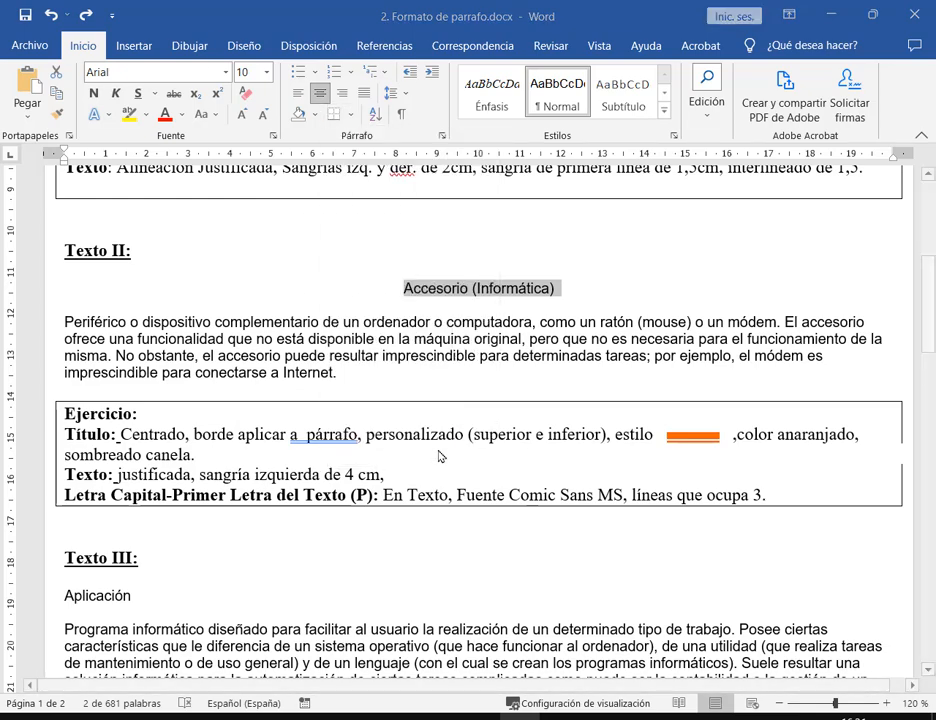
drag(486, 63, 491, 28)
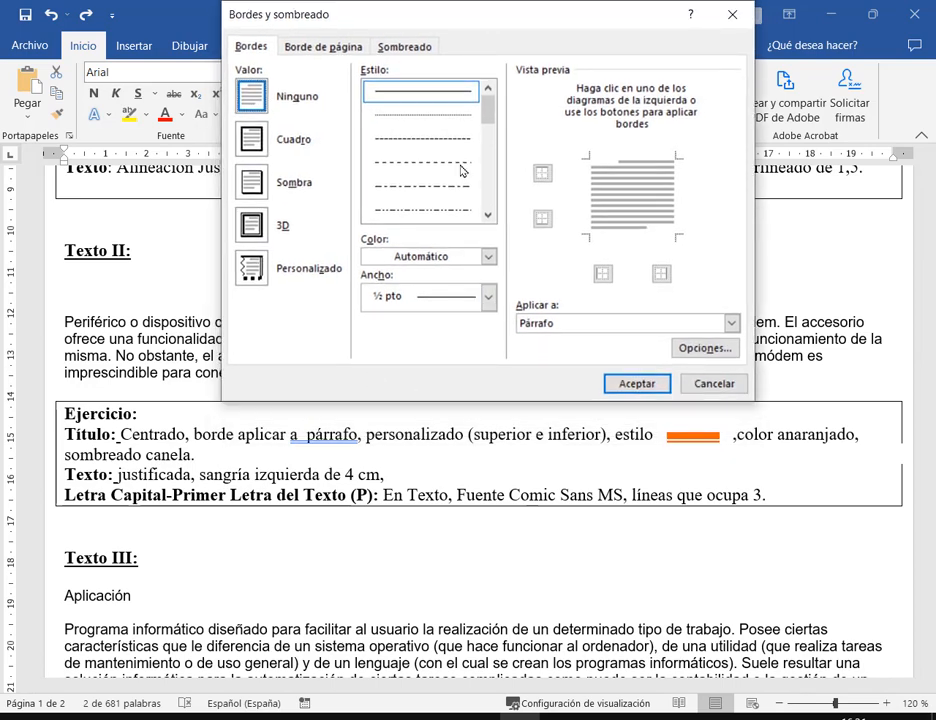
click(251, 268)
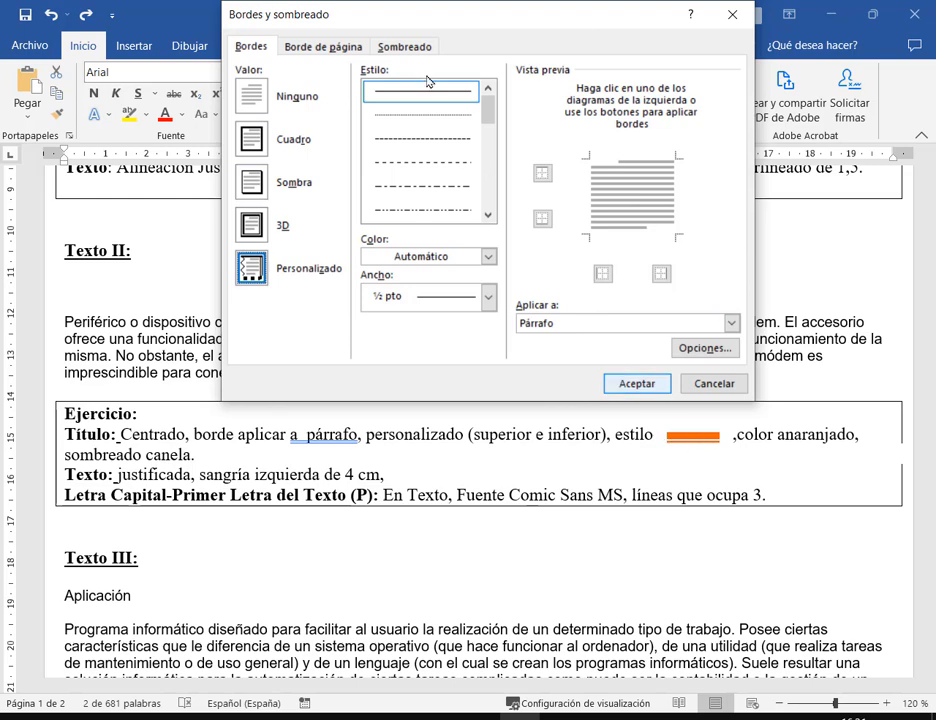
scroll(436, 147, down, 3)
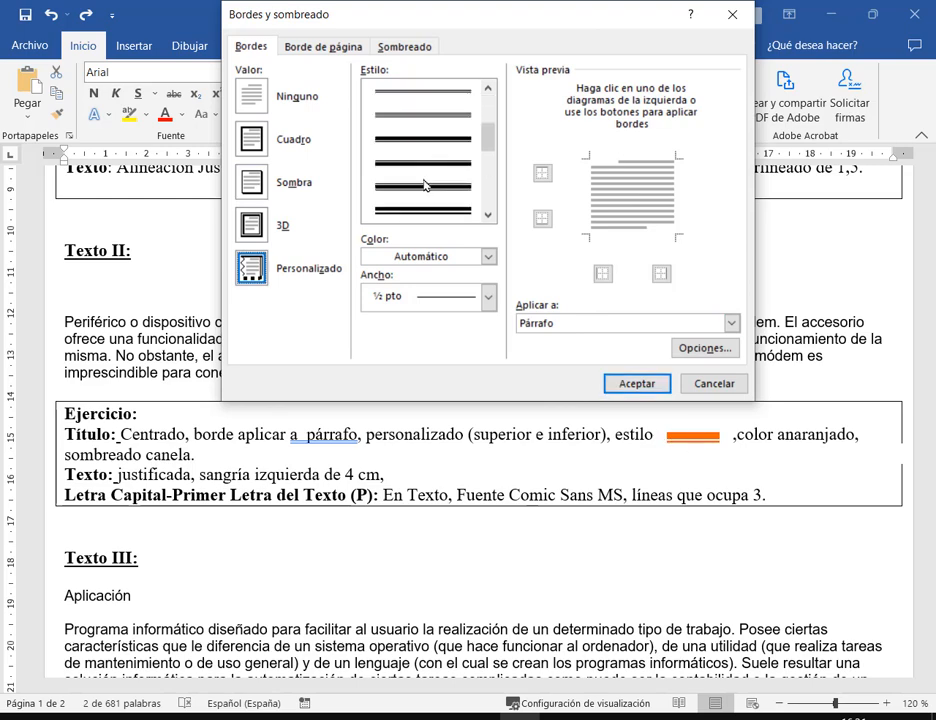
click(420, 140)
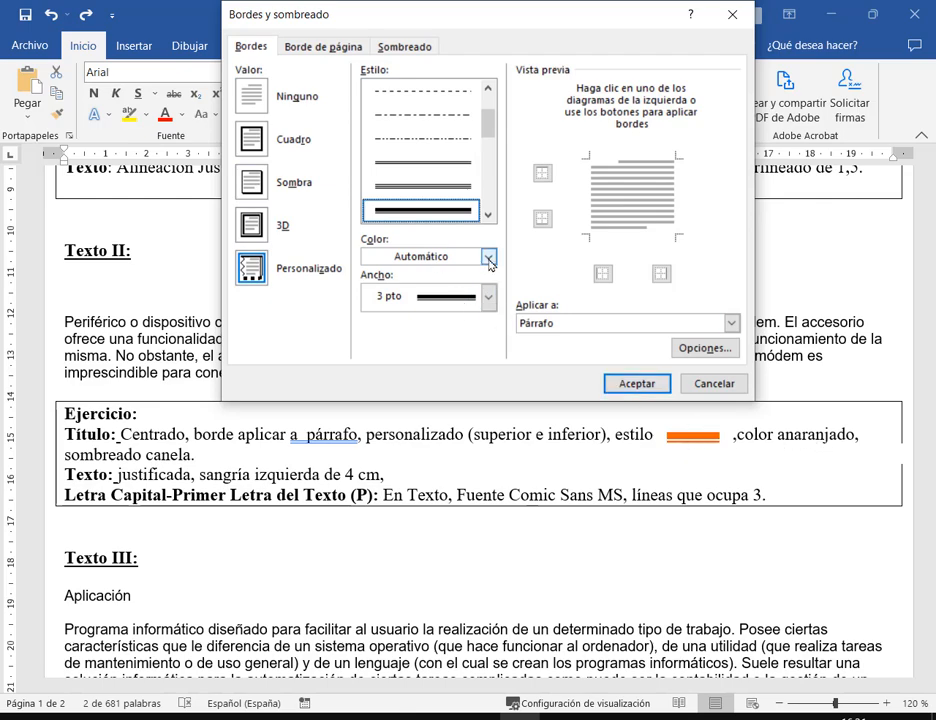
Step: Set the border color to orange and apply the line to the paragraph's top and bottom edges
click(489, 257)
click(451, 320)
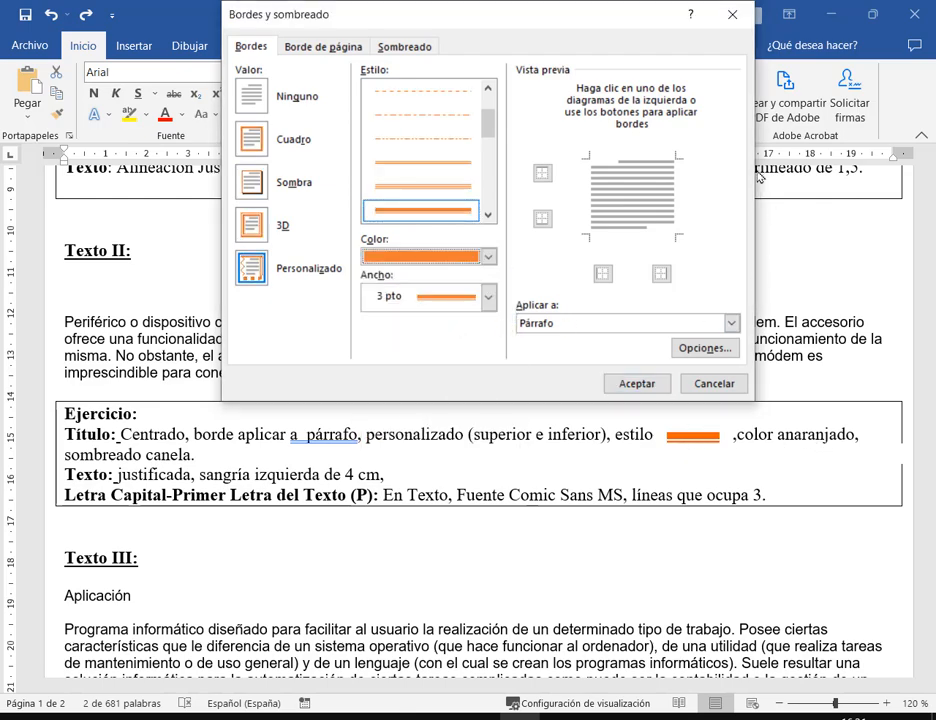
click(542, 173)
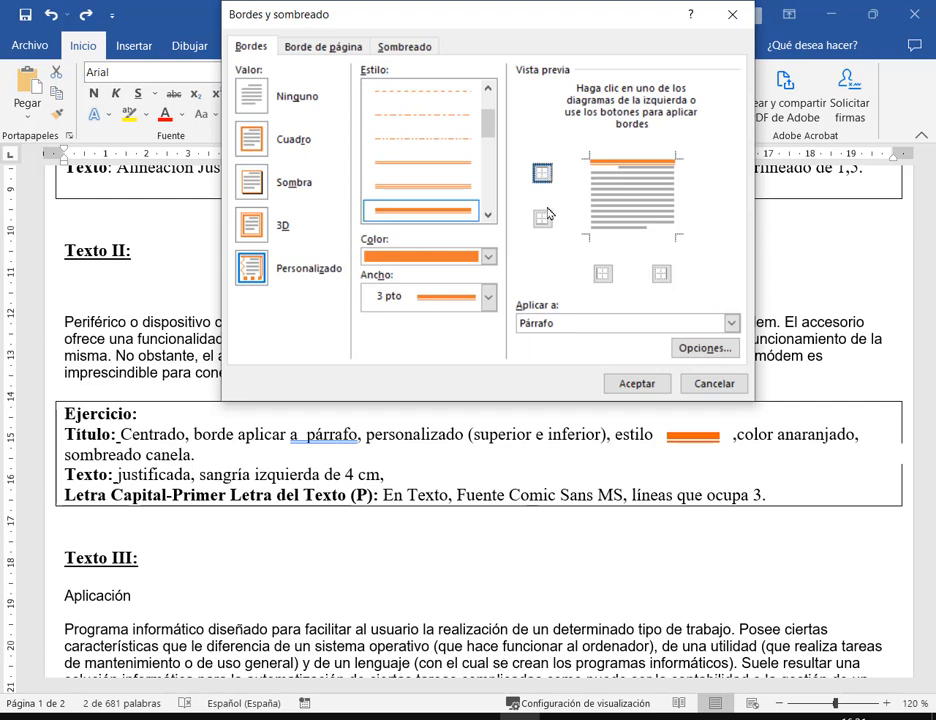
click(543, 217)
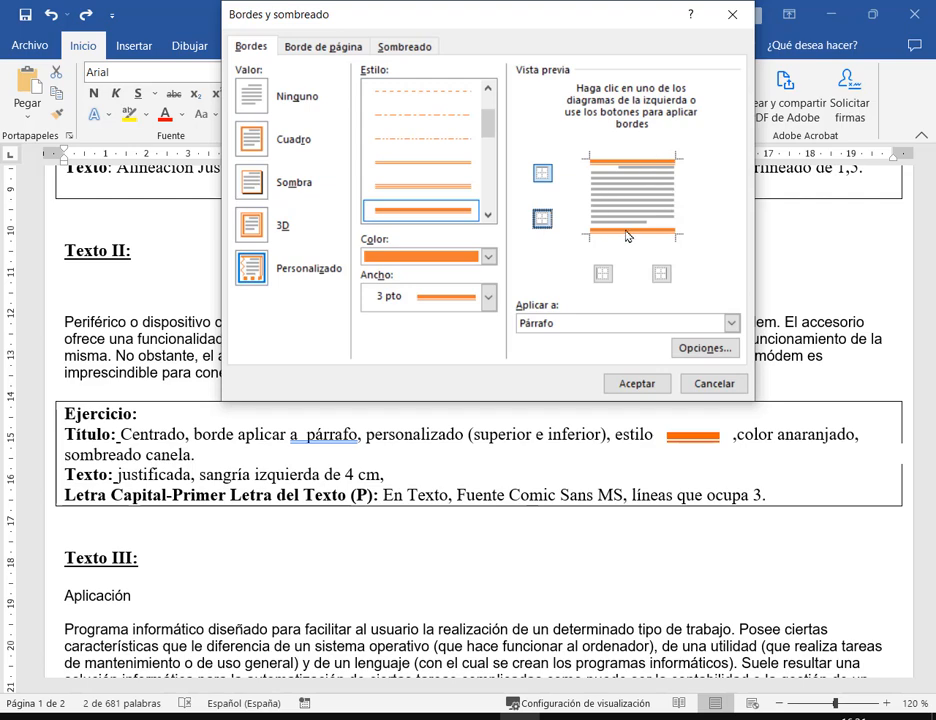
Step: Change the border color to green and reapply the line to the paragraph's top and bottom edges
click(488, 256)
click(510, 318)
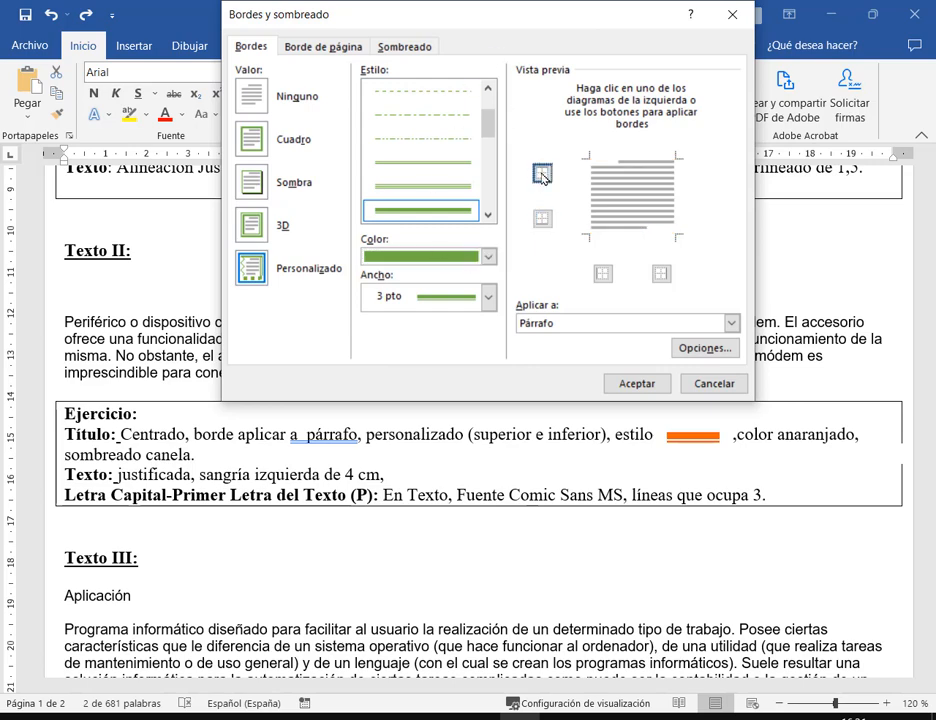
click(542, 173)
click(542, 218)
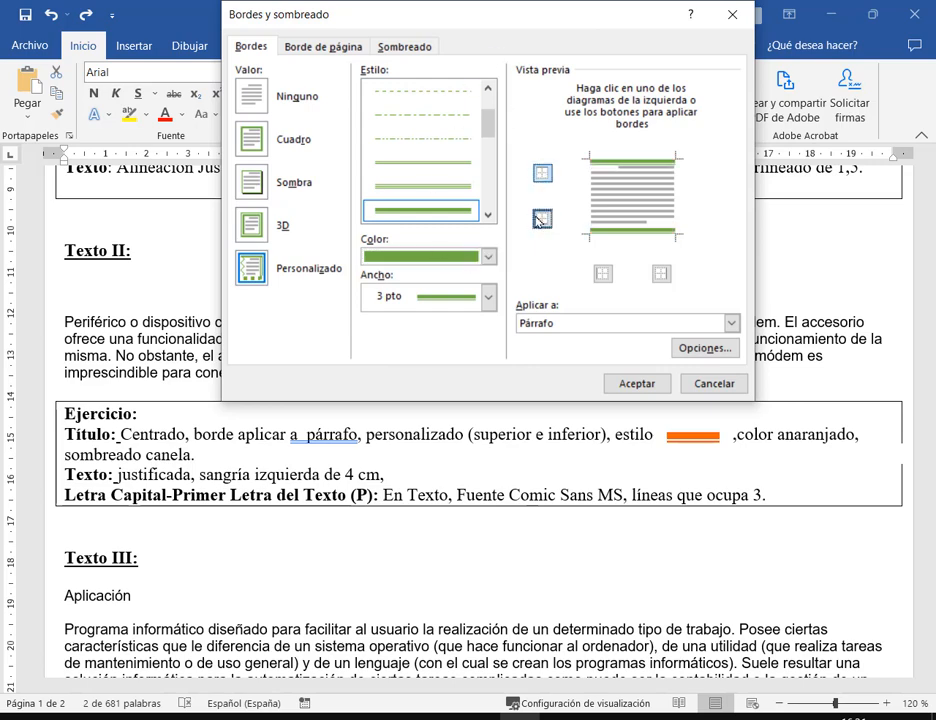
Step: Set the title's border color back to orange and reapply the line to the paragraph's top and bottom edges
click(487, 259)
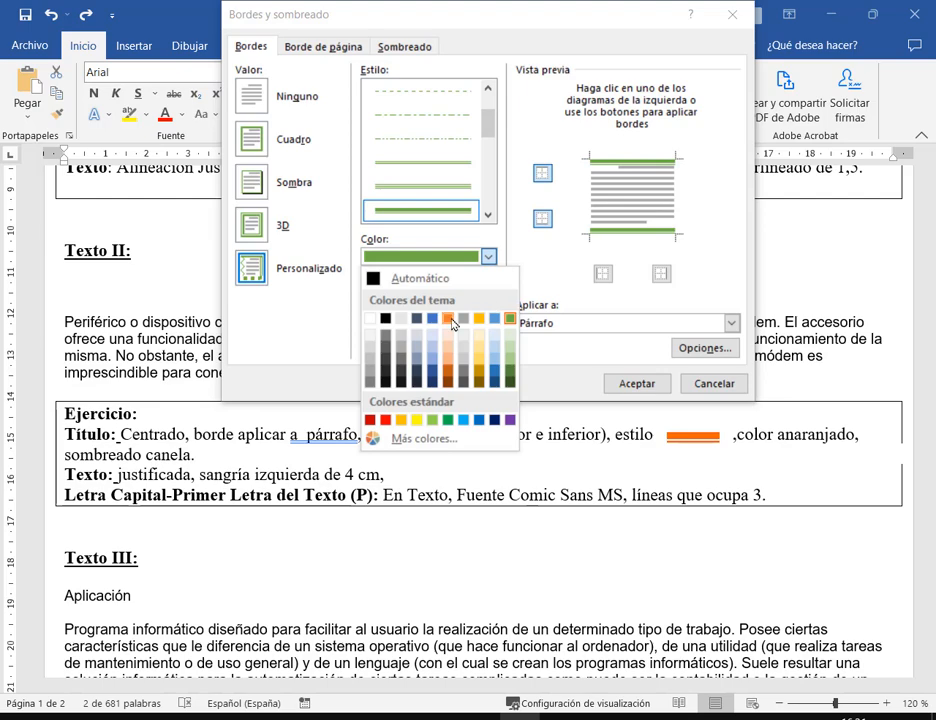
click(452, 316)
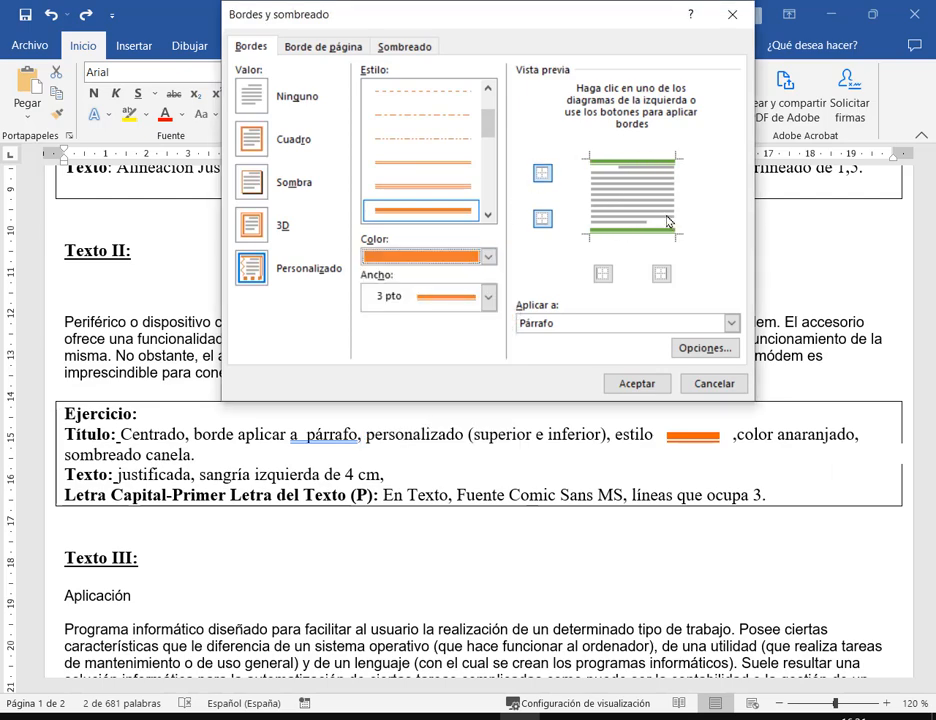
click(543, 174)
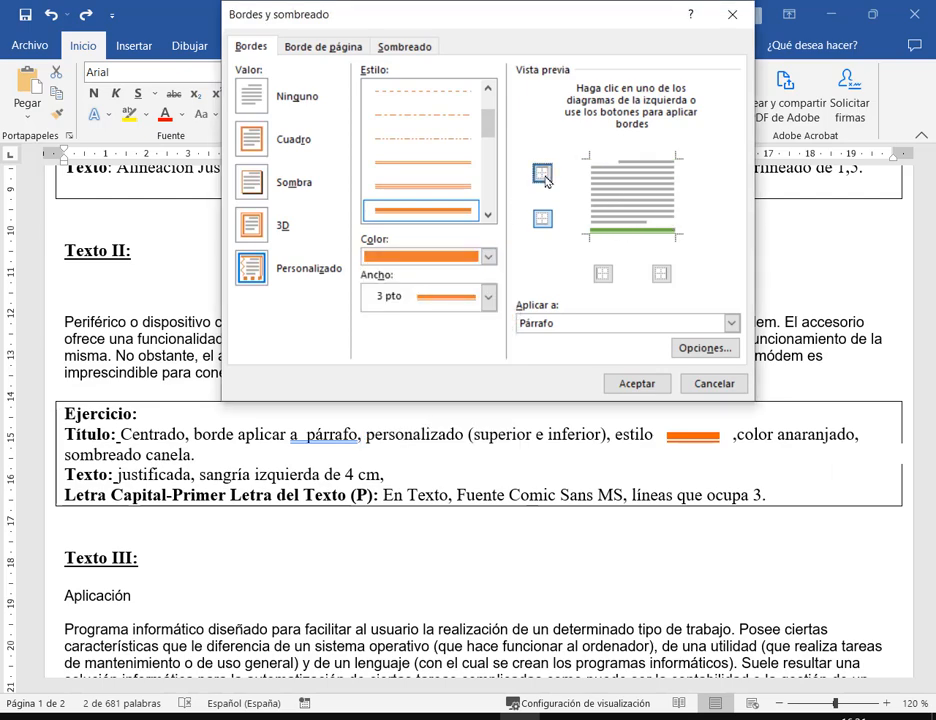
click(543, 175)
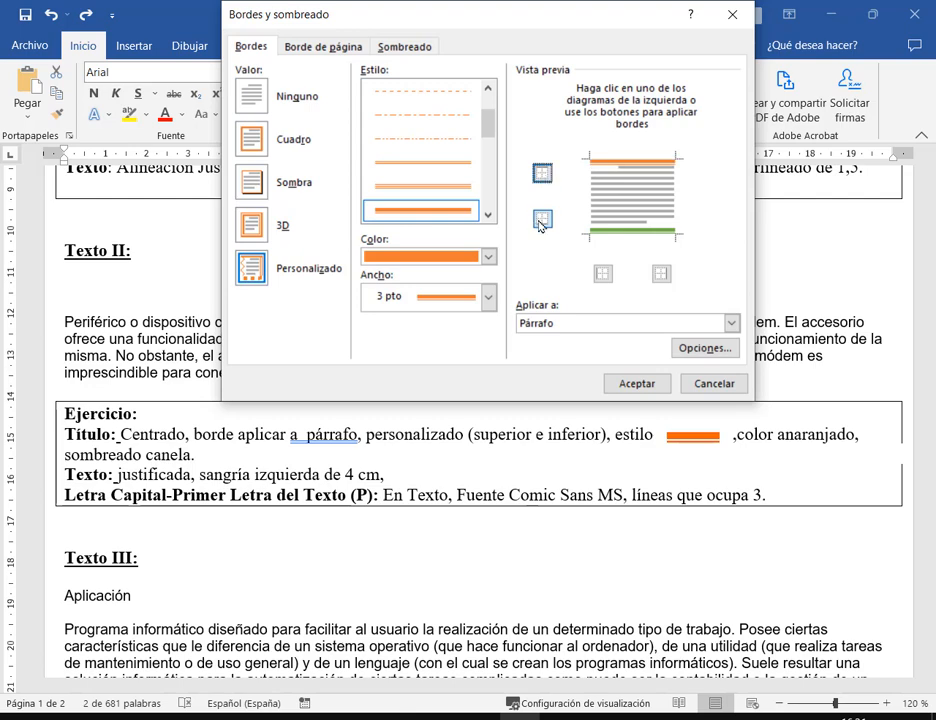
click(542, 224)
click(541, 224)
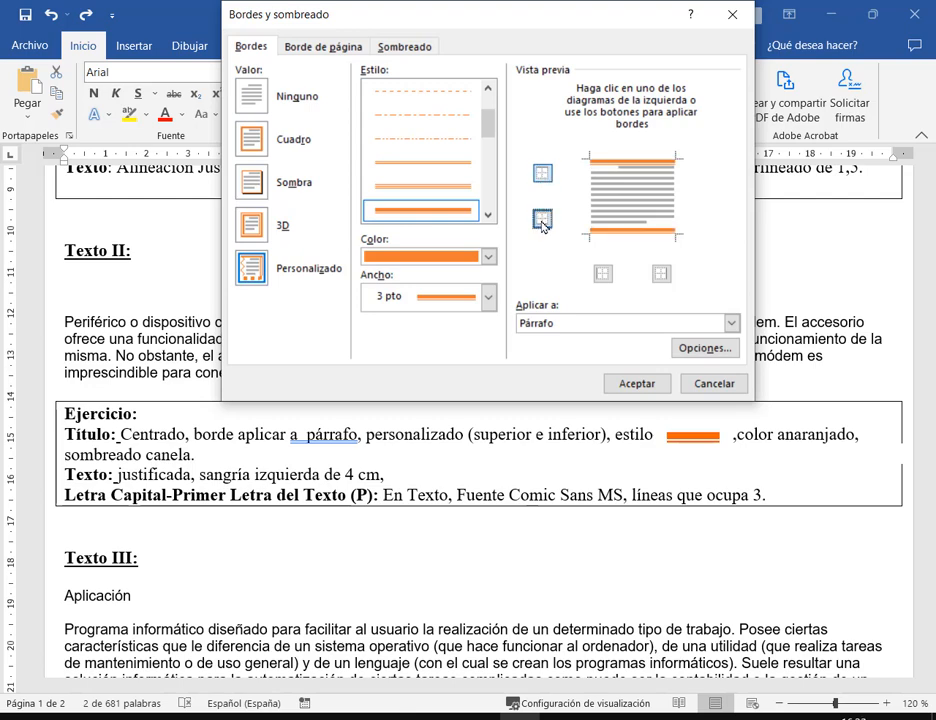
Step: Choose the triple-line 3 pto border style and apply it to the title paragraph's top and bottom edges
scroll(487, 119, up, 3)
scroll(435, 134, down, 5)
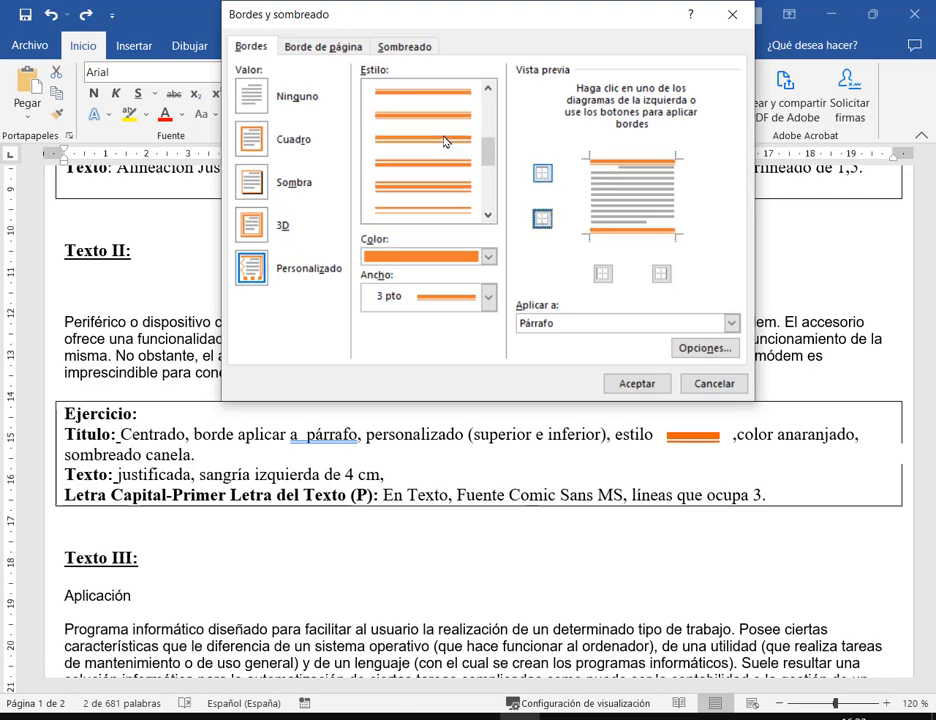
click(463, 97)
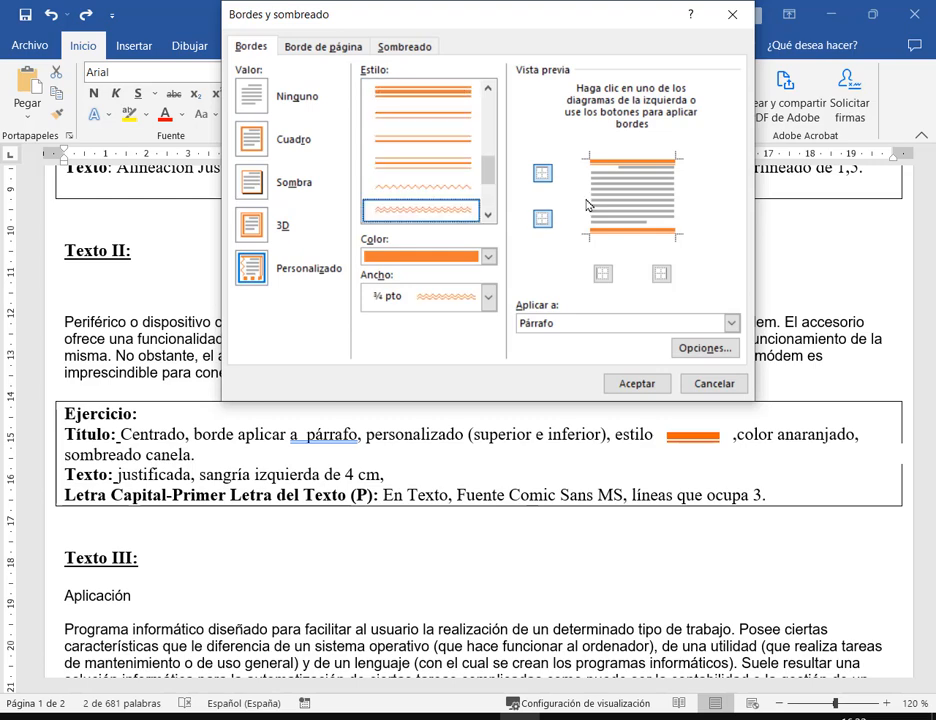
click(463, 95)
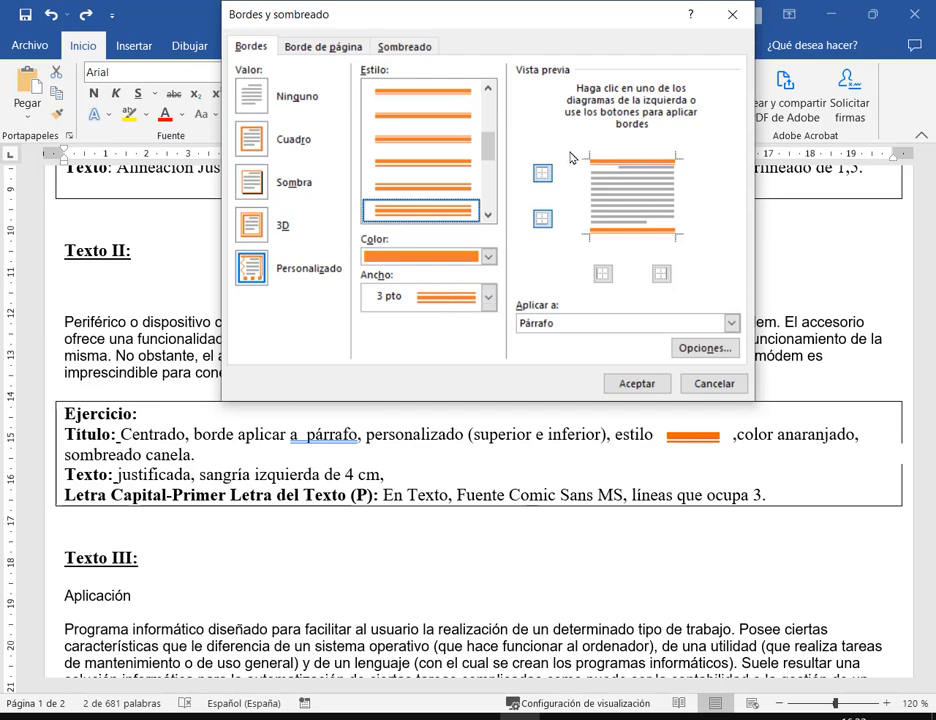
click(542, 173)
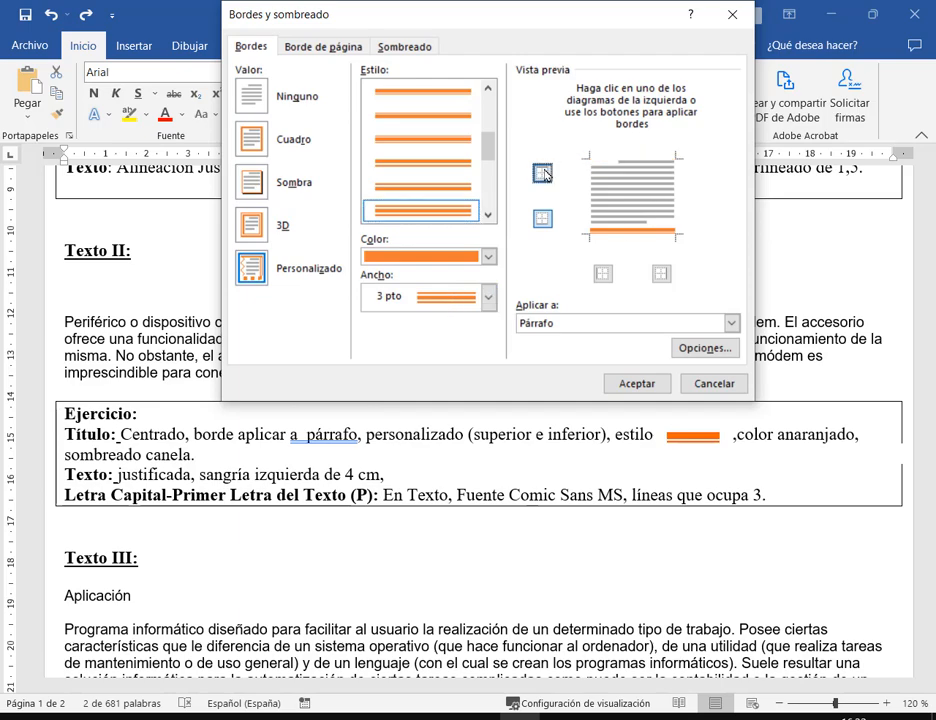
click(543, 174)
click(542, 218)
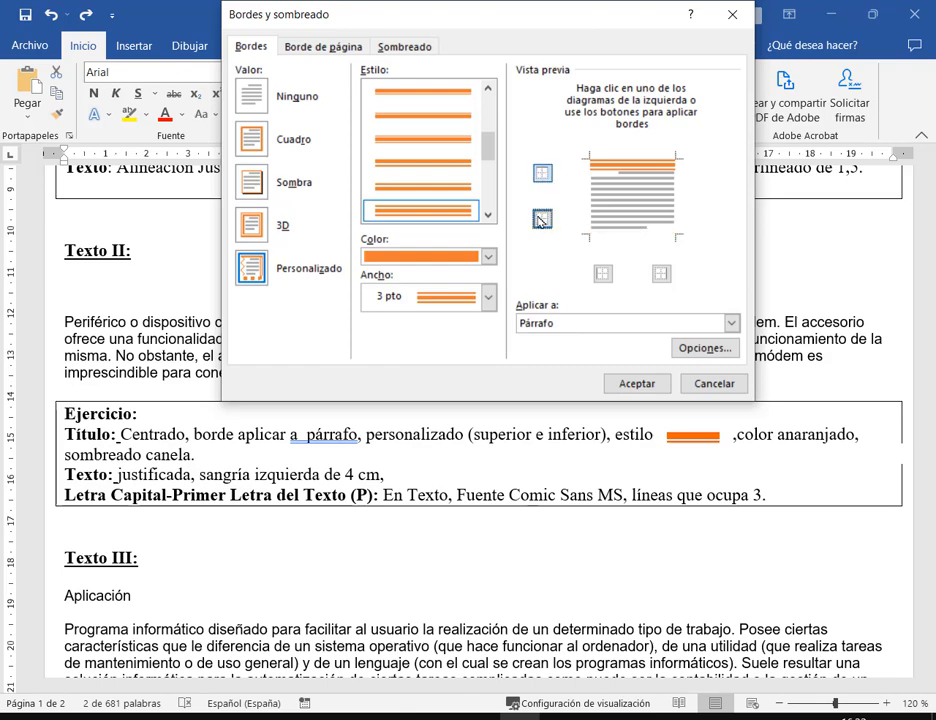
click(541, 219)
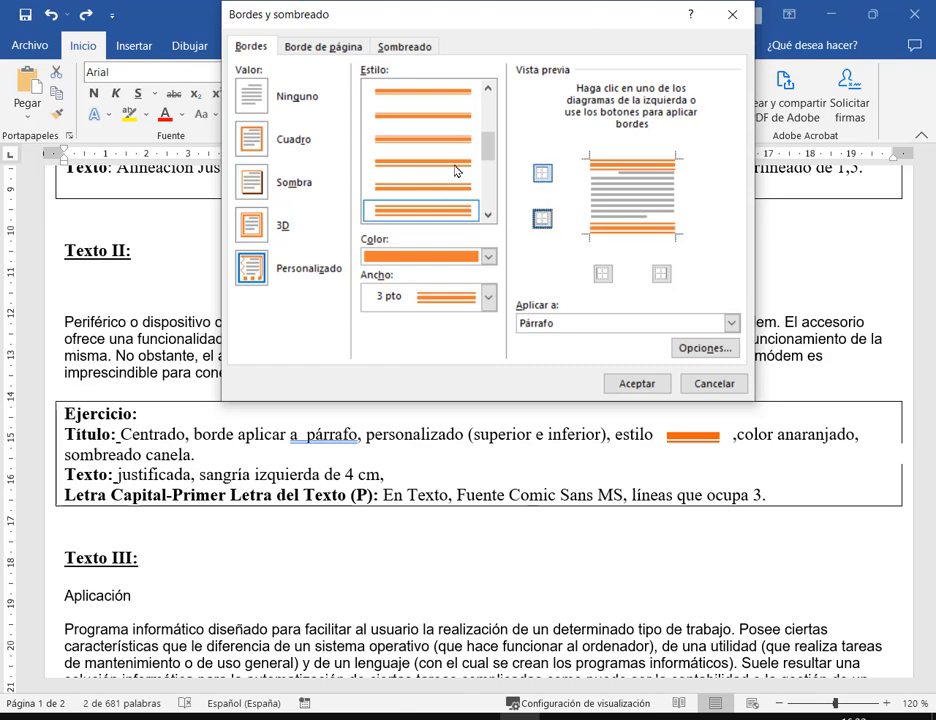
Step: Apply the thick-over-thin 3 pto line style with the wider gap to the title paragraph's top and bottom edges and accept the borders
click(455, 171)
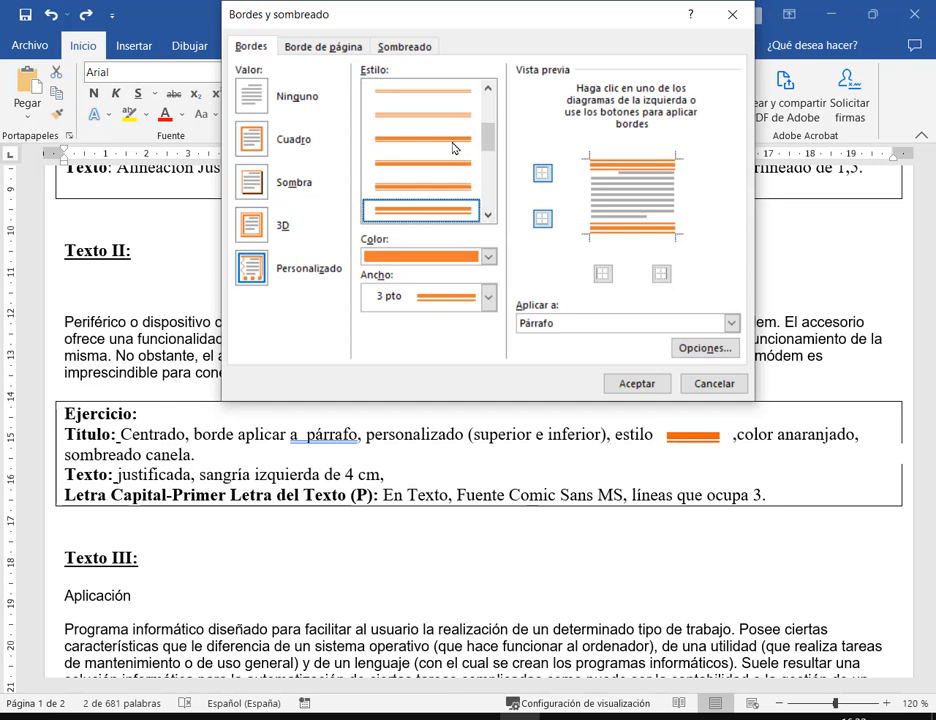
scroll(440, 180, up, 1)
scroll(440, 200, down, 1)
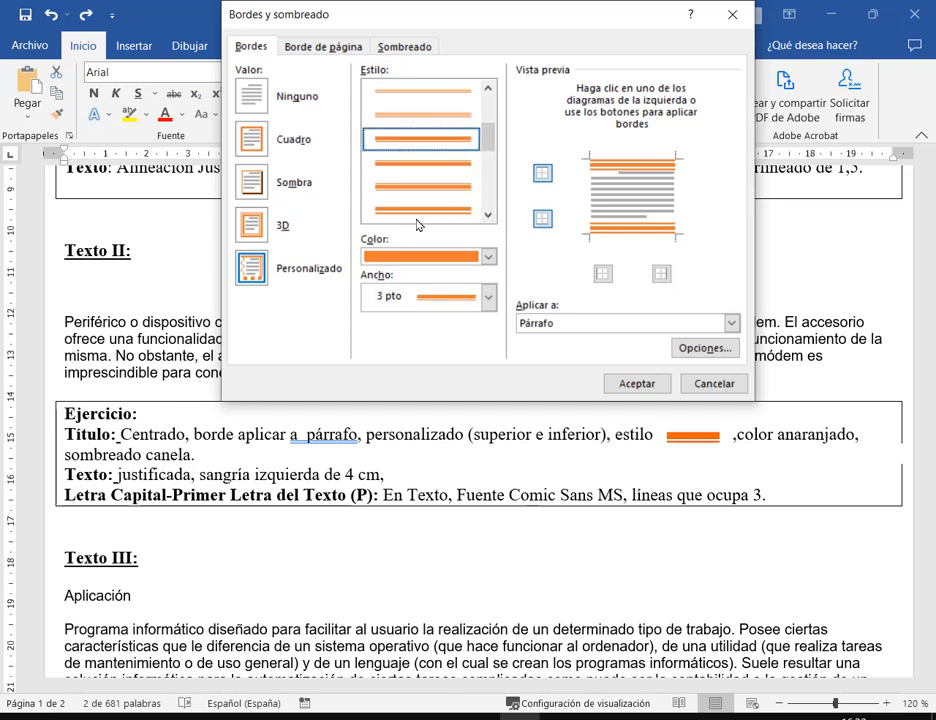
click(425, 211)
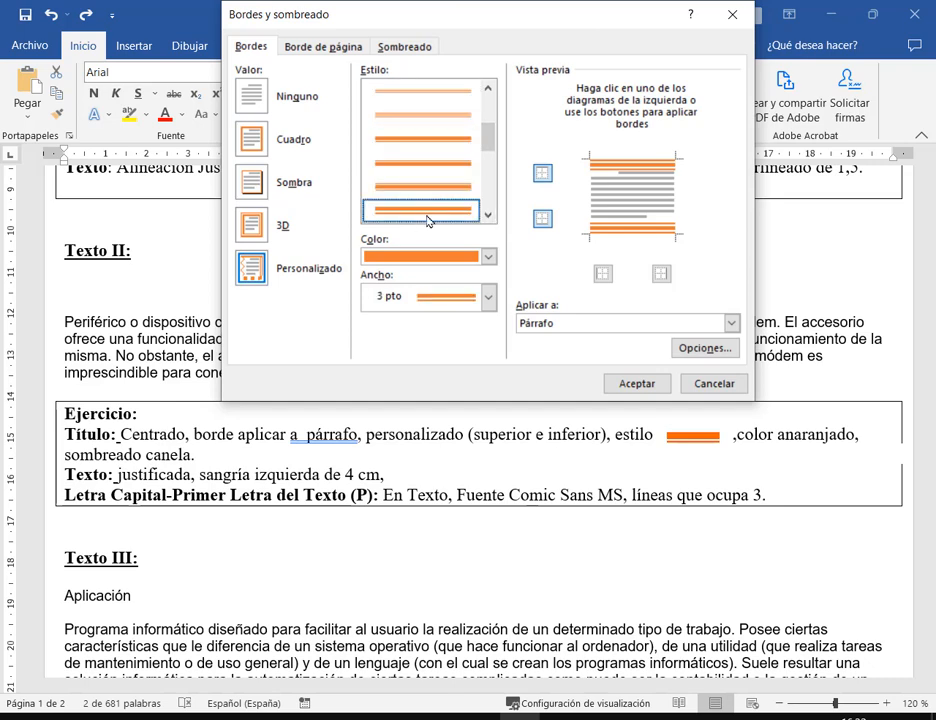
click(642, 167)
click(632, 230)
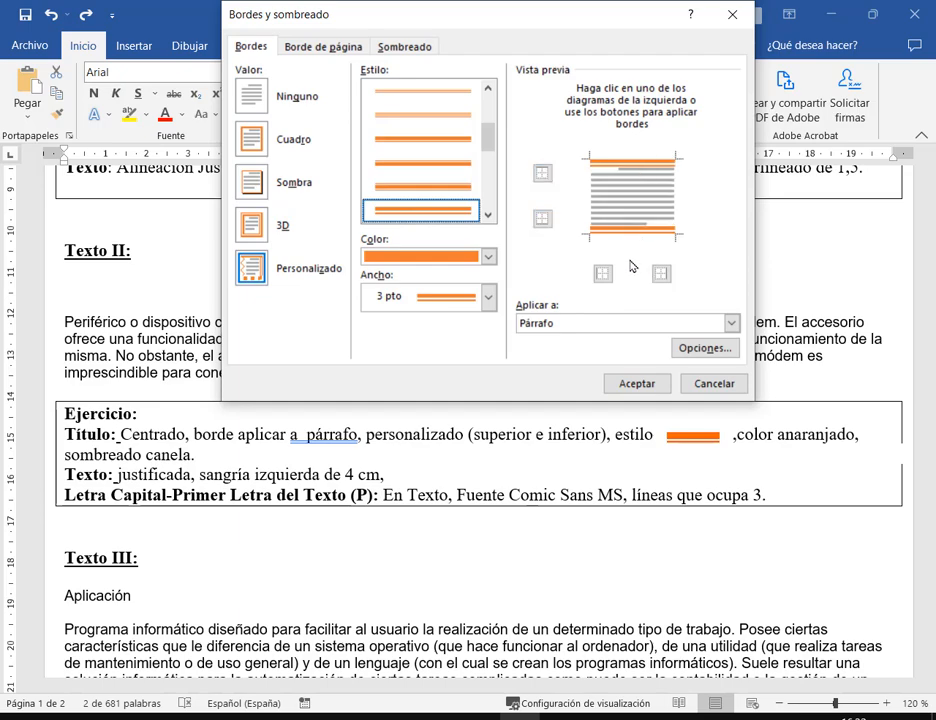
click(637, 384)
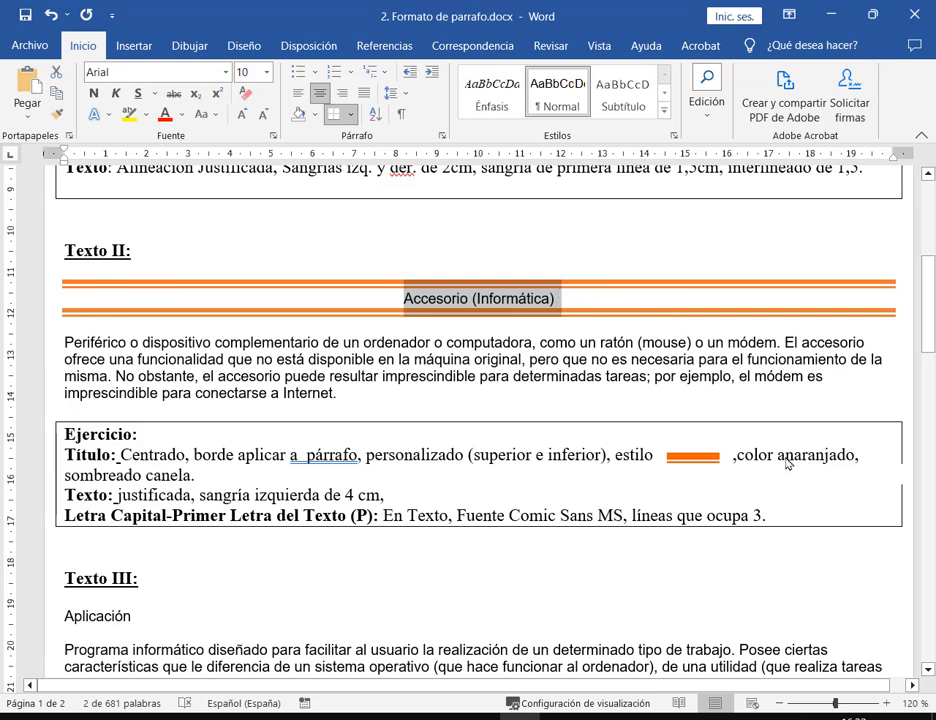
Step: Shade Texto II's title with the lightest orange theme fill, applied to Párrafo, through Bordes y sombreado
click(350, 114)
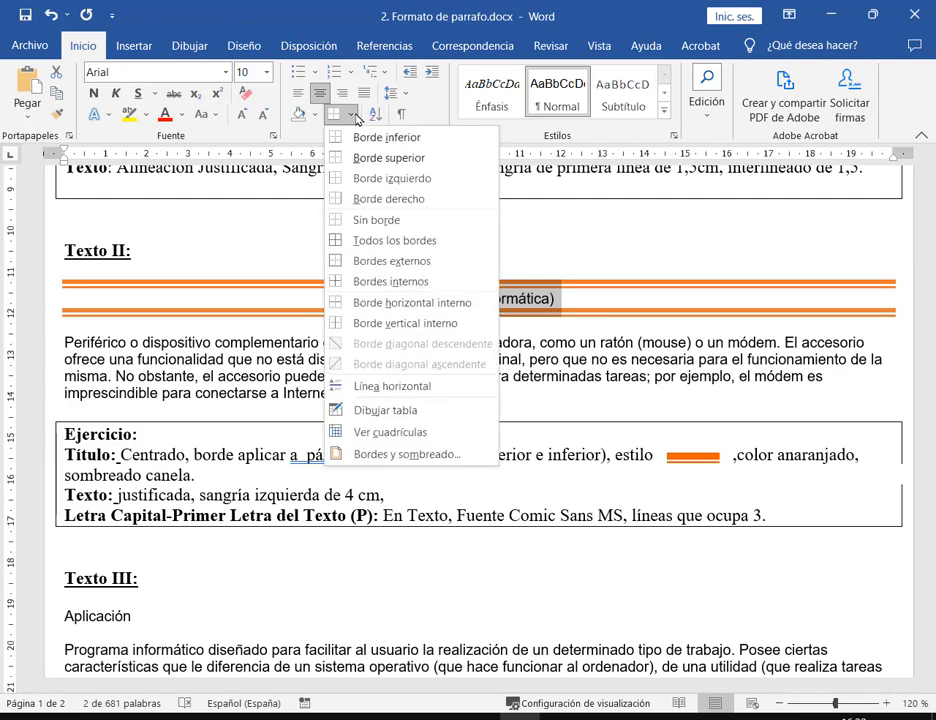
click(358, 454)
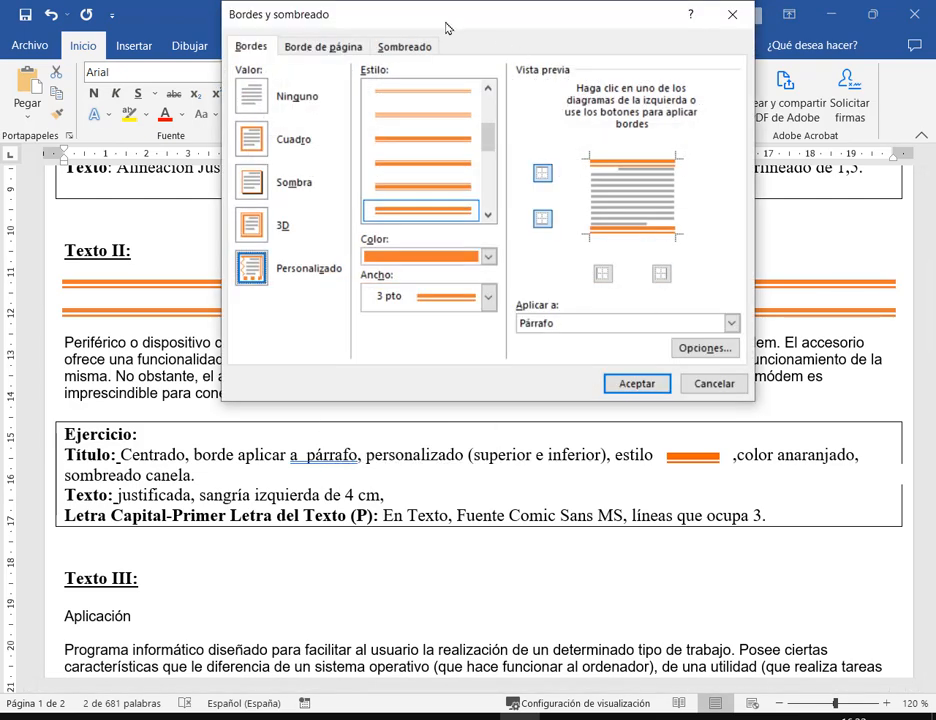
click(419, 50)
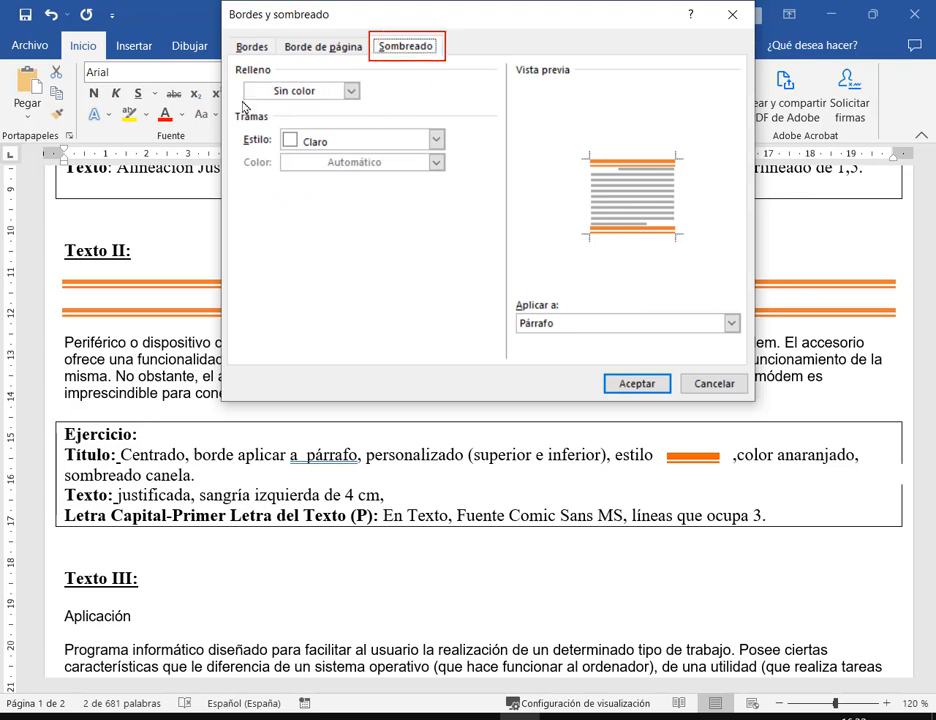
click(351, 92)
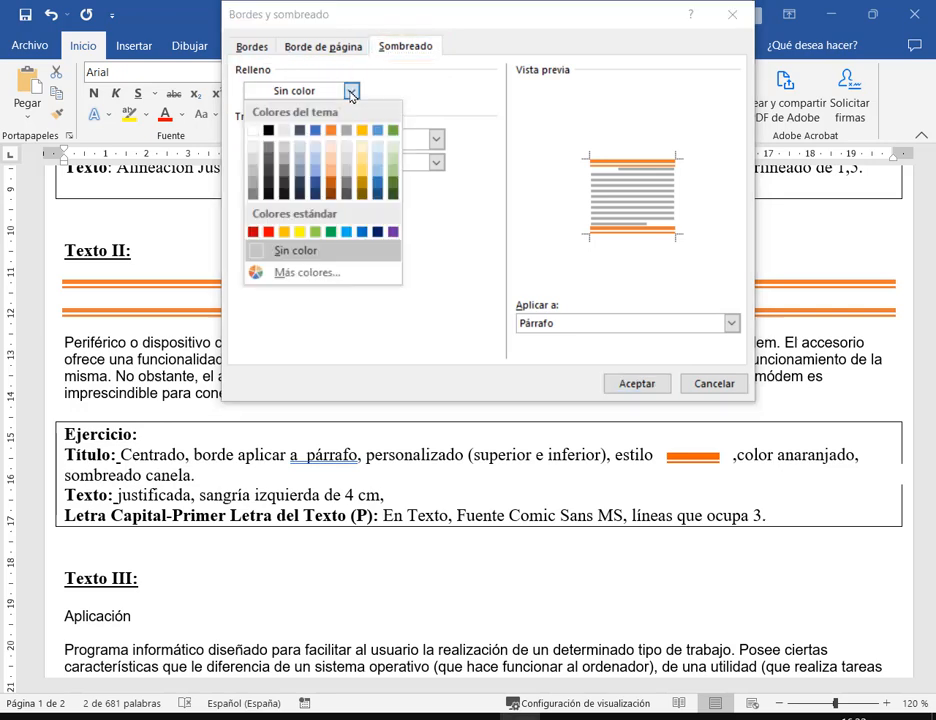
click(331, 148)
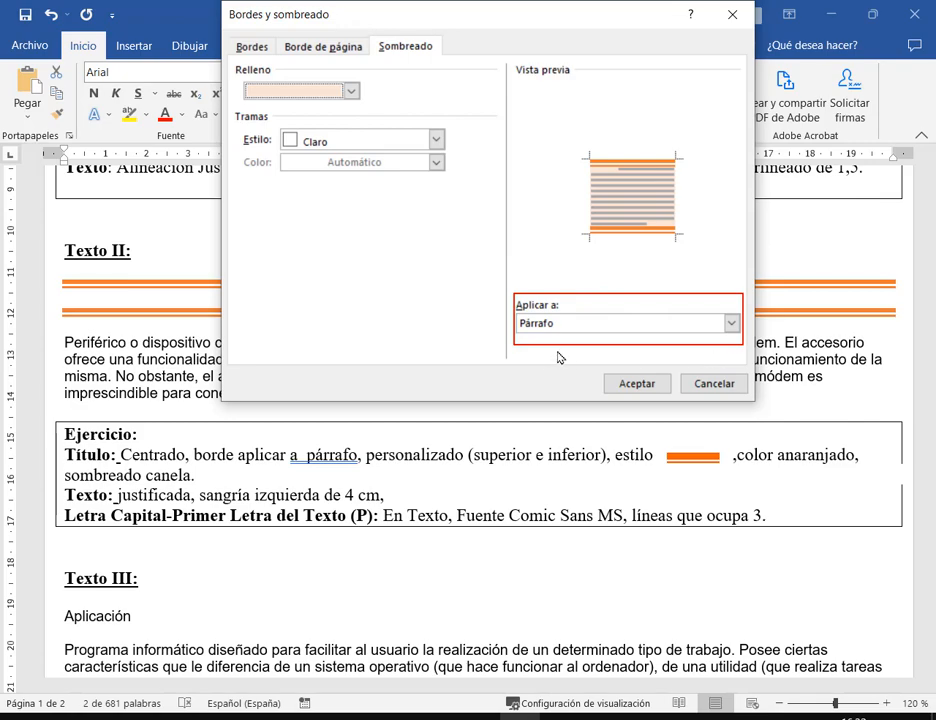
click(626, 387)
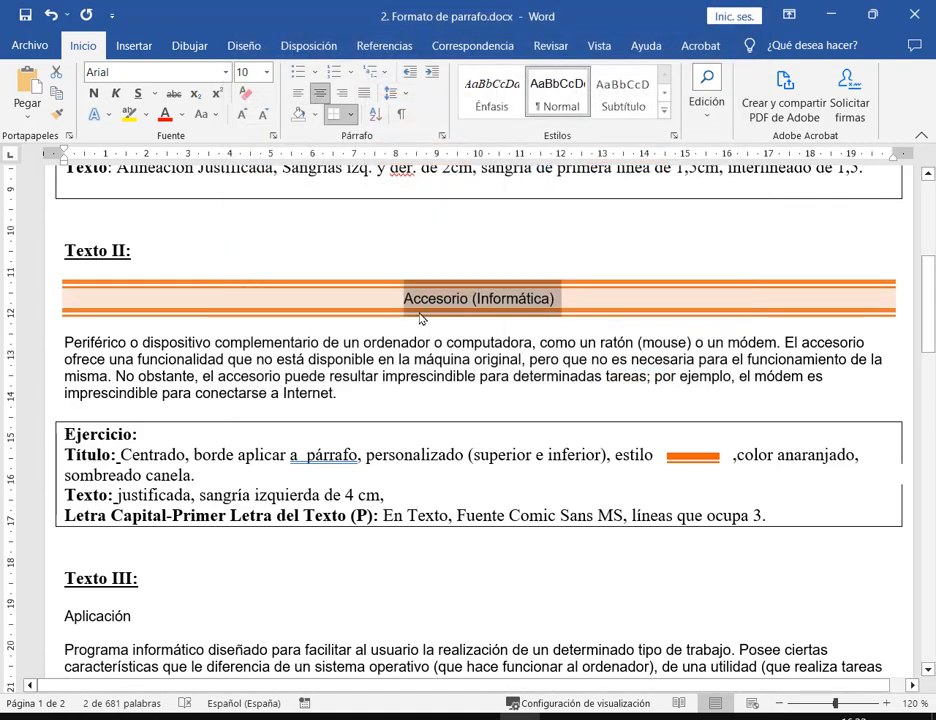
Step: Undo the paragraph shading and apply the lightest orange fill to the title with the scope set to Texto
key(ctrl+z)
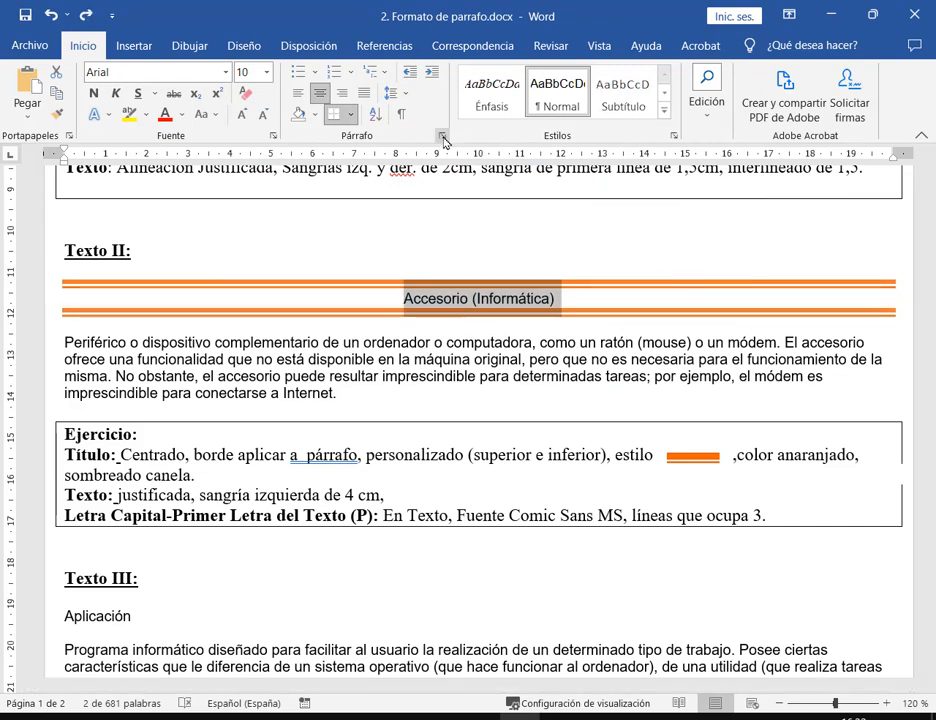
click(345, 114)
click(410, 455)
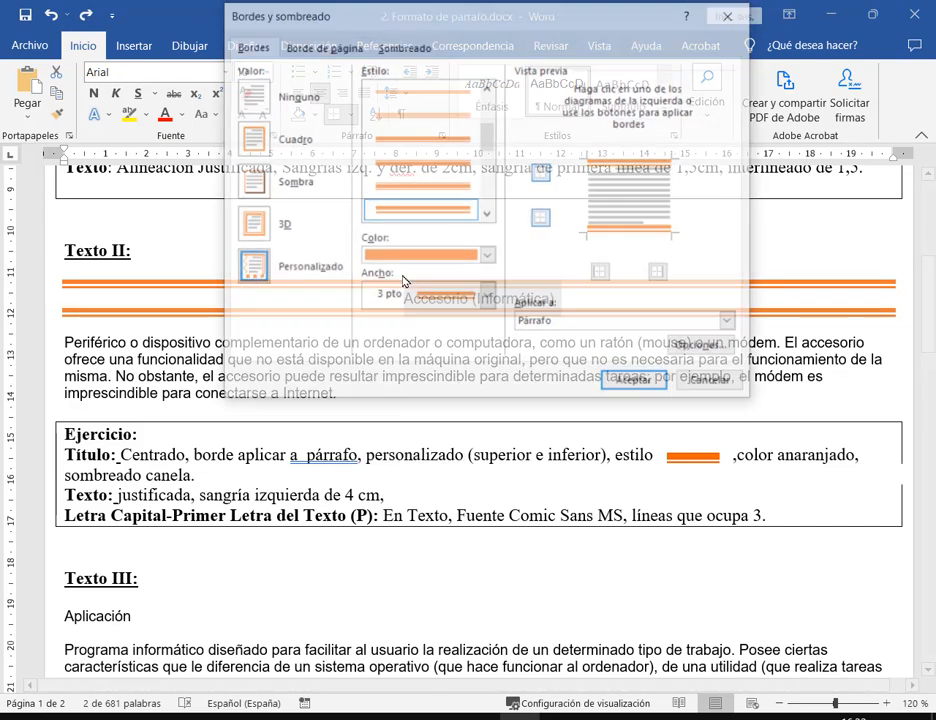
click(408, 47)
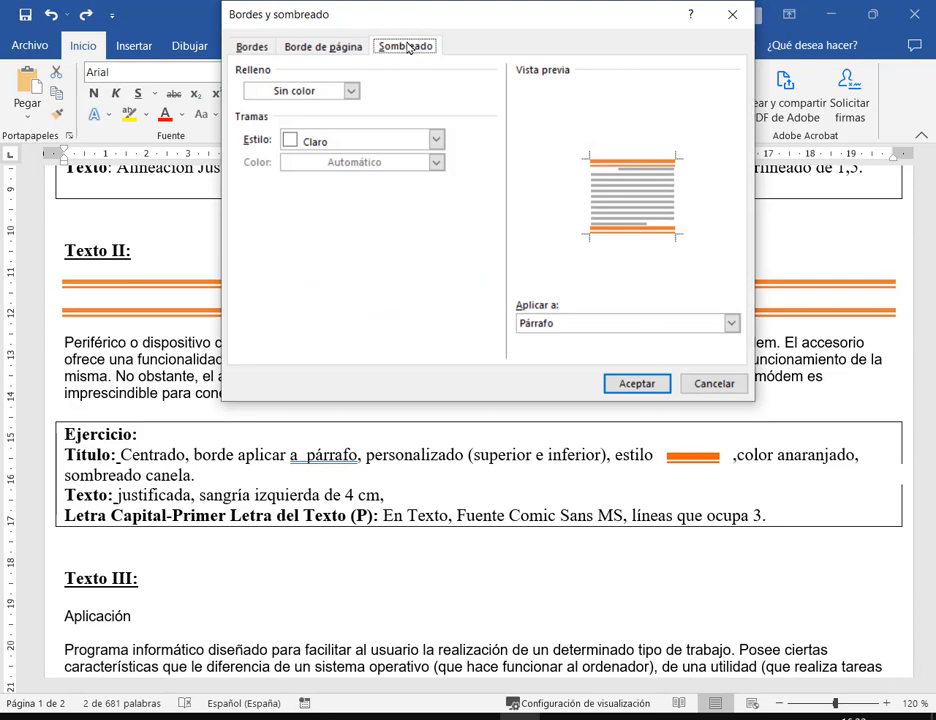
click(580, 322)
click(565, 336)
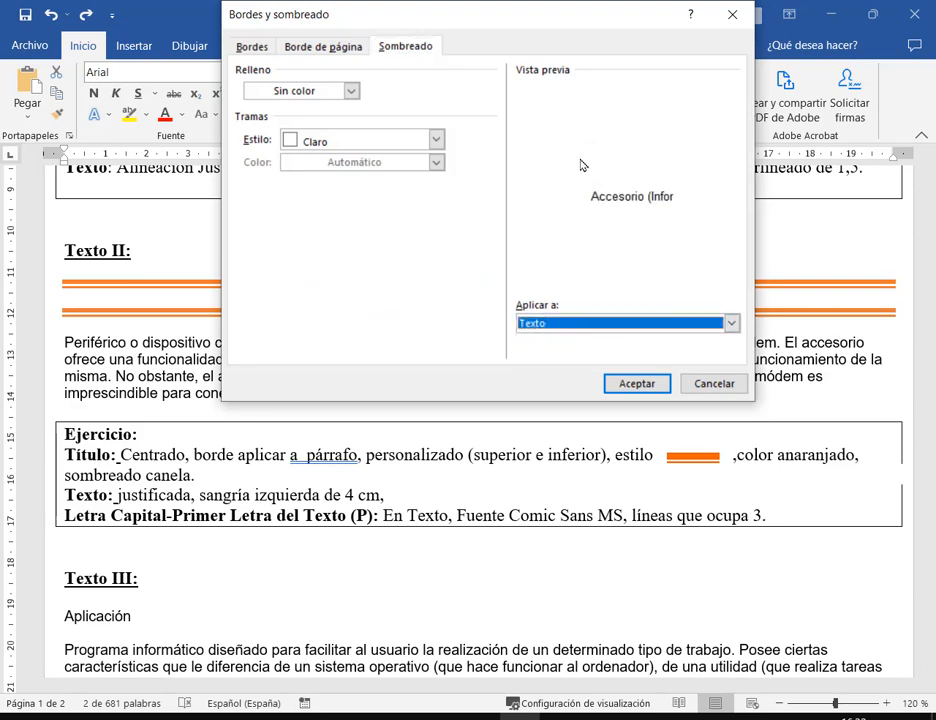
click(351, 92)
click(340, 148)
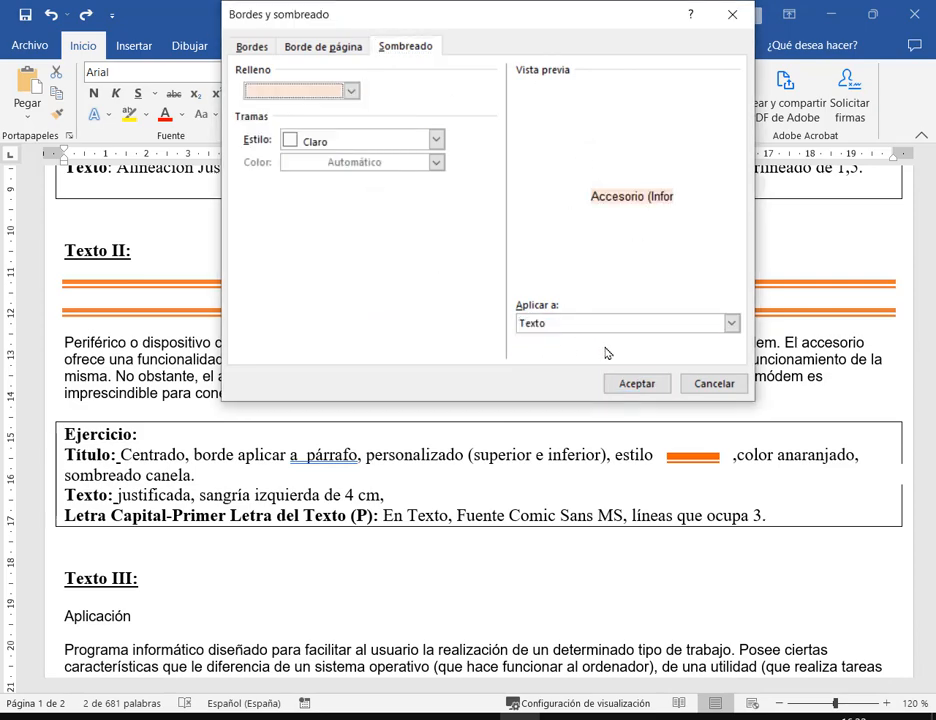
click(641, 390)
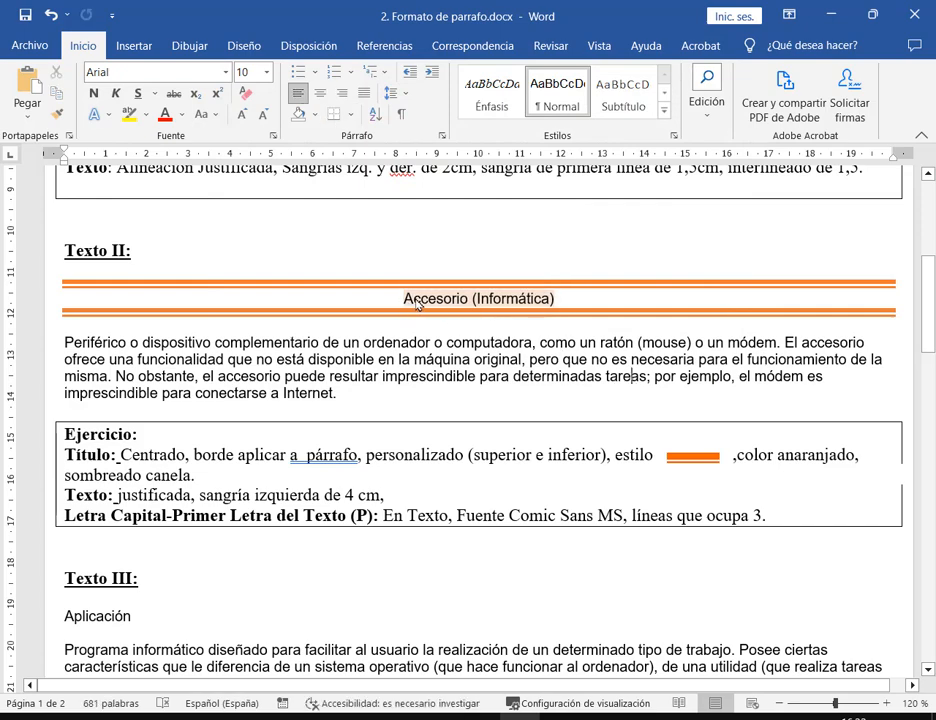
Step: Undo the text-only shading and fill the whole "Accesorio (Informática)" title paragraph with the lightest orange theme color
triple_click(564, 302)
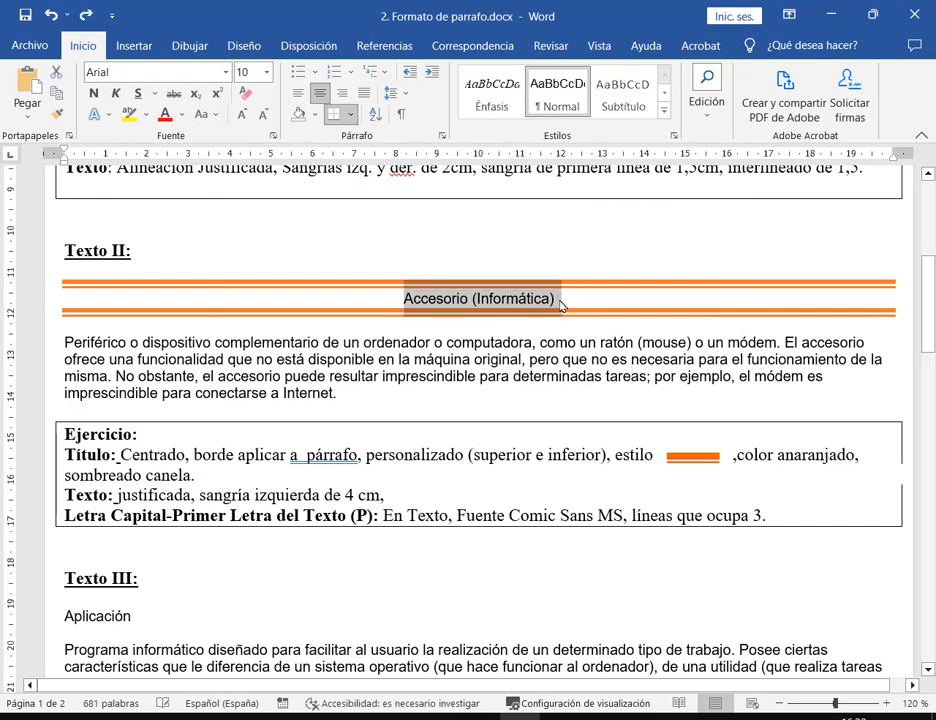
click(350, 114)
click(345, 454)
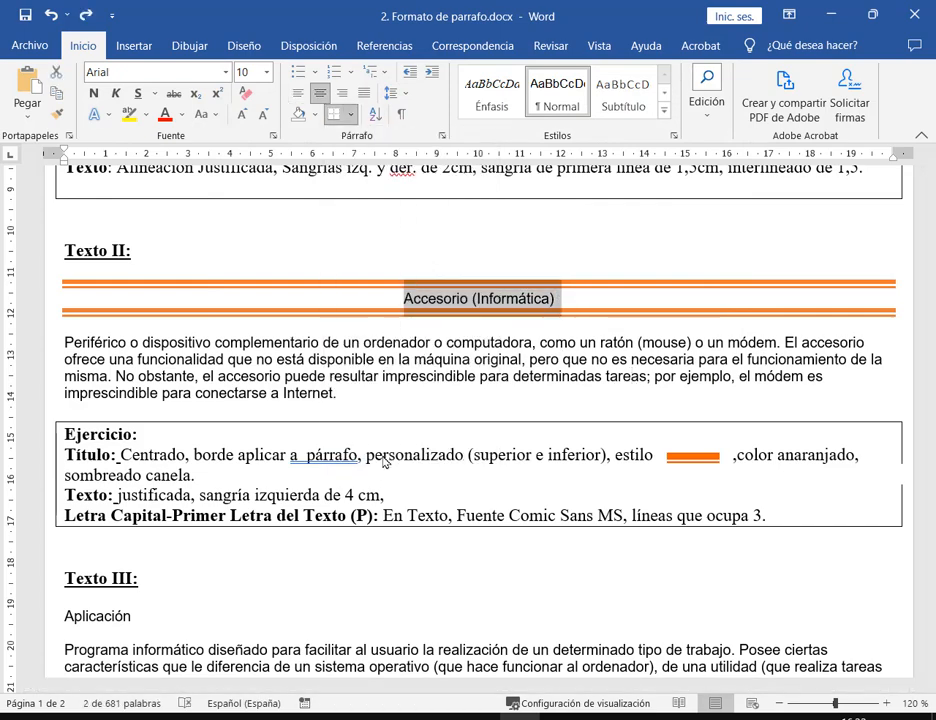
click(410, 46)
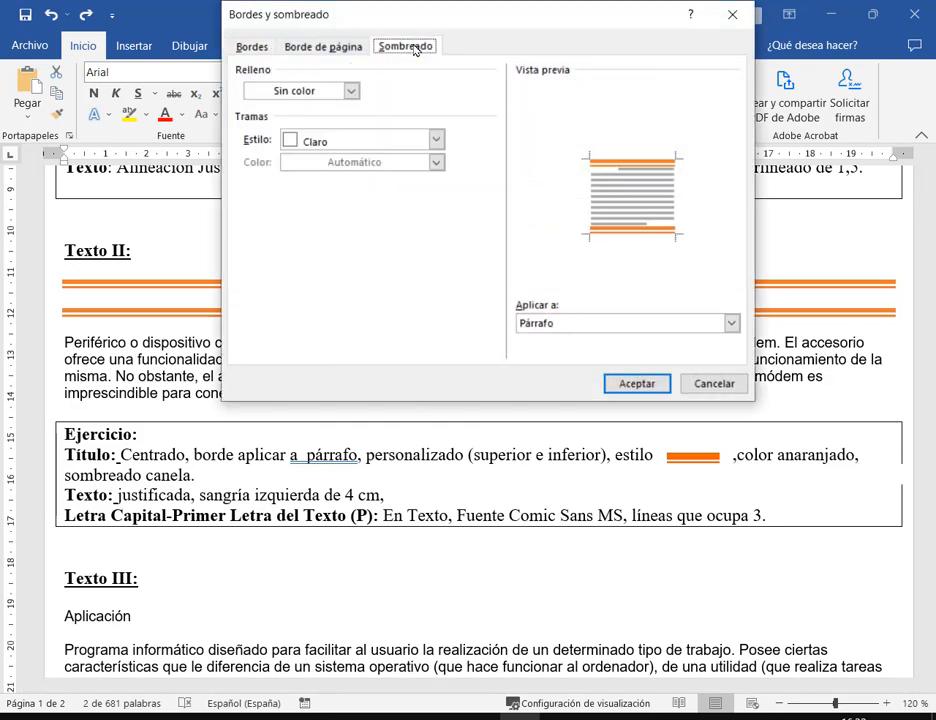
click(351, 90)
click(330, 147)
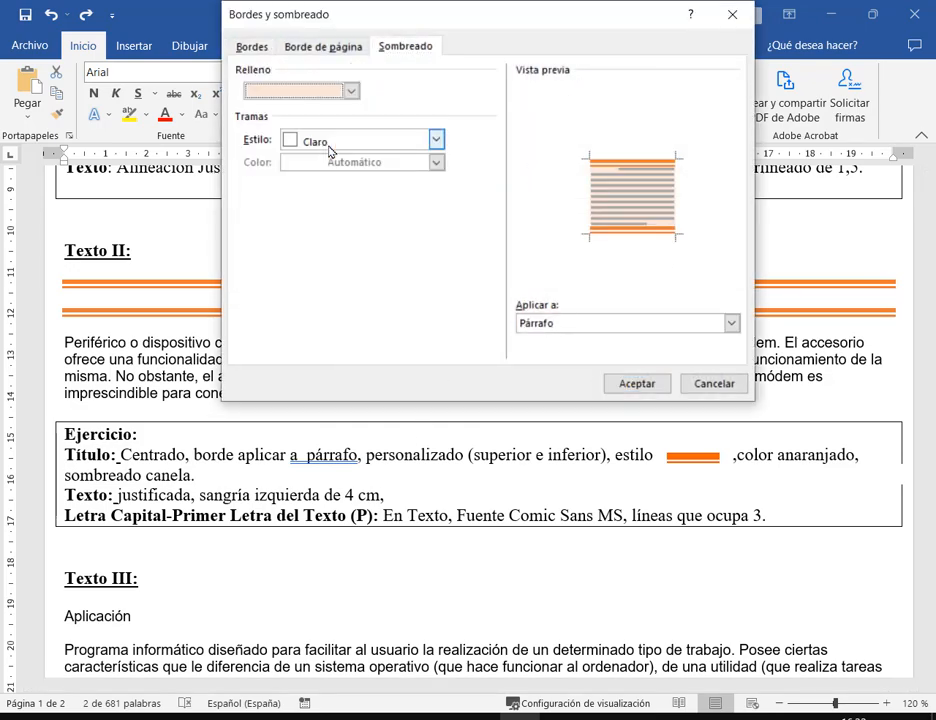
click(636, 383)
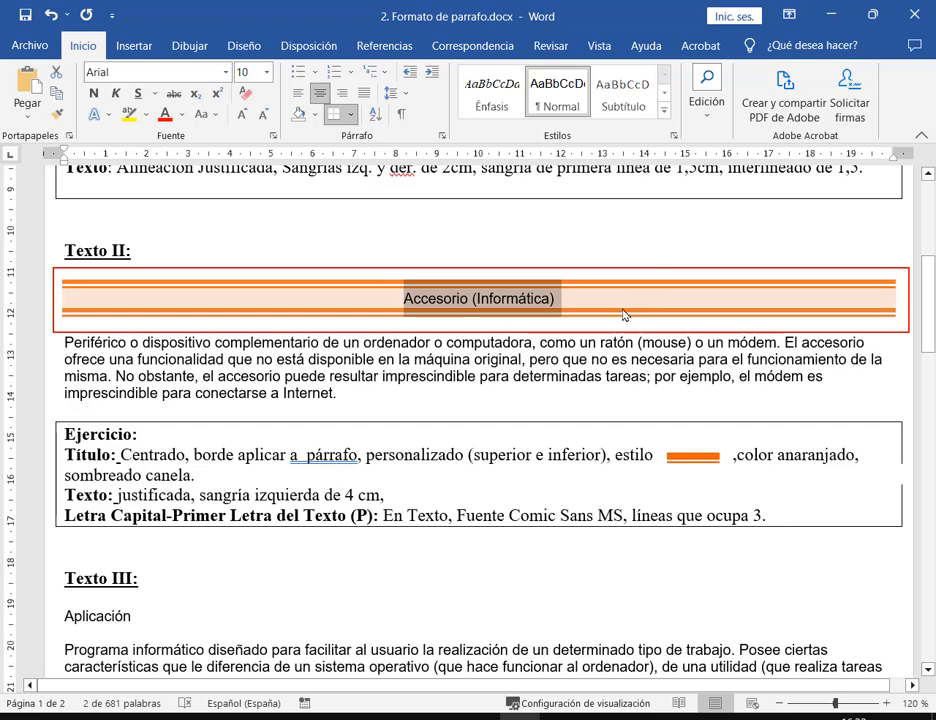
click(591, 299)
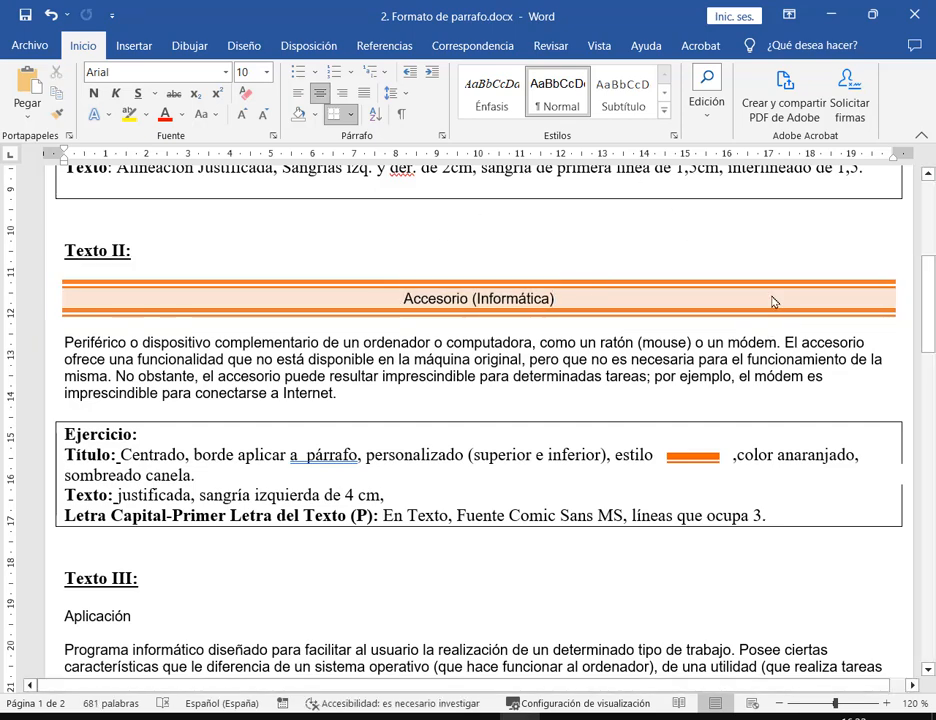
scroll(772, 302, down, 1)
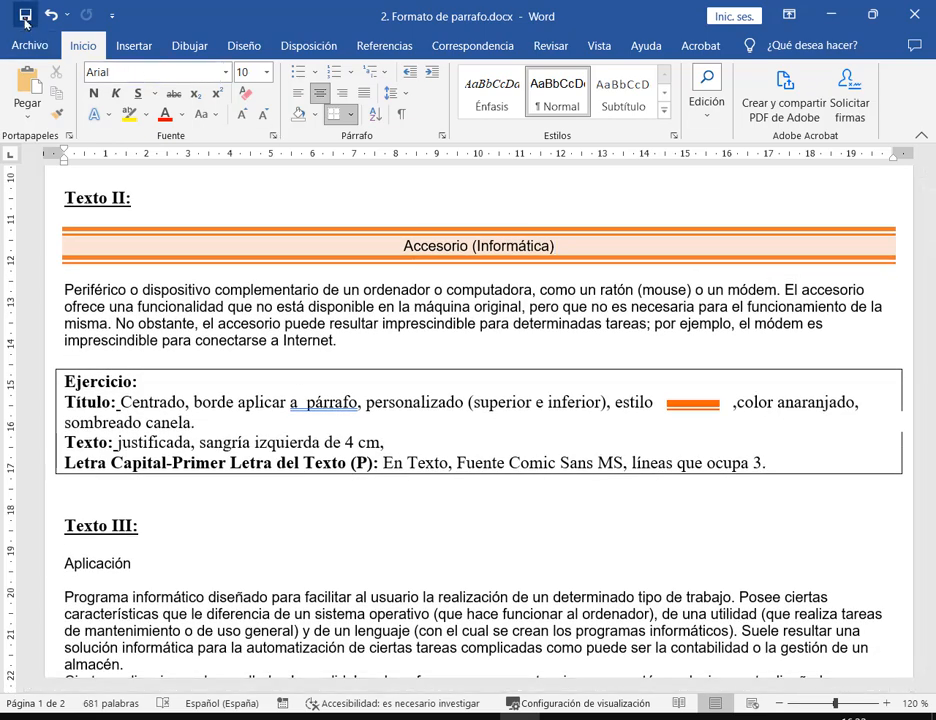
Step: Save the document and shrink its window so the Google Meet call and chat can be seen below it
click(24, 20)
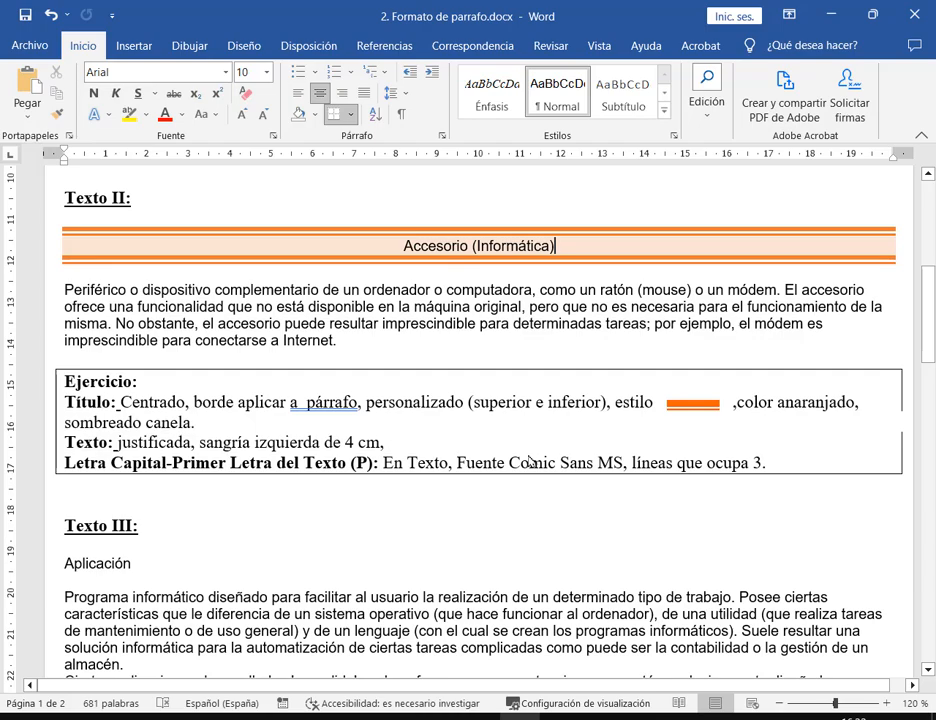
click(873, 14)
click(236, 717)
click(135, 670)
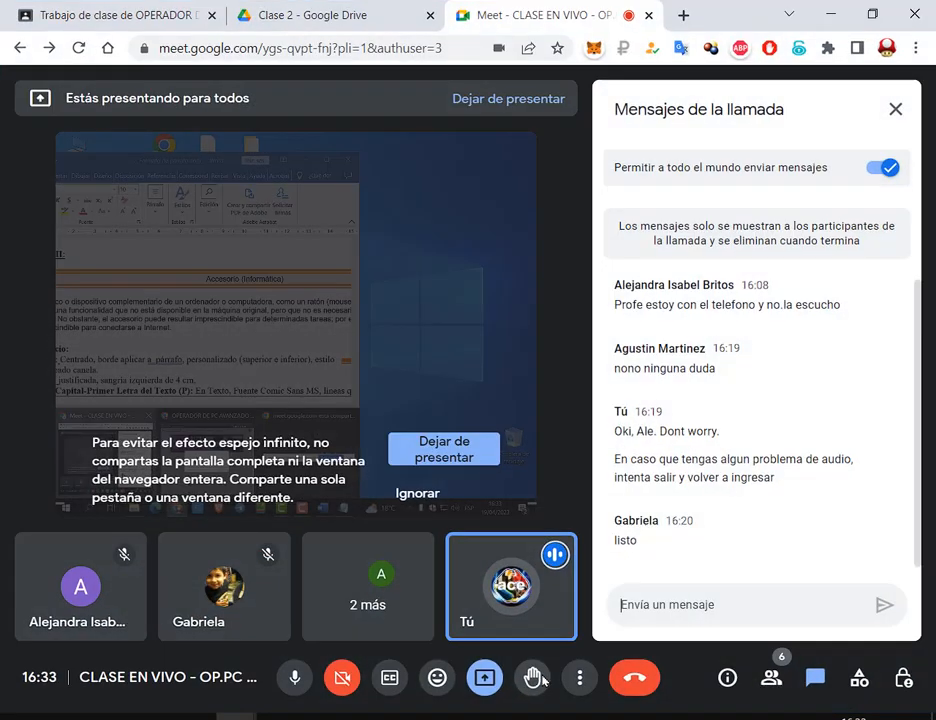
key(alt+Tab)
drag(386, 65, 495, 29)
drag(698, 533, 934, 436)
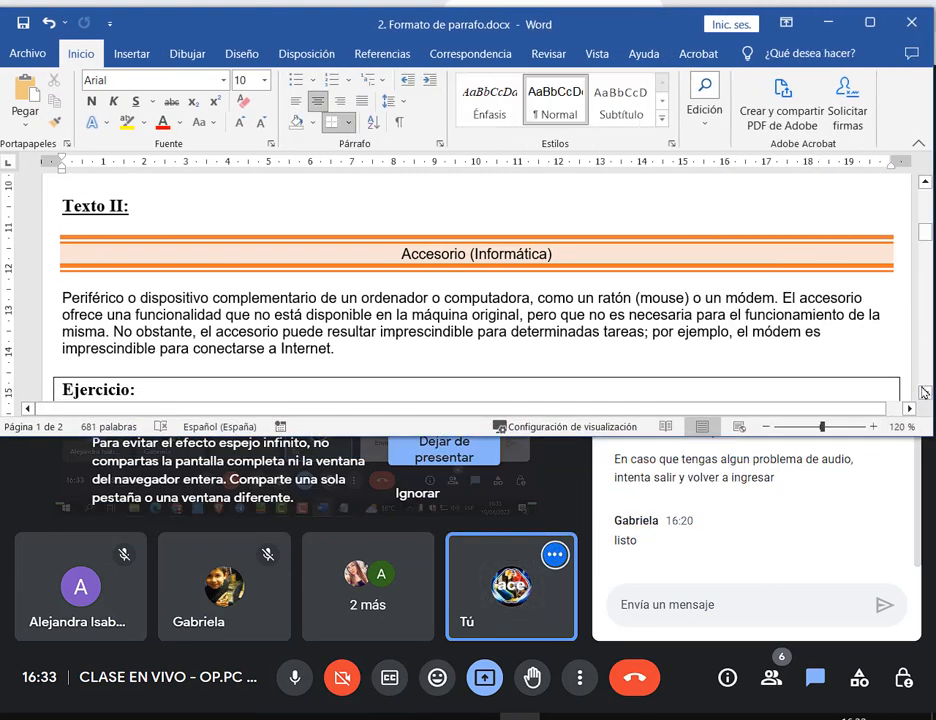
scroll(835, 376, down, 1)
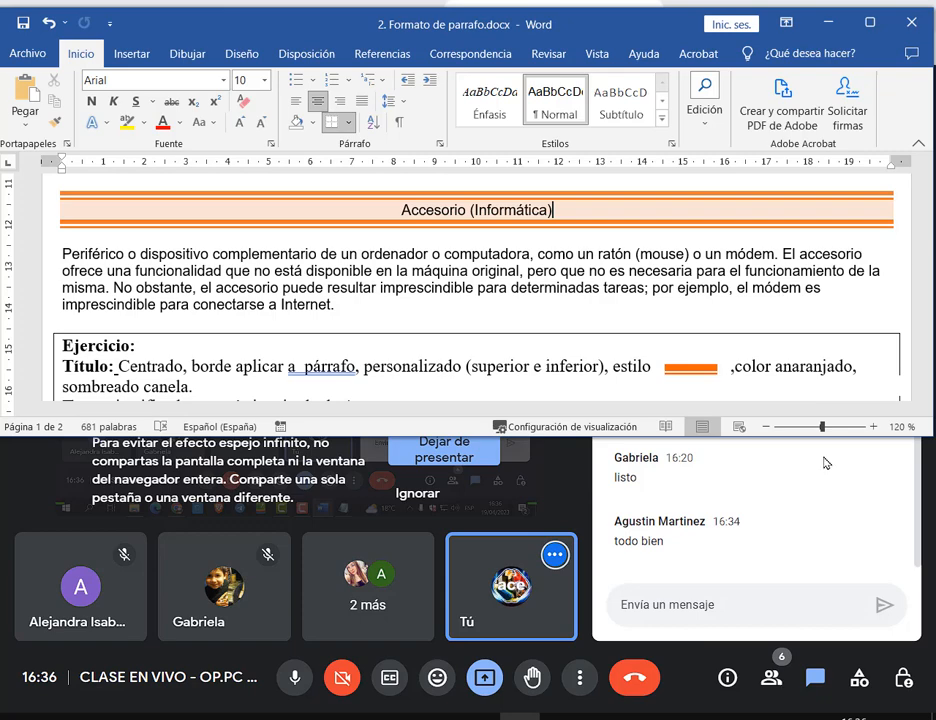
Step: Restore the document to full size and justify Texto II's body paragraph beginning "Periférico o dispositivo"
click(869, 22)
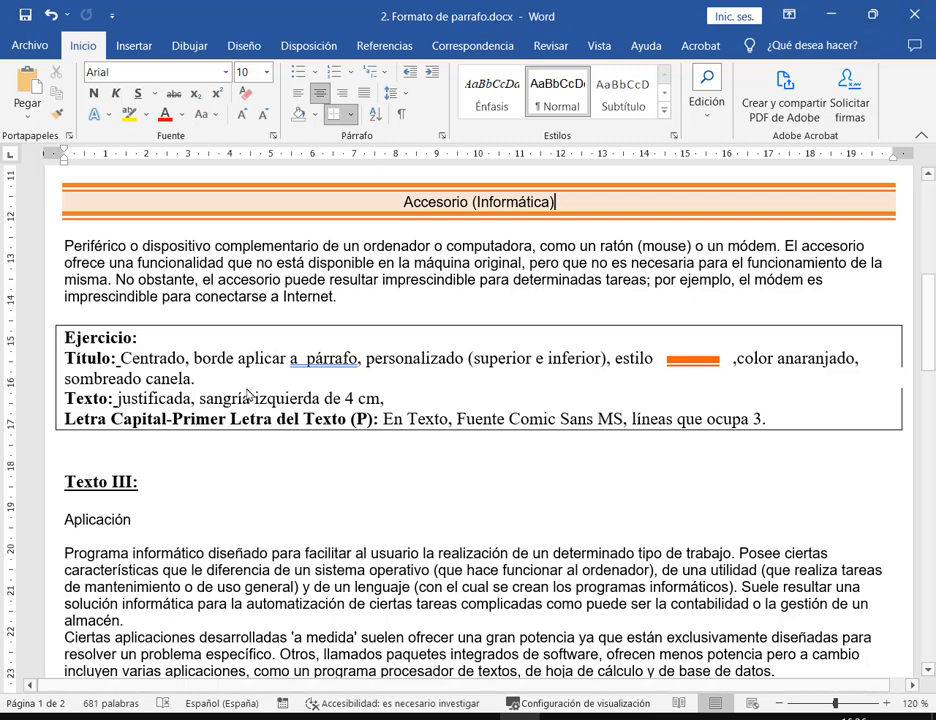
drag(131, 398, 354, 398)
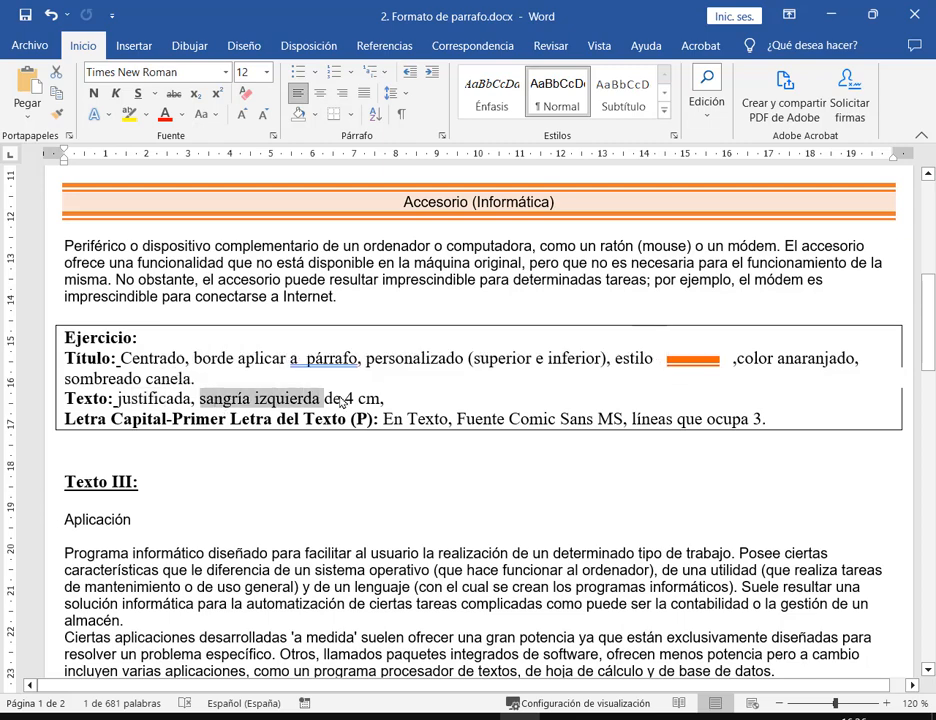
click(397, 280)
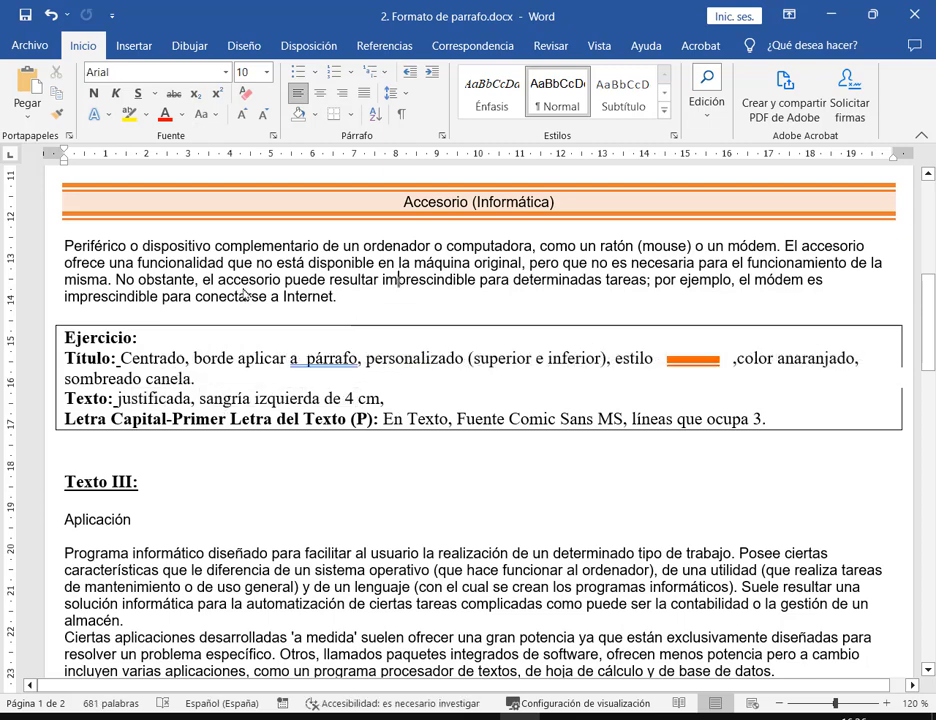
click(364, 92)
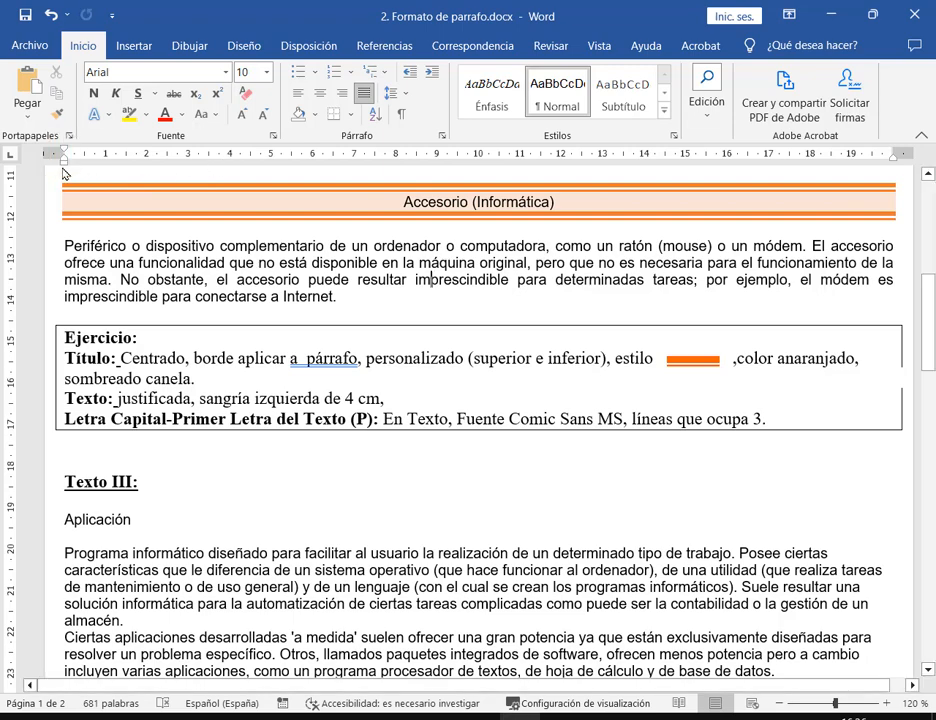
Step: Set the Texto II body paragraph's left indent to 4 cm through the Párrafo settings
drag(63, 160, 230, 163)
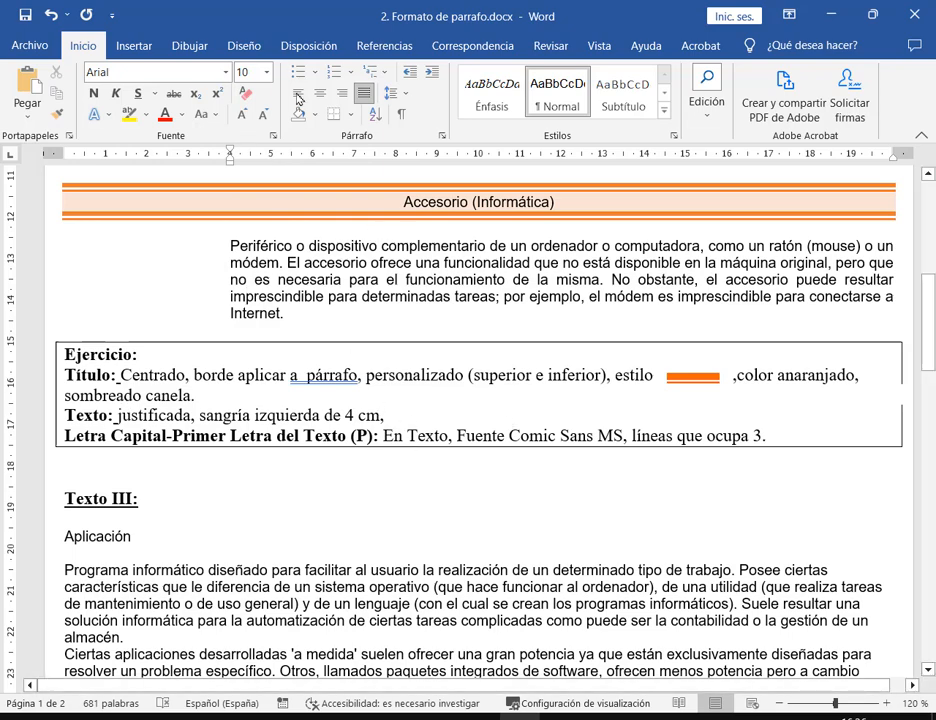
key(ctrl+z)
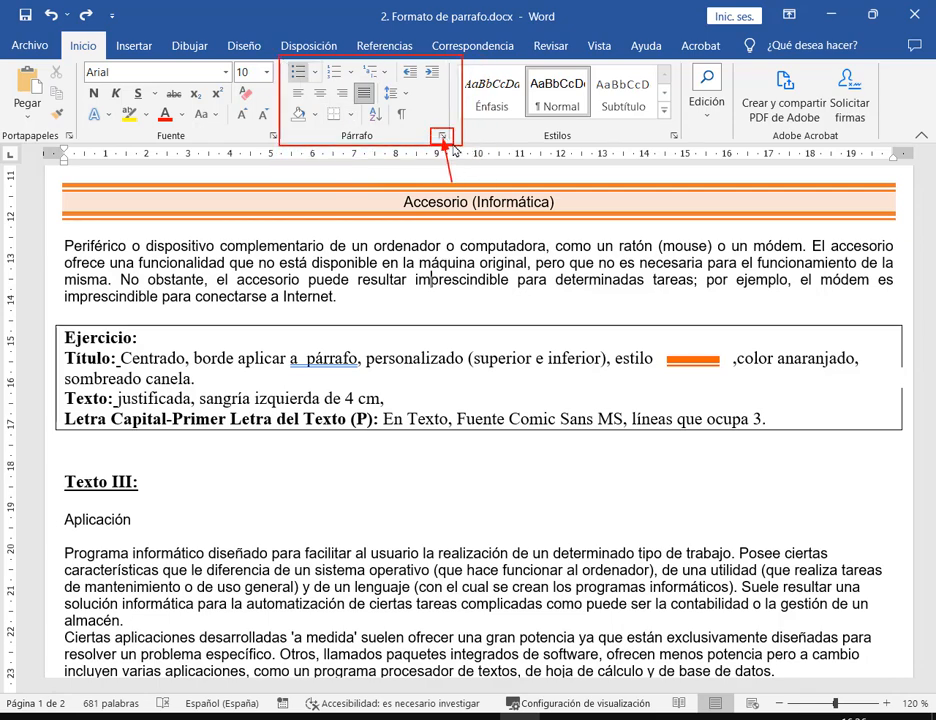
click(443, 138)
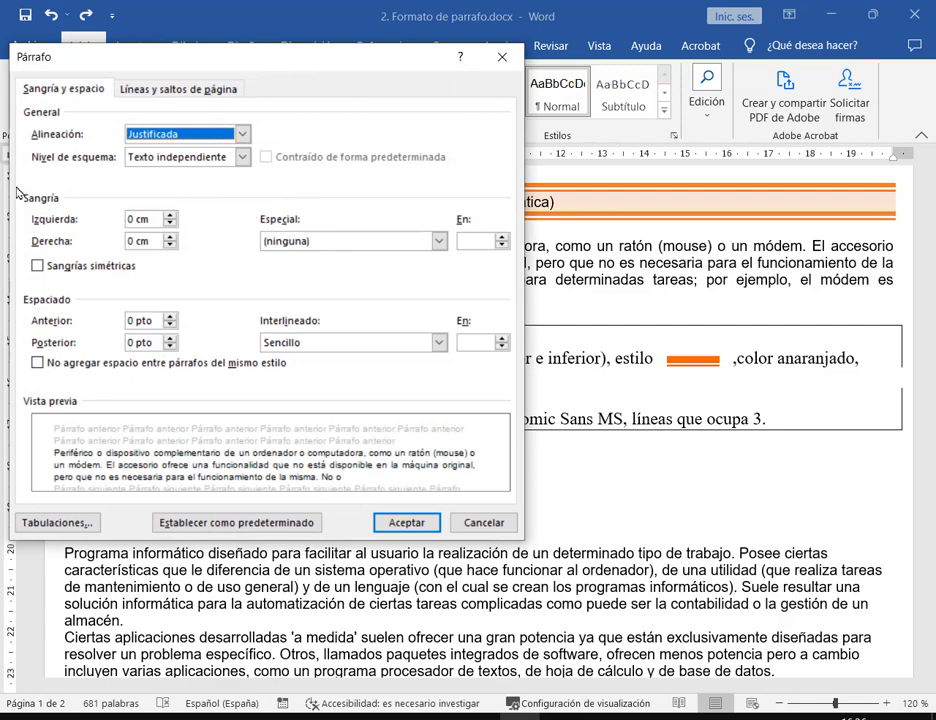
double_click(133, 225)
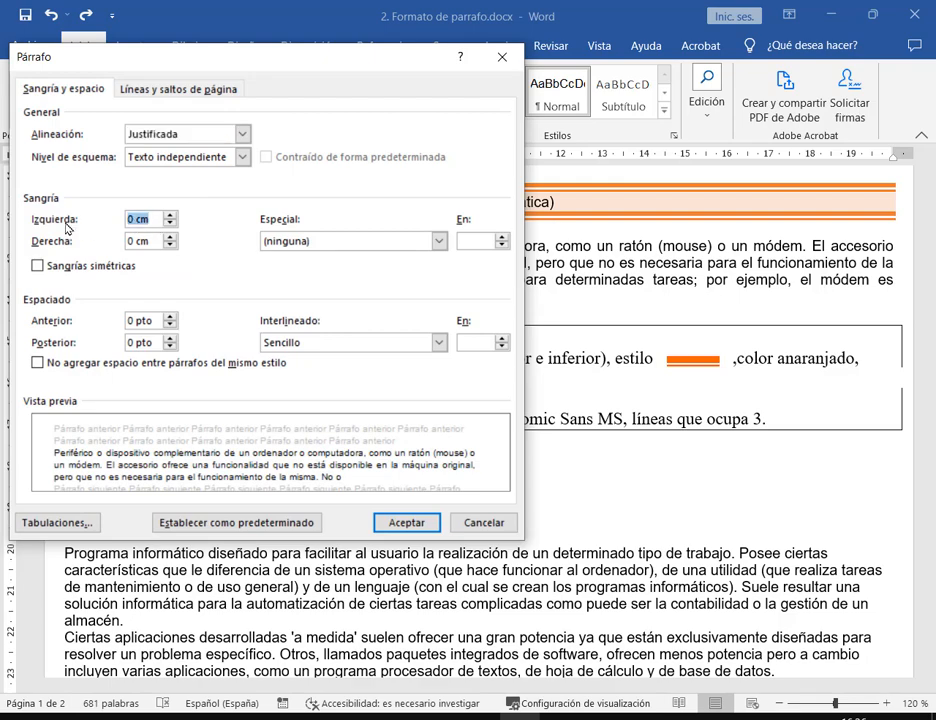
text(4)
click(405, 522)
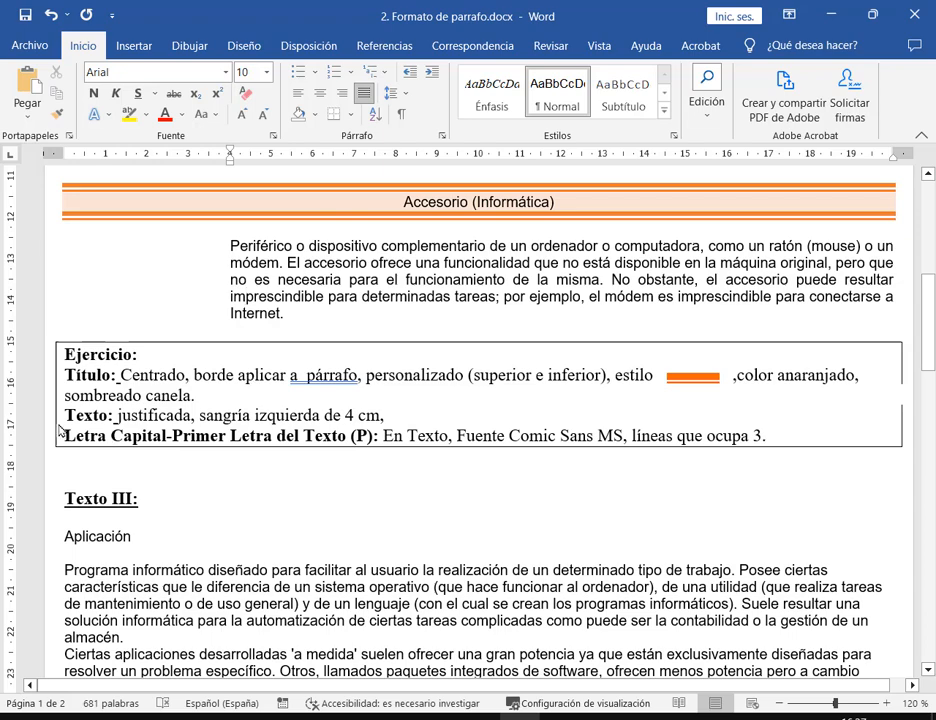
drag(60, 430, 779, 453)
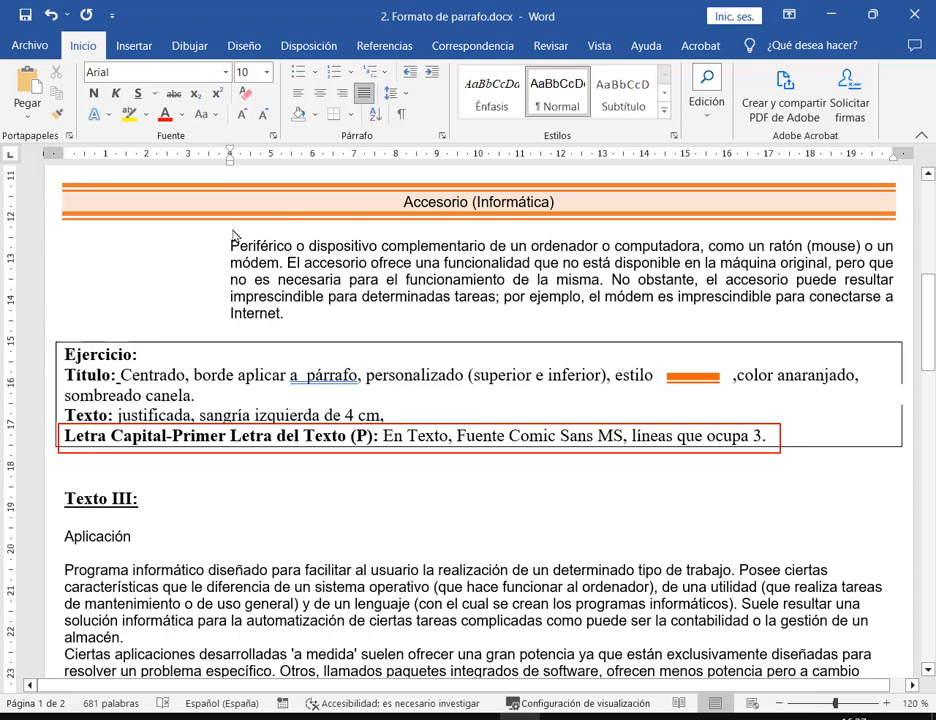
drag(229, 238, 240, 255)
drag(423, 493, 423, 455)
drag(542, 493, 543, 453)
drag(705, 490, 707, 456)
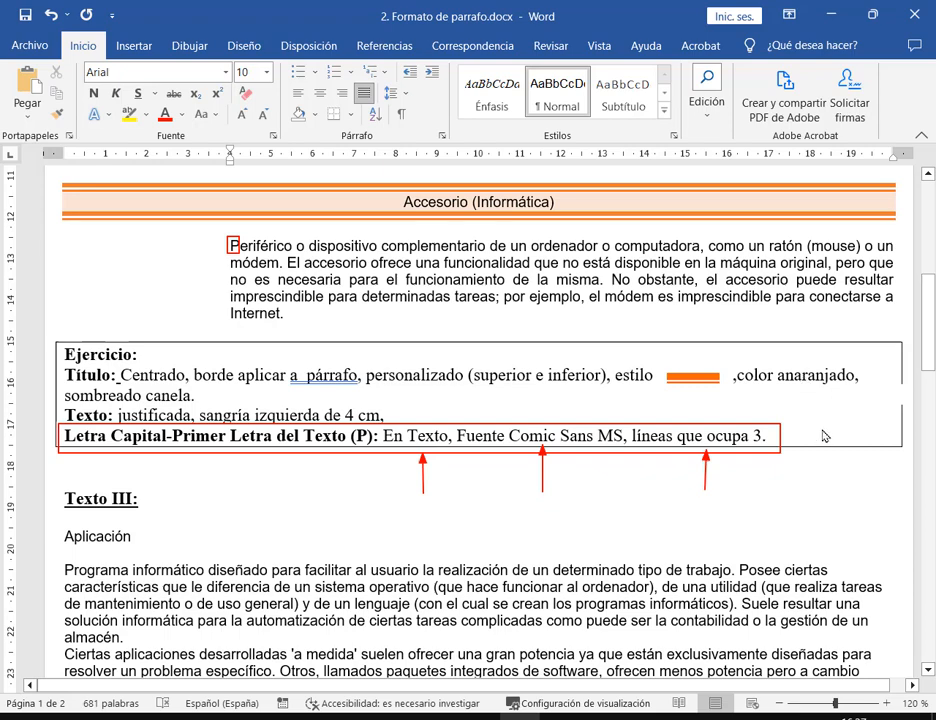
key(Escape)
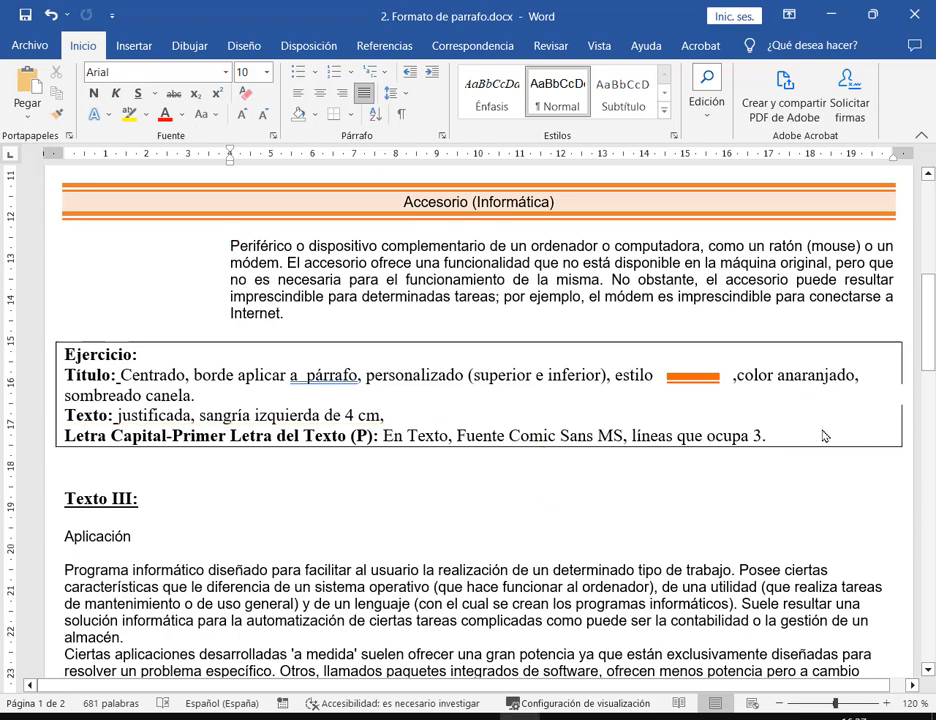
Step: Preview the En margen and En texto drop cap options on the "P" of "Periférico" without applying either
click(233, 246)
click(133, 46)
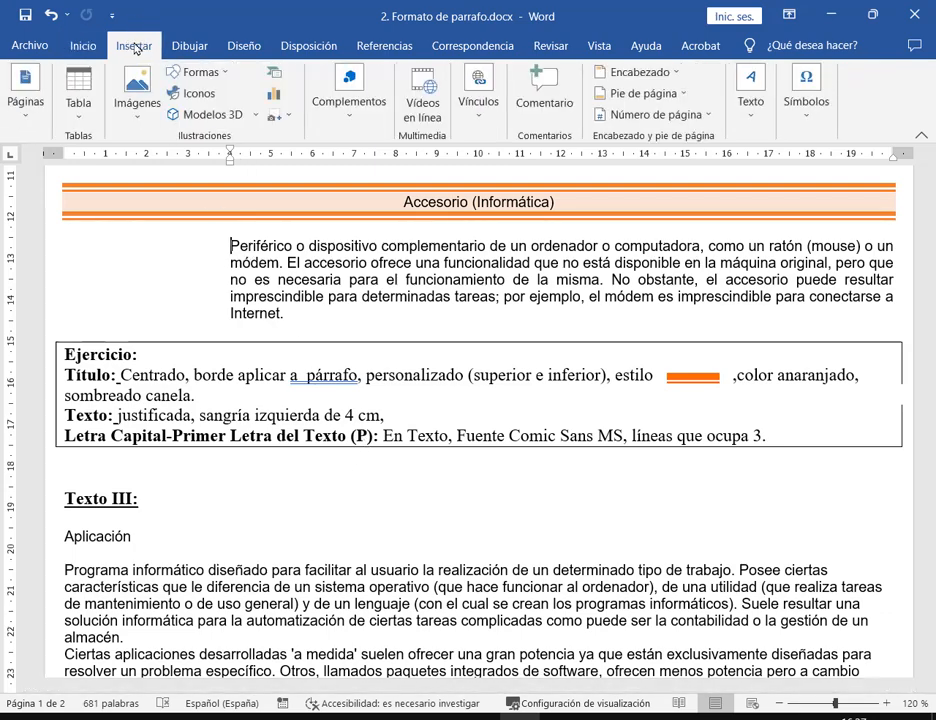
click(757, 121)
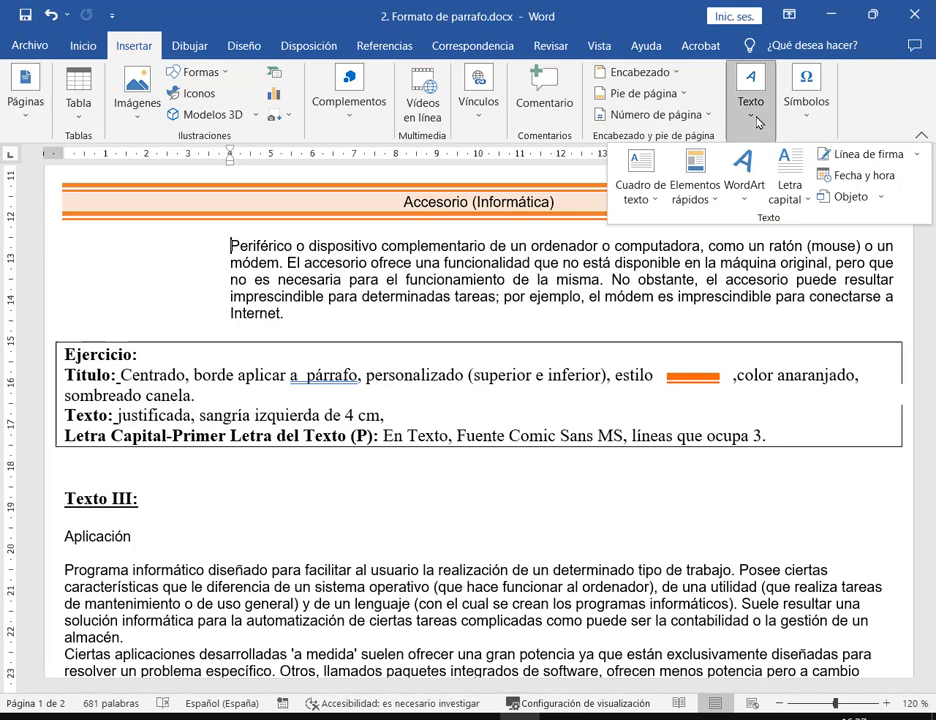
click(808, 201)
click(808, 201)
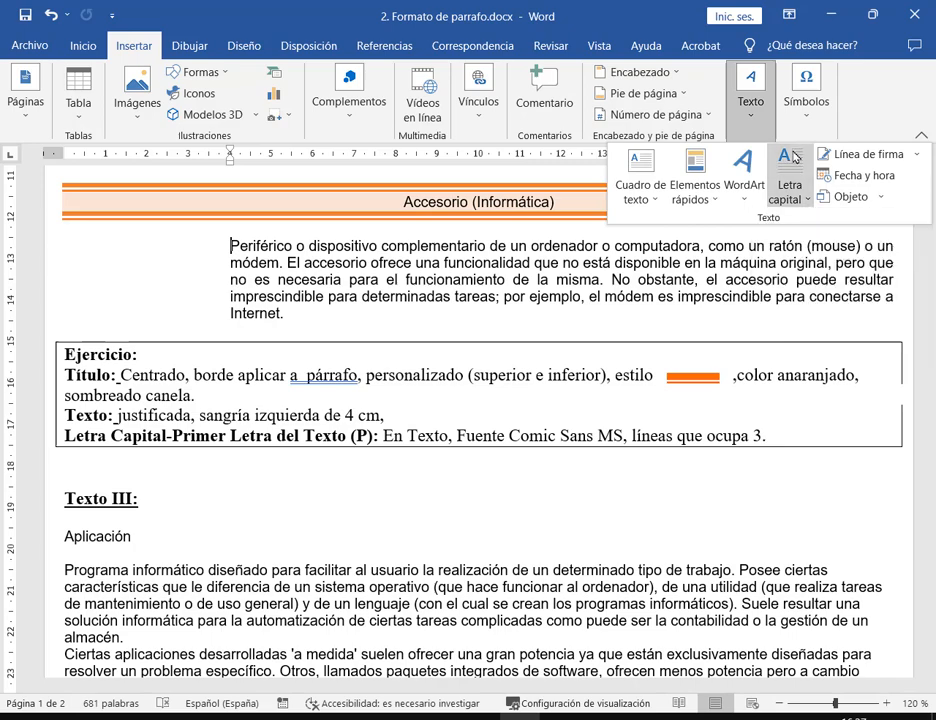
click(808, 201)
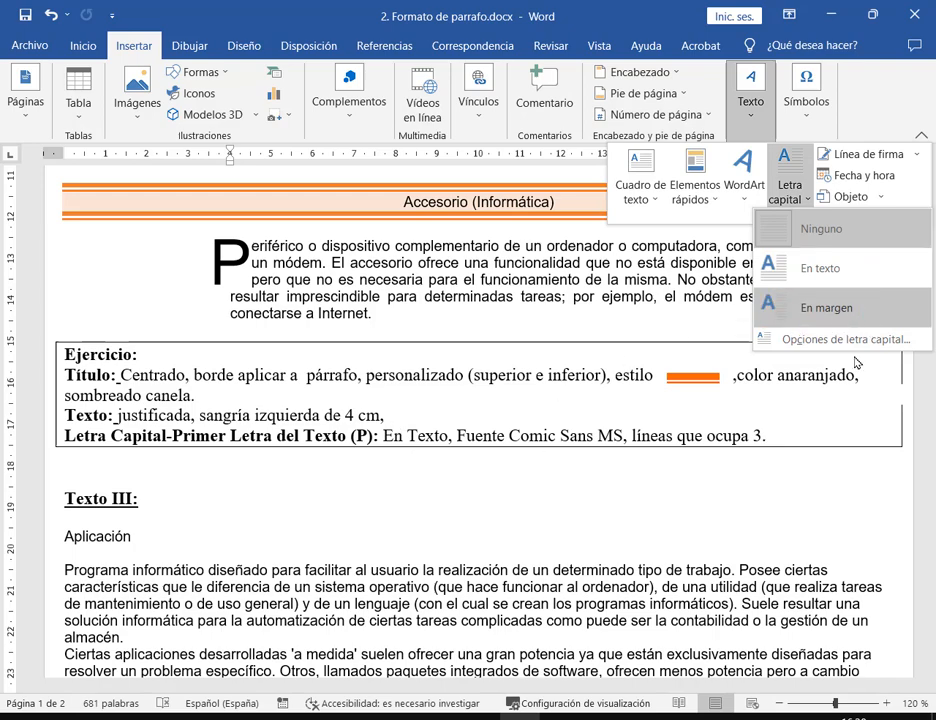
click(902, 268)
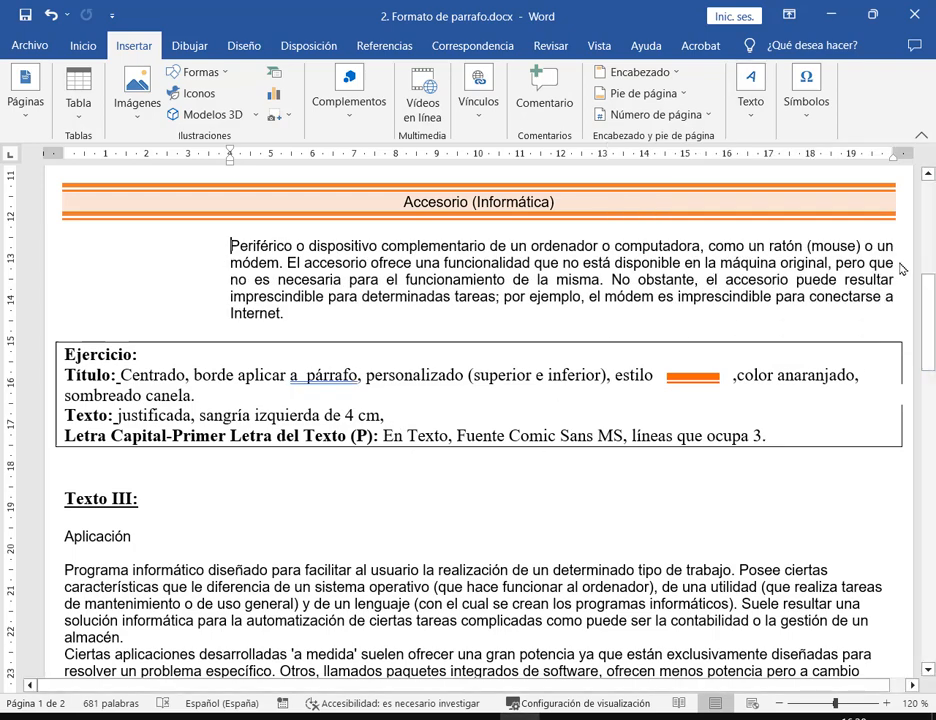
click(763, 116)
click(788, 178)
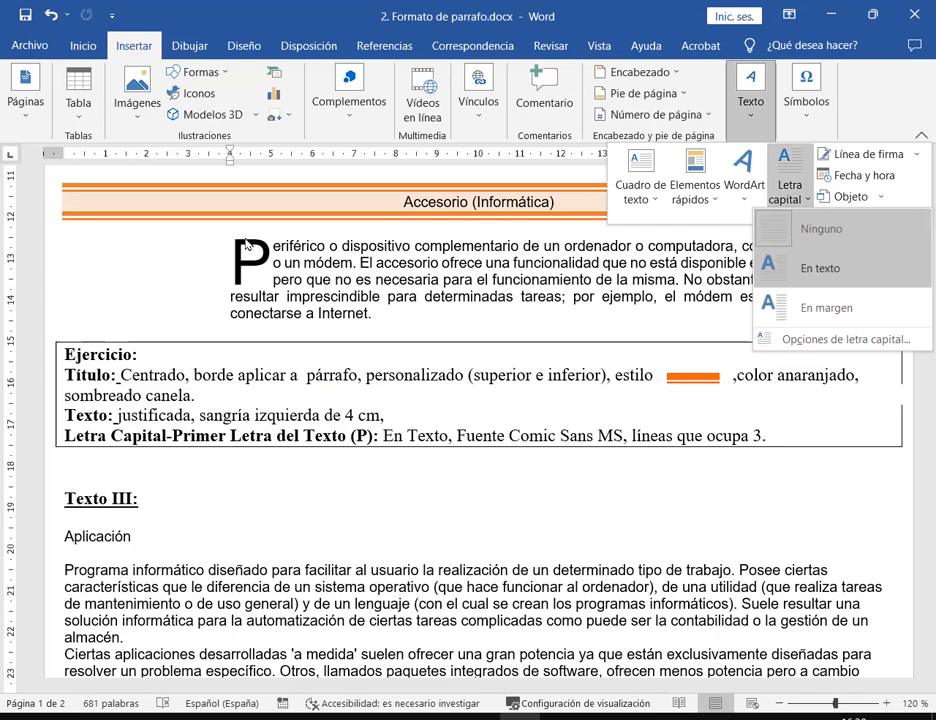
drag(228, 236, 274, 288)
mouse_move(255, 228)
mouse_down()
mouse_move(272, 246)
mouse_move(257, 276)
mouse_move(270, 273)
mouse_up()
key(Escape)
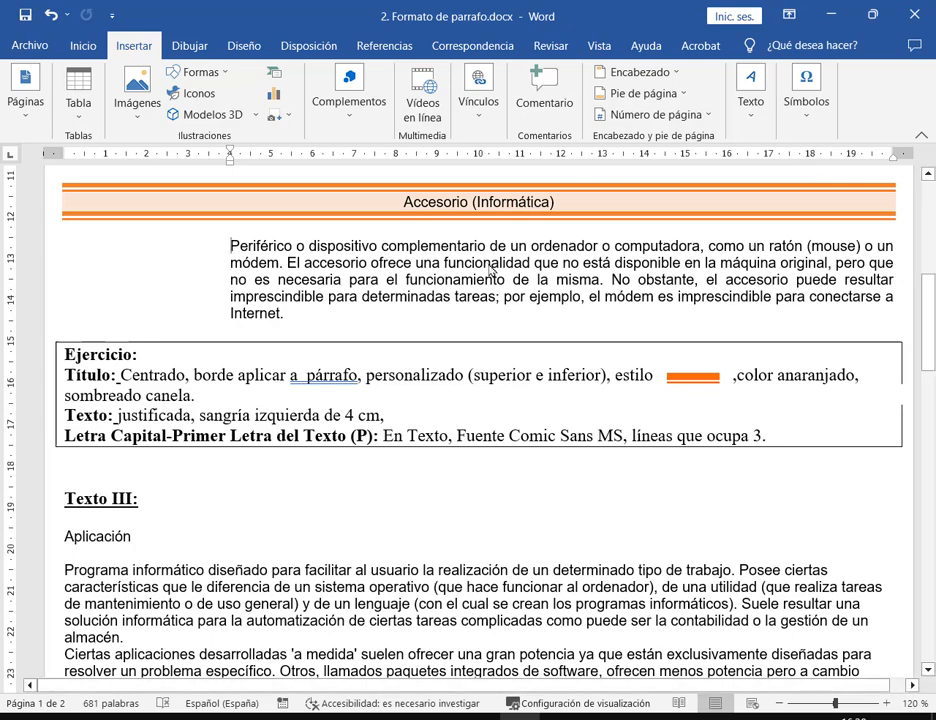
Step: Insert a space before "Periférico" and check whether Letra capital is available for the paragraph
key(ctrl+z)
click(311, 282)
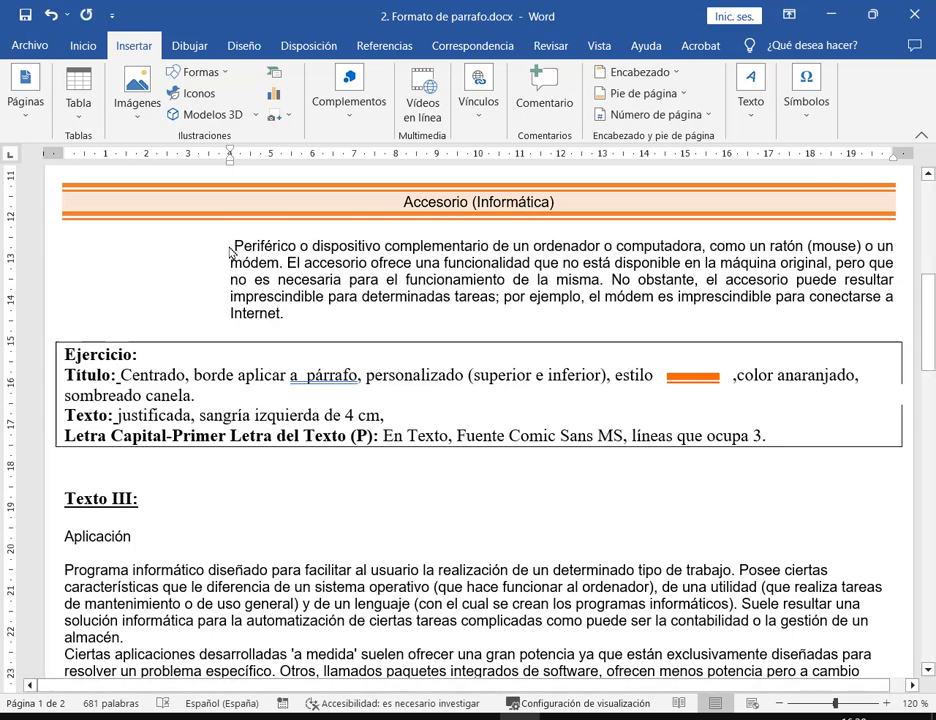
click(230, 249)
click(747, 110)
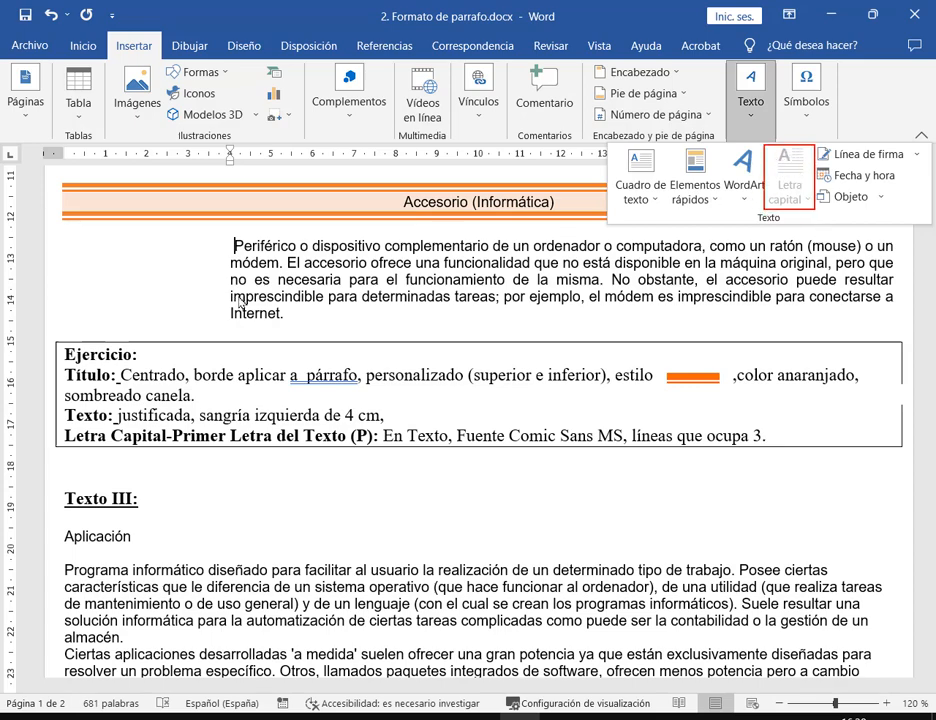
key(Escape)
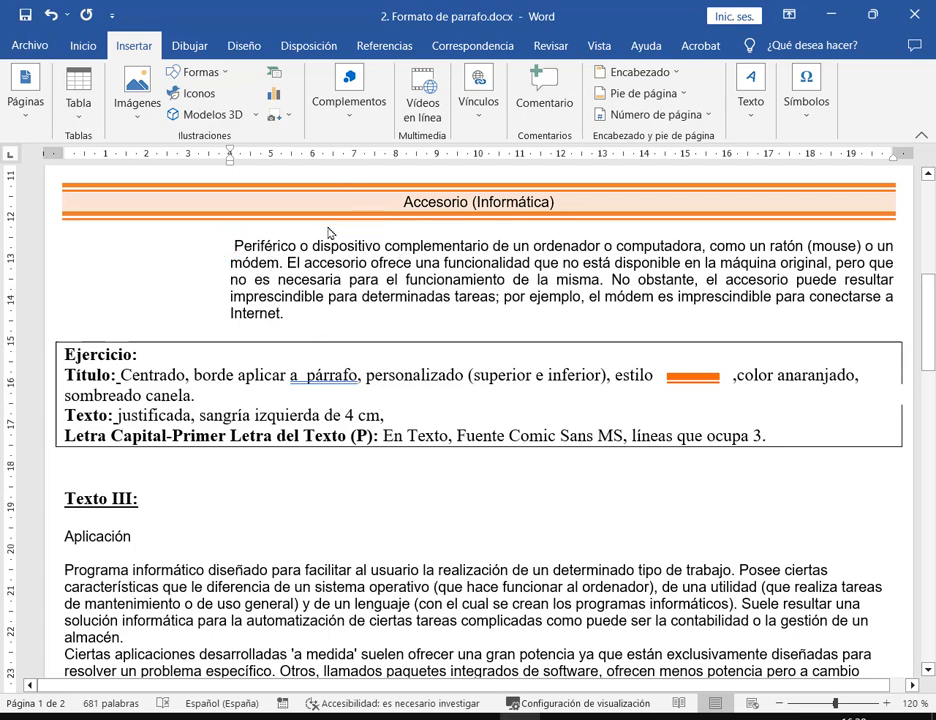
Step: Show the formatting marks, delete the stray space before "Periférico", and hide the marks again
click(84, 48)
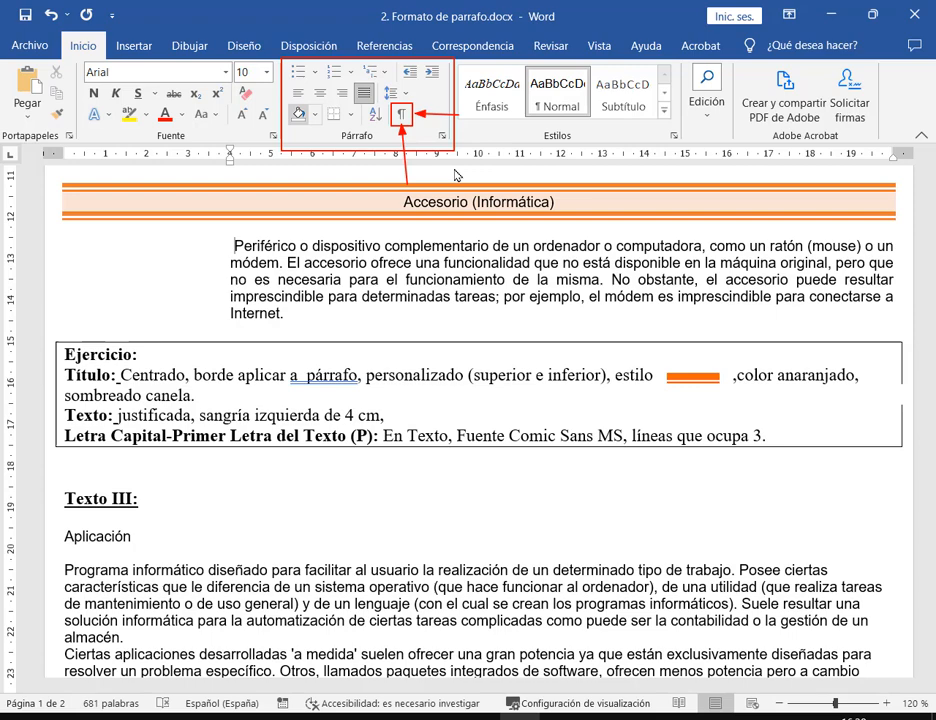
click(404, 116)
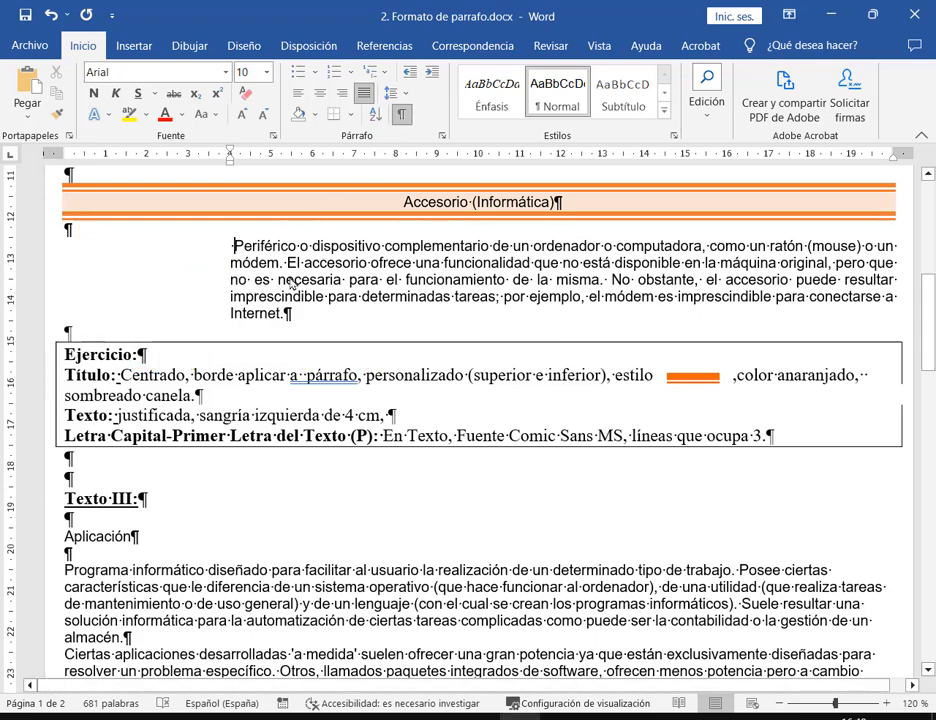
key(Delete)
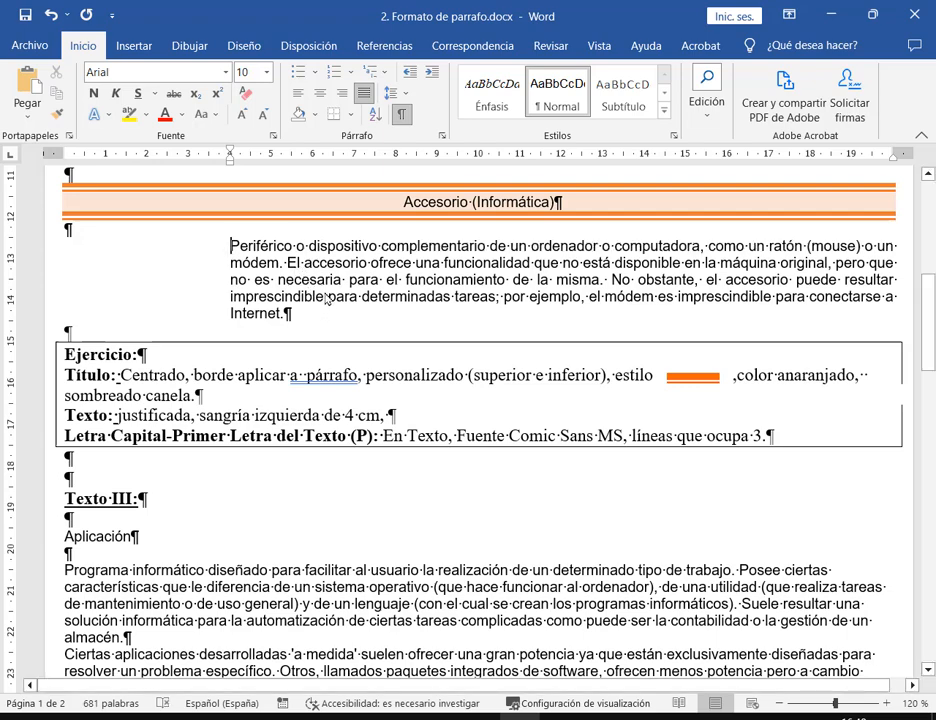
click(401, 118)
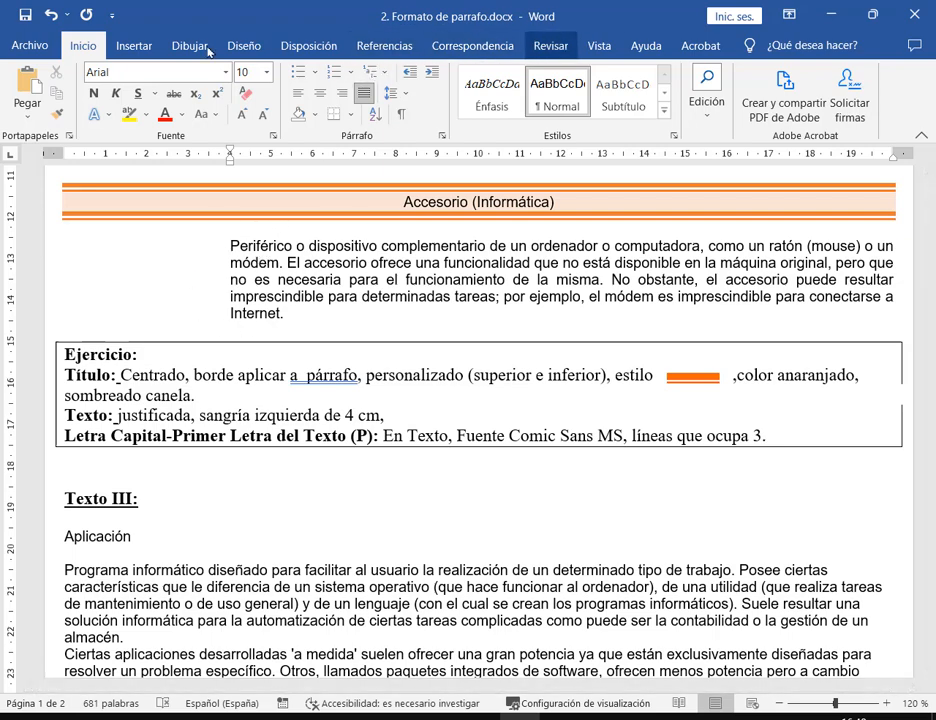
Step: Preview the En texto drop cap and test Letra capital's availability with a space inserted before "Periférico"
click(136, 45)
click(748, 110)
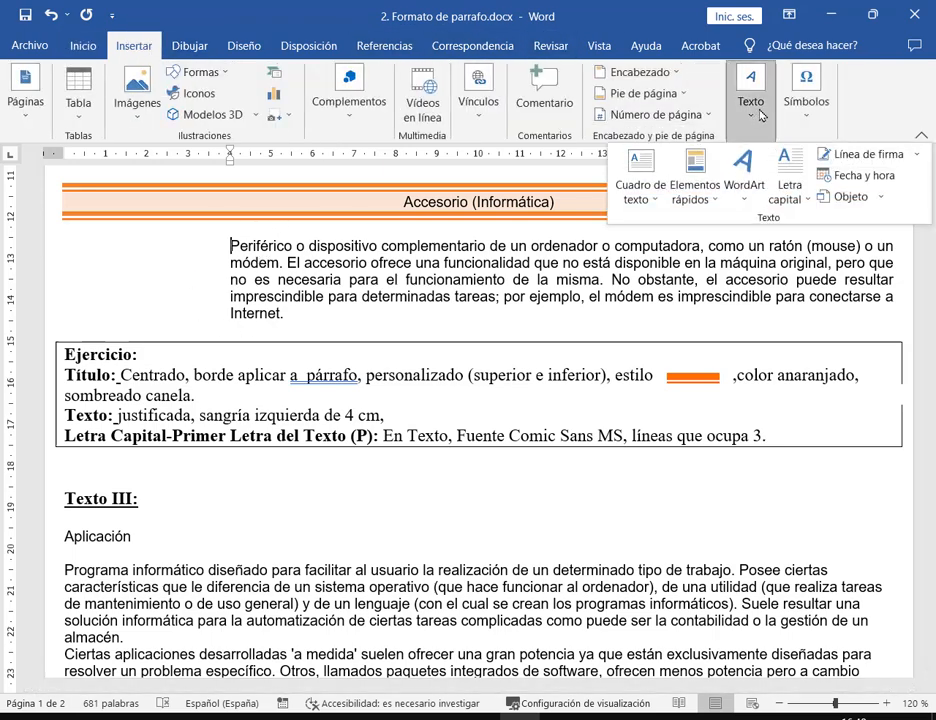
click(797, 183)
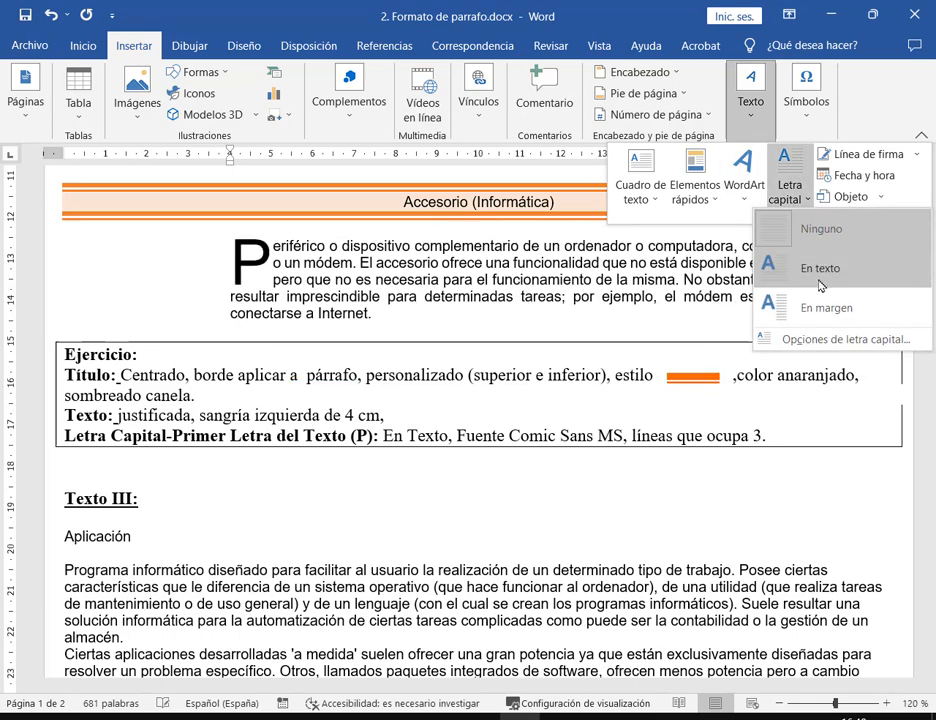
click(235, 250)
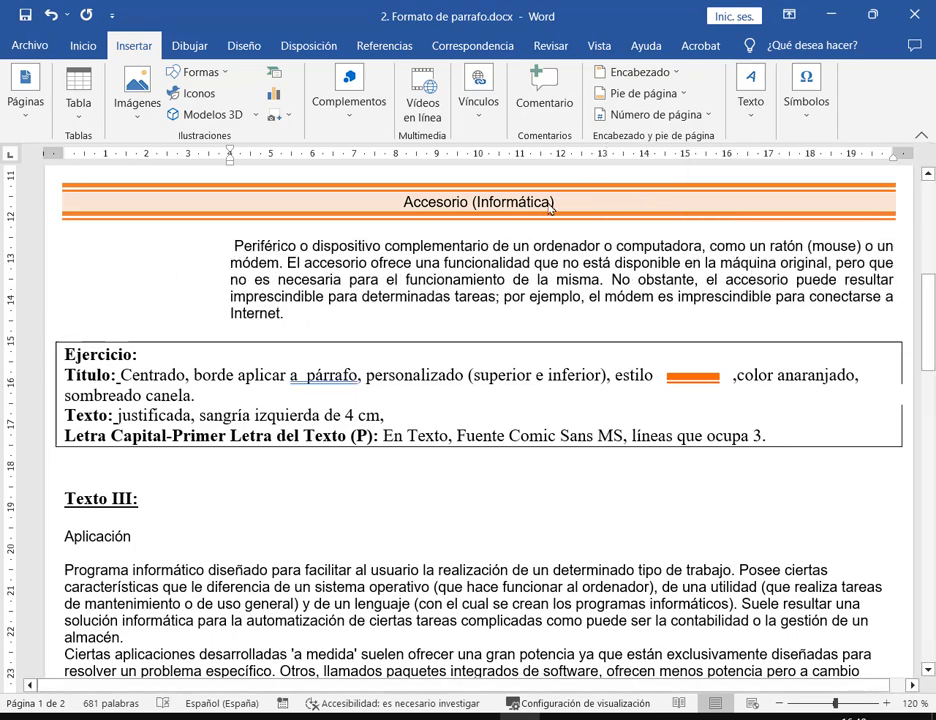
click(753, 113)
key(Escape)
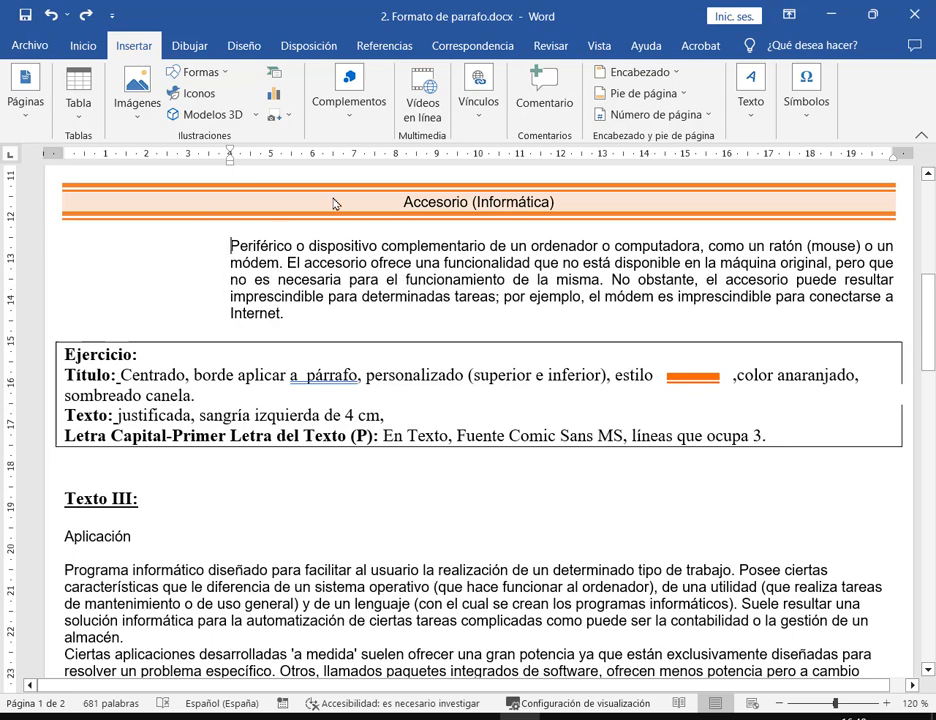
Step: Insert "15" before "Periférico" and preview the En texto drop cap on the number without applying it
text(15)
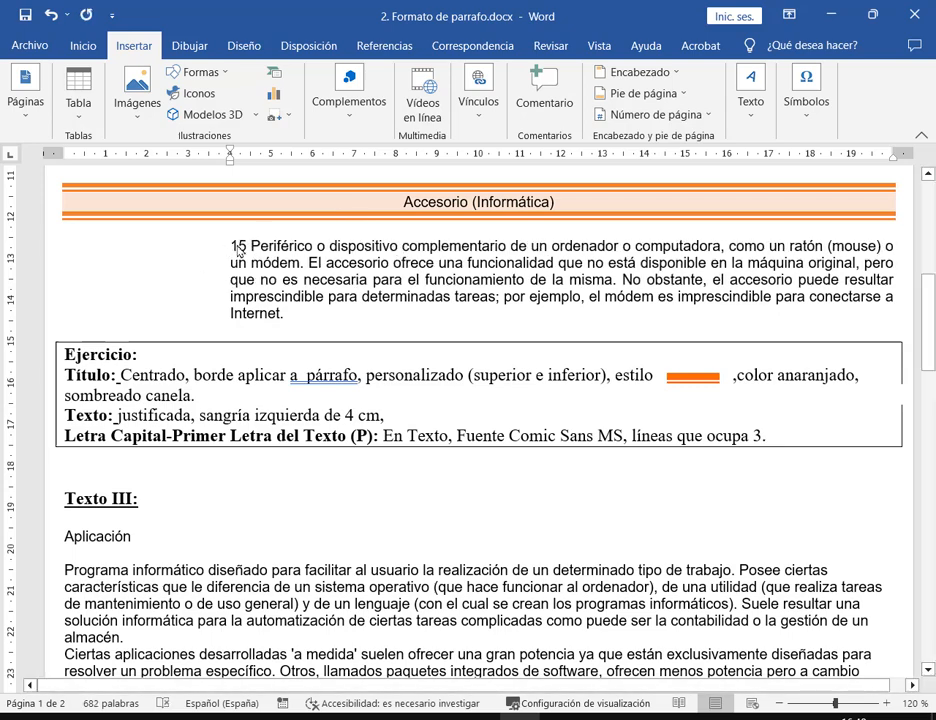
click(762, 118)
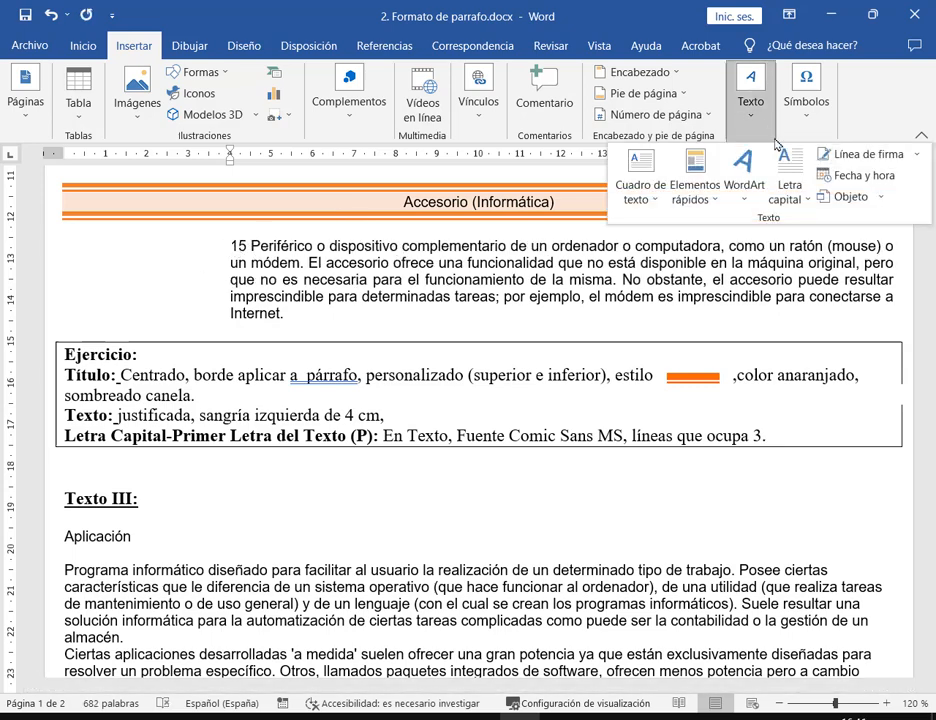
click(785, 178)
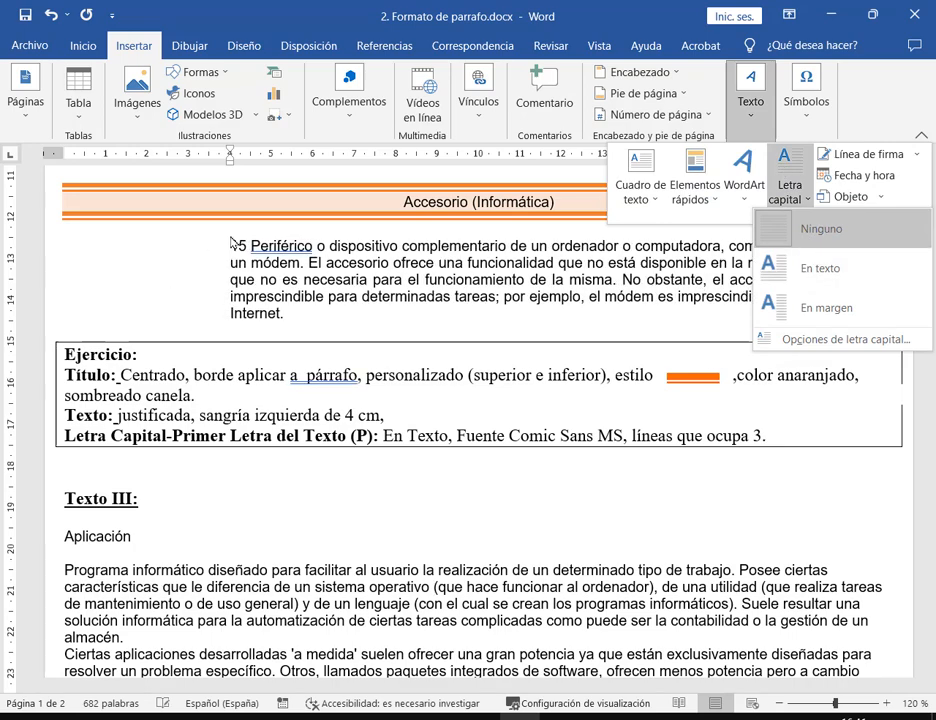
click(238, 250)
click(750, 90)
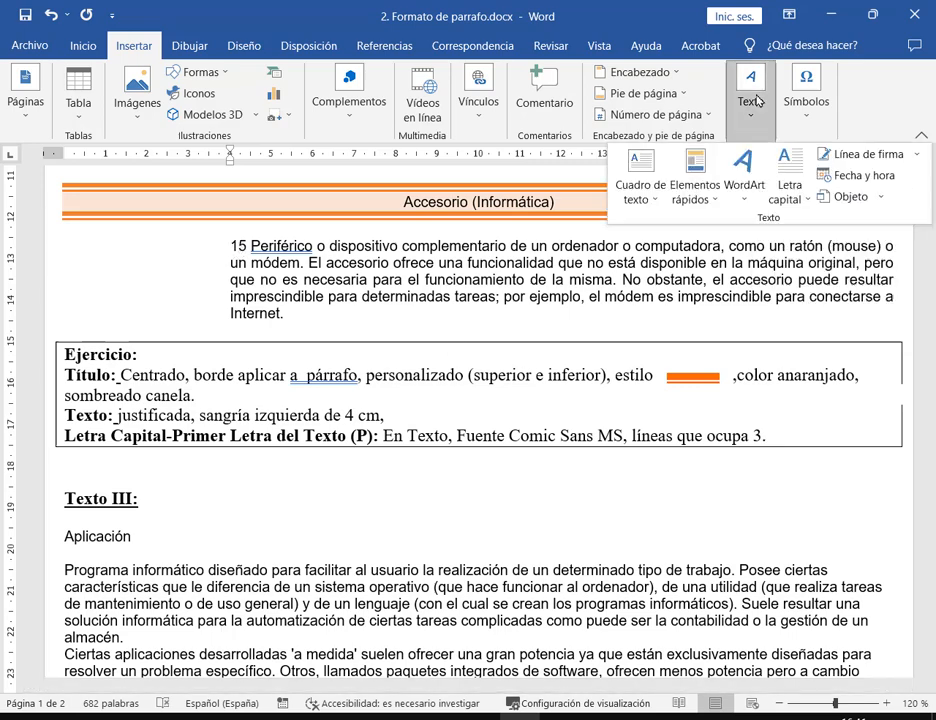
click(789, 185)
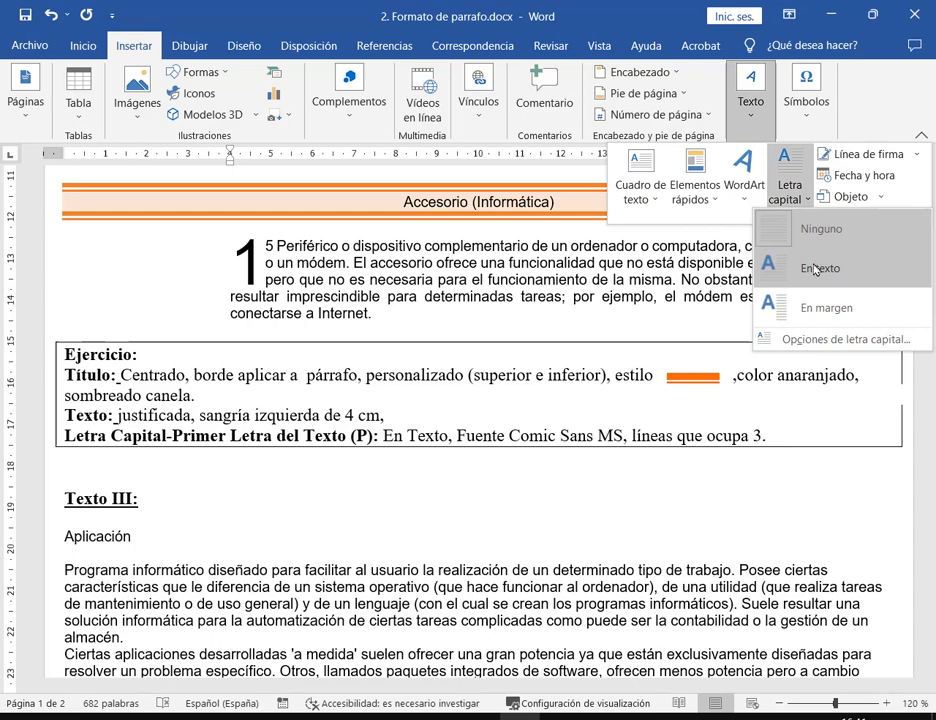
click(268, 253)
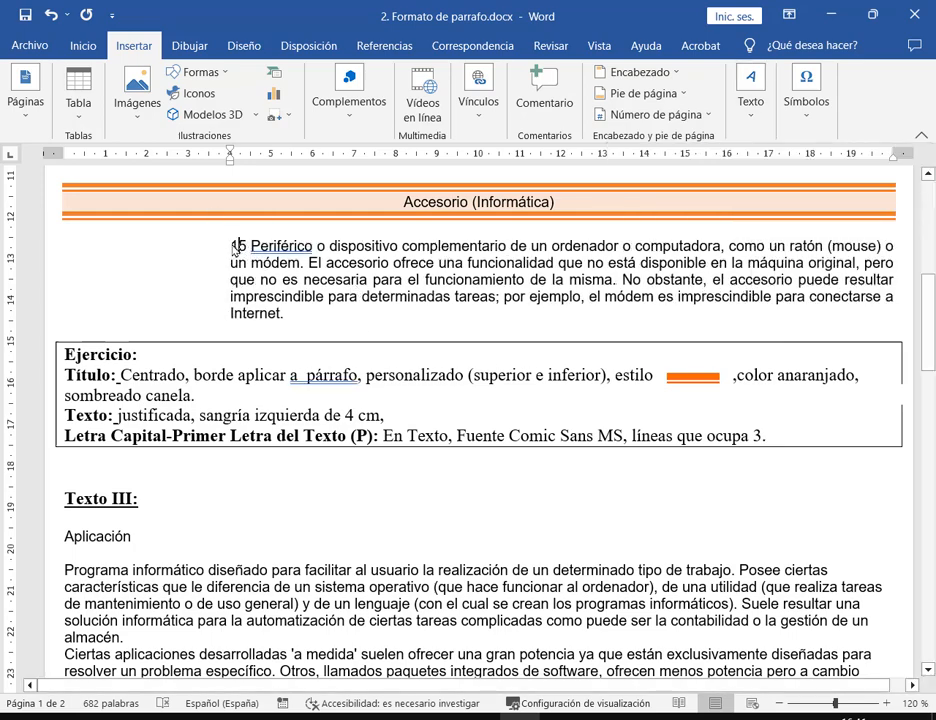
Step: Check the Letra capital options with the whole "15" selected, and delete the number so the paragraph starts with "Periférico"
double_click(237, 246)
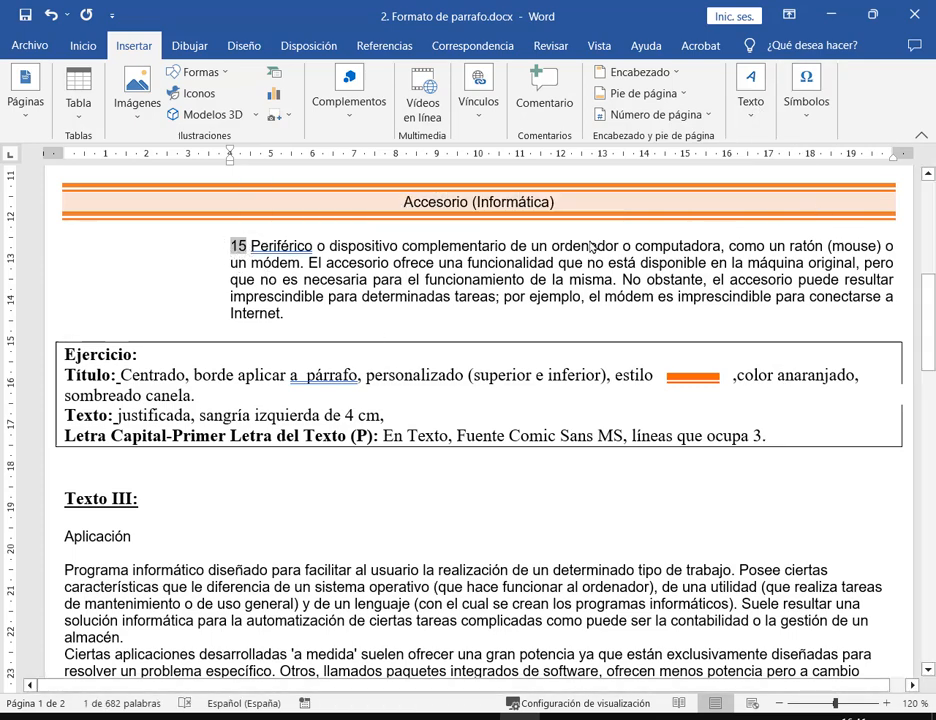
click(758, 112)
click(789, 192)
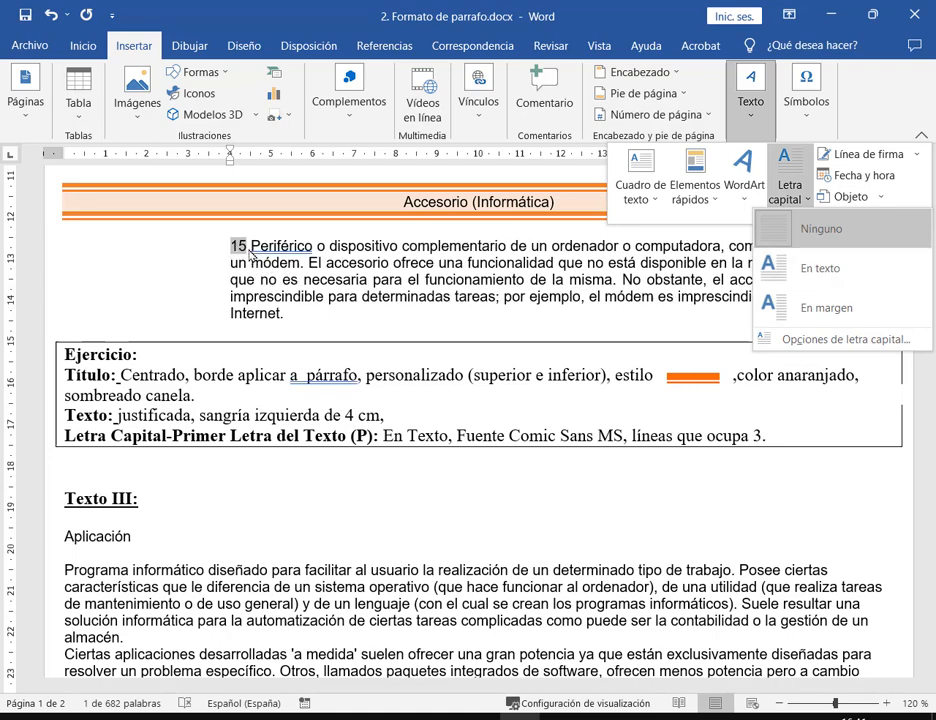
key(Escape)
key(Escape)
key(Delete)
key(Delete)
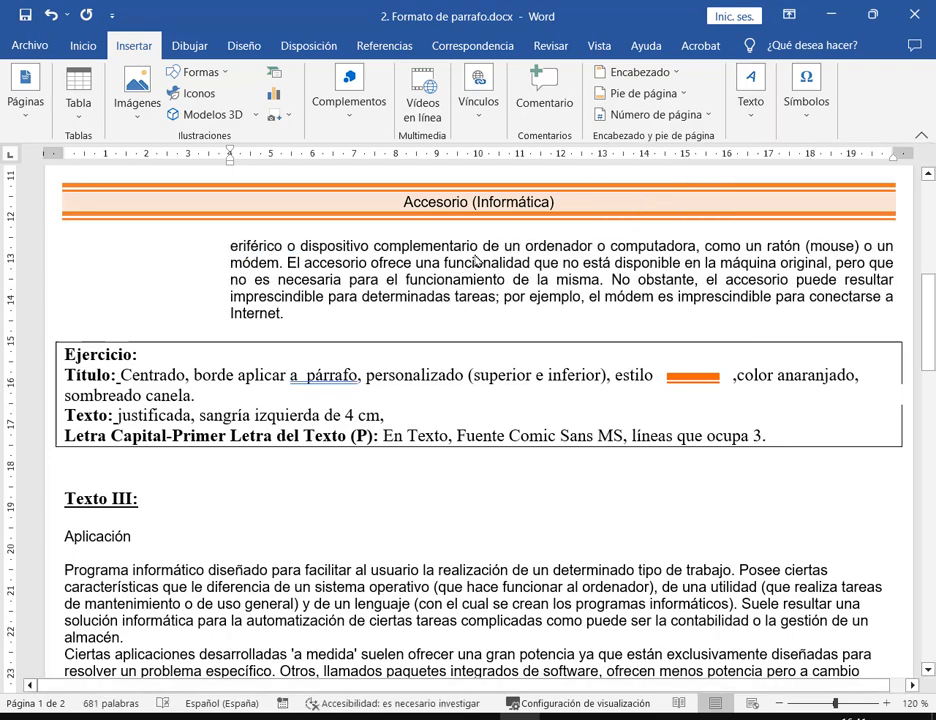
text(P)
Step: Open the drop cap options for the "Periférico" paragraph and set the position to En texto
click(756, 107)
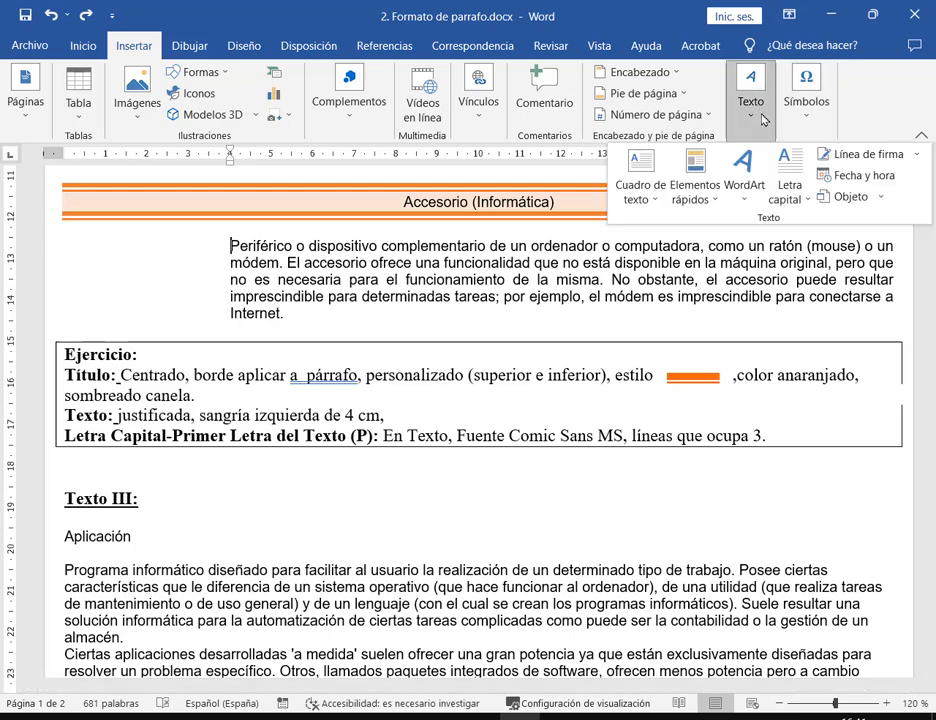
click(782, 168)
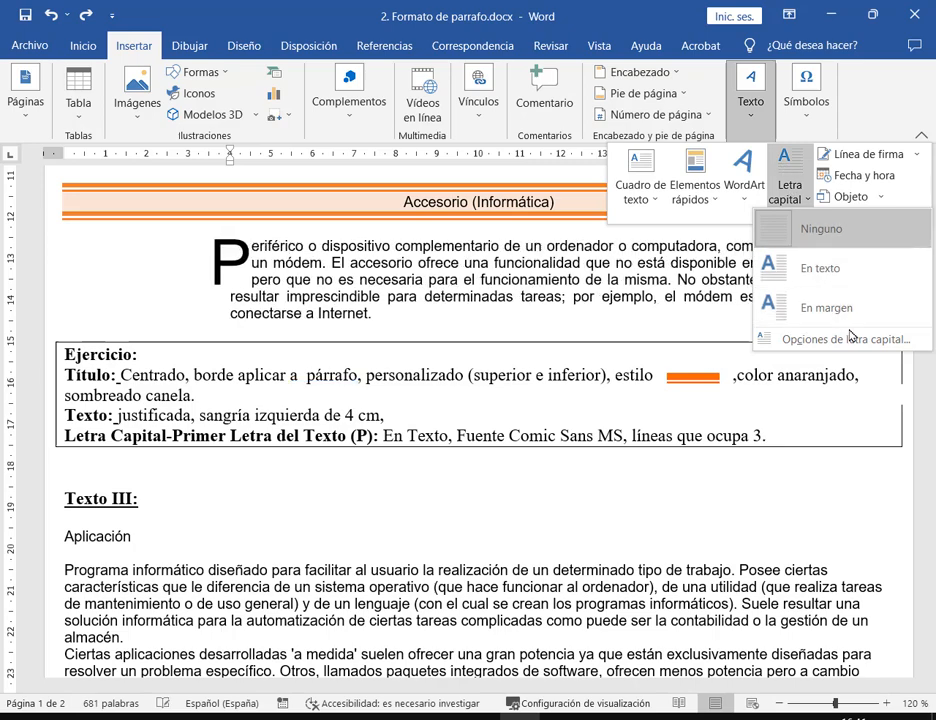
click(917, 343)
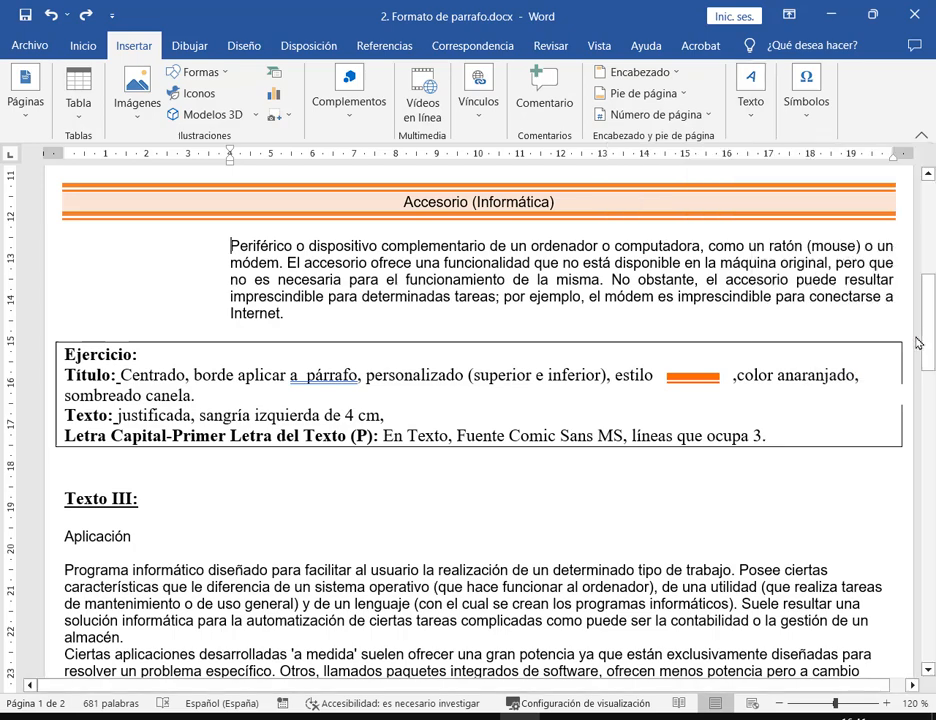
drag(612, 73, 490, 85)
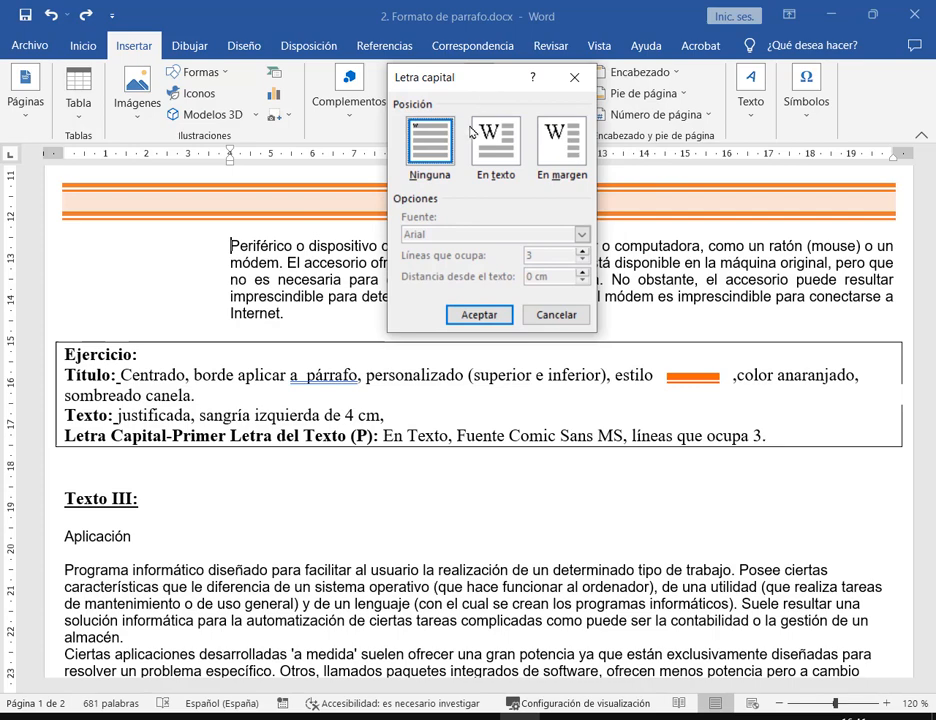
mouse_move(403, 163)
mouse_down()
mouse_move(460, 190)
mouse_move(595, 188)
mouse_up()
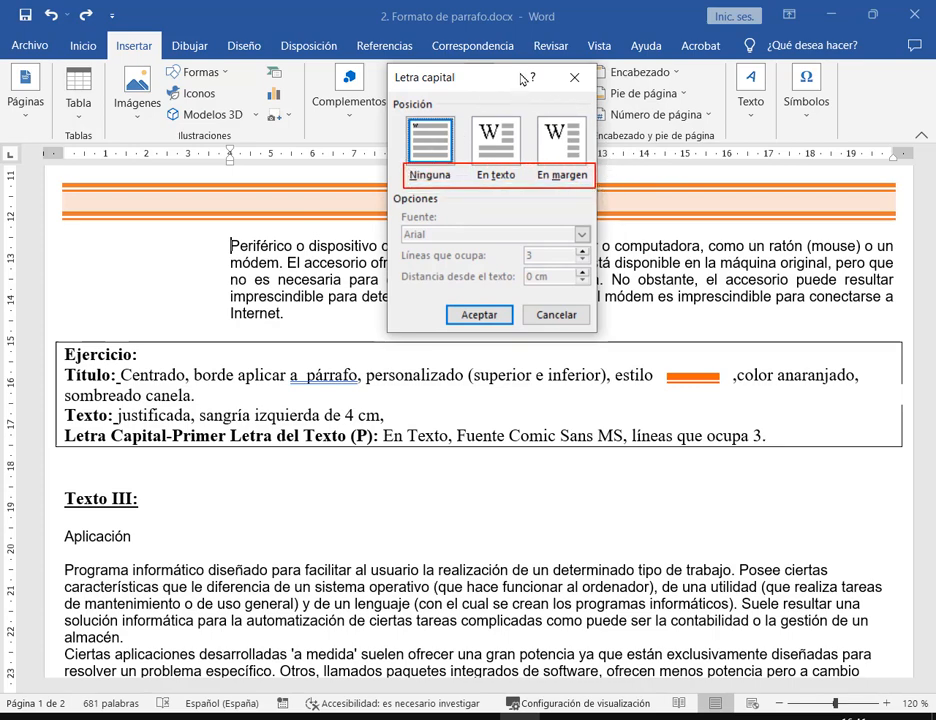
click(507, 153)
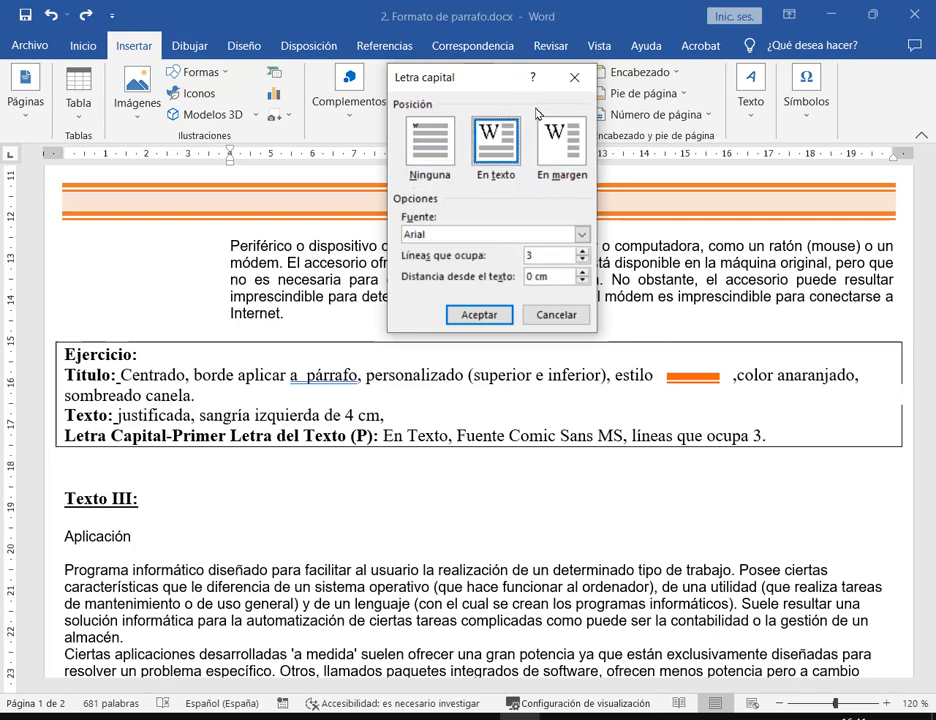
mouse_move(388, 188)
mouse_down()
mouse_move(591, 244)
mouse_move(598, 300)
mouse_up()
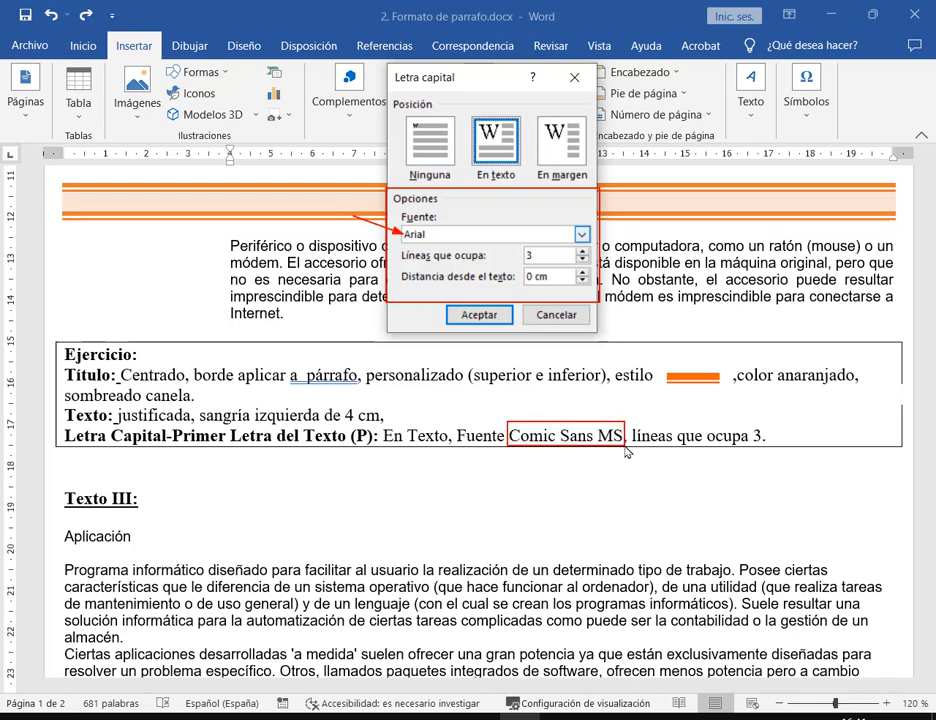
Step: Set the drop cap font to Comic Sans MS, trying Arial in between
click(433, 235)
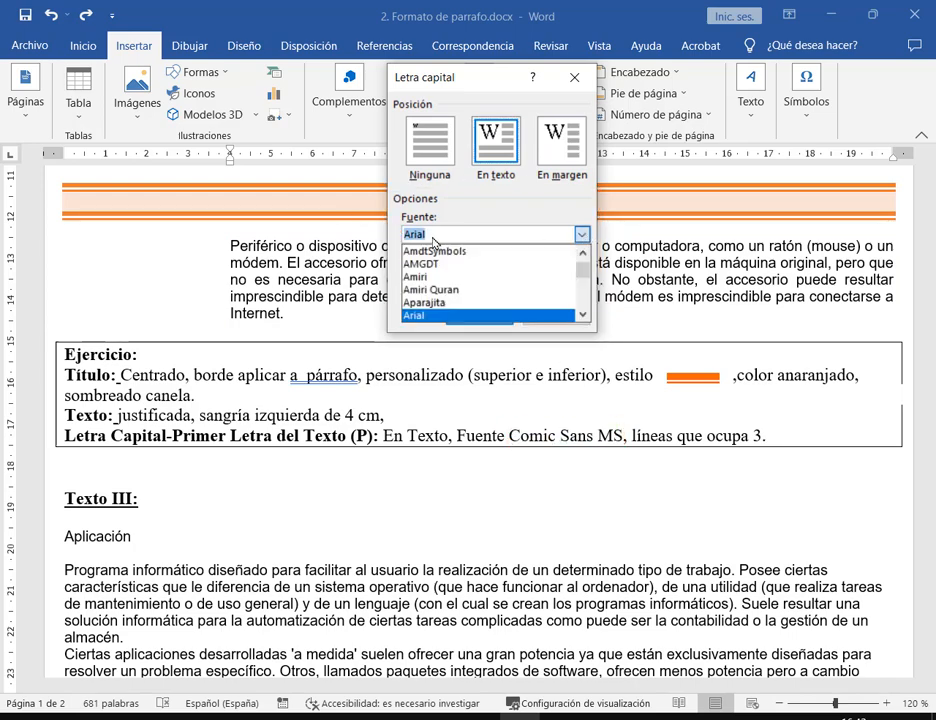
text(comi)
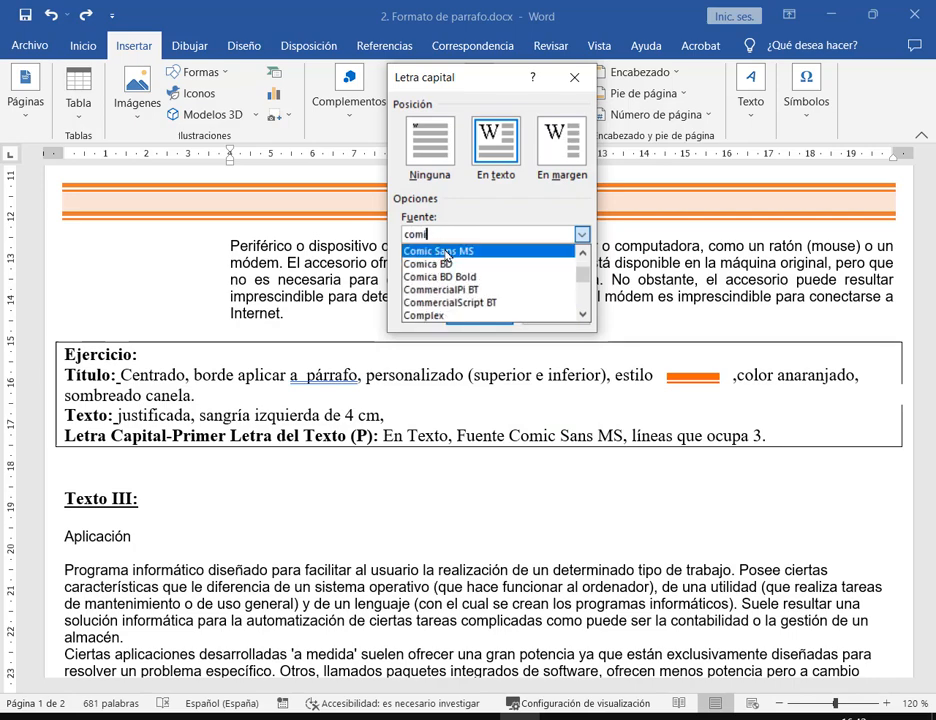
click(446, 251)
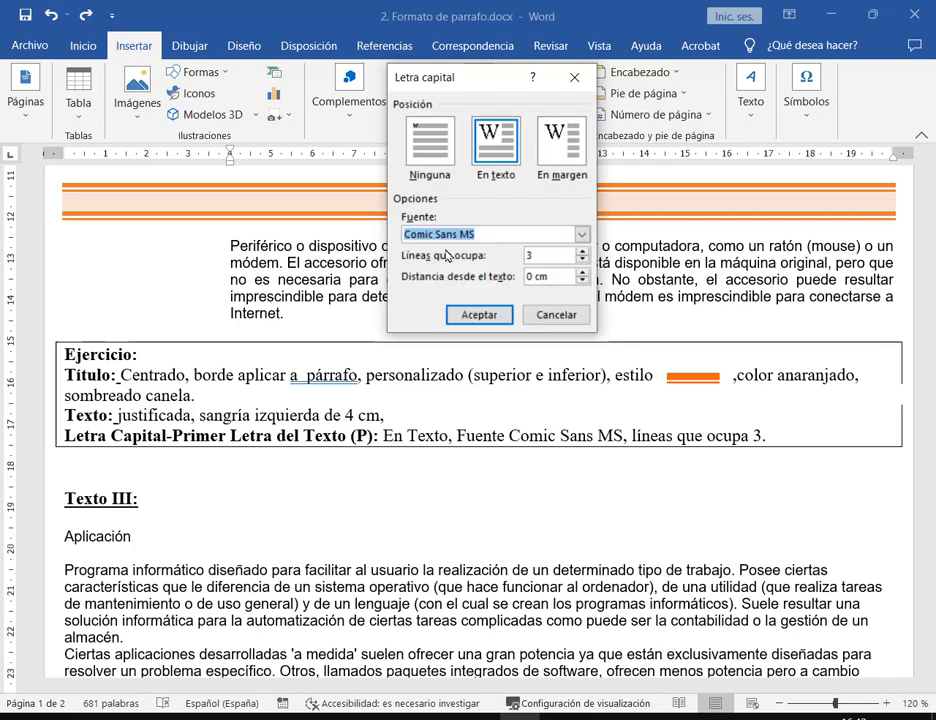
drag(485, 234, 388, 230)
text(ari)
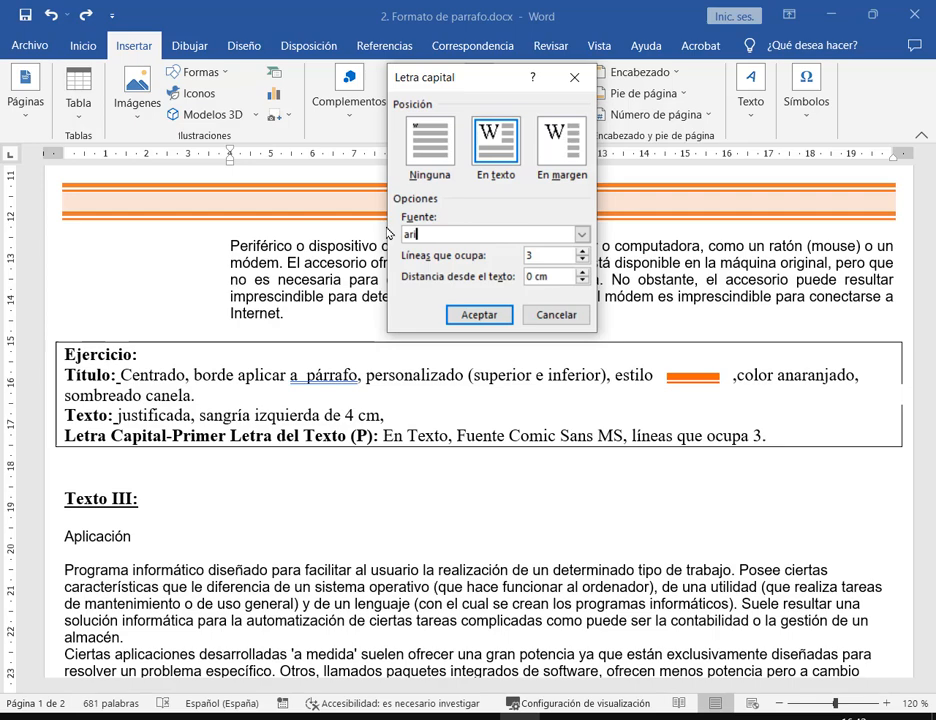
click(582, 235)
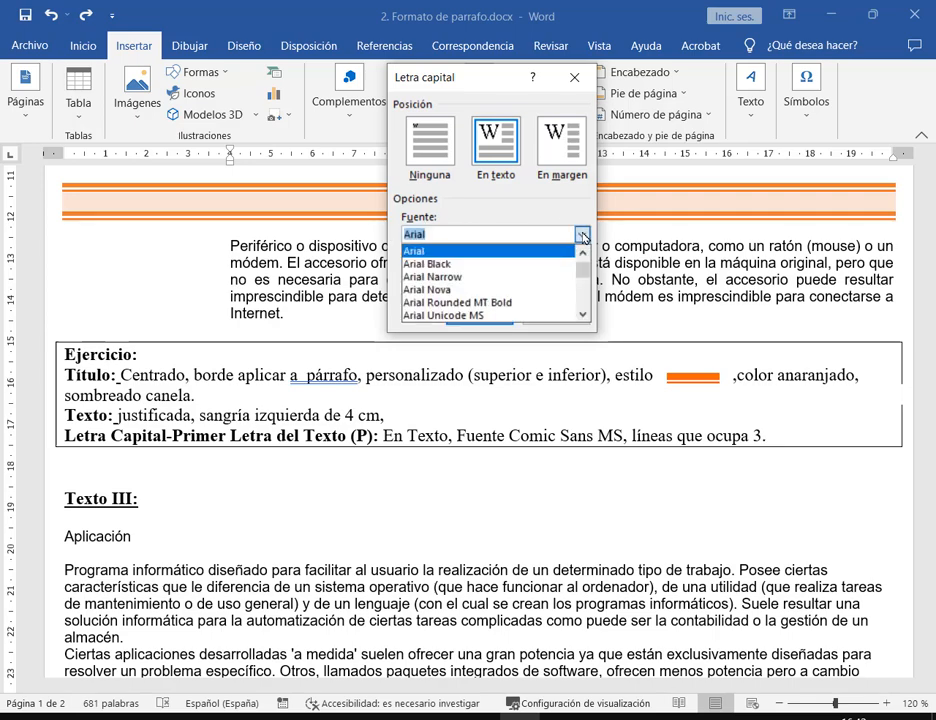
text(comic)
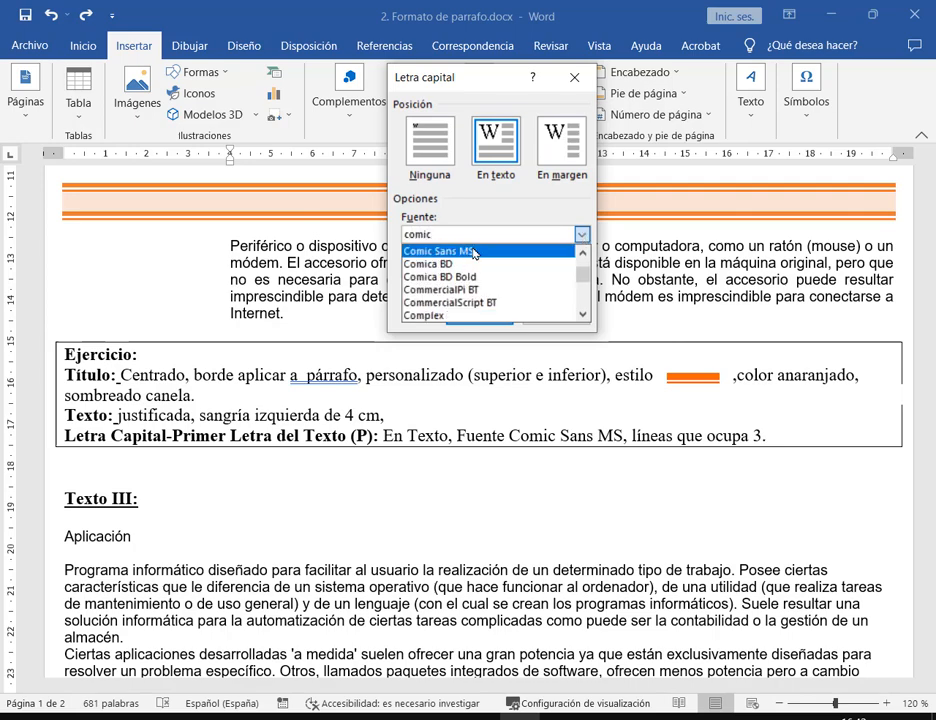
click(482, 251)
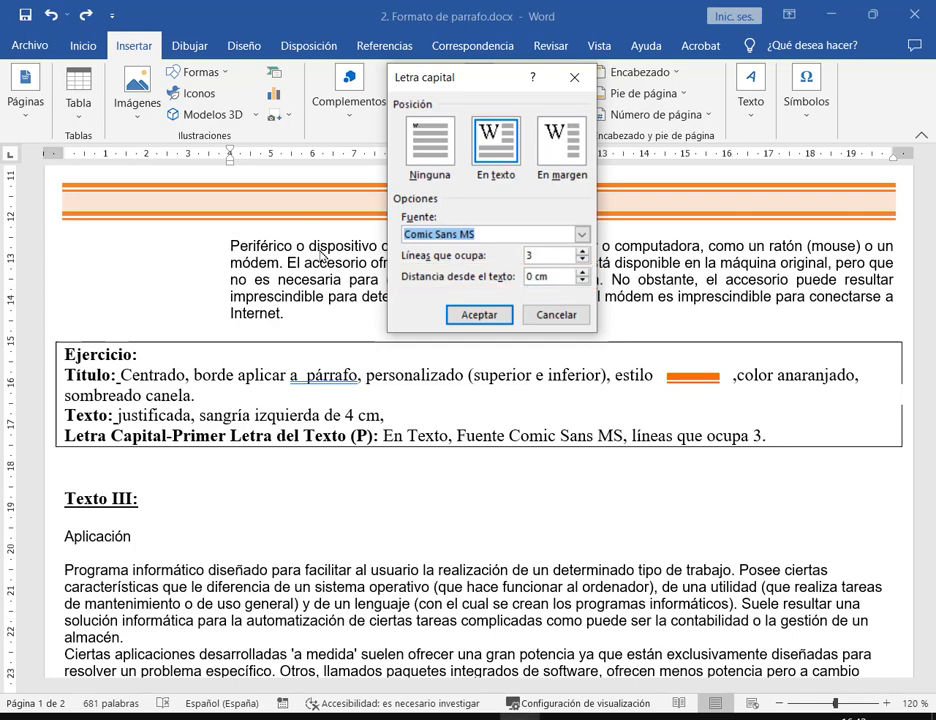
Step: Apply the three-line En texto drop cap with 0 cm distance to the "P" of "Periférico", and undo it
click(555, 279)
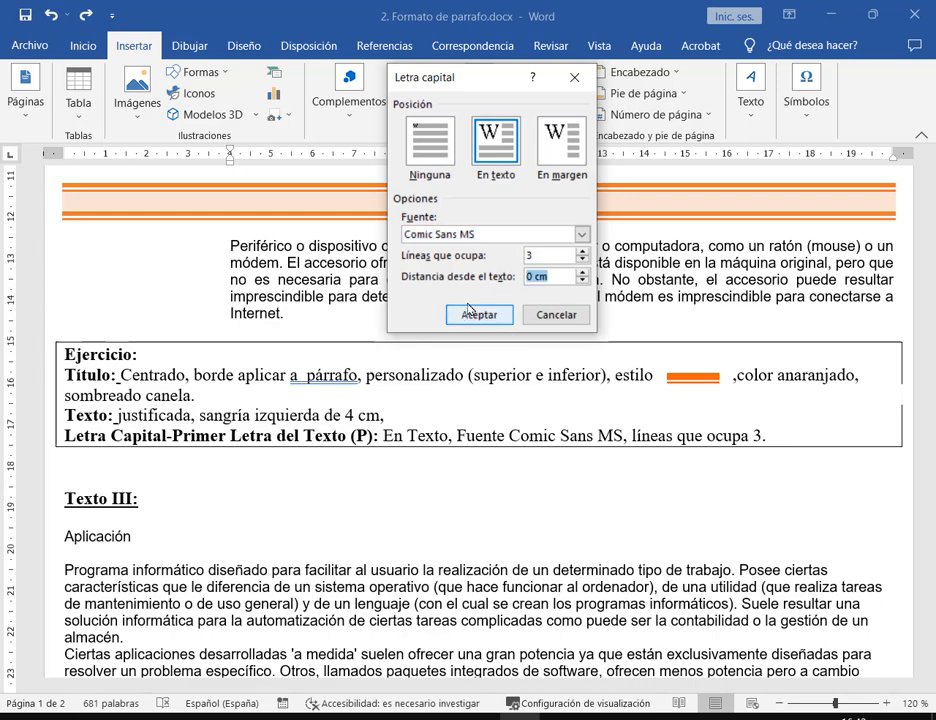
click(477, 314)
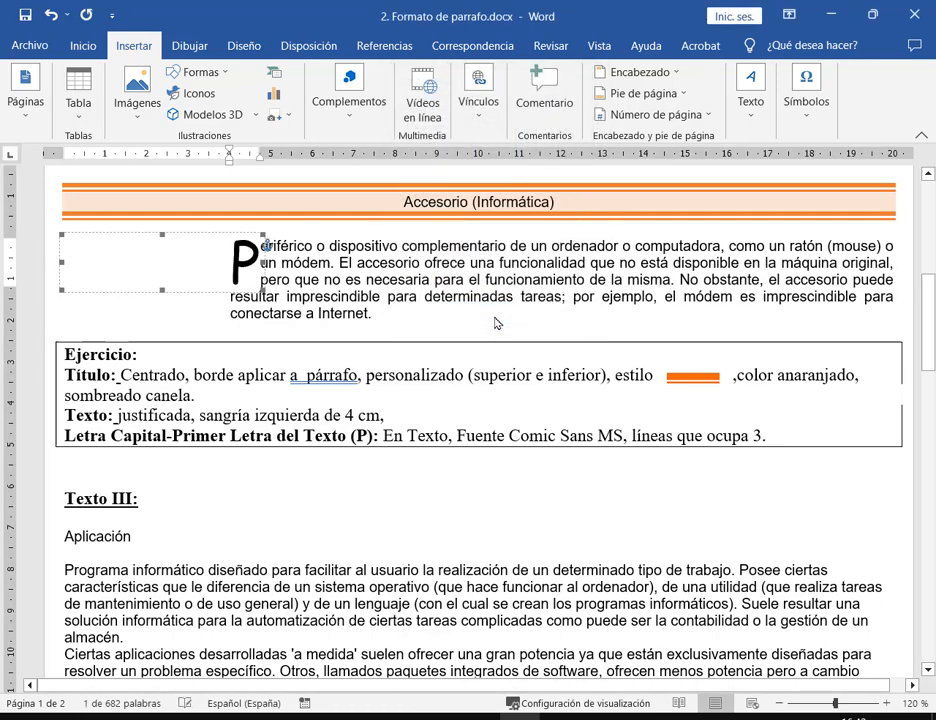
click(358, 298)
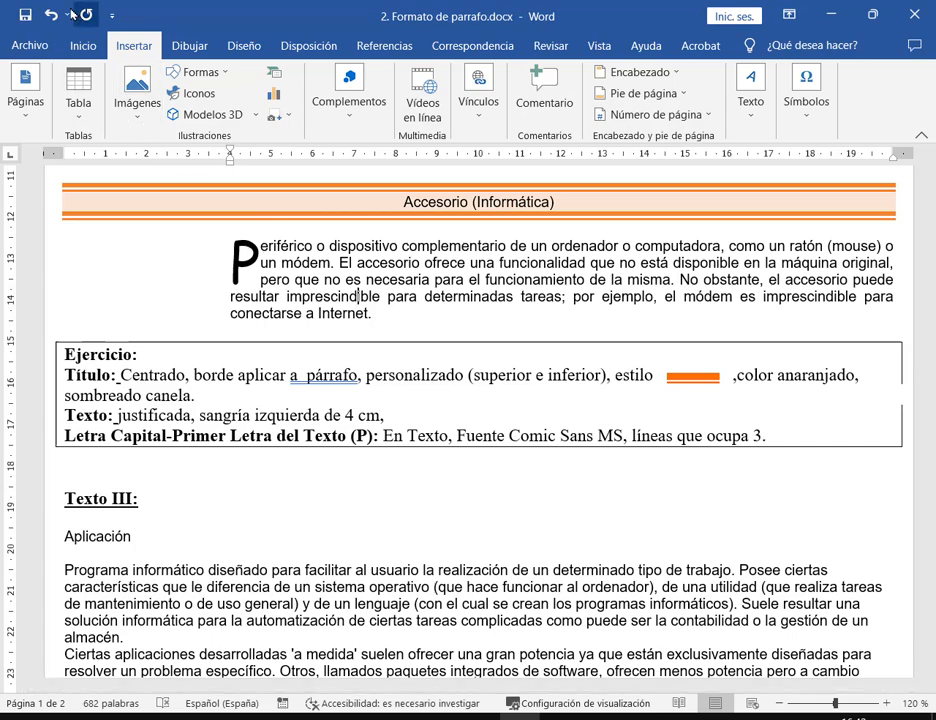
key(ctrl+z)
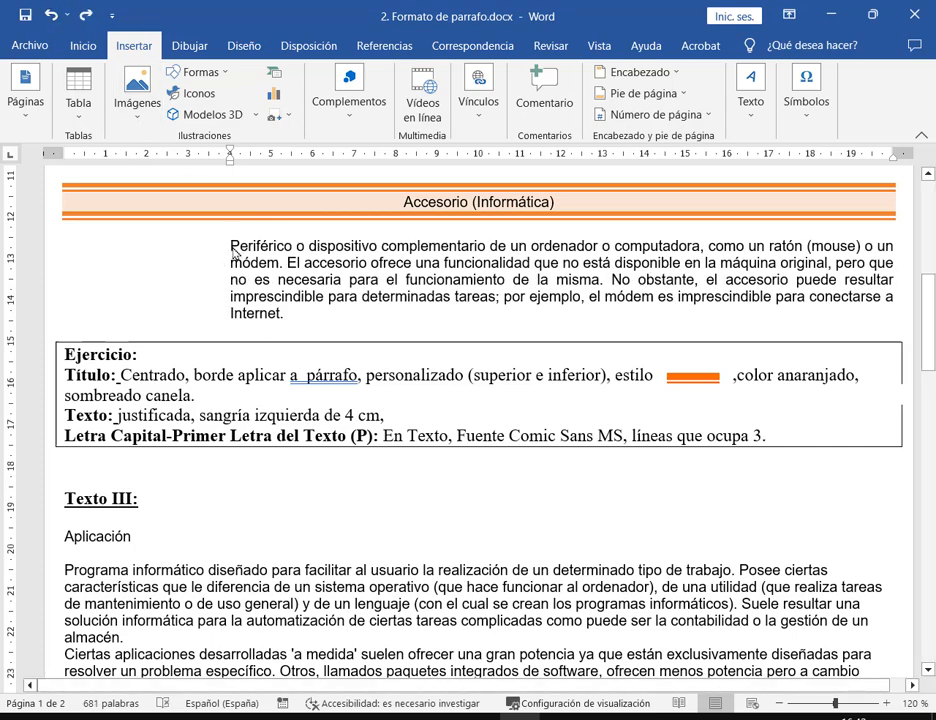
Step: Select the "P" of "Periférico" and bring up the text insertion commands containing Letra capital
key(shift+Right)
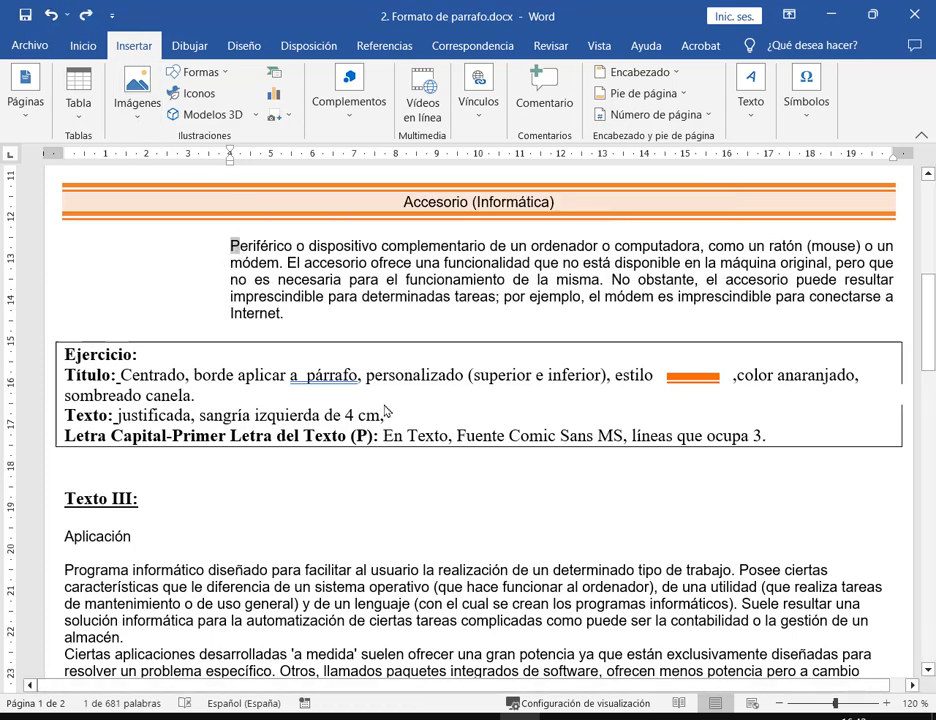
click(752, 105)
click(143, 46)
click(753, 118)
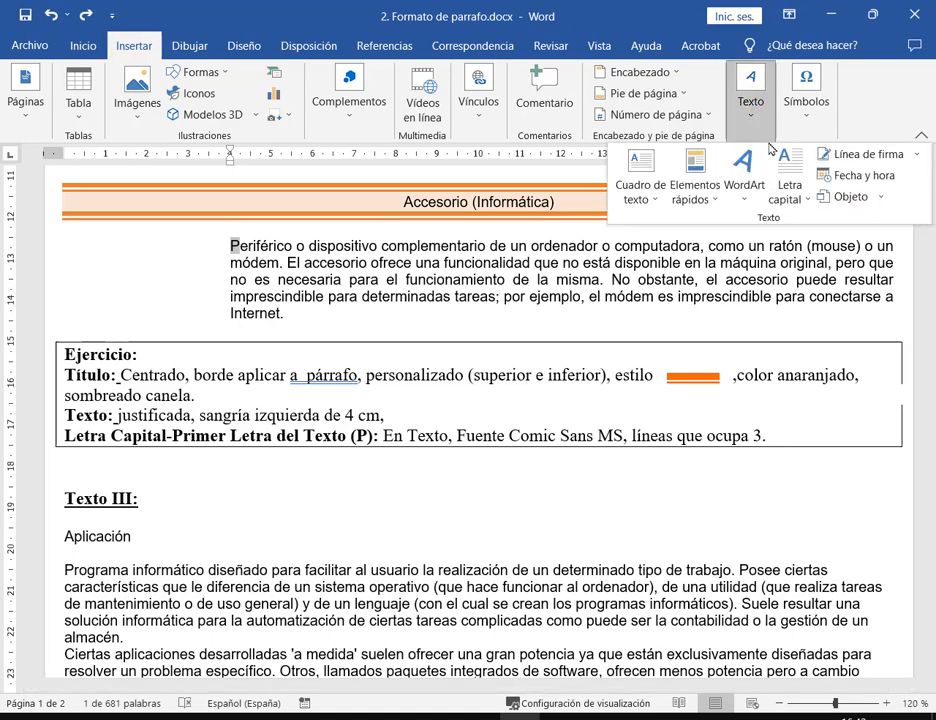
Step: Add an in-text drop cap to the "Periférico" paragraph, using Comic Sans MS and spanning 3 lines
click(758, 128)
click(755, 120)
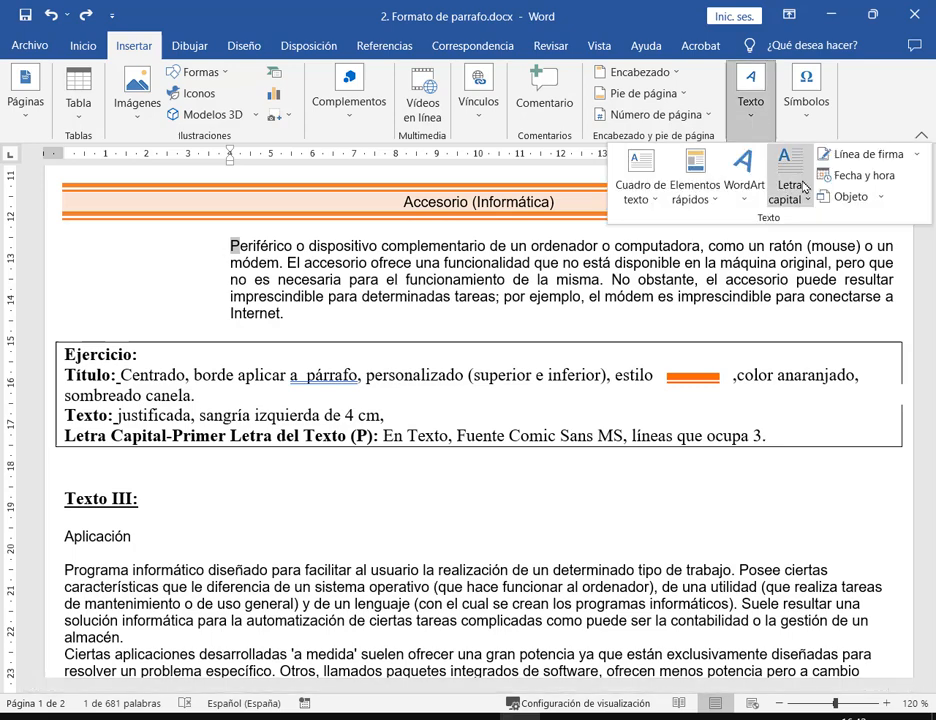
click(792, 186)
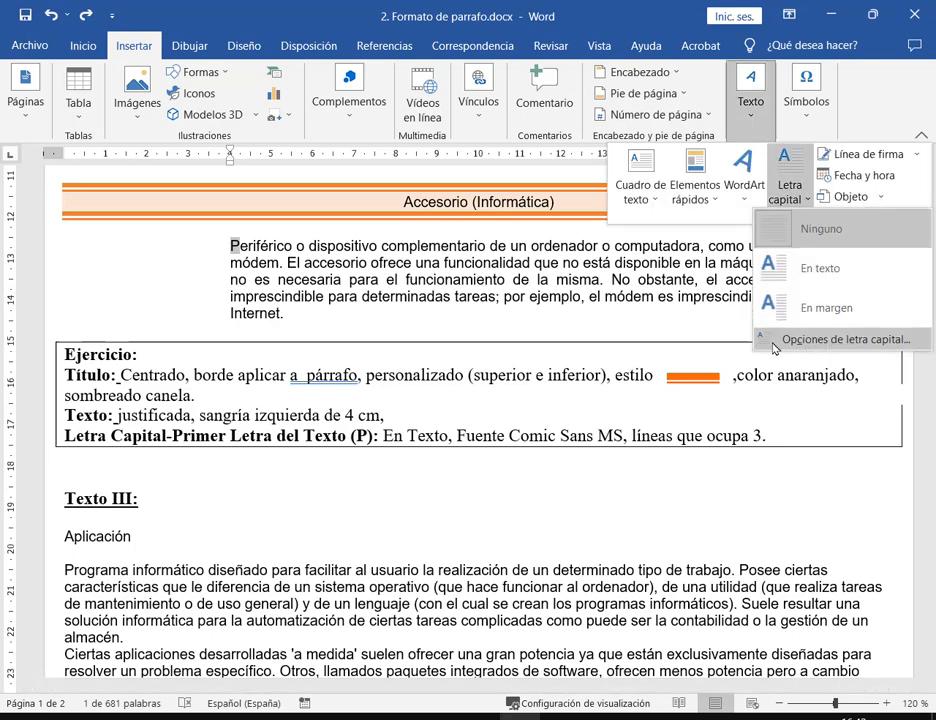
click(831, 339)
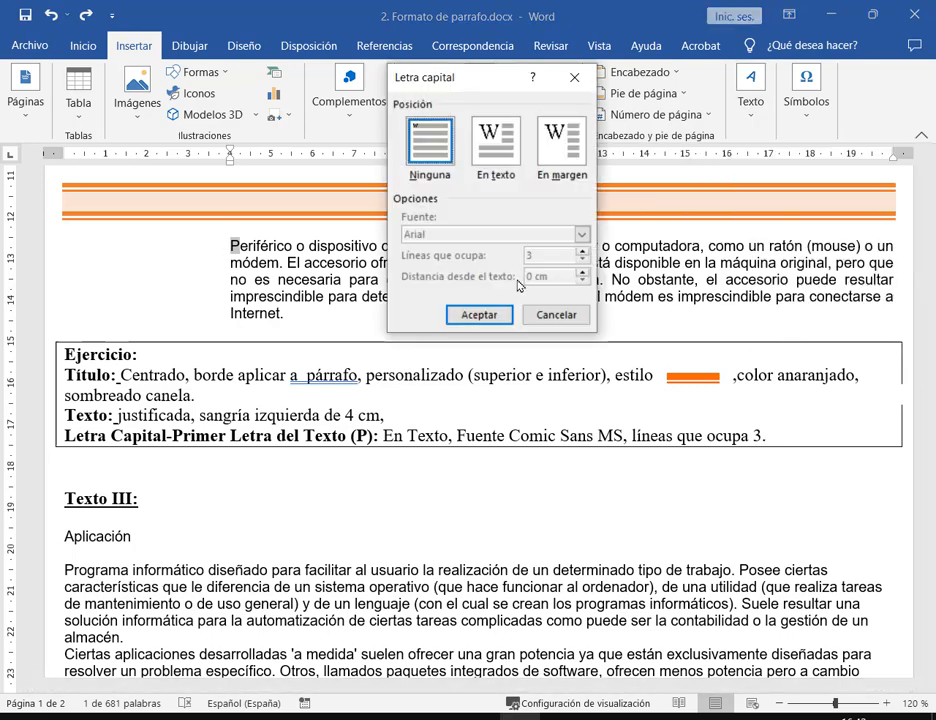
click(495, 138)
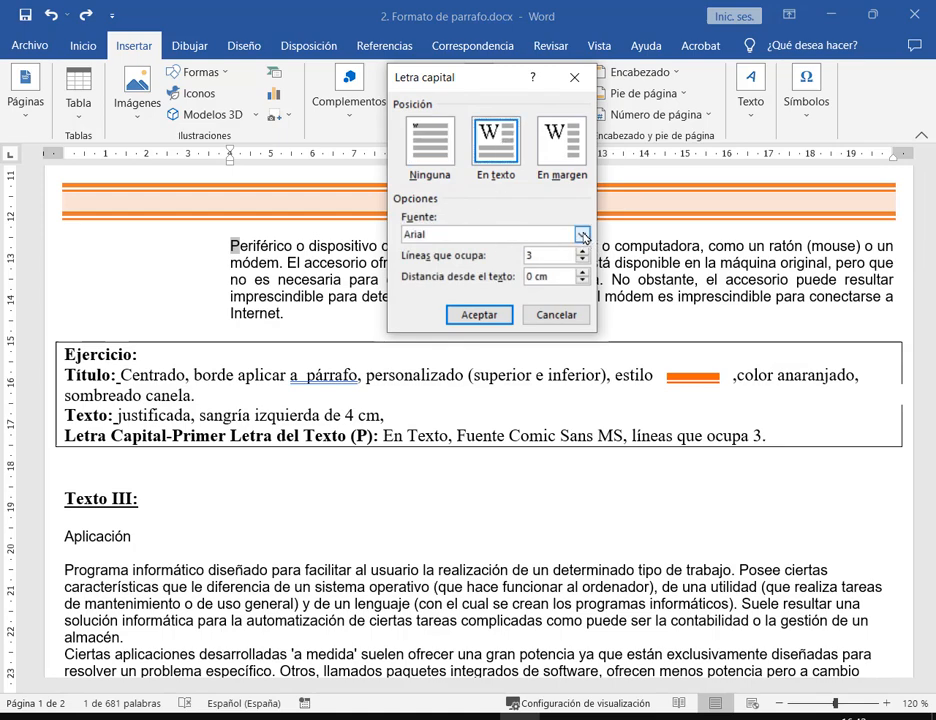
click(582, 235)
text(comi)
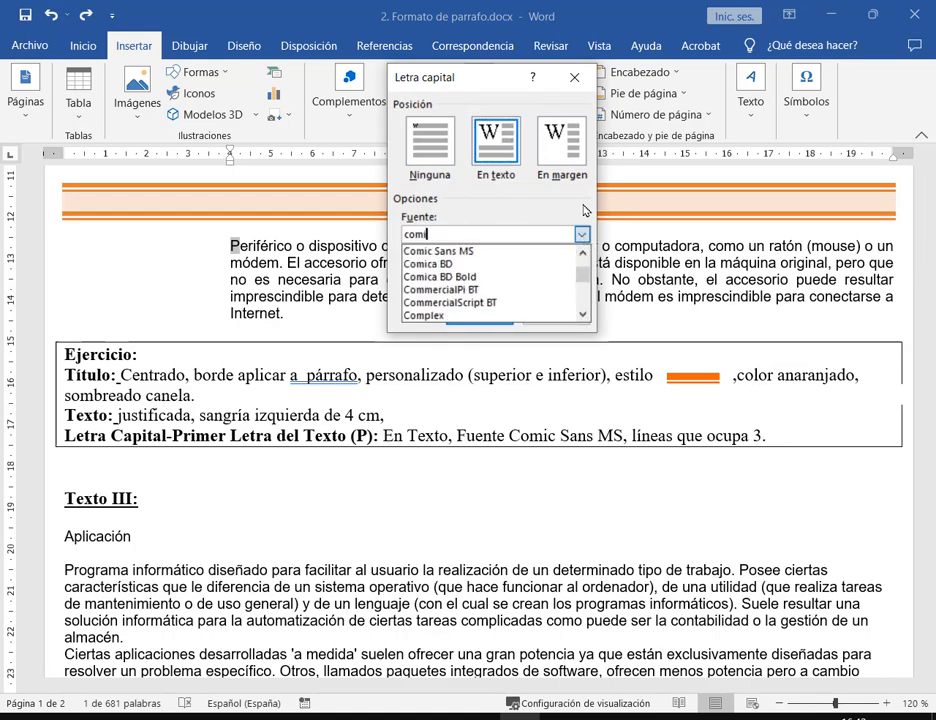
click(556, 251)
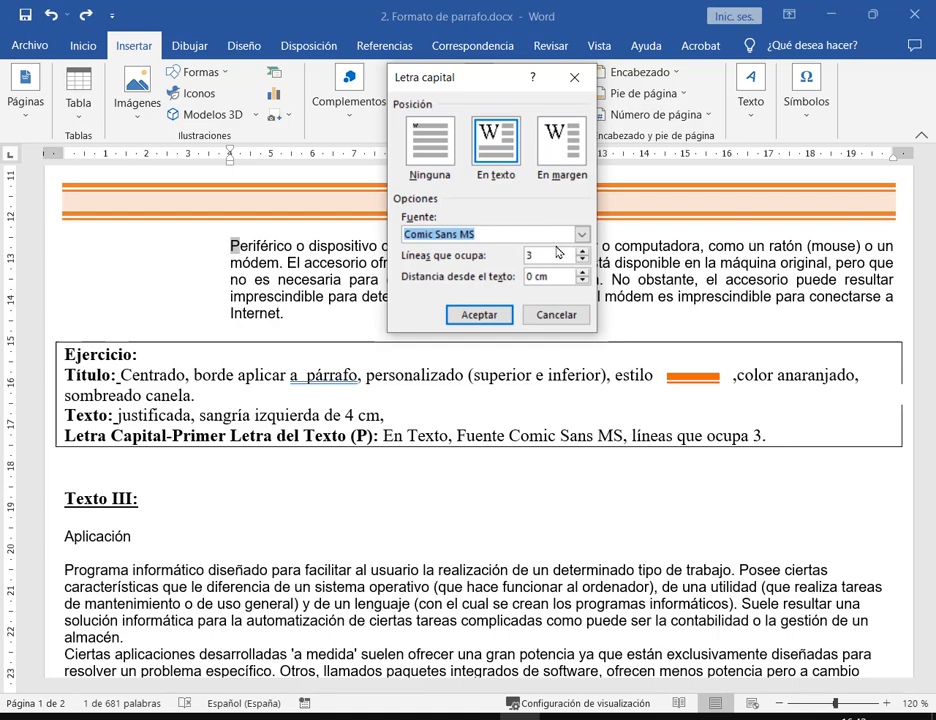
click(462, 316)
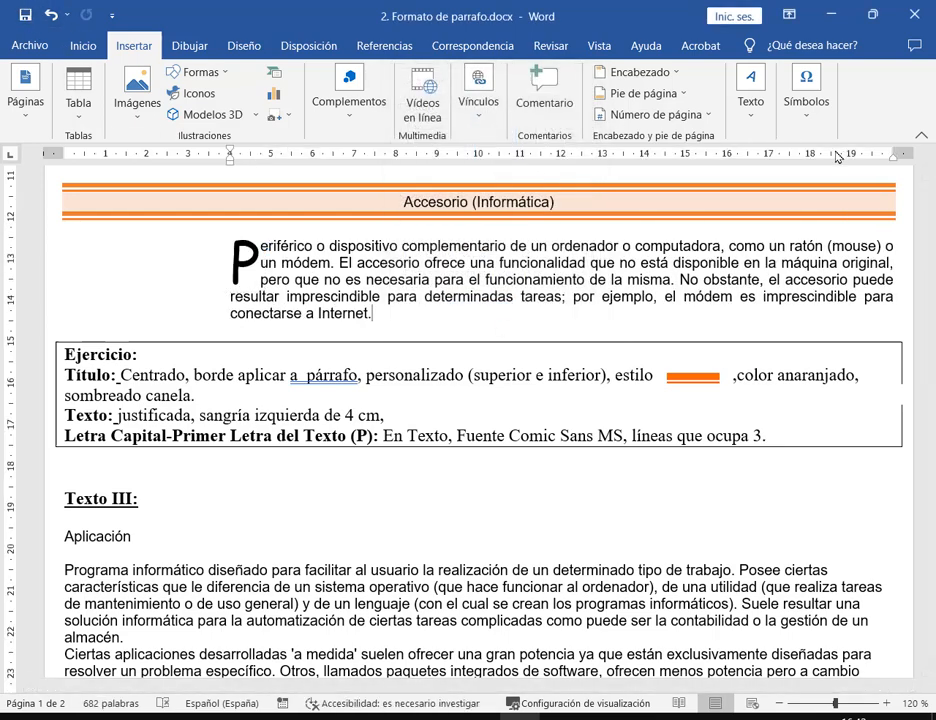
Step: Check the video-call chat behind the document window, and return the document to full size
click(872, 14)
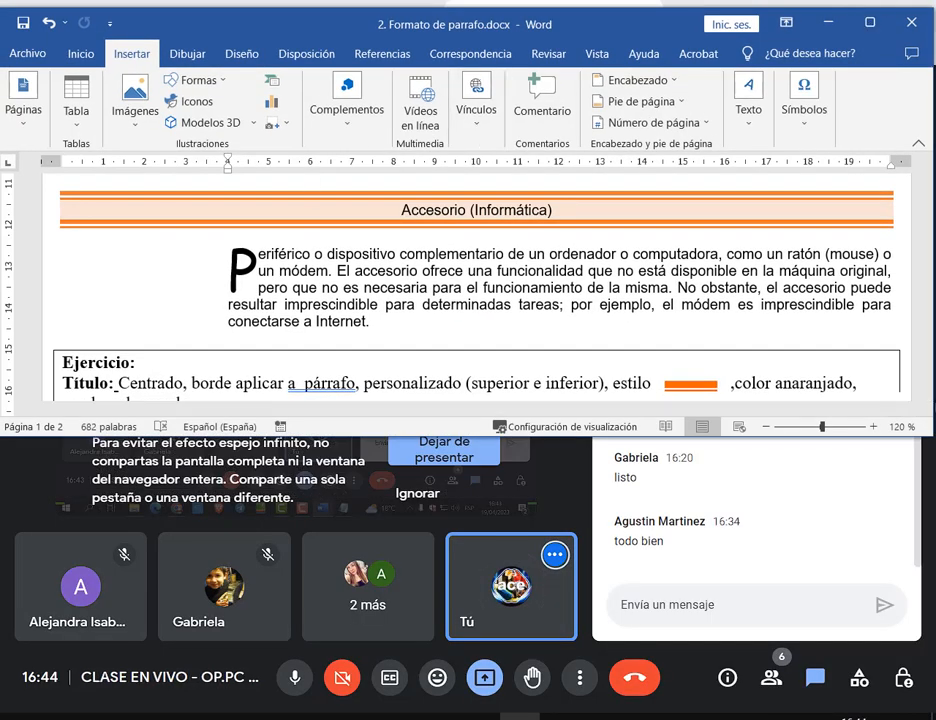
drag(933, 437, 932, 507)
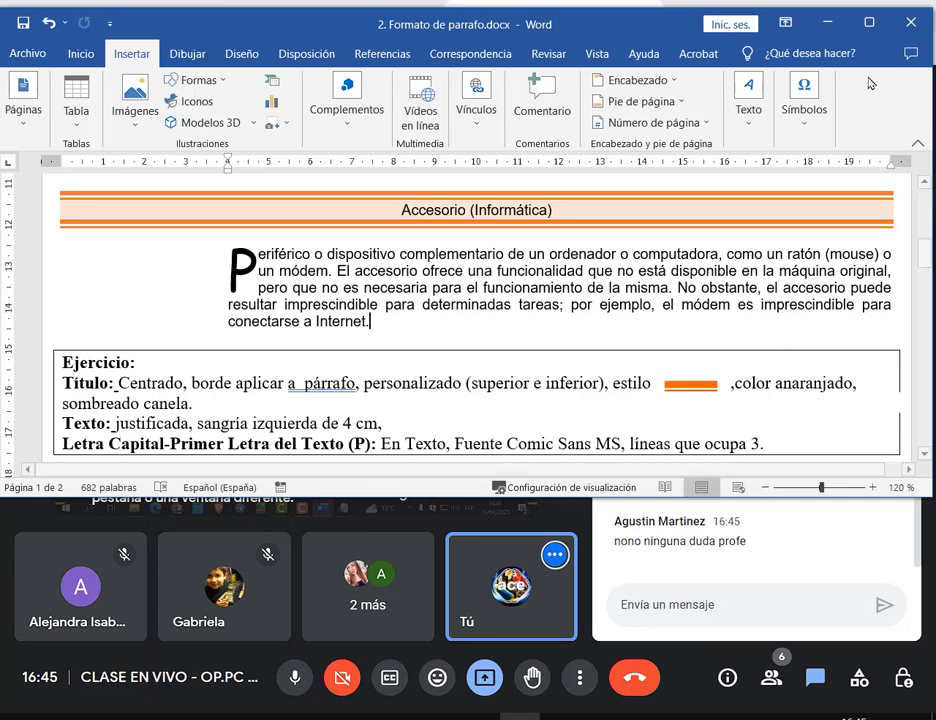
click(877, 21)
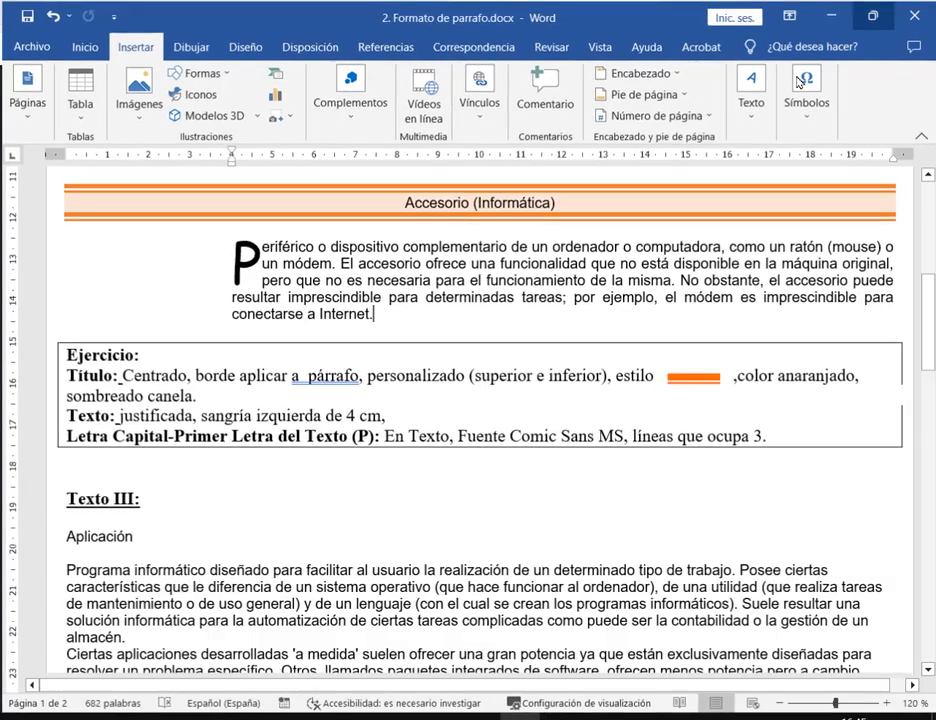
Step: Centre the title "Aplicación" under Texto III
scroll(468, 495, down, 2)
scroll(465, 482, down, 6)
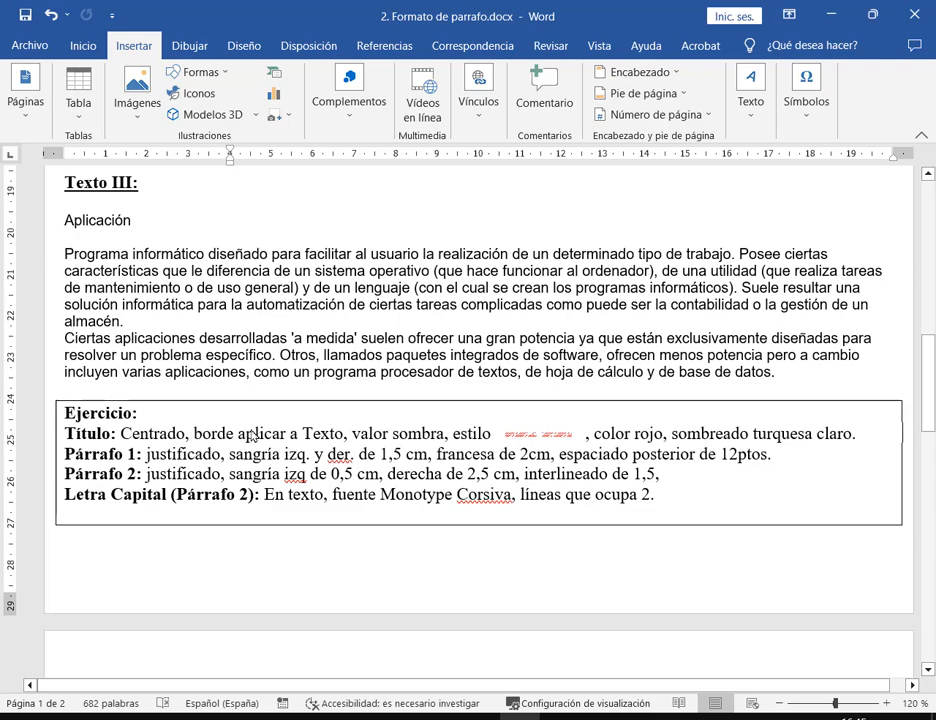
drag(251, 436, 345, 441)
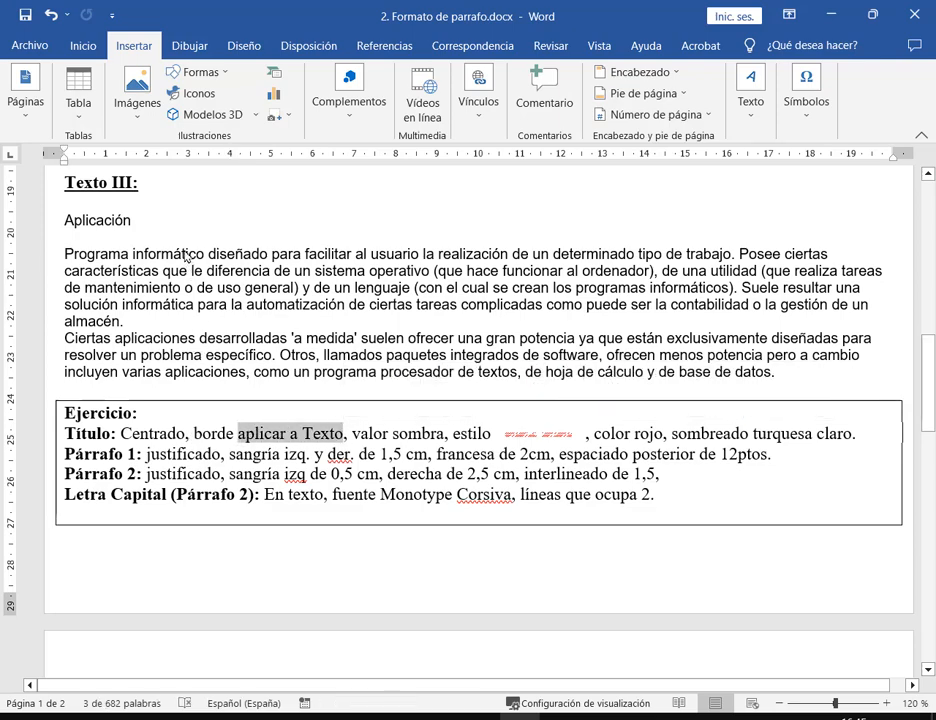
double_click(78, 219)
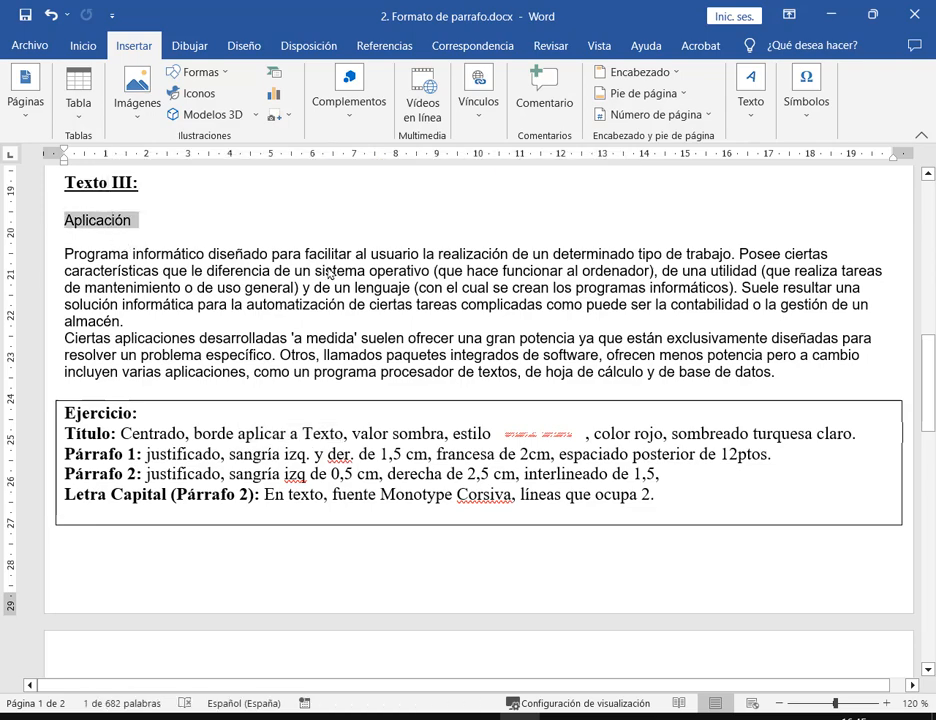
click(84, 46)
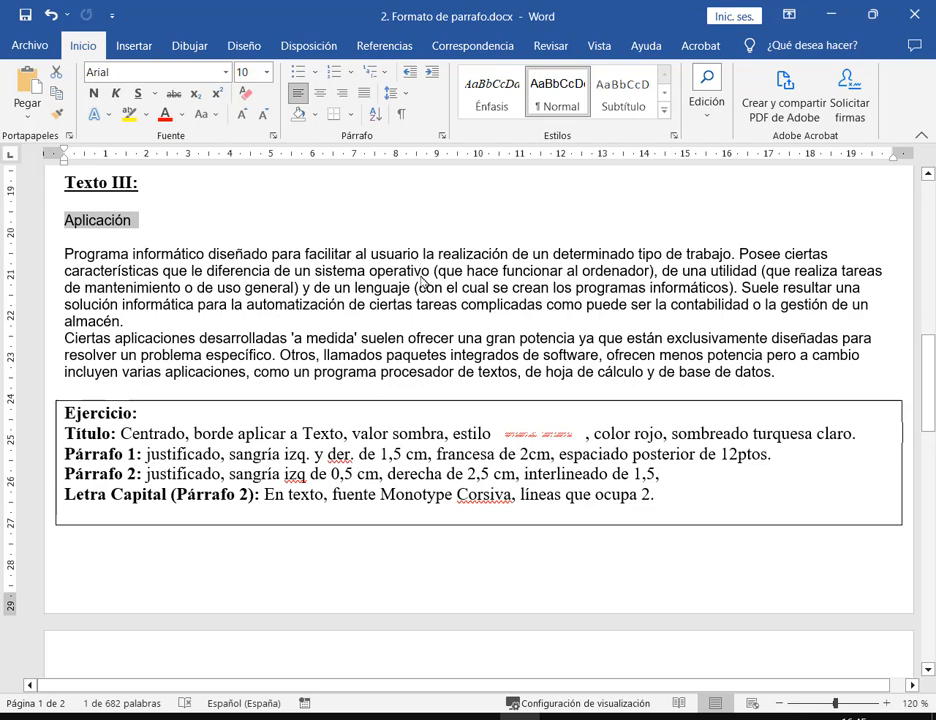
click(320, 93)
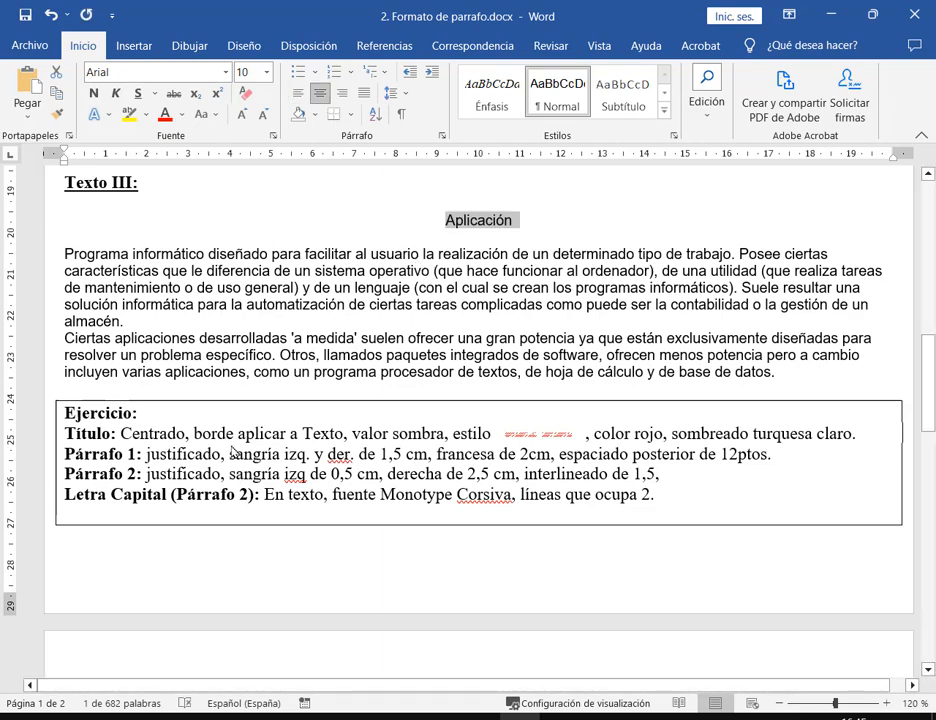
Step: Configure a shadow border for the "Aplicación" title, applied to the text, with the diagonally striped line style in dark red
click(352, 116)
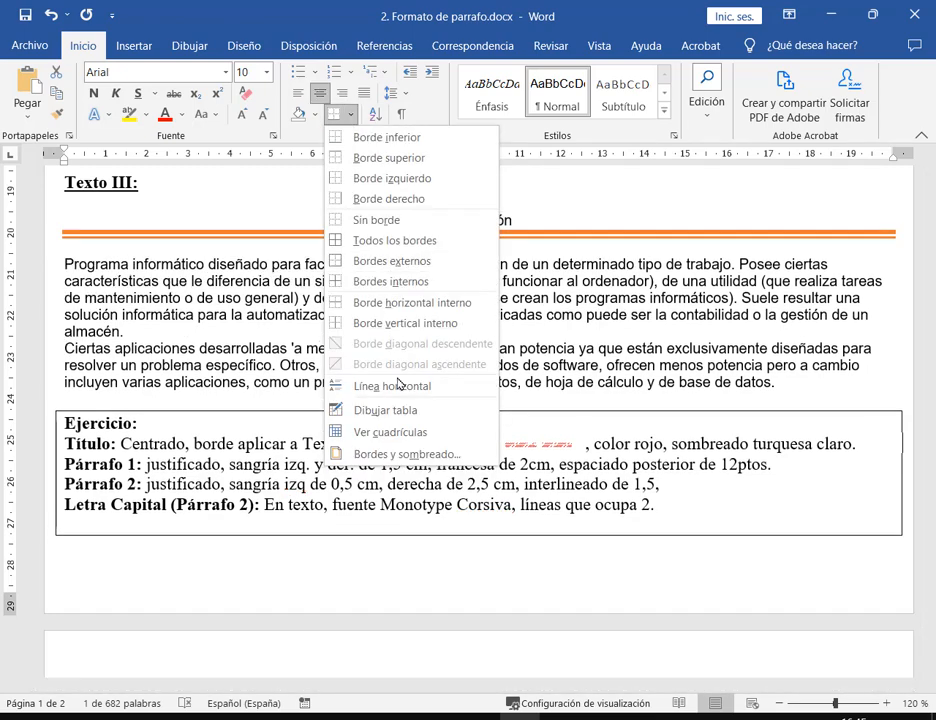
click(400, 454)
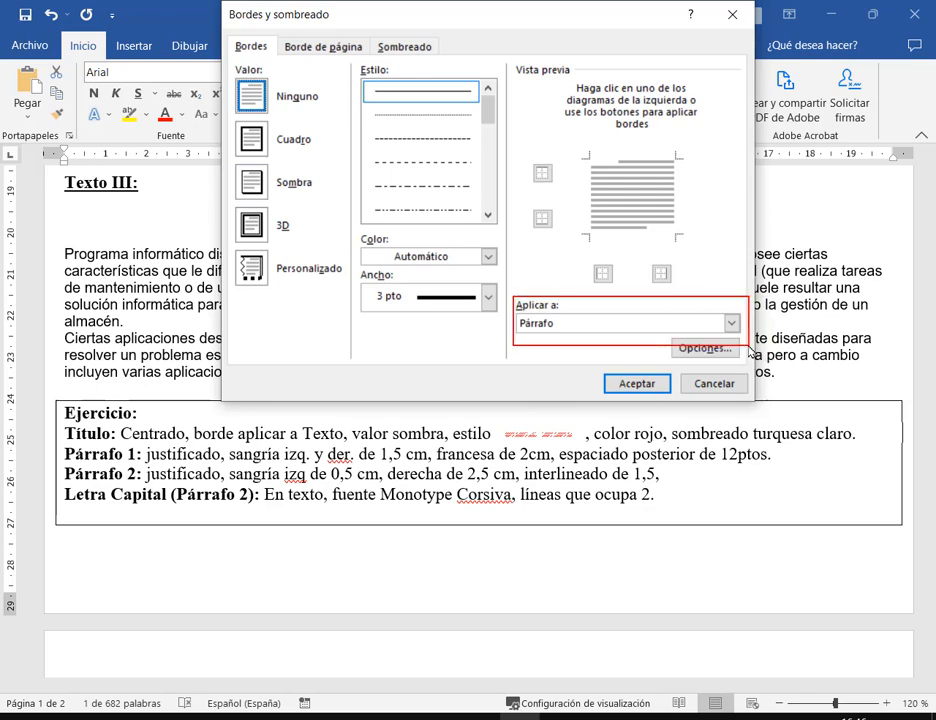
click(733, 323)
click(565, 338)
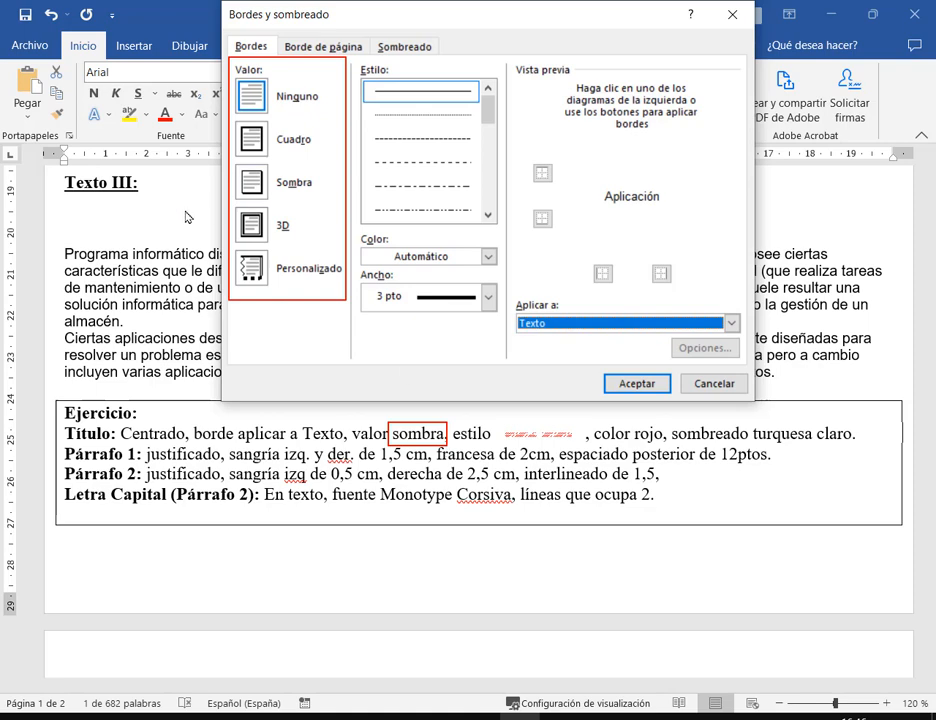
click(252, 182)
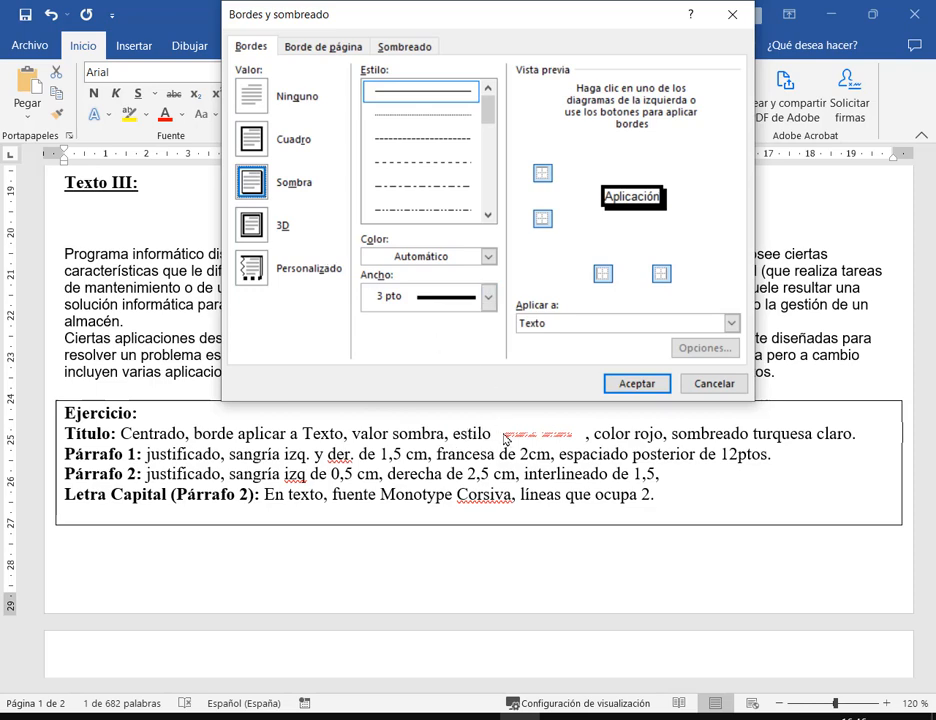
scroll(446, 155, down, 5)
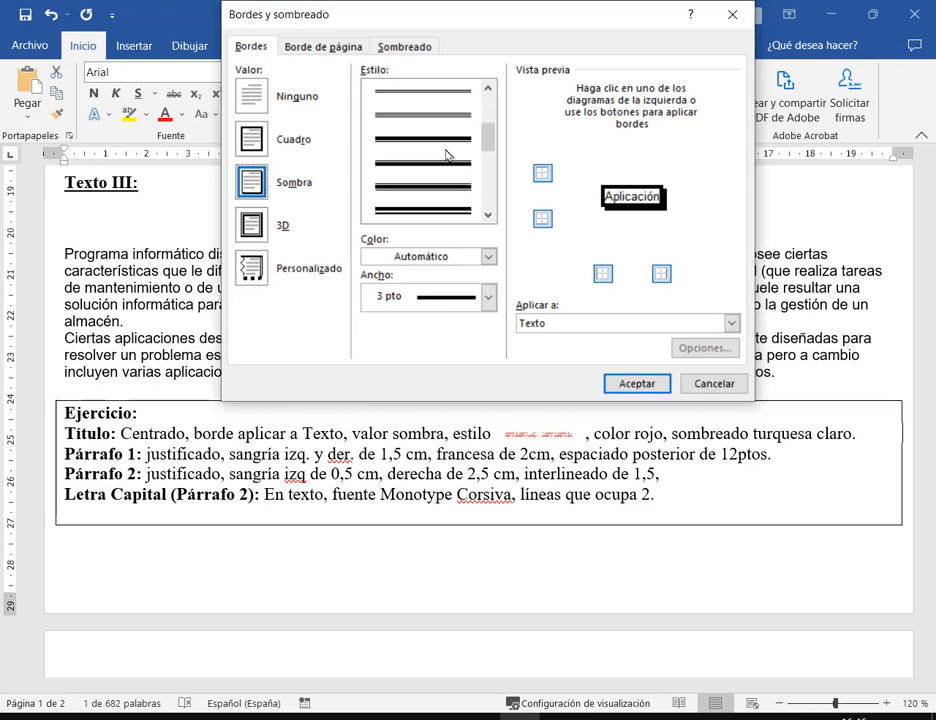
click(446, 115)
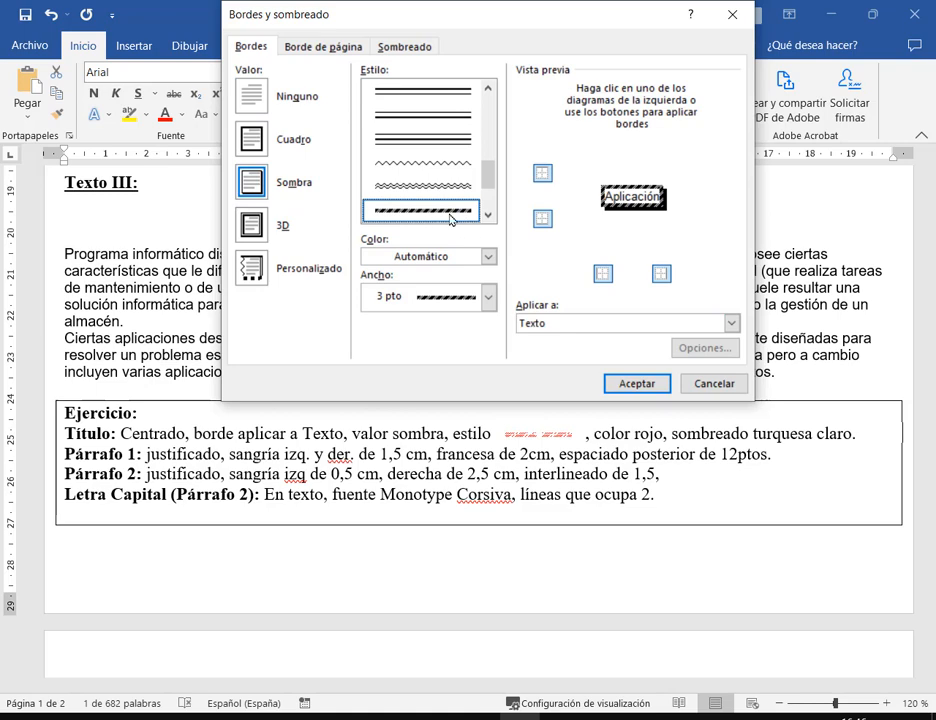
click(488, 256)
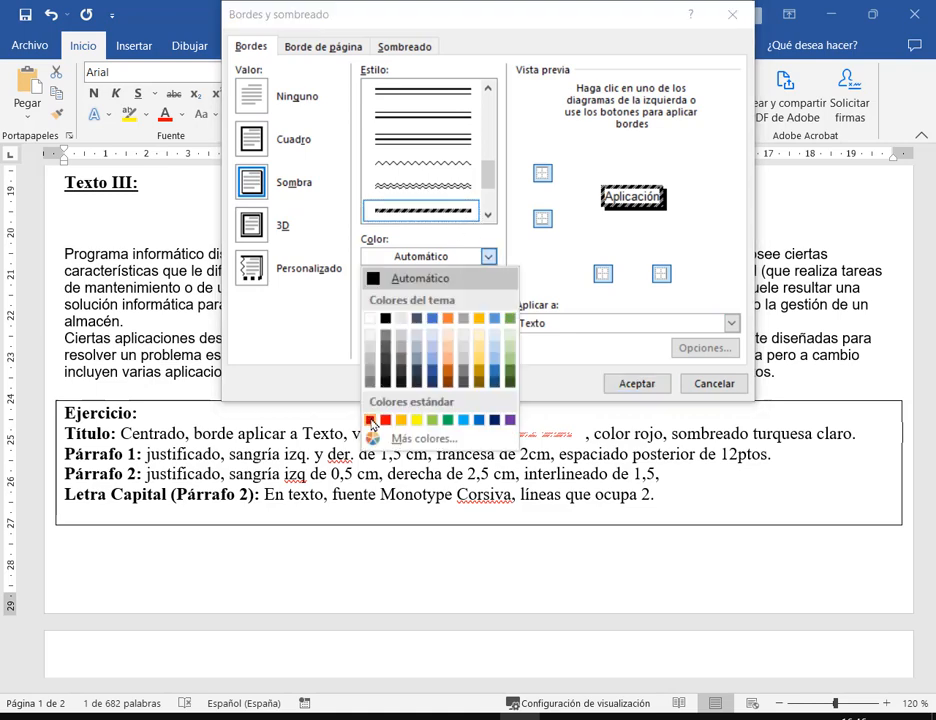
click(371, 420)
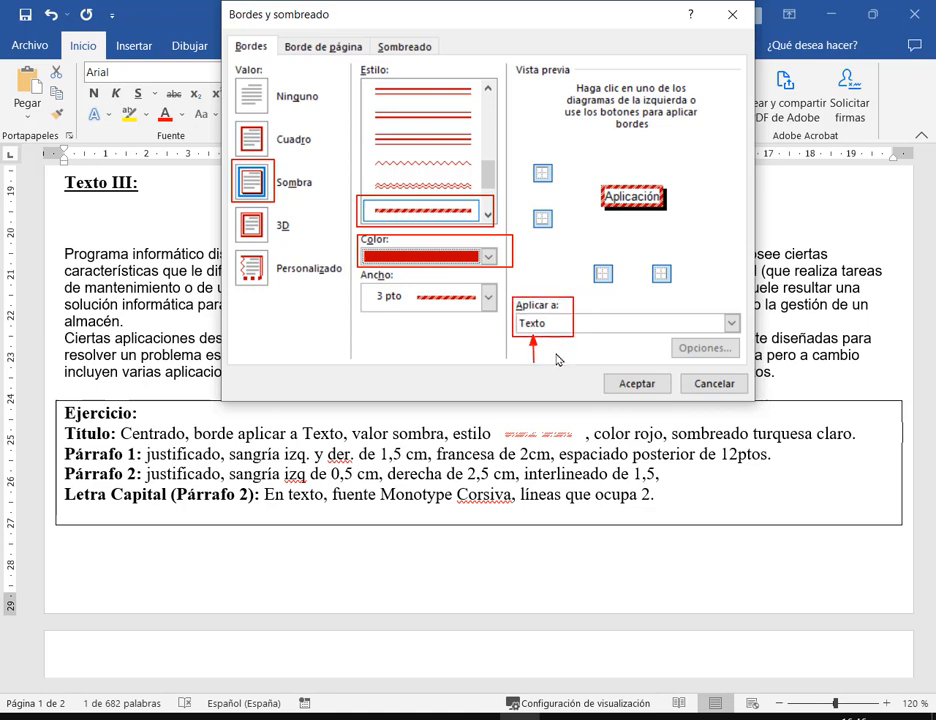
Step: Set the title's shading fill to a bright turquoise from the extended standard colours
click(422, 46)
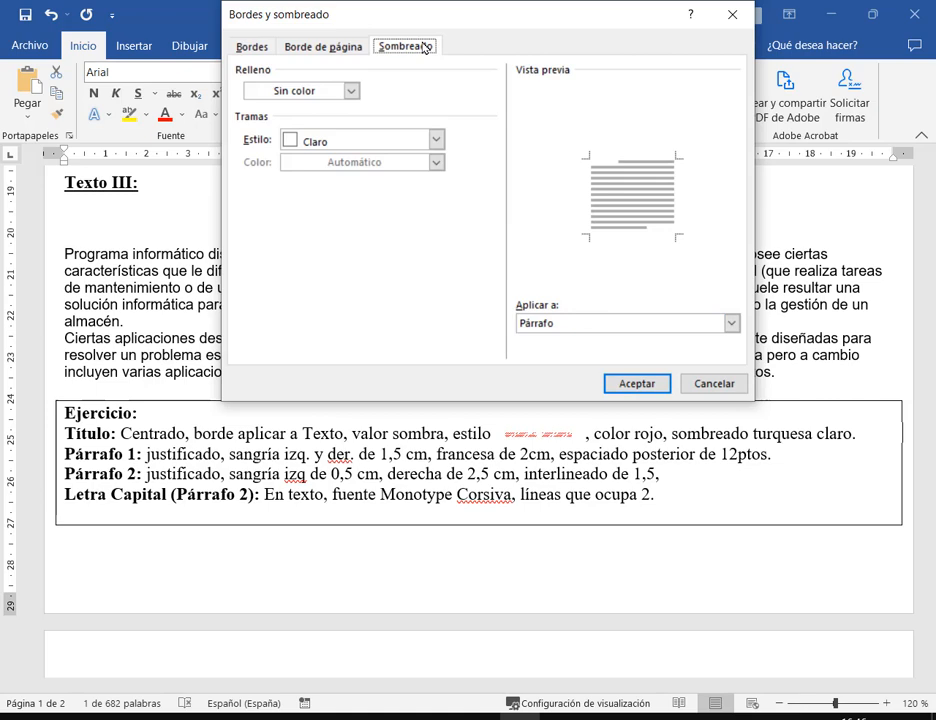
click(351, 91)
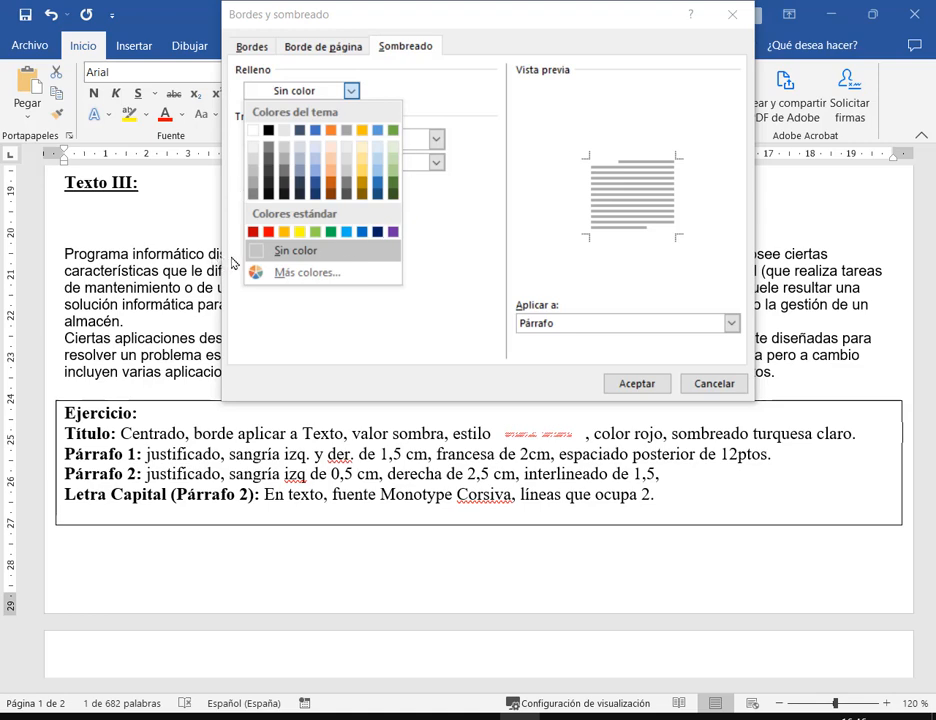
click(324, 310)
click(351, 90)
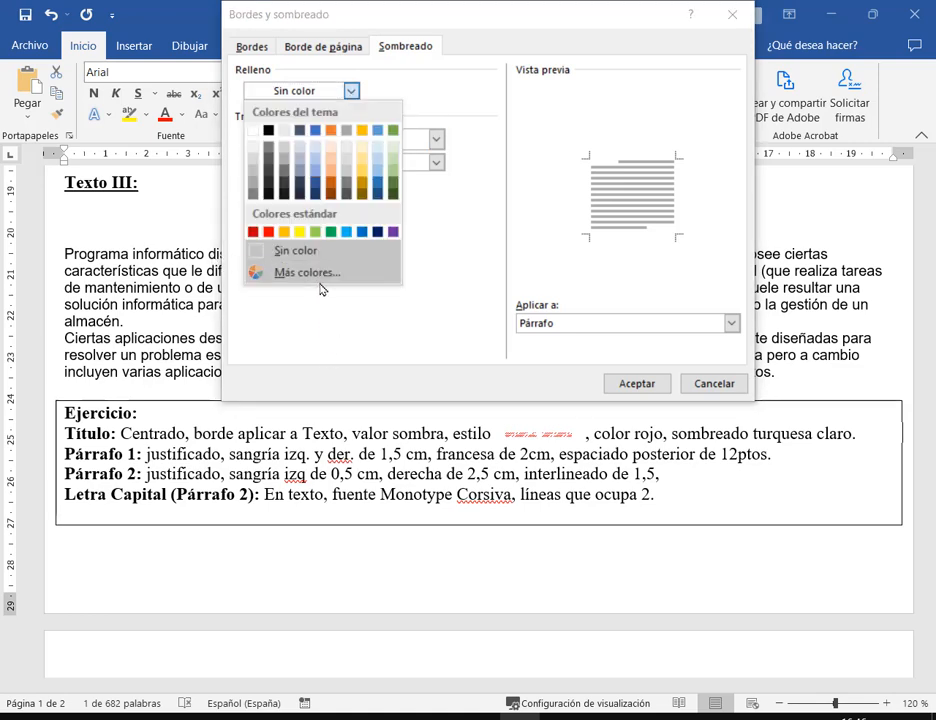
click(321, 282)
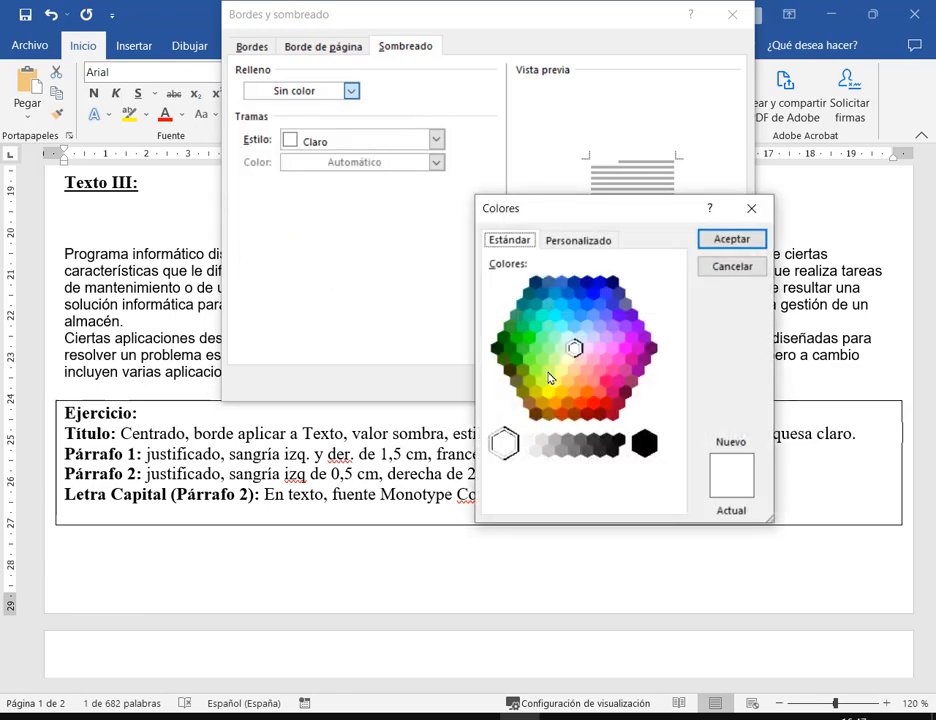
click(542, 316)
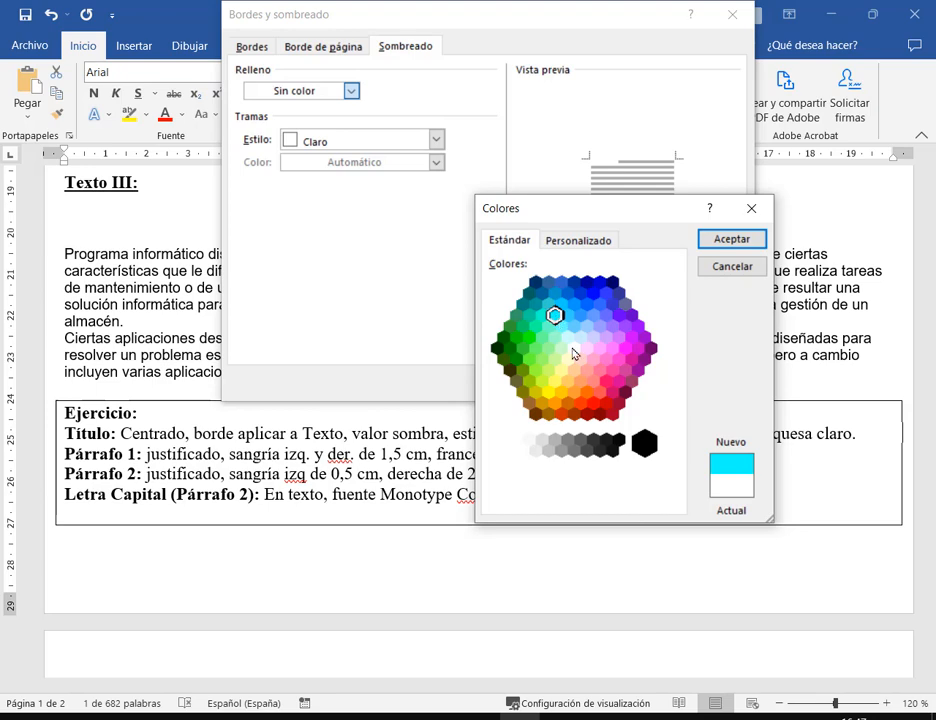
click(705, 240)
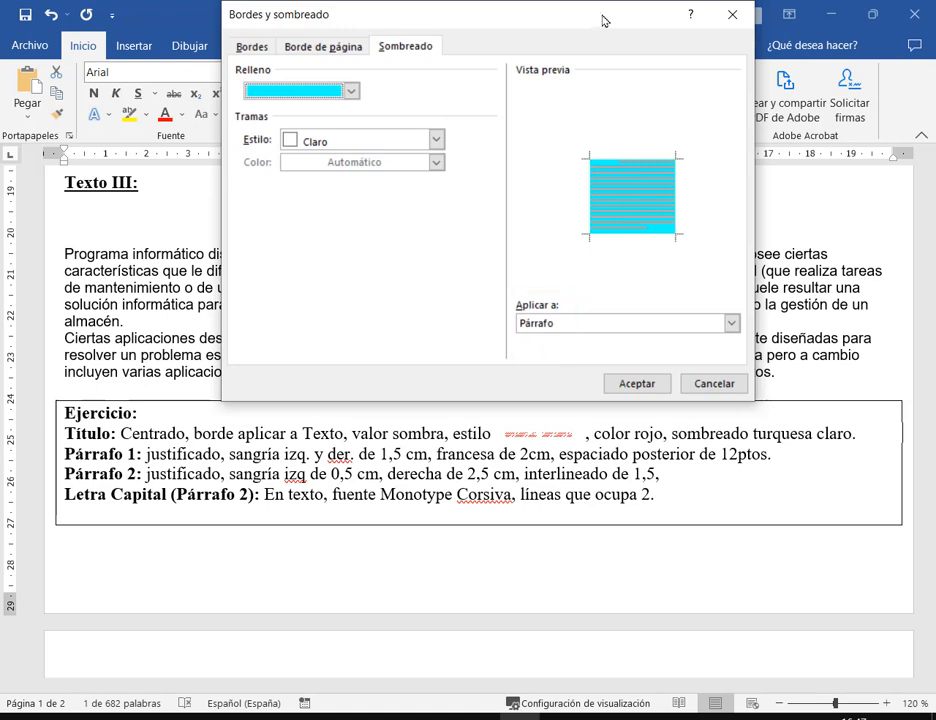
Step: Limit the turquoise shading to the text instead of the paragraph, and apply the border and shading to the title
click(251, 46)
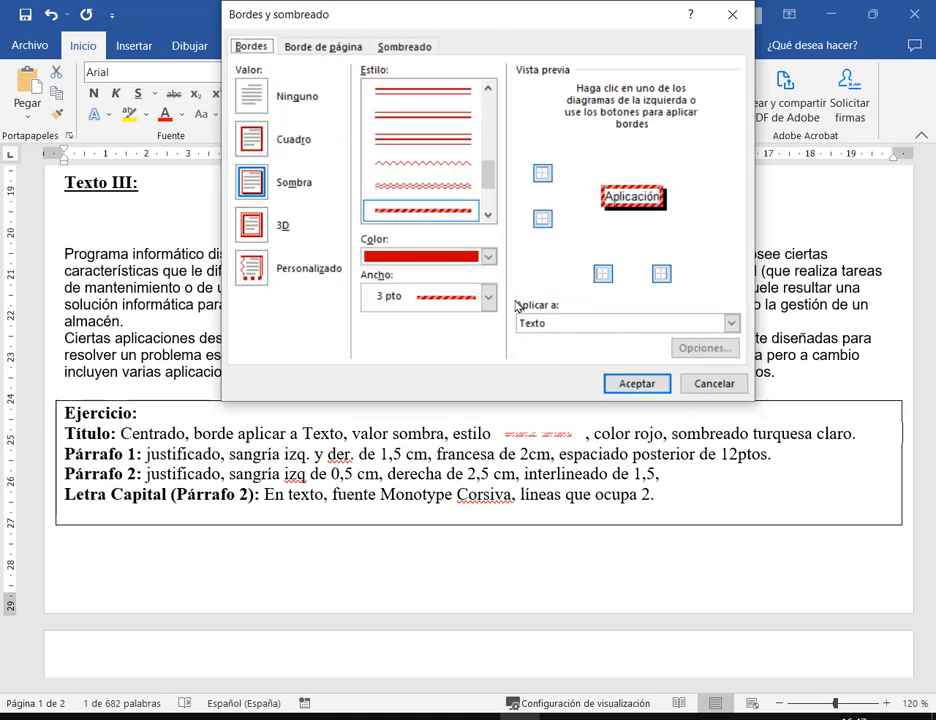
click(412, 46)
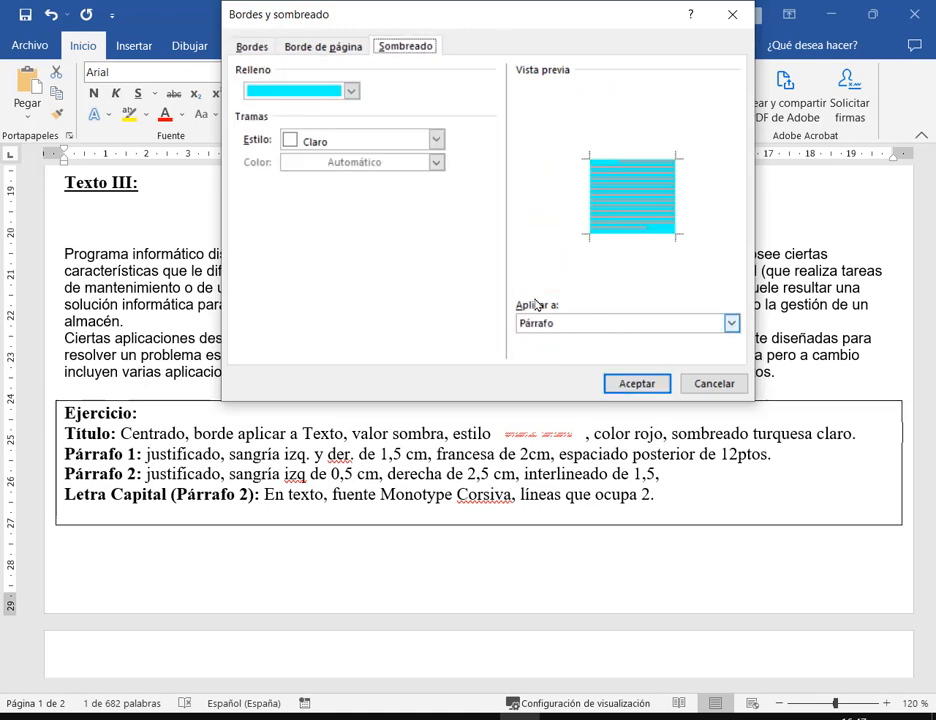
click(731, 323)
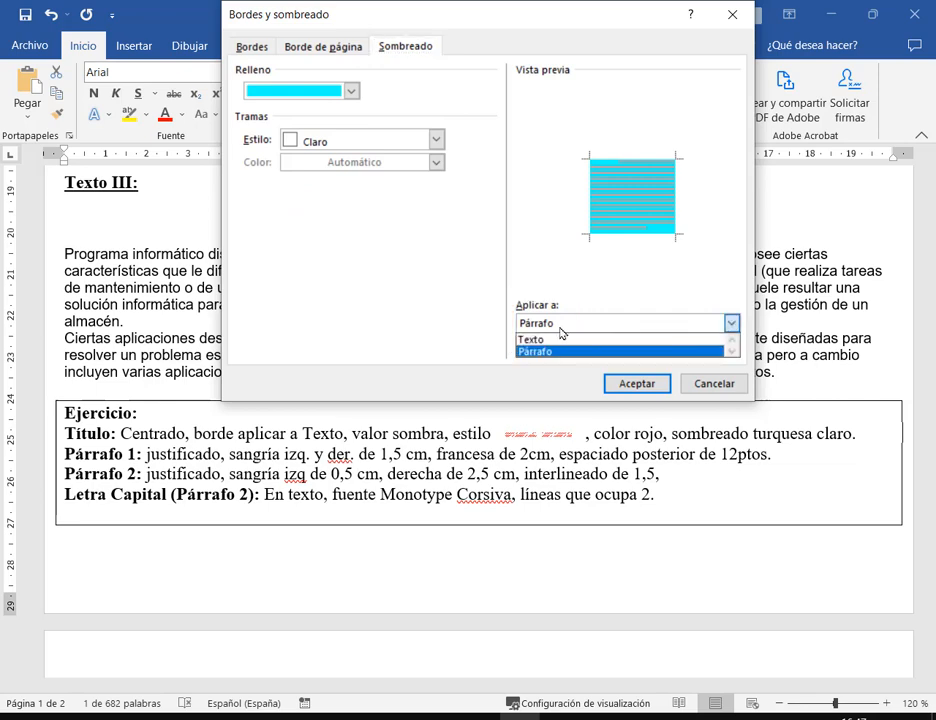
click(547, 339)
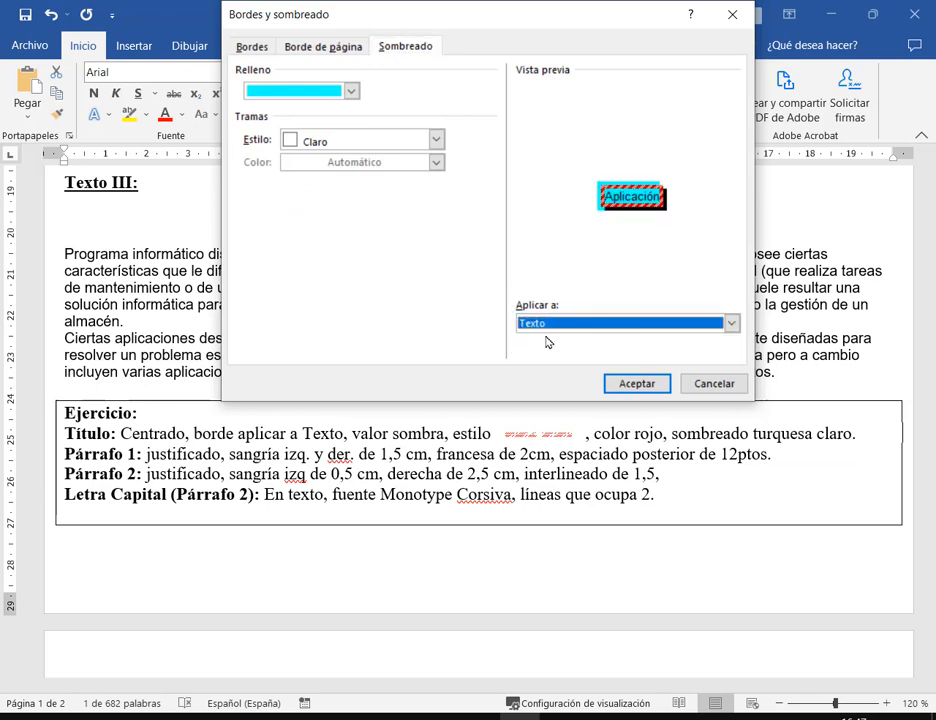
click(635, 384)
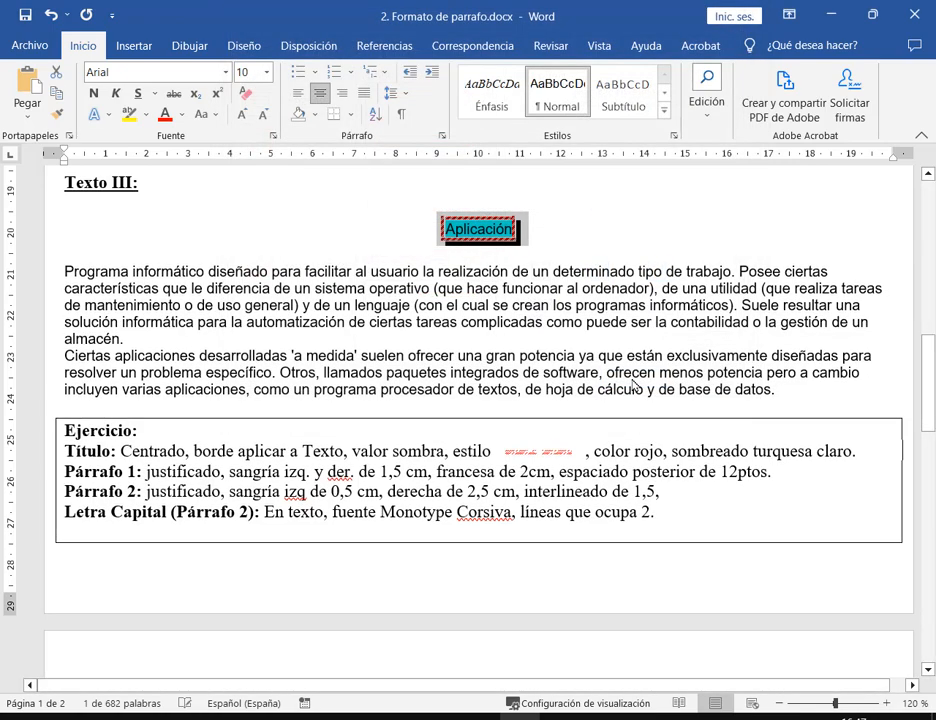
click(557, 248)
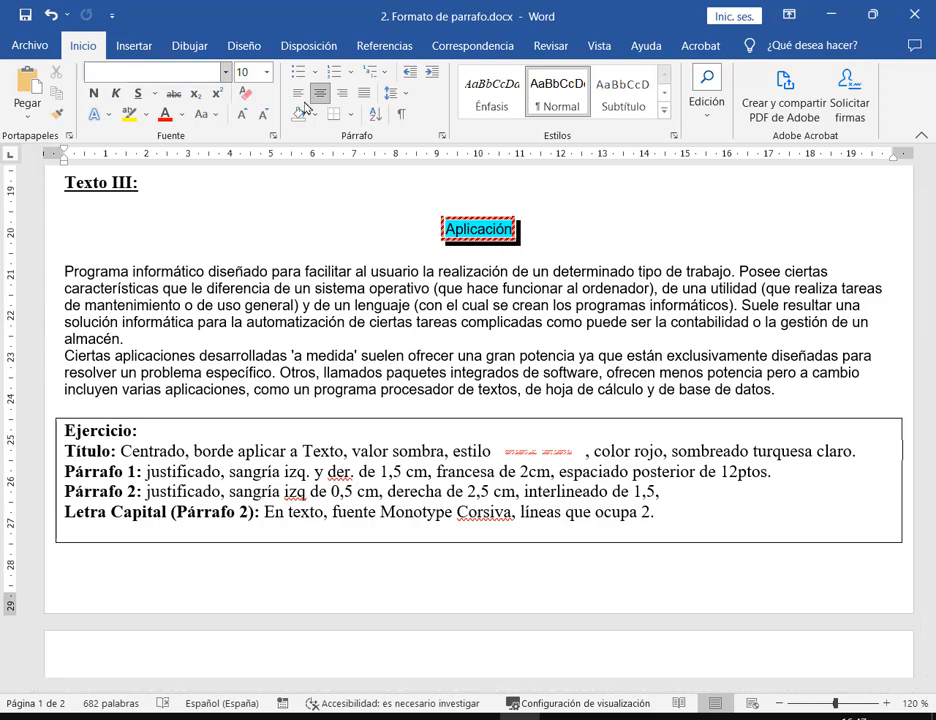
click(349, 114)
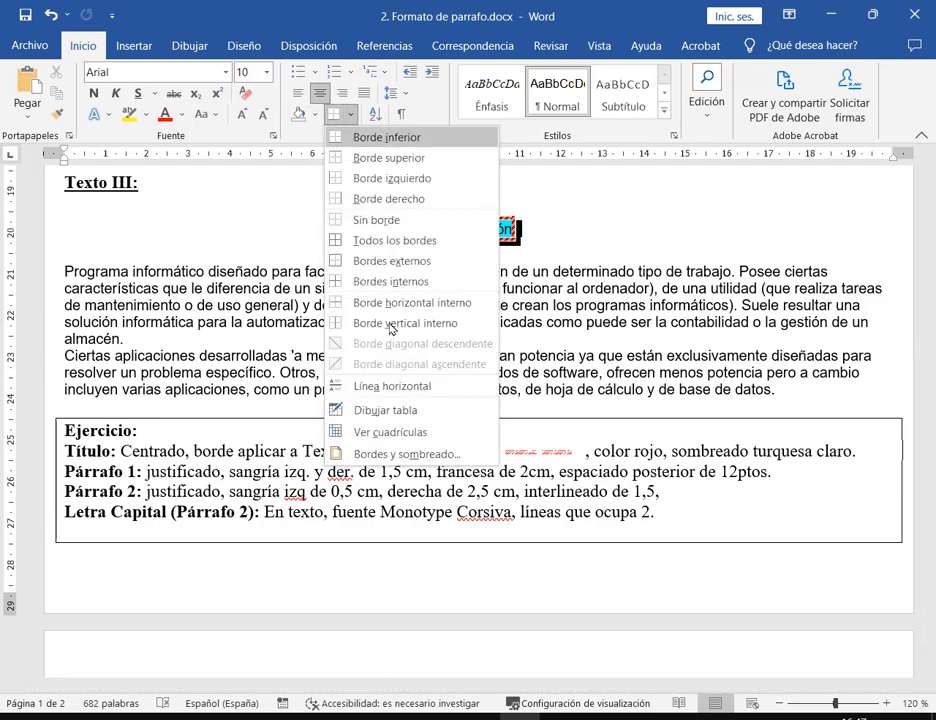
click(405, 454)
click(406, 46)
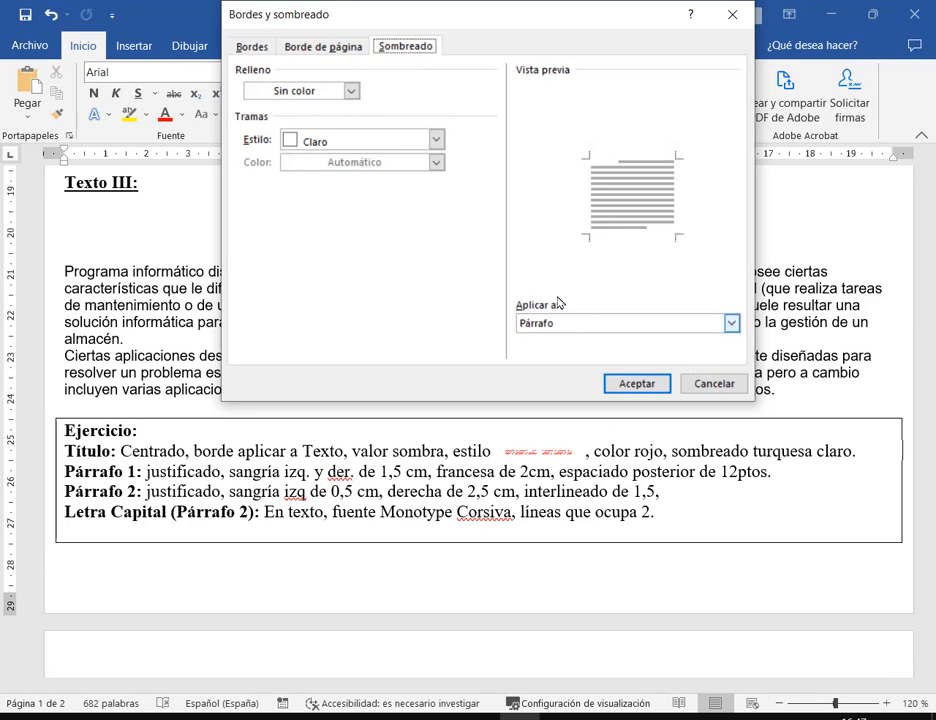
click(718, 386)
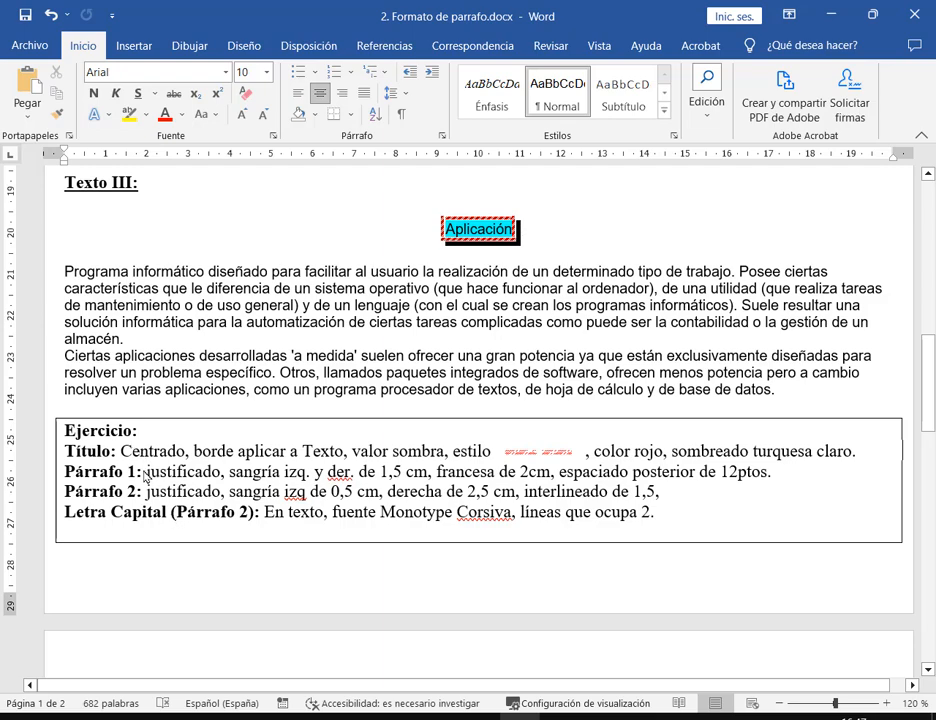
Step: Justify the first paragraph under the "Aplicación" title, beginning "Programa informático"
drag(66, 474, 786, 477)
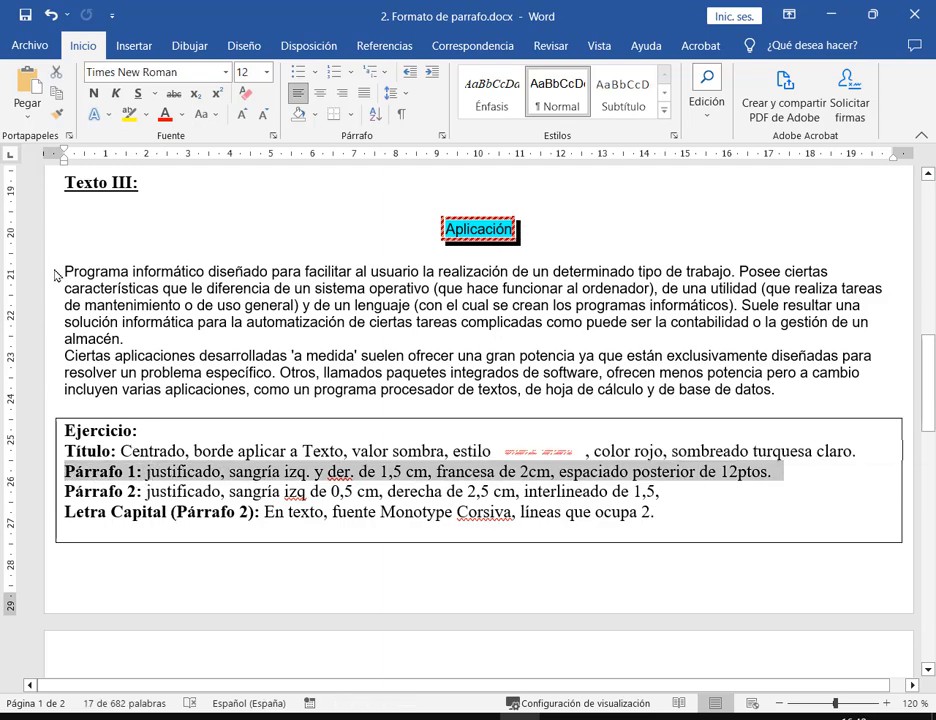
drag(52, 281, 56, 334)
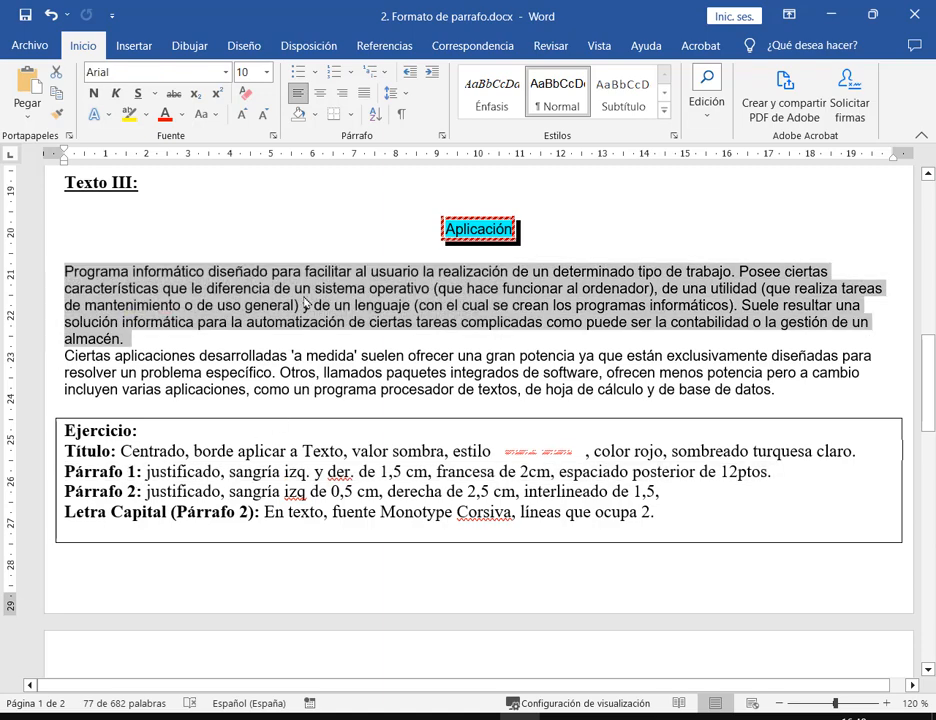
click(364, 94)
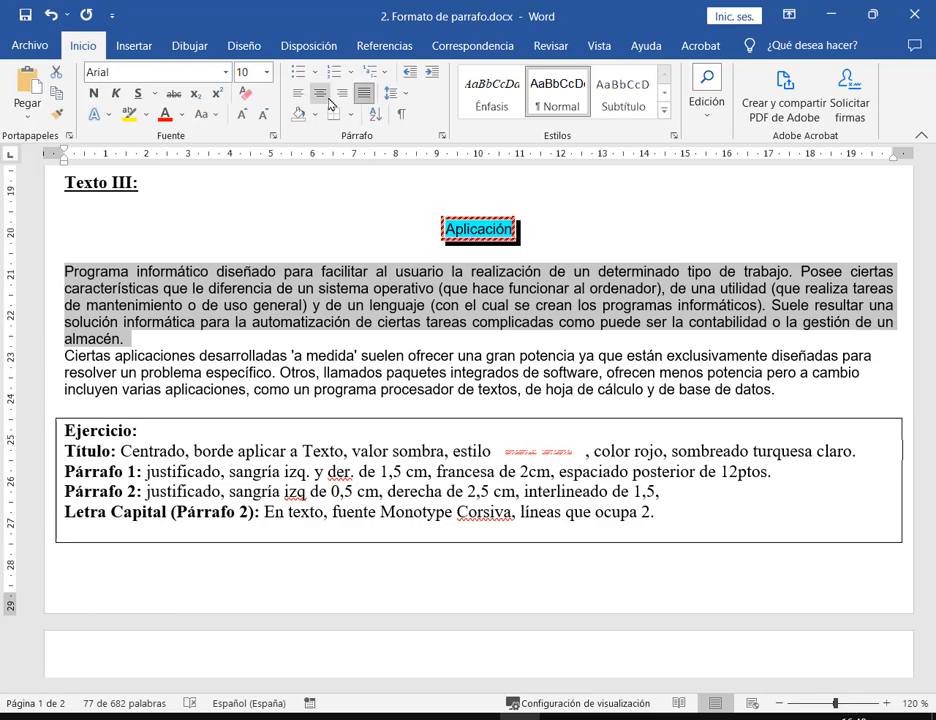
Step: Set the first paragraph's left and right indents to 1,5 cm in the paragraph settings
click(443, 137)
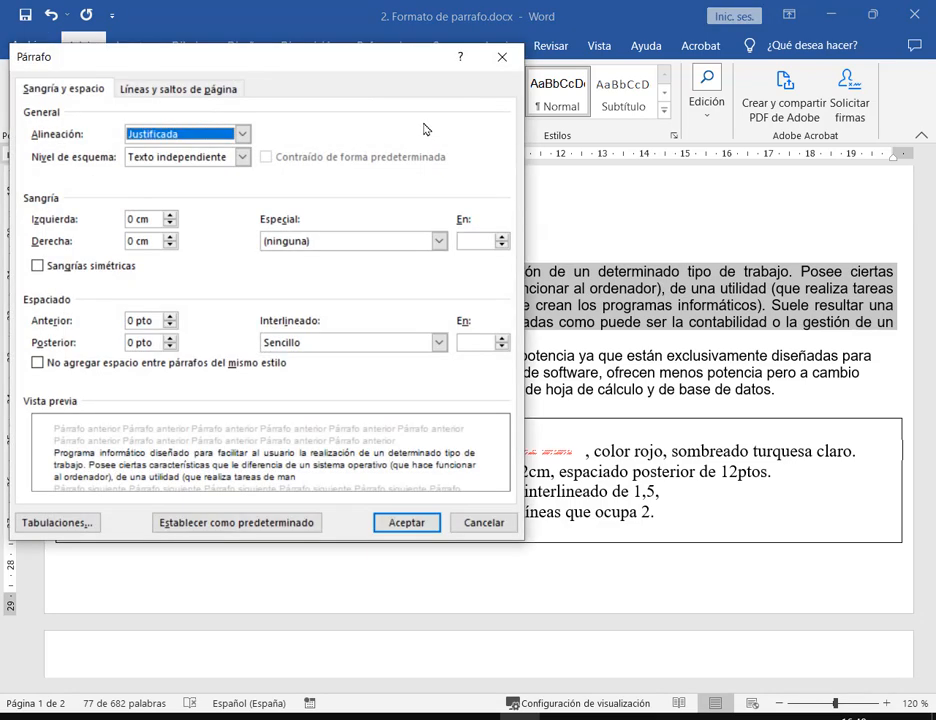
drag(337, 71, 550, 530)
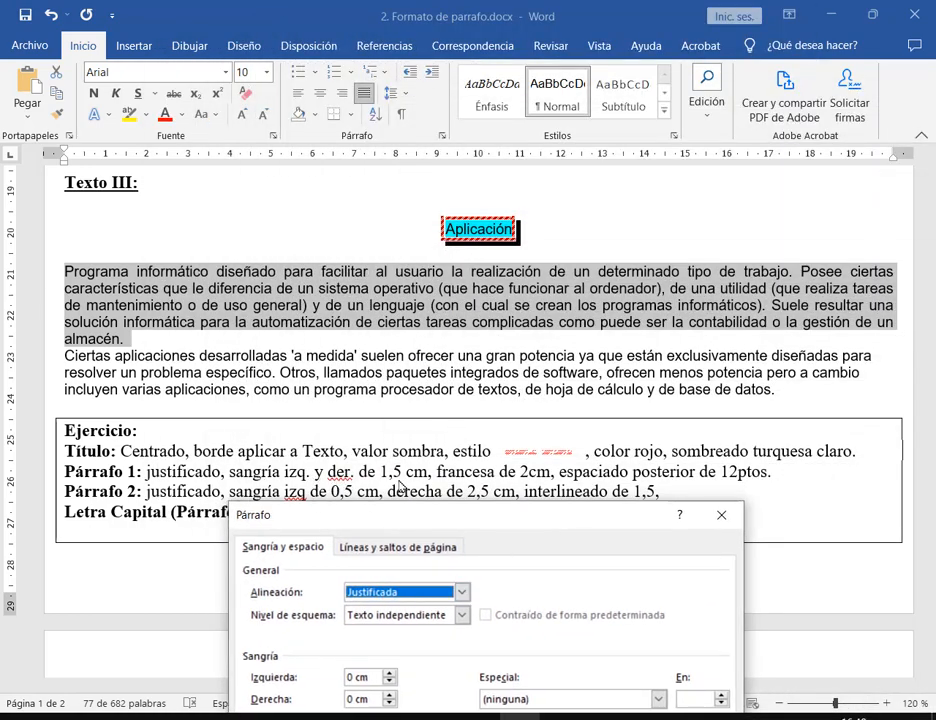
drag(417, 524, 706, 38)
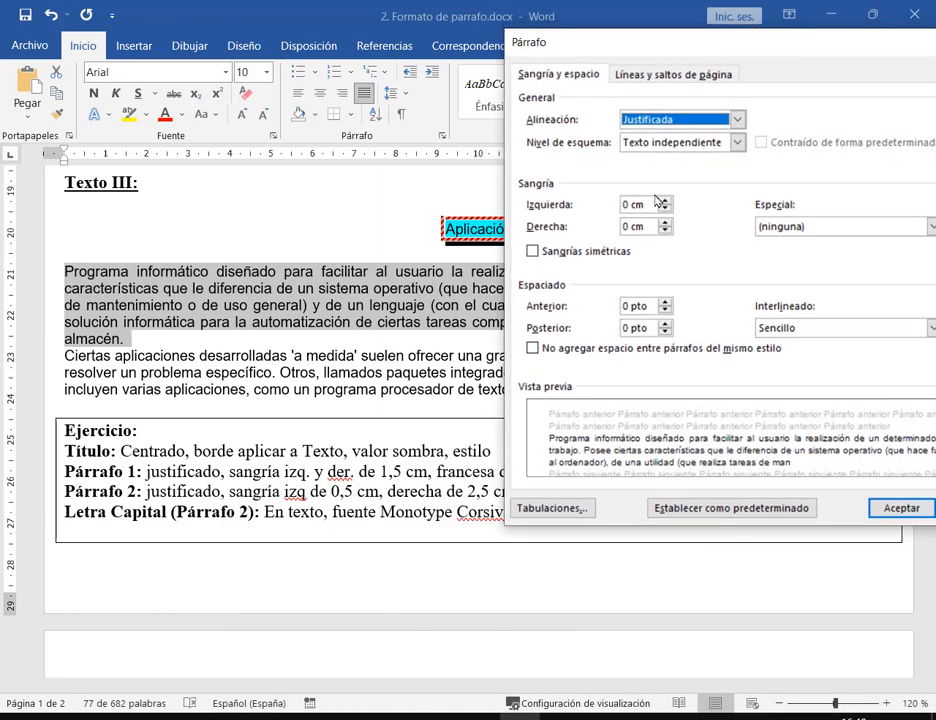
click(619, 212)
text(1,5)
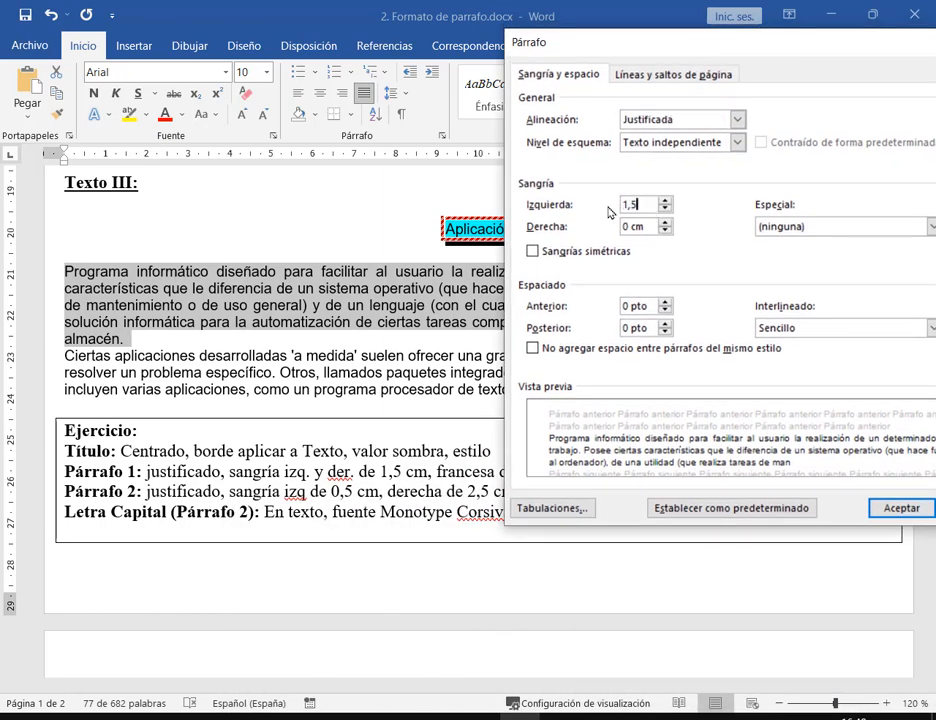
key(Tab)
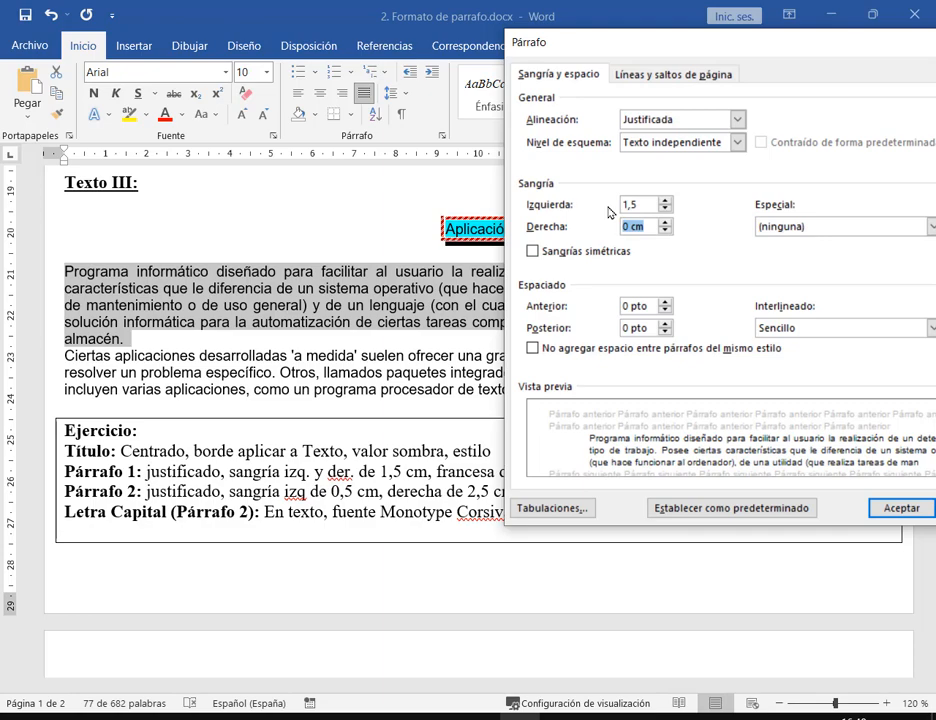
text(1,5)
Step: Give the first paragraph a special hanging indent (Sangría francesa) of 2 cm
drag(652, 60, 467, 64)
click(657, 230)
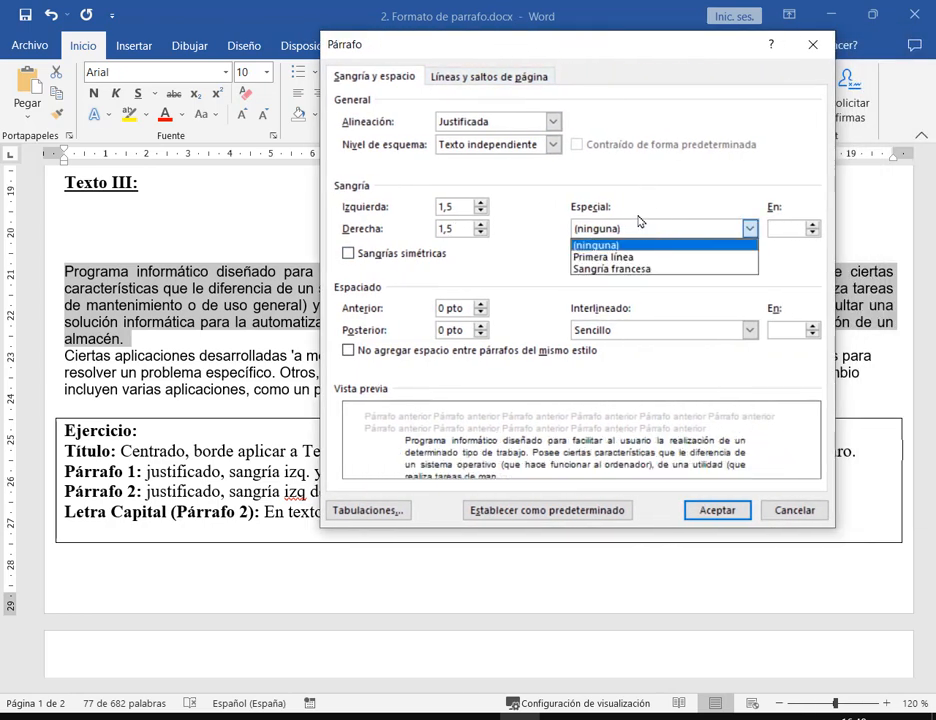
click(625, 268)
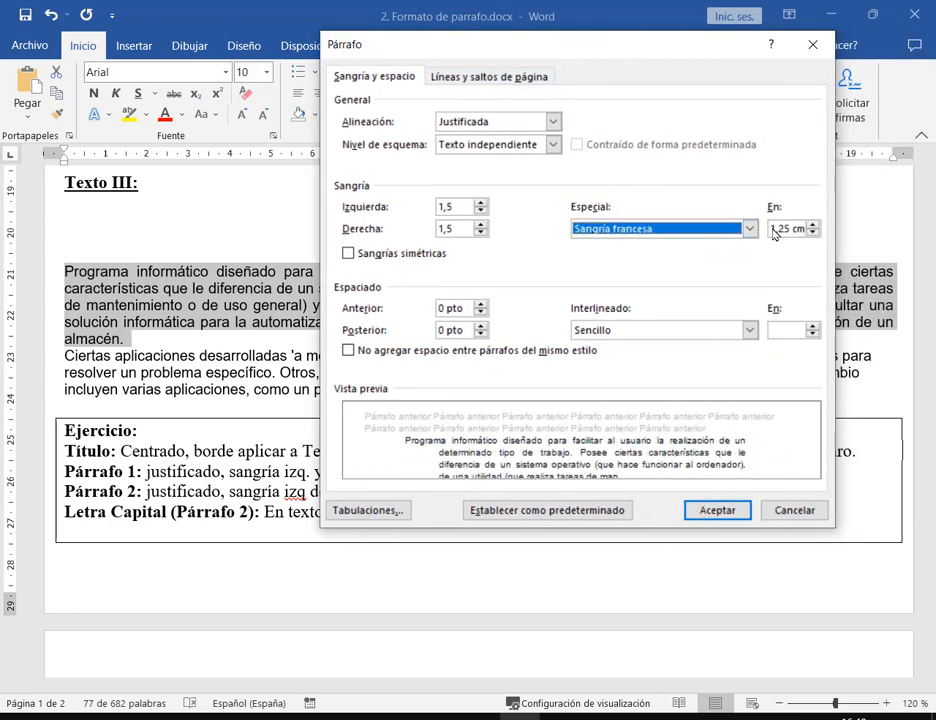
key(Tab)
text(2)
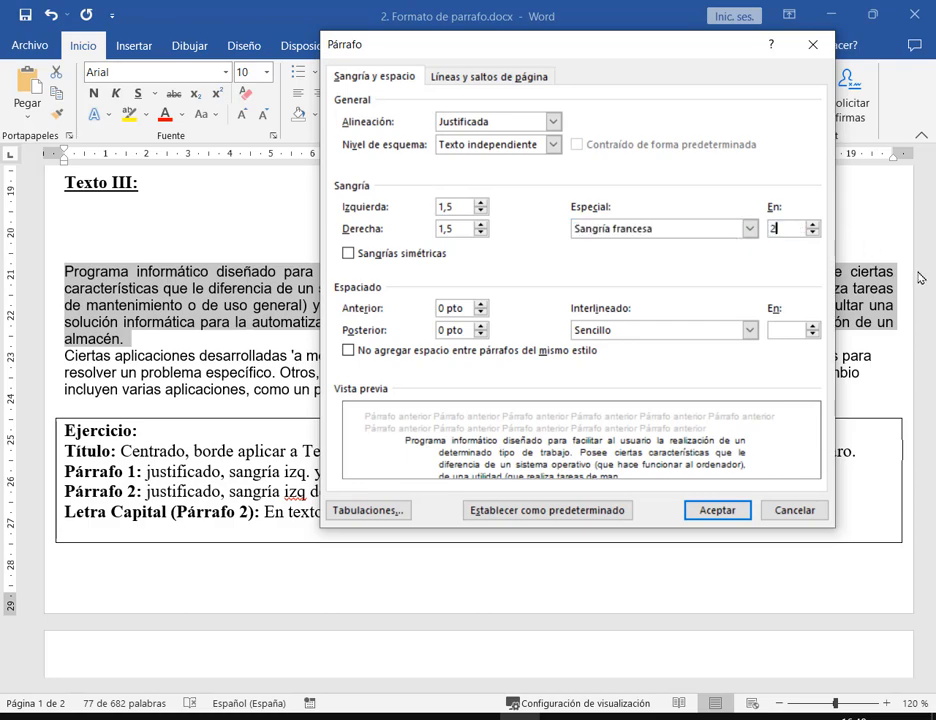
mouse_move(601, 57)
mouse_down()
mouse_move(267, 58)
mouse_move(619, 38)
mouse_move(606, 36)
mouse_up()
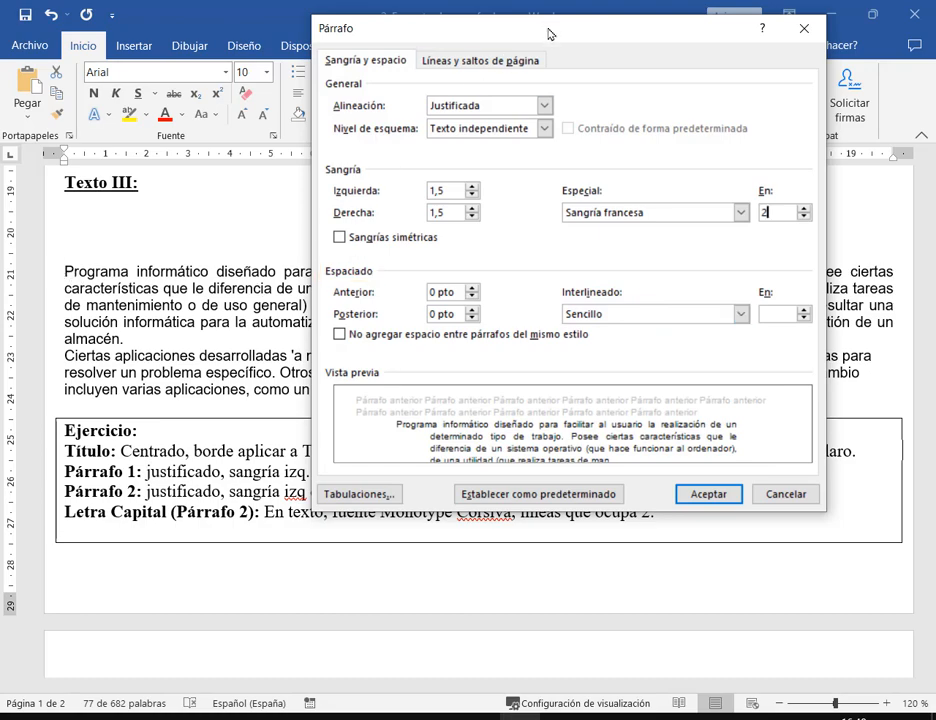
mouse_move(549, 31)
mouse_down()
mouse_move(445, 487)
mouse_move(423, 485)
mouse_up()
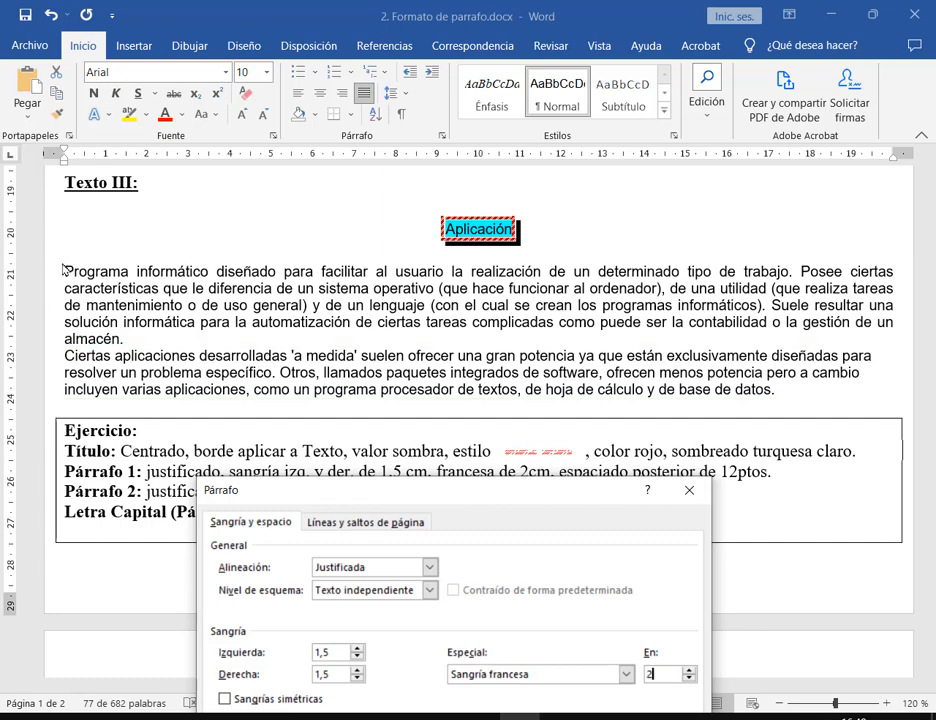
mouse_move(63, 267)
mouse_down()
mouse_move(779, 353)
mouse_move(921, 350)
mouse_move(903, 345)
mouse_up()
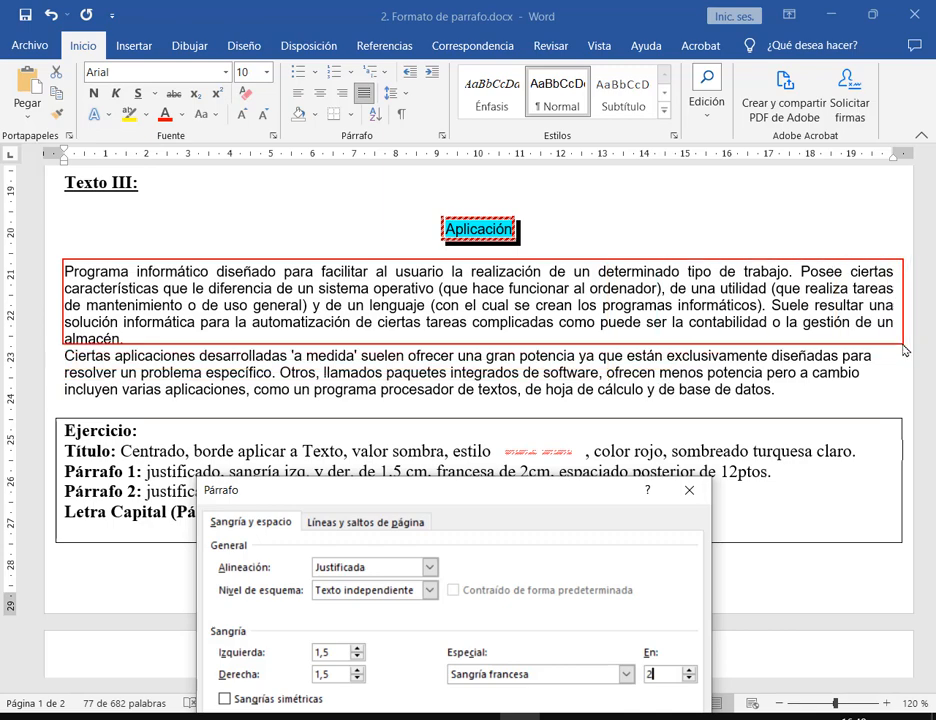
drag(66, 349, 65, 386)
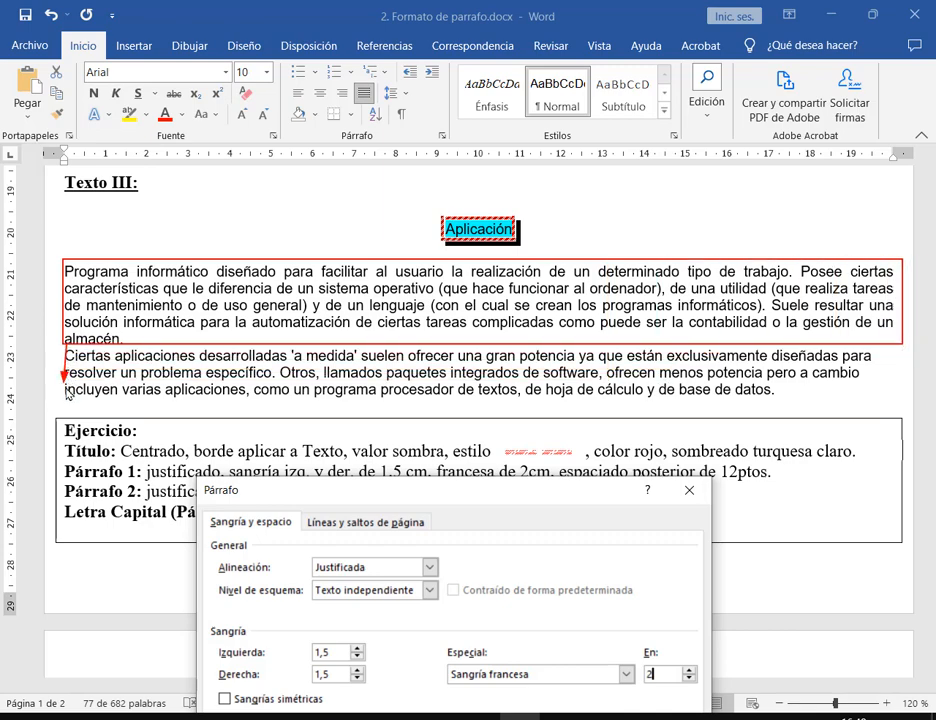
drag(103, 259, 102, 223)
key(Escape)
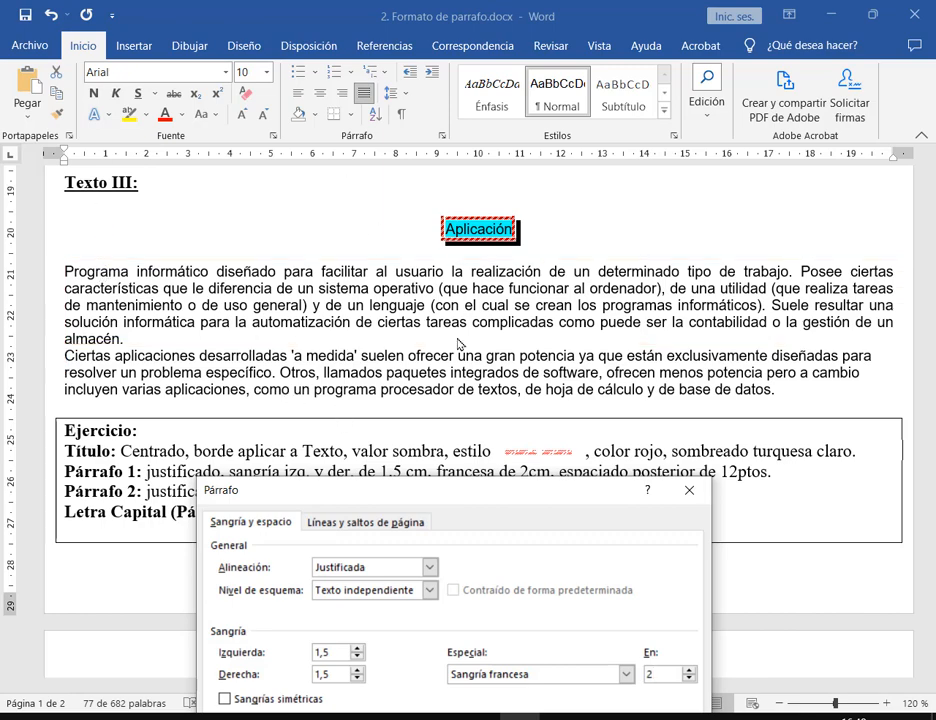
mouse_move(62, 266)
mouse_down()
mouse_move(921, 283)
mouse_move(898, 277)
mouse_up()
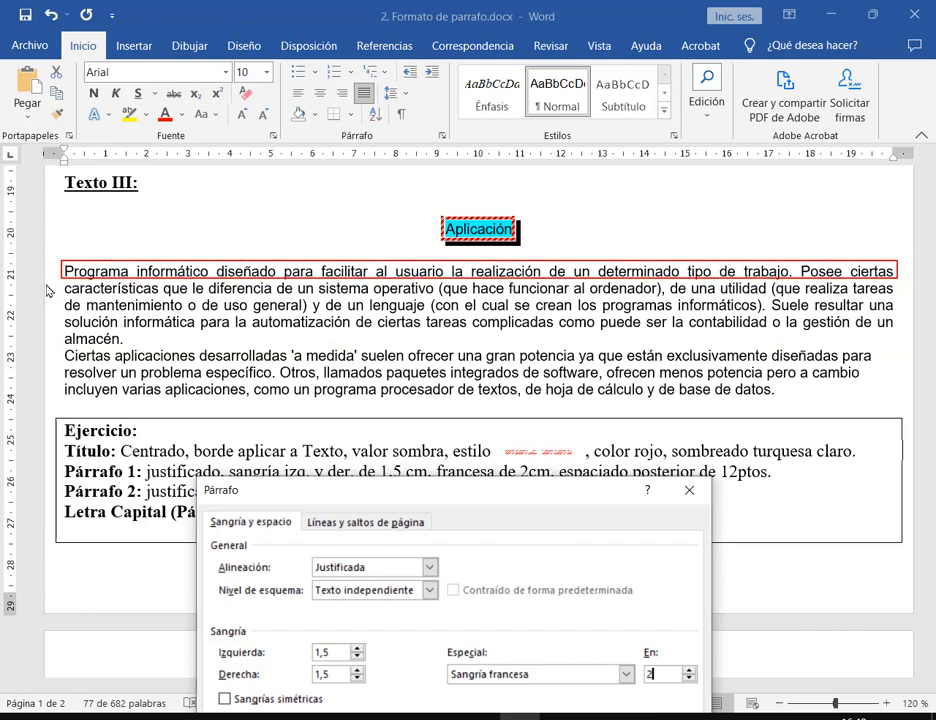
mouse_move(59, 281)
mouse_down()
mouse_move(920, 286)
mouse_move(905, 296)
mouse_move(63, 325)
mouse_up()
drag(381, 499, 593, 253)
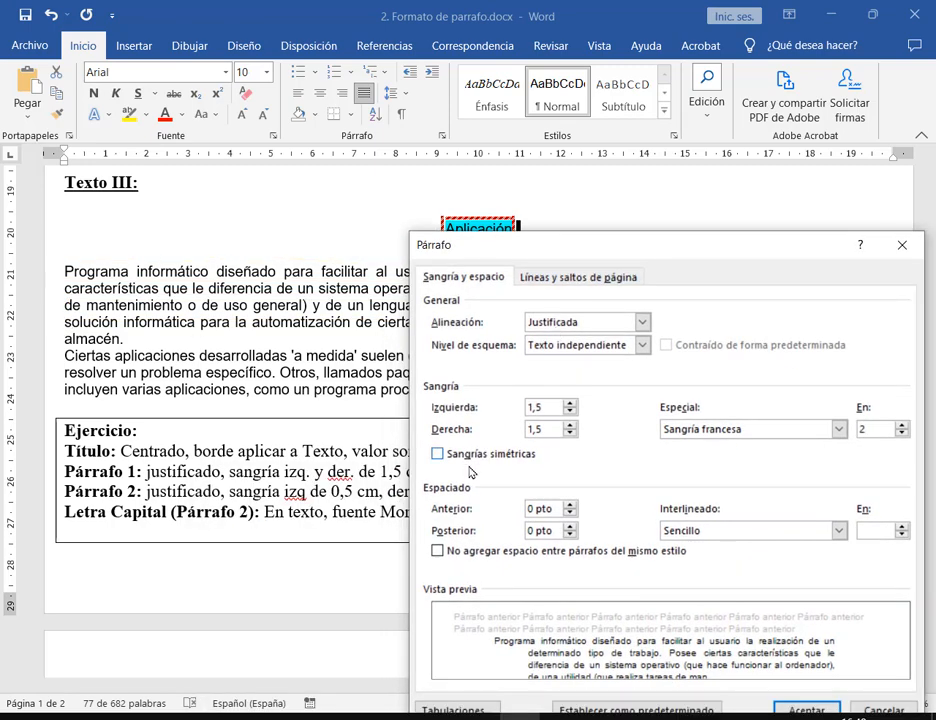
mouse_move(428, 505)
mouse_down()
mouse_move(594, 540)
mouse_move(594, 563)
mouse_up()
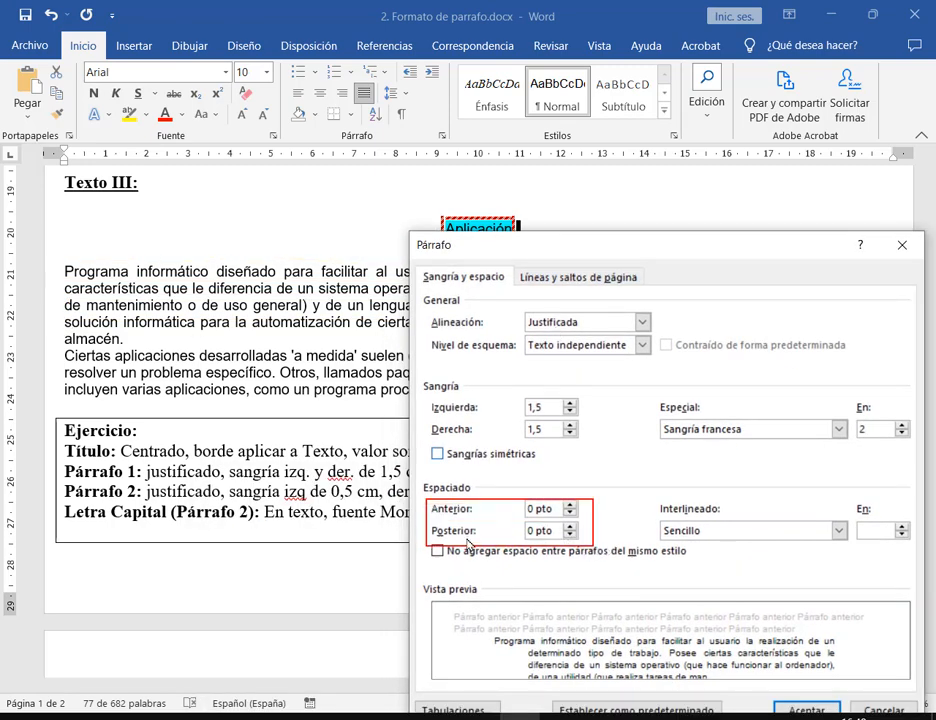
drag(590, 250, 424, 508)
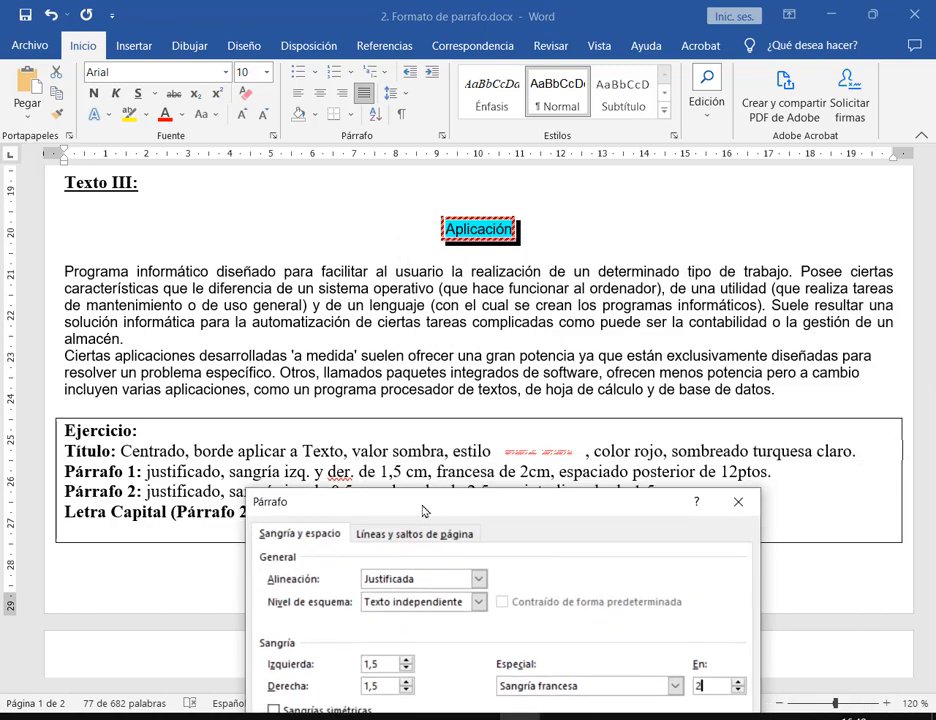
mouse_move(64, 353)
mouse_down()
mouse_move(665, 406)
mouse_move(883, 408)
mouse_up()
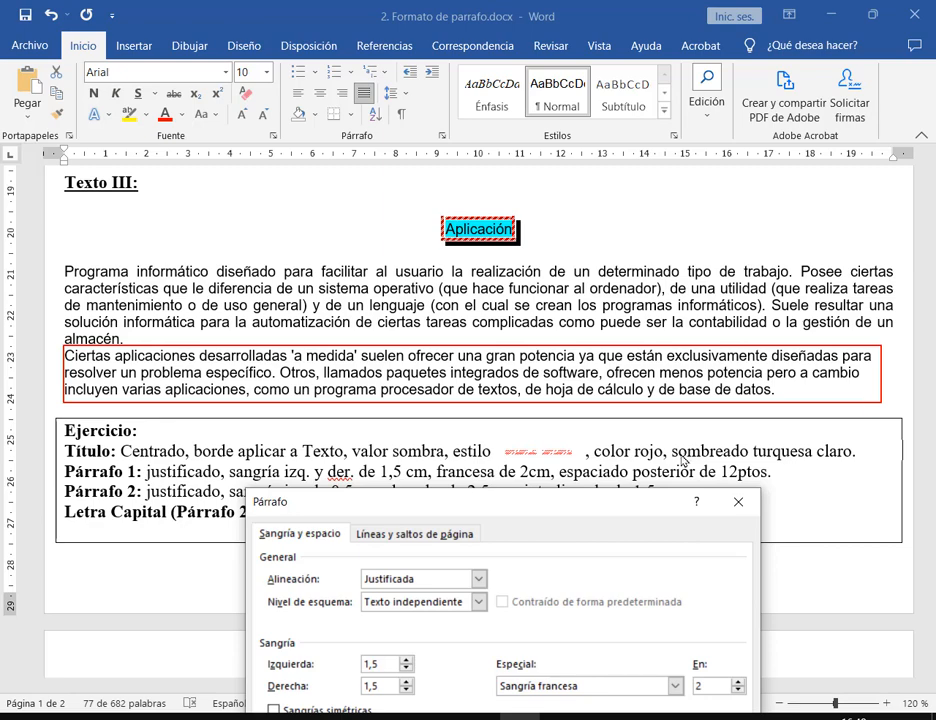
mouse_move(556, 463)
mouse_down()
mouse_move(716, 494)
mouse_move(779, 494)
mouse_move(776, 482)
mouse_up()
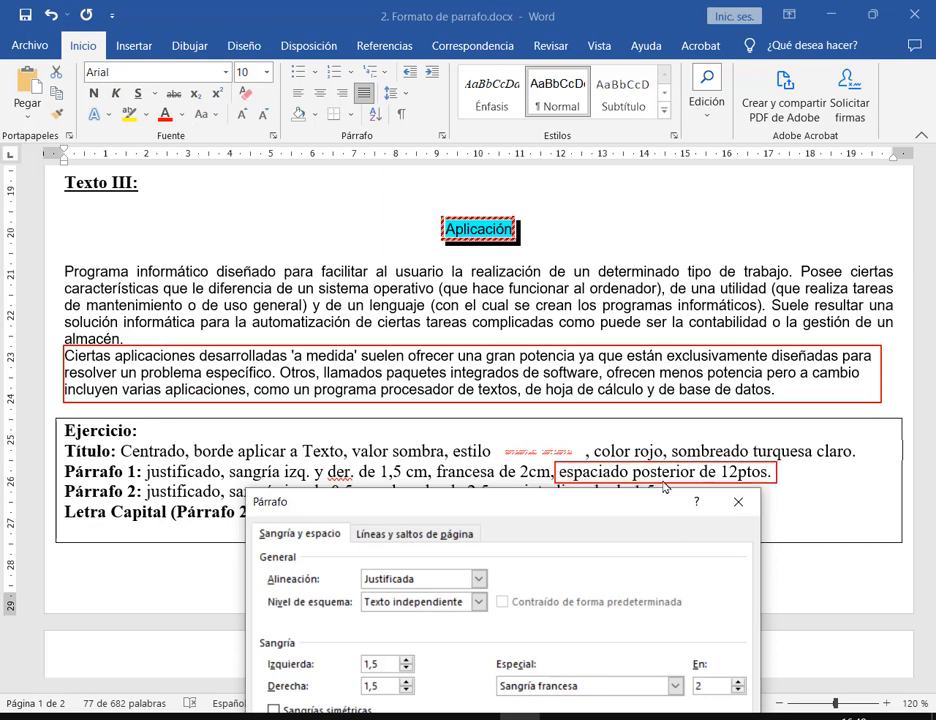
Step: Set the first paragraph's spacing after to 12 pt and apply the paragraph settings
drag(610, 507, 634, 100)
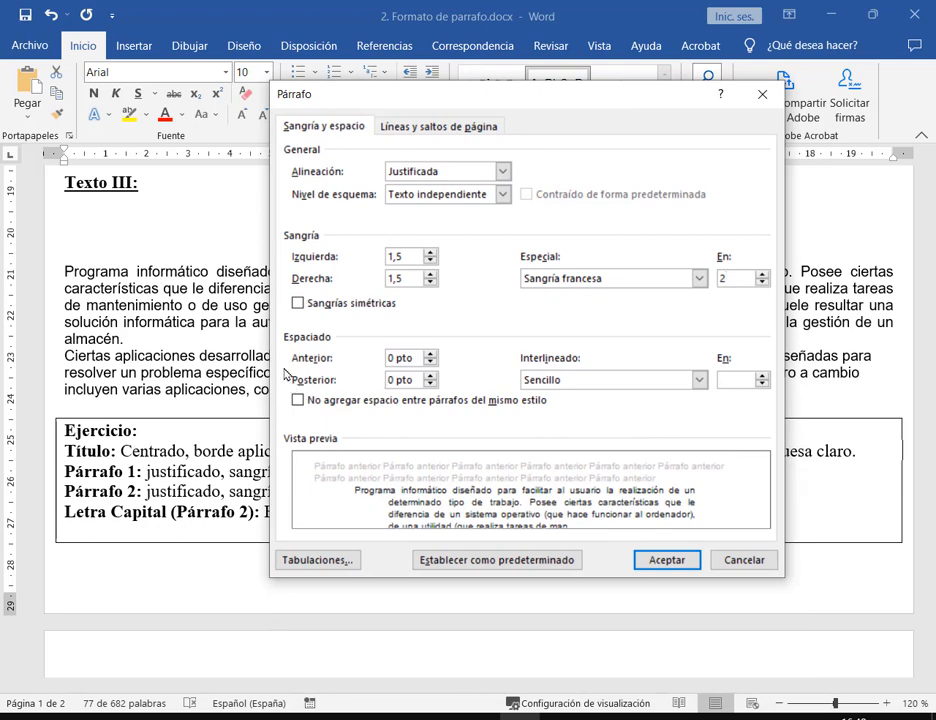
mouse_move(286, 367)
mouse_down()
mouse_move(450, 397)
mouse_move(388, 380)
mouse_up()
text(12)
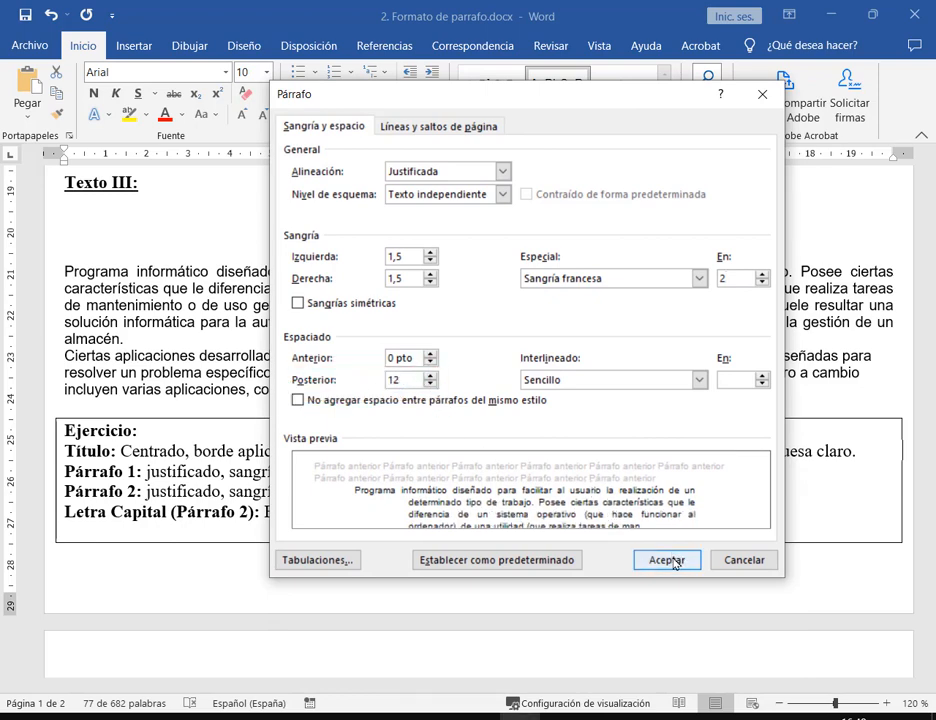
click(667, 561)
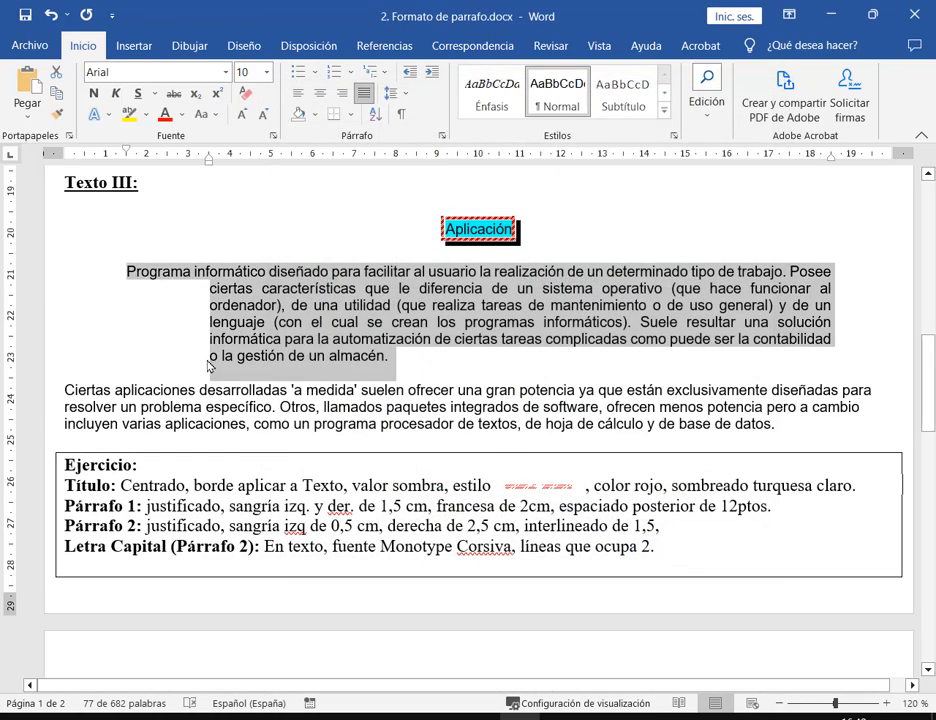
mouse_move(208, 362)
mouse_down()
mouse_move(272, 376)
mouse_move(397, 381)
mouse_up()
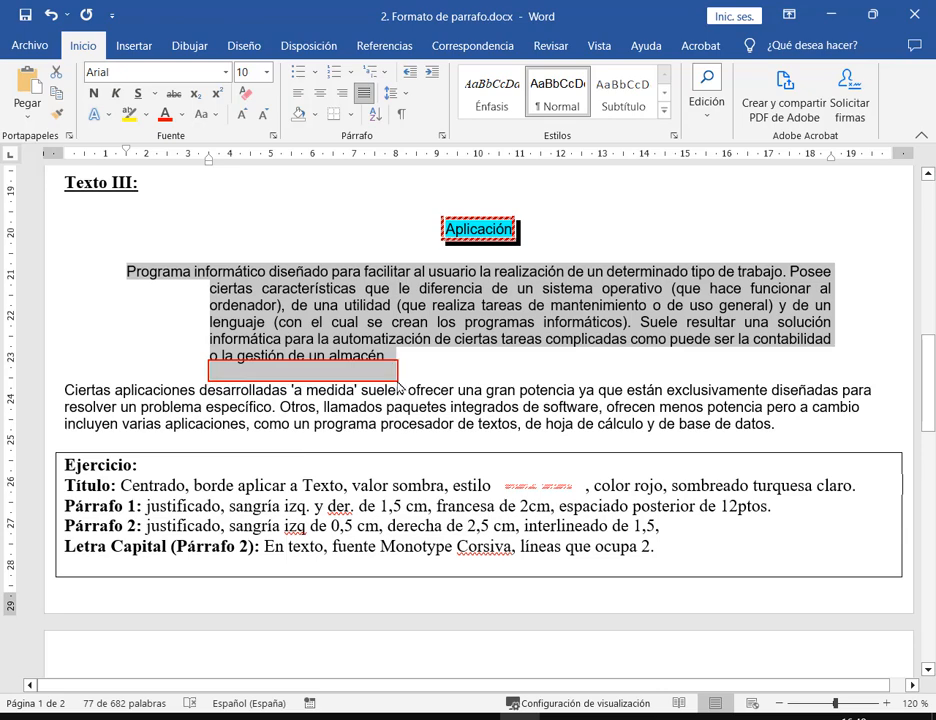
drag(476, 352, 408, 369)
key(Escape)
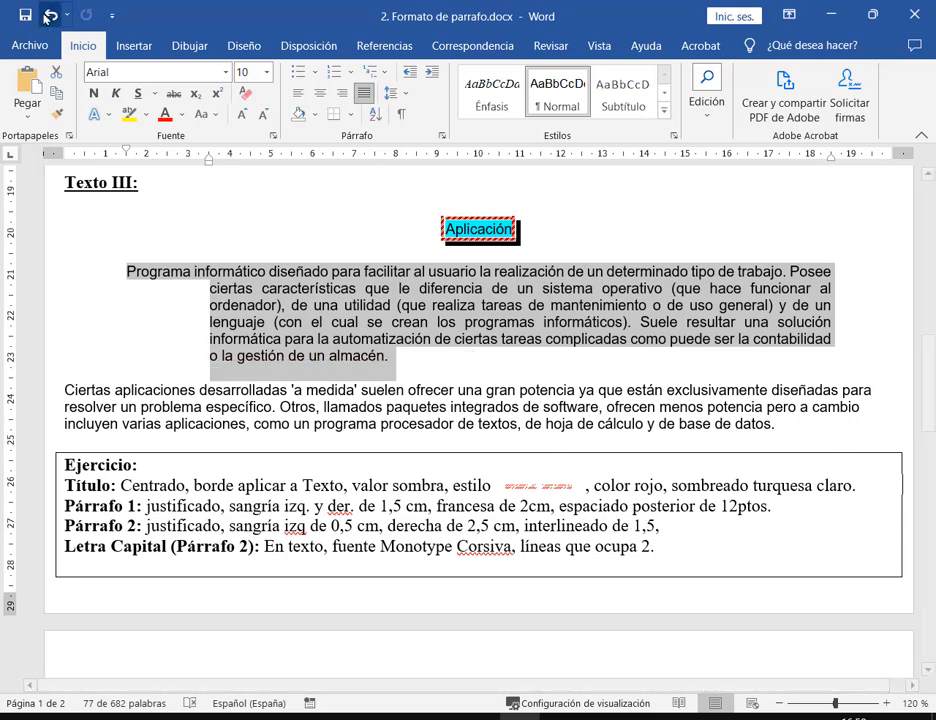
Step: Set the alignment of the second paragraph under Texto III, beginning "Ciertas aplicaciones", to justified in the paragraph settings
click(502, 389)
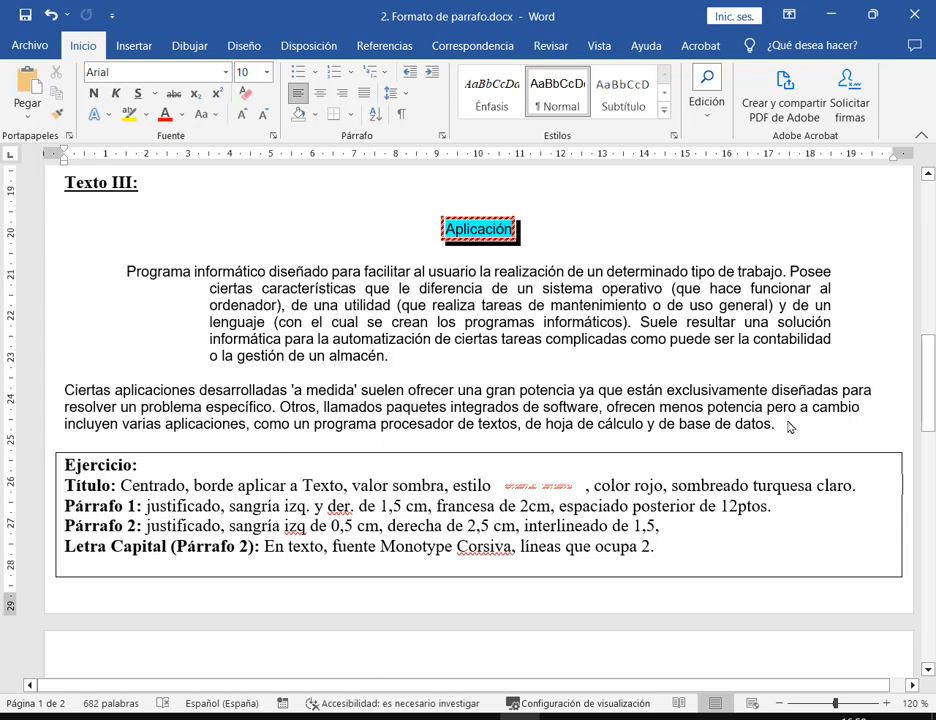
drag(788, 428, 58, 390)
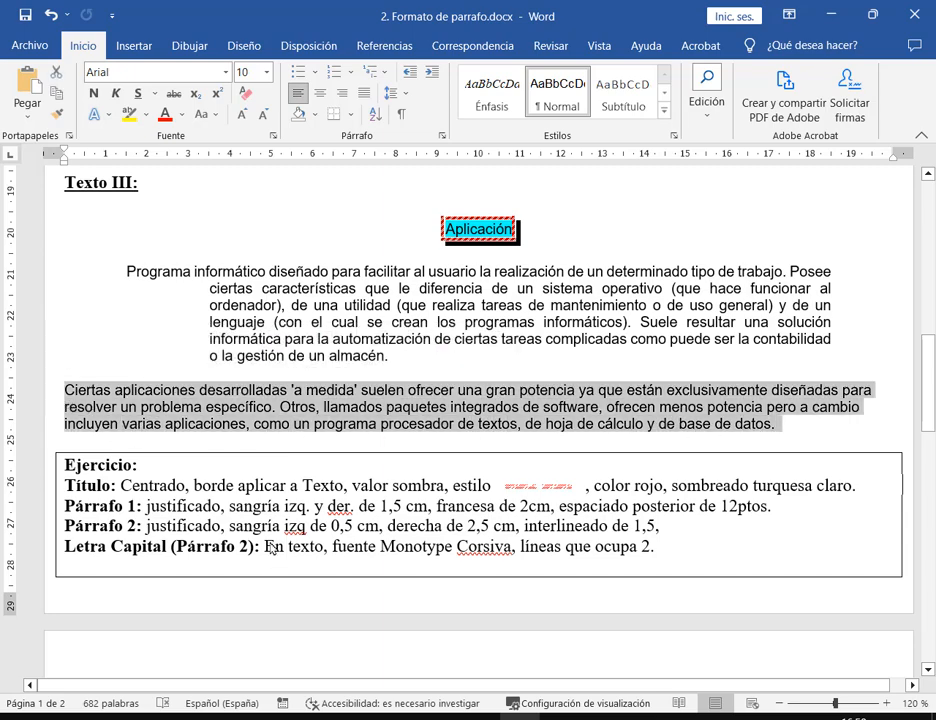
click(442, 136)
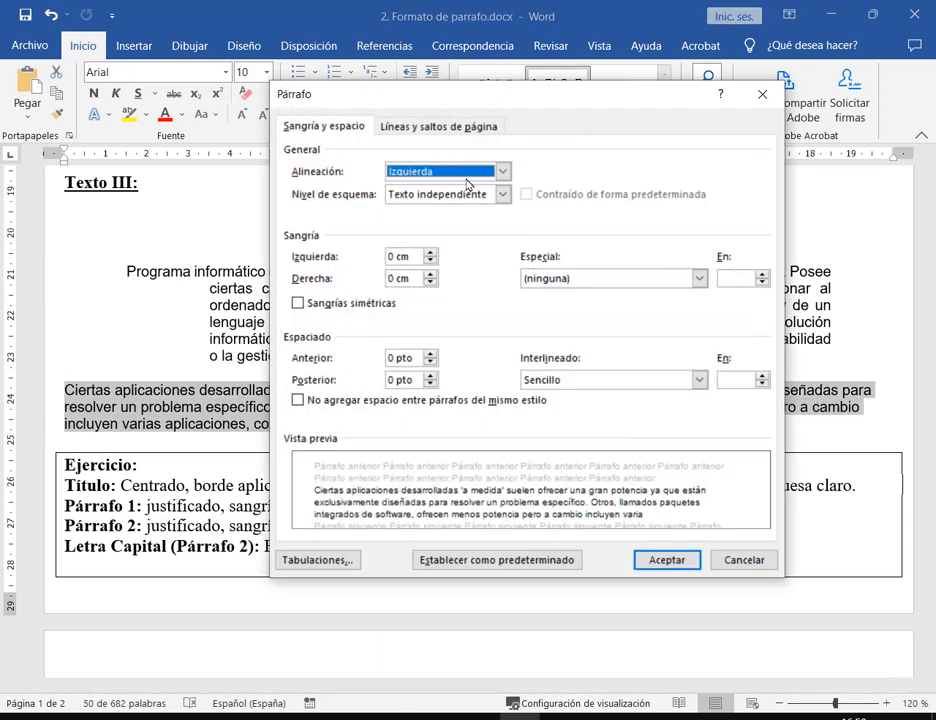
click(502, 172)
click(438, 224)
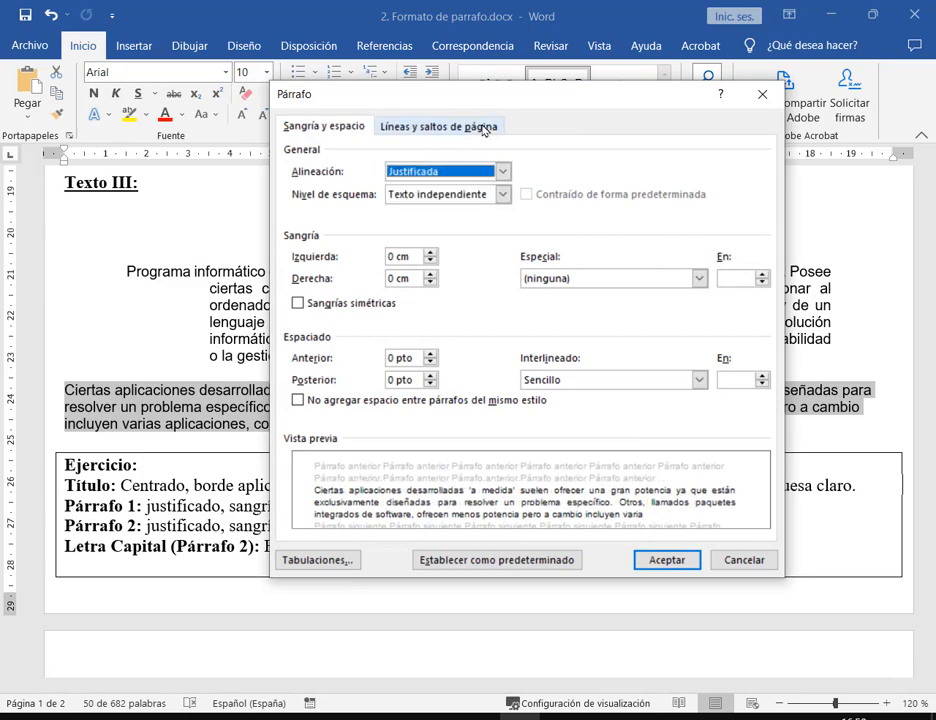
drag(486, 99, 448, 48)
drag(447, 45, 448, 45)
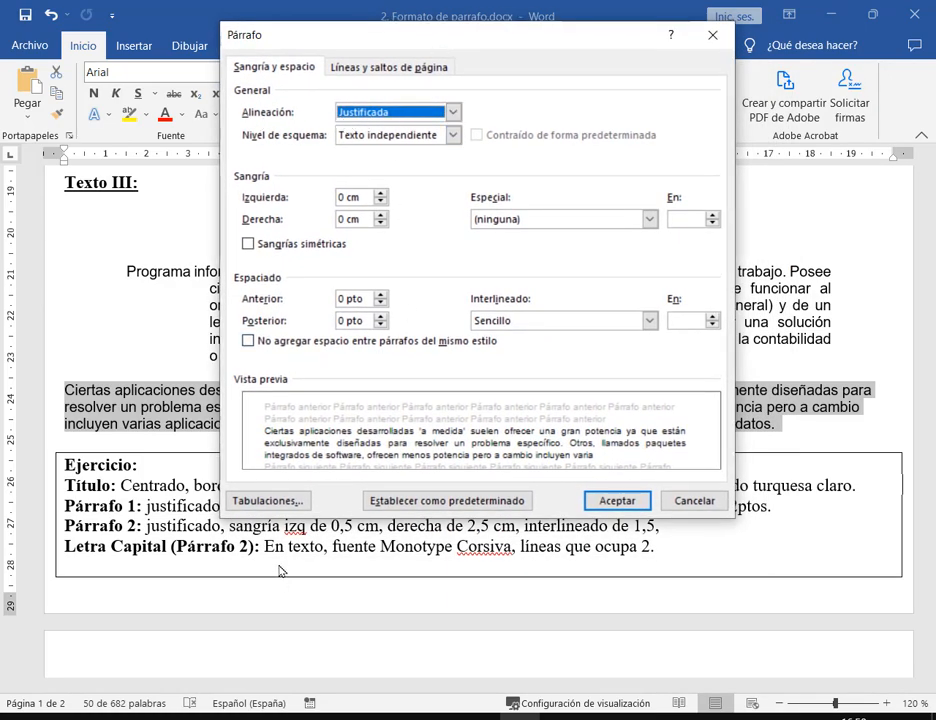
Step: Set the second paragraph's left indent to 0,5 cm and its right indent to 2,5 cm
drag(368, 200, 292, 197)
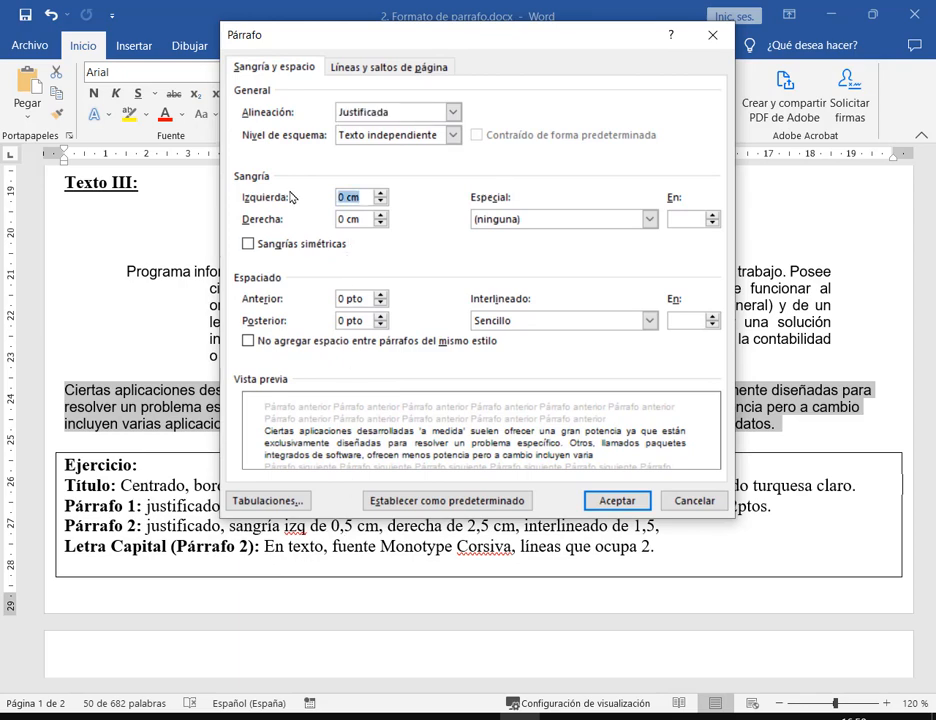
text(0,5)
key(Tab)
text(2)
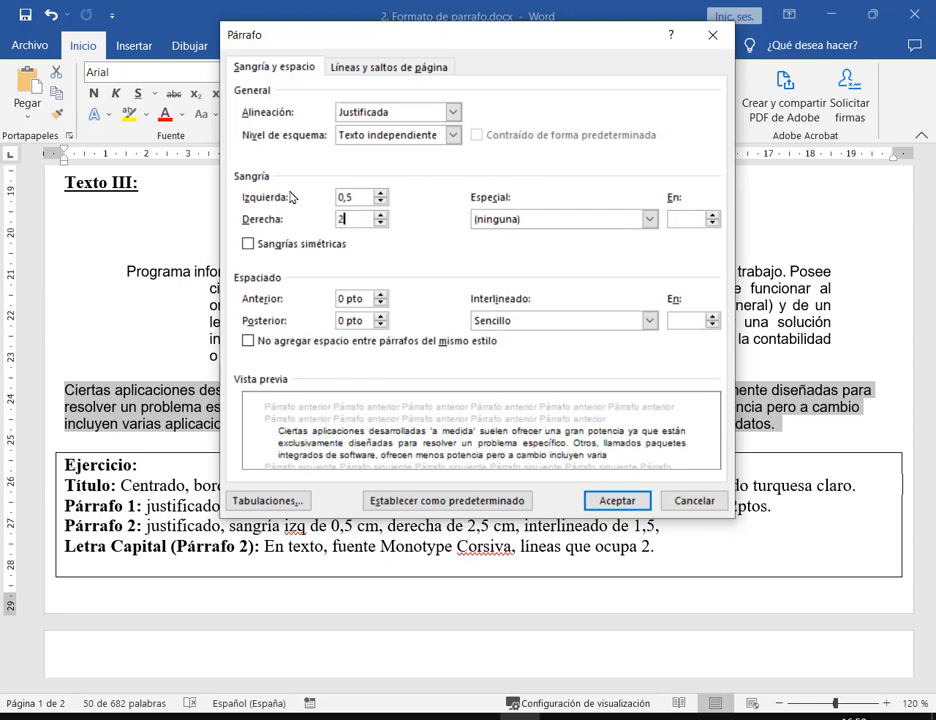
text(,5)
Step: Set the second paragraph's line spacing to 1,5 líneas and apply the paragraph settings
click(530, 218)
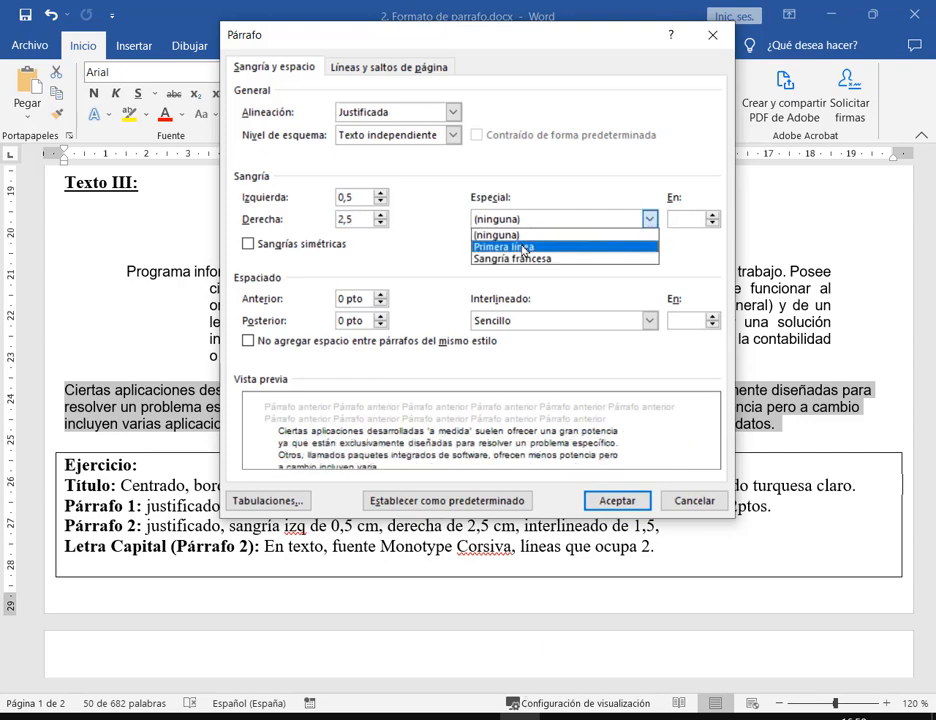
click(520, 324)
click(520, 324)
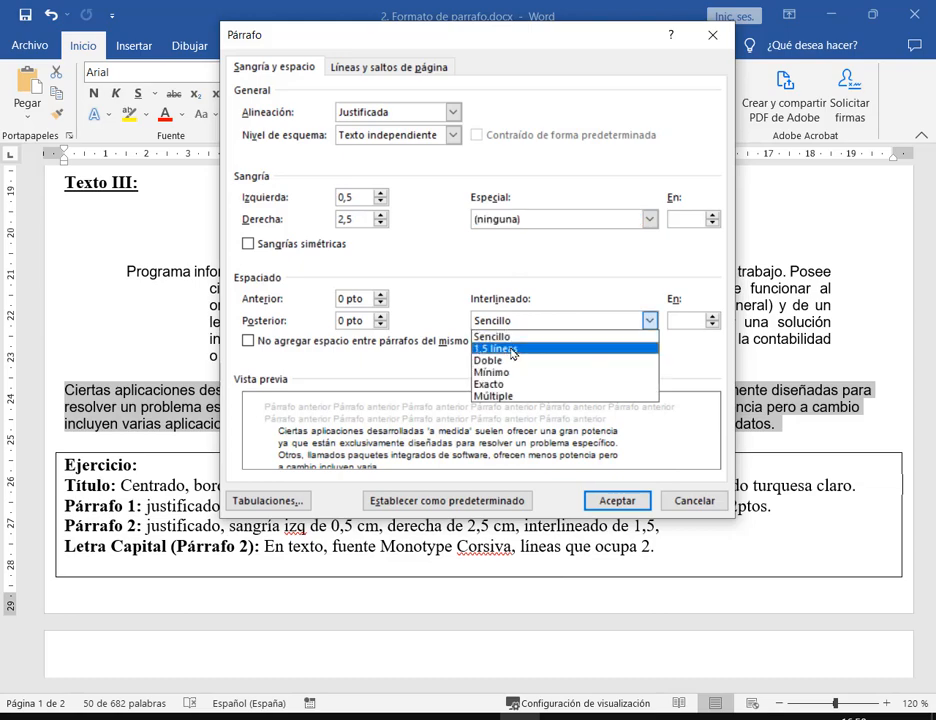
click(512, 349)
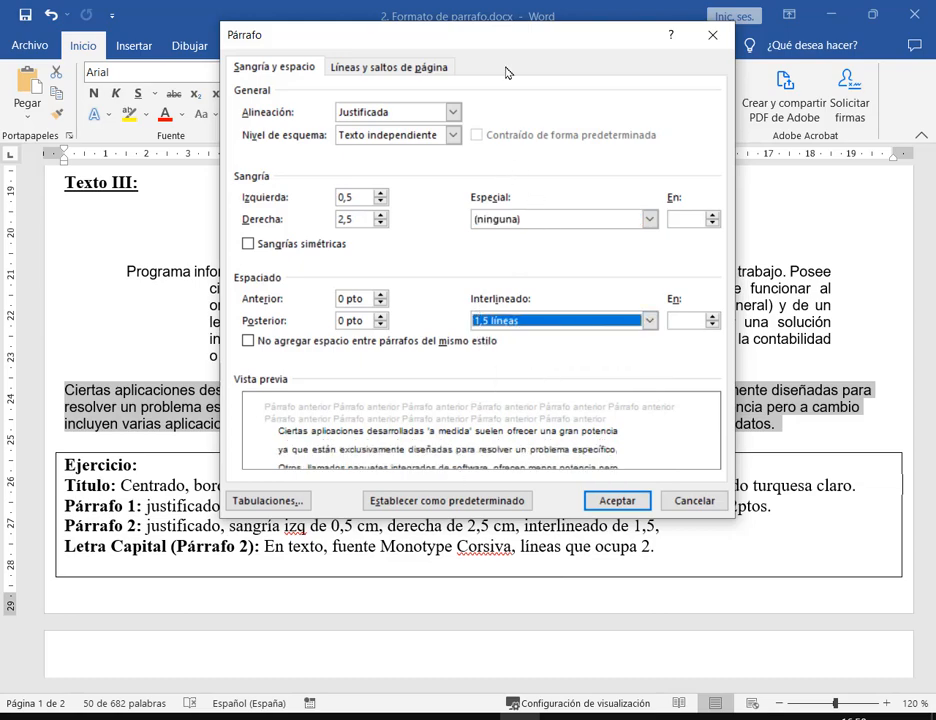
drag(502, 44, 497, 24)
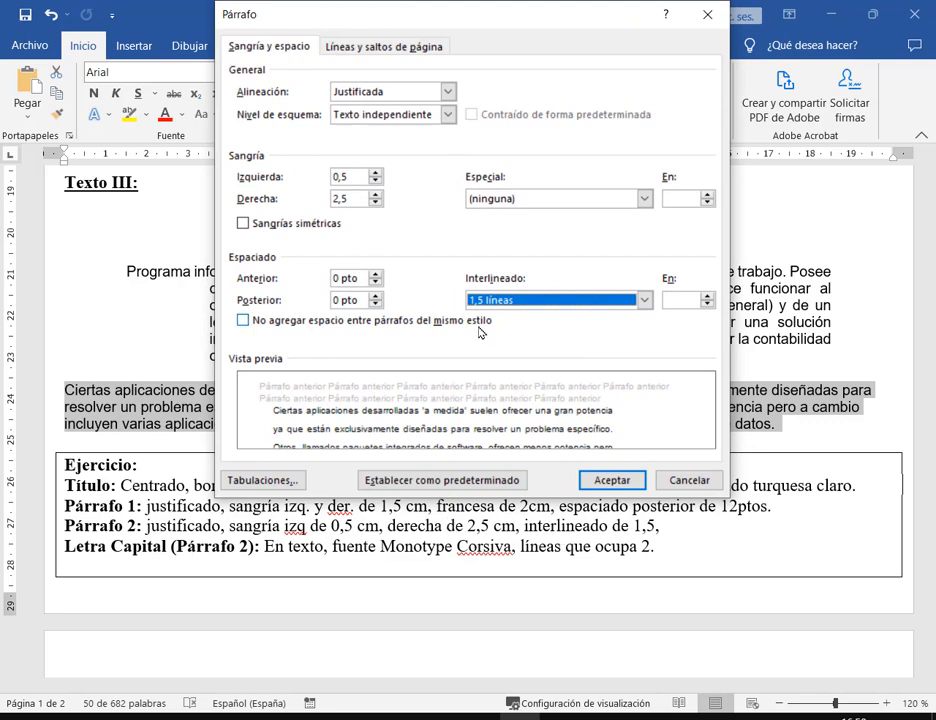
drag(222, 143, 402, 224)
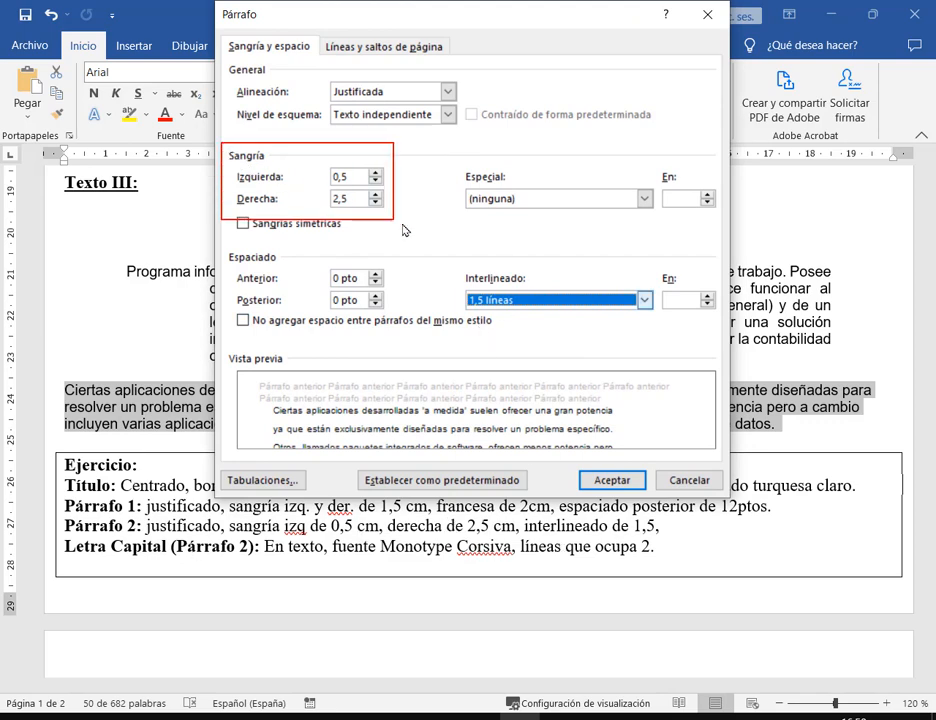
mouse_move(457, 262)
mouse_down()
mouse_move(618, 336)
mouse_move(669, 330)
mouse_up()
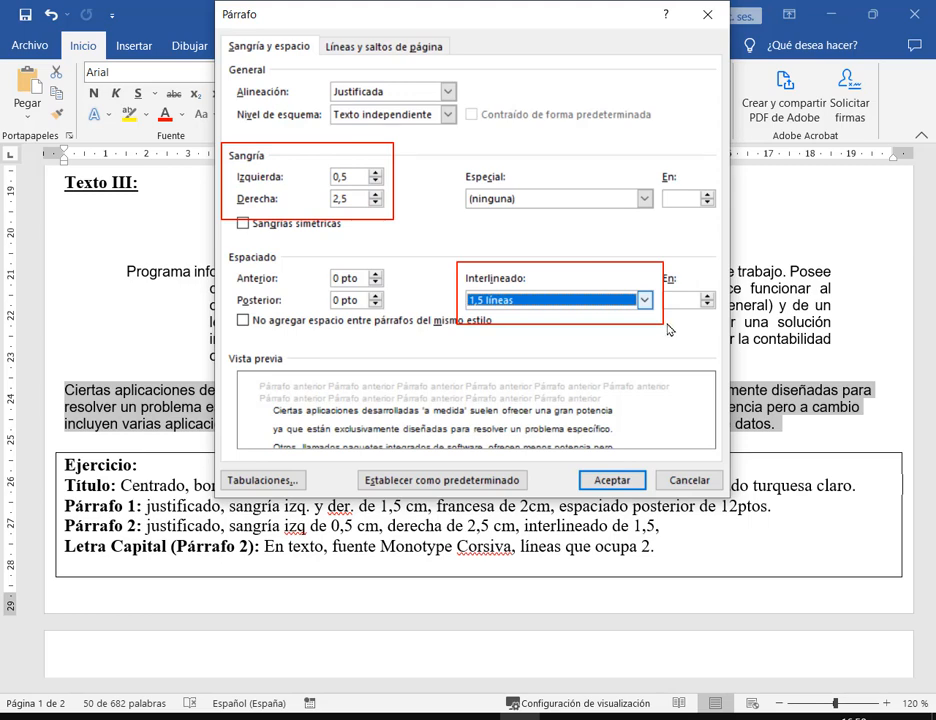
drag(520, 352, 498, 305)
key(Escape)
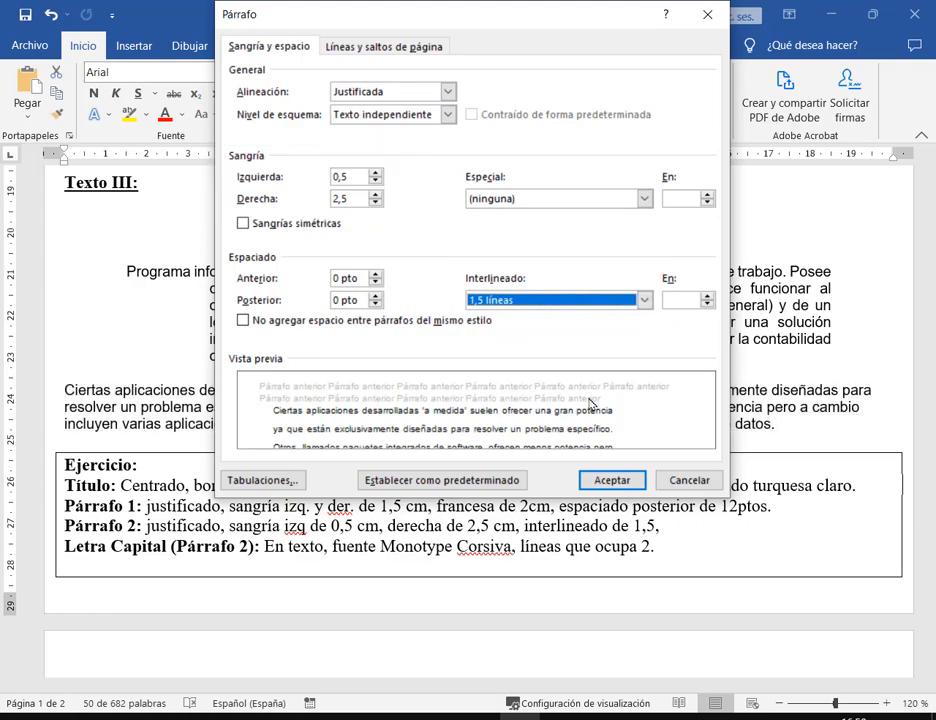
click(605, 480)
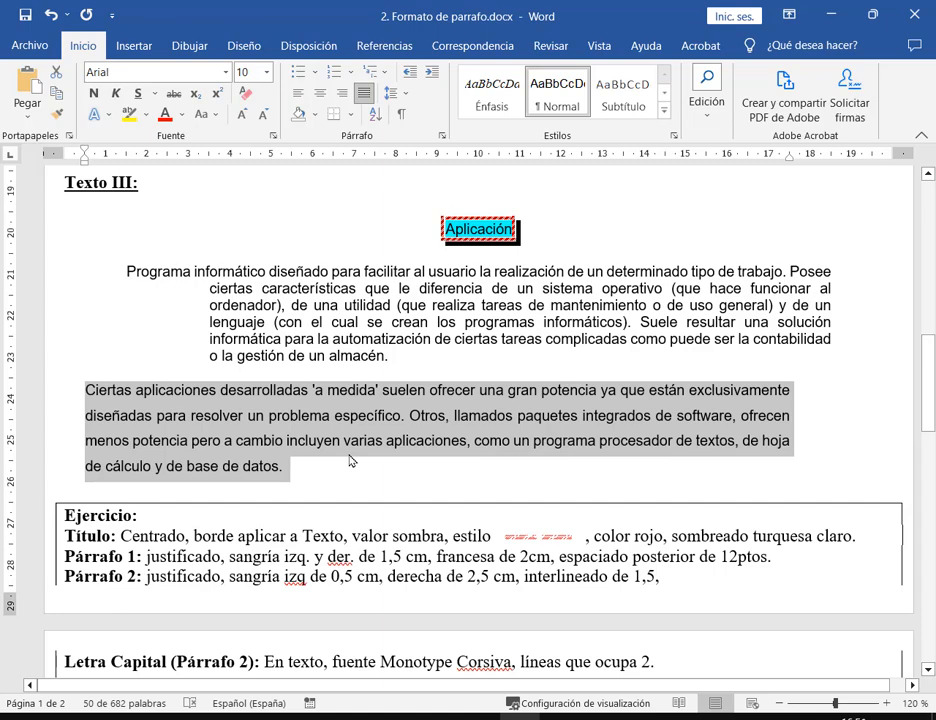
Step: Review the formatted Texto III paragraphs against the exercise instructions, including the drop cap requirements for the second paragraph
scroll(350, 461, down, 2)
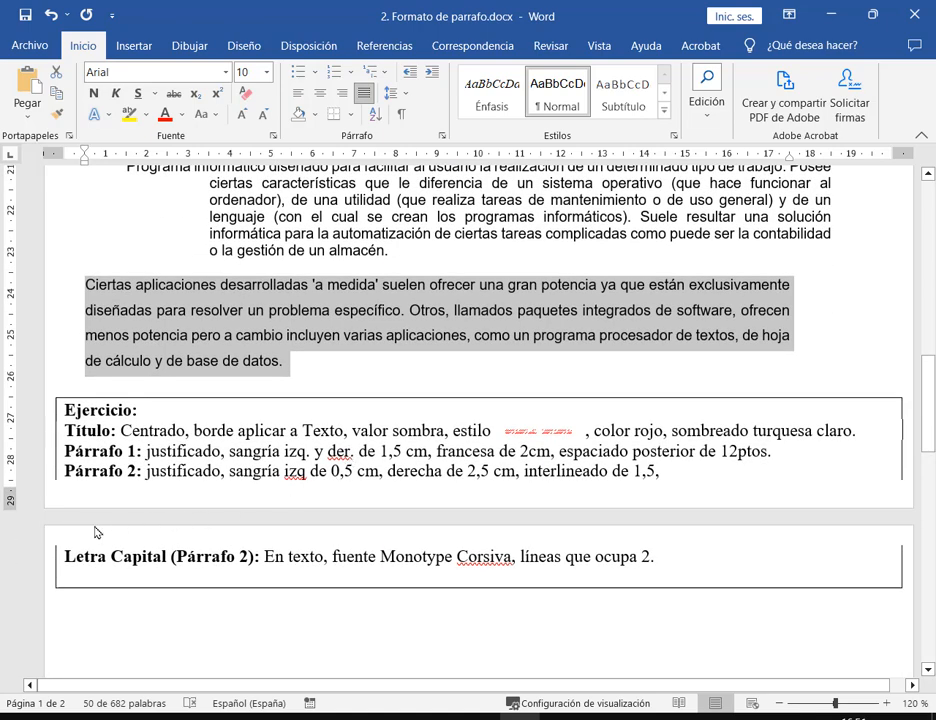
drag(45, 539, 723, 606)
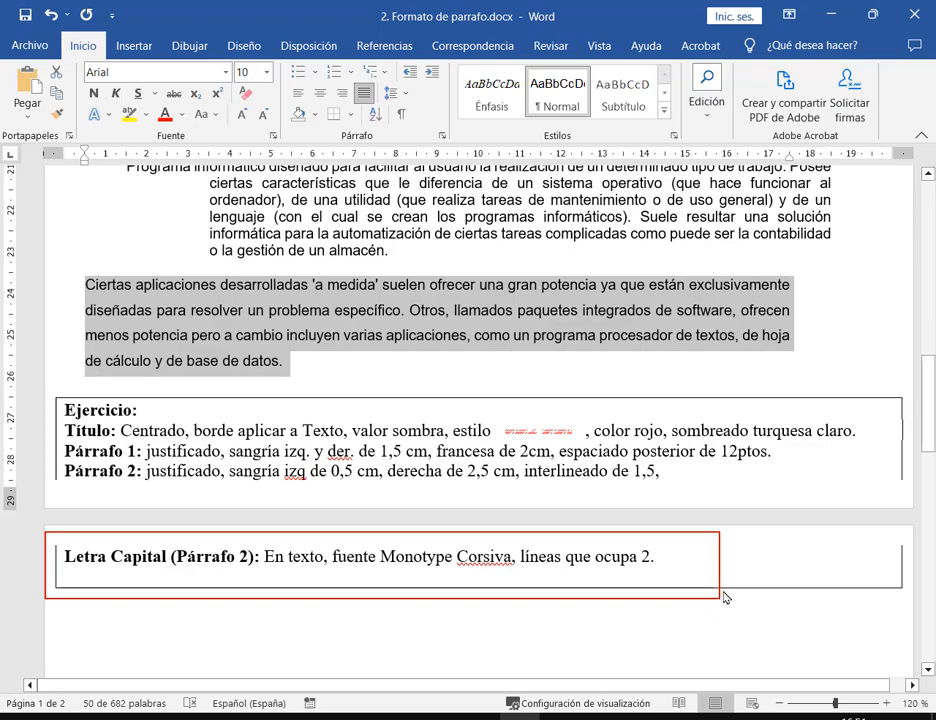
scroll(723, 600, down, 3)
scroll(700, 560, down, 3)
scroll(669, 522, up, 14)
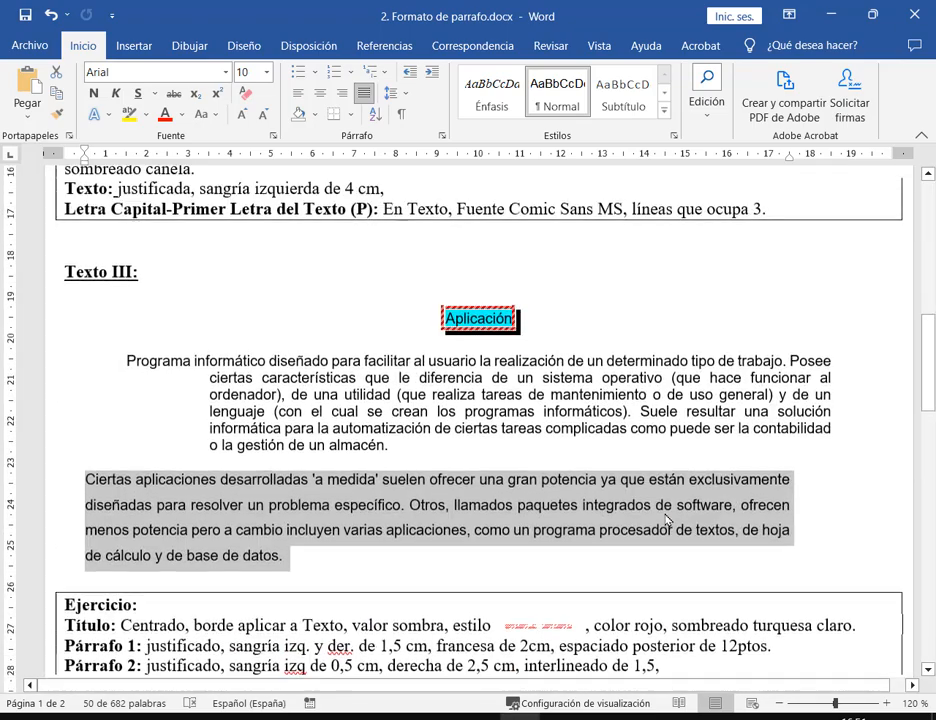
scroll(546, 479, down, 3)
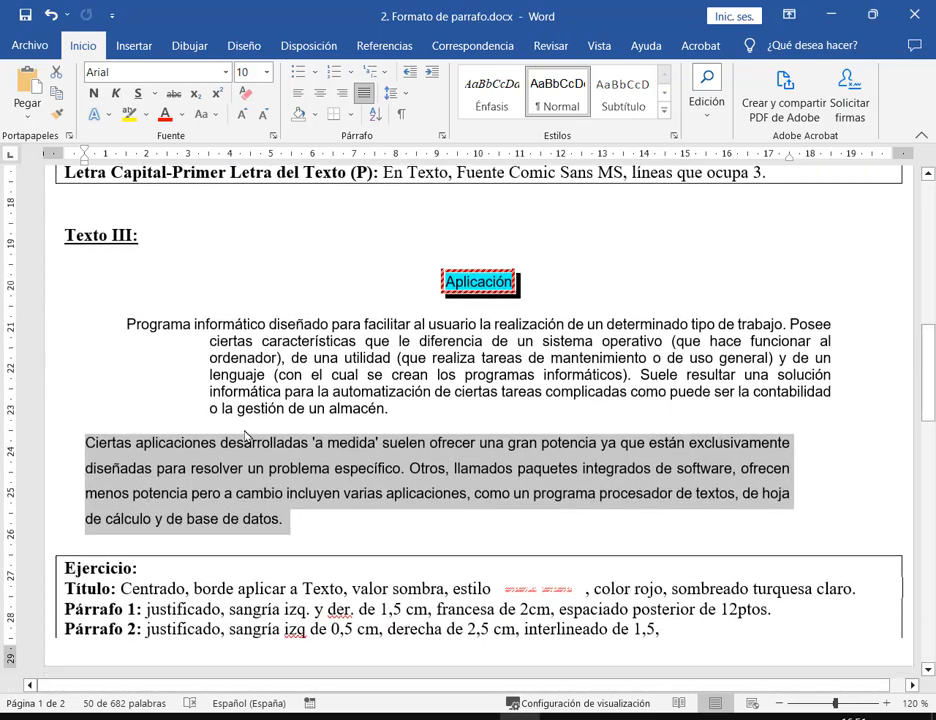
drag(209, 415, 407, 436)
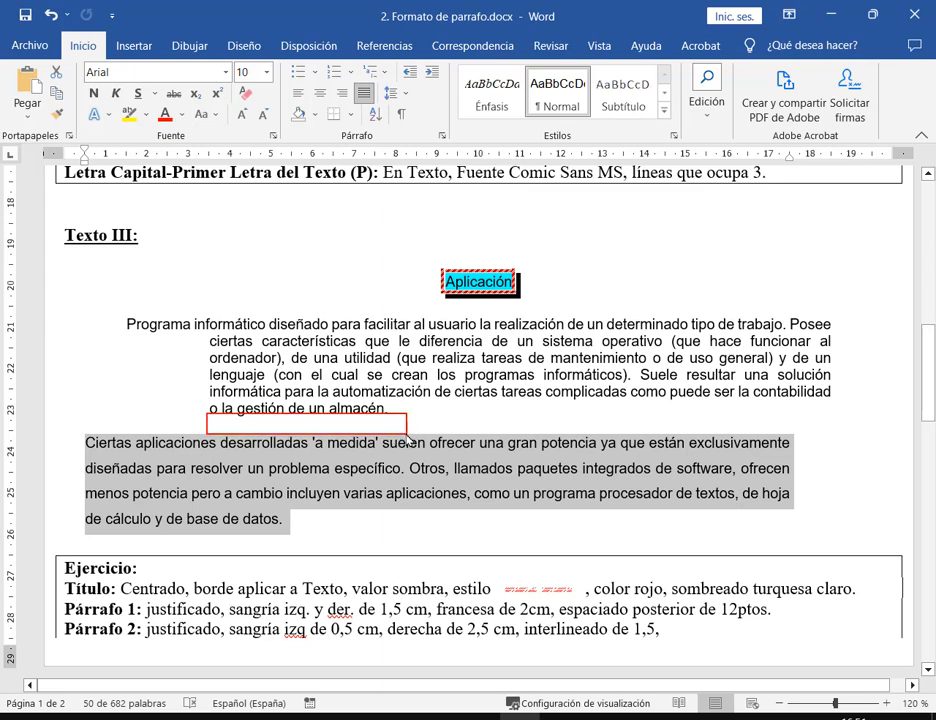
drag(471, 421, 410, 422)
scroll(340, 580, down, 5)
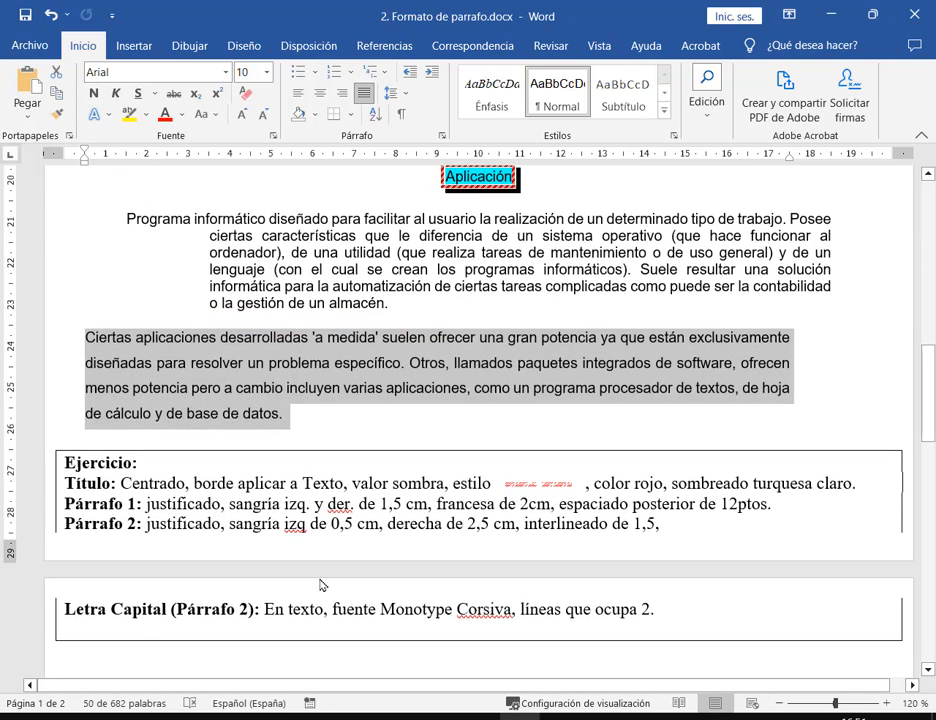
scroll(476, 437, up, 2)
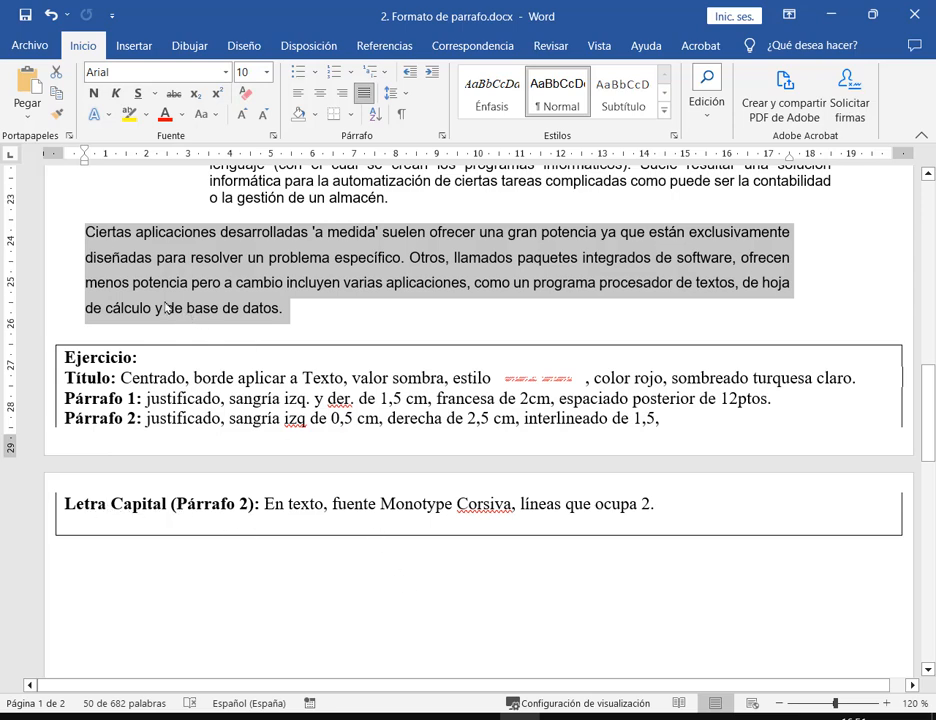
Step: Open the drop cap options for the paragraph beginning "Ciertas aplicaciones" and choose the En texto position
click(92, 235)
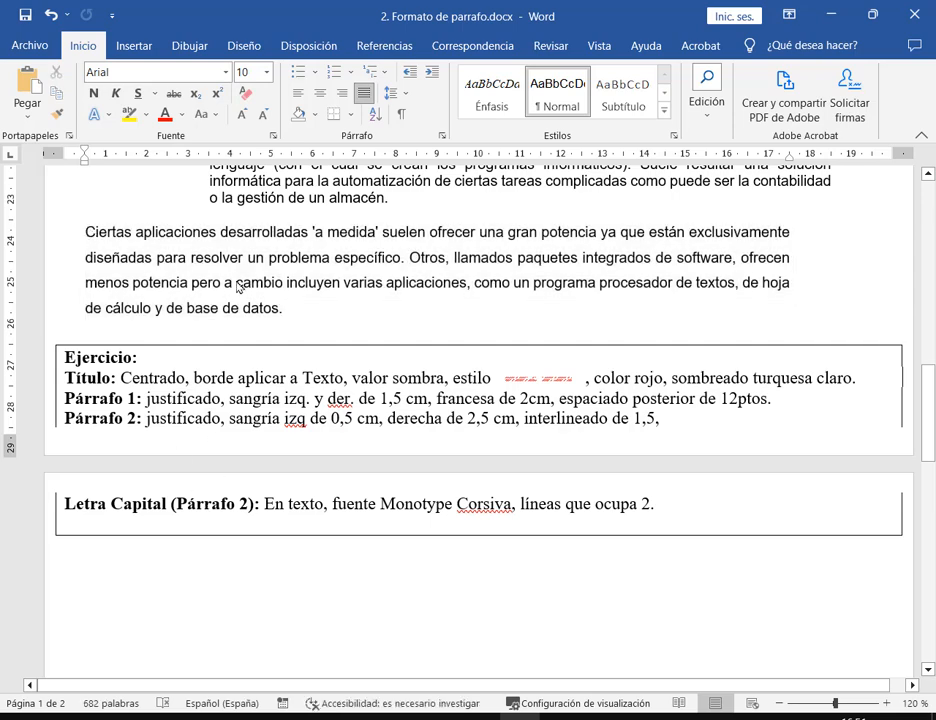
click(139, 44)
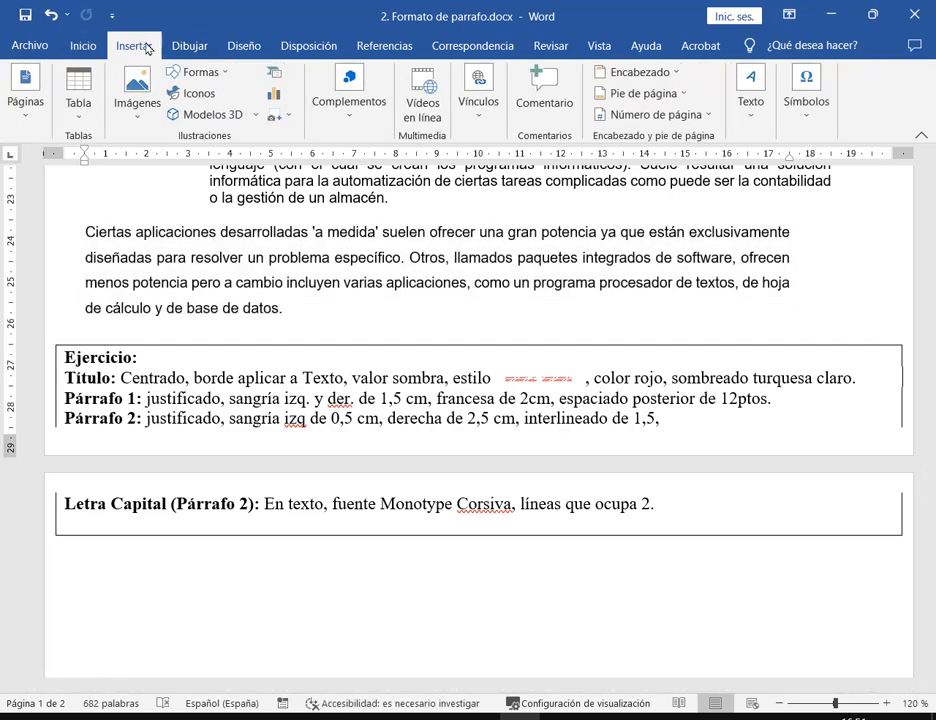
click(748, 125)
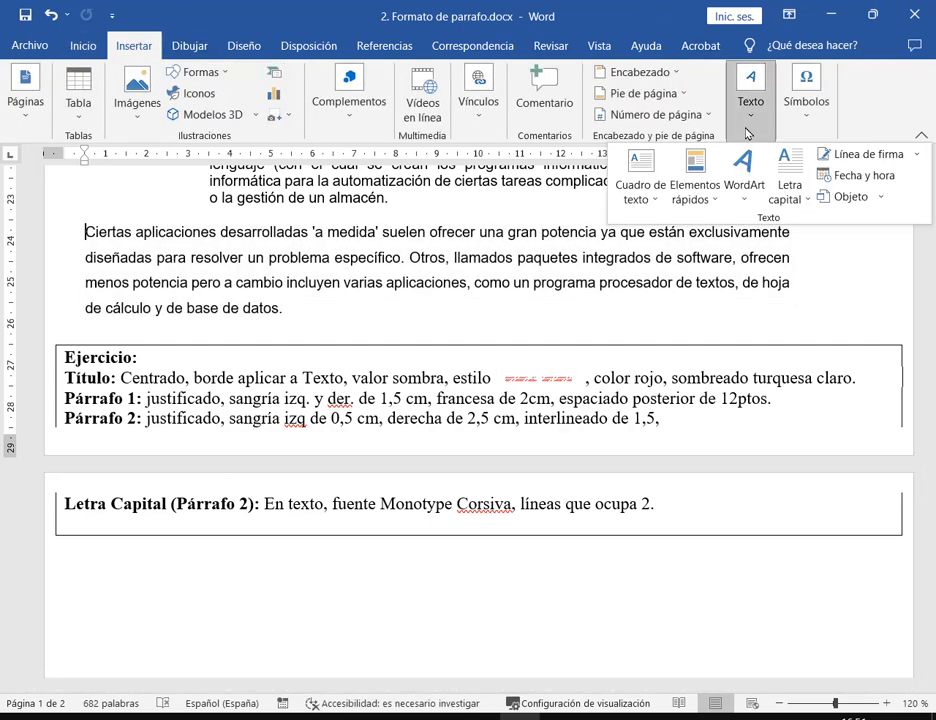
click(793, 198)
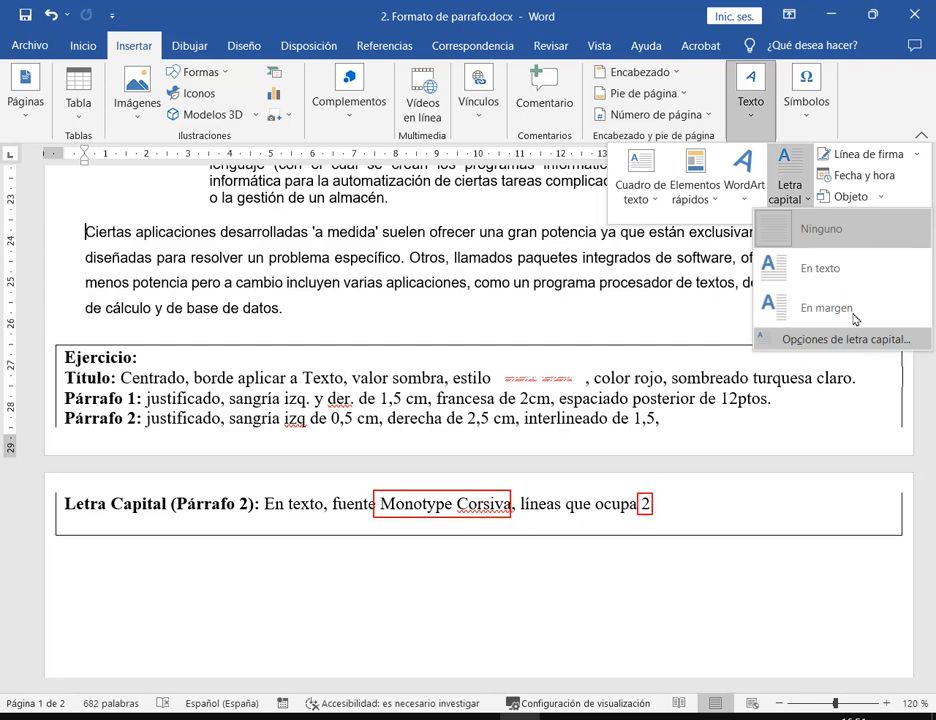
key(Escape)
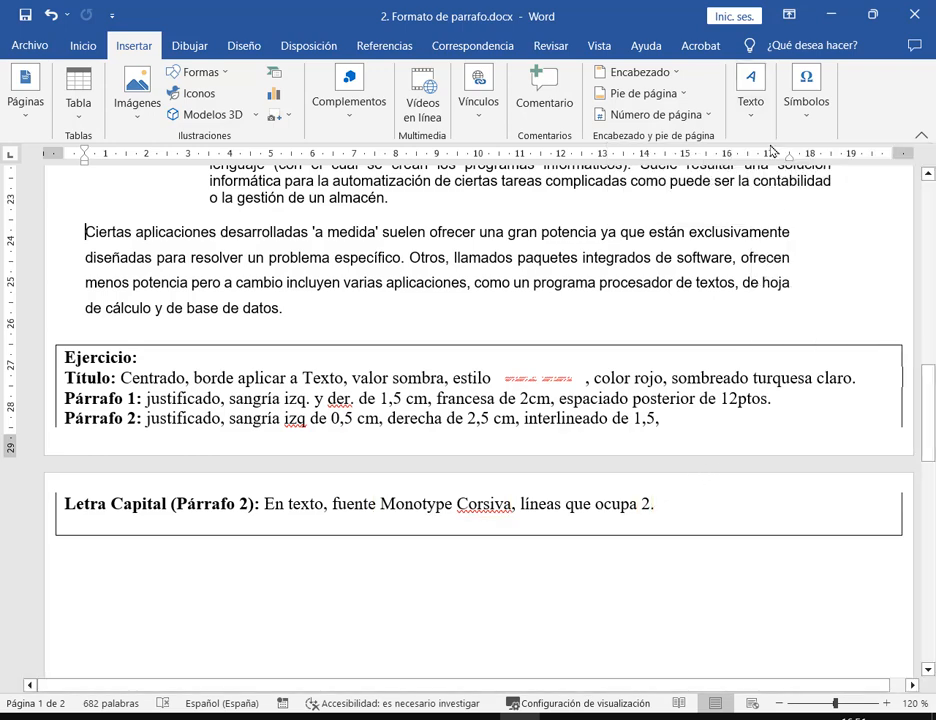
click(790, 185)
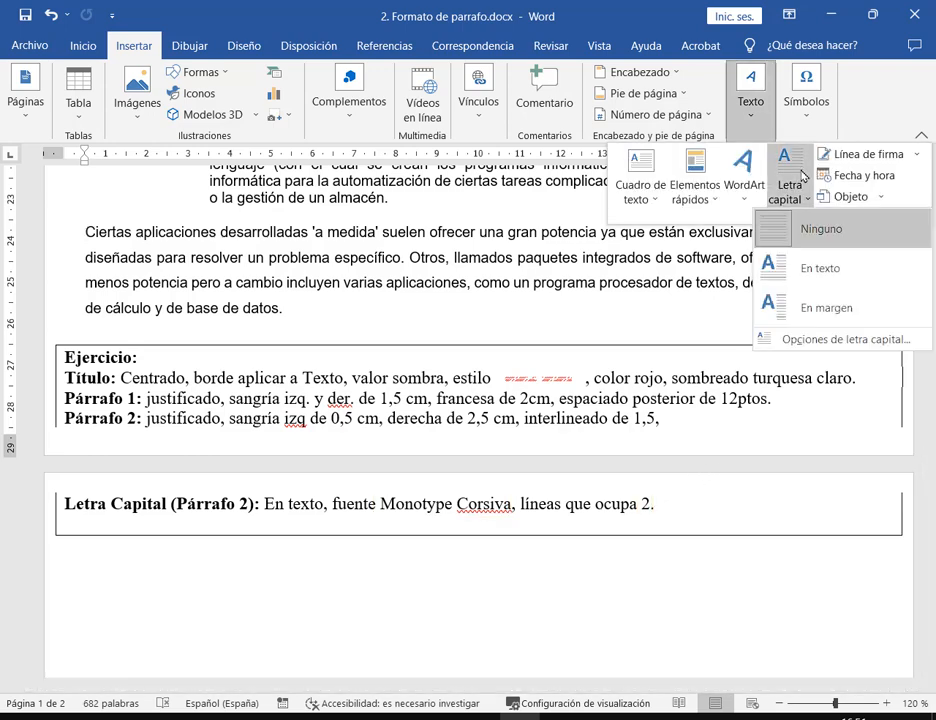
click(829, 340)
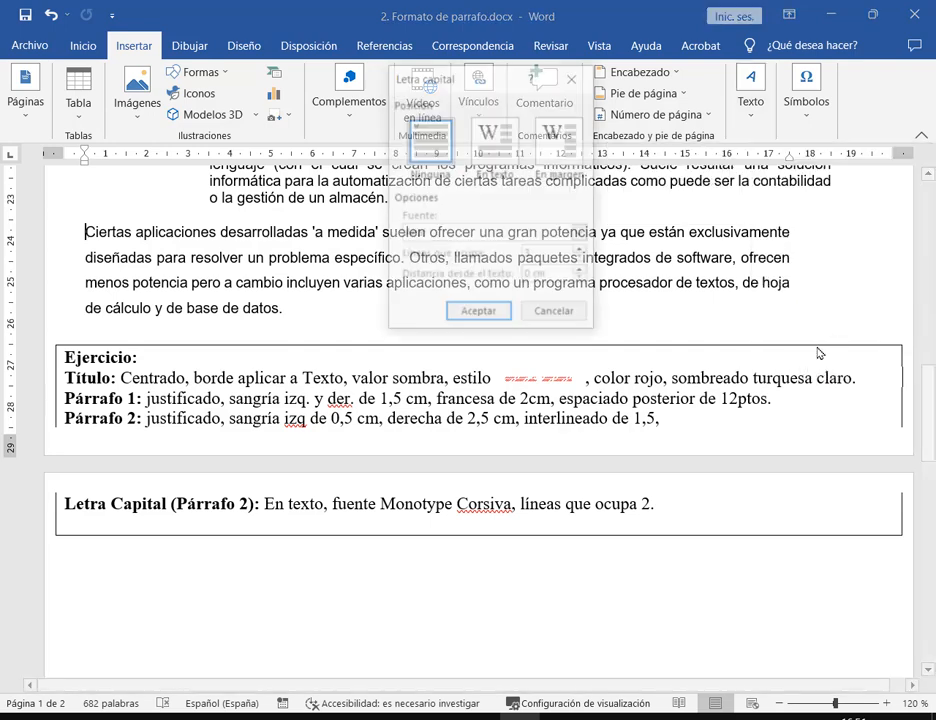
click(505, 148)
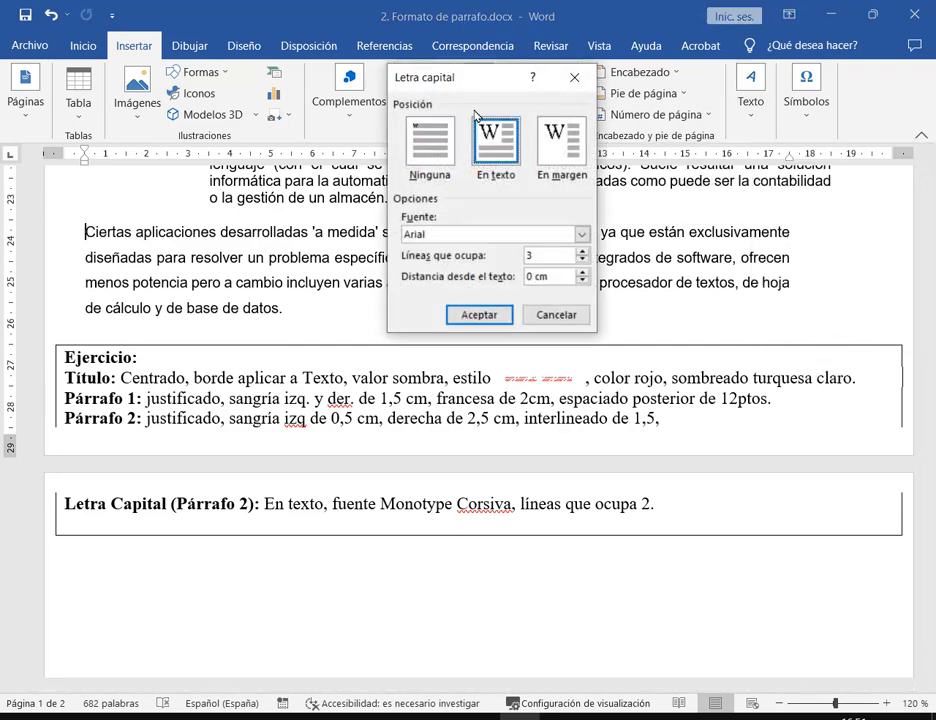
drag(463, 106, 525, 185)
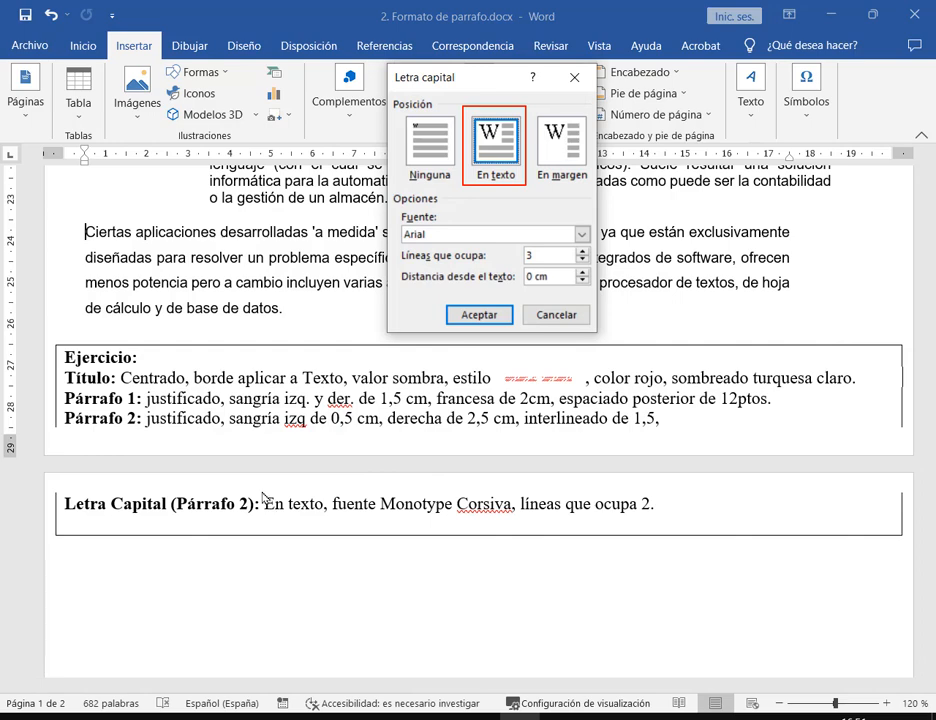
drag(262, 492, 327, 519)
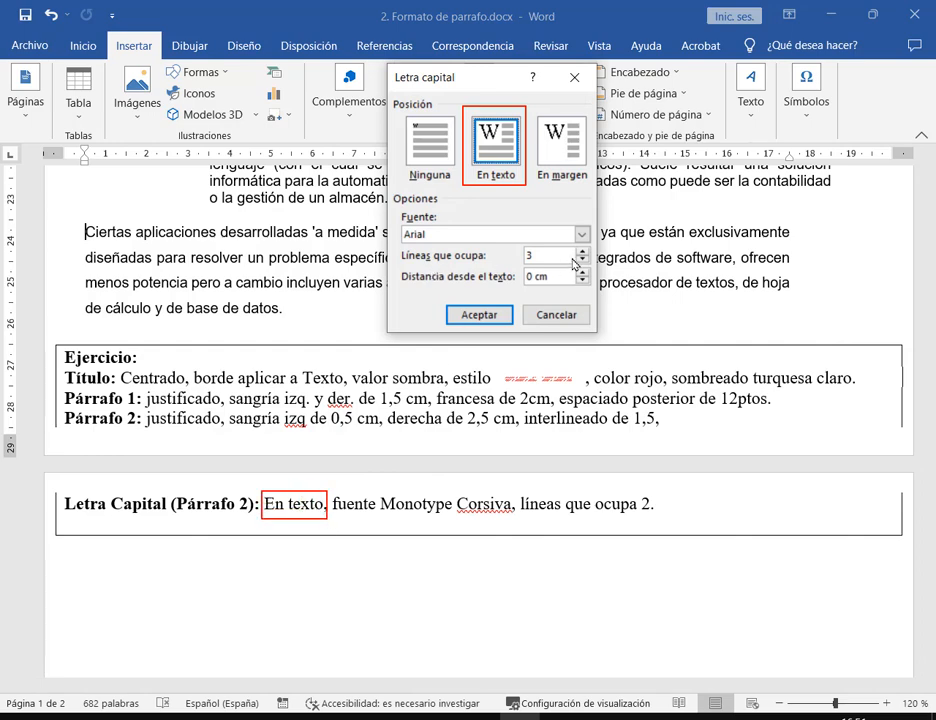
drag(520, 245, 535, 265)
mouse_move(640, 489)
mouse_down()
mouse_move(652, 492)
mouse_move(654, 516)
mouse_up()
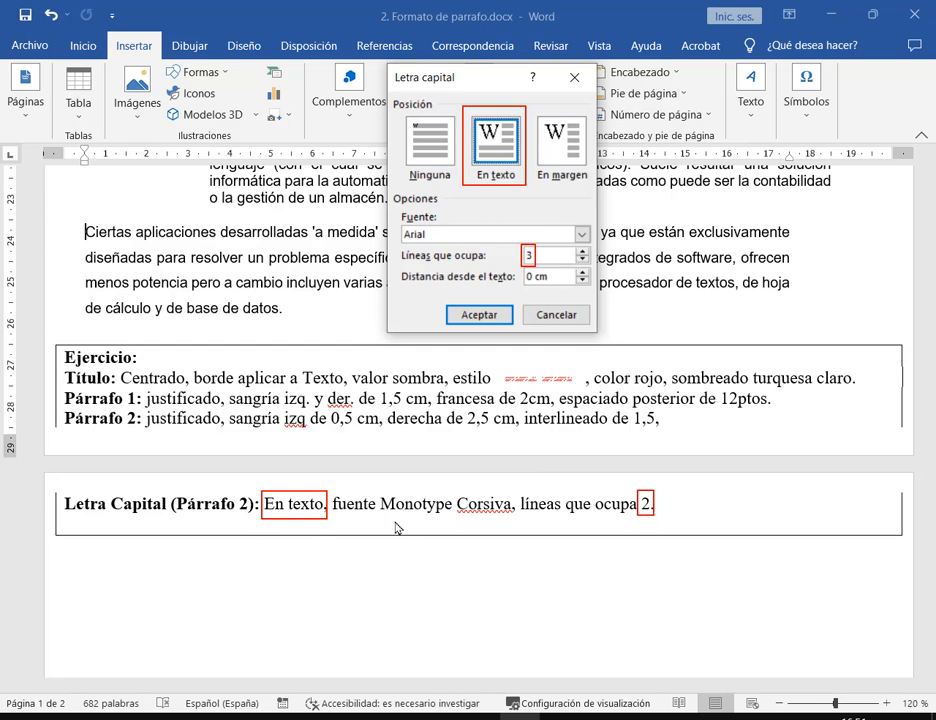
drag(383, 517, 510, 519)
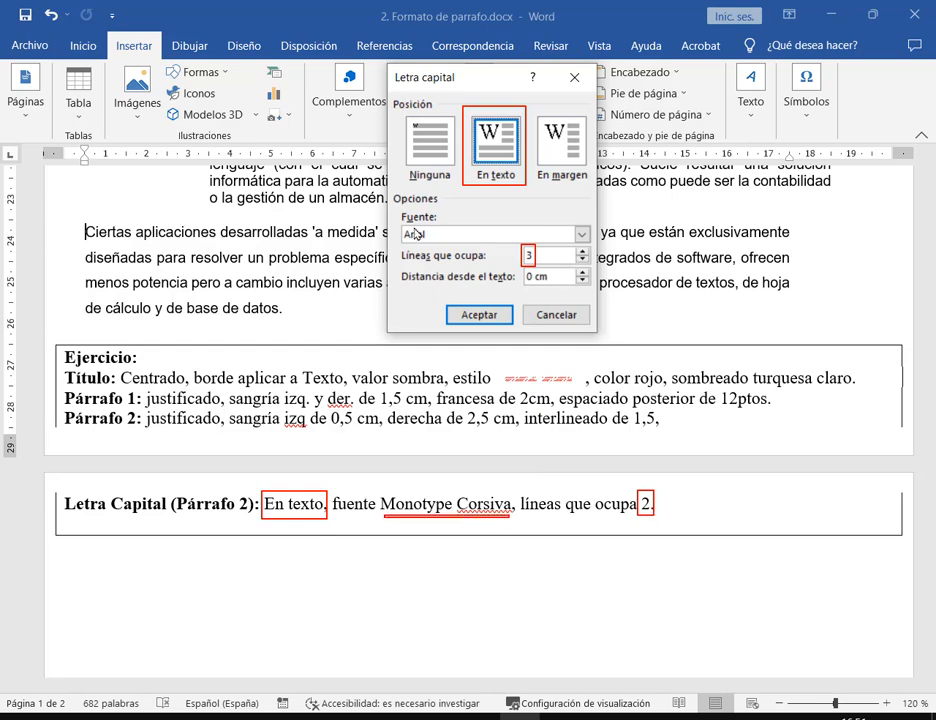
drag(397, 211, 440, 243)
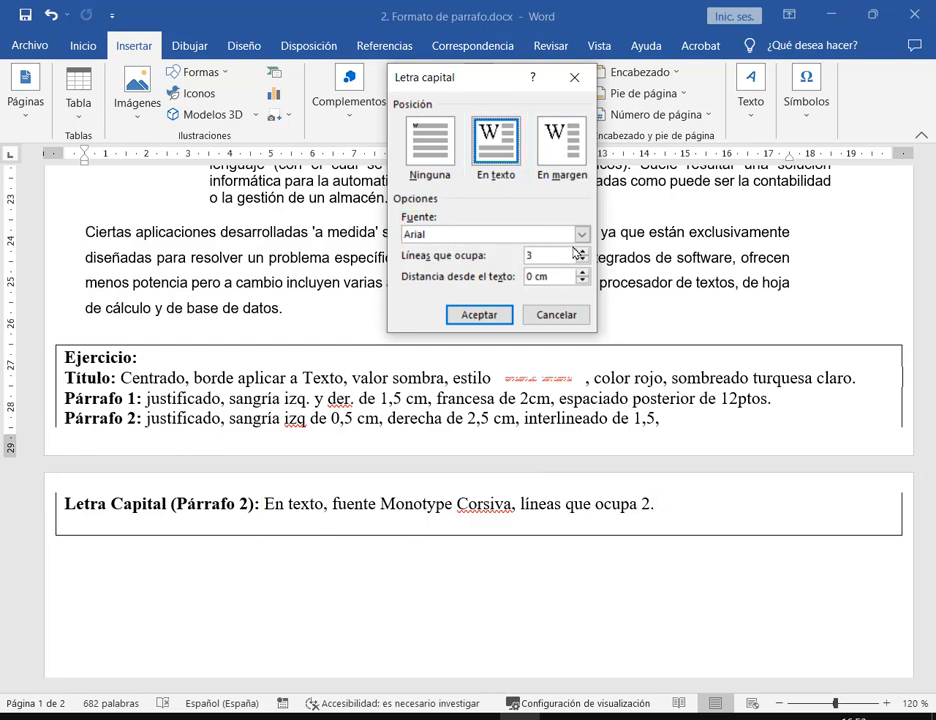
Step: Set the drop cap to span 2 lines in the Monotype Corsiva font and apply it to the second paragraph
click(582, 260)
click(582, 235)
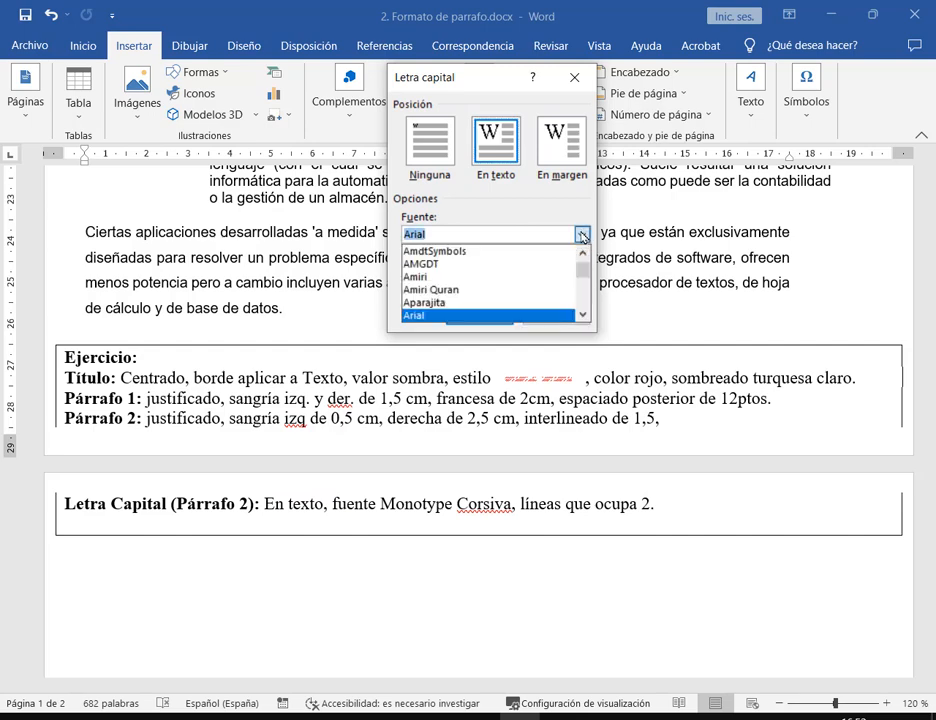
text(mono)
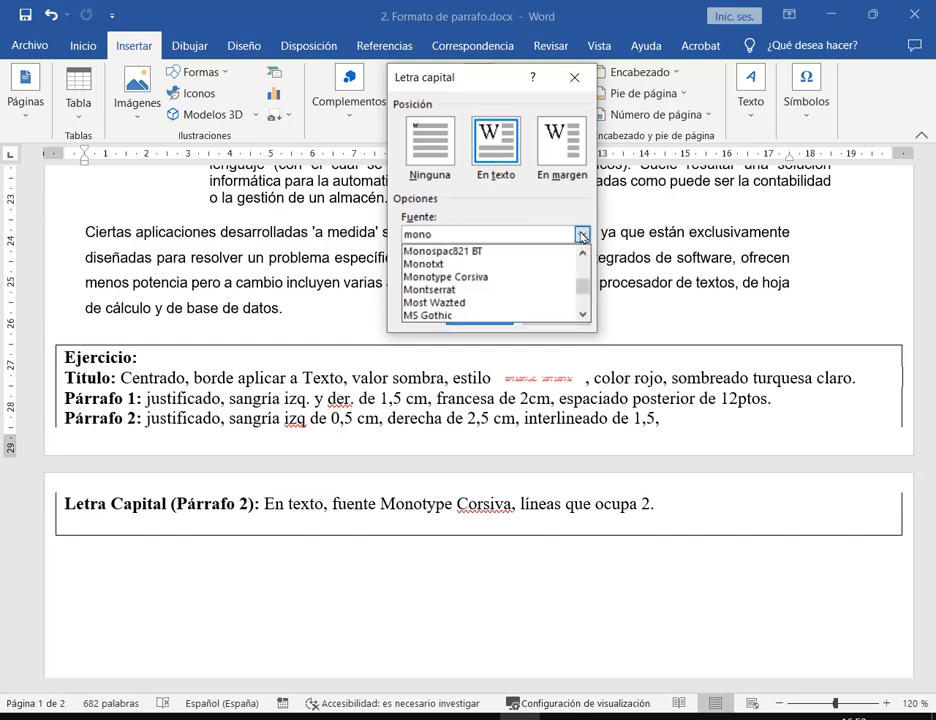
click(470, 277)
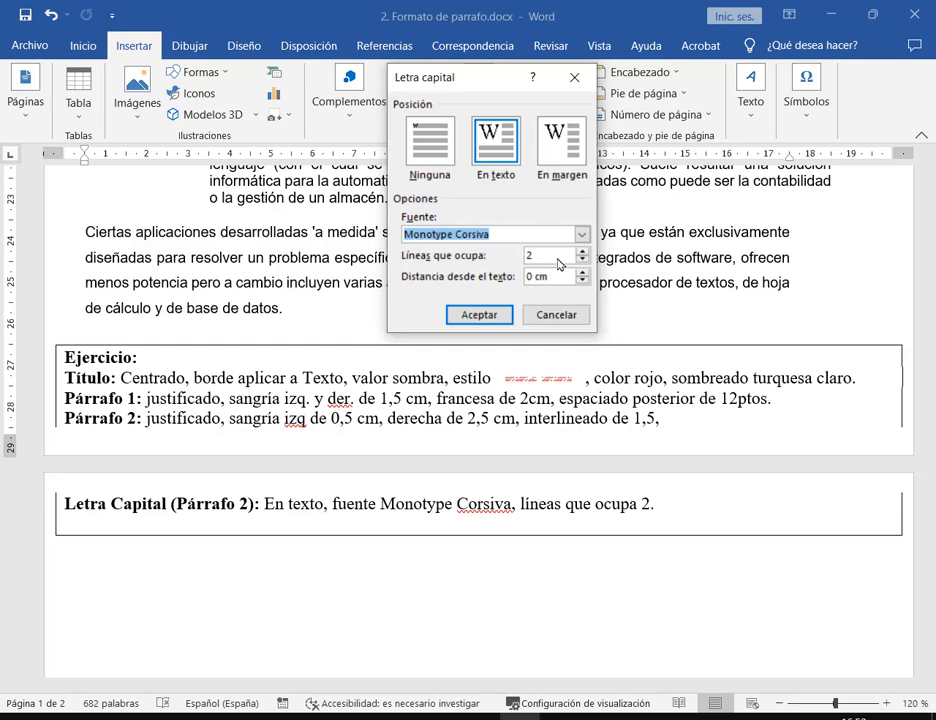
click(501, 315)
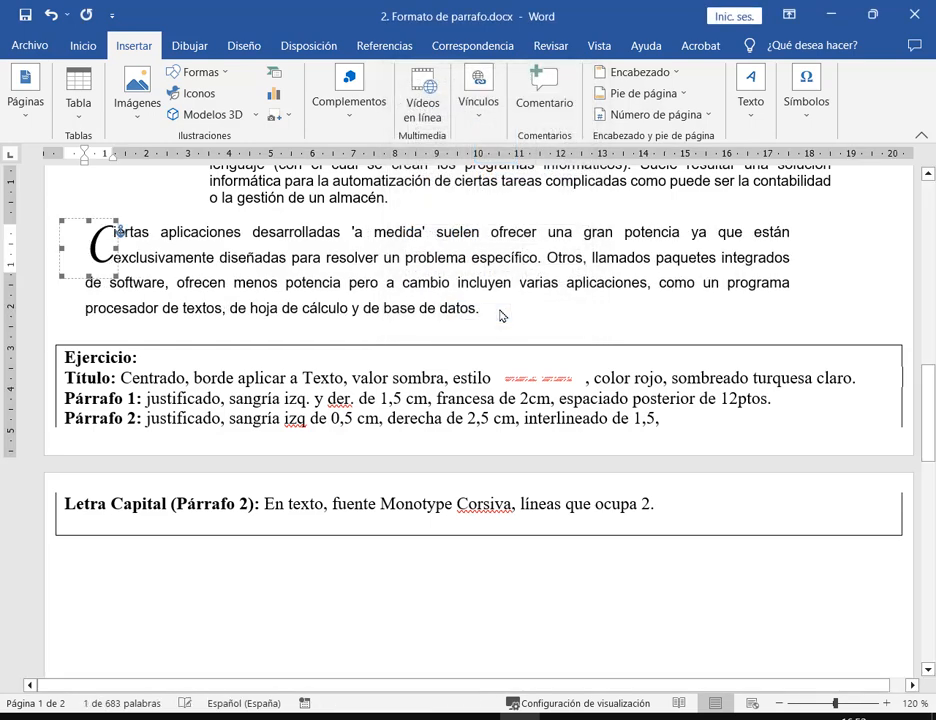
click(501, 315)
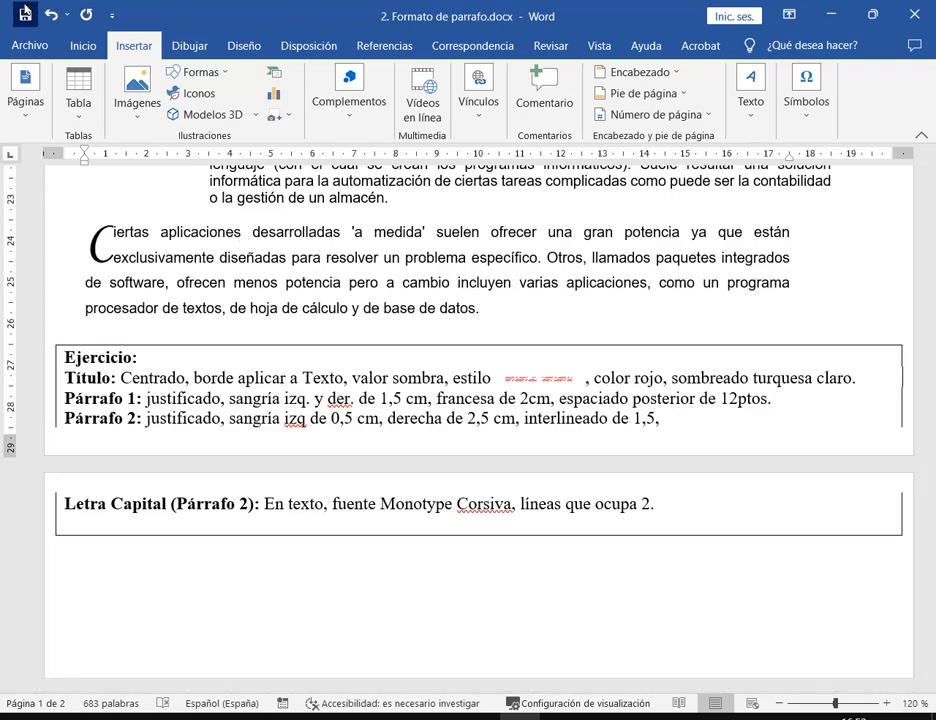
Step: Save the document and shrink its window so the video call and its chat show behind it
click(25, 11)
scroll(868, 410, up, 1)
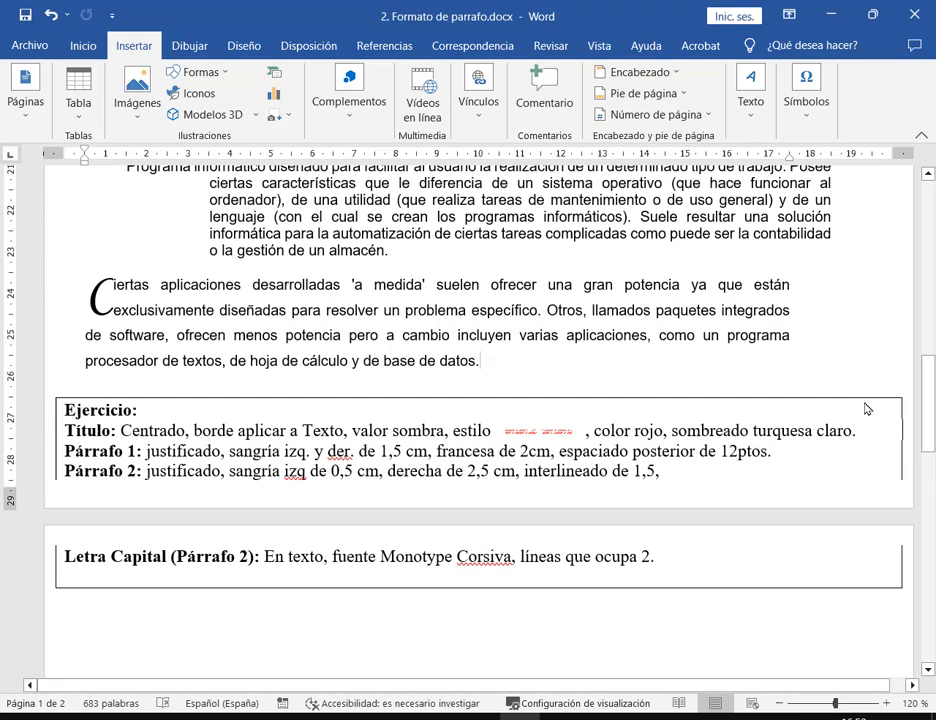
click(882, 22)
click(882, 22)
click(882, 23)
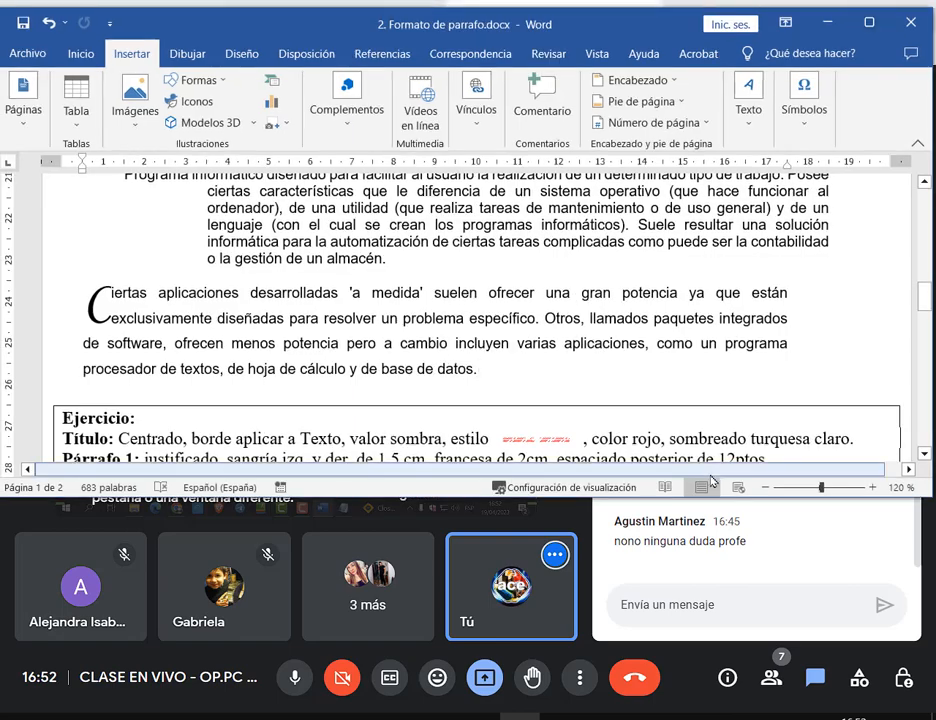
Step: Check the finished Texto III formatting and the meeting chat with the zoom at 110 %, and maximize the document window again
scroll(684, 375, down, 1)
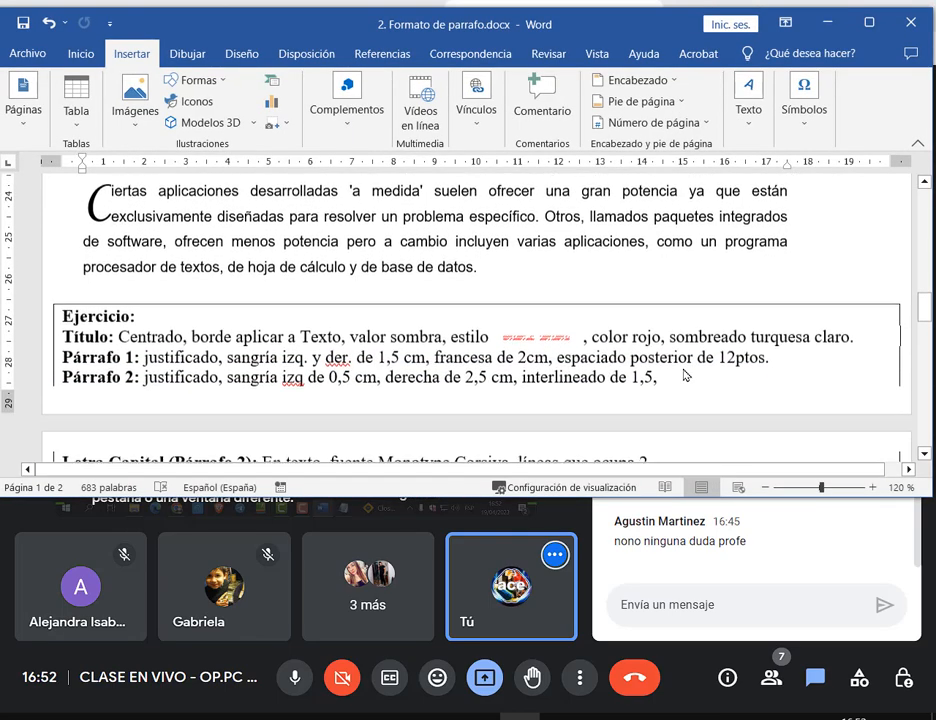
scroll(684, 375, up, 3)
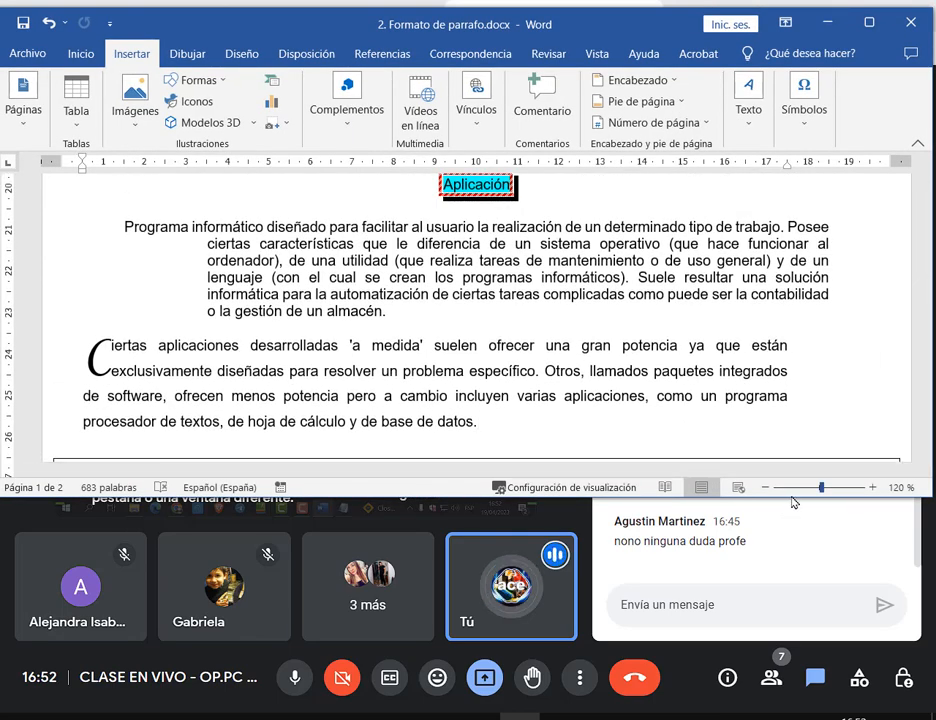
click(791, 487)
click(816, 487)
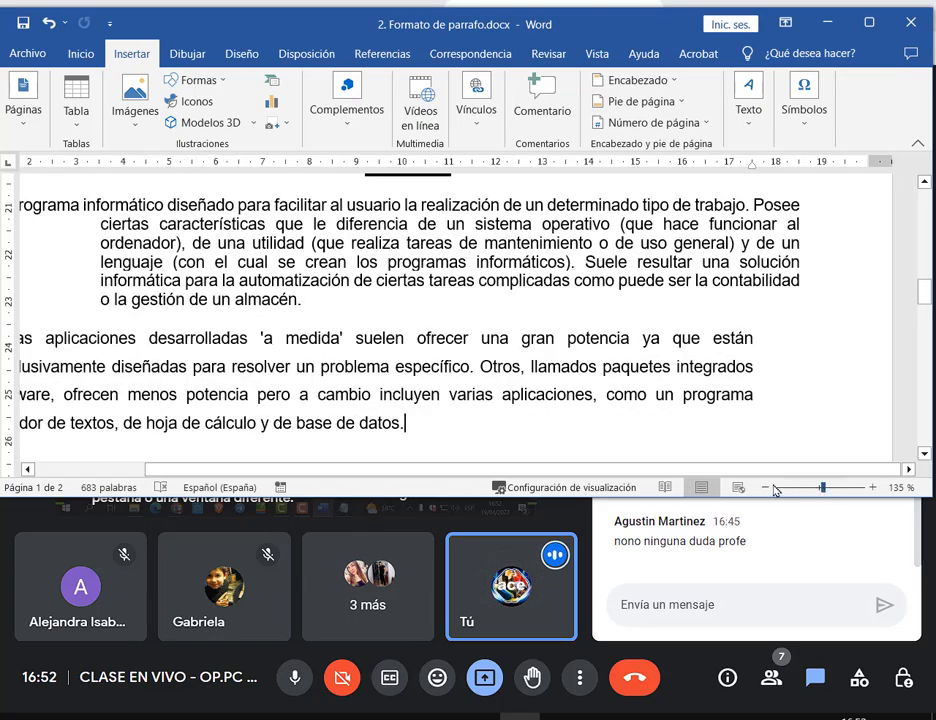
scroll(580, 372, down, 3)
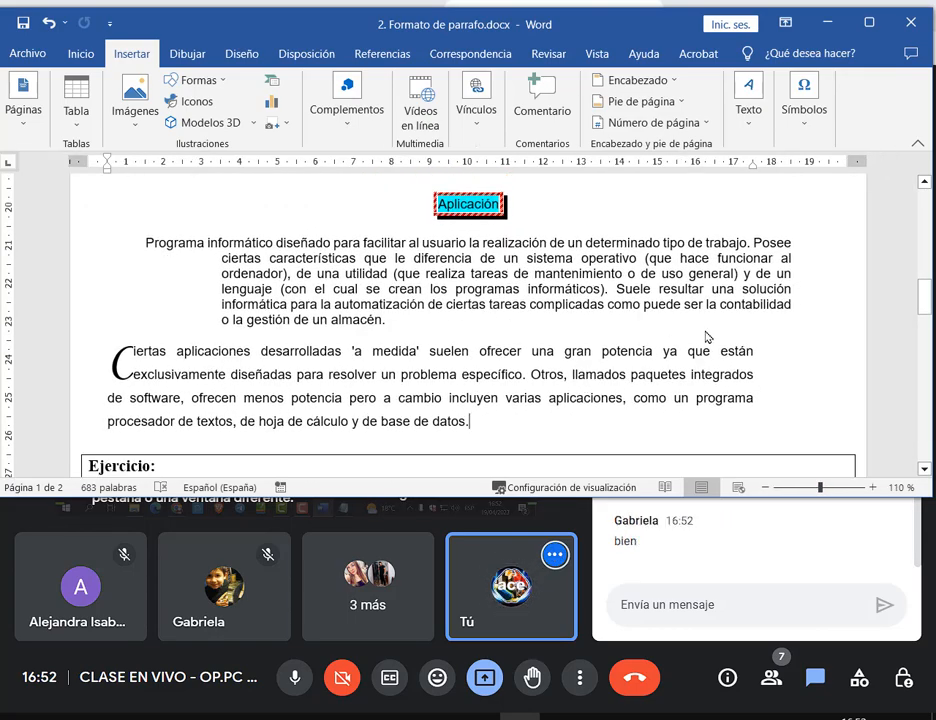
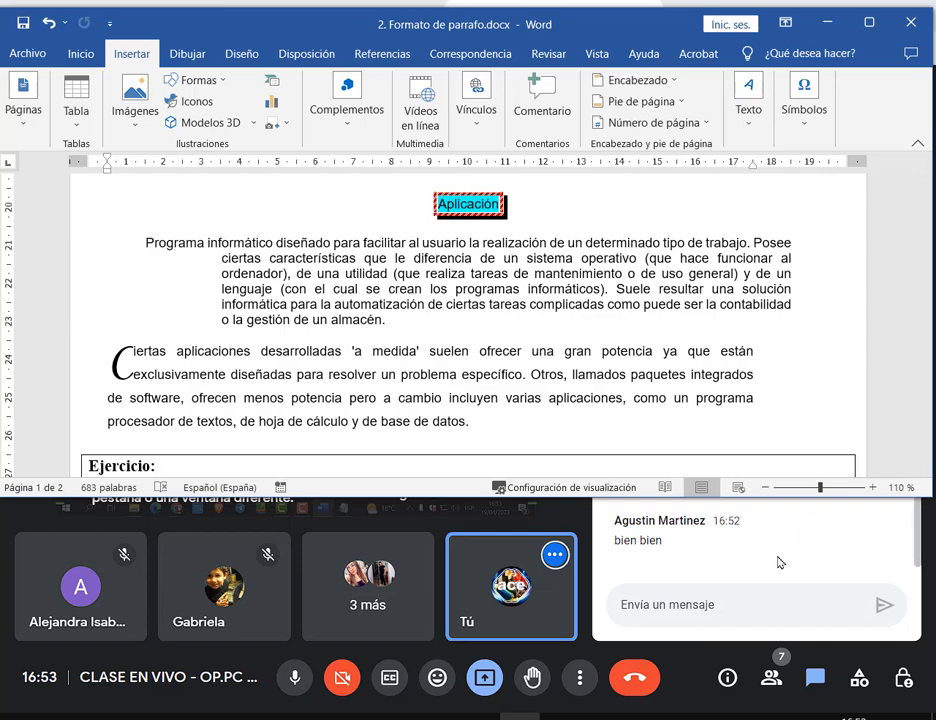
scroll(778, 560, up, 1)
scroll(779, 562, up, 1)
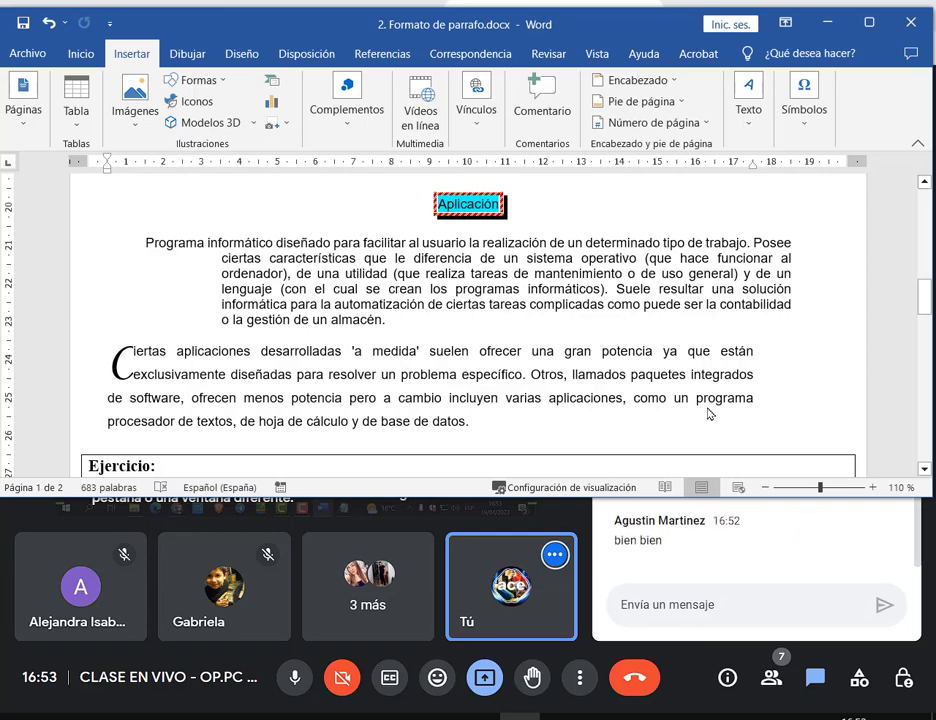
scroll(663, 356, down, 1)
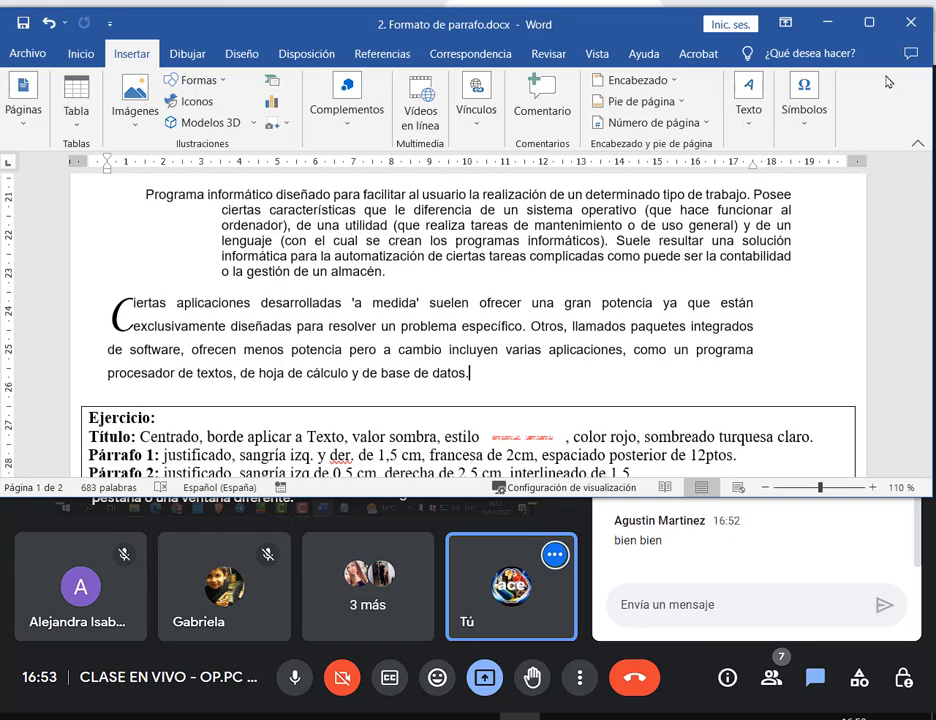
click(873, 32)
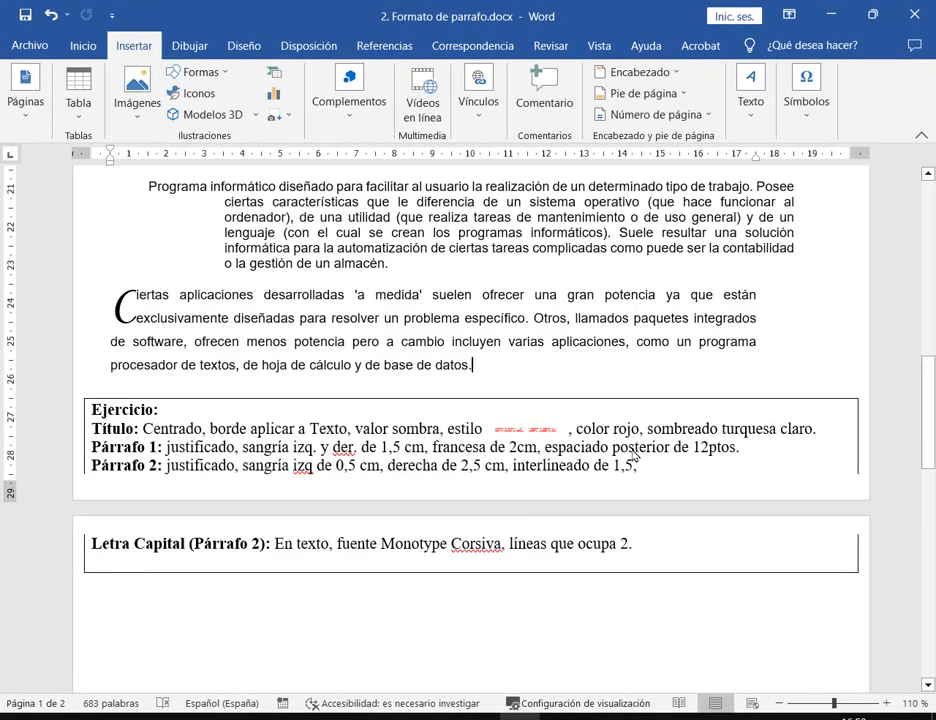
Step: Examine the Texto IV and Texto V exercise instructions and the final sample image for the Icono text
scroll(633, 455, down, 8)
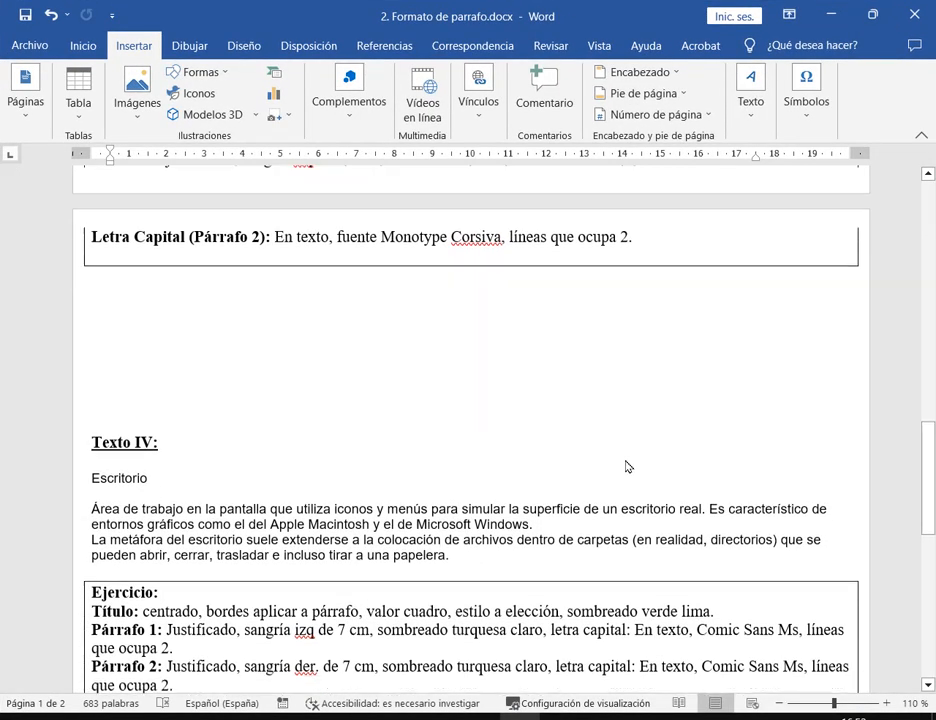
scroll(624, 459, down, 2)
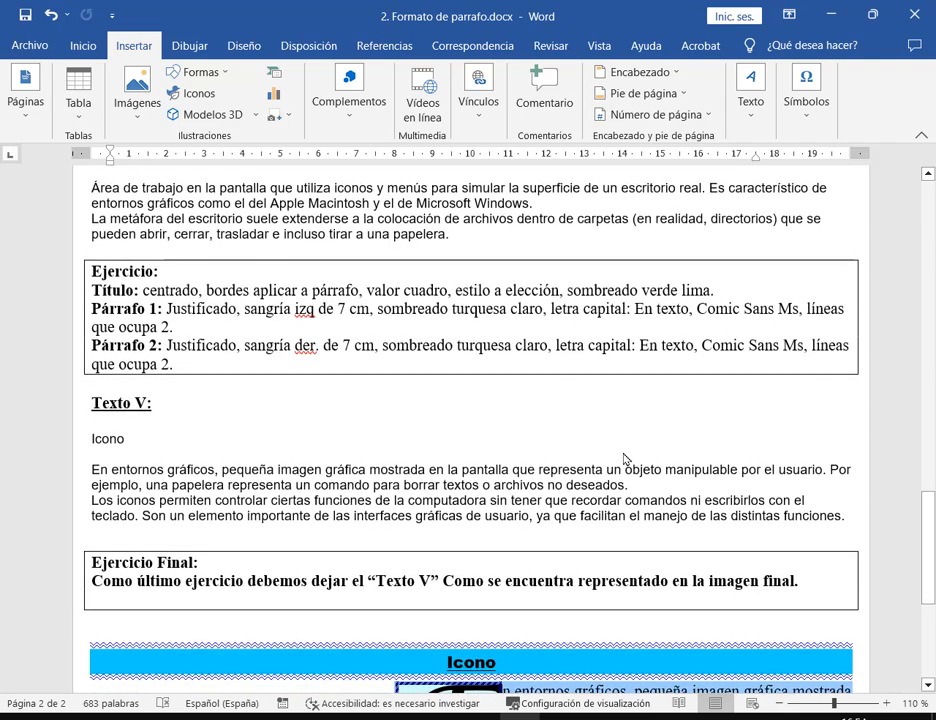
scroll(624, 456, up, 1)
drag(93, 218, 157, 218)
scroll(181, 285, down, 2)
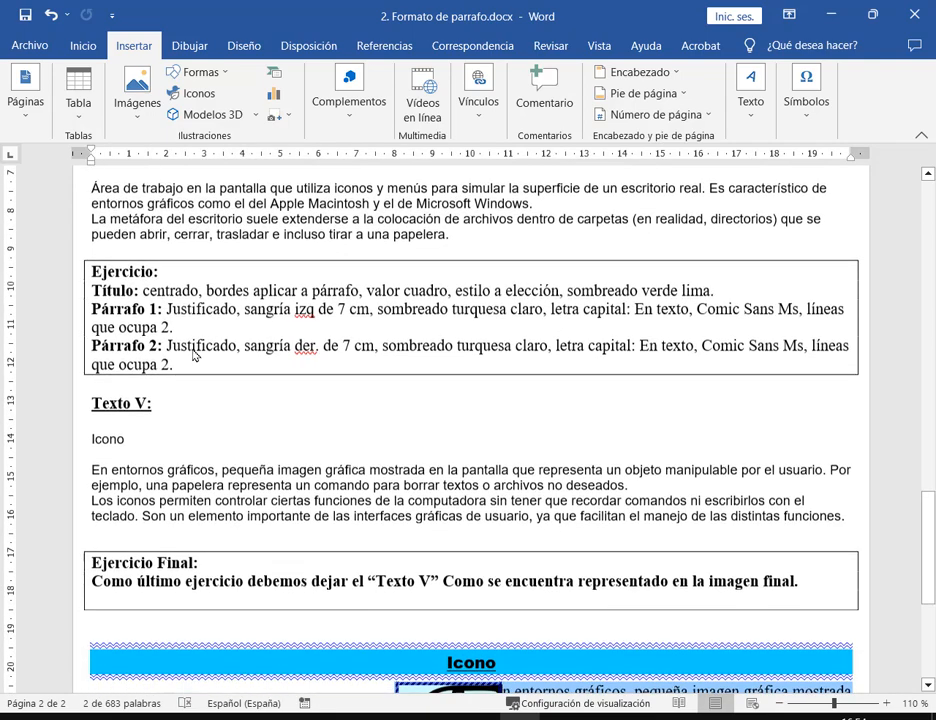
drag(115, 403, 157, 403)
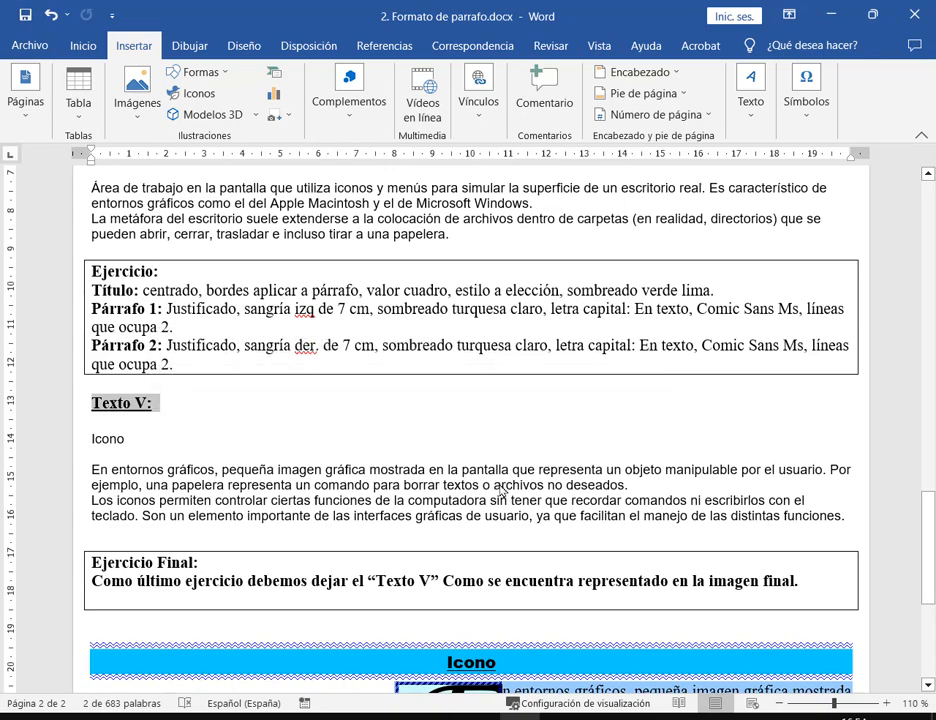
scroll(492, 478, down, 5)
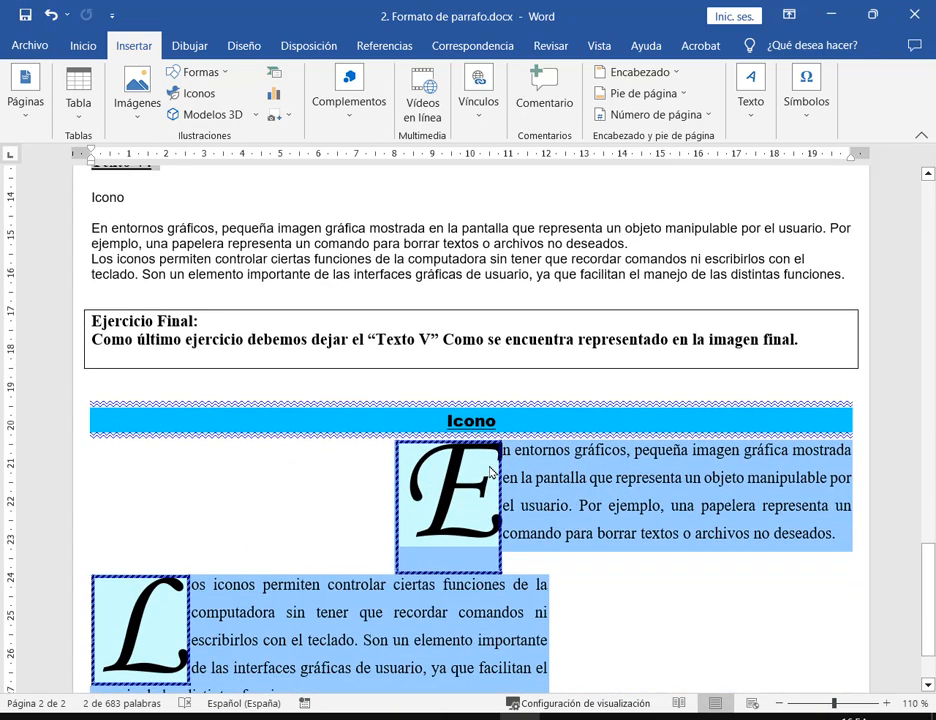
scroll(491, 472, up, 8)
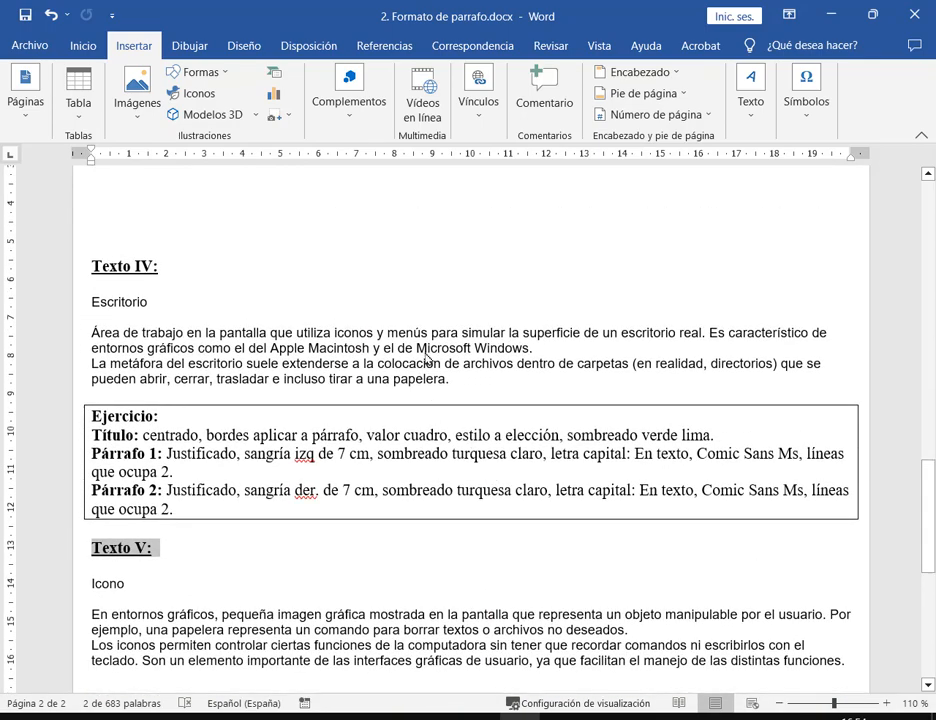
click(428, 350)
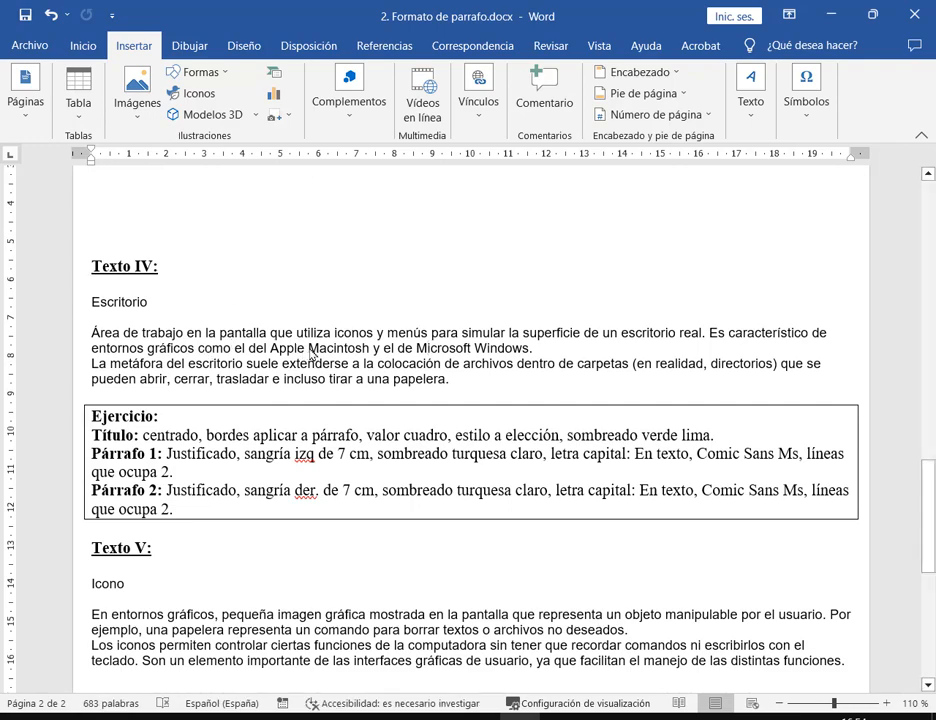
scroll(409, 352, down, 1)
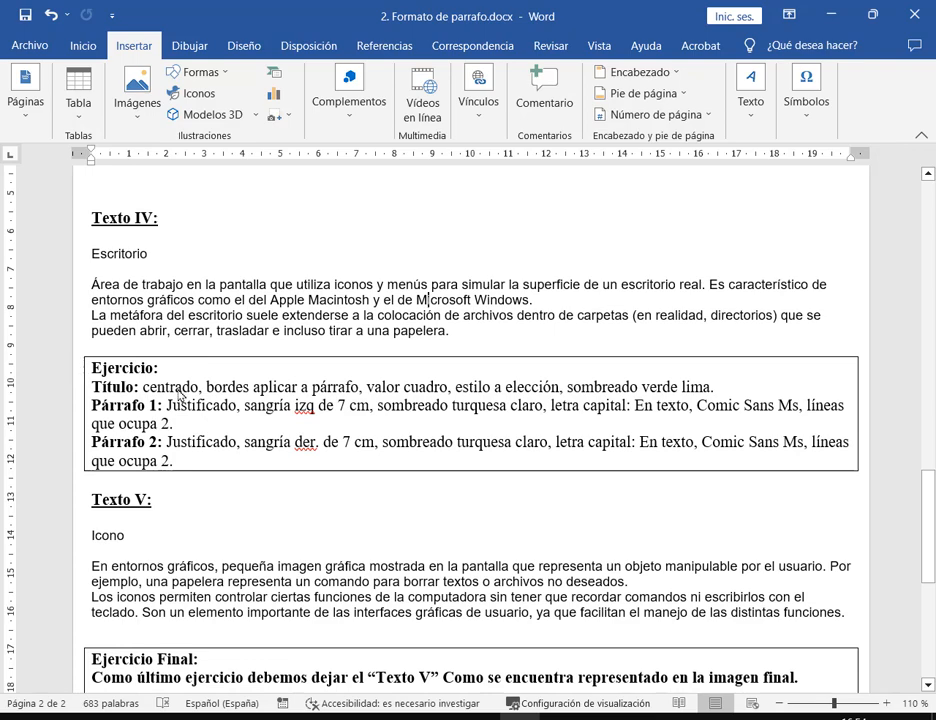
Step: Center the Texto IV title "Escritorio"
click(125, 254)
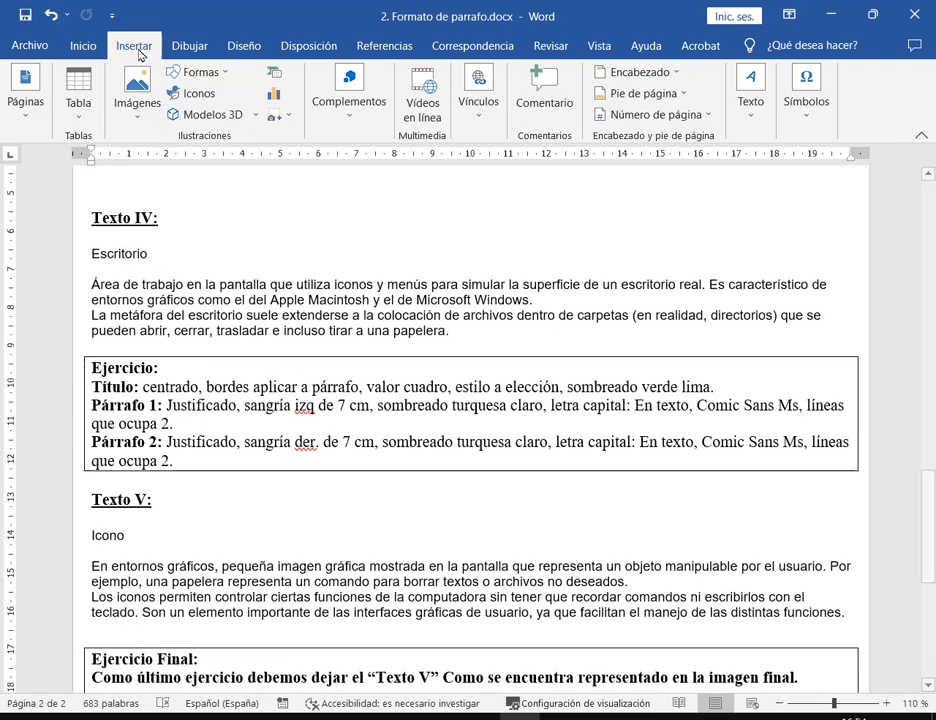
click(82, 45)
click(316, 94)
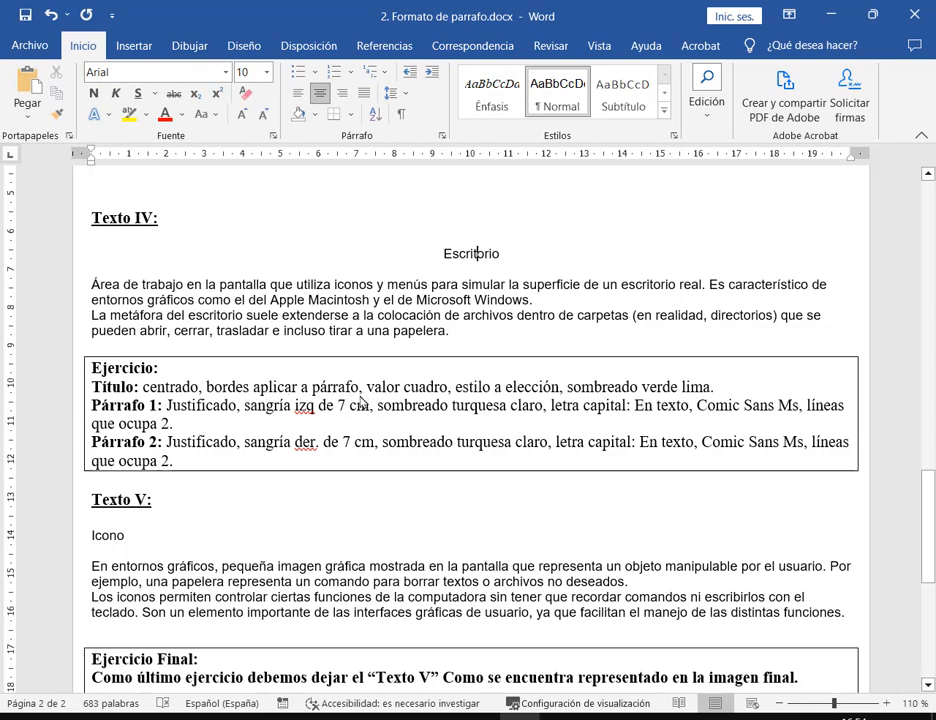
Step: Open the borders and shading settings for the title "Escritorio" and choose the Cuadro border applied to Párrafo
drag(202, 376, 362, 397)
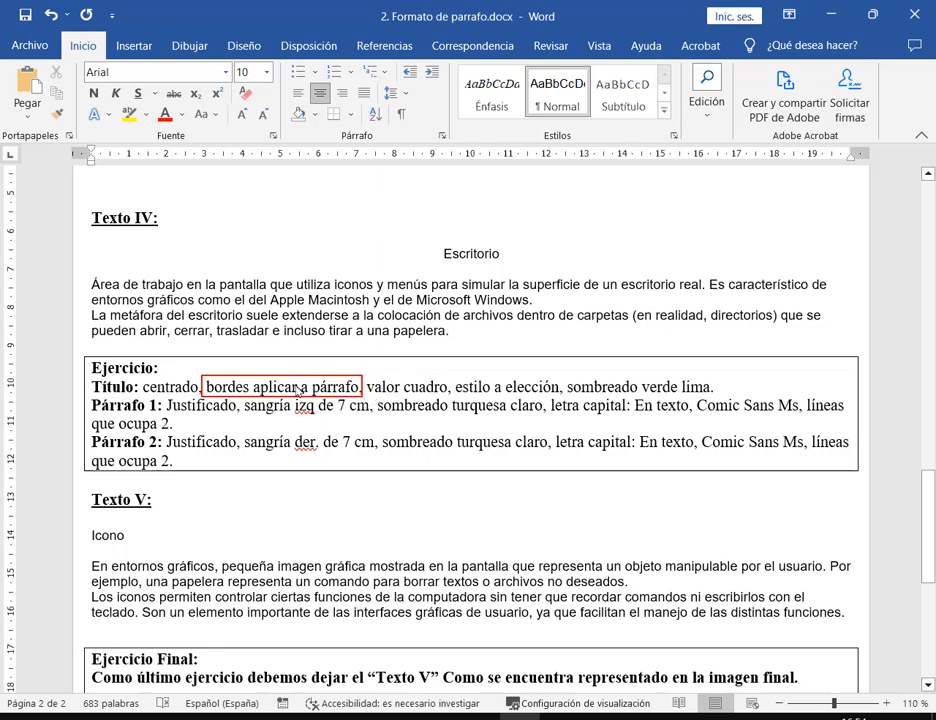
click(346, 114)
click(415, 453)
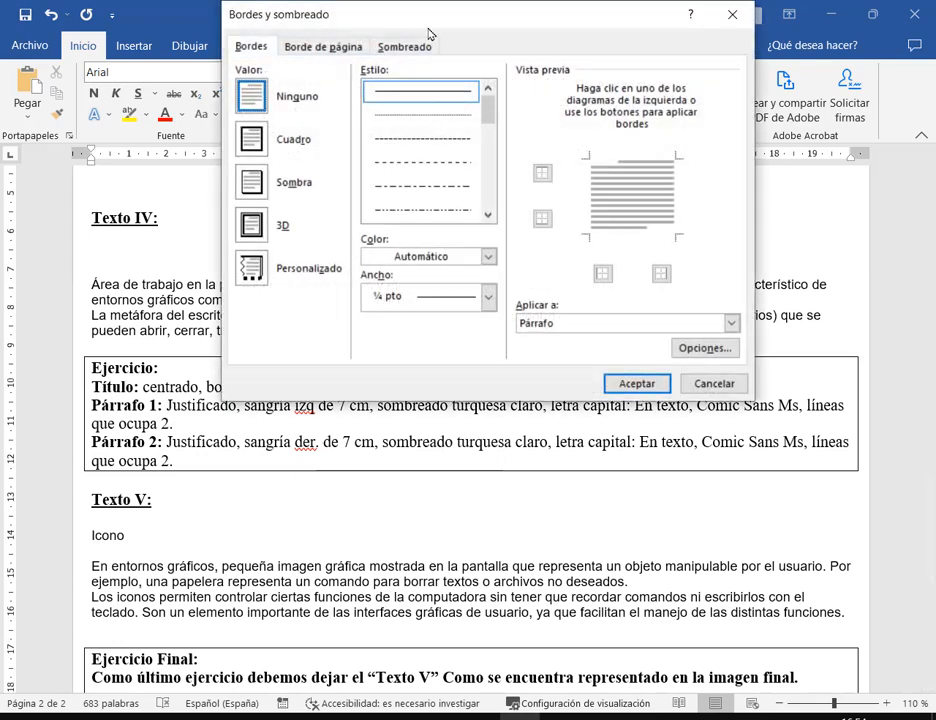
drag(428, 31, 464, 42)
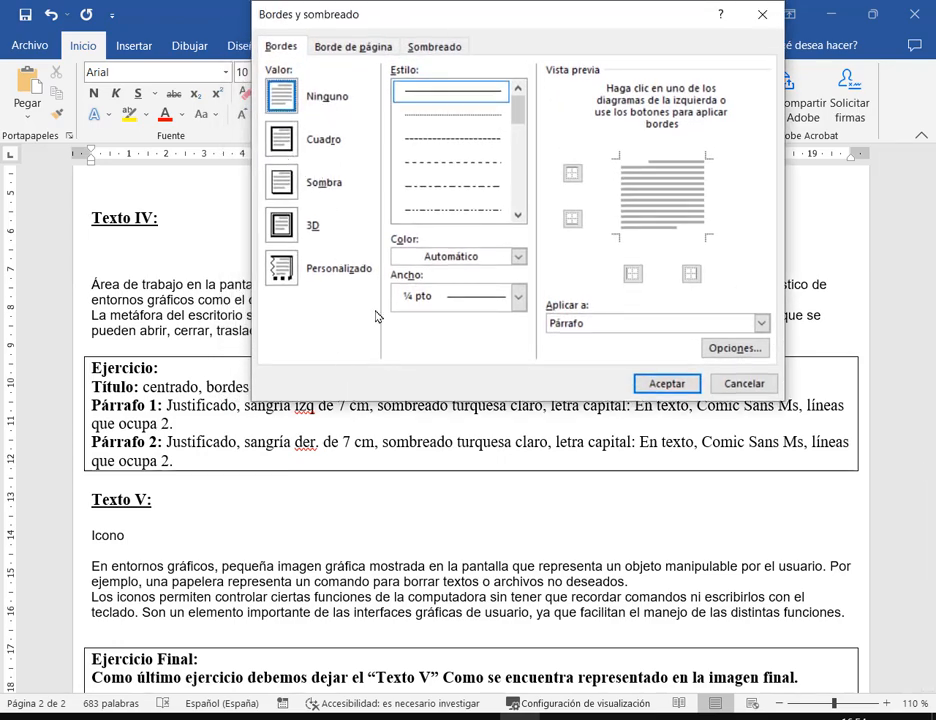
drag(537, 298, 633, 343)
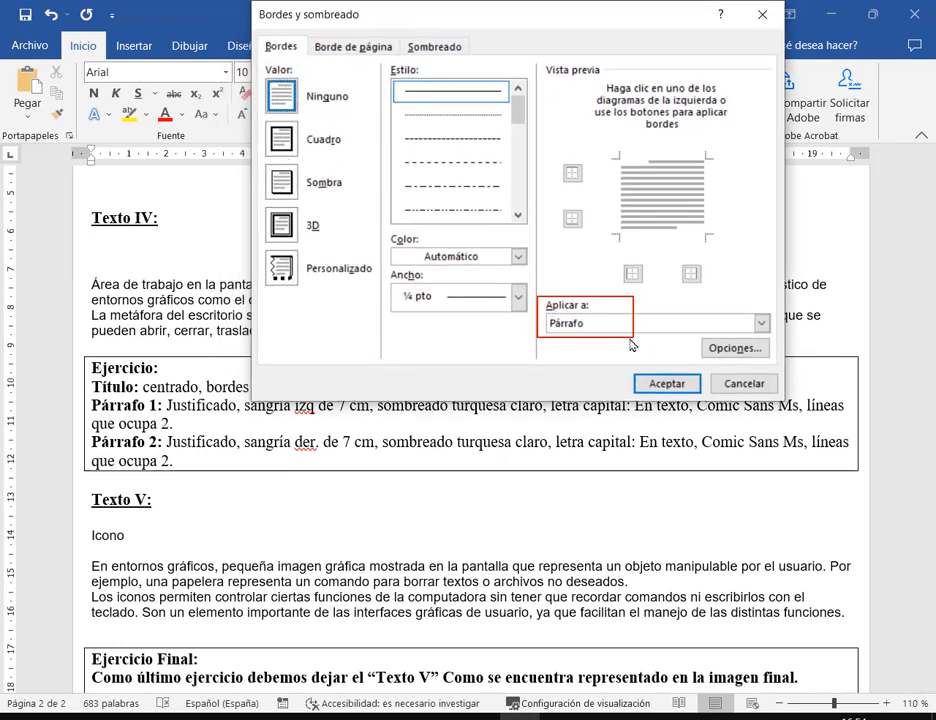
drag(459, 20, 655, 22)
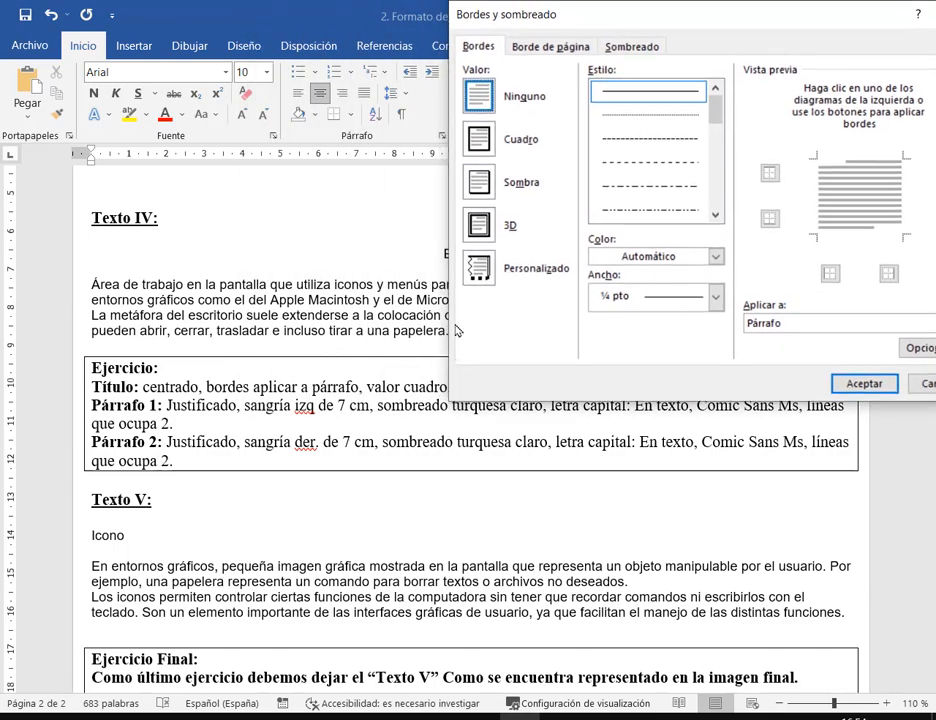
drag(456, 115, 549, 170)
click(479, 139)
drag(538, 12, 120, 22)
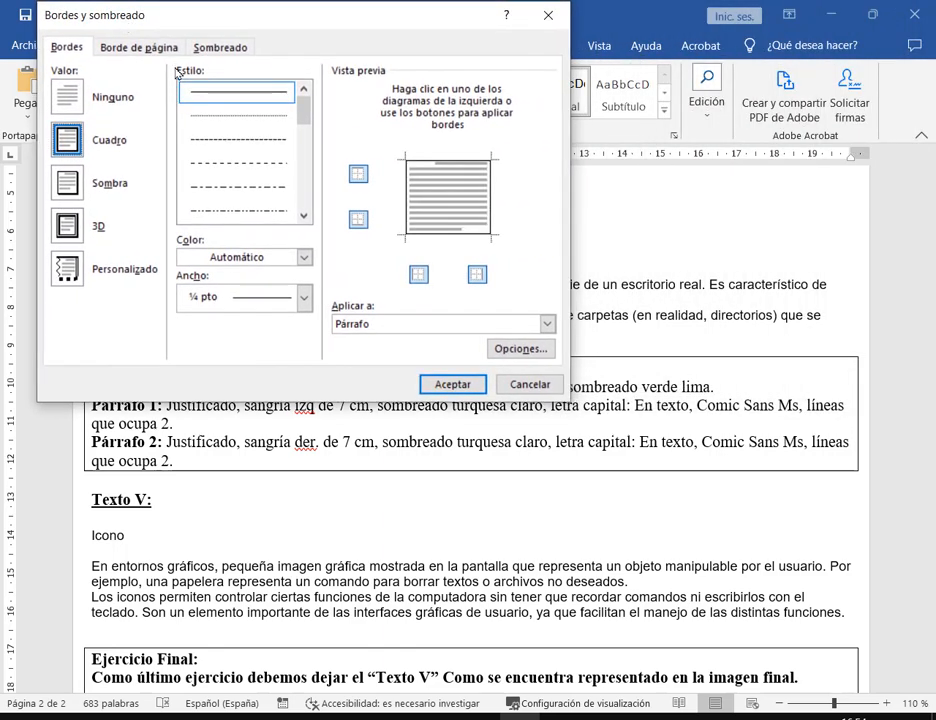
Step: Try several line styles for the title's box border and choose the double wavy line
mouse_move(171, 63)
mouse_down()
mouse_move(325, 252)
mouse_move(314, 229)
mouse_up()
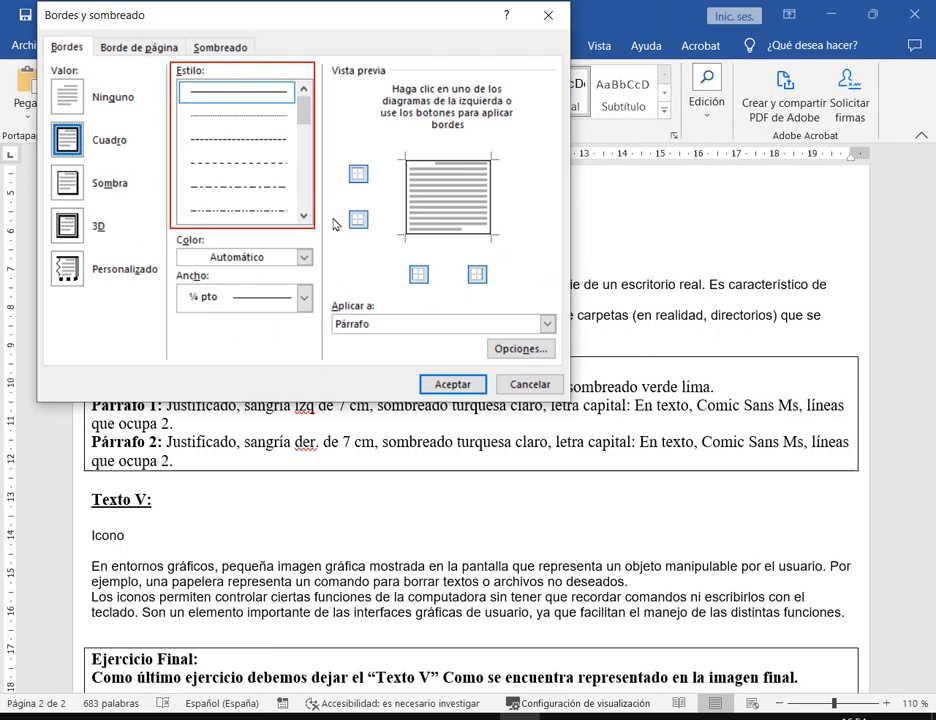
scroll(242, 183, down, 6)
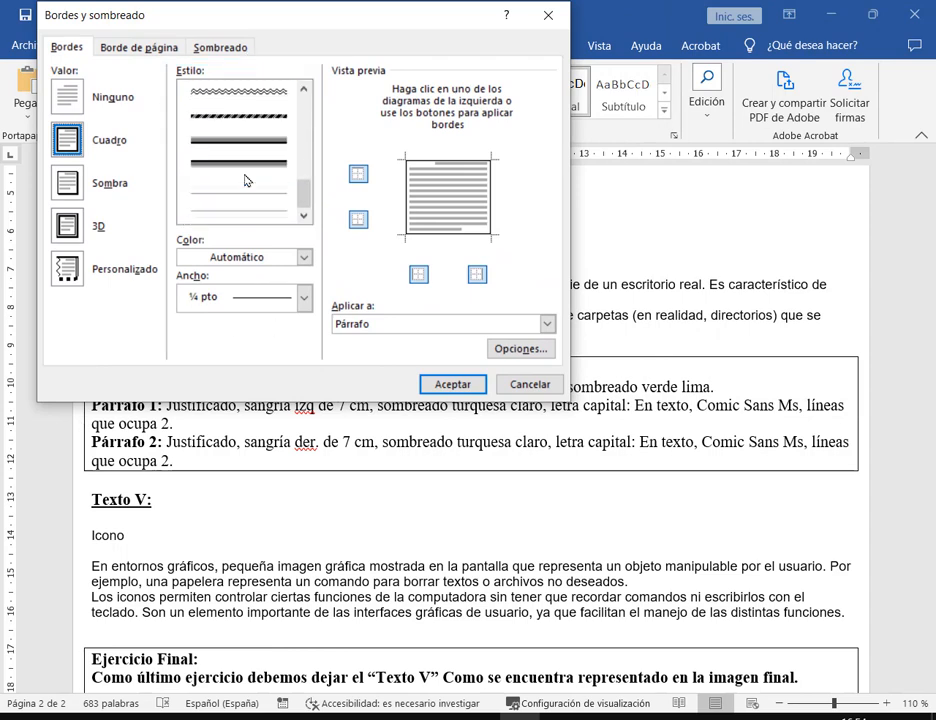
click(250, 119)
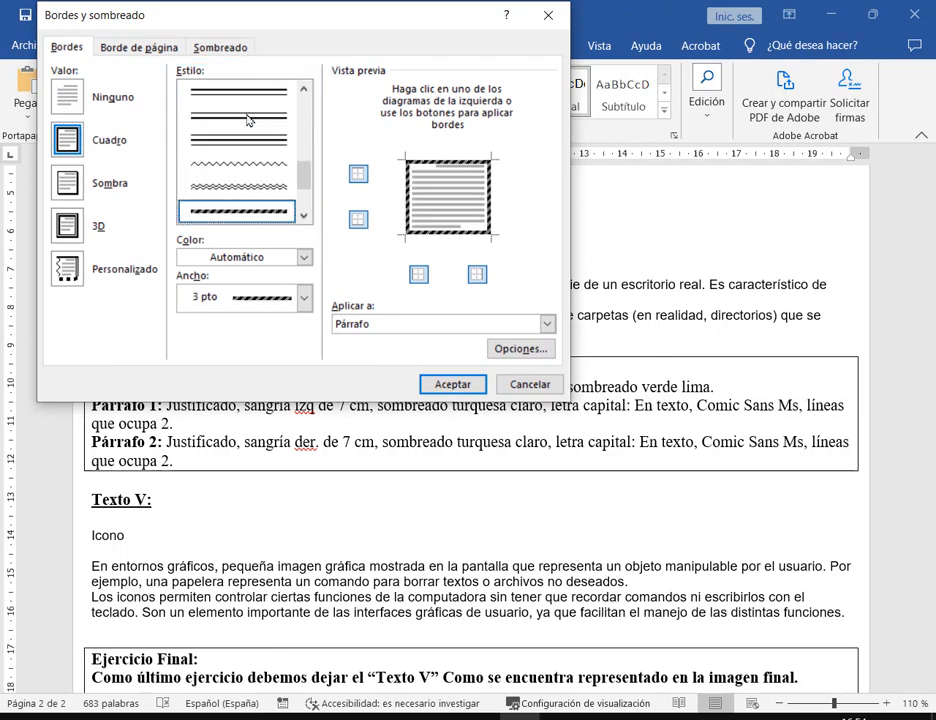
click(245, 166)
drag(466, 24, 328, 38)
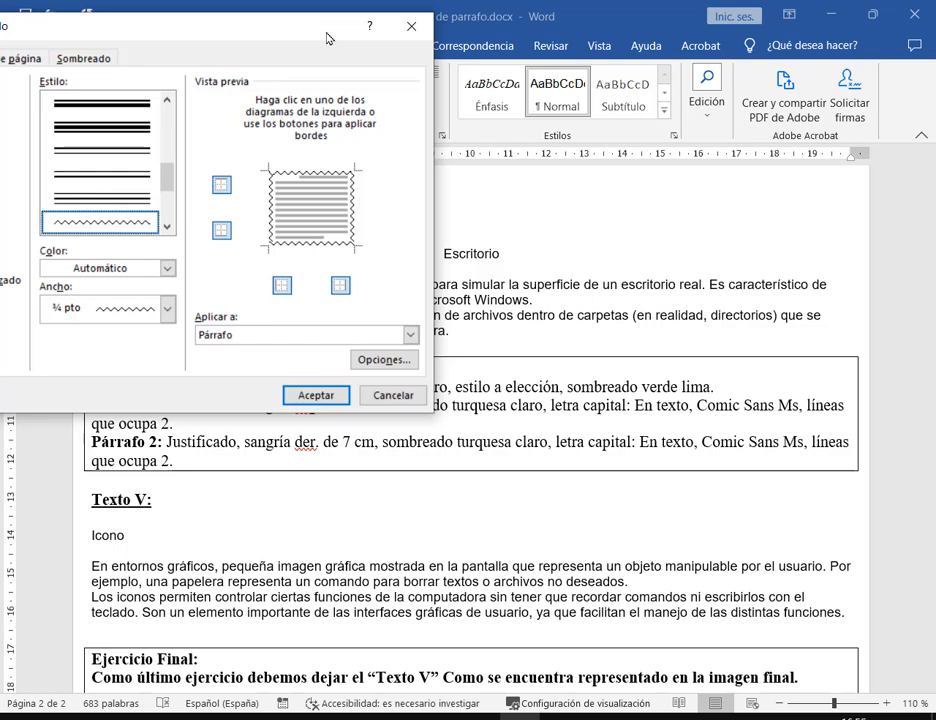
drag(328, 38, 568, 41)
scroll(338, 206, down, 1)
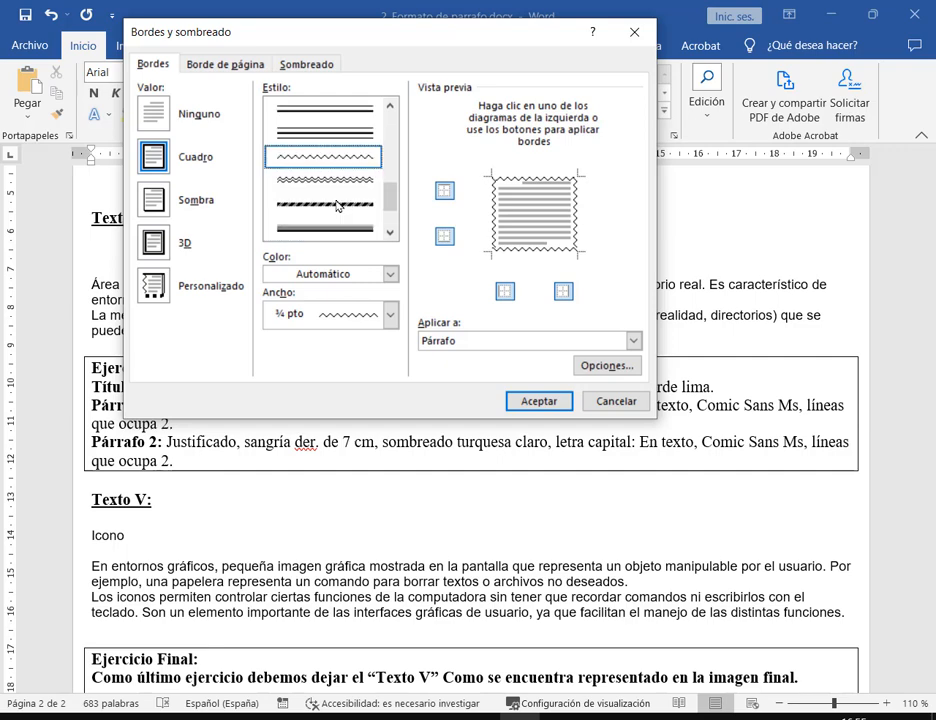
click(343, 186)
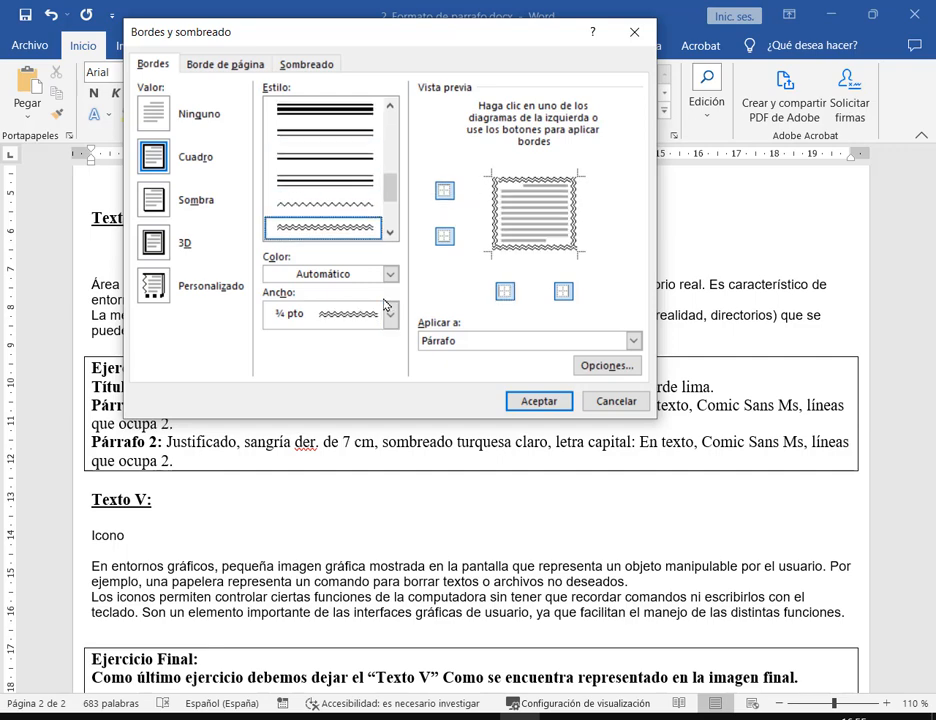
Step: Set the title's shading fill to a light green from the standard colours of the full colour palette
click(319, 67)
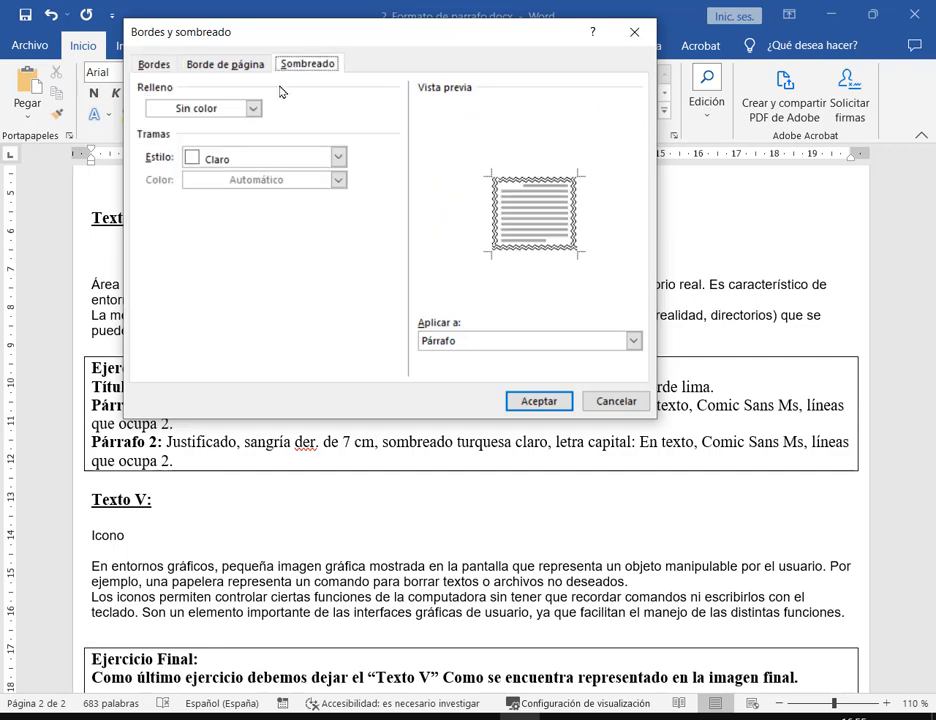
click(253, 108)
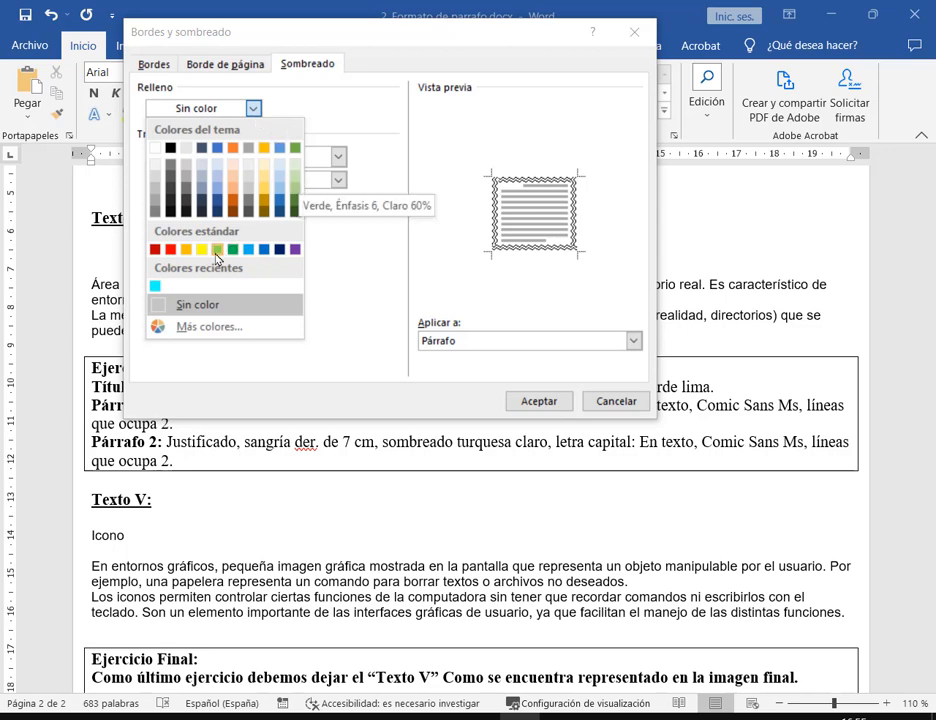
click(208, 327)
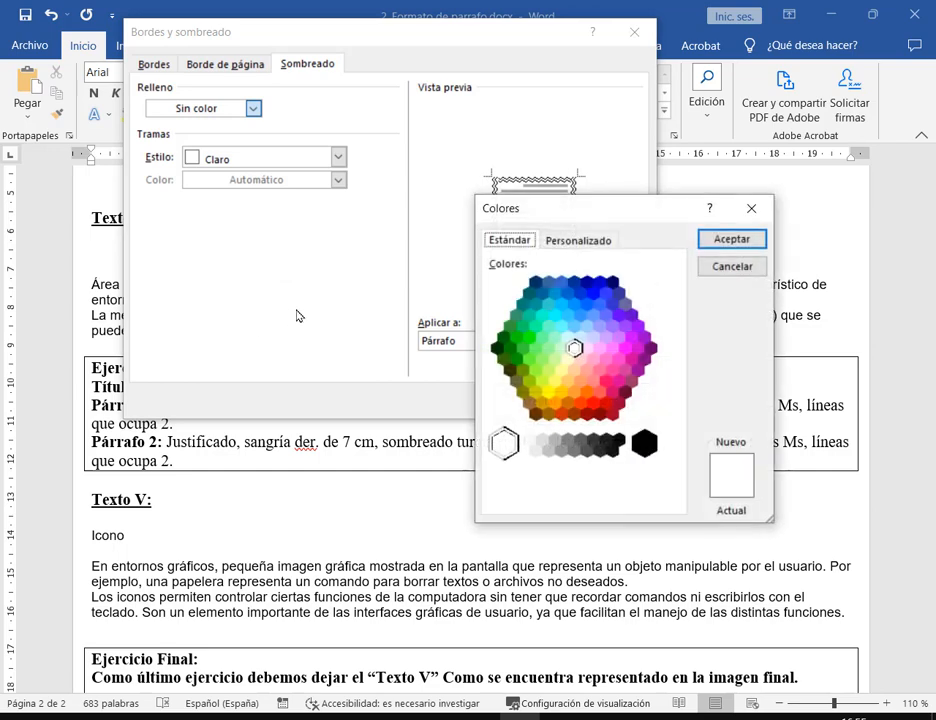
click(555, 360)
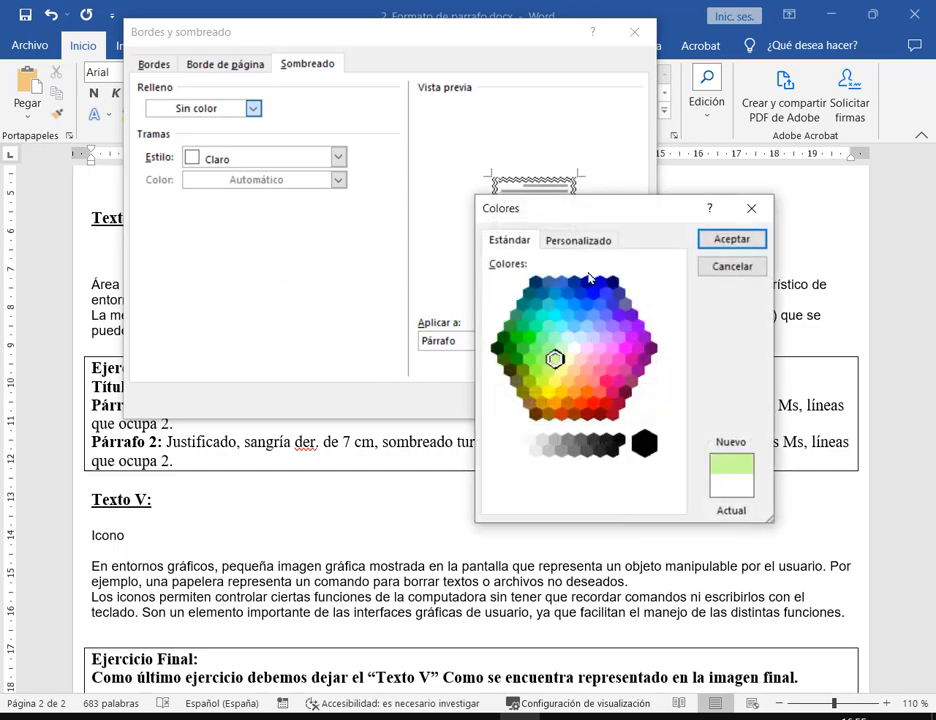
click(756, 240)
Step: Set the colour of the title's box border to the darkest green among the theme colours
click(254, 66)
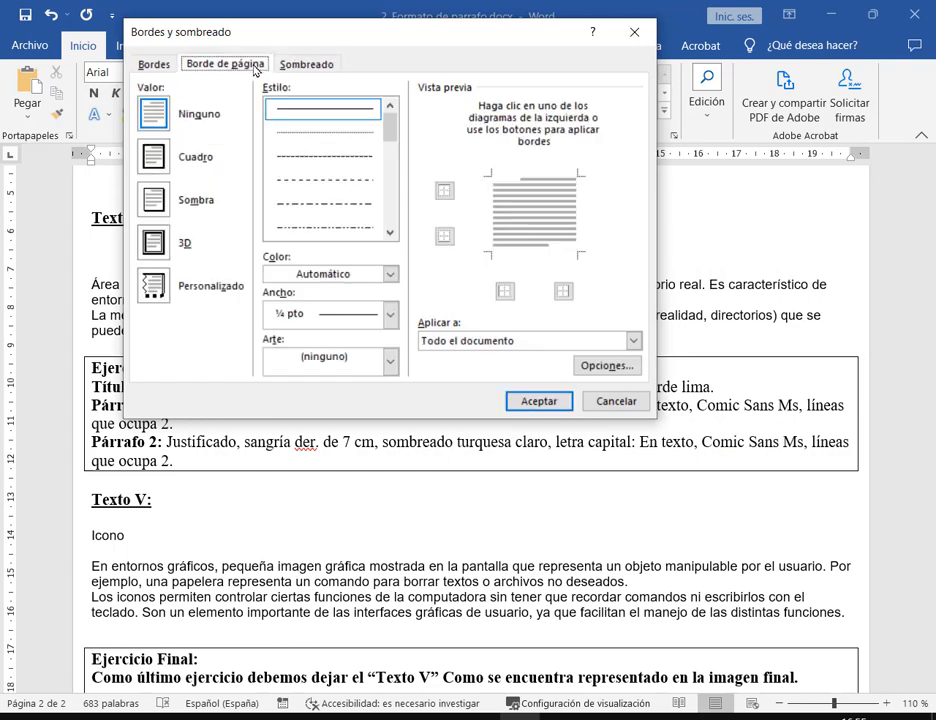
click(148, 64)
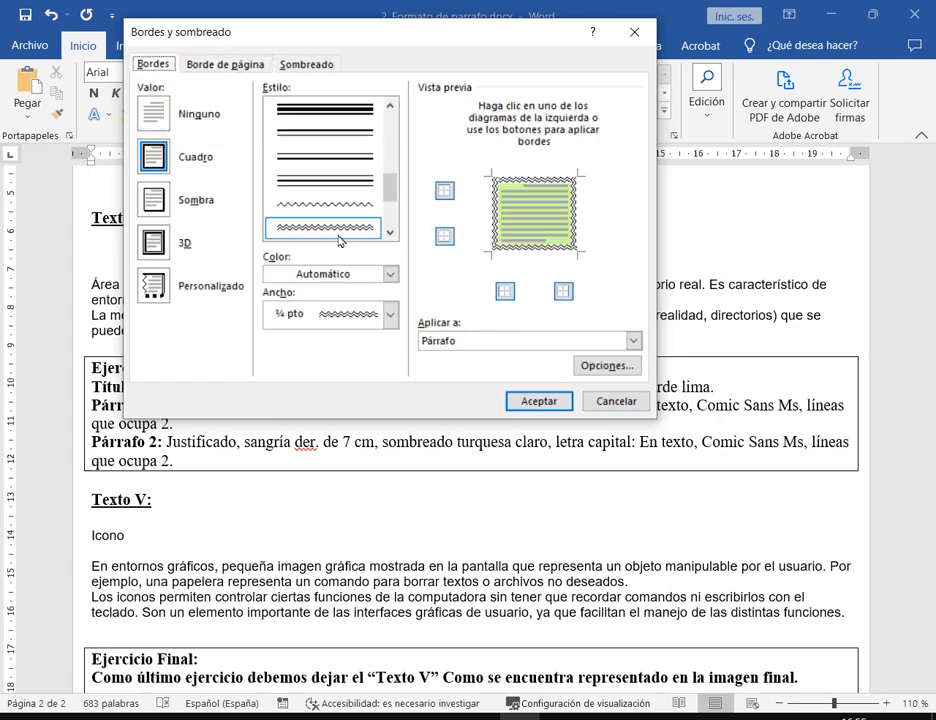
click(390, 274)
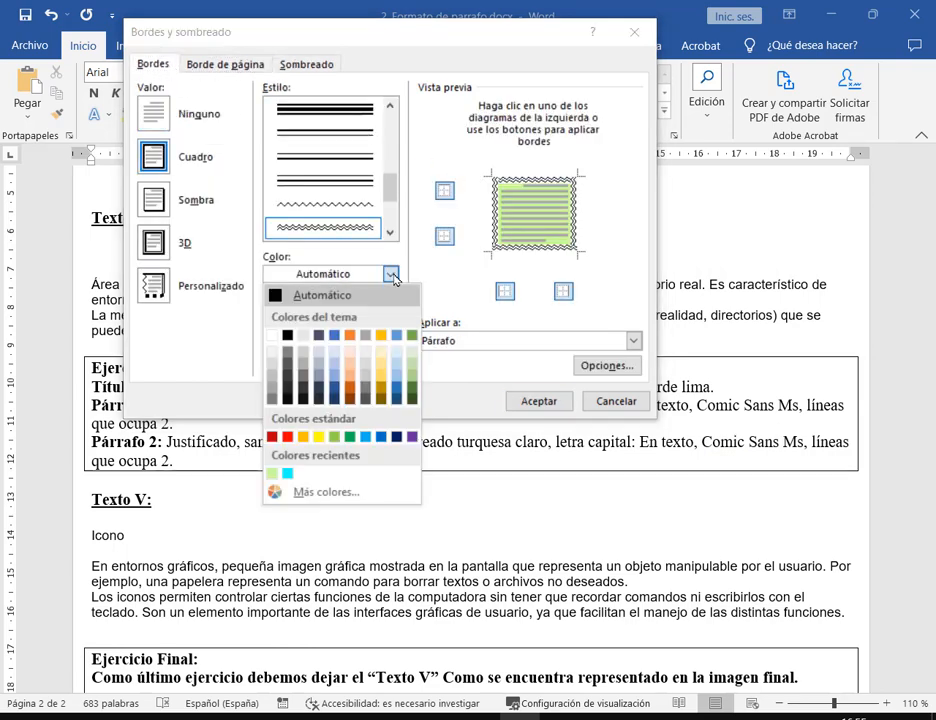
click(412, 389)
click(390, 274)
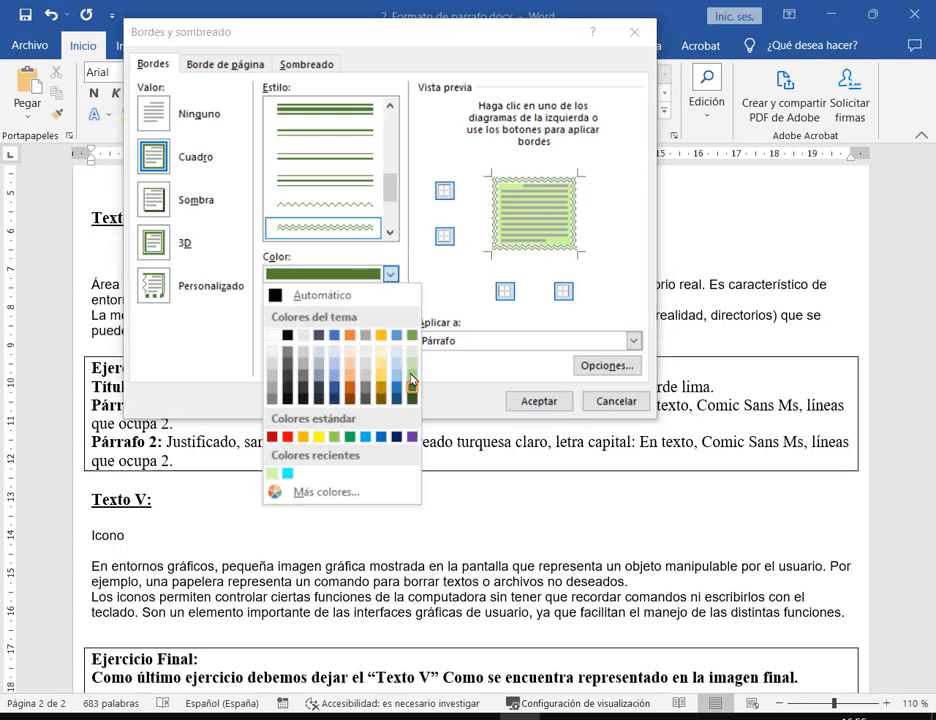
click(412, 398)
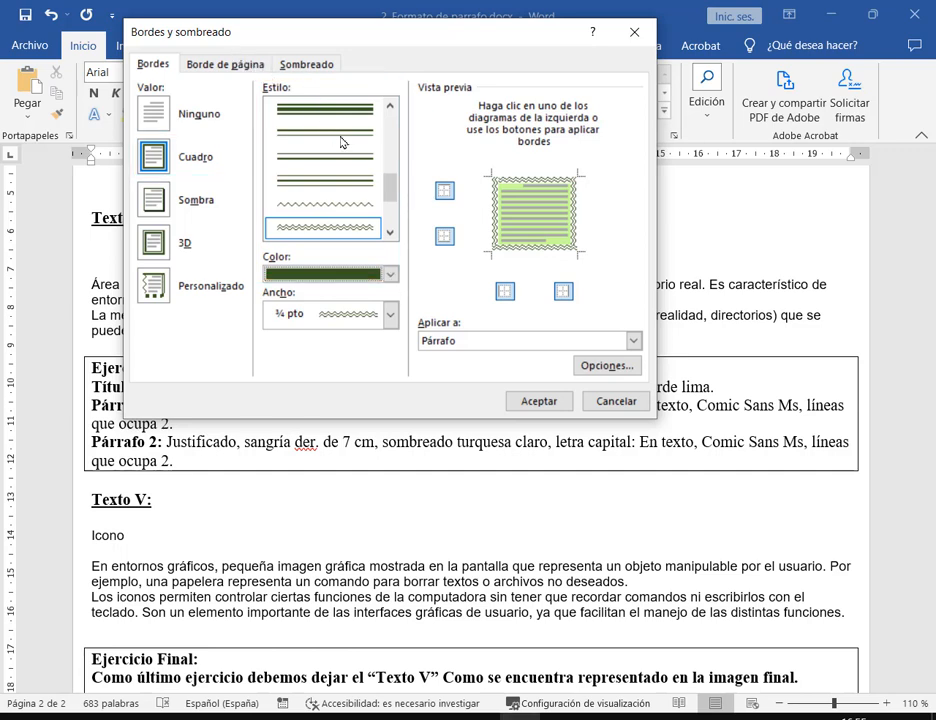
Step: Try other line styles for the title's green box border and choose the second bevelled 3 pto line
click(390, 108)
click(368, 111)
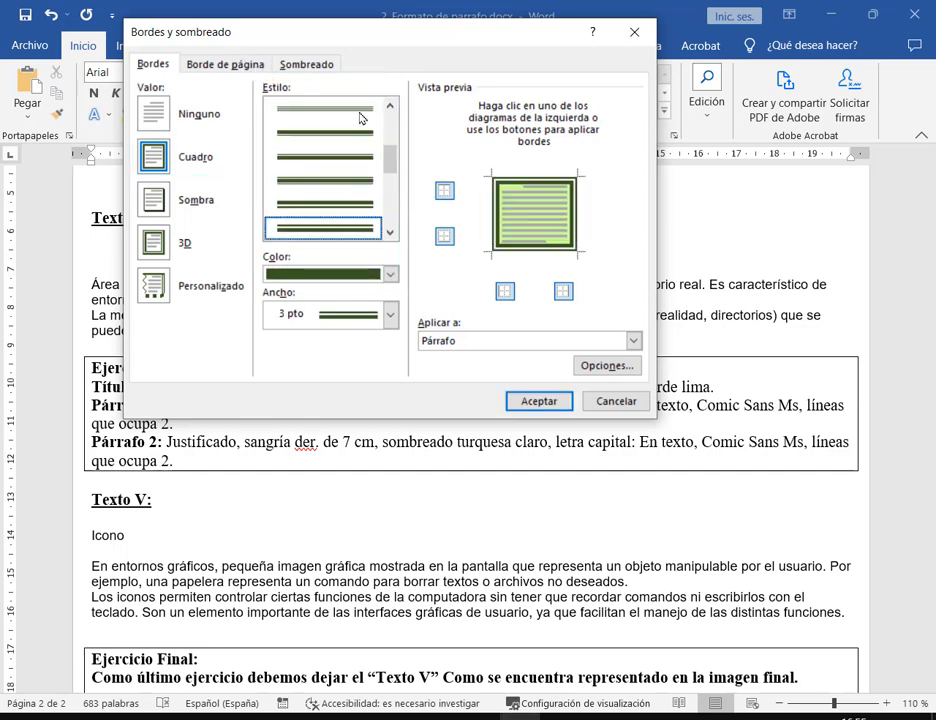
click(362, 131)
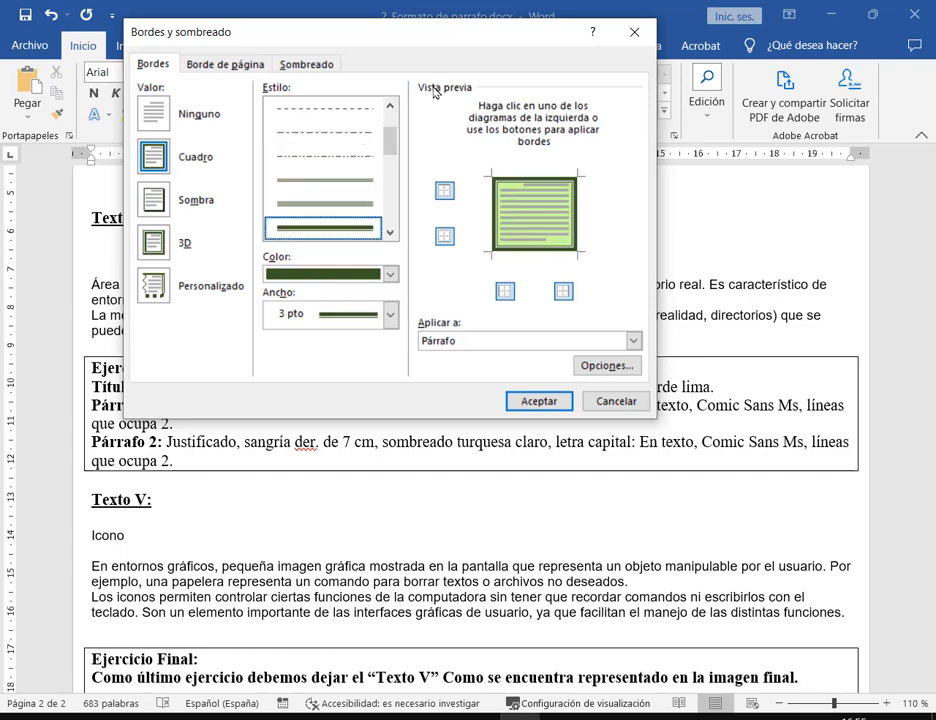
click(338, 186)
click(370, 155)
scroll(357, 203, down, 3)
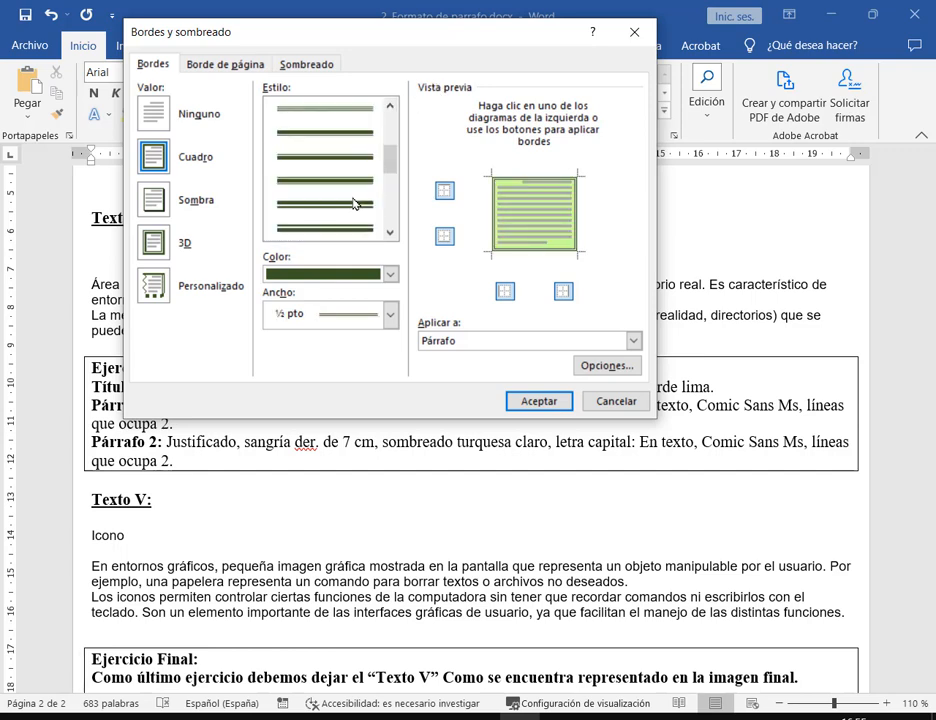
scroll(355, 203, down, 2)
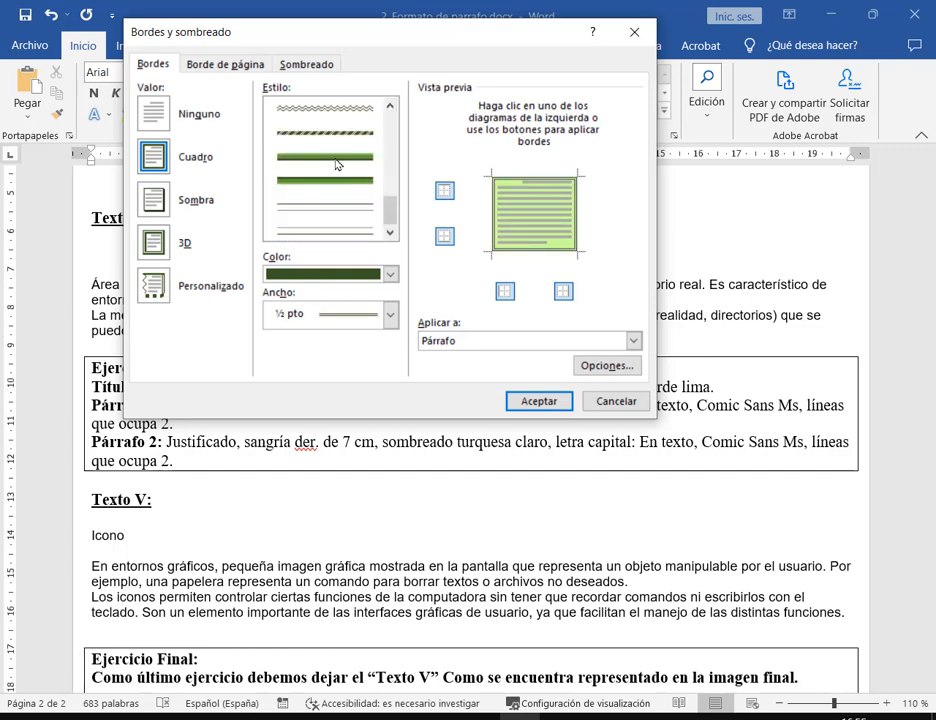
click(338, 165)
scroll(341, 177, down, 1)
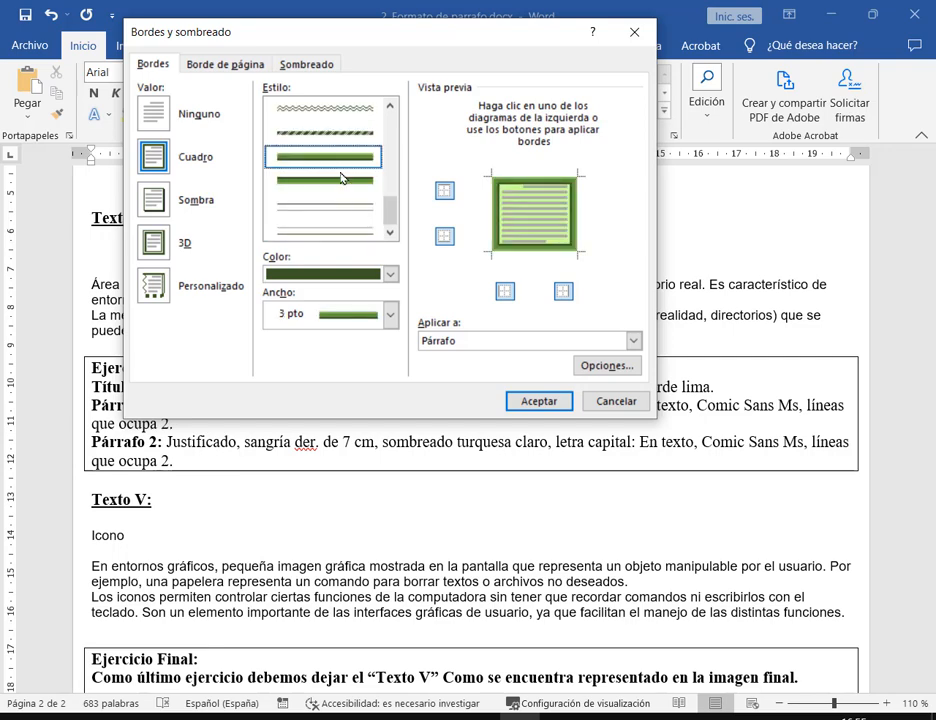
scroll(343, 173, up, 1)
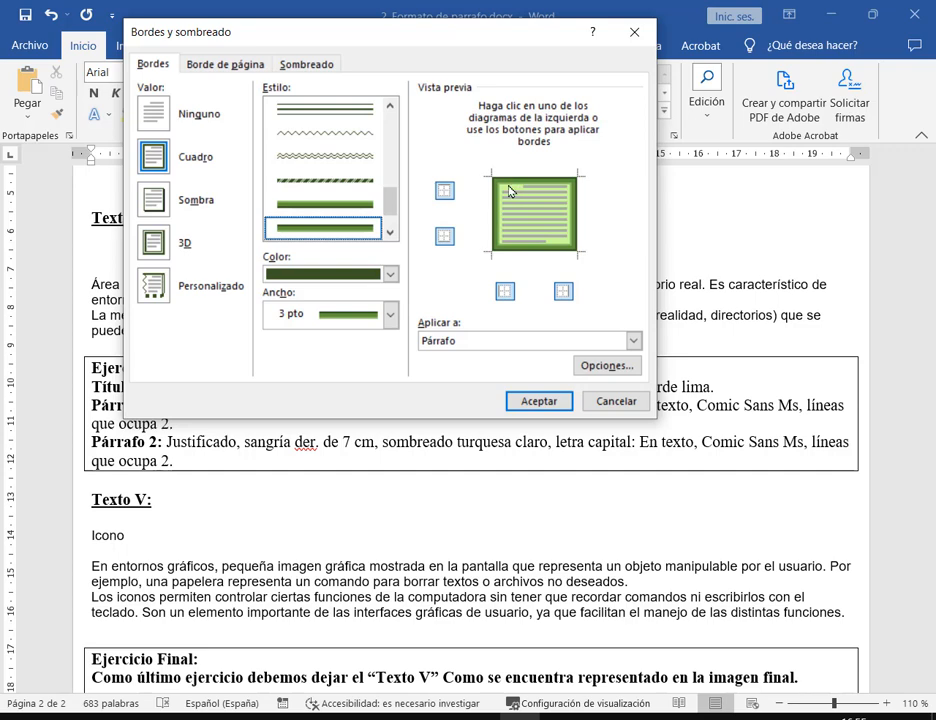
Step: Change the title's shading fill to a custom lime green and apply the border and shading to the paragraph
click(327, 65)
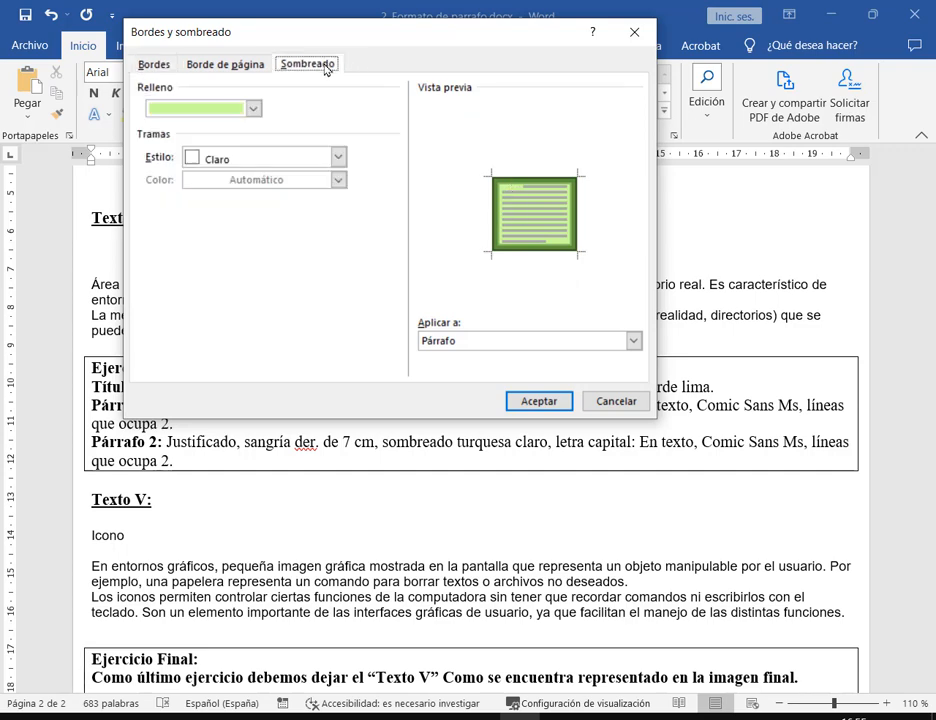
click(254, 108)
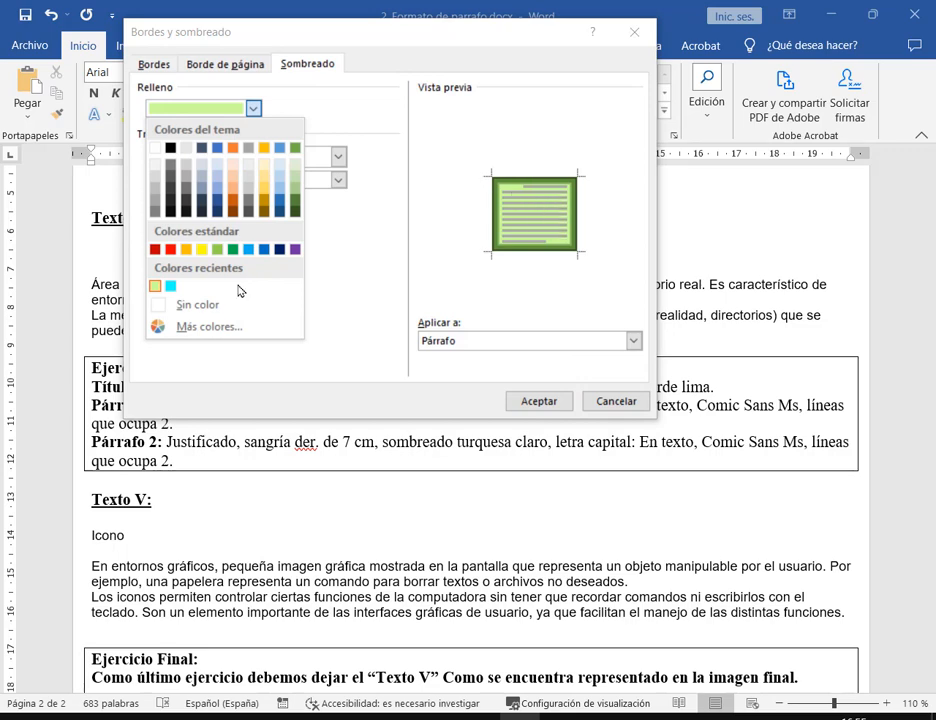
click(189, 336)
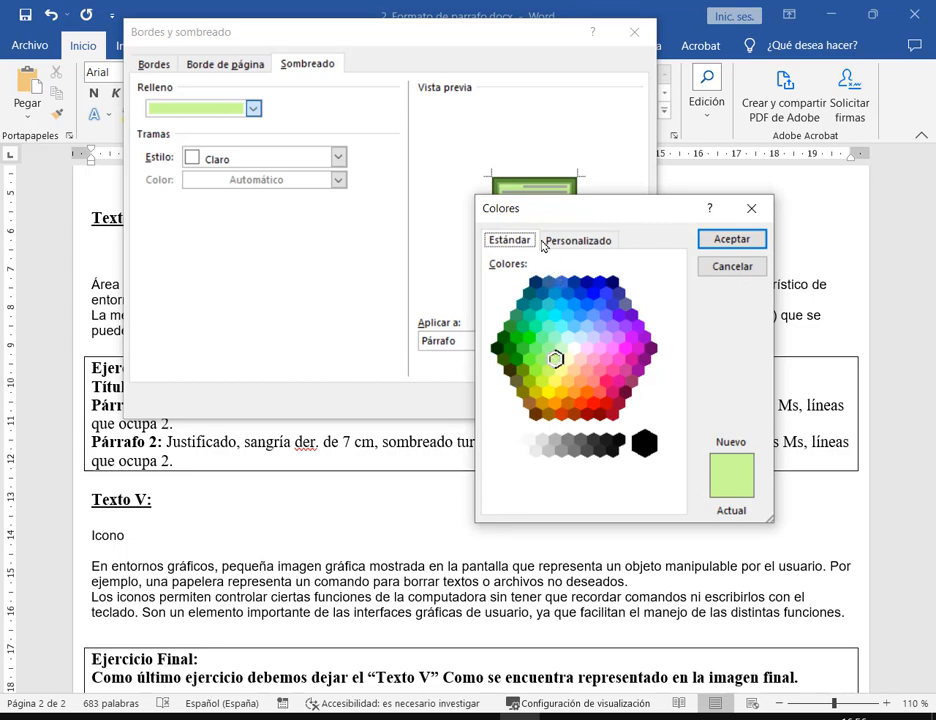
click(595, 242)
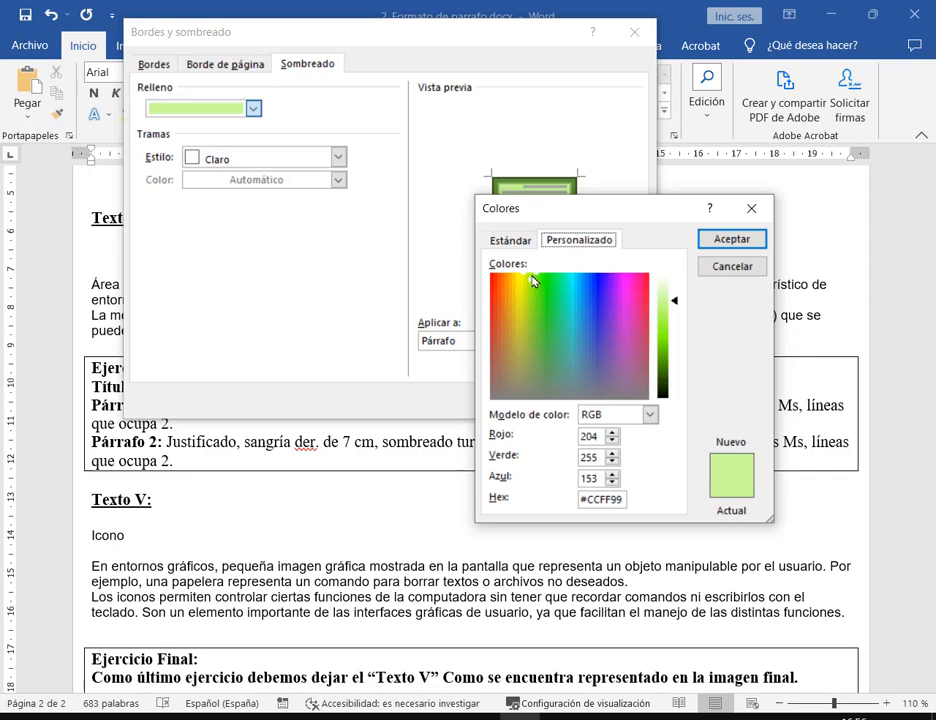
mouse_move(533, 282)
mouse_down()
mouse_move(521, 288)
mouse_move(521, 279)
mouse_up()
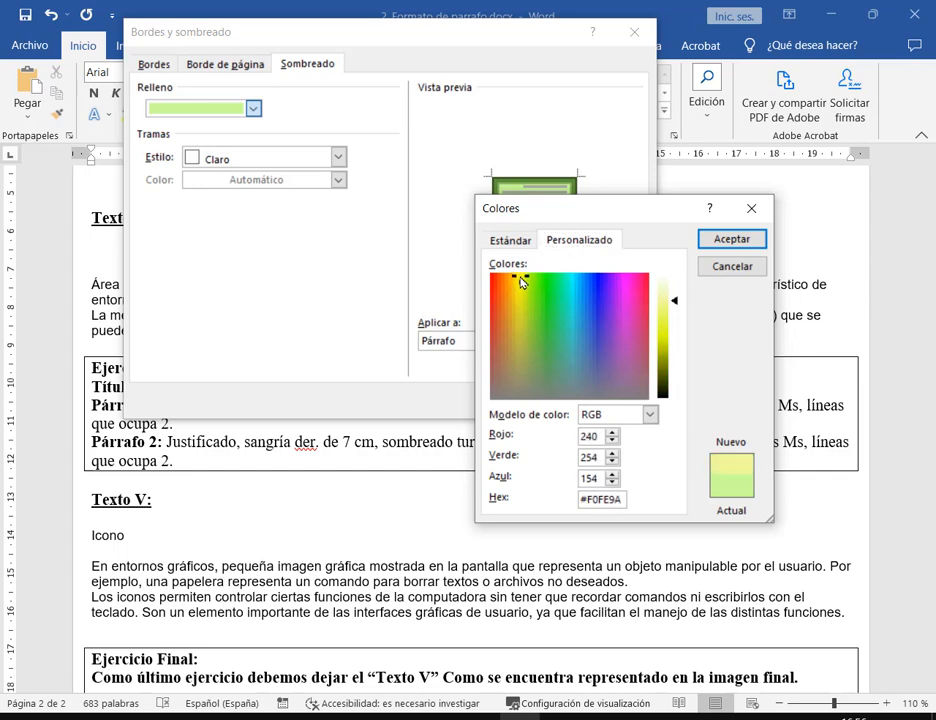
drag(673, 302, 673, 328)
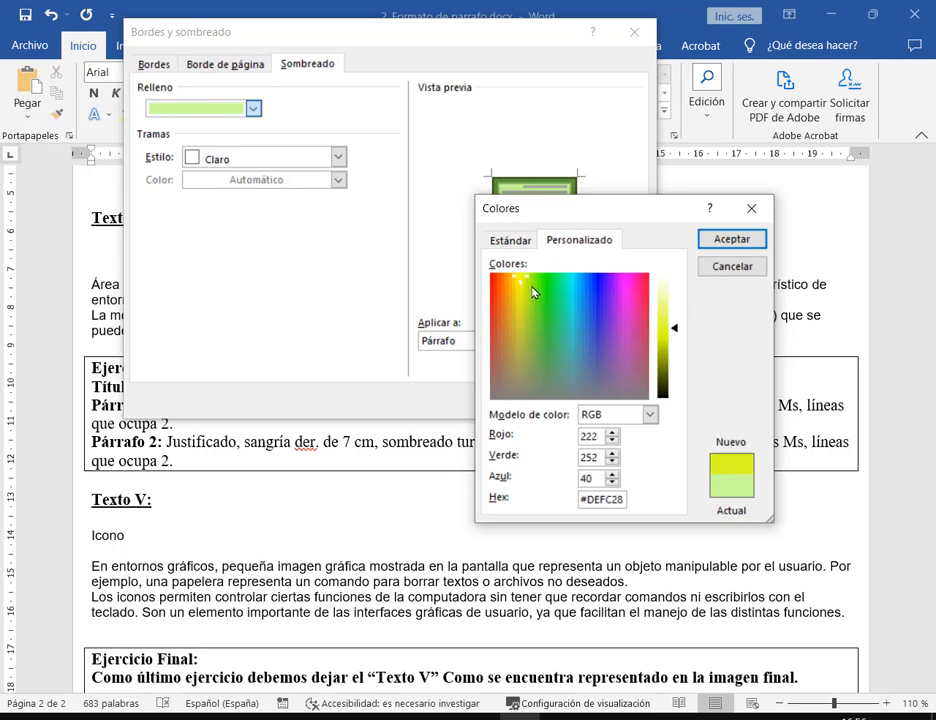
drag(523, 284, 523, 286)
click(731, 239)
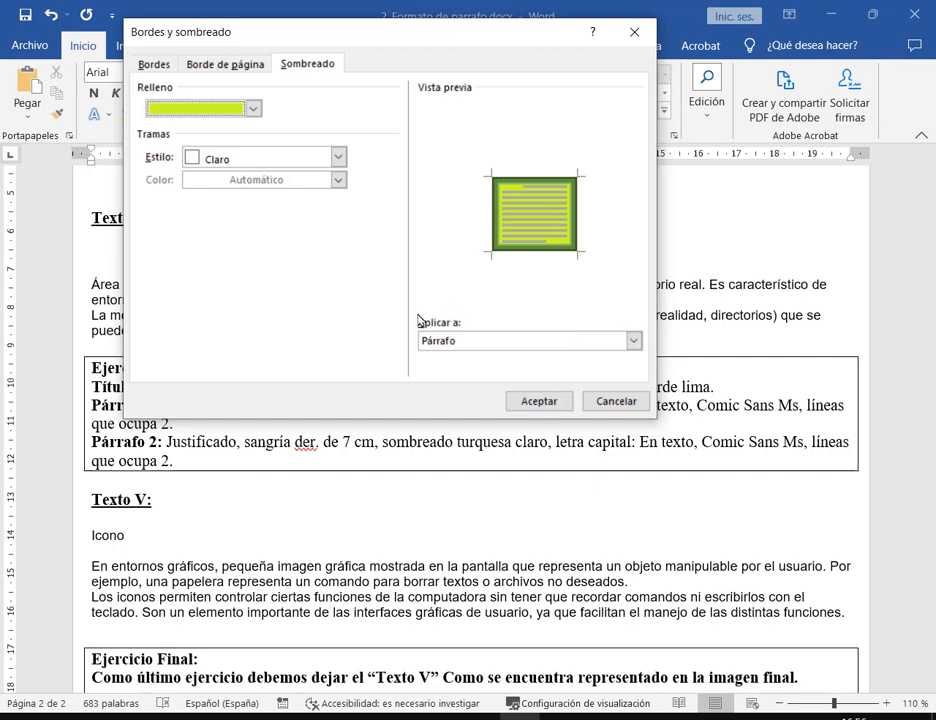
click(153, 64)
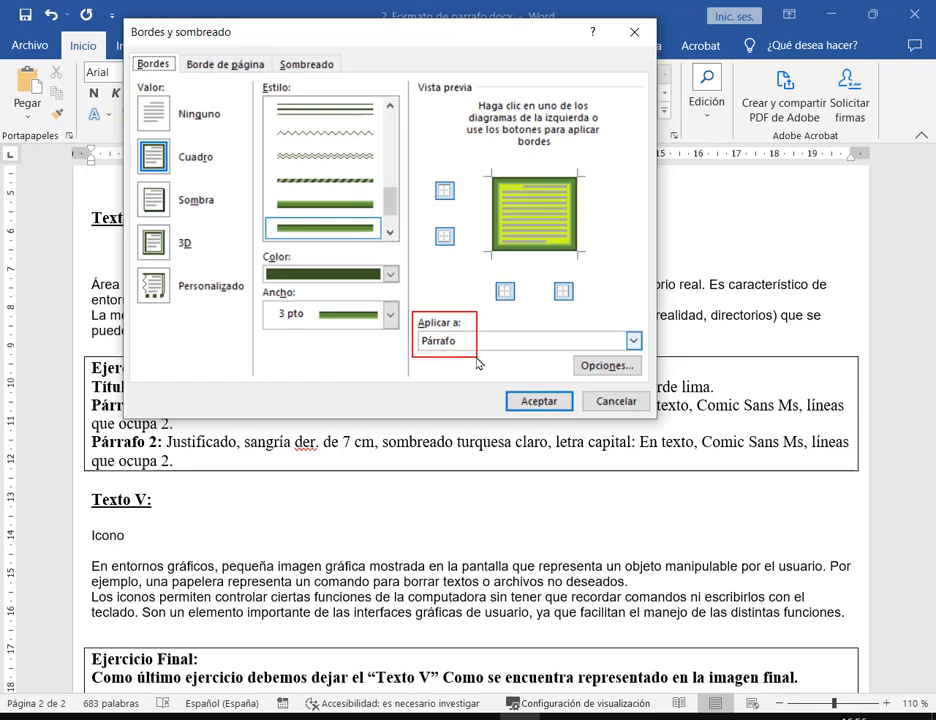
click(539, 402)
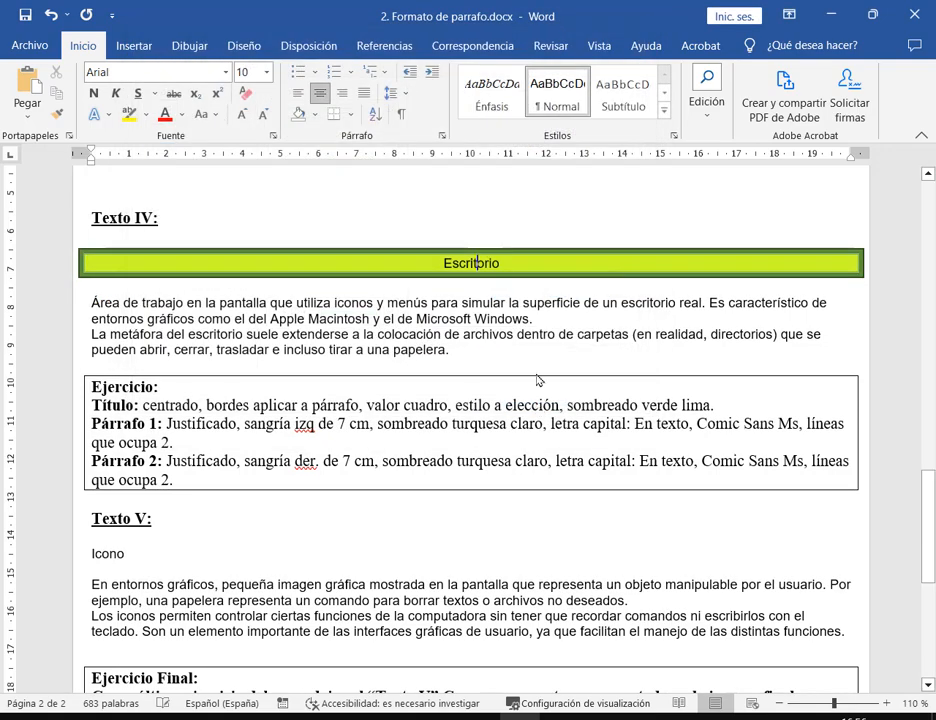
click(472, 263)
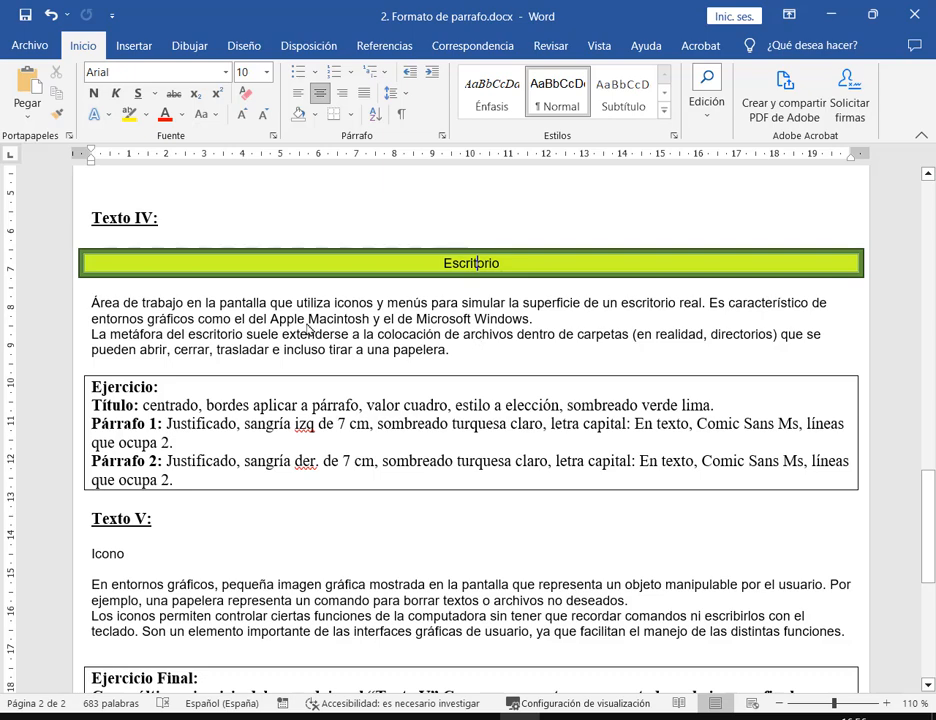
Step: Justify the first paragraph of Texto IV and set its left indent to 7 cm
double_click(77, 314)
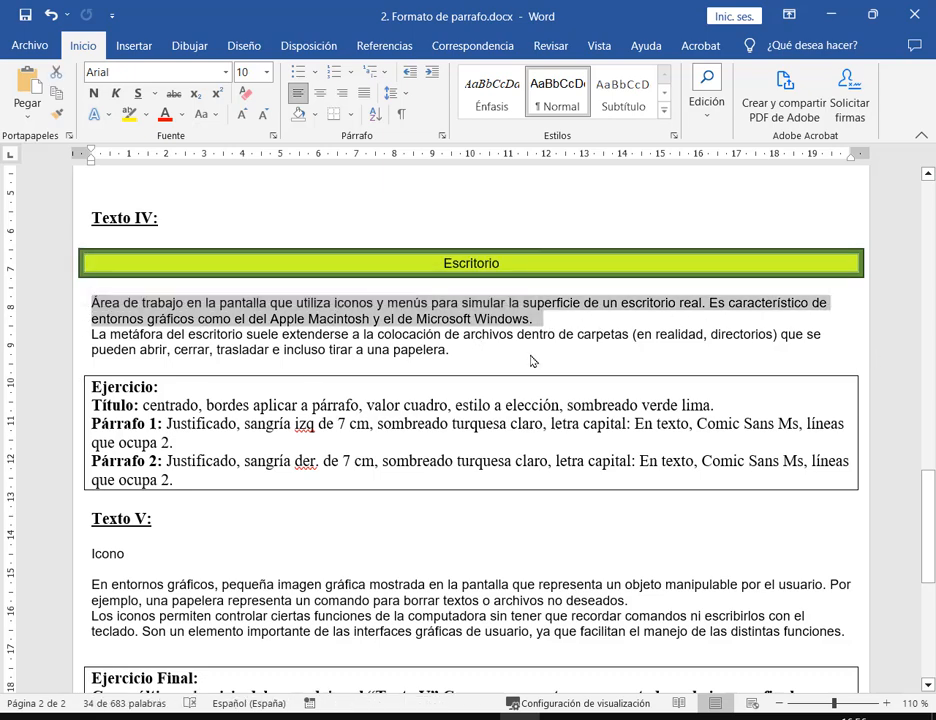
click(441, 139)
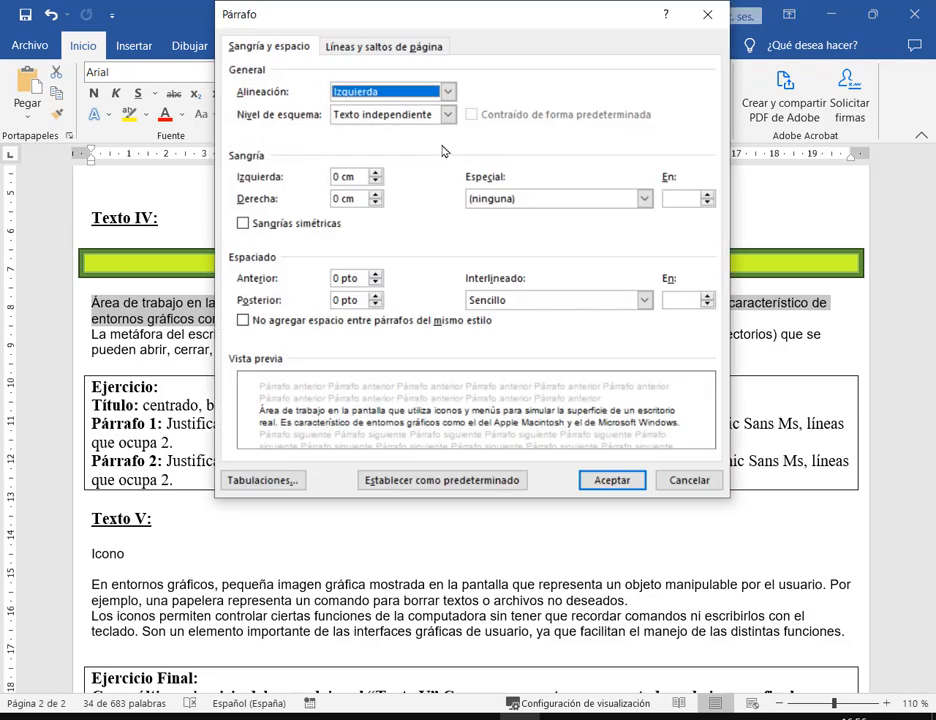
click(448, 92)
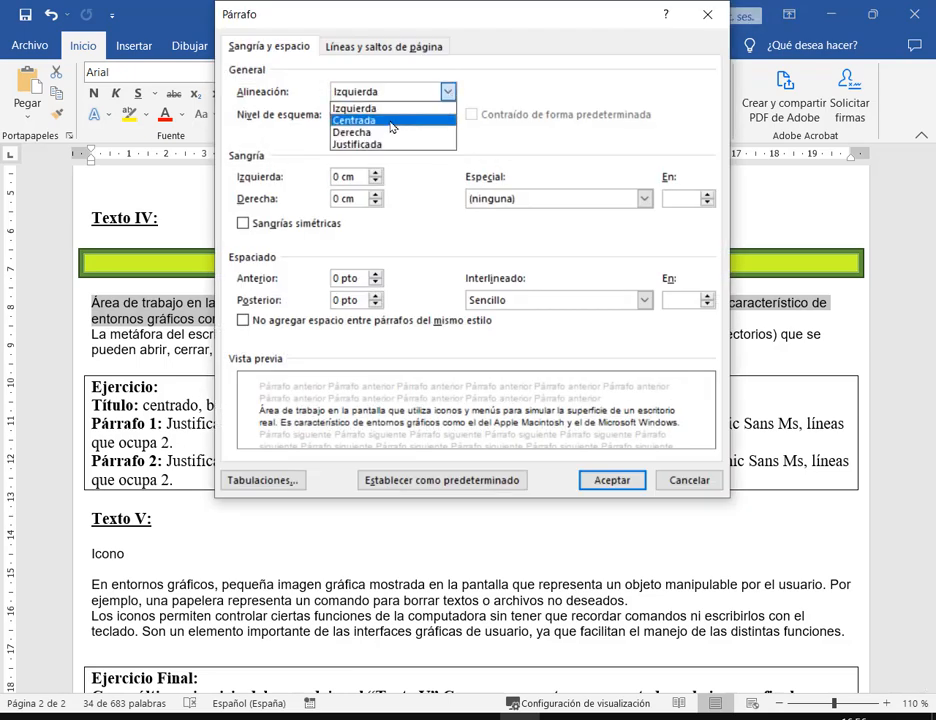
click(374, 141)
drag(421, 28, 678, 58)
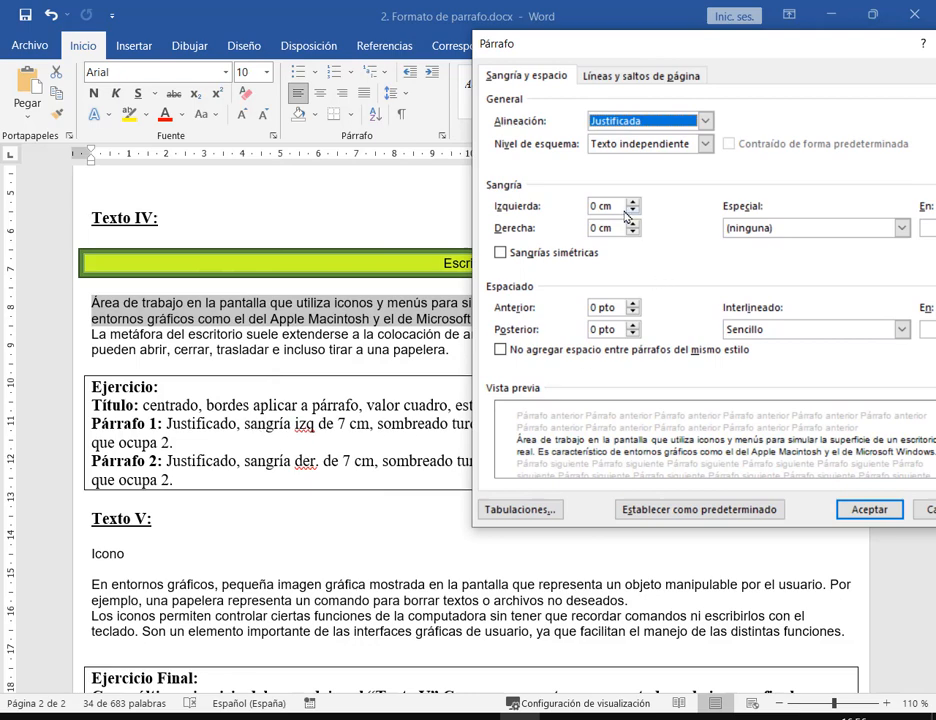
drag(625, 208, 565, 207)
text(7)
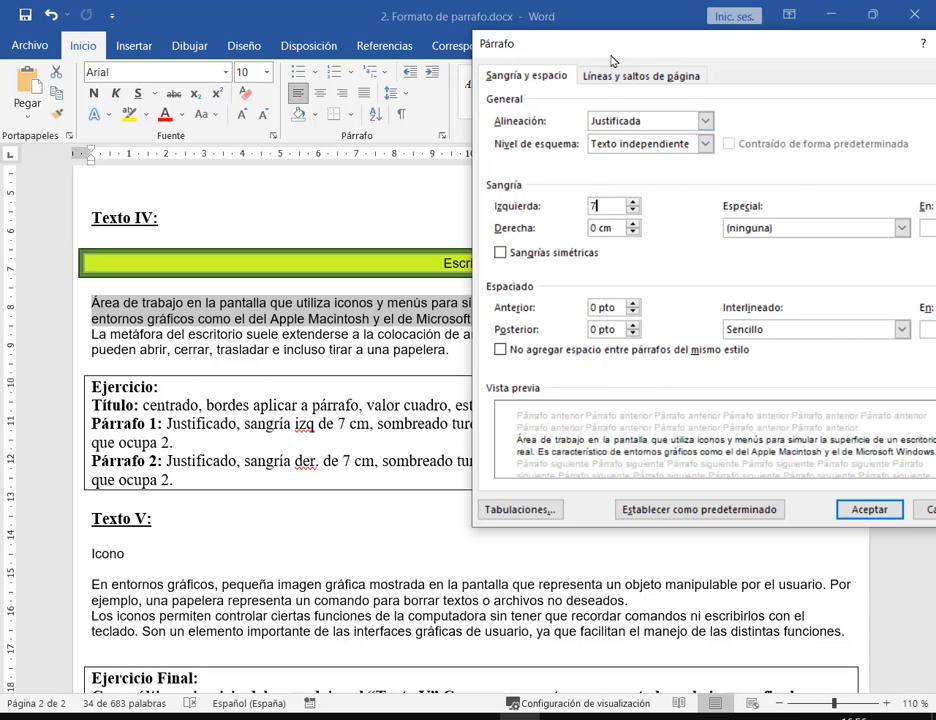
drag(624, 61, 926, 68)
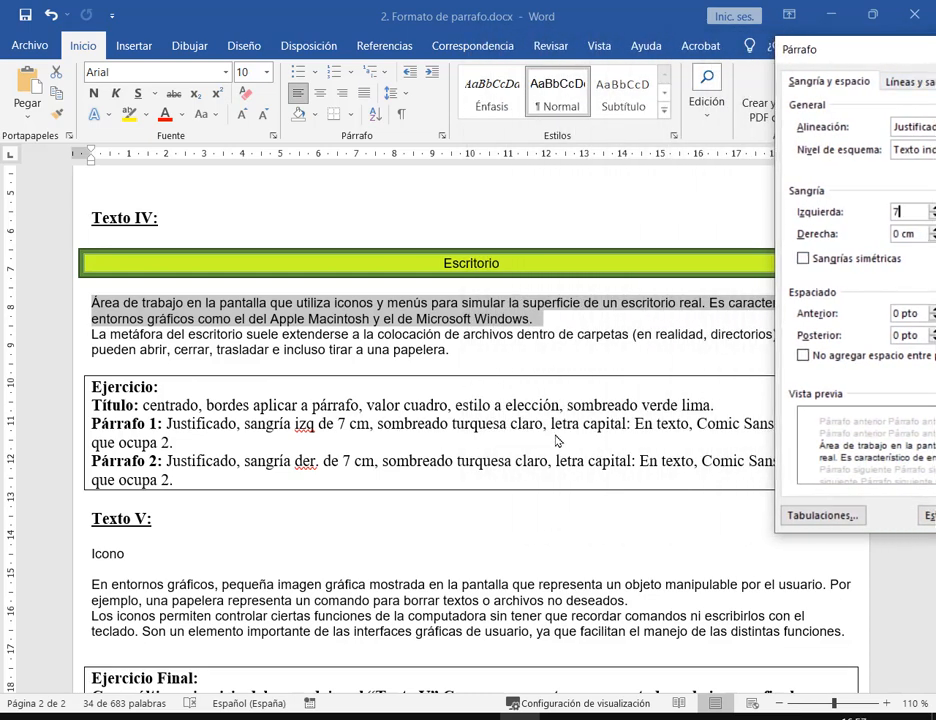
drag(856, 51, 198, 64)
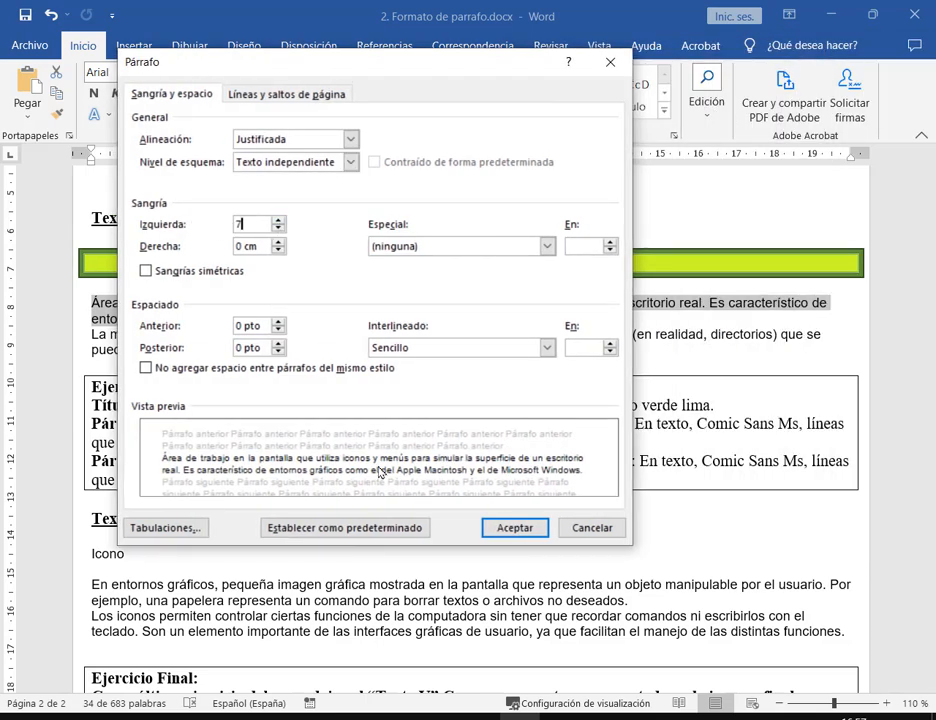
click(514, 527)
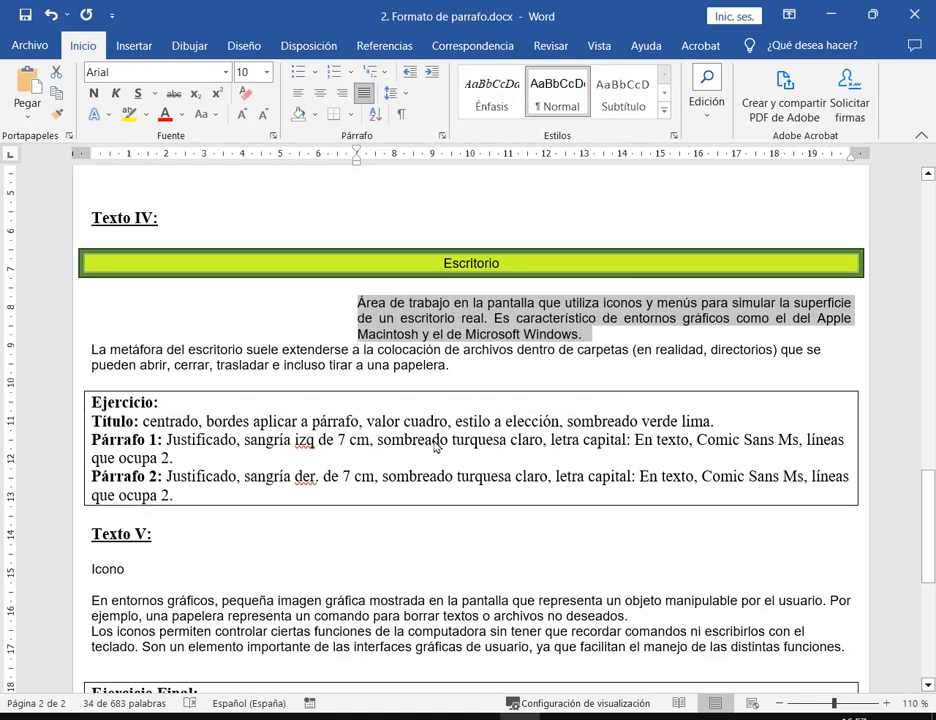
Step: Apply light turquoise shading from the recent colours to the first Texto IV paragraph through the Borders and Shading dialog
click(352, 116)
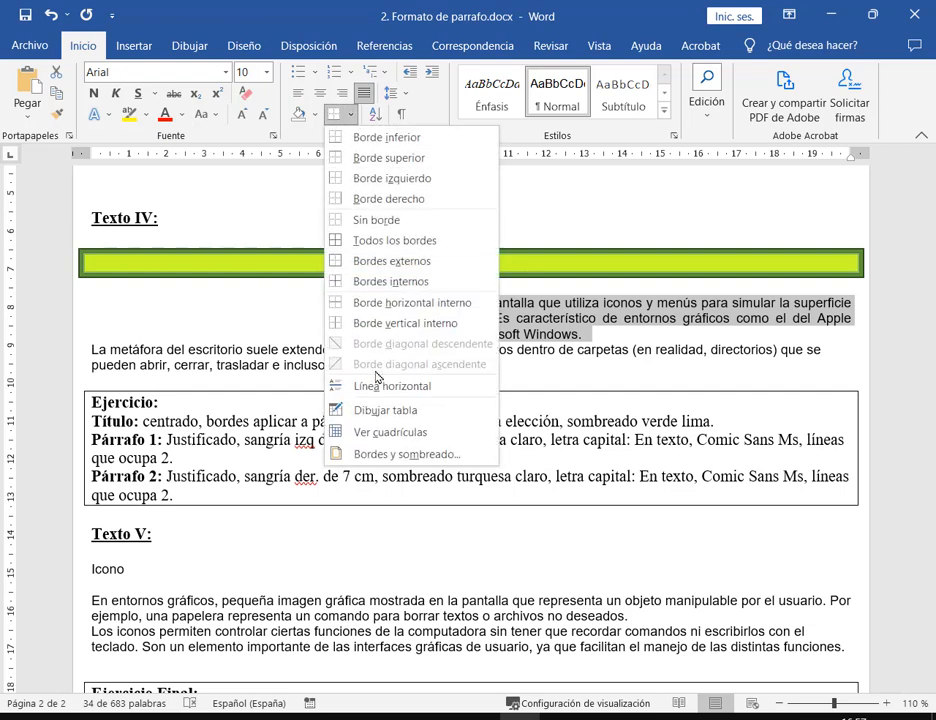
click(375, 453)
click(293, 64)
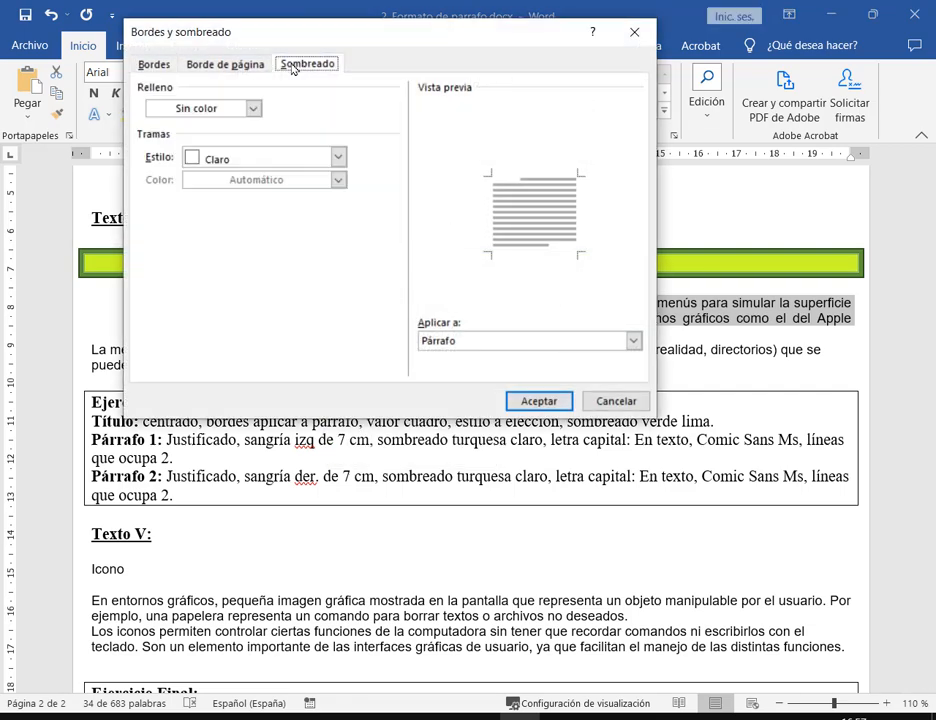
click(253, 108)
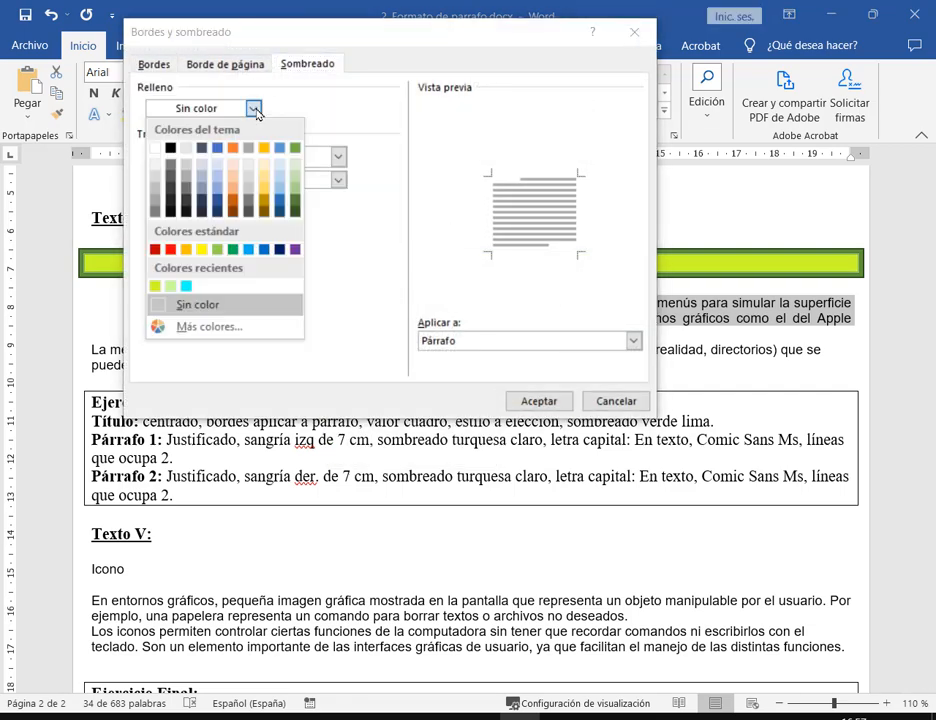
click(186, 288)
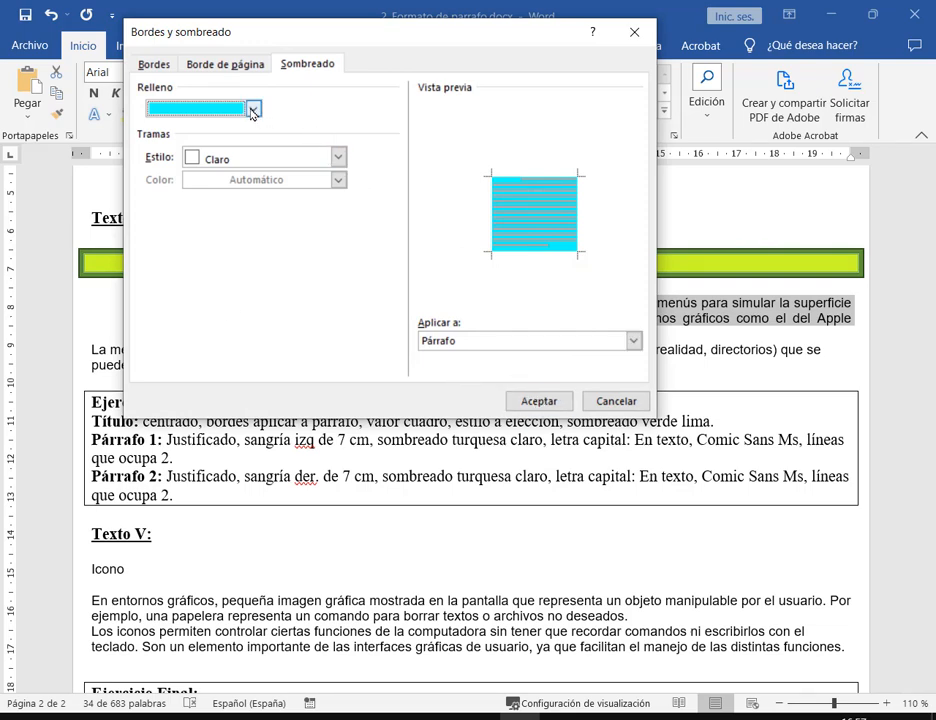
click(538, 401)
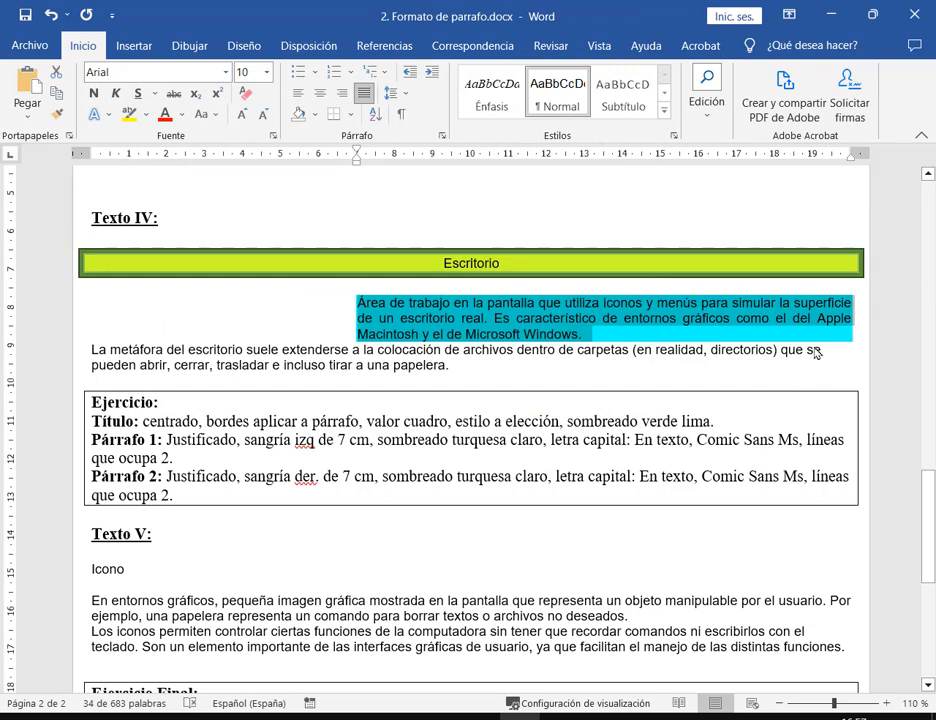
Step: Undo the last shading and give the first Texto IV paragraph the recent light turquoise fill with the Shading command
click(50, 14)
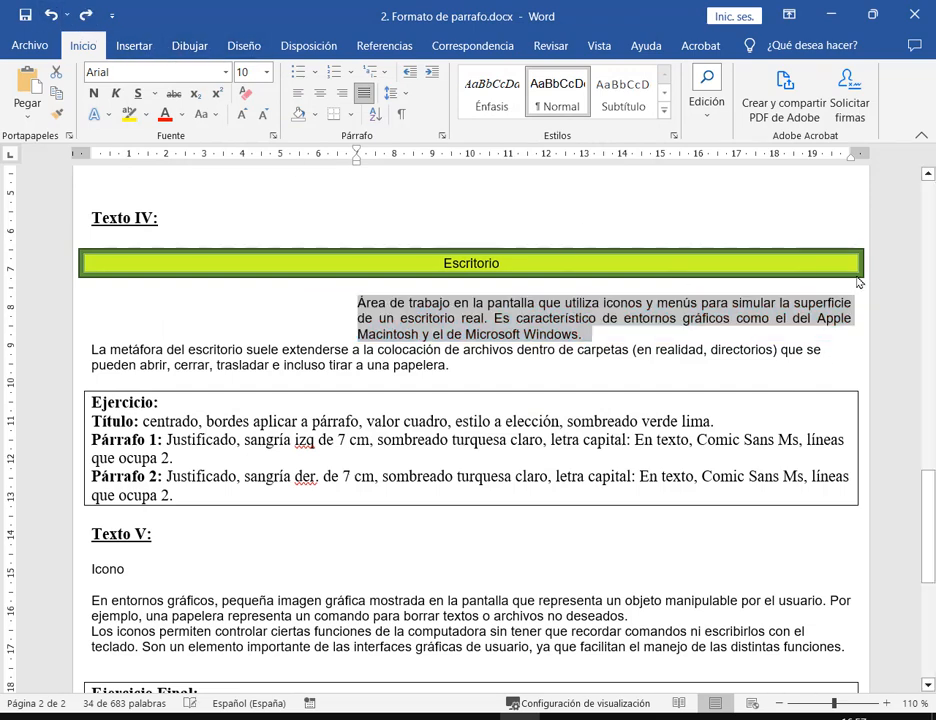
click(317, 120)
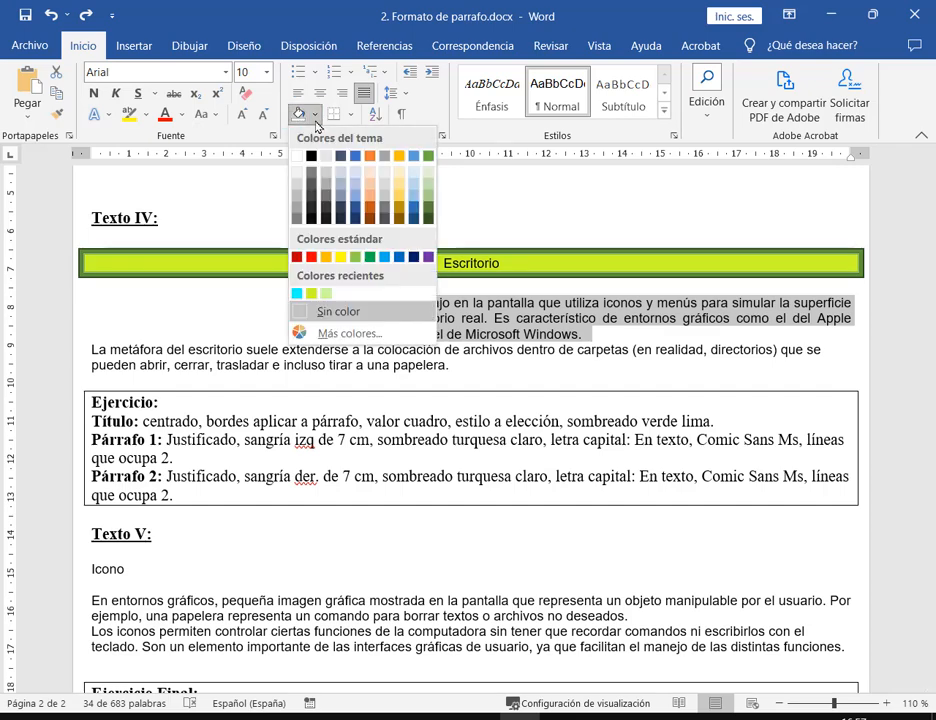
click(297, 294)
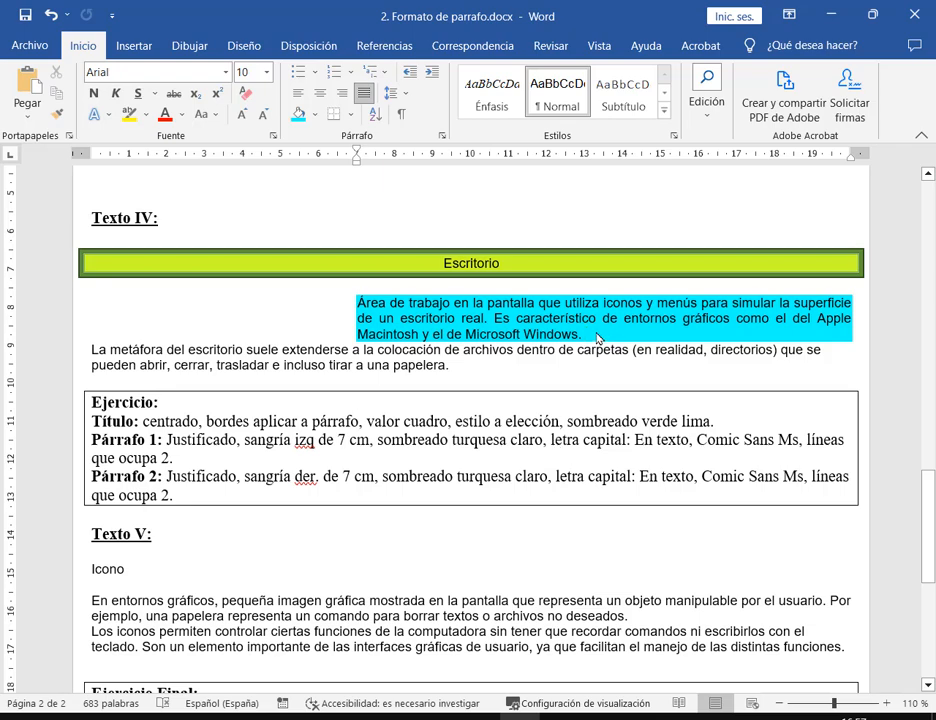
Step: Start a drop cap for the first Texto IV paragraph, using the En texto position in the drop cap options
click(358, 302)
click(134, 47)
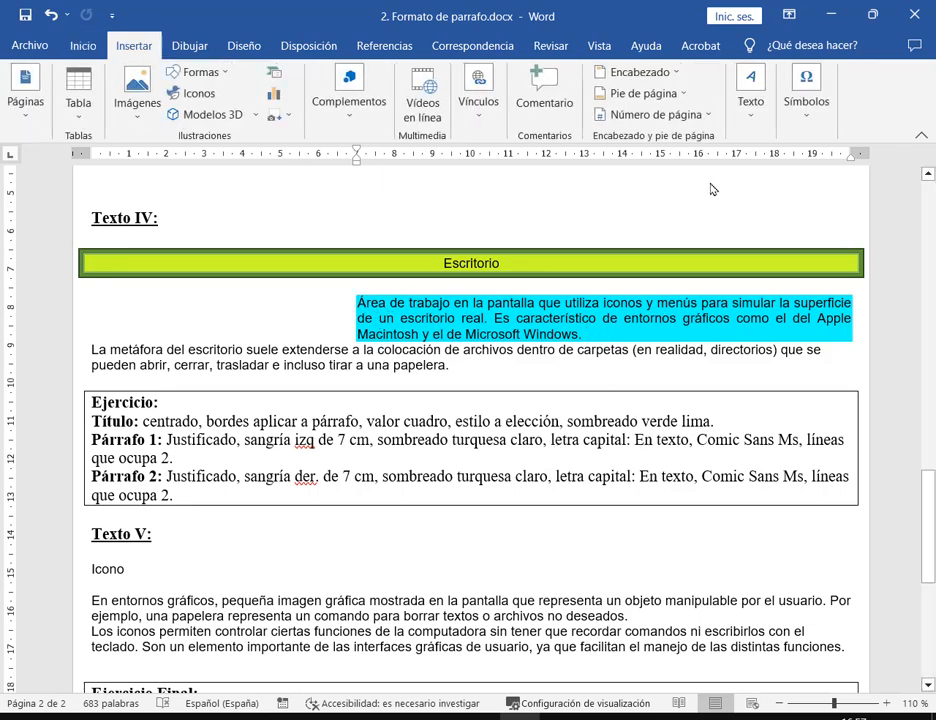
click(751, 101)
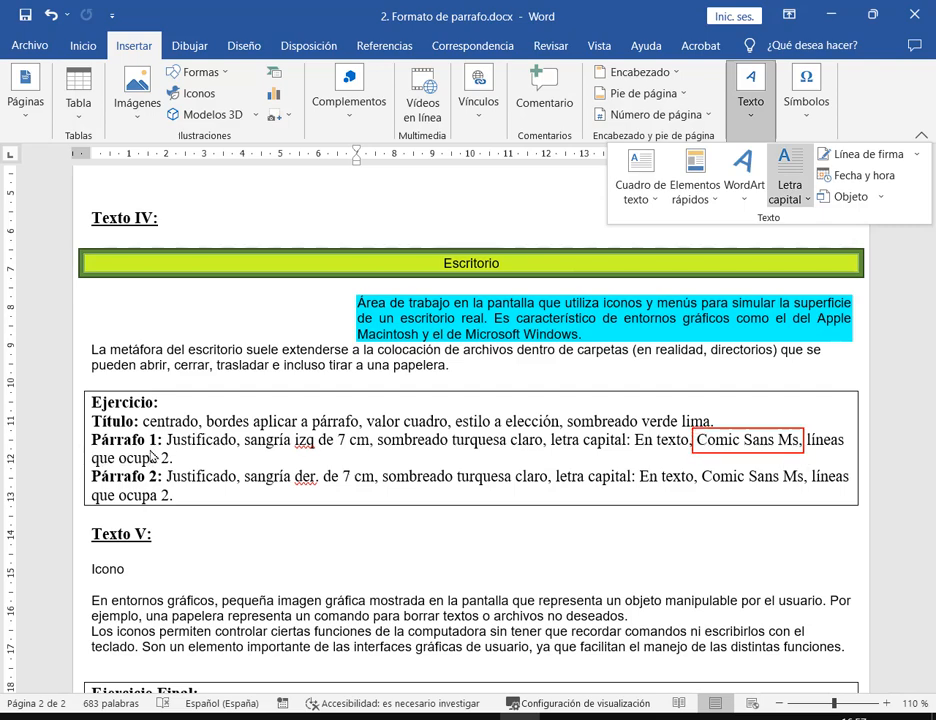
drag(152, 457, 178, 474)
key(Escape)
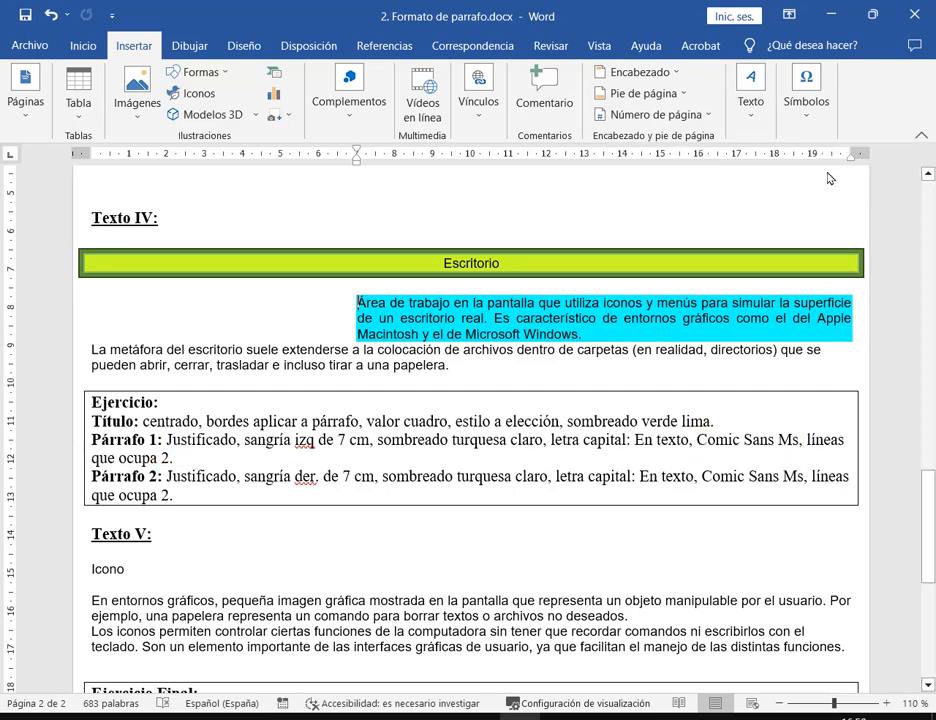
click(750, 100)
click(790, 190)
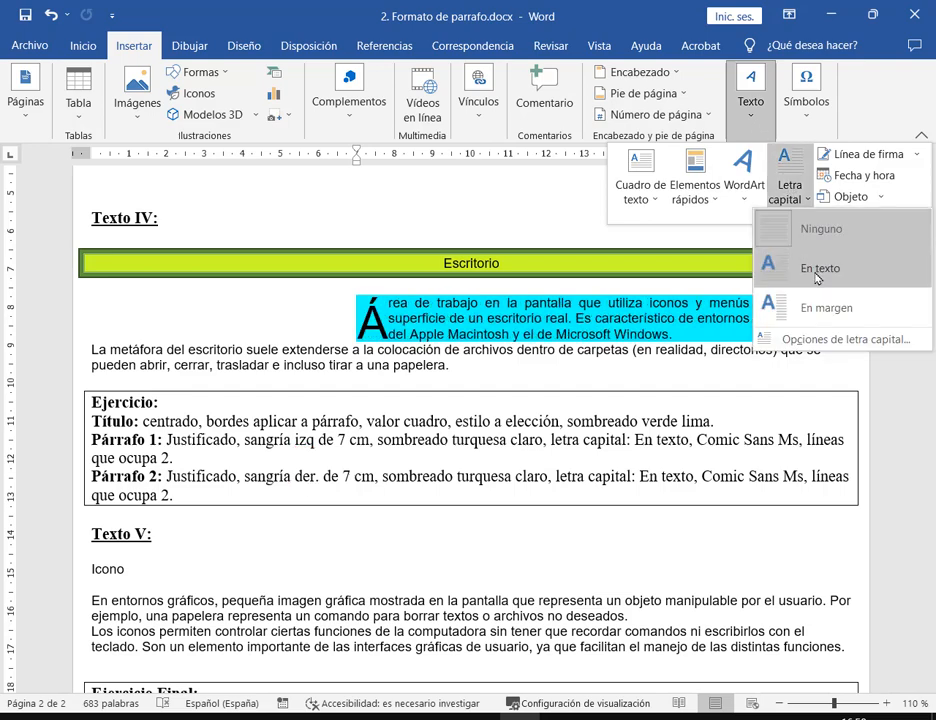
click(820, 338)
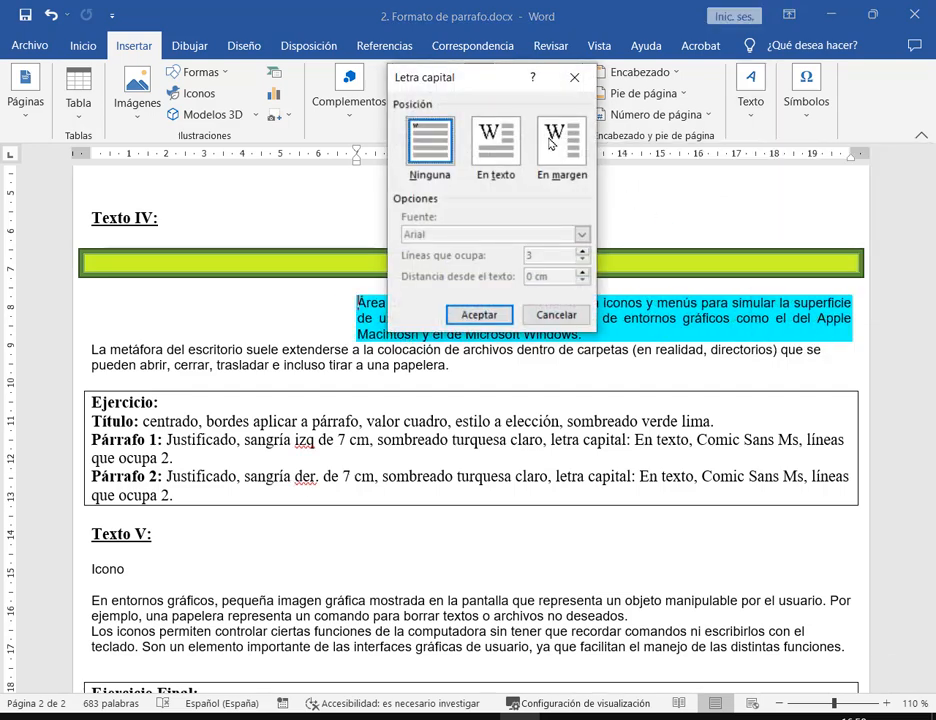
click(496, 143)
Step: Set the first paragraph's drop cap font to Comic Sans MS and its height to 2 lines, and apply it
click(582, 234)
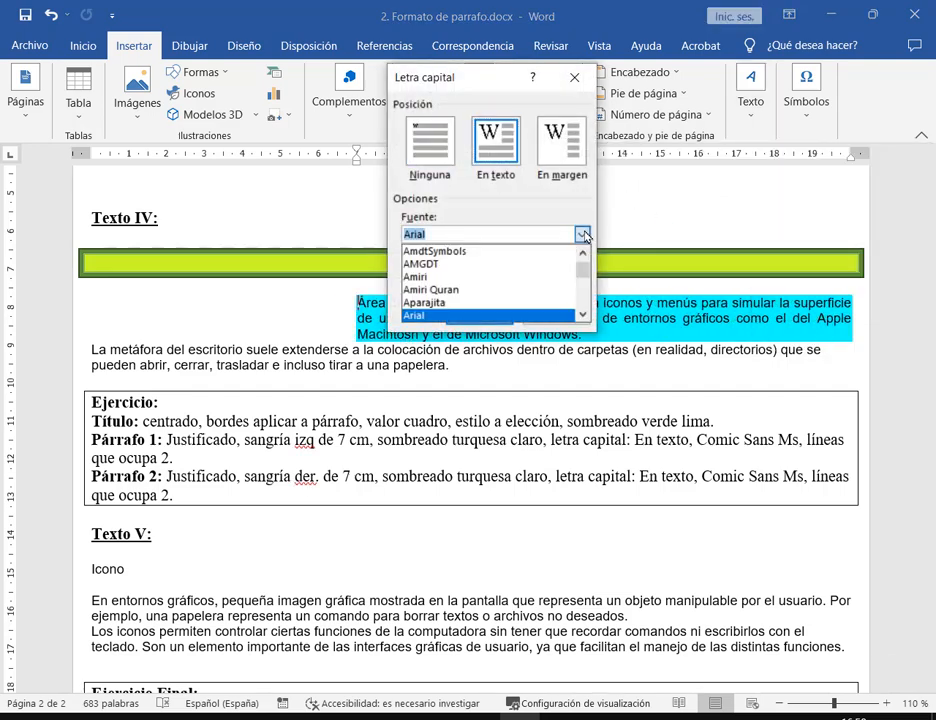
text(comi)
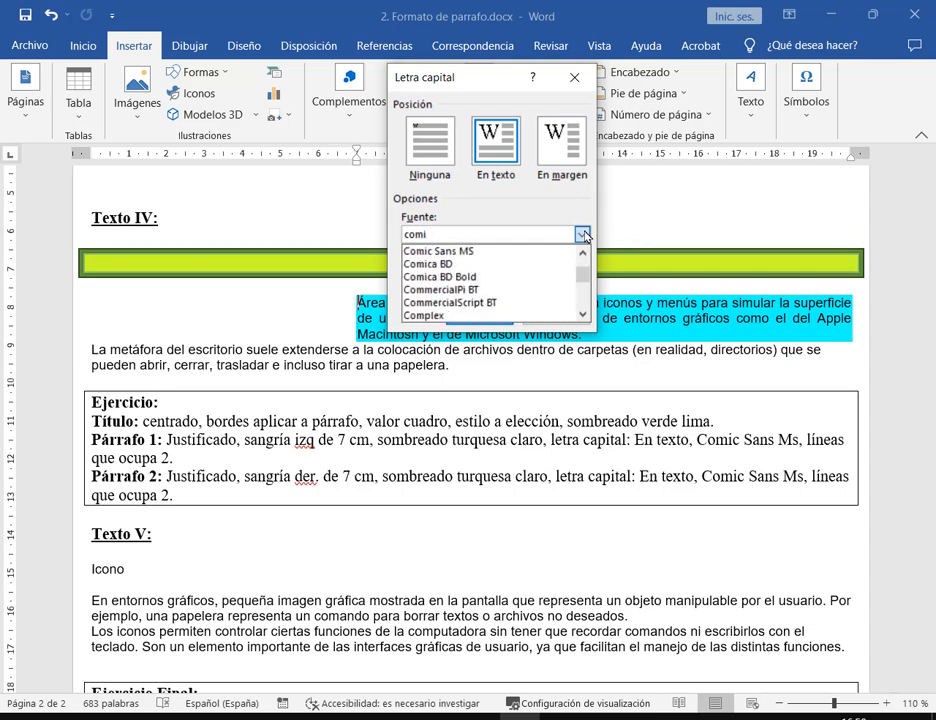
click(470, 251)
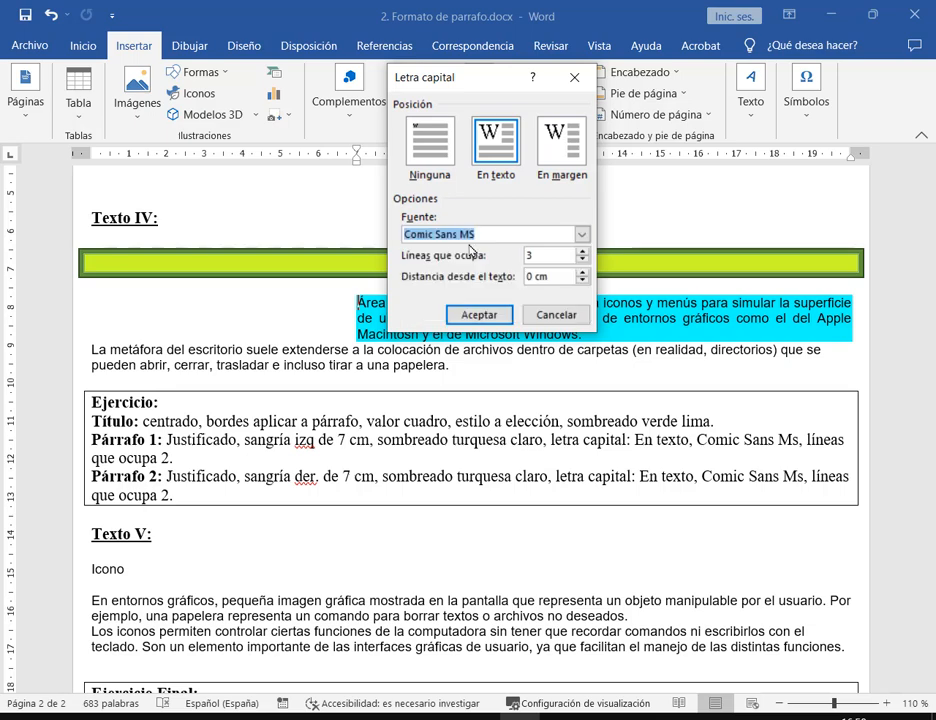
click(583, 260)
click(492, 315)
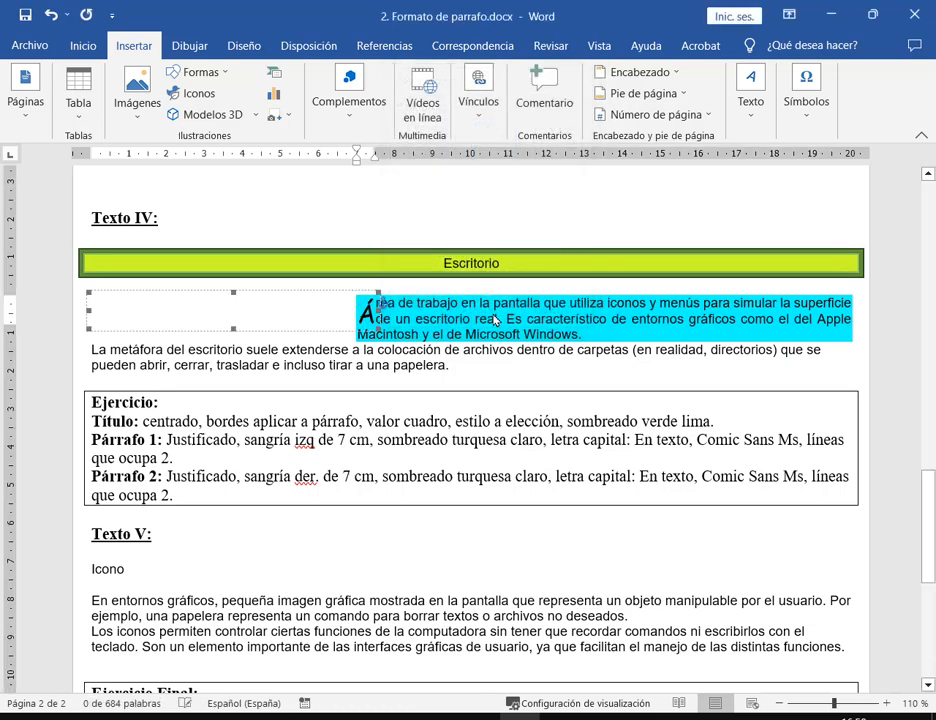
click(437, 318)
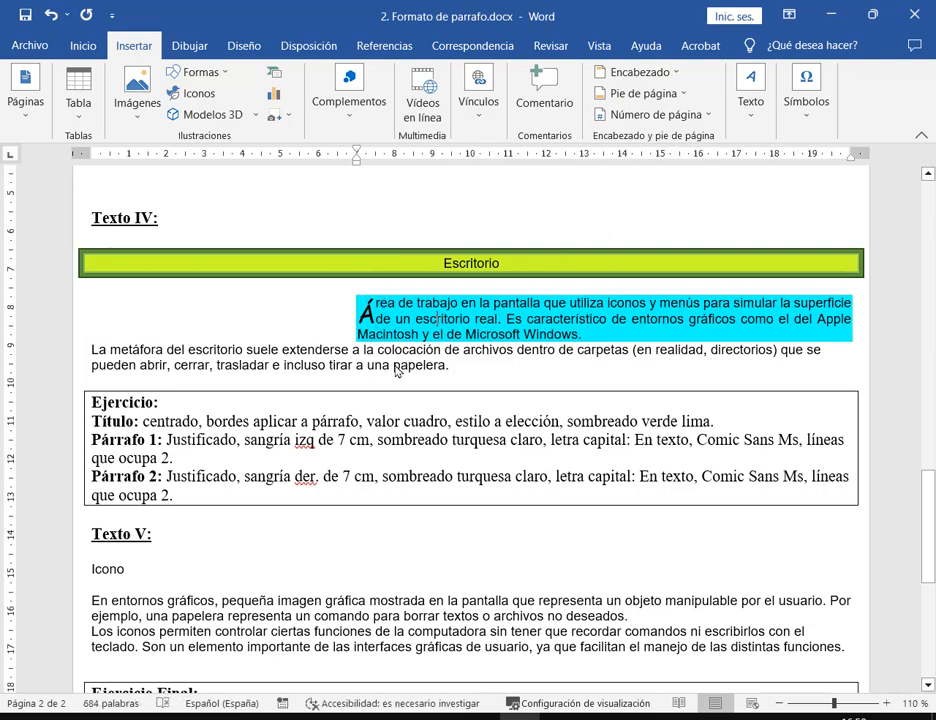
Step: Set the right indent of the second Texto IV paragraph to 7 cm and shade the paragraph light turquoise
double_click(77, 360)
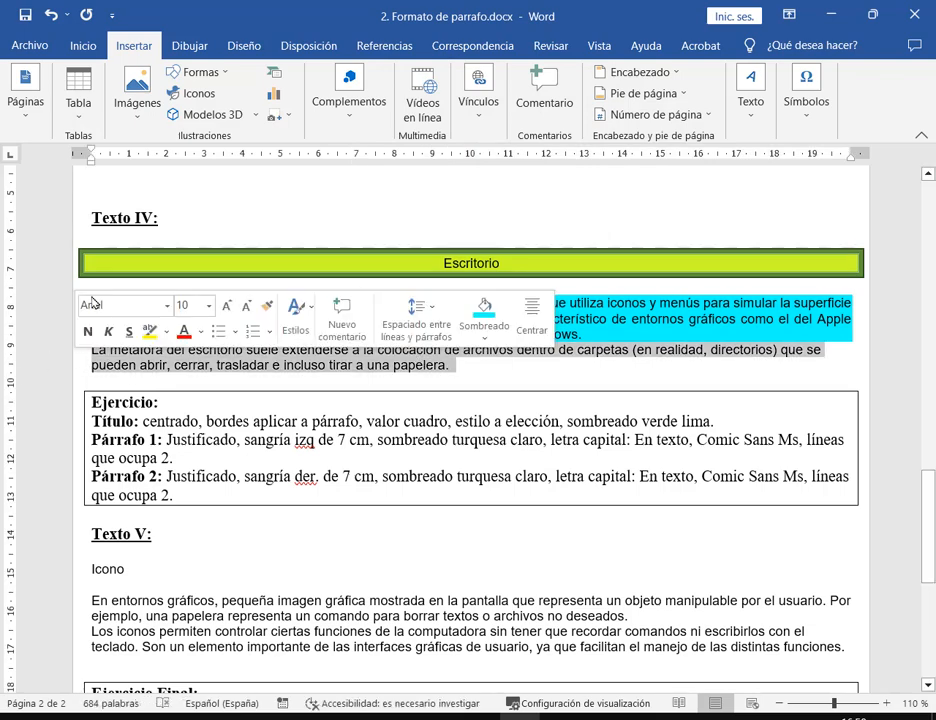
click(83, 45)
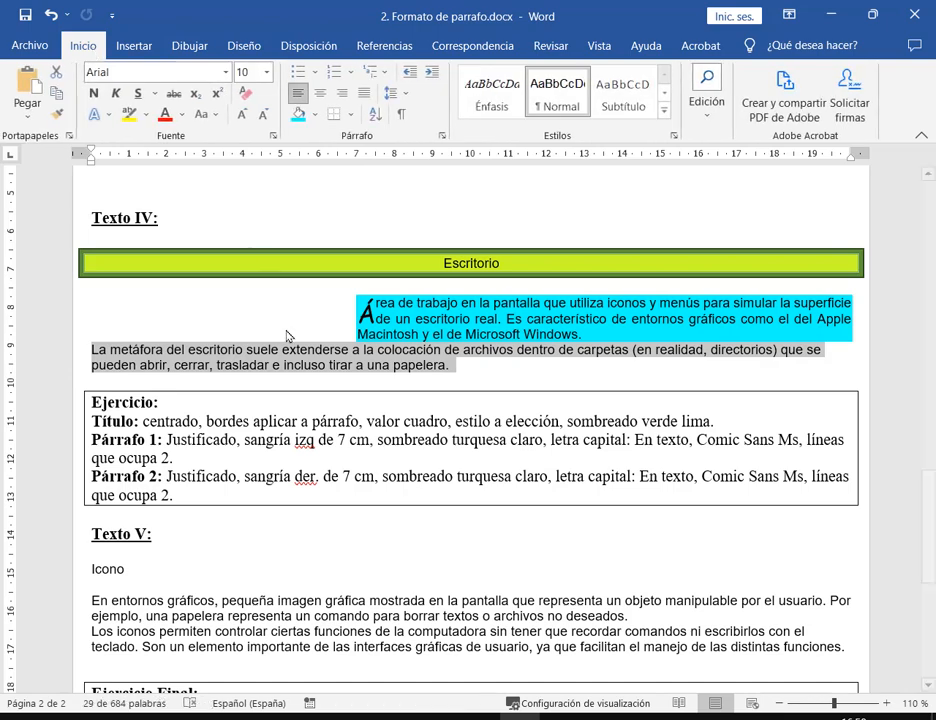
click(443, 136)
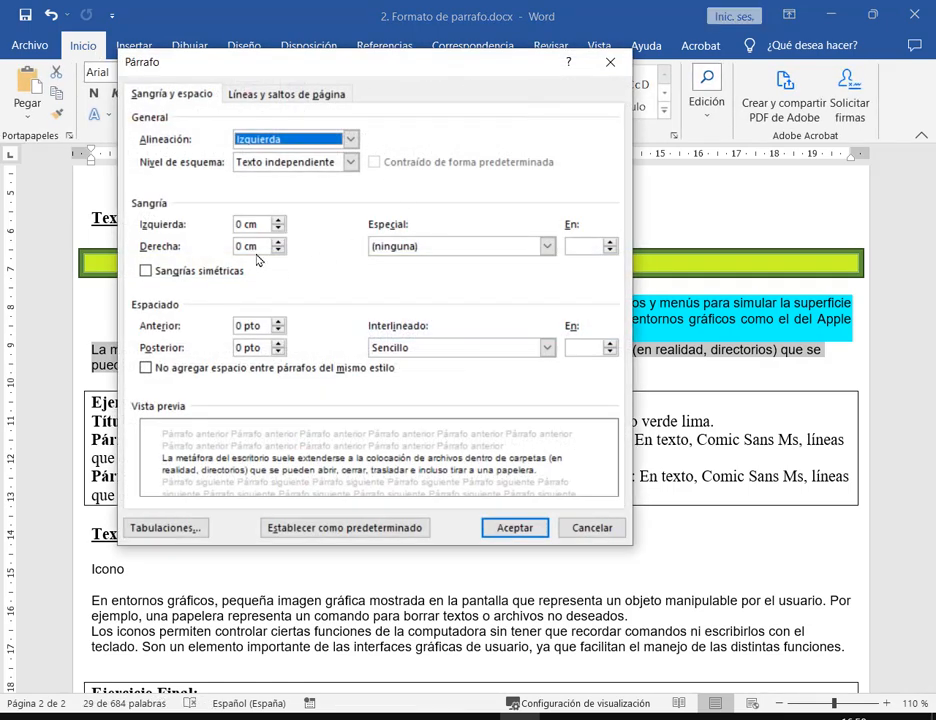
drag(260, 248, 188, 245)
text(7)
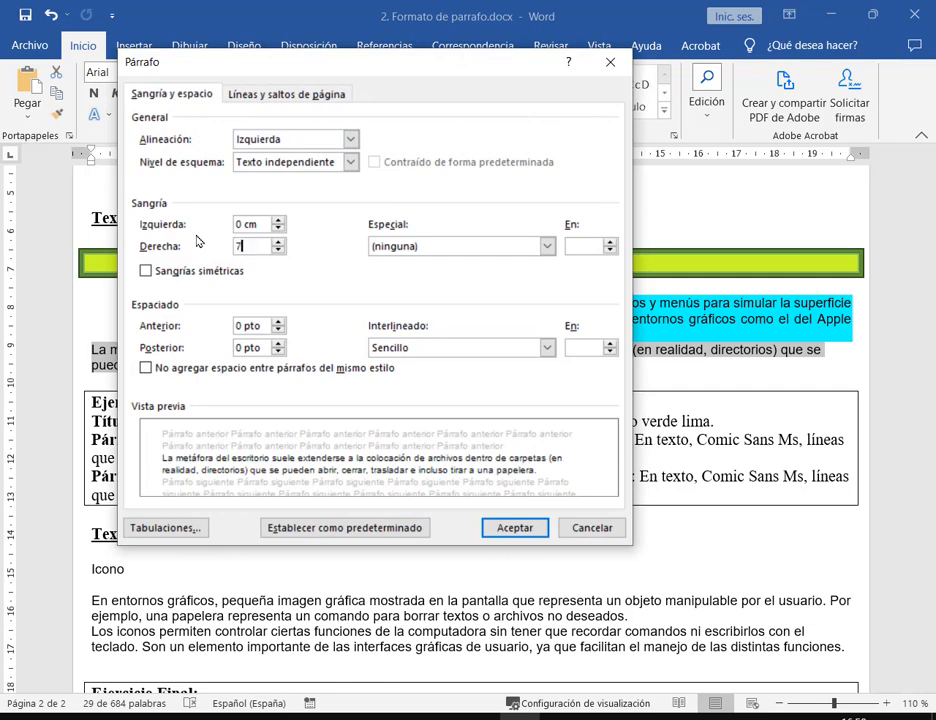
click(513, 528)
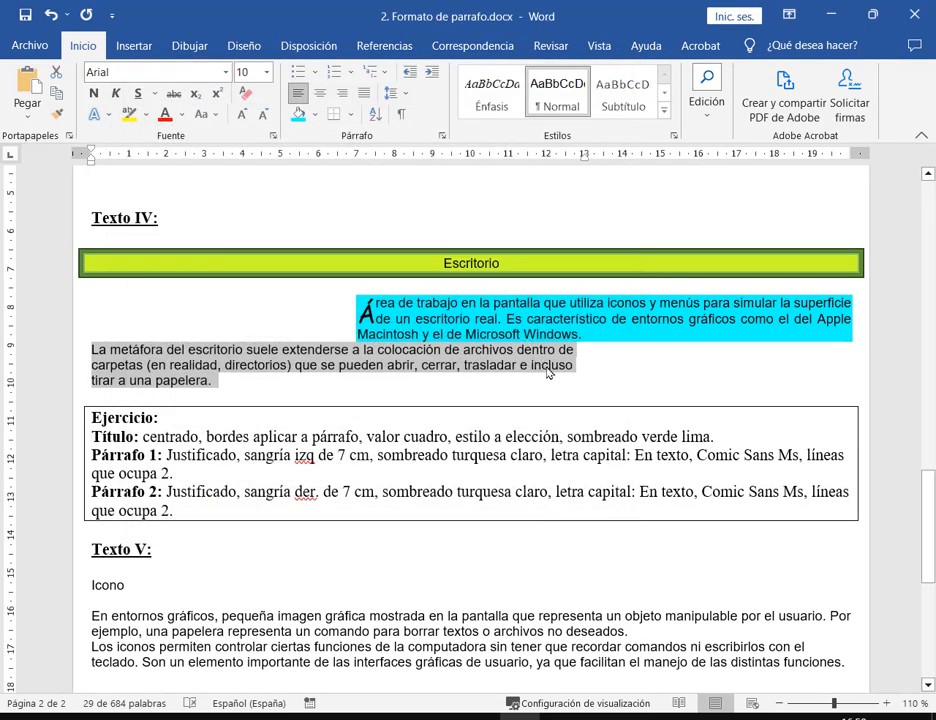
click(299, 116)
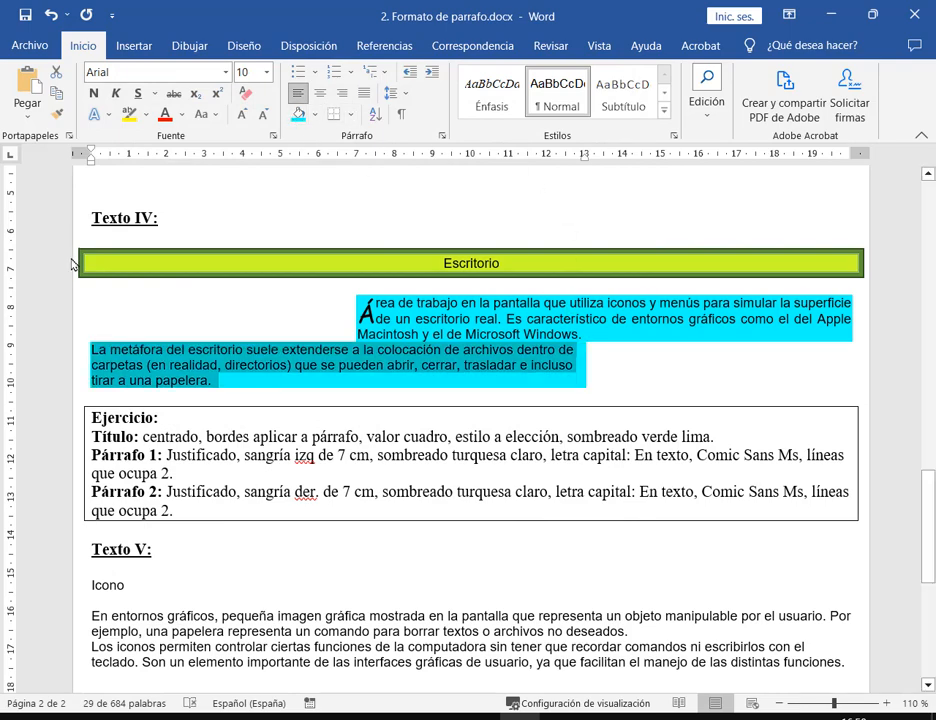
Step: Start a drop cap for the second Texto IV paragraph with the En texto position
click(92, 357)
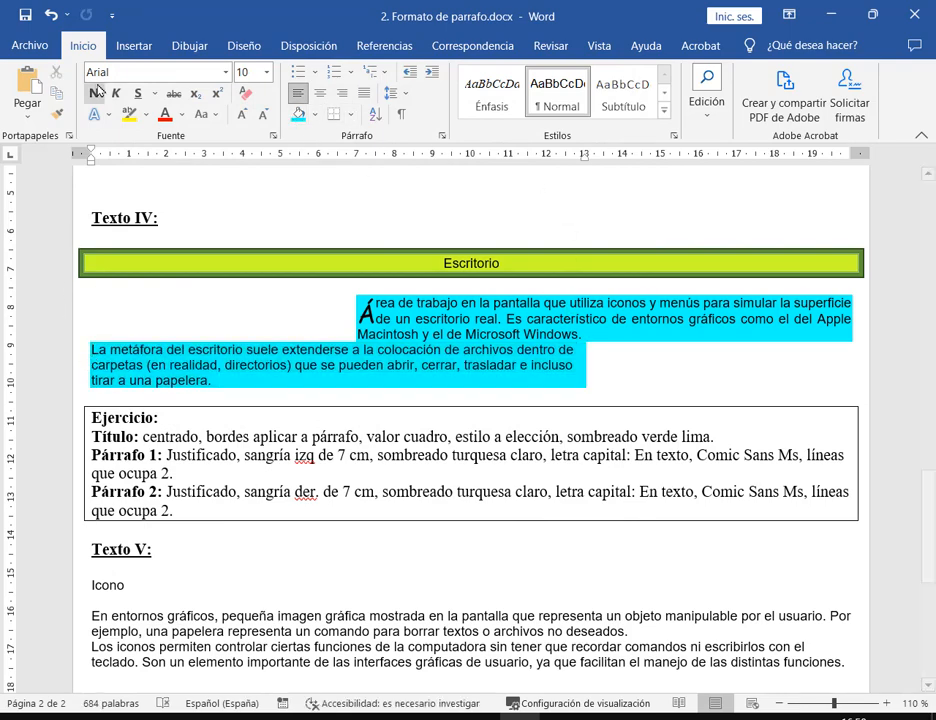
click(133, 45)
click(750, 98)
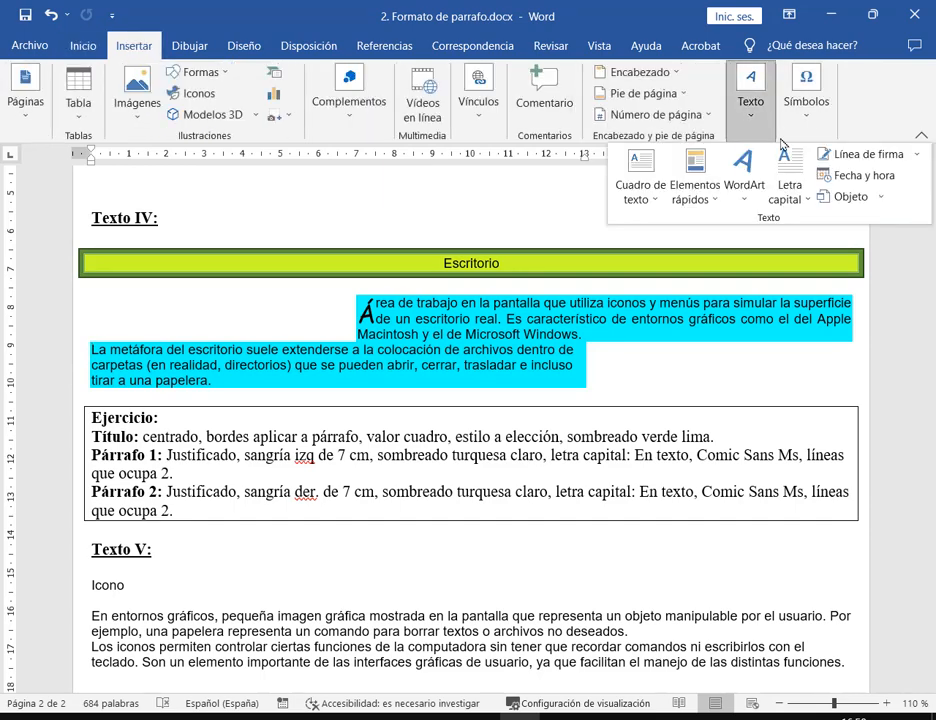
click(788, 180)
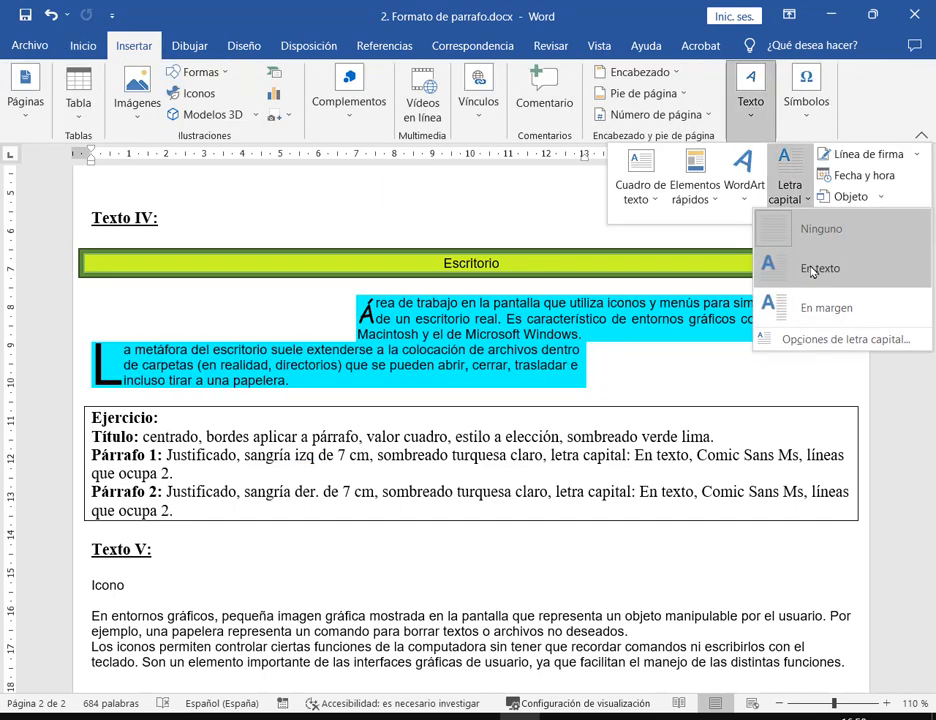
click(794, 340)
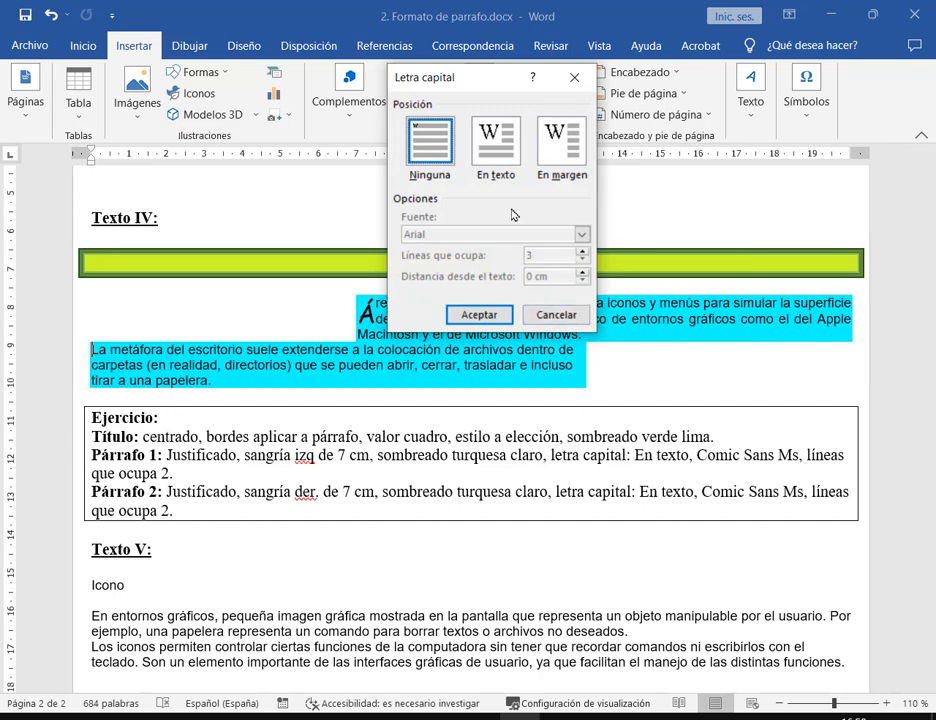
click(496, 140)
Step: Set the second paragraph's drop cap to Comic Sans MS occupying 2 lines and apply it
click(581, 234)
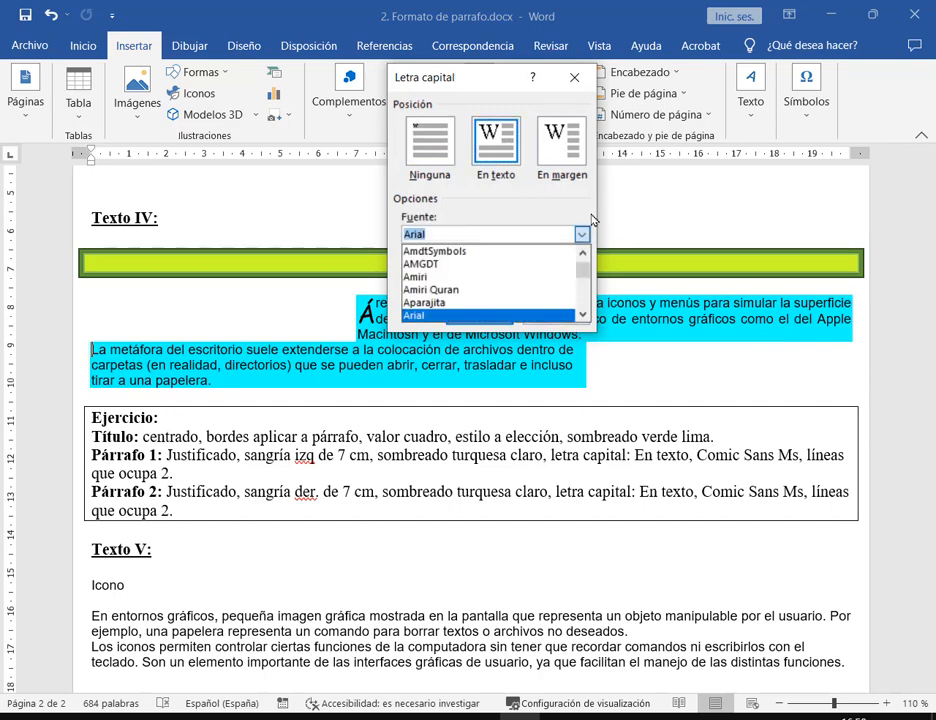
text(comi)
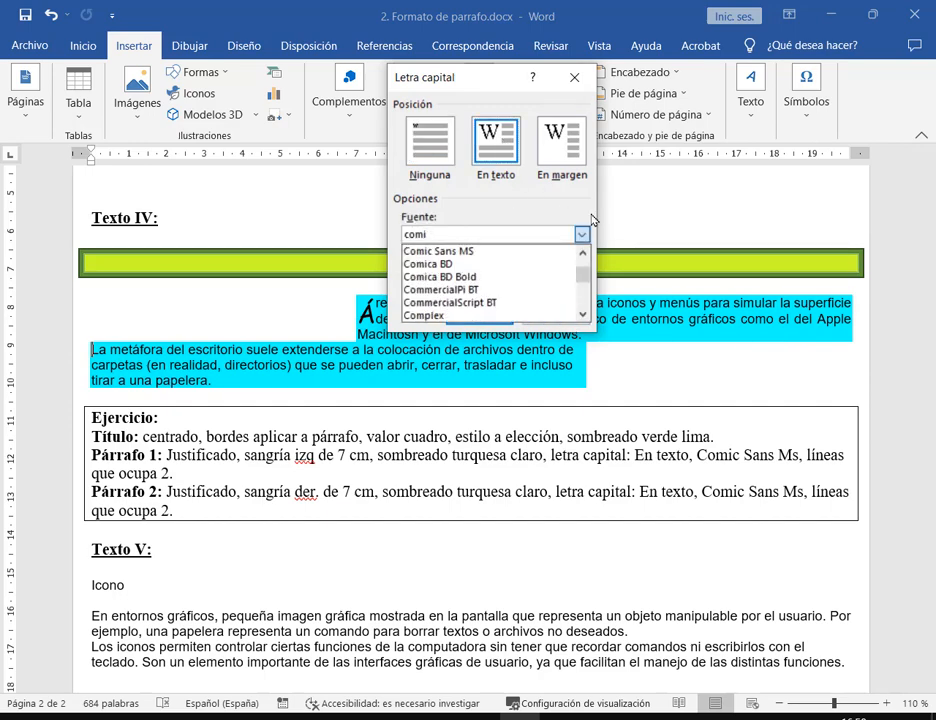
key(Return)
key(Tab)
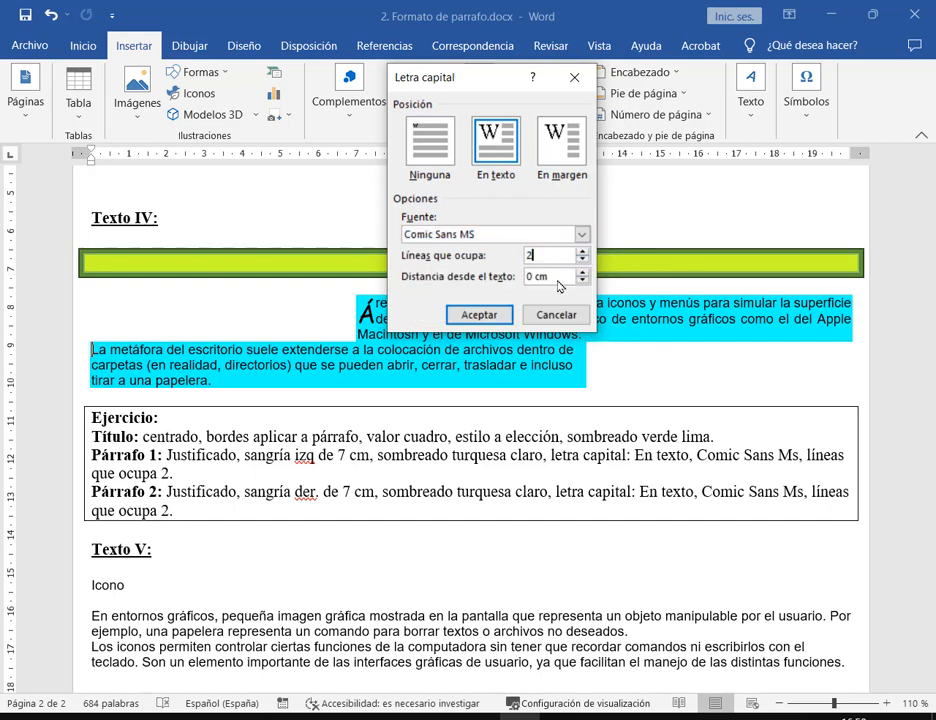
text(2)
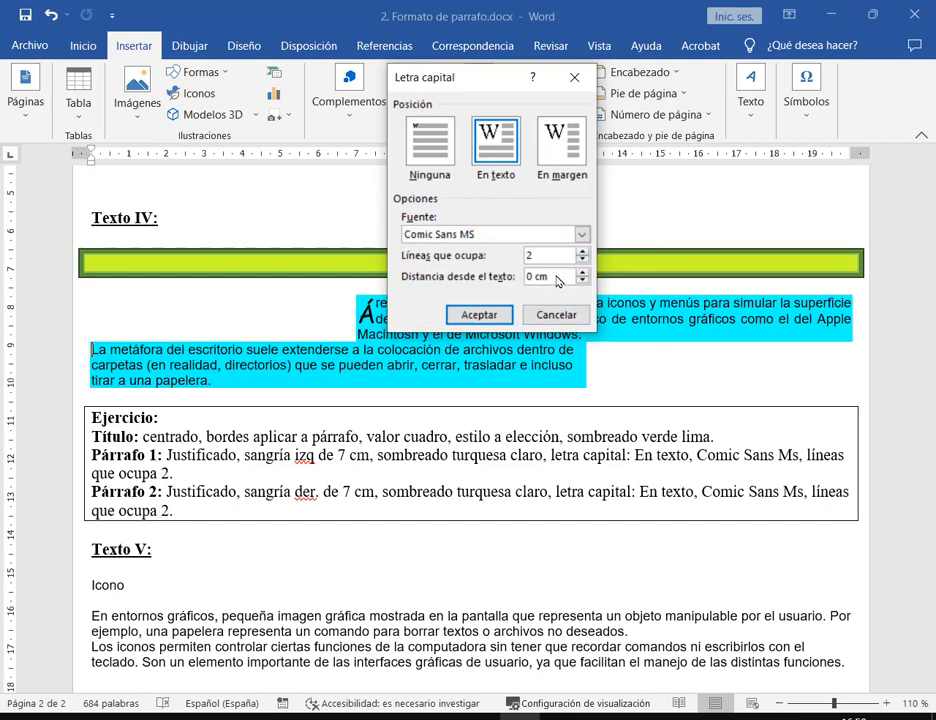
click(479, 315)
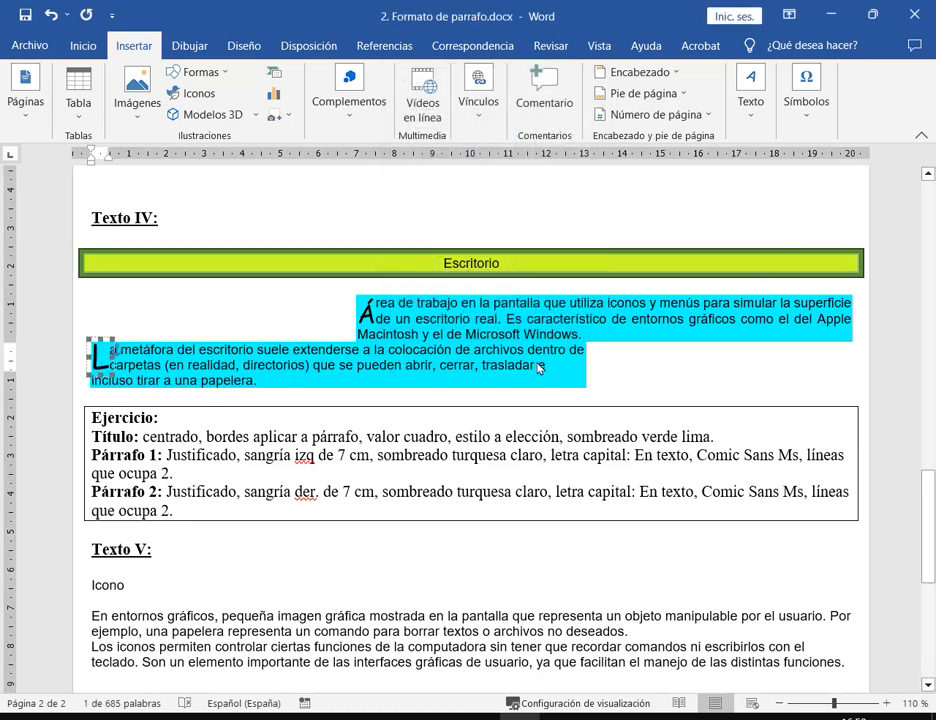
click(620, 384)
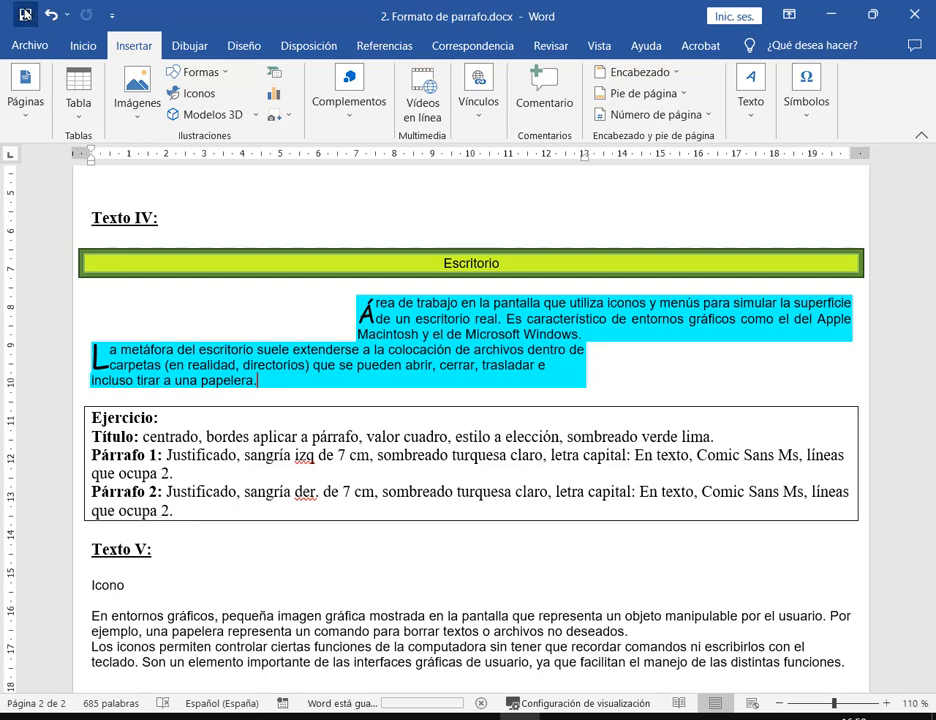
scroll(645, 291, down, 1)
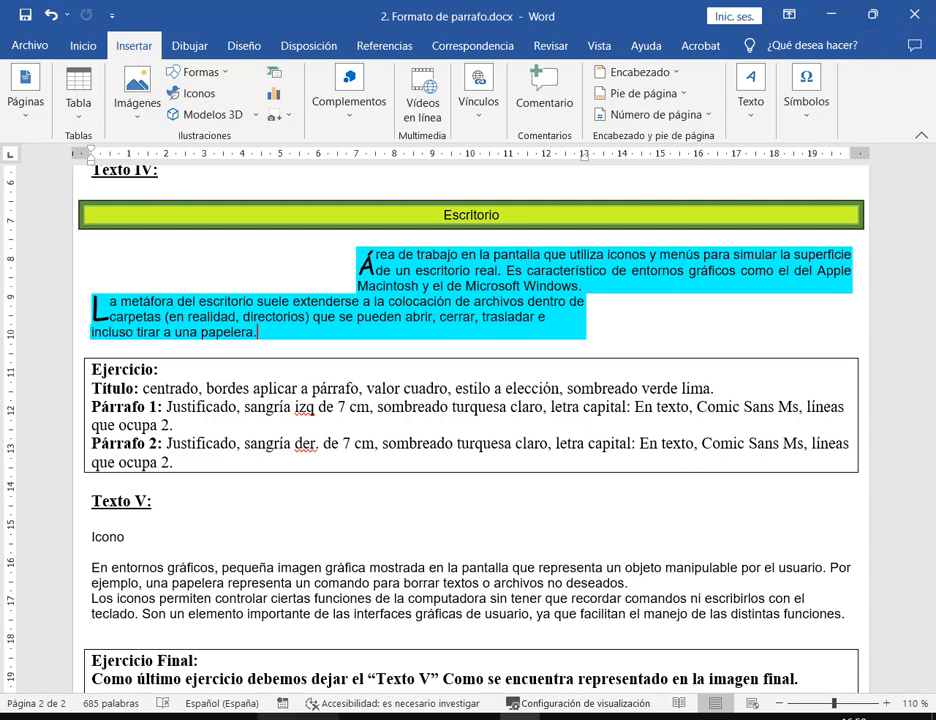
Step: Switch to the Google Meet call to check its chat messages, and return to the Word document
mouse_move(236, 717)
click(135, 642)
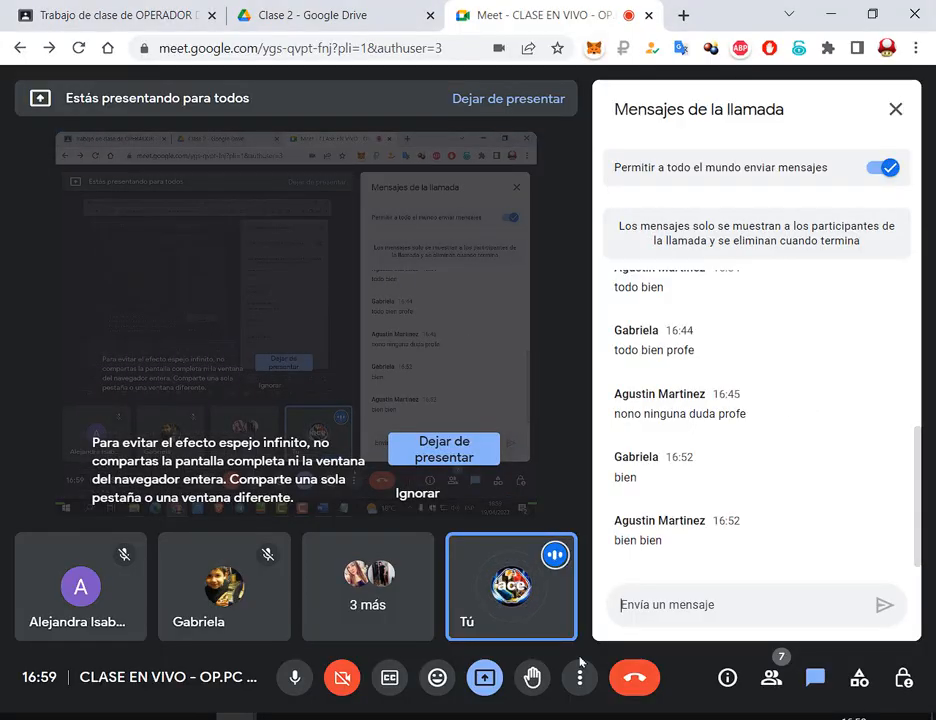
key(alt+Tab)
Step: Compare the unformatted Texto V with the formatted model below the Ejercicio Final instructions
scroll(472, 262, down, 4)
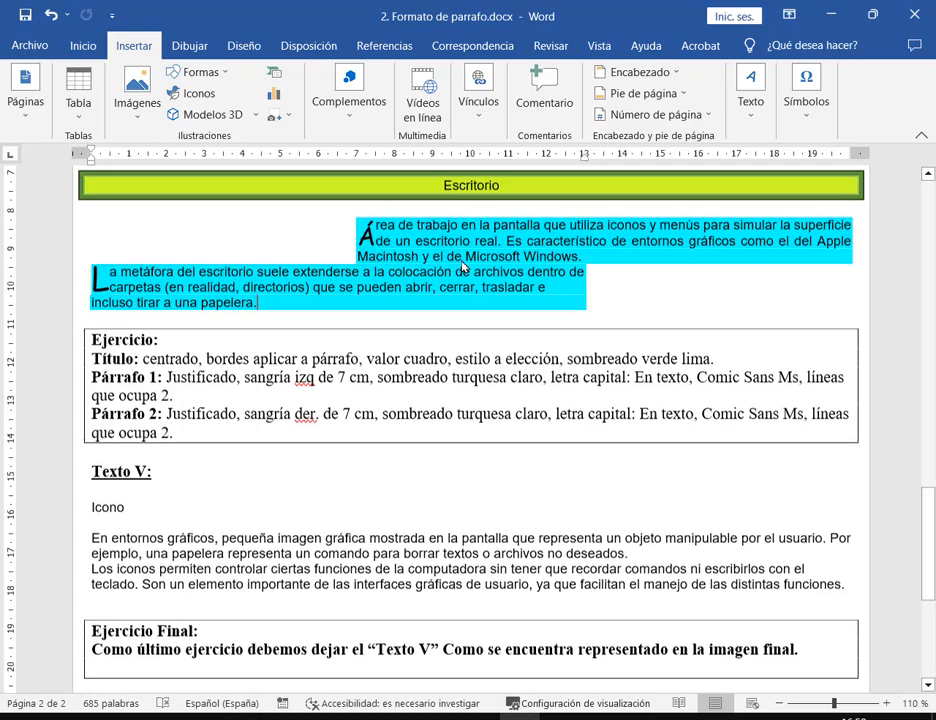
drag(163, 311, 90, 316)
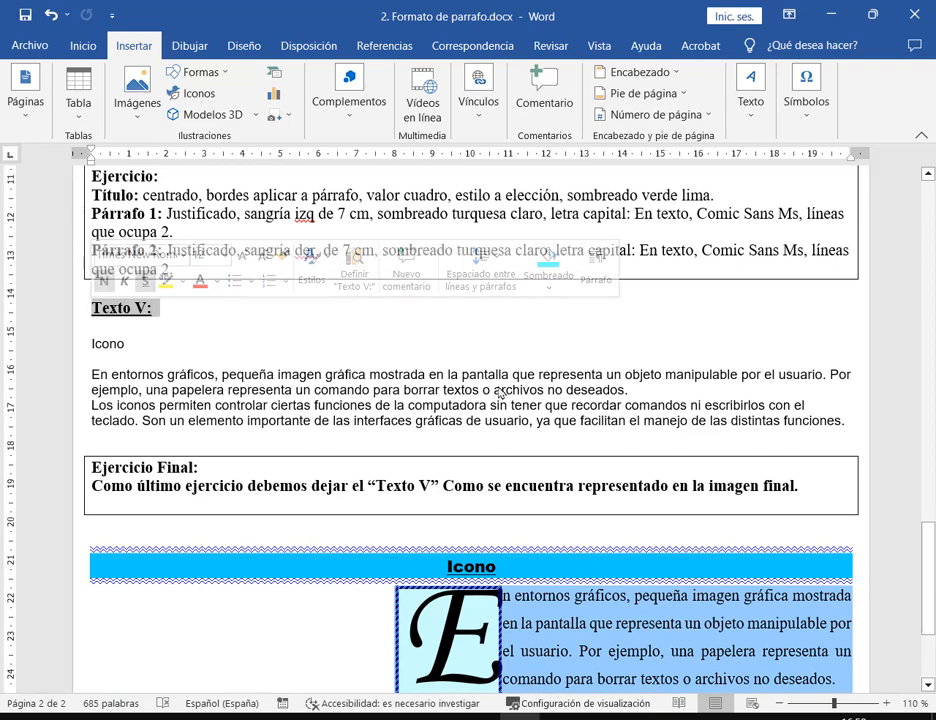
click(712, 346)
scroll(712, 346, down, 3)
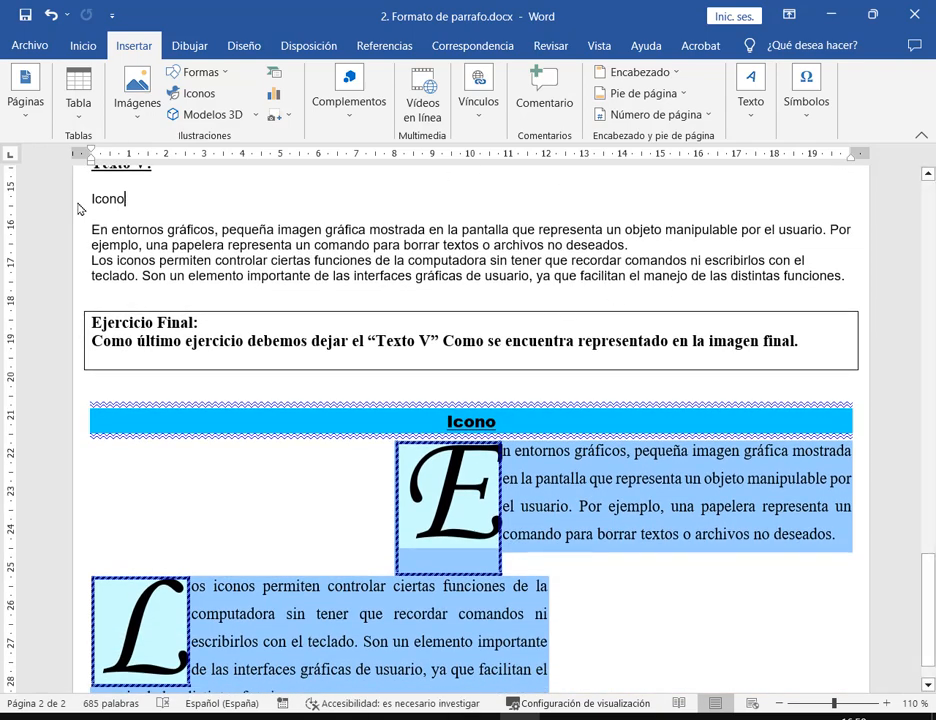
drag(79, 203, 90, 282)
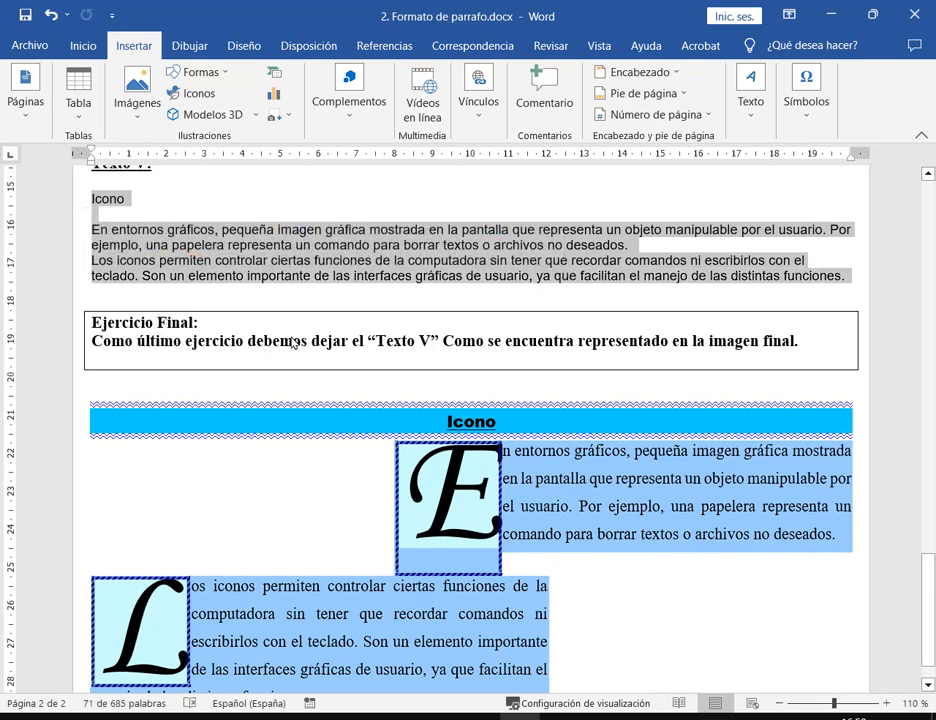
scroll(394, 322, up, 1)
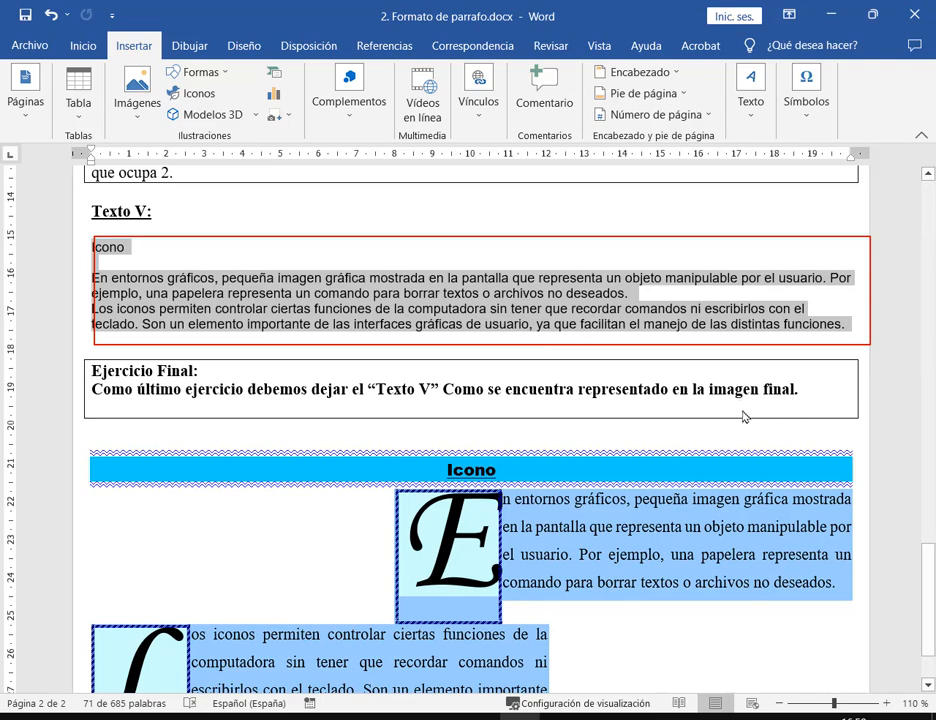
scroll(742, 412, down, 2)
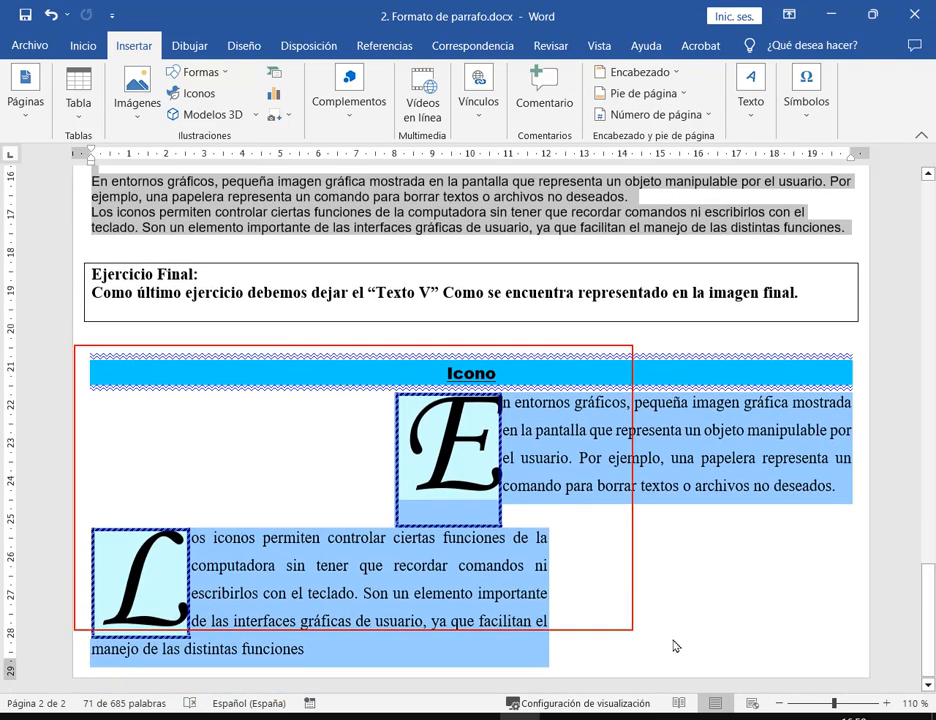
drag(673, 640, 862, 669)
scroll(716, 524, up, 1)
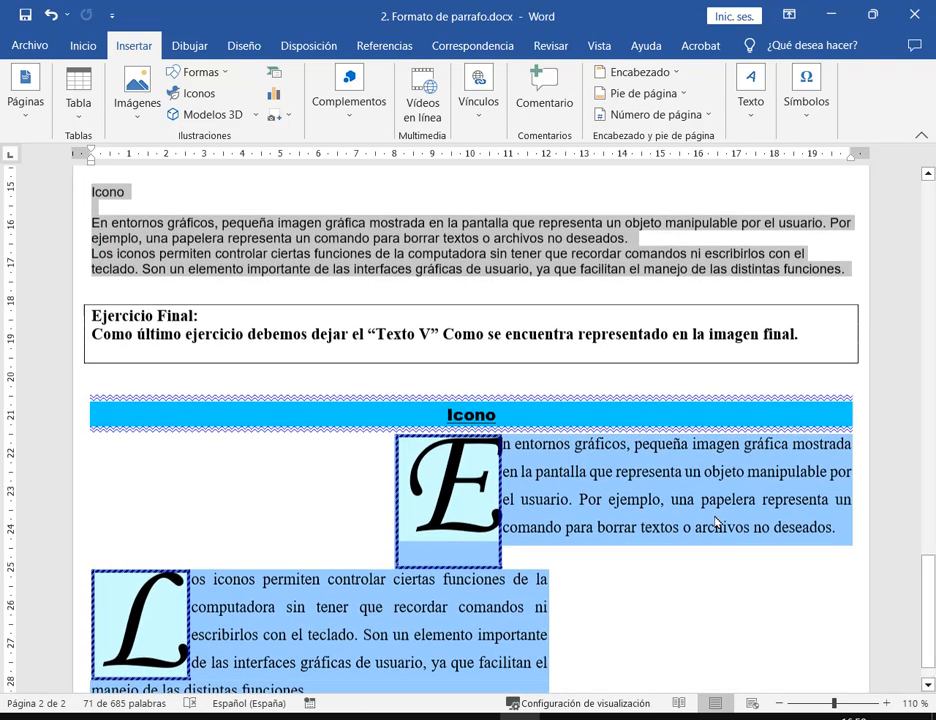
Step: Examine the borders, shading and underlined text of the Icono title in the final model against the plain Texto V title
click(77, 204)
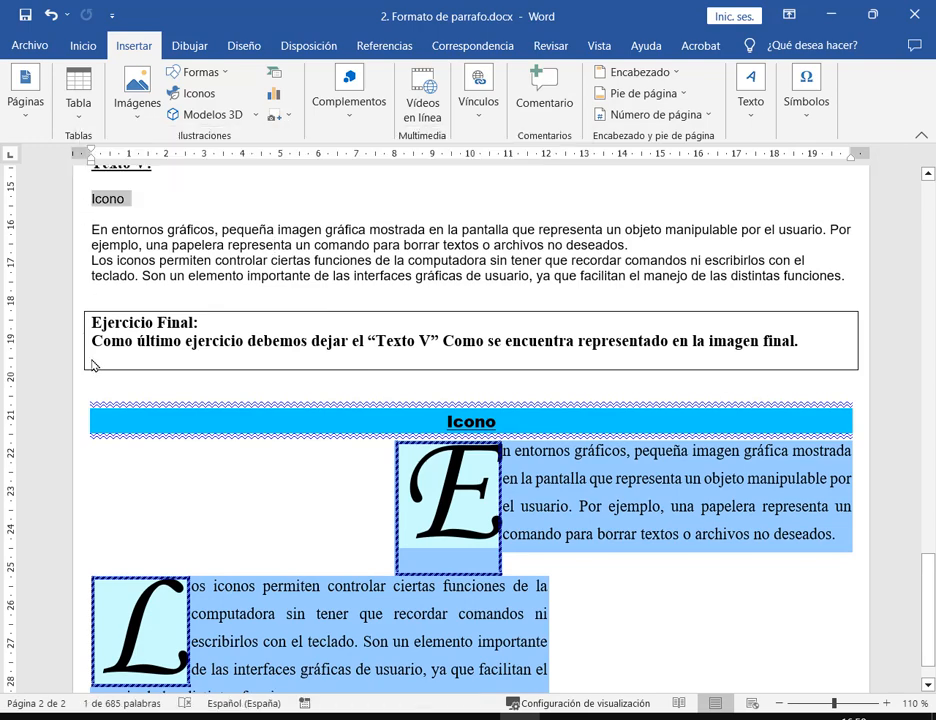
mouse_move(81, 387)
mouse_down()
mouse_move(907, 472)
mouse_move(896, 459)
mouse_up()
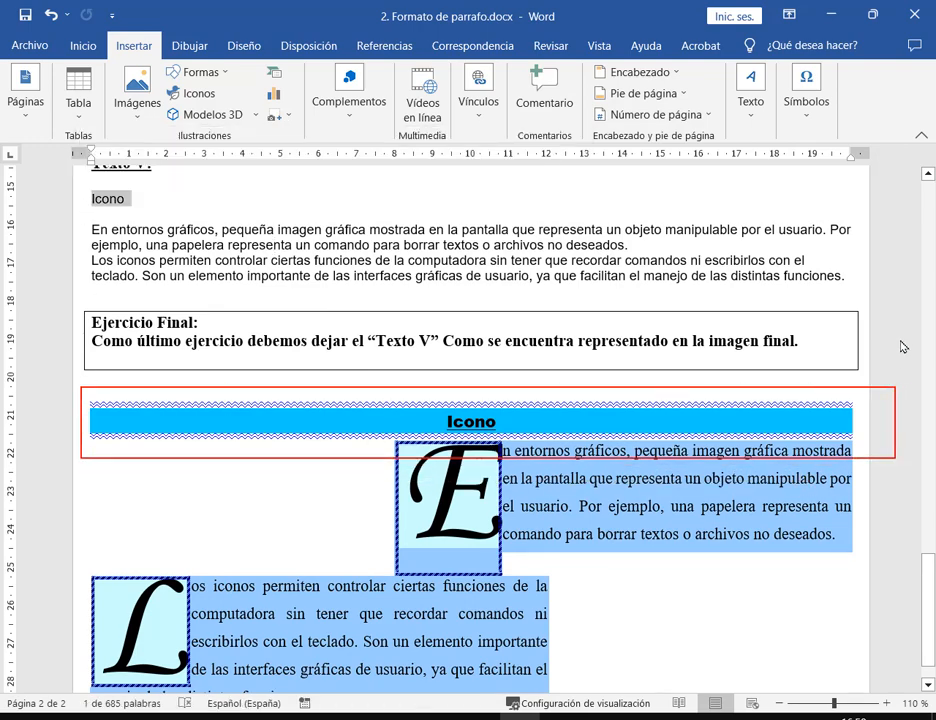
mouse_move(899, 344)
mouse_down()
mouse_move(847, 401)
mouse_move(867, 421)
mouse_move(850, 420)
mouse_up()
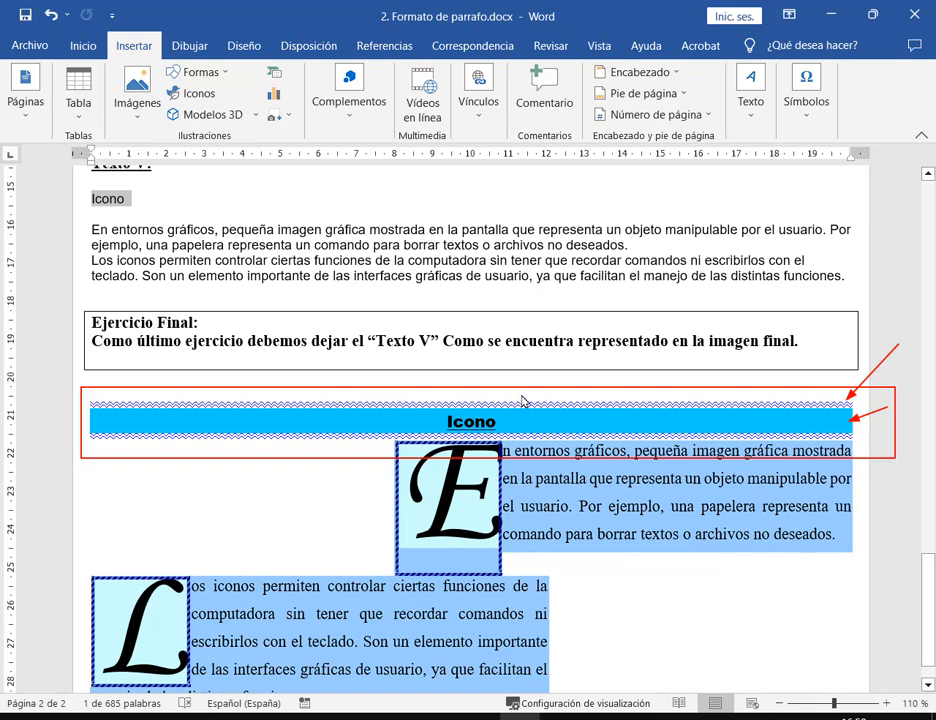
drag(524, 390, 498, 418)
scroll(495, 428, down, 1)
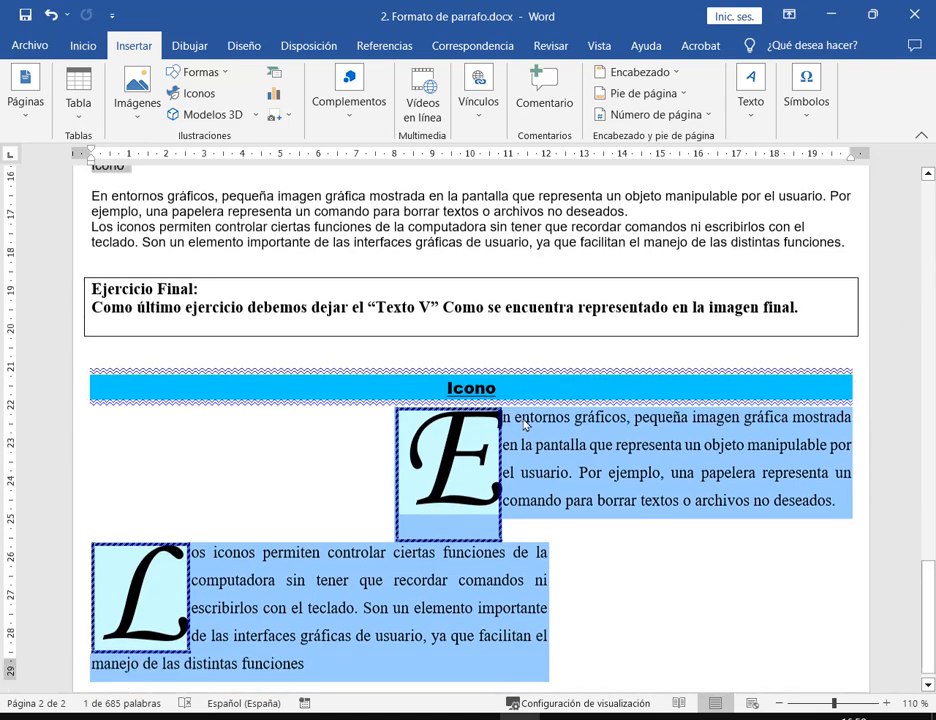
Step: Examine the indents and drop caps of both model paragraphs for reproducing them in Texto V
mouse_move(88, 175)
mouse_down()
mouse_move(652, 204)
mouse_move(641, 204)
mouse_up()
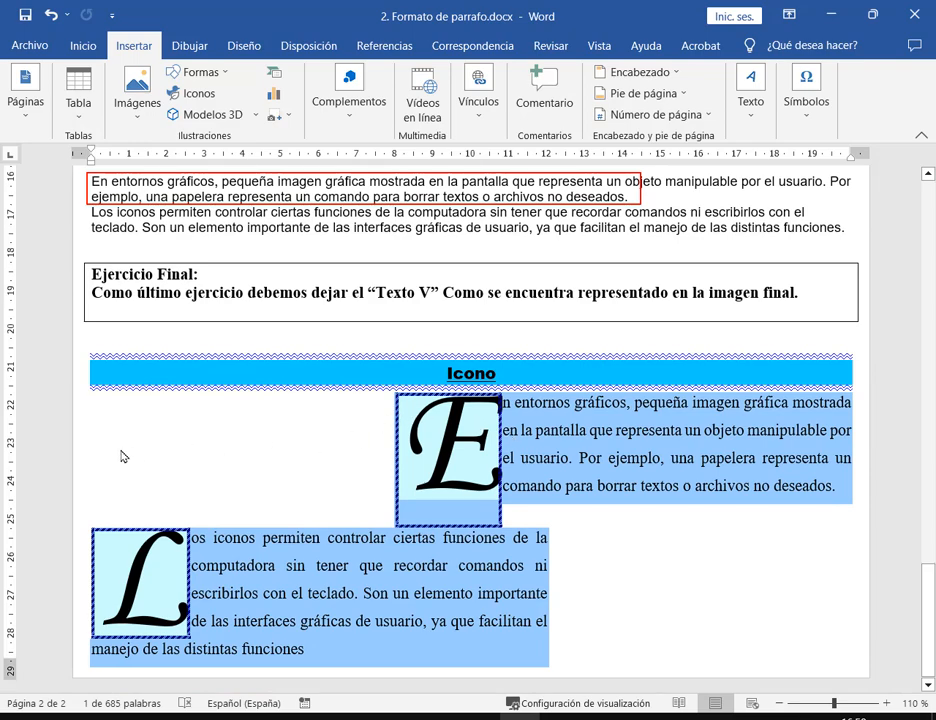
drag(390, 443, 118, 447)
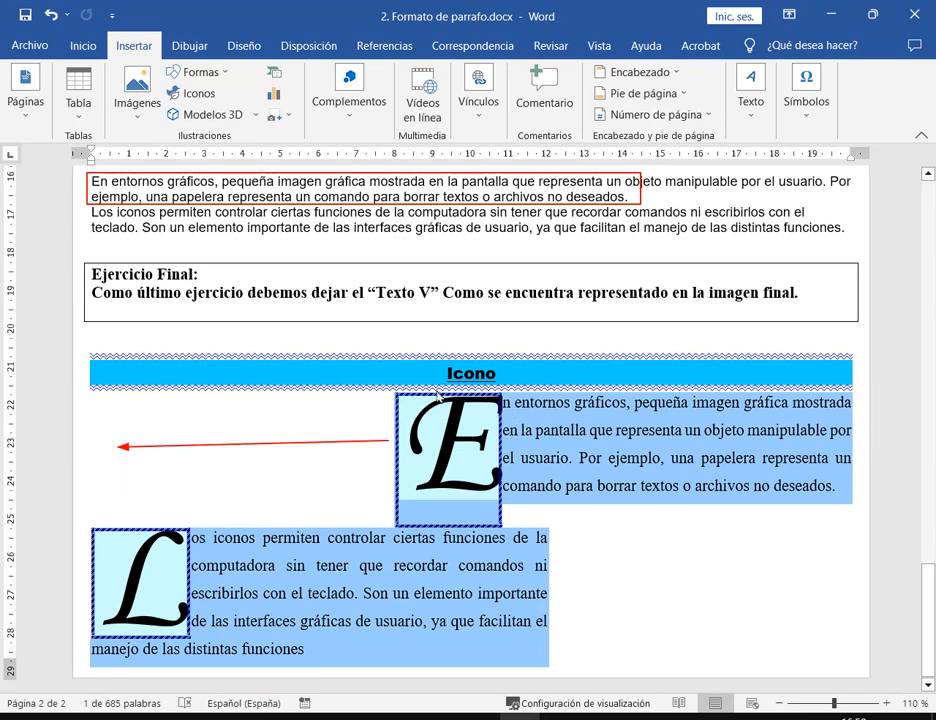
mouse_move(393, 397)
mouse_down()
mouse_move(767, 514)
mouse_move(852, 502)
mouse_up()
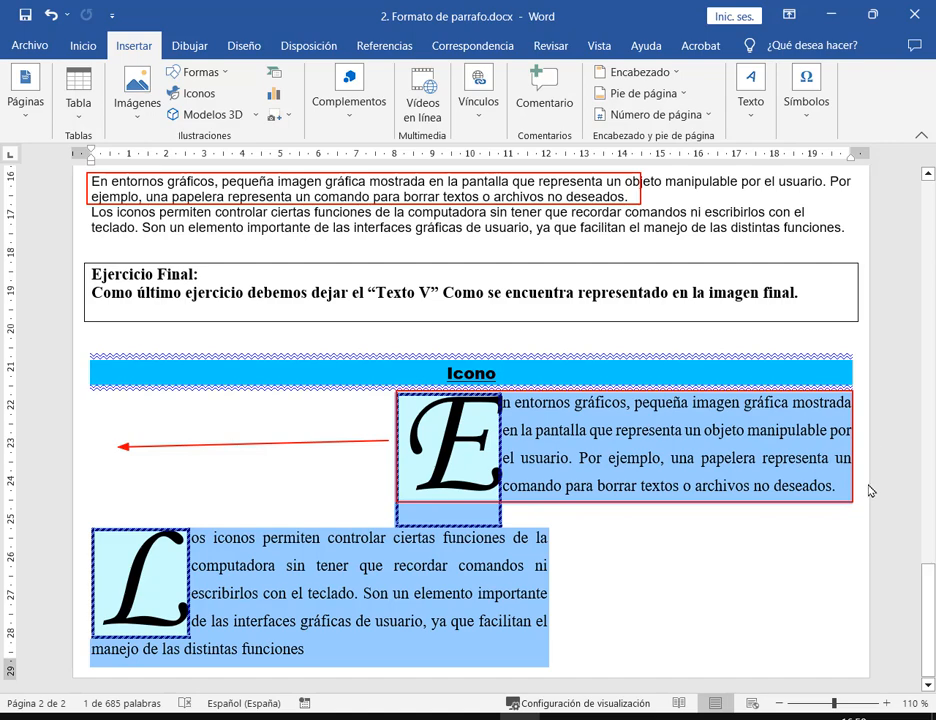
key(Escape)
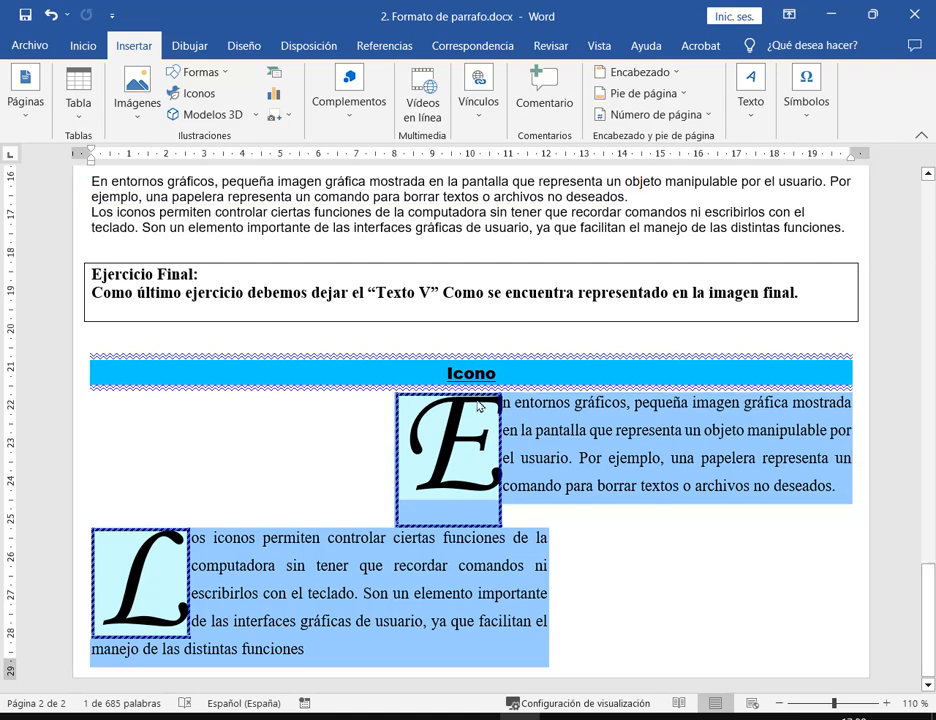
drag(410, 401, 506, 503)
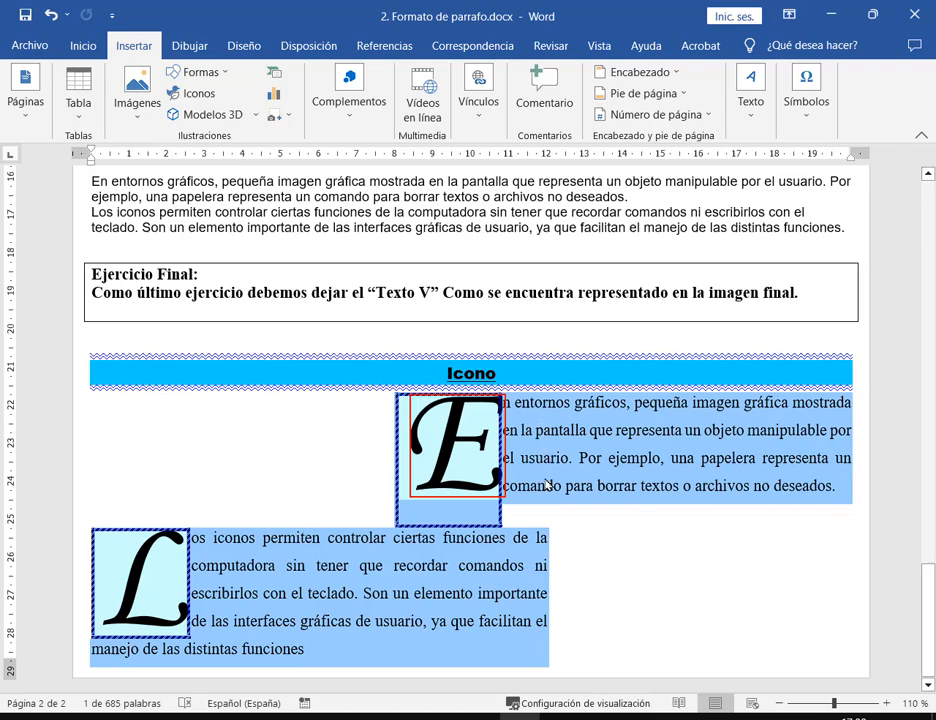
key(Escape)
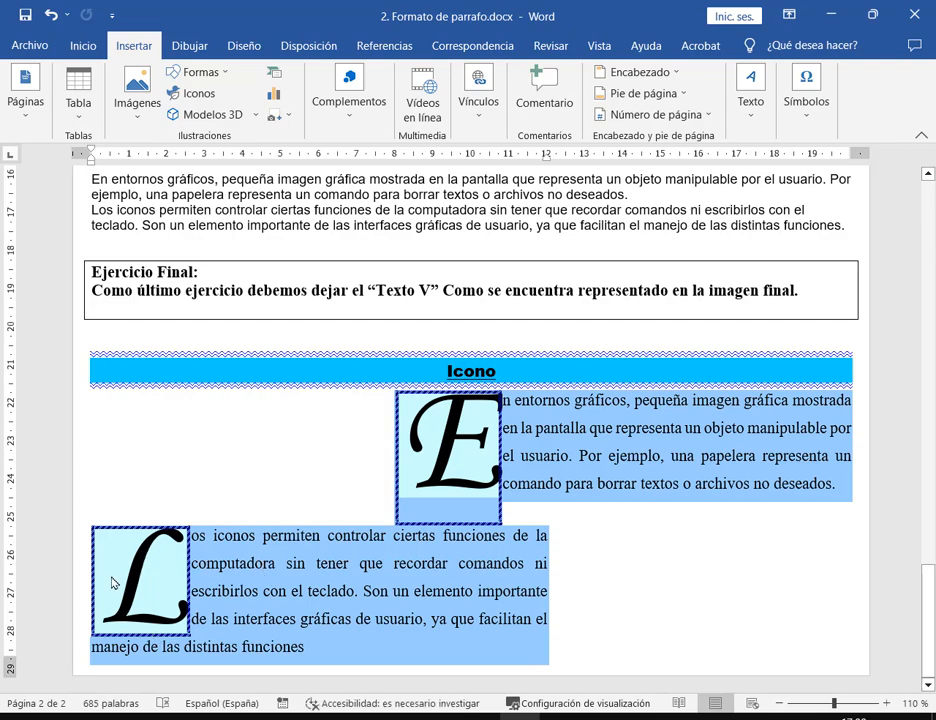
drag(190, 531, 214, 631)
drag(567, 594, 831, 591)
Step: Try a blue theme shading on the L drop cap of the model's second paragraph, and undo it
right_click(156, 571)
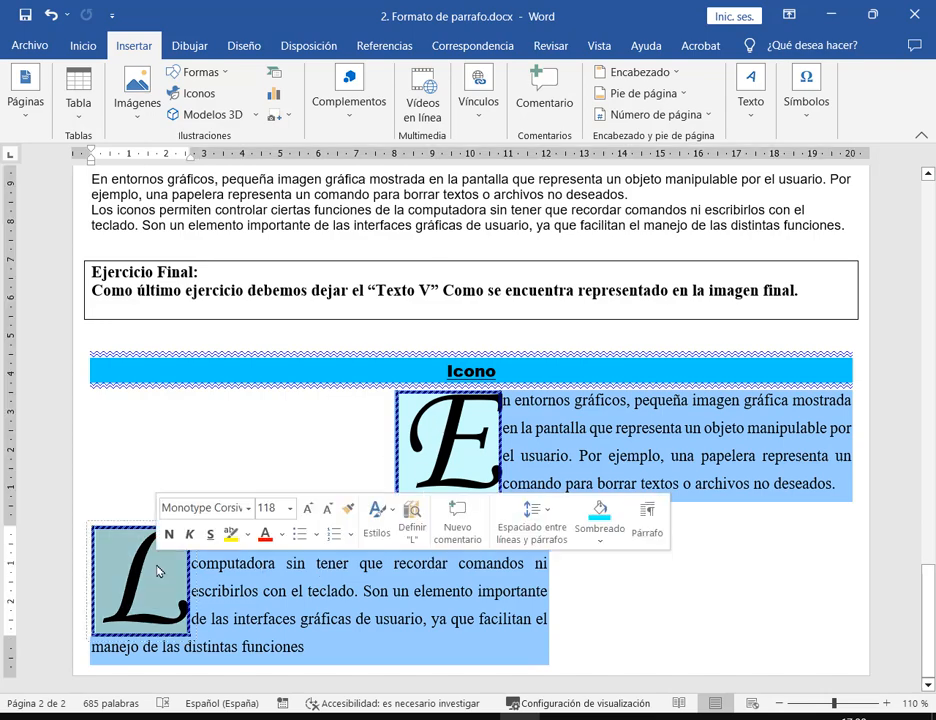
click(284, 620)
double_click(122, 590)
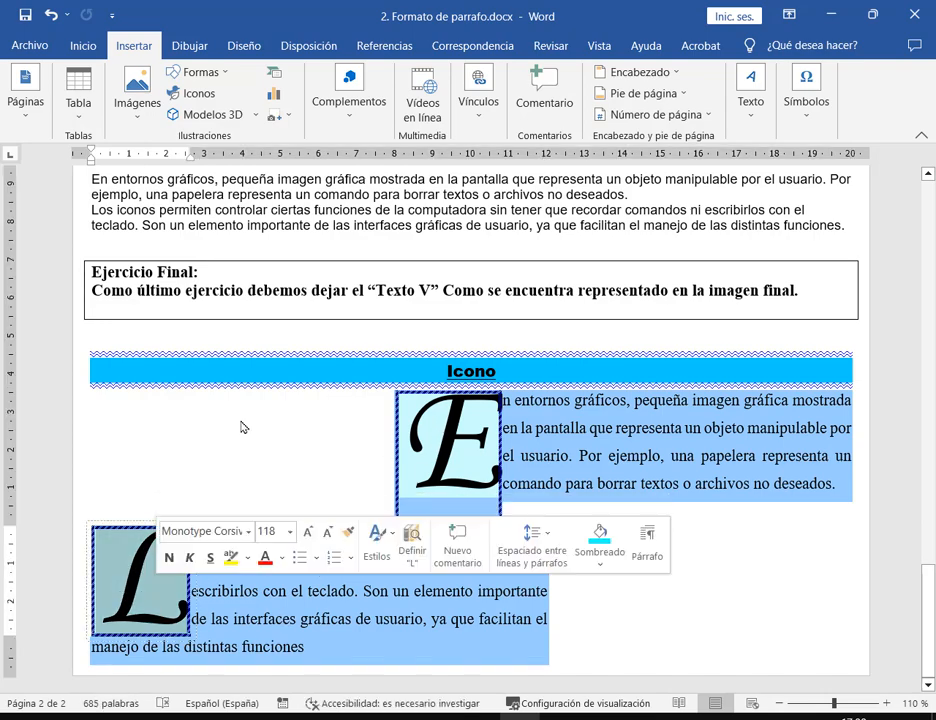
click(83, 45)
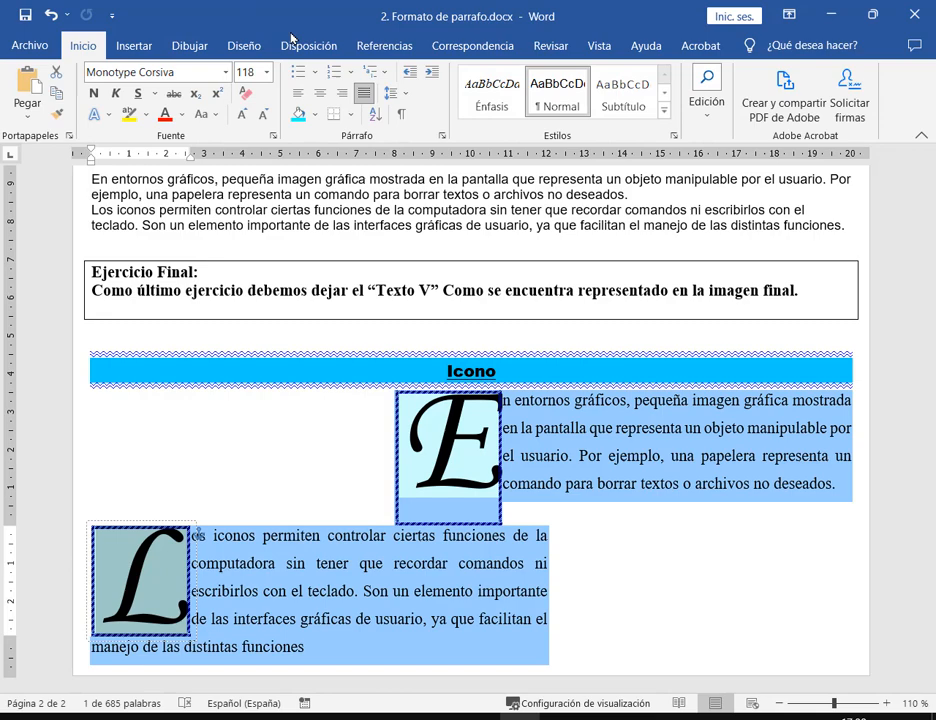
click(314, 114)
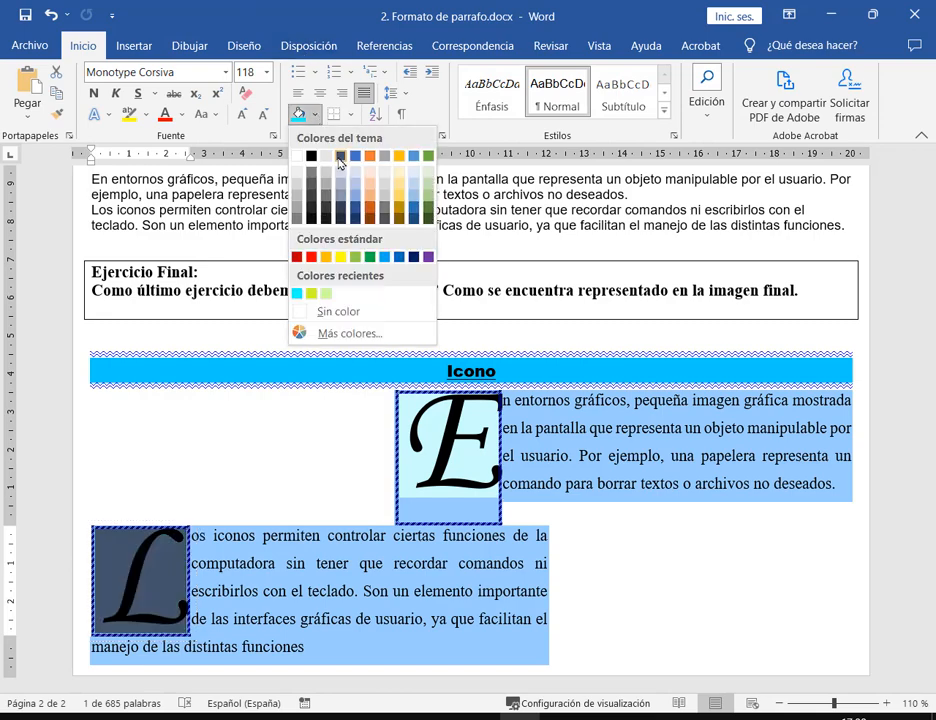
click(413, 155)
click(444, 540)
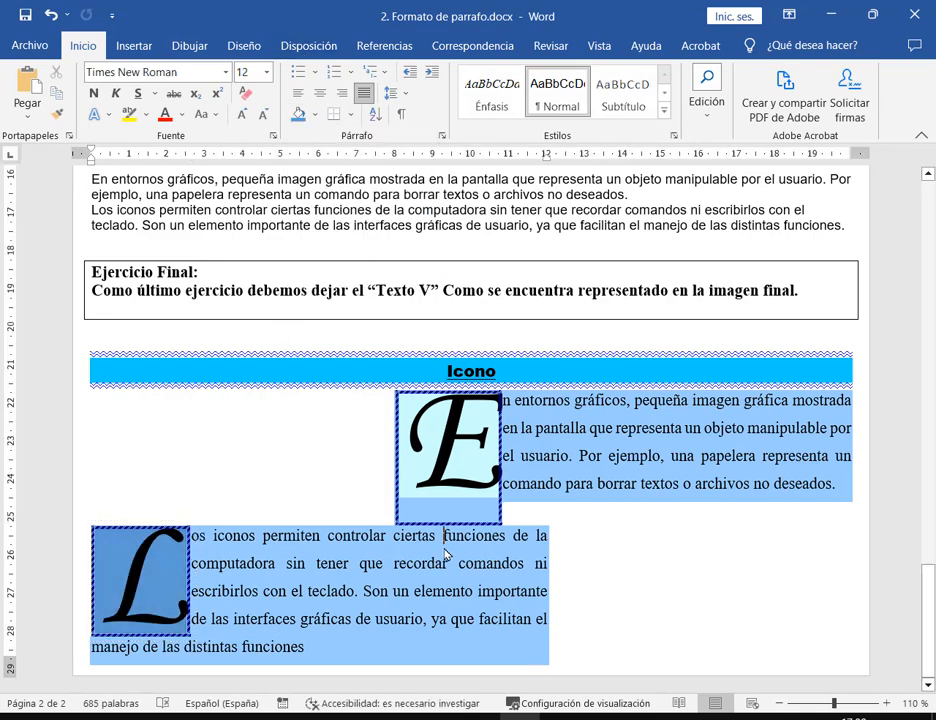
click(195, 605)
click(162, 592)
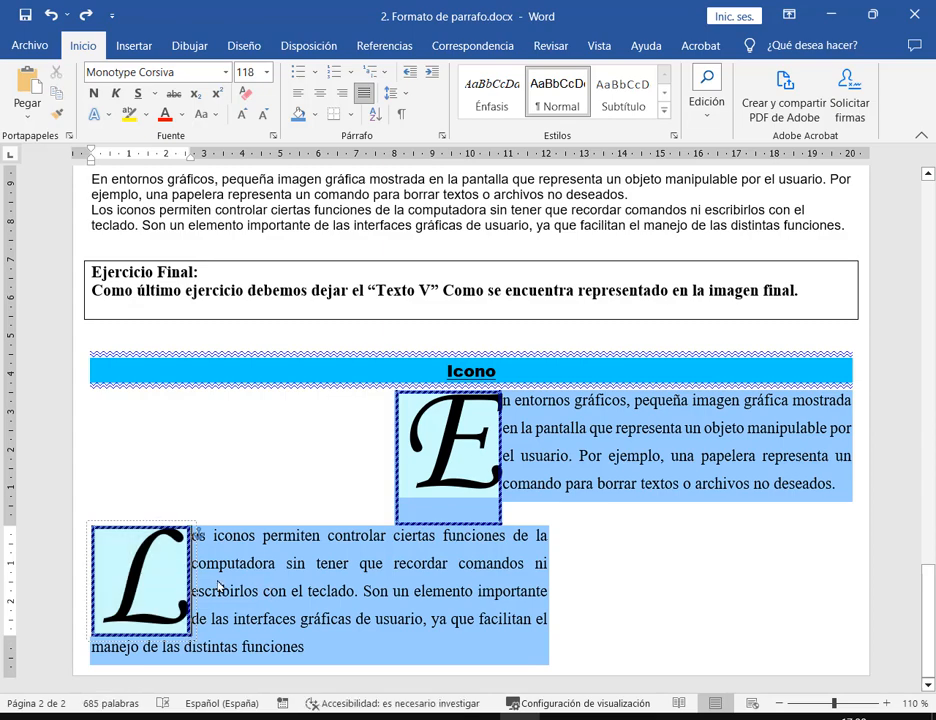
Step: Inspect the border and shading settings of the model's L drop cap, including what they apply to, without changing them
drag(182, 591, 121, 588)
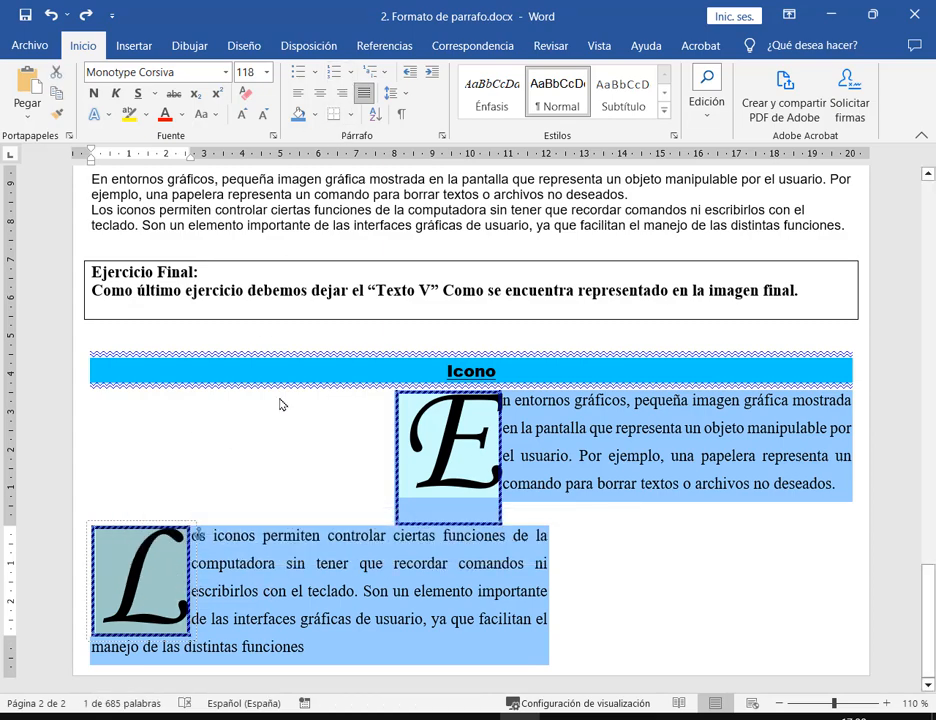
click(350, 115)
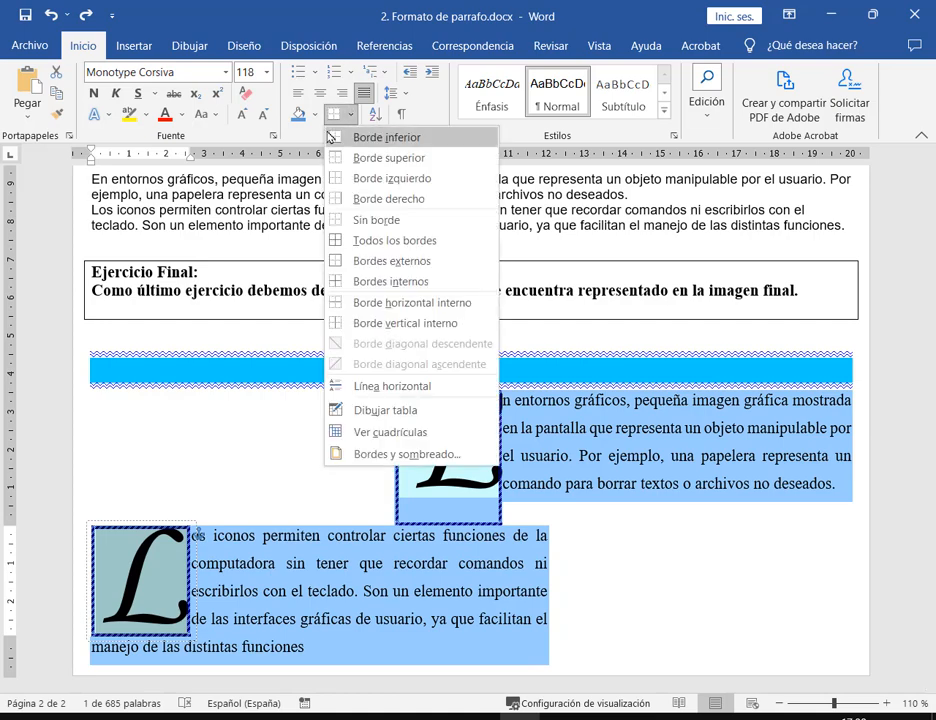
click(365, 455)
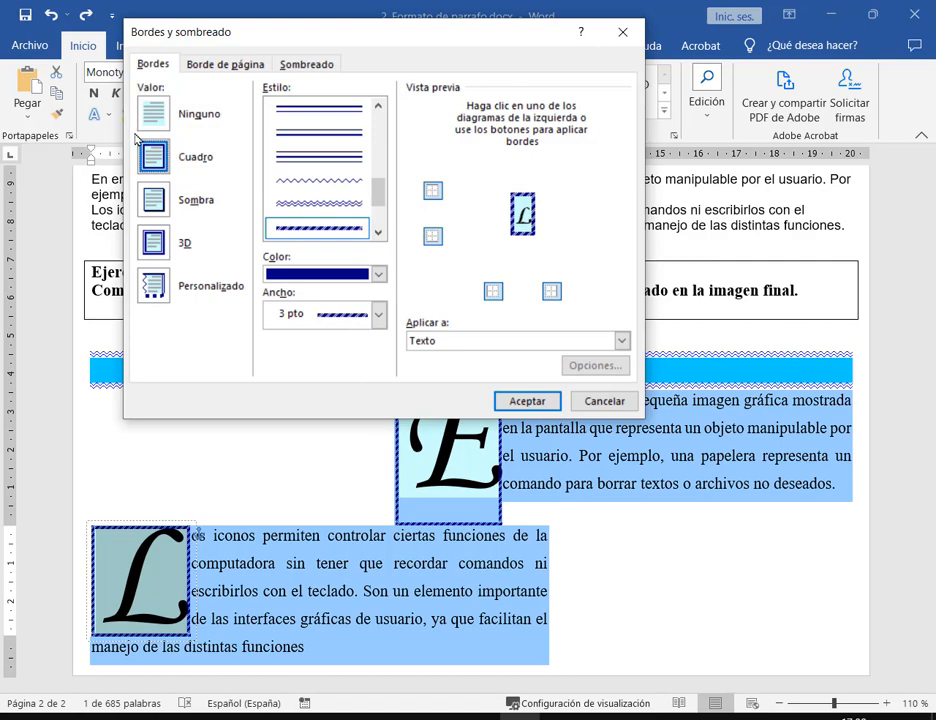
mouse_move(135, 133)
mouse_down()
mouse_move(203, 178)
mouse_move(214, 175)
mouse_up()
drag(256, 212, 388, 252)
drag(405, 312, 466, 355)
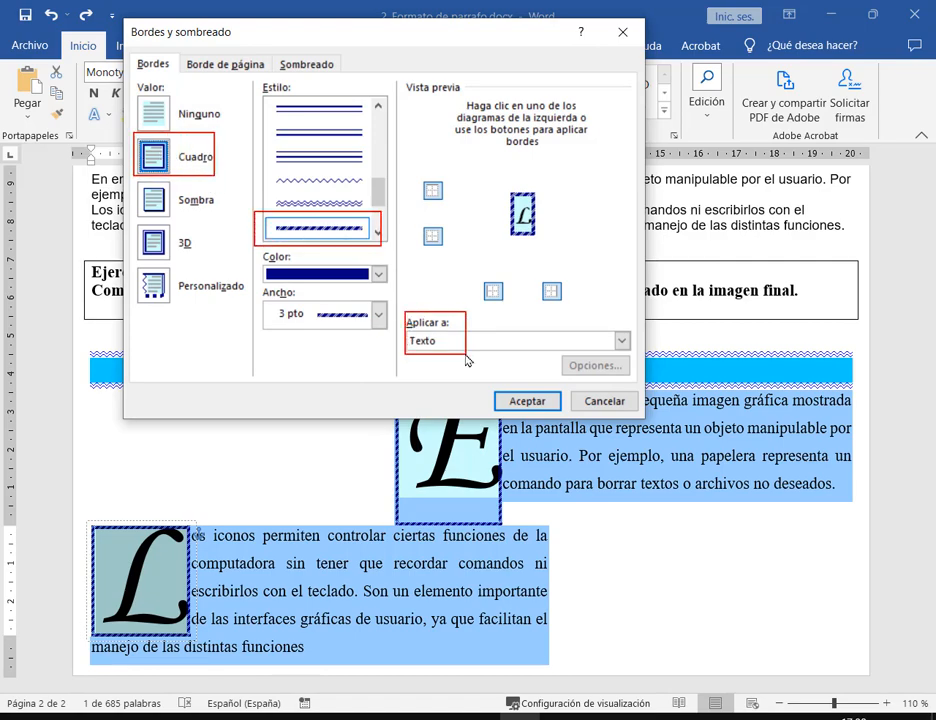
click(312, 64)
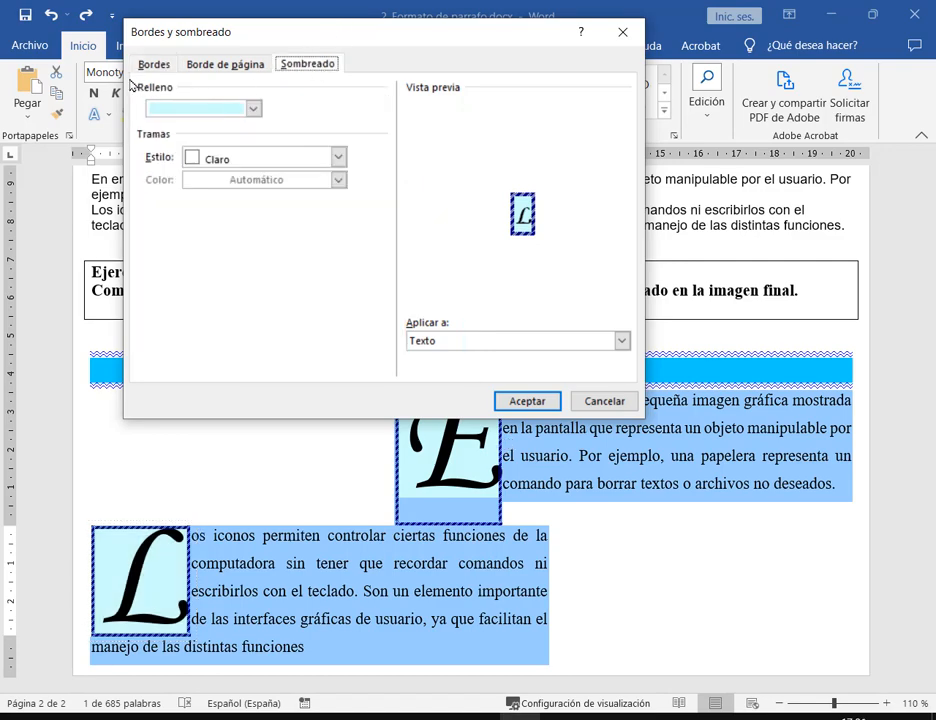
drag(129, 79, 273, 124)
drag(397, 309, 466, 367)
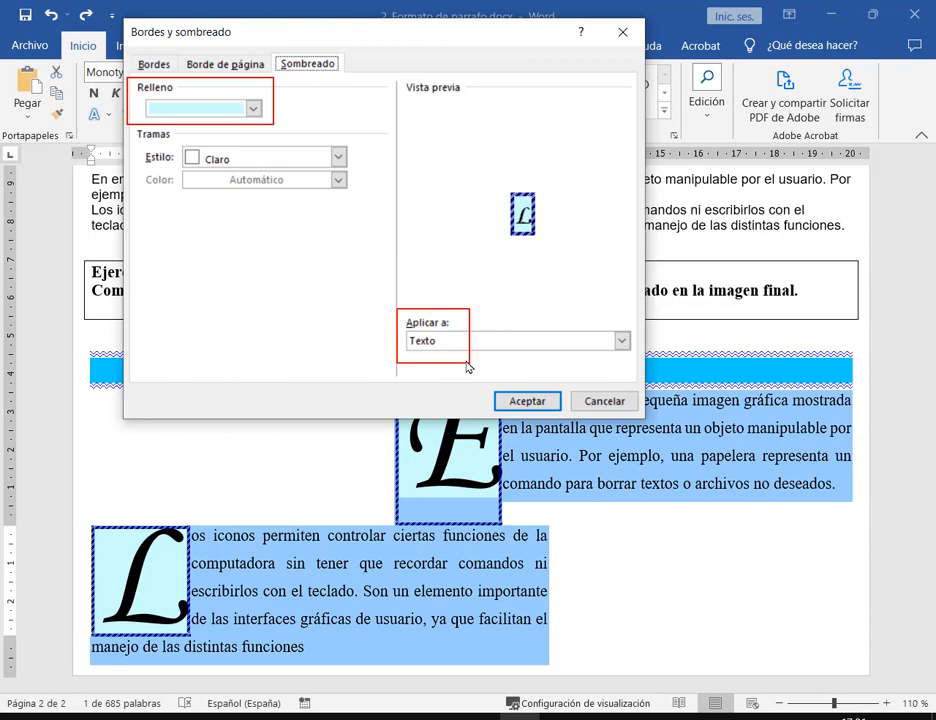
click(604, 401)
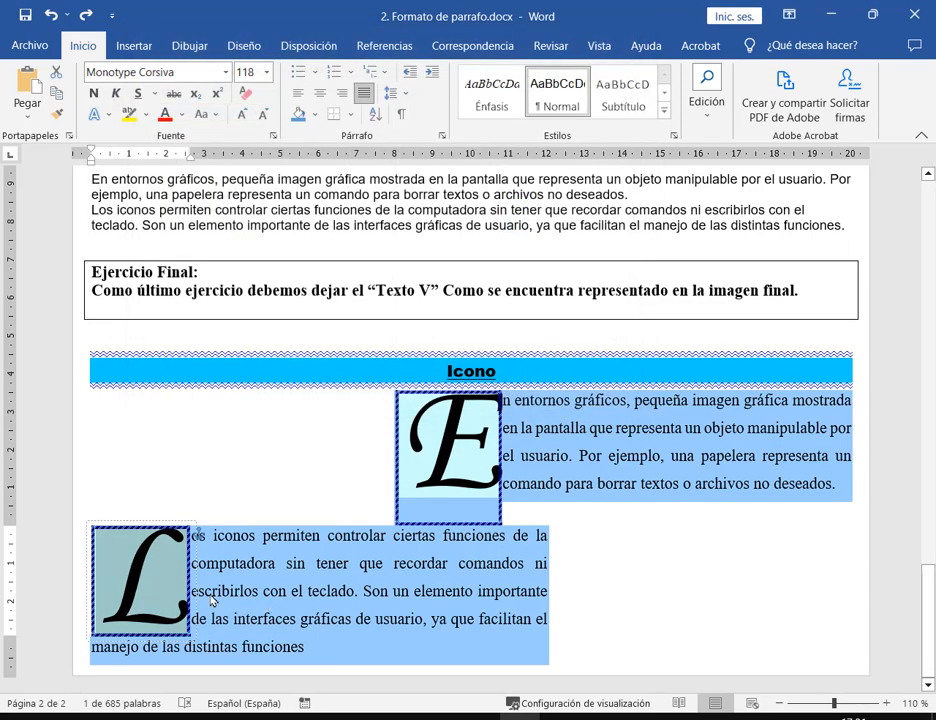
Step: Try a left indent of about 8.25 cm on Texto V's first body paragraph
click(270, 598)
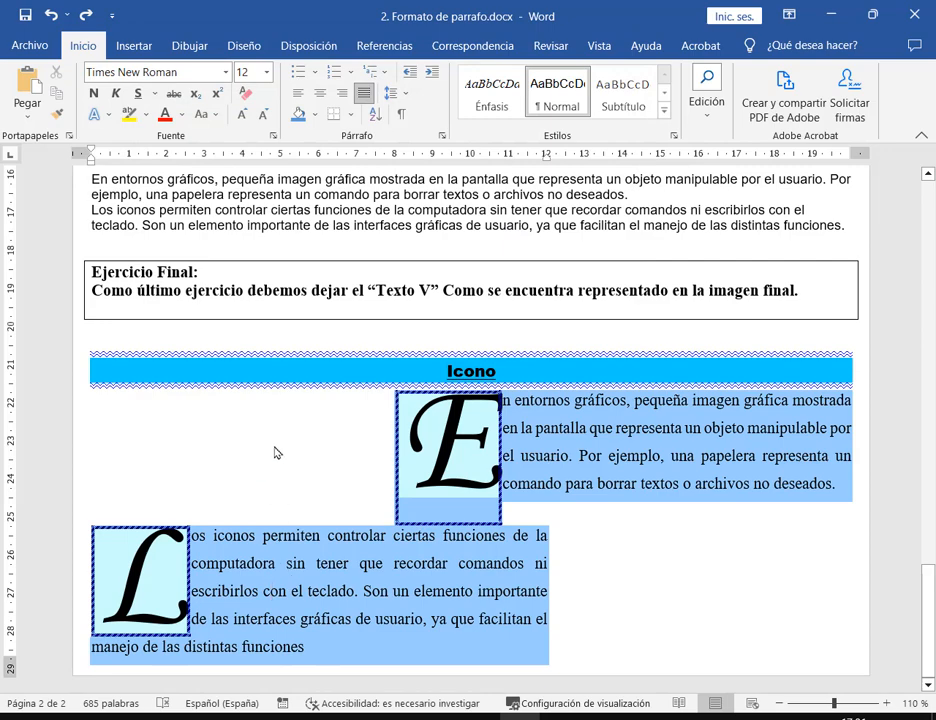
scroll(276, 454, up, 1)
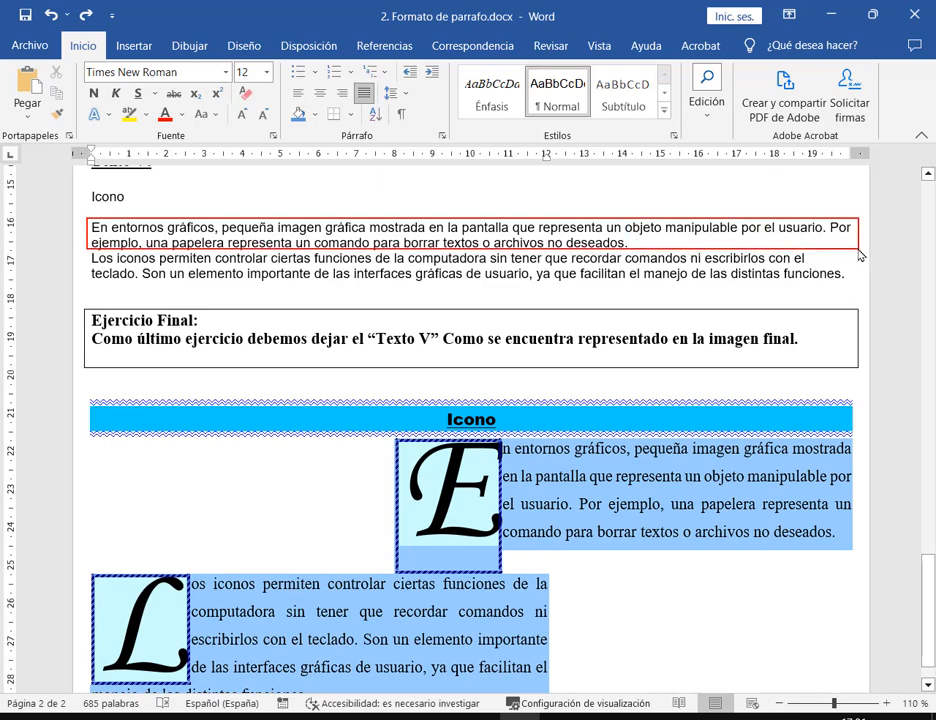
click(555, 243)
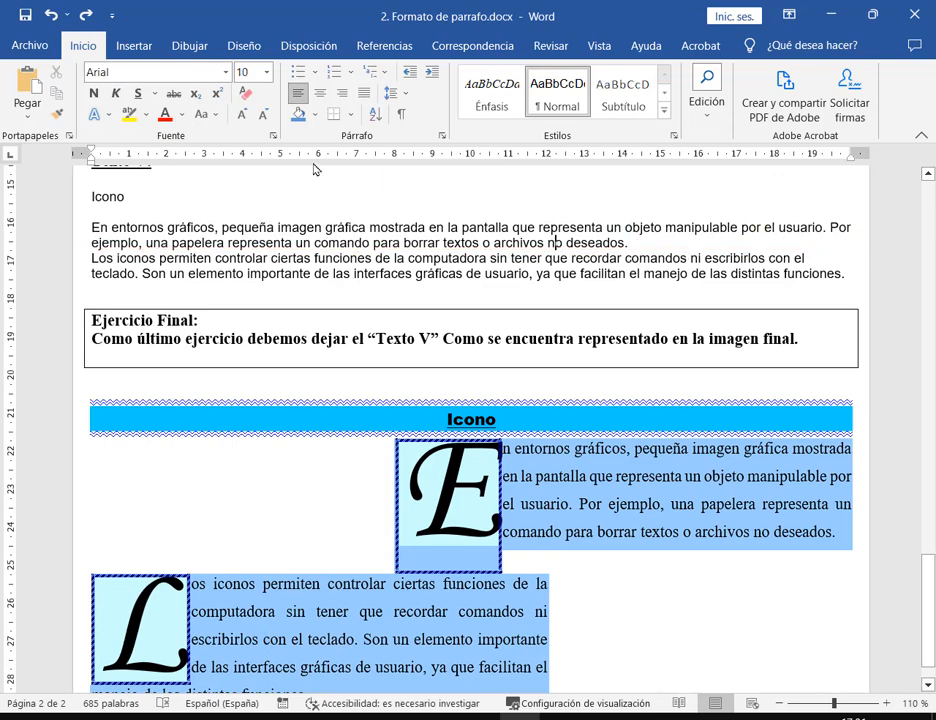
triple_click(96, 231)
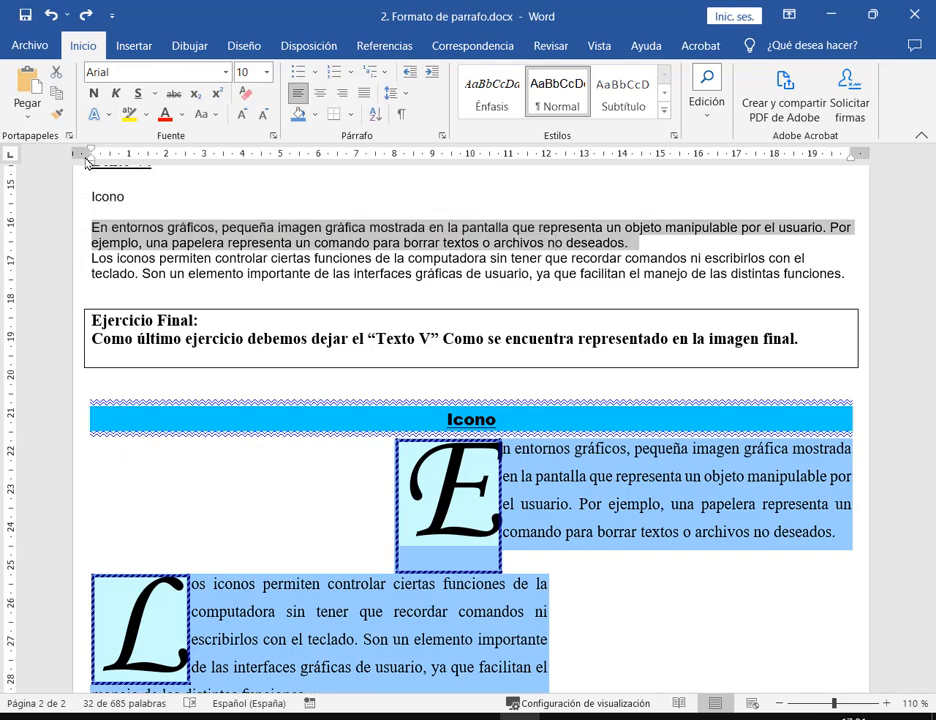
drag(90, 167, 398, 174)
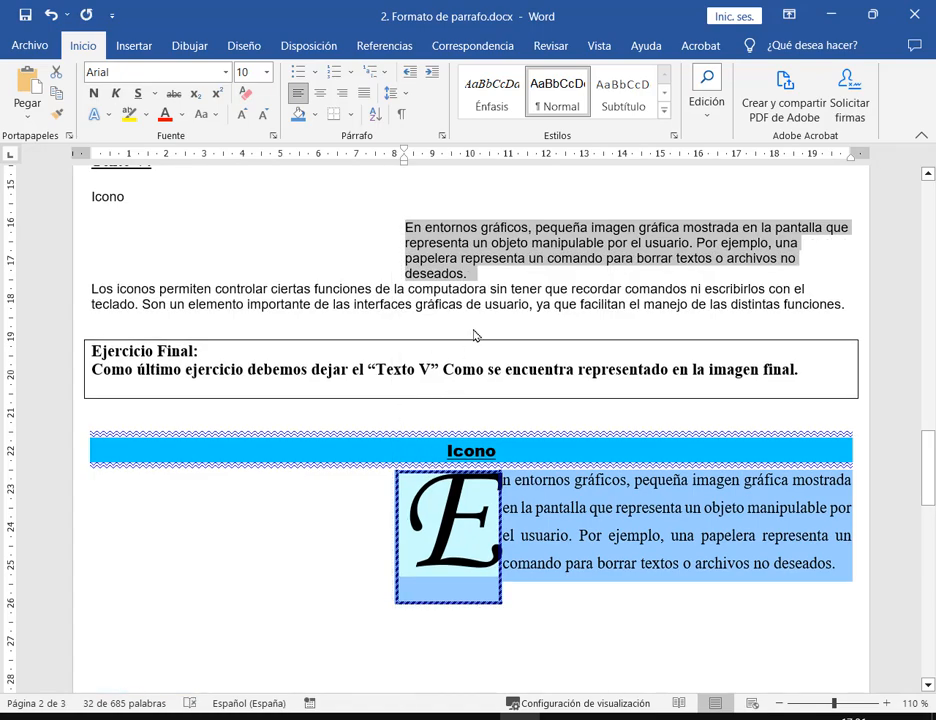
Step: Compare the line spacing of Texto V's indented paragraph with the model's first paragraph, and undo the indent
scroll(474, 334, down, 3)
scroll(474, 334, up, 5)
scroll(474, 334, down, 9)
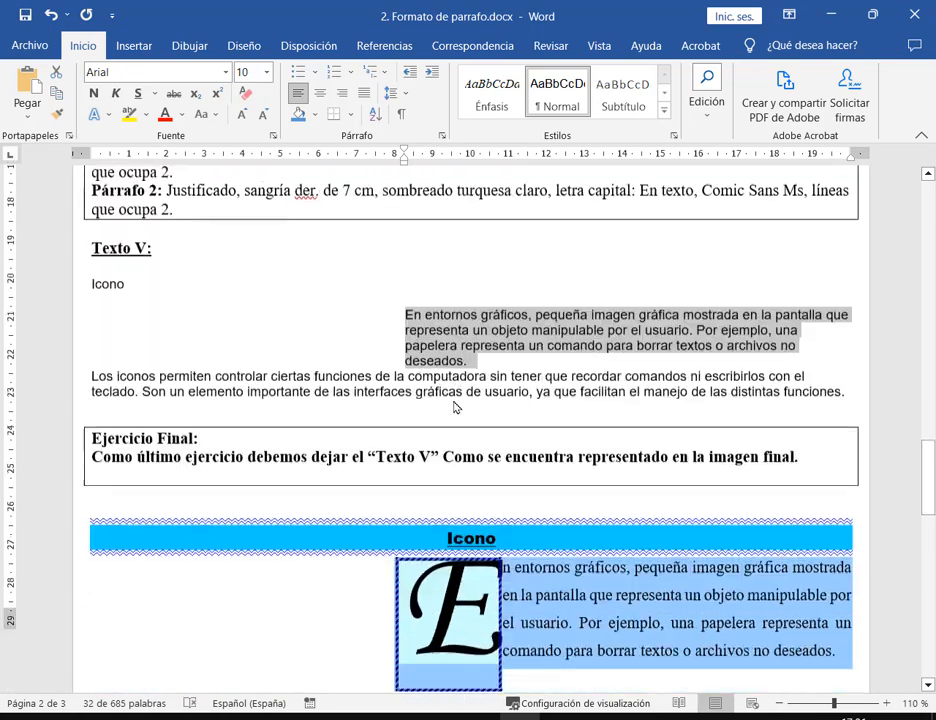
scroll(457, 452, up, 7)
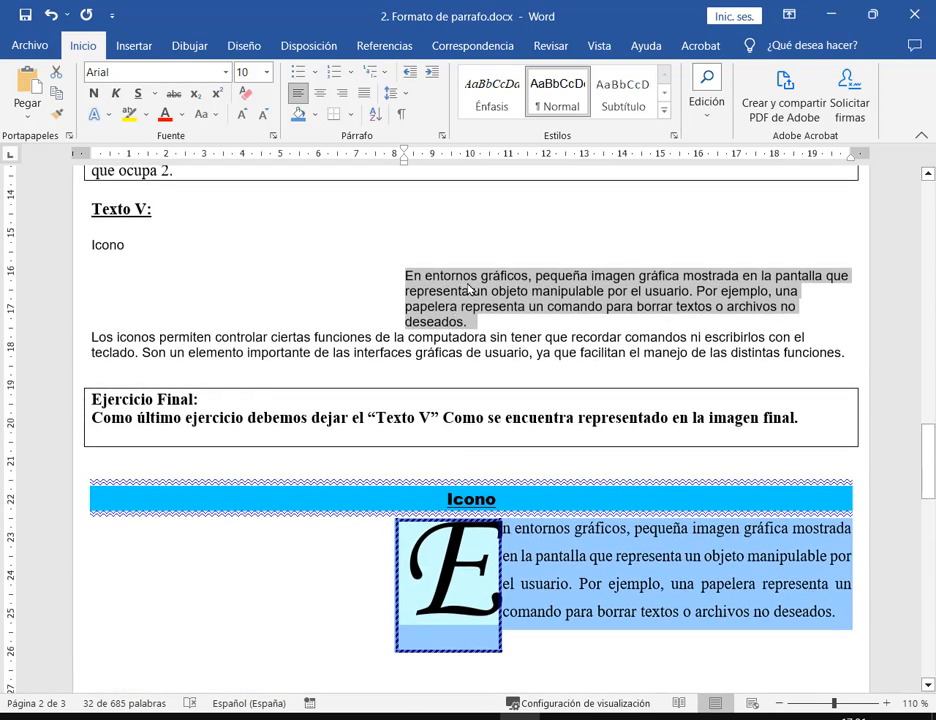
drag(404, 268, 862, 303)
drag(404, 278, 835, 287)
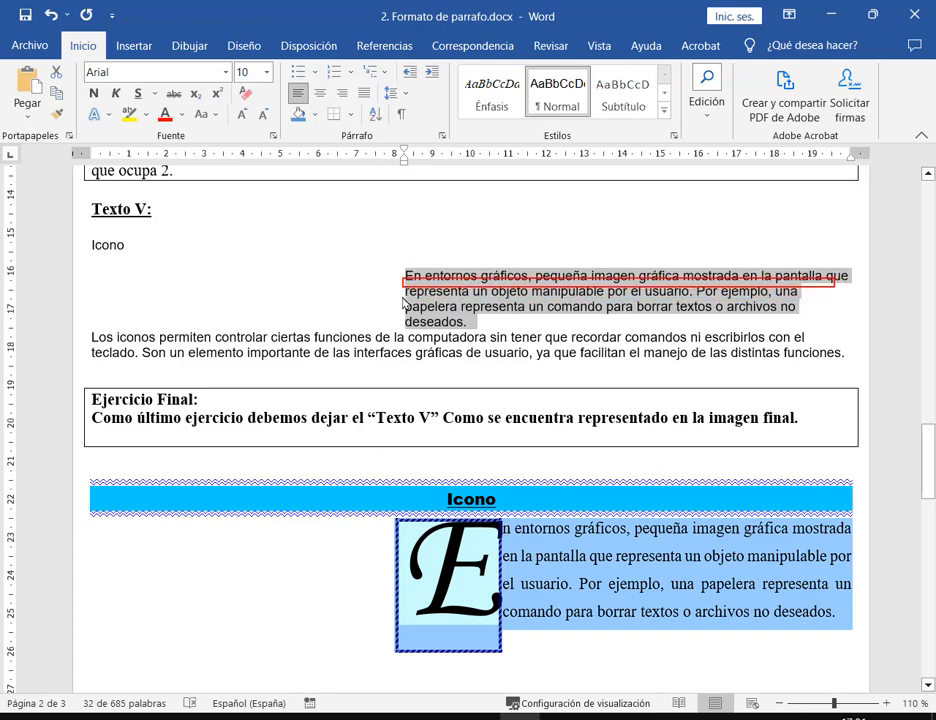
drag(403, 299, 791, 299)
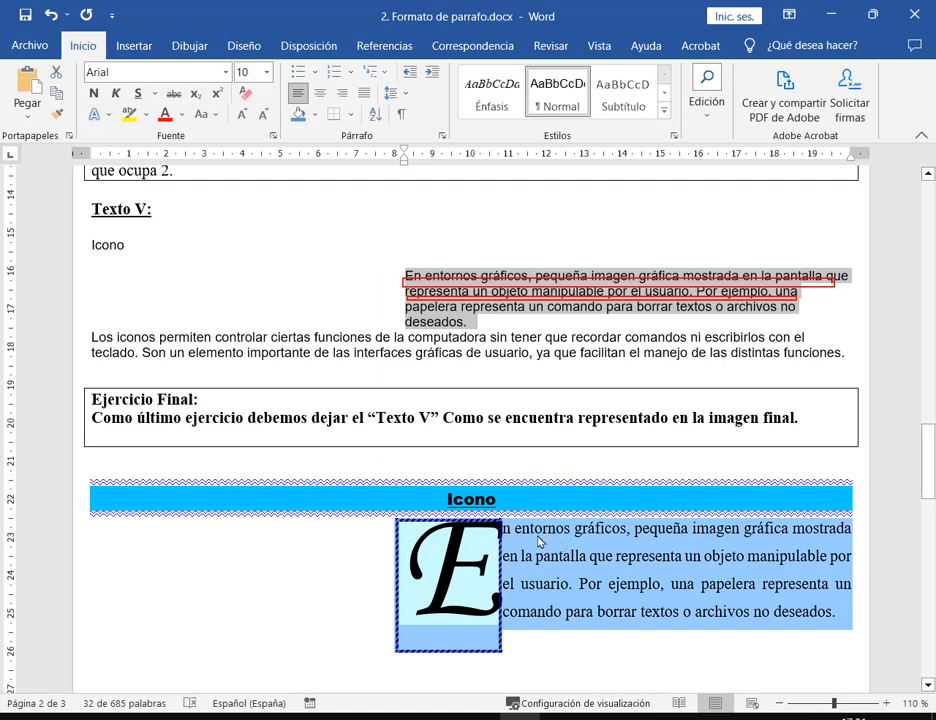
drag(503, 540, 856, 551)
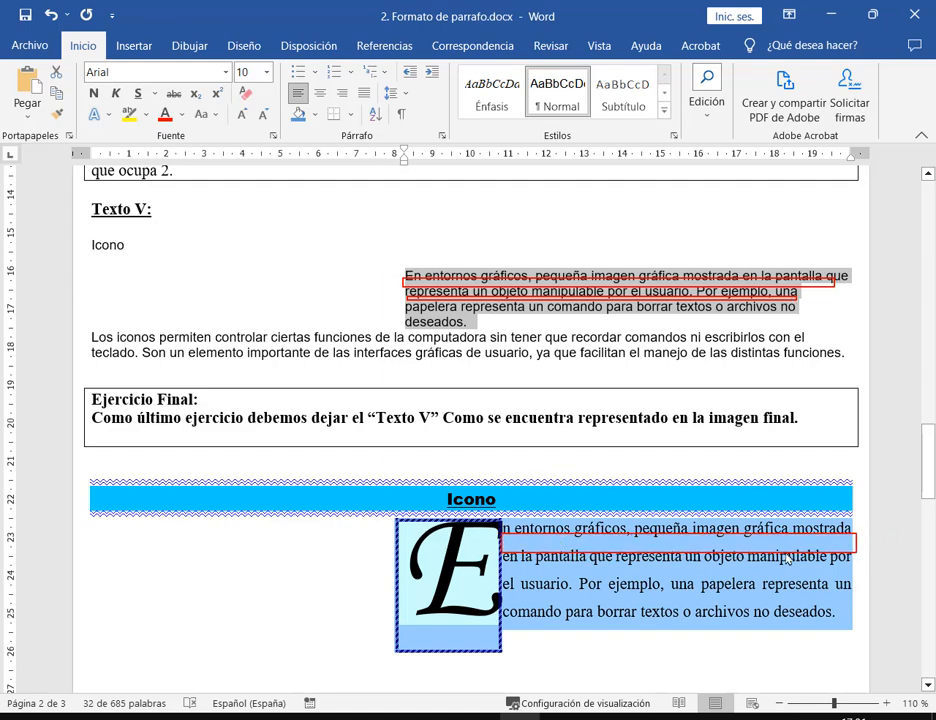
drag(503, 564, 856, 588)
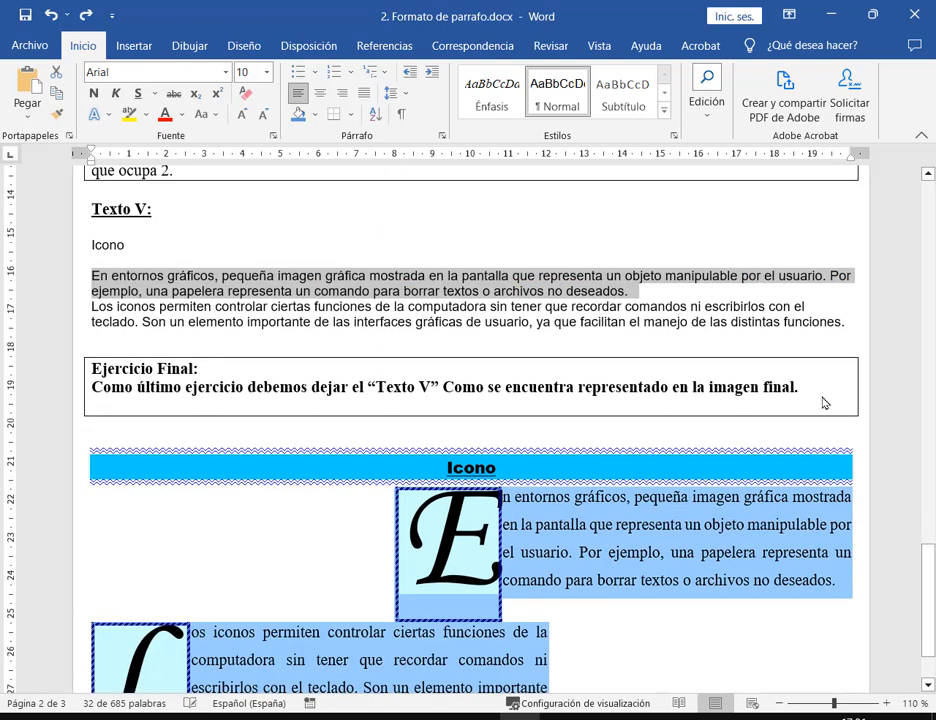
Step: Close the 2. Formato de parrafo.docx document
click(812, 307)
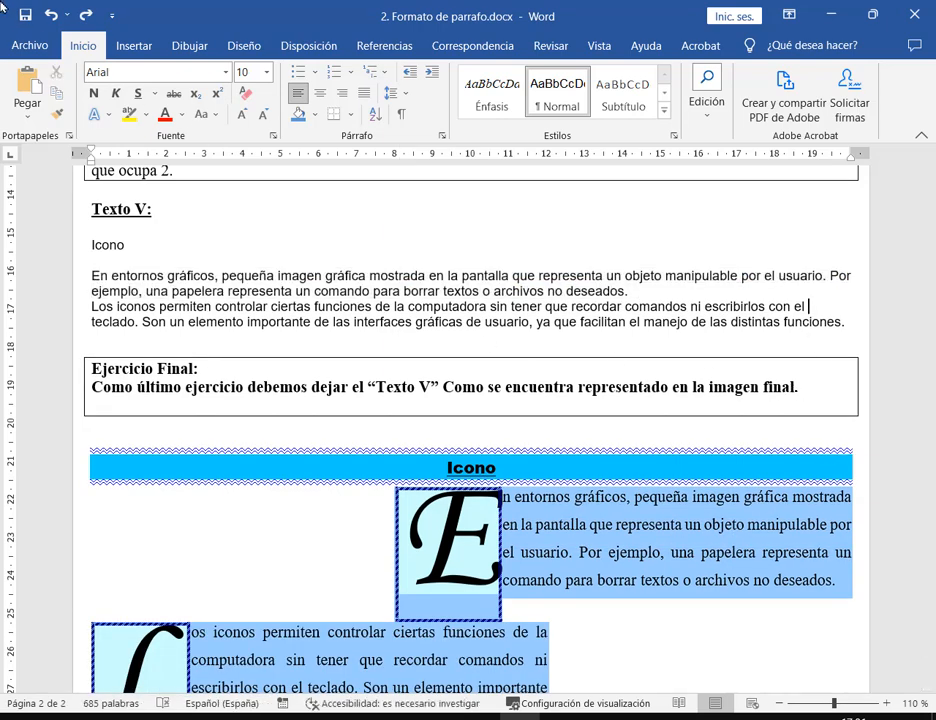
drag(92, 210, 152, 212)
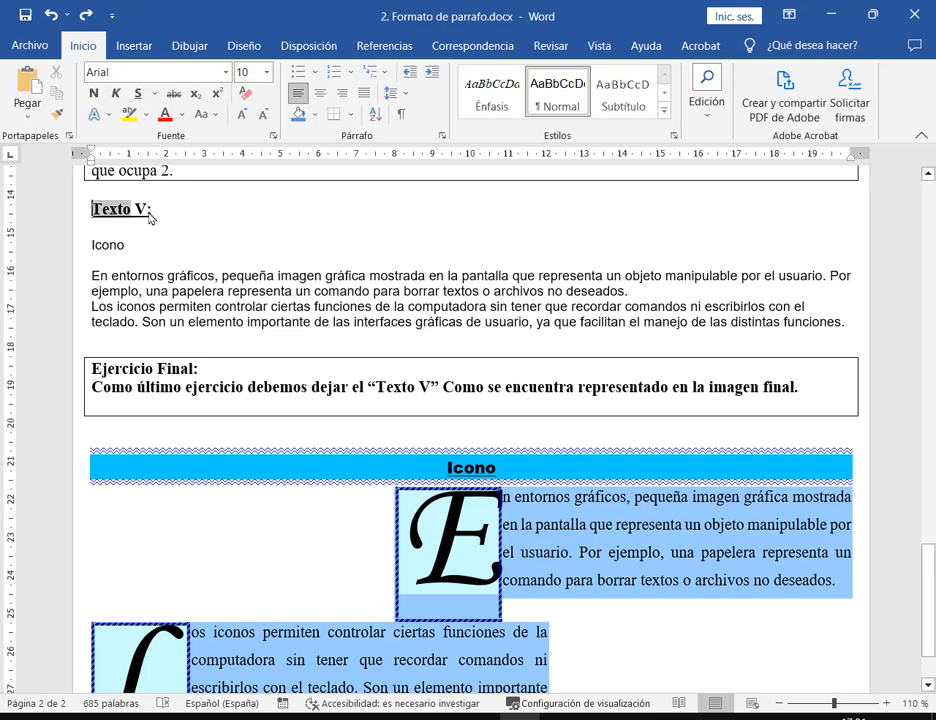
click(449, 307)
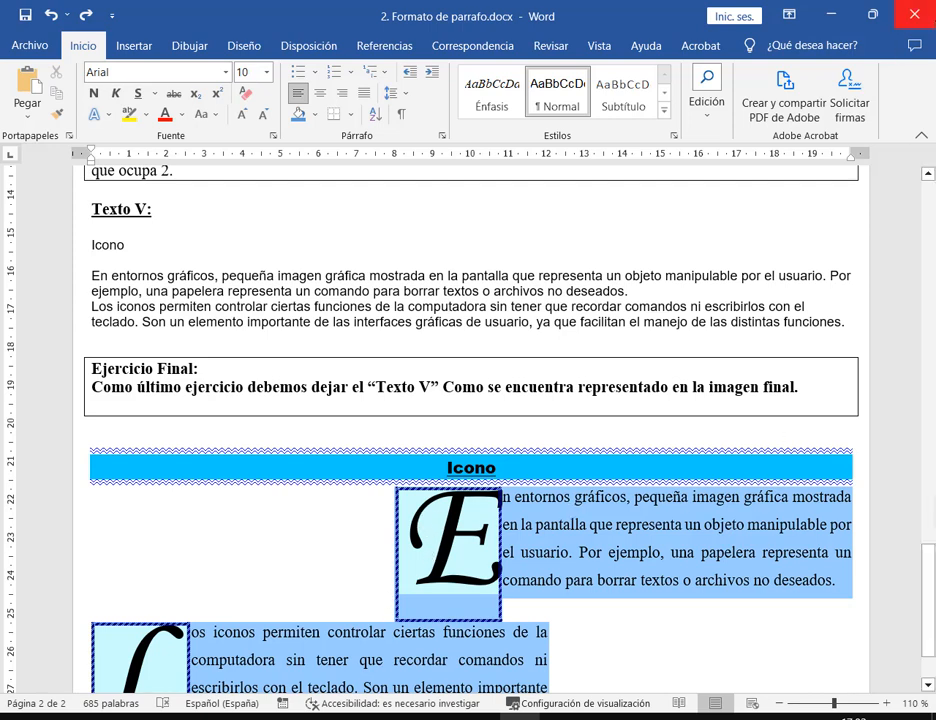
click(914, 14)
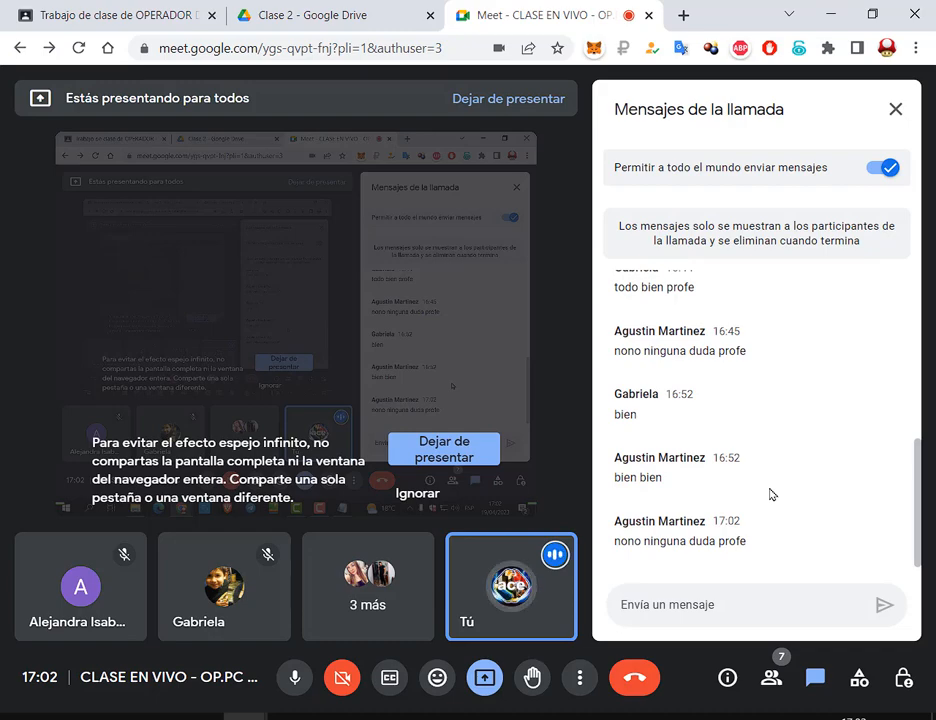
Step: Switch to the Clase 2 folder in Google Drive and locate Trabajo Práctico Nº 01.doc
click(309, 22)
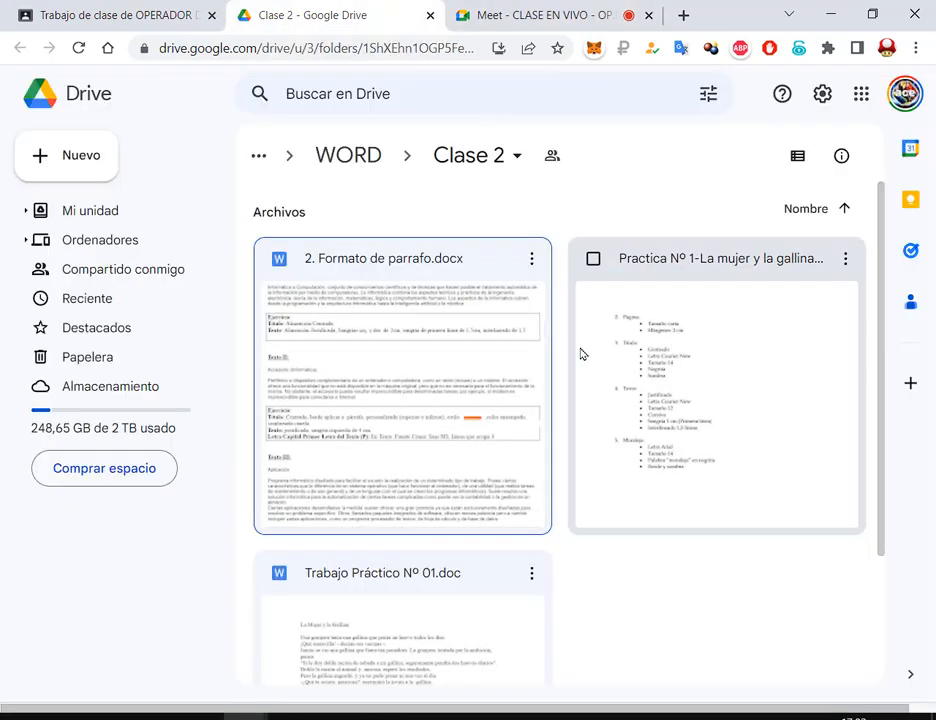
click(677, 622)
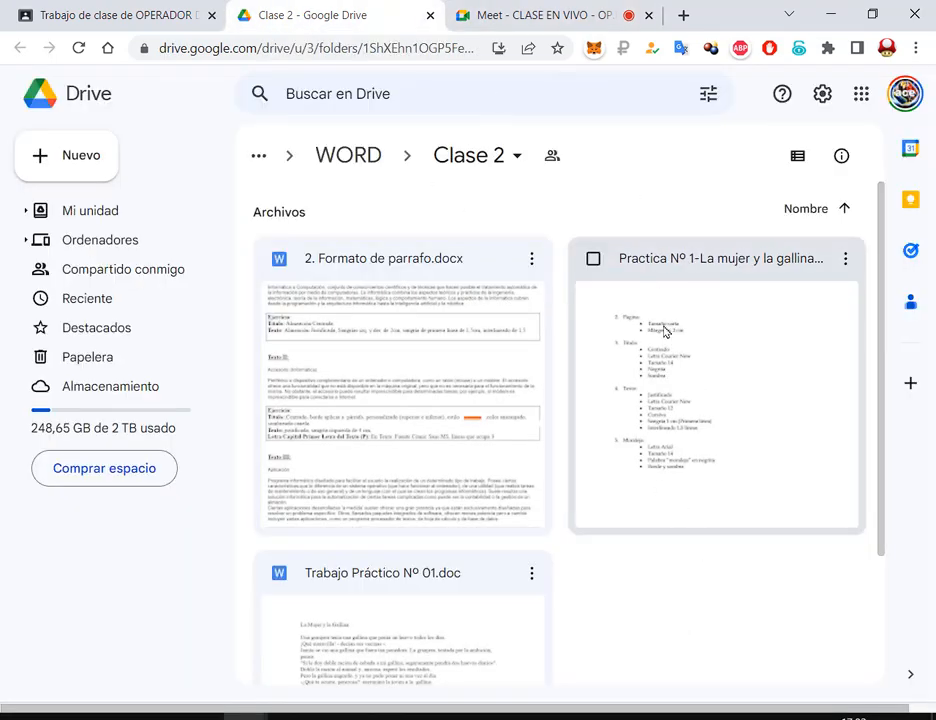
scroll(575, 456, down, 1)
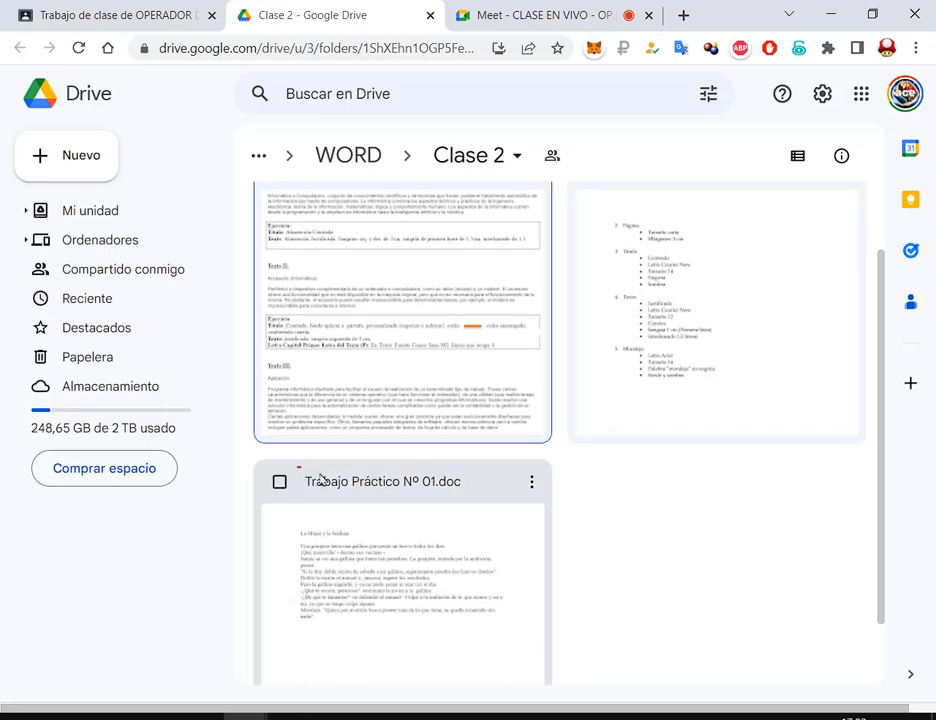
drag(321, 481, 476, 507)
drag(442, 543, 437, 495)
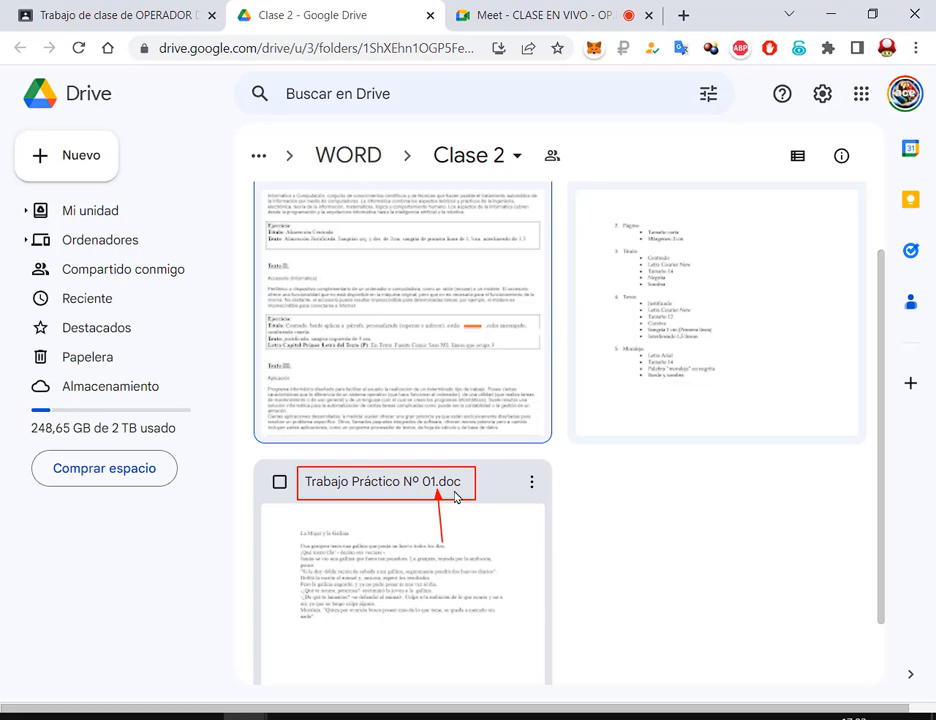
scroll(470, 508, up, 1)
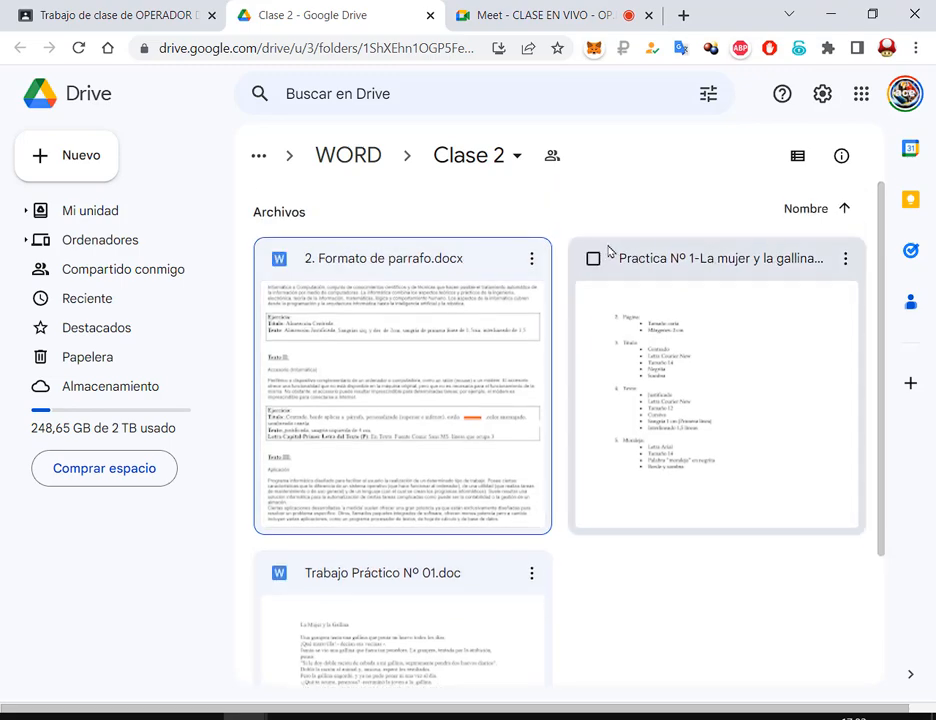
Step: Preview the Practica Nº 1 consignas PDF, review its page, title, text and moral formatting instructions, and close the preview
drag(608, 250, 827, 286)
click(686, 350)
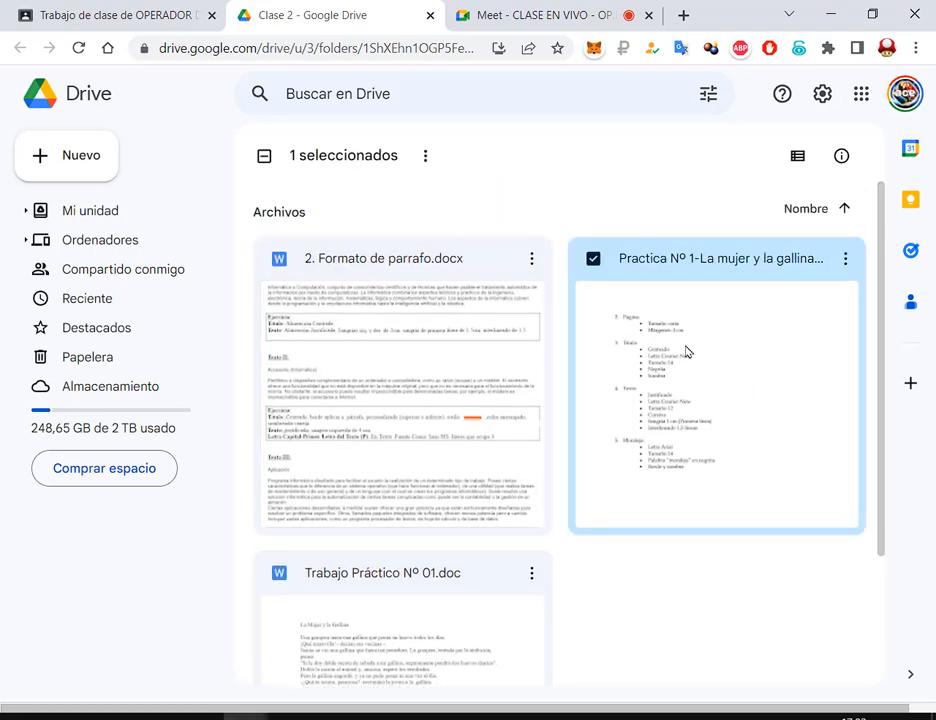
double_click(686, 350)
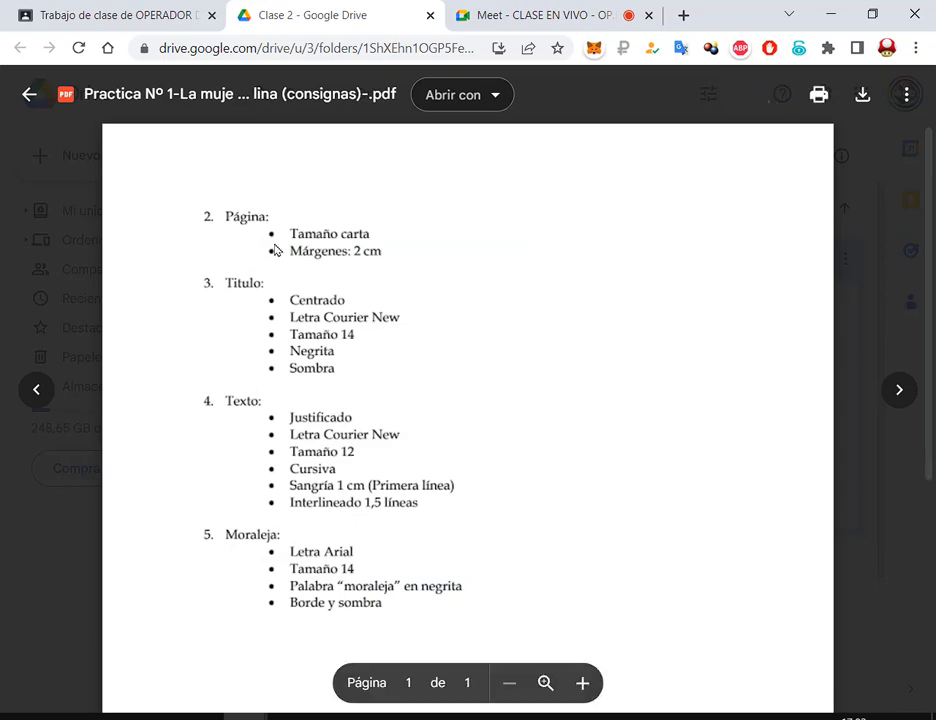
mouse_move(178, 188)
mouse_down()
mouse_move(516, 600)
mouse_move(508, 643)
mouse_move(501, 638)
mouse_up()
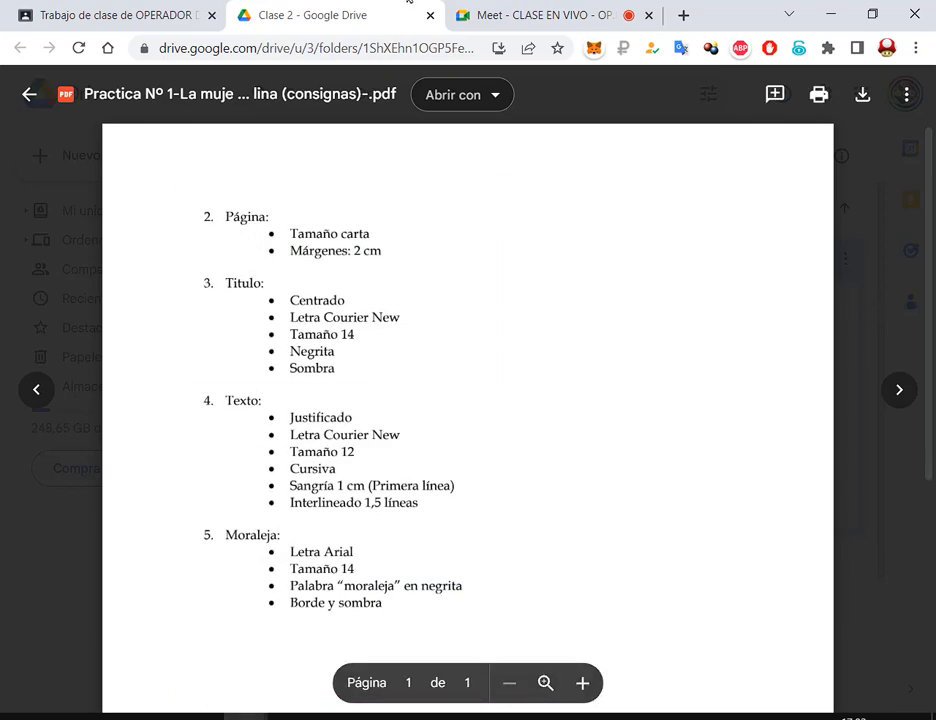
click(29, 93)
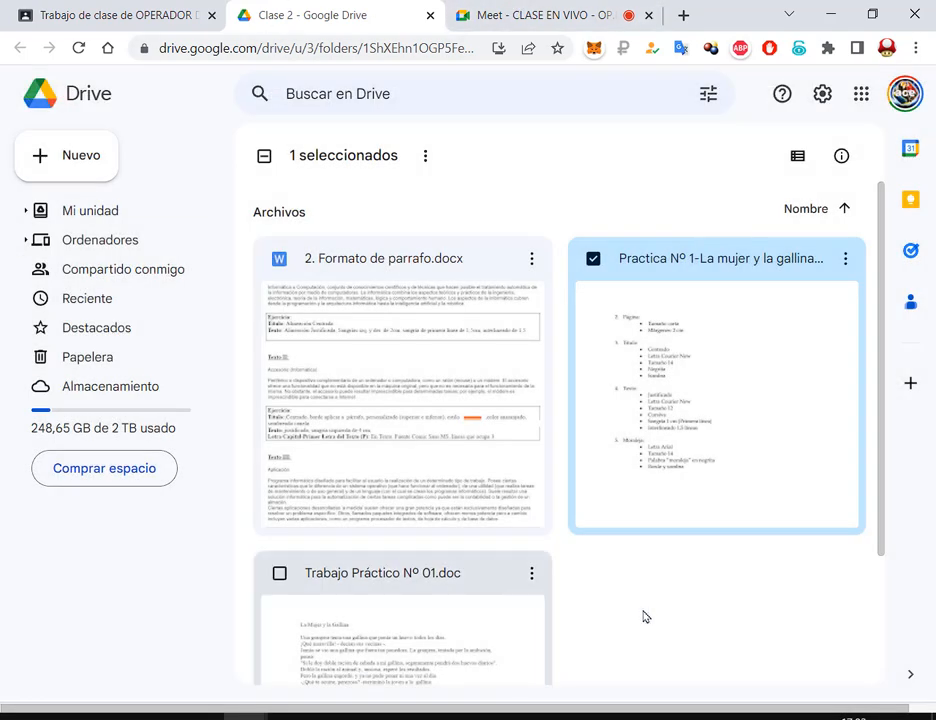
Step: Check the download option for Trabajo Práctico Nº 01.doc without downloading the file
click(643, 617)
scroll(655, 605, down, 3)
click(382, 451)
right_click(380, 453)
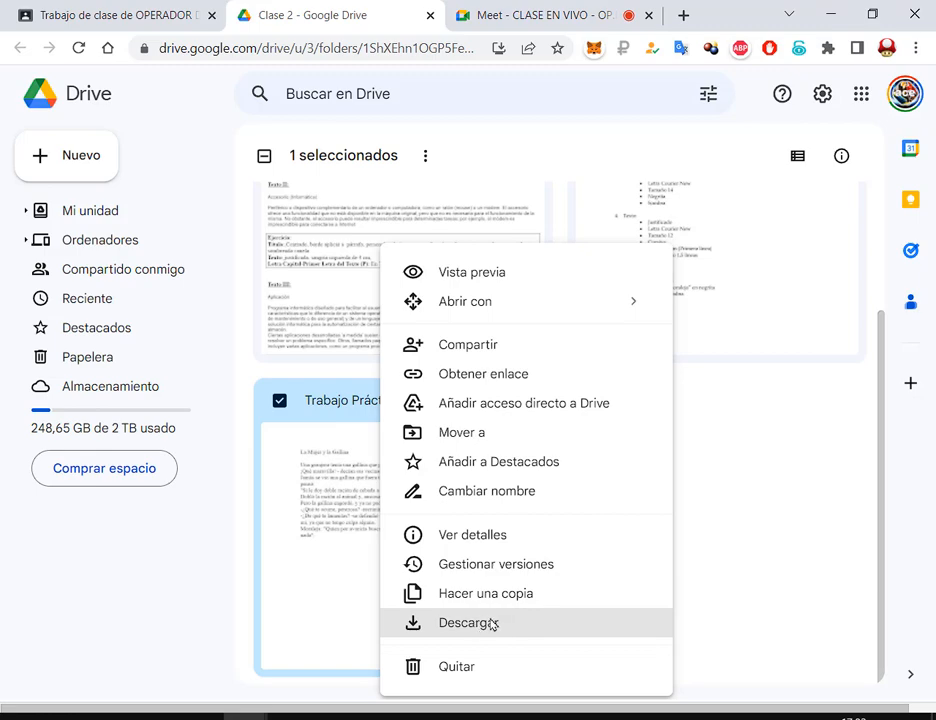
click(729, 539)
Step: Preview the Practica Nº 1 consignas PDF again and return to the folder
click(721, 261)
scroll(706, 274, up, 2)
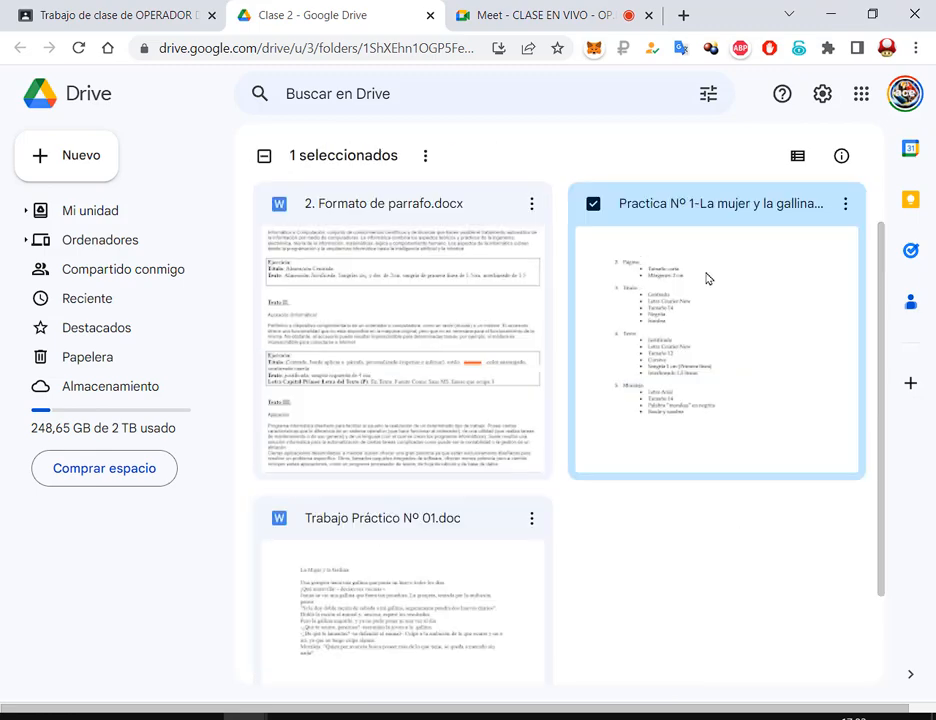
double_click(697, 412)
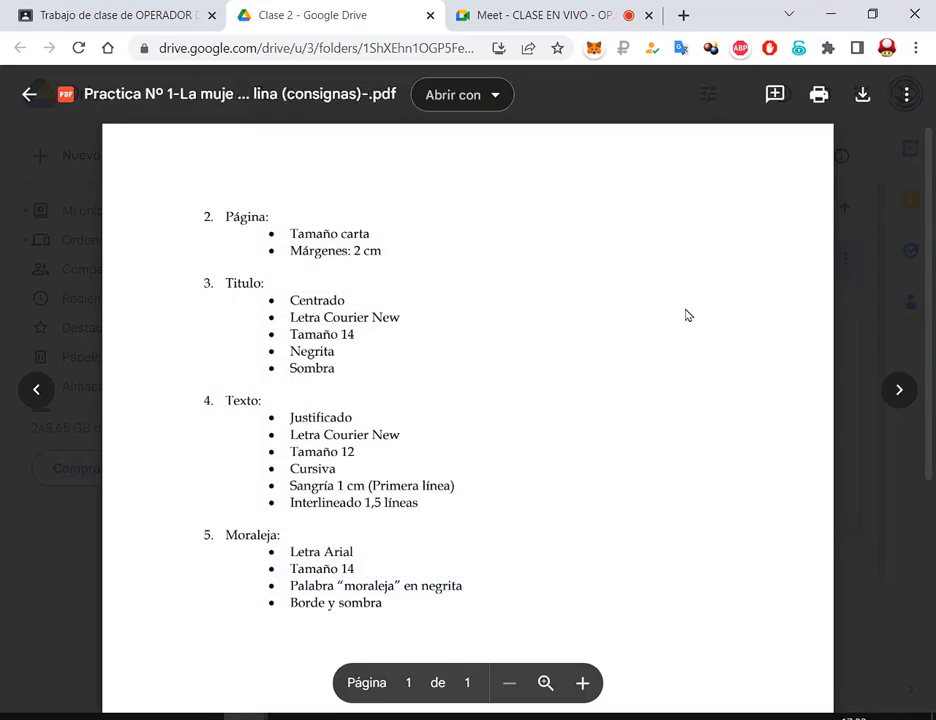
key(Escape)
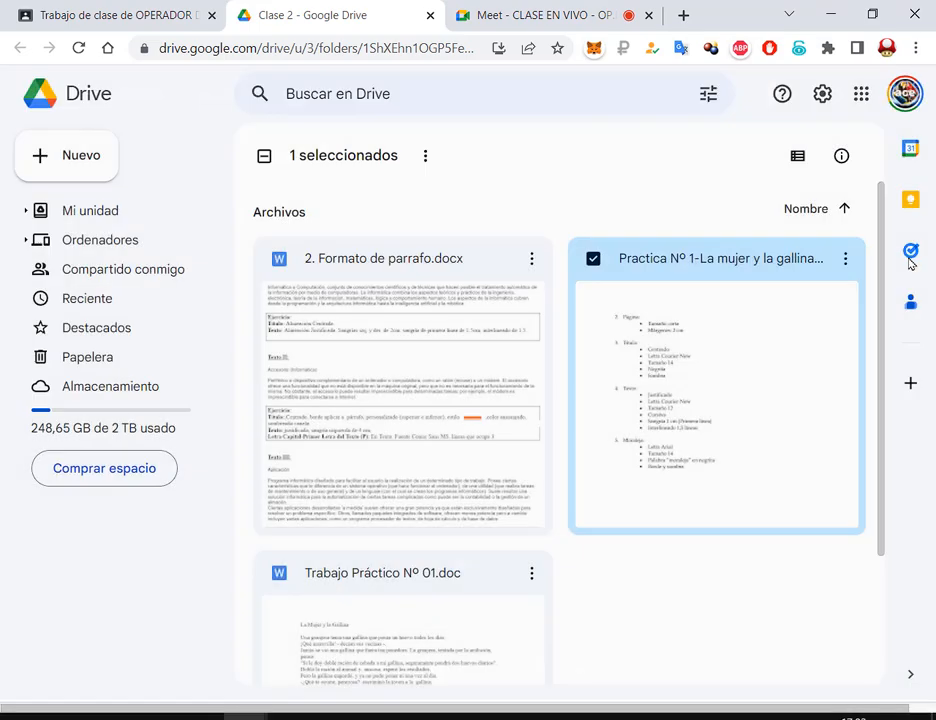
Step: Open the Practica Nº 1 consignas PDF and Trabajo Práctico Nº 01.doc from the local WORD folder
click(157, 716)
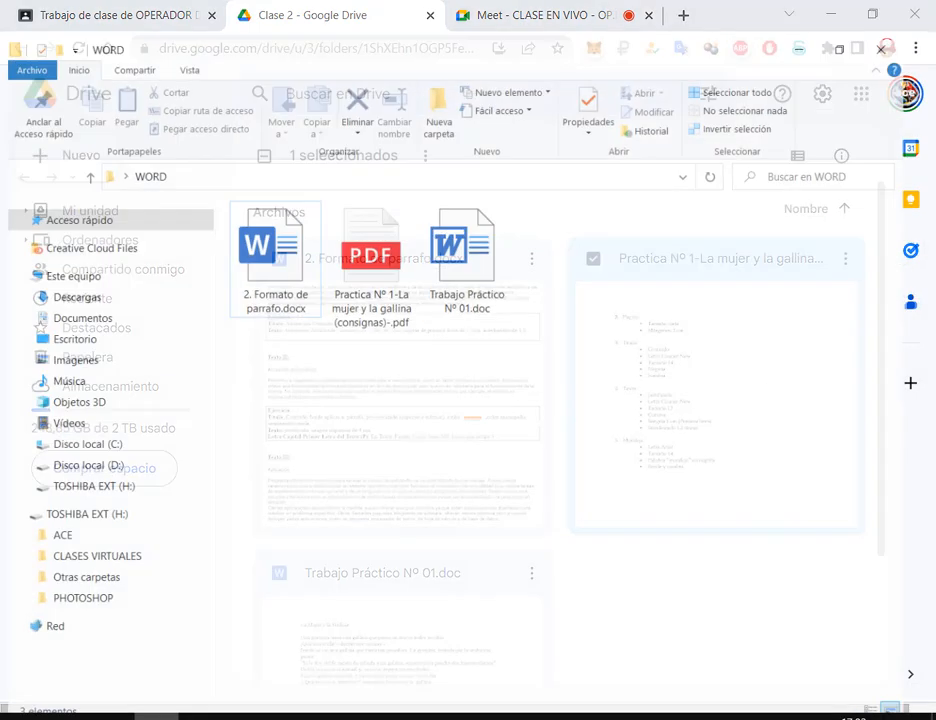
double_click(380, 222)
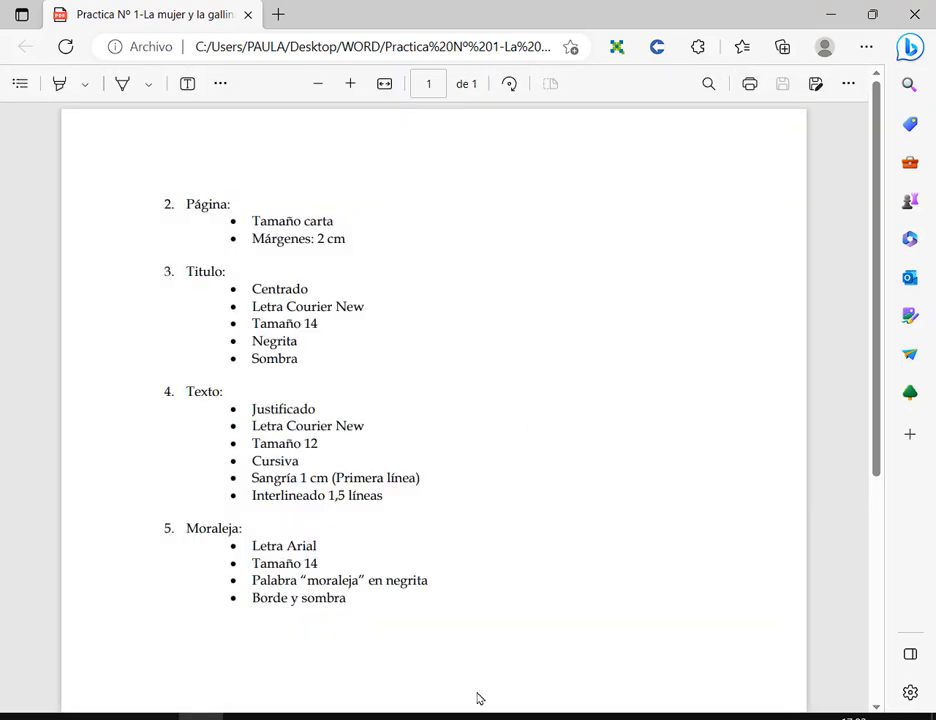
click(157, 713)
click(441, 499)
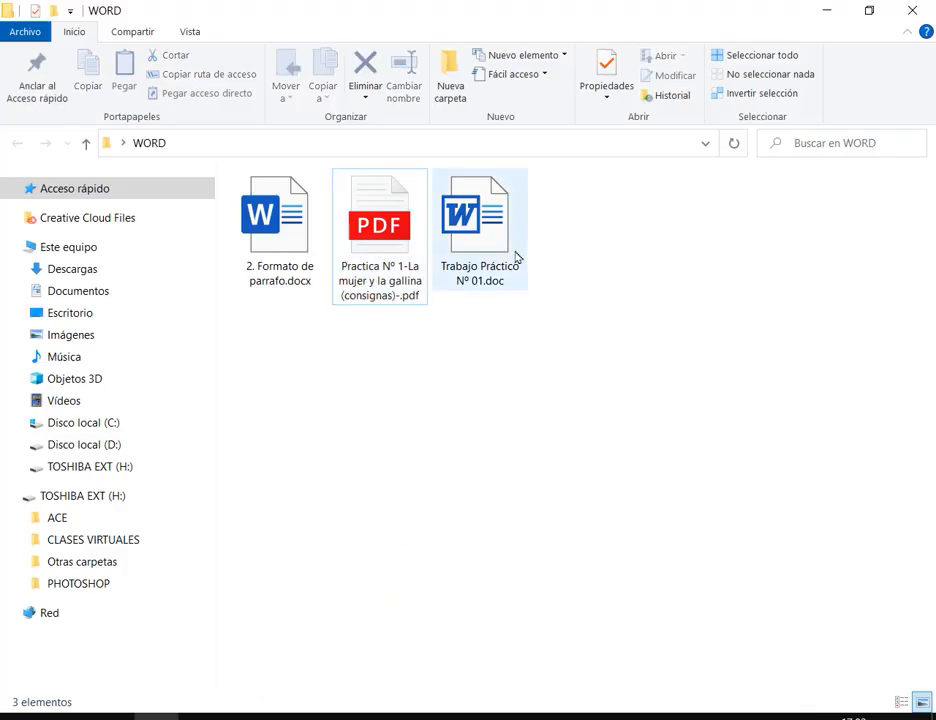
double_click(447, 243)
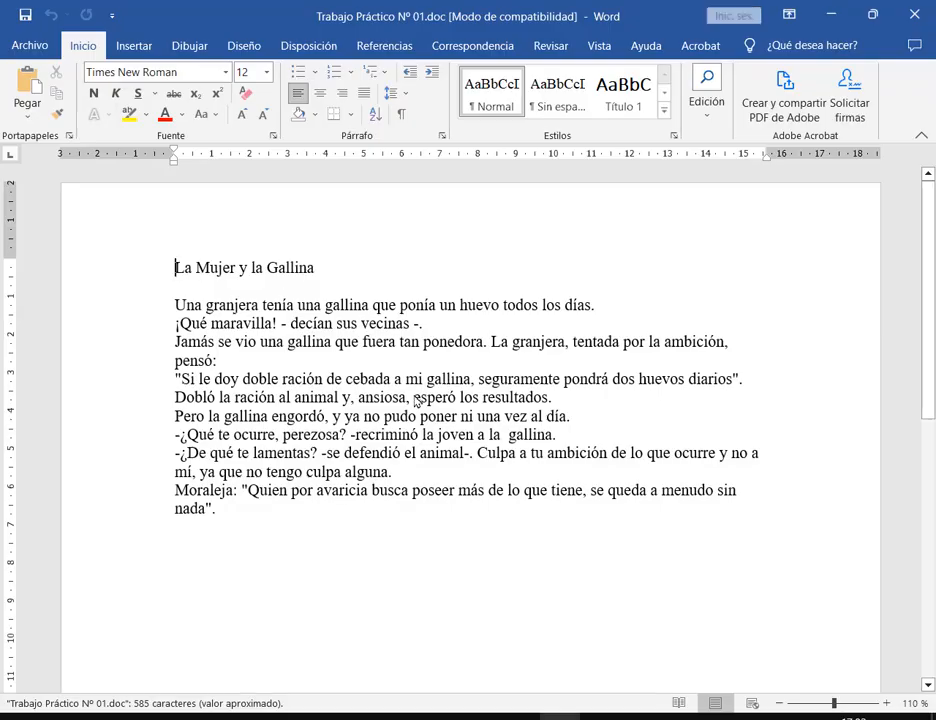
mouse_move(292, 715)
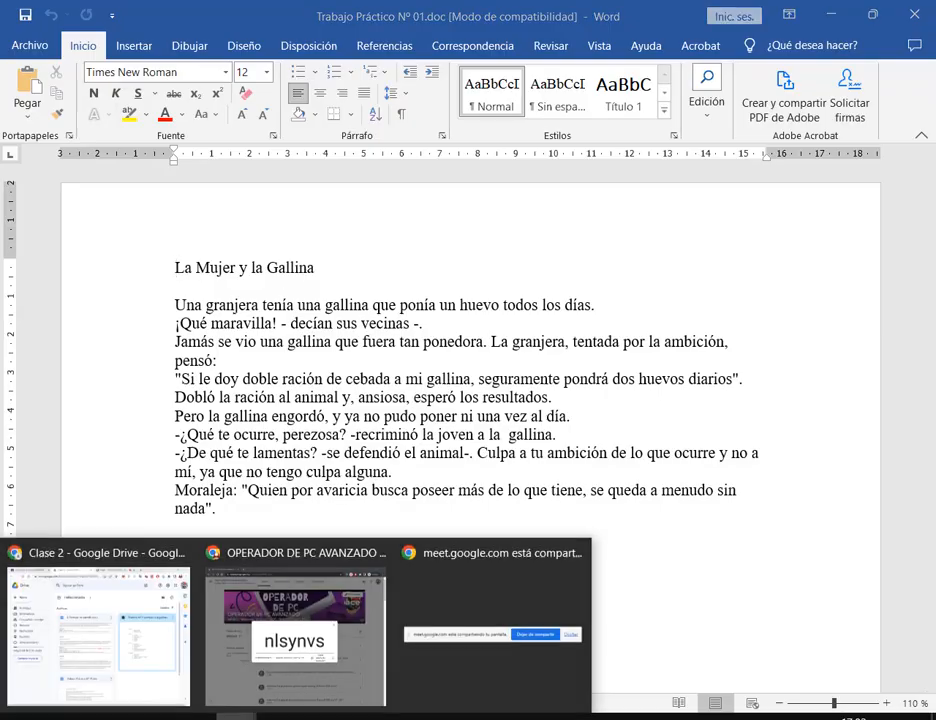
click(166, 655)
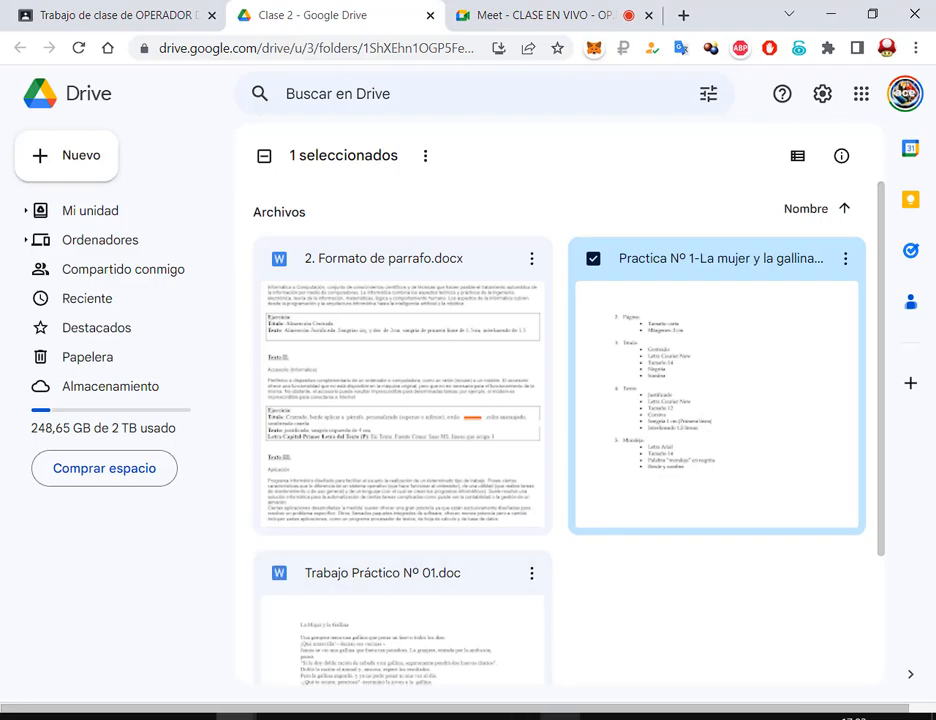
click(560, 716)
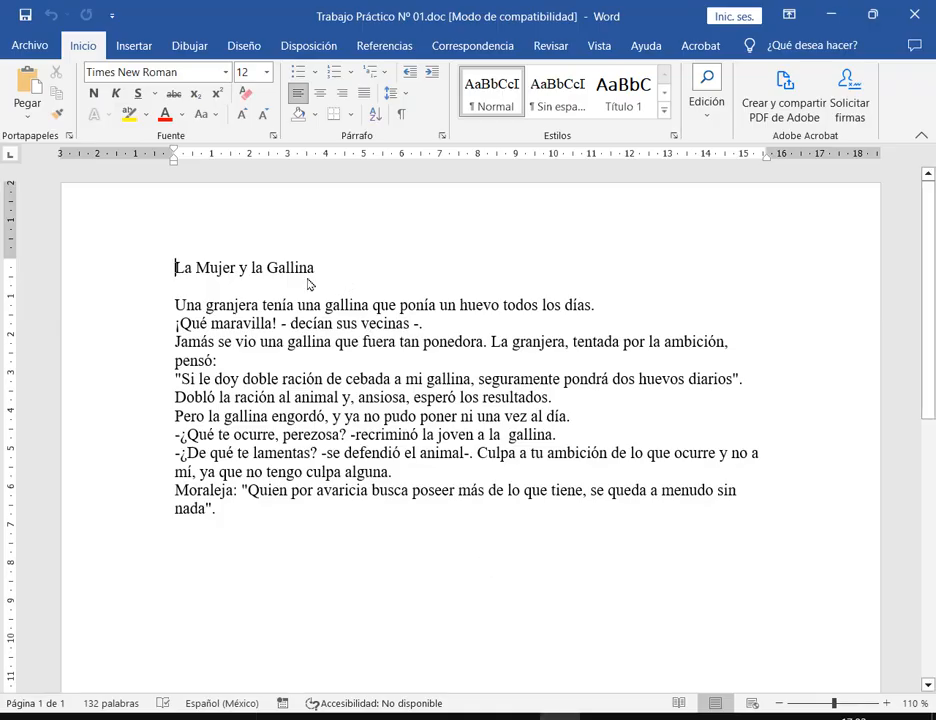
Step: Switch to the browser and locate Trabajo Práctico Nº 01.doc in the Clase 2 folder on Google Drive
click(833, 16)
click(532, 12)
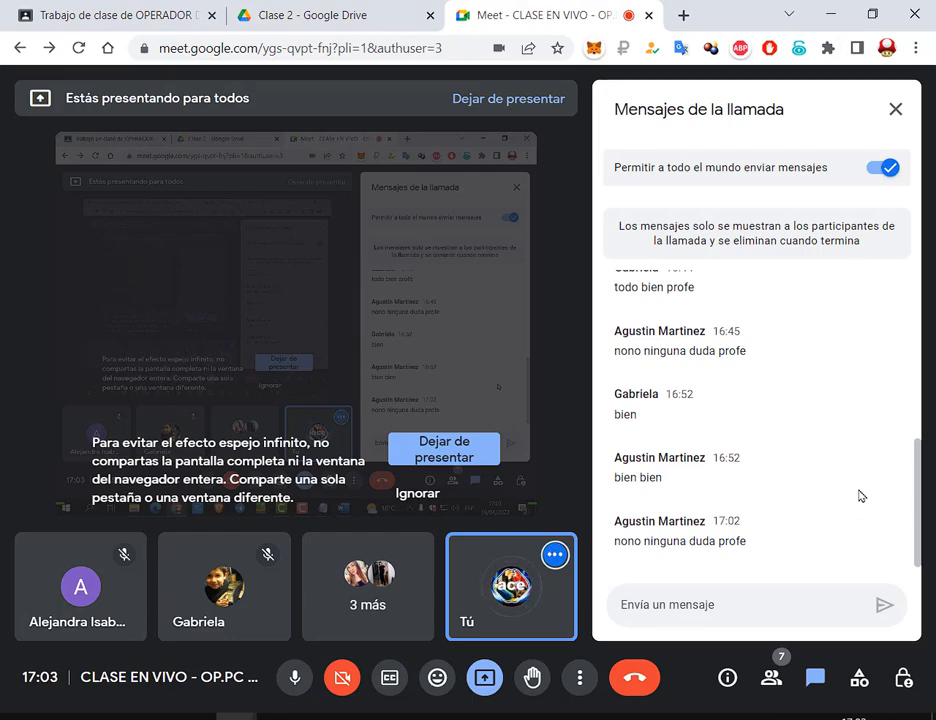
click(355, 15)
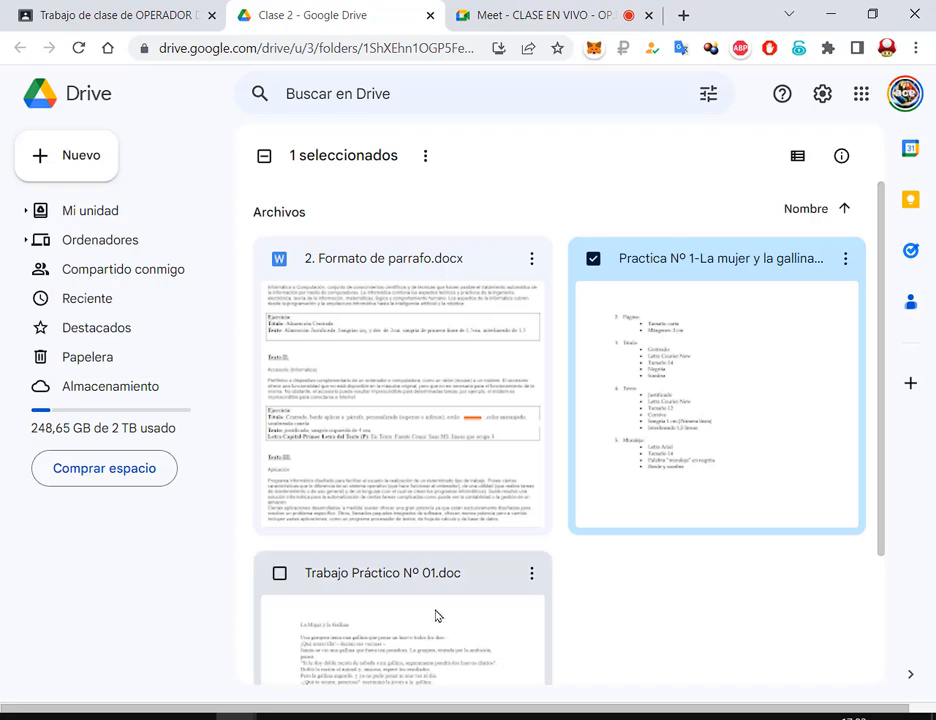
scroll(435, 600, down, 2)
drag(450, 418, 467, 412)
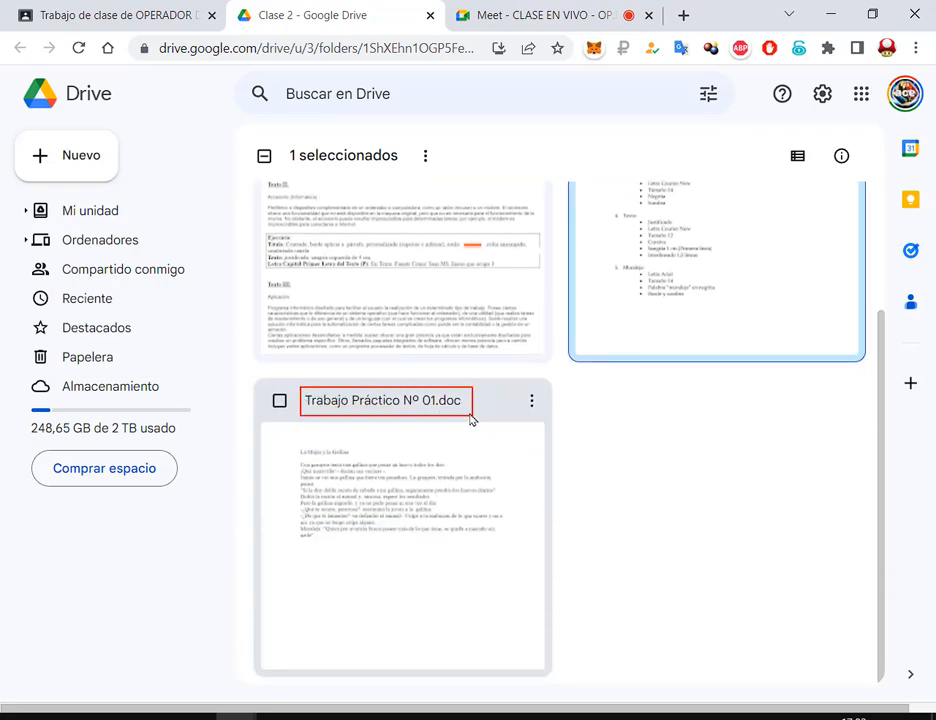
drag(433, 488, 425, 418)
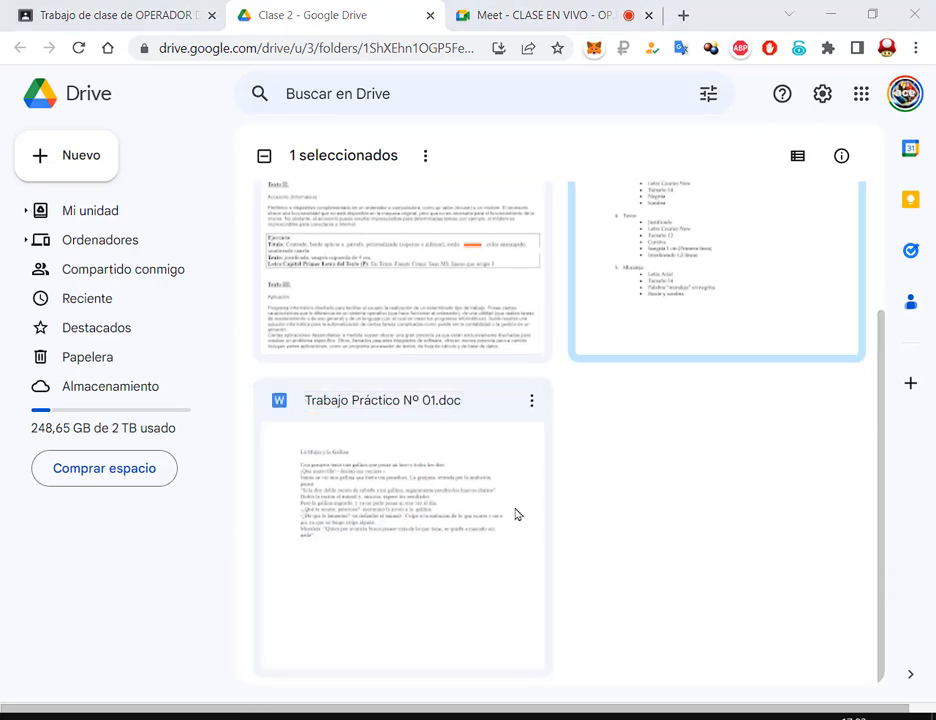
Step: Check the Meet call messages and return to Trabajo Práctico Nº 01.doc in Word
click(506, 10)
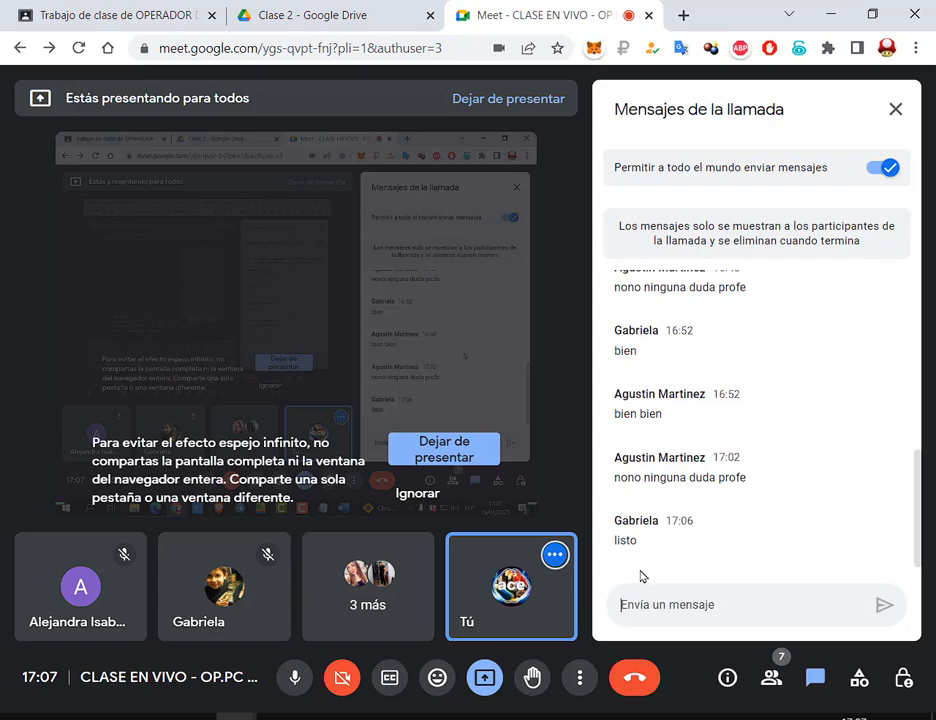
click(645, 604)
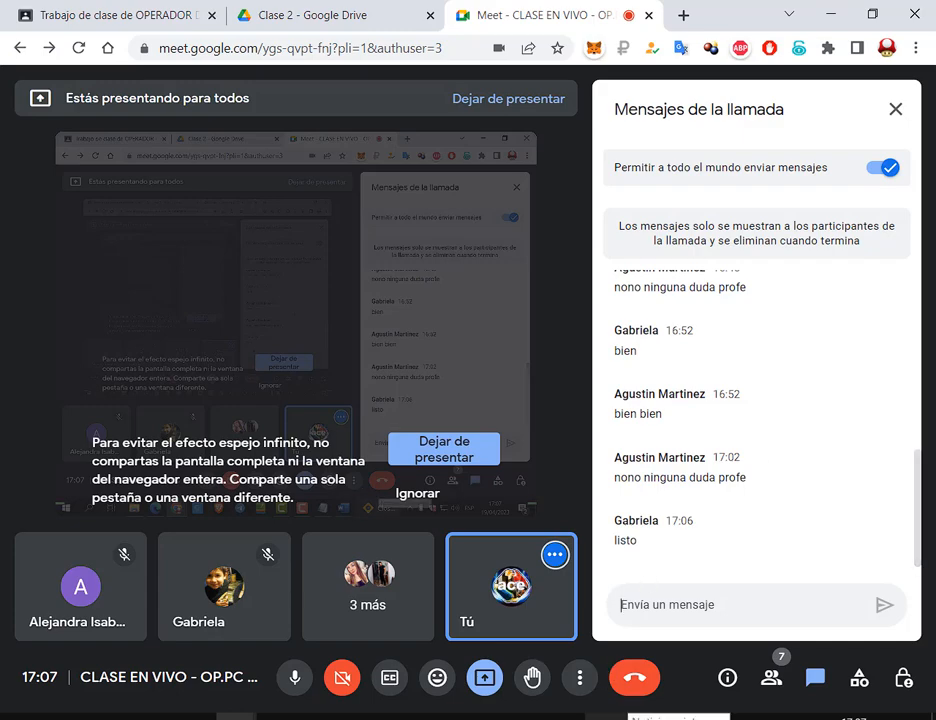
key(alt+Tab)
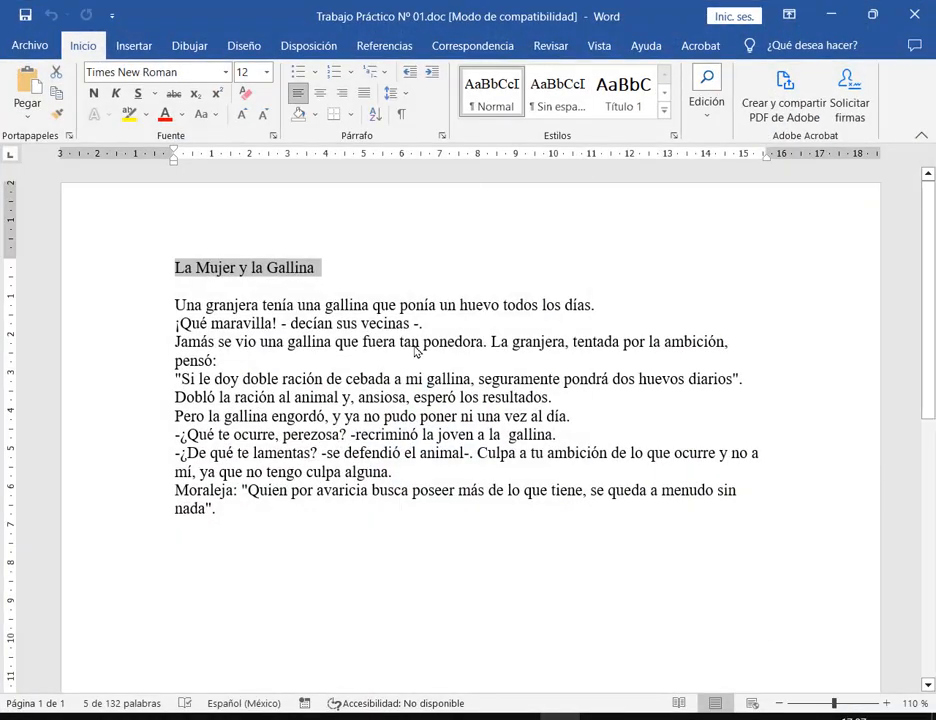
click(557, 463)
Step: Switch to the Practica Nº 1 PDF in Edge and review its page, title, text and moral formatting requirements
mouse_move(185, 714)
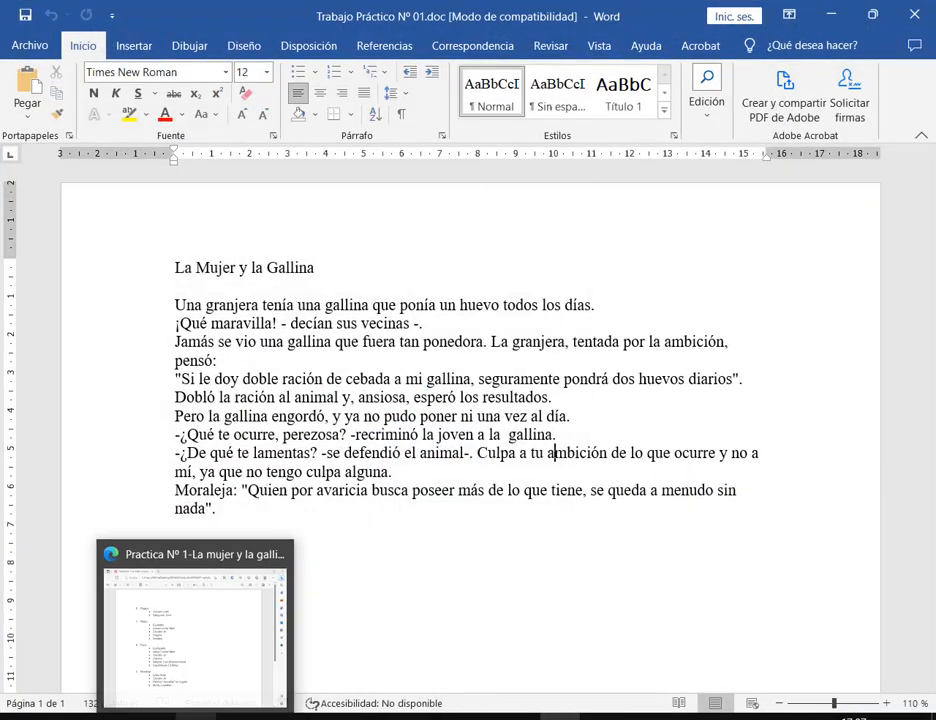
click(209, 670)
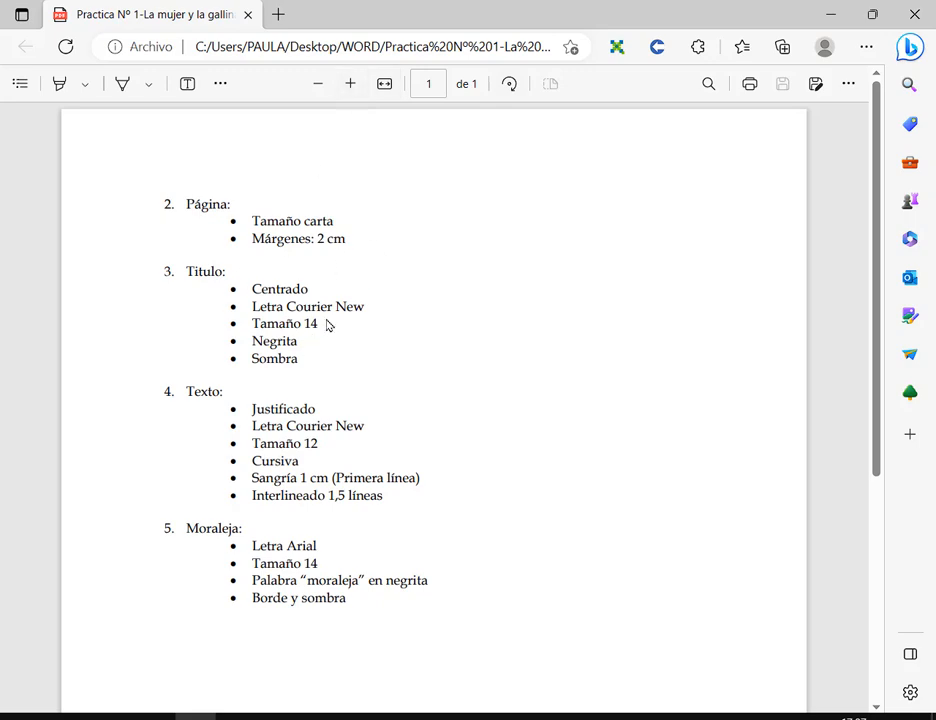
drag(151, 258, 461, 628)
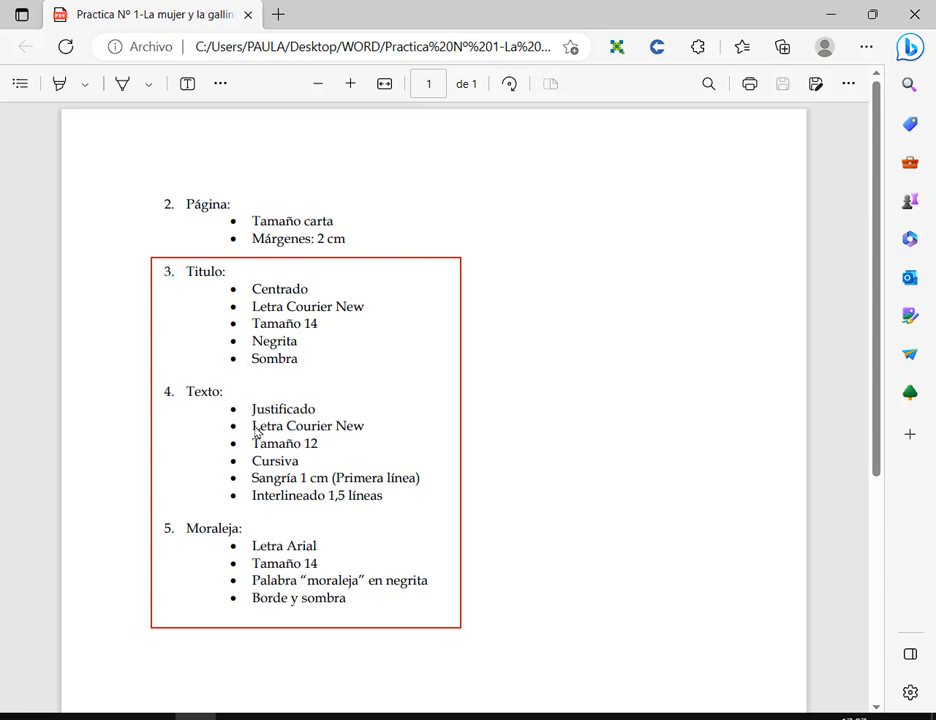
mouse_move(244, 399)
mouse_down()
mouse_move(324, 424)
mouse_move(334, 418)
mouse_up()
drag(248, 476, 326, 495)
drag(247, 590, 347, 611)
key(Escape)
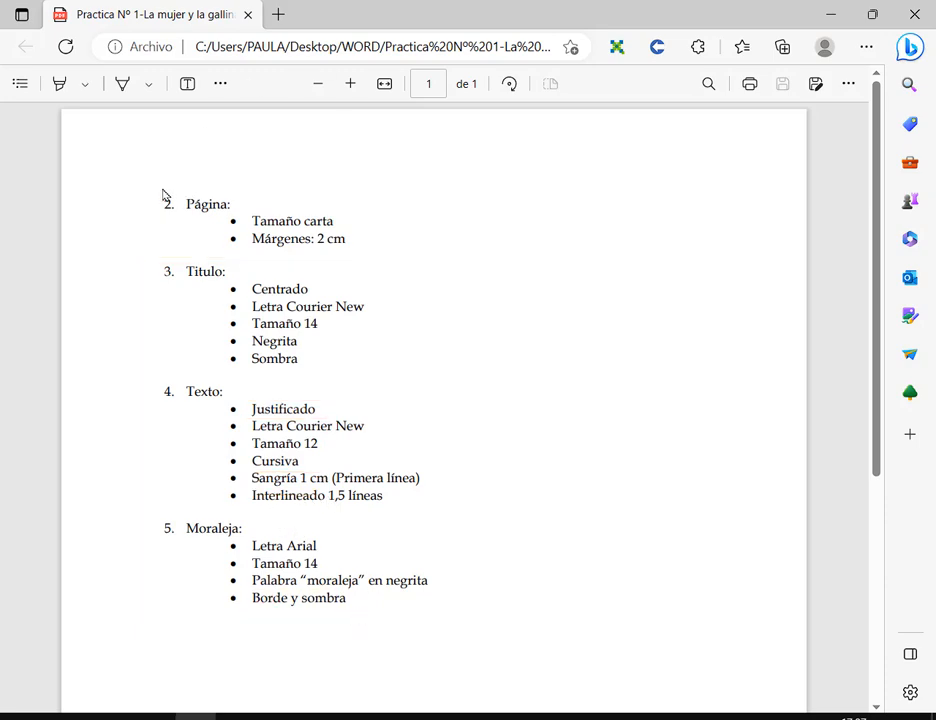
drag(160, 189, 376, 253)
drag(271, 149, 227, 199)
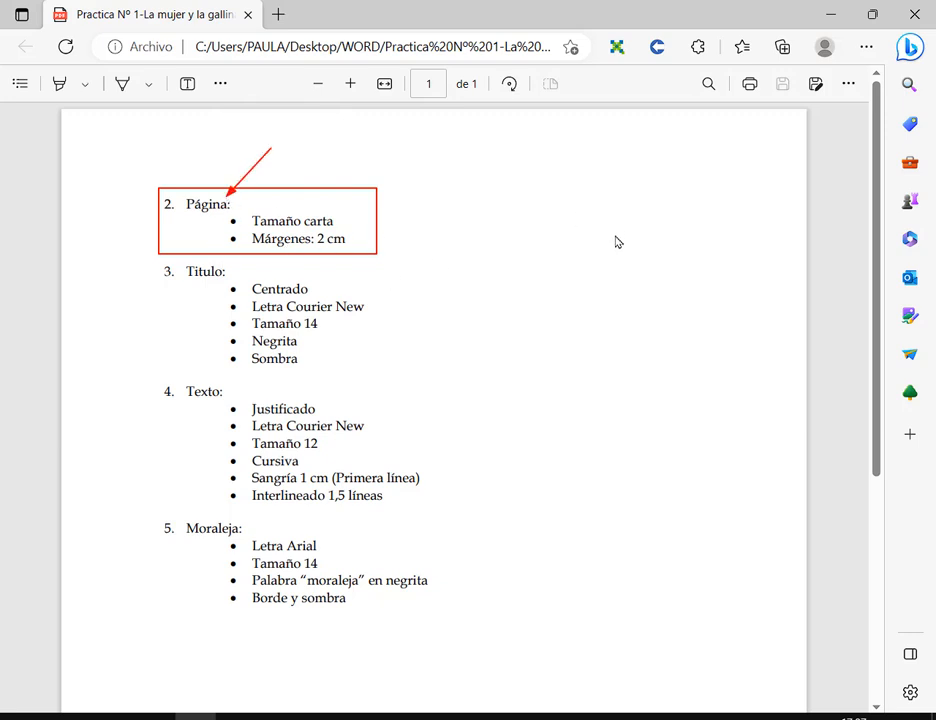
key(Escape)
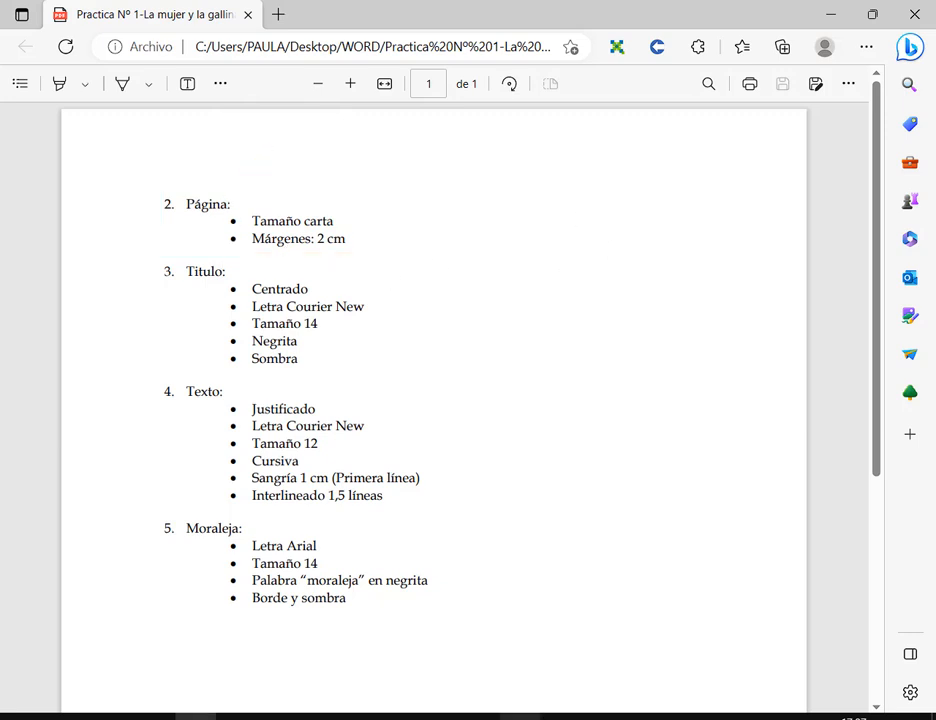
Step: Switch back to Trabajo Práctico Nº 01.doc in Word and create a new blank document
click(560, 717)
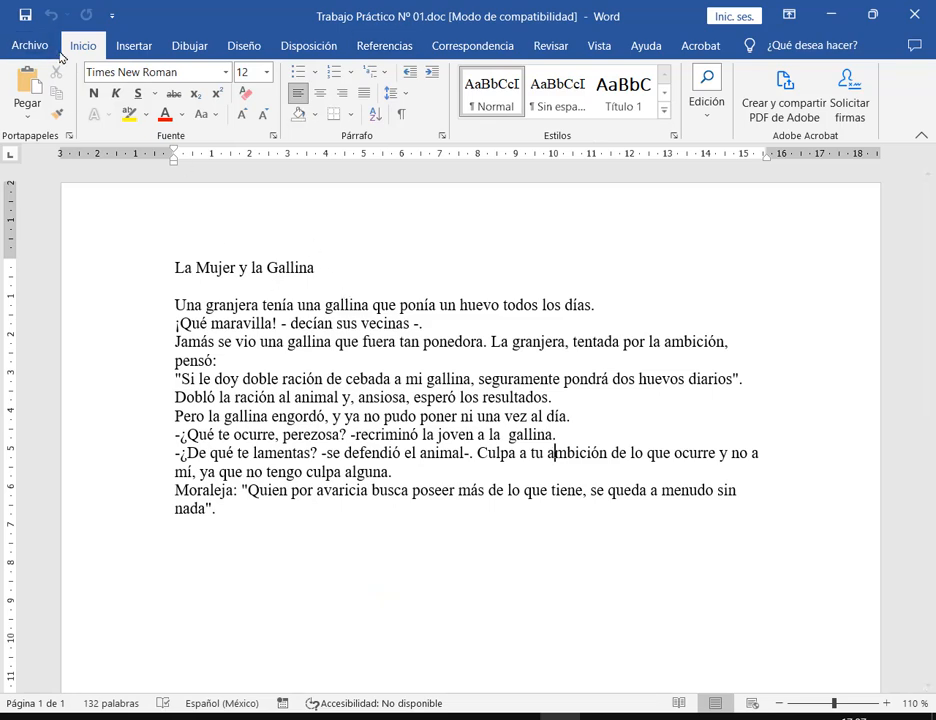
click(28, 44)
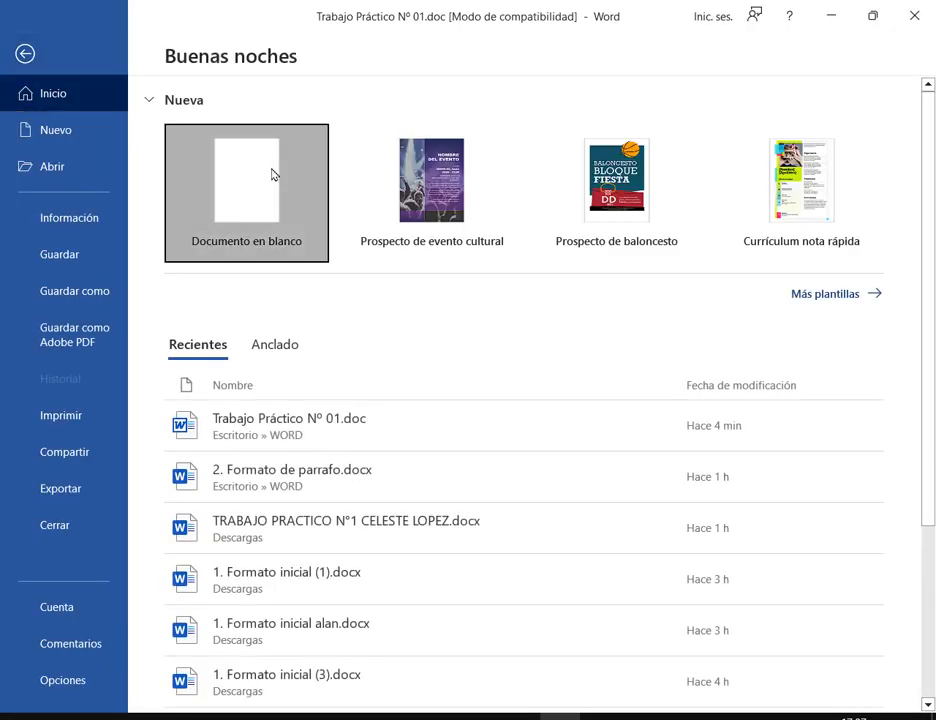
click(271, 175)
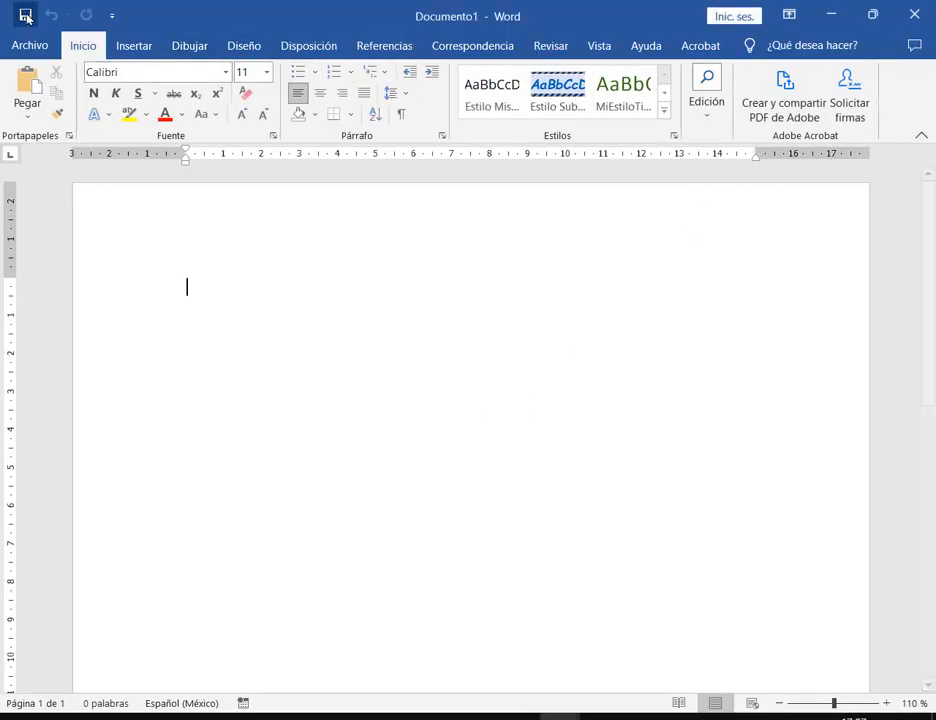
Step: Review the blank document option among the new document templates and return to the empty page
click(29, 44)
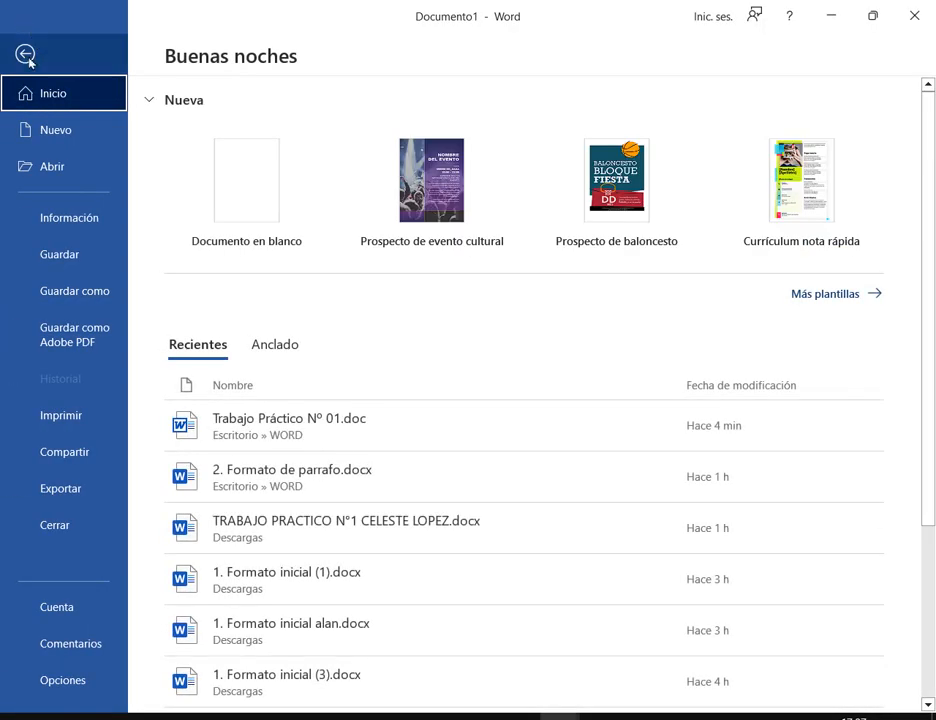
click(26, 55)
click(29, 44)
click(52, 130)
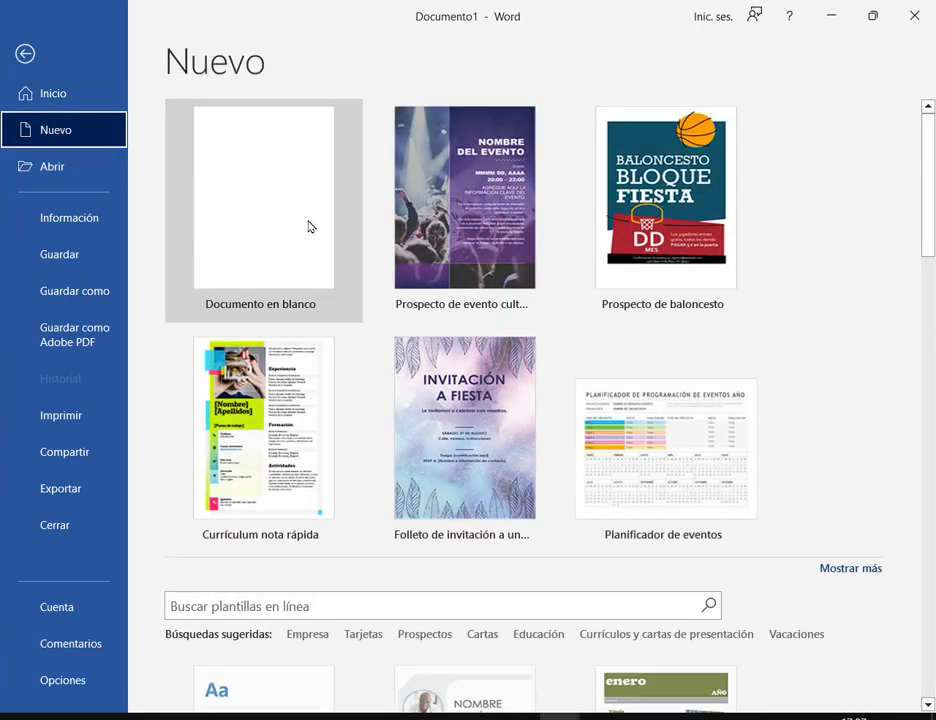
mouse_move(177, 97)
mouse_down()
mouse_move(372, 283)
mouse_move(346, 324)
mouse_up()
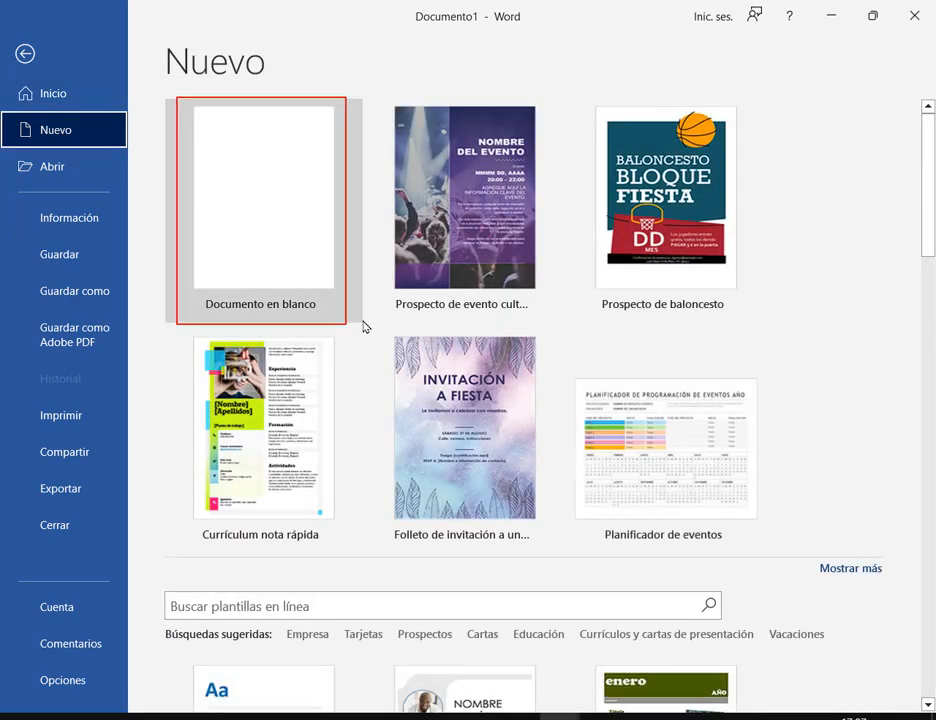
click(25, 55)
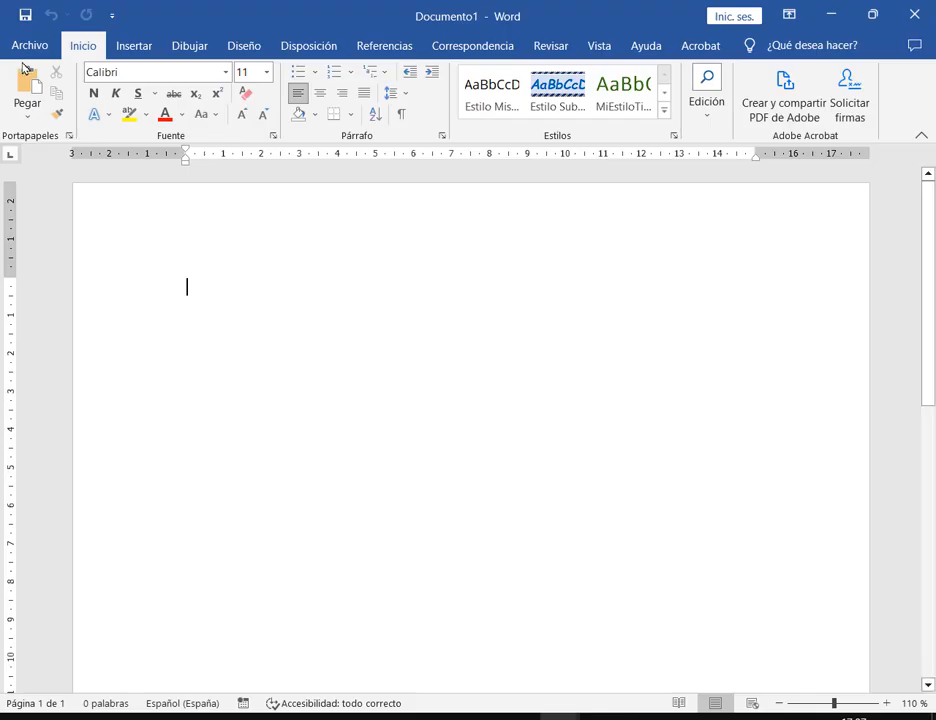
Step: Zoom the blank document out to 80 %, check the Meet call messages and return to Documento1 in Word
click(781, 704)
click(781, 704)
click(781, 704)
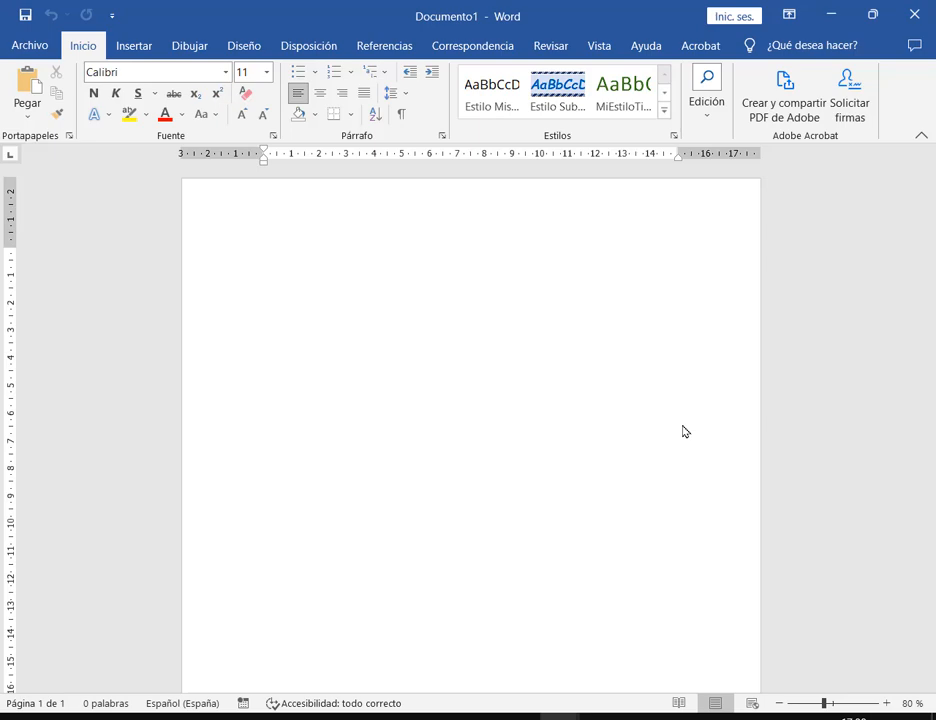
key(alt+Tab)
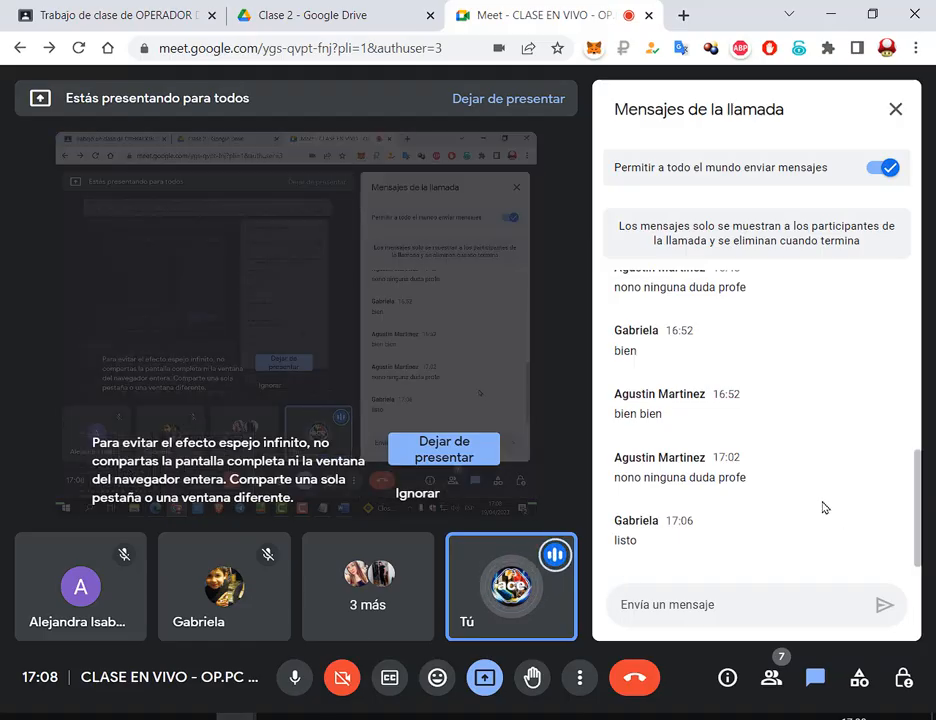
click(560, 714)
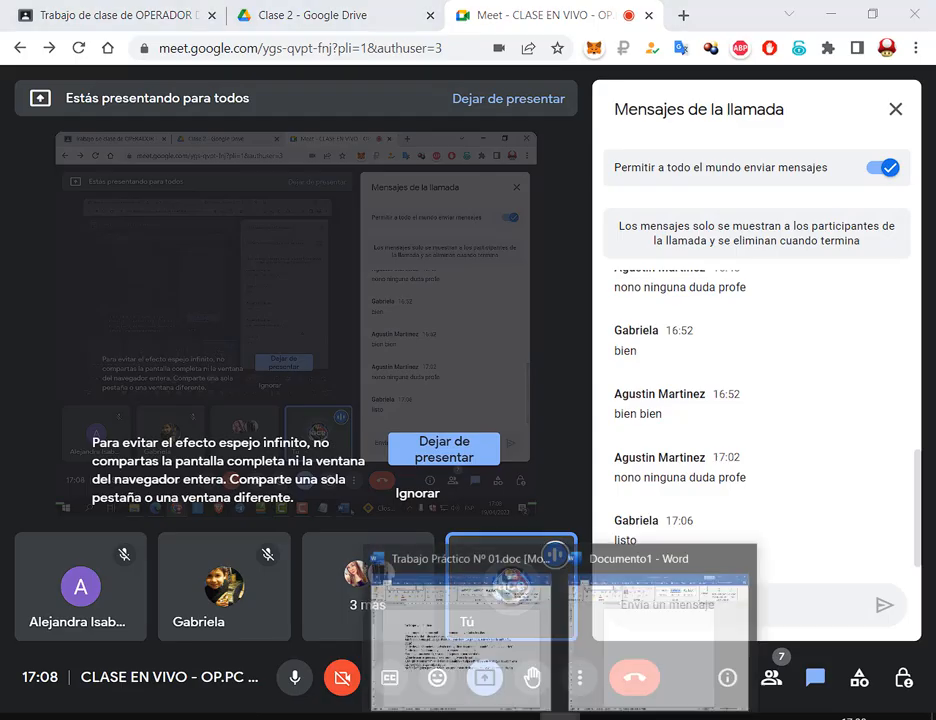
click(633, 629)
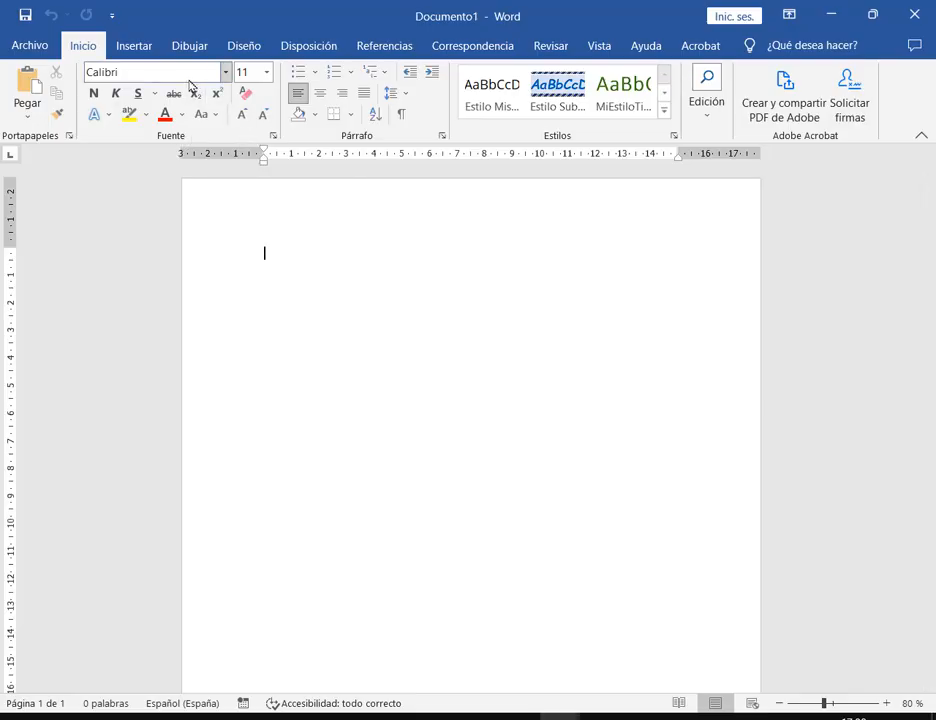
Step: Set the blank document's paper size to Legal 8,5 x 14 pulg. and view the whole page
click(282, 46)
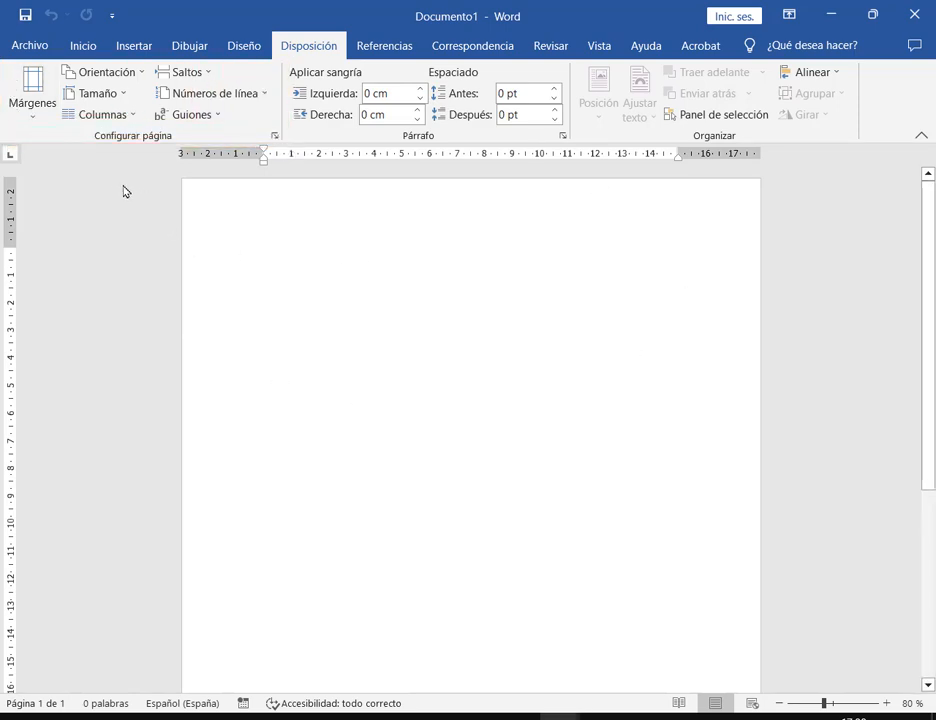
click(120, 97)
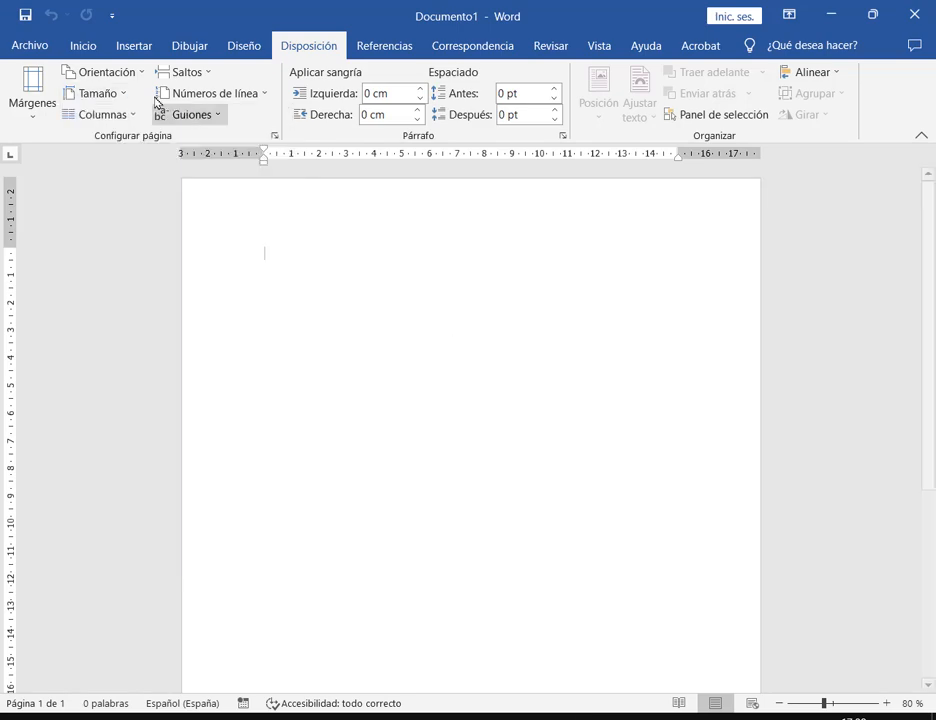
click(113, 97)
click(174, 326)
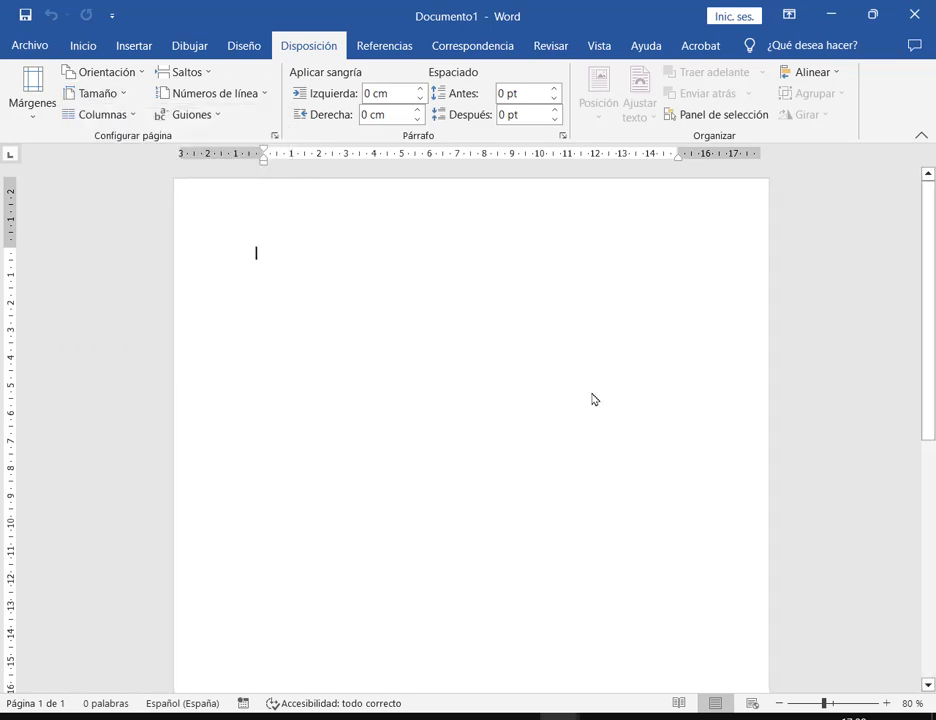
scroll(620, 422, down, 5)
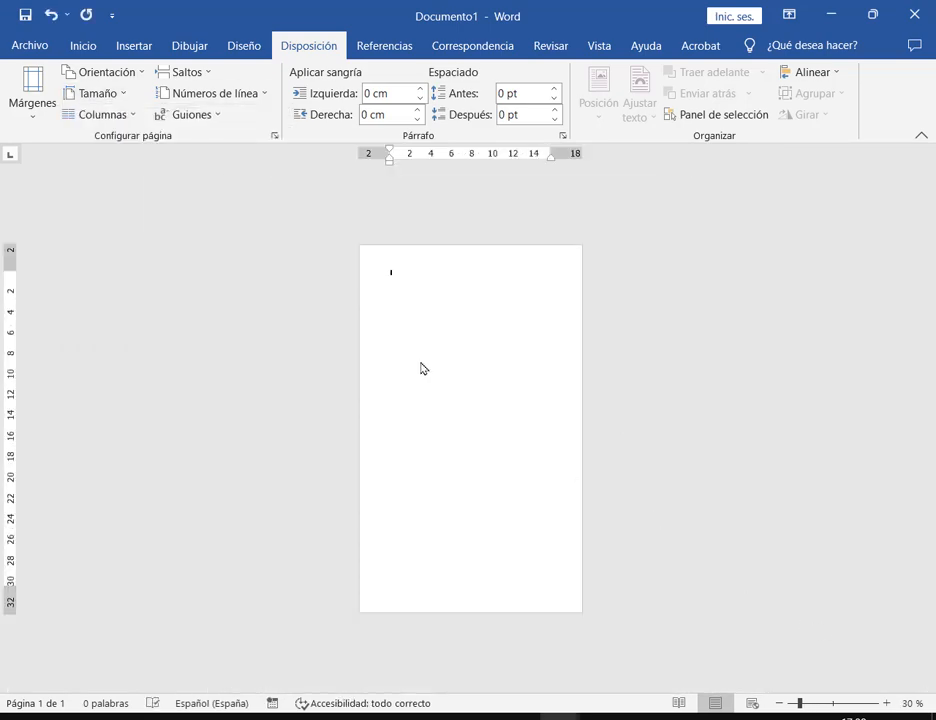
drag(360, 248, 581, 617)
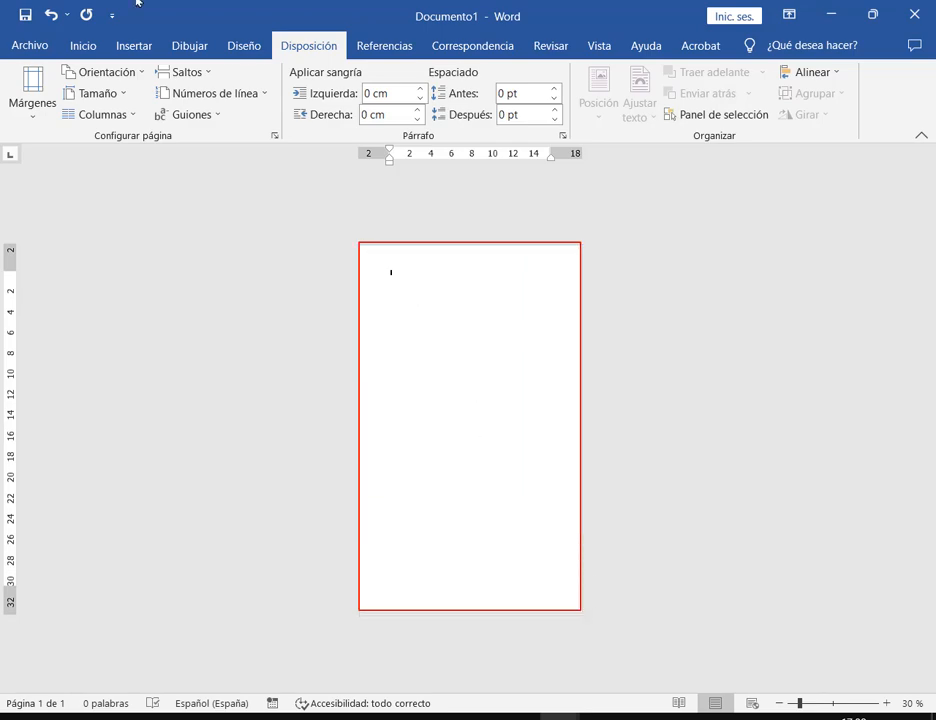
Step: Change the paper size to A4 210 x 297 mm and inspect the page at different zoom levels
click(98, 93)
click(145, 245)
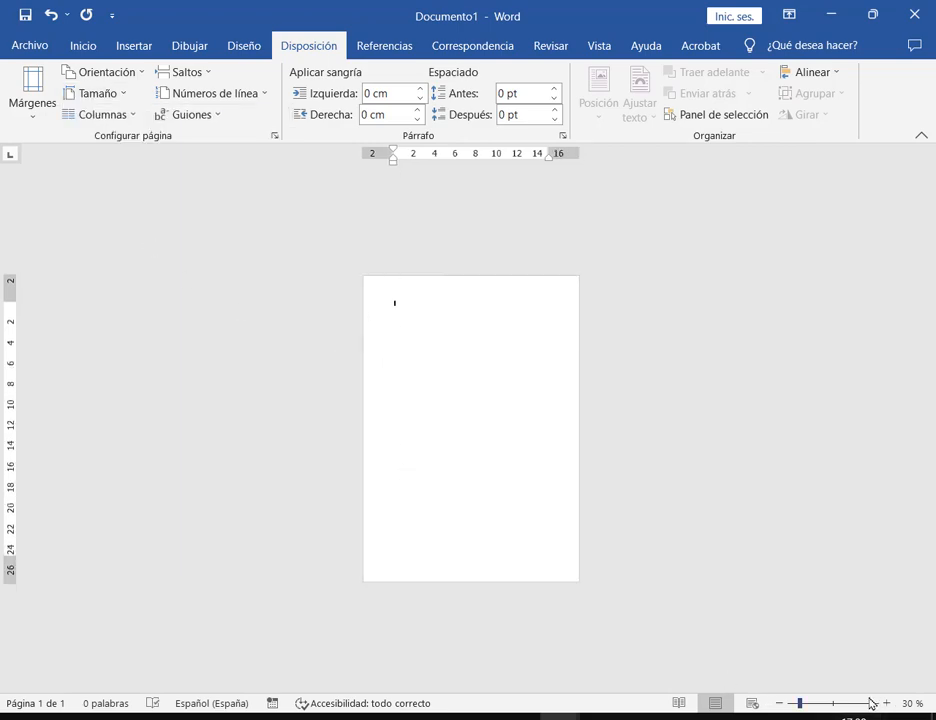
click(834, 703)
scroll(435, 322, down, 5)
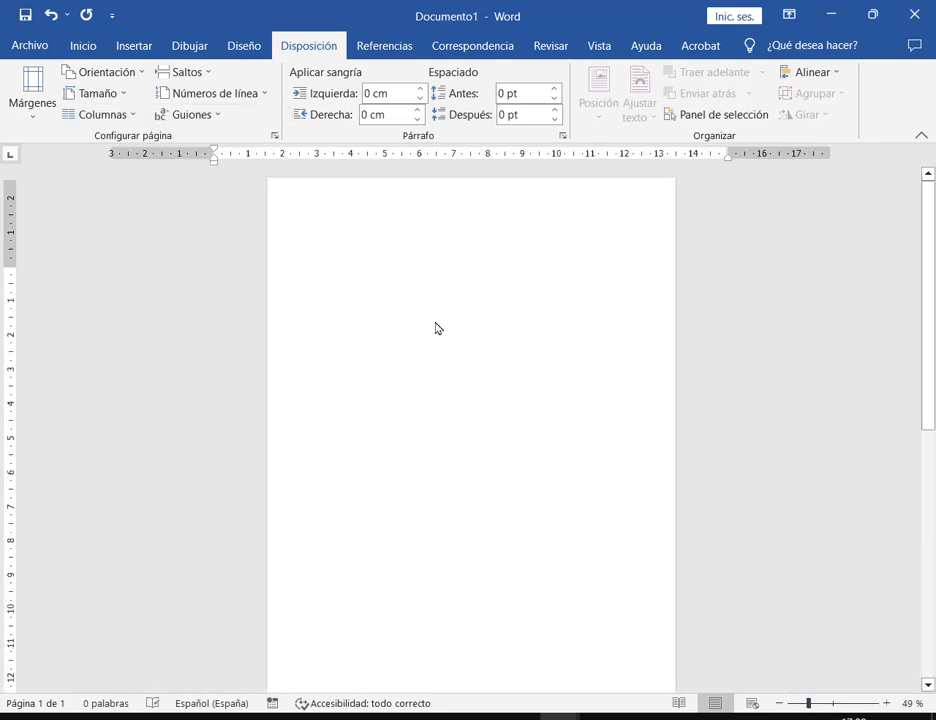
scroll(435, 328, down, 3)
Step: Switch the page from A4 to Legal 8,5 x 14 pulg. paper and examine its full outline
click(125, 93)
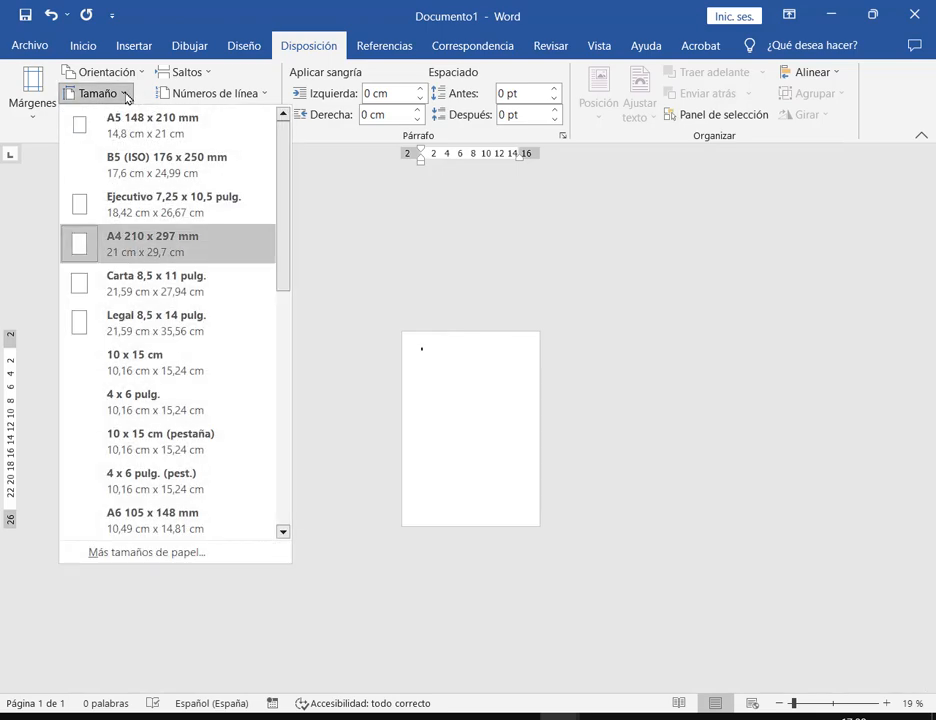
click(186, 318)
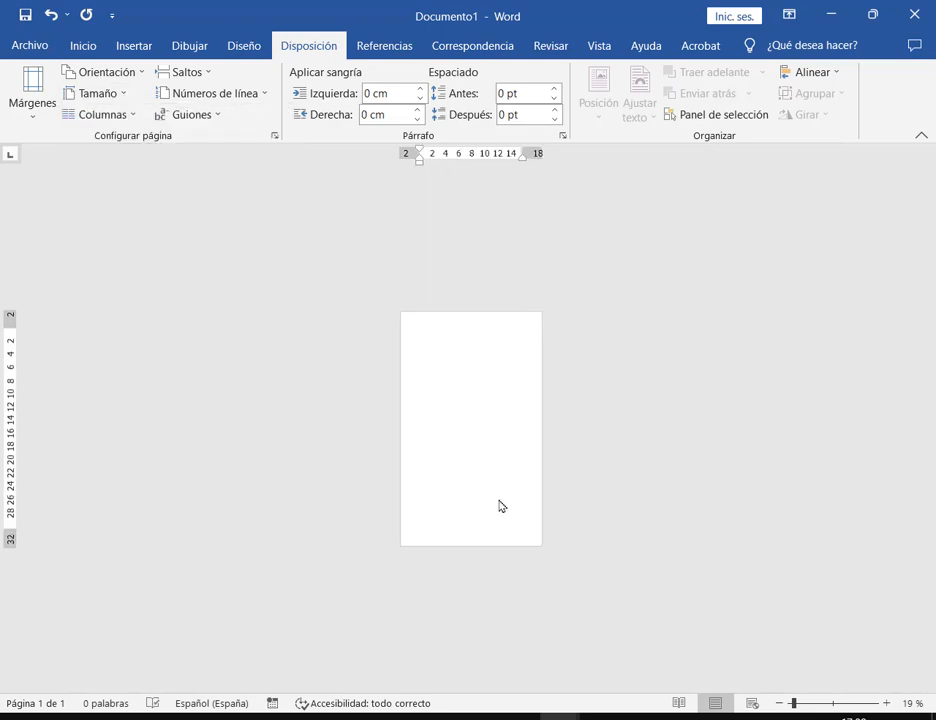
scroll(502, 508, up, 1)
scroll(507, 515, up, 1)
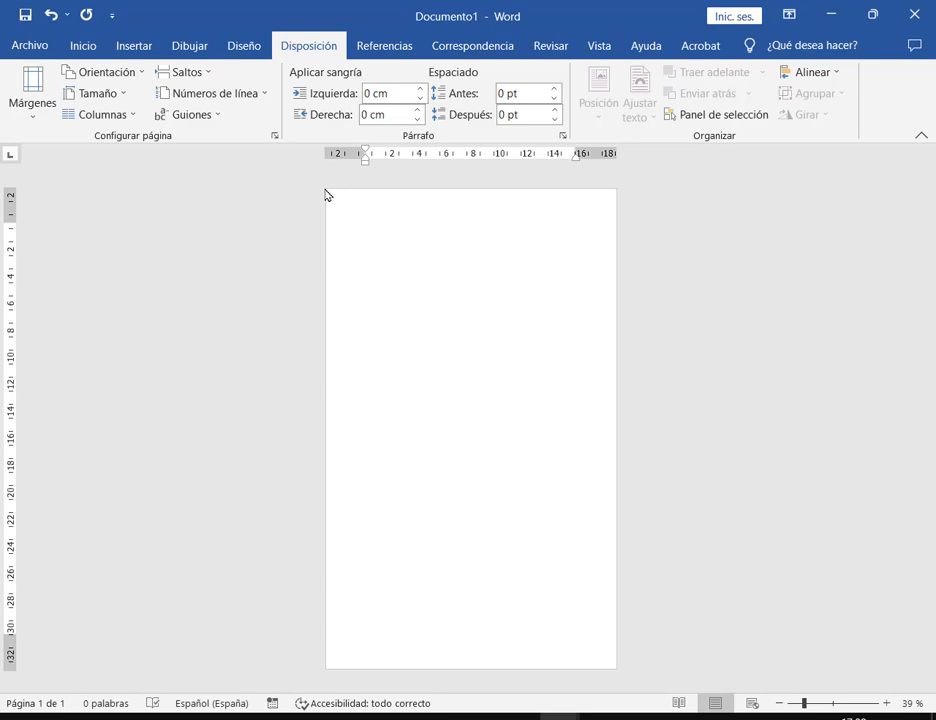
drag(324, 189, 613, 667)
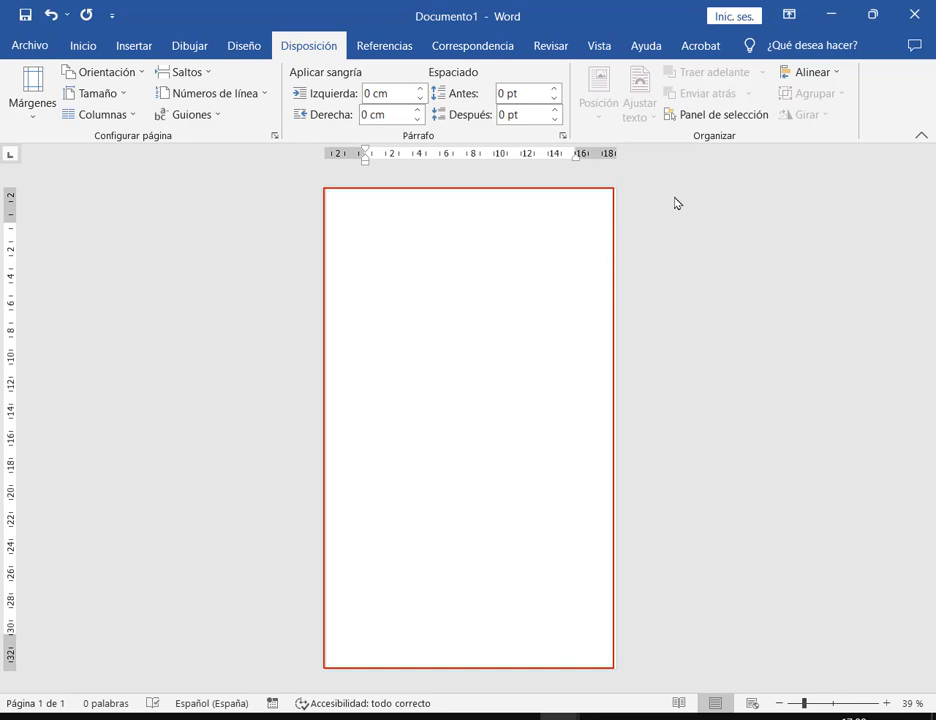
drag(675, 203, 792, 201)
drag(648, 188, 768, 371)
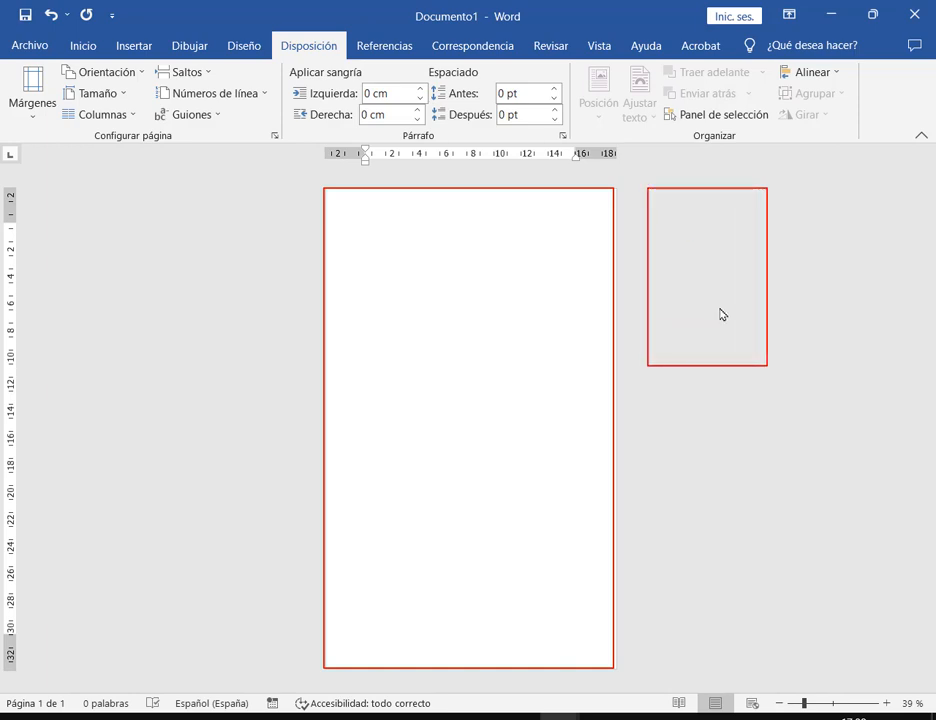
drag(653, 196, 891, 550)
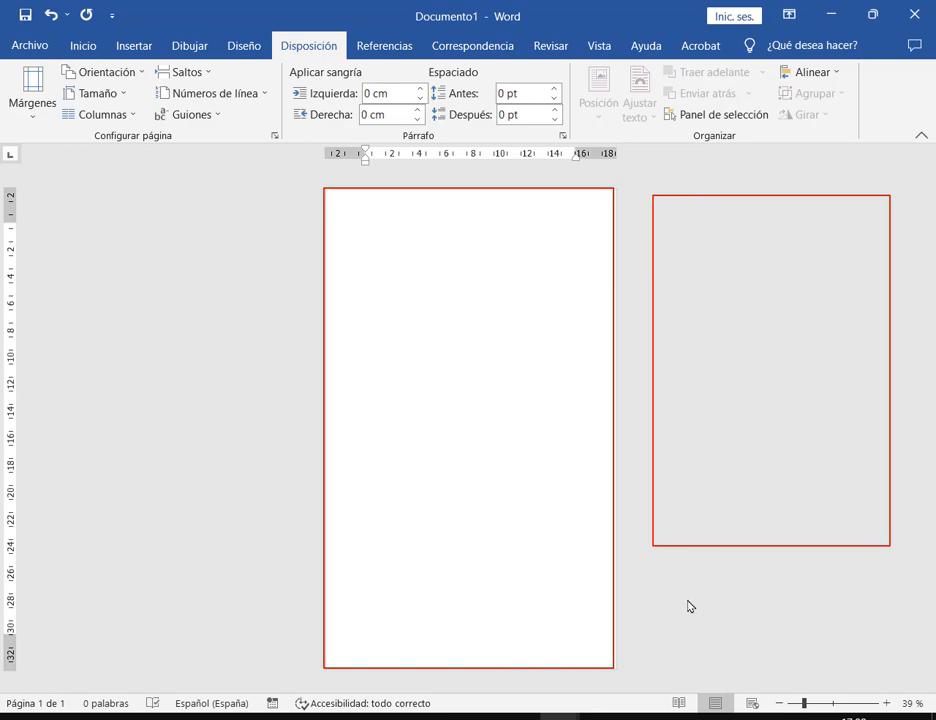
mouse_move(654, 578)
mouse_down()
mouse_move(821, 706)
mouse_move(901, 719)
mouse_move(891, 719)
mouse_up()
drag(676, 600, 840, 601)
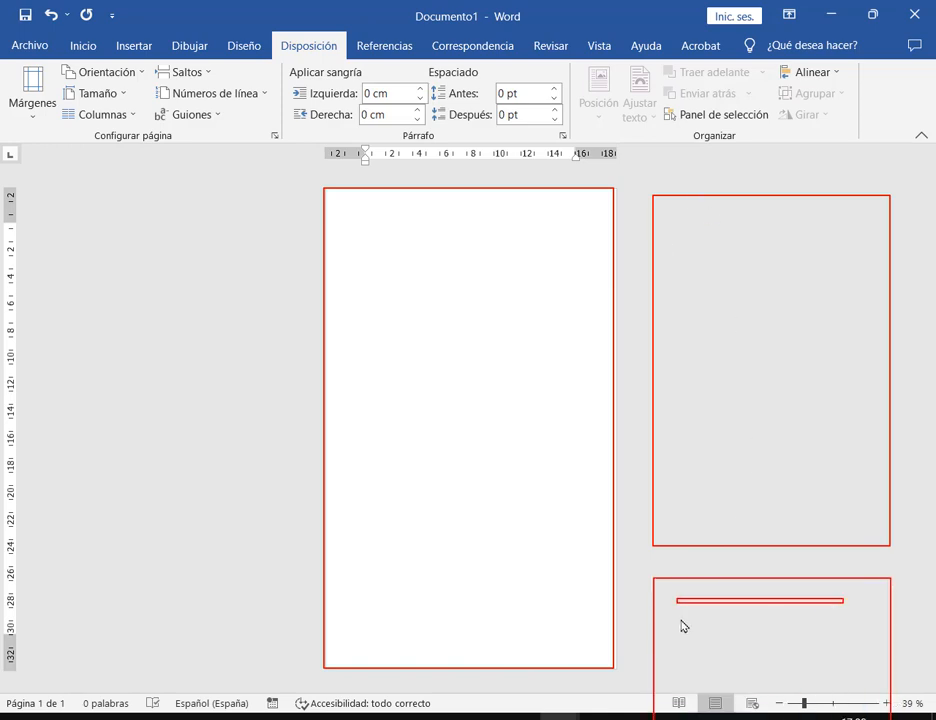
drag(684, 622, 840, 623)
drag(685, 641, 842, 642)
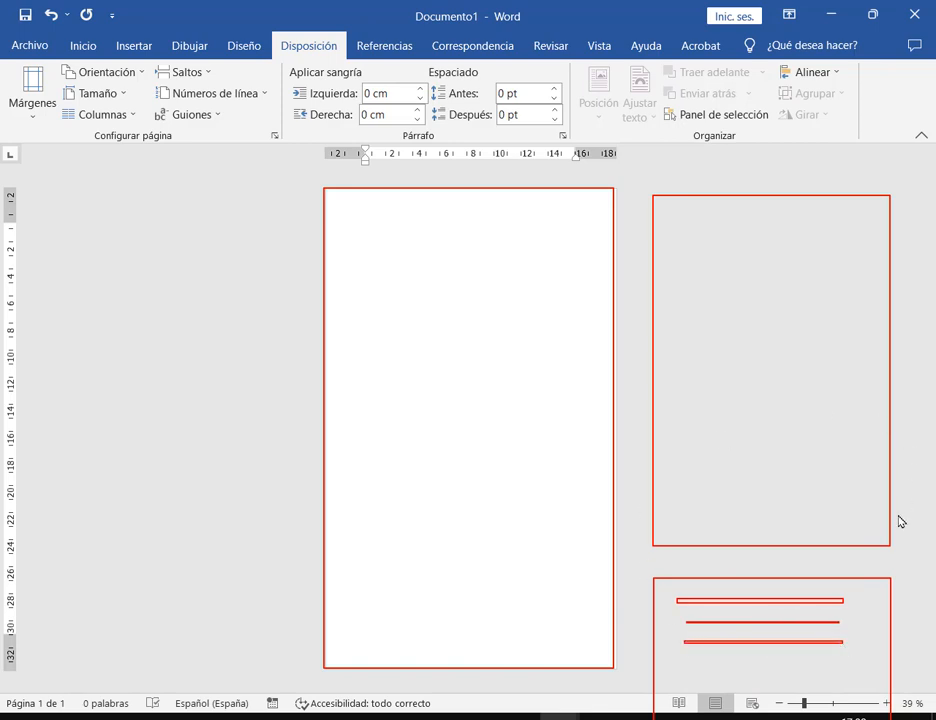
key(Escape)
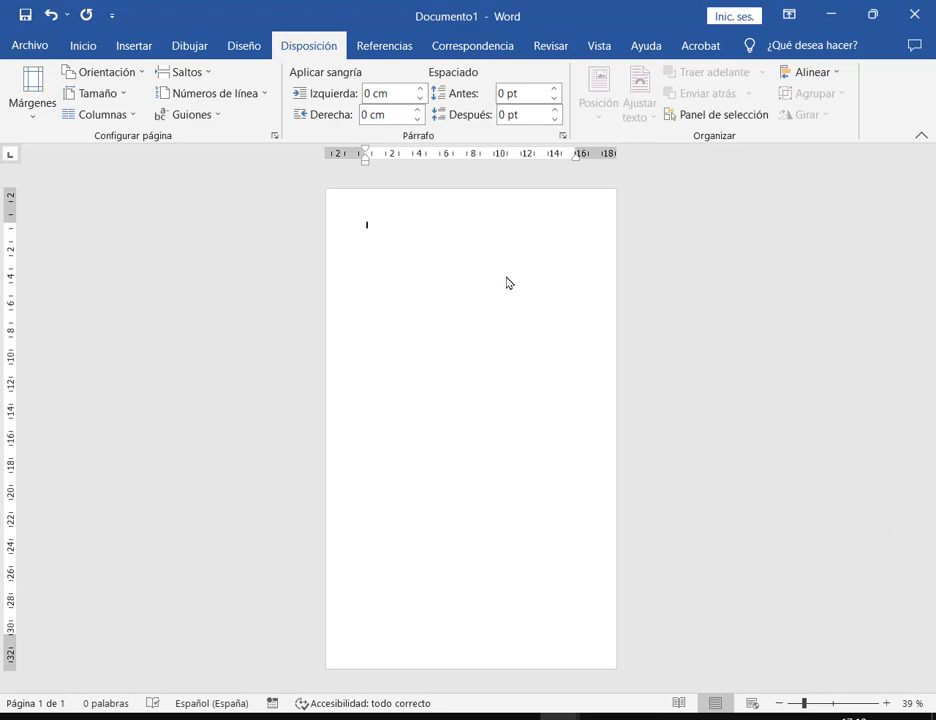
Step: Set the blank document's paper size back to A4 210 x 297 mm and zoom the page to 50 %
click(113, 100)
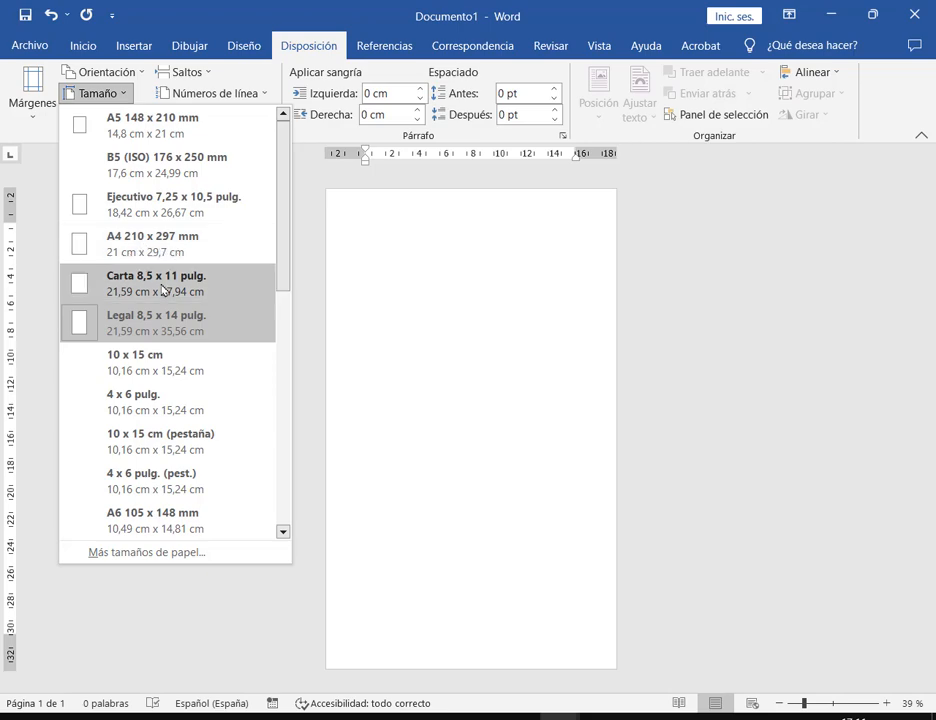
click(143, 238)
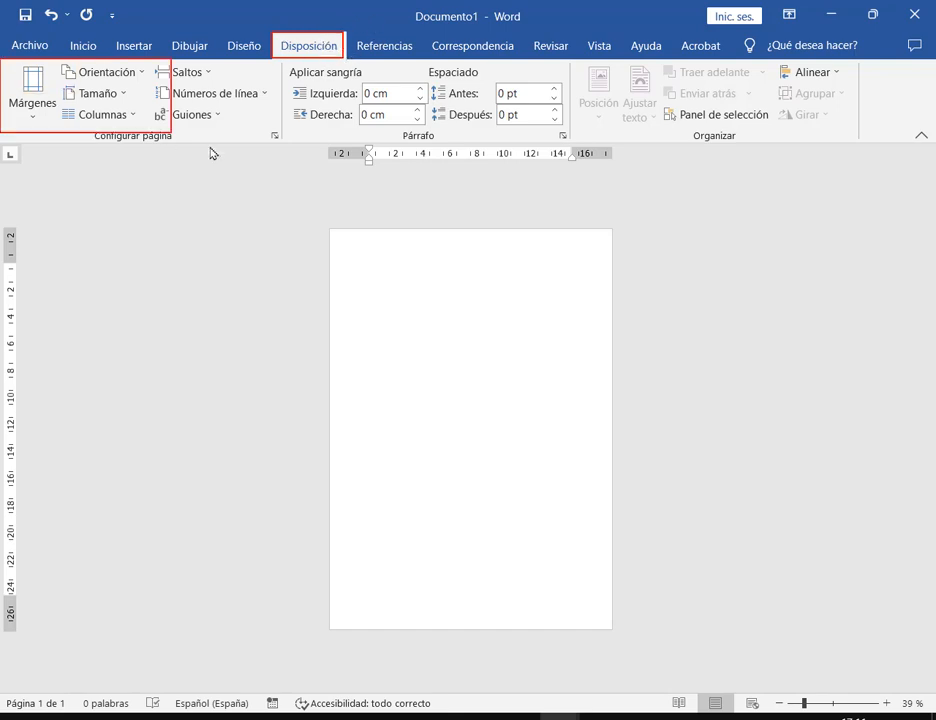
click(124, 94)
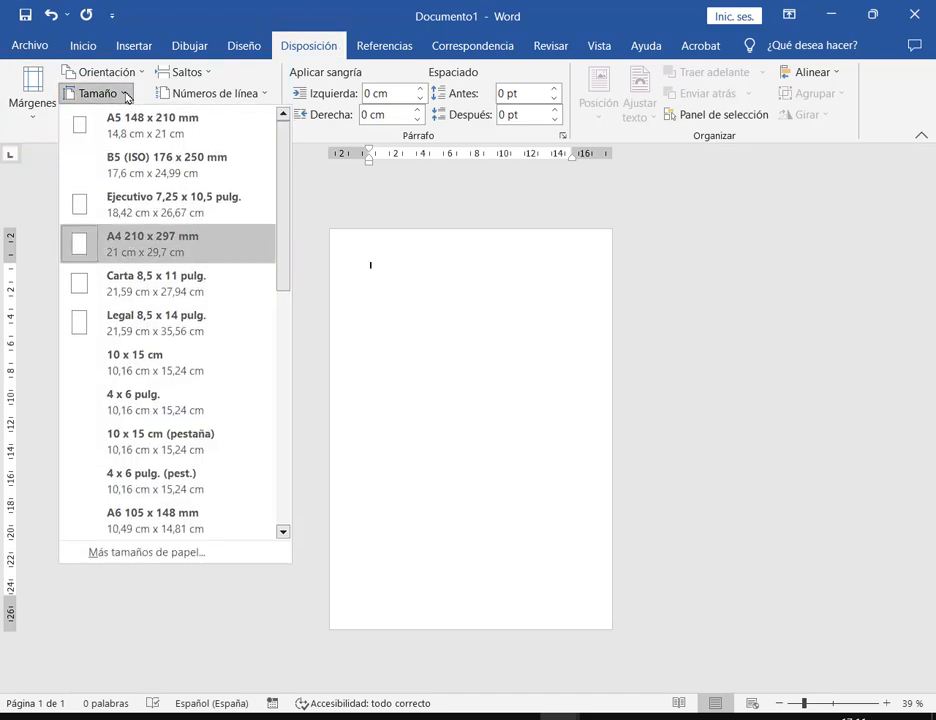
click(153, 244)
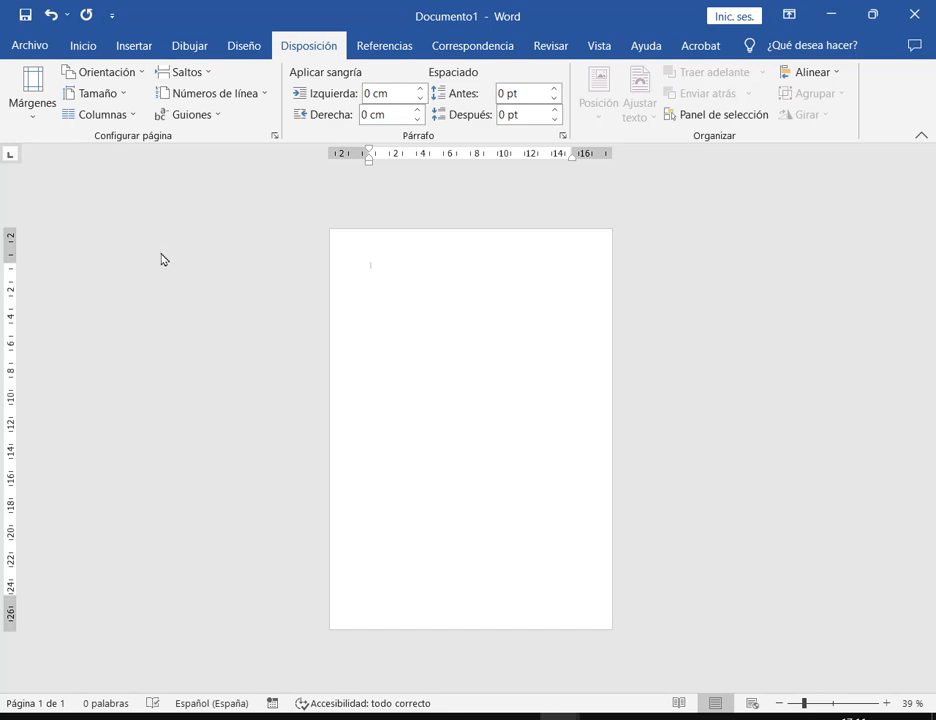
click(887, 704)
click(887, 704)
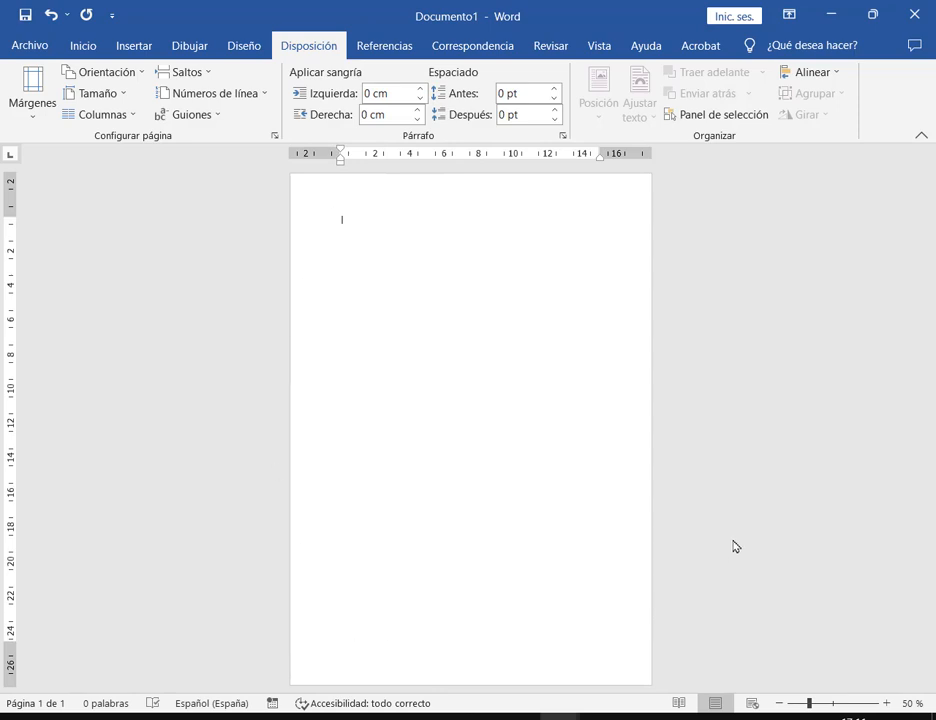
Step: Enter the sample text TEXTO DE EJEMPLO on the first line of the page
key(ctrl+d)
key(ctrl+q)
mouse_move(337, 212)
mouse_down()
mouse_move(351, 230)
mouse_move(359, 211)
mouse_move(350, 224)
mouse_up()
key(Escape)
Step: Examine the left and top margins of the A4 page around the sample text
mouse_move(291, 176)
mouse_down()
mouse_move(345, 508)
mouse_move(340, 690)
mouse_up()
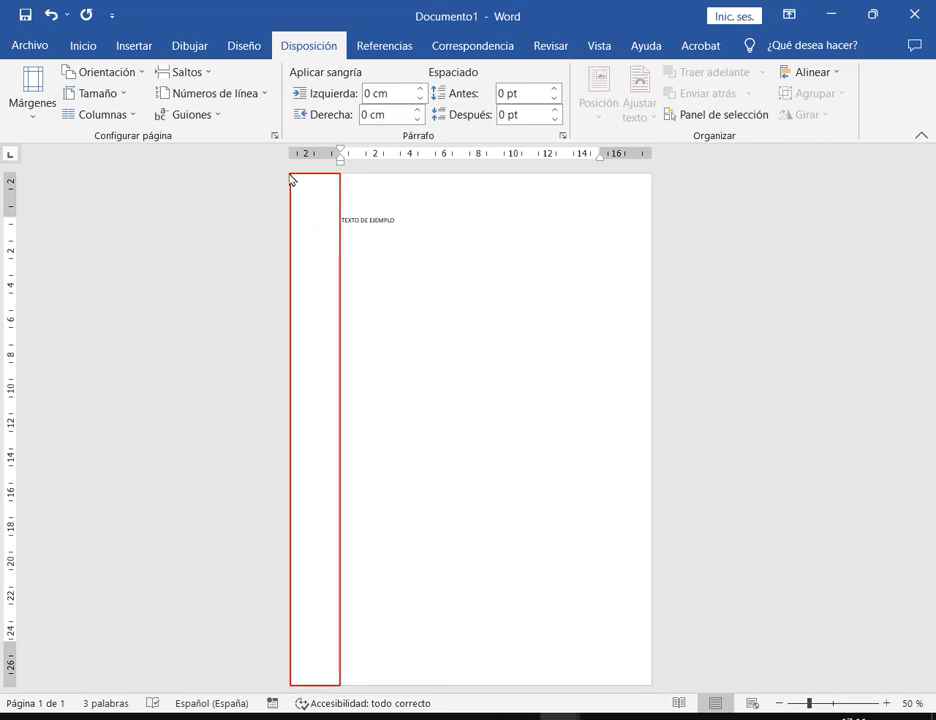
mouse_move(291, 179)
mouse_down()
mouse_move(660, 217)
mouse_move(651, 221)
mouse_up()
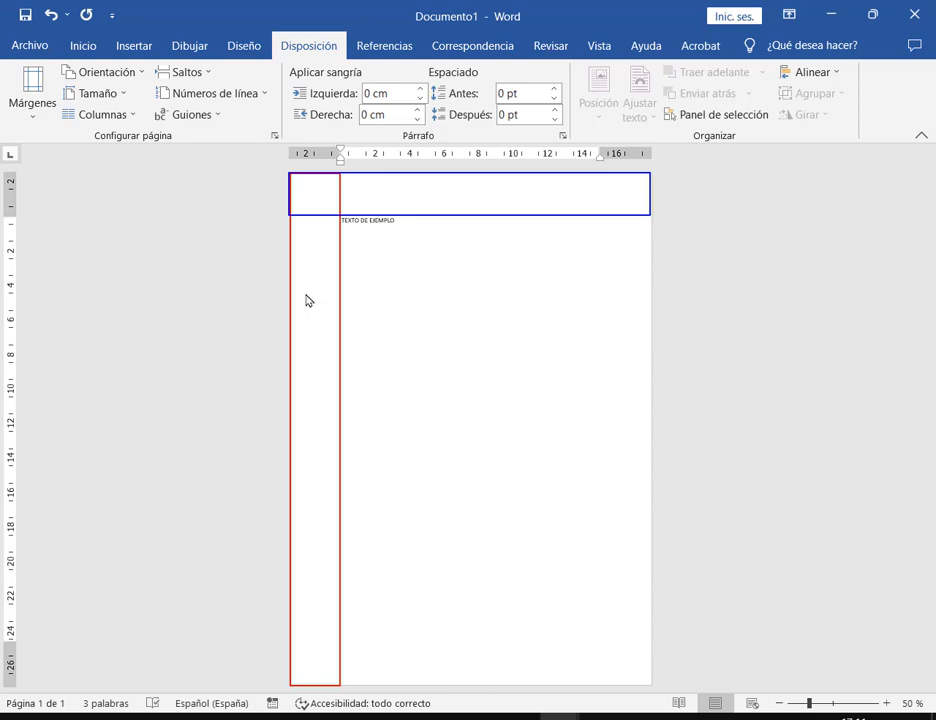
drag(229, 306, 305, 307)
drag(590, 125, 560, 192)
key(Escape)
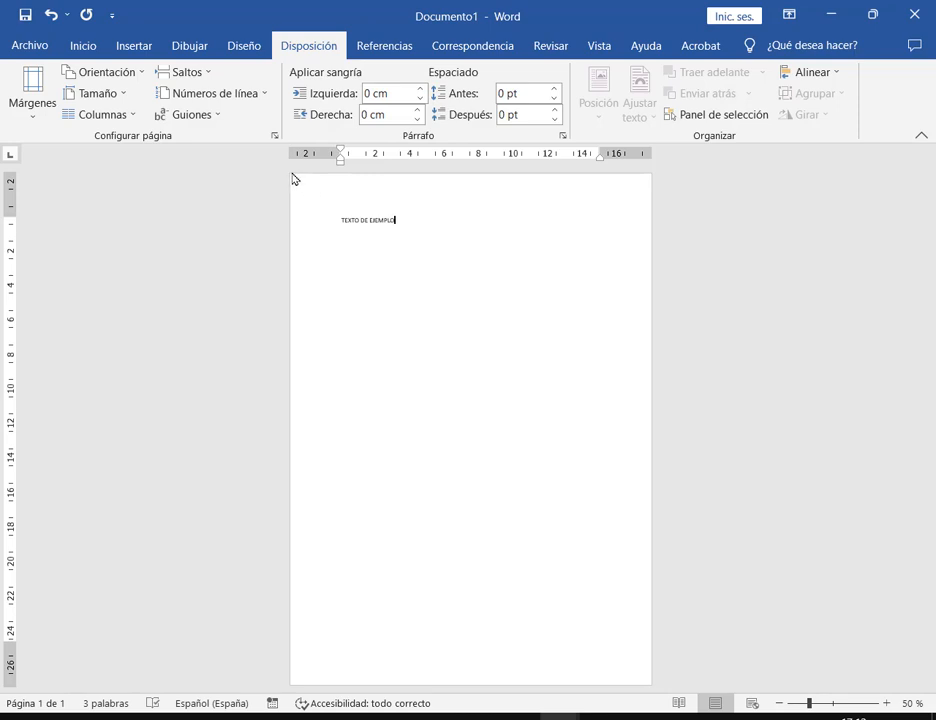
Step: Examine the header area above the sample text and the footer area at the foot of the page
drag(290, 173, 344, 184)
mouse_move(474, 203)
mouse_down()
mouse_move(658, 215)
mouse_move(651, 219)
mouse_up()
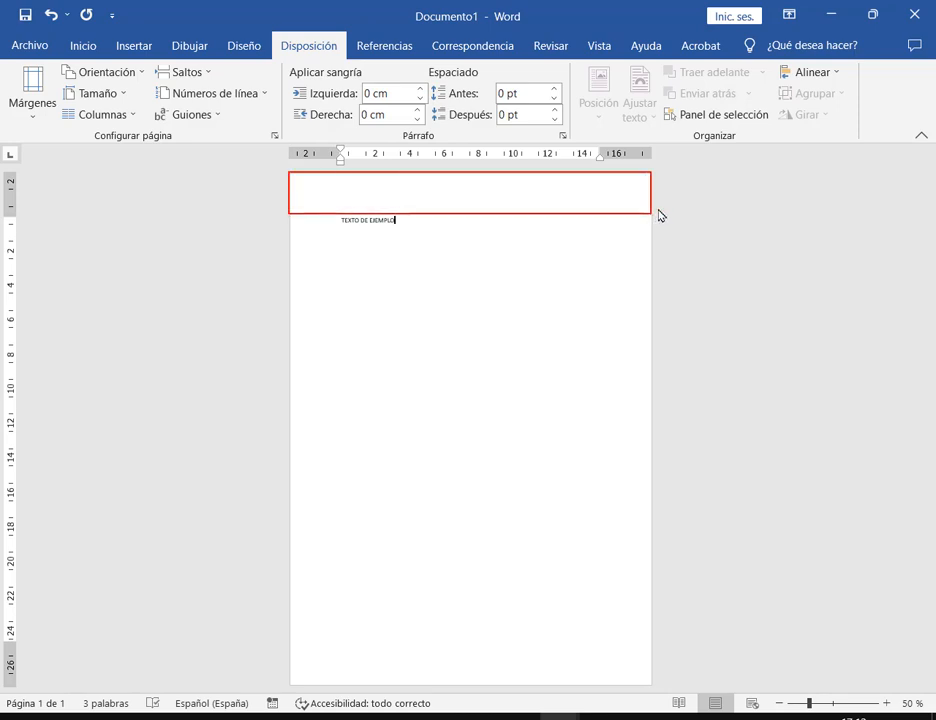
drag(740, 173, 652, 188)
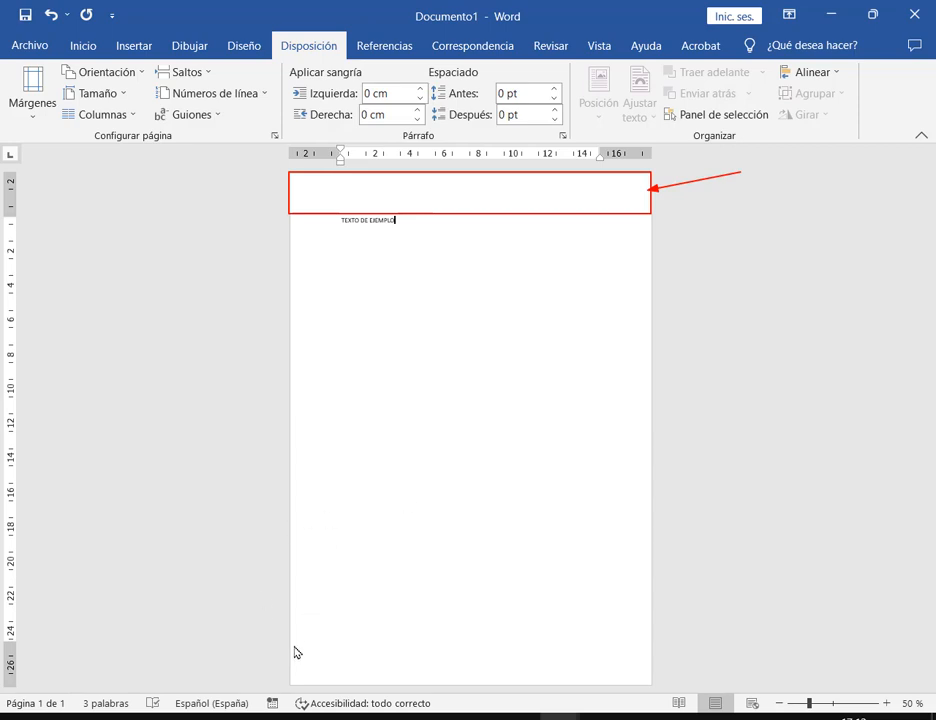
mouse_move(289, 641)
mouse_down()
mouse_move(666, 685)
mouse_move(651, 690)
mouse_up()
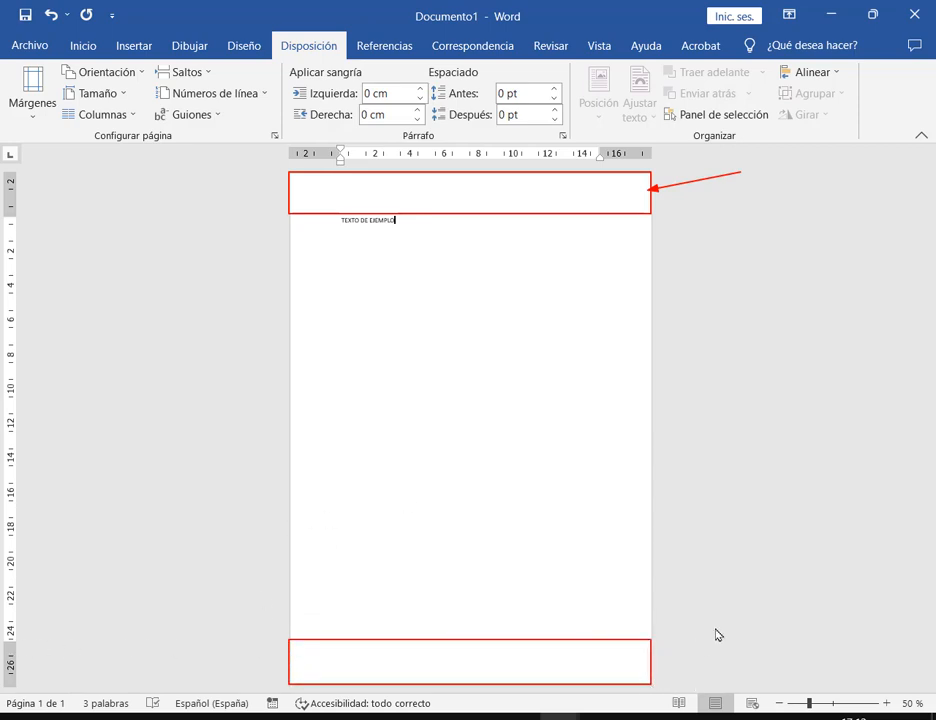
drag(715, 629, 654, 653)
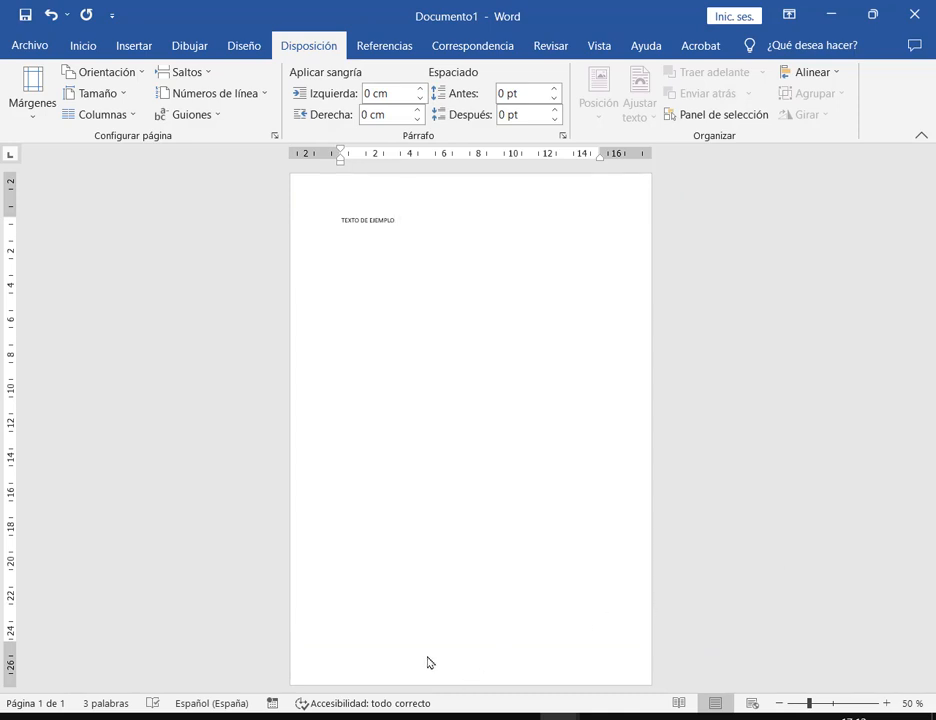
drag(412, 663, 493, 678)
drag(541, 651, 486, 662)
key(Escape)
mouse_move(291, 634)
mouse_down()
mouse_move(664, 685)
mouse_move(651, 686)
mouse_up()
drag(291, 174, 656, 213)
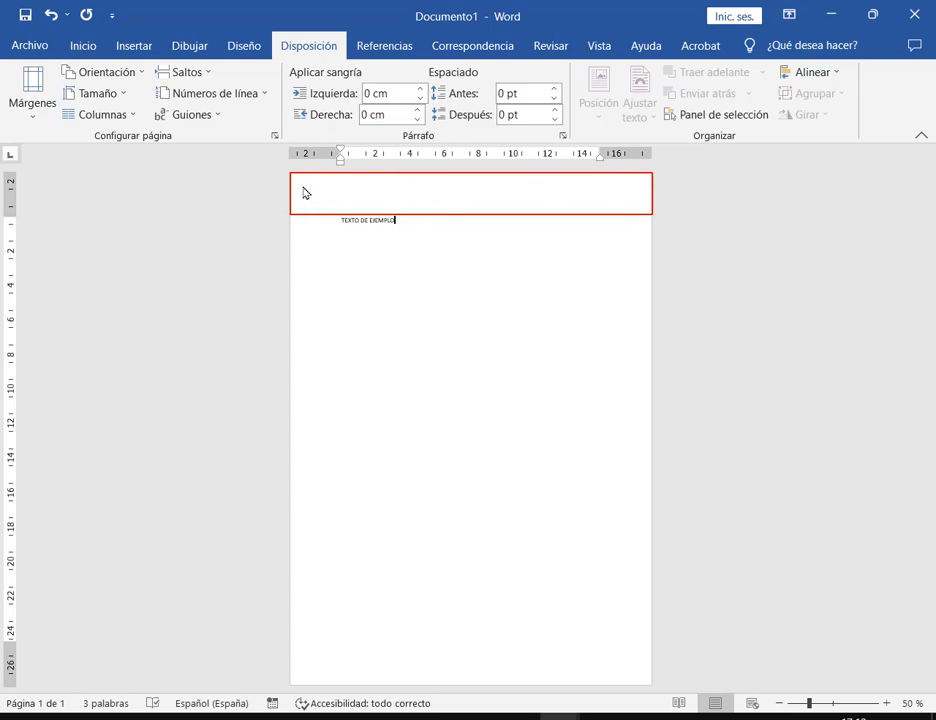
drag(295, 176, 341, 208)
key(ctrl+z)
drag(597, 182, 646, 207)
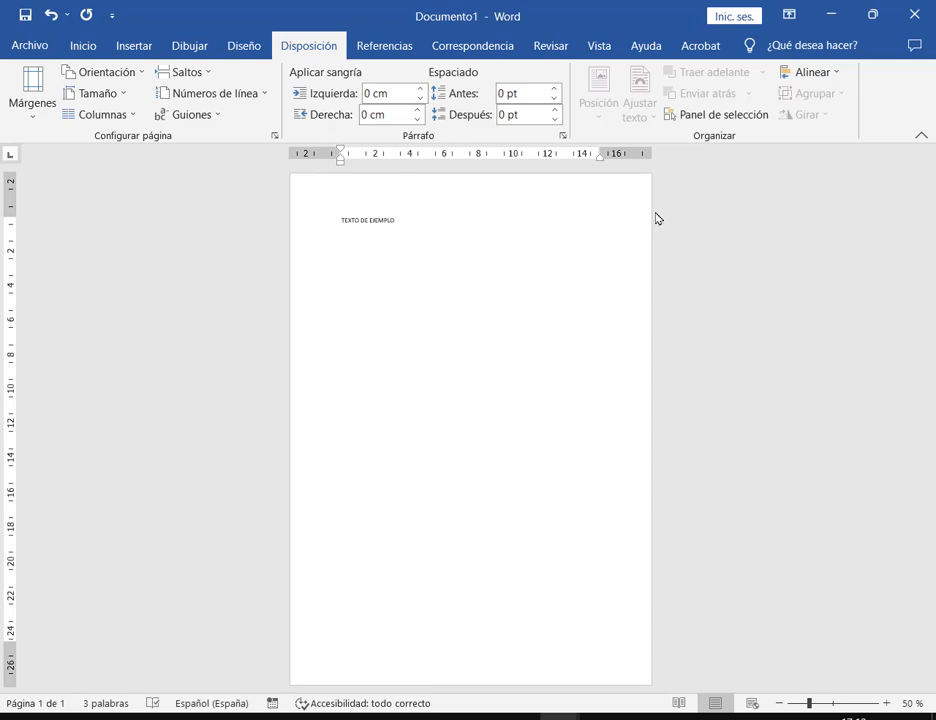
mouse_move(432, 210)
mouse_down()
mouse_move(652, 217)
mouse_move(645, 183)
mouse_move(631, 205)
mouse_move(641, 205)
mouse_up()
Step: Review the header, footer and page number options, and insert the built-in Retrospectiva header into the document
click(135, 47)
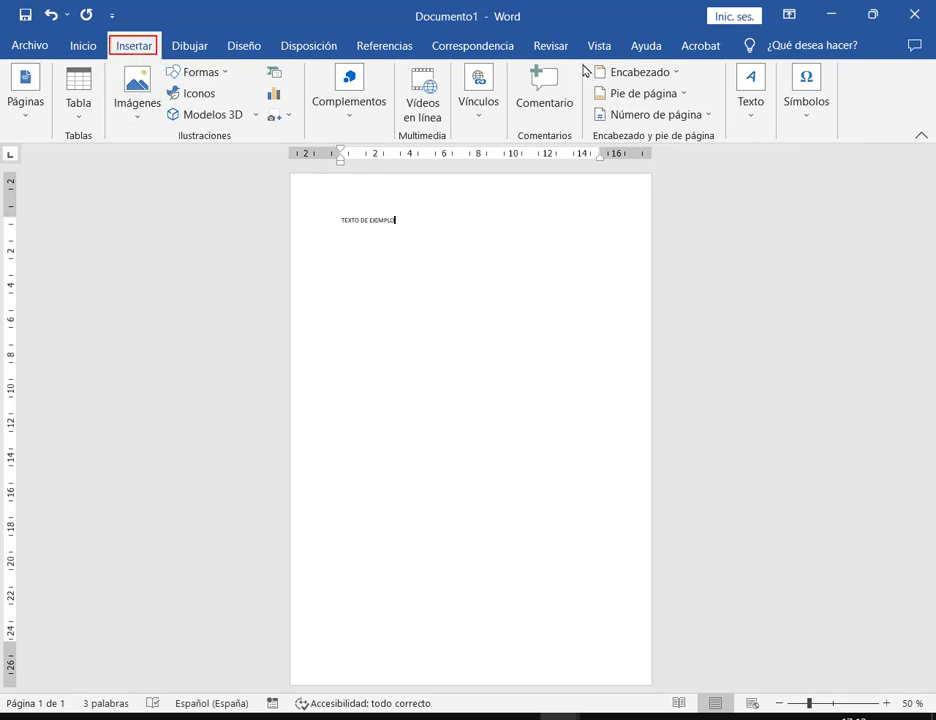
mouse_move(583, 64)
mouse_down()
mouse_move(660, 90)
mouse_move(733, 140)
mouse_move(725, 147)
mouse_up()
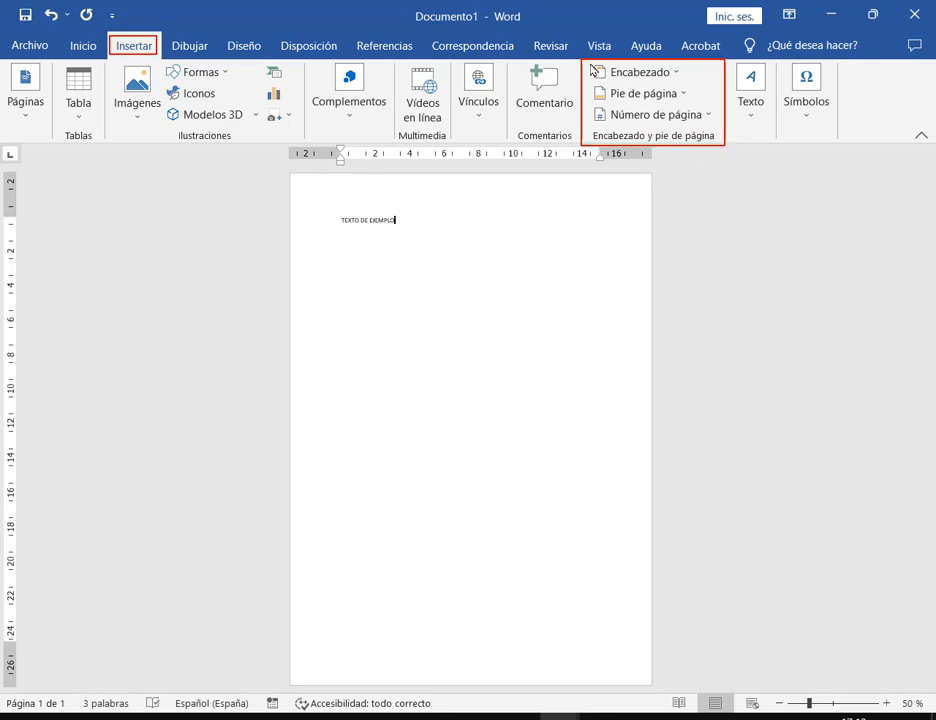
mouse_move(591, 65)
mouse_down()
mouse_move(719, 135)
mouse_move(716, 126)
mouse_up()
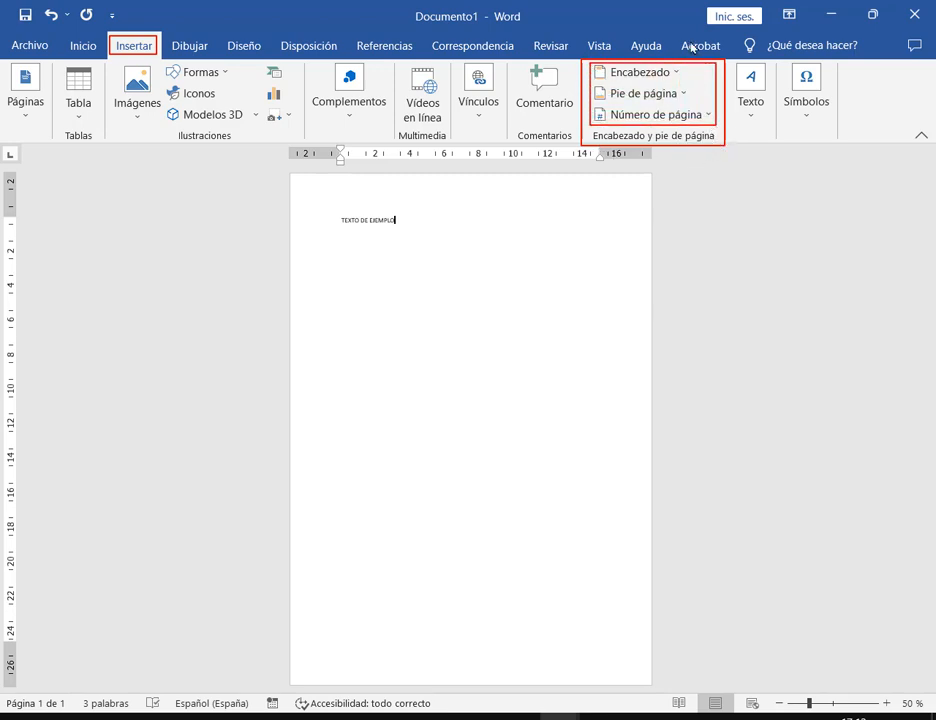
drag(722, 78, 687, 94)
drag(781, 146, 694, 121)
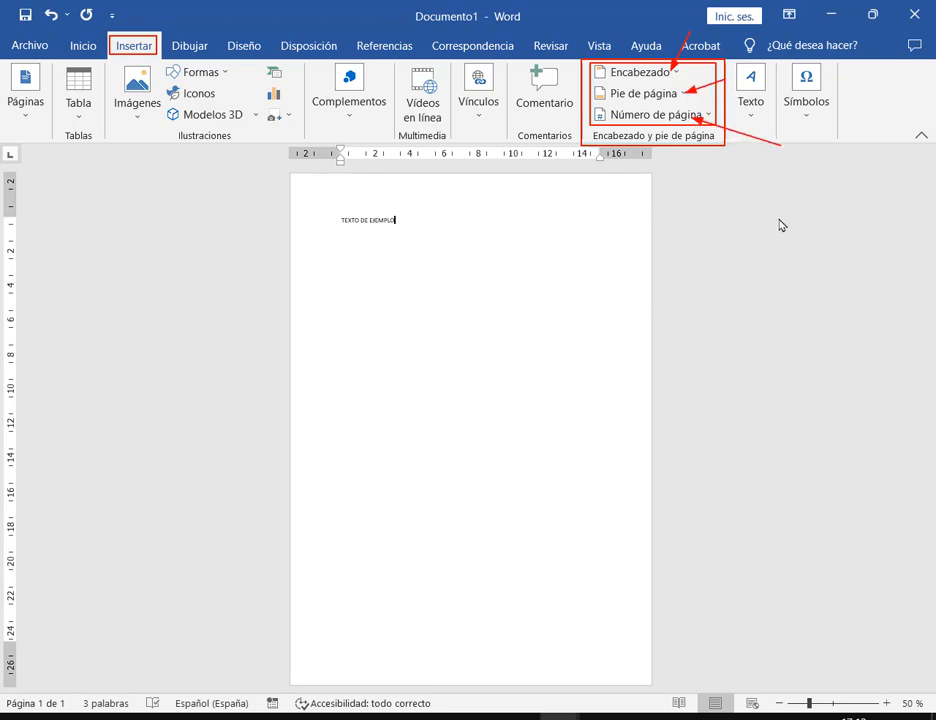
key(Escape)
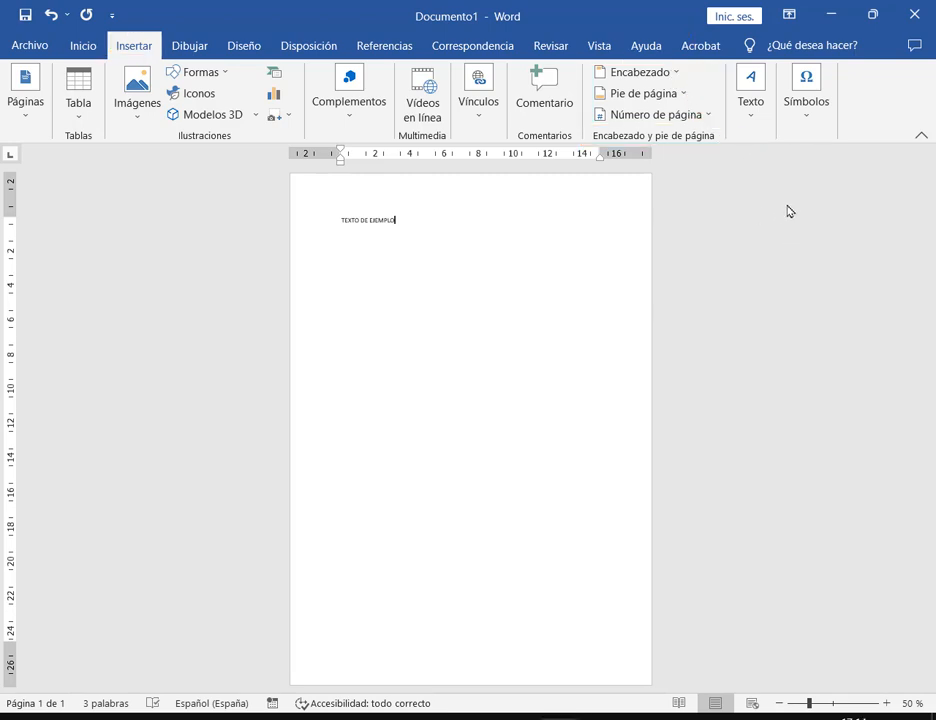
click(679, 76)
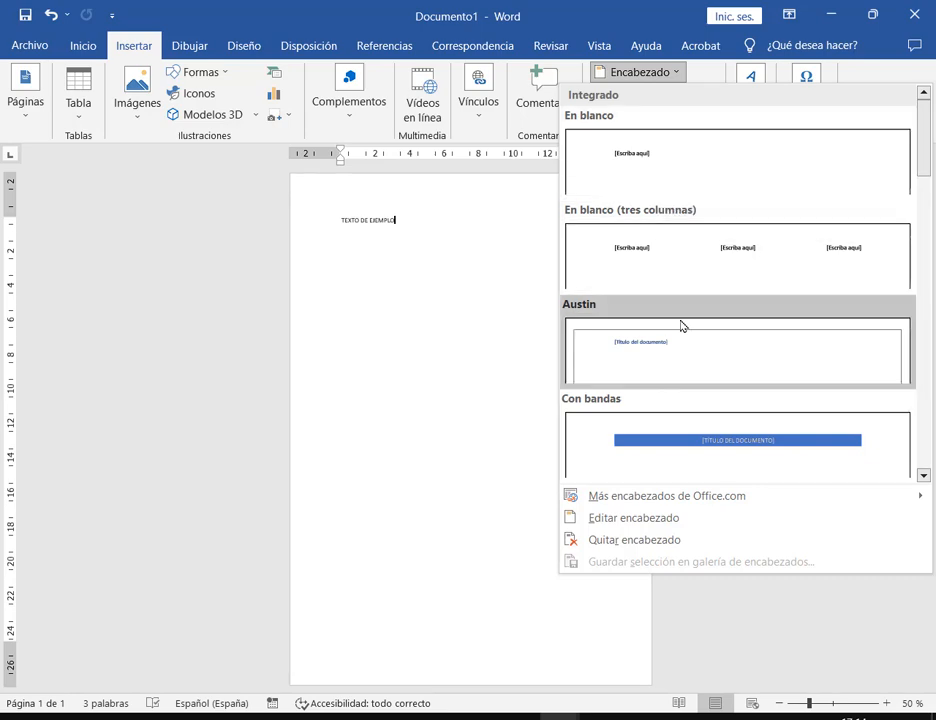
scroll(693, 370, down, 3)
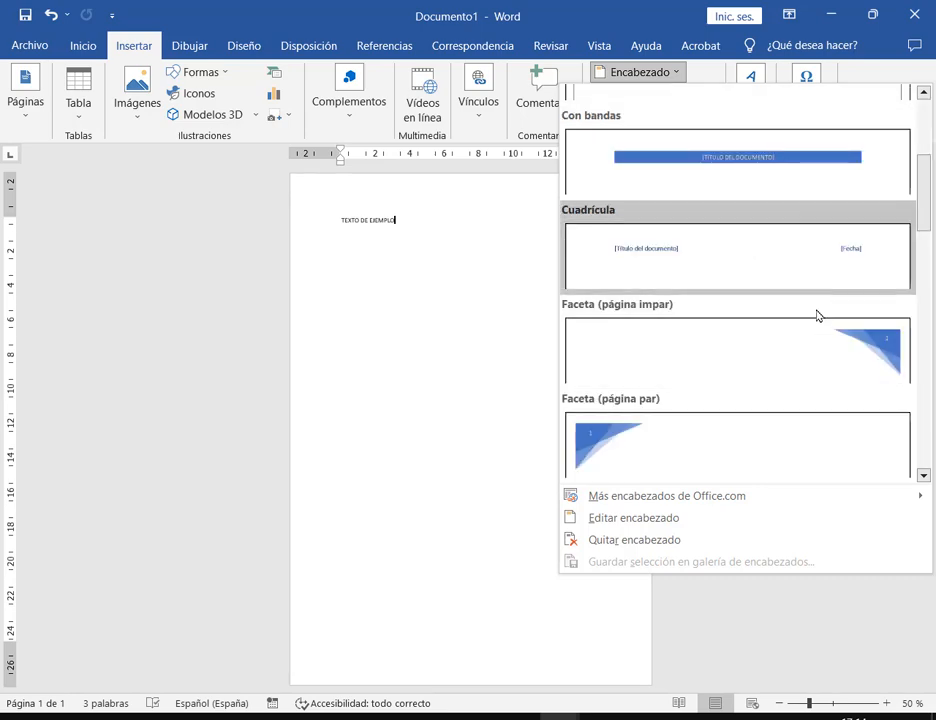
drag(930, 221, 929, 402)
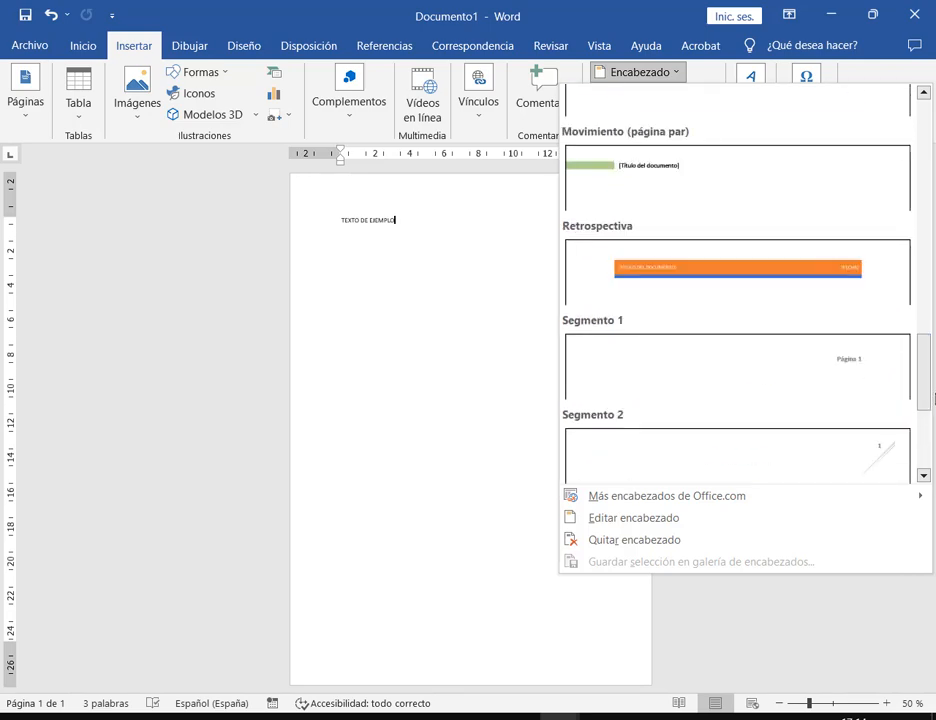
click(771, 277)
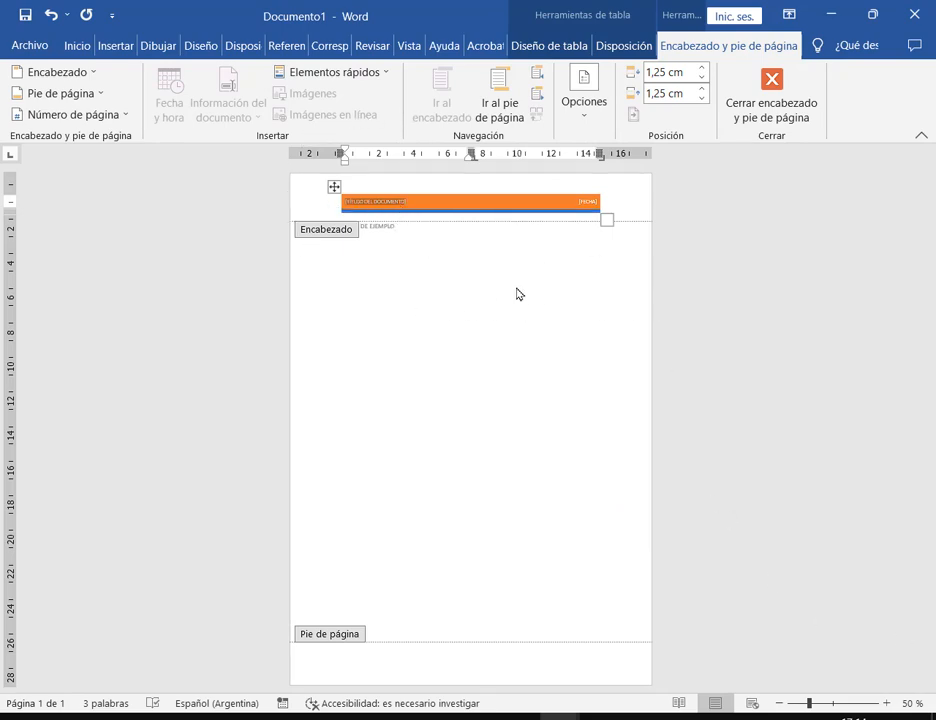
Step: Replace the document title placeholder in the header with ENCABEZADO Y PIE DE PÁGINA
ctrl+scroll(369, 178, up, 9)
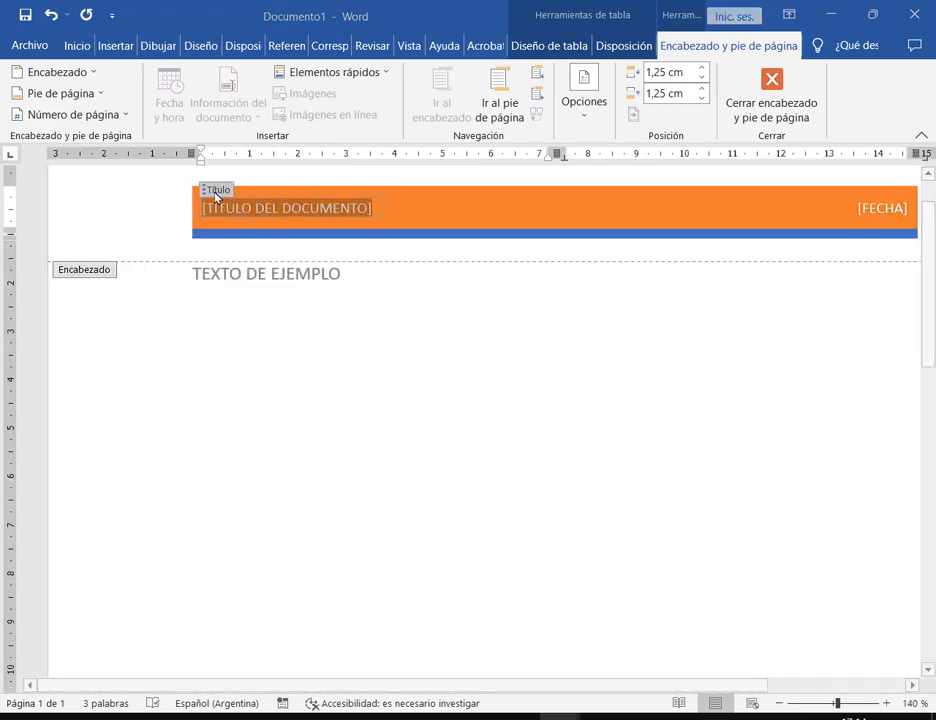
mouse_move(190, 188)
mouse_down()
mouse_move(391, 244)
mouse_move(384, 247)
mouse_up()
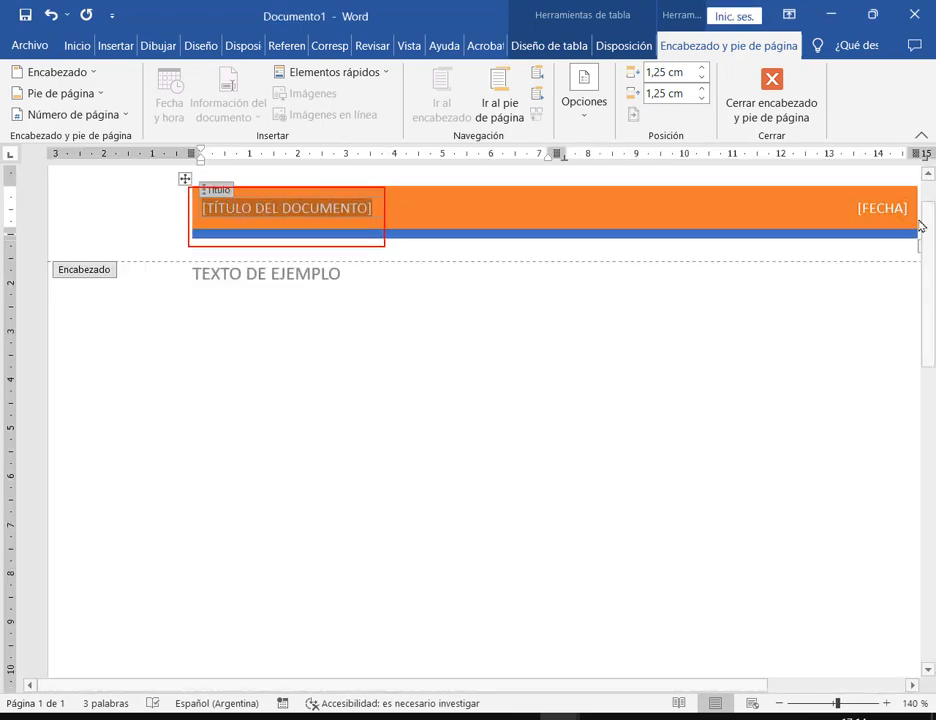
drag(866, 209, 918, 232)
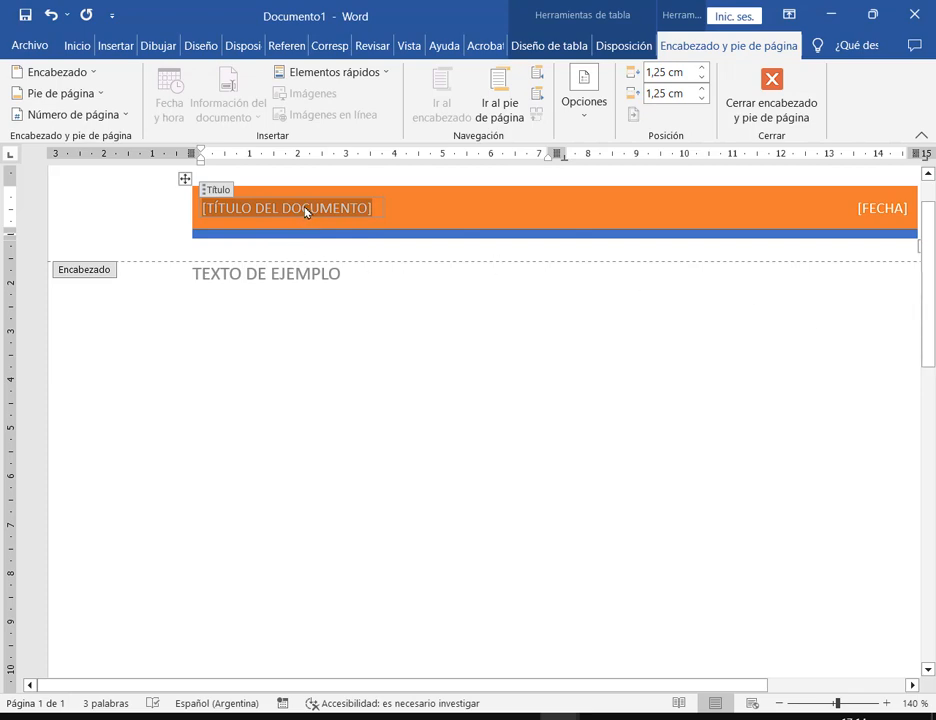
text(ENCABE)
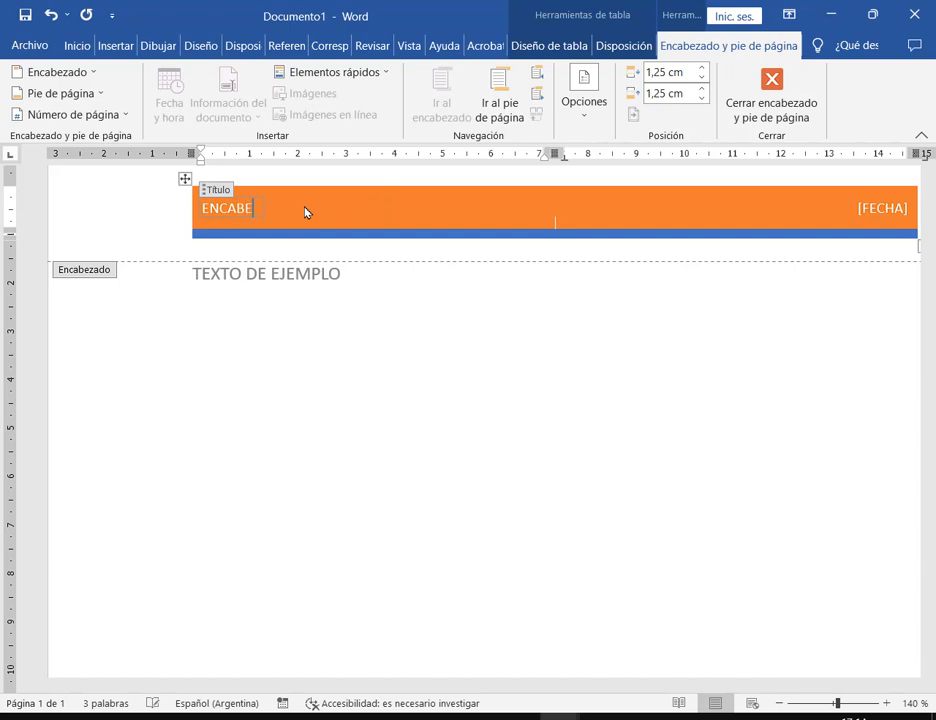
text(ZADO Y PIE DE PÁGINA)
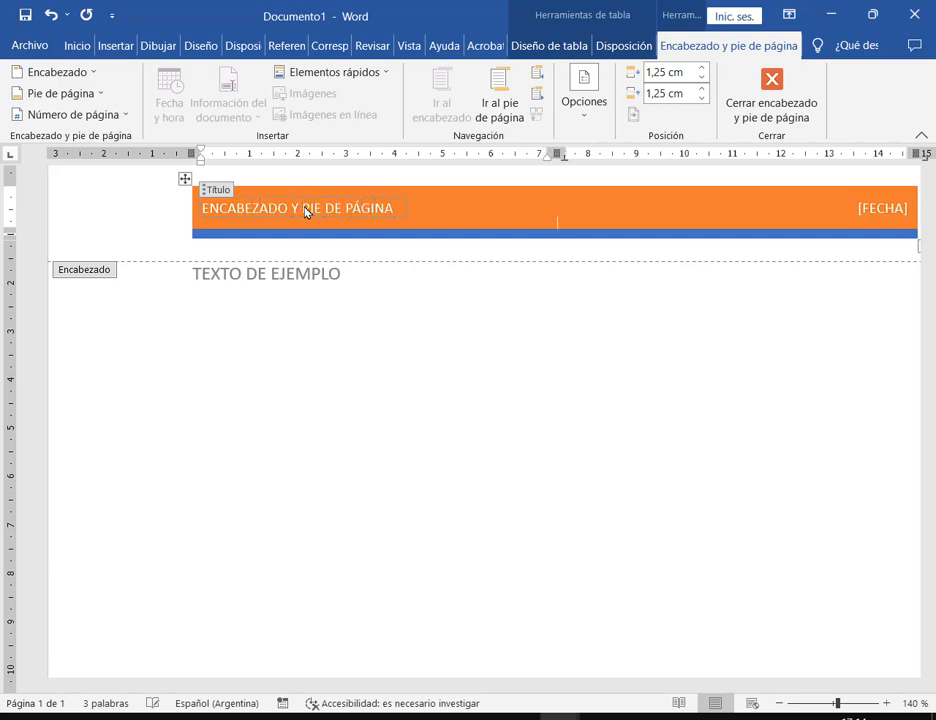
Step: Try setting the header's date placeholder to 19-4-2023, and undo the date choice
click(888, 218)
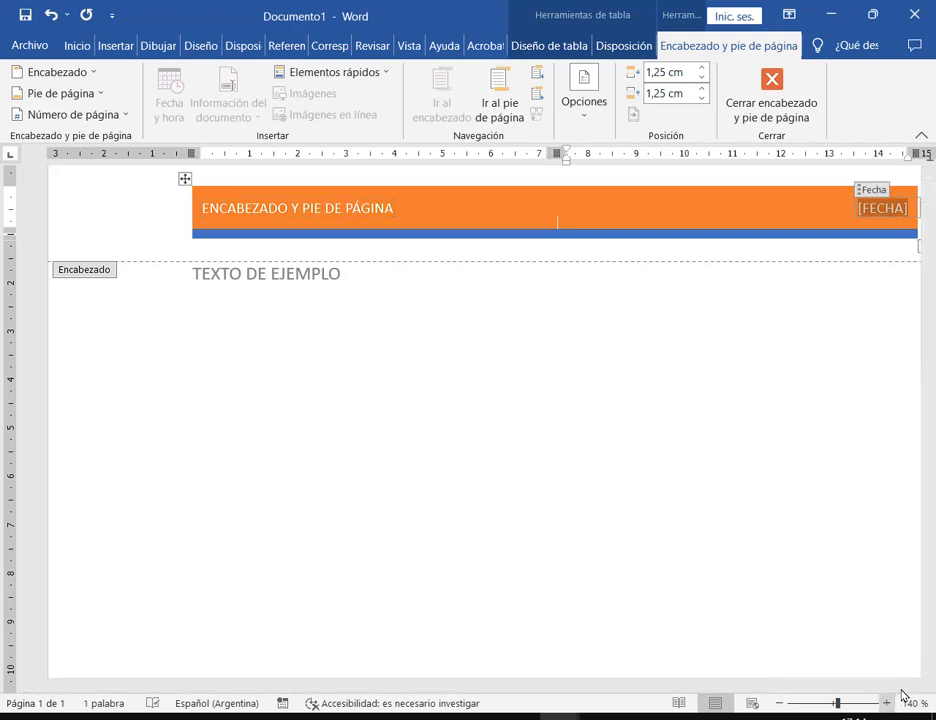
click(911, 685)
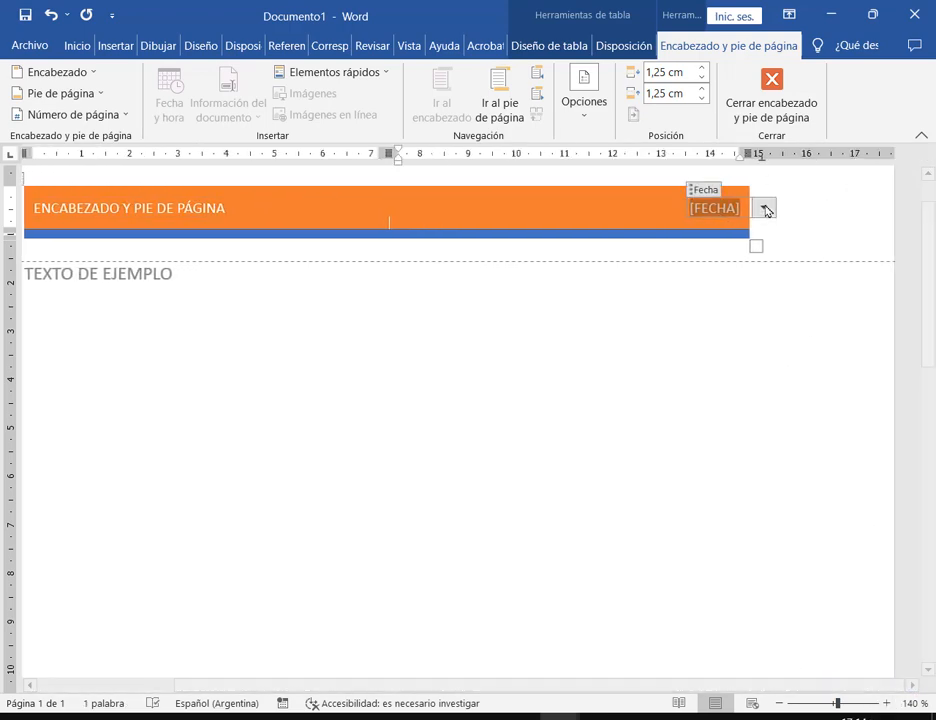
click(765, 209)
click(710, 359)
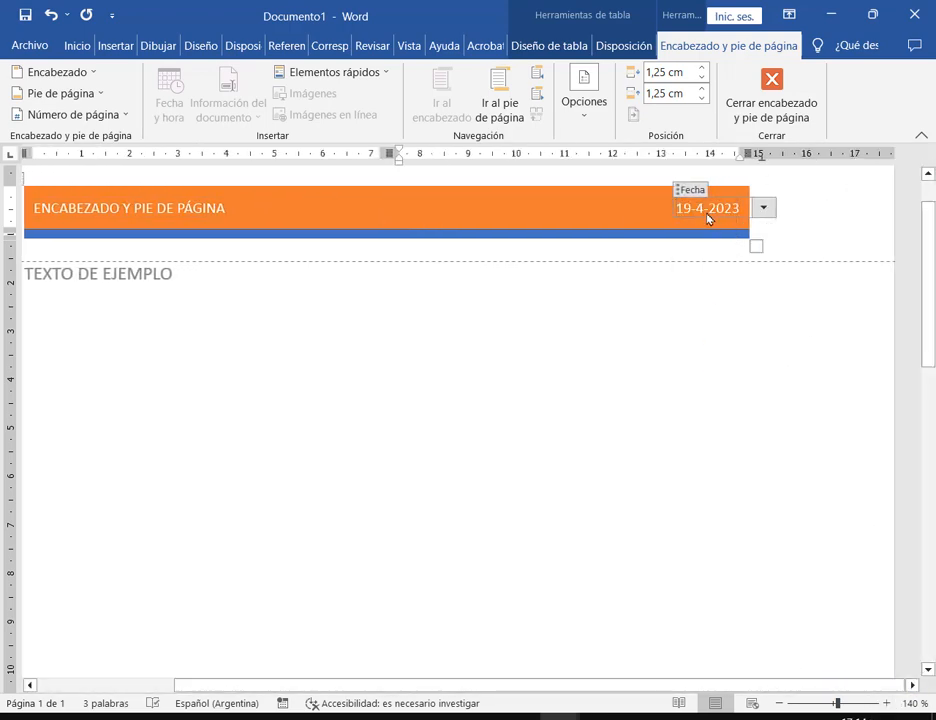
key(ctrl+z)
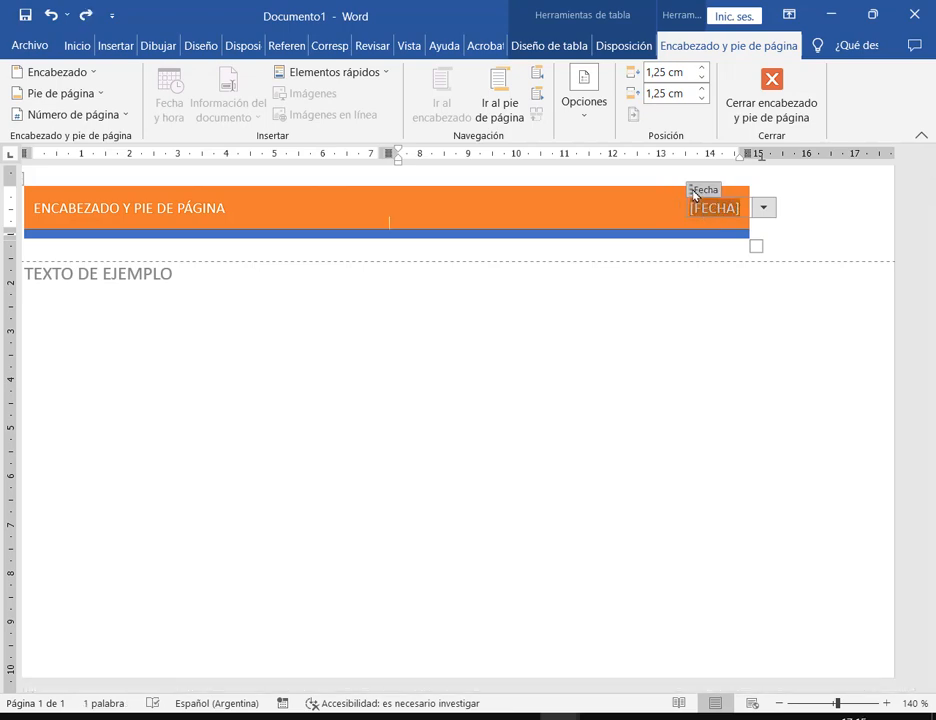
Step: Delete the date placeholder from the header and close header editing
click(700, 190)
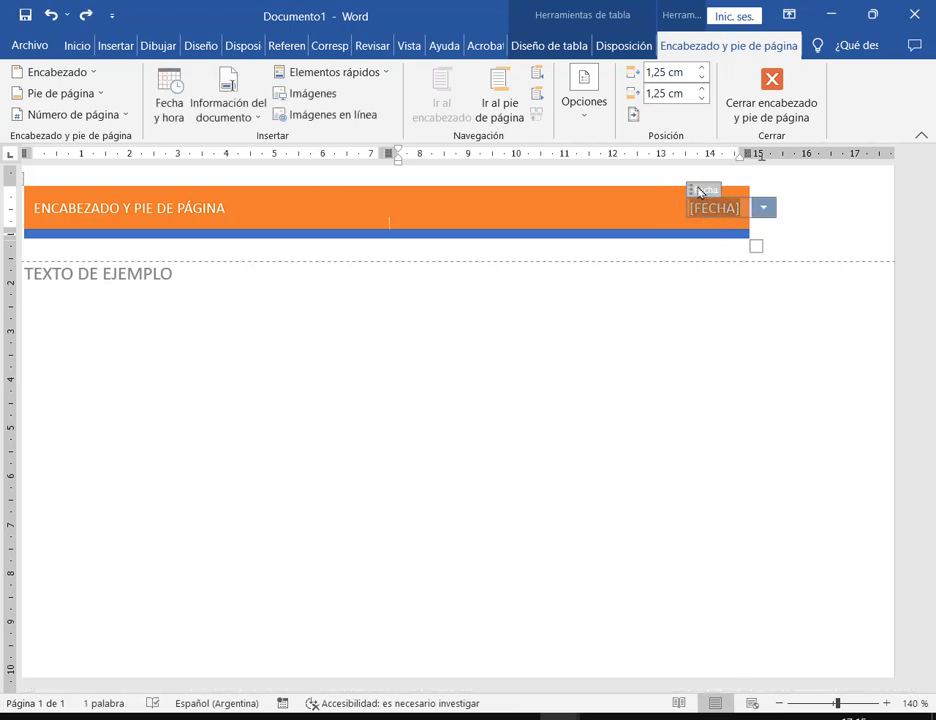
key(Delete)
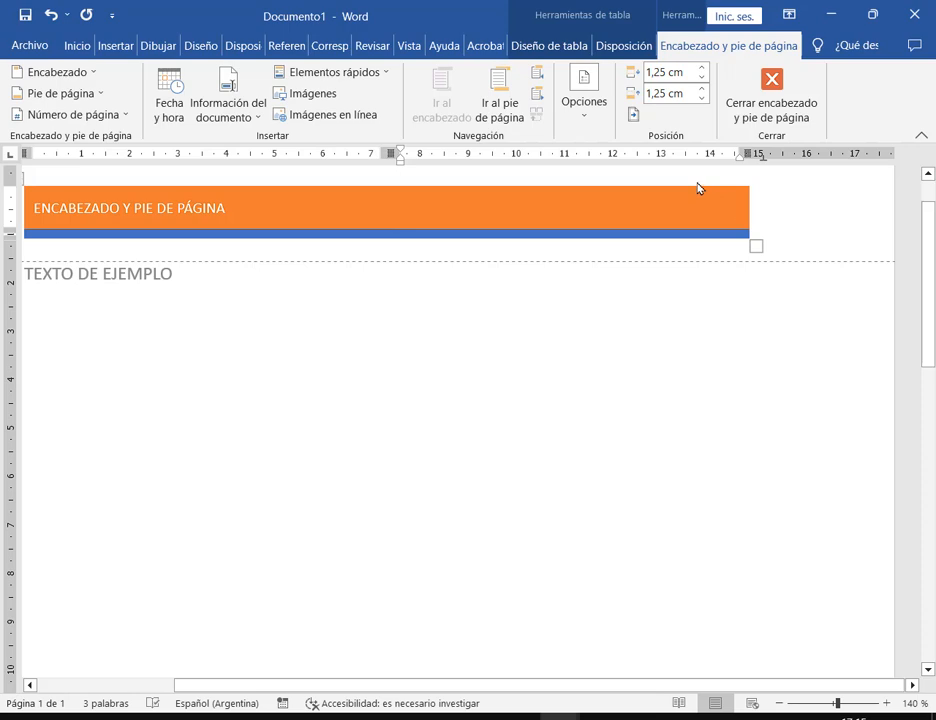
ctrl+scroll(575, 336, down, 5)
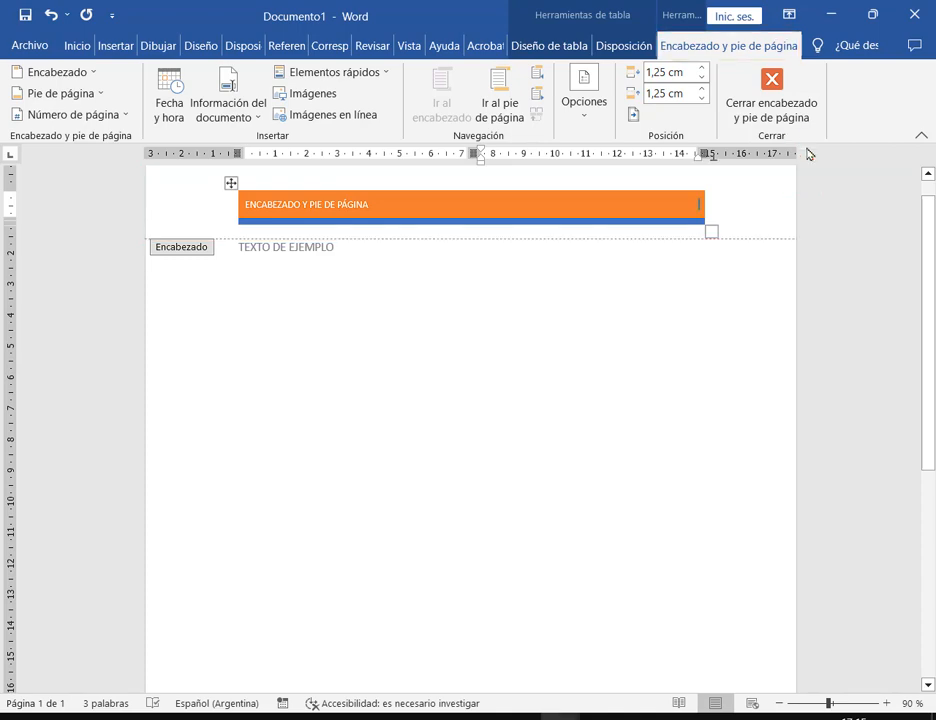
click(778, 117)
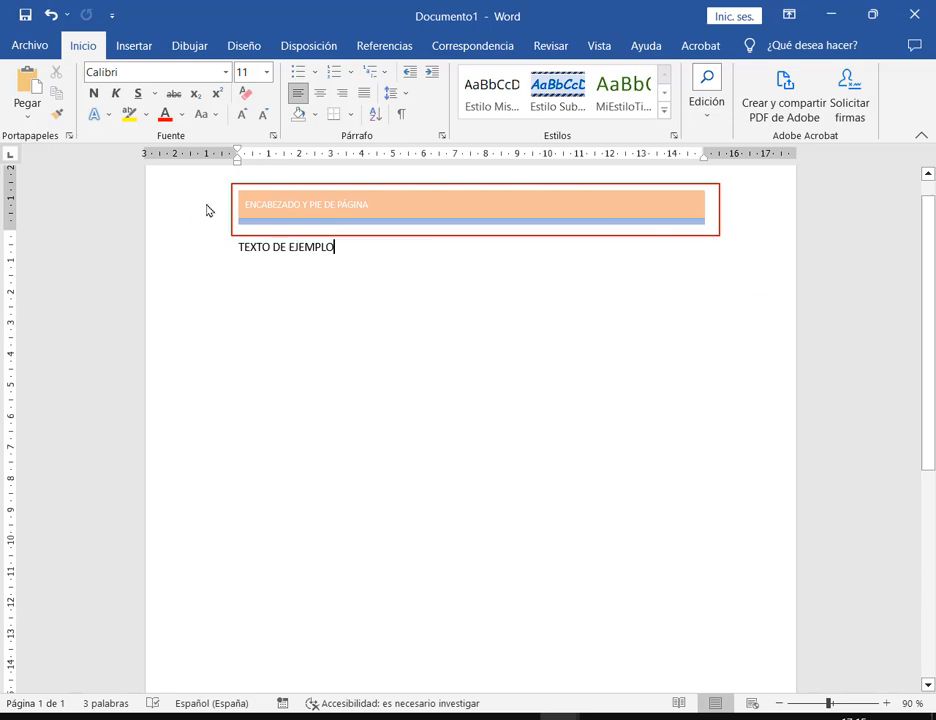
Step: Compare the header area with the body area below it, briefly entering header editing and returning to the sample text
drag(144, 174, 797, 238)
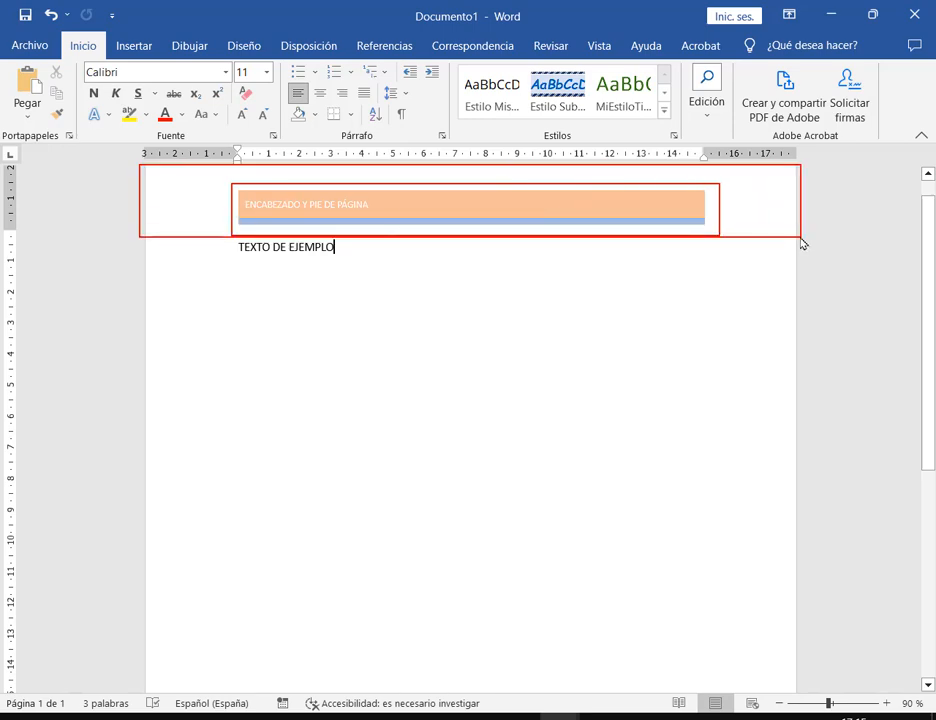
drag(143, 251, 797, 643)
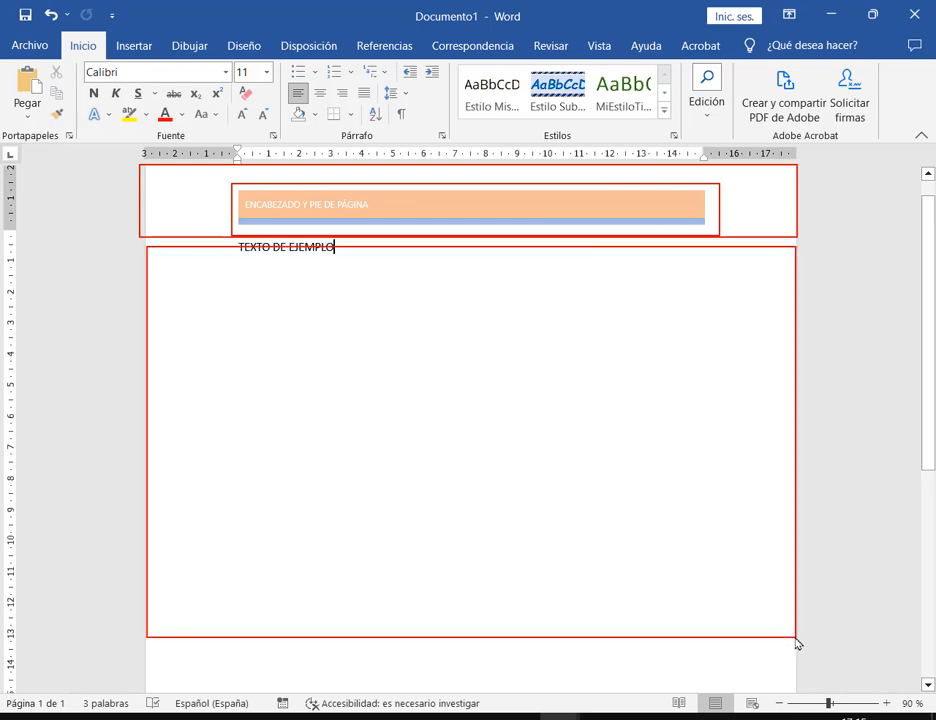
key(ctrl+z)
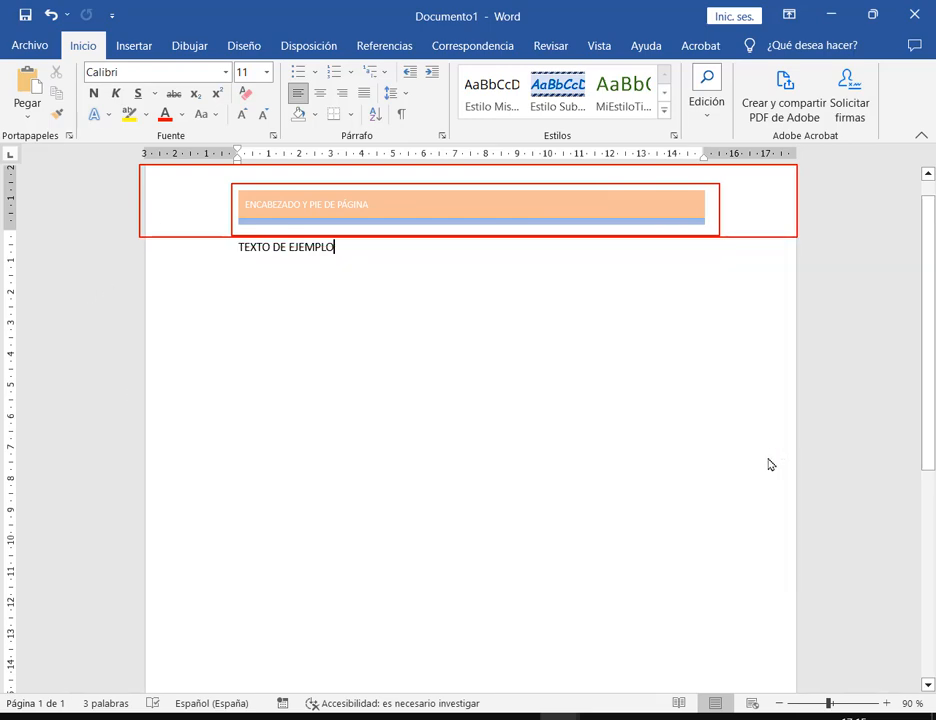
key(ctrl+z)
key(ctrl+z)
drag(229, 176, 735, 238)
key(Escape)
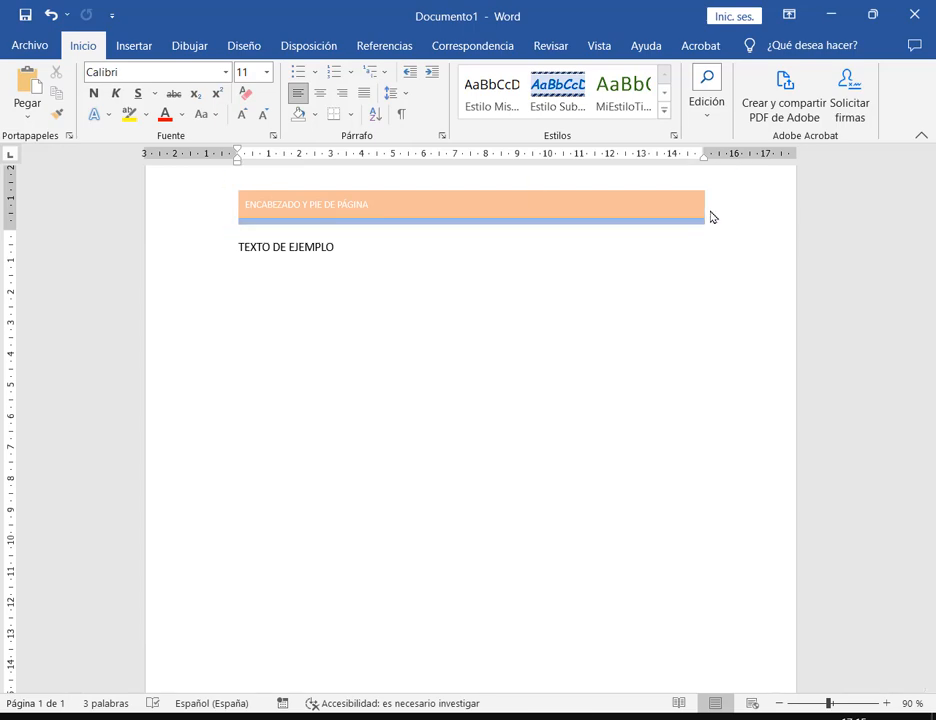
double_click(437, 204)
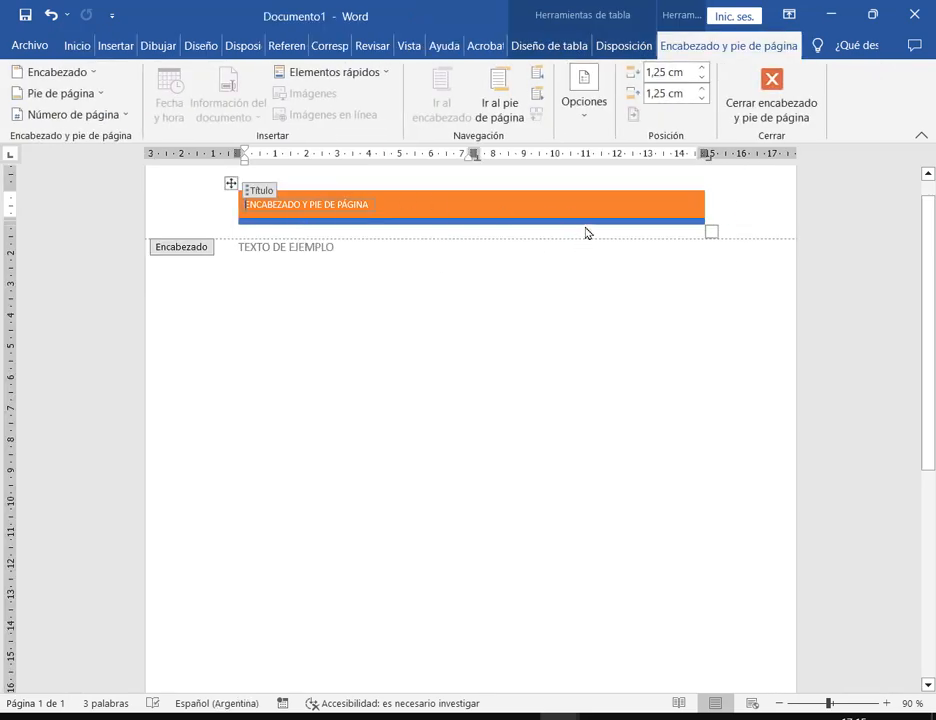
double_click(495, 338)
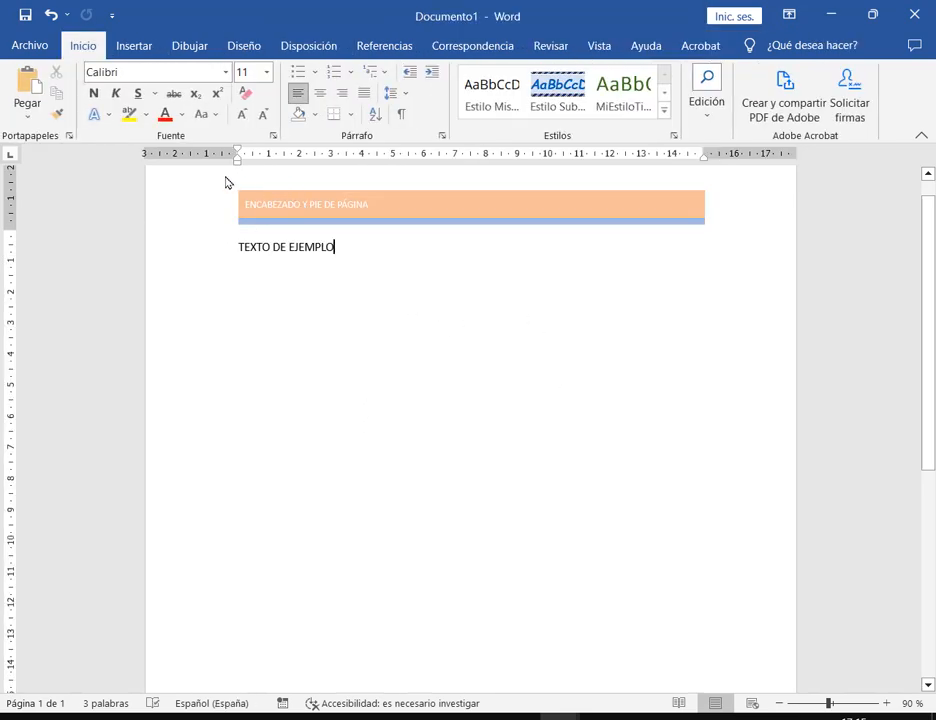
drag(226, 180, 722, 239)
ctrl+scroll(760, 495, down, 3)
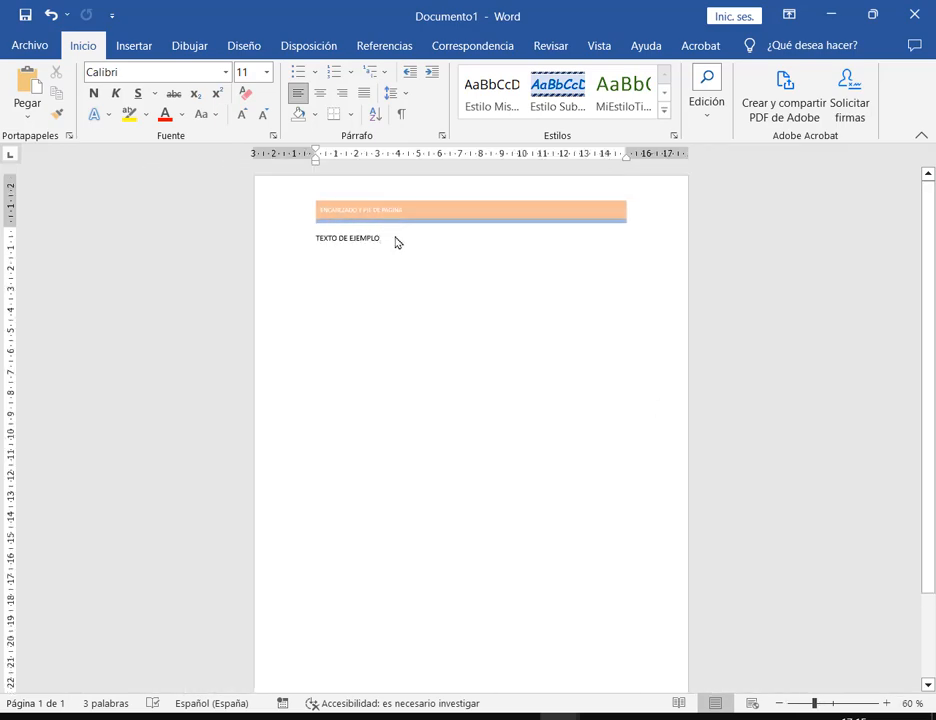
Step: Start a new line after the sample text, insert a blank page and examine its header
key(Return)
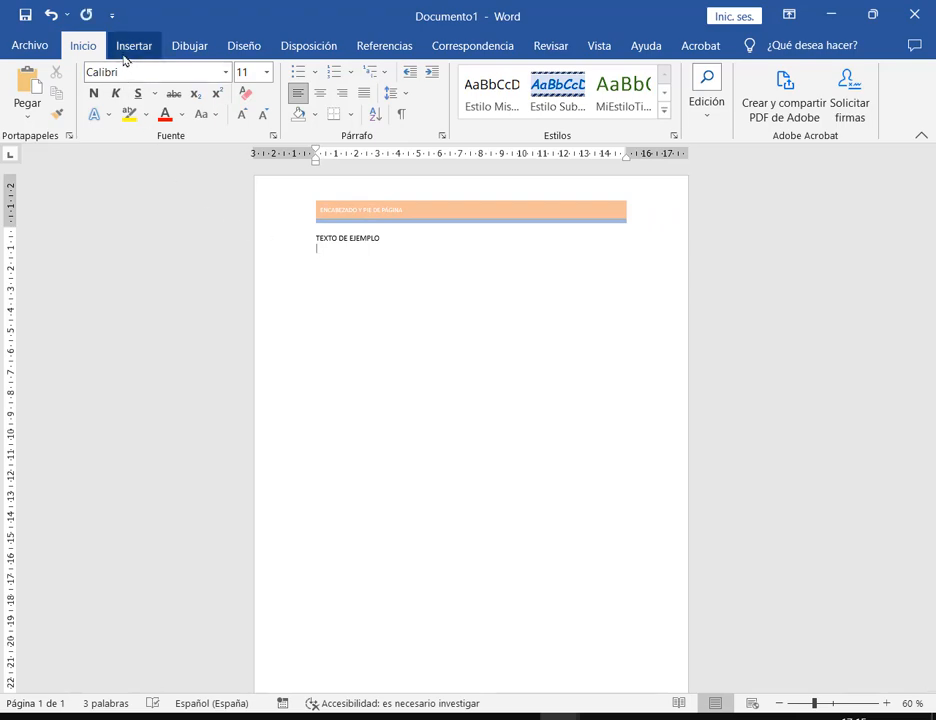
click(128, 50)
click(27, 112)
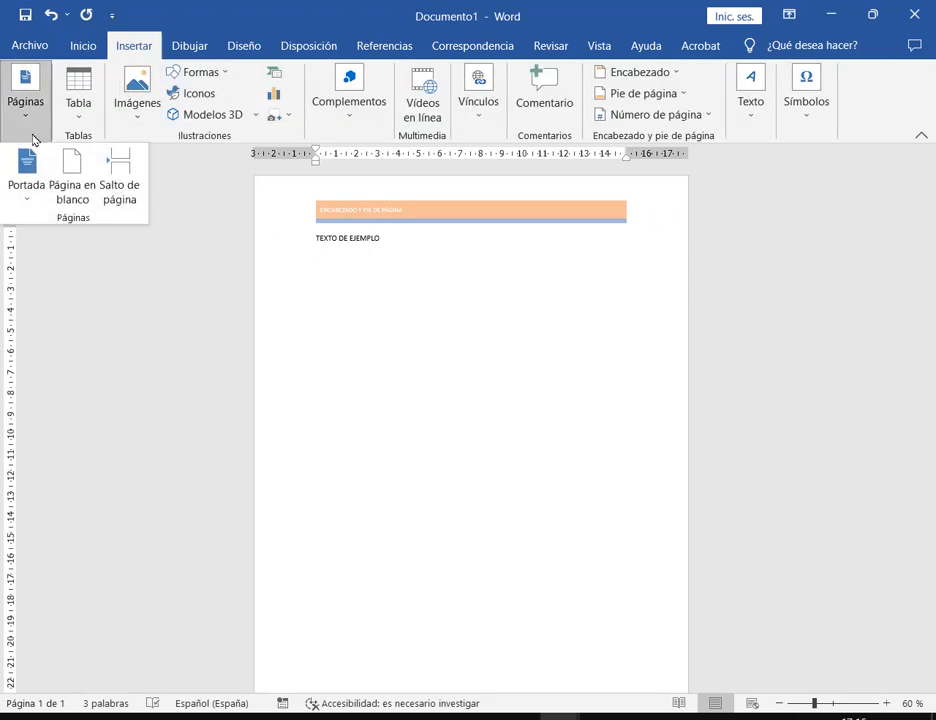
click(72, 195)
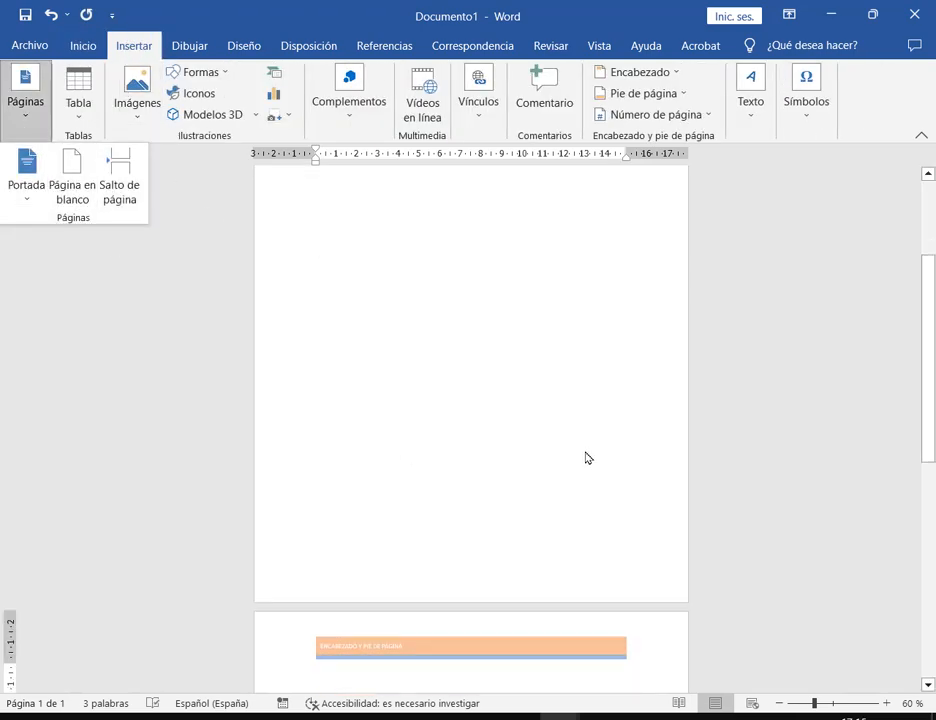
scroll(440, 540, down, 1)
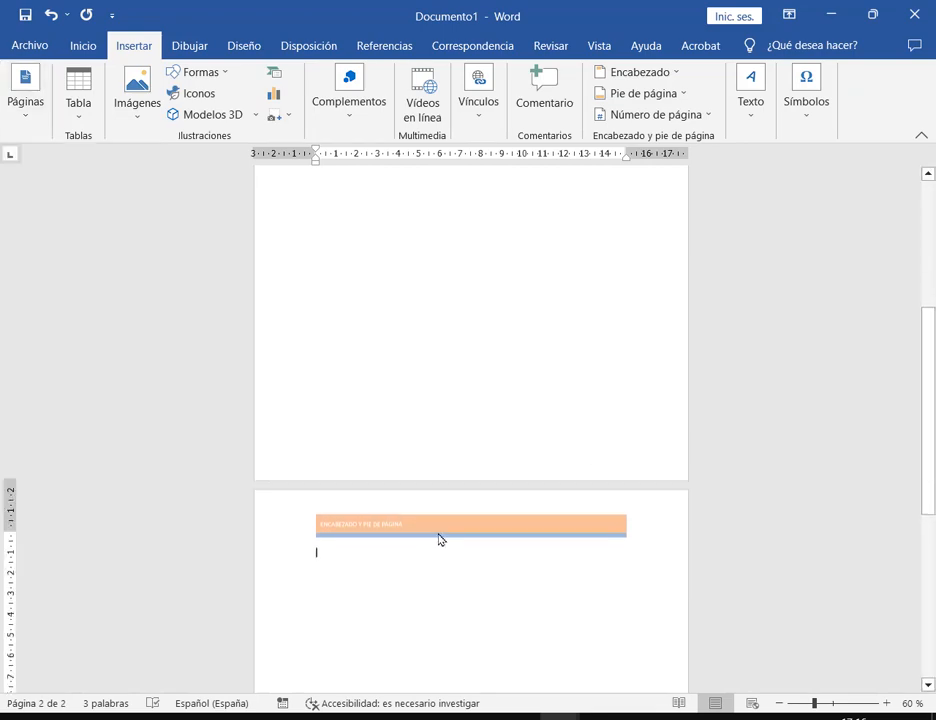
drag(299, 485, 639, 559)
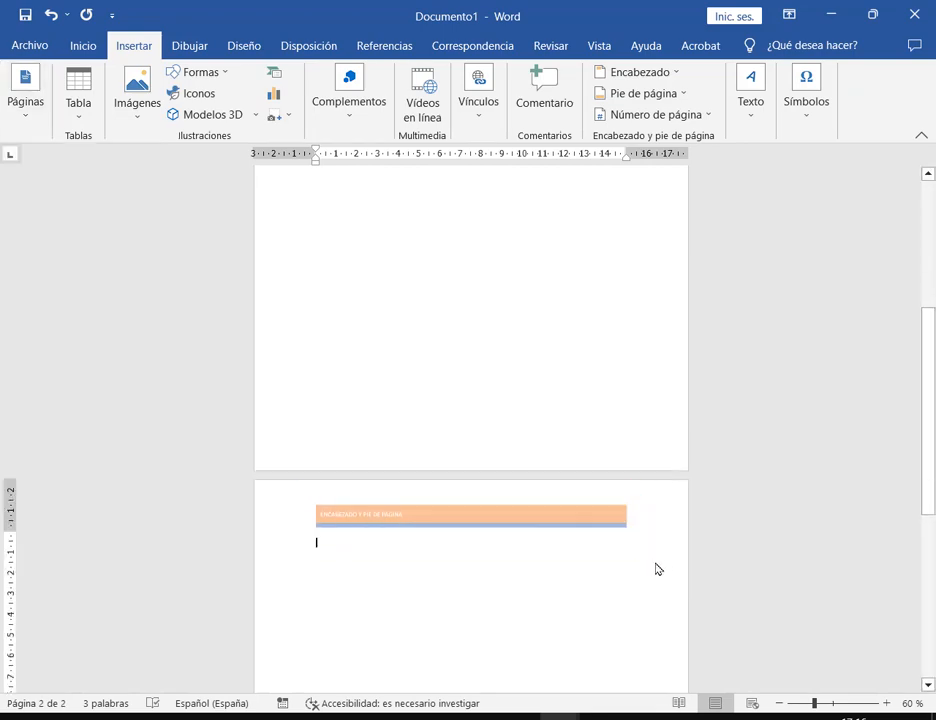
Step: Insert another blank page at the end of the document and compare the headers on all pages
click(29, 115)
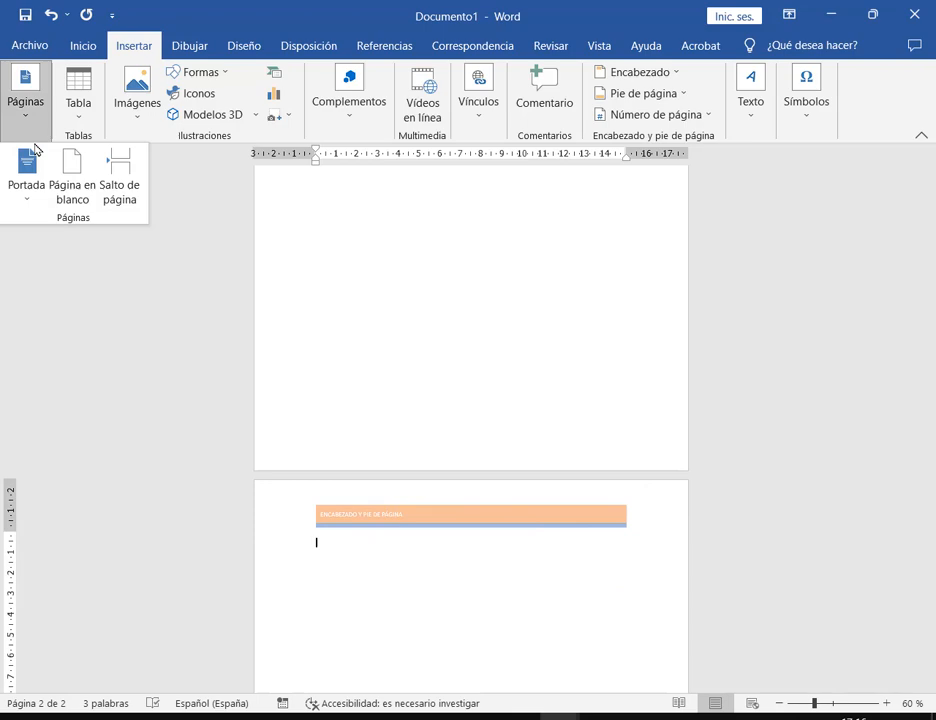
click(67, 192)
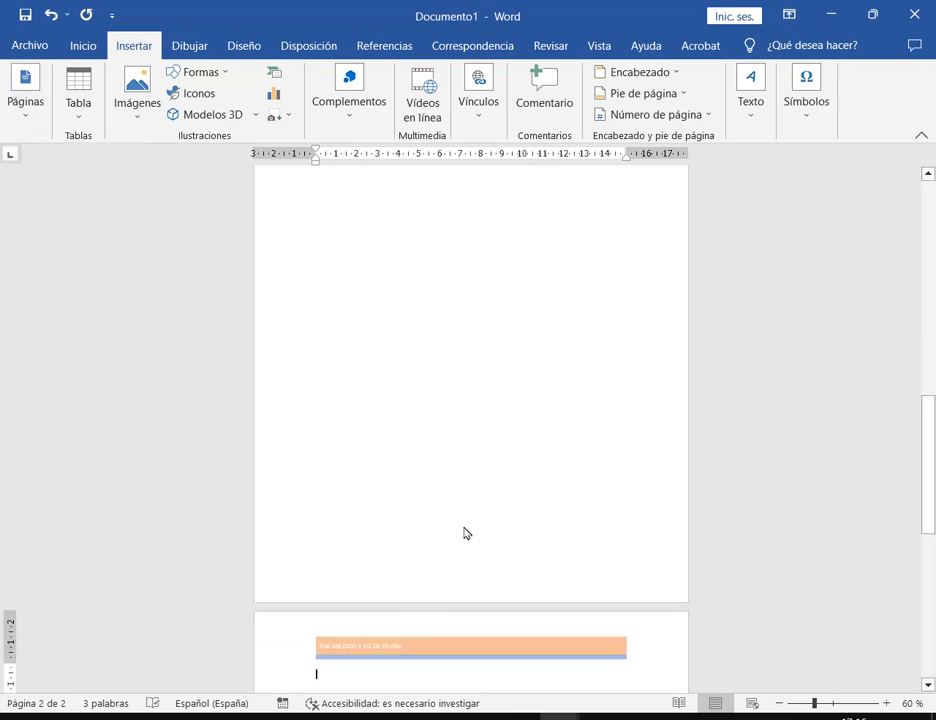
scroll(464, 533, down, 2)
mouse_move(305, 547)
mouse_down()
mouse_move(418, 583)
mouse_move(644, 611)
mouse_up()
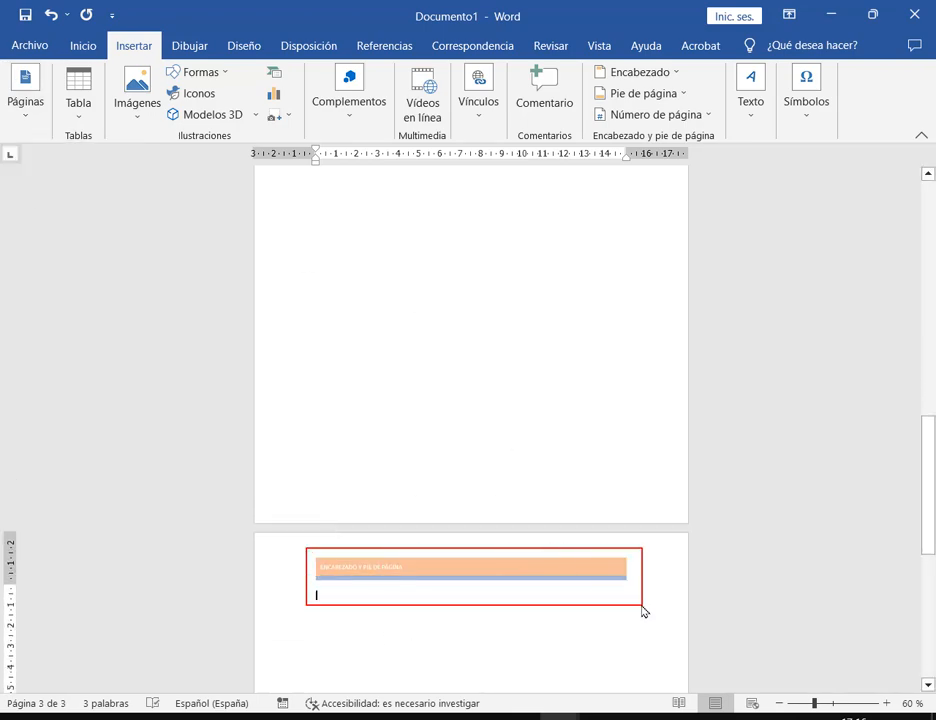
scroll(654, 607, up, 3)
scroll(650, 608, up, 10)
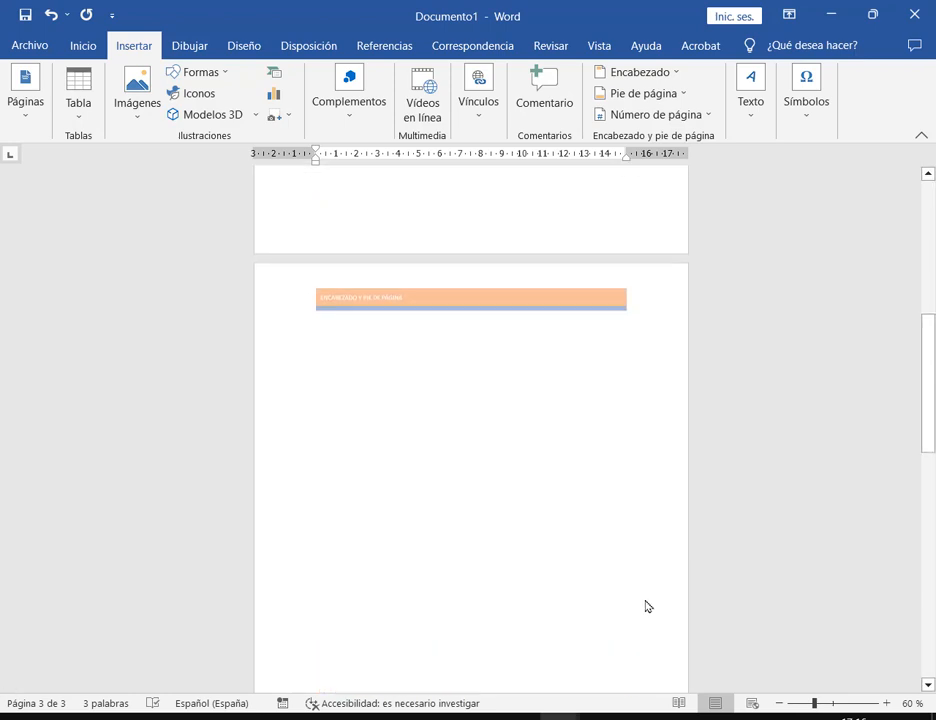
Step: Remove the added blank pages so that only the page with the sample text remains
key(ctrl+z)
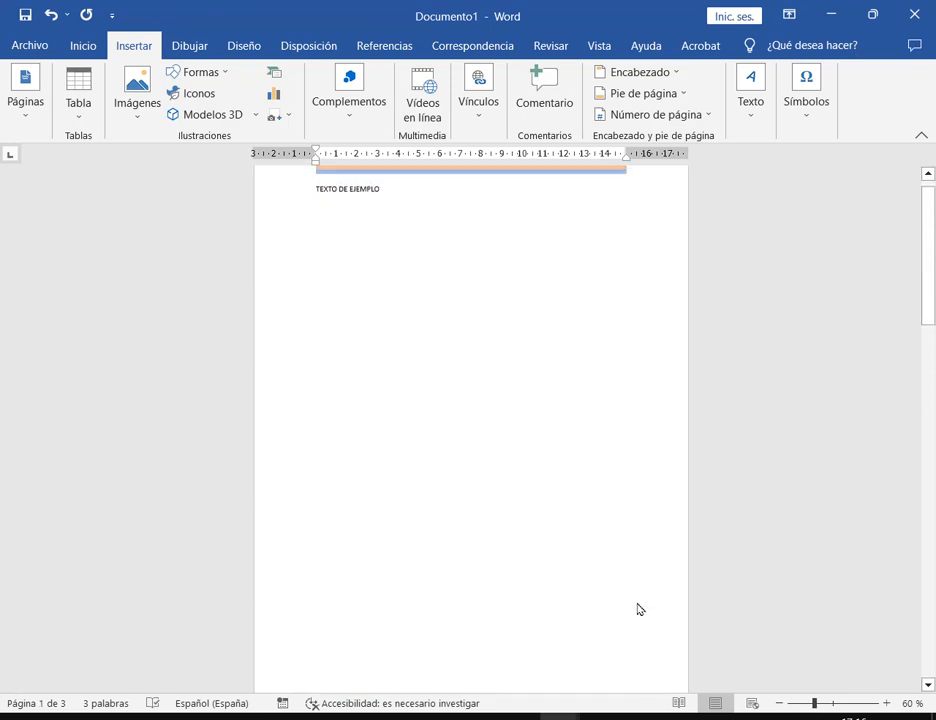
scroll(640, 608, up, 1)
scroll(645, 595, down, 15)
key(BackSpace)
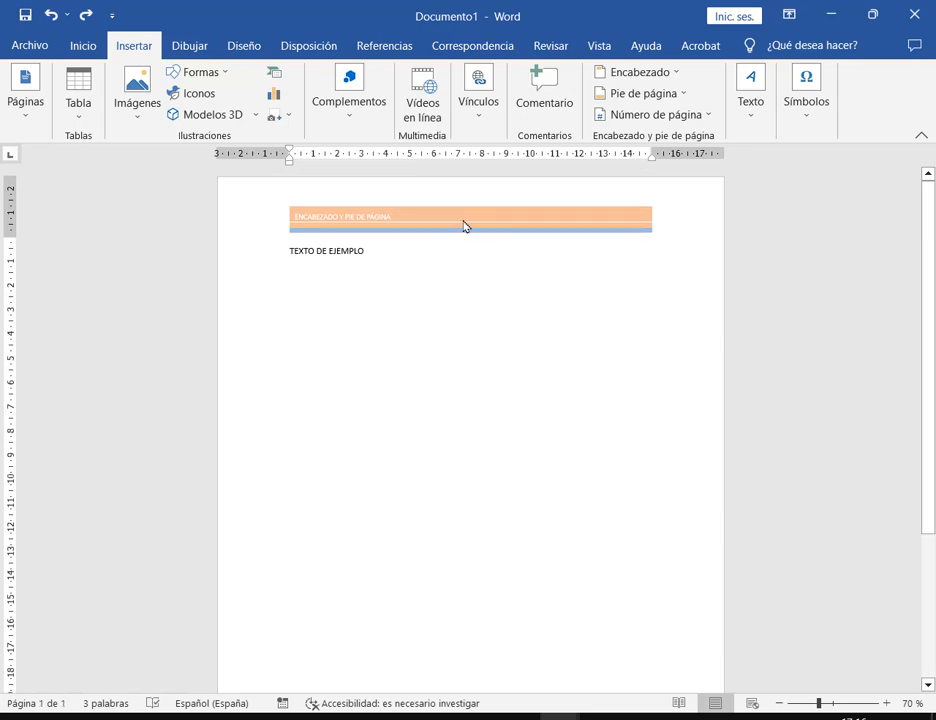
Step: Open the header for editing and delete the whole table that forms the Retrospectiva header
double_click(673, 211)
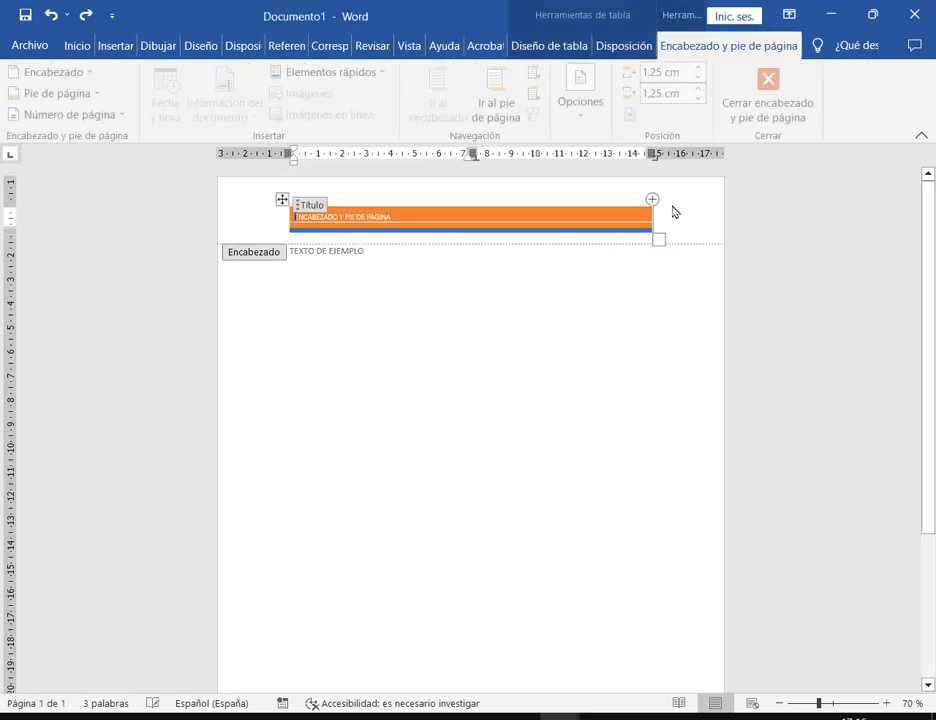
click(283, 201)
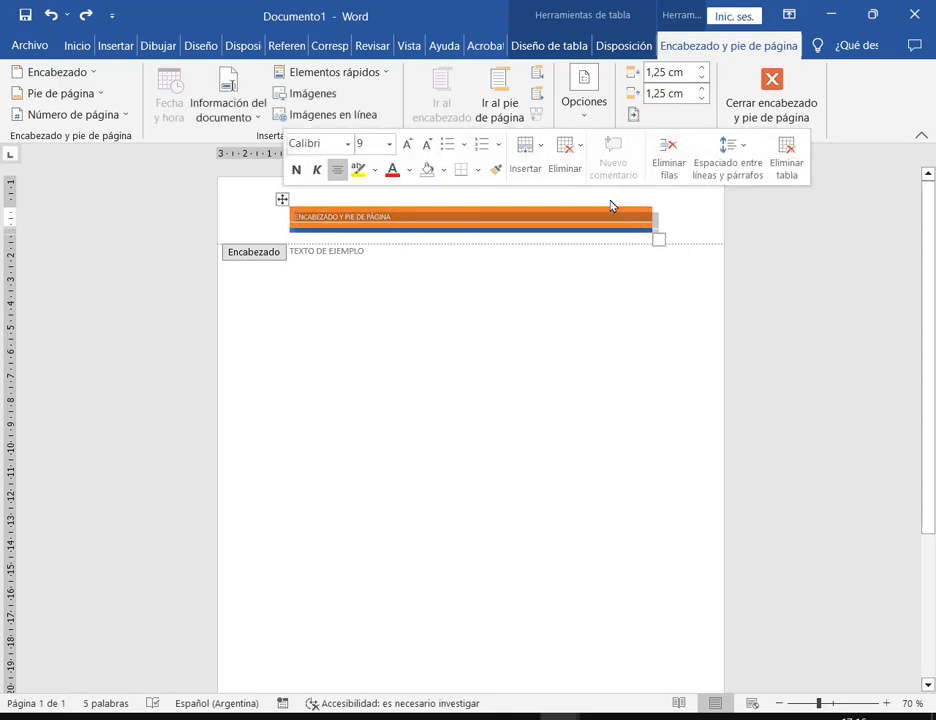
click(572, 176)
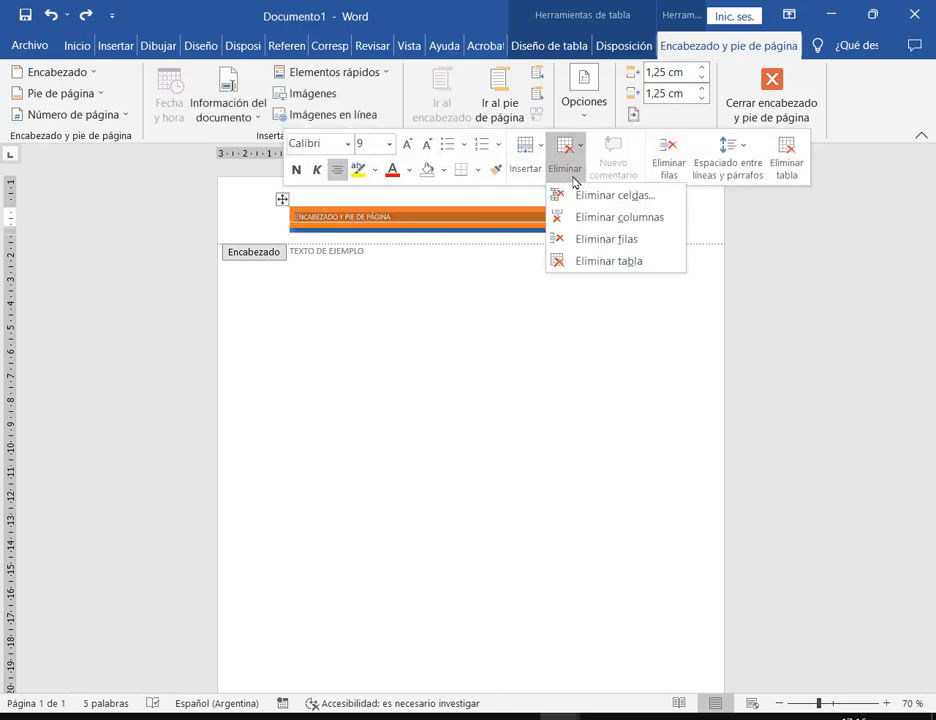
click(601, 261)
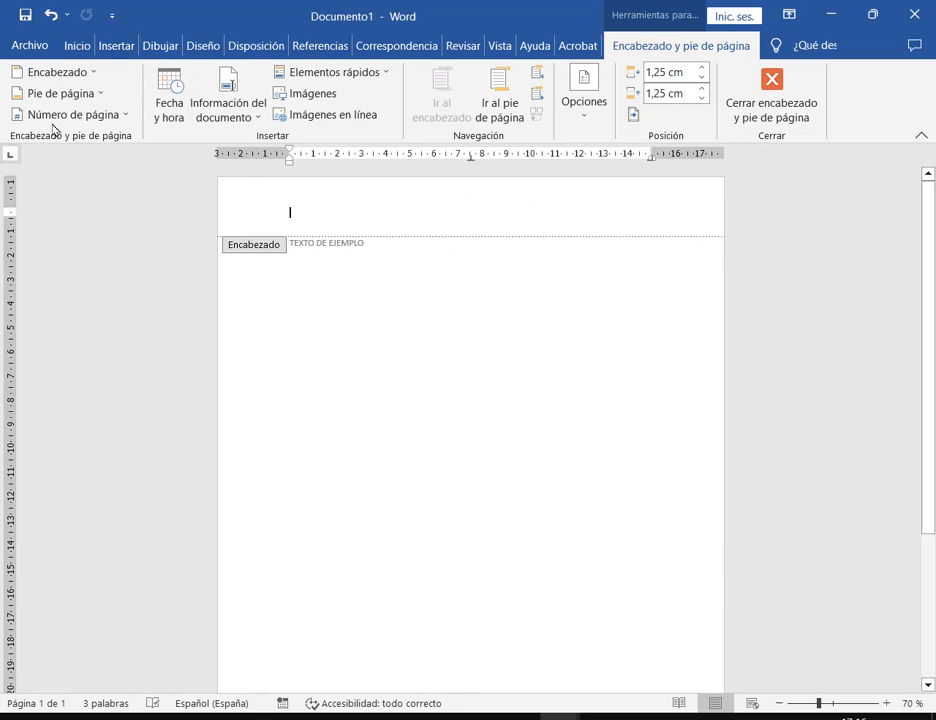
Step: Insert the TEAM TERMUX logo from the device's Imágenes folder into the header, shrink it and place it beside the left margin
click(117, 47)
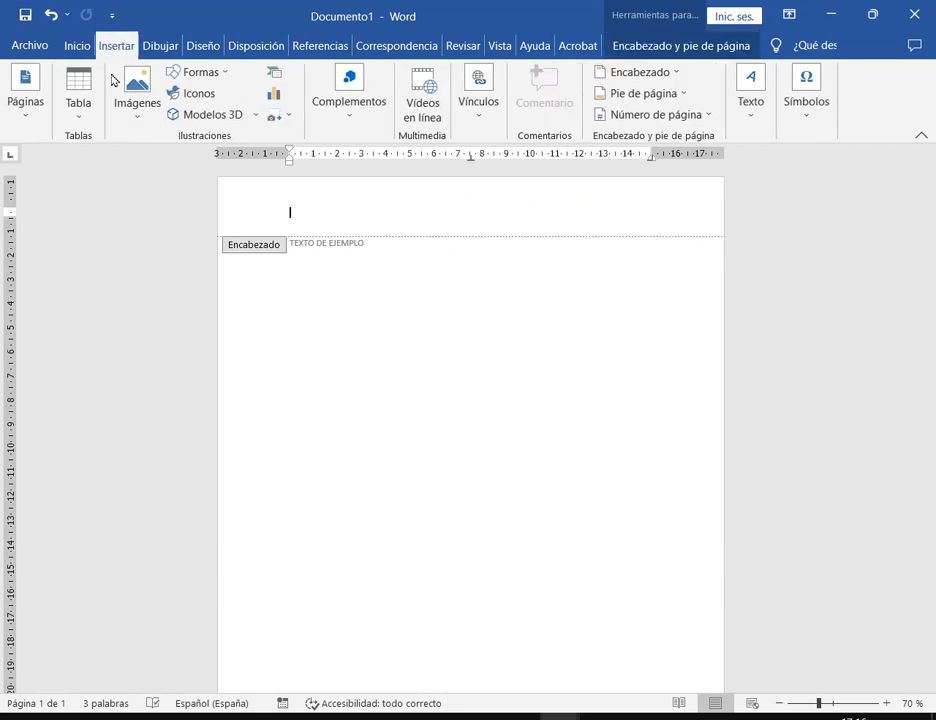
click(137, 100)
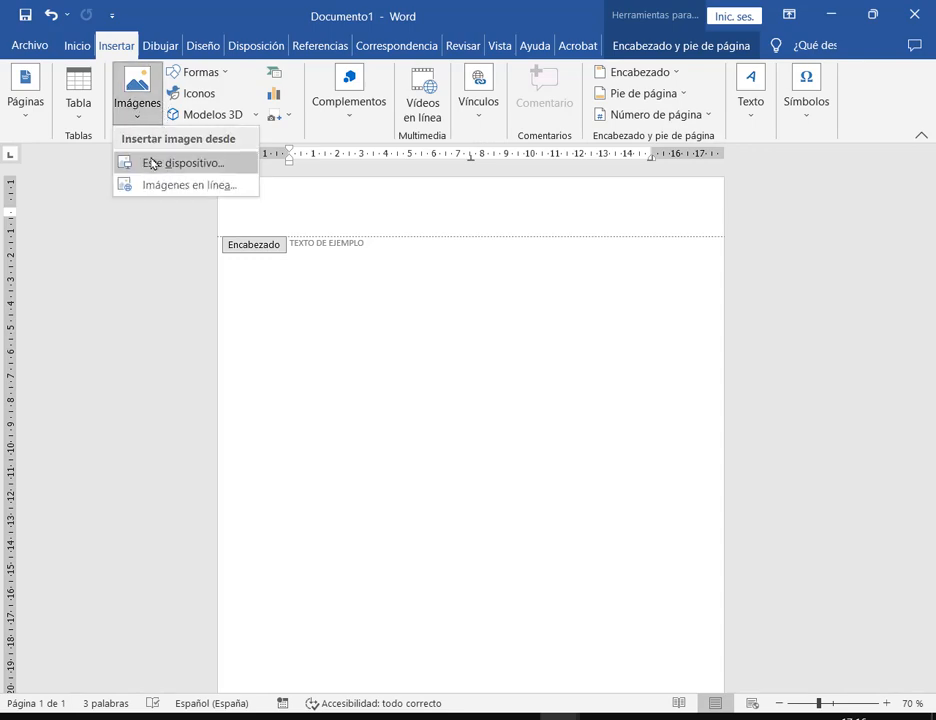
click(140, 162)
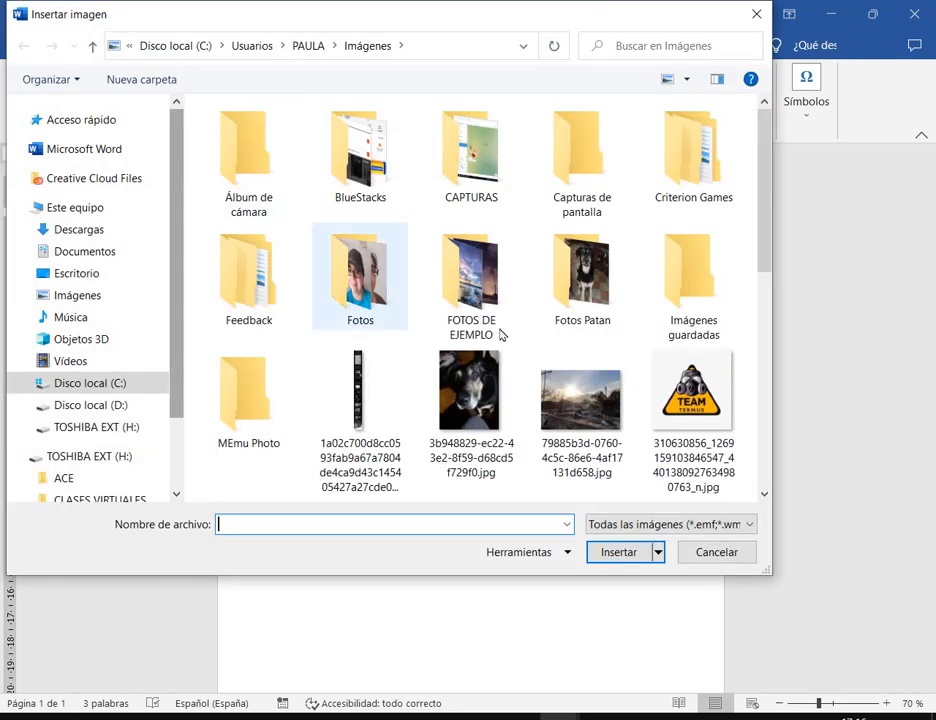
double_click(740, 405)
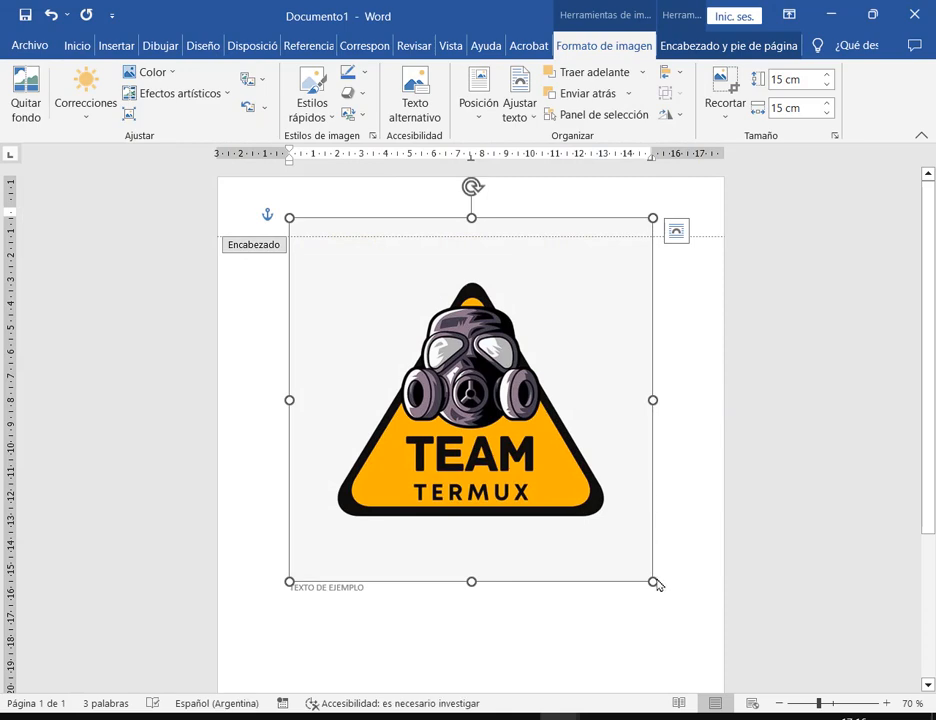
drag(653, 582, 287, 229)
click(340, 226)
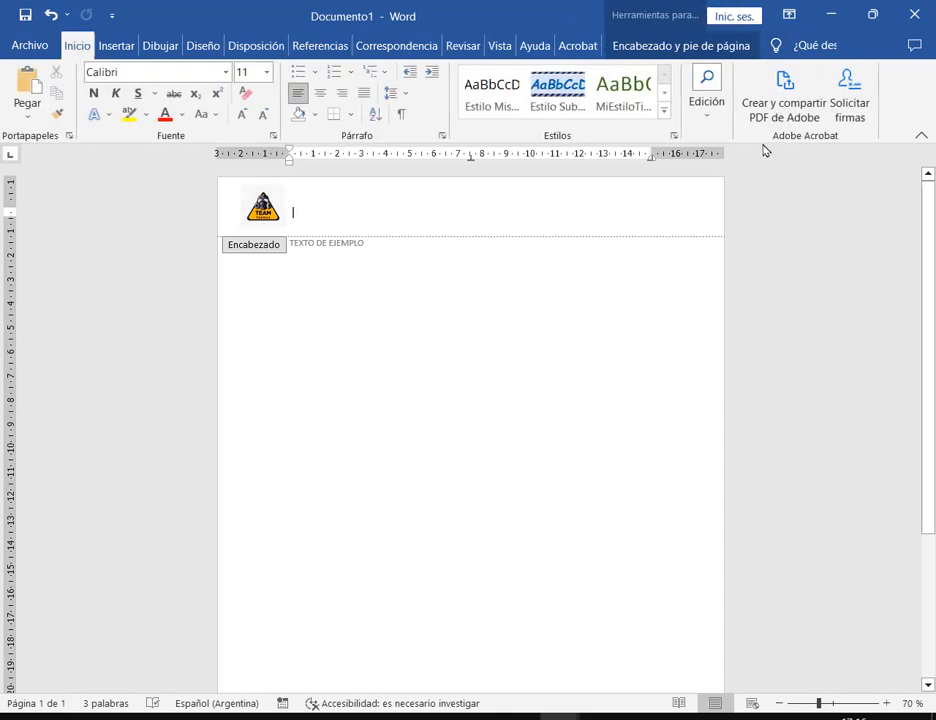
Step: Close header editing, add two blank pages after the sample text and check the logo header on each page
click(676, 45)
click(791, 94)
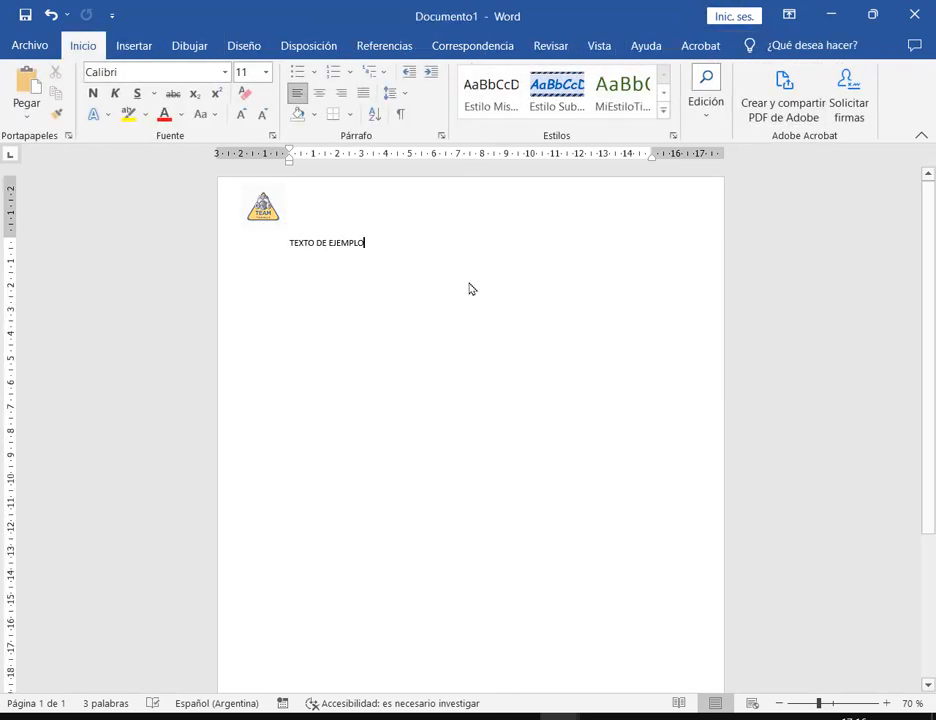
scroll(464, 310, down, 5)
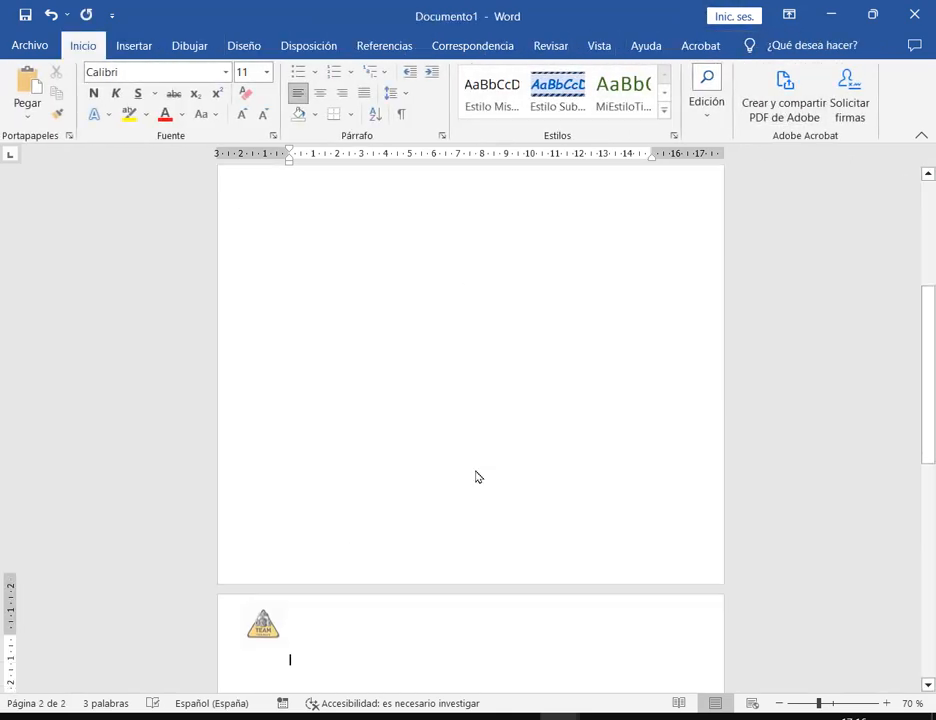
scroll(476, 476, down, 3)
scroll(457, 487, up, 3)
scroll(405, 472, down, 3)
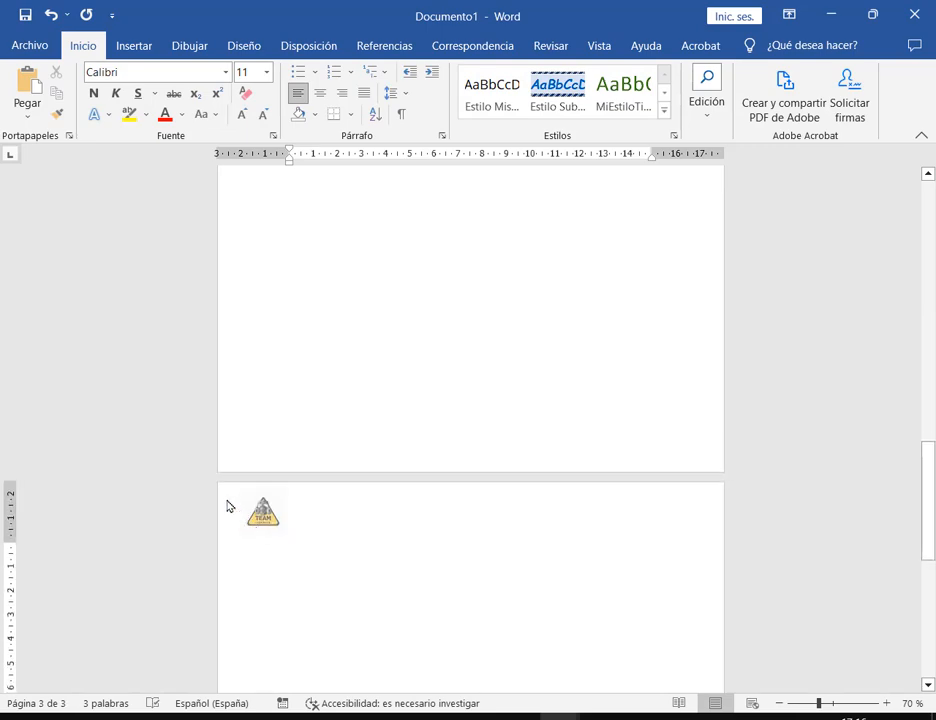
drag(215, 482, 729, 548)
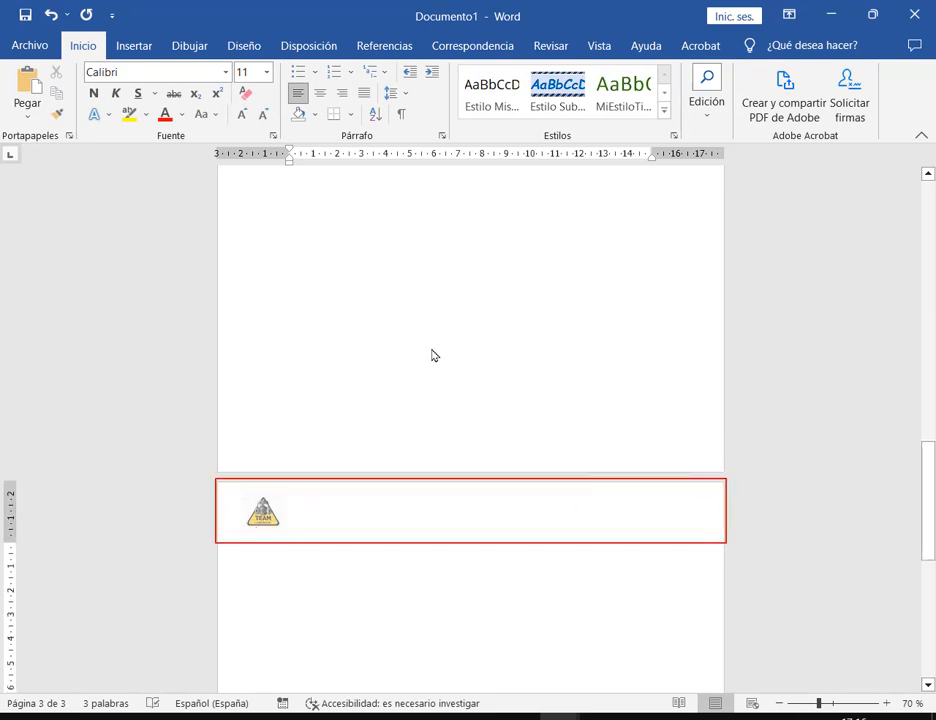
scroll(338, 428, up, 3)
scroll(338, 428, down, 6)
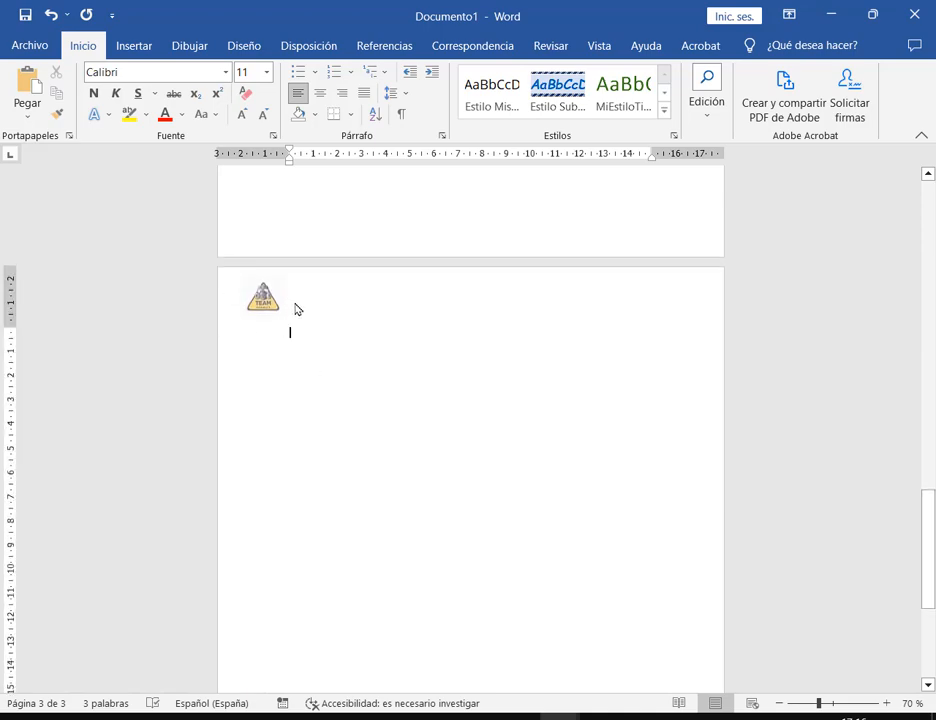
Step: Open the header on the third page, move the logo to its centre and check the new position on the other pages
double_click(295, 304)
drag(266, 302, 469, 310)
double_click(557, 392)
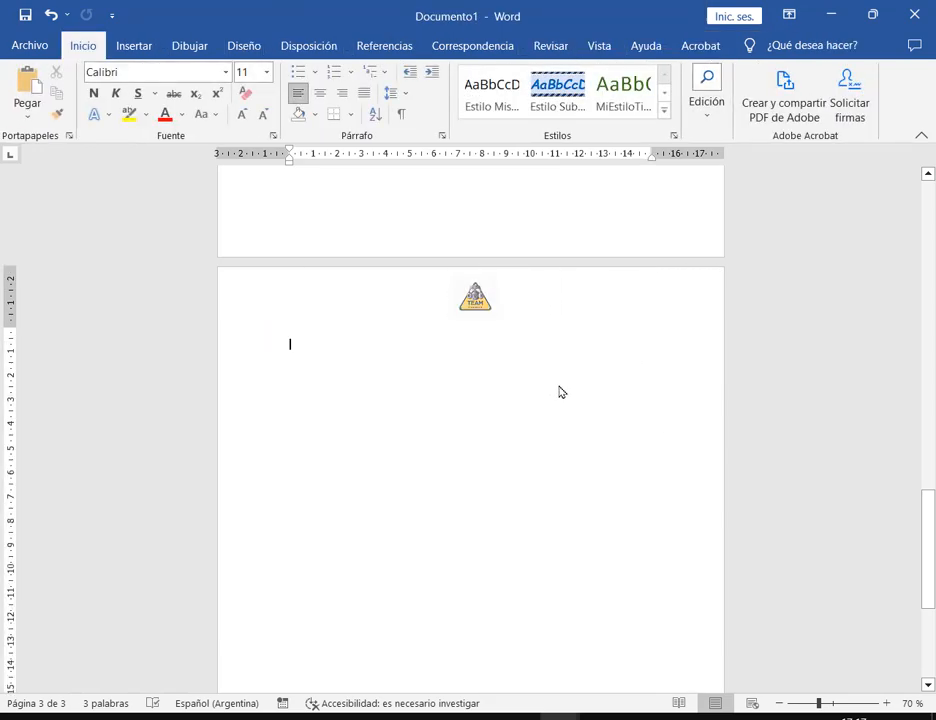
scroll(549, 378, up, 3)
scroll(547, 380, up, 5)
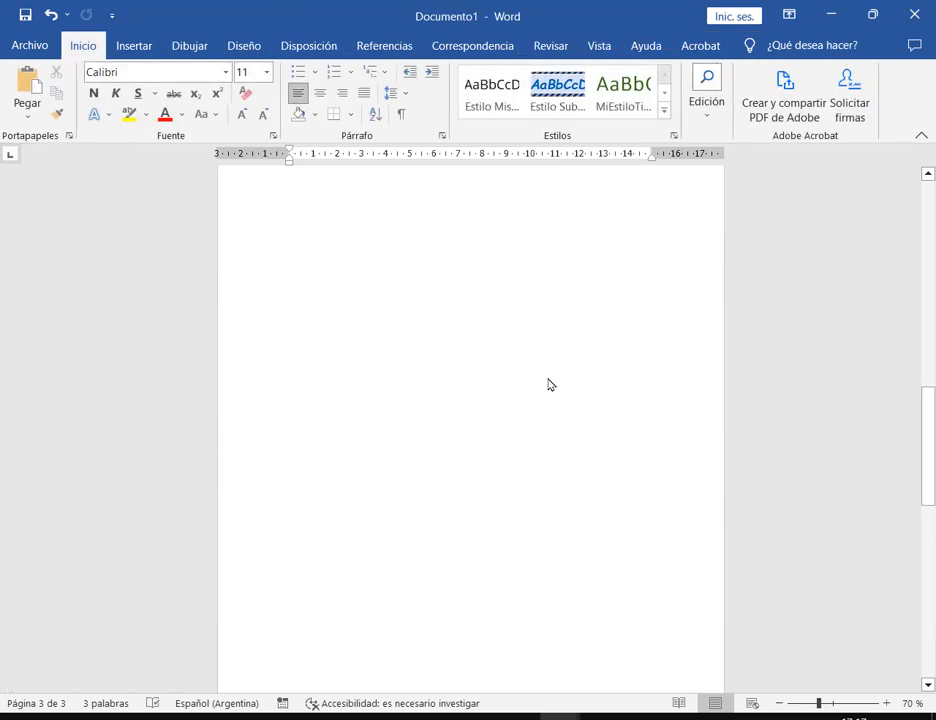
scroll(537, 277, up, 2)
scroll(537, 277, up, 20)
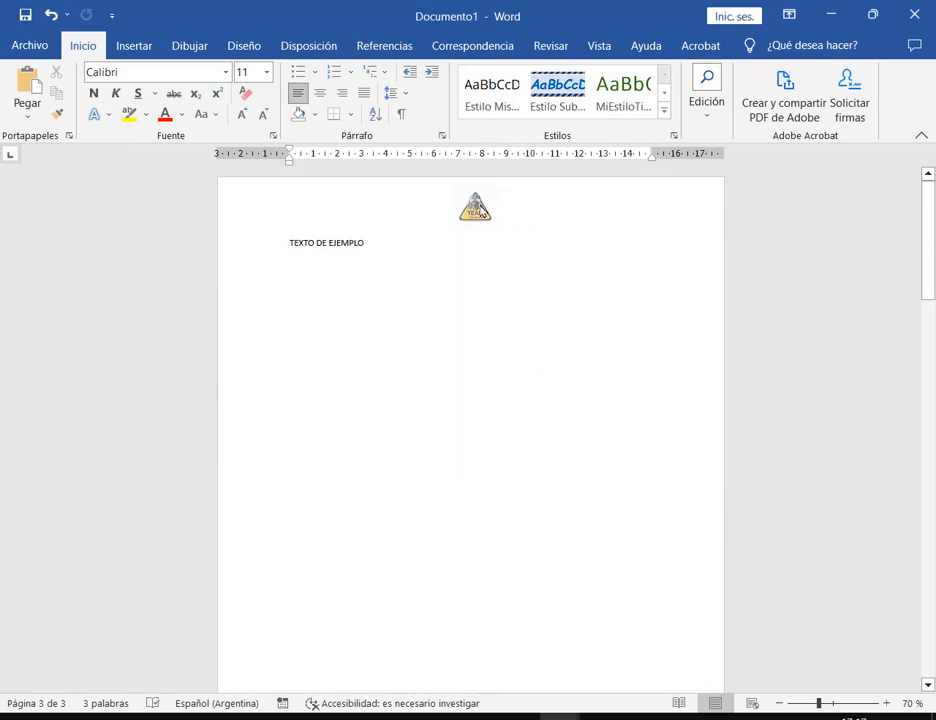
Step: Slightly enlarge the header logo and move it into the left margin about halfway down the page, checking its position on every page
click(597, 325)
double_click(433, 207)
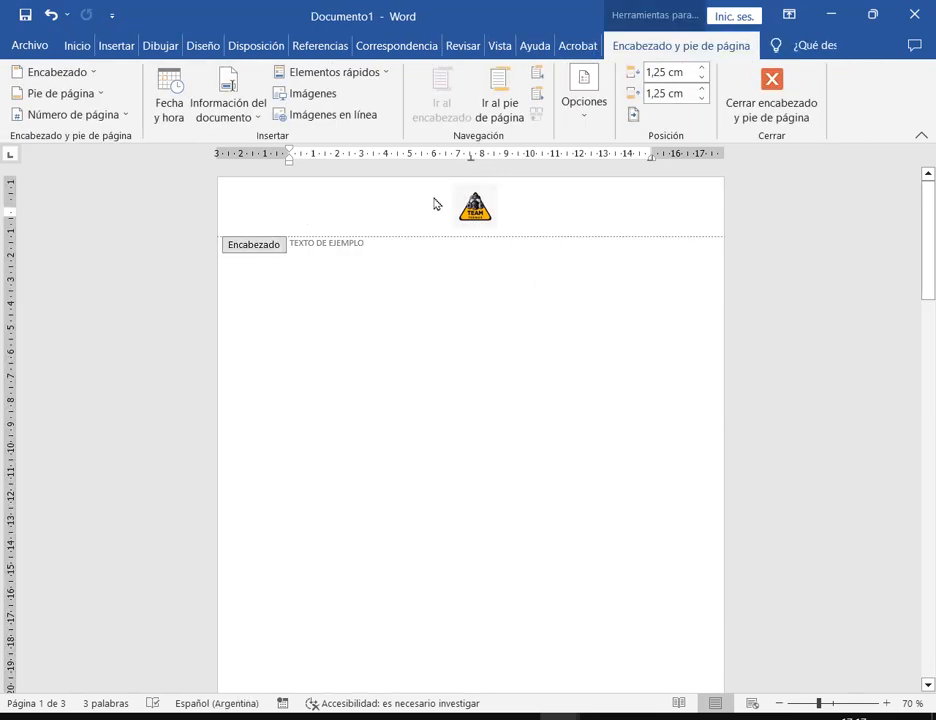
click(492, 208)
mouse_move(499, 232)
mouse_down()
mouse_move(539, 255)
mouse_move(517, 236)
mouse_move(508, 240)
mouse_up()
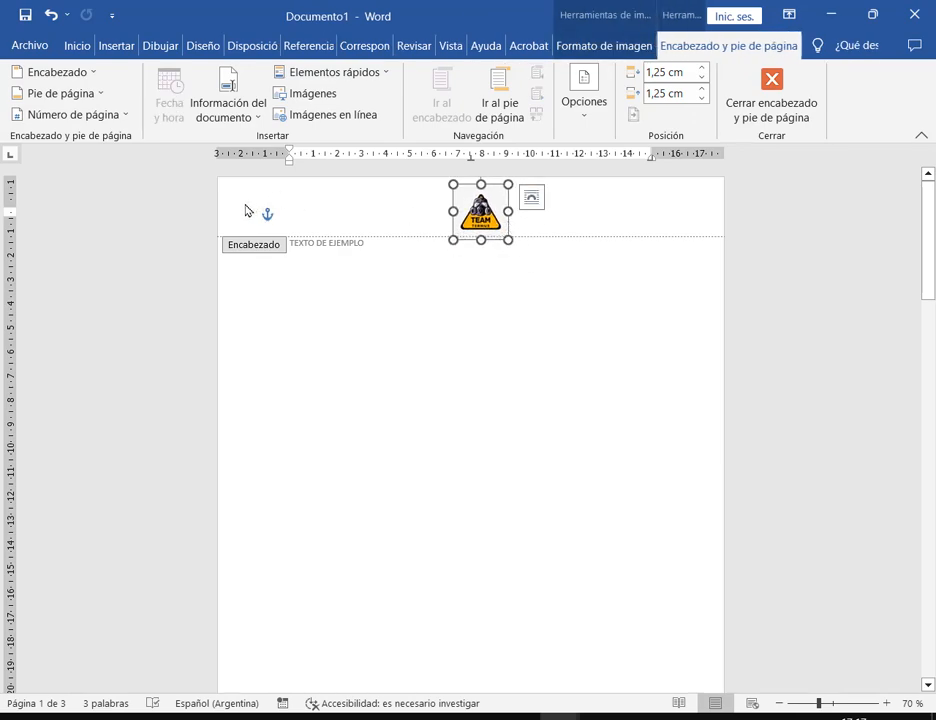
drag(481, 212, 250, 457)
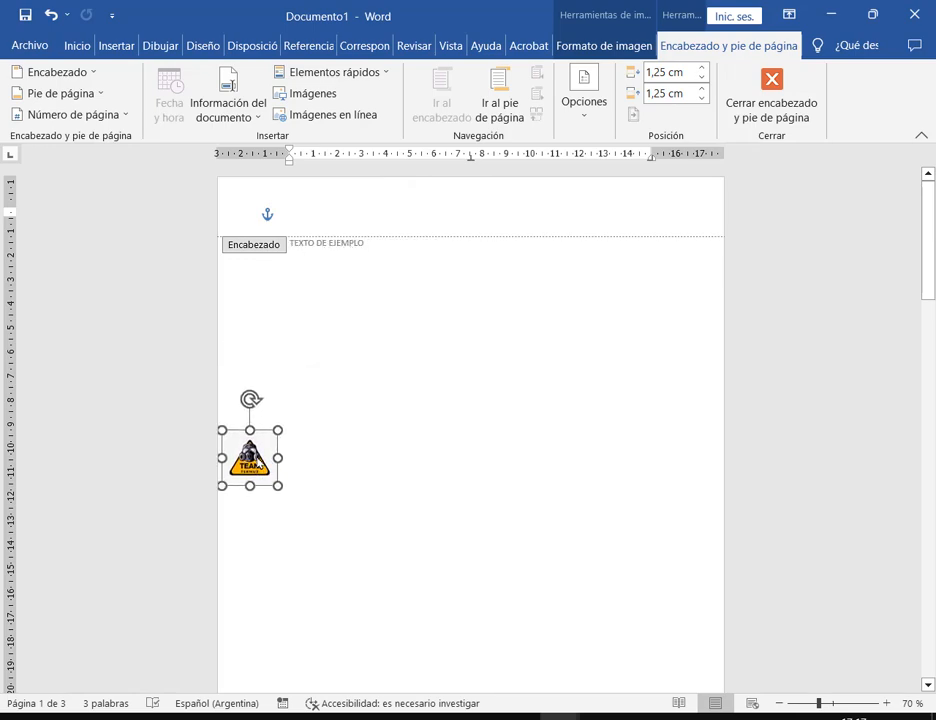
double_click(589, 540)
scroll(318, 369, down, 3)
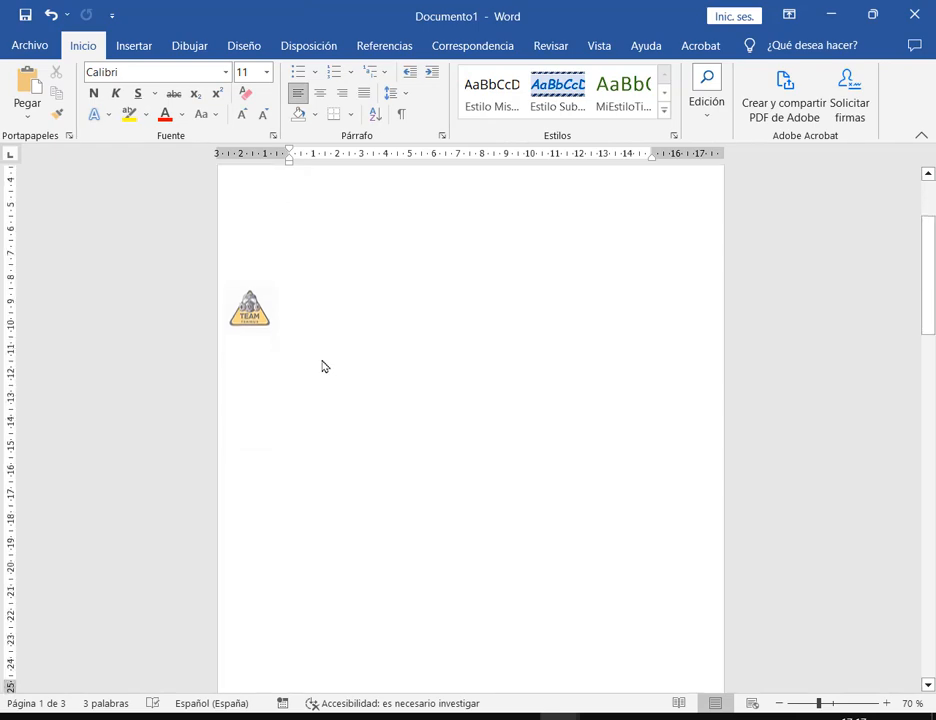
scroll(322, 366, down, 10)
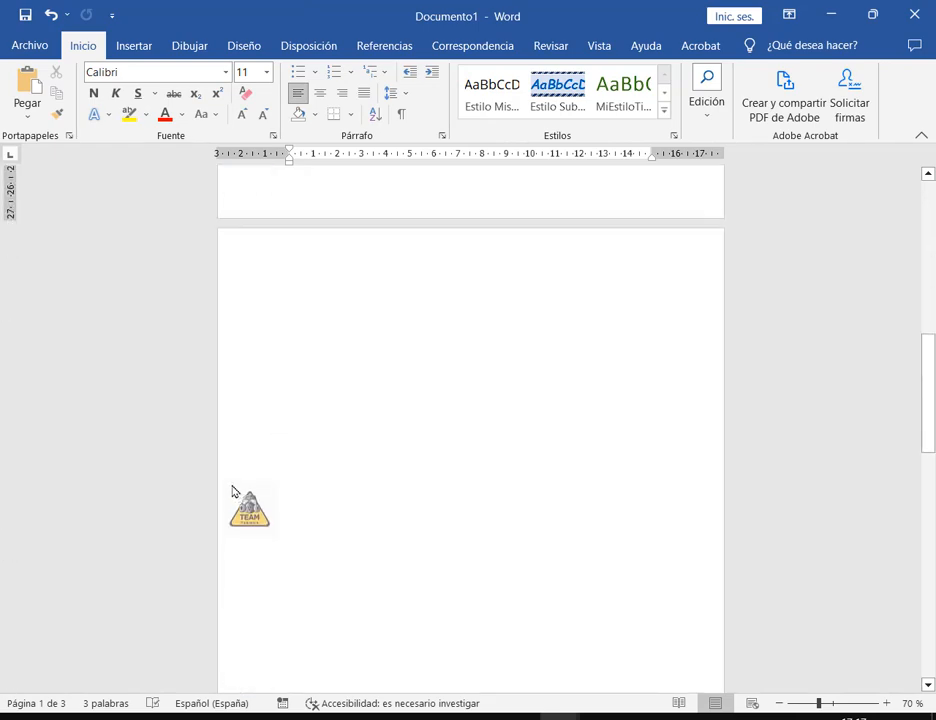
drag(224, 478, 284, 546)
scroll(286, 540, down, 12)
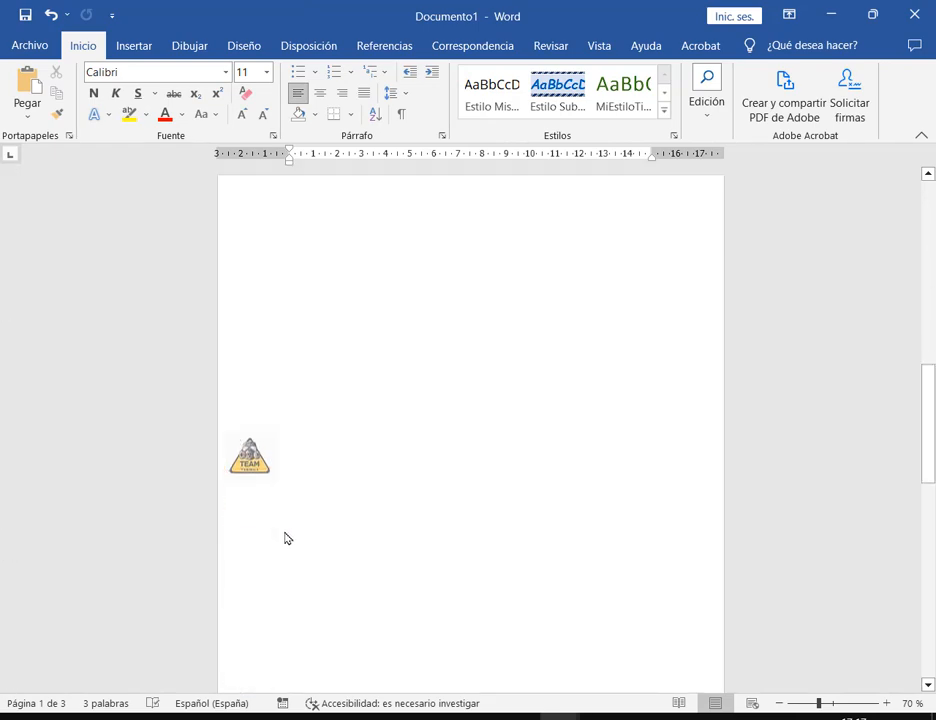
scroll(286, 540, down, 6)
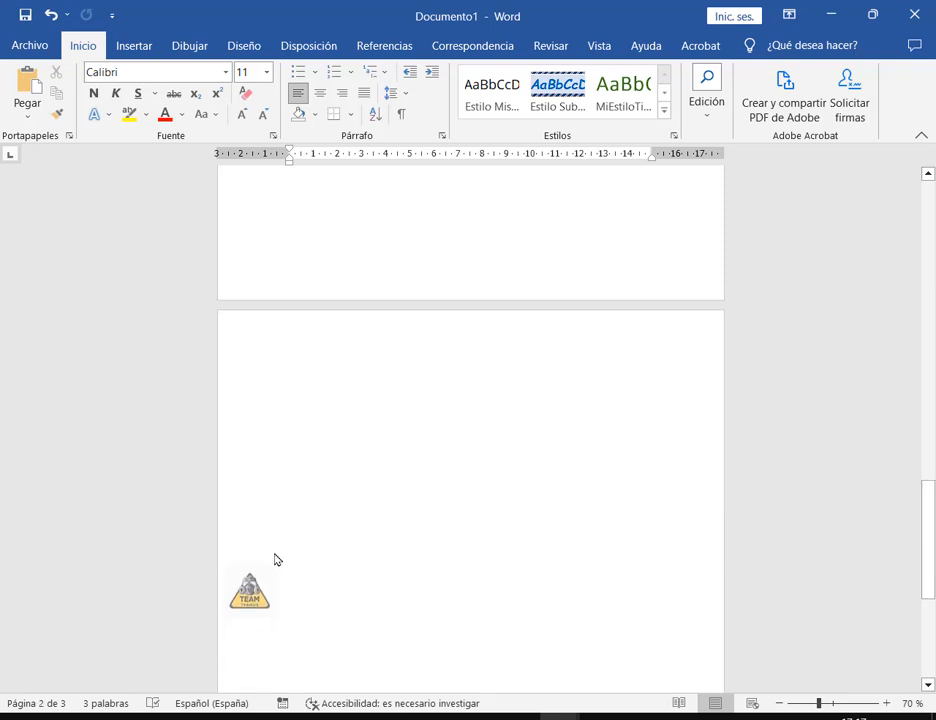
drag(930, 515, 930, 195)
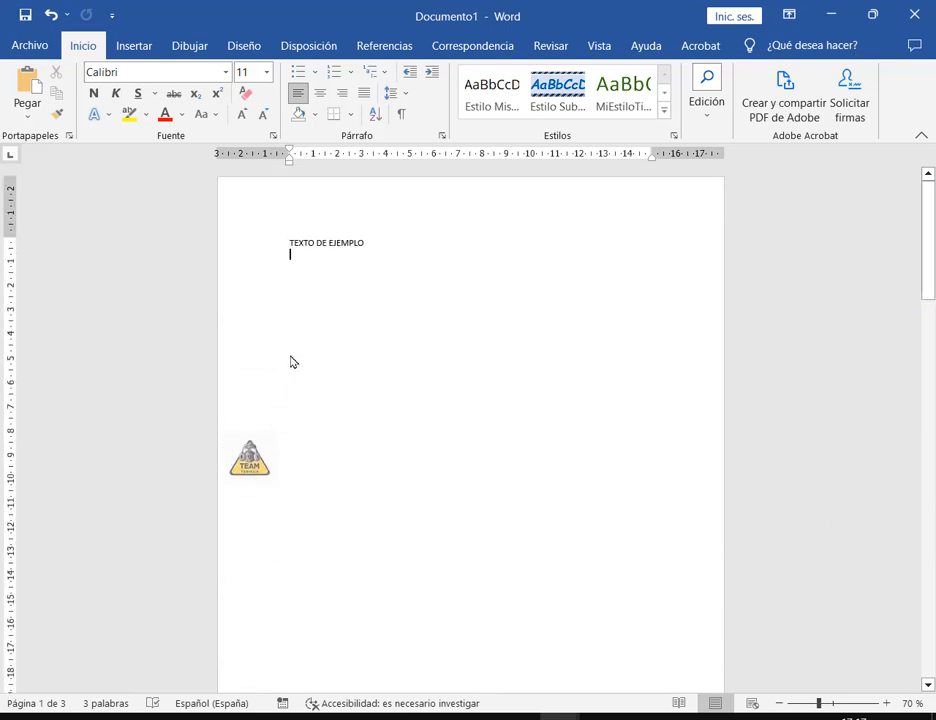
Step: Reopen the first page's header and delete the TEAM TERMUX logo from the left margin
double_click(298, 205)
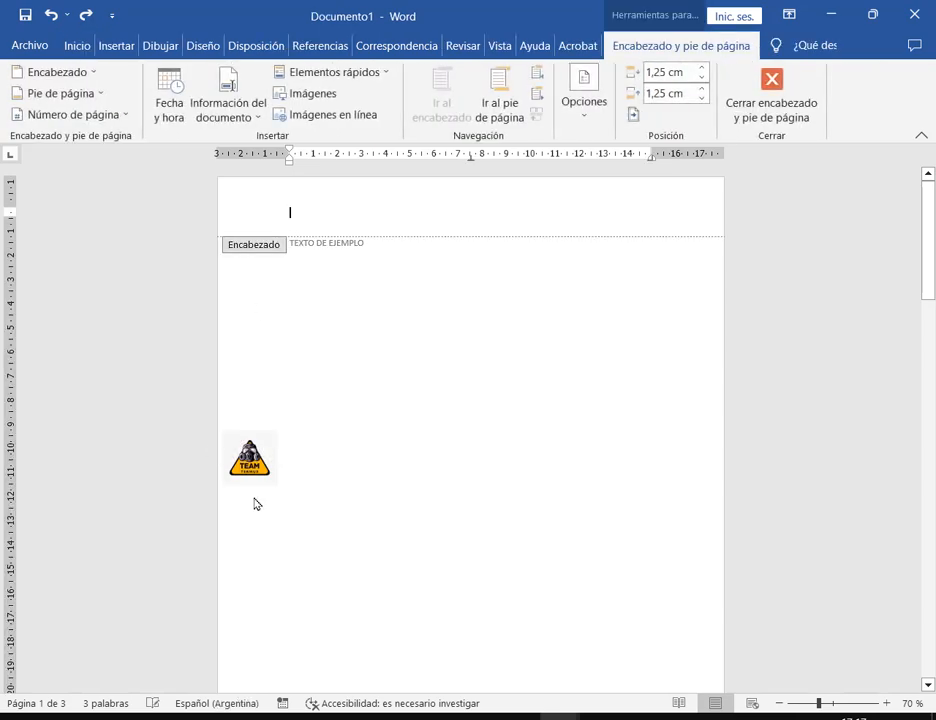
click(250, 462)
key(Delete)
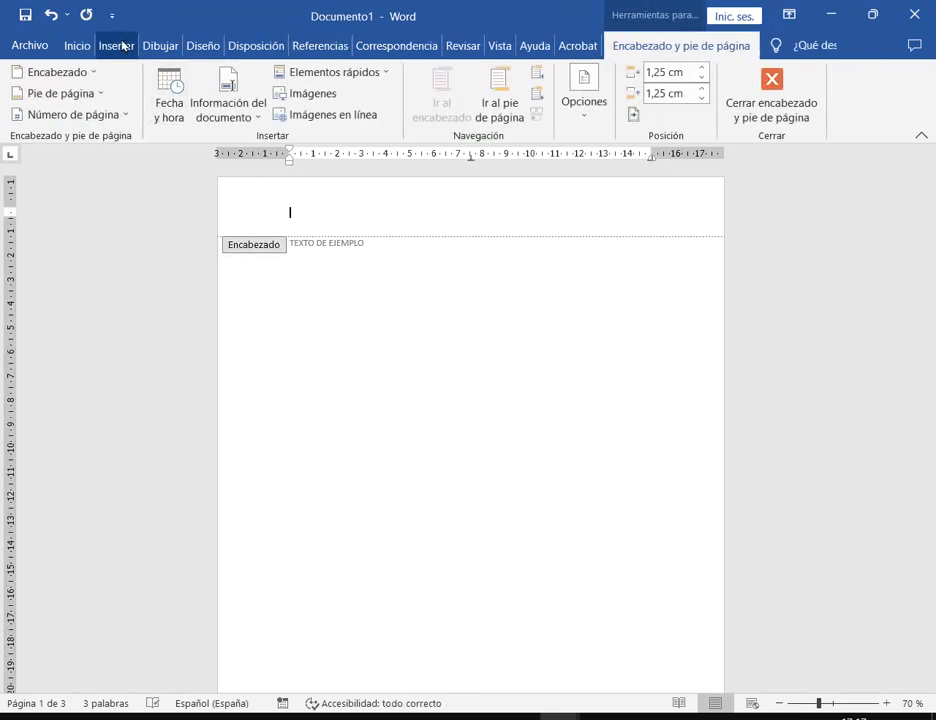
Step: Insert the TEAM TERMUX logo from the device's Imágenes folder into the header again and enlarge it to about 19 cm square
click(124, 44)
click(137, 99)
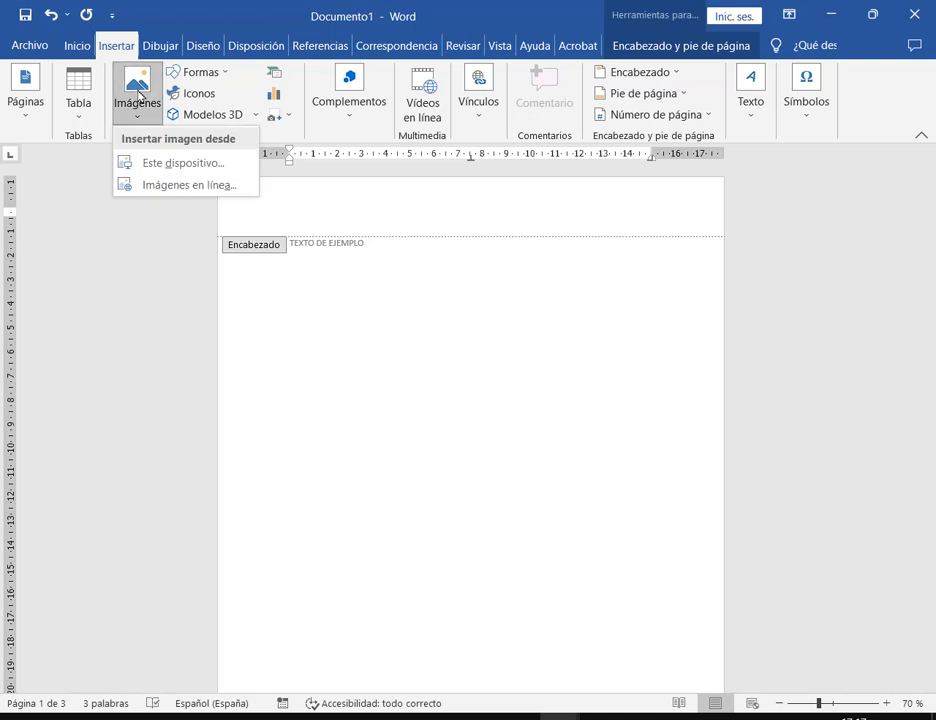
click(178, 164)
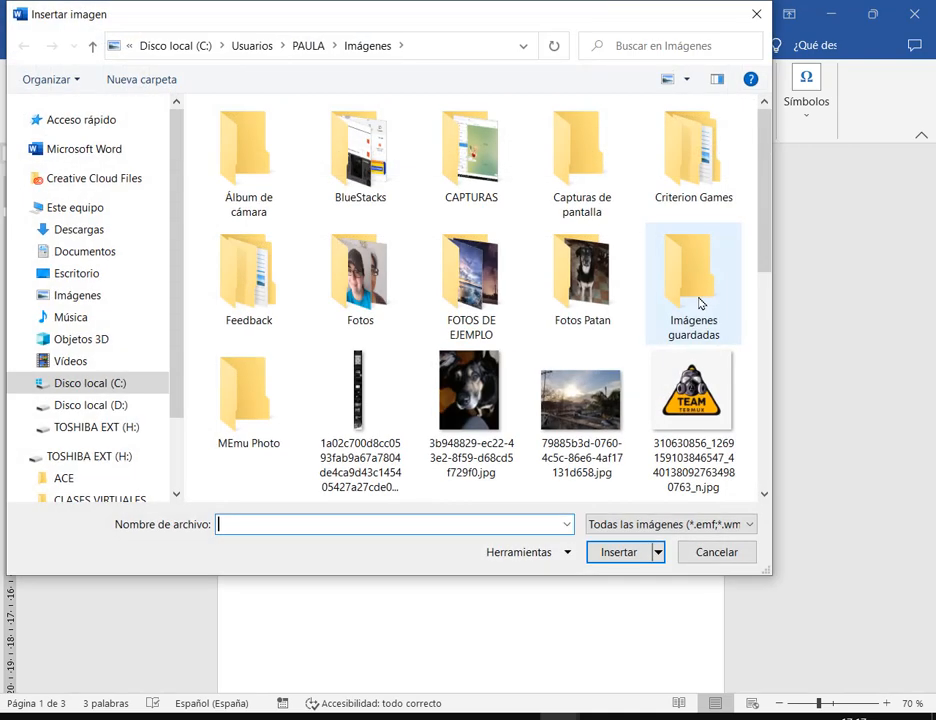
double_click(471, 285)
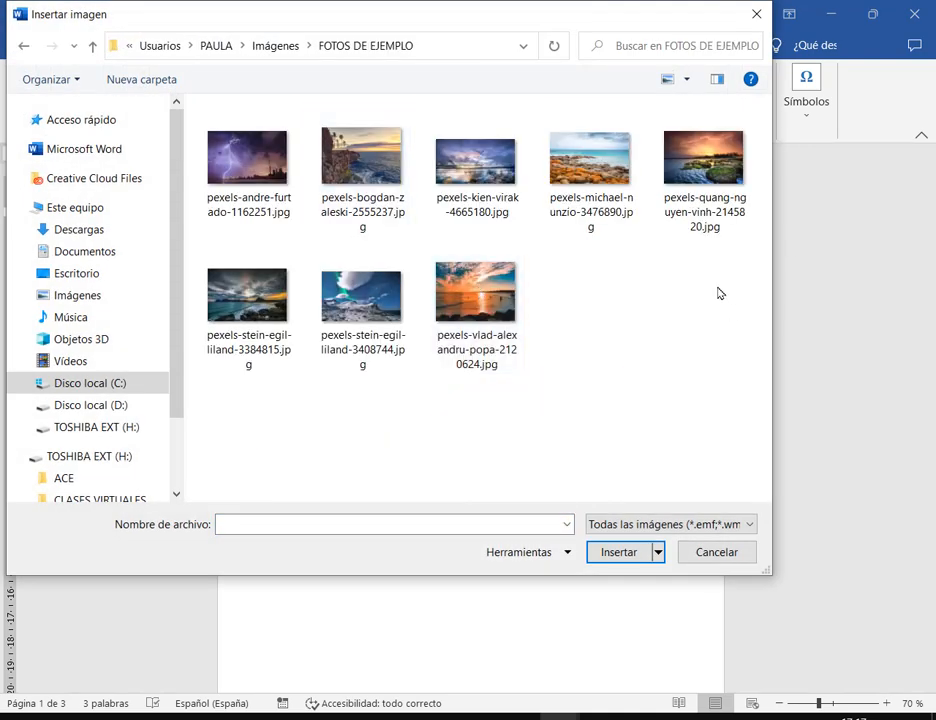
click(282, 47)
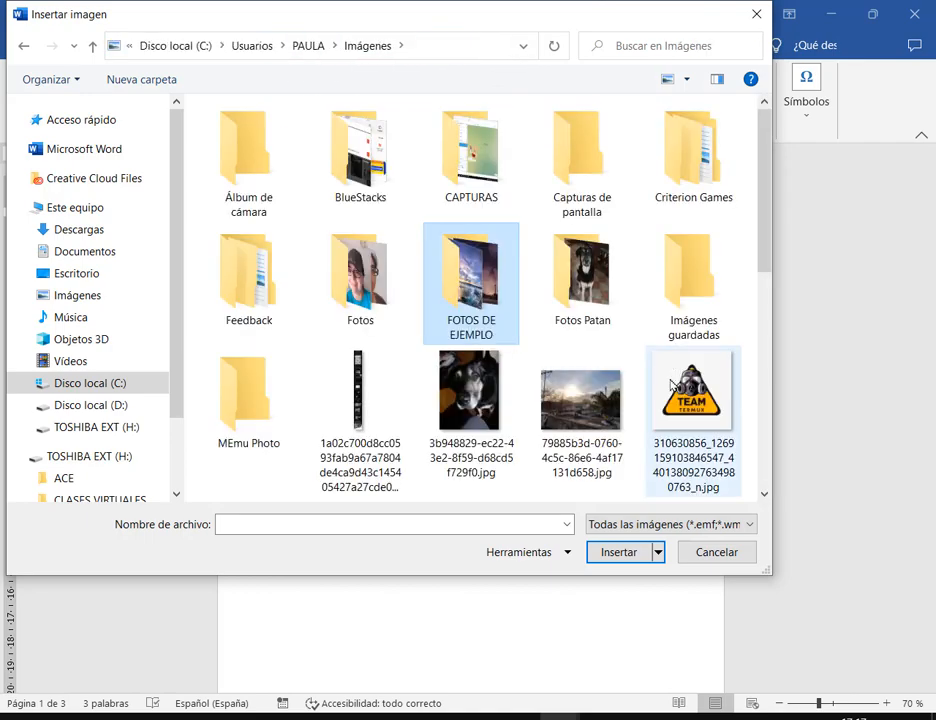
double_click(690, 425)
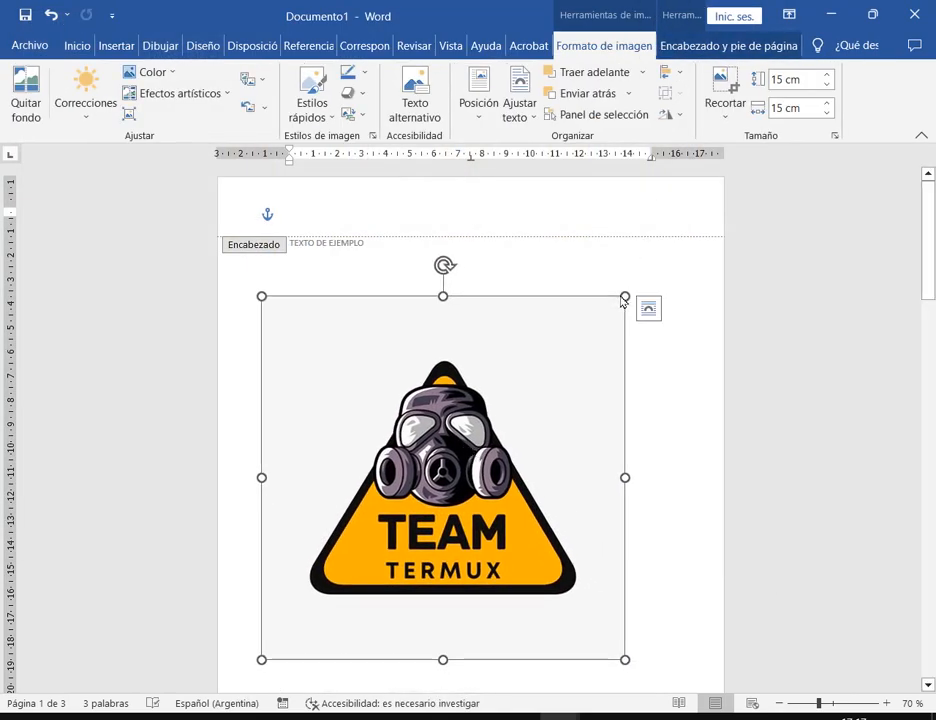
drag(622, 300, 723, 200)
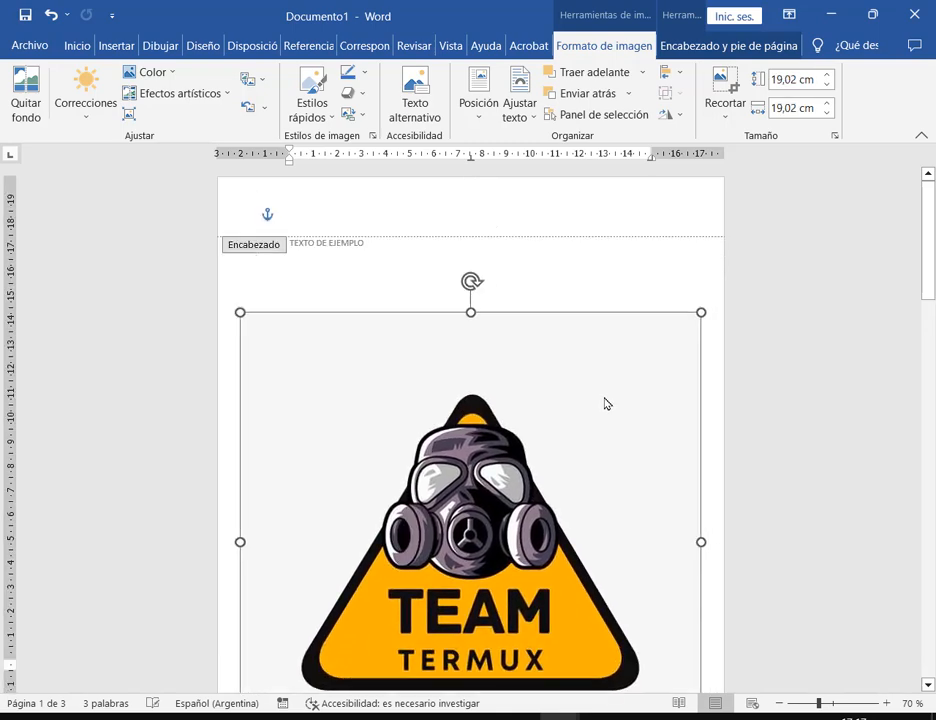
Step: Deselect the header image and close header editing to return to the document body
click(615, 232)
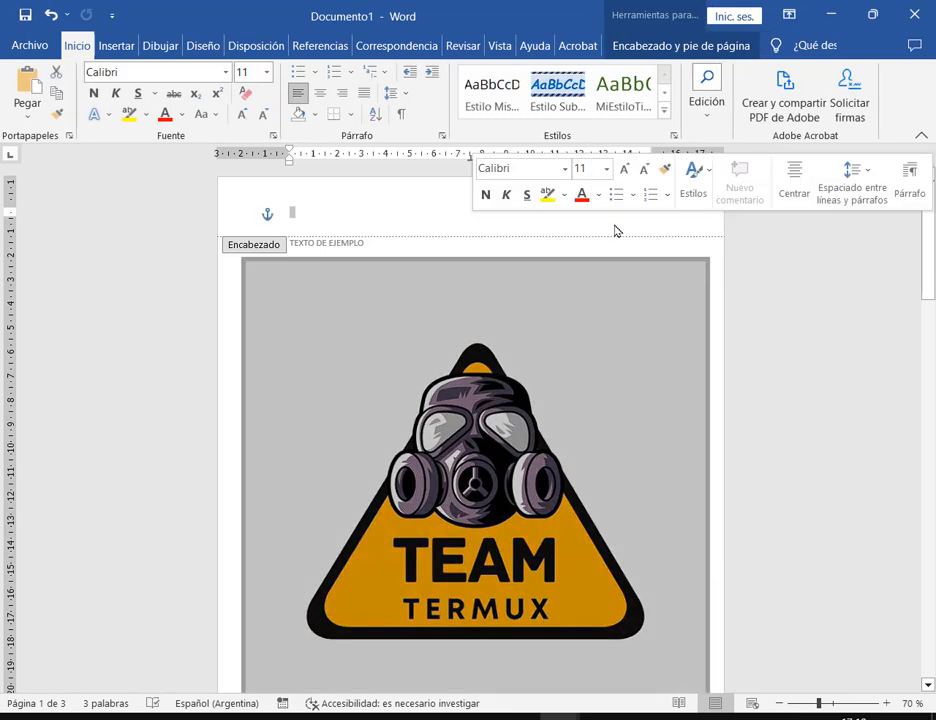
click(675, 46)
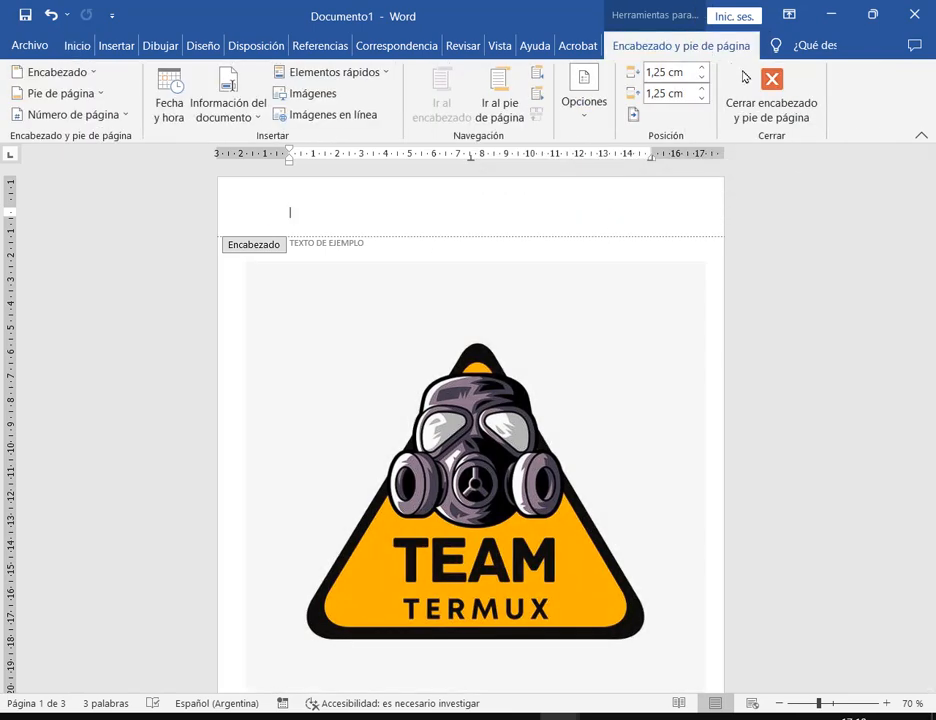
click(771, 82)
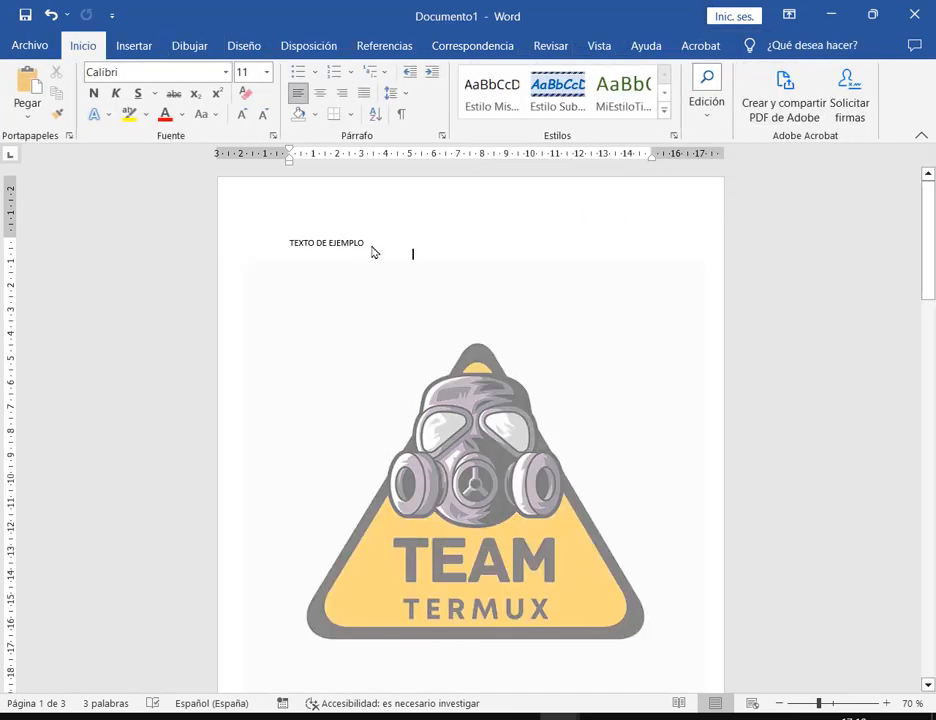
Step: Add a filler line reading "fdf" below TEXTO DE EJEMPLO
key(Return)
key(Return)
key(Return)
key(Return)
key(Return)
key(Return)
key(Return)
key(Return)
key(Return)
key(Return)
key(Return)
key(Return)
key(Return)
key(Return)
key(Return)
key(Return)
key(Return)
key(Return)
key(Return)
key(Return)
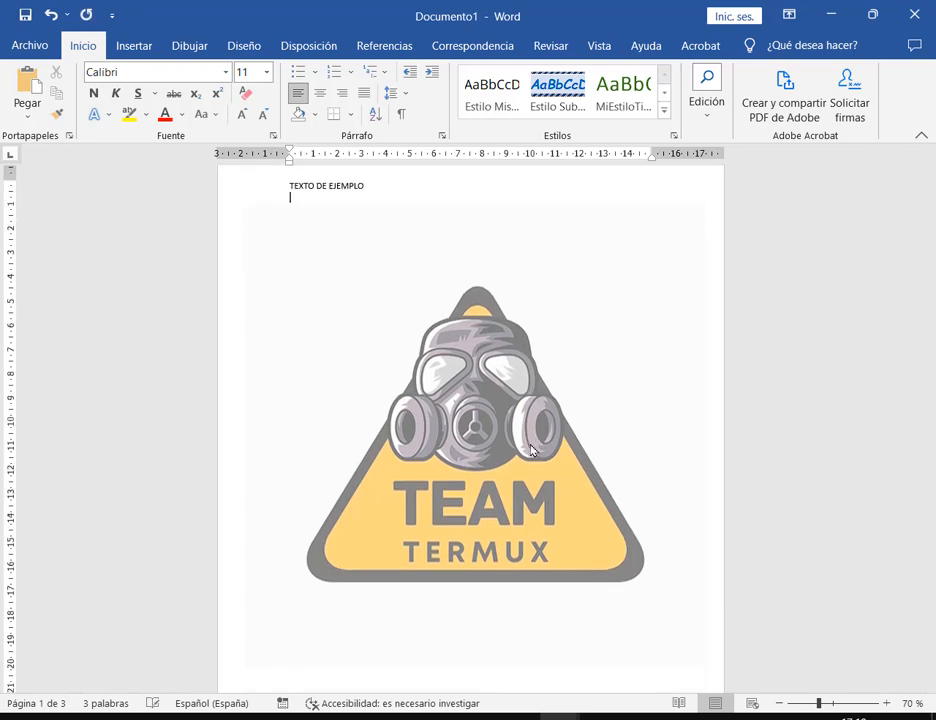
text(fdf)
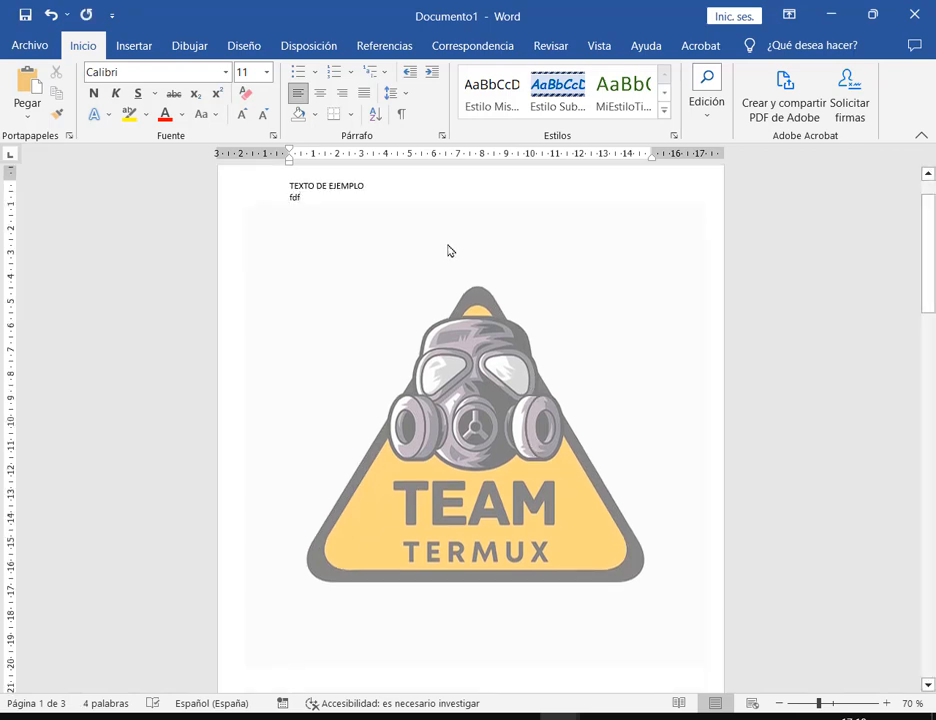
Step: Set the header image's text wrapping to Detrás del texto and return to the document body
scroll(371, 205, up, 2)
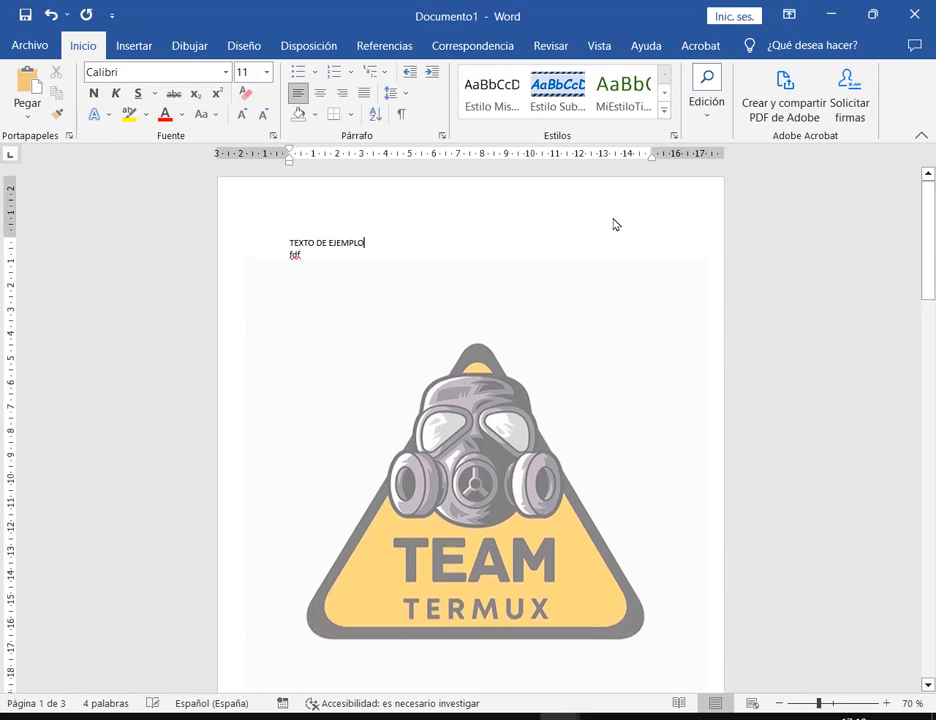
double_click(615, 224)
click(612, 286)
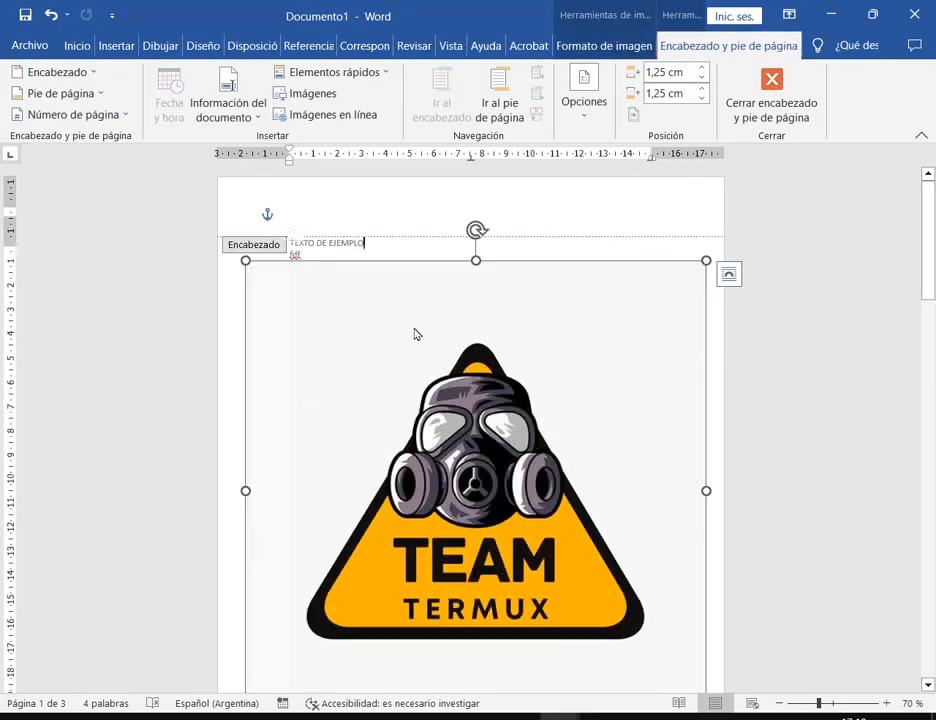
click(638, 50)
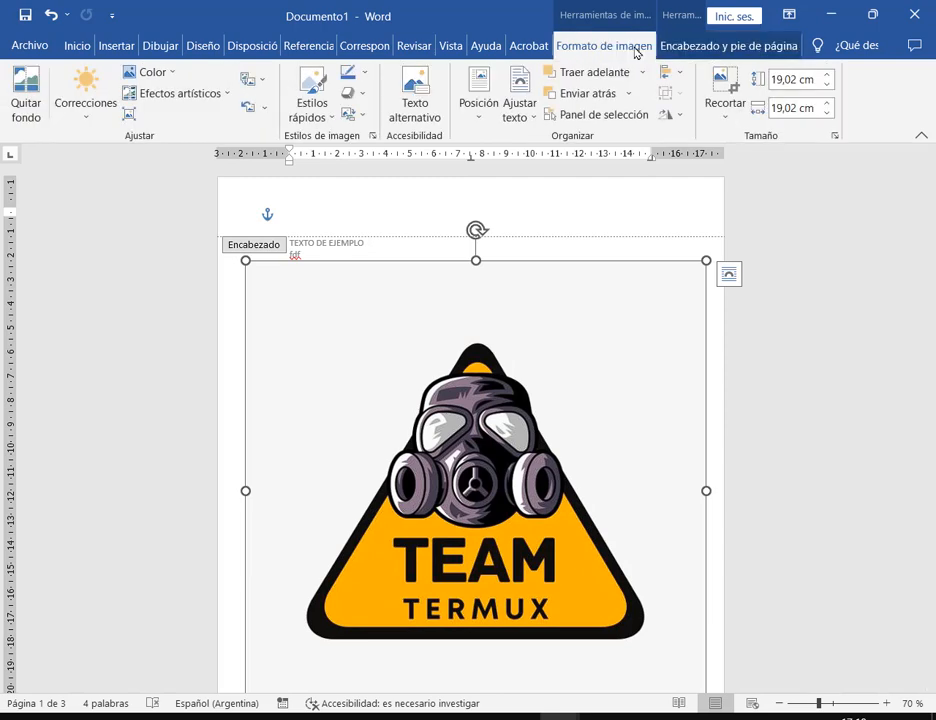
click(514, 110)
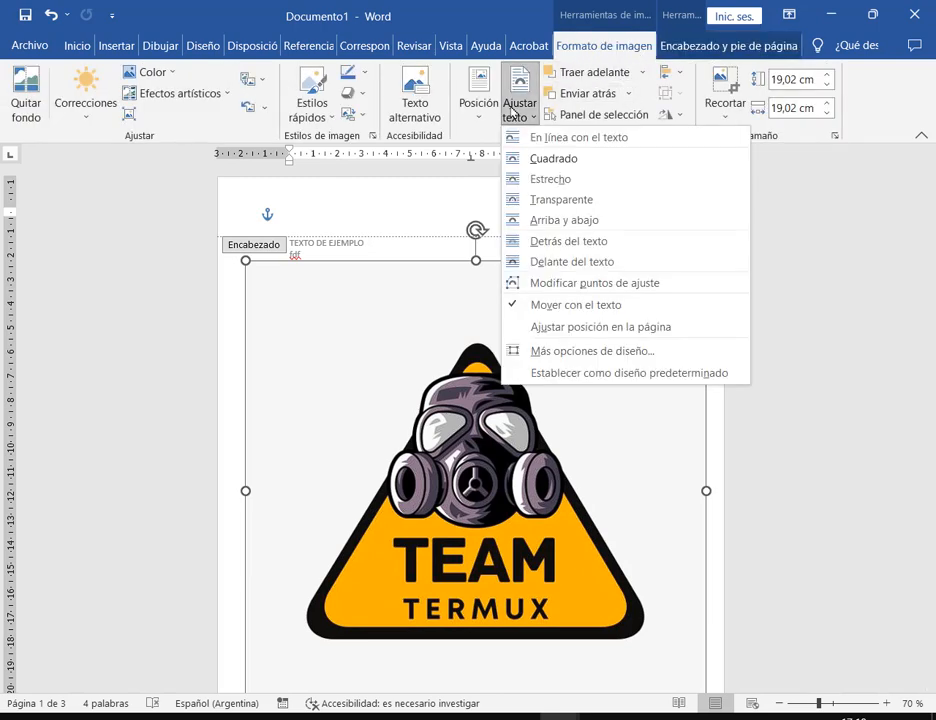
click(568, 242)
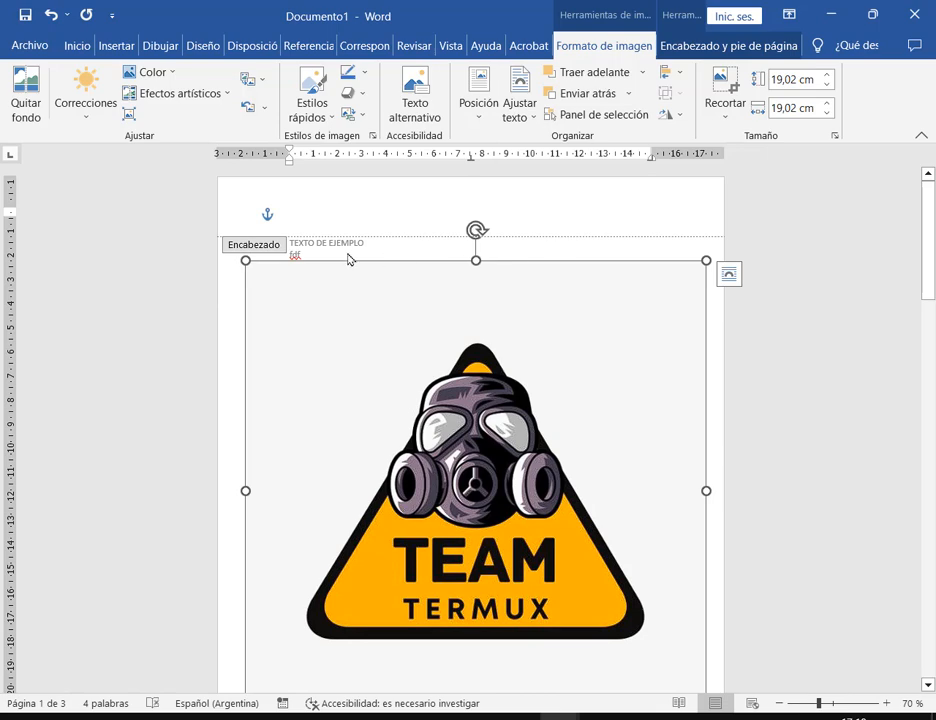
double_click(692, 253)
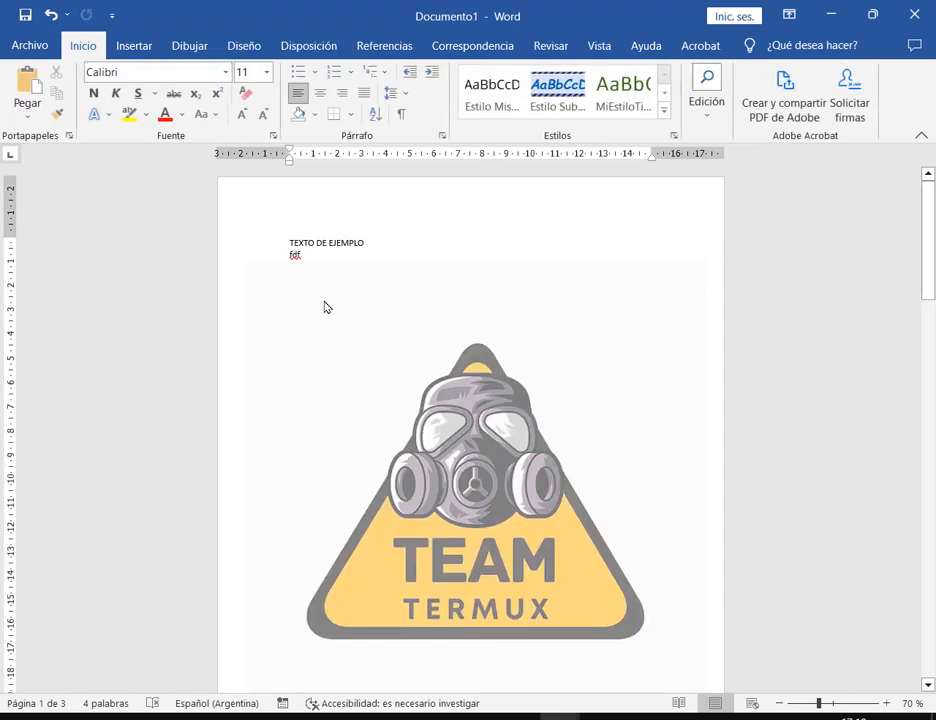
Step: Write short filler lines such as "fdf", "df" and "fffffff" over the watermark image and check the image on the following pages
text(fdf )
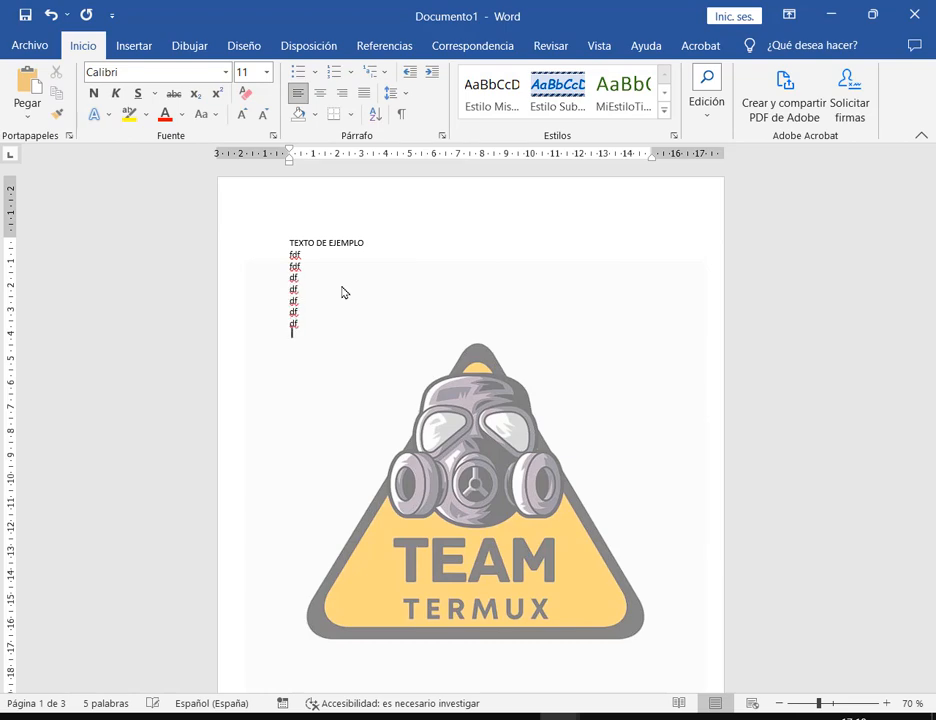
text(fdf df)
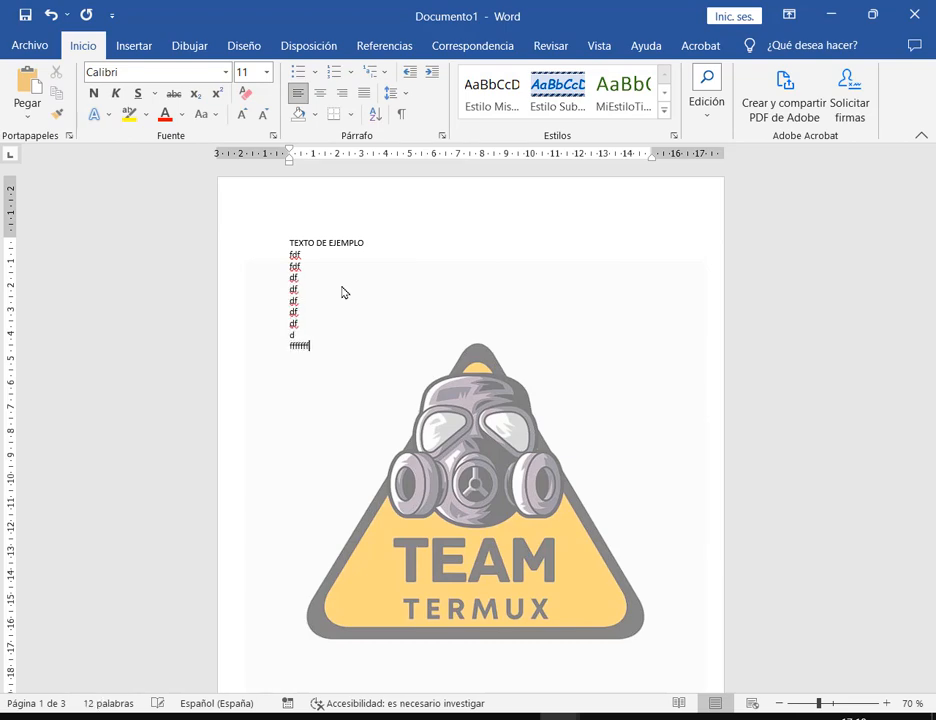
scroll(378, 359, down, 10)
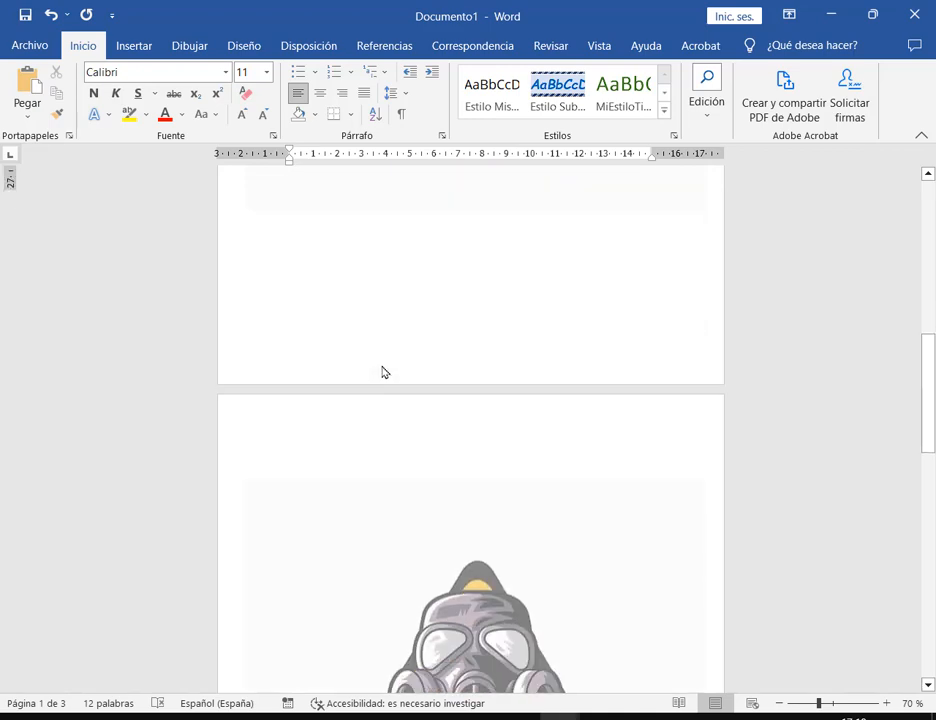
scroll(496, 351, down, 15)
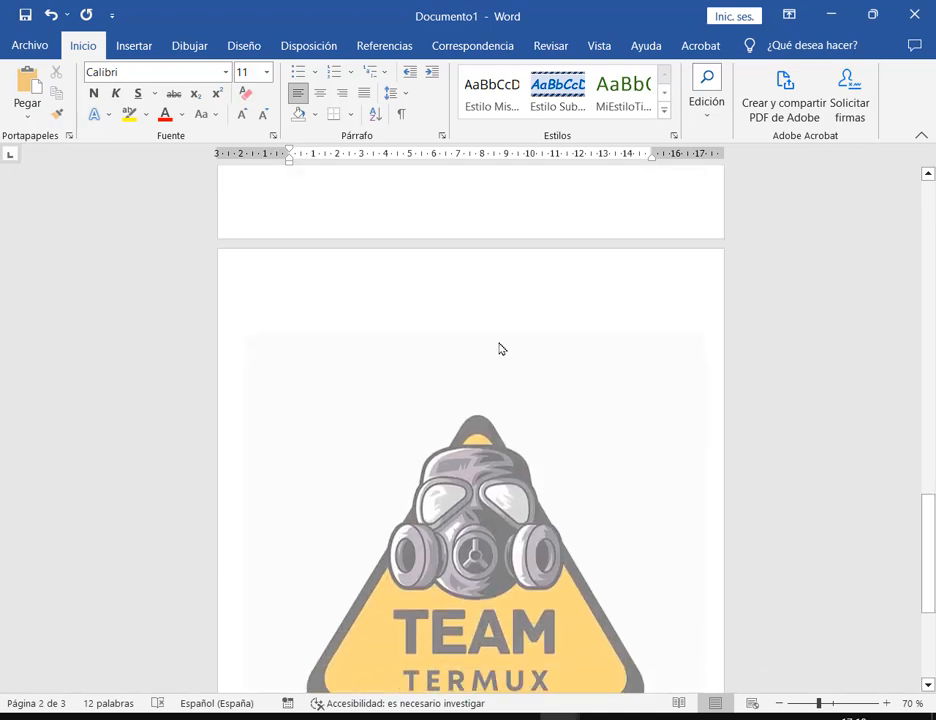
scroll(617, 400, down, 10)
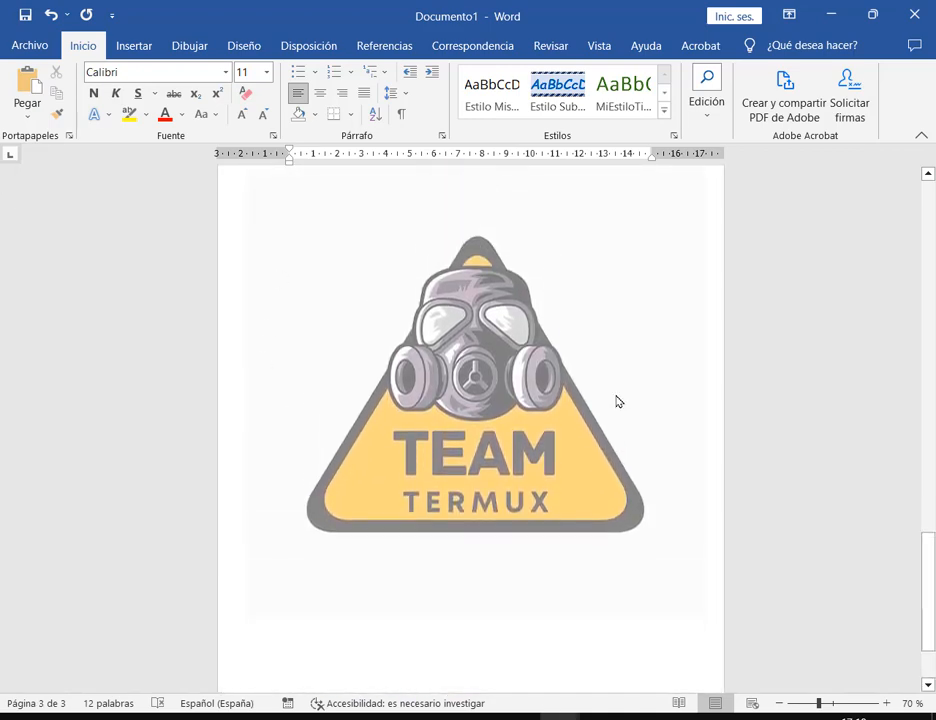
Step: Delete all filler lines below TEXTO DE EJEMPLO on the first page
scroll(617, 400, up, 15)
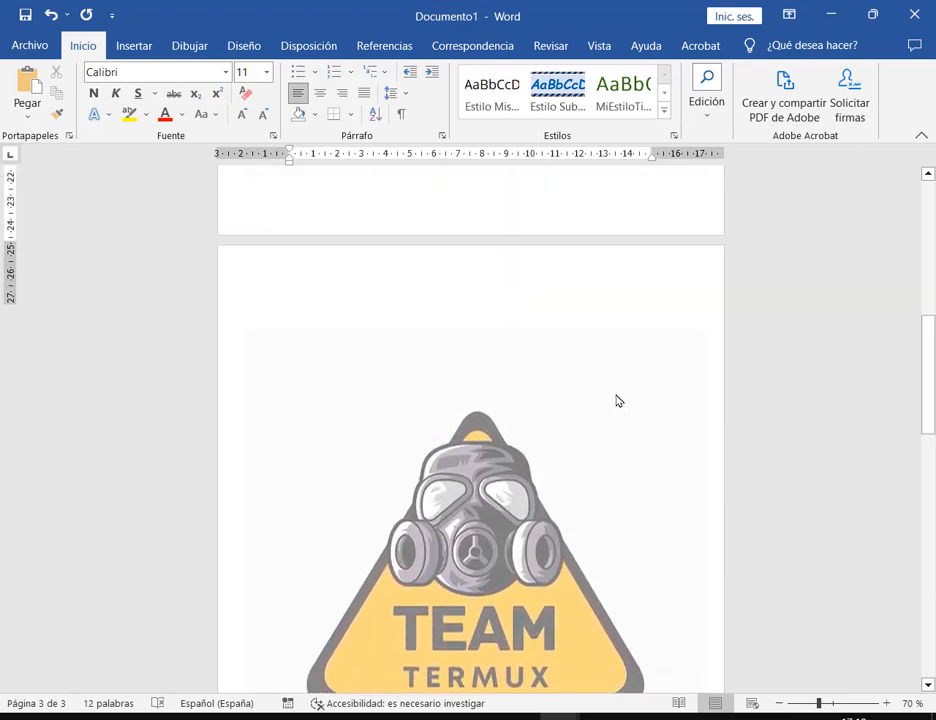
scroll(617, 400, up, 5)
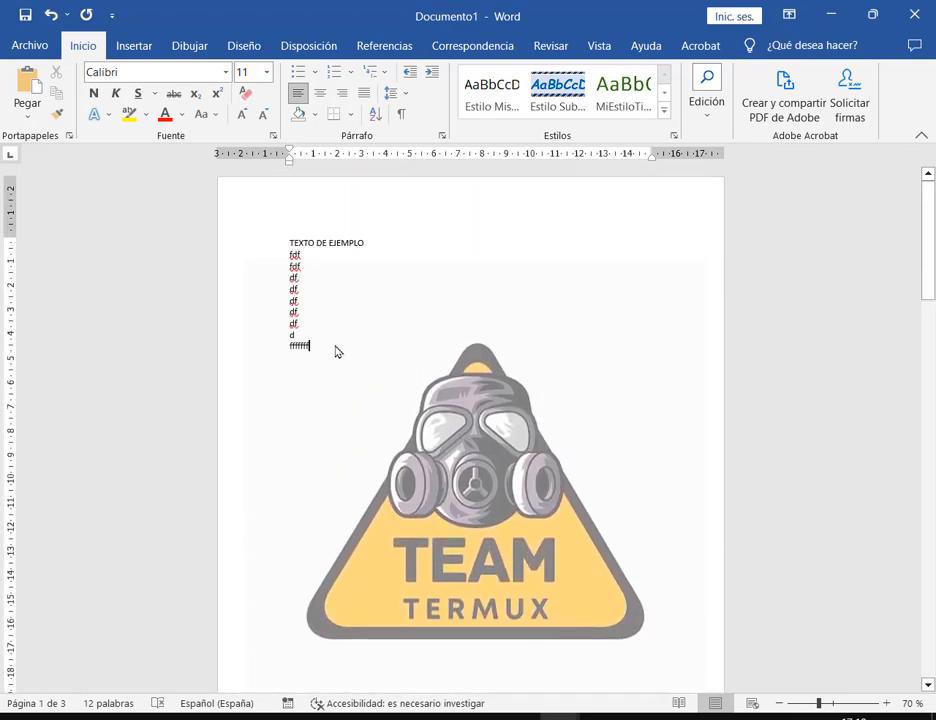
mouse_move(336, 351)
mouse_down()
mouse_move(255, 229)
mouse_move(292, 266)
mouse_move(330, 359)
mouse_up()
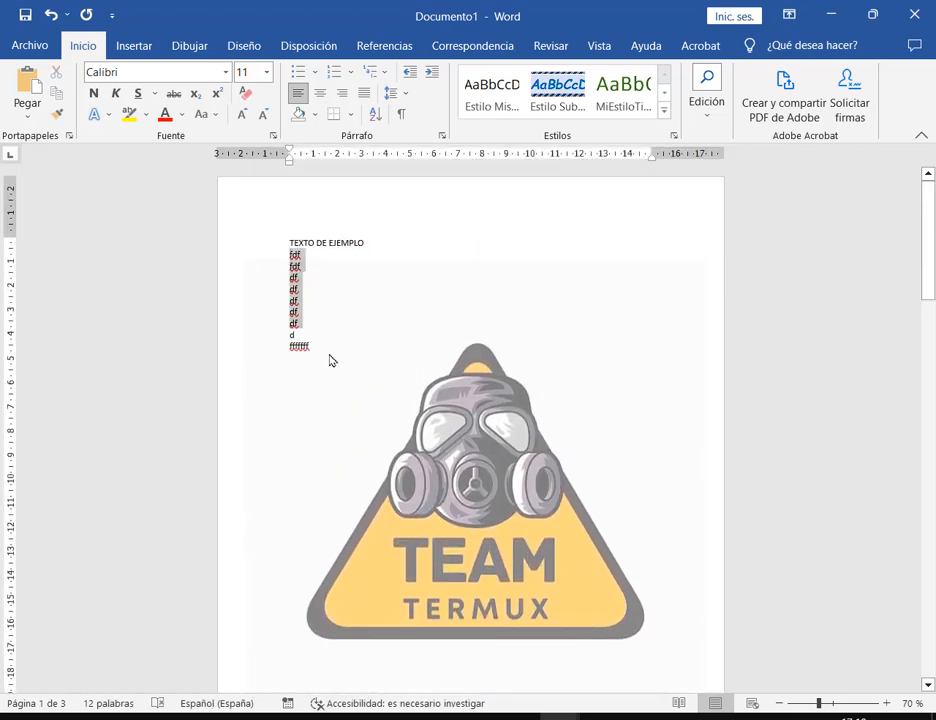
key(BackSpace)
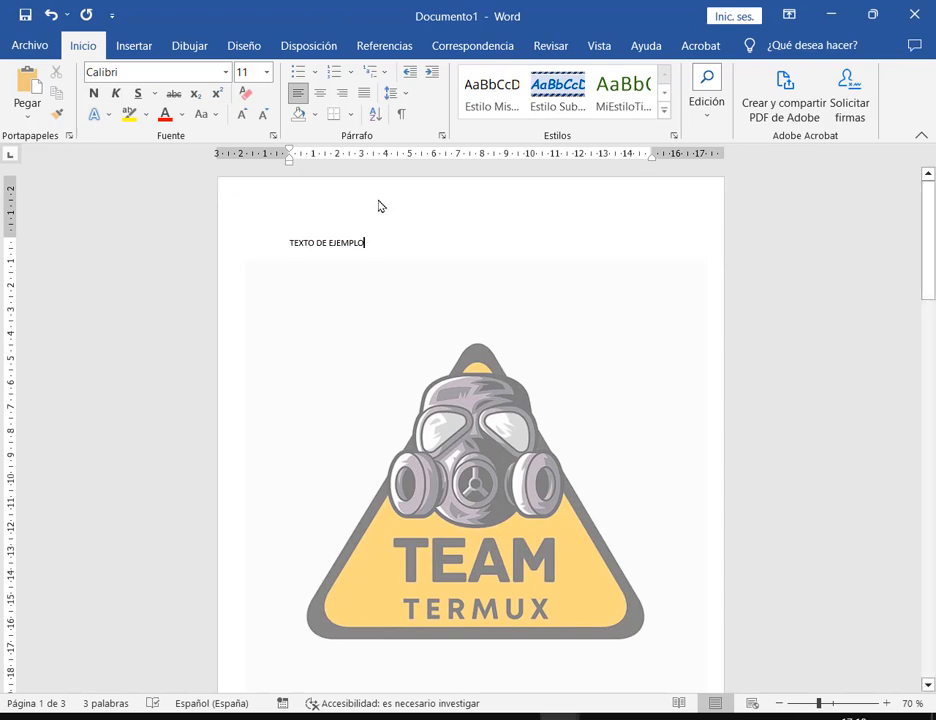
Step: Remove the page header together with its image using Quitar encabezado, and return to the document body
click(134, 46)
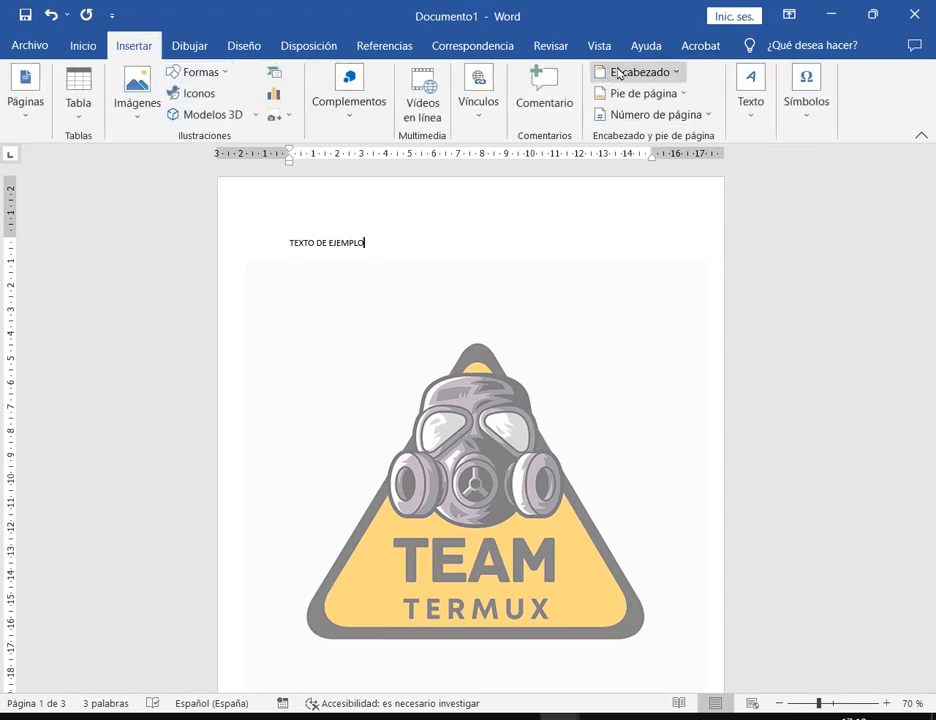
double_click(612, 205)
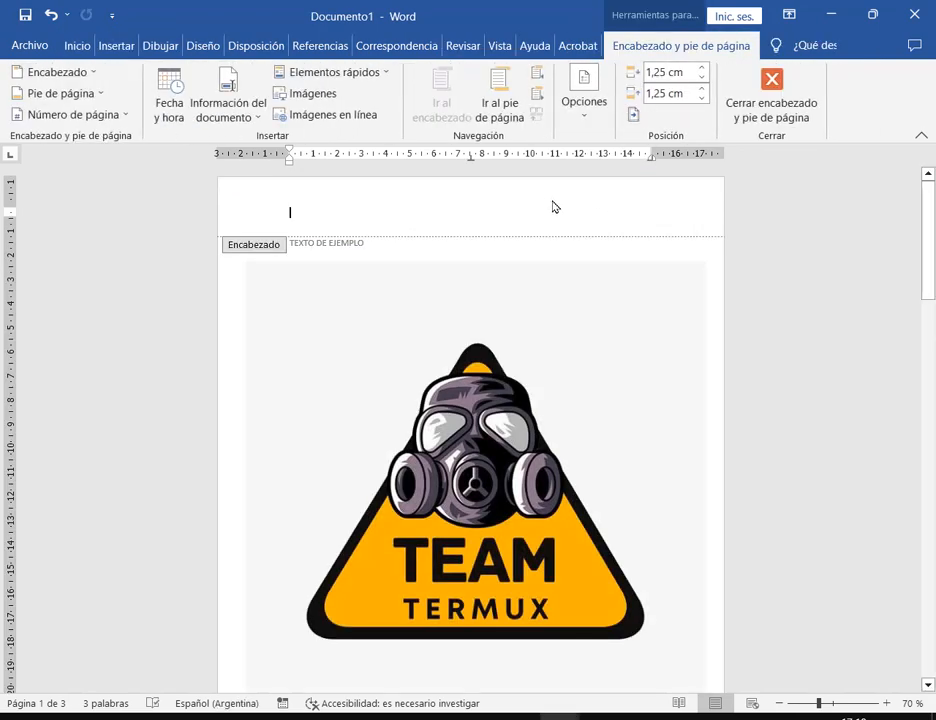
click(627, 356)
click(116, 45)
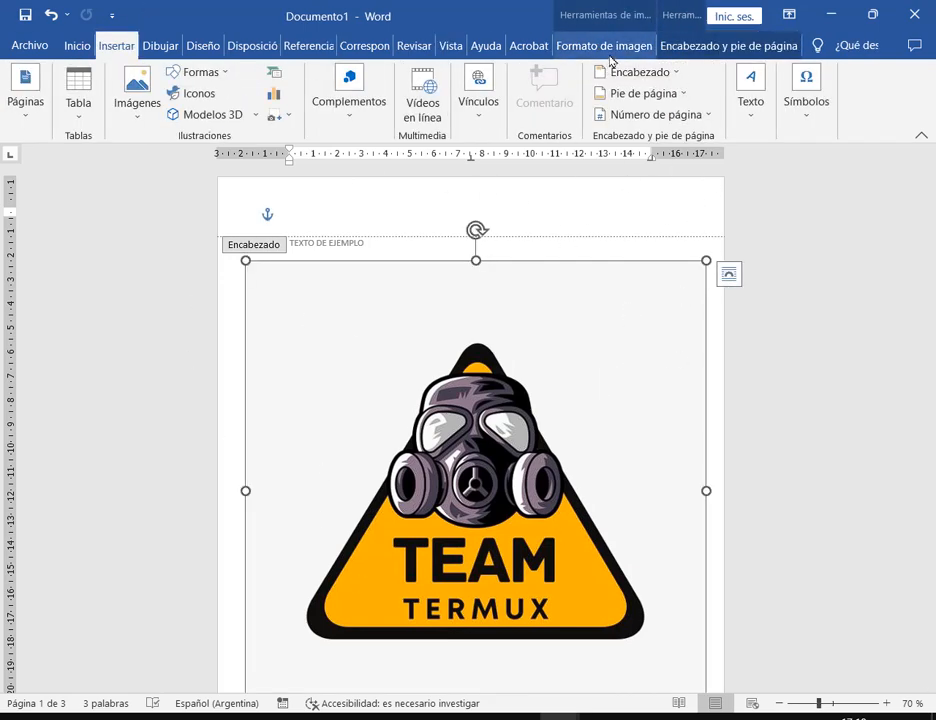
click(632, 72)
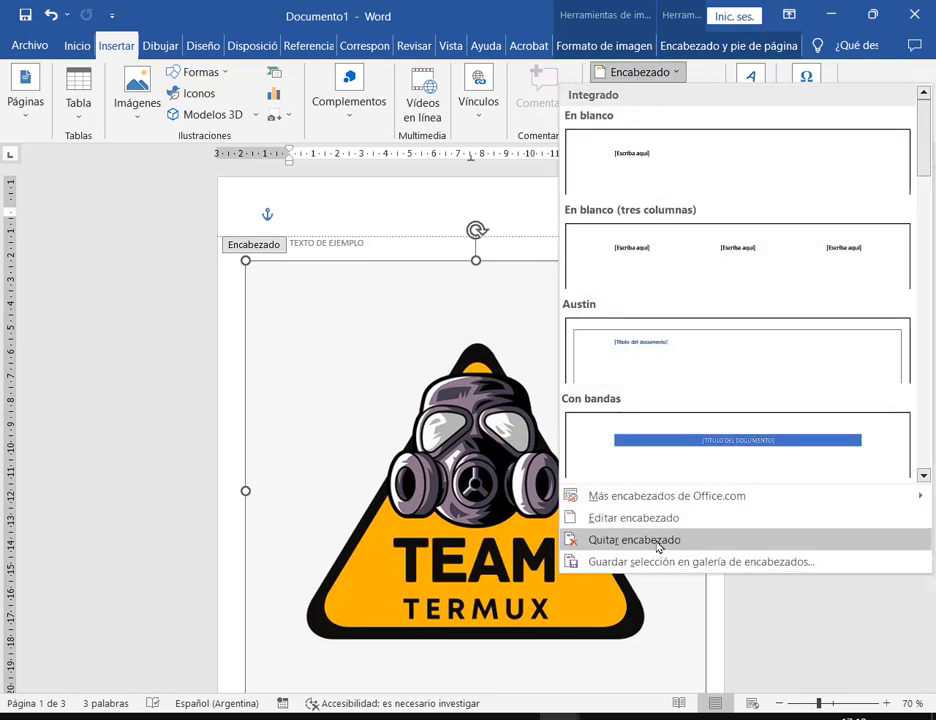
click(658, 543)
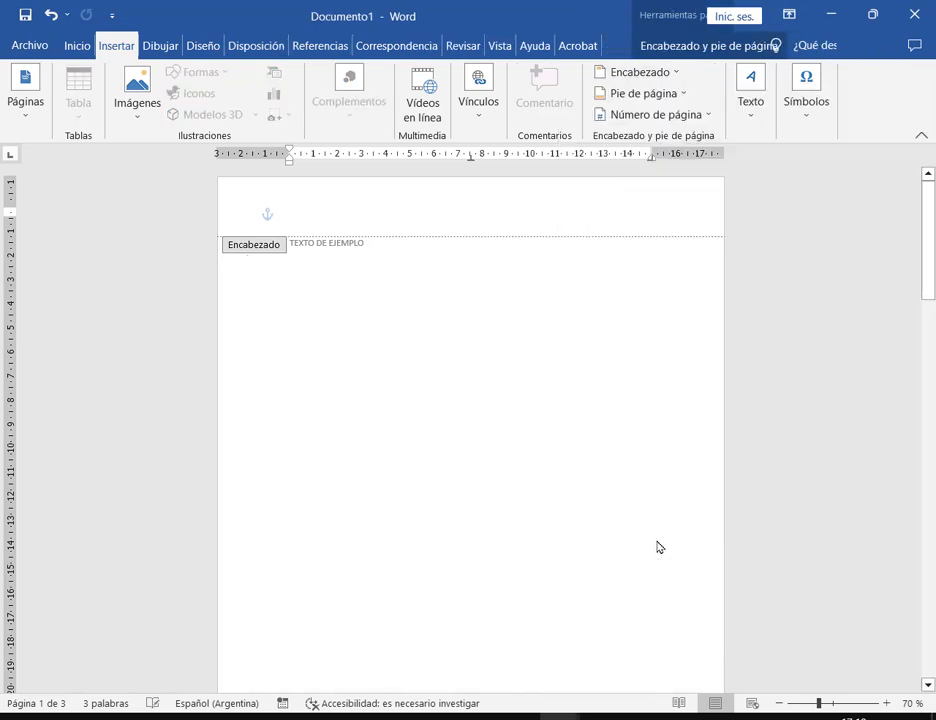
double_click(557, 400)
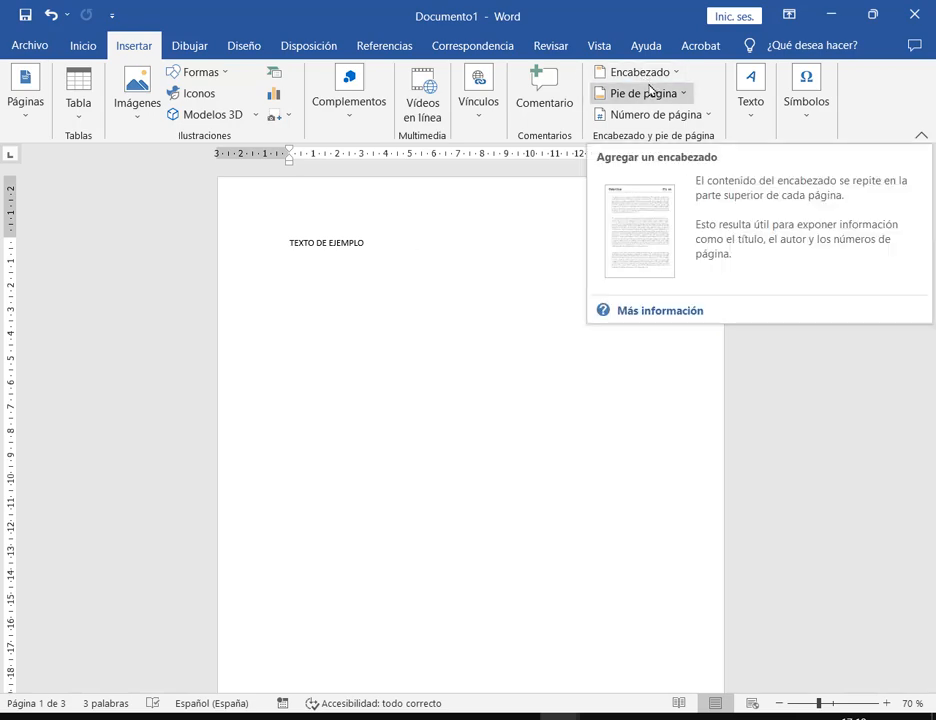
scroll(616, 530, down, 5)
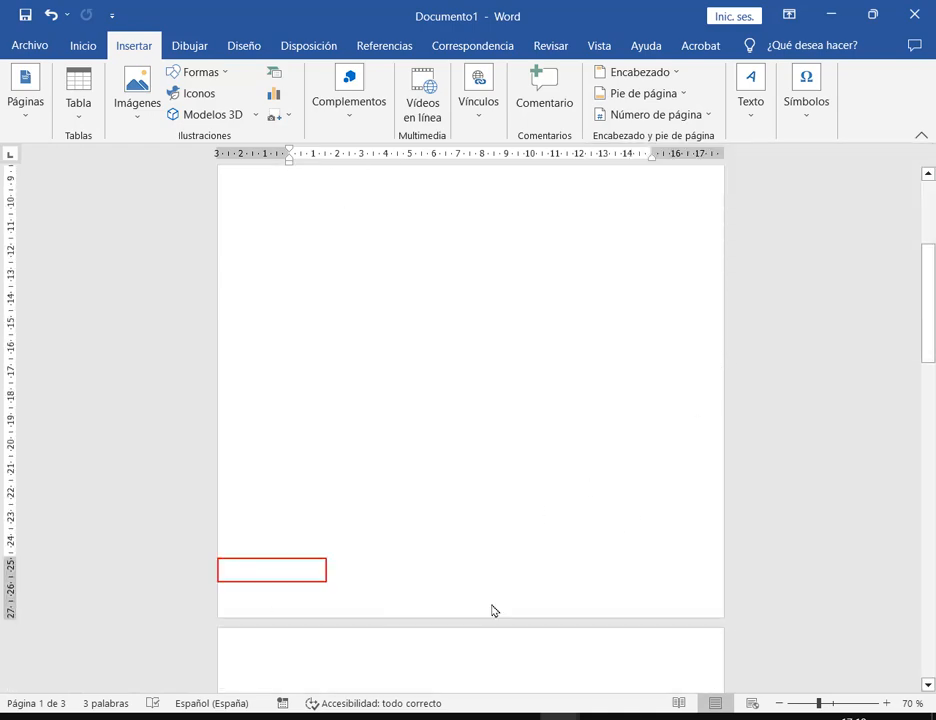
click(681, 96)
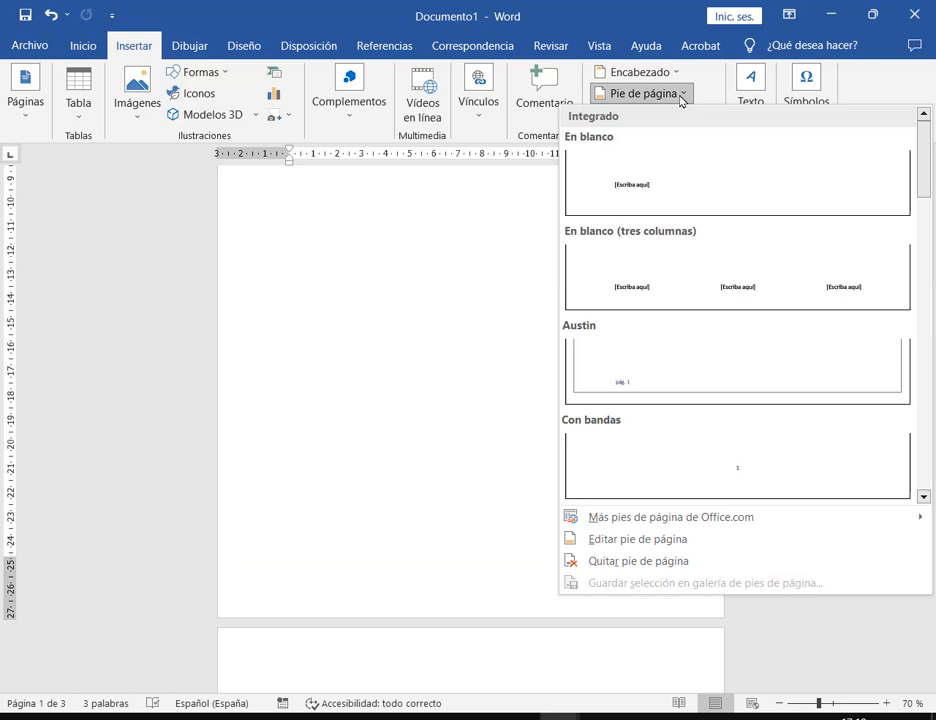
scroll(743, 360, down, 5)
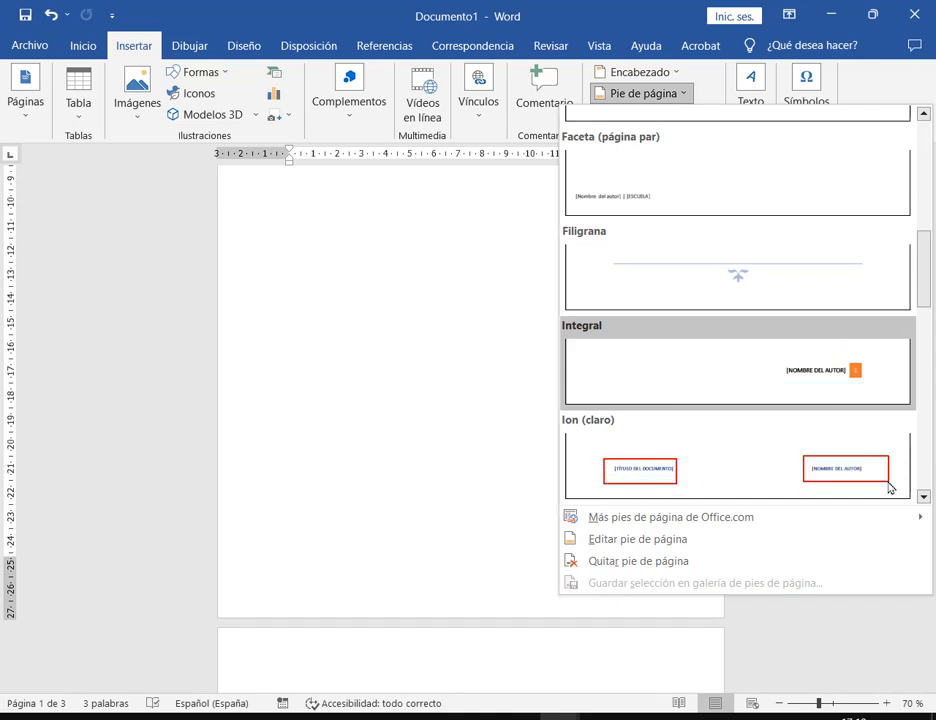
key(Escape)
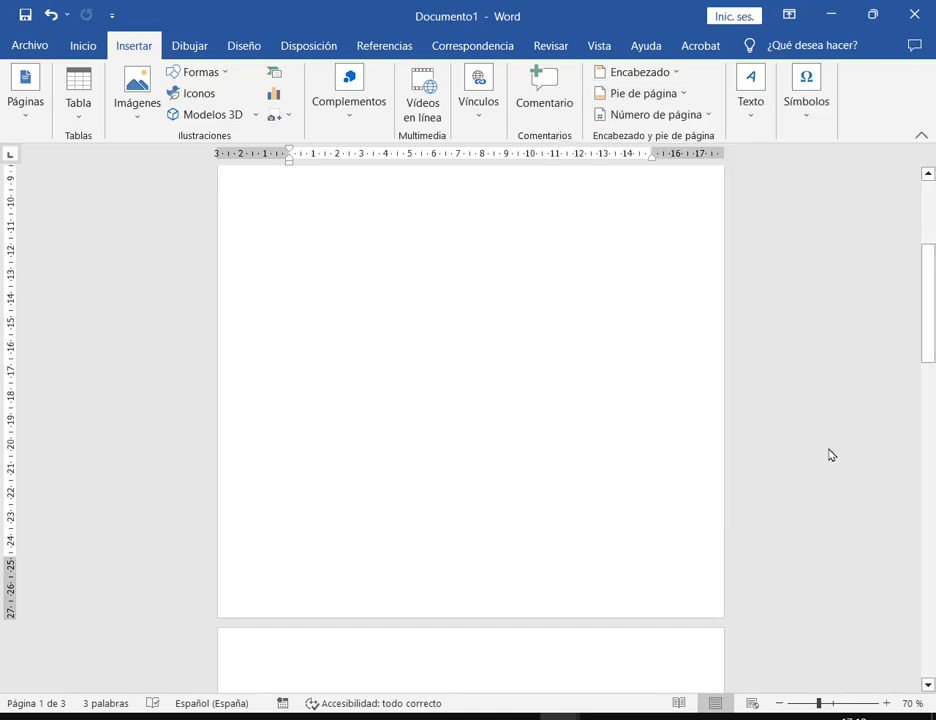
Step: Insert the built-in Semáforo footer and check its page numbering on the first and second pages
click(679, 94)
scroll(786, 408, down, 10)
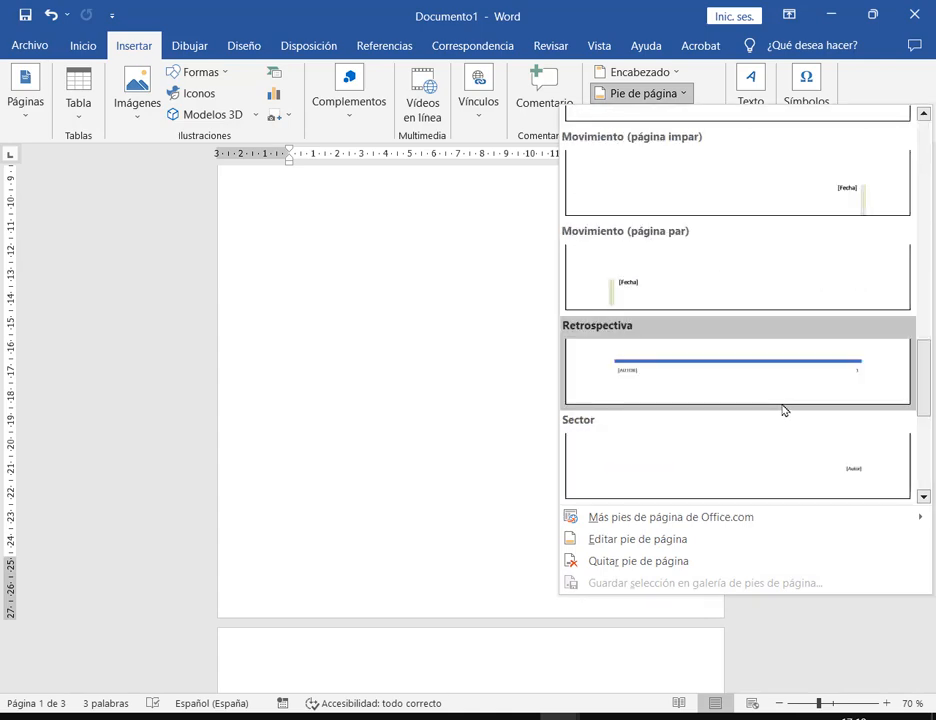
scroll(784, 409, down, 3)
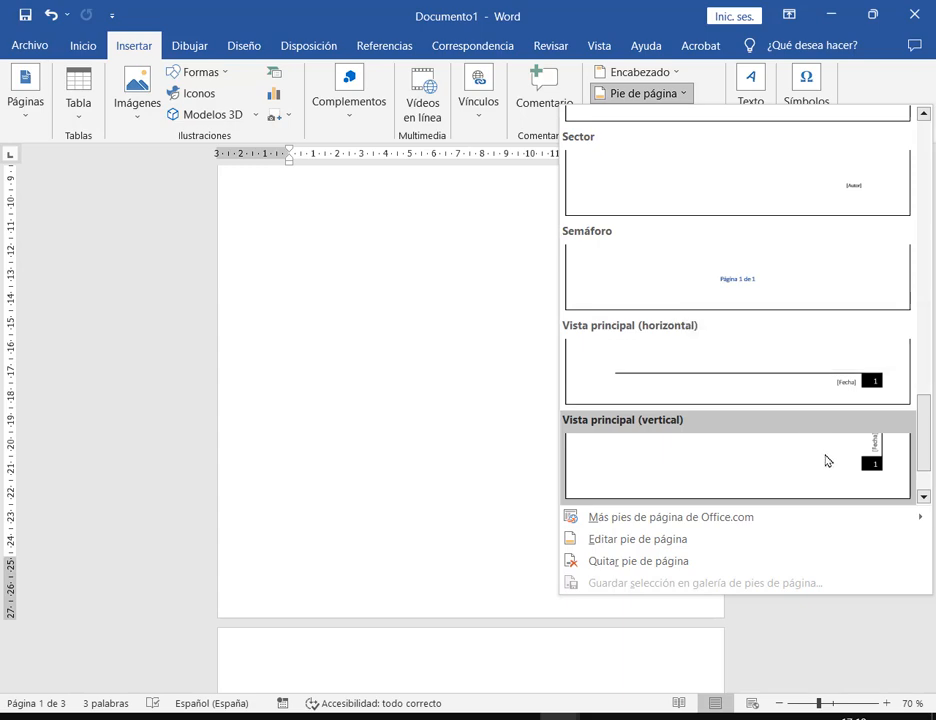
click(747, 281)
scroll(700, 413, down, 3)
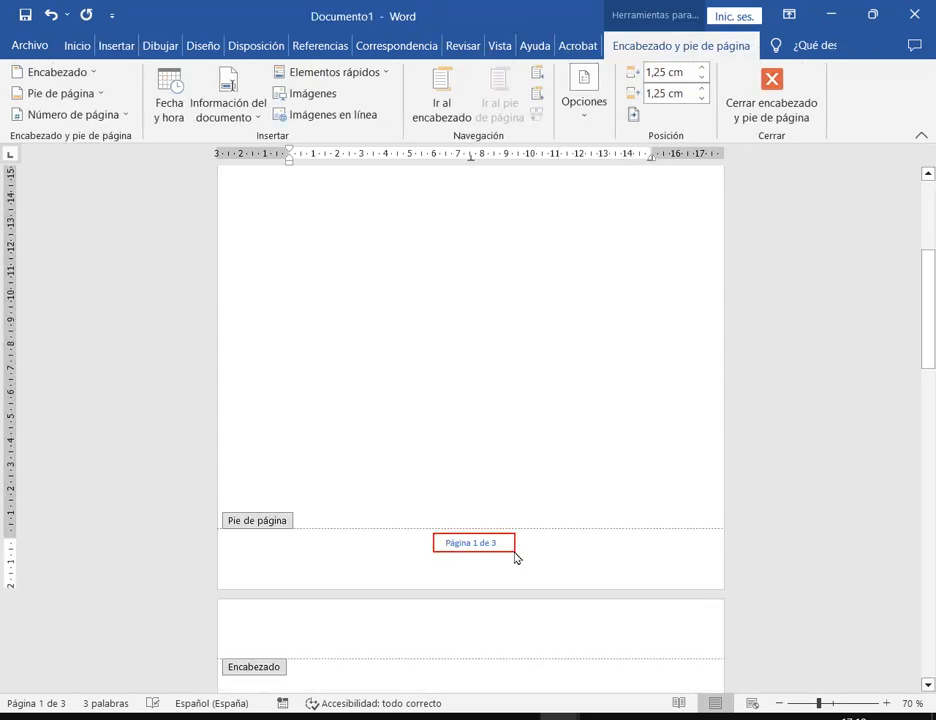
scroll(512, 560, down, 20)
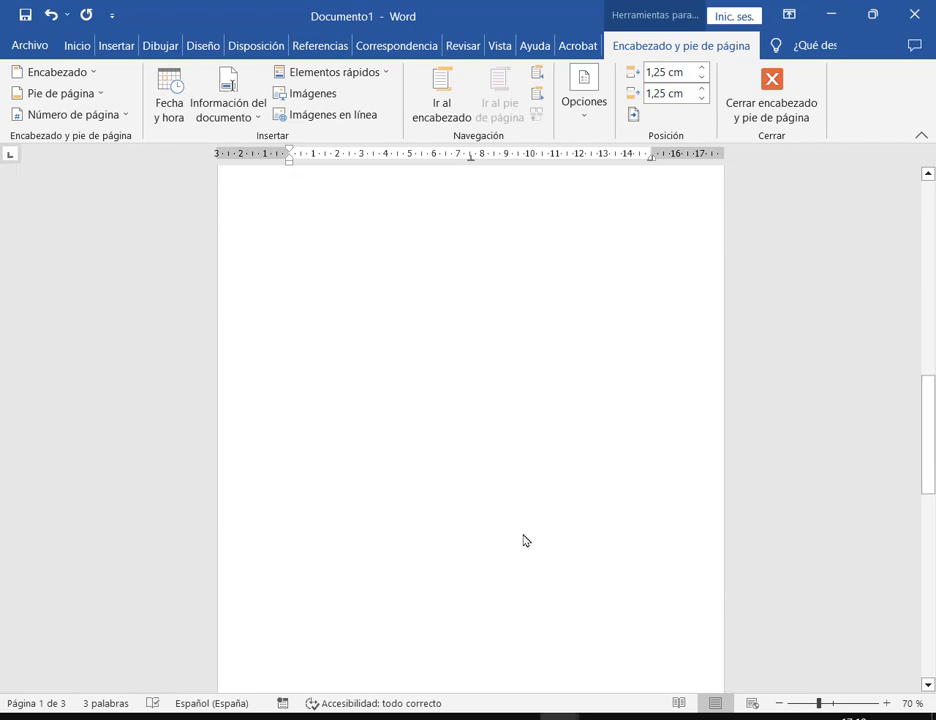
scroll(524, 540, down, 5)
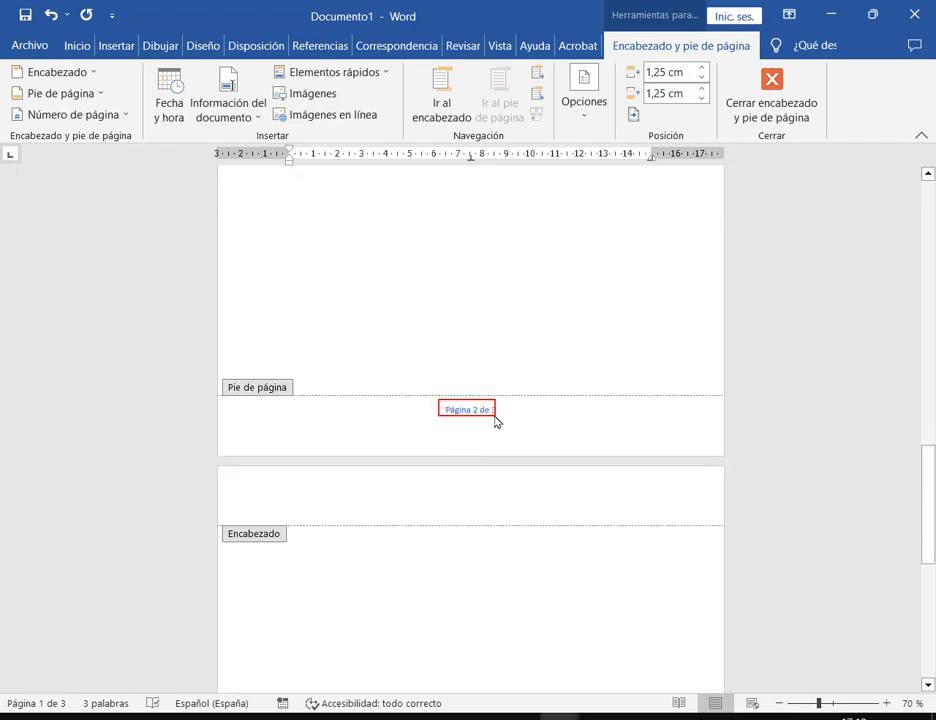
Step: Check the footer numbering on the last page, and format the first page's footer text as Berlin Sans FB Demi, size 14, black
scroll(508, 422, down, 10)
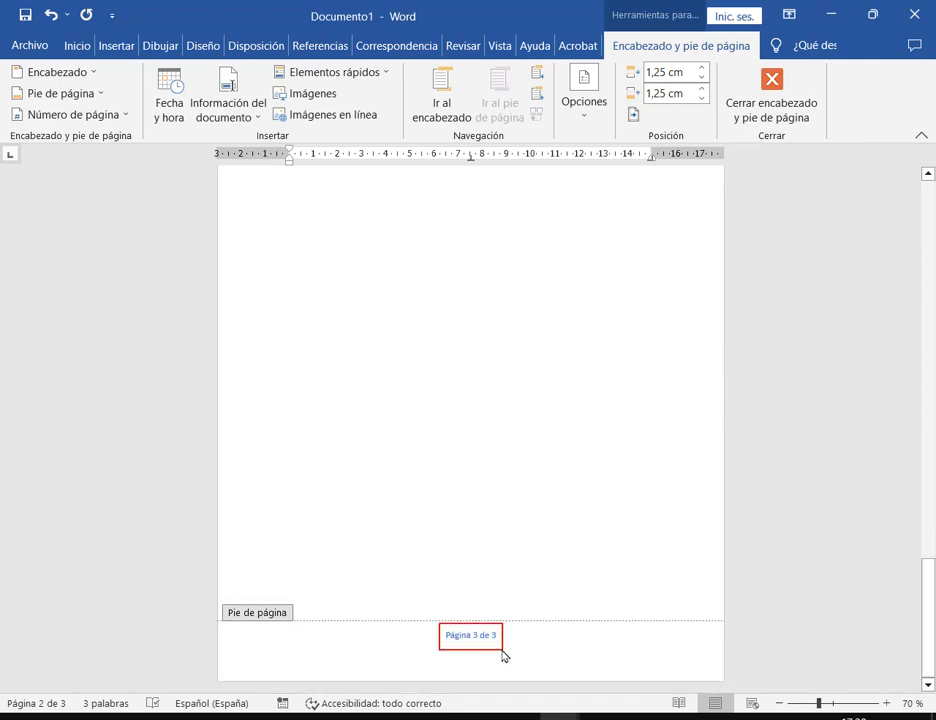
scroll(735, 450, up, 14)
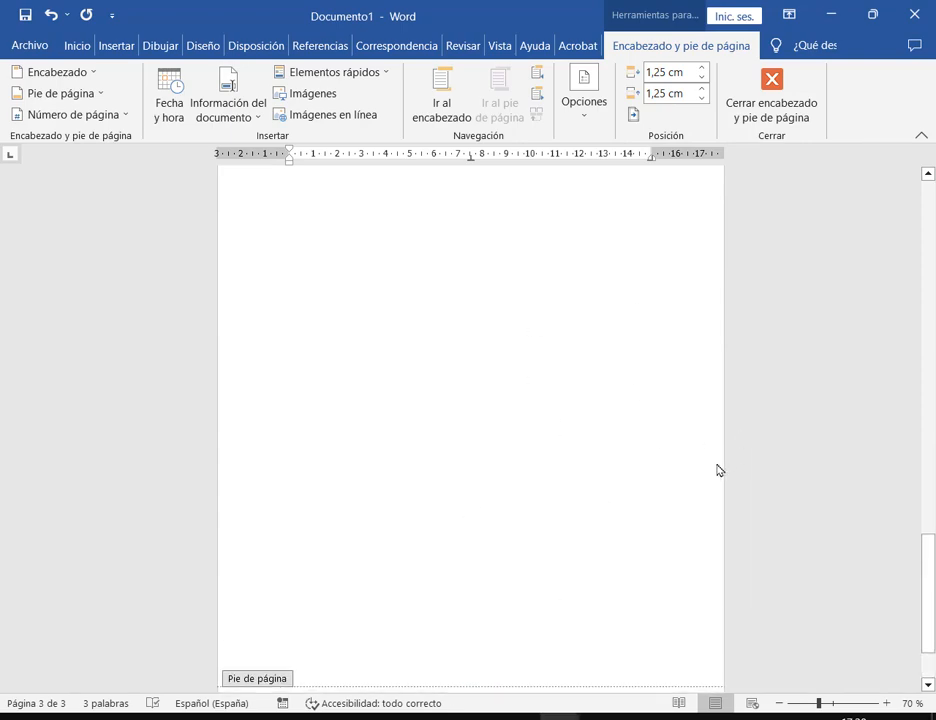
scroll(716, 454, up, 14)
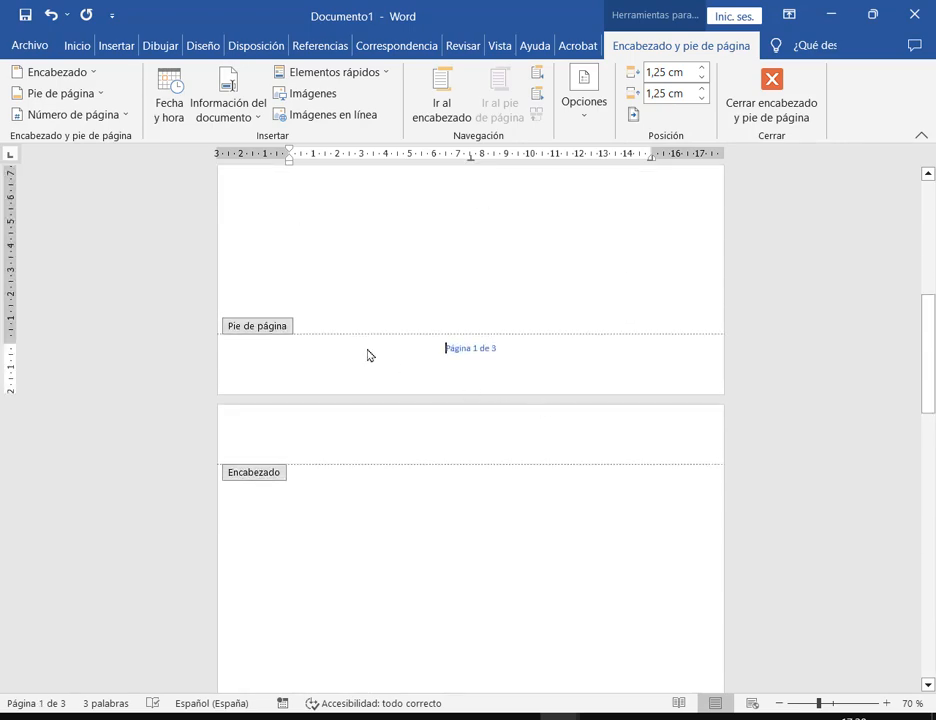
drag(368, 355, 528, 355)
click(80, 44)
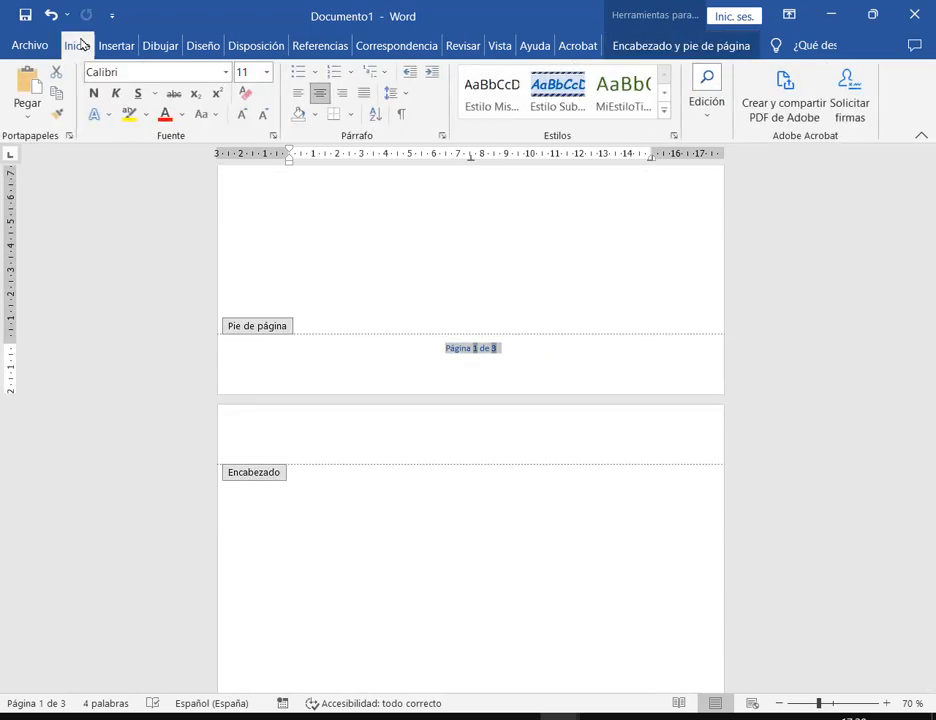
click(226, 72)
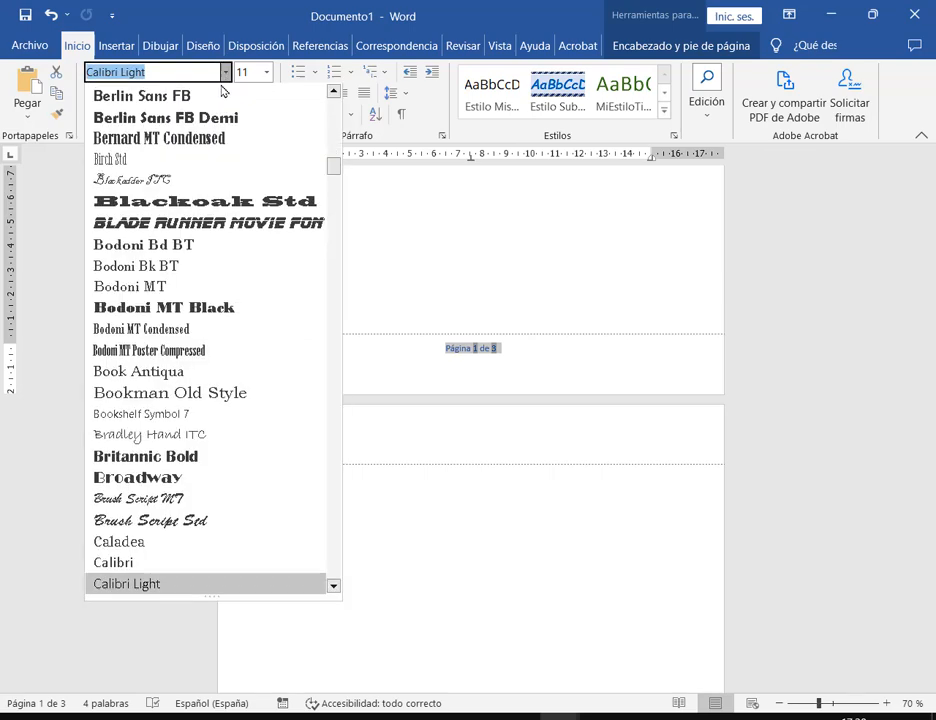
click(205, 120)
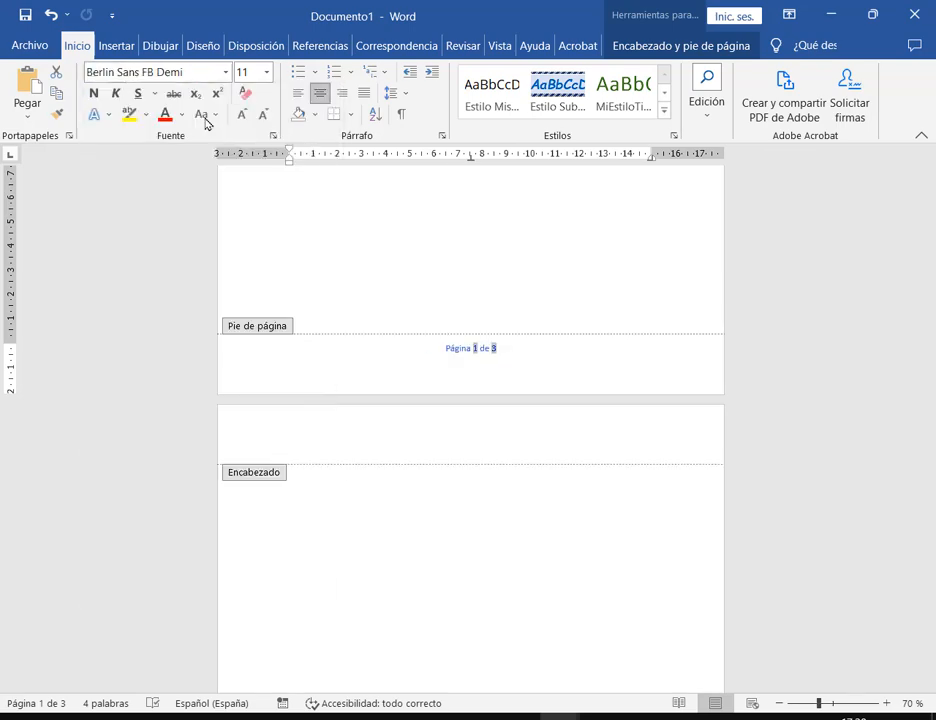
click(266, 72)
click(252, 182)
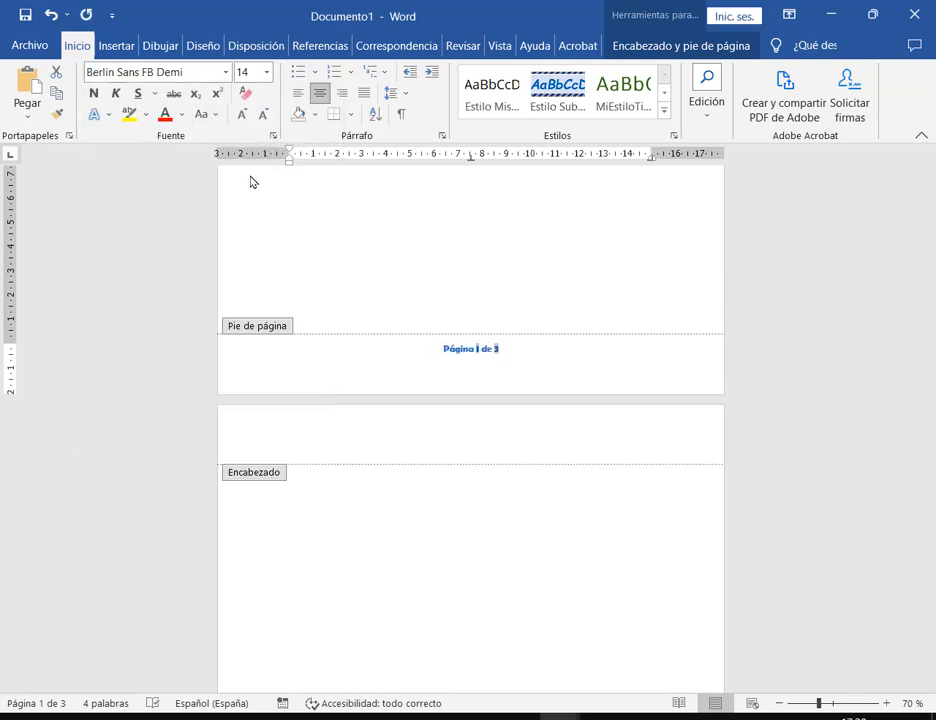
click(182, 115)
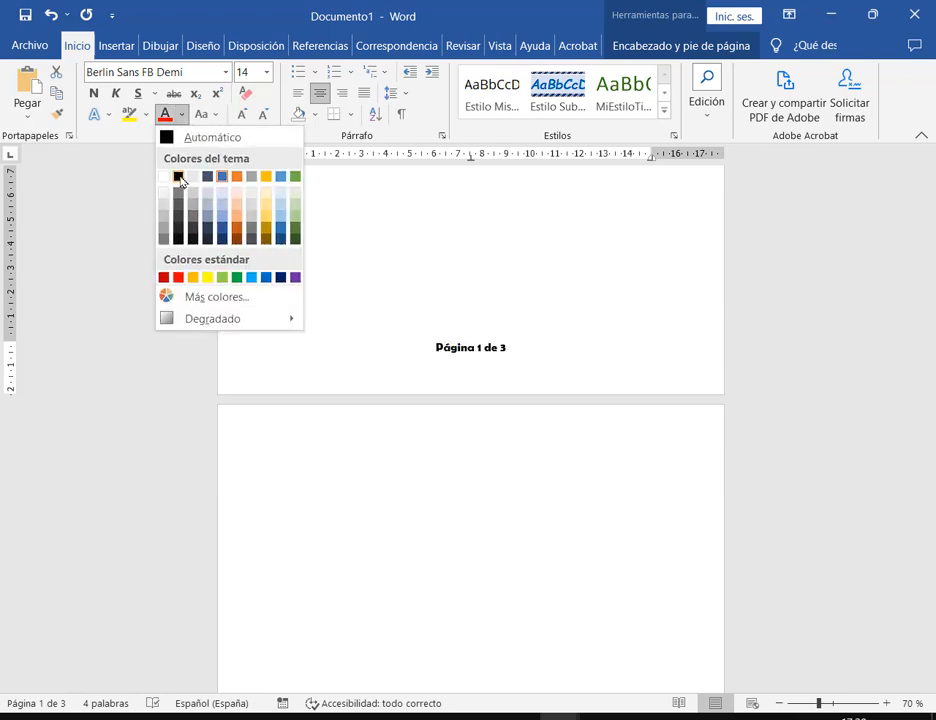
click(180, 179)
click(579, 367)
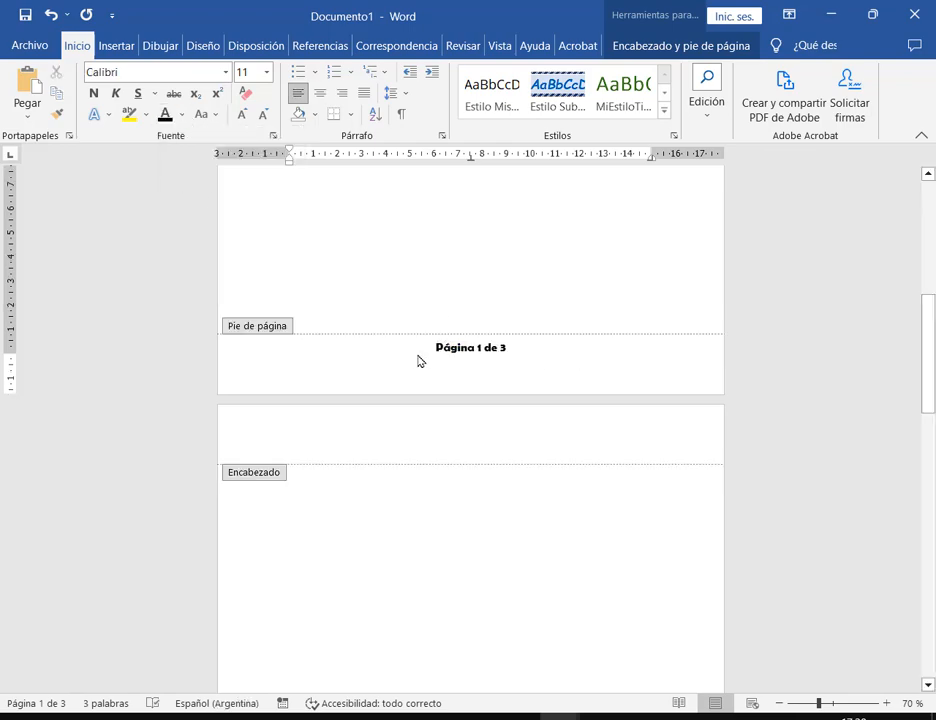
Step: Check that the footer formatting on the first page also applies to the second page's footer
drag(418, 356, 545, 352)
scroll(545, 354, down, 3)
scroll(545, 357, down, 3)
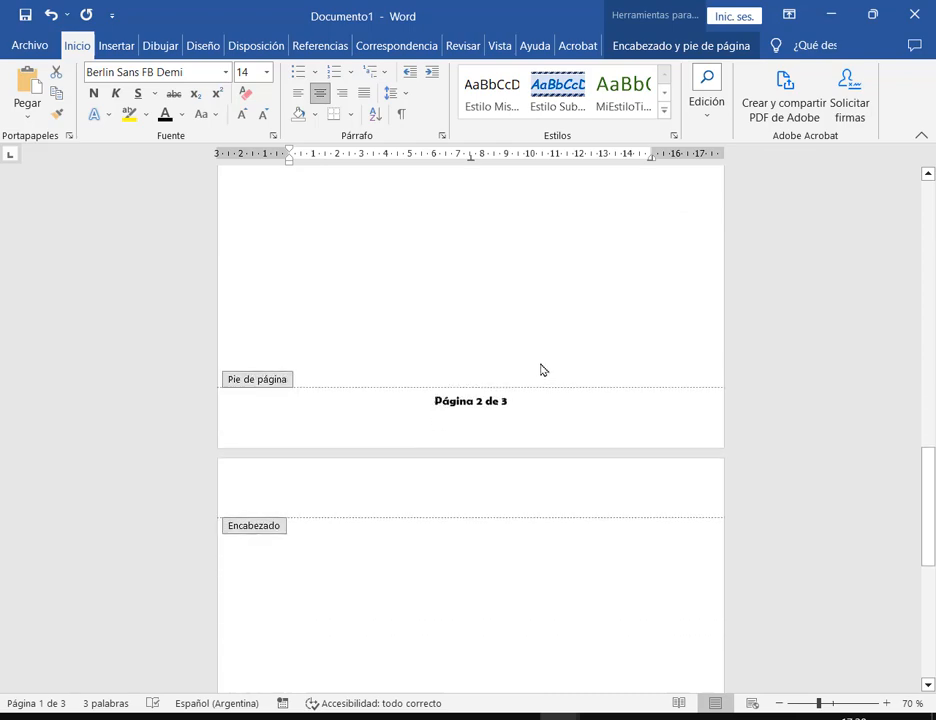
drag(441, 404, 516, 403)
click(533, 427)
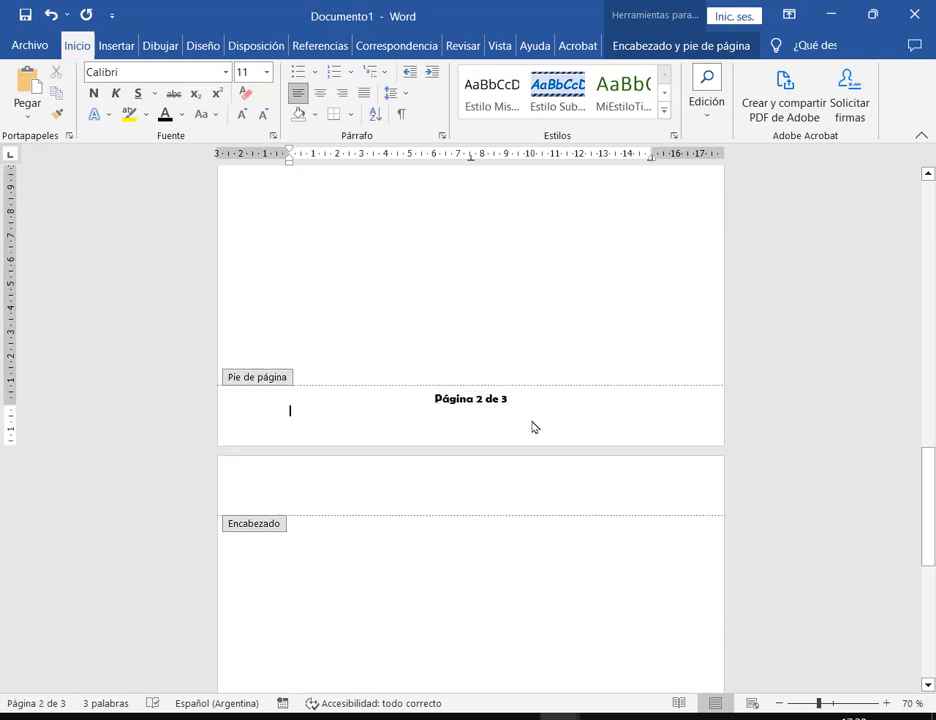
scroll(533, 427, up, 10)
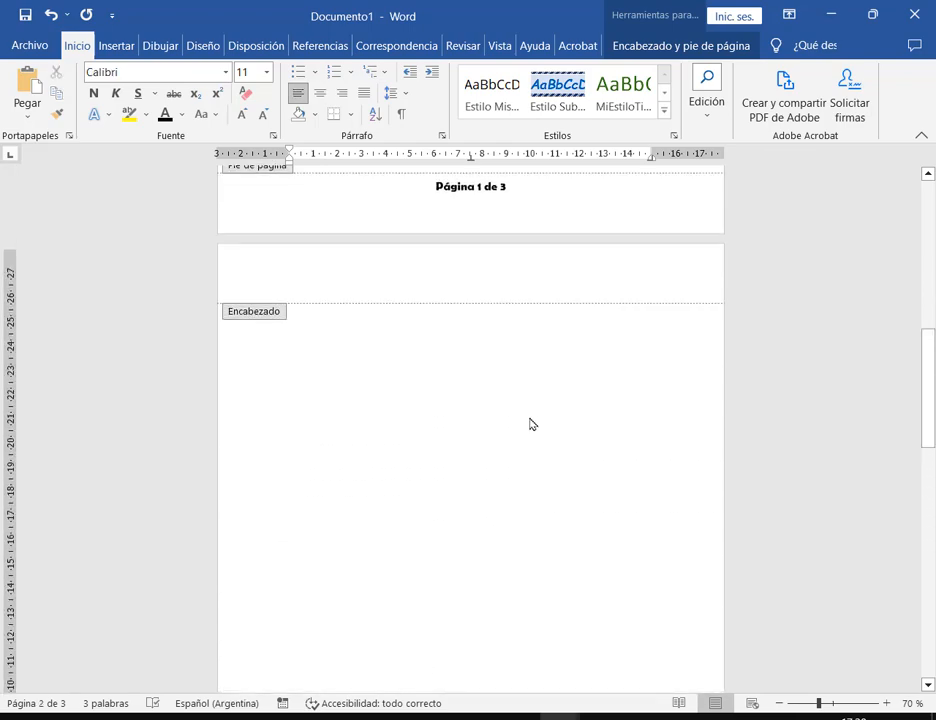
Step: Remove the page-numbered footer using Quitar pie de página, and return to the document body
drag(438, 350, 518, 355)
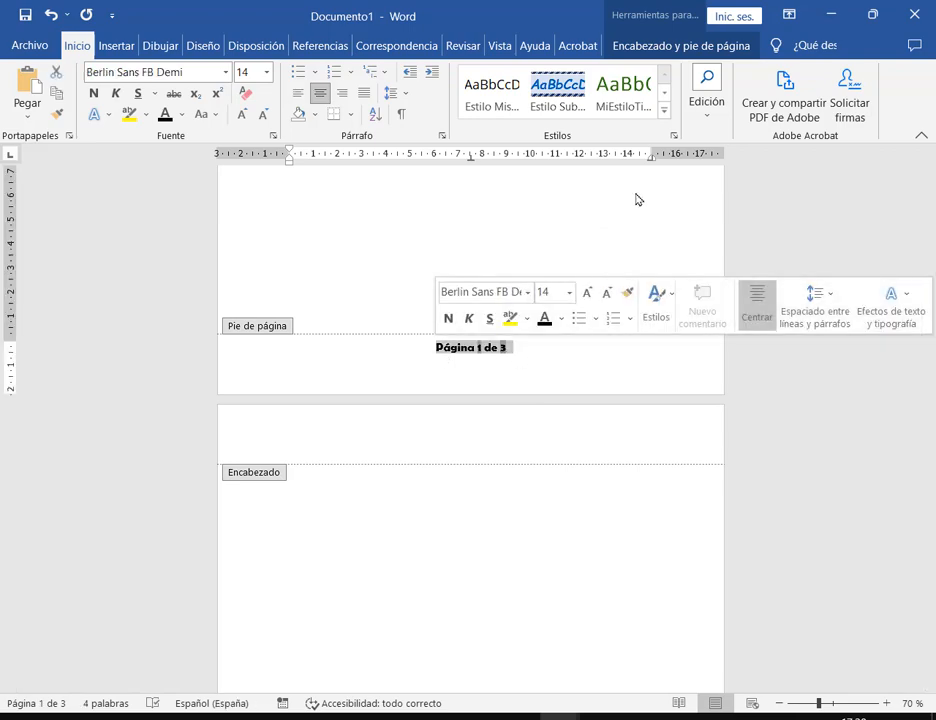
click(637, 47)
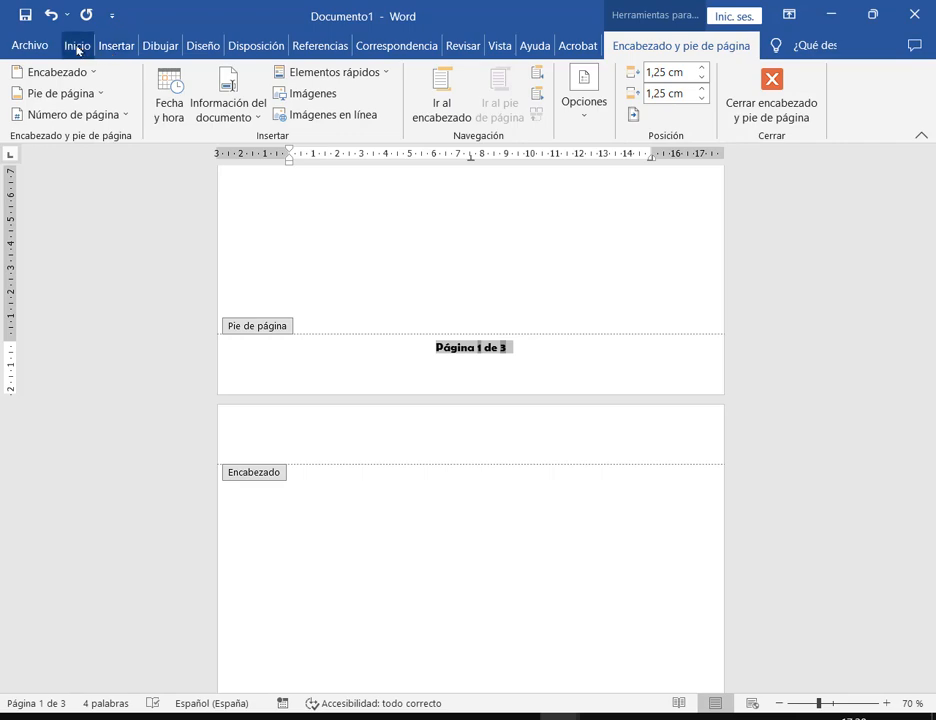
click(110, 48)
click(670, 93)
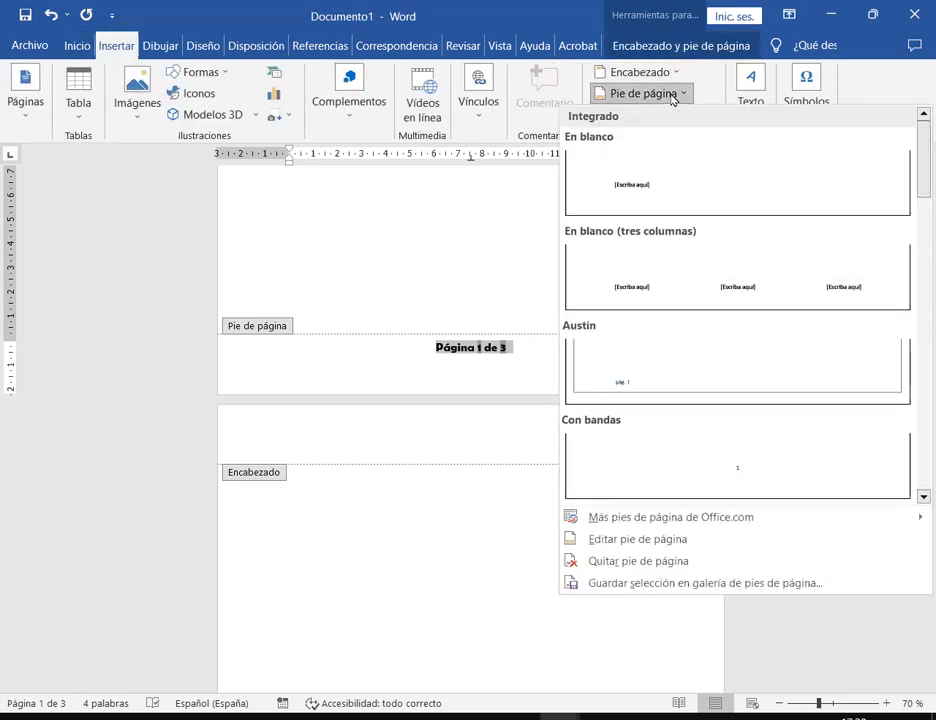
click(690, 563)
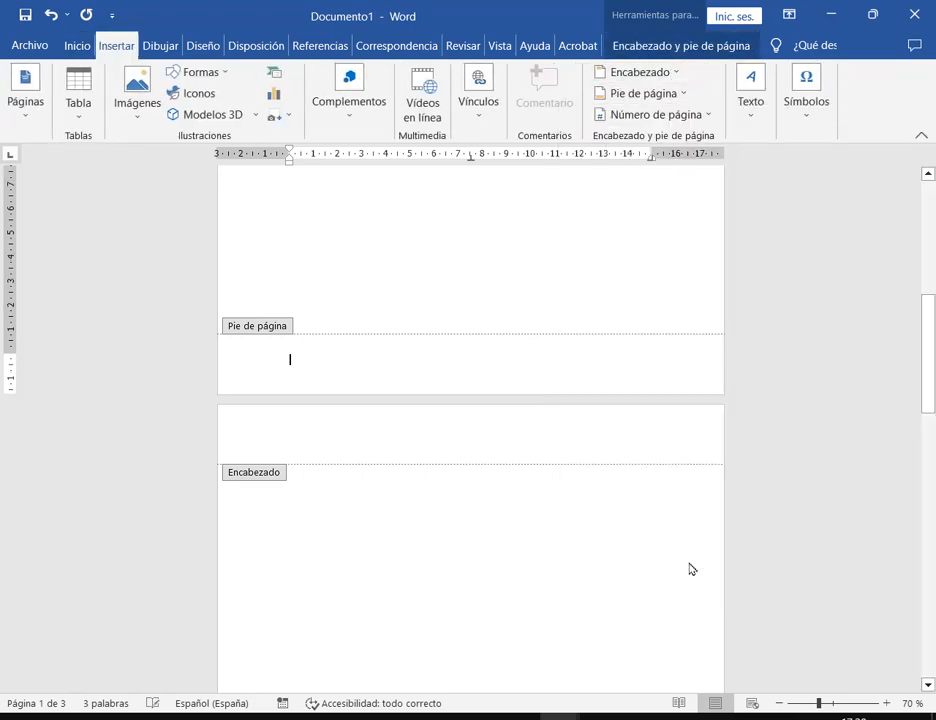
scroll(672, 285, up, 5)
key(Escape)
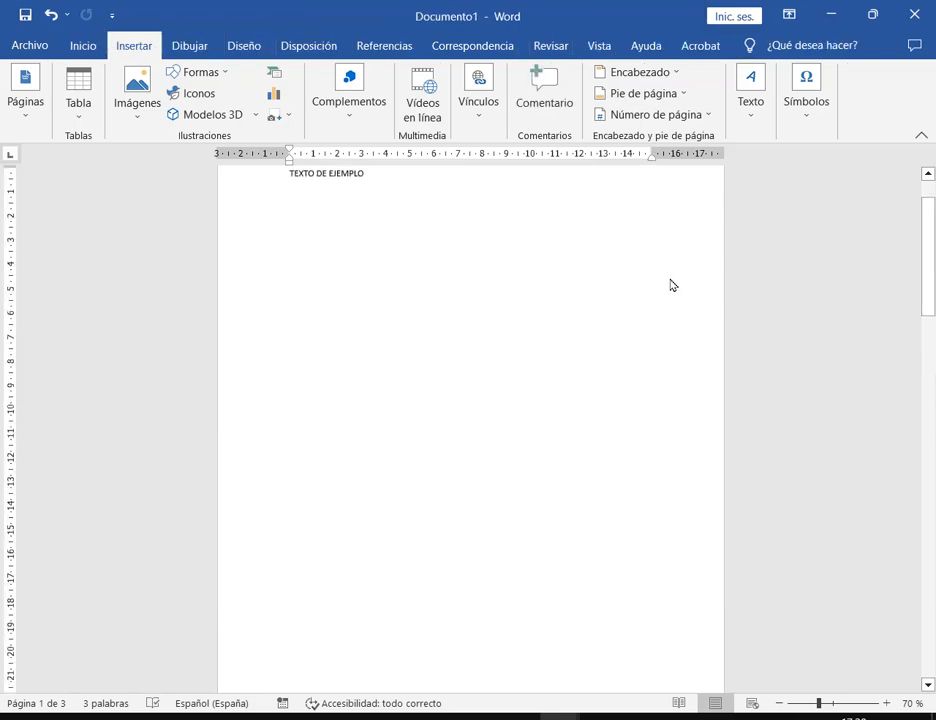
Step: Switch to the Google Meet call to read its chat messages, and return to the start of Documento1 in Word
mouse_move(560, 716)
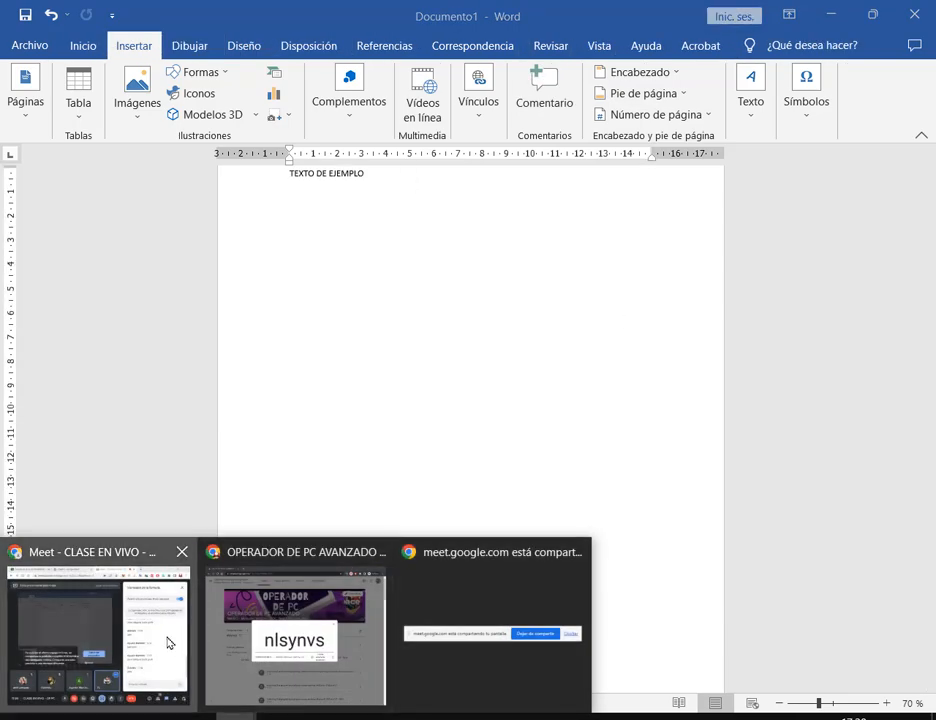
click(167, 641)
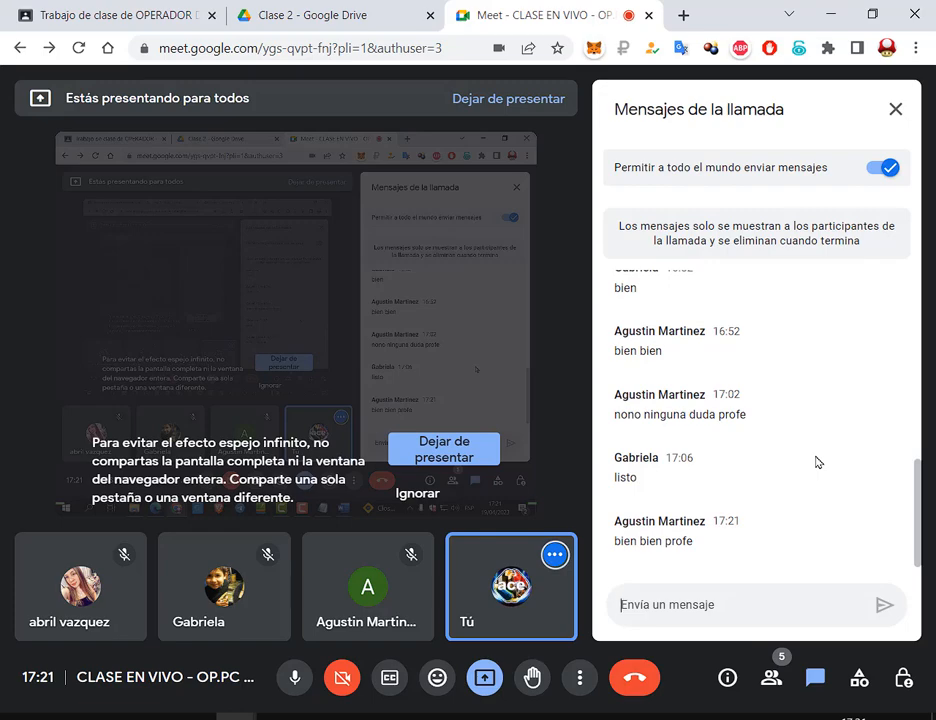
mouse_move(553, 716)
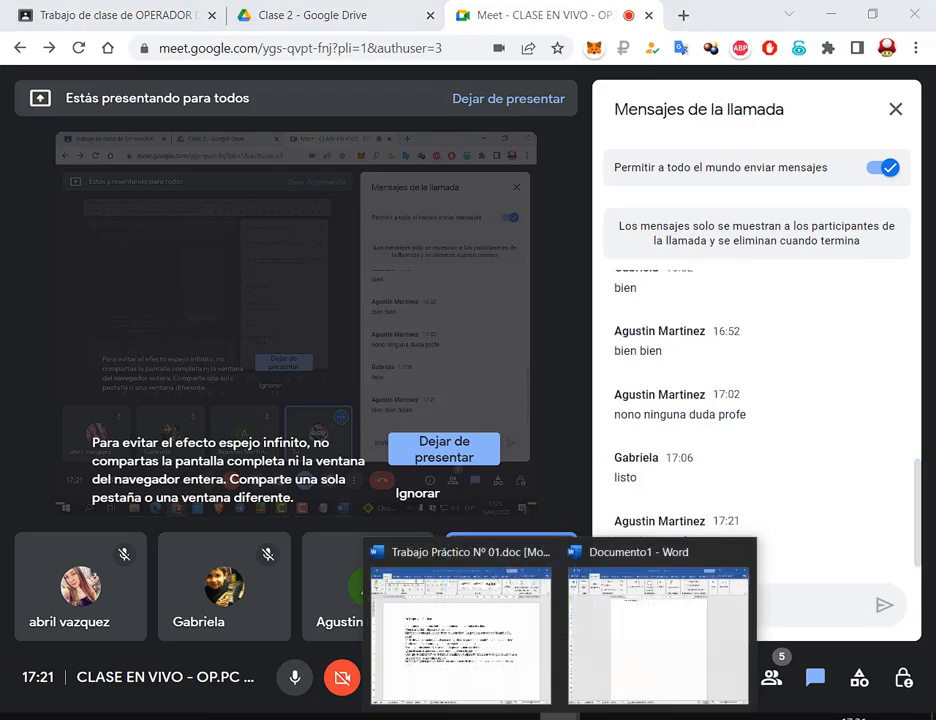
click(663, 661)
scroll(445, 294, up, 2)
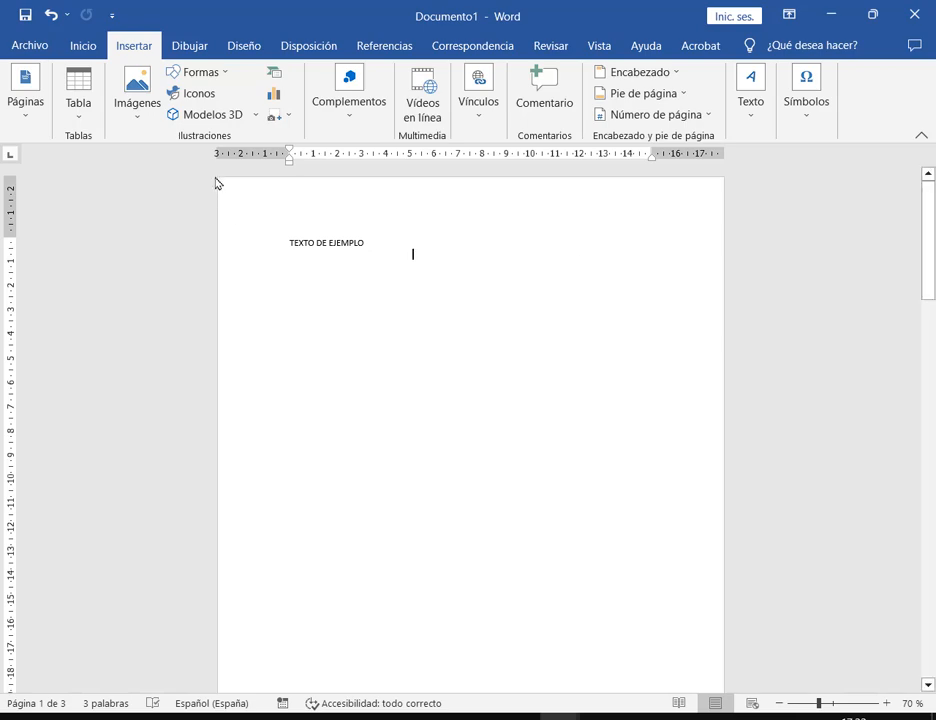
Step: Examine the left and top margin areas of the first page at reduced zoom, and set the zoom to 90%
drag(256, 382, 285, 628)
click(779, 703)
click(779, 703)
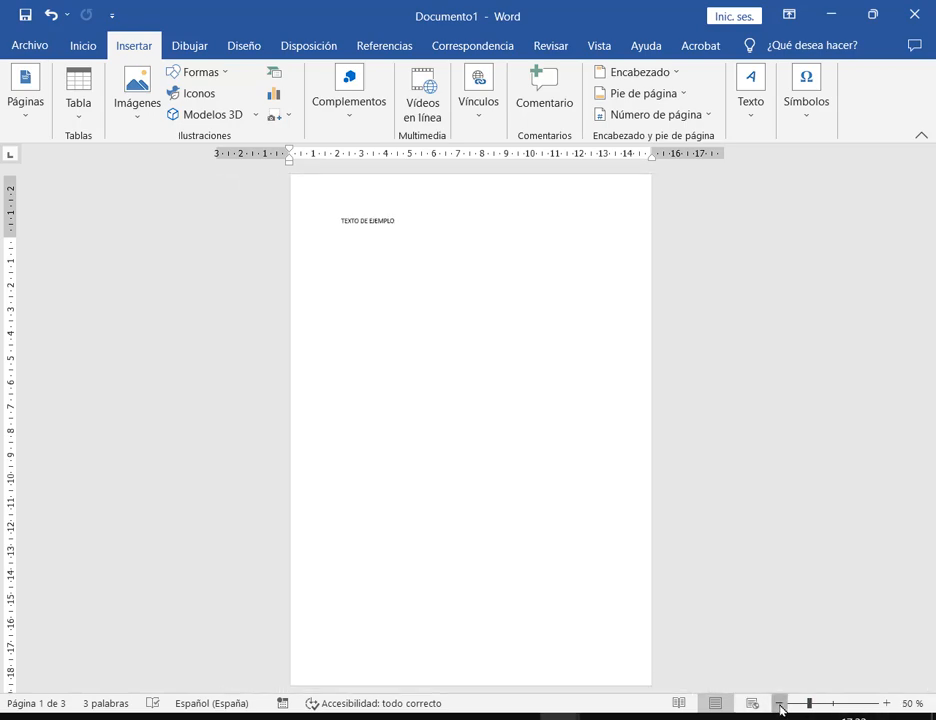
click(886, 703)
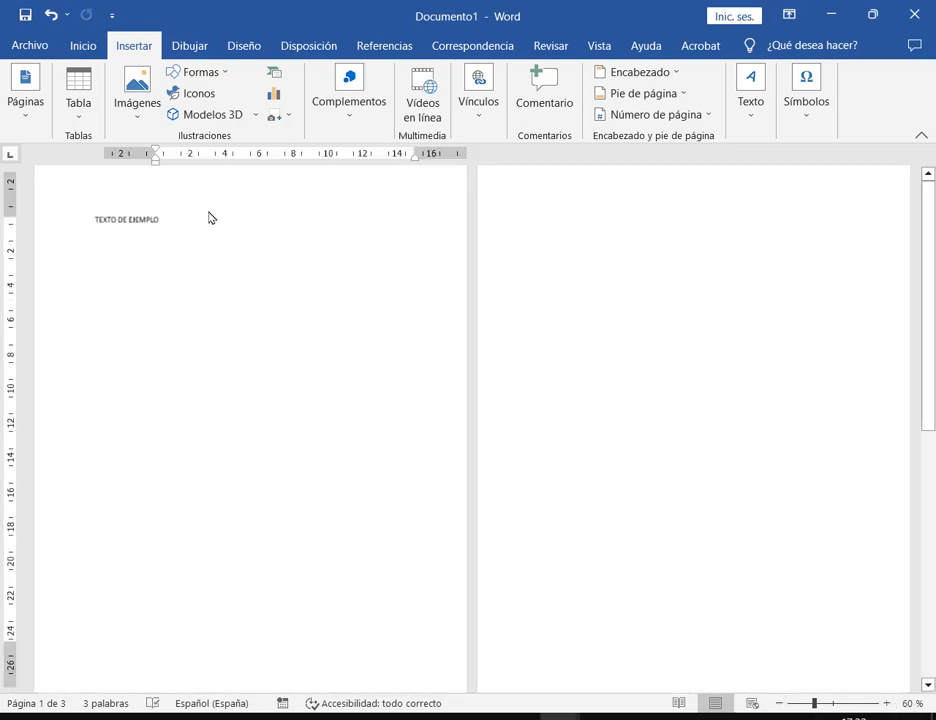
mouse_move(254, 166)
mouse_down()
mouse_move(325, 640)
mouse_move(313, 694)
mouse_up()
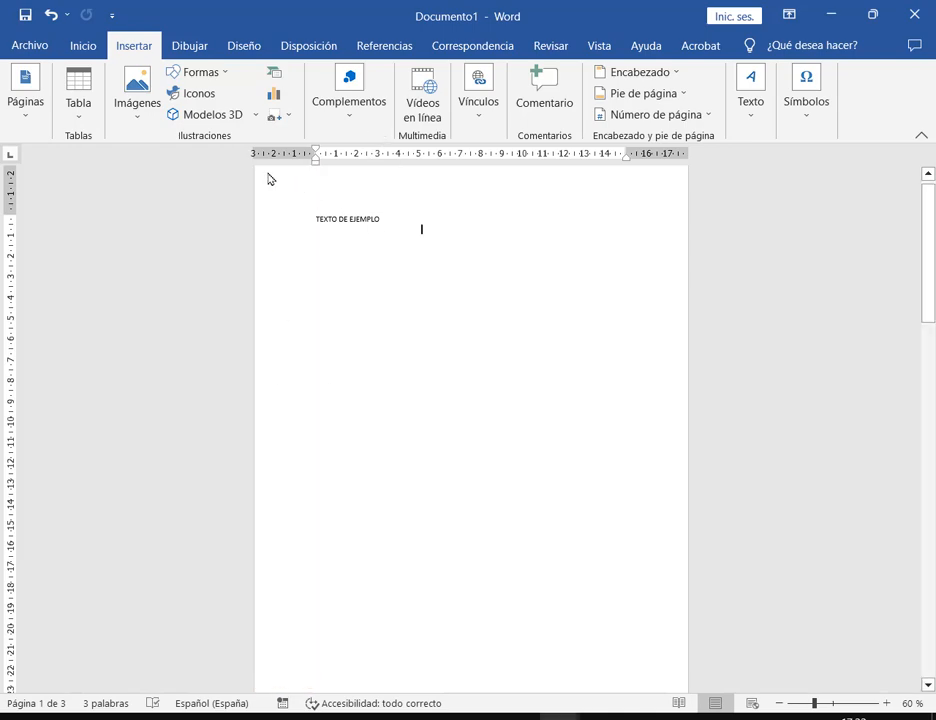
mouse_move(254, 167)
mouse_down()
mouse_move(602, 218)
mouse_move(688, 218)
mouse_up()
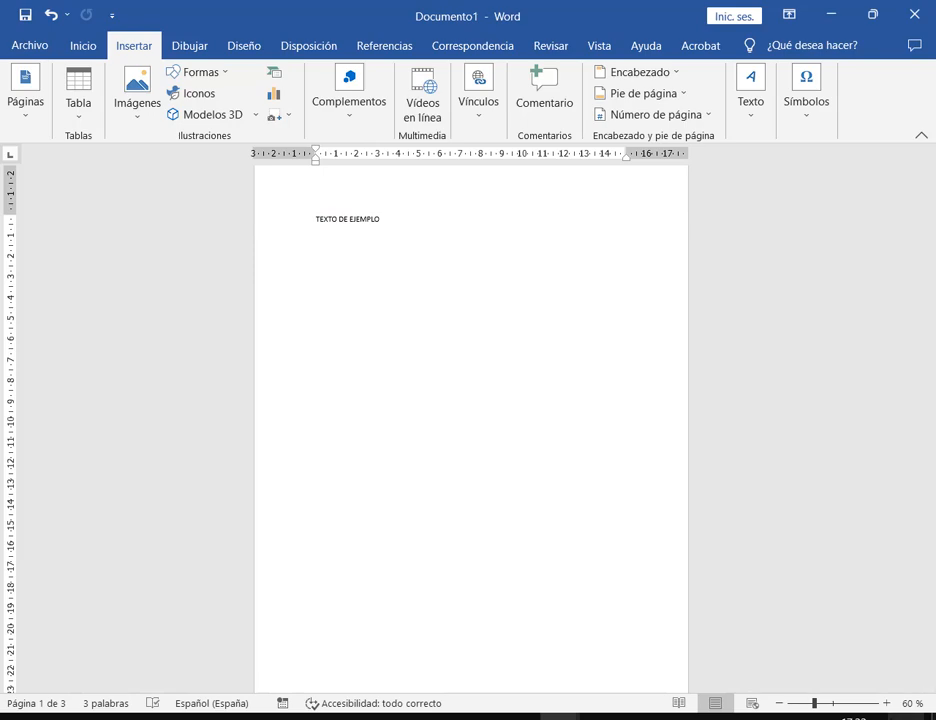
click(886, 704)
click(886, 704)
click(886, 704)
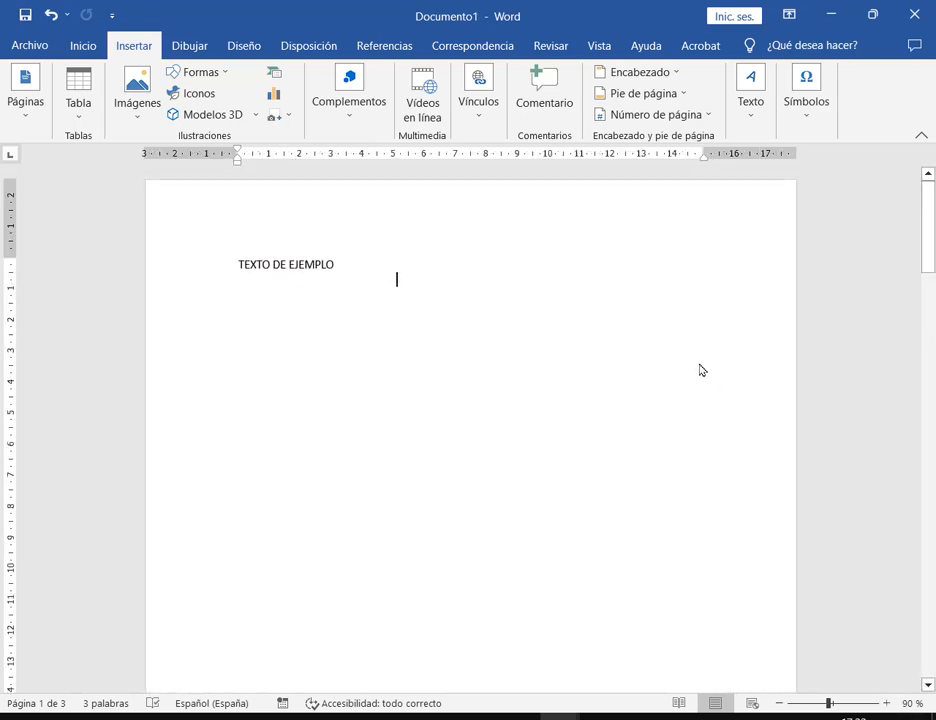
Step: Apply the Estrecho margin preset to the document and examine the margins around the first page
click(327, 50)
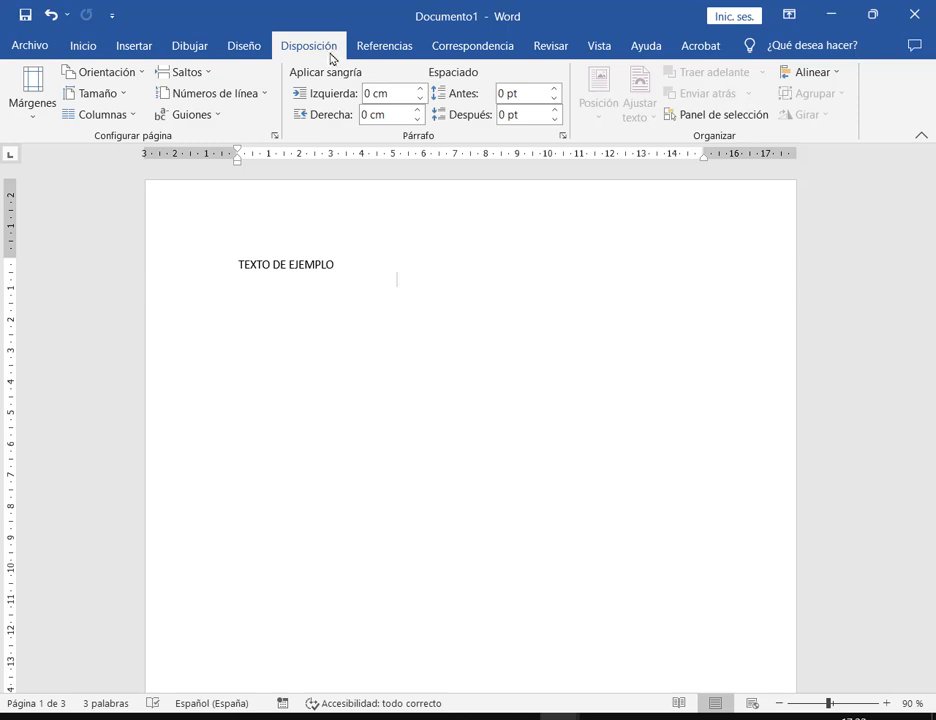
mouse_move(1, 59)
mouse_down()
mouse_move(280, 156)
mouse_move(287, 148)
mouse_up()
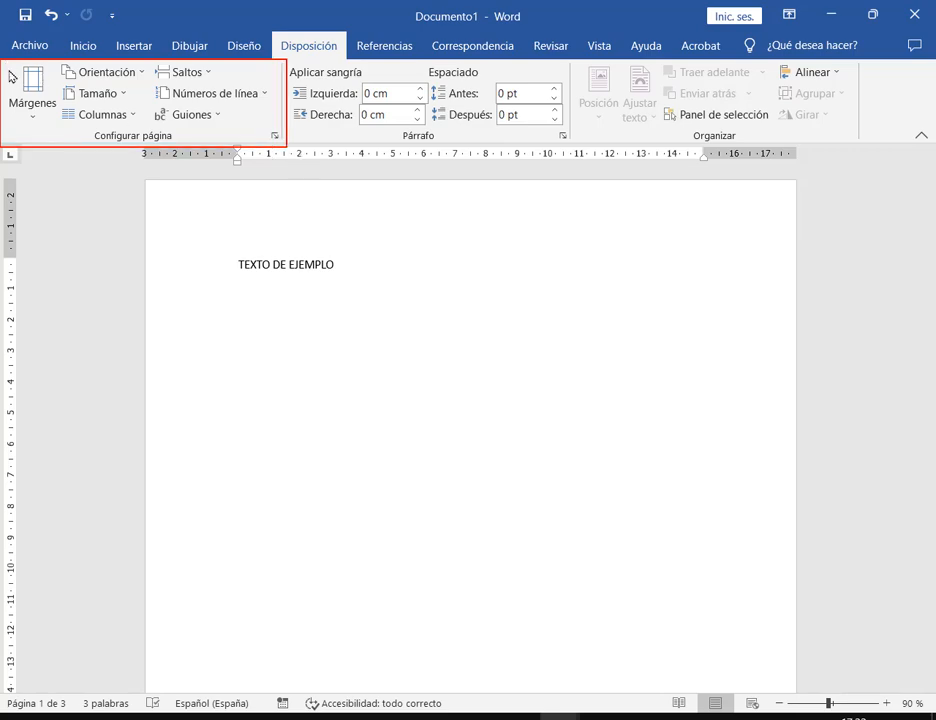
drag(5, 61, 56, 120)
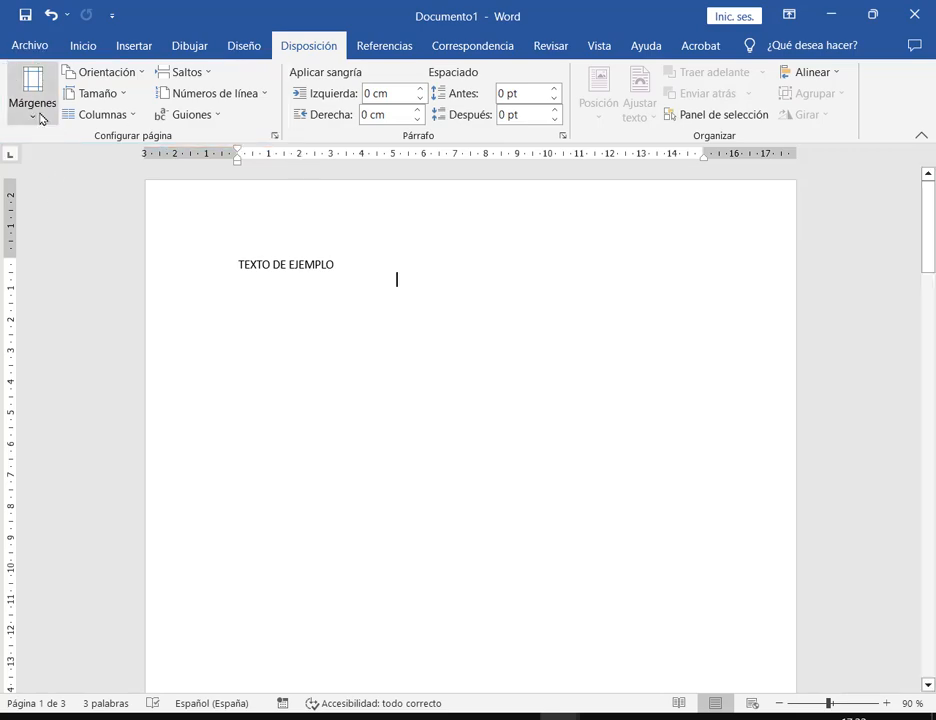
click(40, 119)
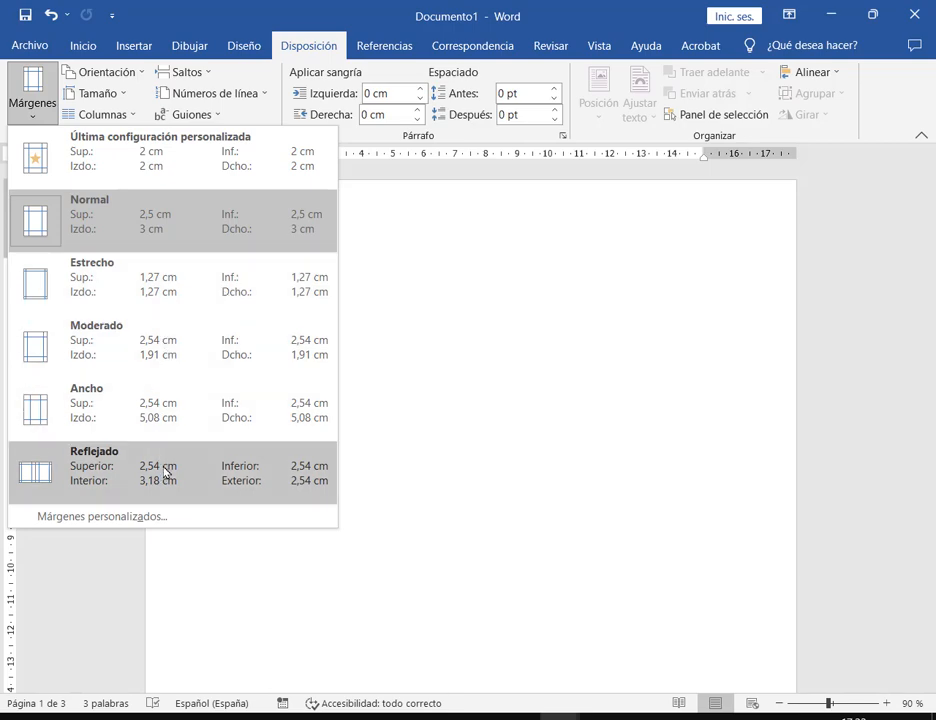
click(97, 282)
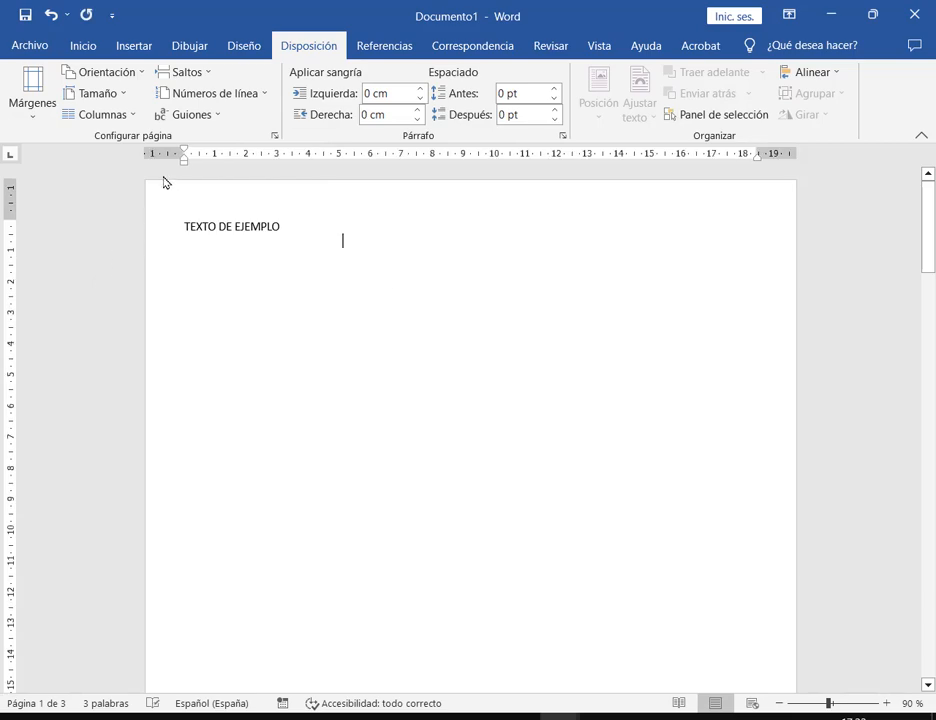
drag(145, 183, 796, 224)
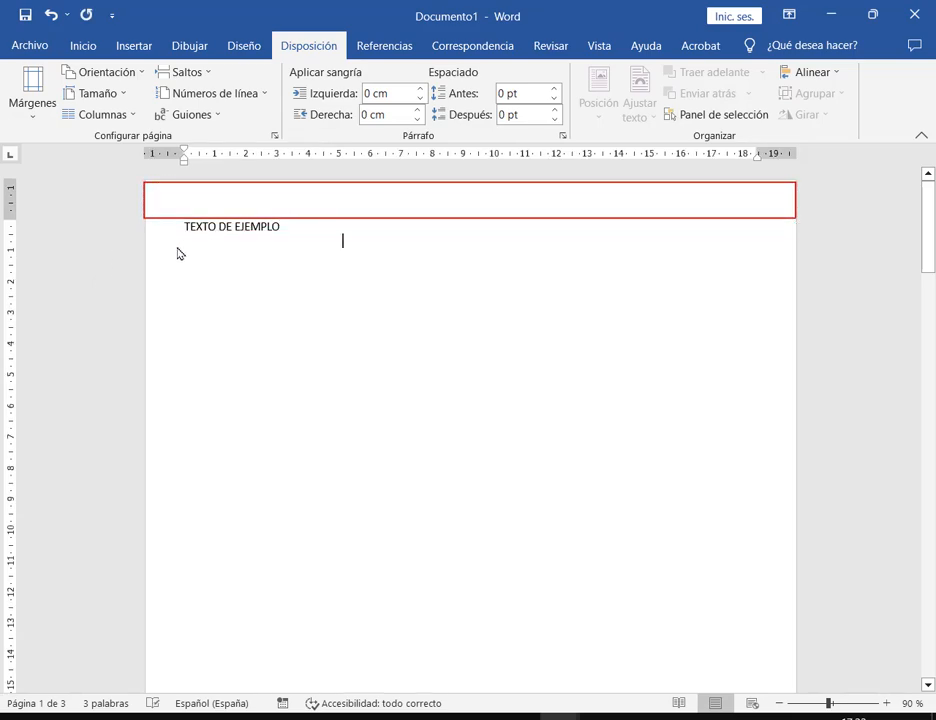
mouse_move(144, 183)
mouse_down()
mouse_move(186, 604)
mouse_move(184, 687)
mouse_up()
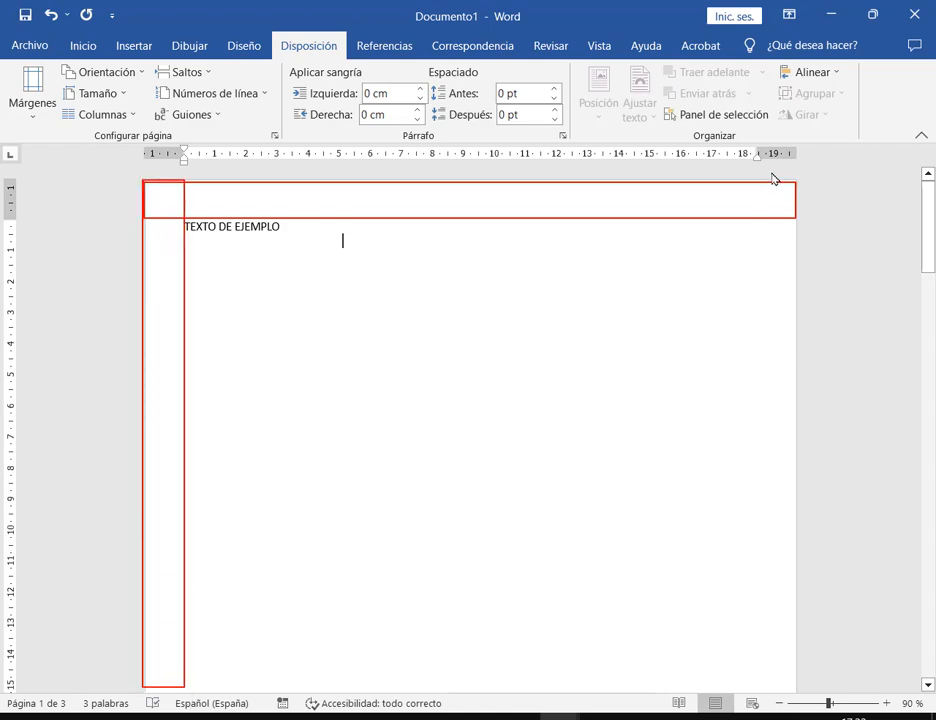
drag(756, 150, 798, 687)
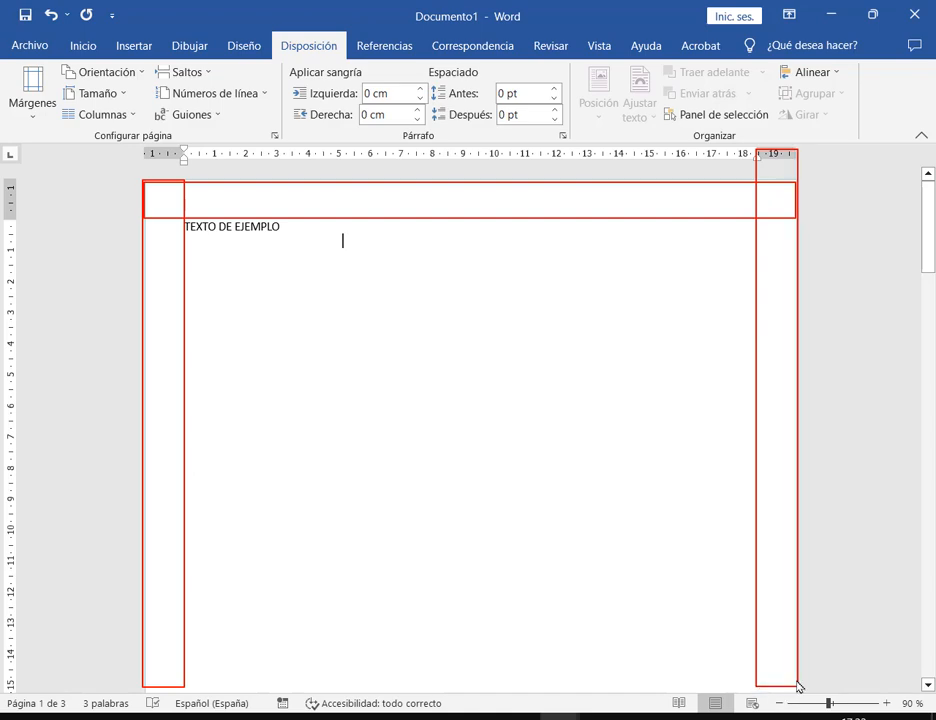
scroll(783, 549, down, 10)
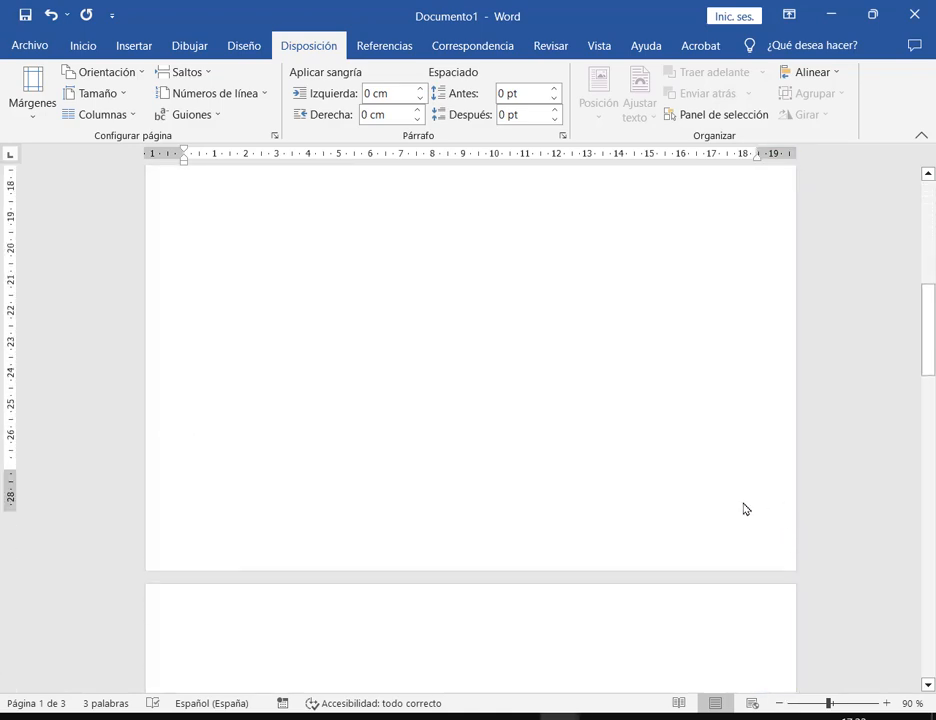
Step: Examine the bottom and top margin areas of the first page under the Estrecho preset
scroll(744, 509, down, 2)
mouse_move(147, 470)
mouse_down()
mouse_move(810, 540)
mouse_move(797, 509)
mouse_up()
key(Escape)
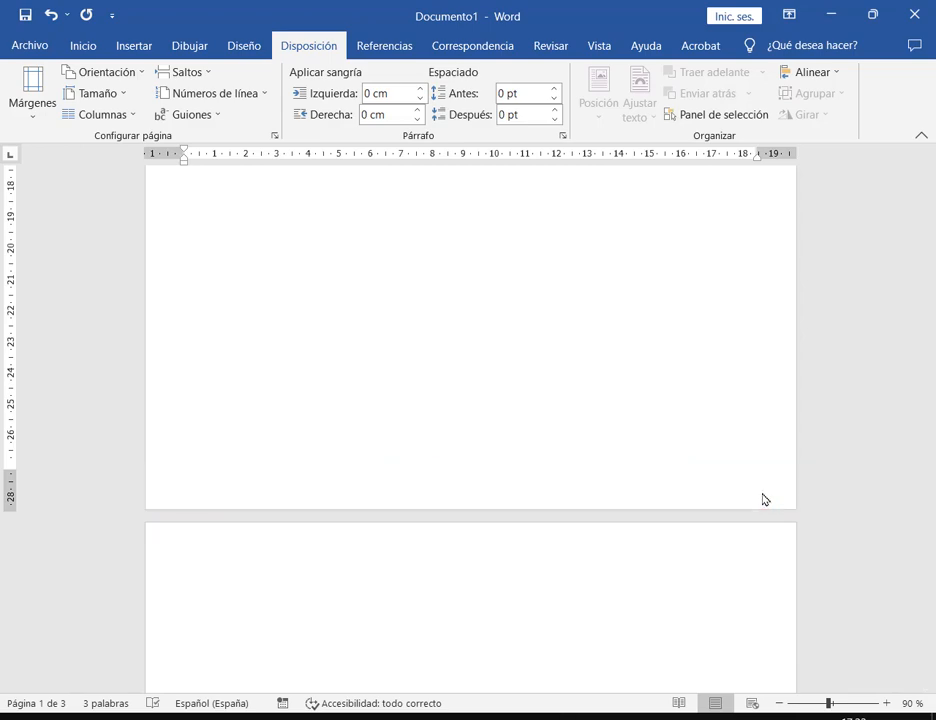
scroll(764, 499, up, 9)
scroll(224, 287, up, 2)
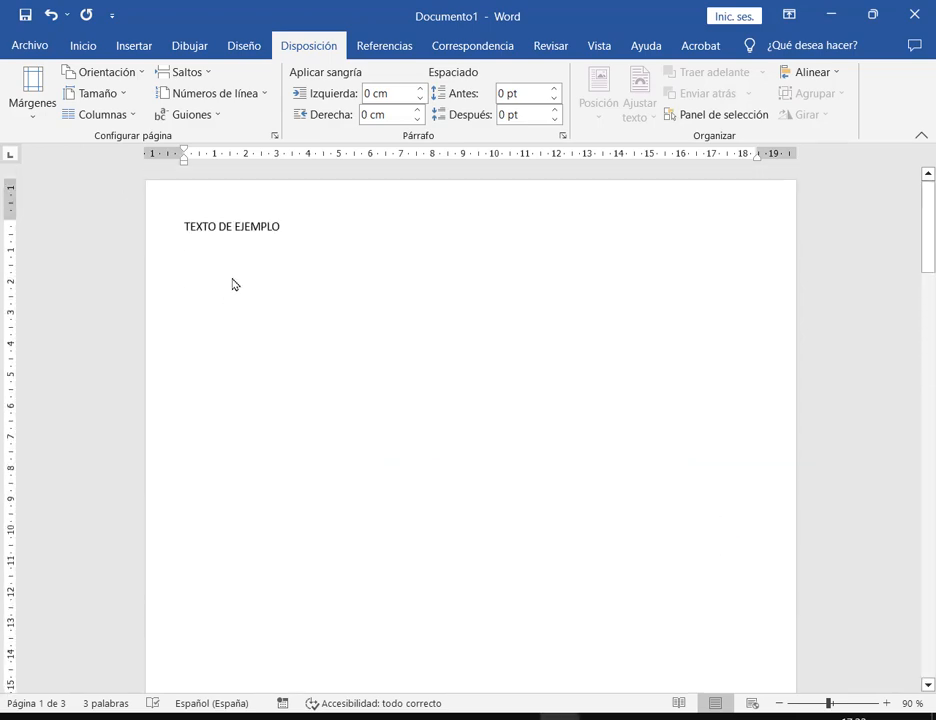
click(305, 229)
drag(144, 182, 798, 229)
drag(858, 174, 799, 198)
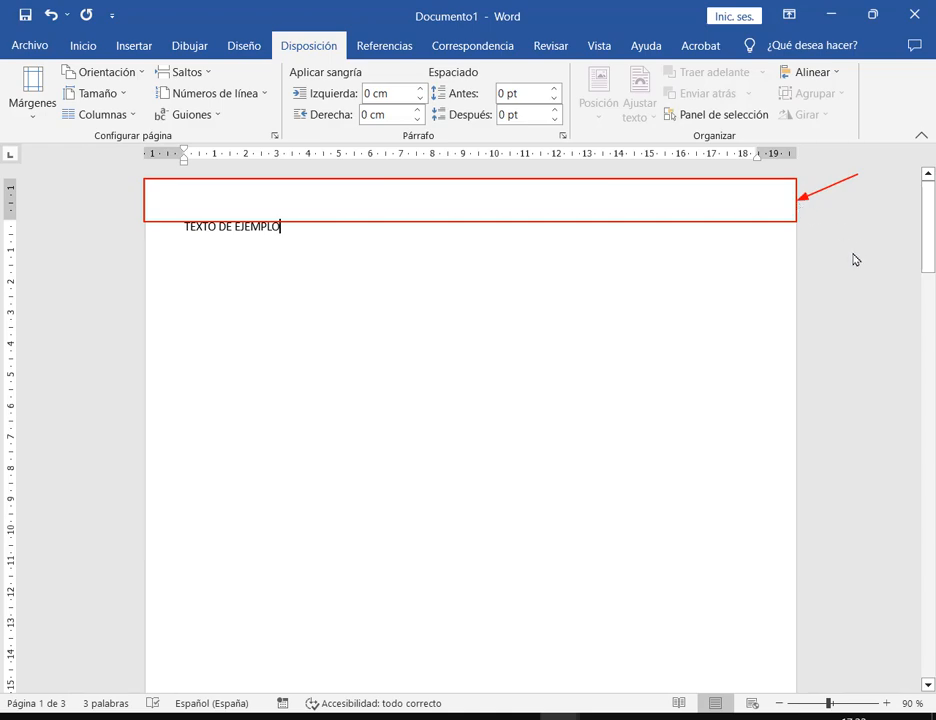
Step: Examine the left and right margin areas of the first page, and check its bottom margin again
key(Escape)
drag(145, 186, 184, 526)
mouse_move(757, 185)
mouse_down()
mouse_move(811, 397)
mouse_move(796, 464)
mouse_up()
key(Escape)
scroll(277, 317, down, 4)
scroll(277, 317, down, 6)
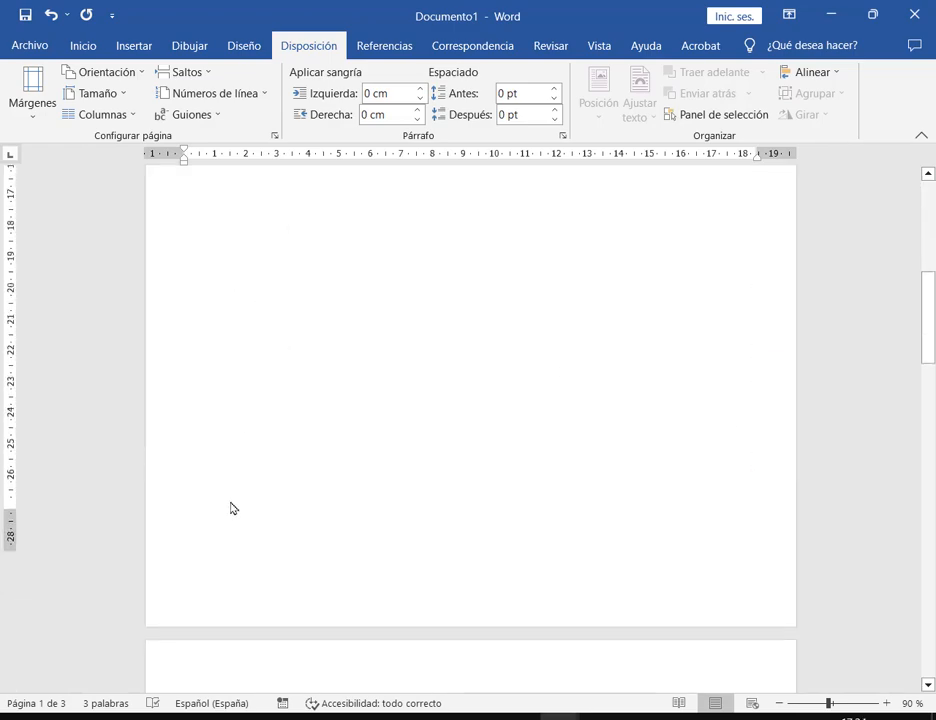
mouse_move(150, 393)
mouse_down()
mouse_move(827, 457)
mouse_move(801, 433)
mouse_up()
key(Escape)
scroll(801, 433, up, 10)
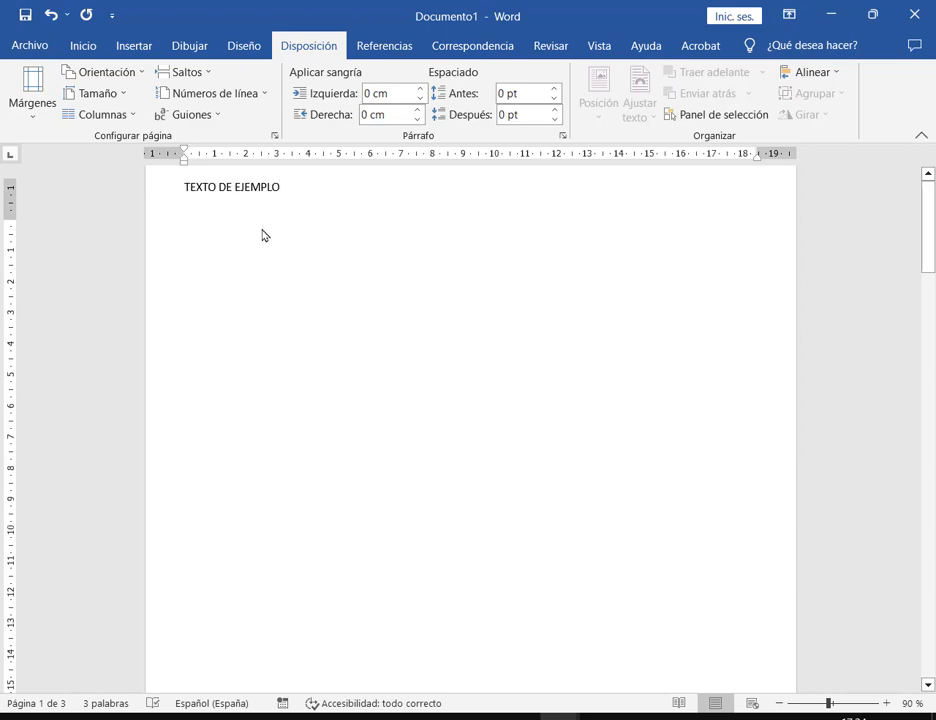
Step: Undo the Estrecho margin preset and apply it to the document again
key(ctrl+z)
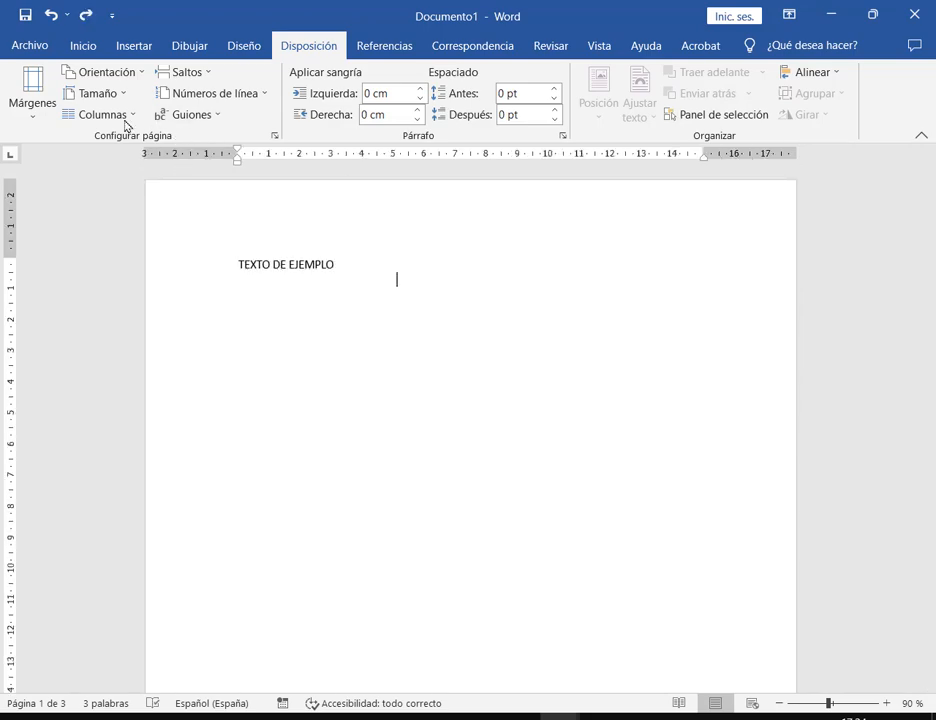
click(36, 115)
click(21, 278)
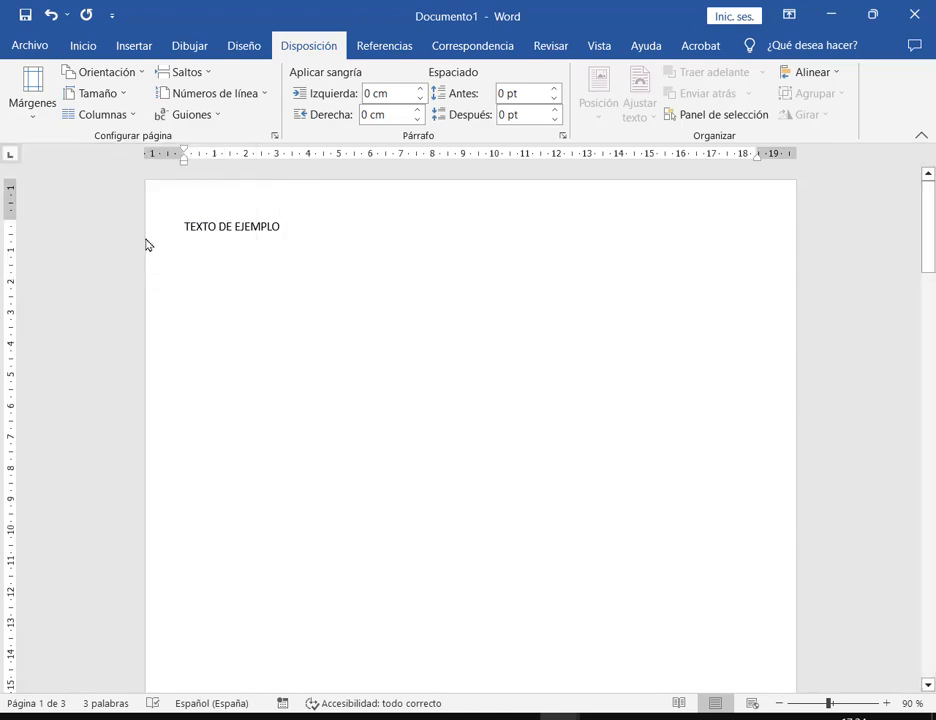
Step: Set custom top and bottom margins of 2 cm for the whole document, and examine both areas on the first page
click(50, 120)
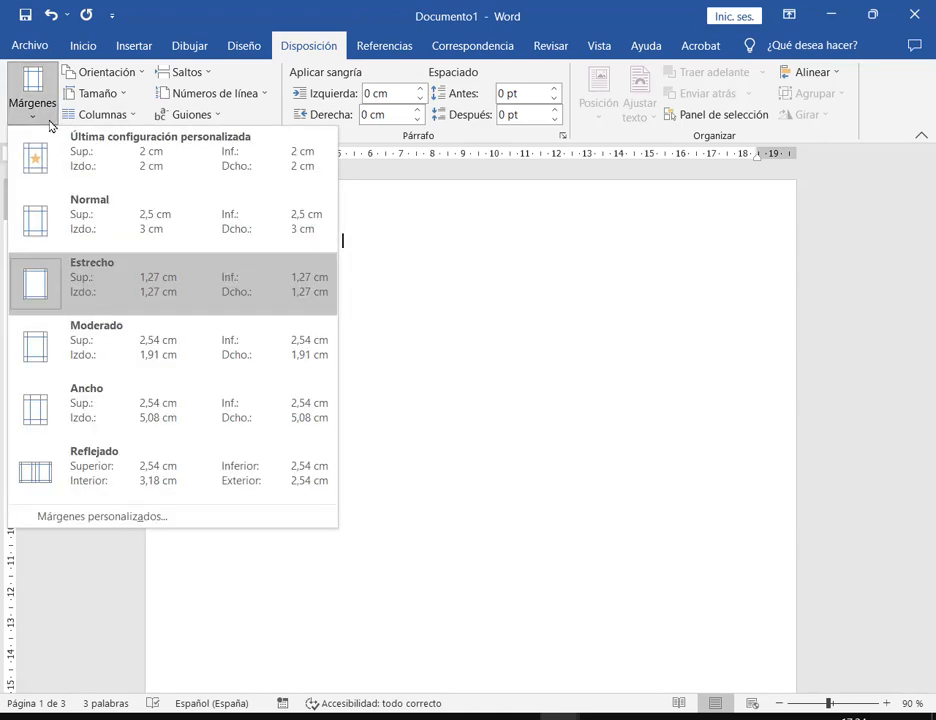
click(121, 525)
drag(518, 138, 497, 84)
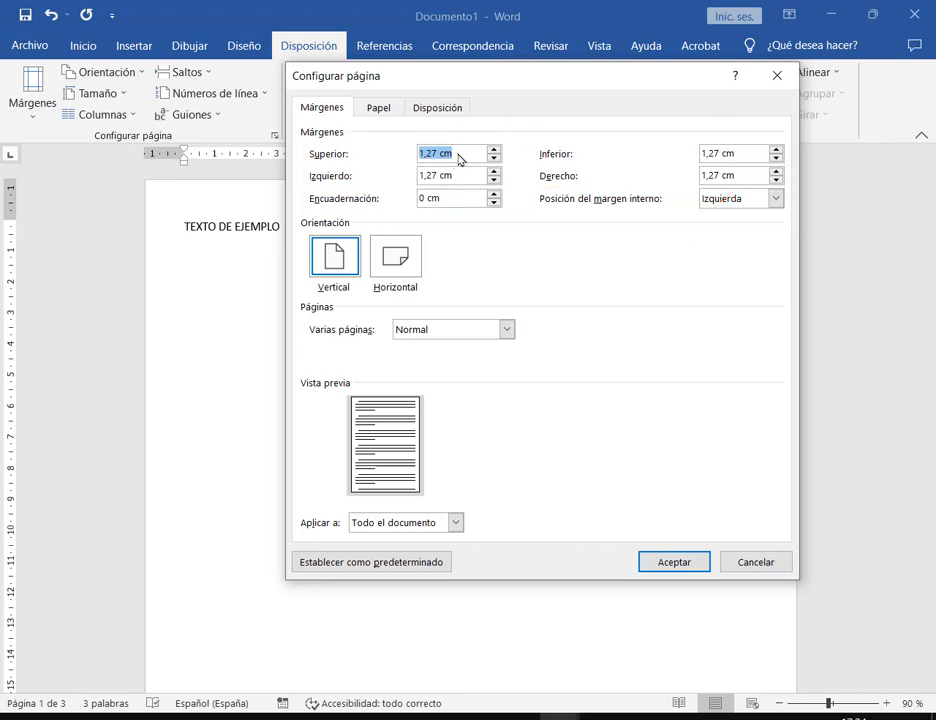
text(3)
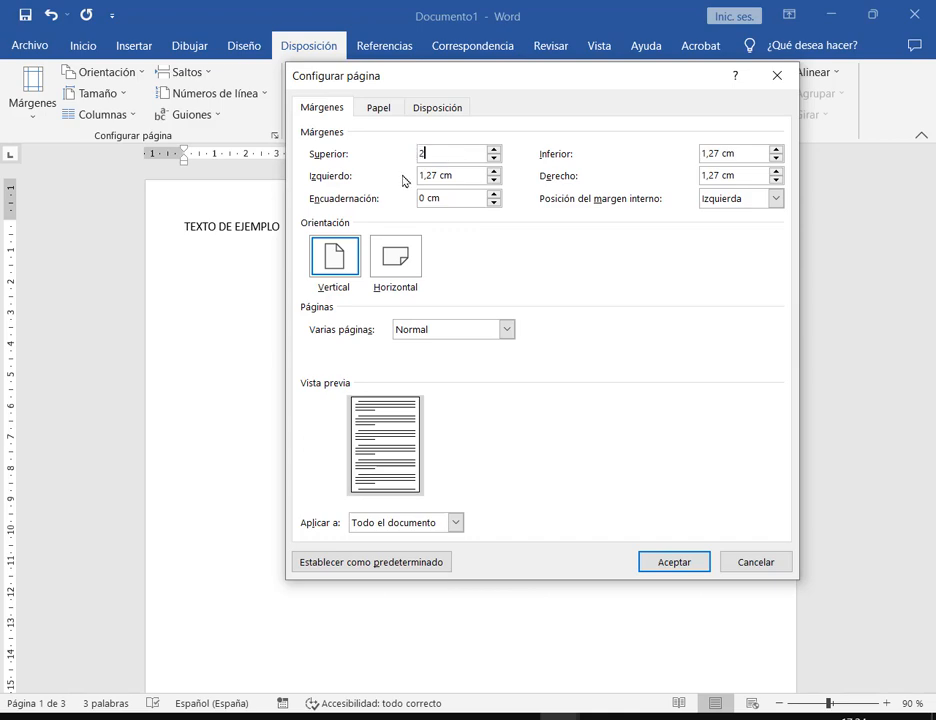
key(BackSpace)
text(2)
key(Tab)
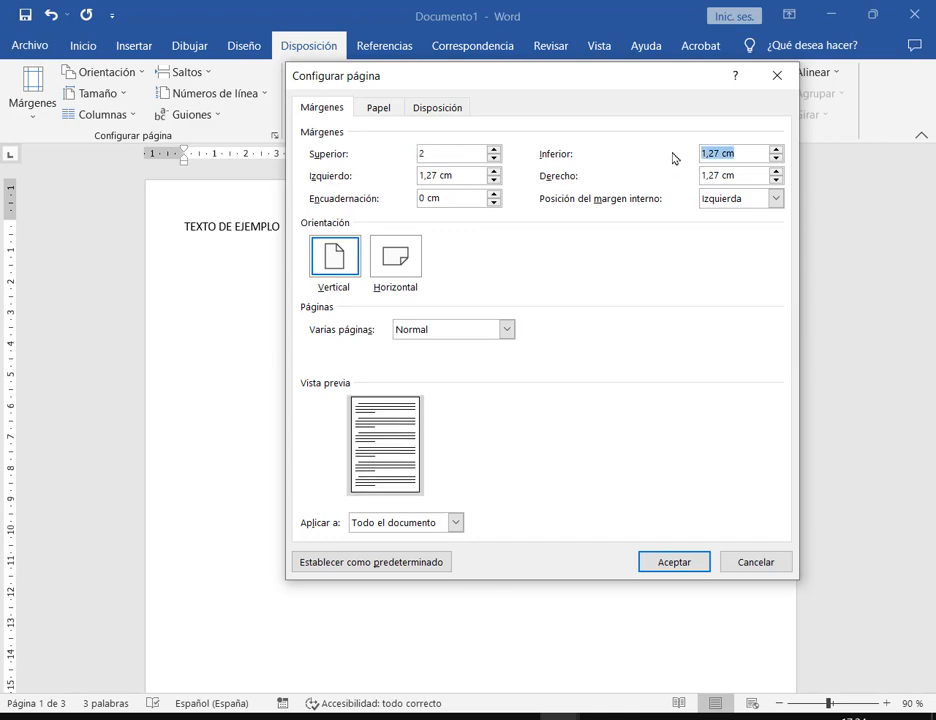
text(2)
click(673, 564)
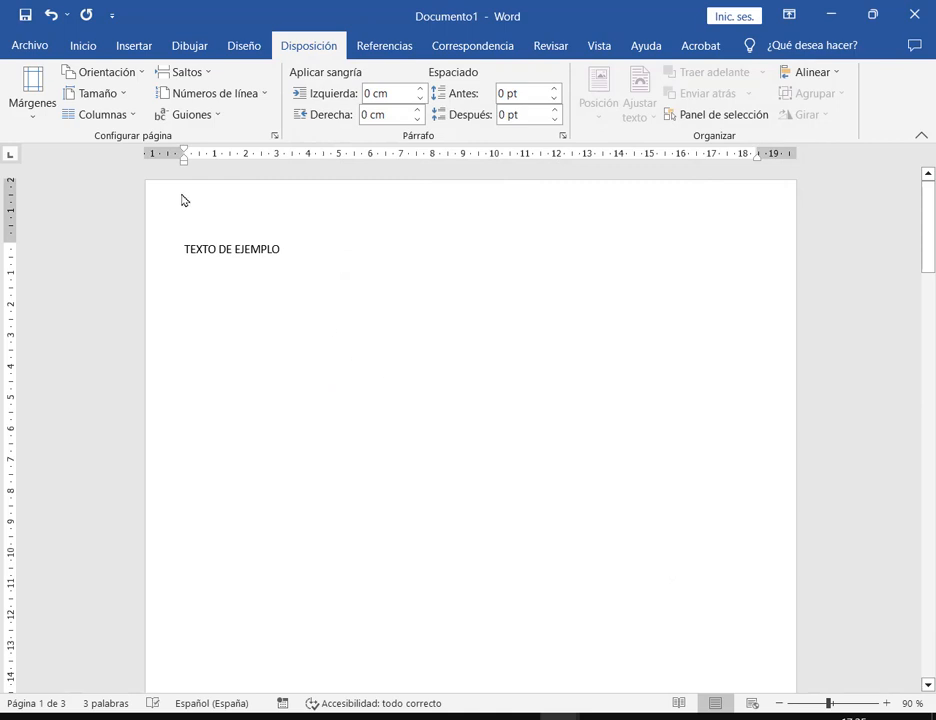
mouse_move(145, 181)
mouse_down()
mouse_move(432, 225)
mouse_move(863, 242)
mouse_move(798, 244)
mouse_move(797, 236)
mouse_up()
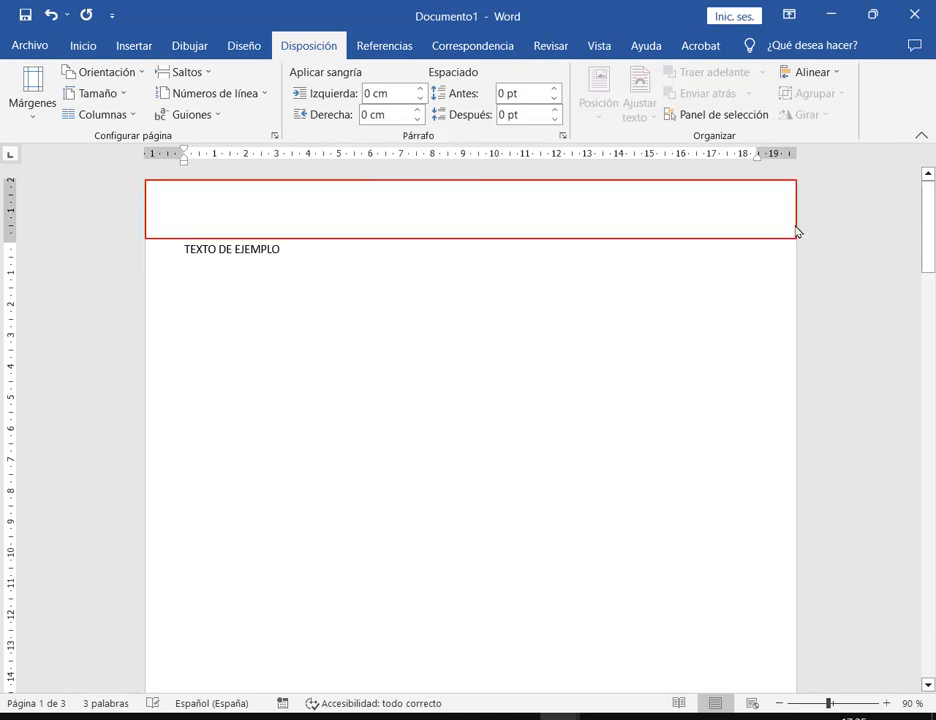
scroll(692, 397, down, 10)
scroll(703, 392, down, 2)
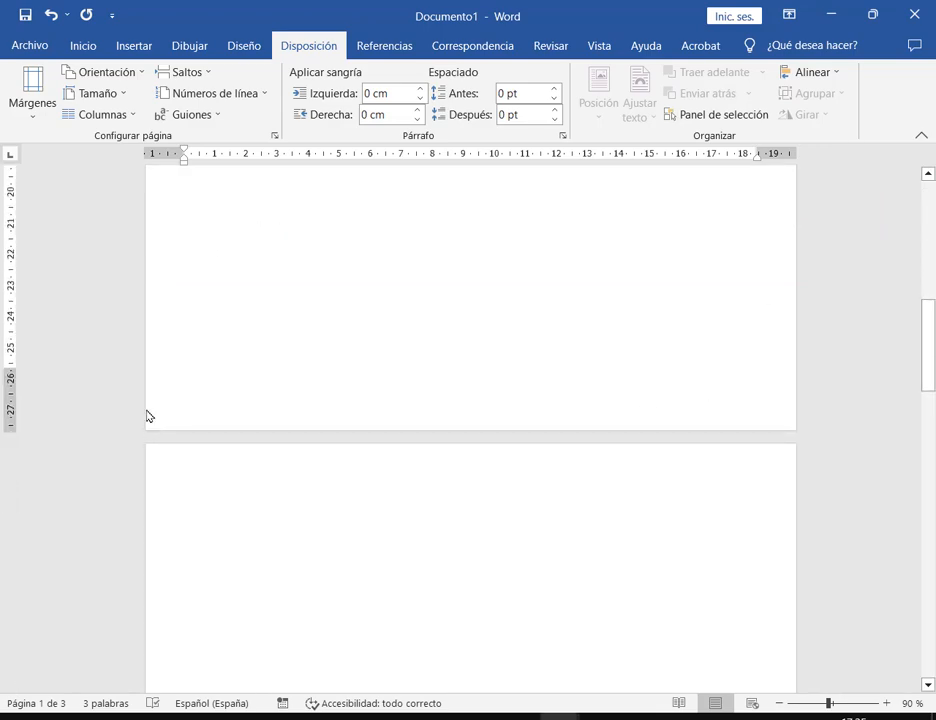
drag(147, 367, 794, 430)
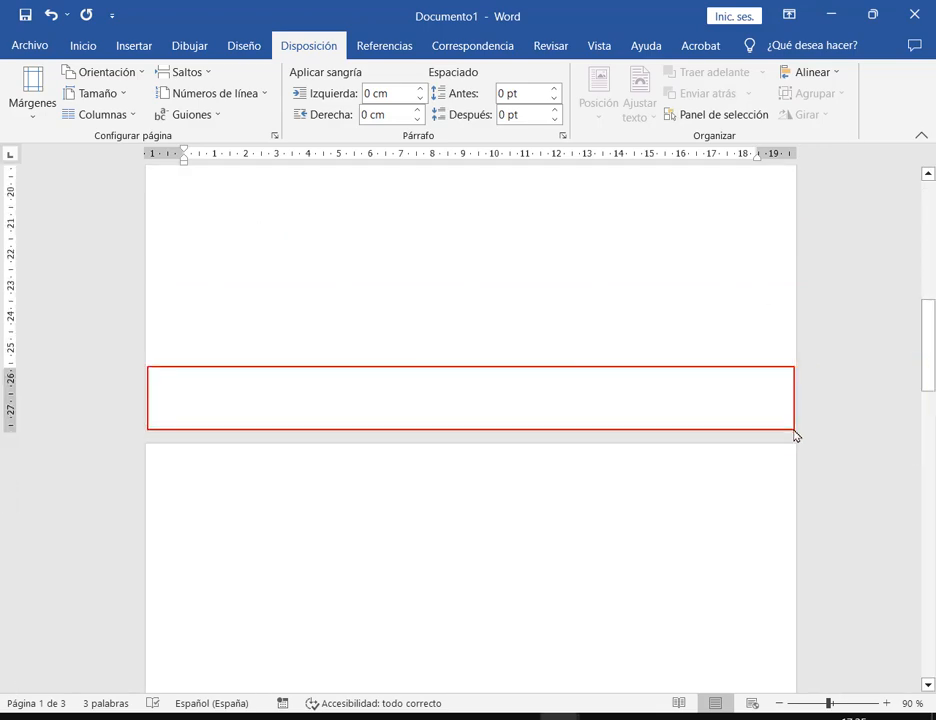
scroll(389, 488, up, 15)
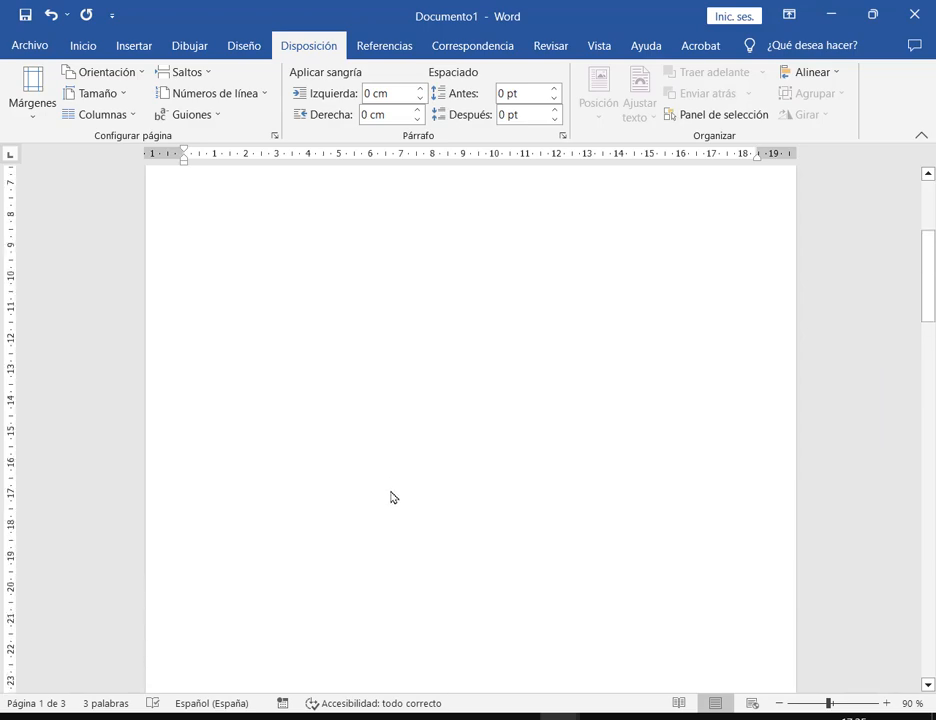
Step: Reapply the Estrecho preset, and submit custom margins of 1 cm on all four sides for the whole document
click(27, 108)
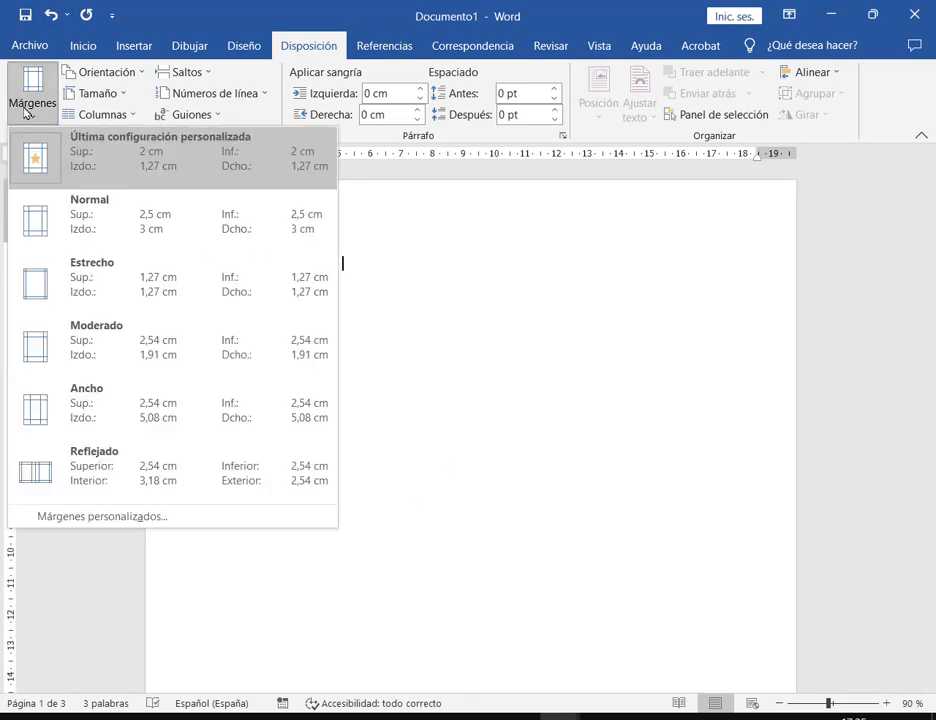
click(155, 304)
click(33, 108)
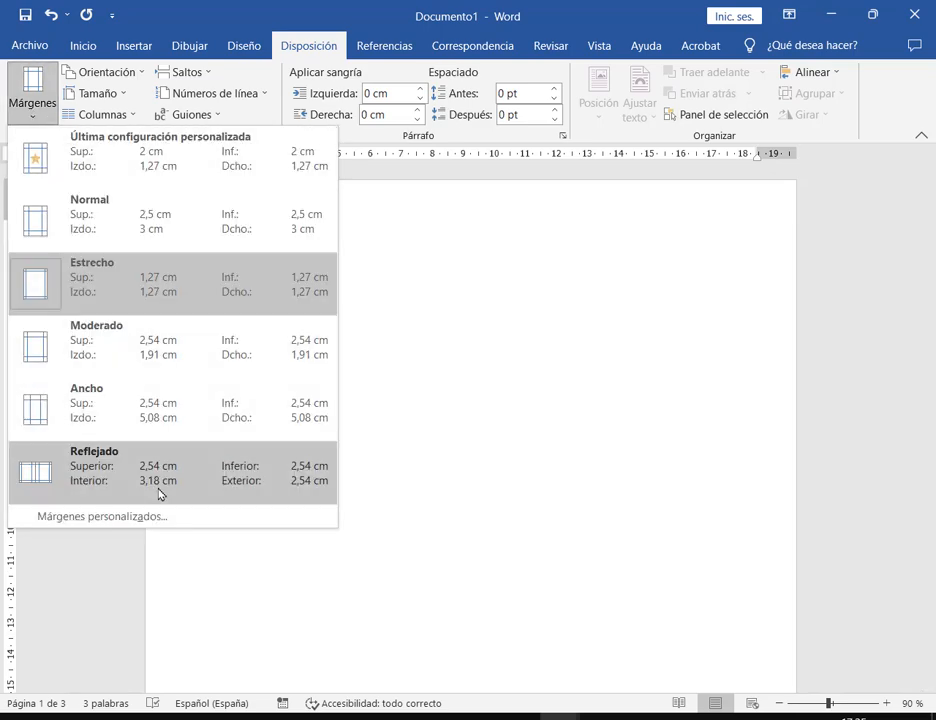
click(160, 515)
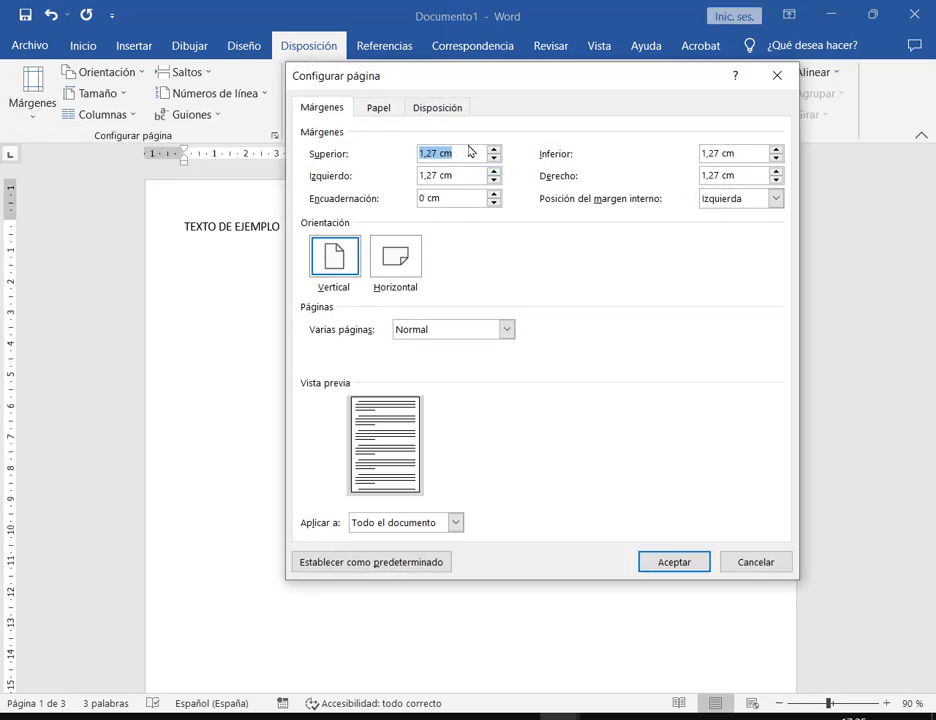
click(469, 152)
drag(466, 158, 352, 151)
text(1)
drag(468, 178, 383, 184)
text(1)
drag(752, 157, 662, 179)
text(11)
click(668, 568)
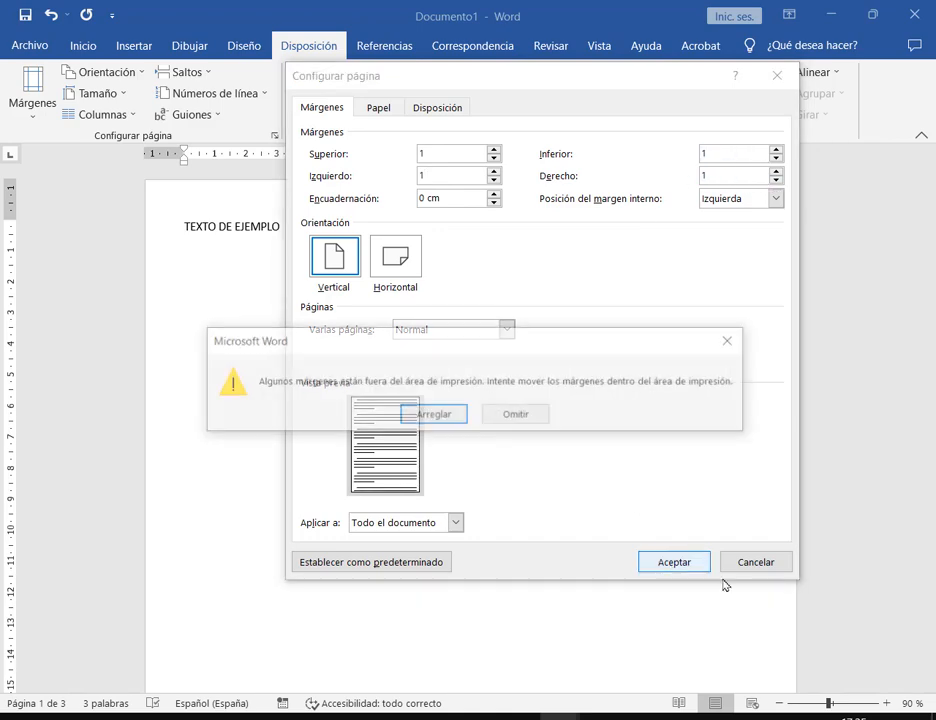
Step: Let Word fix the margins outside the print area with Arreglar, and accept the corrected page setup
drag(500, 347, 551, 310)
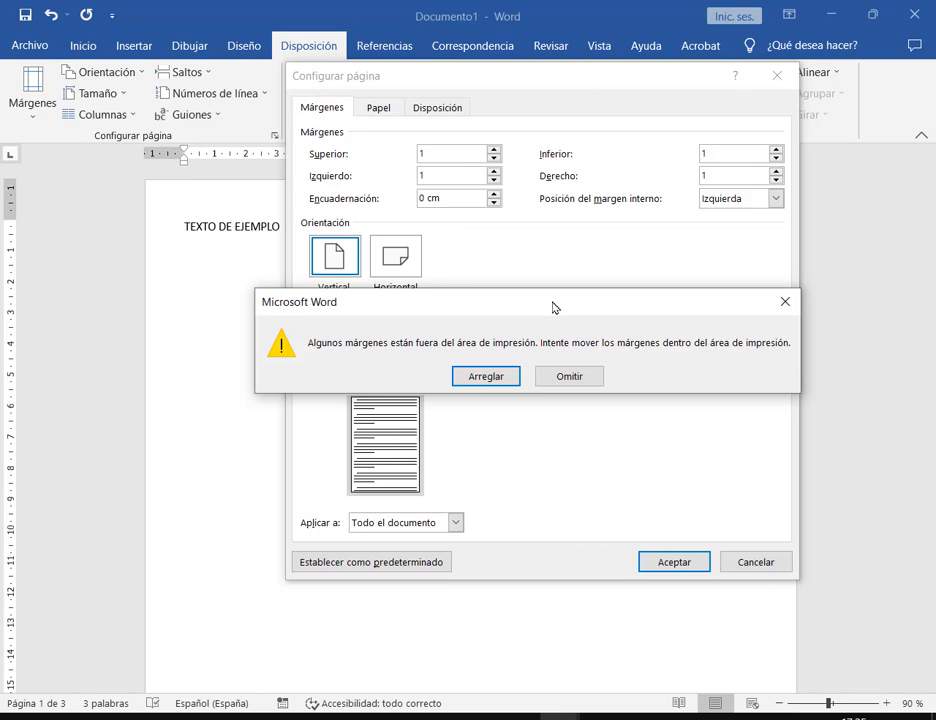
click(486, 377)
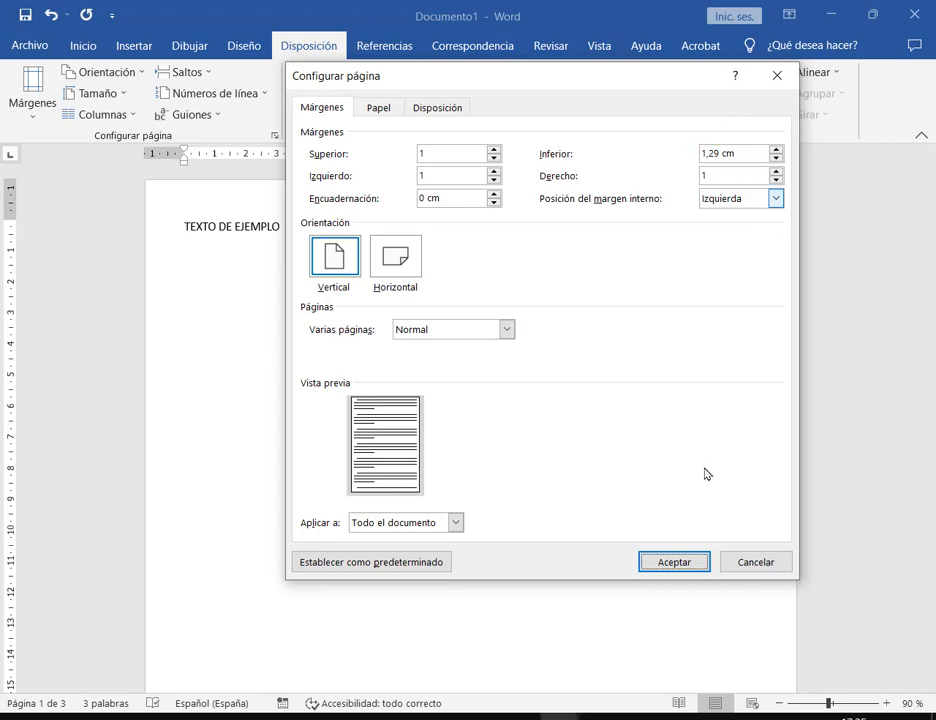
click(700, 561)
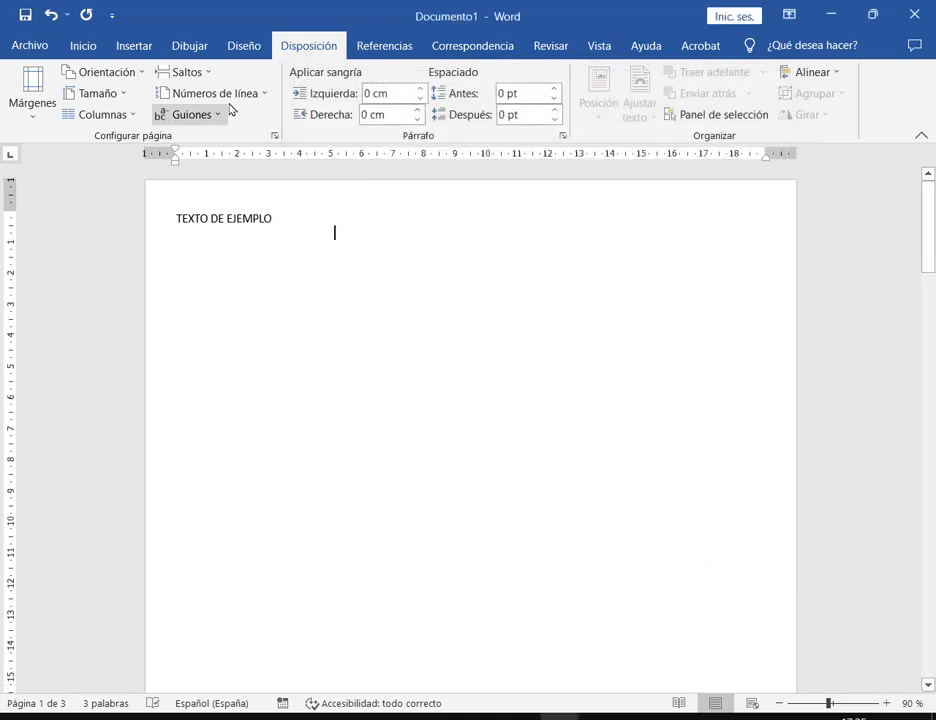
Step: Set the custom bottom margin to 1 cm, and omit the correction for the print area
click(44, 114)
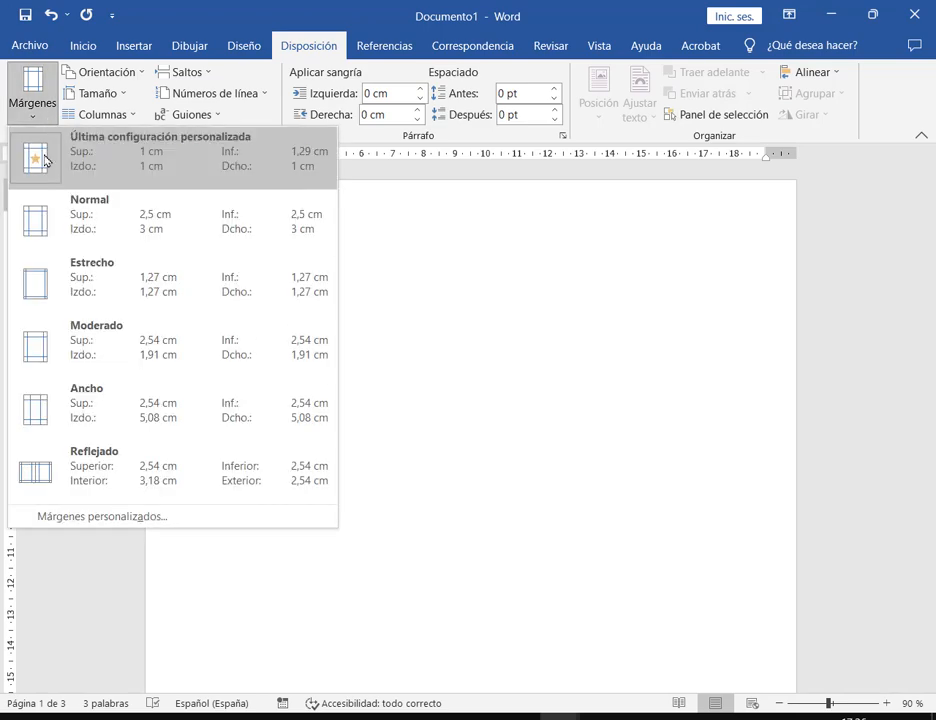
click(151, 518)
key(Tab)
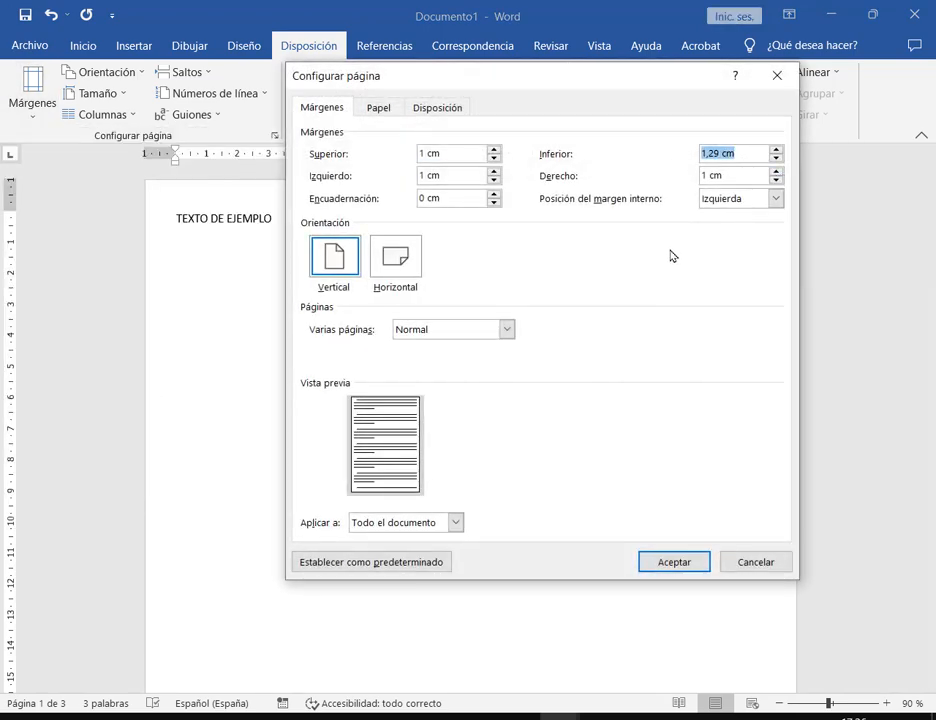
text(1)
key(Tab)
click(682, 563)
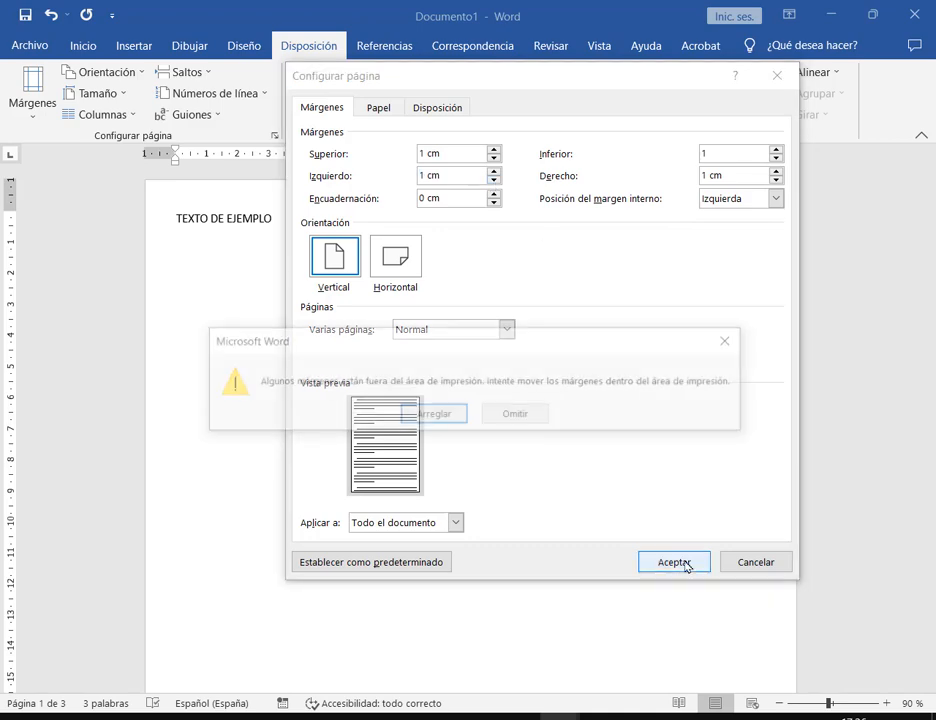
click(517, 415)
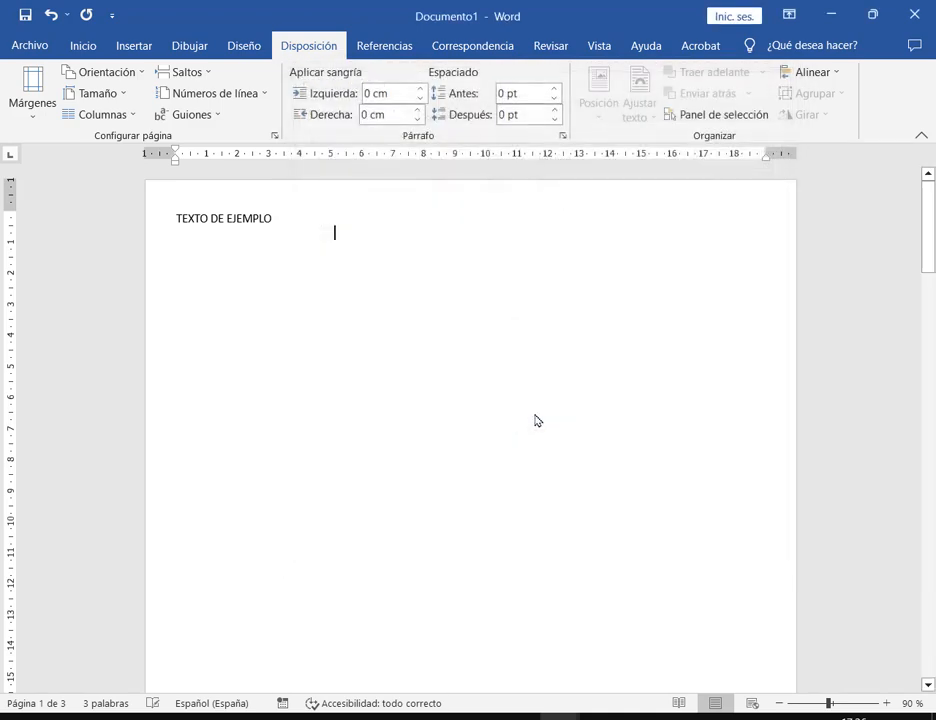
Step: Check the custom values of the top, bottom, left and right margins in Configurar página, and leave without changes
click(32, 95)
click(115, 516)
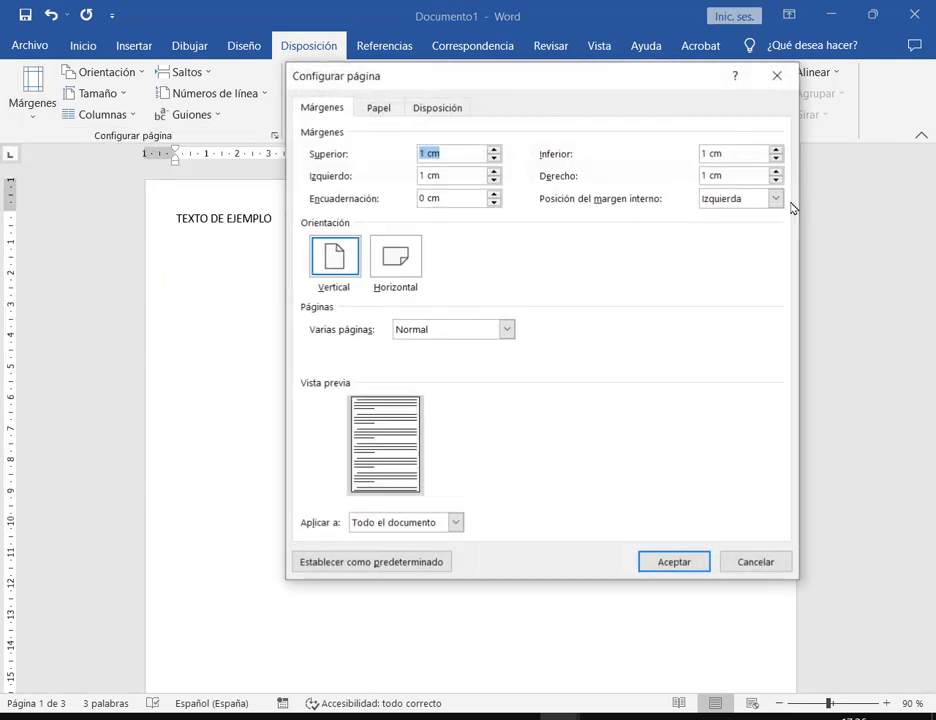
click(742, 153)
click(748, 178)
click(443, 175)
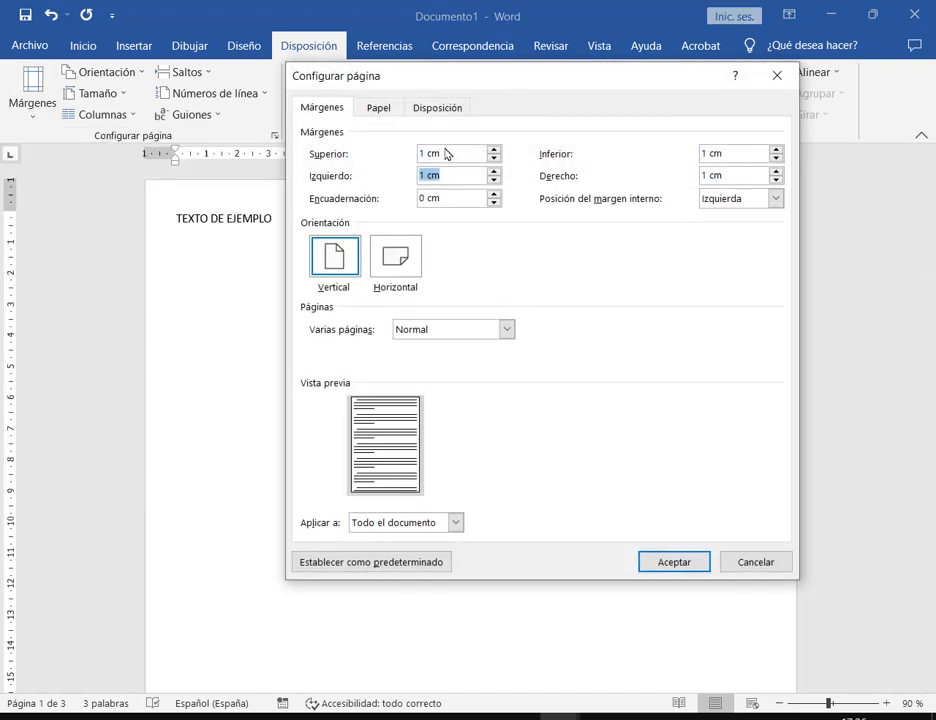
click(445, 153)
click(476, 154)
drag(750, 154, 635, 160)
drag(476, 157, 439, 171)
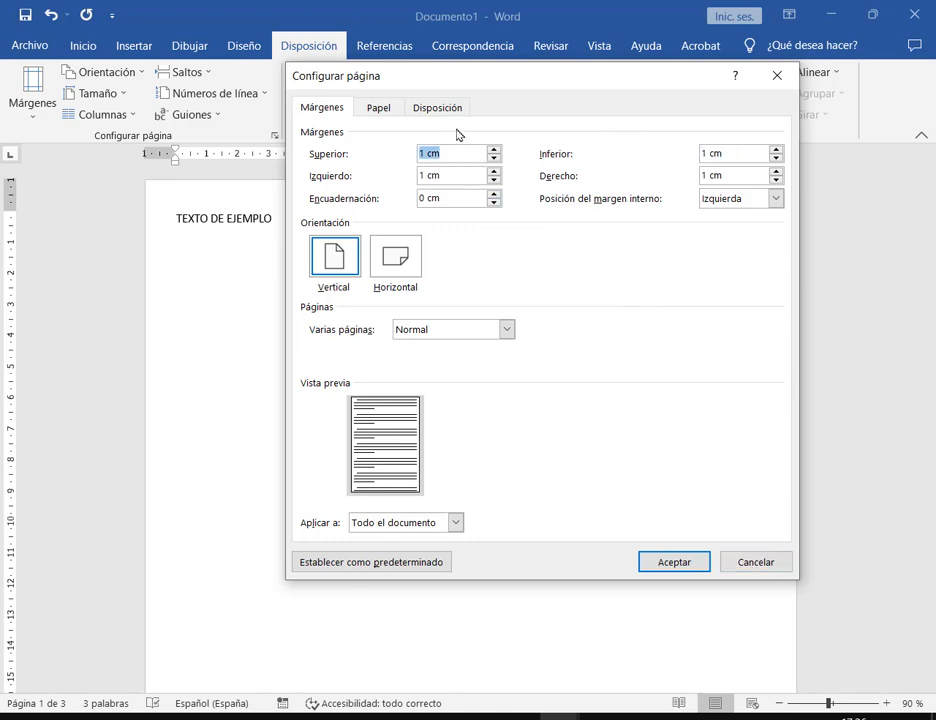
click(752, 561)
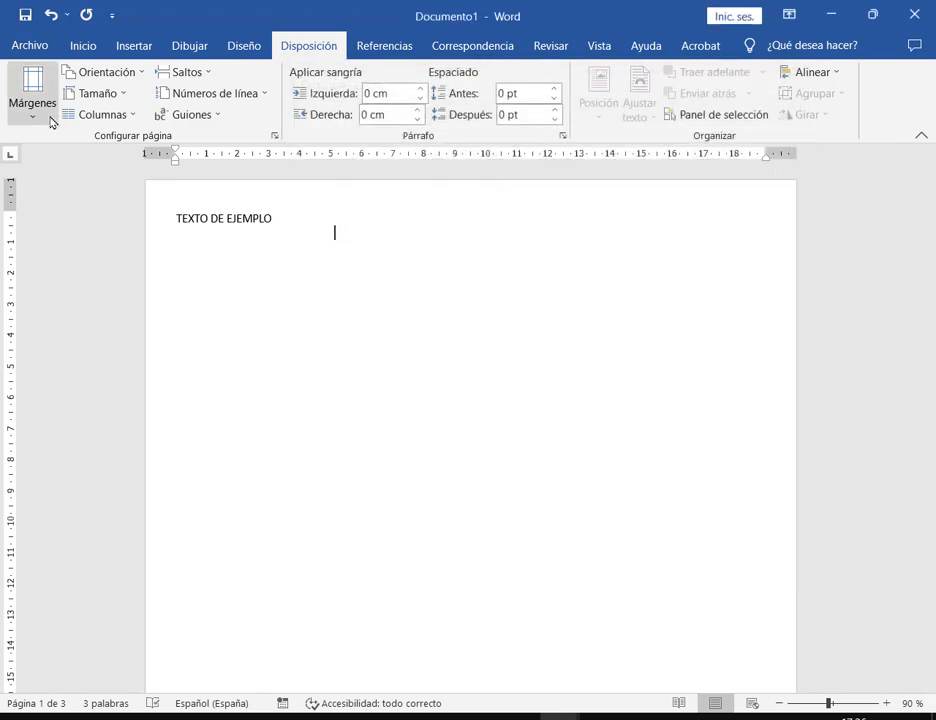
Step: Apply the Estrecho margin preset to the document, and return to the body below TEXTO DE EJEMPLO
click(48, 119)
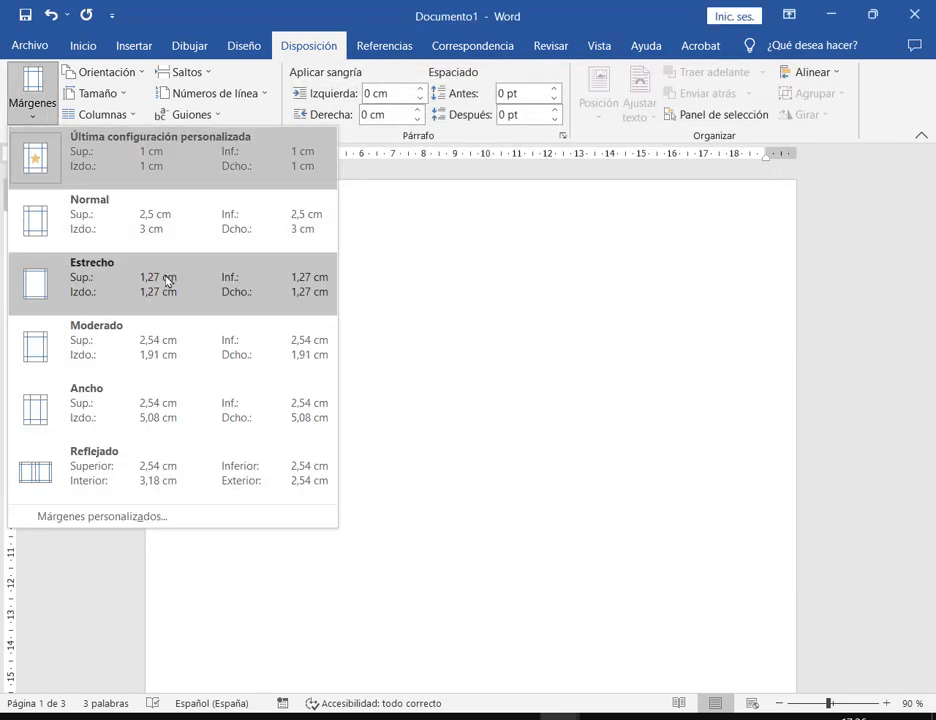
click(186, 296)
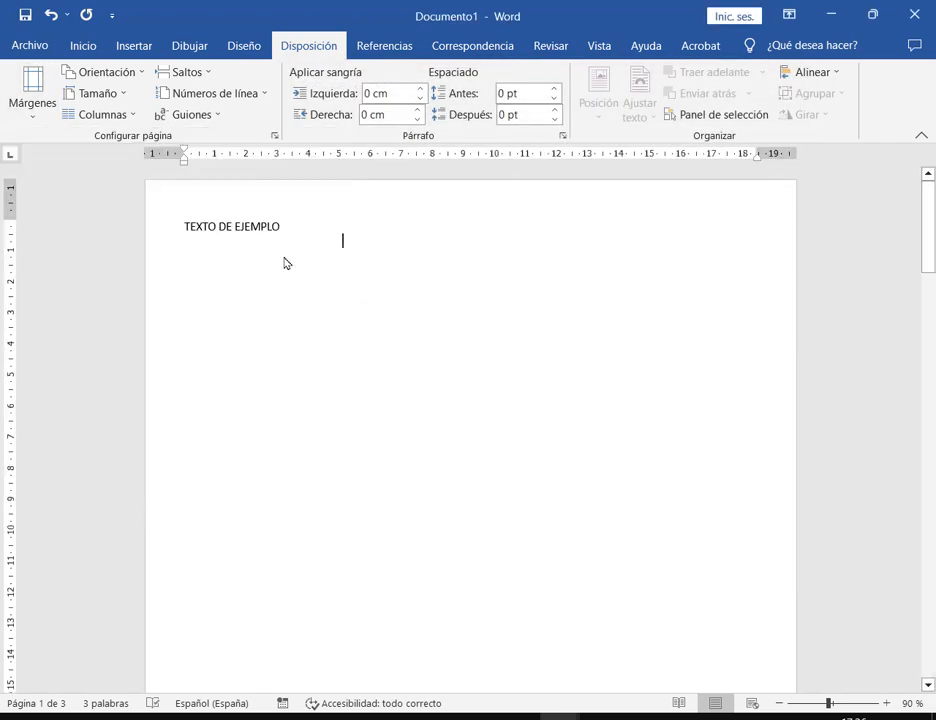
click(30, 105)
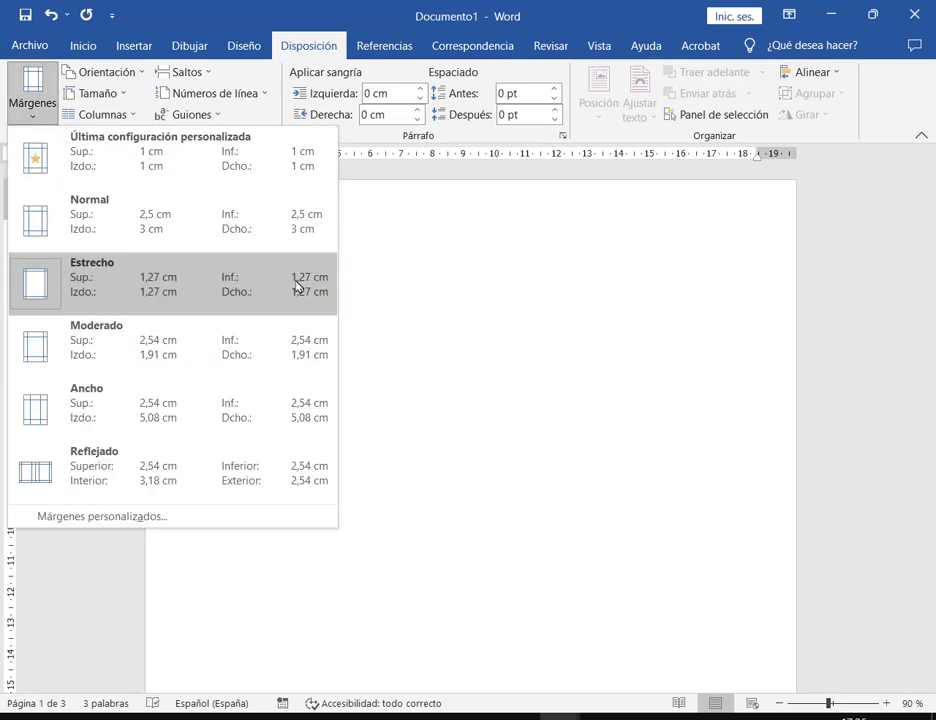
click(258, 279)
click(33, 95)
click(585, 254)
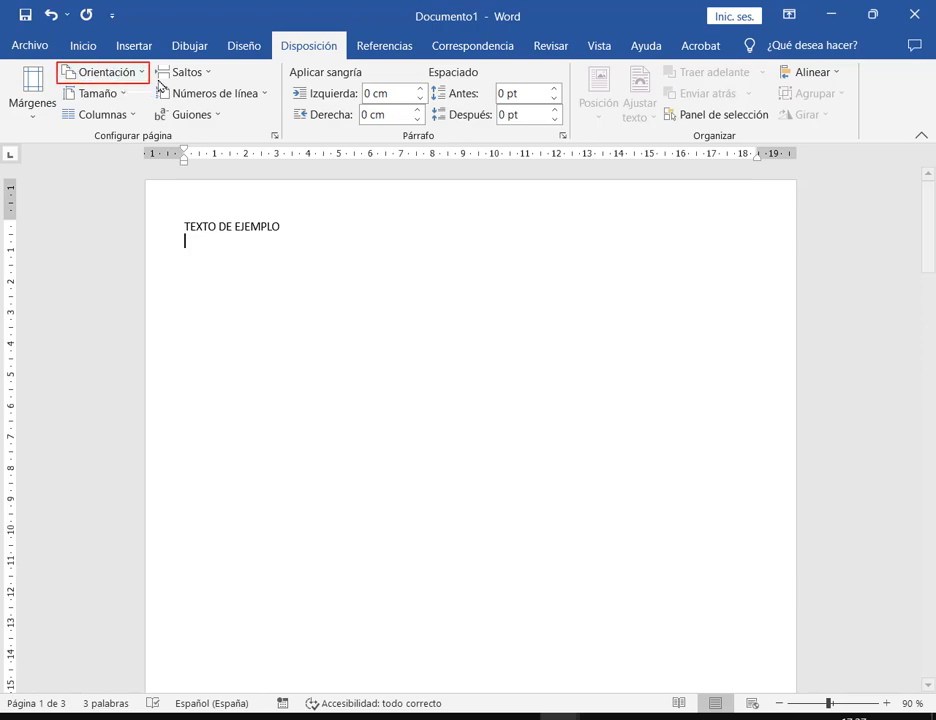
mouse_move(412, 214)
mouse_down()
mouse_move(471, 360)
mouse_move(505, 371)
mouse_up()
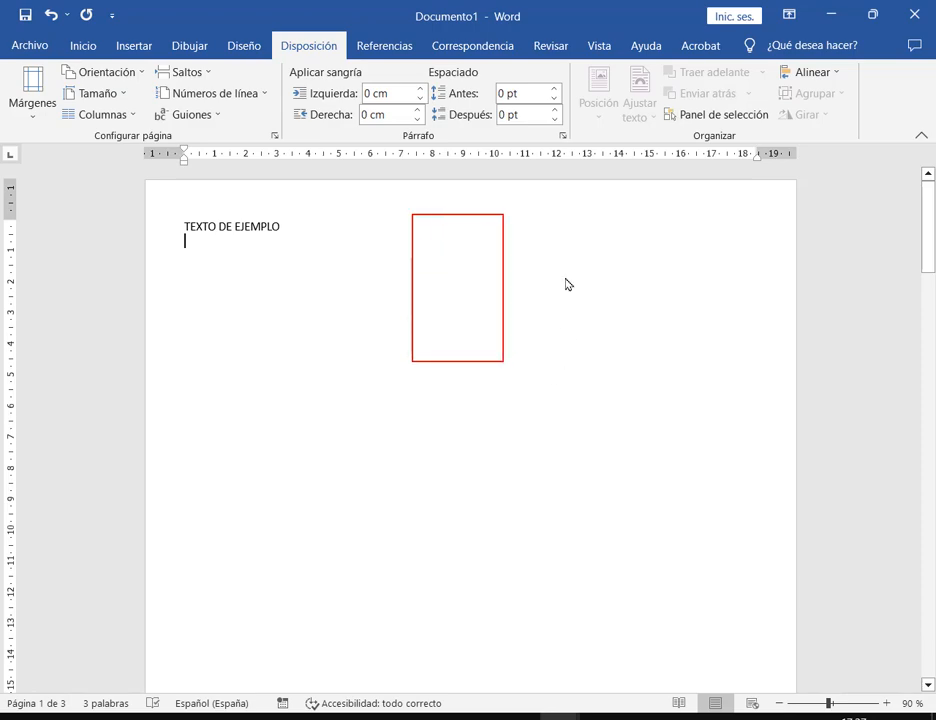
drag(531, 214, 679, 282)
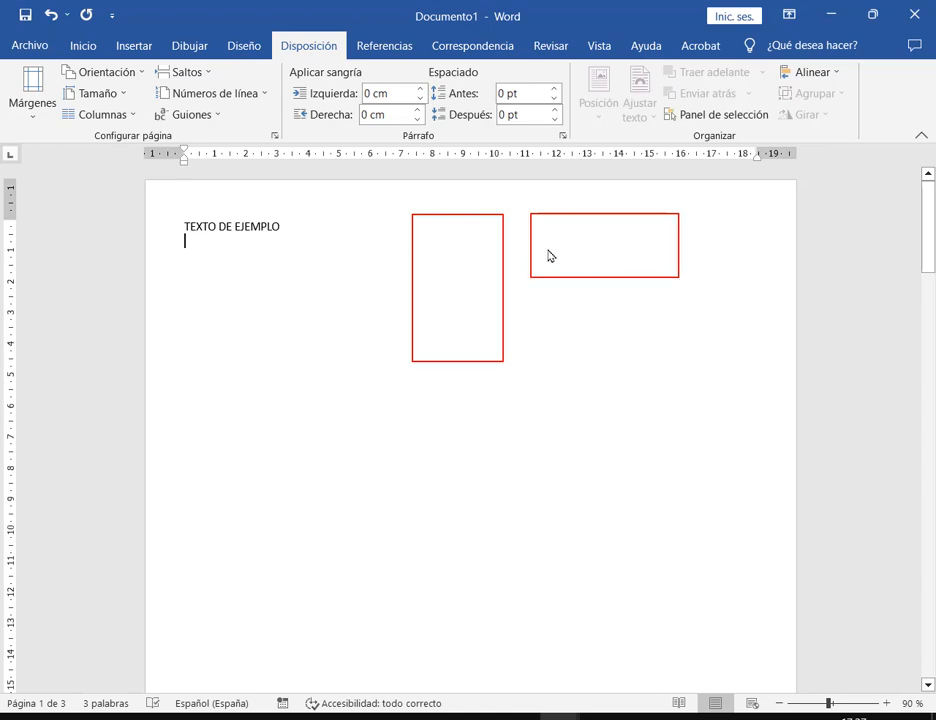
key(ctrl+z)
mouse_move(537, 219)
mouse_down()
mouse_move(688, 281)
mouse_move(672, 296)
mouse_up()
drag(56, 59, 157, 90)
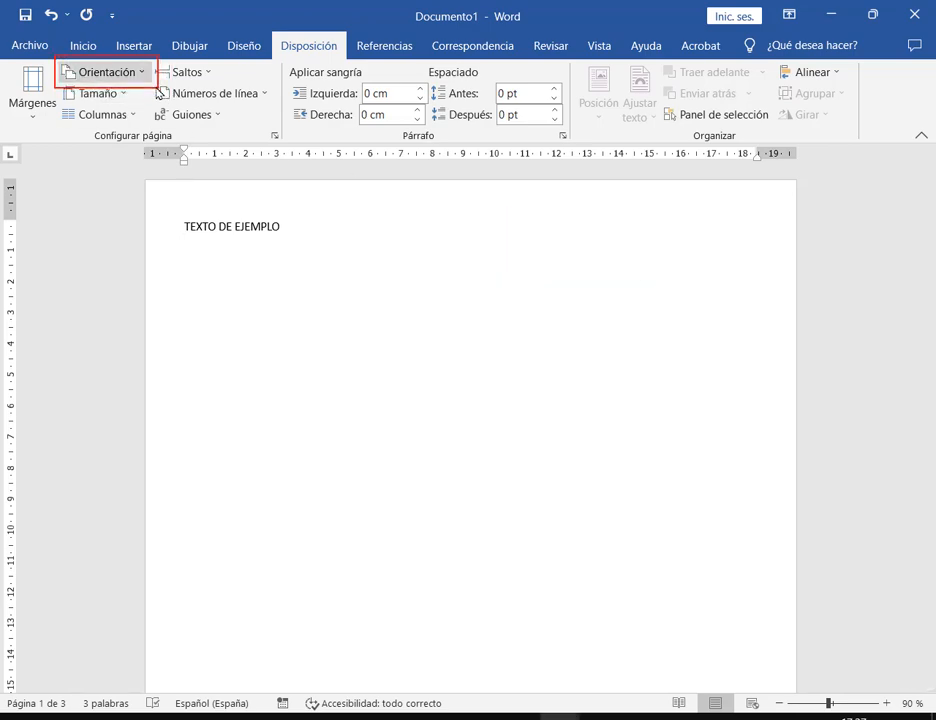
Step: Switch the page orientation to Horizontal, and return it to Vertical
click(141, 74)
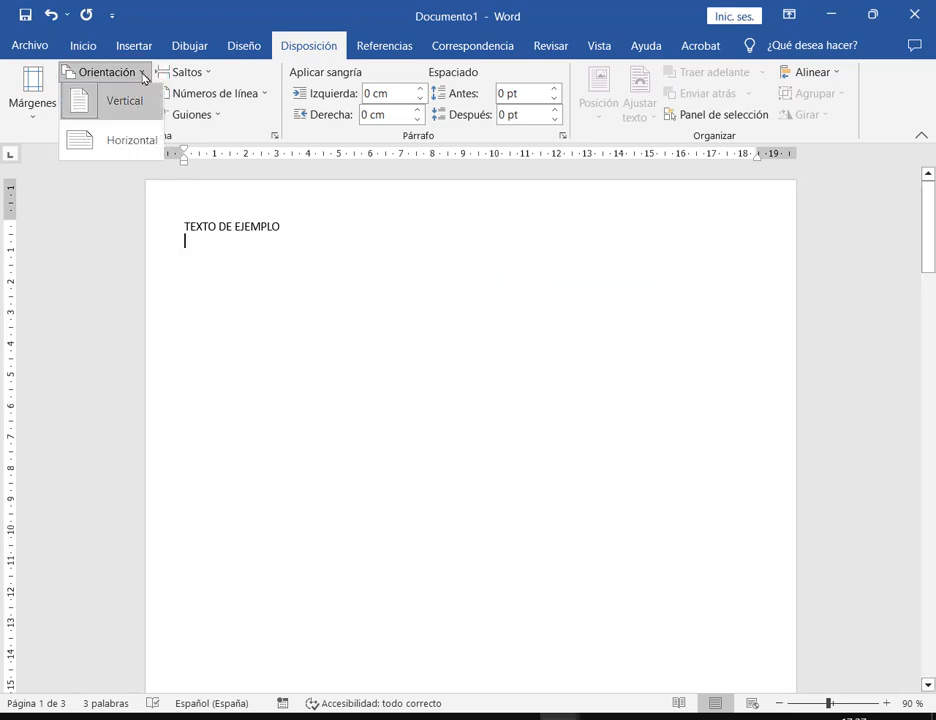
click(140, 149)
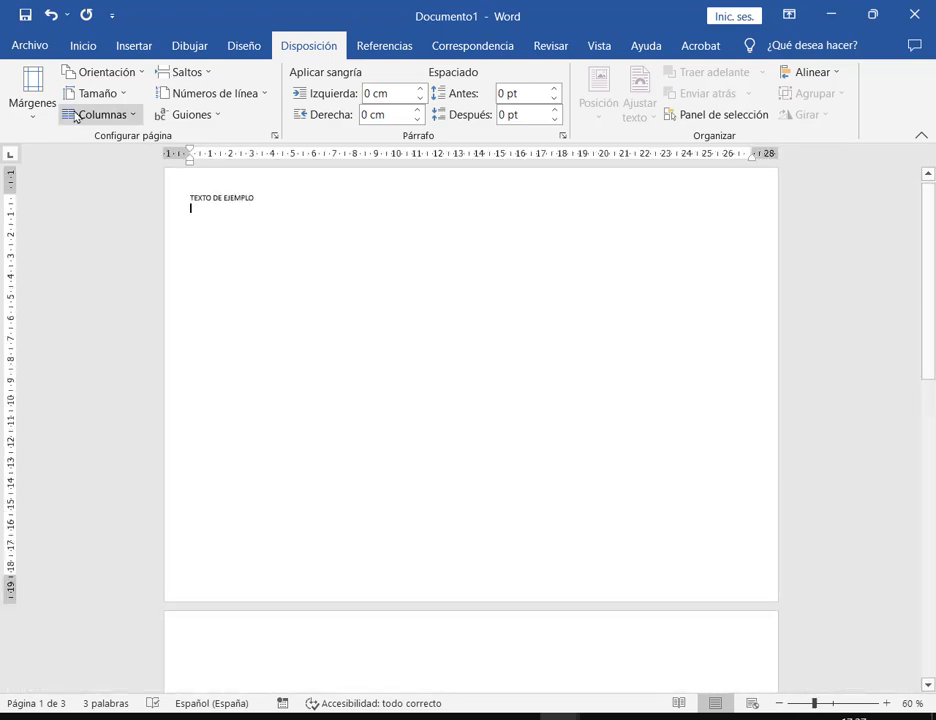
click(101, 74)
click(104, 102)
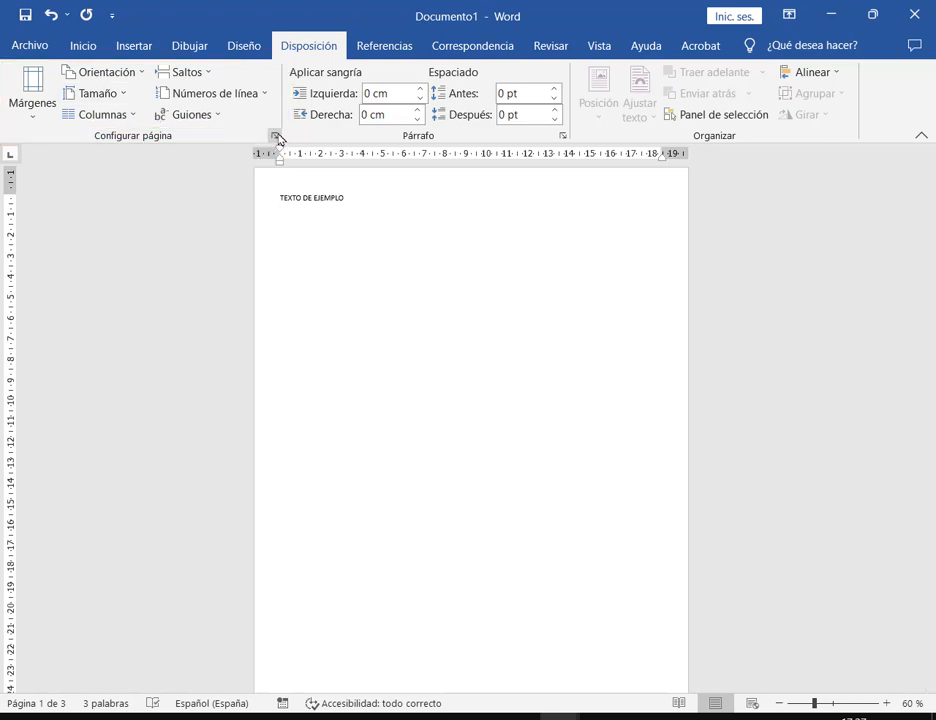
Step: Examine the margin, orientation and paper size settings in Configurar página, and close it without changes
click(274, 136)
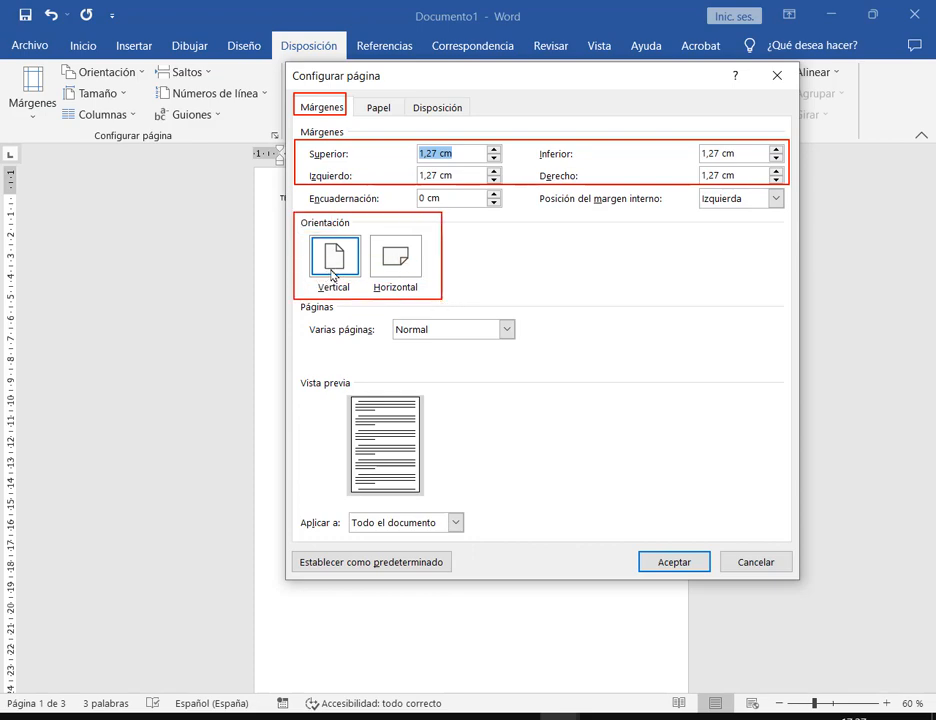
click(379, 108)
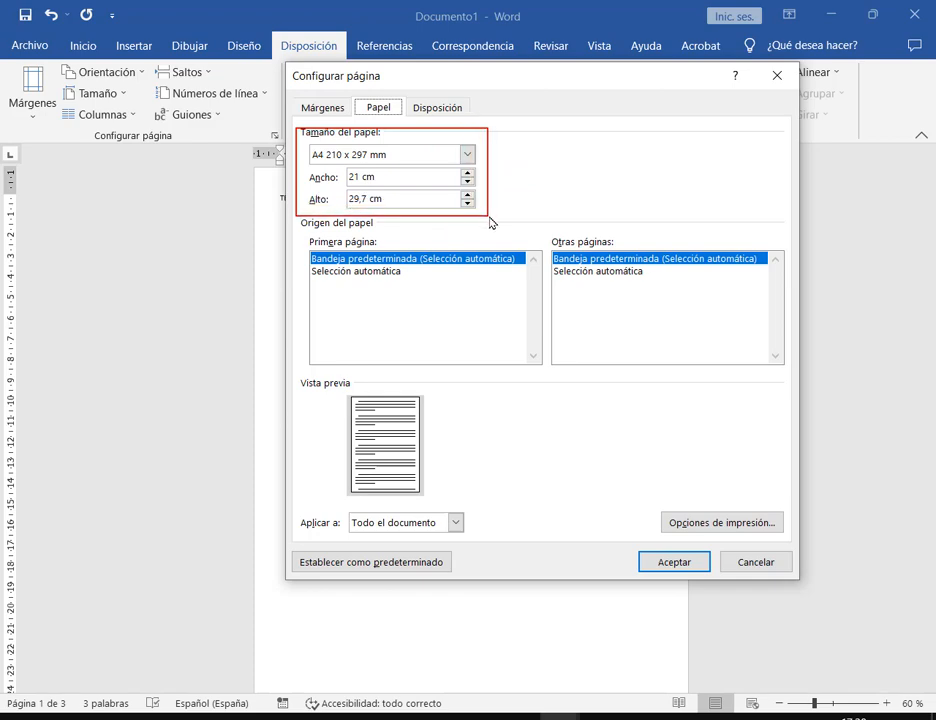
click(467, 154)
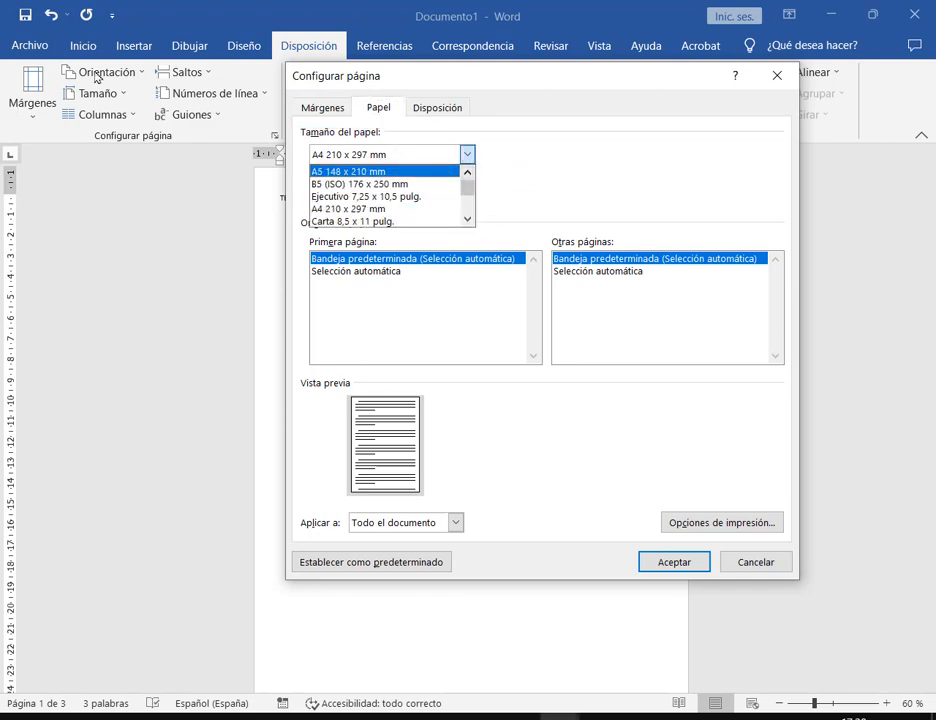
click(779, 79)
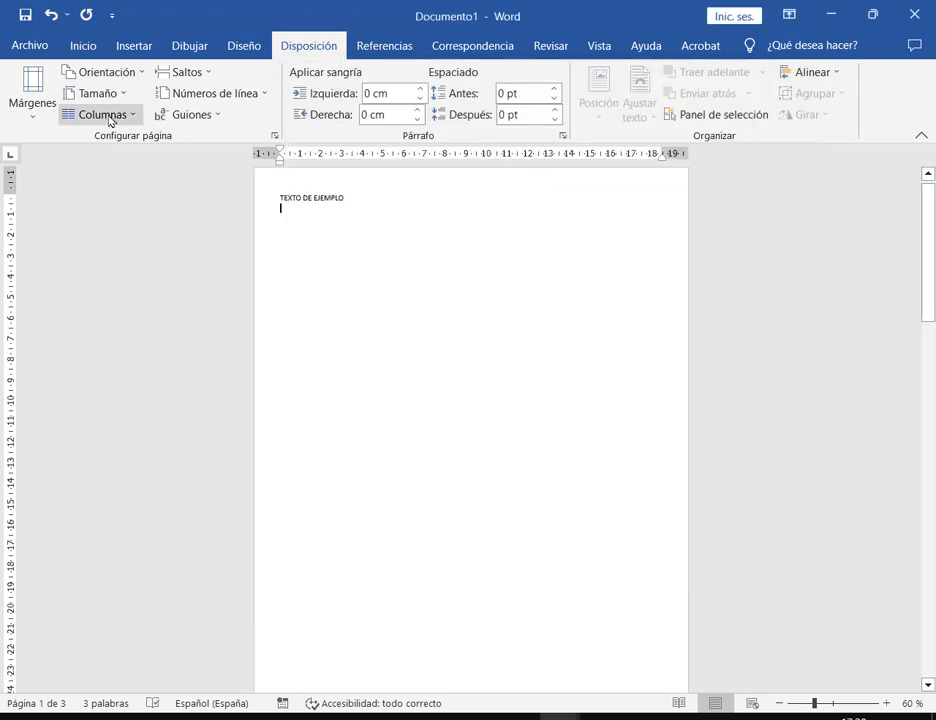
Step: Look through the preset paper sizes and the custom width and height settings under Más tamaños de papel, and cancel
click(124, 93)
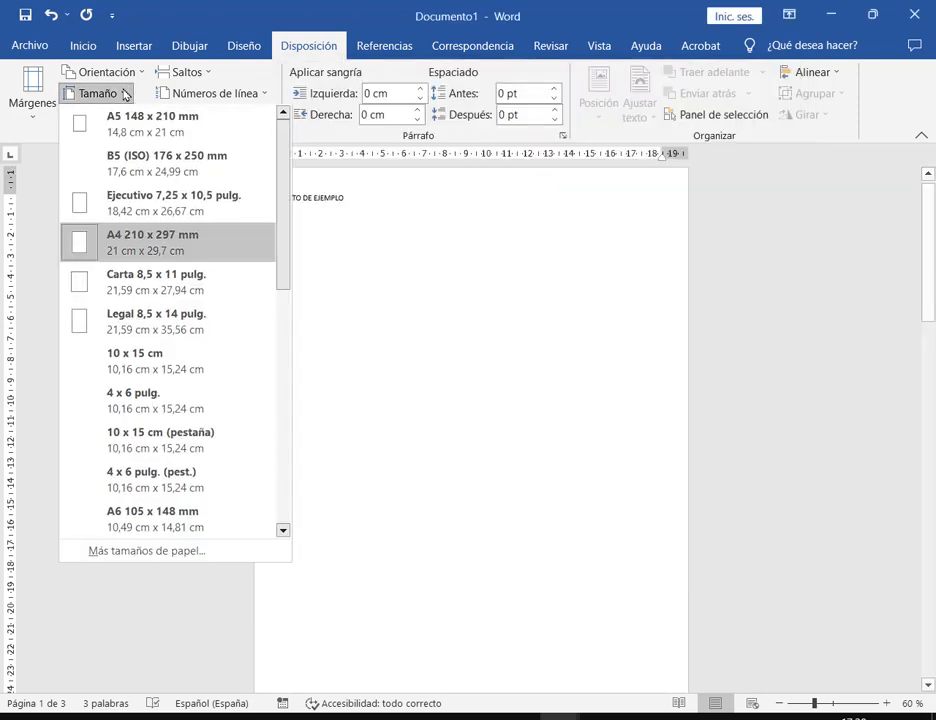
click(143, 555)
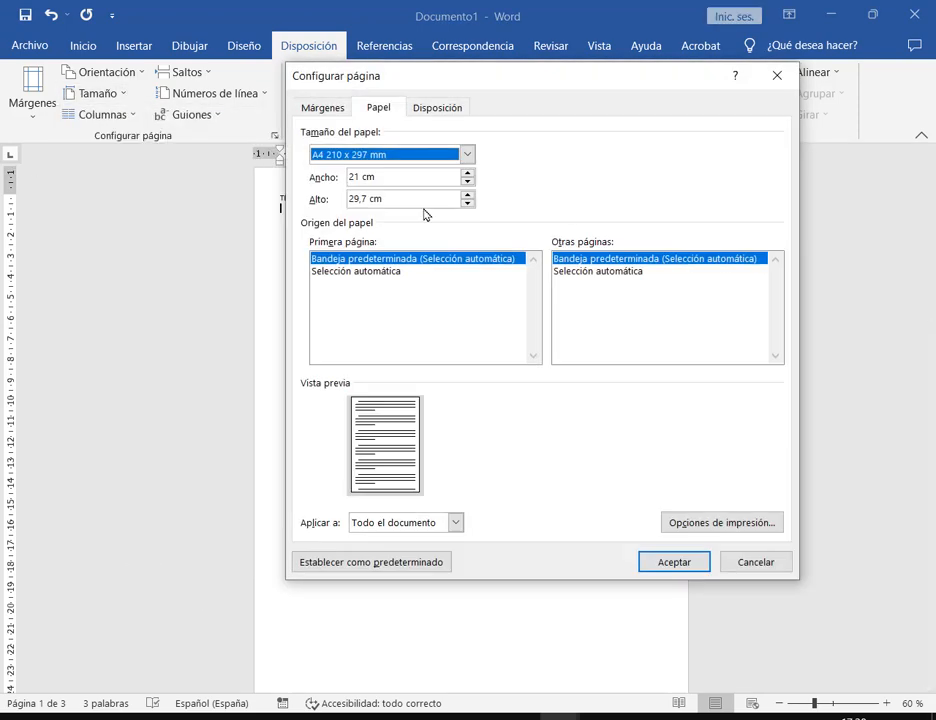
drag(386, 79, 410, 90)
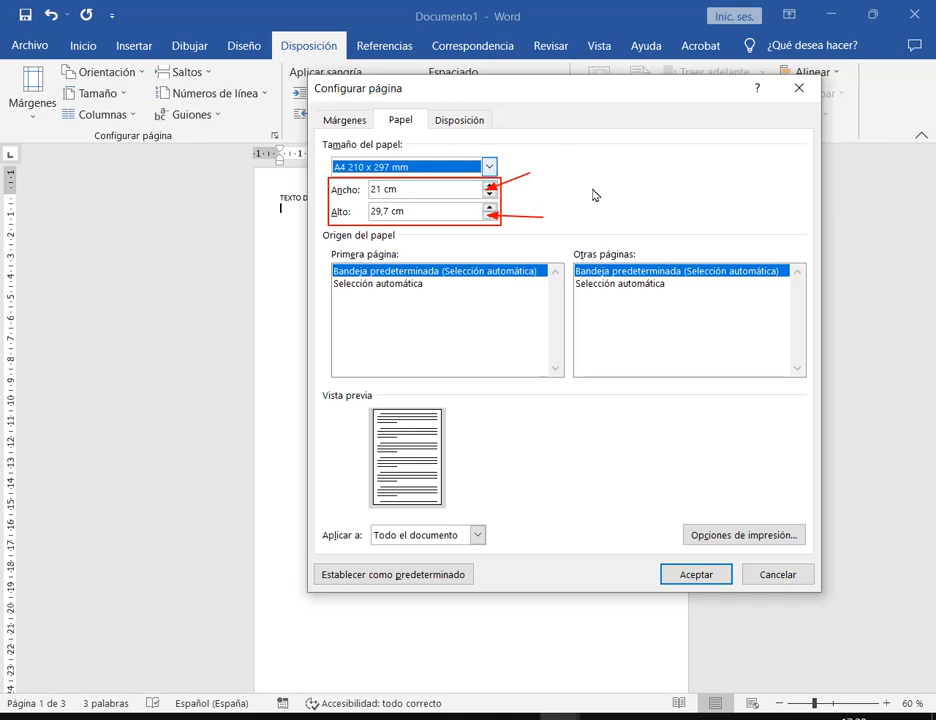
drag(368, 180, 407, 220)
key(Escape)
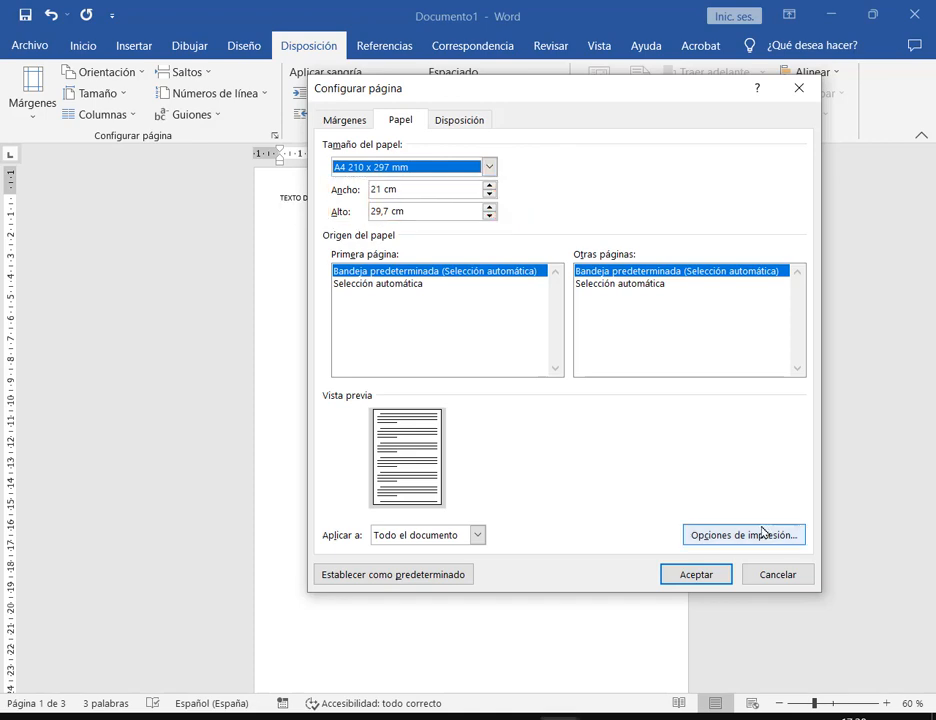
click(777, 575)
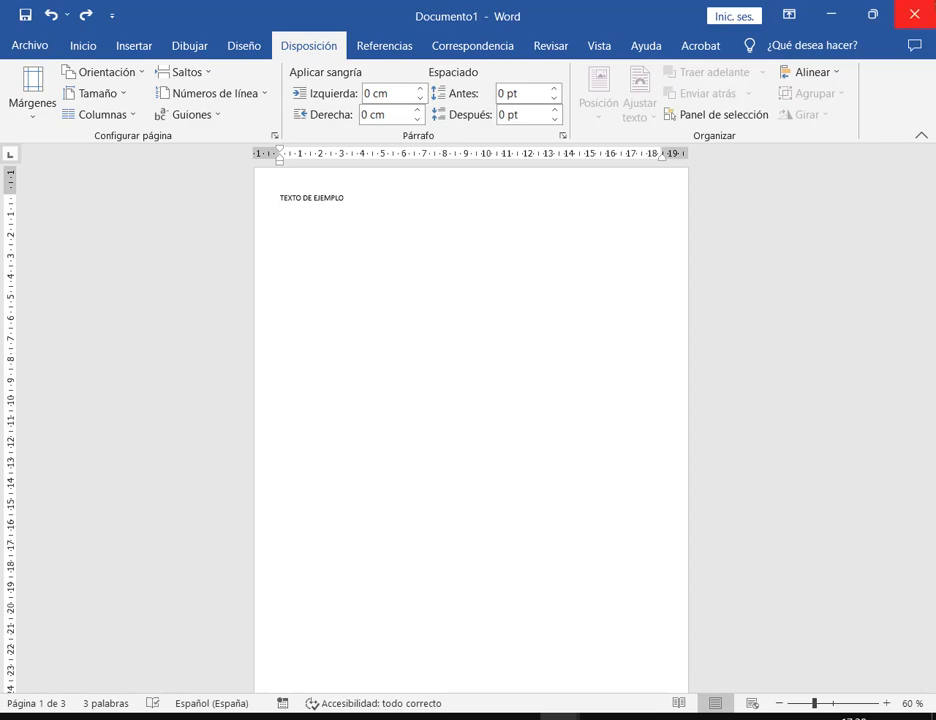
Step: Close Documento1 and go to Trabajo Práctico Nº 01.doc
click(914, 14)
click(604, 408)
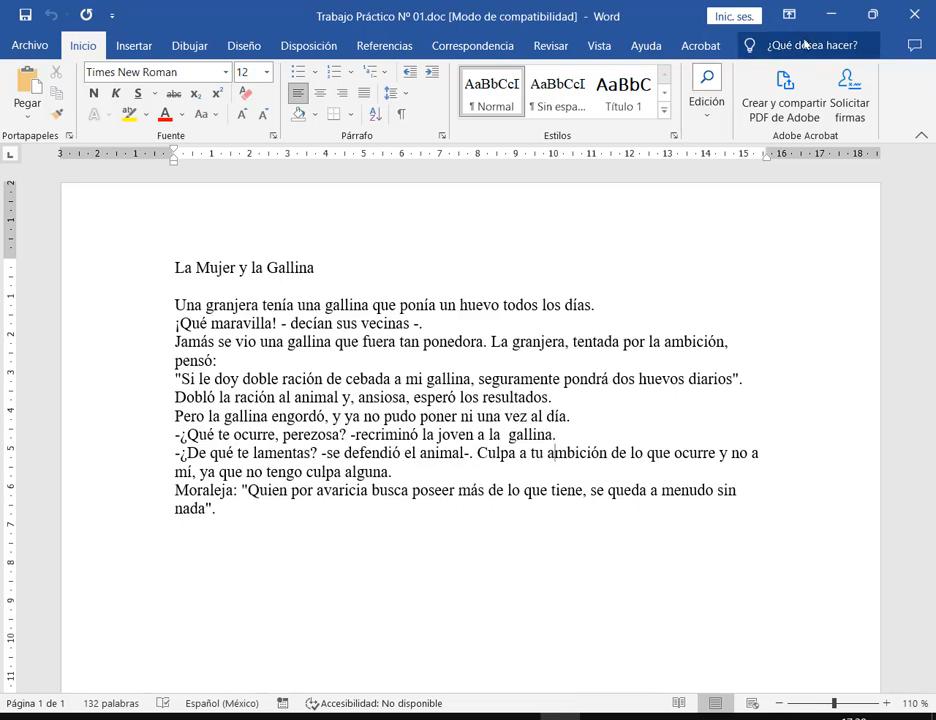
Step: Check the call messages in Google Meet, and return to Trabajo Práctico Nº 01.doc in Word
click(830, 15)
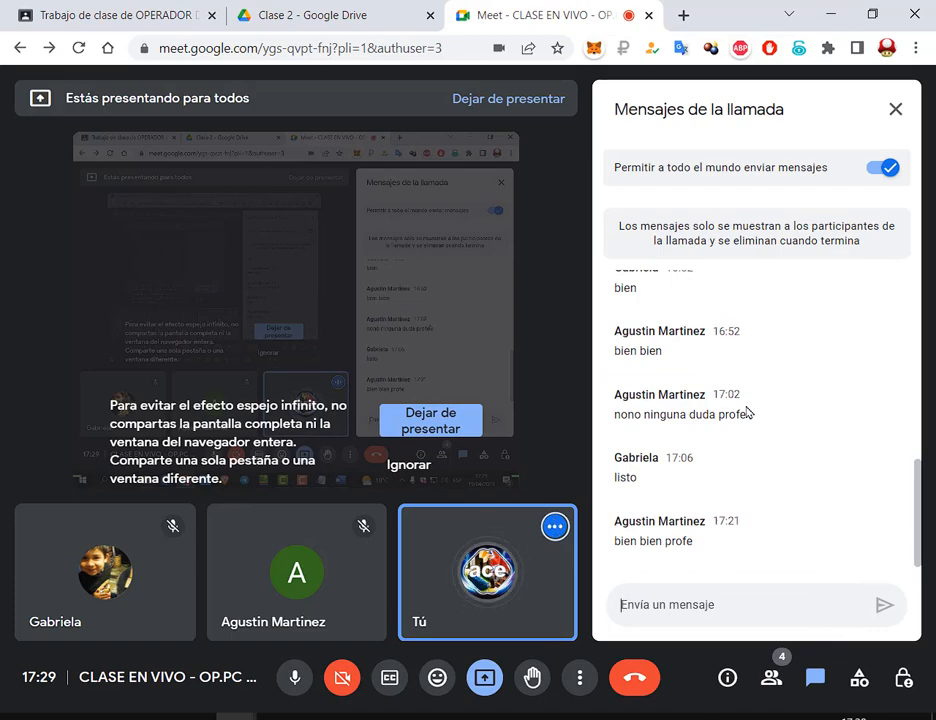
key(alt+Tab)
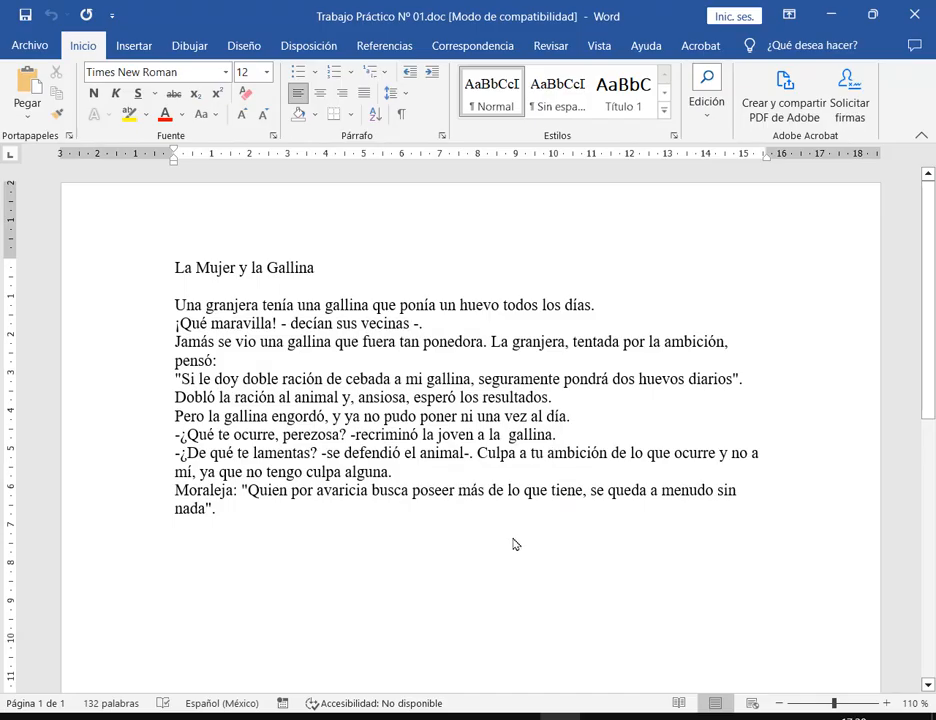
key(alt+Tab)
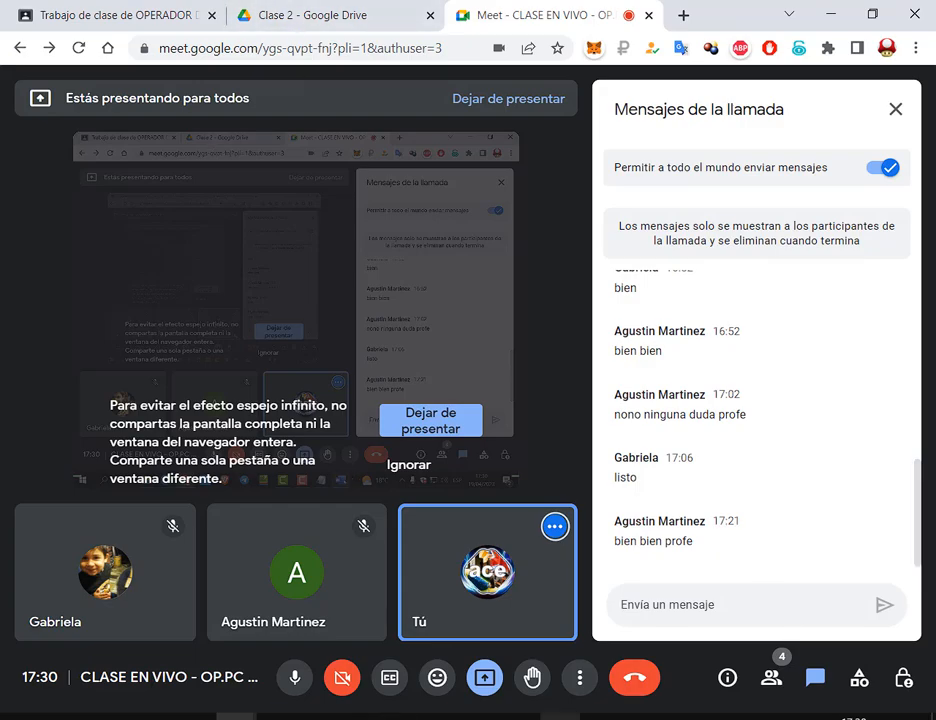
click(560, 717)
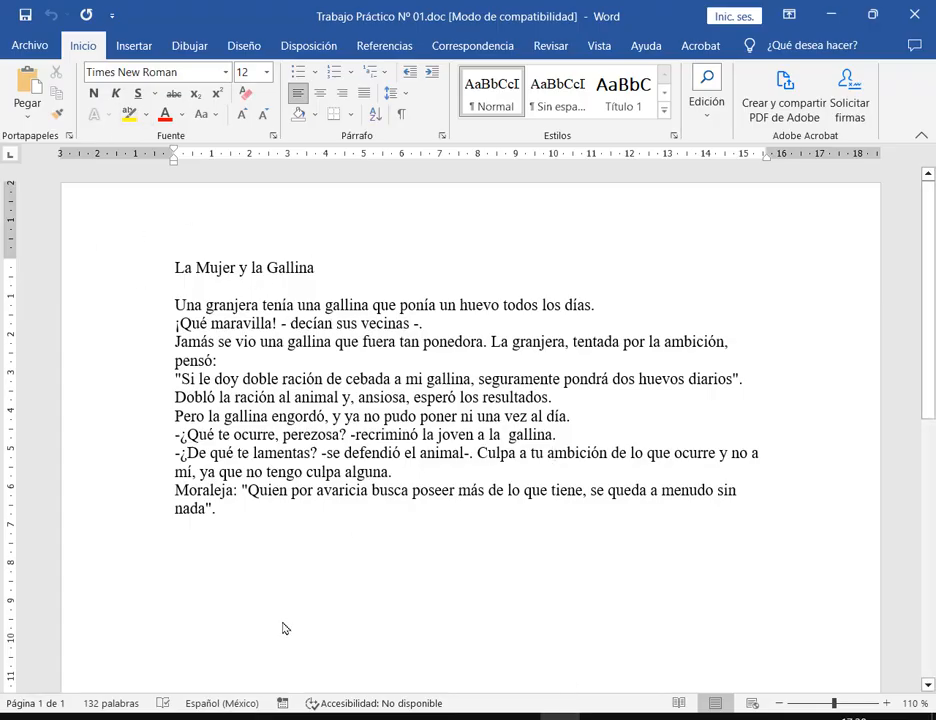
Step: Read the Página requirements in the Practica Nº 1 PDF in the browser, and return to the Word document
click(195, 717)
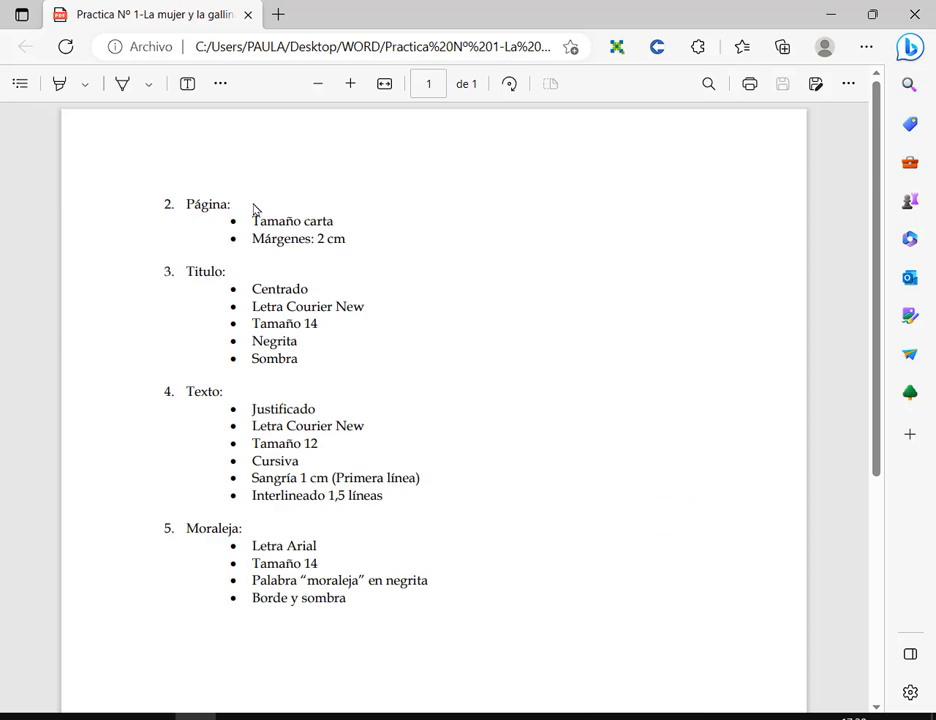
drag(240, 211, 369, 251)
click(548, 716)
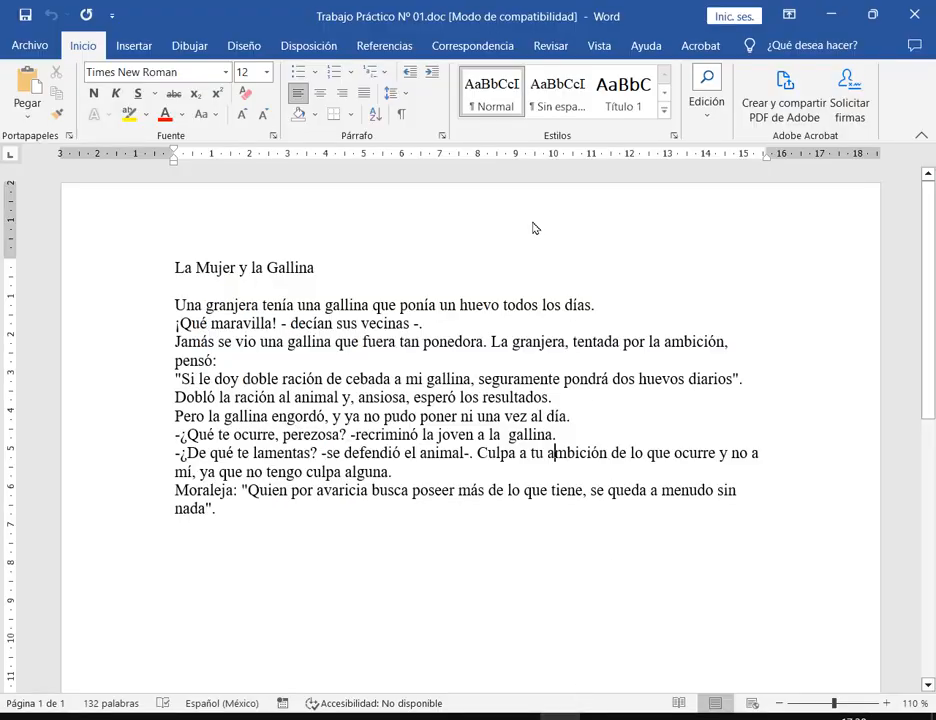
Step: Choose Carta 8,5 x 11 pulg. as the paper size of Trabajo Práctico Nº 01.doc
click(326, 48)
click(121, 93)
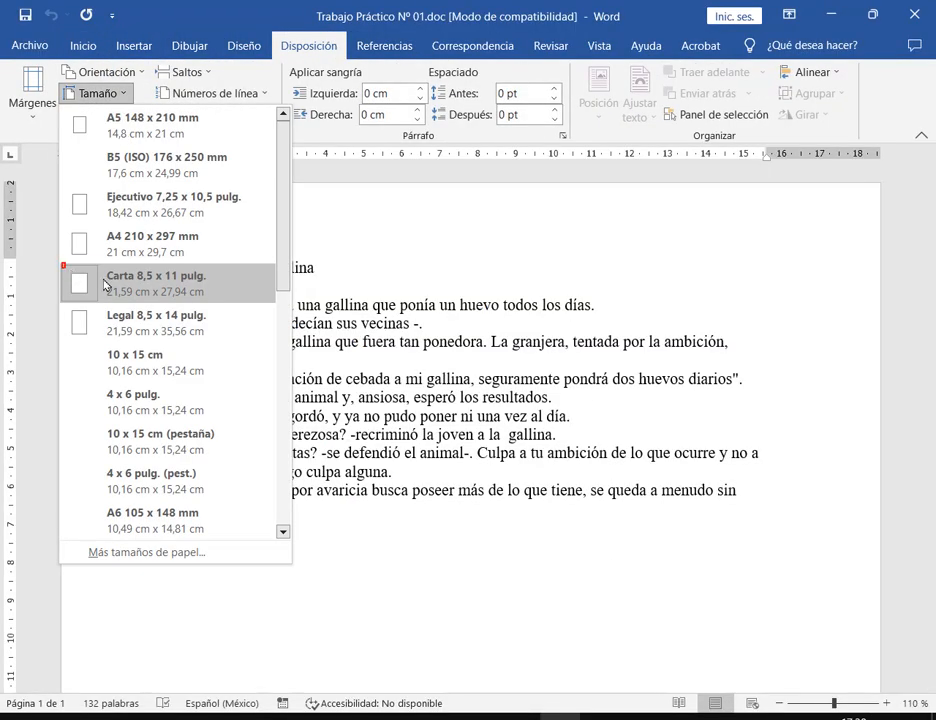
click(240, 299)
Step: Compare the custom margins with the margin requirement in the Practica Nº 1 PDF, and close Configurar página without changes
click(30, 120)
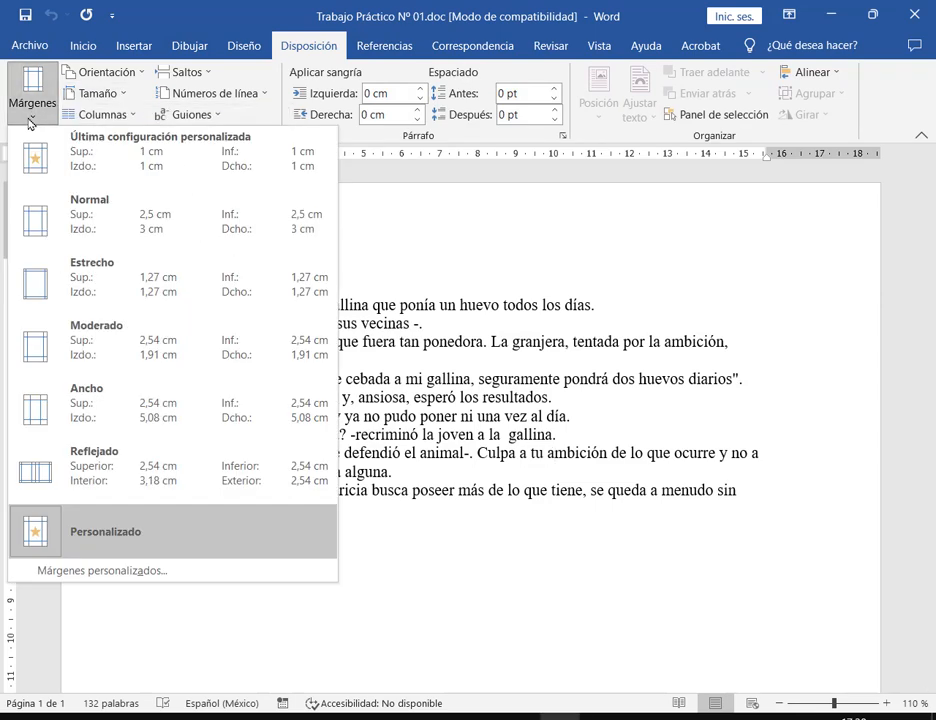
click(30, 569)
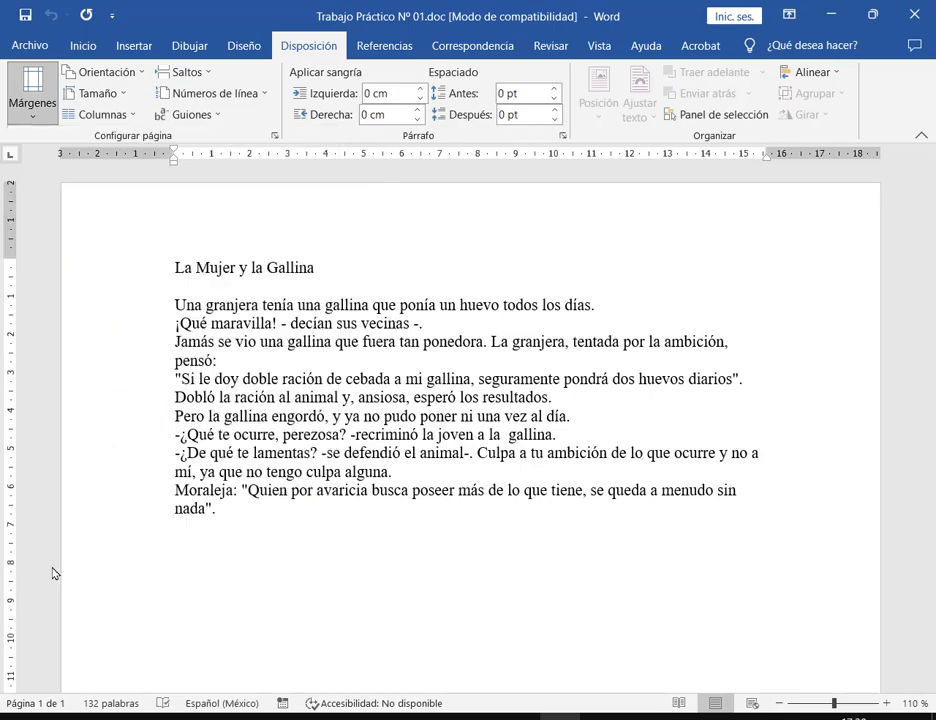
click(196, 717)
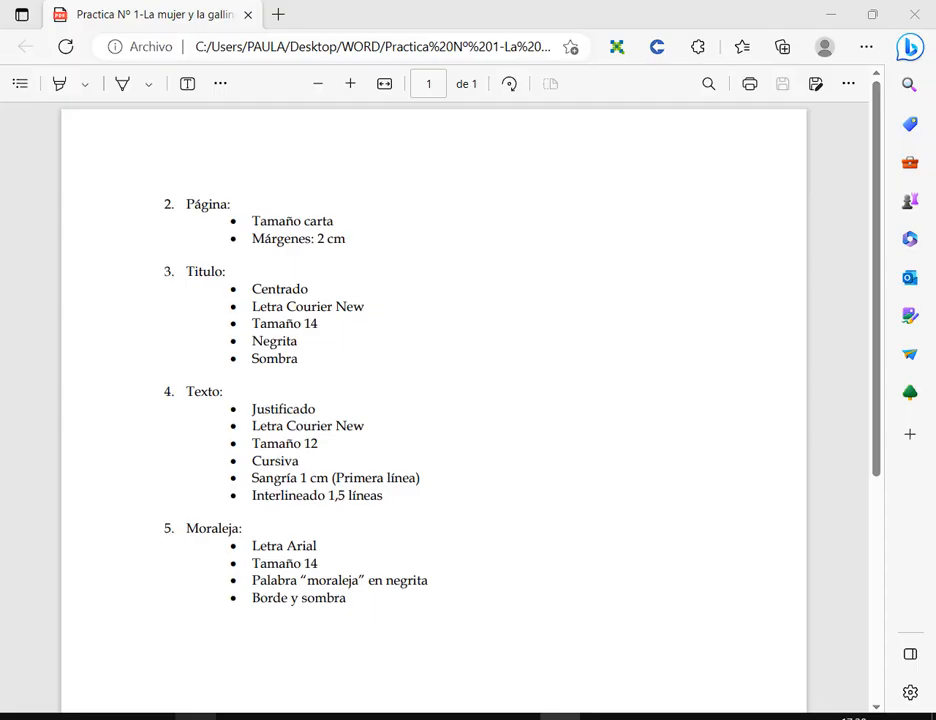
drag(253, 240, 403, 246)
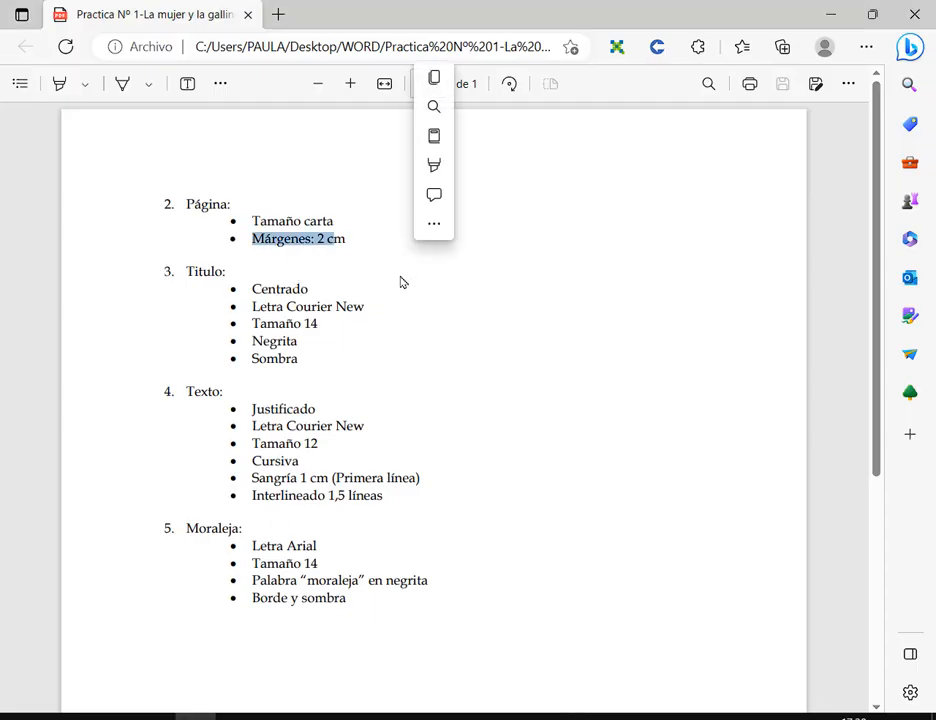
click(830, 14)
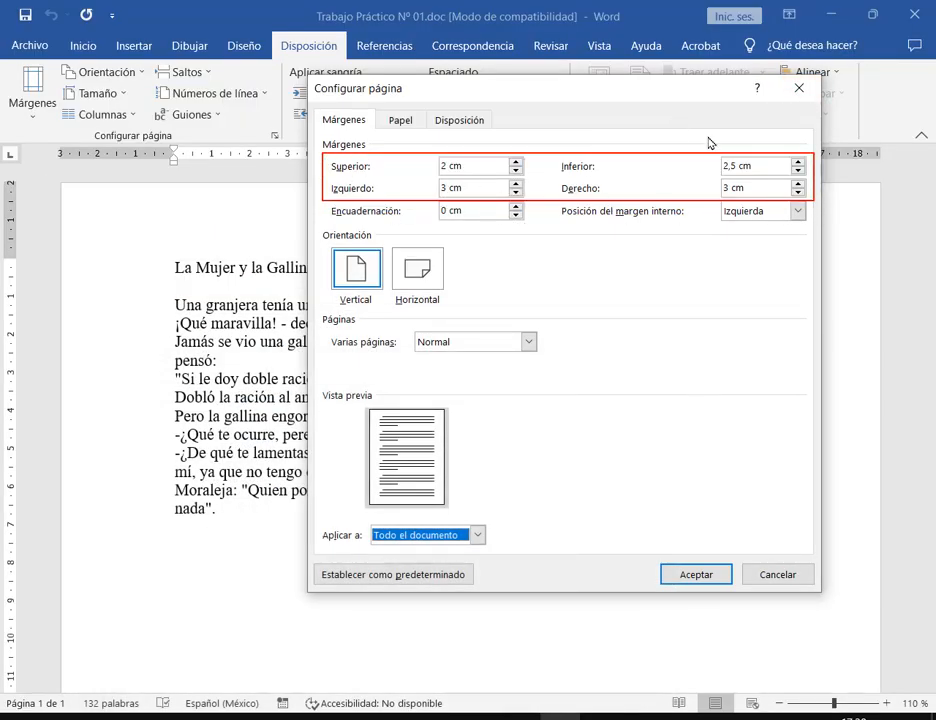
click(807, 96)
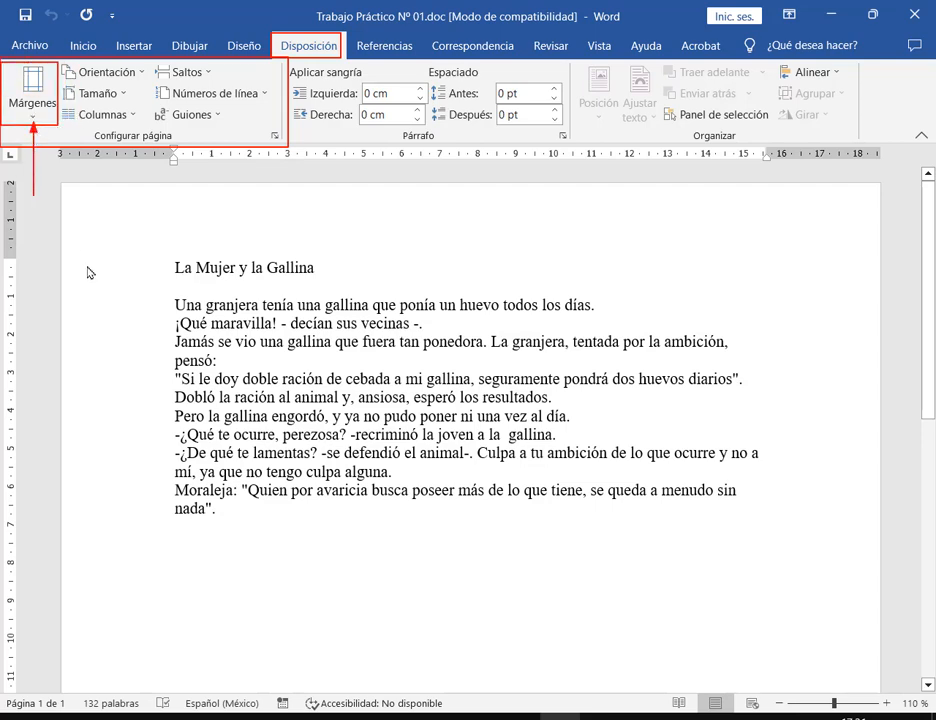
Step: Set the custom bottom, left and right margins to 2 cm for the whole document, and accept the page setup
click(33, 105)
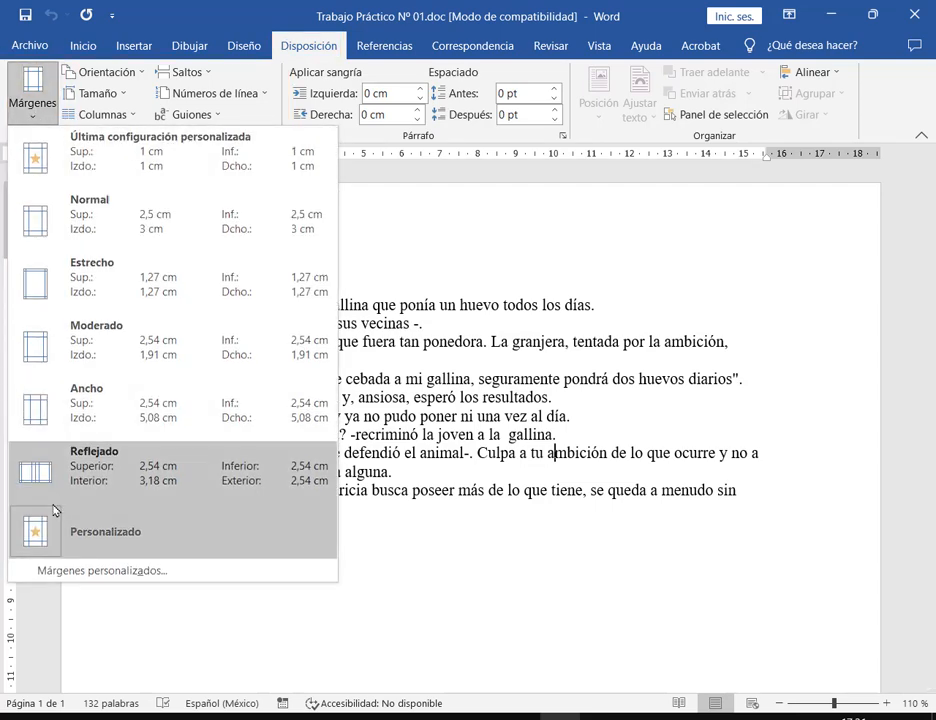
click(110, 571)
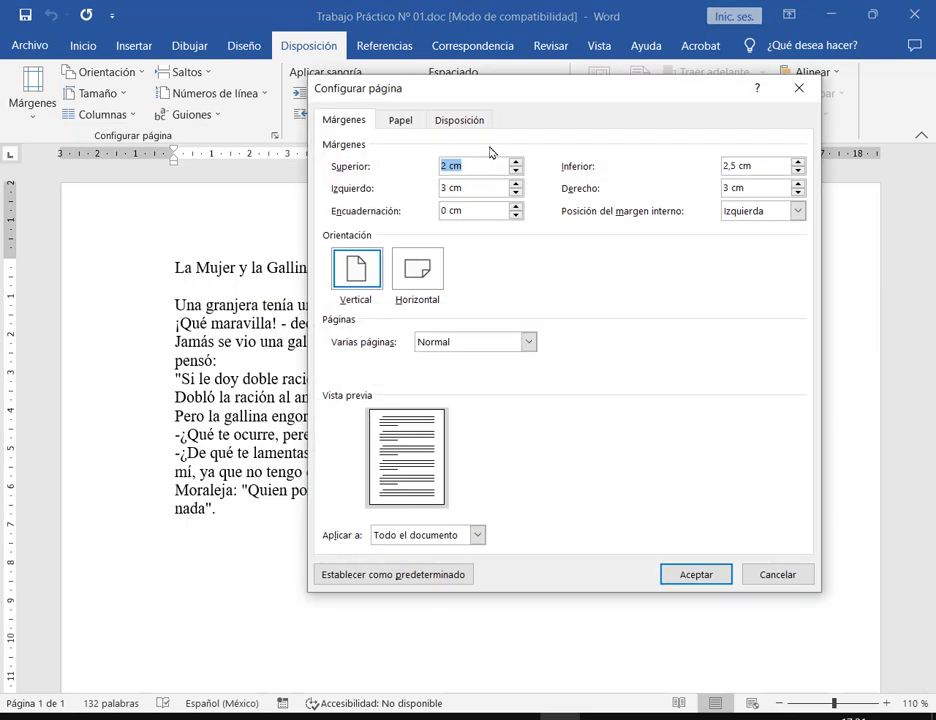
key(Tab)
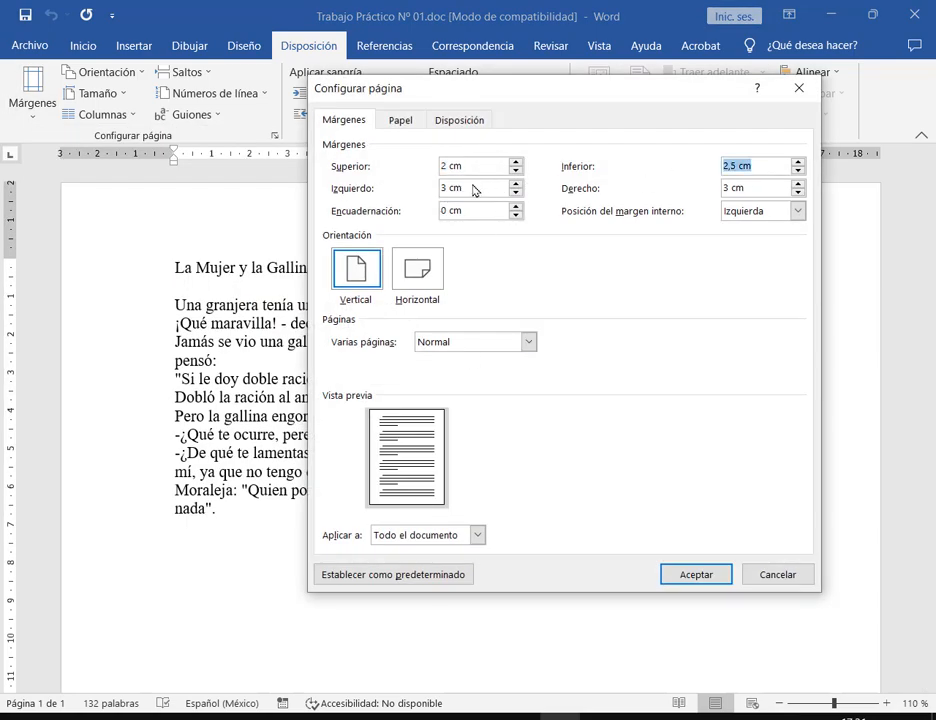
text(2)
key(Tab)
text(2)
key(Tab)
text(2)
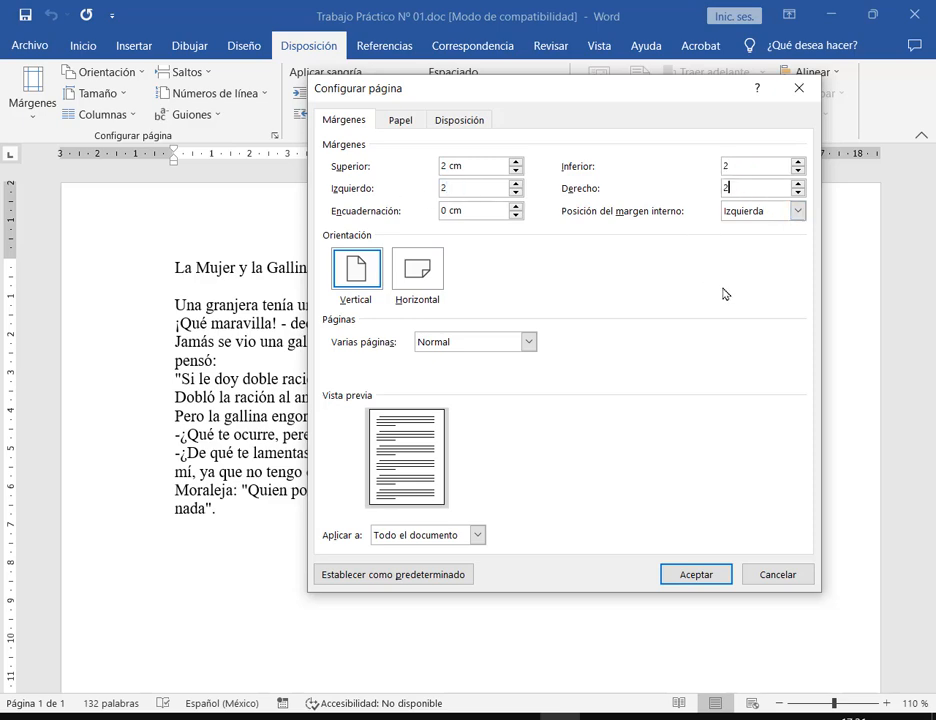
click(688, 578)
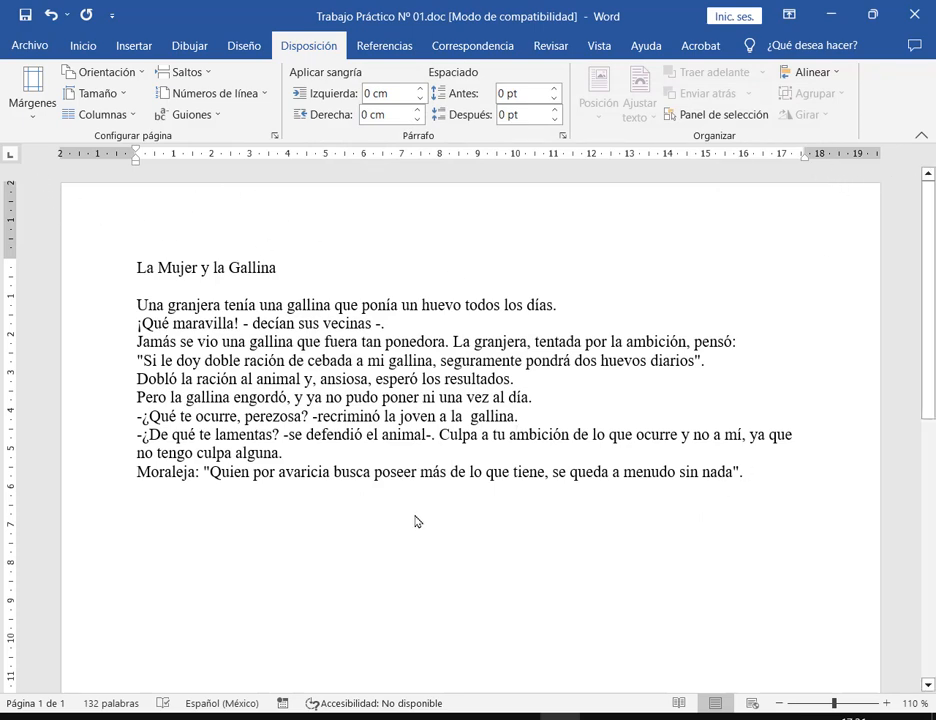
Step: Bring the Titulo requirements of the Practica Nº 1 PDF into view, and place the restored Word window just below them
click(194, 717)
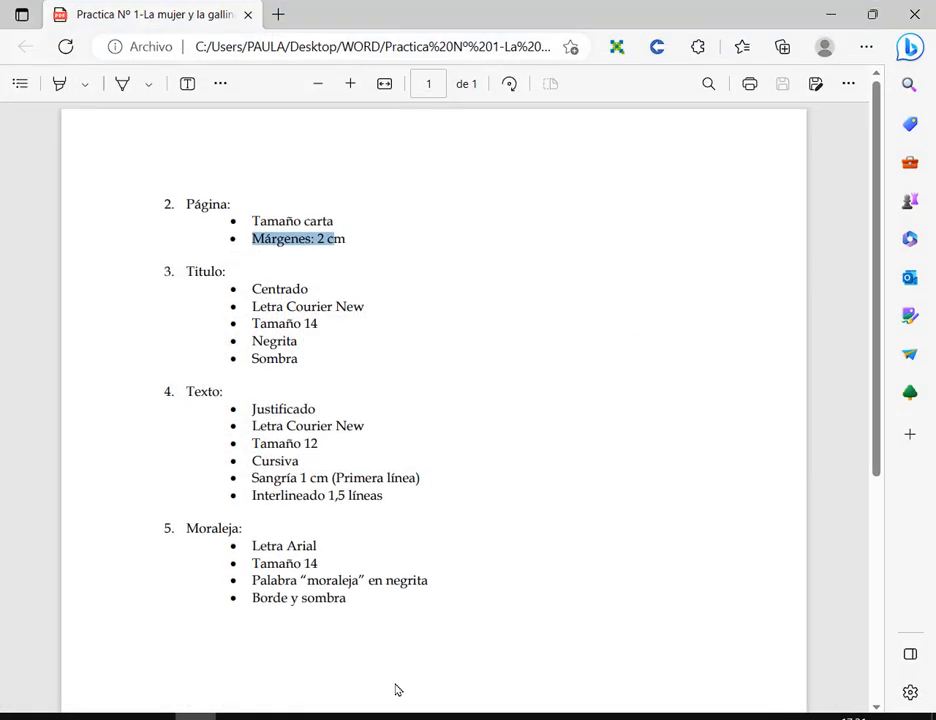
click(398, 260)
scroll(390, 262, down, 2)
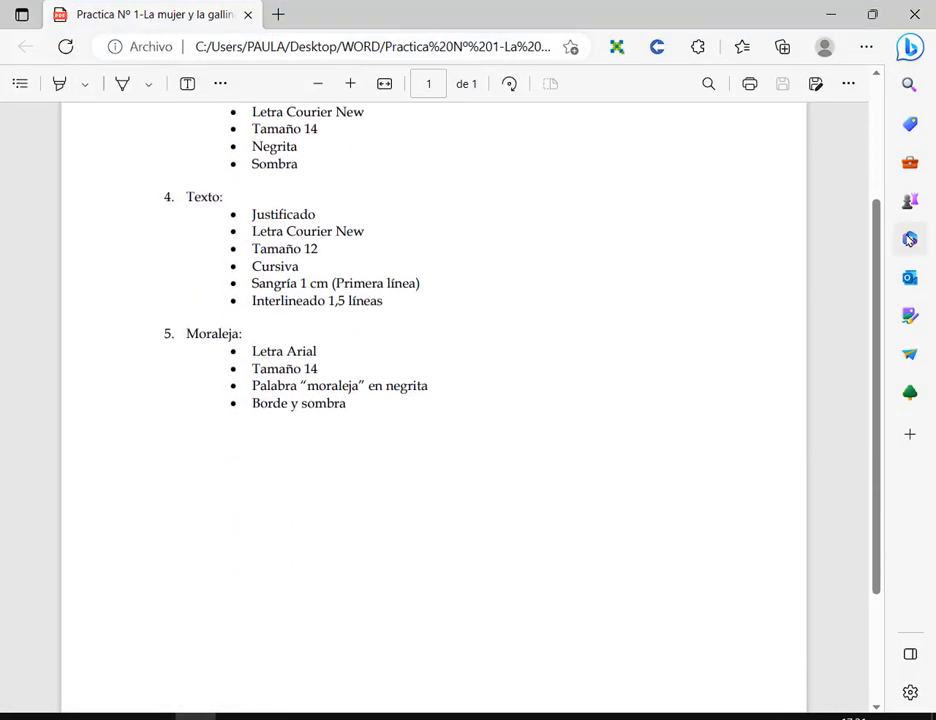
drag(880, 246, 879, 236)
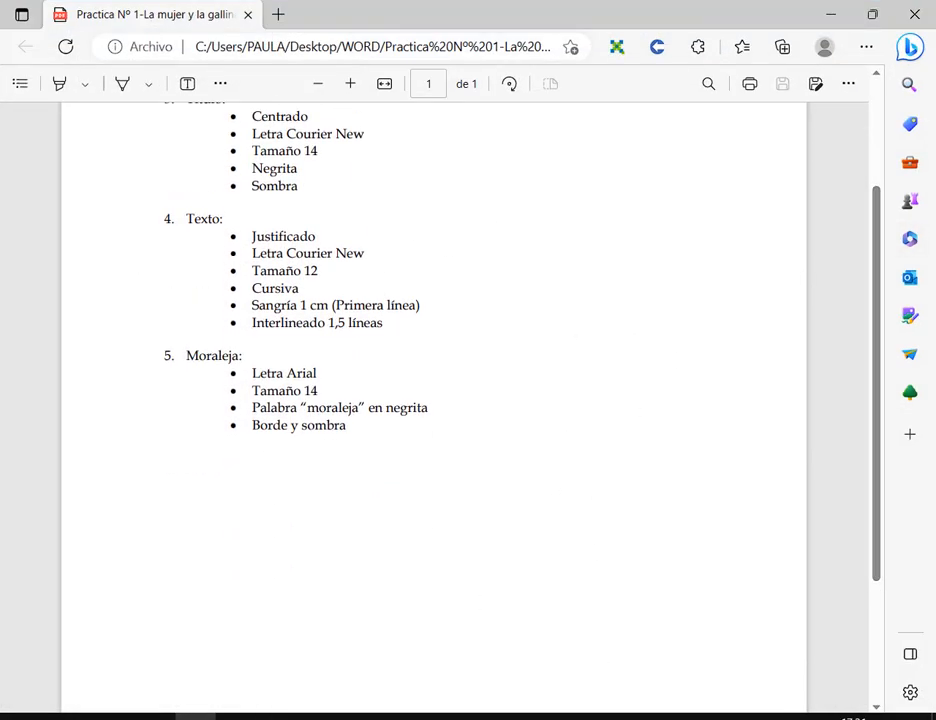
click(560, 717)
click(876, 14)
drag(425, 25, 420, 223)
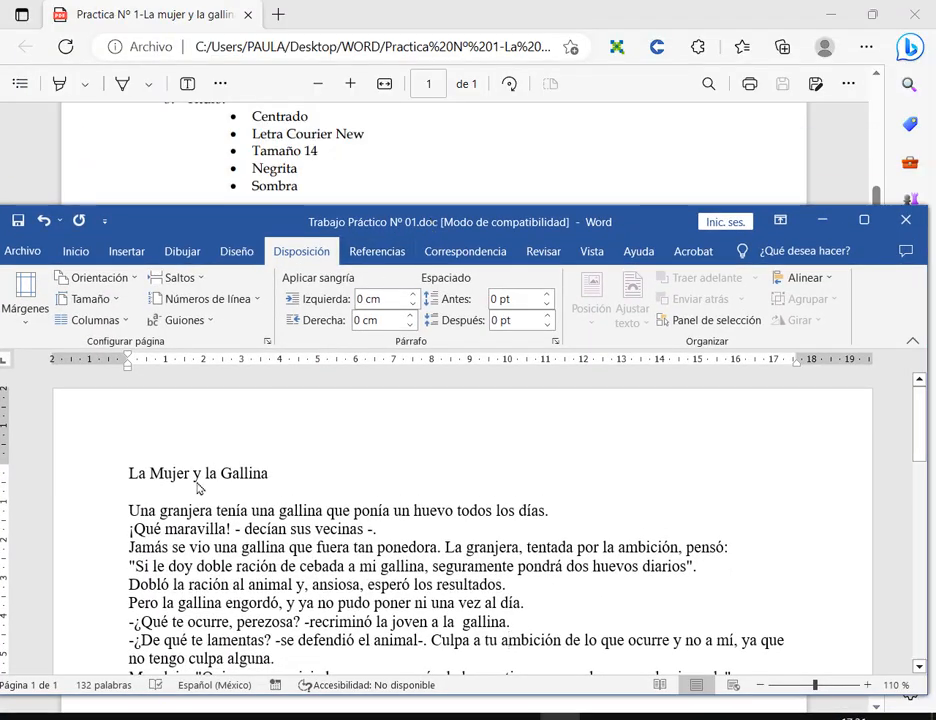
Step: Center the title "La Mujer y la Gallina" and set its font to Courier New
click(98, 480)
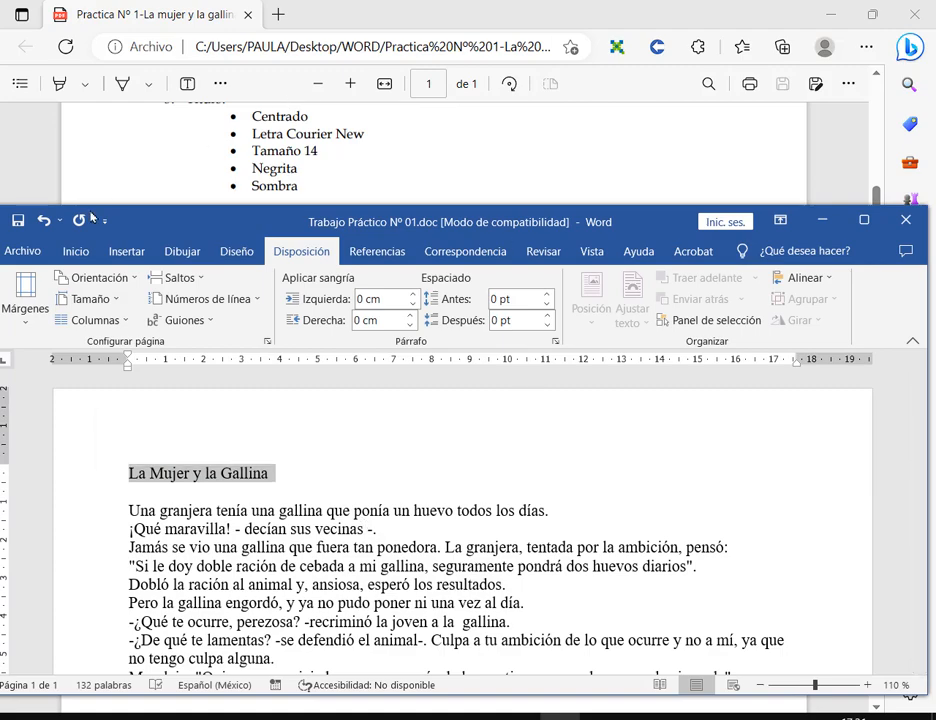
click(75, 251)
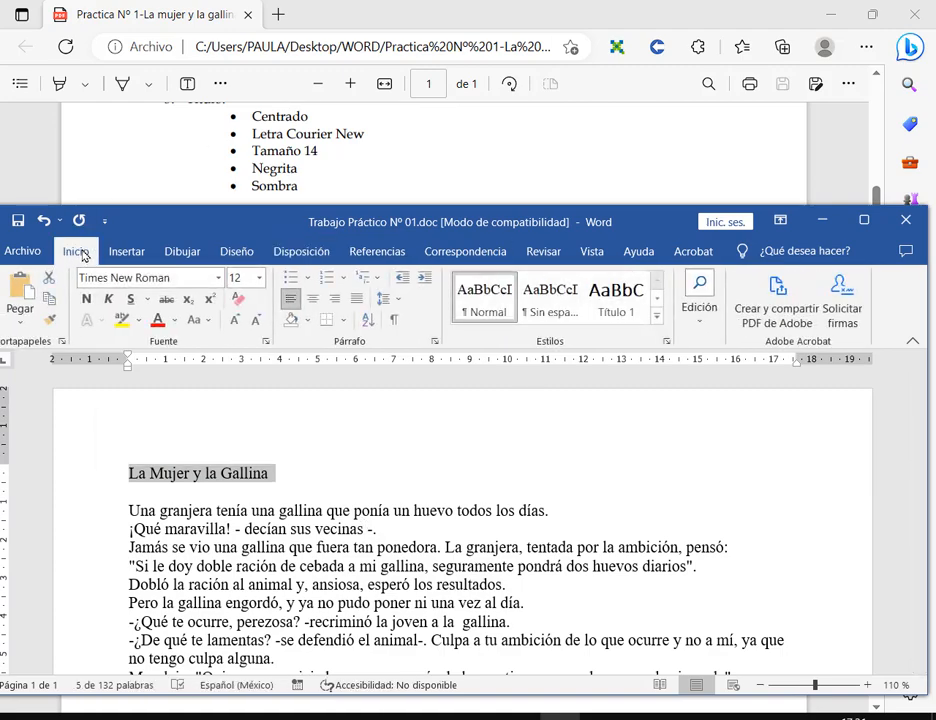
click(314, 300)
click(218, 278)
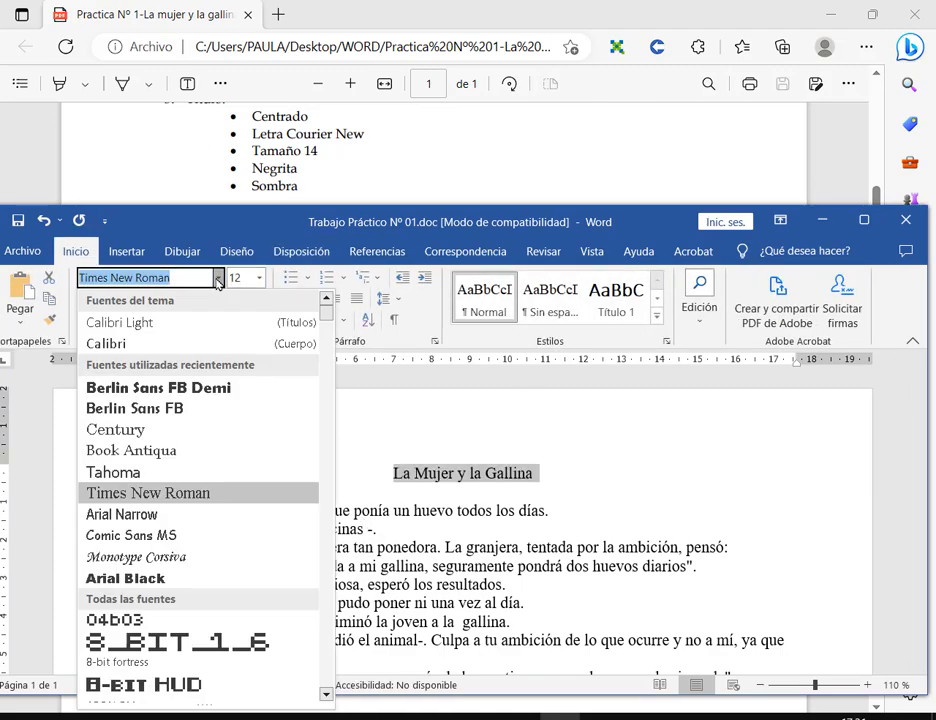
text(Courier New)
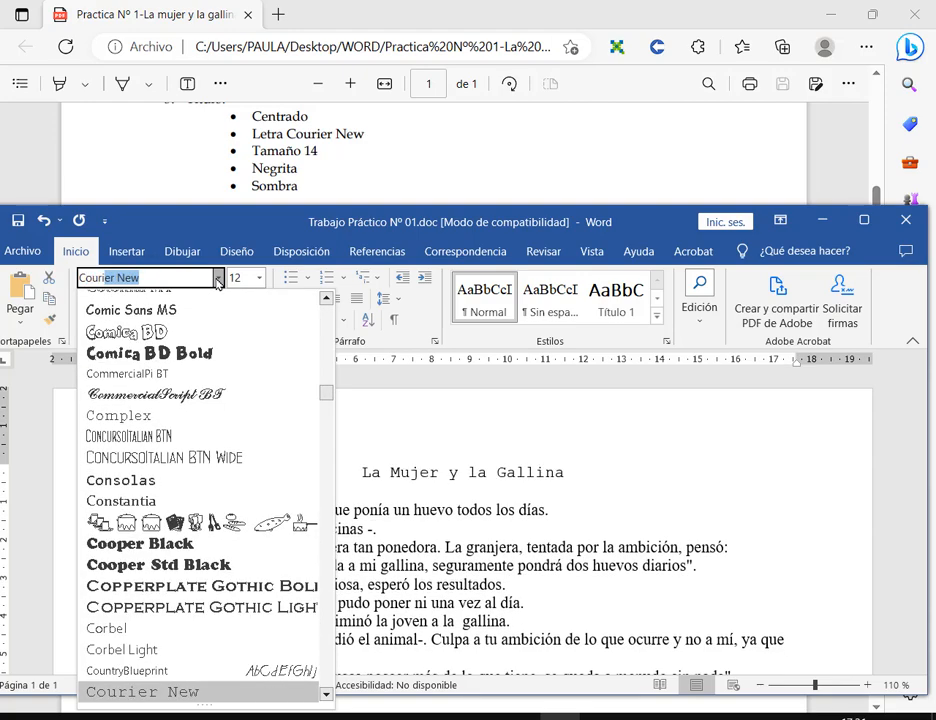
key(Return)
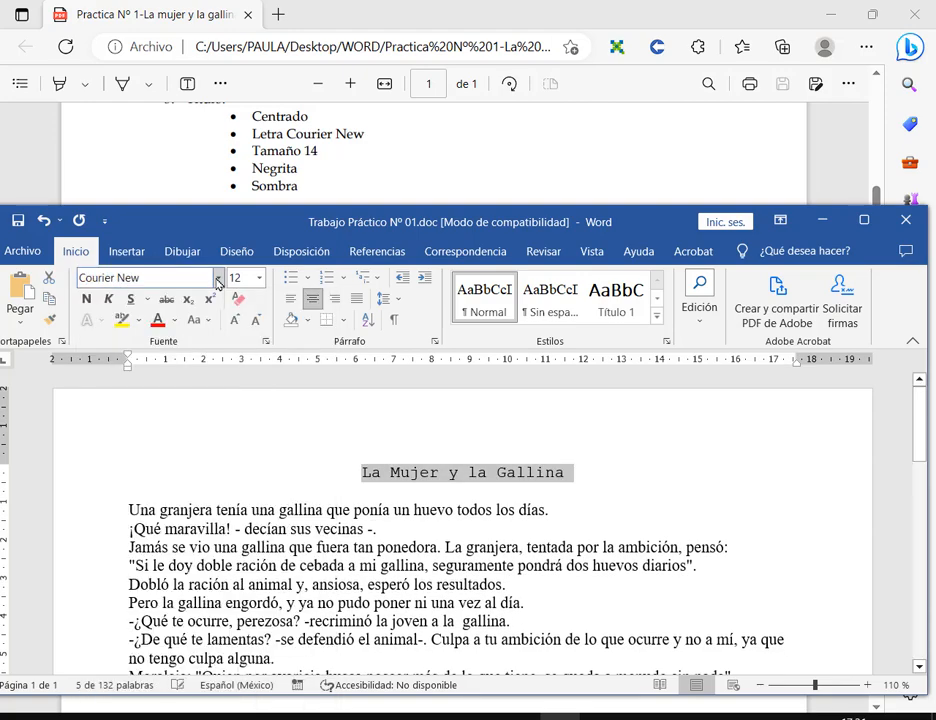
Step: Set the title's font size to 14 and make it bold
click(259, 277)
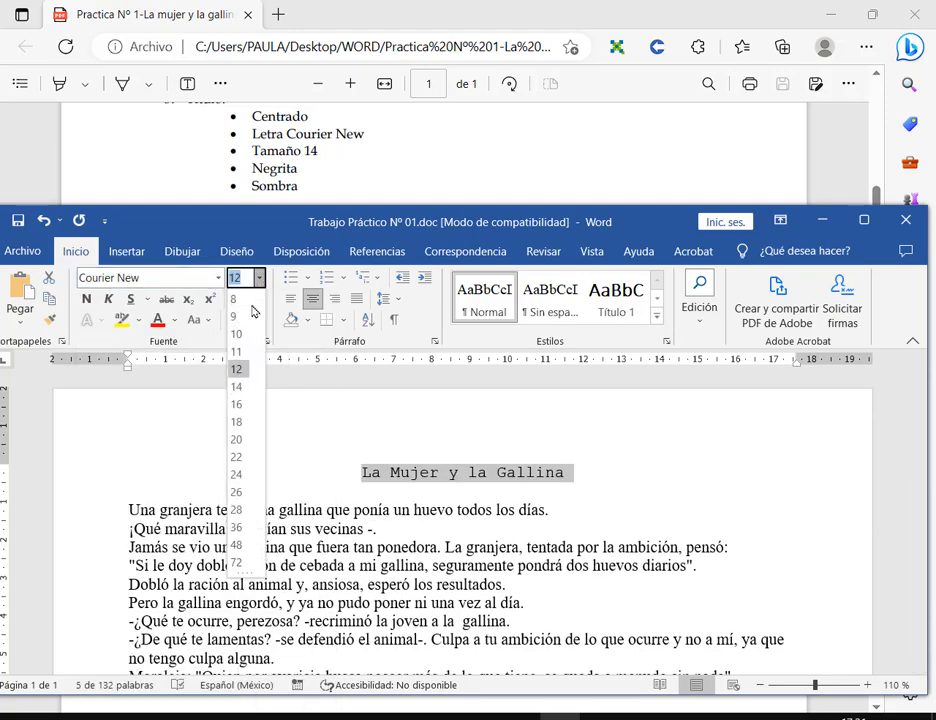
click(237, 386)
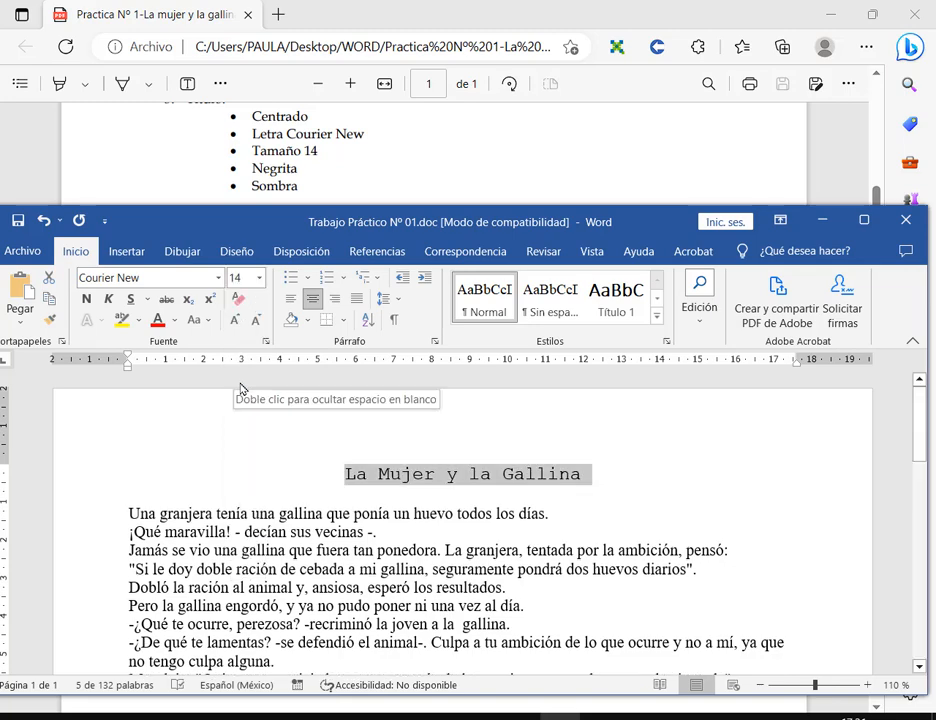
drag(285, 127, 371, 150)
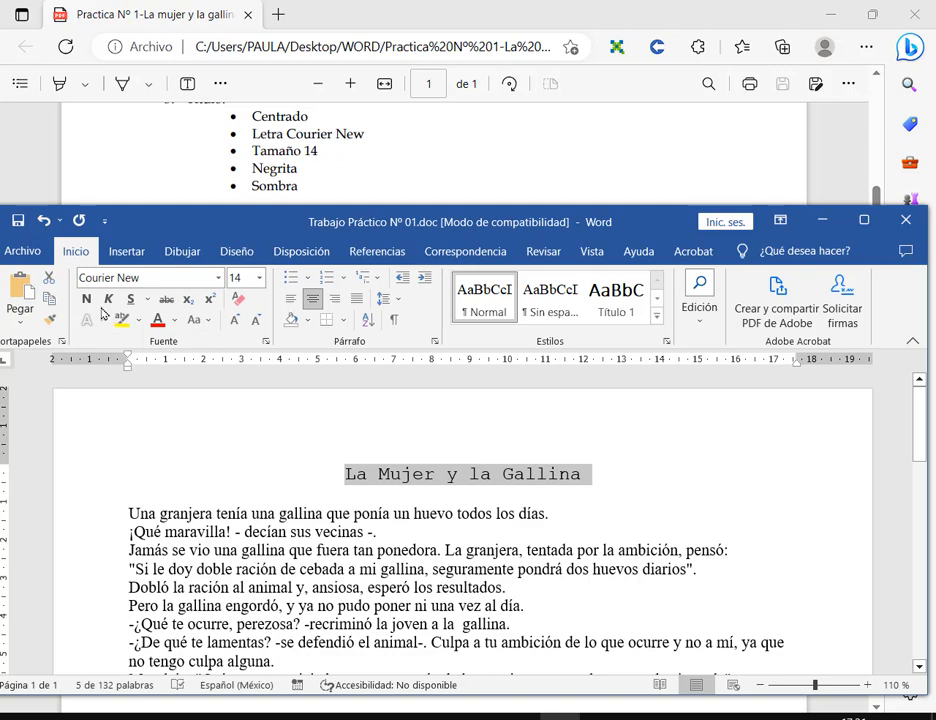
drag(74, 291, 146, 307)
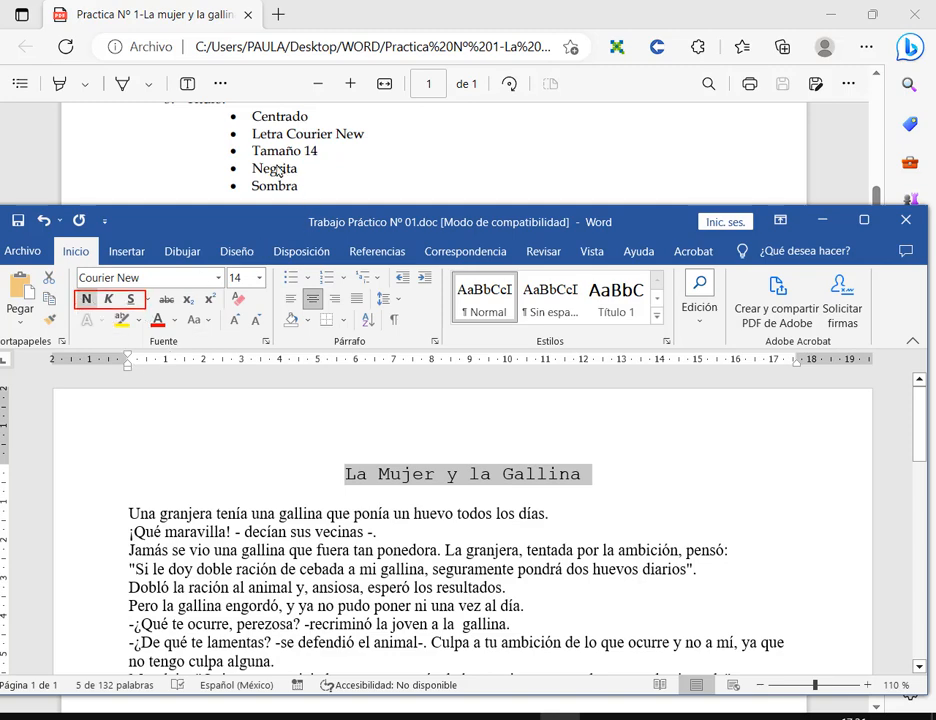
click(88, 300)
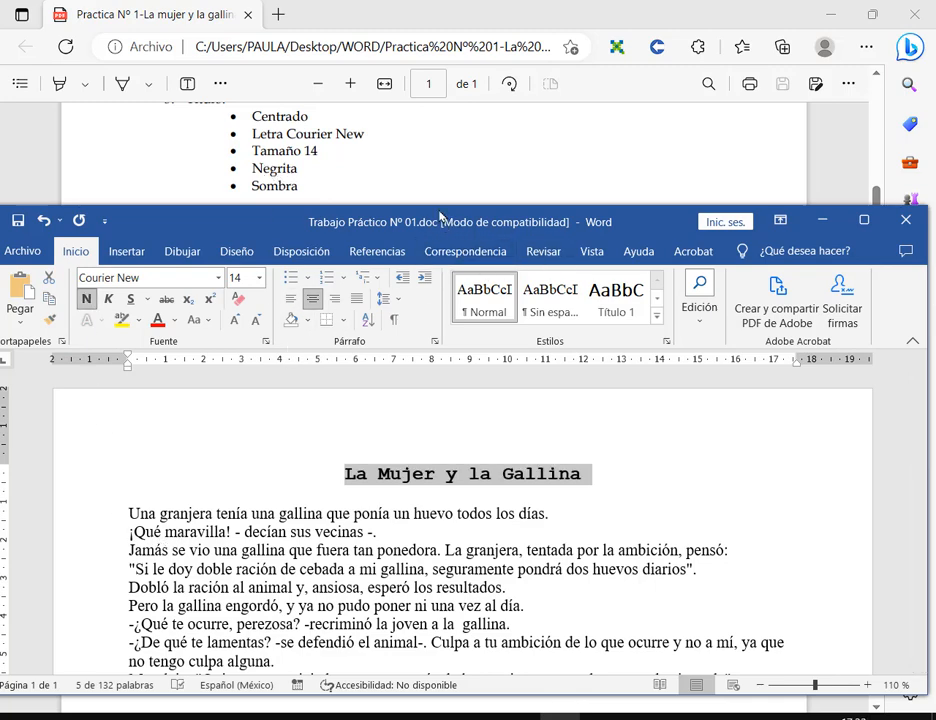
Step: Examine the Sombra, Contorno, Relieve and Grabado effects in the Fuente dialog for the title, and close it without changes
click(266, 341)
mouse_move(249, 82)
mouse_down()
mouse_move(412, 100)
mouse_move(466, 92)
mouse_up()
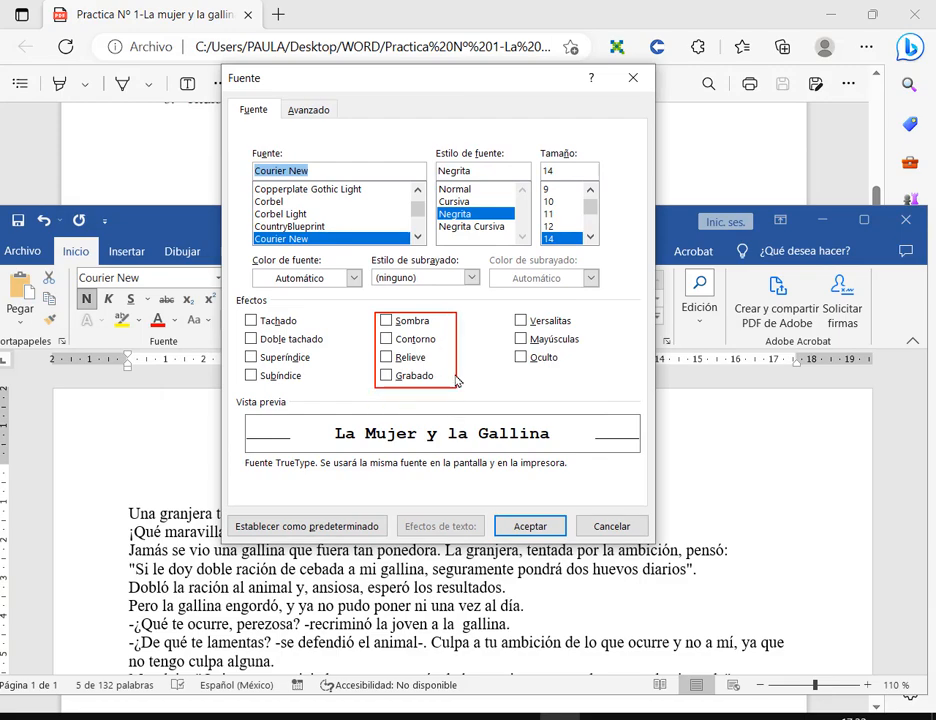
click(610, 524)
drag(464, 230, 508, 212)
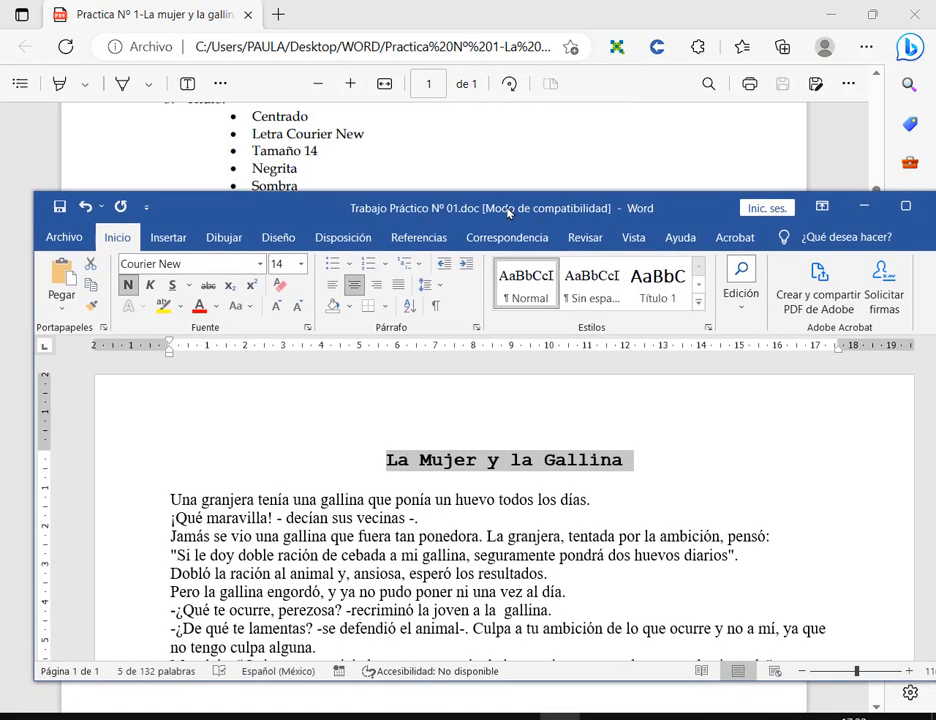
Step: Convert Trabajo Práctico Nº 01.doc from compatibility mode to the newest Word file format
click(495, 457)
click(70, 239)
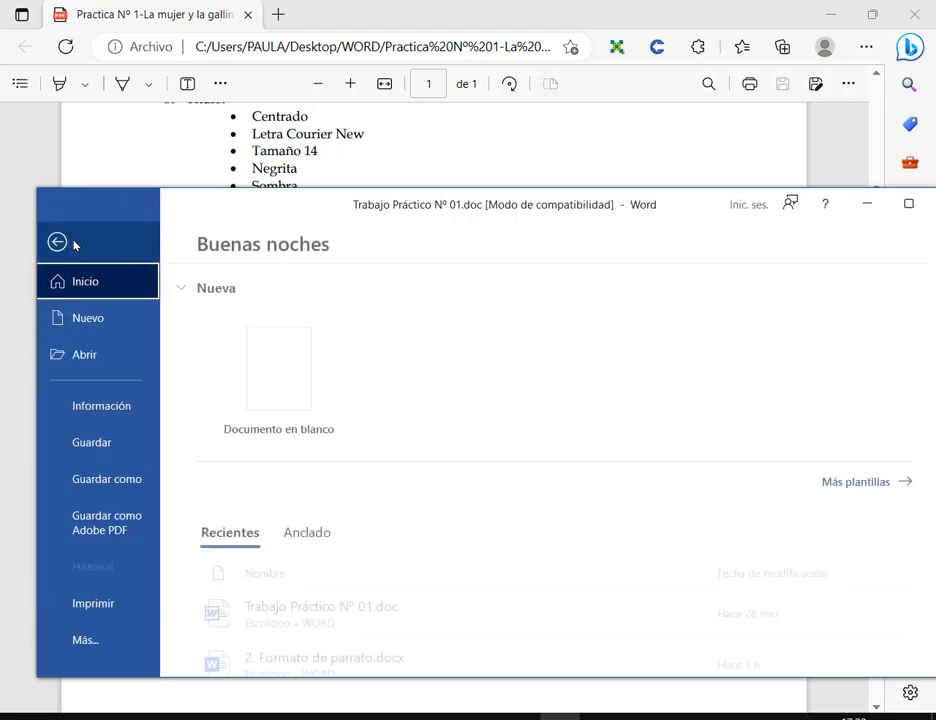
click(94, 412)
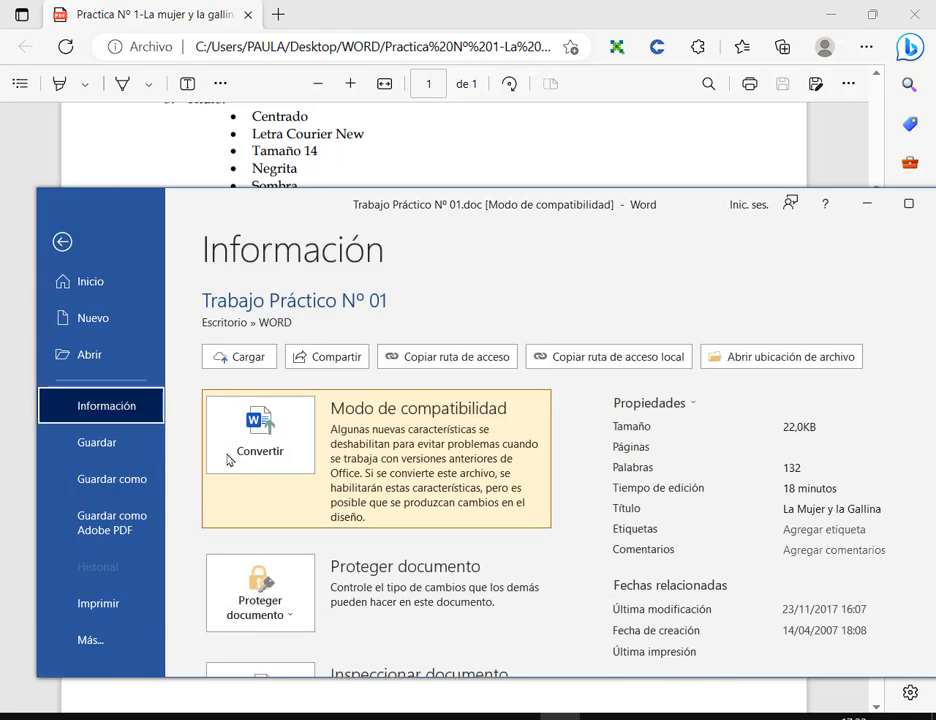
click(281, 436)
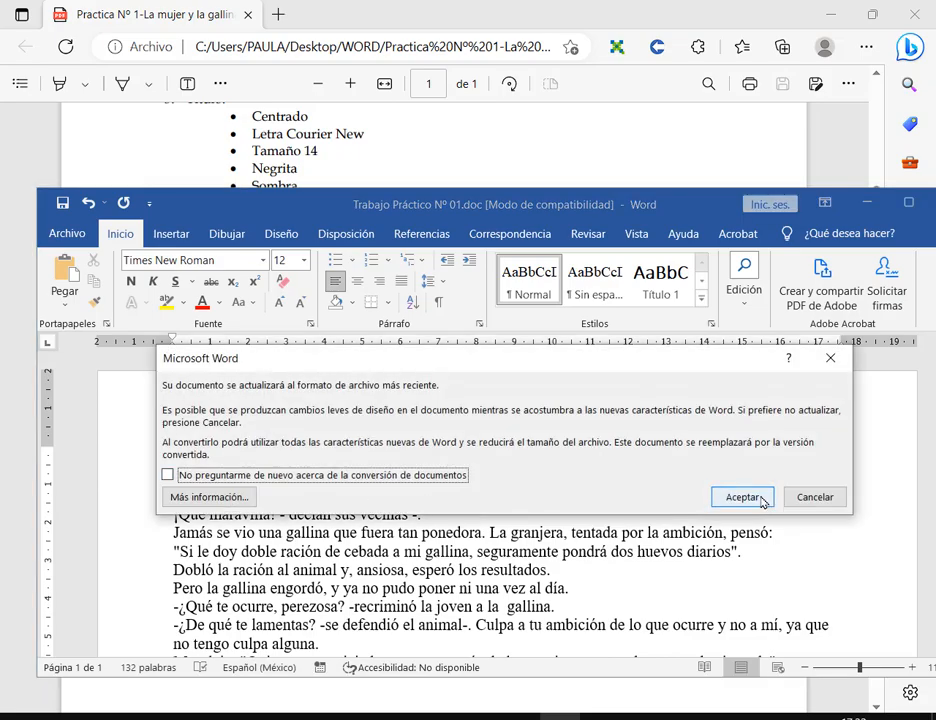
click(762, 500)
drag(715, 212, 670, 187)
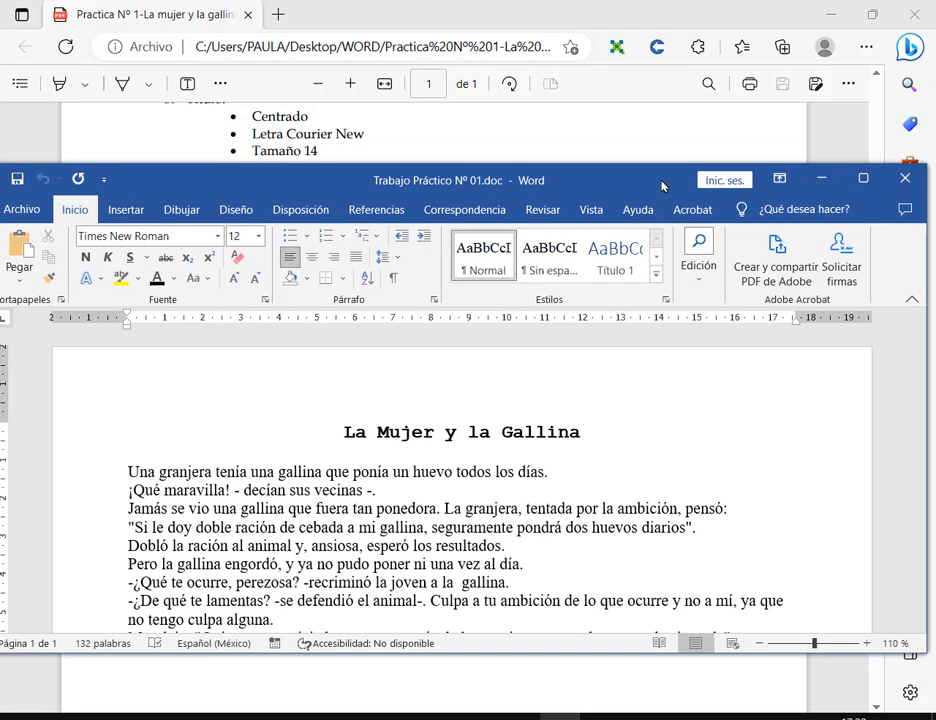
Step: Apply the first exterior shadow text effect to the title "La Mujer y la Gallina", and save the document
drag(346, 433, 590, 436)
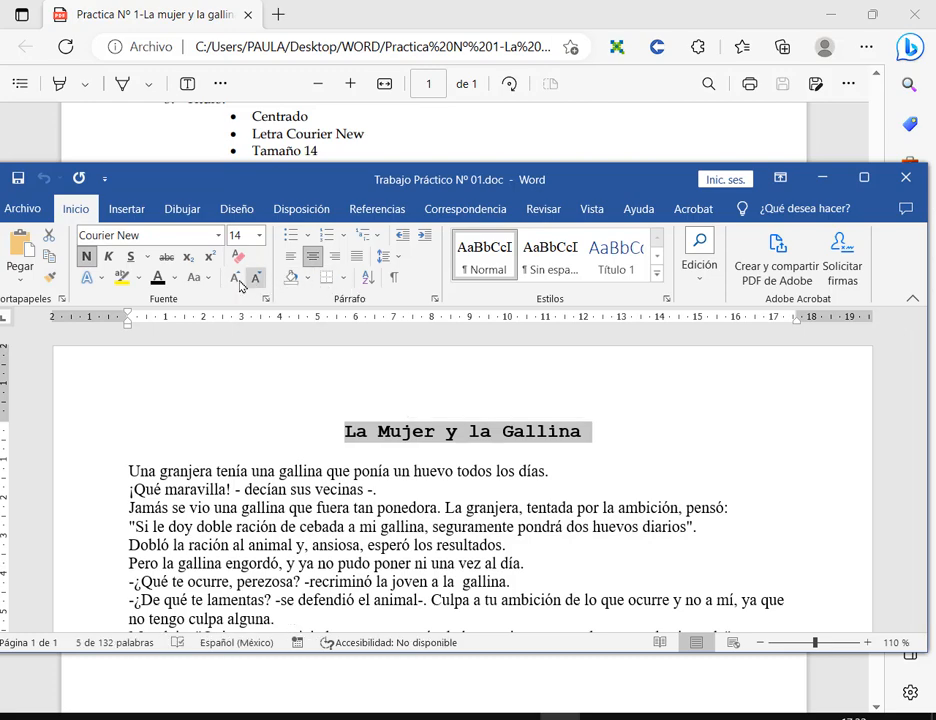
click(265, 298)
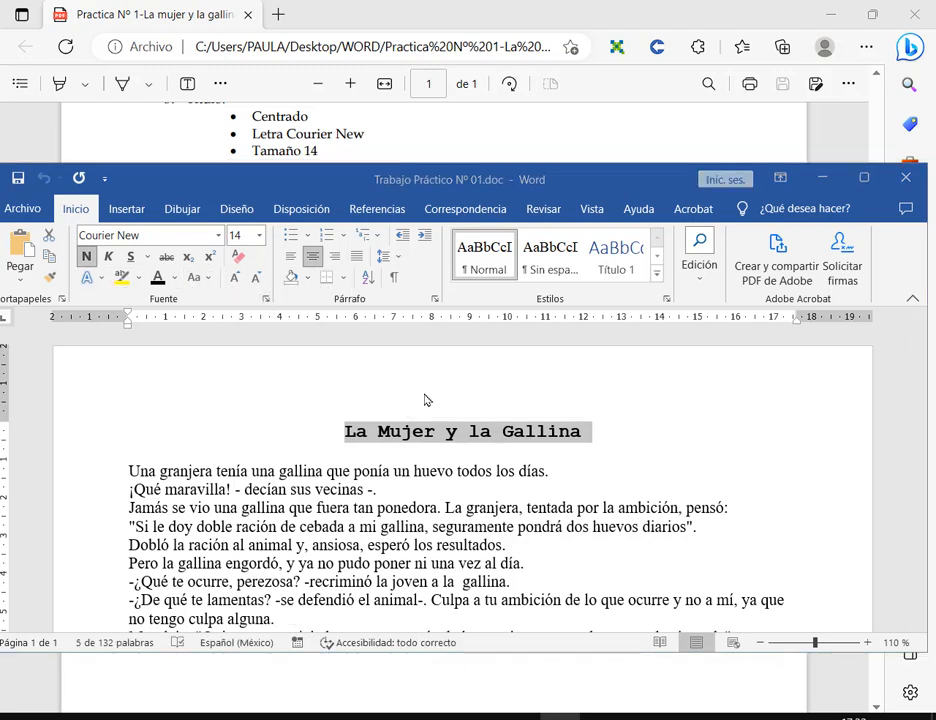
click(583, 523)
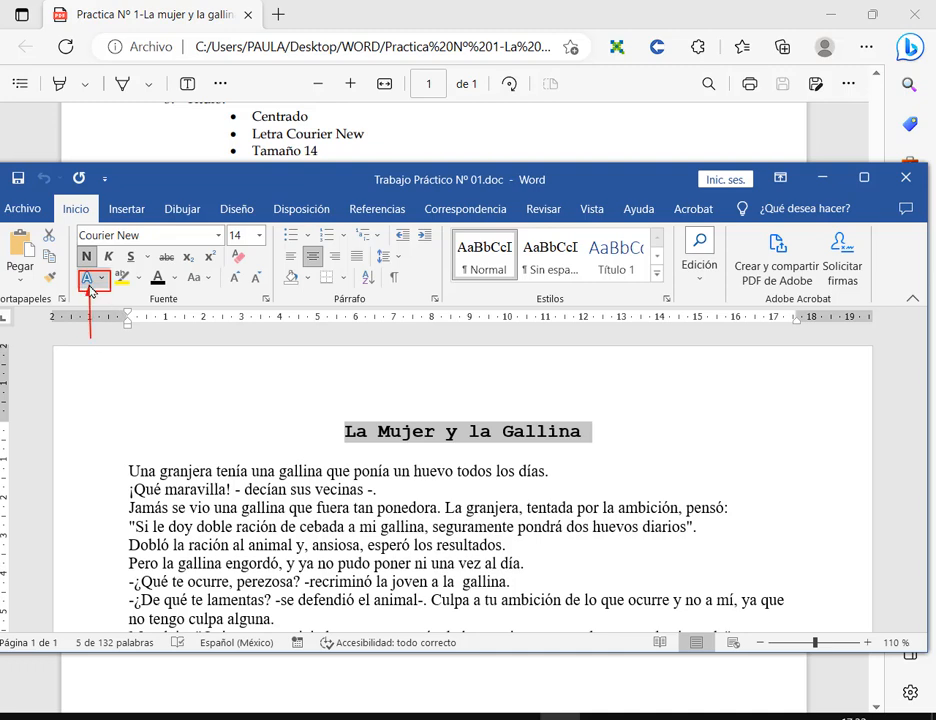
click(101, 280)
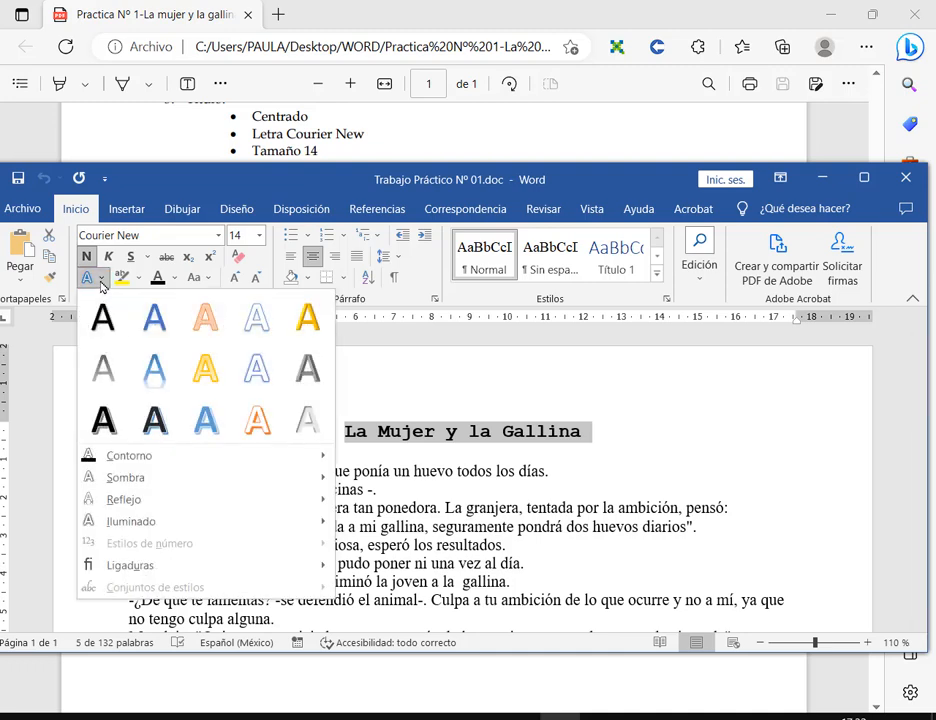
mouse_move(110, 487)
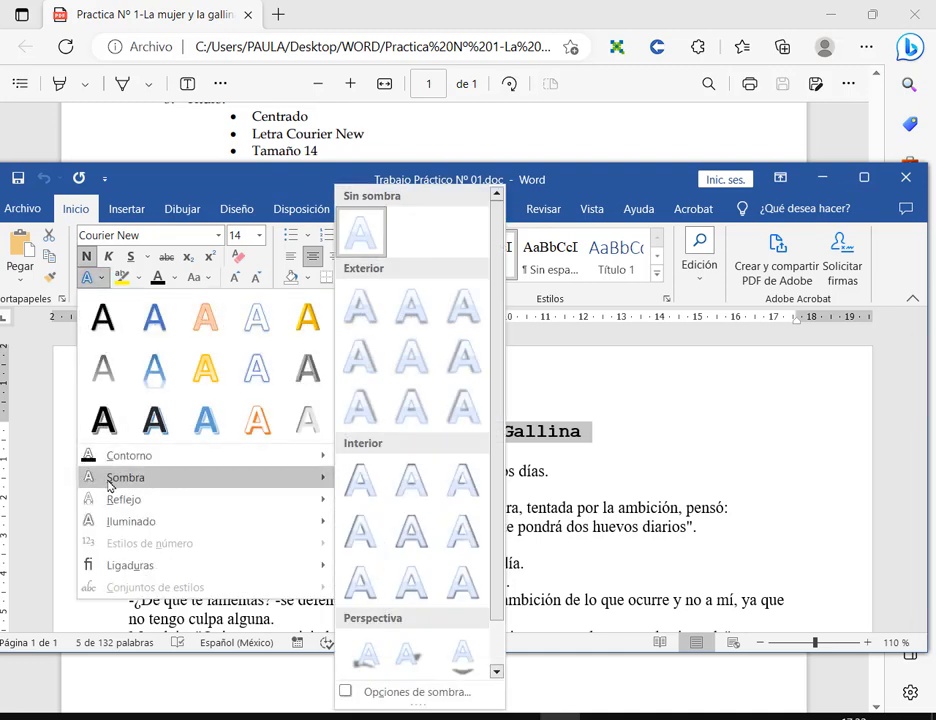
click(359, 316)
drag(461, 187, 459, 229)
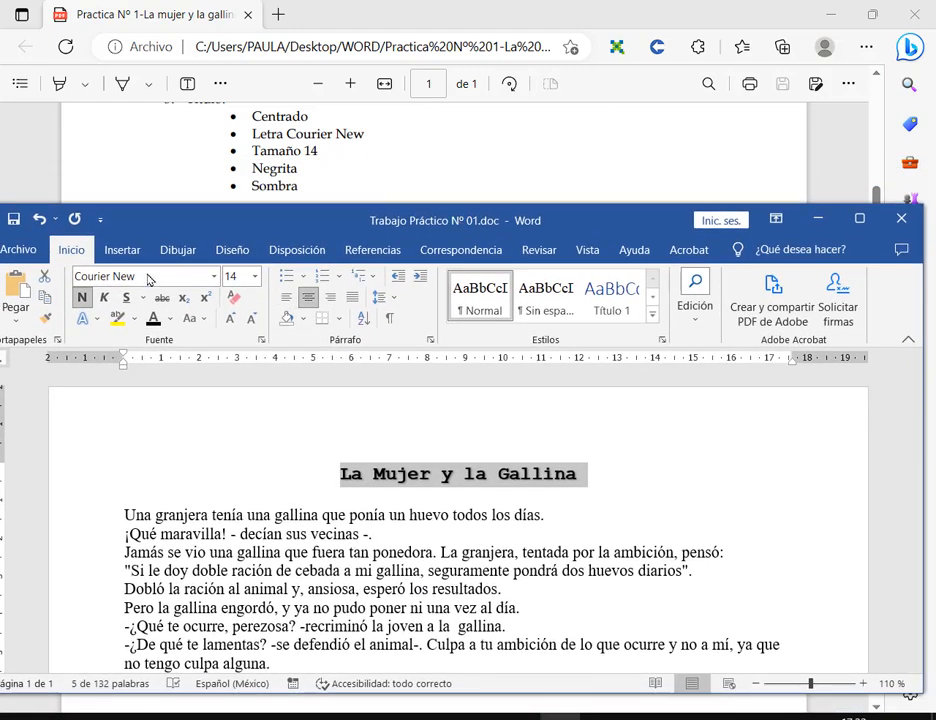
click(14, 218)
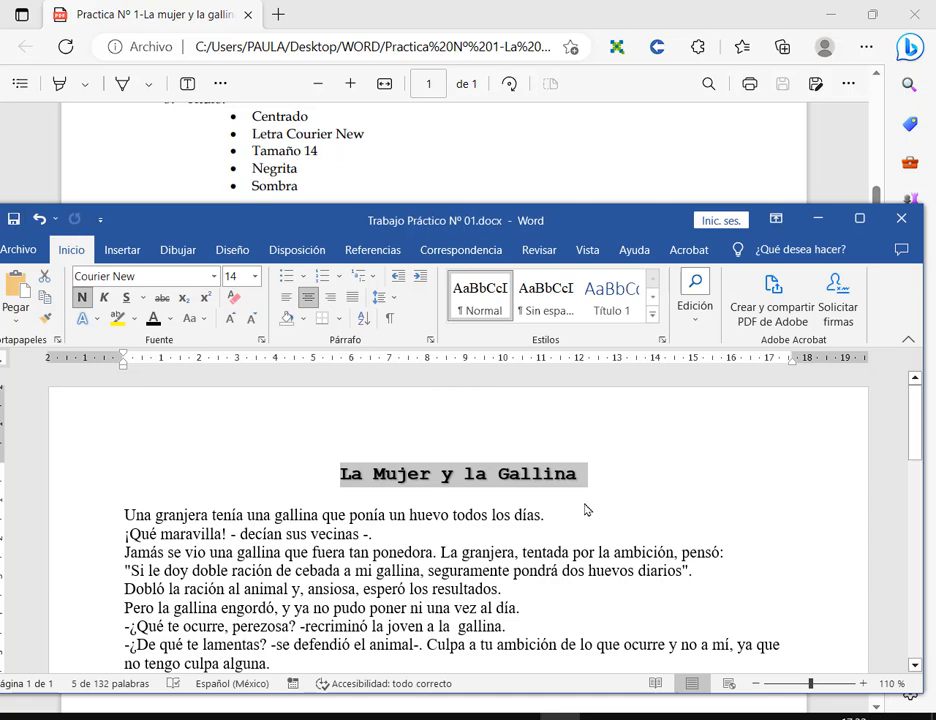
Step: Read the Texto requirements in the PDF, with the Word window moved clear of the whole list
scroll(457, 138, down, 2)
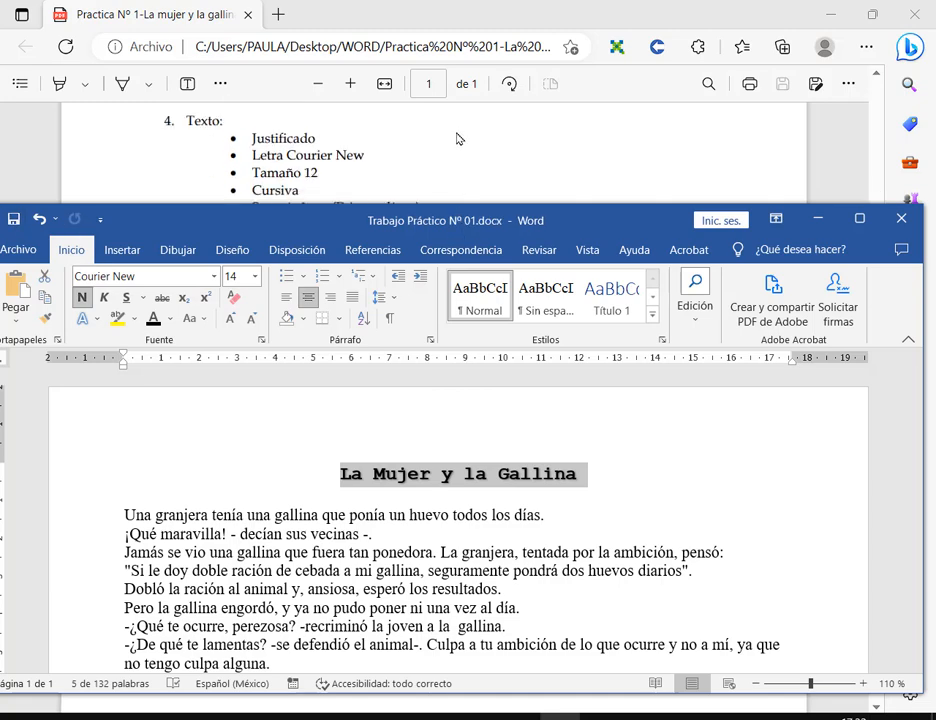
scroll(438, 134, down, 2)
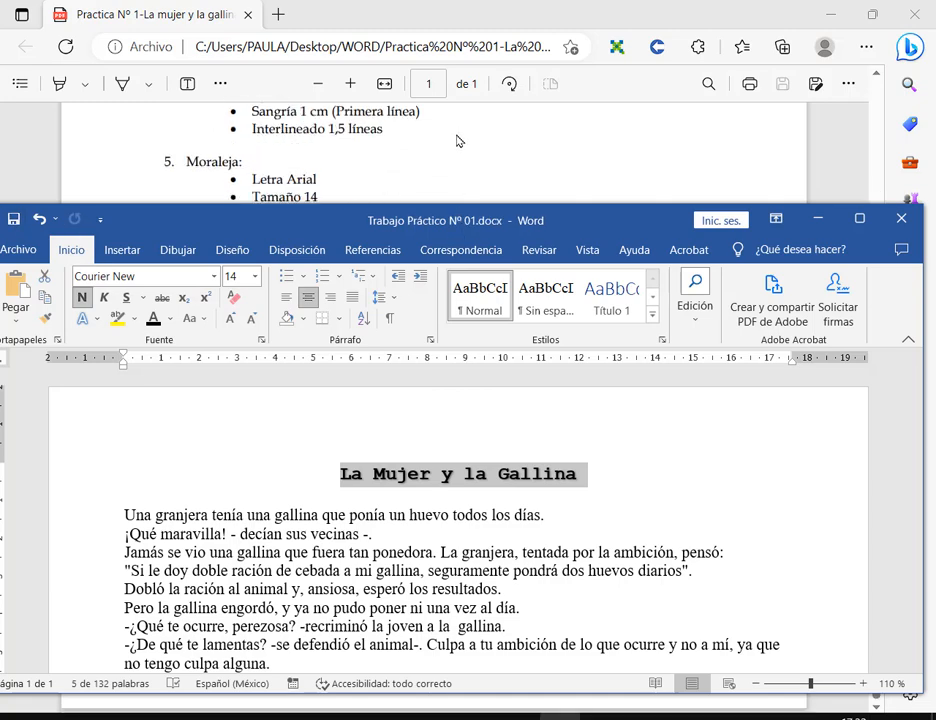
scroll(438, 134, up, 2)
drag(481, 220, 496, 260)
scroll(472, 538, down, 2)
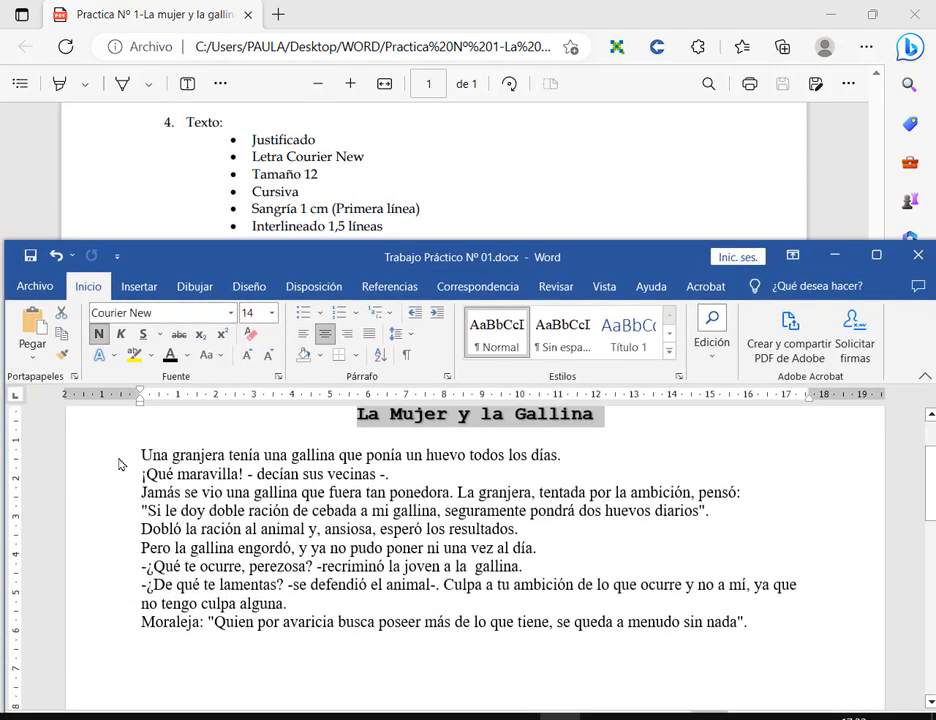
Step: Select all the text below the title, through the Moraleja line, and set its paragraph alignment to Justificada
drag(121, 464, 150, 632)
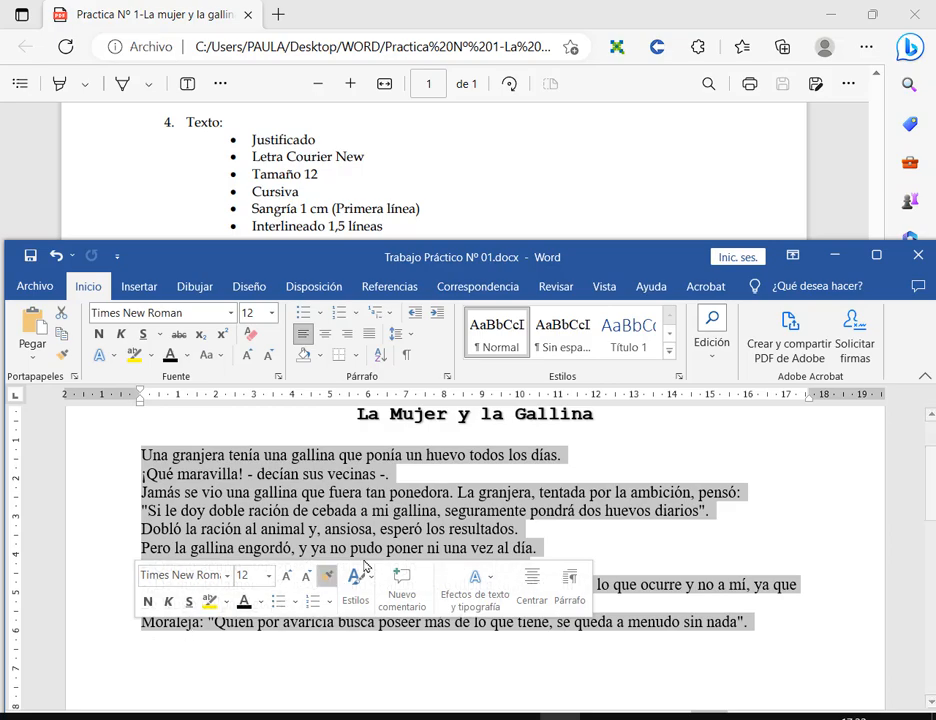
click(446, 377)
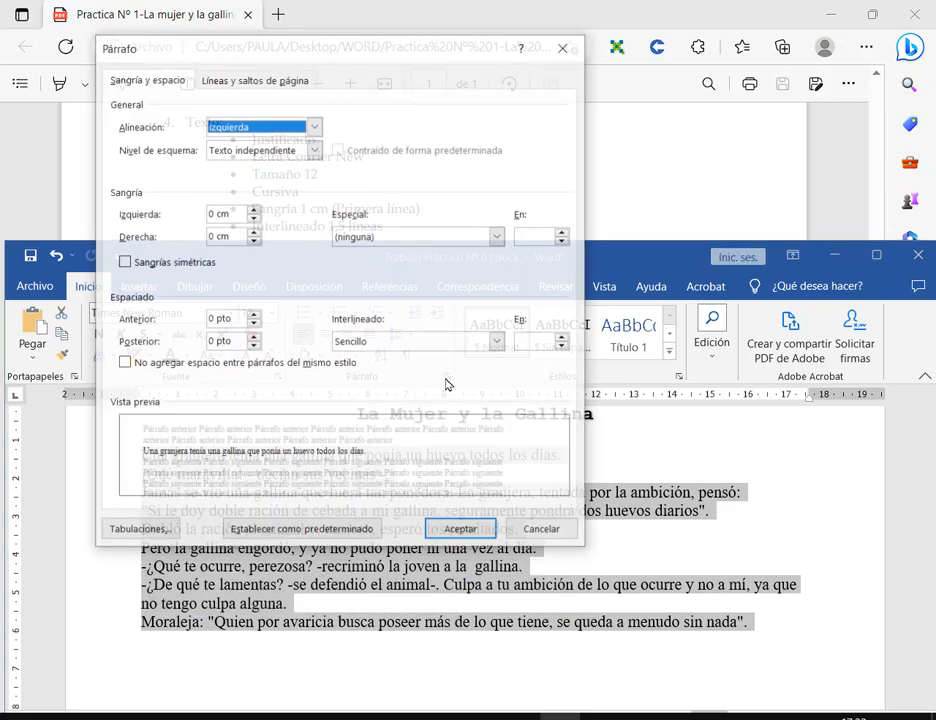
drag(382, 62, 644, 62)
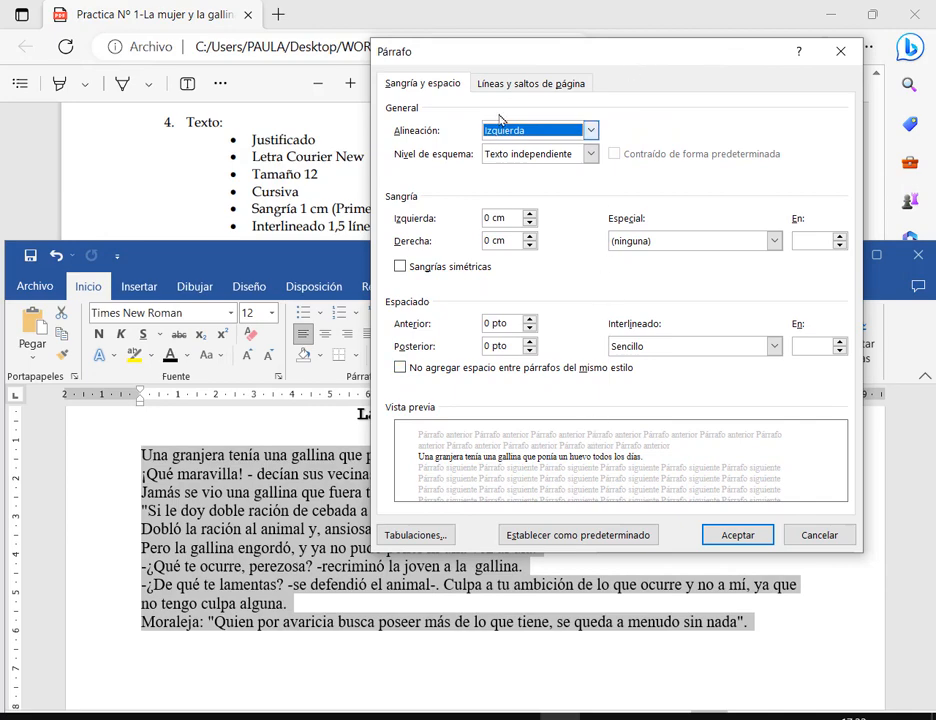
mouse_move(384, 117)
mouse_down()
mouse_move(477, 138)
mouse_move(604, 138)
mouse_up()
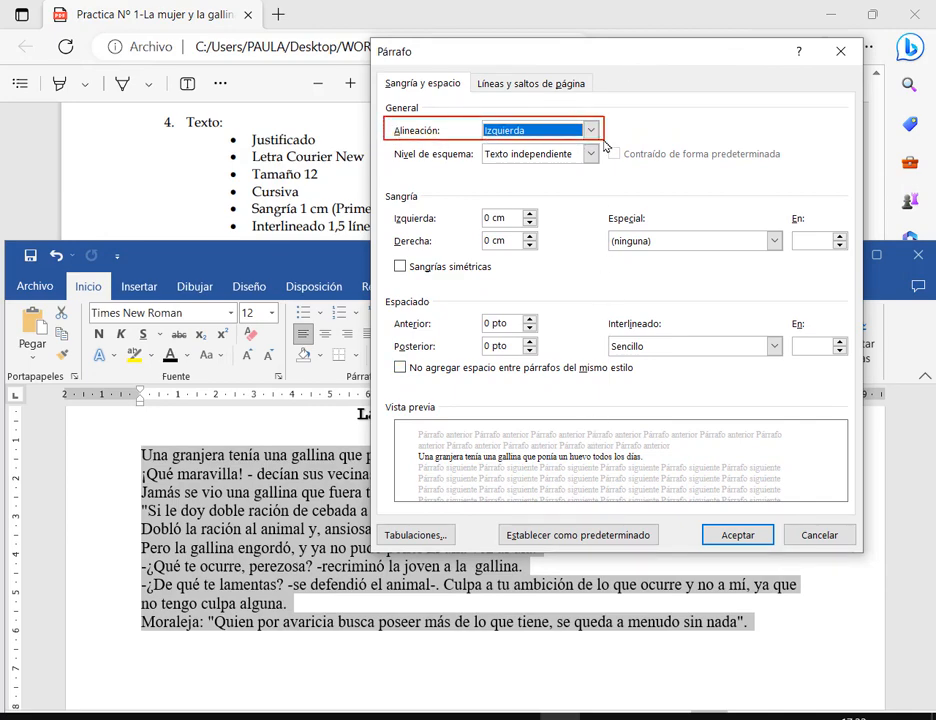
click(591, 130)
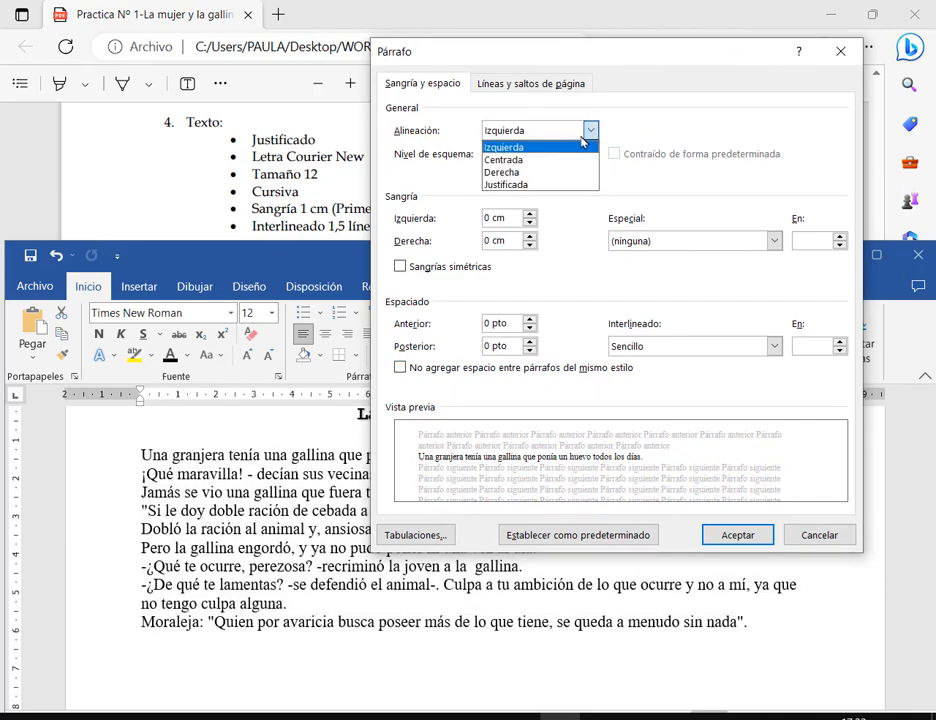
click(508, 185)
Step: Set a special Primera línea indent of 1 cm for the selected text in the paragraph settings
drag(596, 61, 656, 61)
mouse_move(657, 207)
mouse_down()
mouse_move(862, 288)
mouse_move(854, 282)
mouse_move(870, 262)
mouse_move(913, 262)
mouse_up()
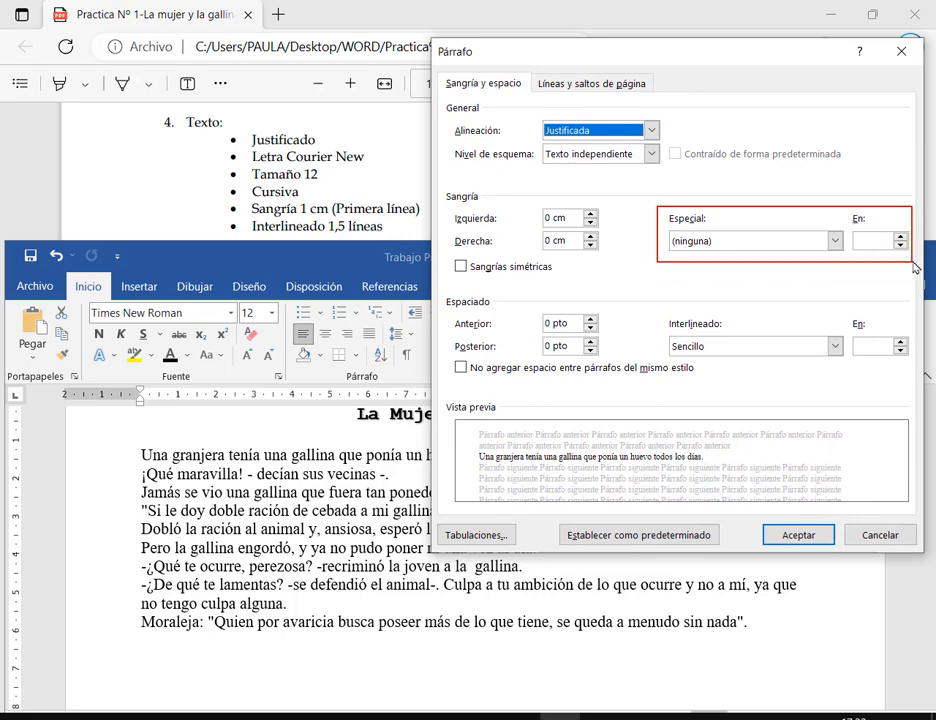
drag(736, 297, 736, 251)
key(Escape)
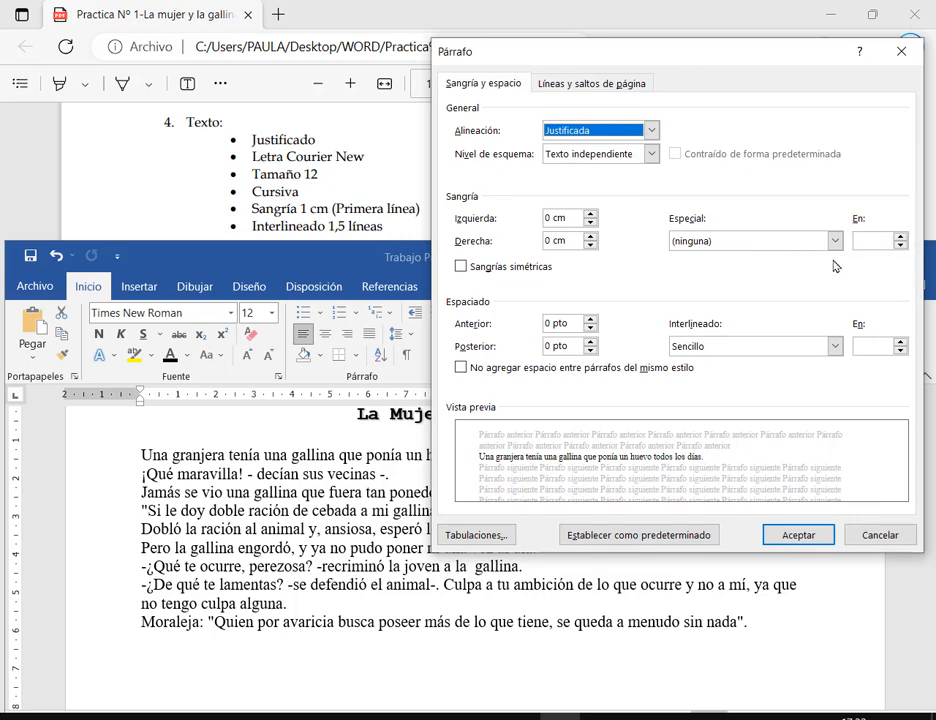
click(834, 241)
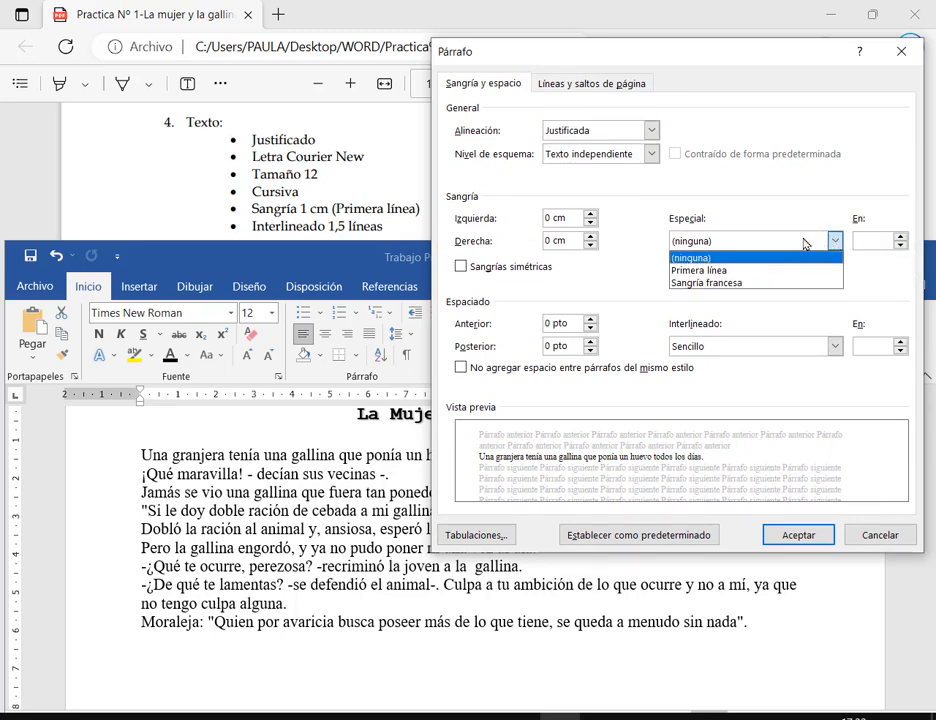
click(720, 271)
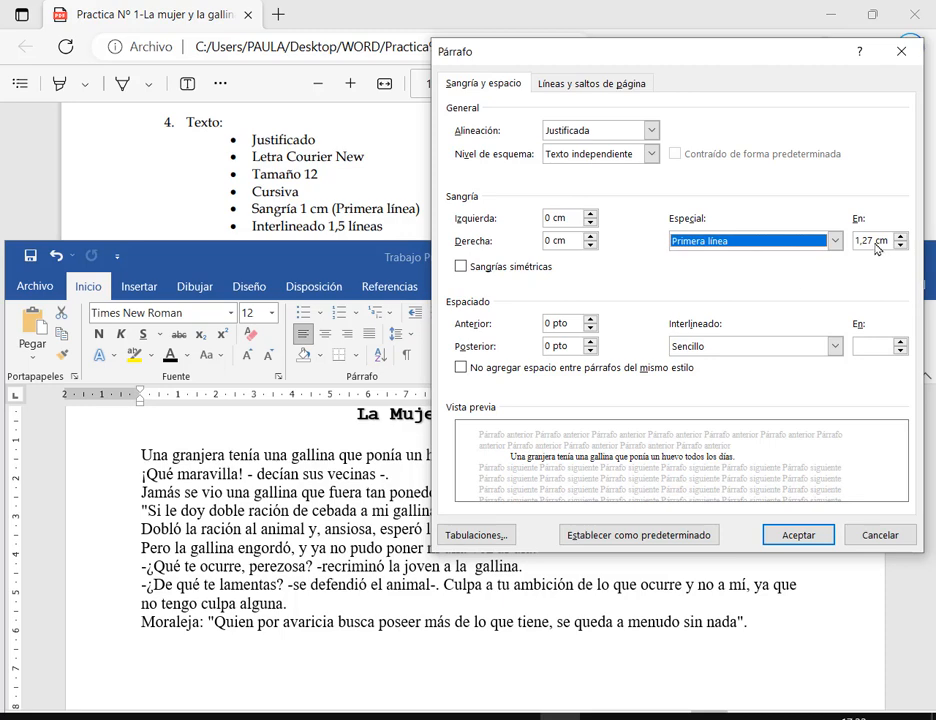
drag(876, 248, 846, 247)
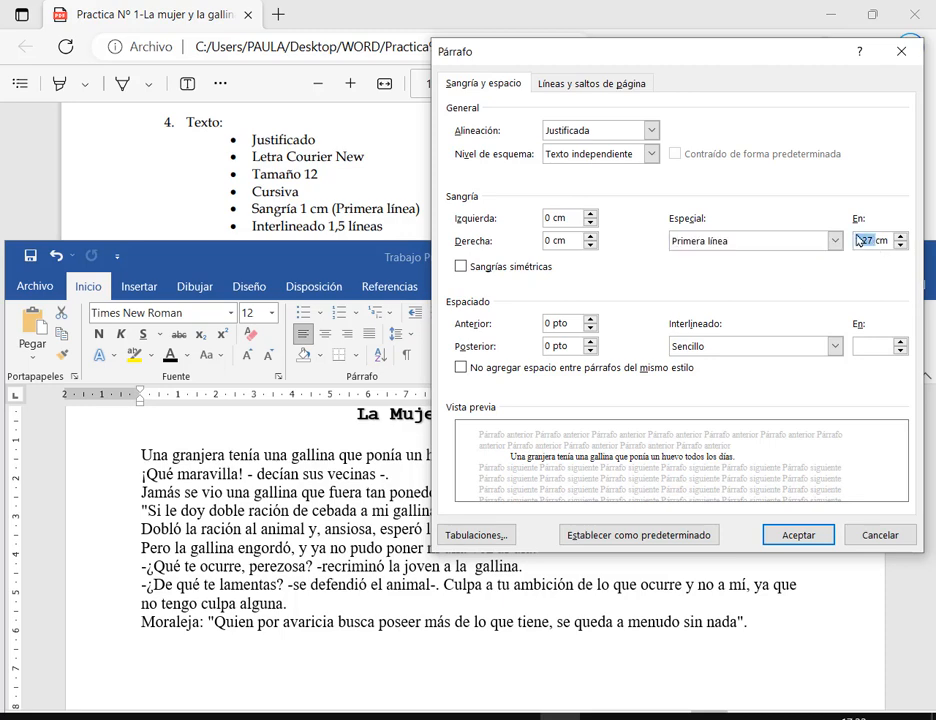
key(BackSpace)
text(1)
Step: Set the line spacing of the selected text to 1,5 líneas and apply the paragraph settings
click(835, 346)
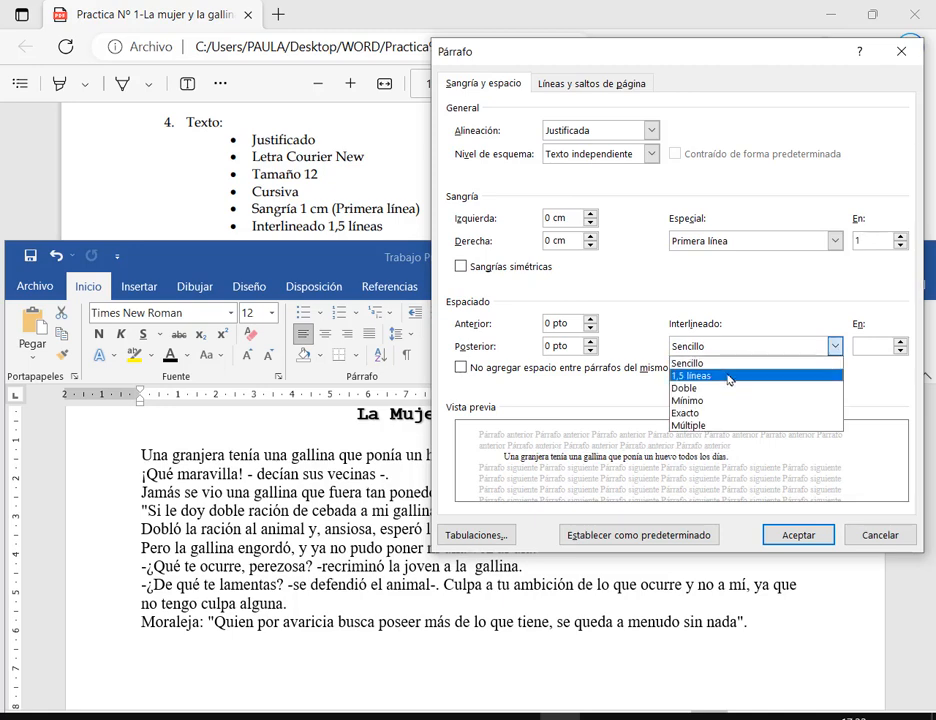
click(705, 376)
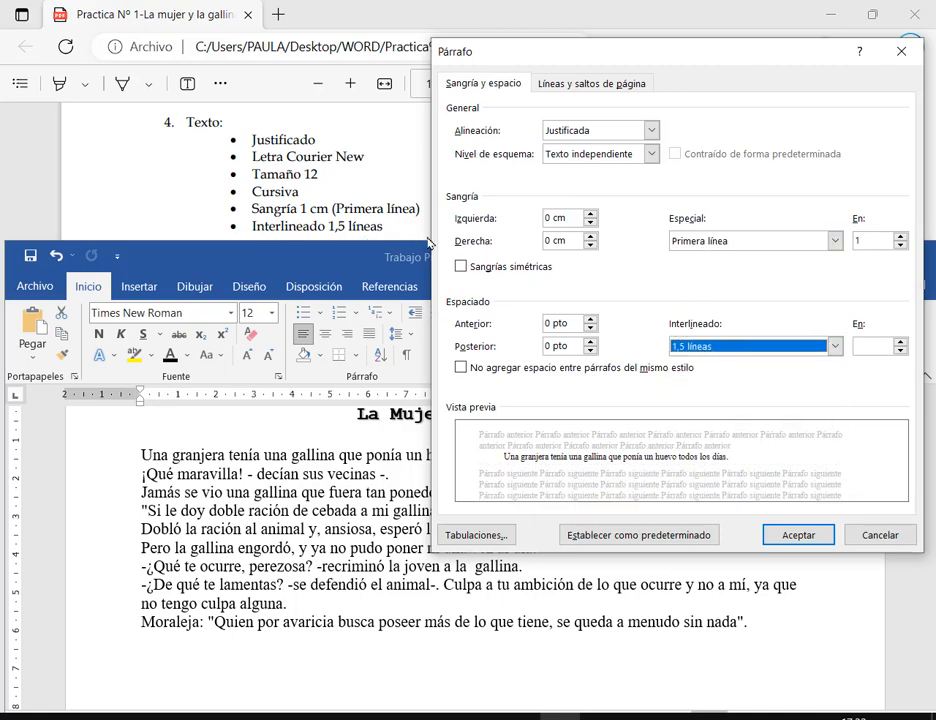
drag(661, 209, 918, 259)
mouse_move(659, 309)
mouse_down()
mouse_move(819, 359)
mouse_move(916, 374)
mouse_up()
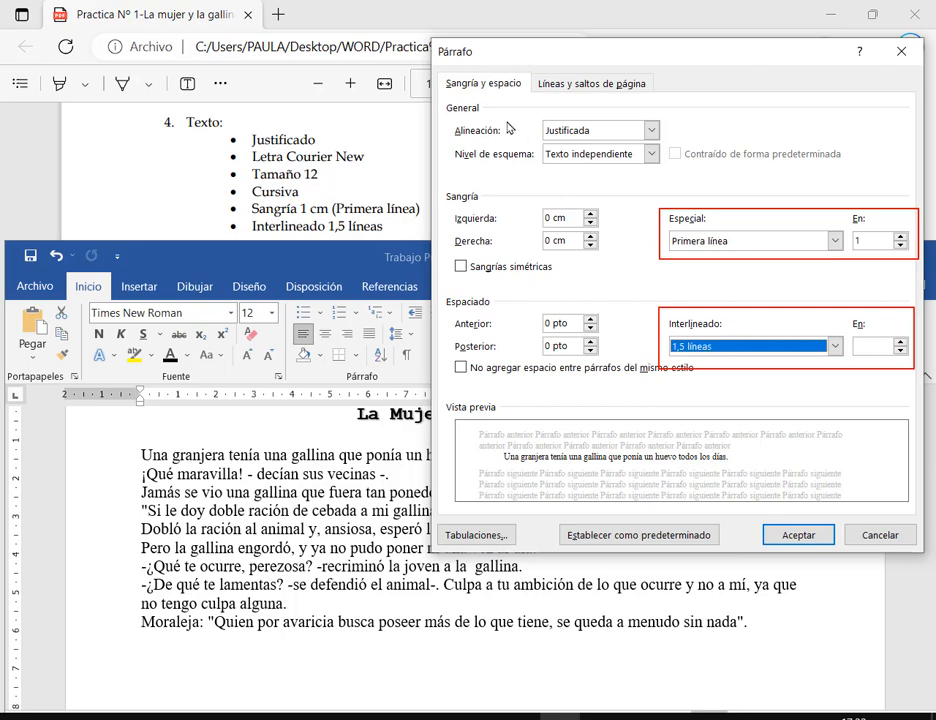
drag(451, 118, 667, 145)
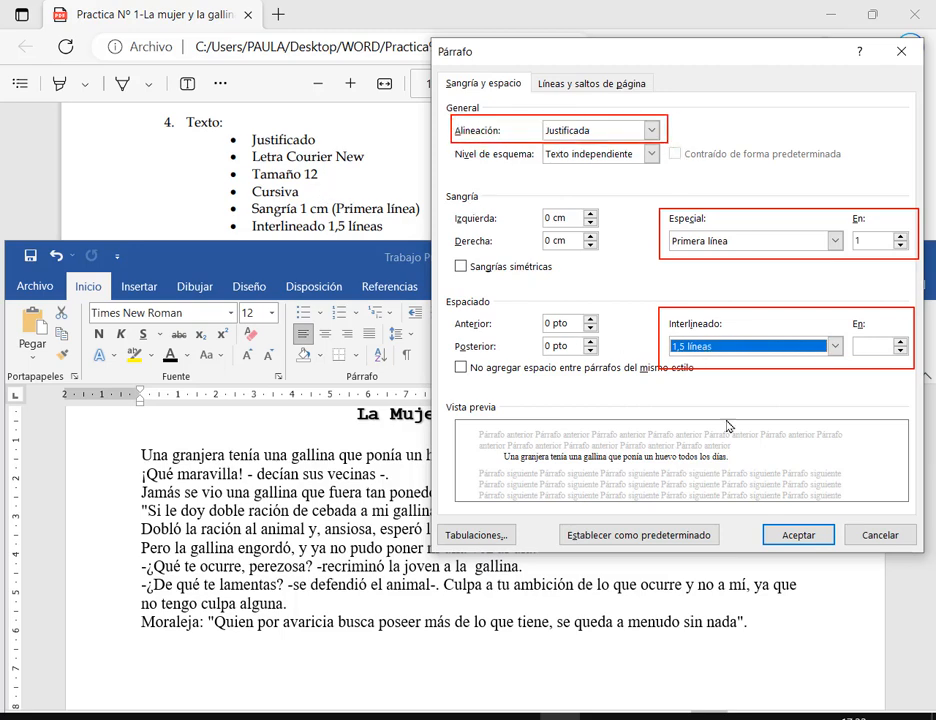
key(Escape)
click(786, 539)
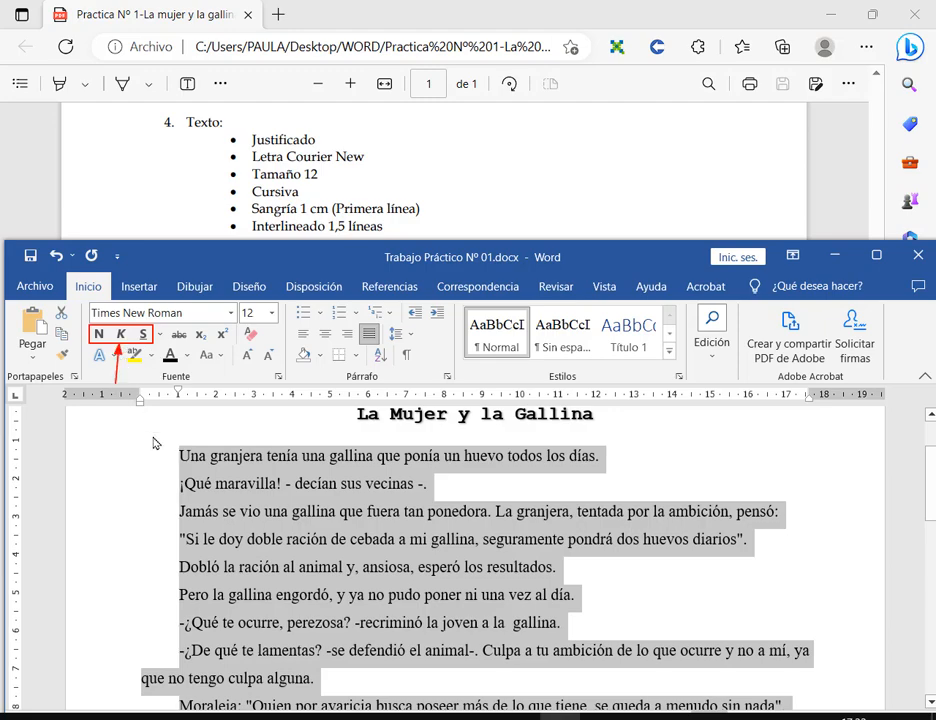
Step: Make the selected body text italic and save the document
key(ctrl+k)
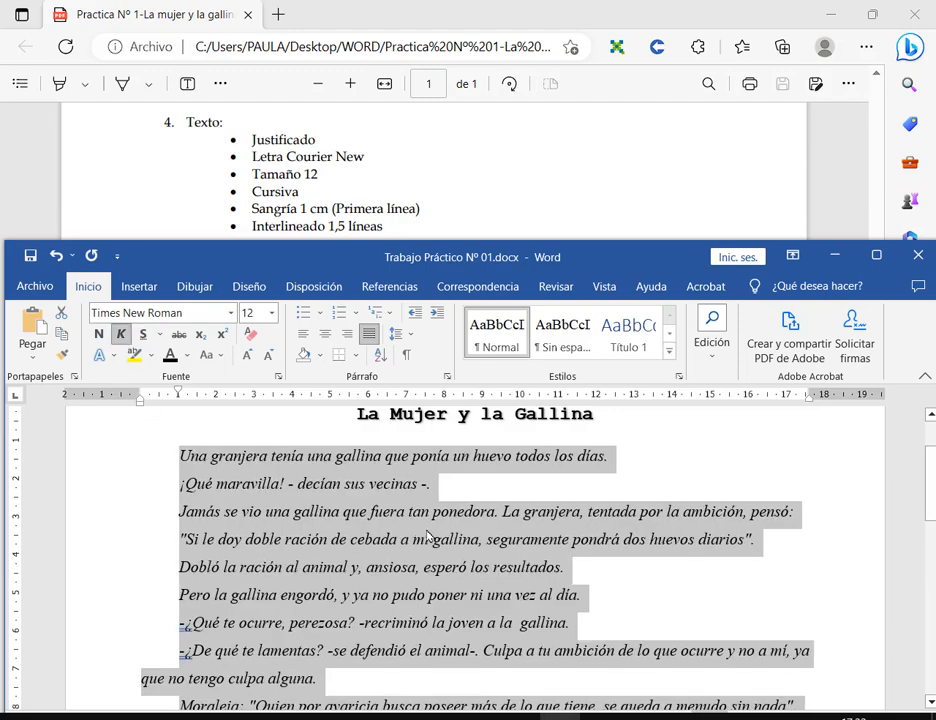
click(31, 258)
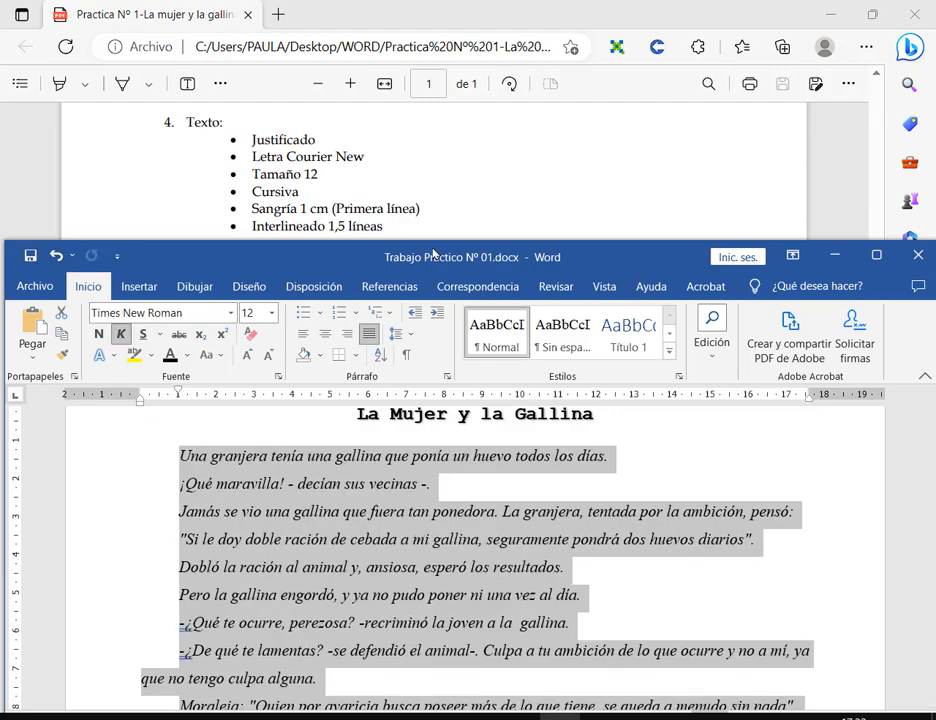
Step: Check the body text's paragraph settings against the Texto requirements in the PDF, and close the dialog without changes
mouse_move(432, 255)
mouse_down()
mouse_move(442, 312)
mouse_move(427, 262)
mouse_up()
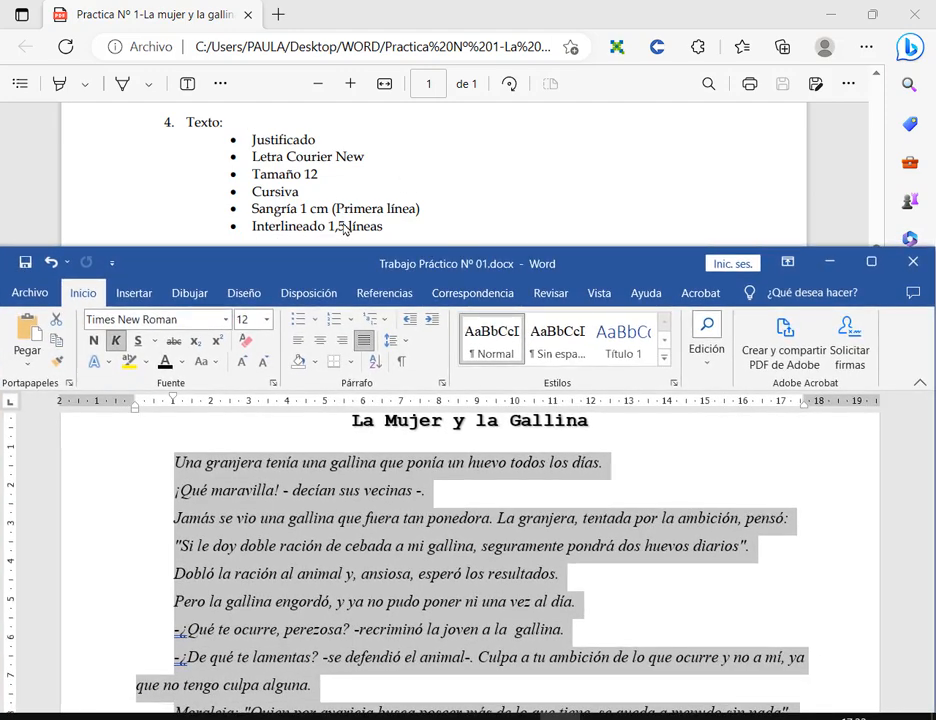
click(441, 383)
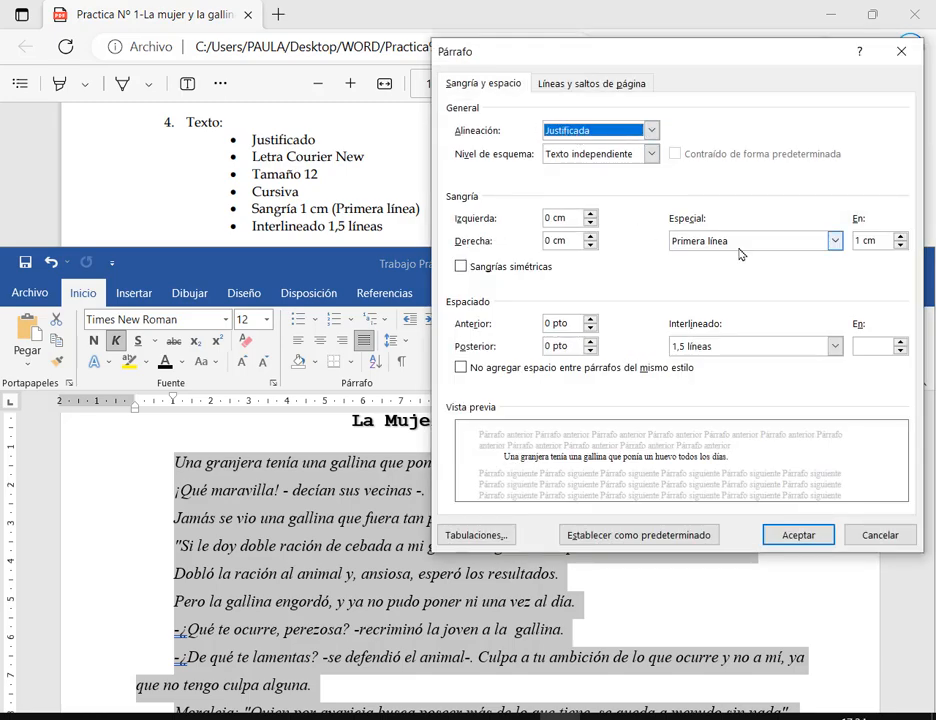
click(881, 546)
Step: Following the Moraleja requirements in the PDF, set the Moraleja line to Arial, size 14
scroll(403, 175, down, 2)
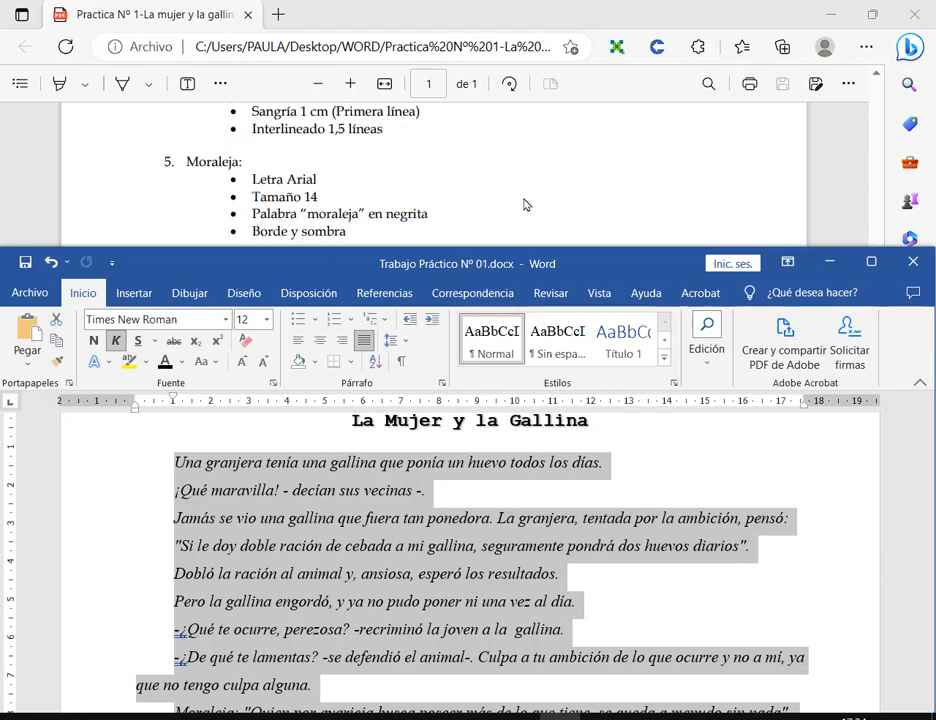
scroll(463, 524, down, 3)
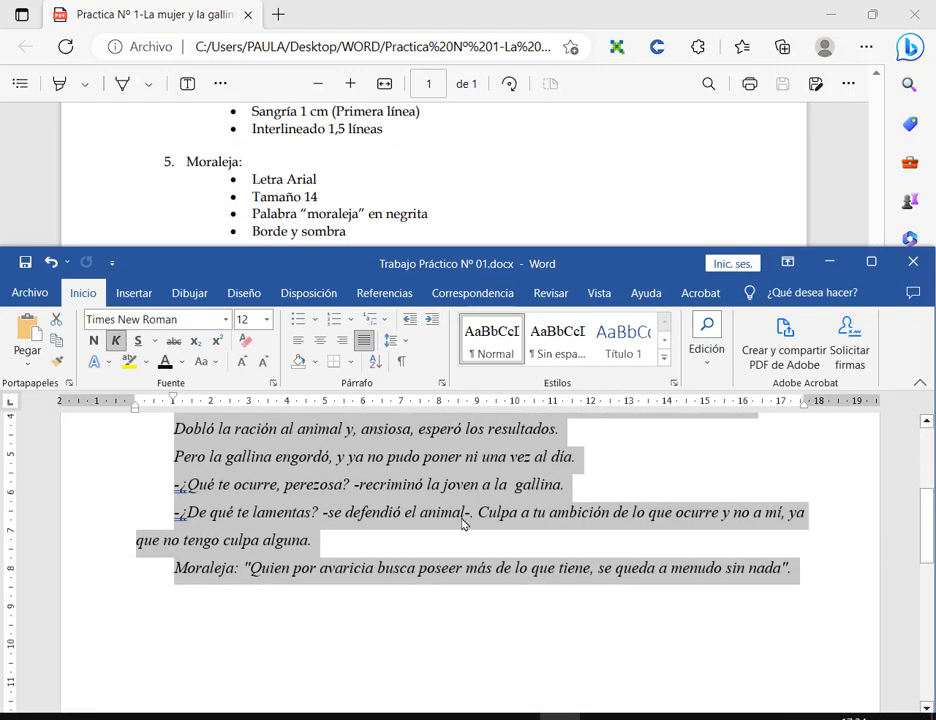
click(345, 563)
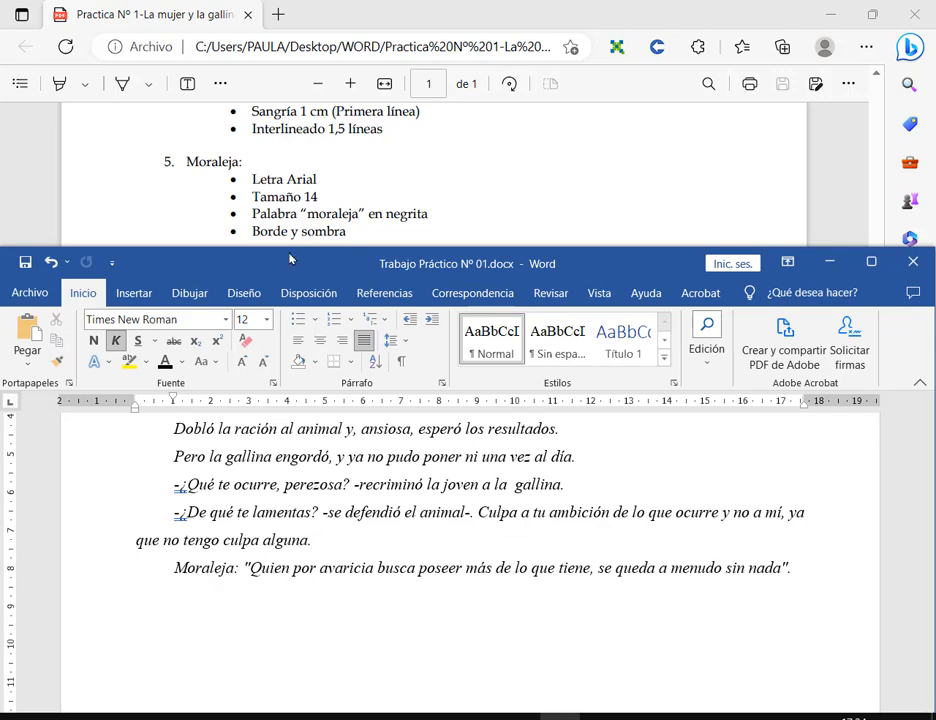
mouse_move(290, 259)
mouse_down()
mouse_move(294, 242)
mouse_move(300, 256)
mouse_up()
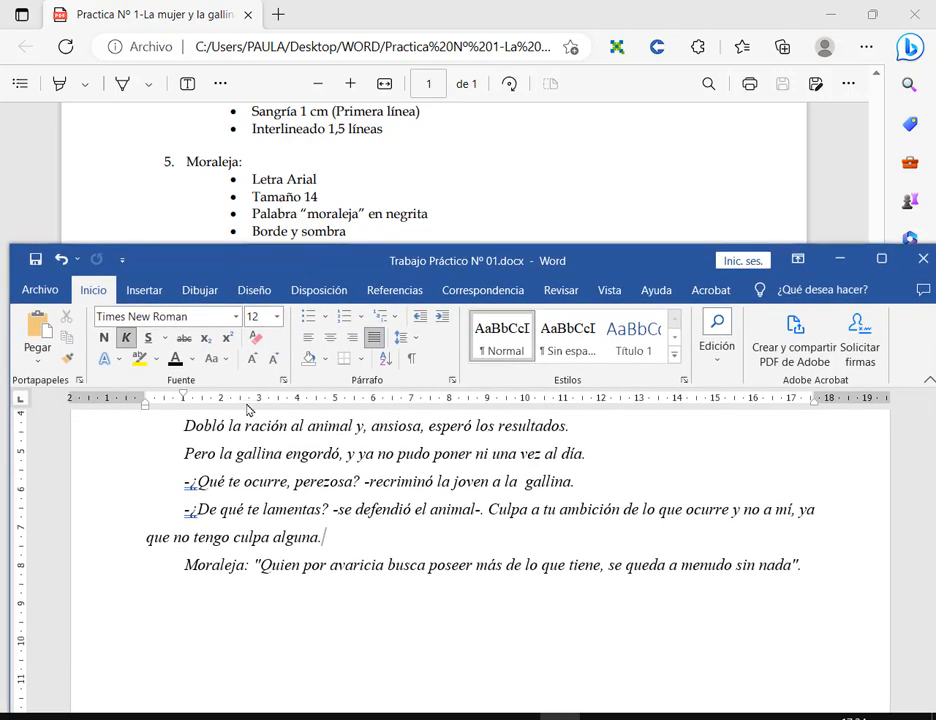
click(125, 577)
scroll(562, 604, down, 2)
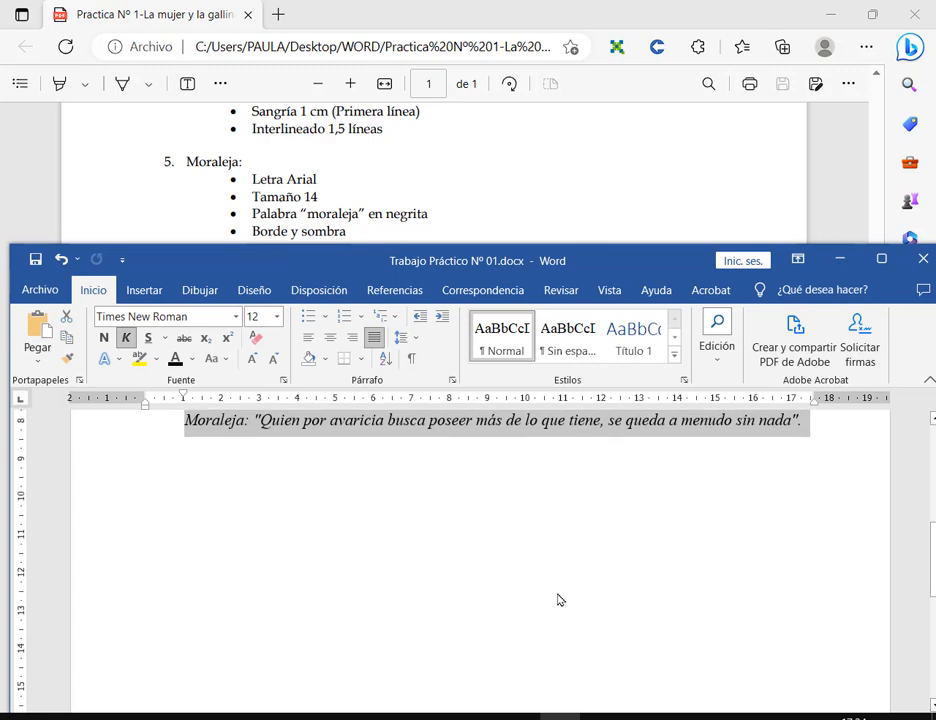
scroll(560, 600, up, 1)
click(236, 316)
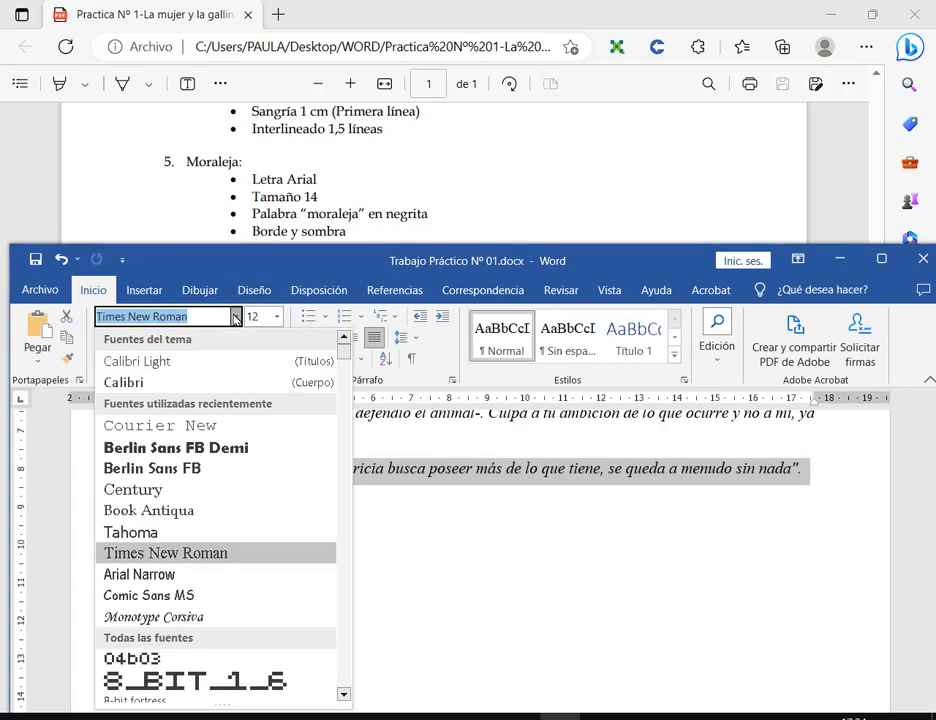
text(Ari)
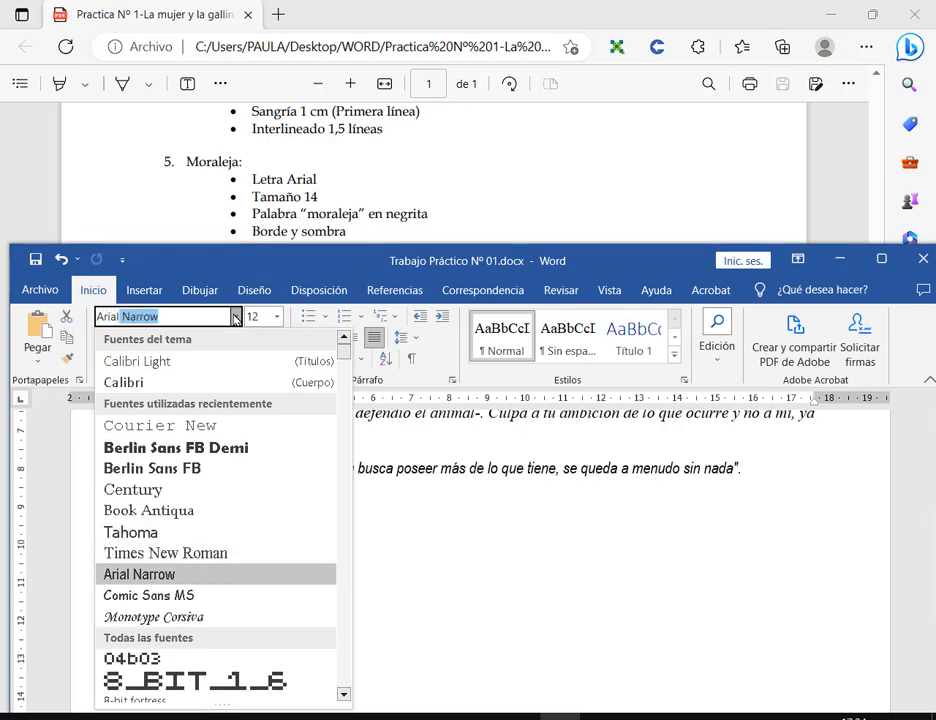
text(al)
key(BackSpace)
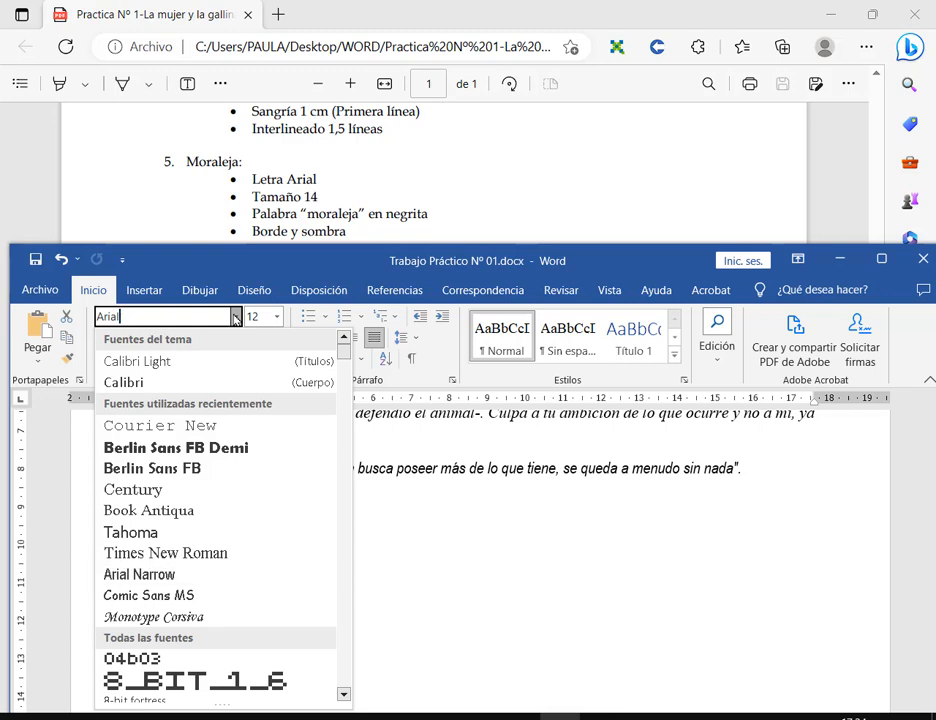
key(Return)
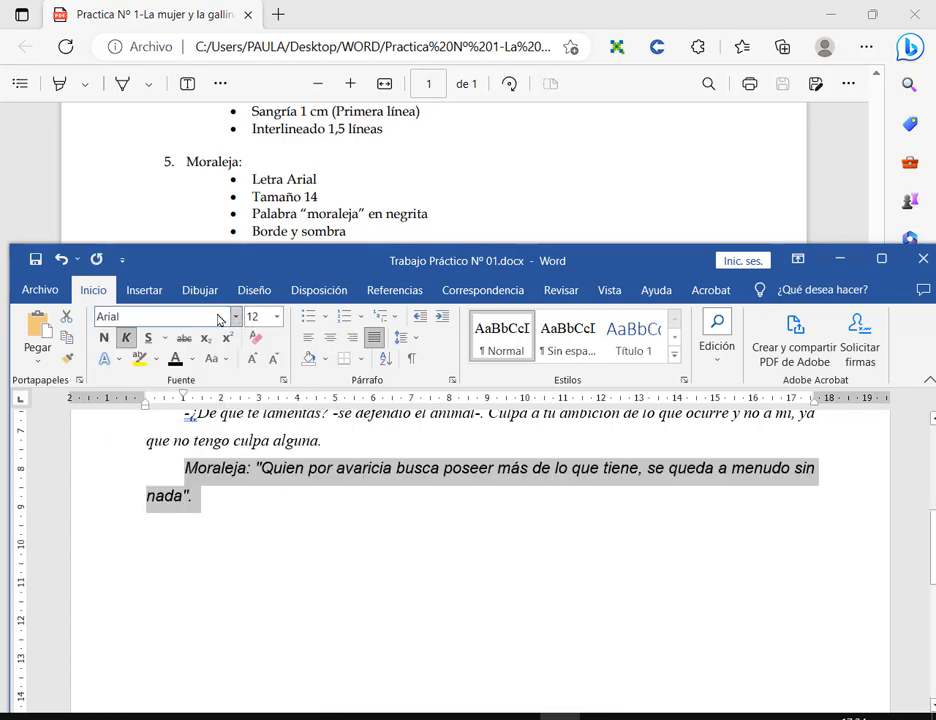
click(277, 316)
click(263, 424)
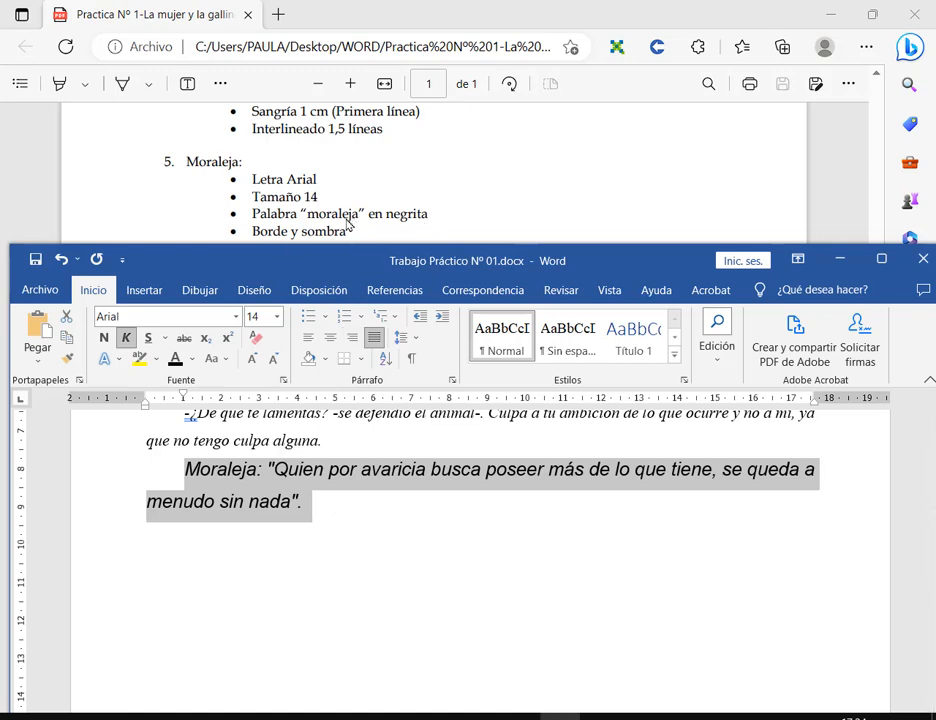
Step: Make only the word "Moraleja" bold in the closing line
click(240, 474)
double_click(245, 472)
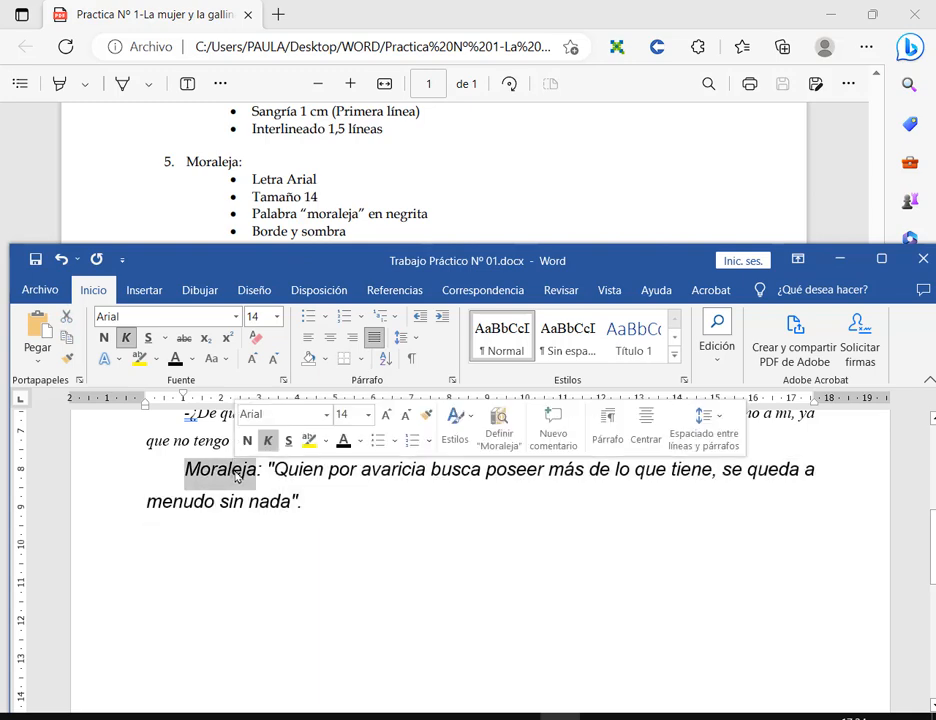
click(105, 339)
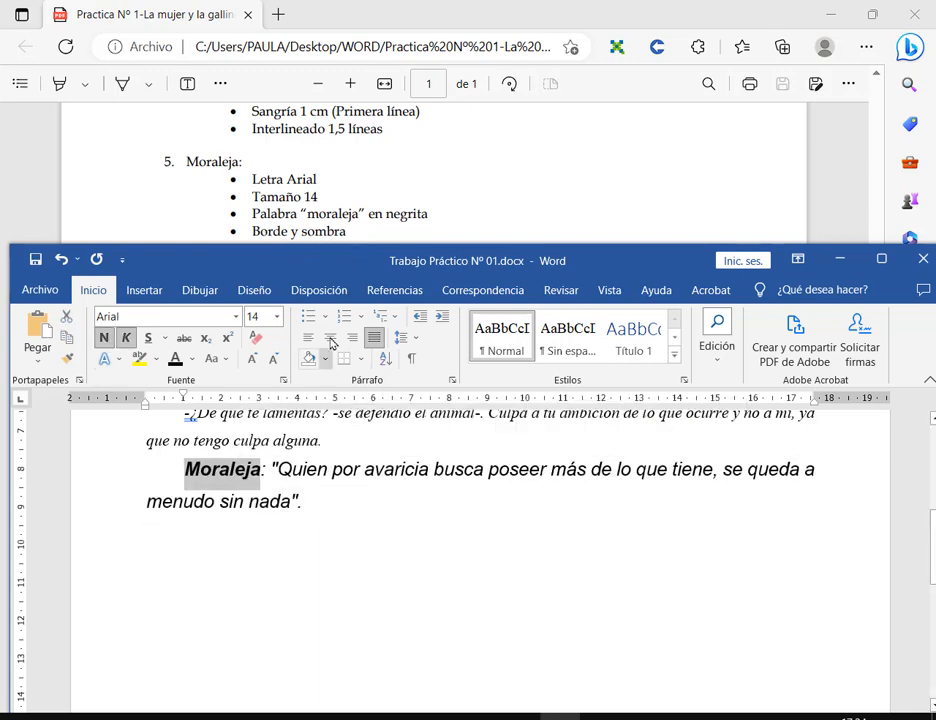
Step: Select the whole Moraleja paragraph and choose the Sombra setting for its border in Bordes y sombreado
drag(322, 499, 203, 482)
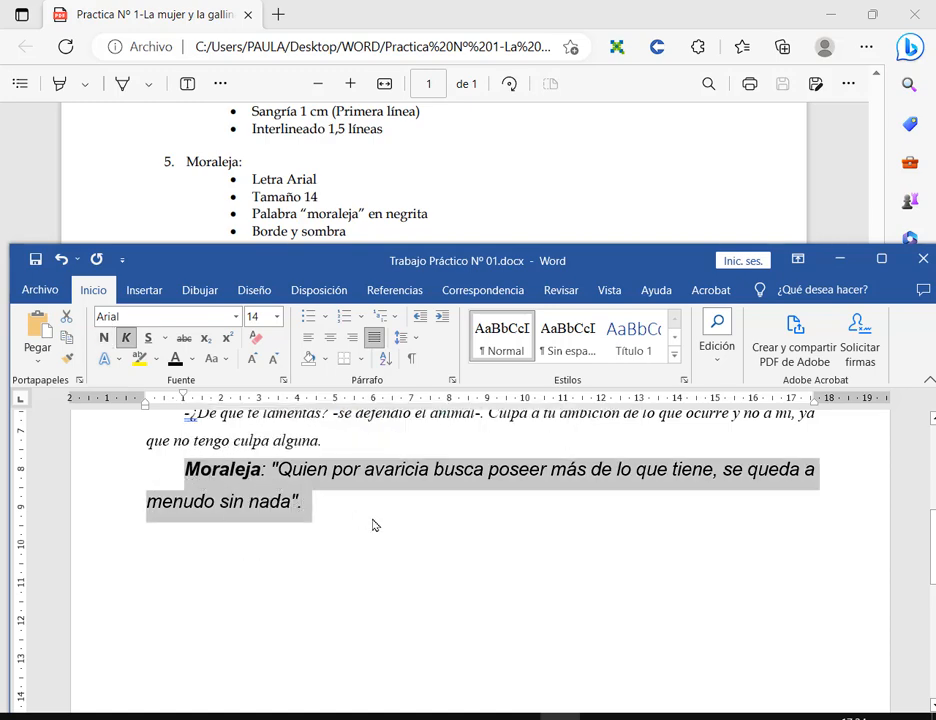
click(881, 258)
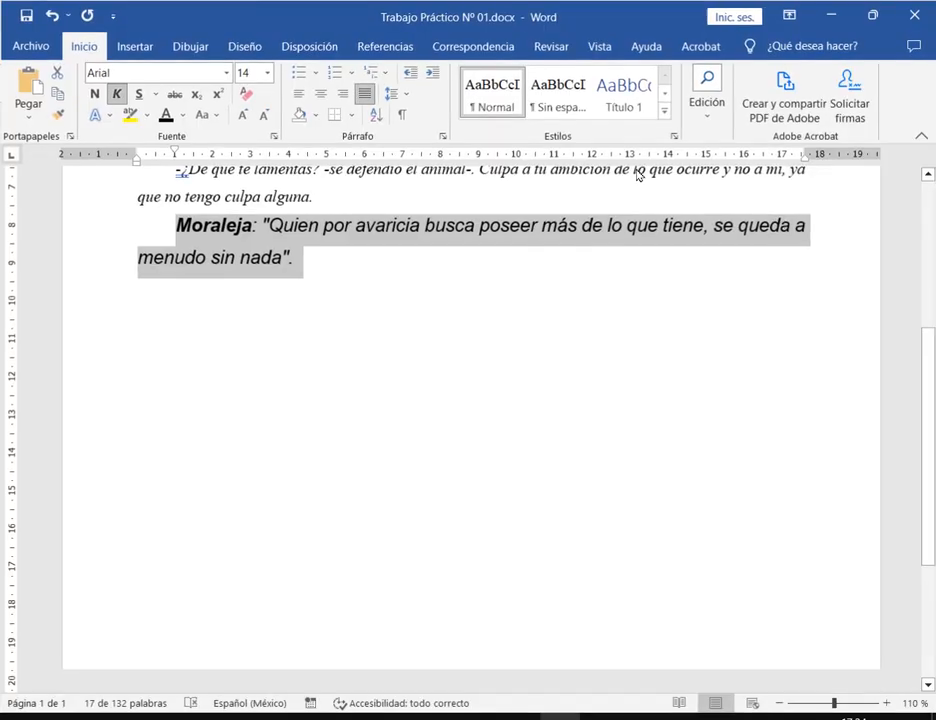
click(353, 115)
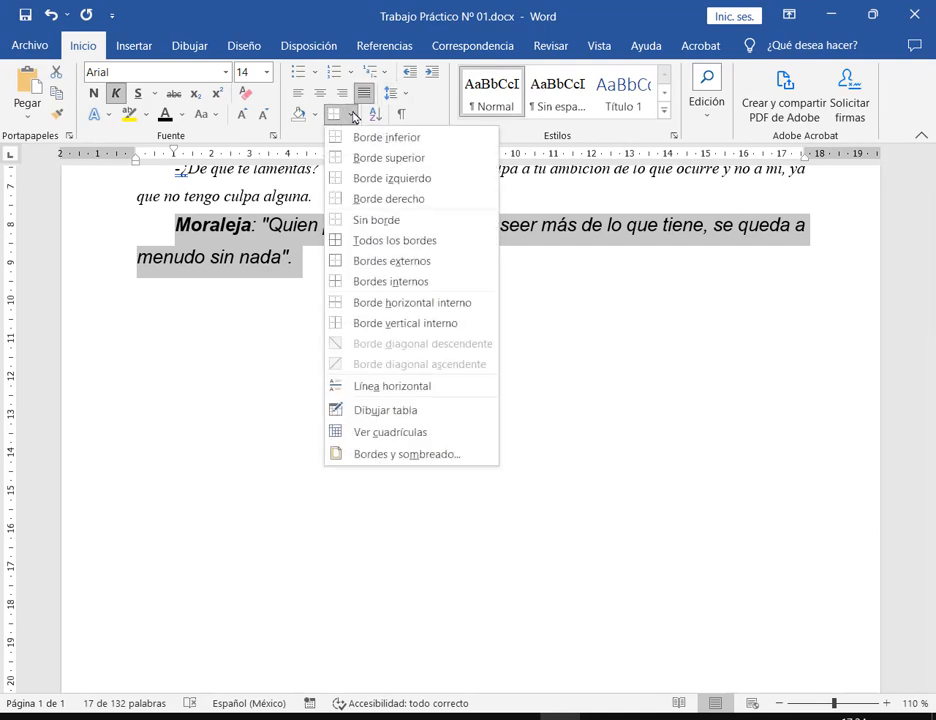
click(407, 456)
drag(421, 30, 691, 149)
click(403, 317)
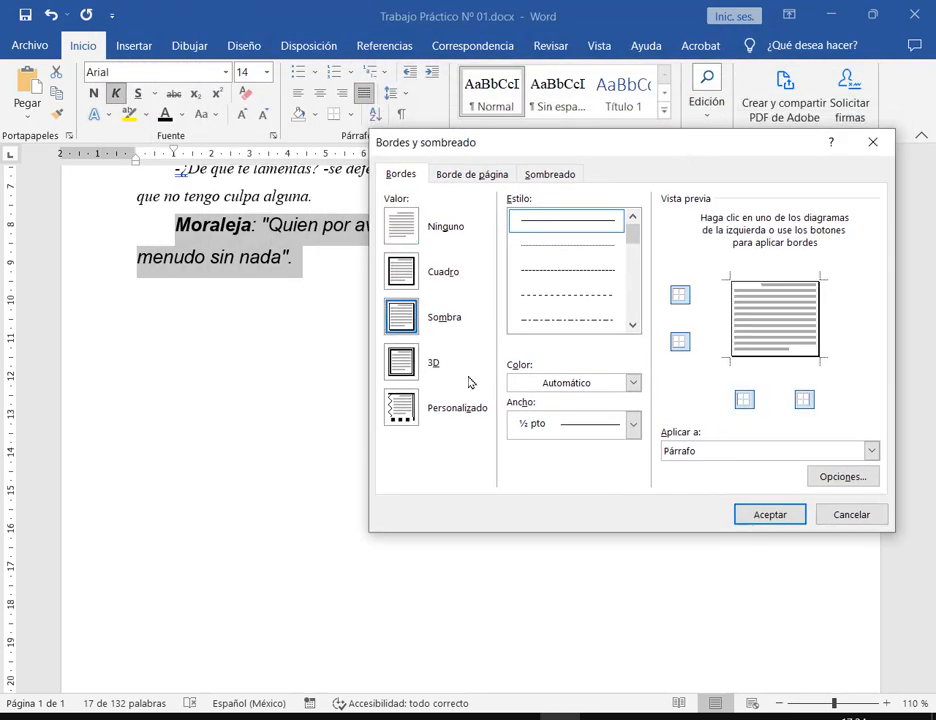
Step: Check the border and shadow requirement under Moraleja in the practice PDF, then return to the Word document
click(230, 714)
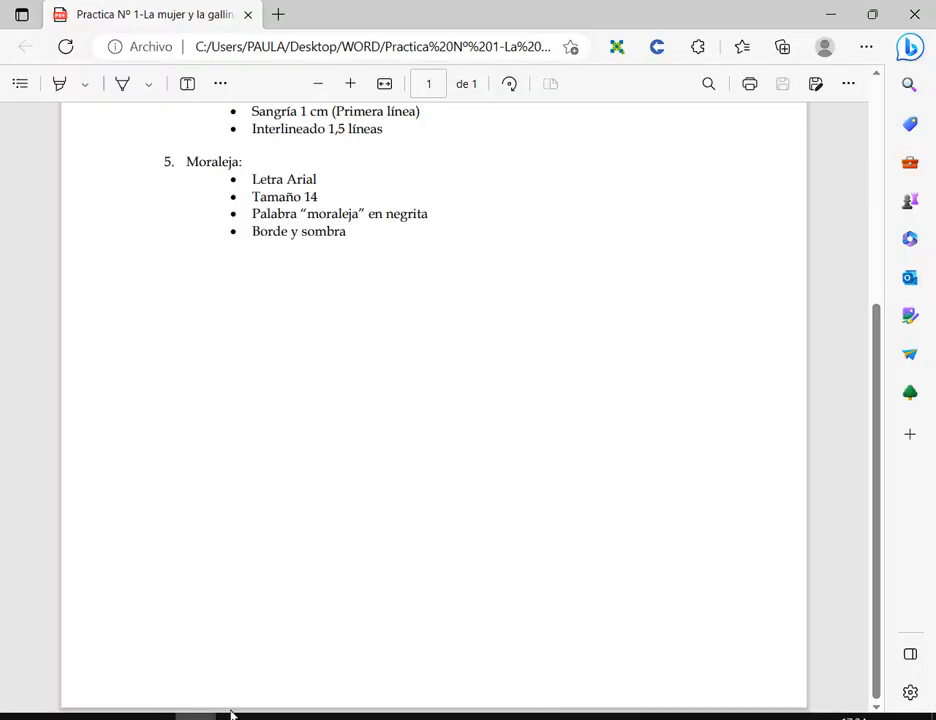
drag(257, 235, 293, 203)
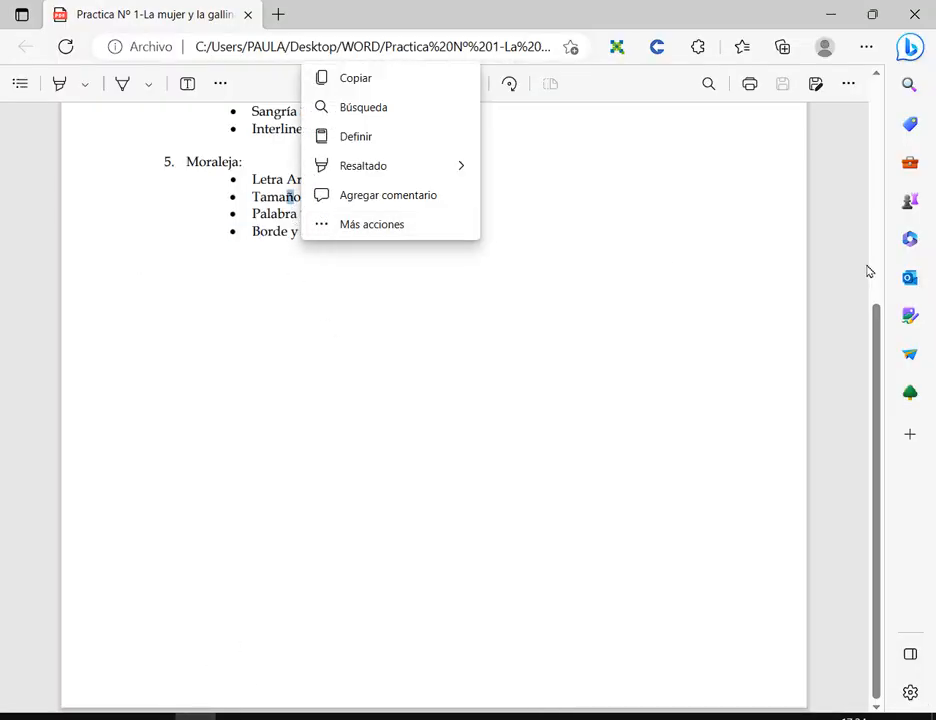
click(361, 248)
click(836, 15)
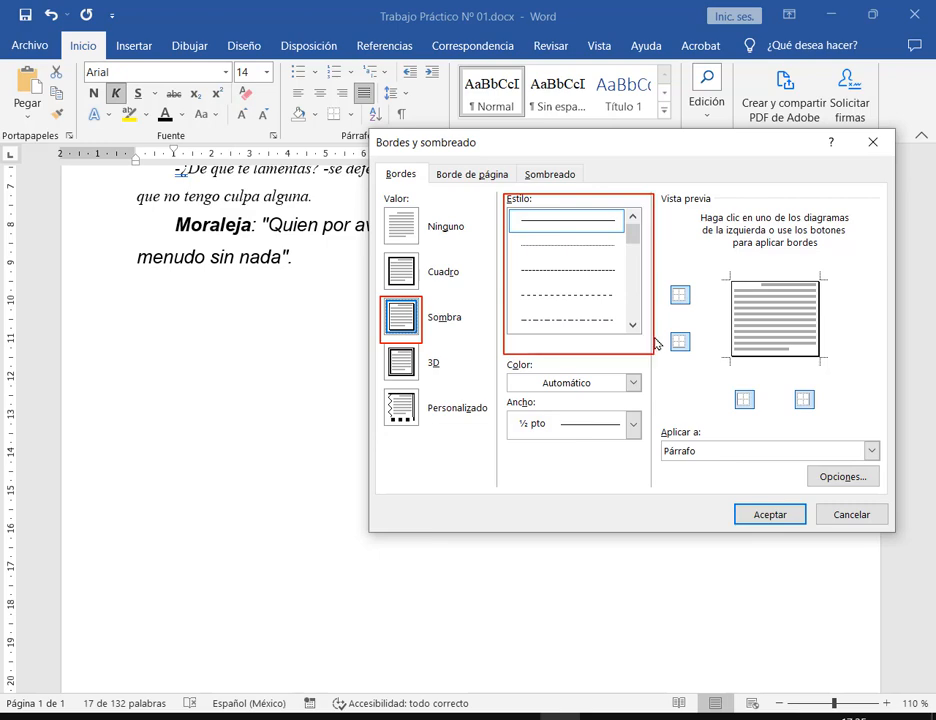
Step: Try several line styles for the Moraleja paragraph's shadow border, including double, triple and wavy lines
scroll(614, 270, down, 3)
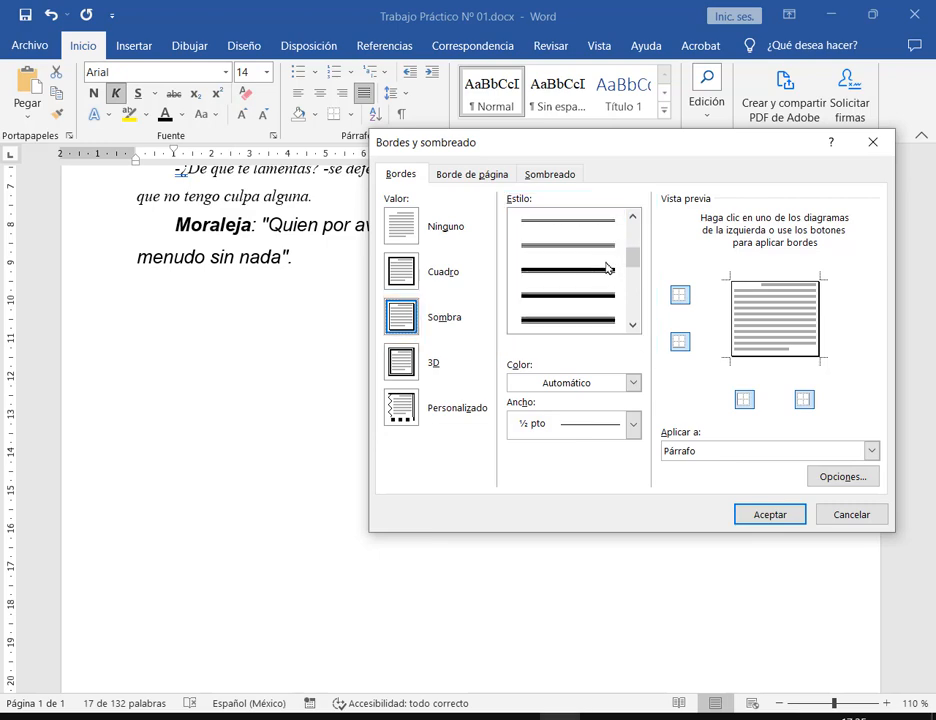
click(591, 224)
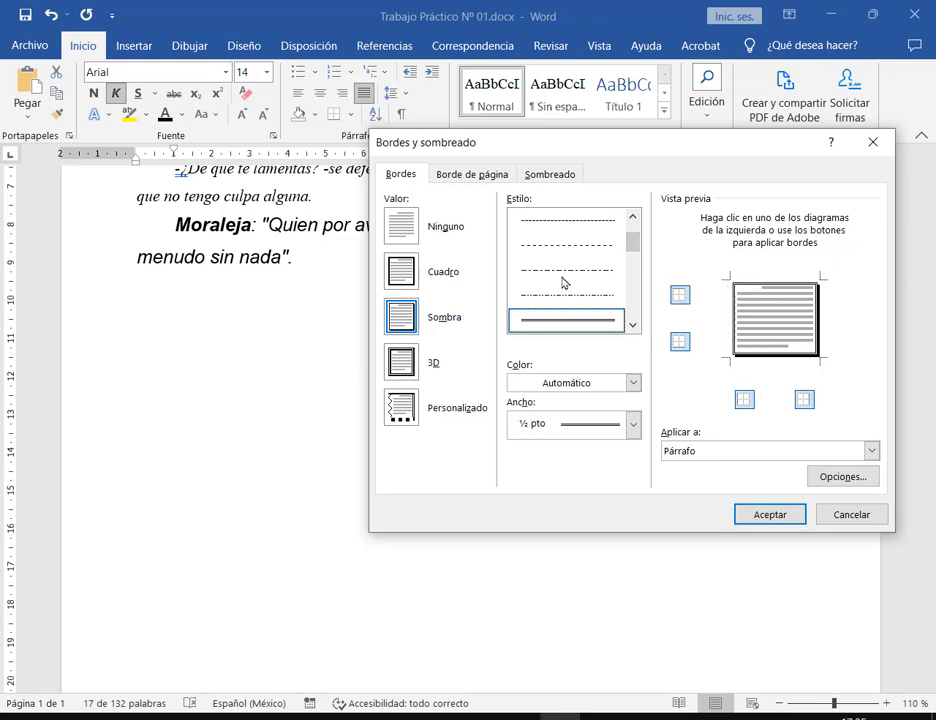
scroll(570, 275, down, 5)
click(591, 321)
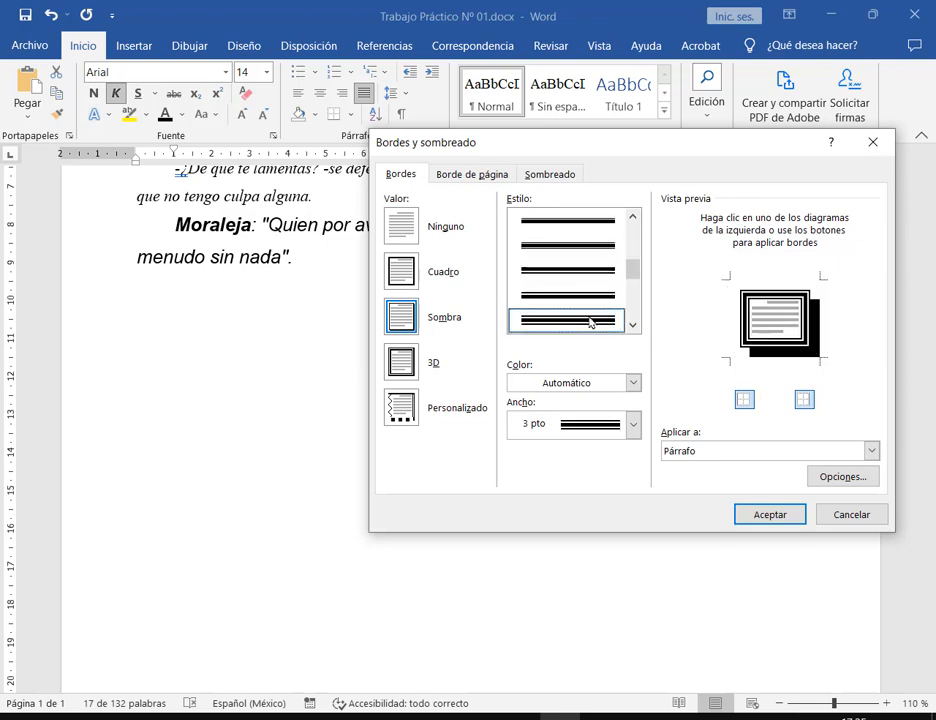
scroll(598, 314, down, 2)
scroll(600, 300, up, 2)
click(604, 316)
scroll(599, 284, down, 4)
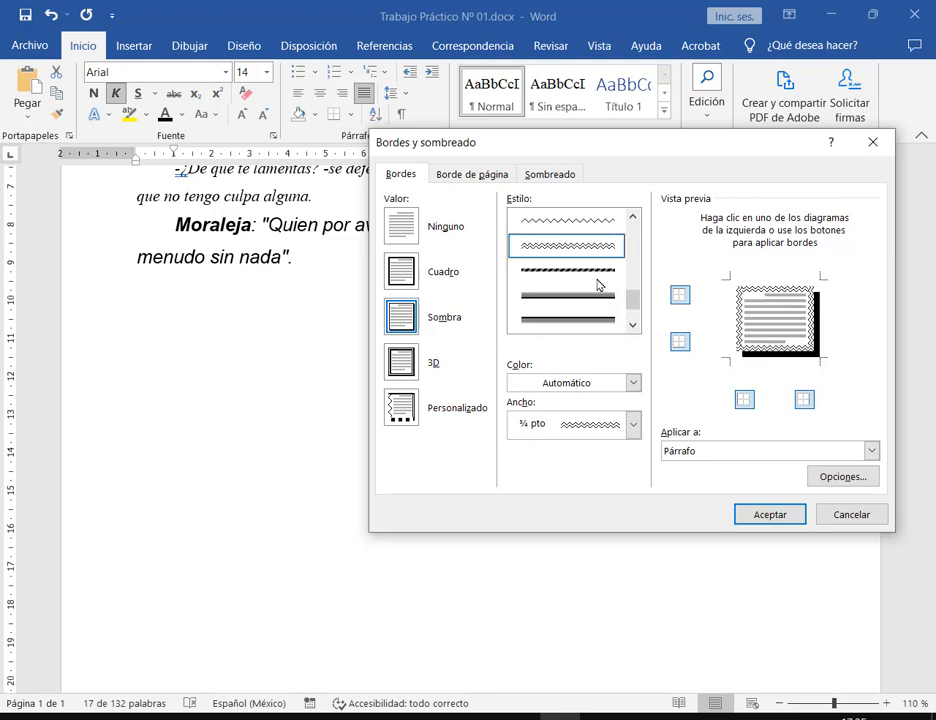
scroll(600, 270, up, 4)
scroll(610, 290, up, 4)
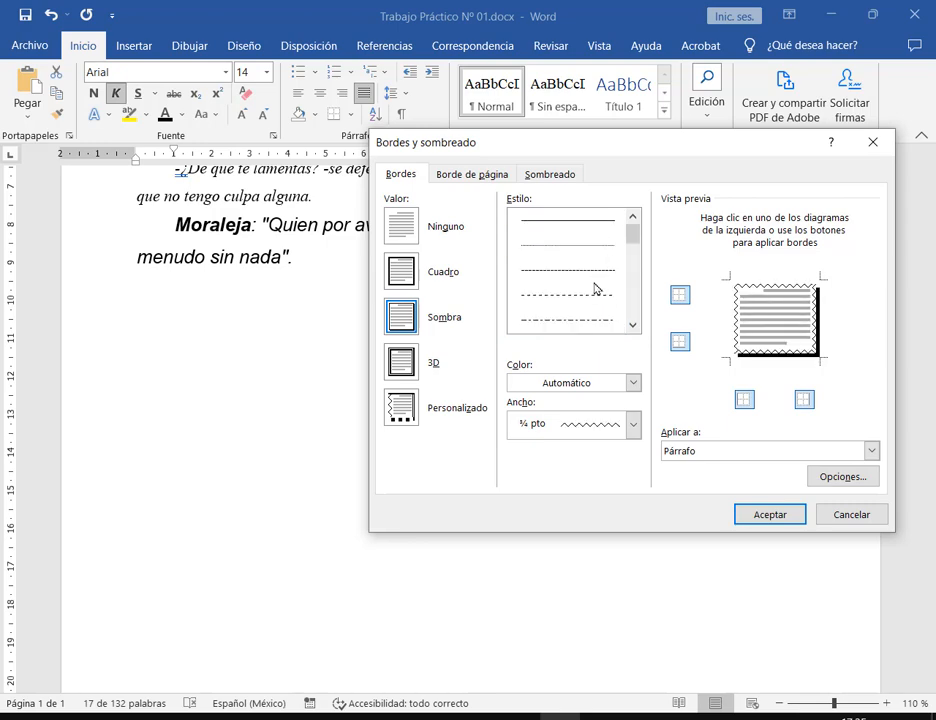
click(592, 320)
scroll(600, 290, down, 1)
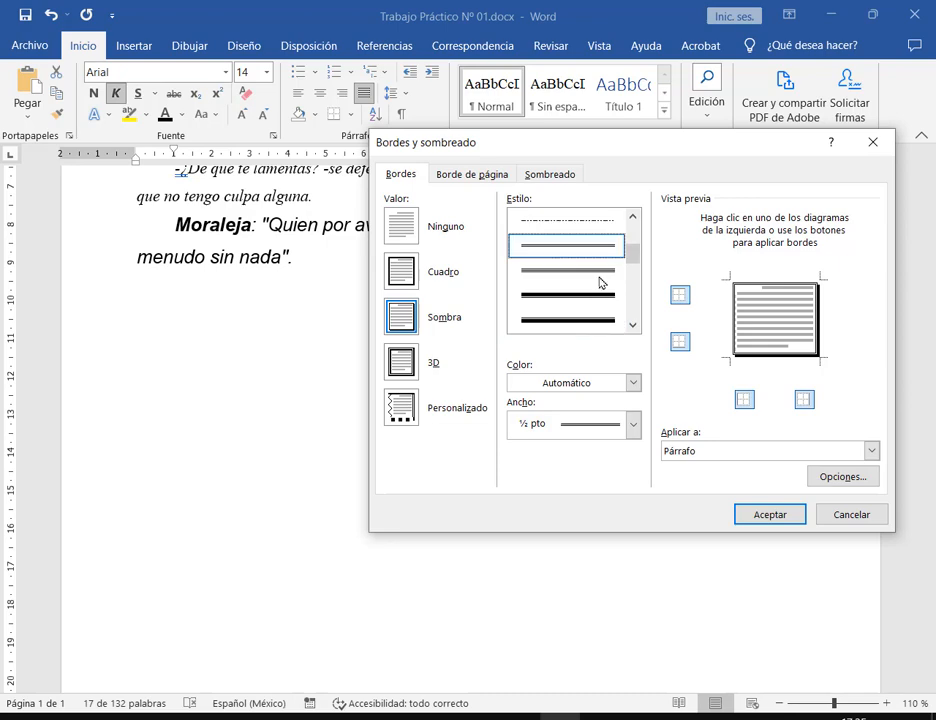
scroll(603, 275, up, 1)
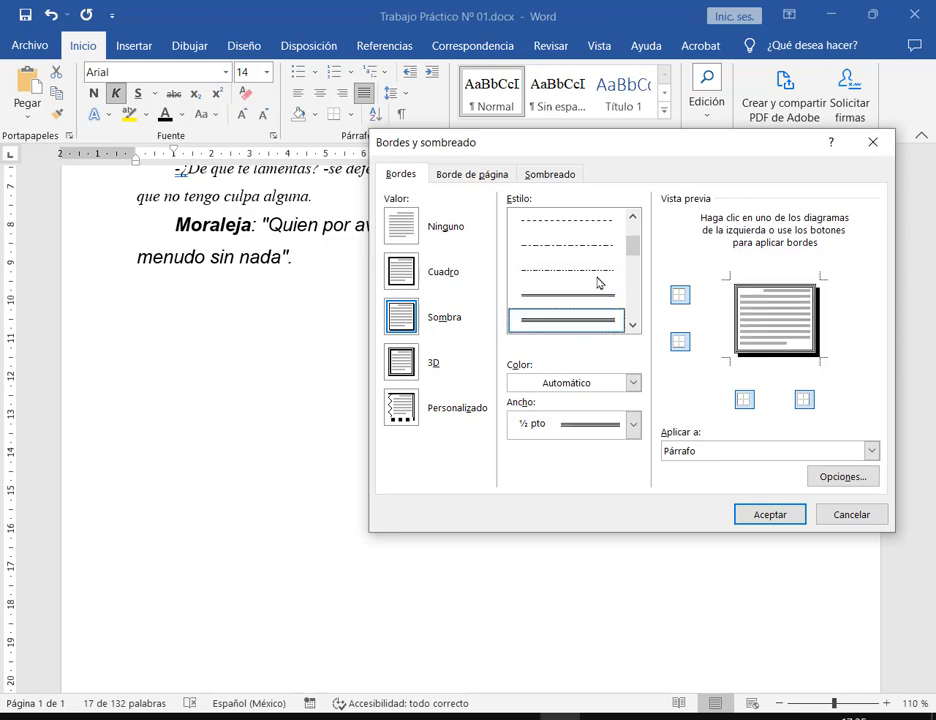
Step: Apply the shadow border to the Moraleja paragraph with a double line ½ pto wide
click(598, 299)
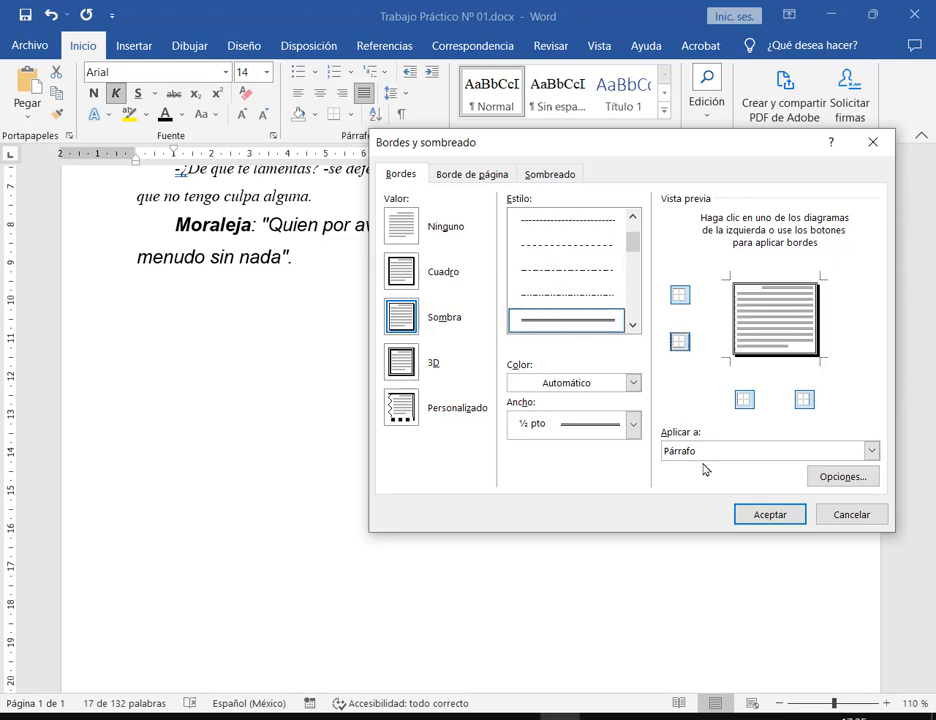
click(770, 516)
click(817, 538)
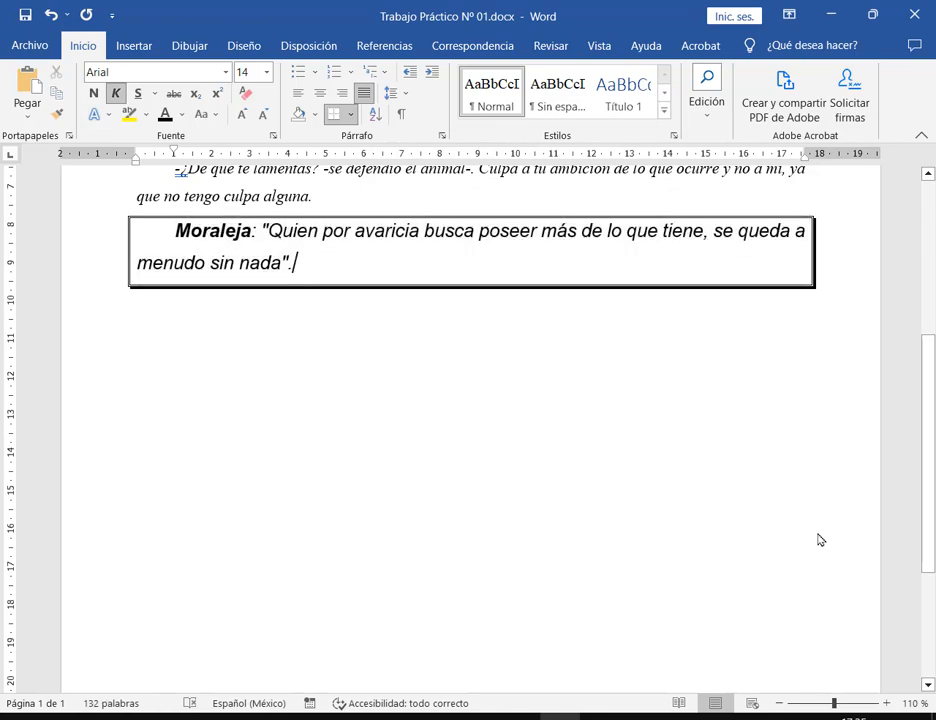
Step: Review the formatted document against the Página, Título, Texto and Moraleja requirements in the practice PDF
scroll(808, 503, up, 4)
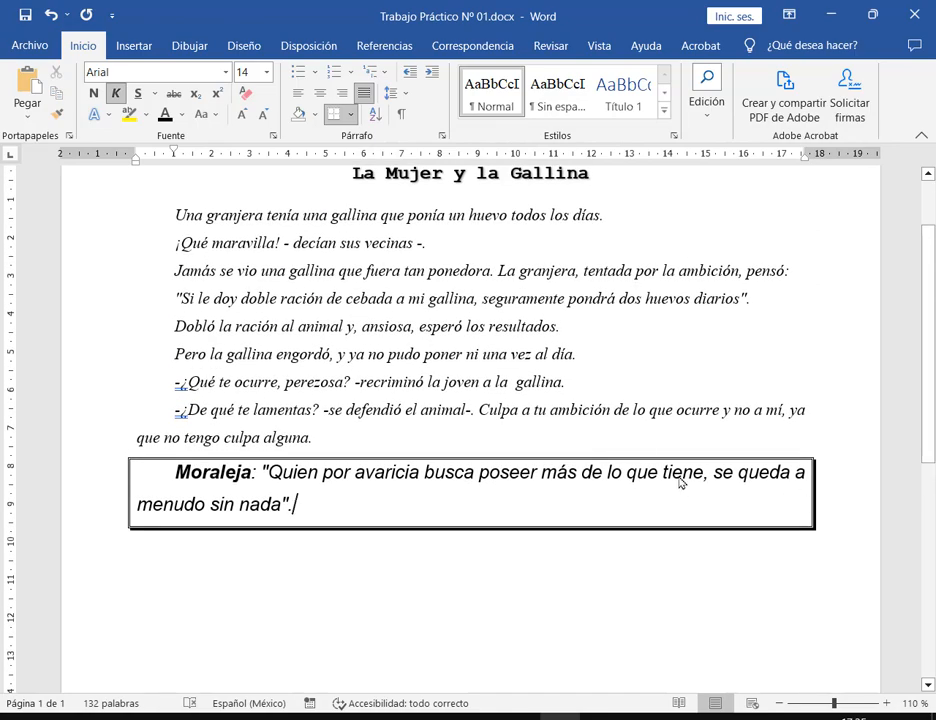
ctrl+scroll(637, 453, down, 1)
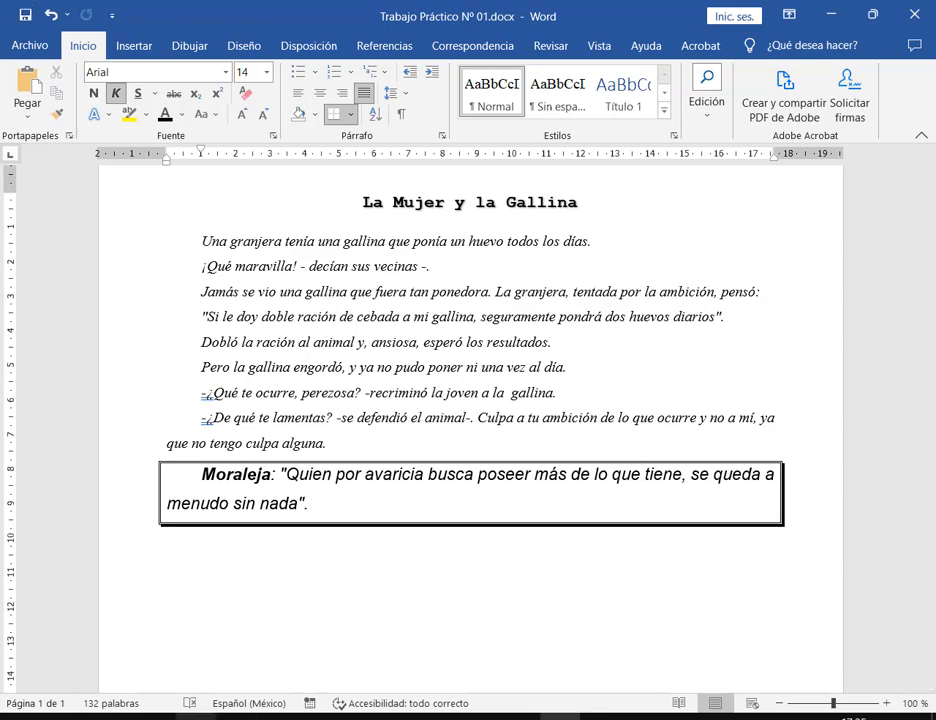
key(alt+Tab)
scroll(432, 382, up, 3)
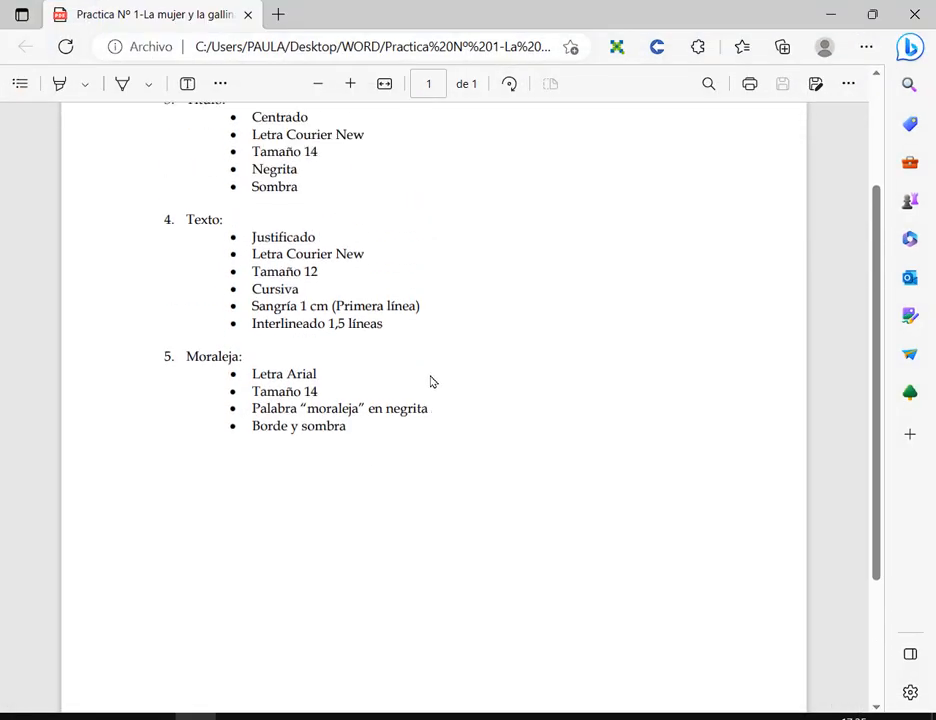
scroll(420, 381, up, 1)
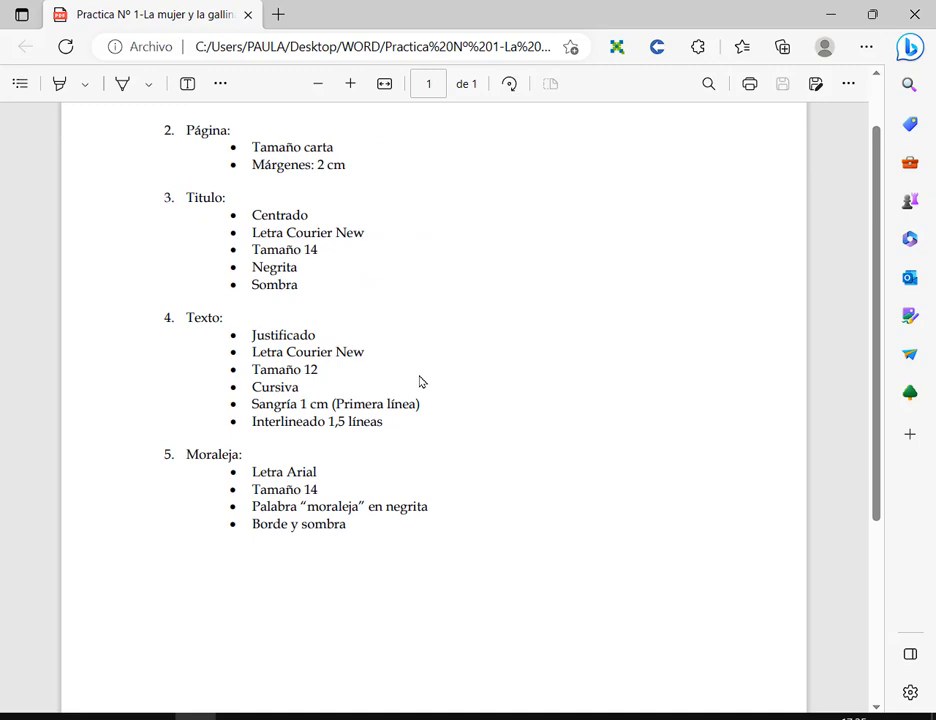
key(alt+Tab)
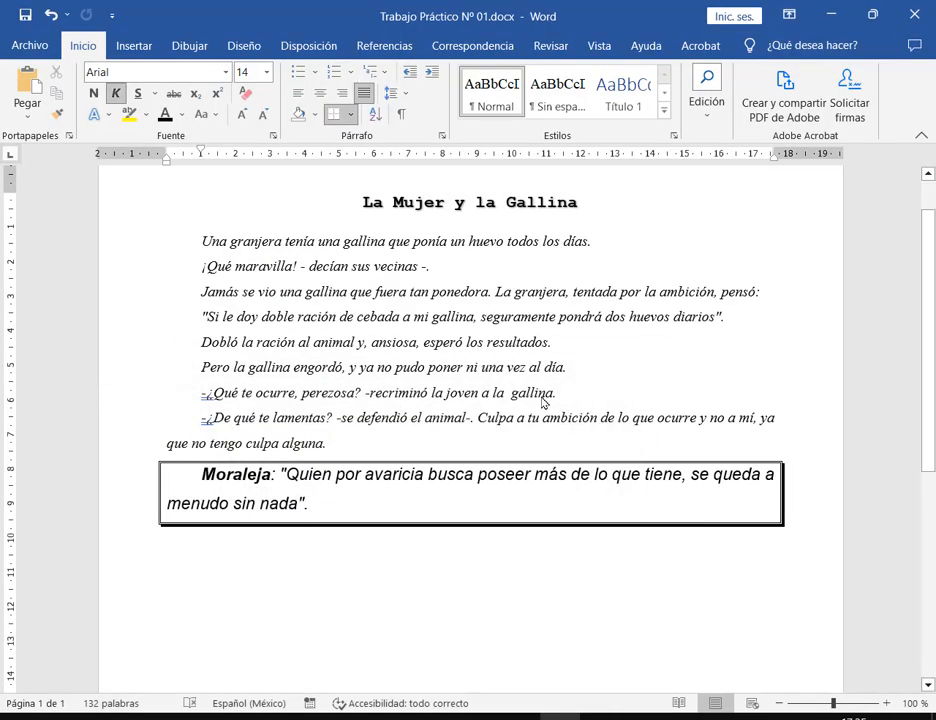
scroll(705, 440, up, 1)
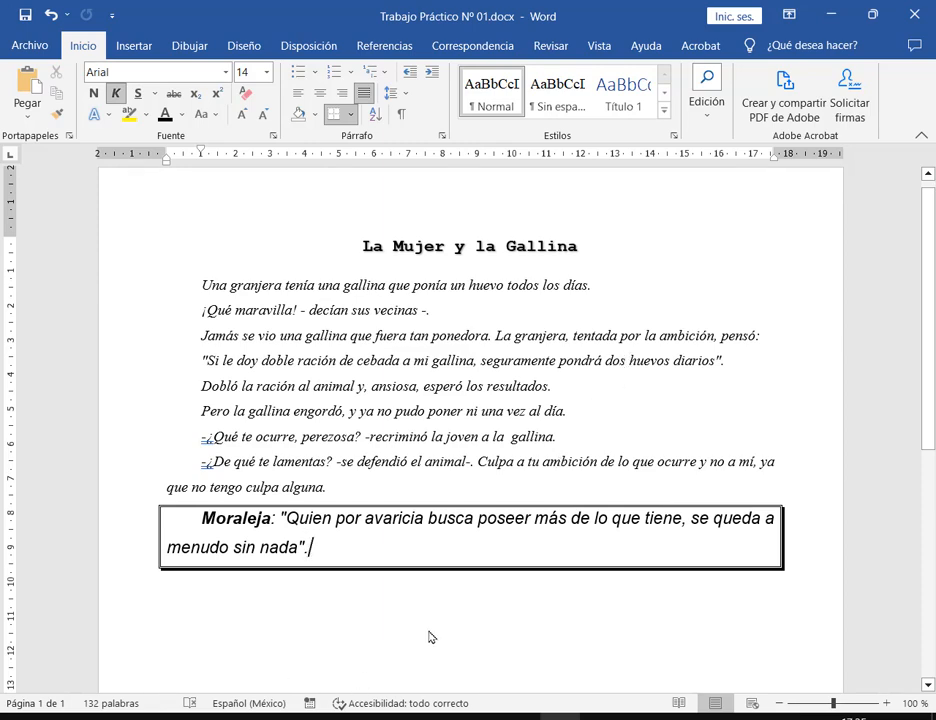
Step: Switch to the Google Meet call to read the chat messages, then return to the Word document
mouse_move(289, 716)
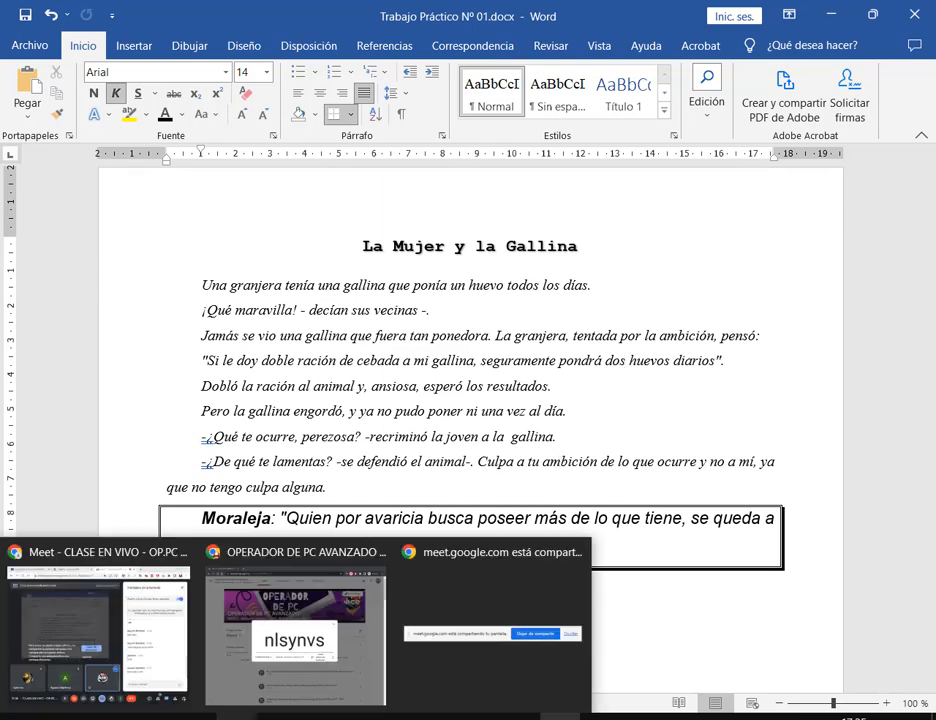
click(120, 663)
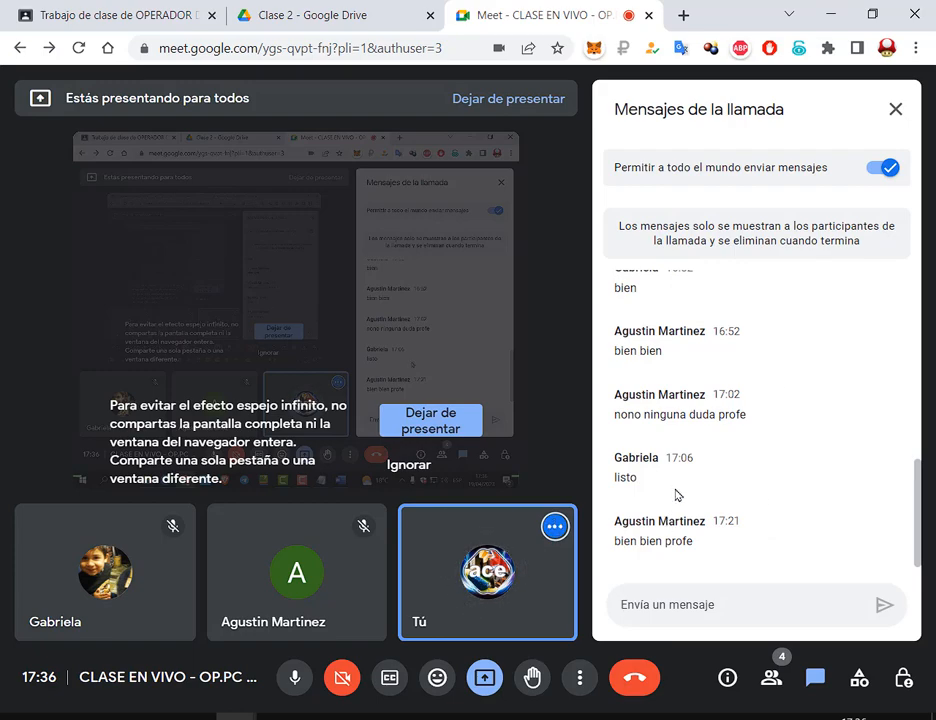
click(560, 717)
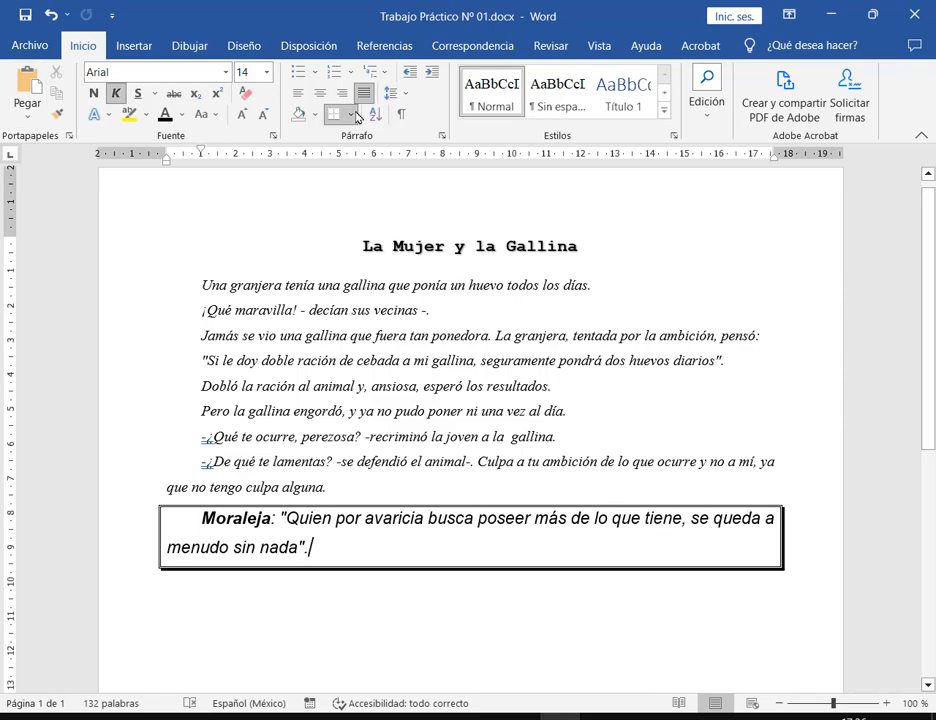
Step: Create a new blank document, leaving Trabajo Práctico Nº 01 open
click(26, 47)
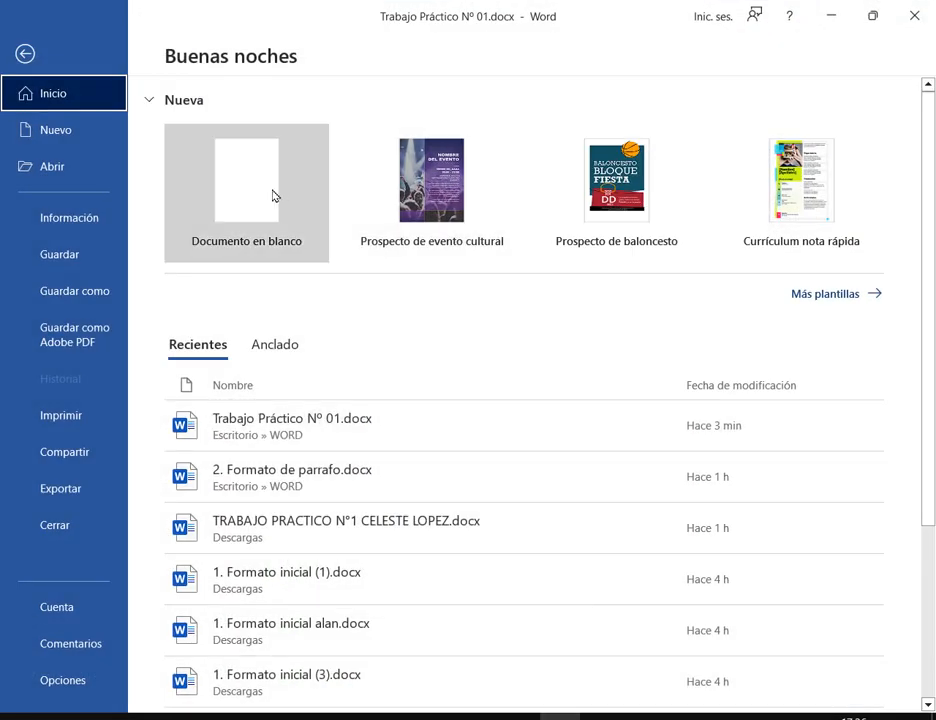
click(275, 195)
mouse_move(560, 716)
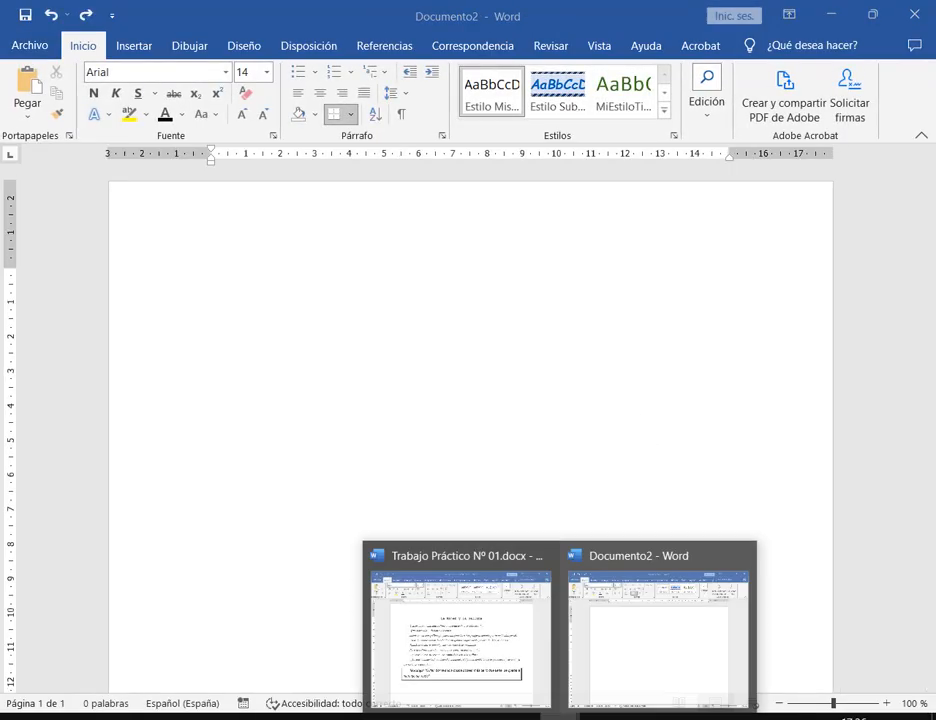
click(541, 553)
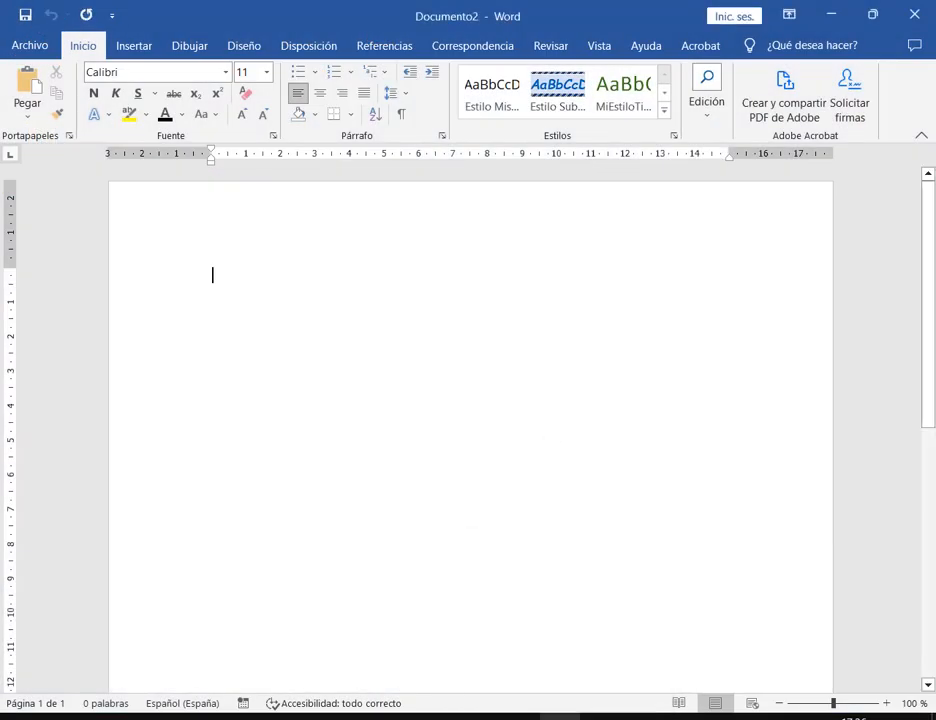
click(779, 703)
click(779, 703)
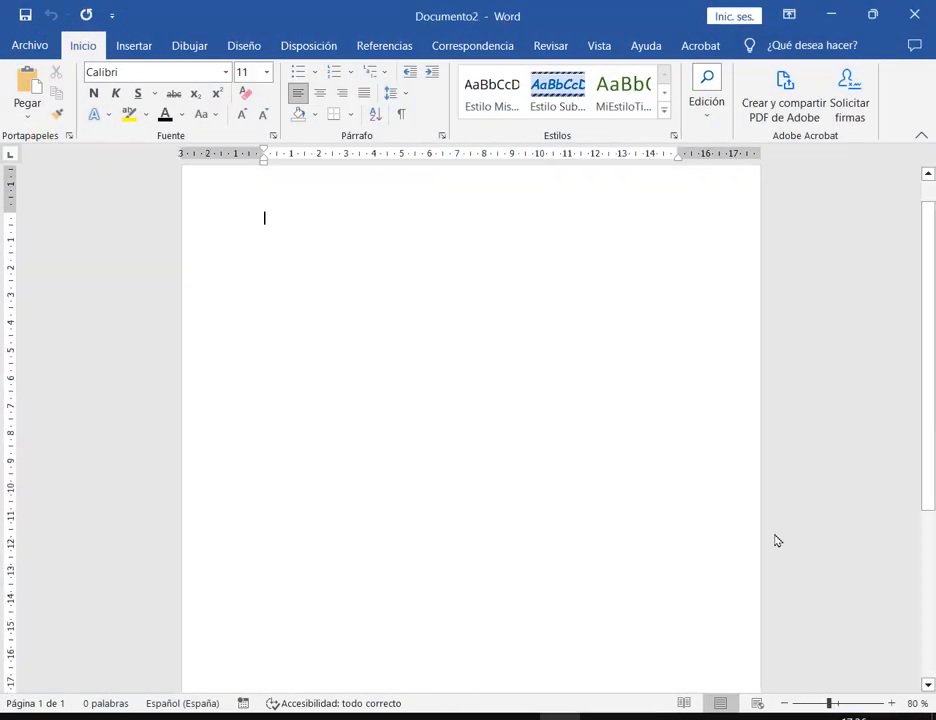
scroll(775, 540, up, 1)
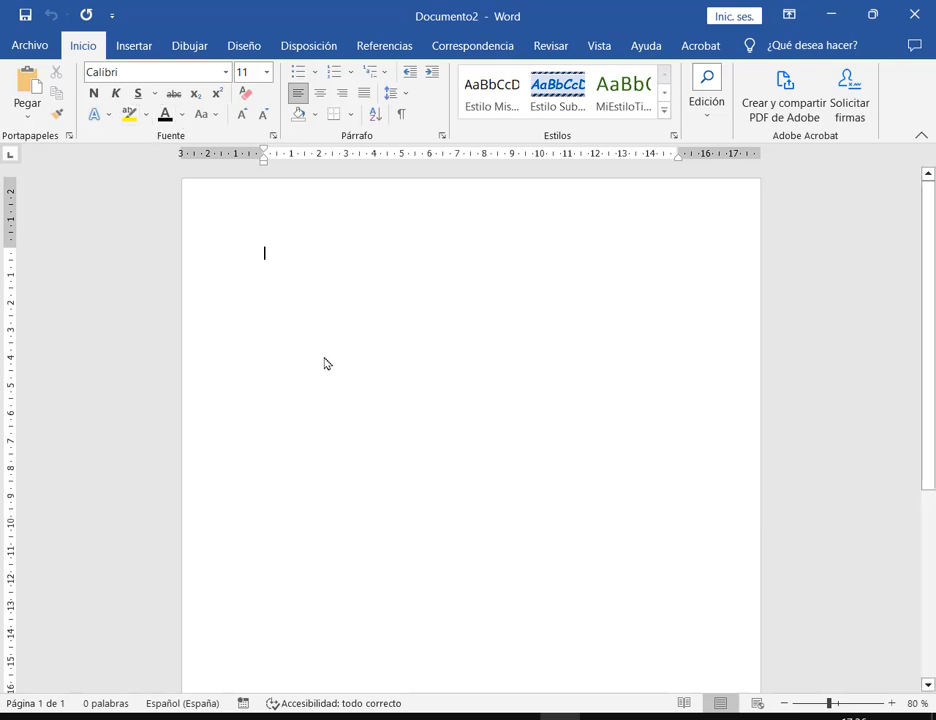
Step: Browse the local Imágenes folder as a picture source for the document and close it without inserting anything
click(140, 47)
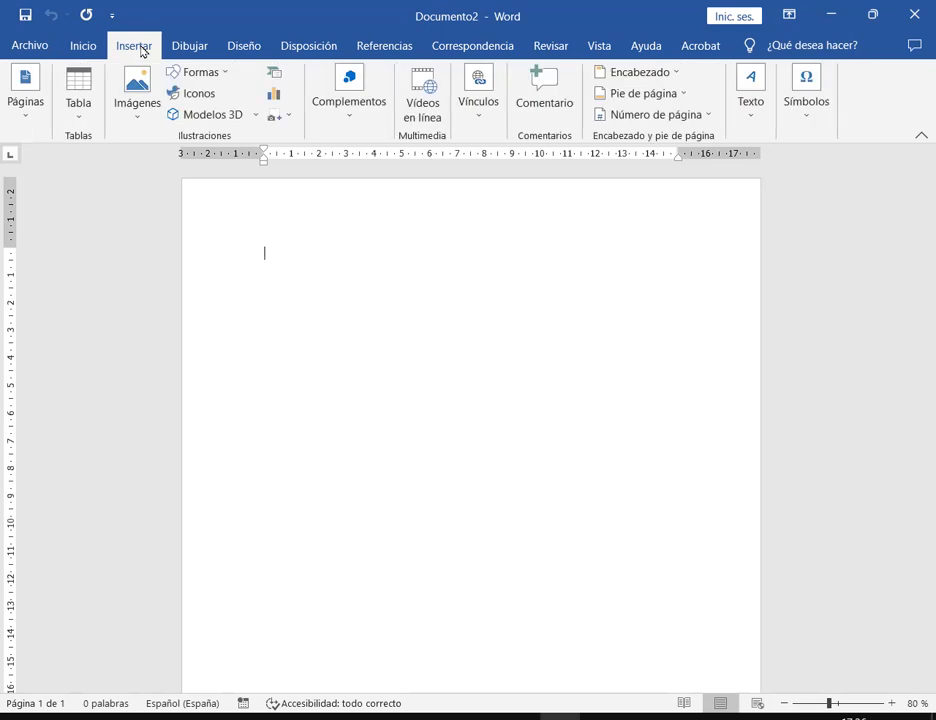
key(ctrl+d)
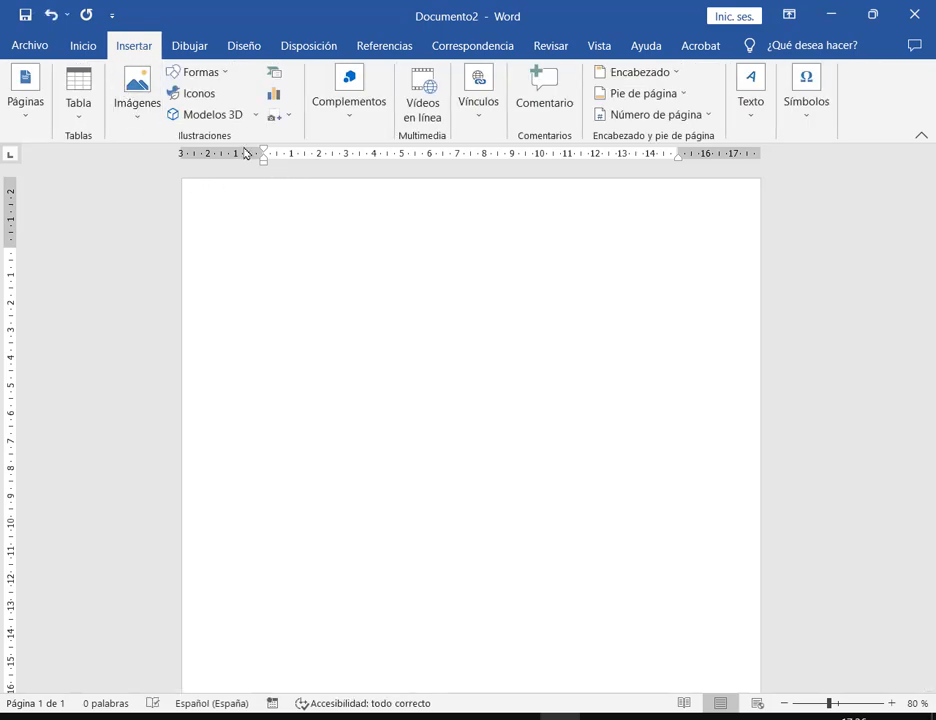
key(ctrl+z)
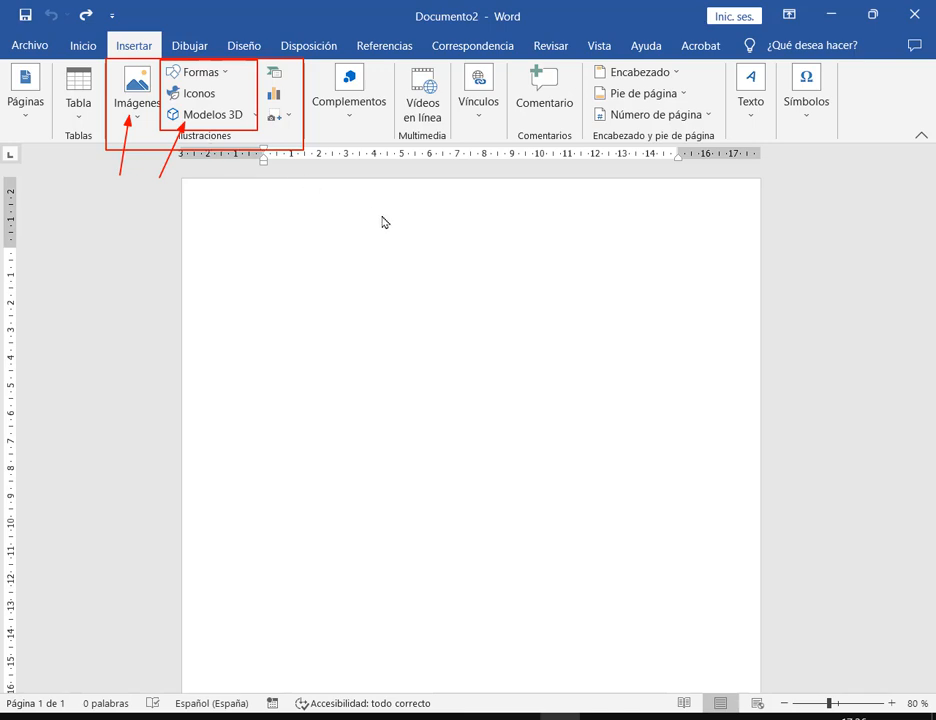
click(138, 118)
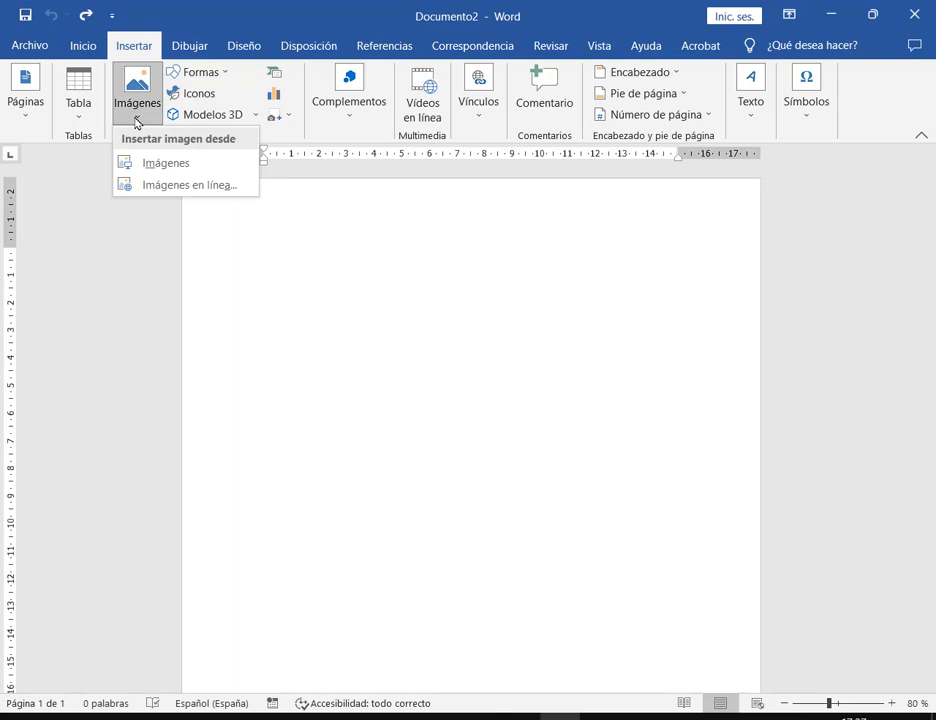
click(231, 171)
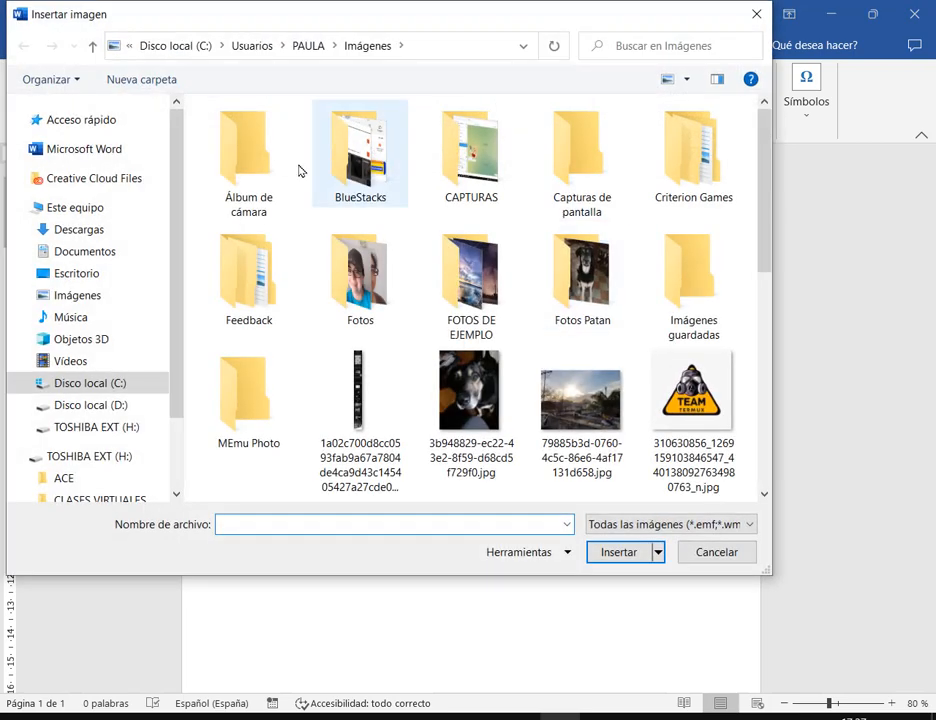
scroll(574, 378, down, 2)
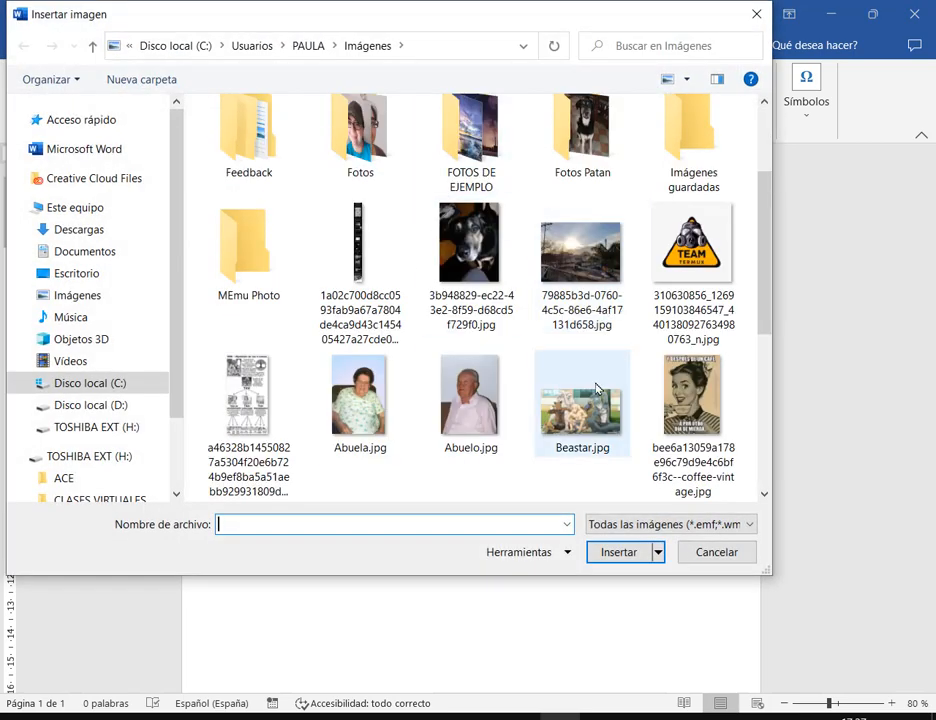
click(720, 554)
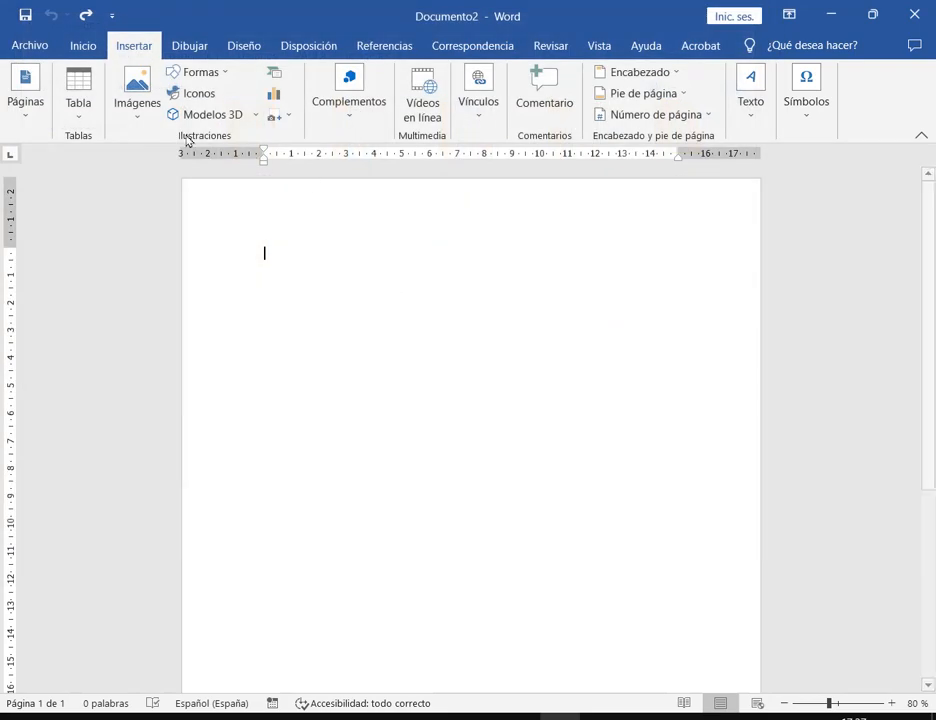
Step: Browse the Bing-powered online picture categories and look through the images in the Gatos category
click(150, 120)
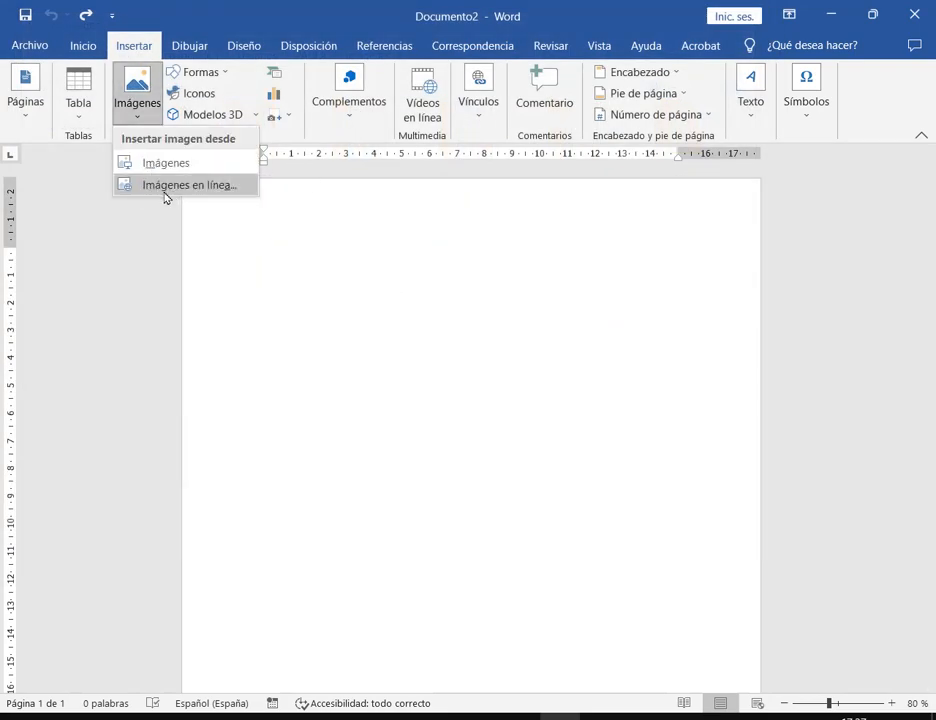
click(190, 185)
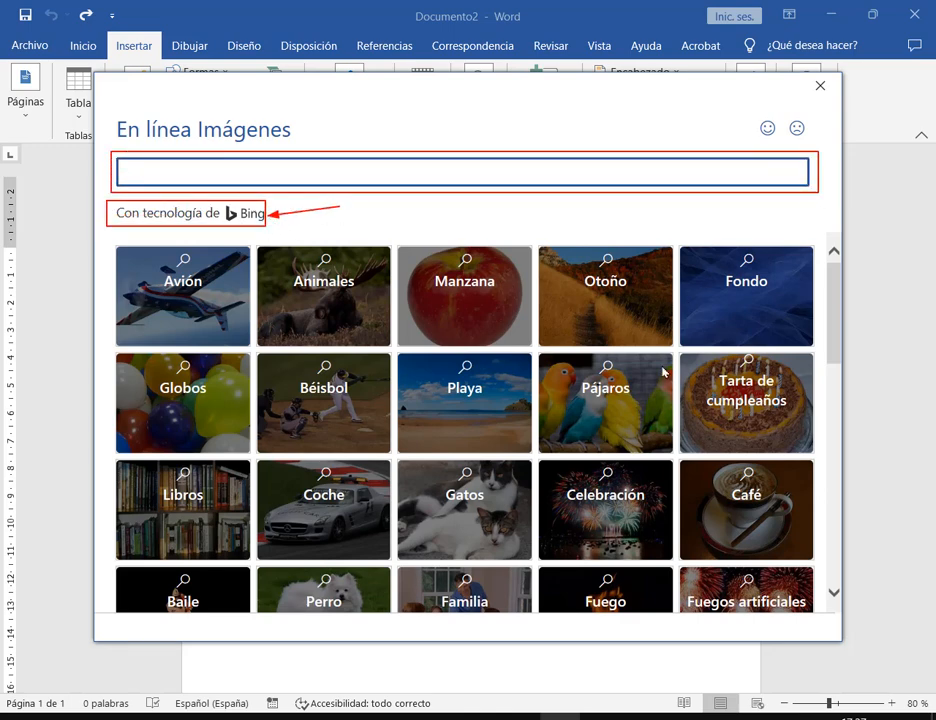
key(Escape)
click(313, 177)
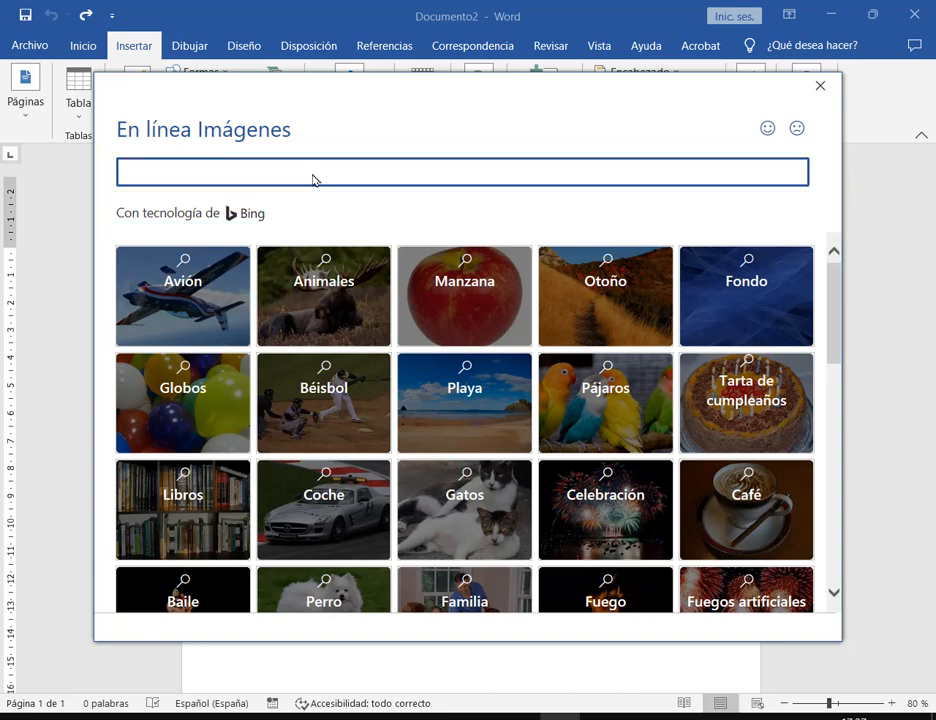
scroll(720, 345, down, 3)
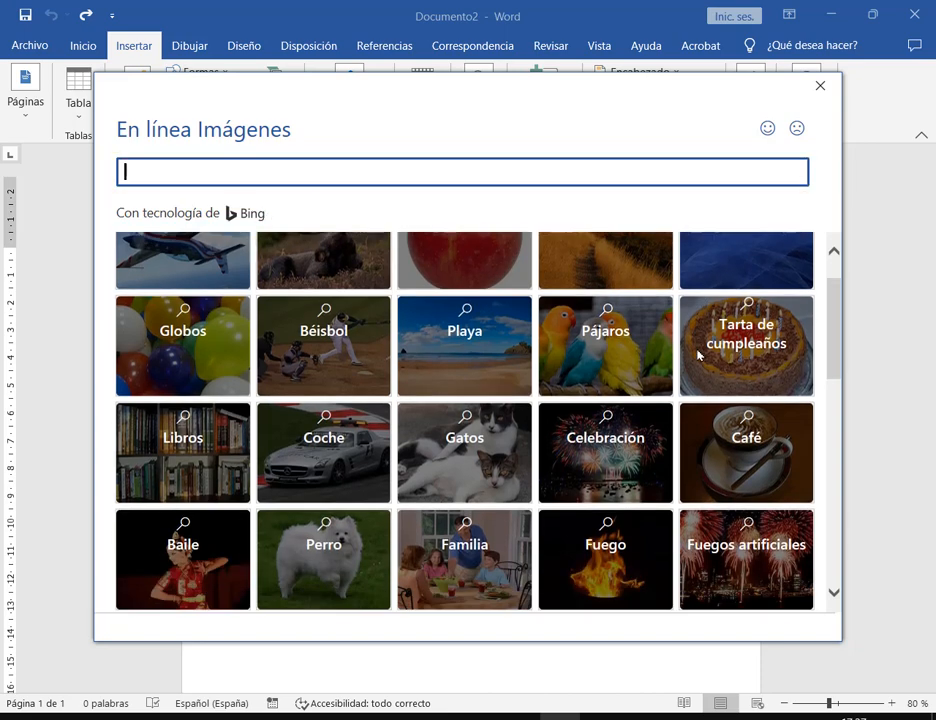
scroll(460, 334, down, 1)
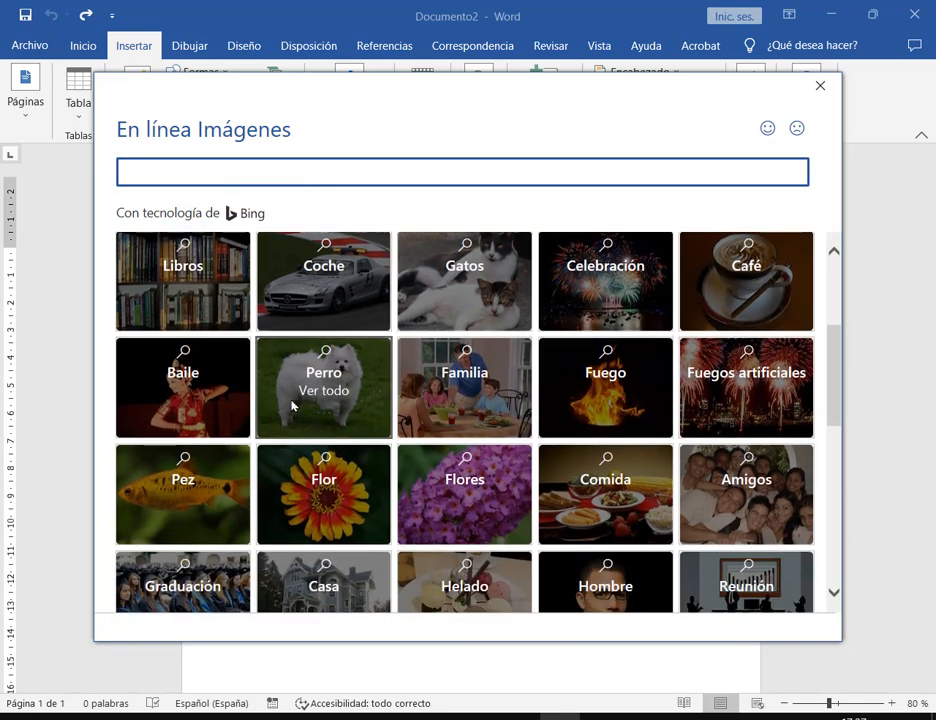
scroll(520, 442, down, 3)
scroll(520, 375, up, 5)
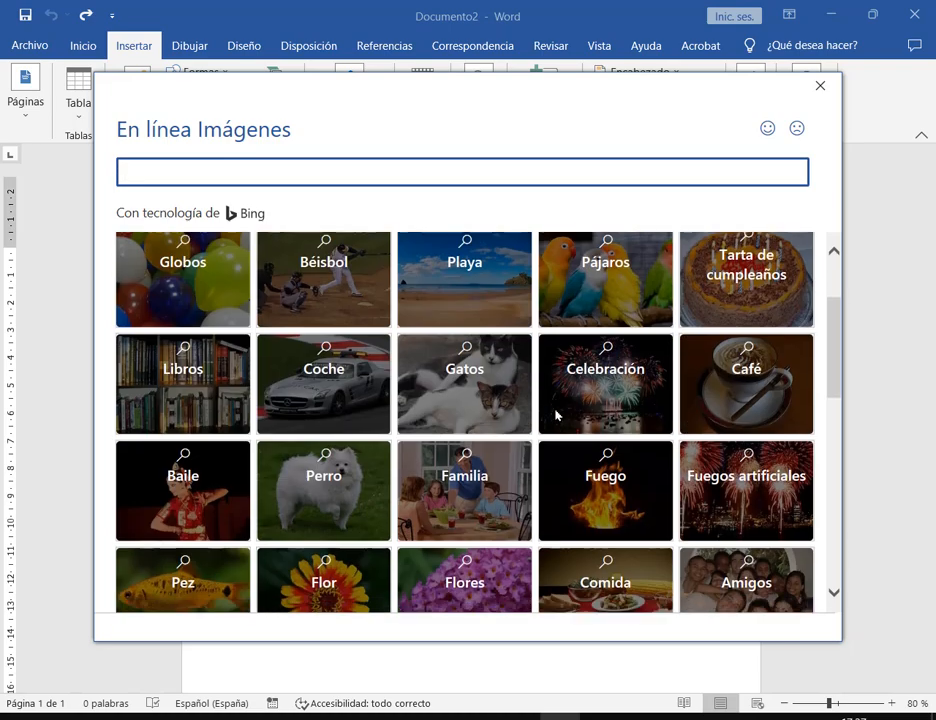
click(477, 390)
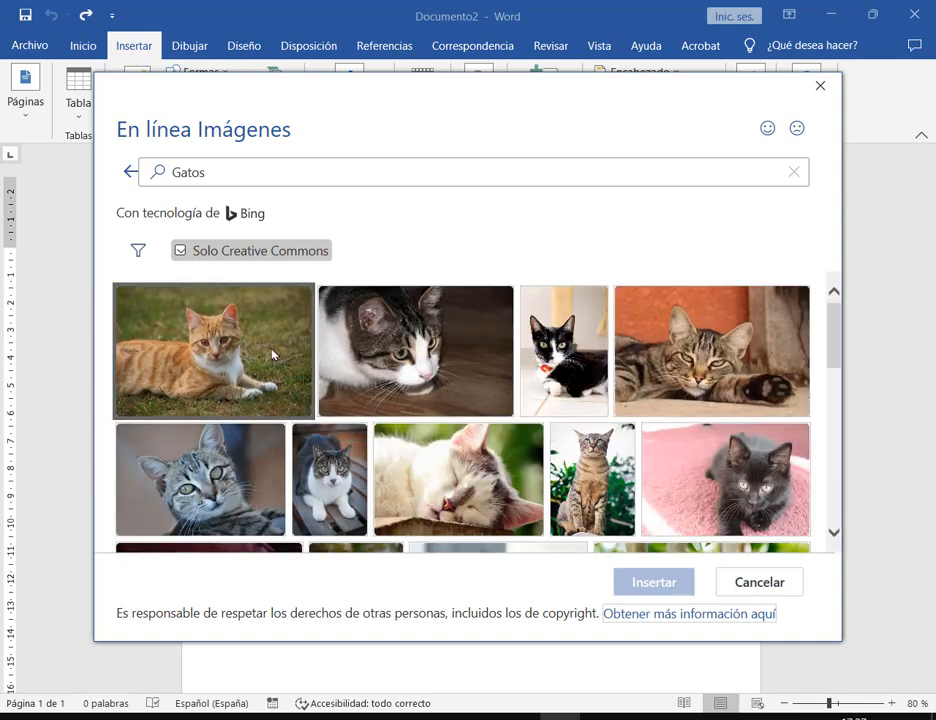
scroll(272, 356, down, 3)
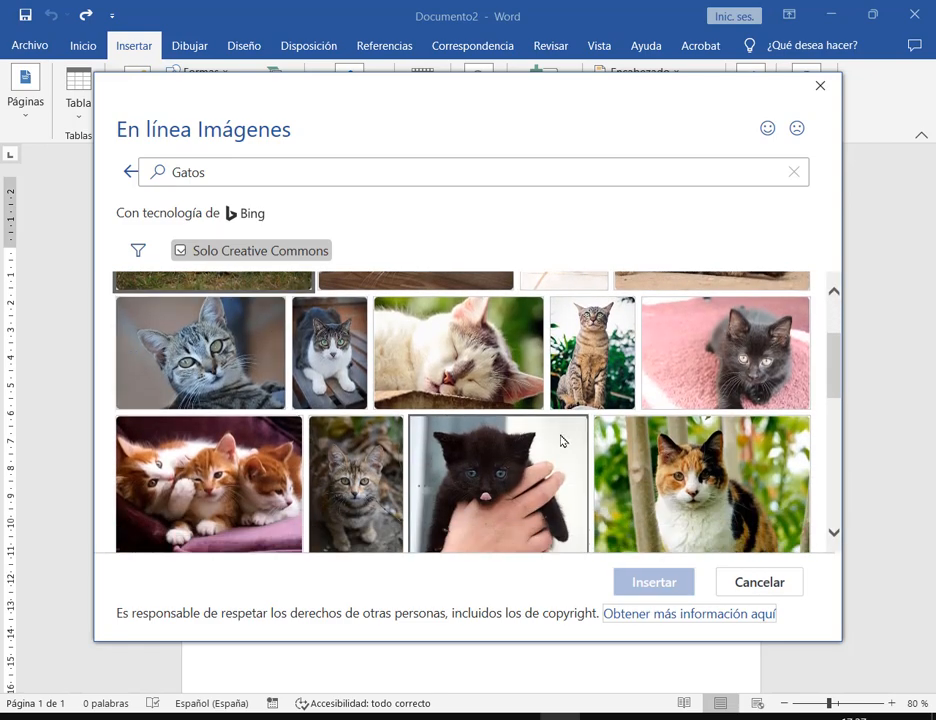
scroll(561, 440, down, 1)
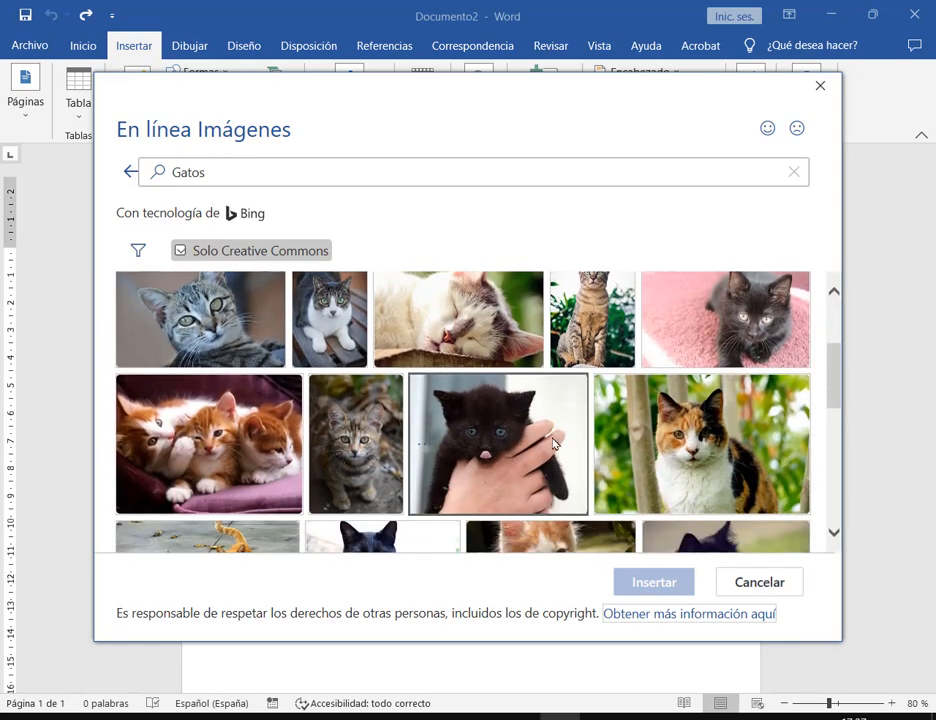
Step: Try selecting multiple Gatos images, the black kitten and the sleeping white cat, and clear both selections
click(482, 441)
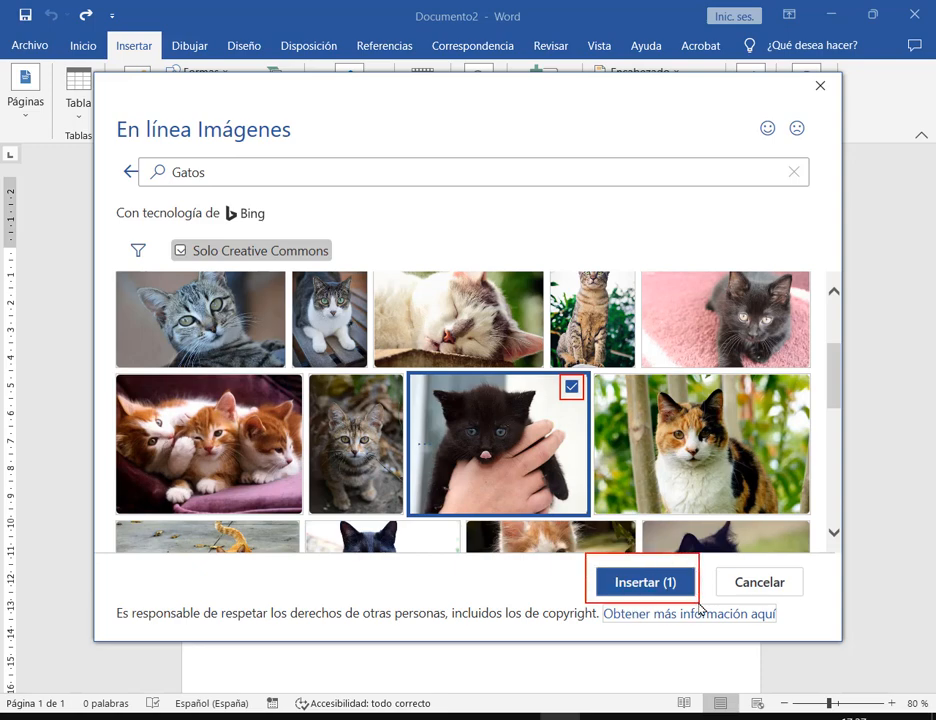
click(613, 588)
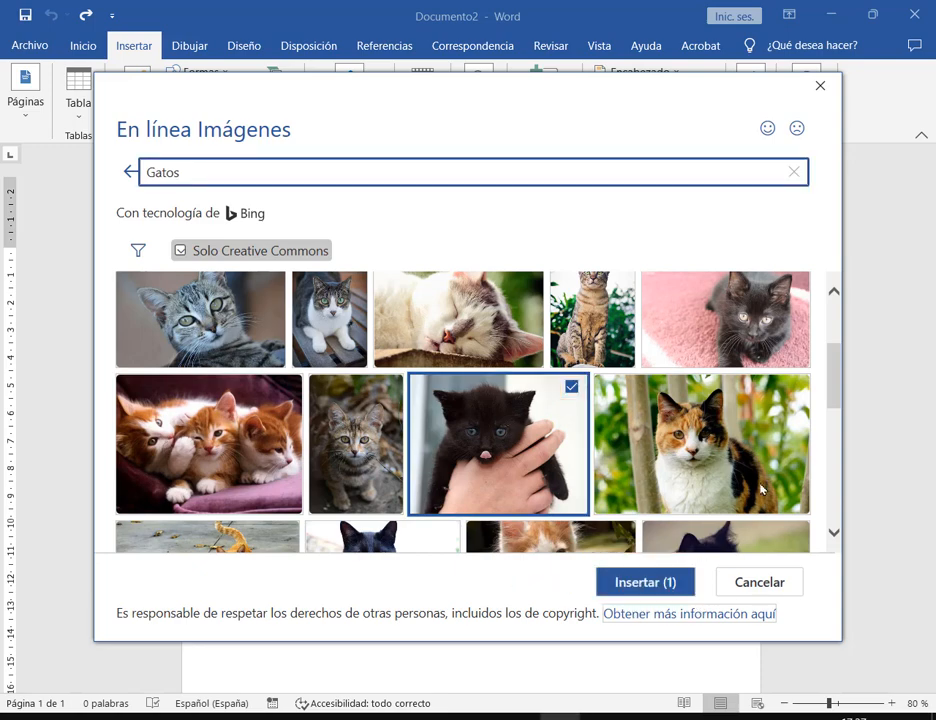
click(485, 330)
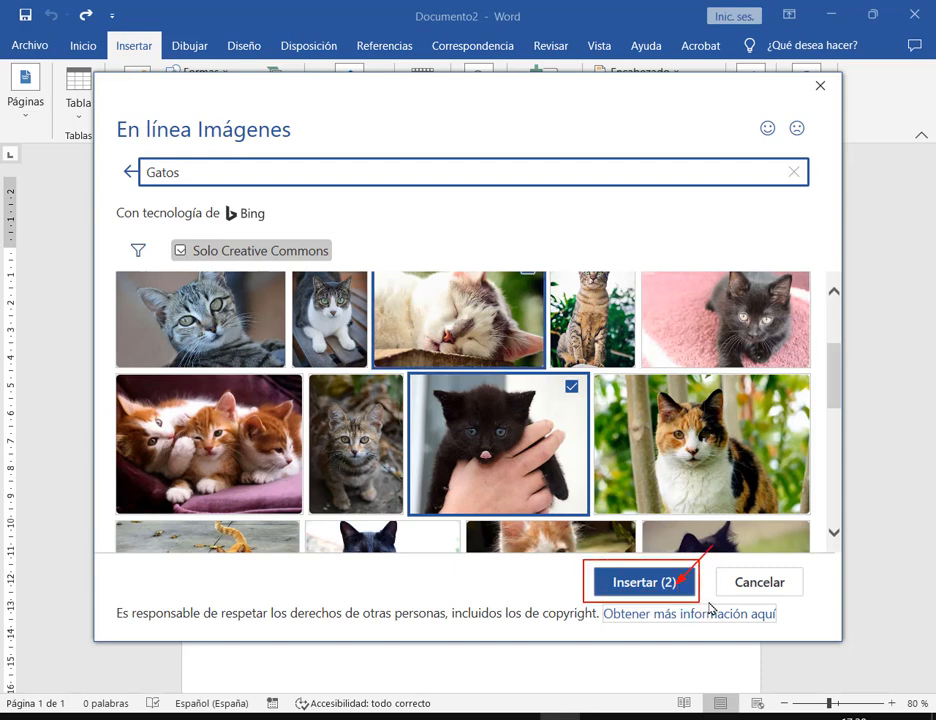
scroll(512, 380, up, 1)
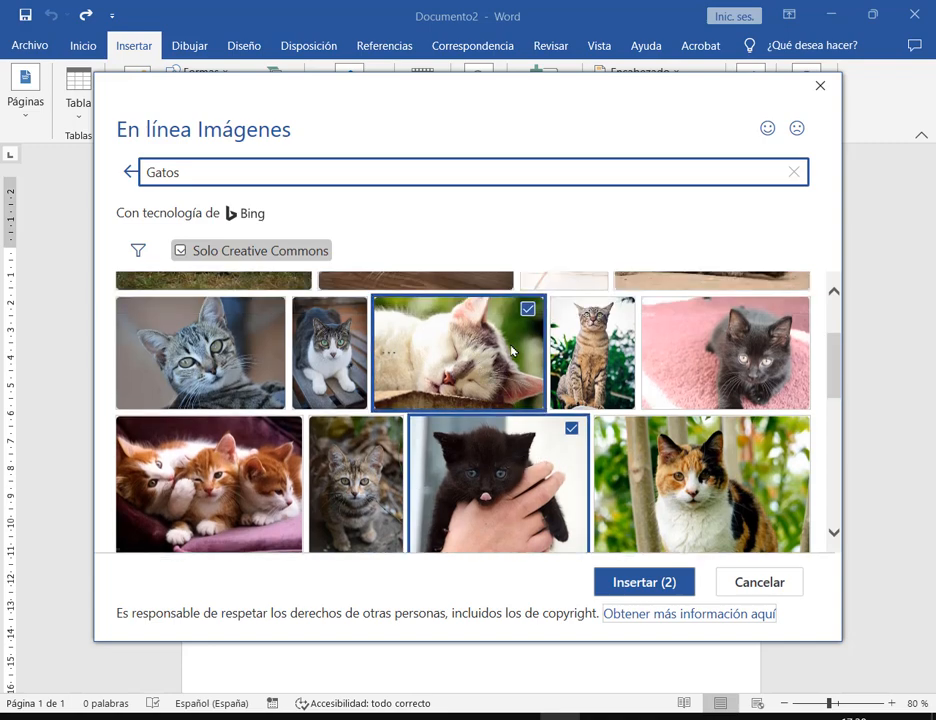
click(500, 320)
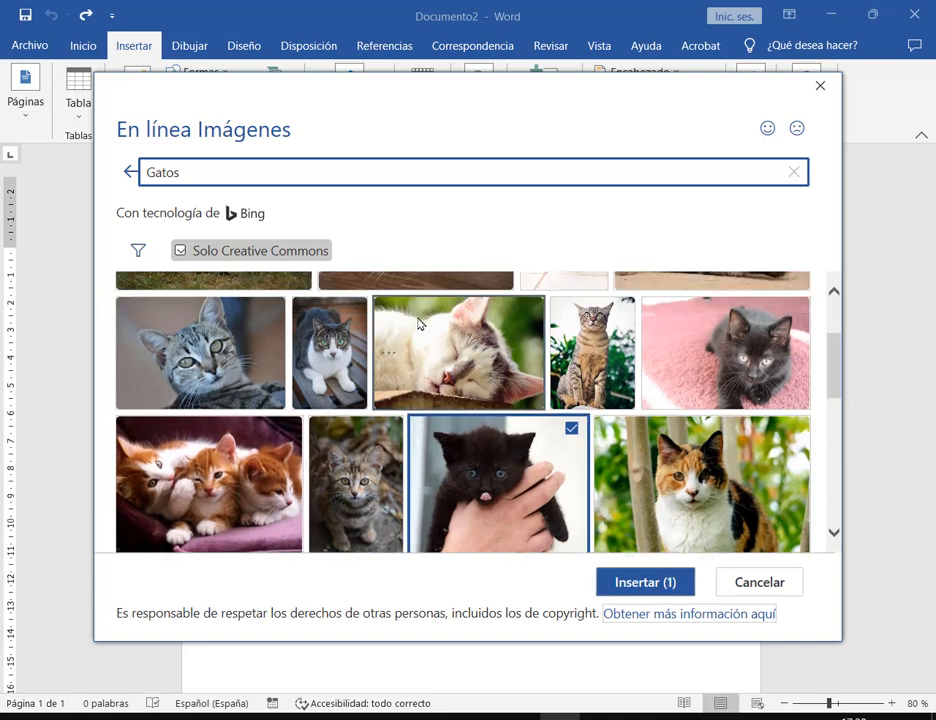
click(527, 328)
click(516, 364)
click(520, 499)
scroll(680, 460, down, 3)
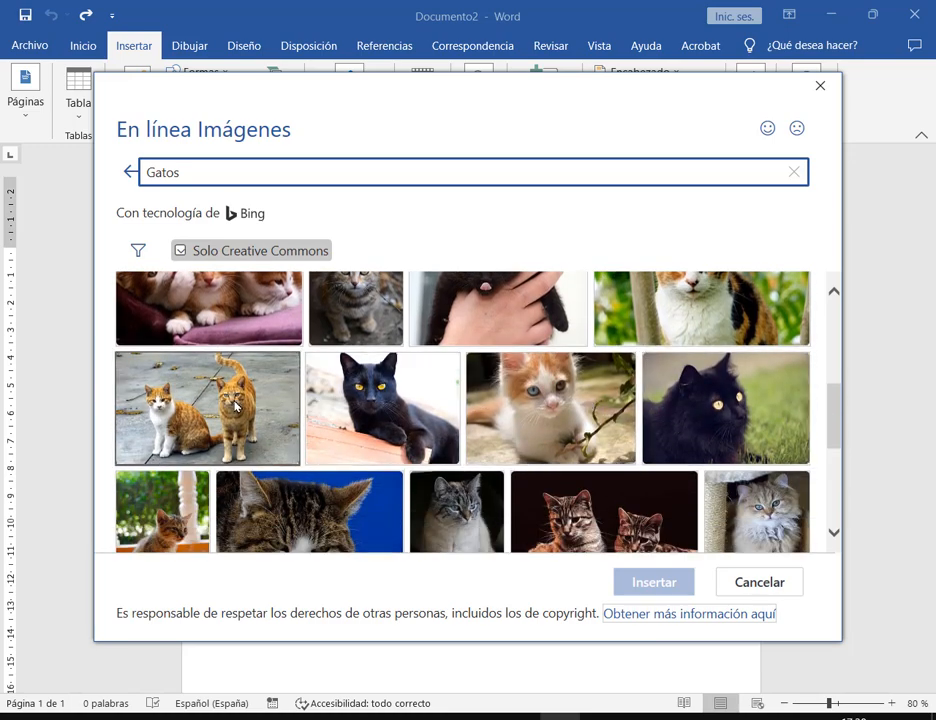
Step: Insert the online picture of the black cat with yellow eyes lying on a roof and delete it from the page
click(403, 405)
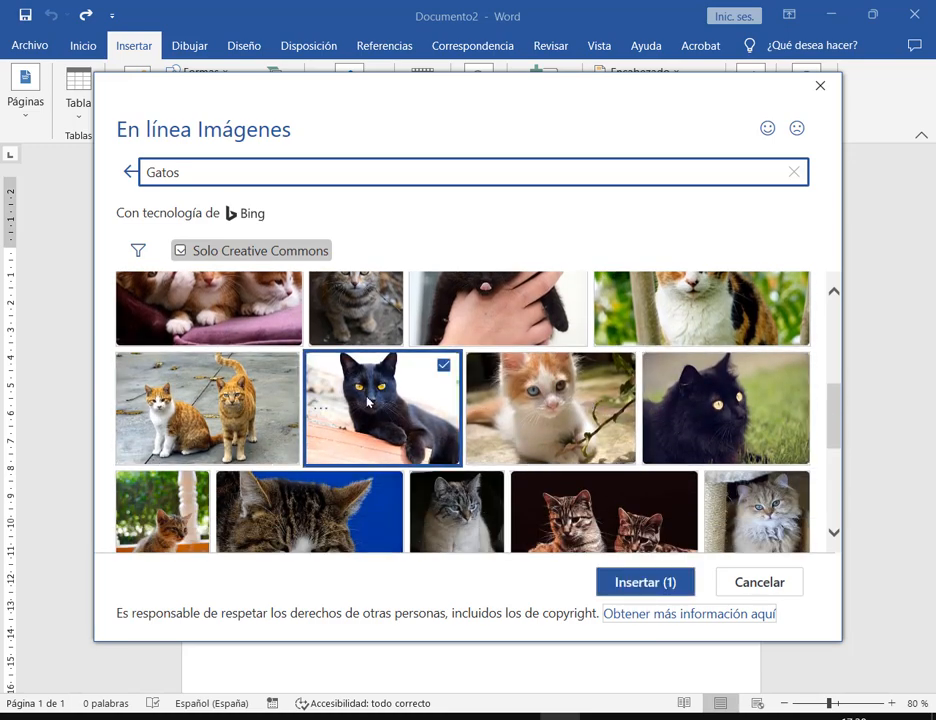
click(640, 589)
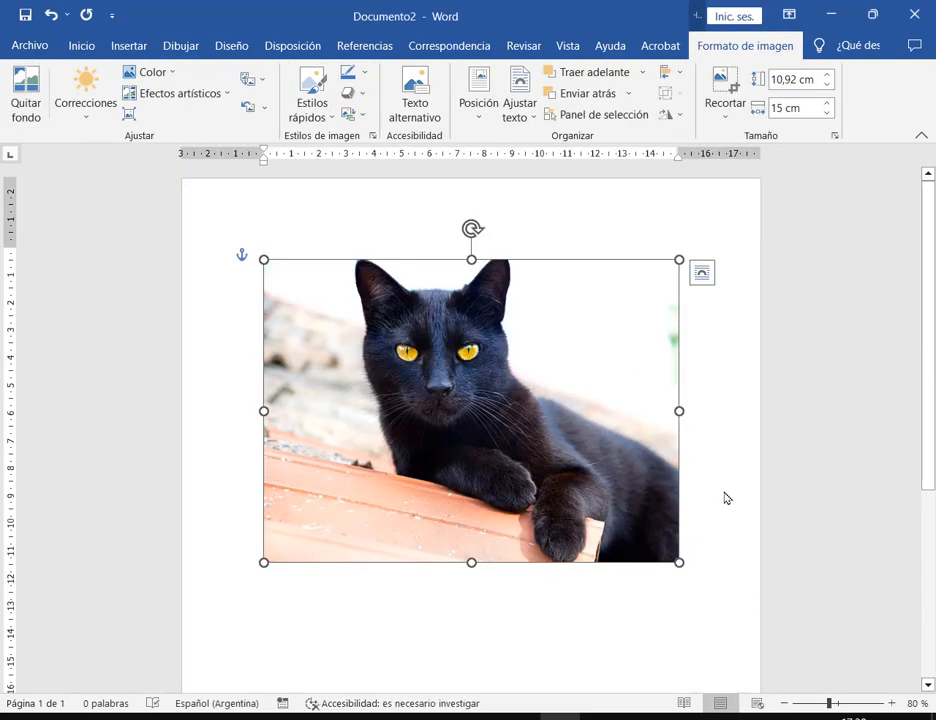
click(731, 619)
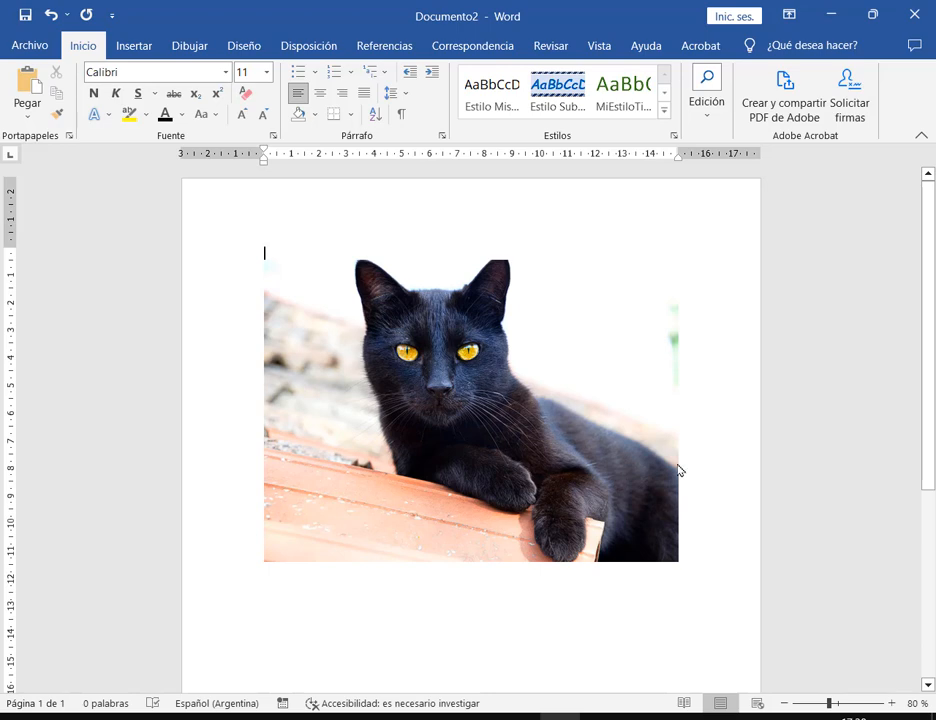
click(496, 383)
key(Delete)
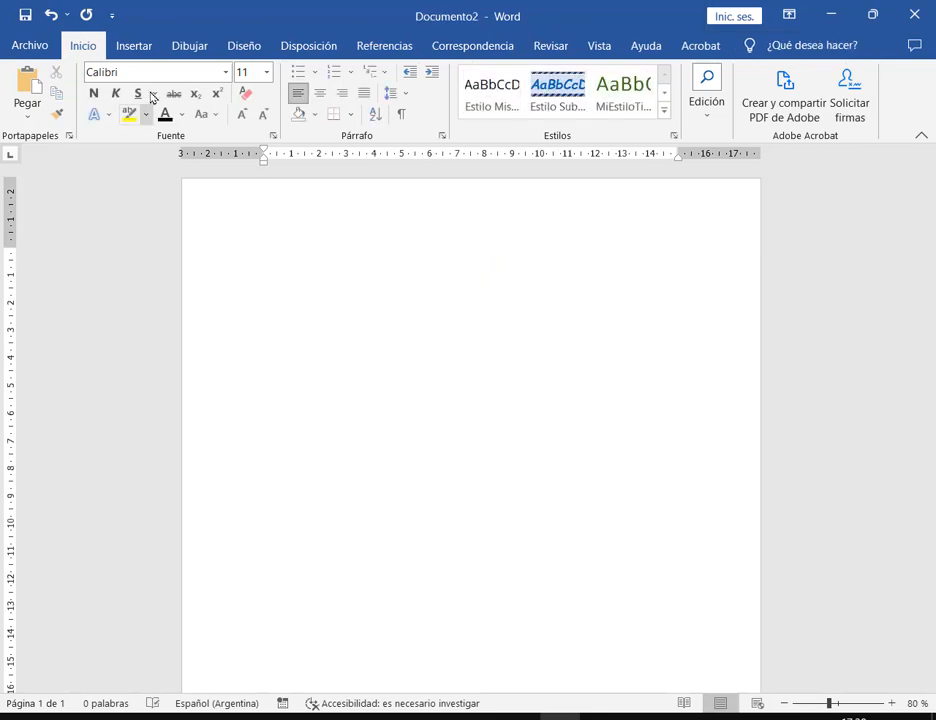
Step: View the online picture search and the online video insertion dialog, closing both without inserting anything
click(144, 56)
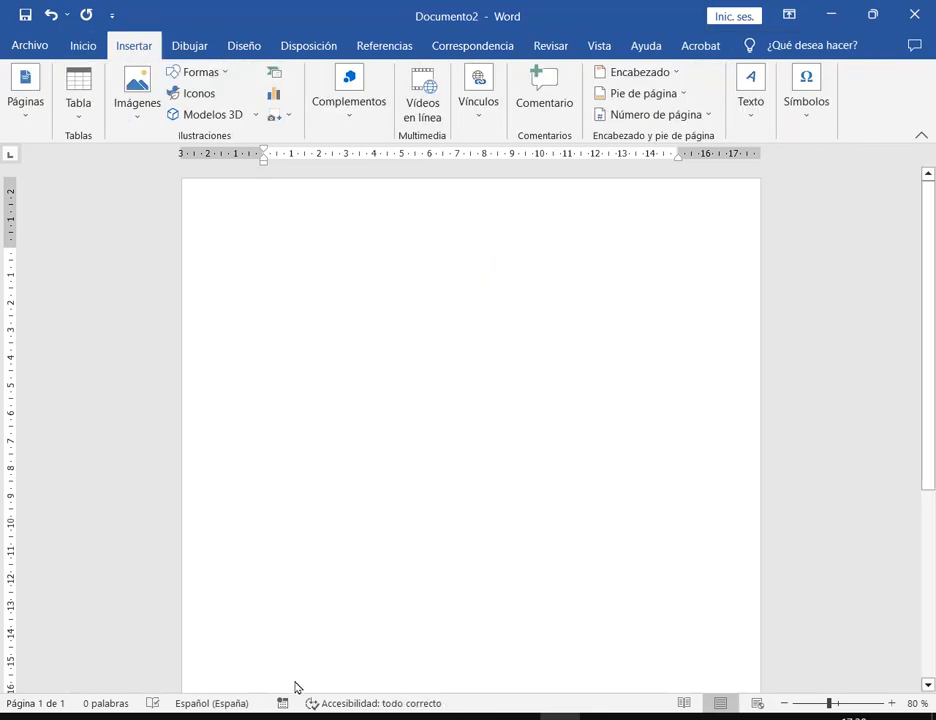
click(137, 100)
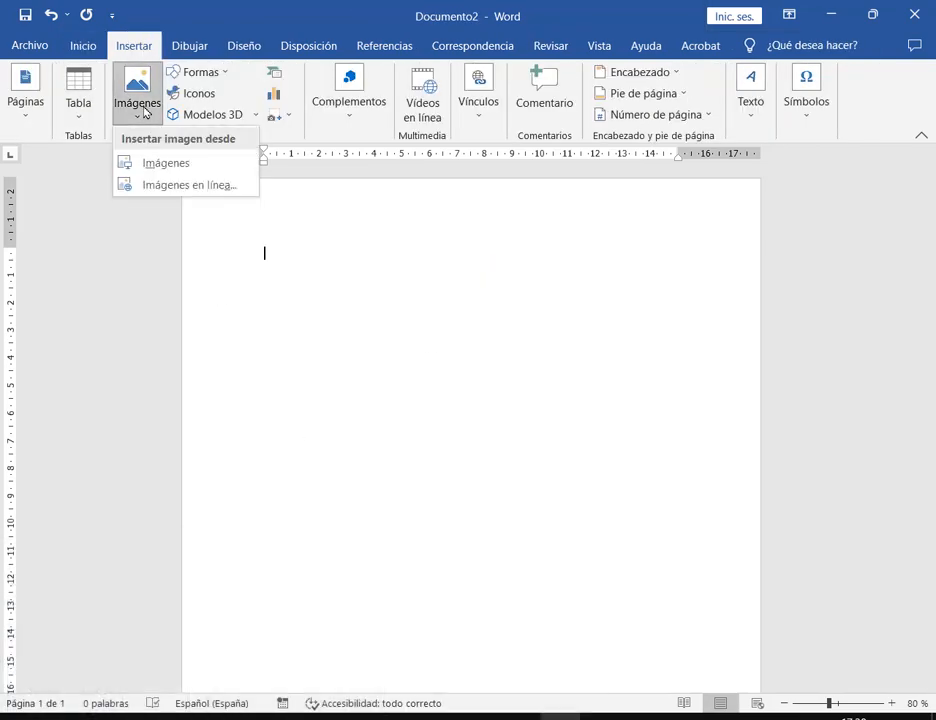
click(182, 187)
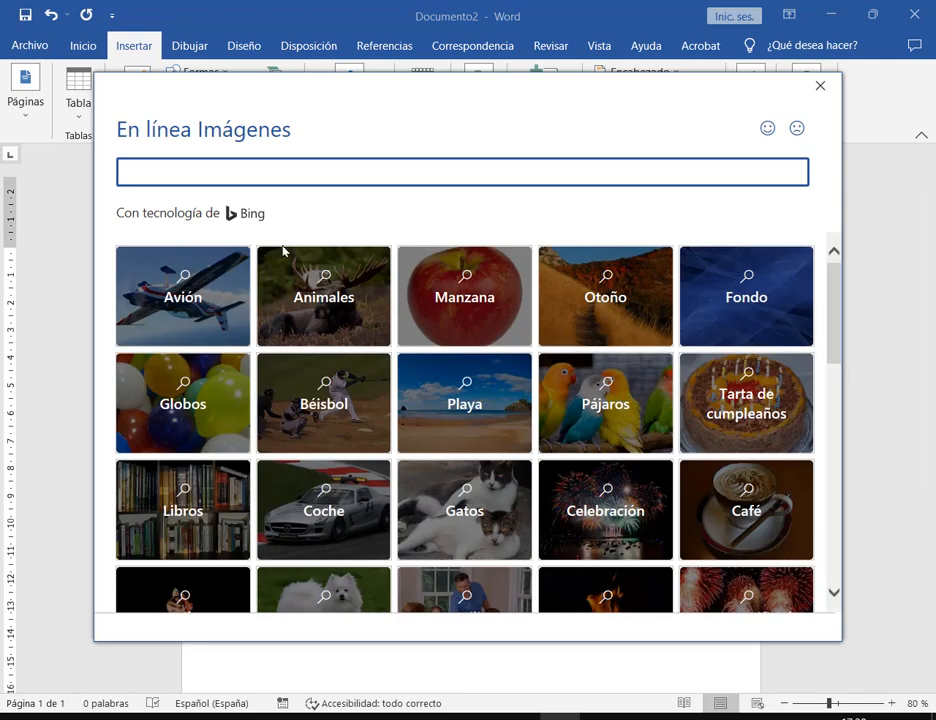
click(820, 86)
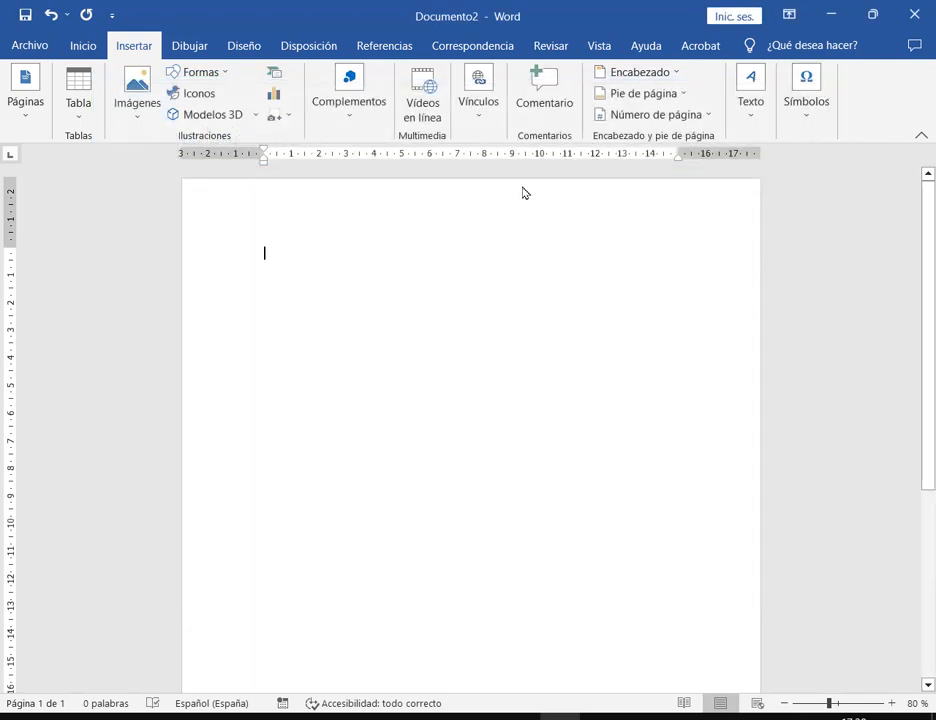
click(423, 113)
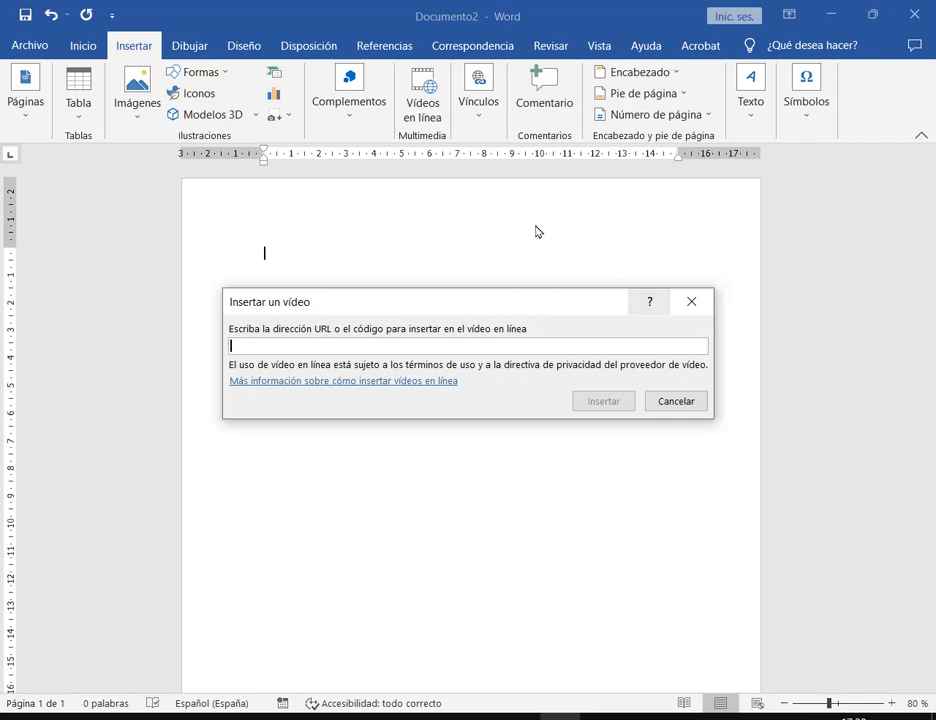
click(704, 400)
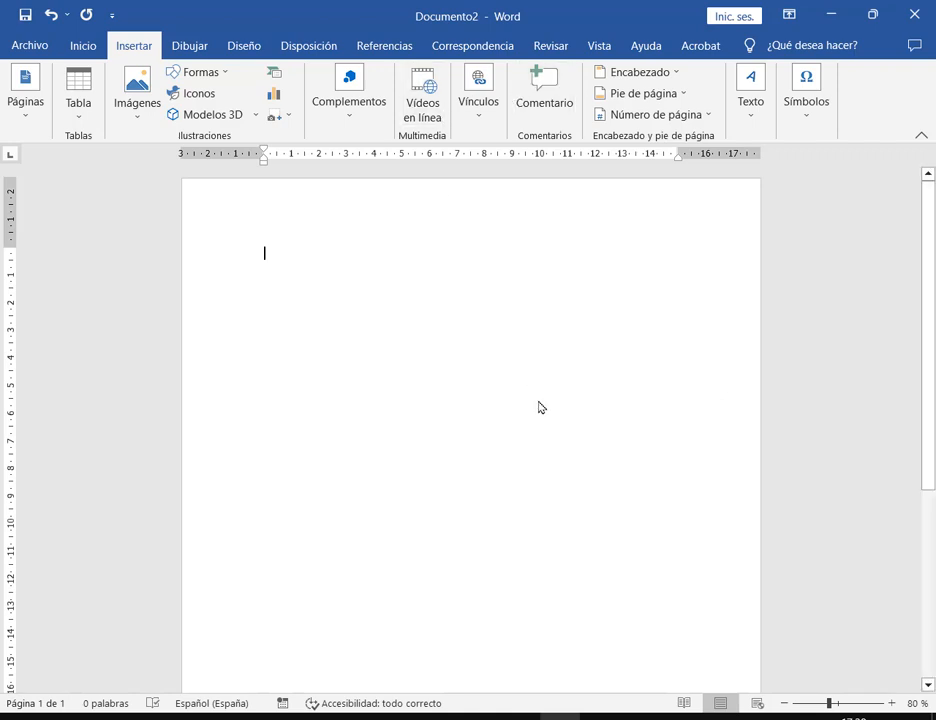
Step: Switch to Chrome and open a window with the other browser profile on the Google home page
click(236, 716)
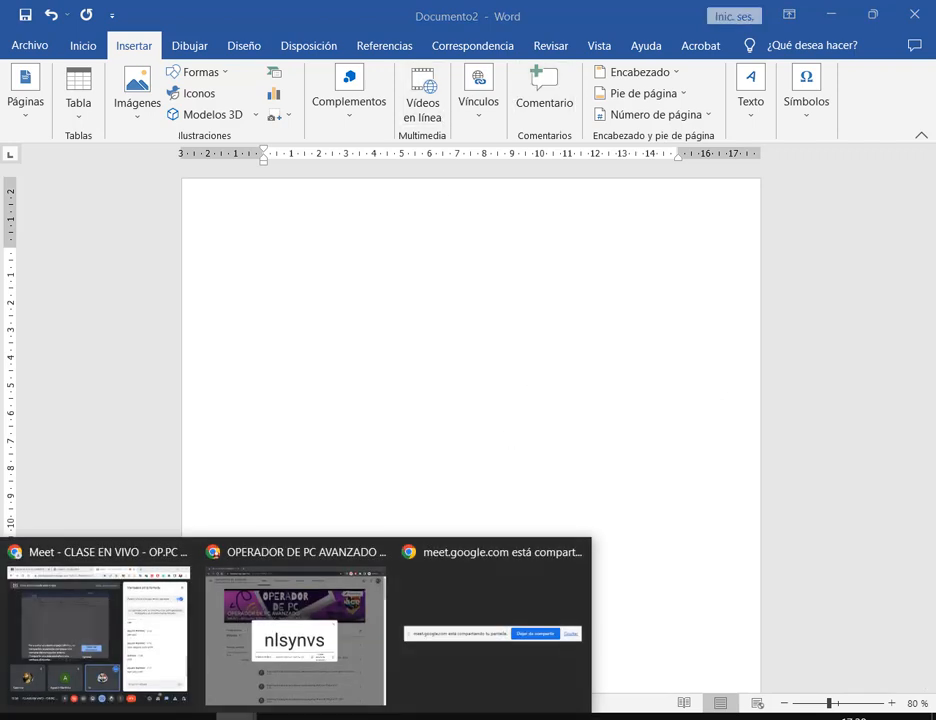
click(163, 684)
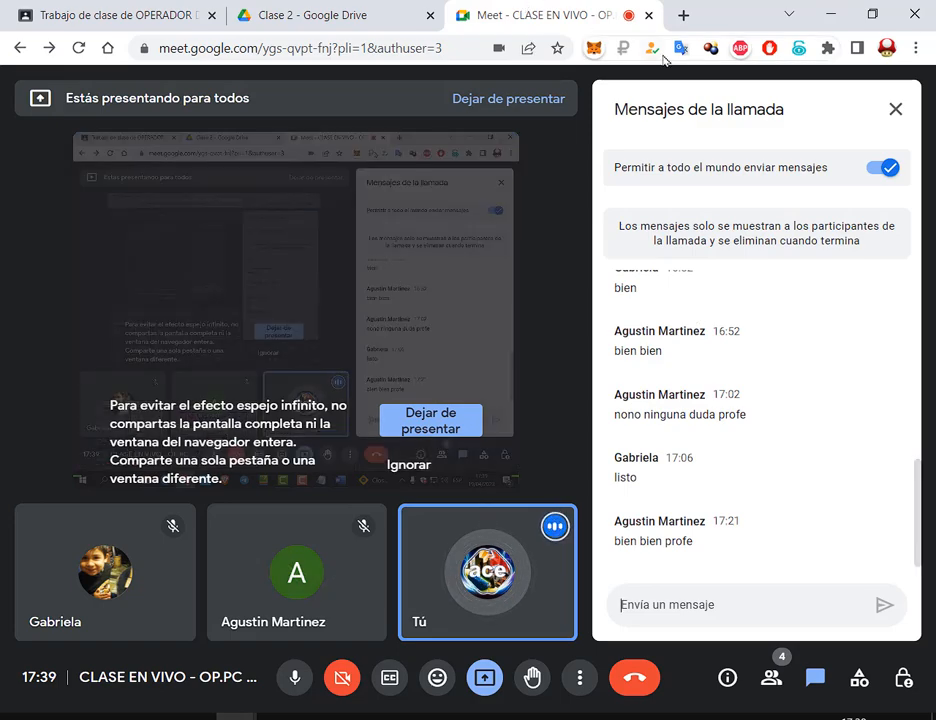
click(684, 16)
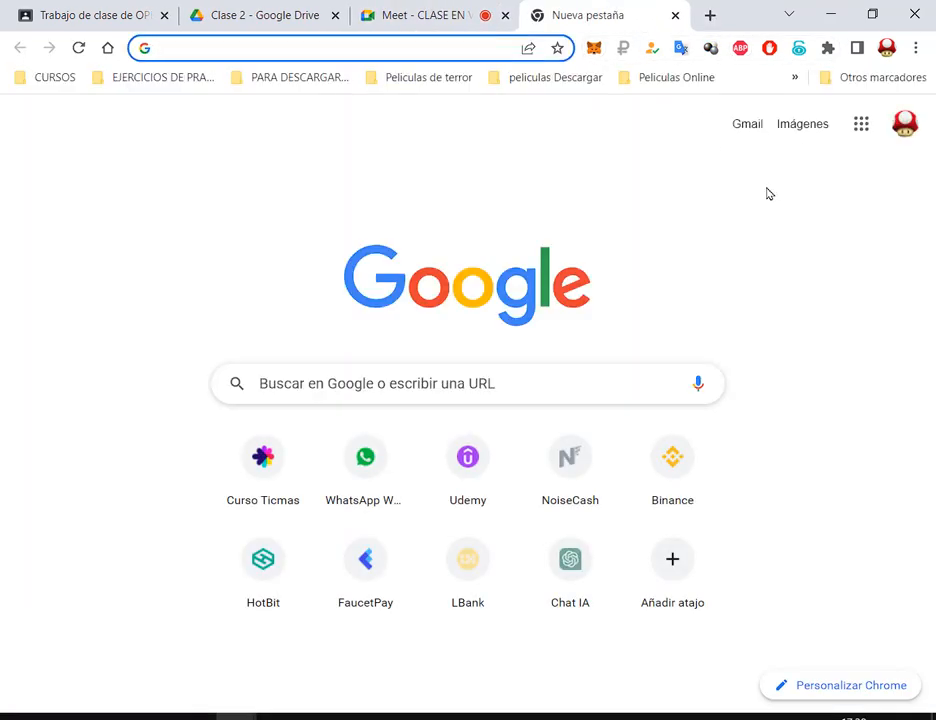
click(887, 48)
click(707, 508)
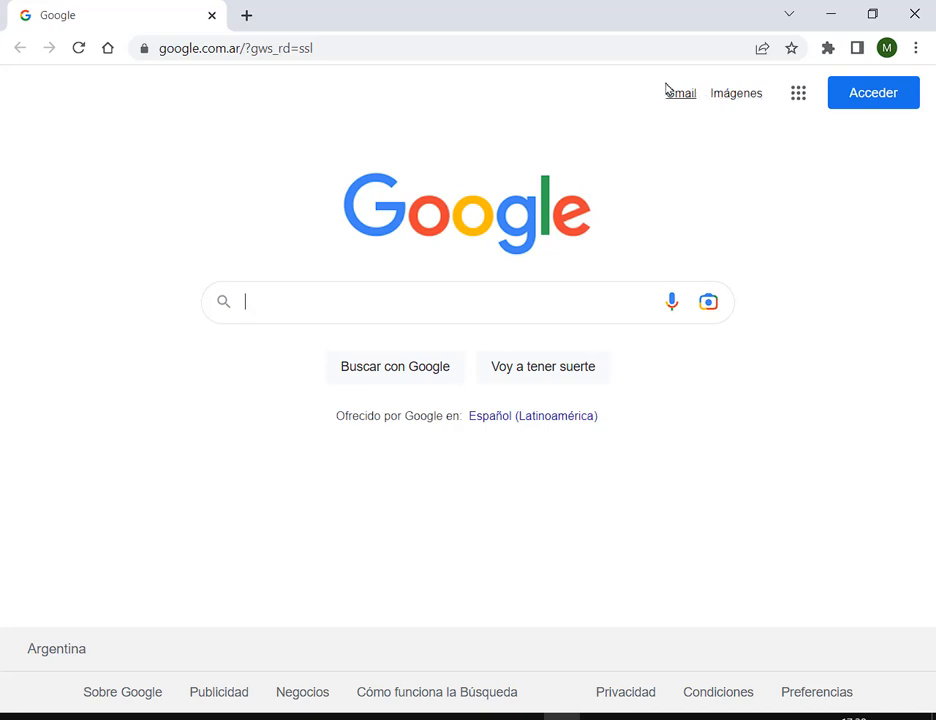
Step: Mark the Gmail and Imágenes links on the Google home page with a red box and arrows, and undo the marks
drag(657, 74, 781, 109)
drag(743, 152, 735, 98)
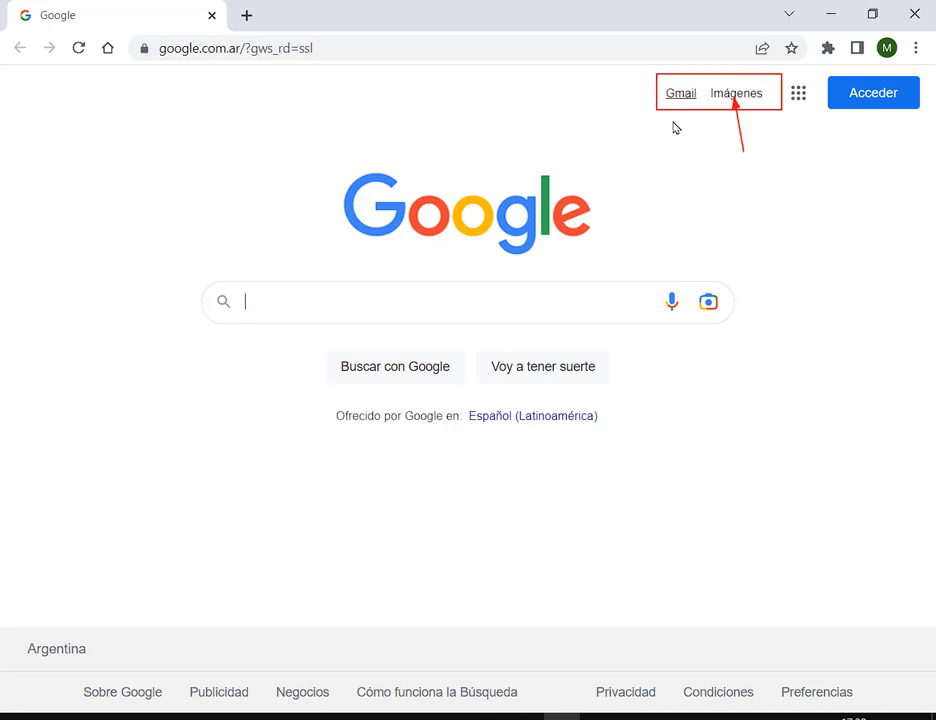
drag(766, 146, 755, 107)
key(ctrl+z)
key(ctrl+z)
key(ctrl+z)
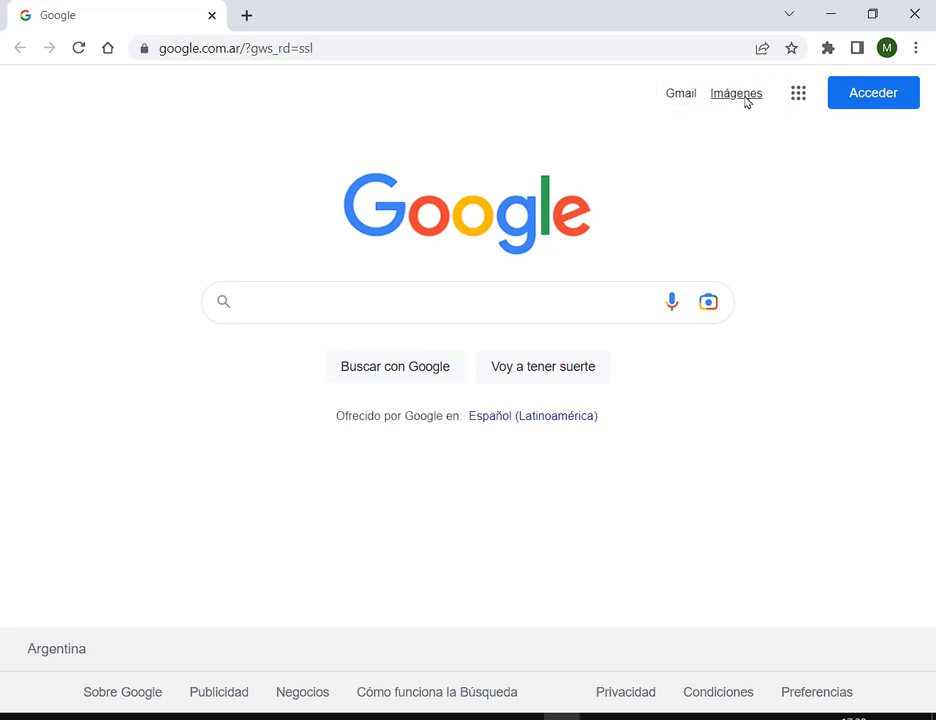
Step: View the Google Imágenes page, return to the general search, and look through the web results for "bariloche"
click(745, 98)
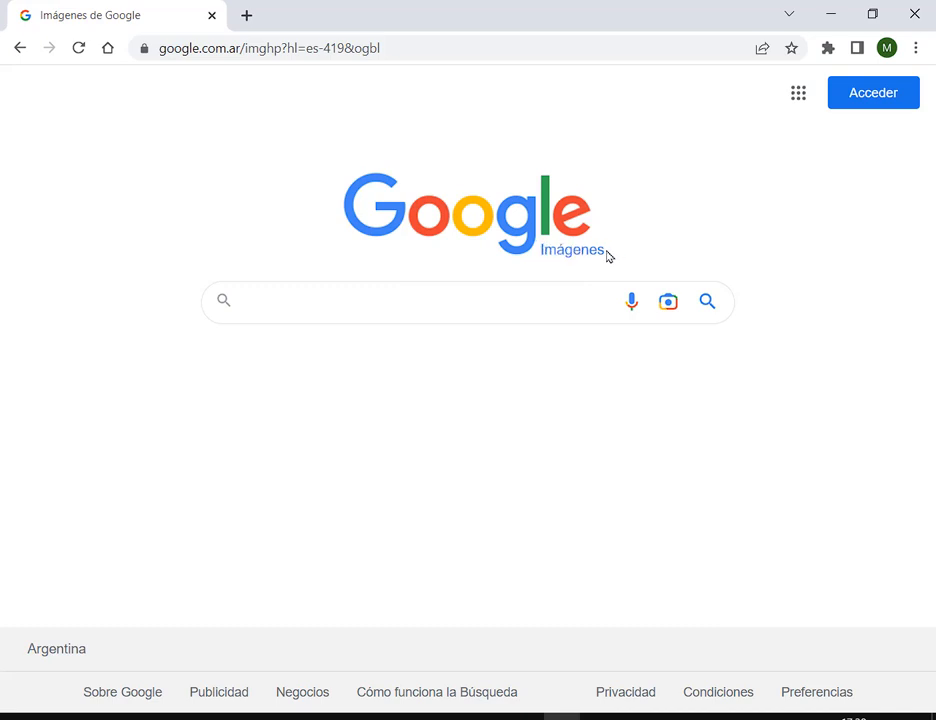
click(12, 48)
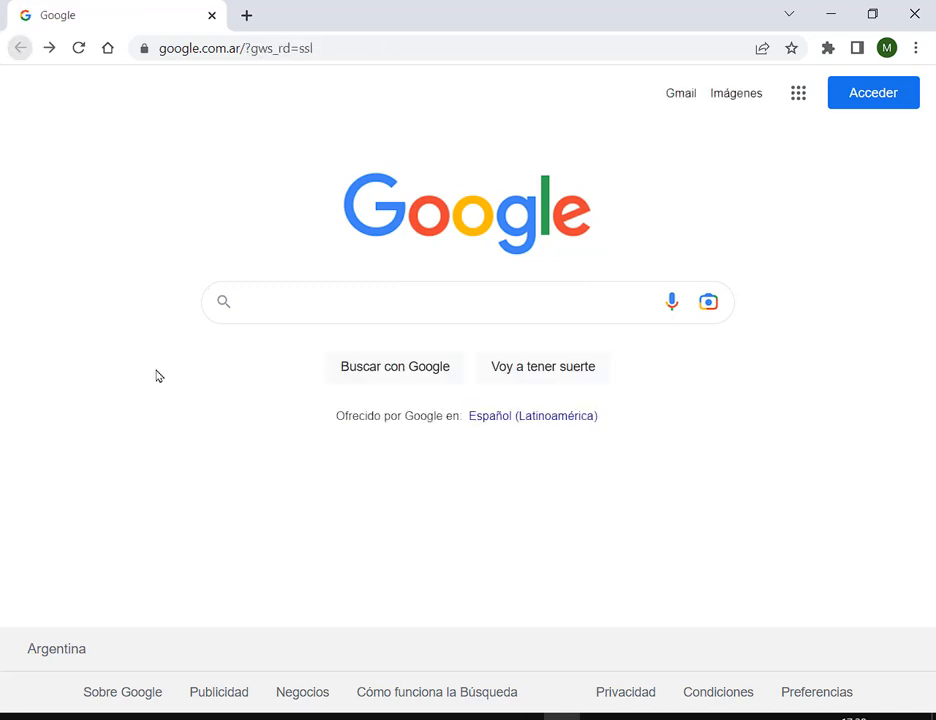
click(304, 307)
text(bariloche)
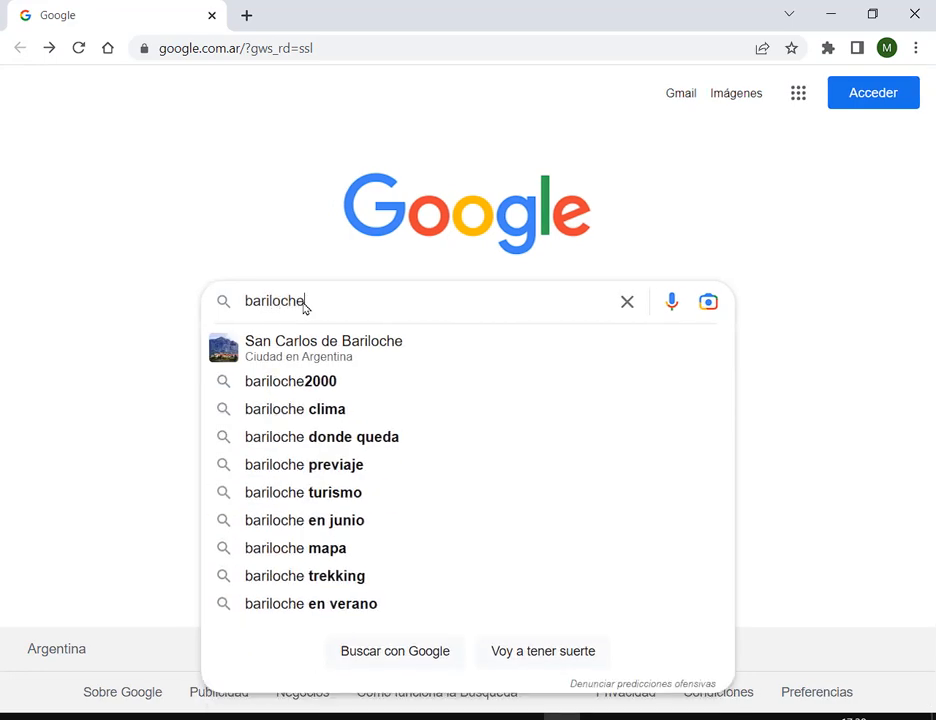
key(Return)
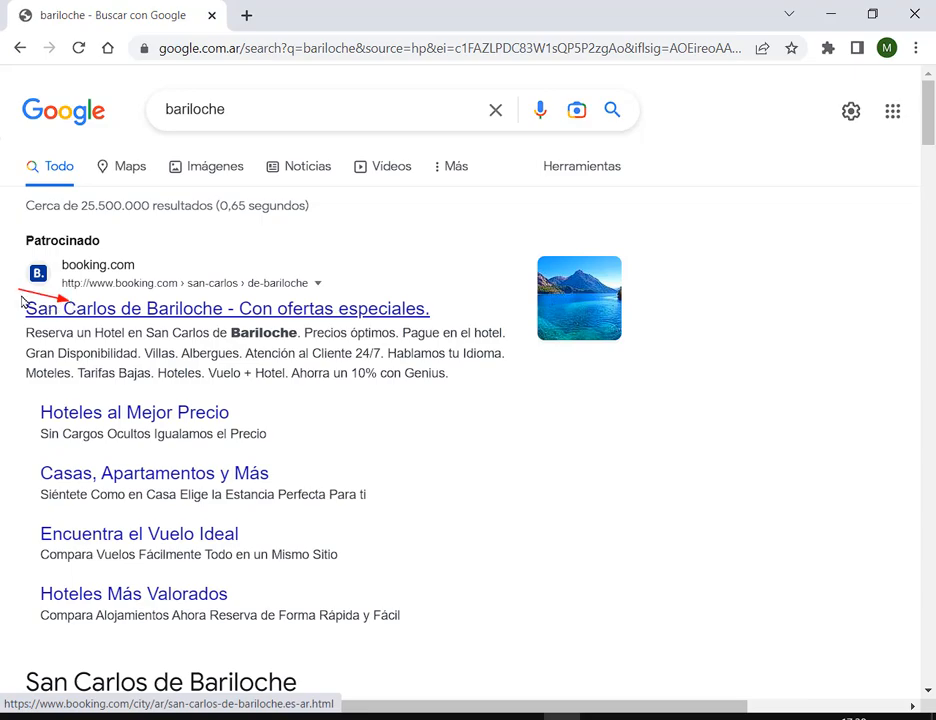
scroll(430, 331, down, 2)
scroll(430, 331, down, 7)
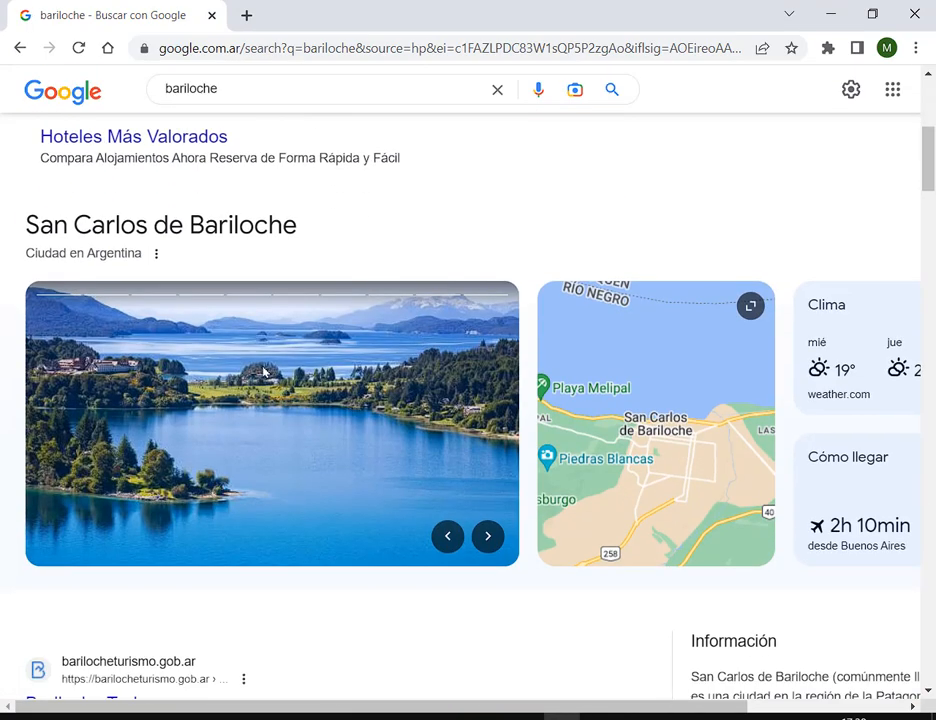
scroll(332, 248, down, 10)
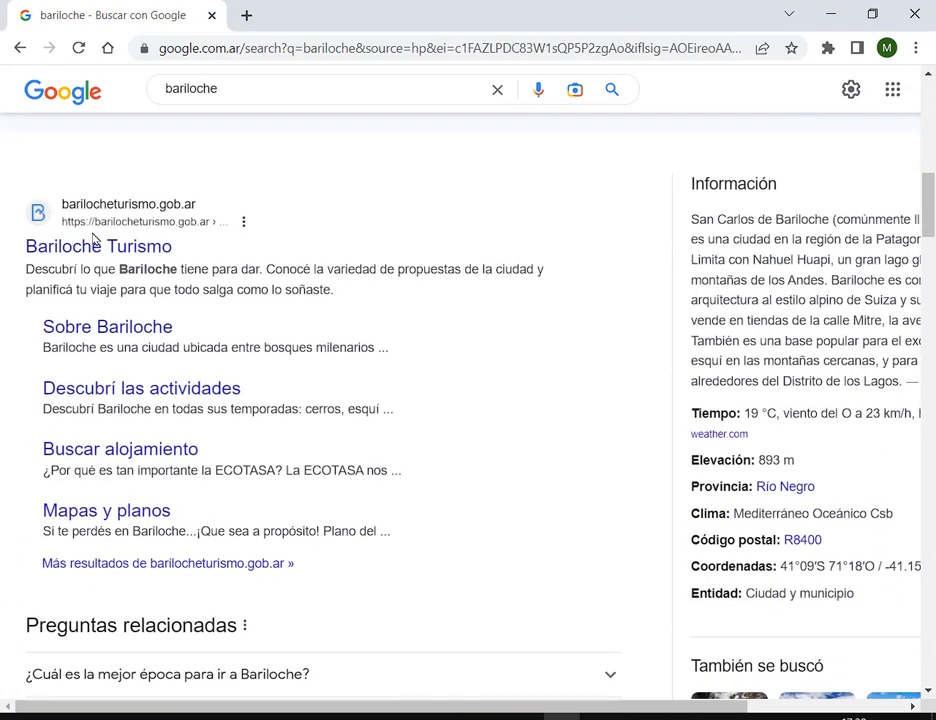
scroll(103, 266, down, 15)
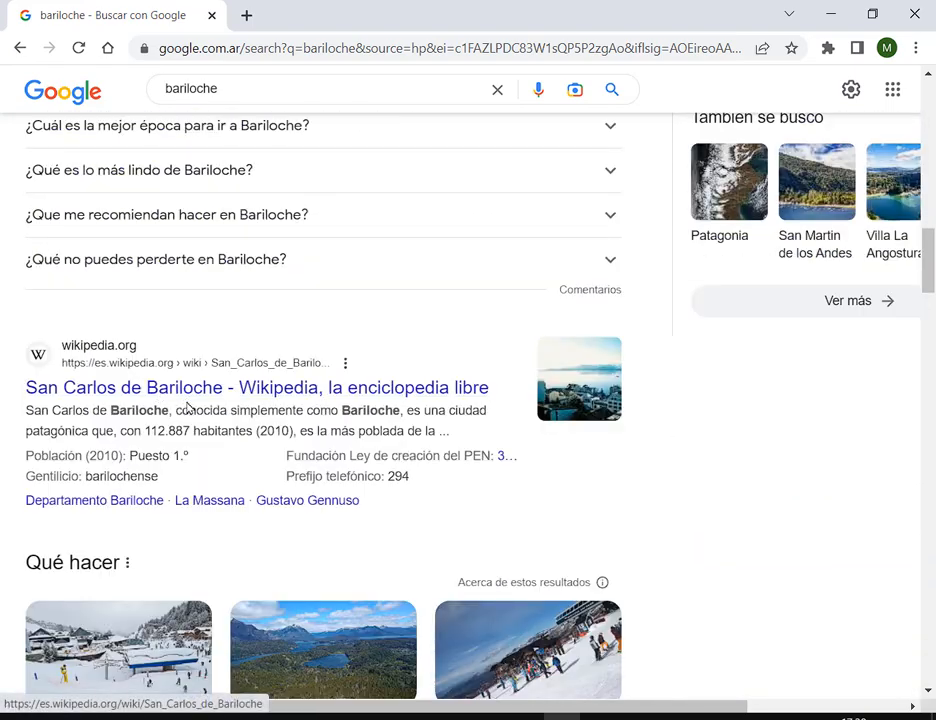
scroll(292, 360, up, 20)
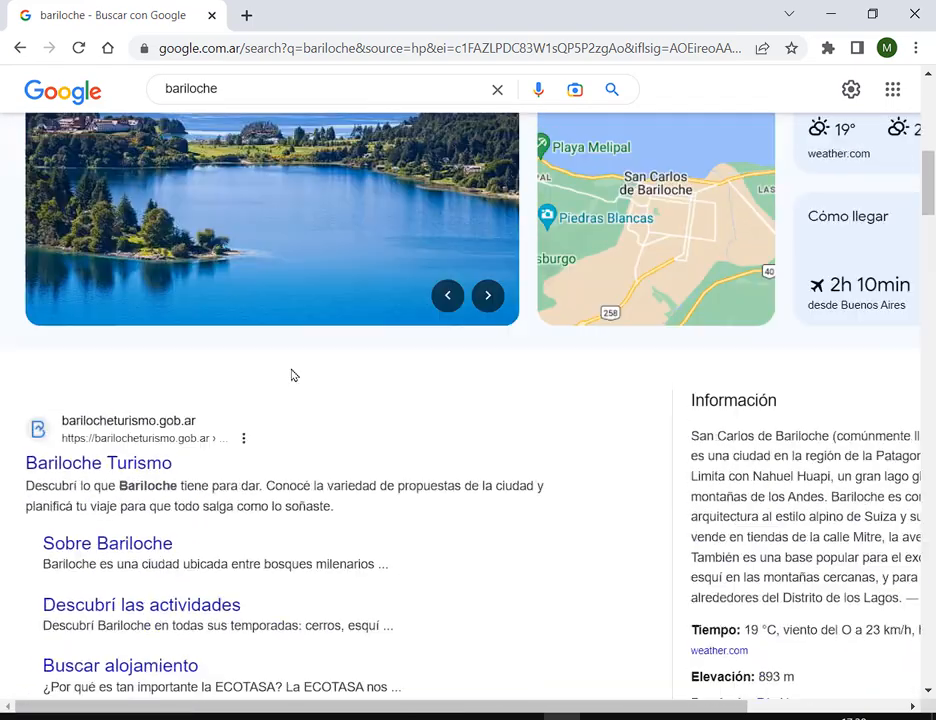
scroll(292, 375, up, 5)
Step: Return to the Google home page and search Google Imágenes for "bariloche"
click(63, 93)
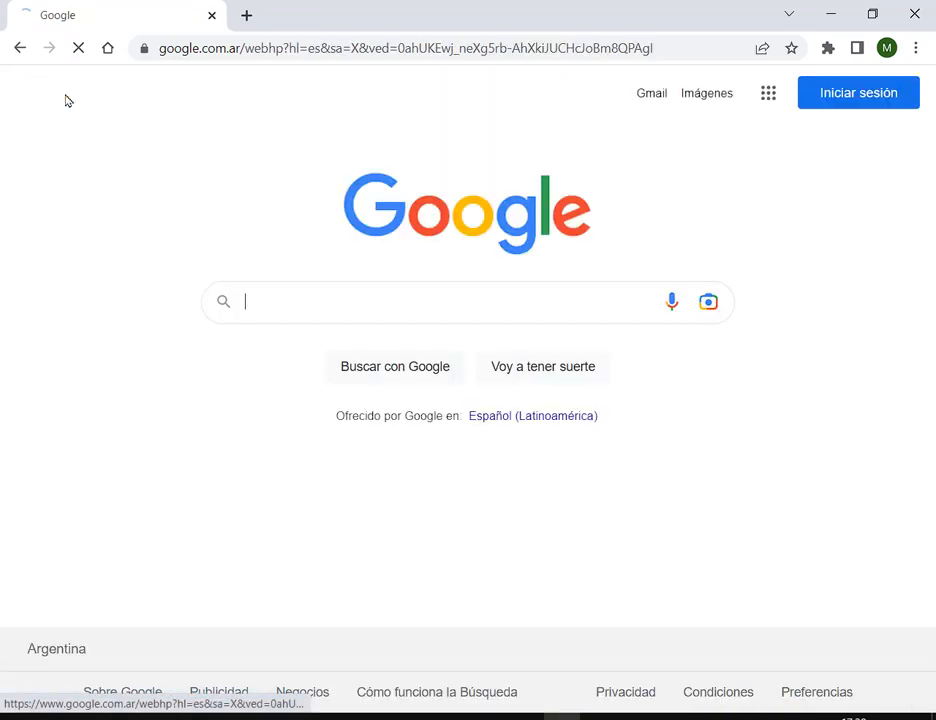
click(715, 97)
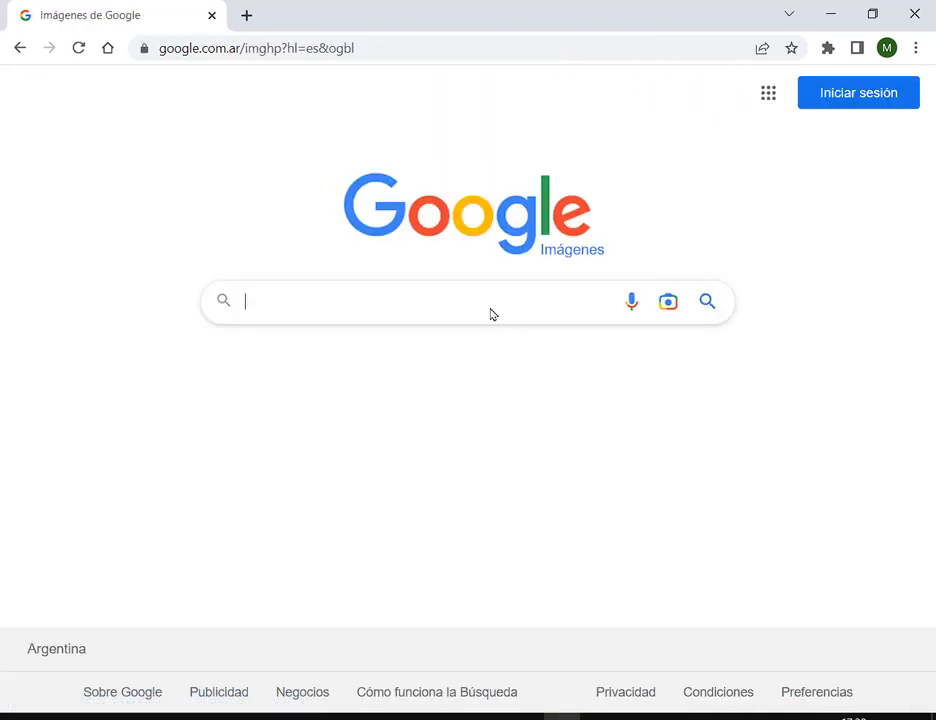
text(bariloche)
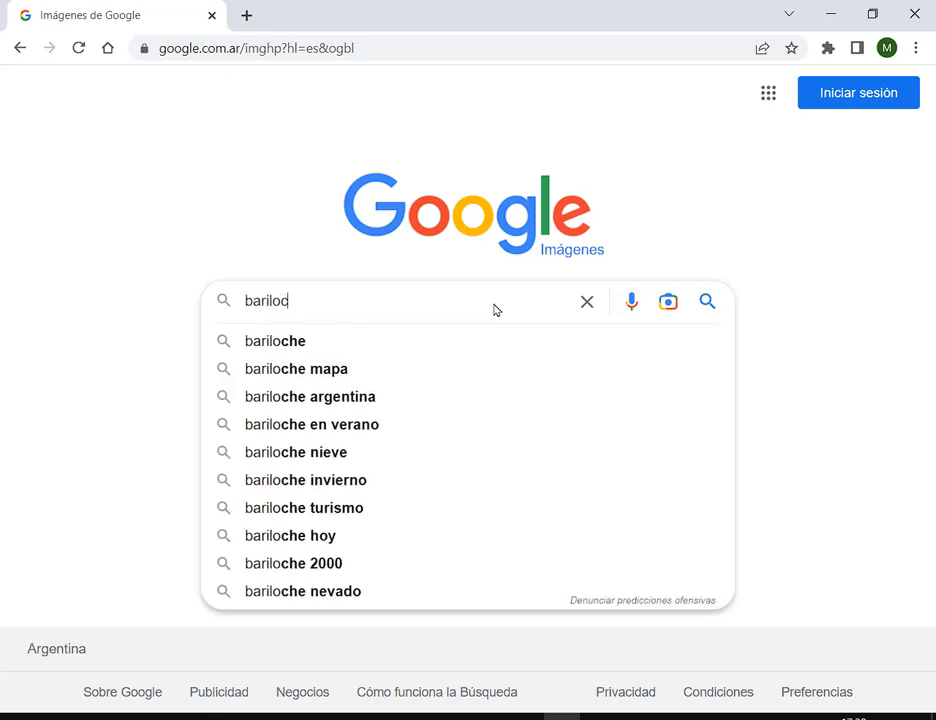
key(Return)
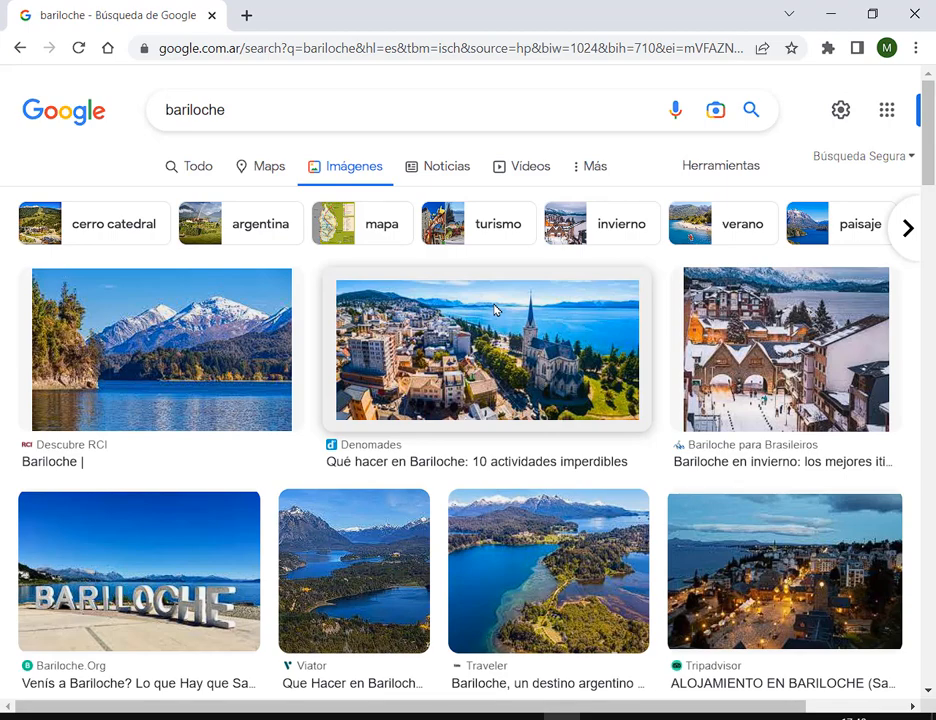
Step: Browse the Bariloche image results and copy the iProfesional picture of people walking along a snowy street
scroll(731, 375, down, 1)
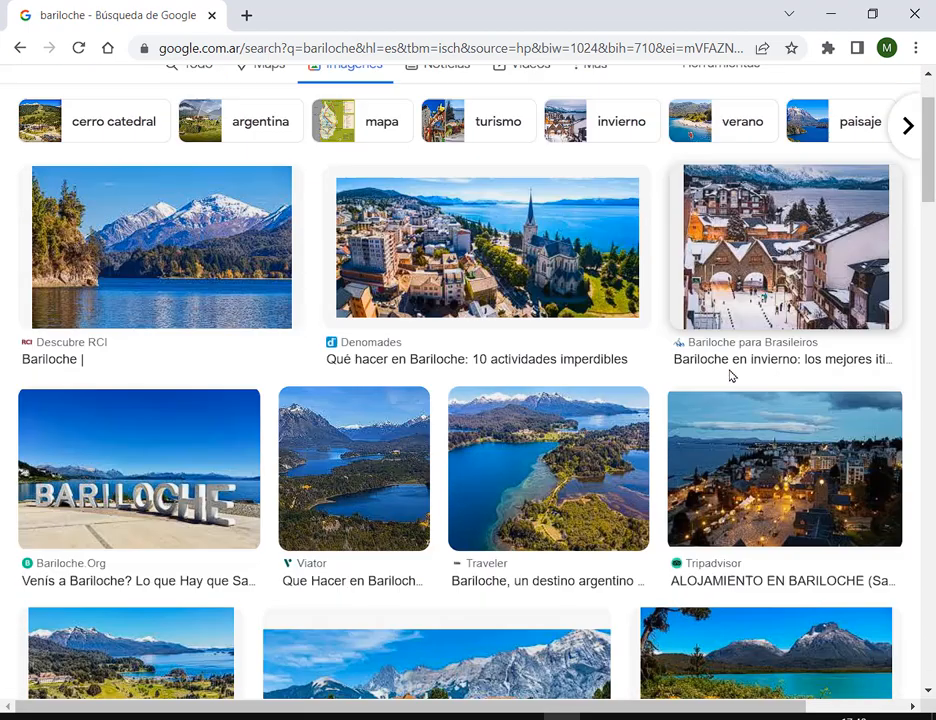
scroll(731, 375, down, 1)
scroll(933, 375, down, 3)
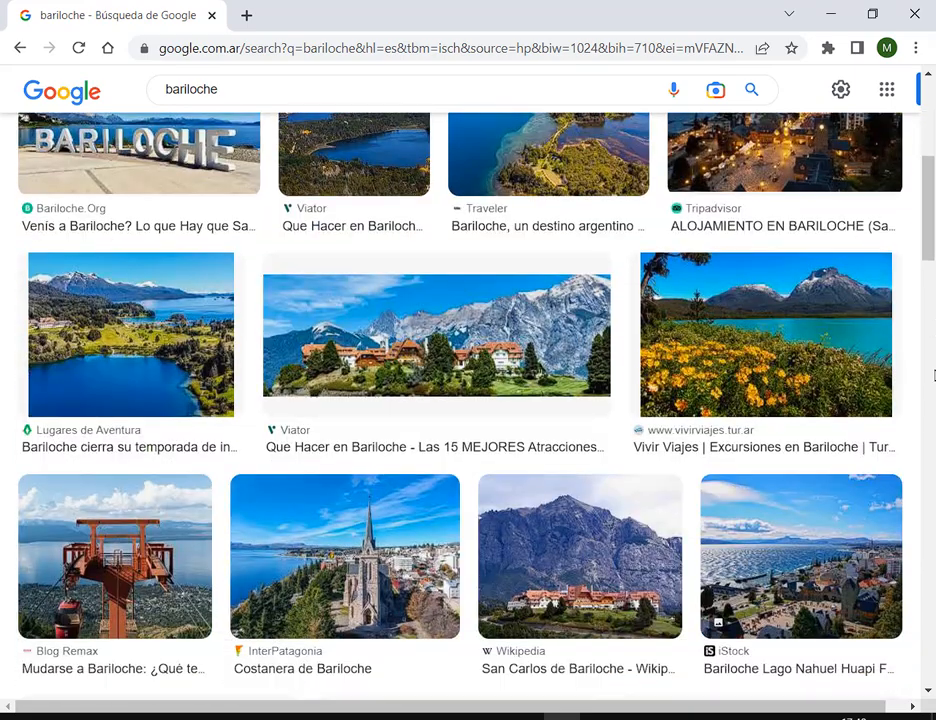
scroll(924, 416, down, 2)
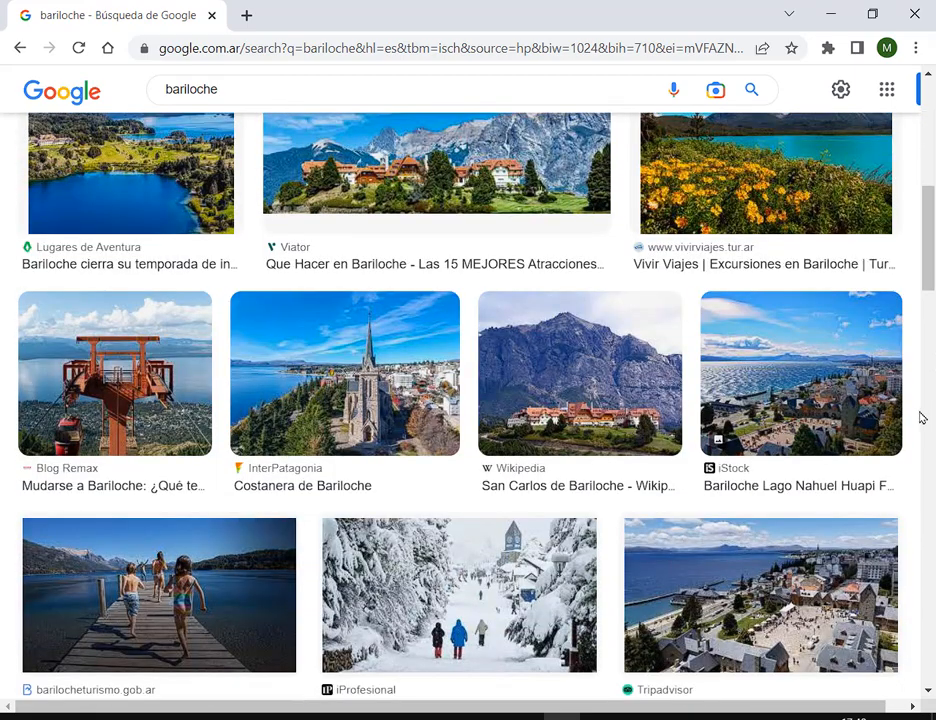
scroll(817, 346, down, 4)
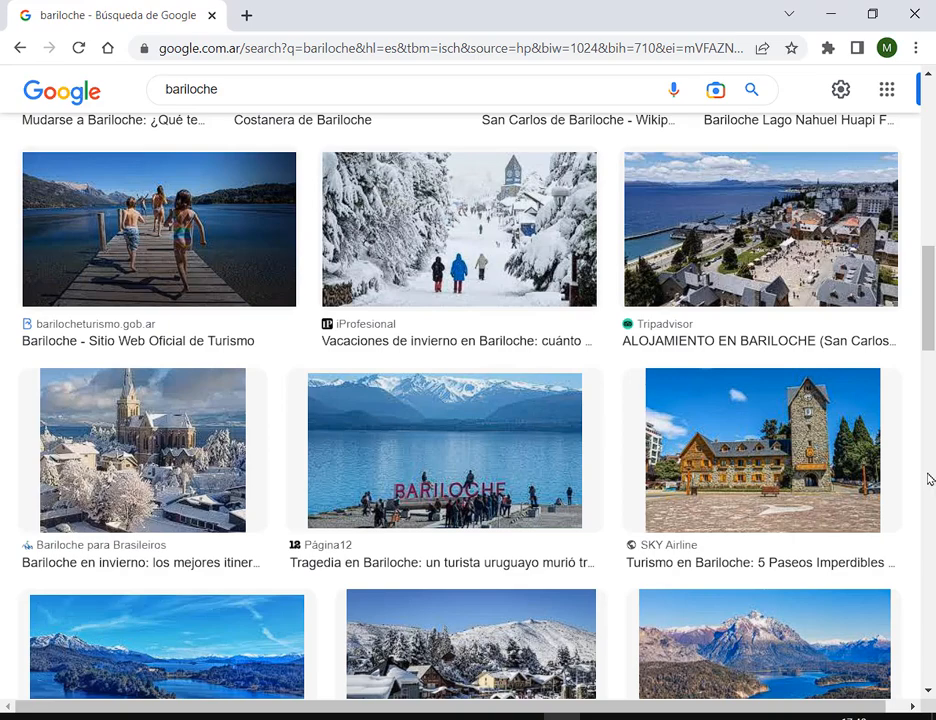
scroll(900, 485, up, 2)
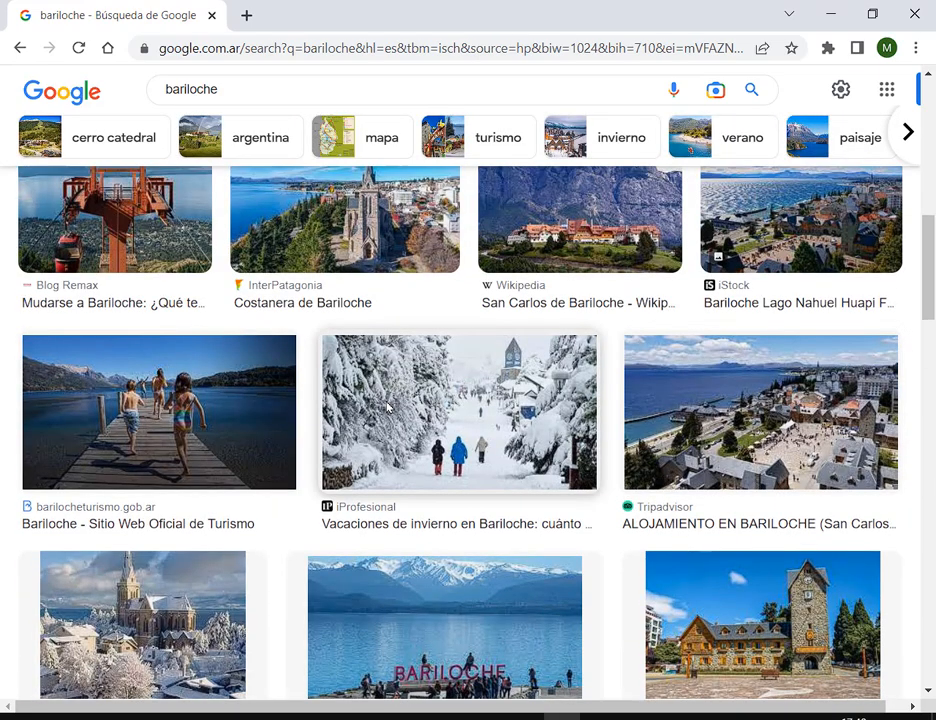
right_click(468, 408)
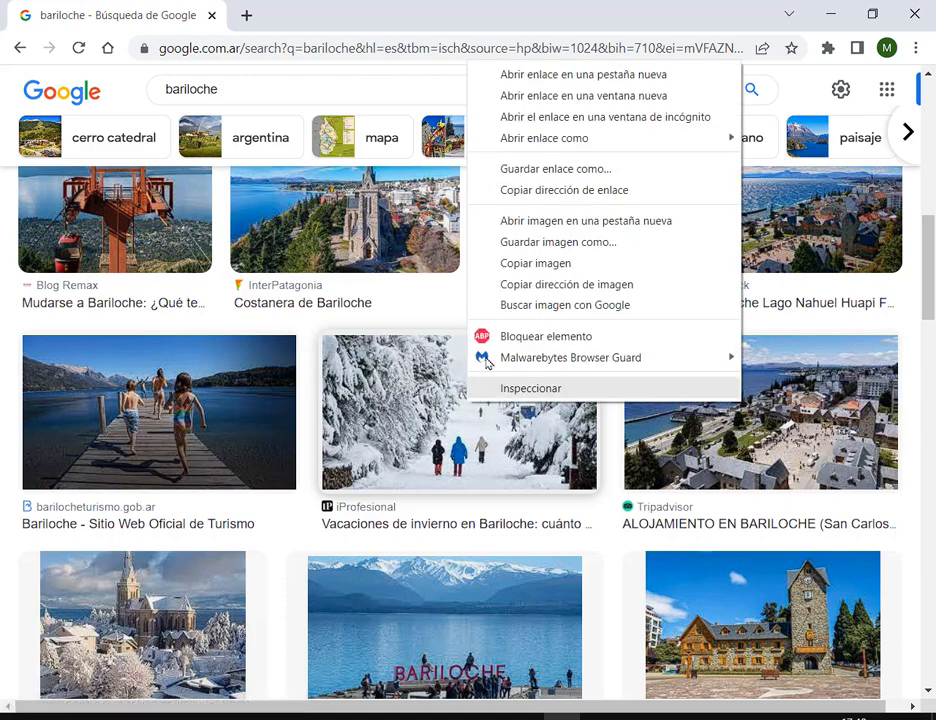
click(548, 270)
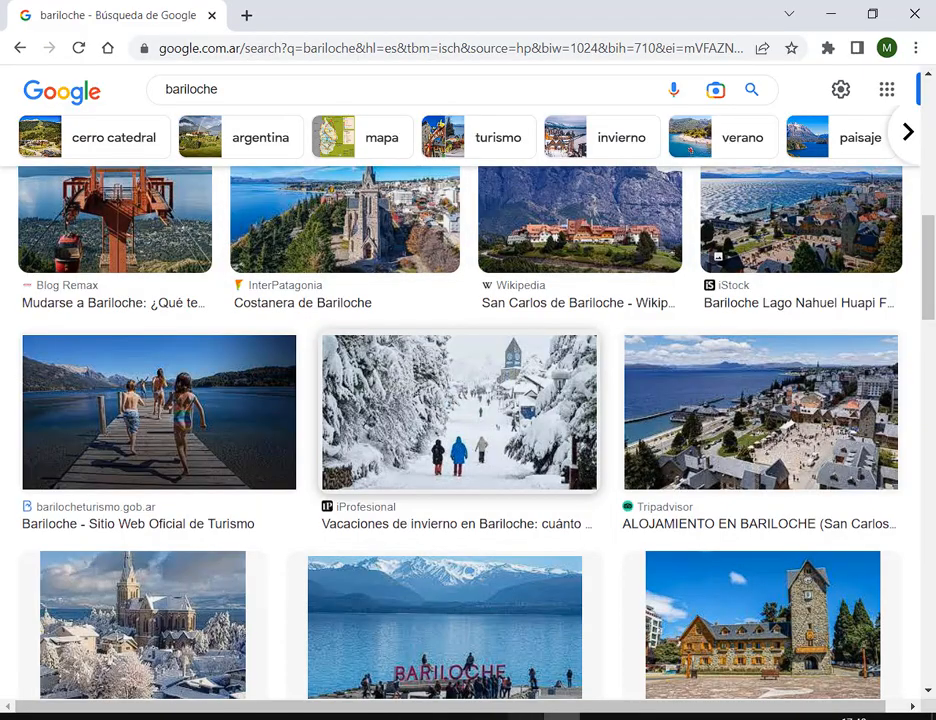
Step: Switch to the blank Word document and paste the copied picture at the start of the page, keeping source formatting
key(alt+Tab)
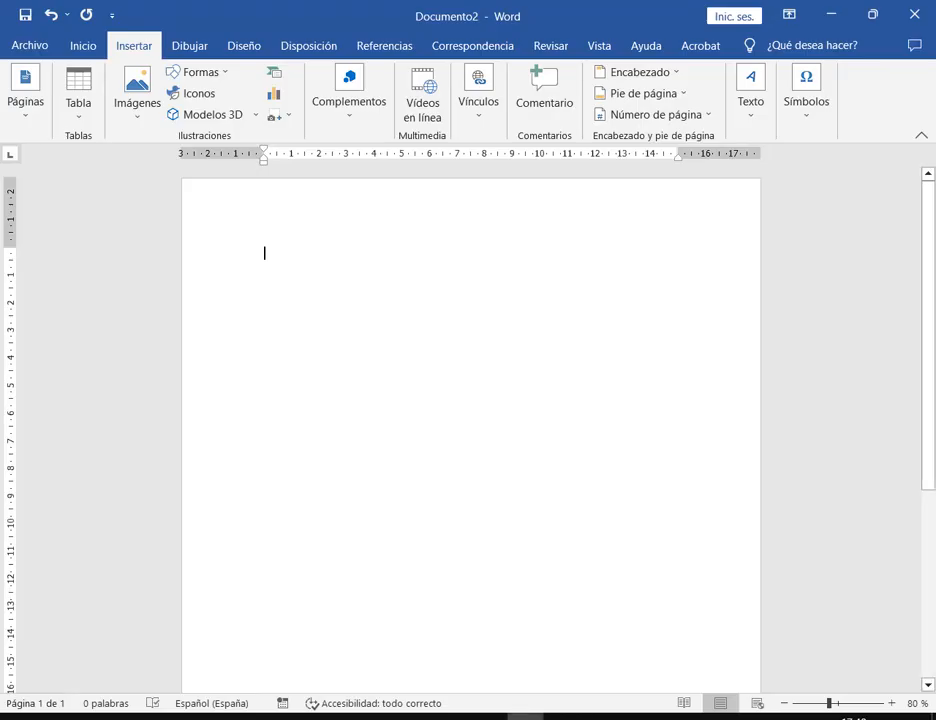
right_click(288, 268)
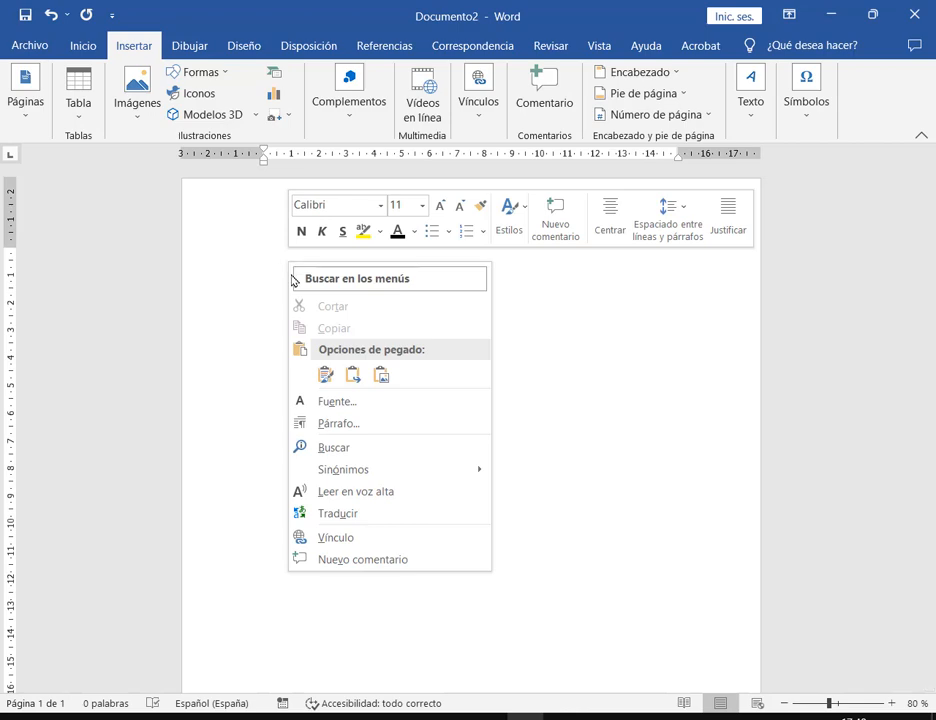
click(322, 375)
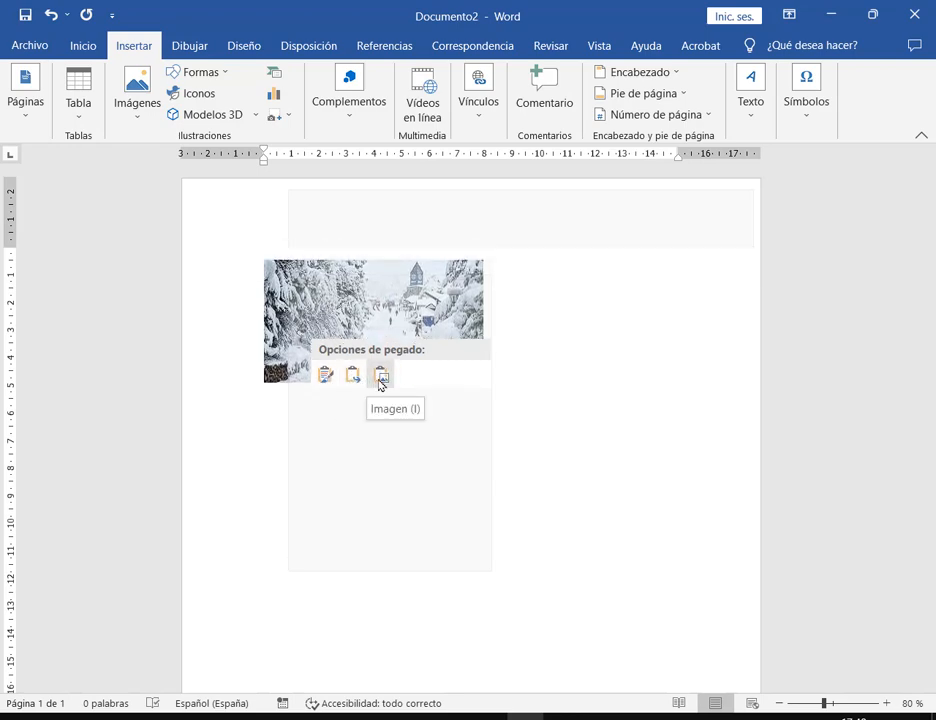
click(323, 379)
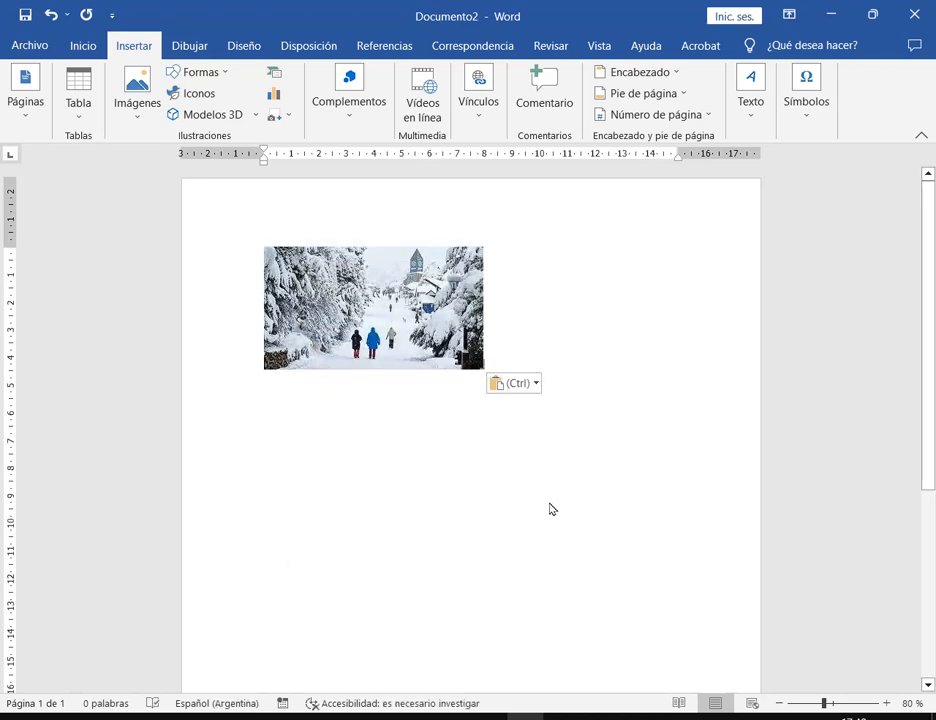
Step: Go back to Chrome, mark the copied snowy street image with a red box and arrow, and clear the marks
key(alt+Tab)
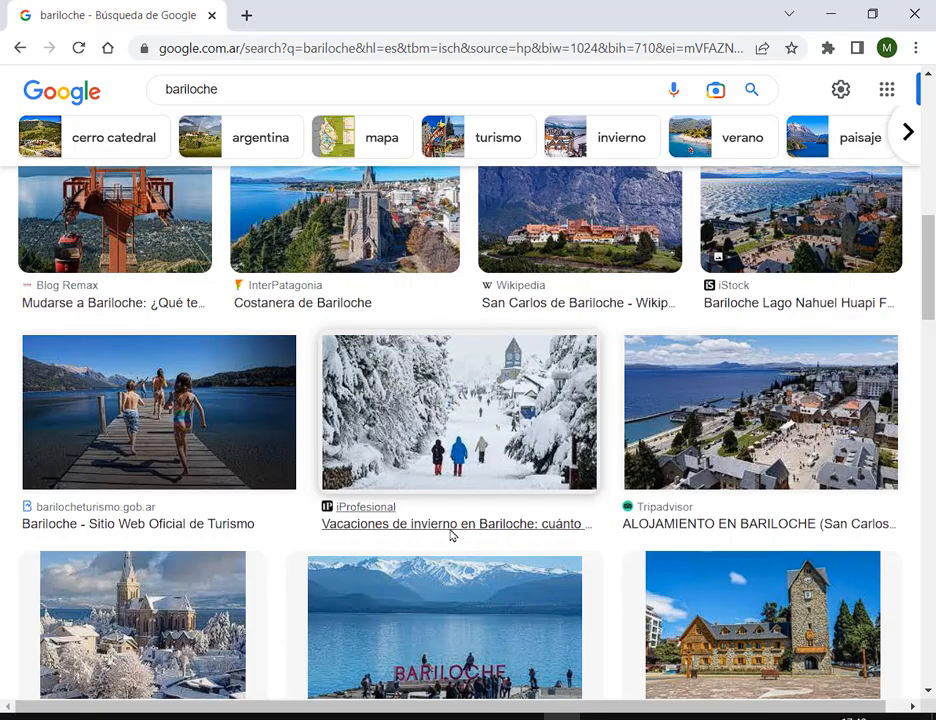
mouse_move(313, 326)
mouse_down()
mouse_move(660, 547)
mouse_move(609, 502)
mouse_up()
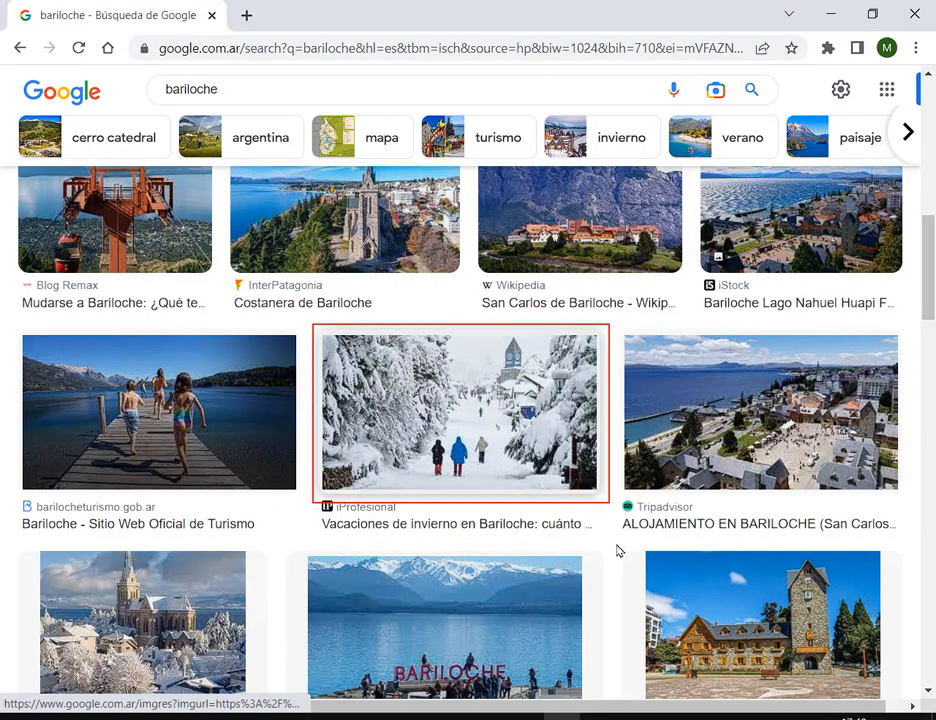
drag(618, 565, 577, 485)
key(Escape)
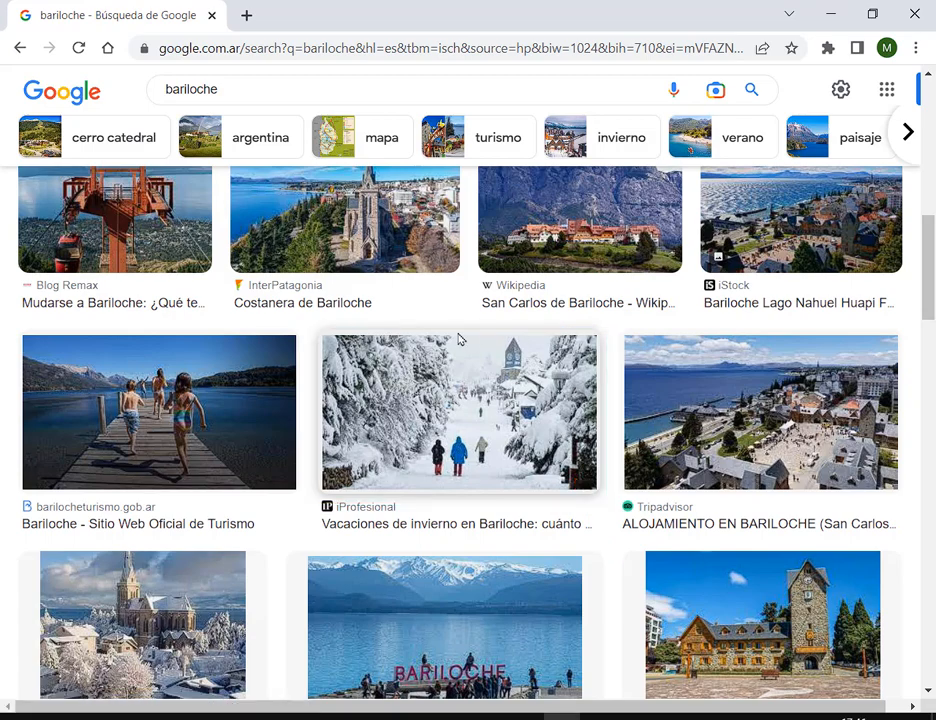
Step: Switch to Word and enlarge the pasted snowy street picture proportionally from its corner to slightly beyond the text width
key(alt+Tab)
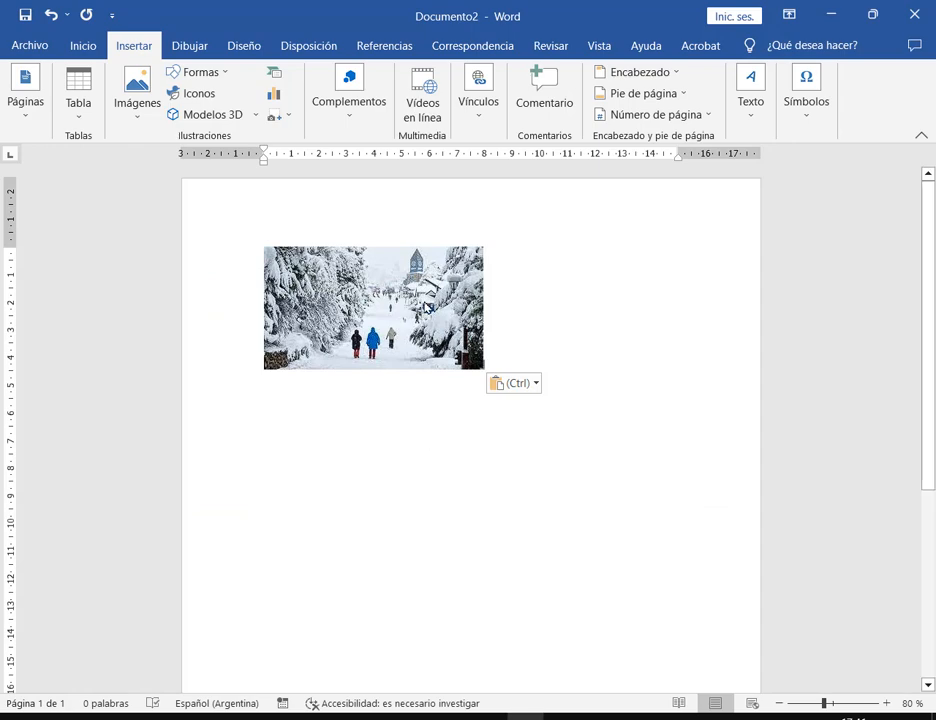
click(427, 302)
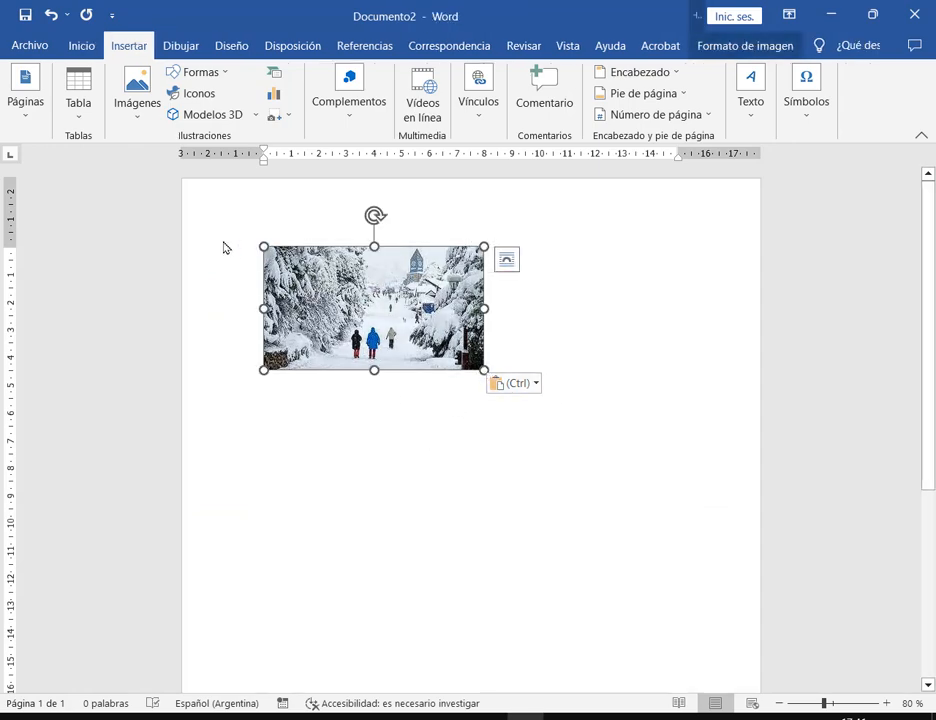
mouse_move(245, 234)
mouse_down()
mouse_move(273, 271)
mouse_move(261, 318)
mouse_move(276, 382)
mouse_up()
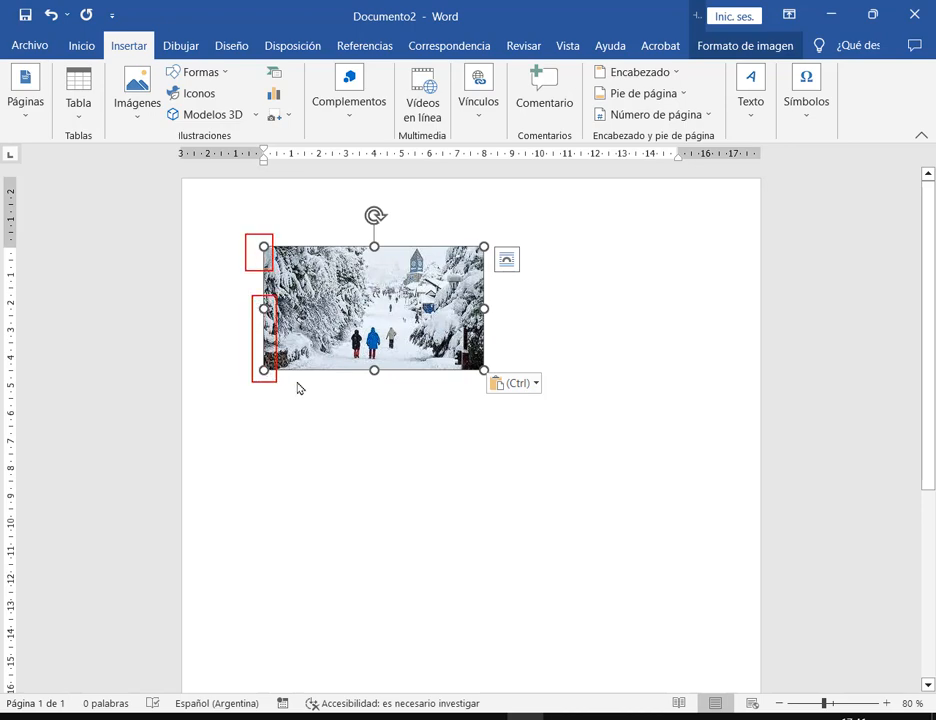
drag(361, 365, 521, 384)
key(Escape)
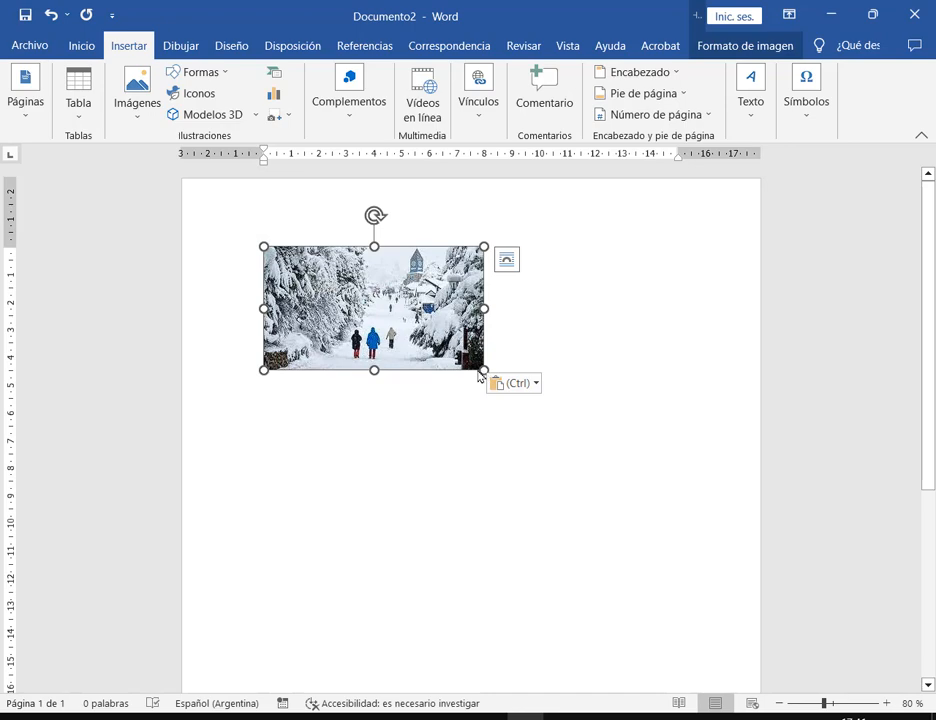
drag(483, 370, 706, 512)
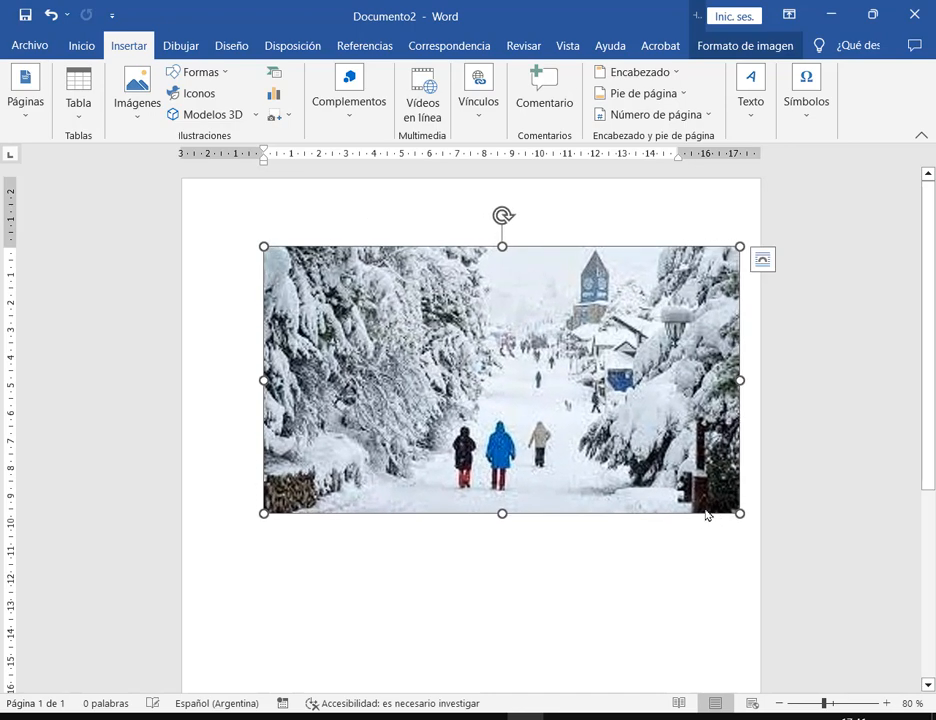
Step: Magnify the document to 150% and examine the sharpness of the people and snowy trees in the enlarged picture
click(556, 352)
click(886, 703)
click(886, 703)
click(886, 703)
click(886, 703)
click(886, 703)
click(886, 703)
click(886, 703)
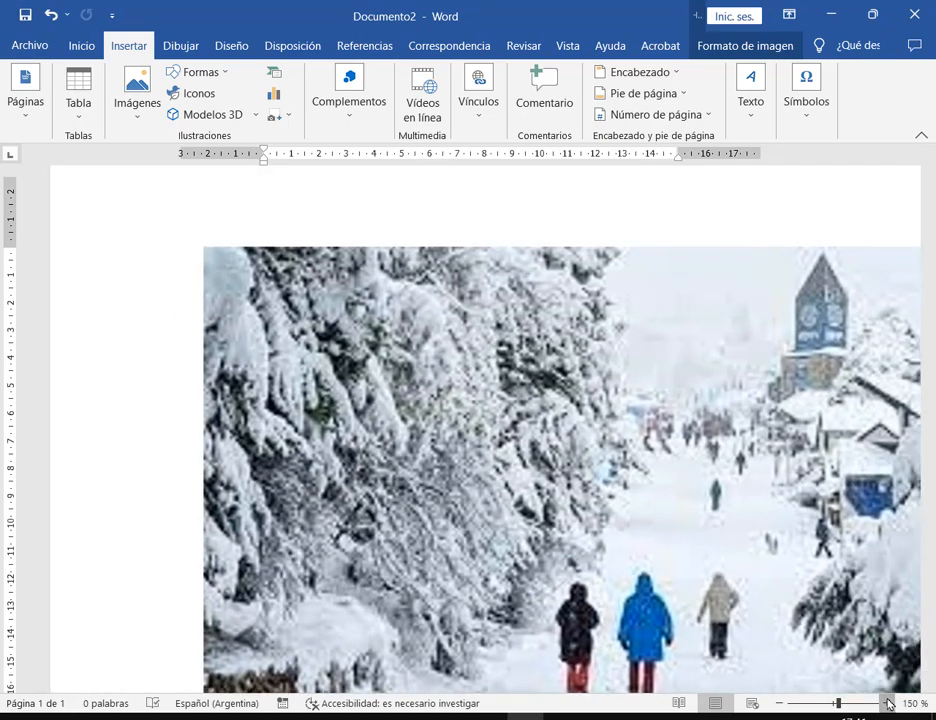
scroll(674, 626, down, 3)
drag(704, 687, 864, 686)
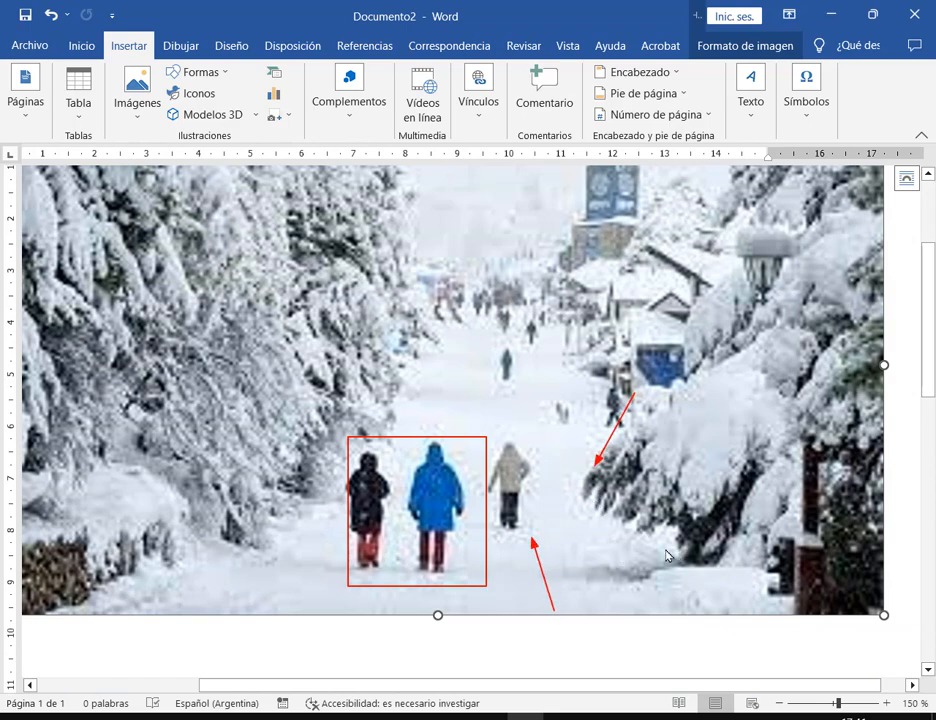
Step: Delete the enlarged snowy street picture from the document
scroll(597, 564, down, 8)
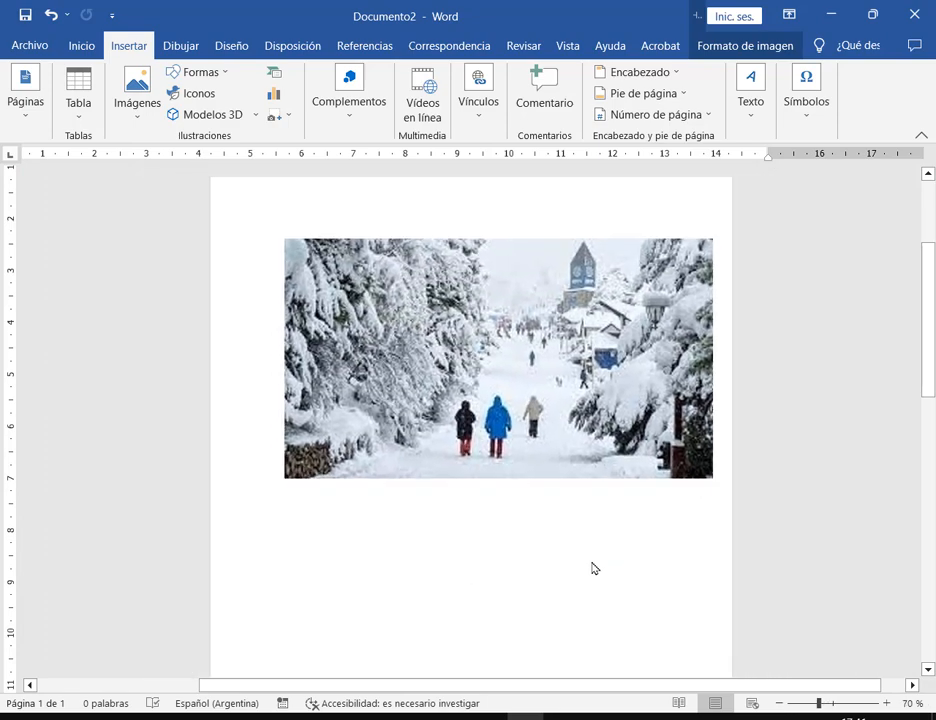
scroll(580, 530, down, 1)
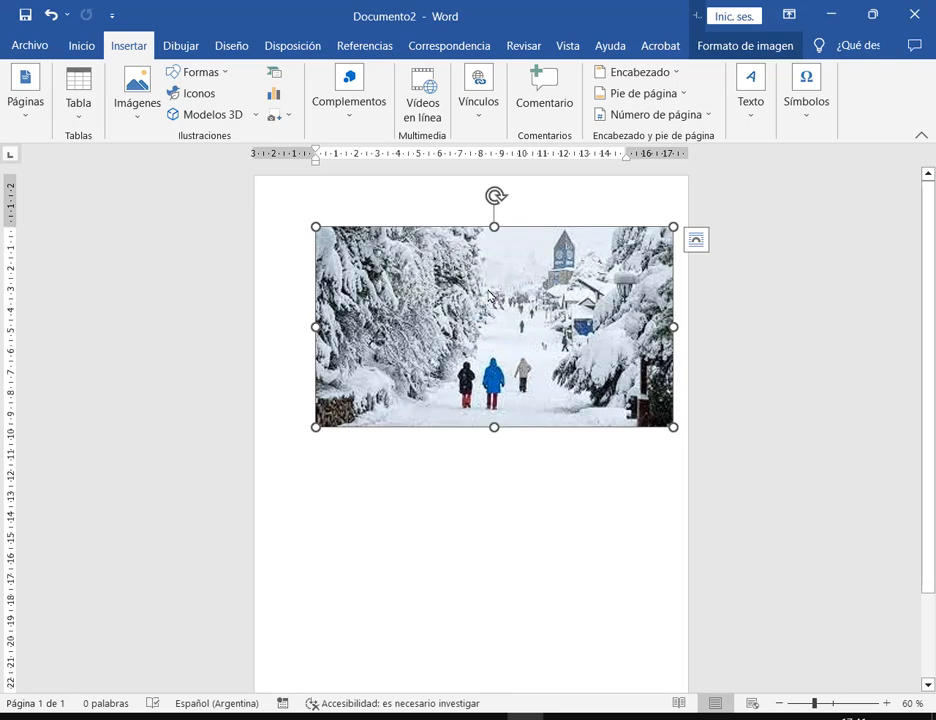
key(Delete)
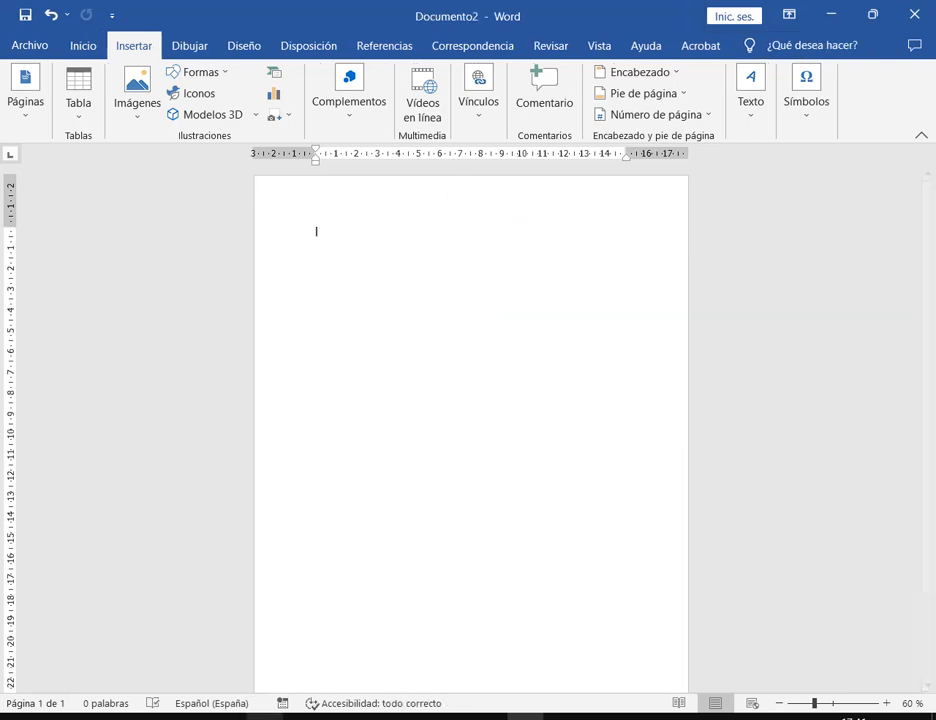
Step: Switch to Chrome, open the iProfesional snowy street result in its large preview, and copy the preview image
mouse_move(226, 716)
mouse_move(156, 658)
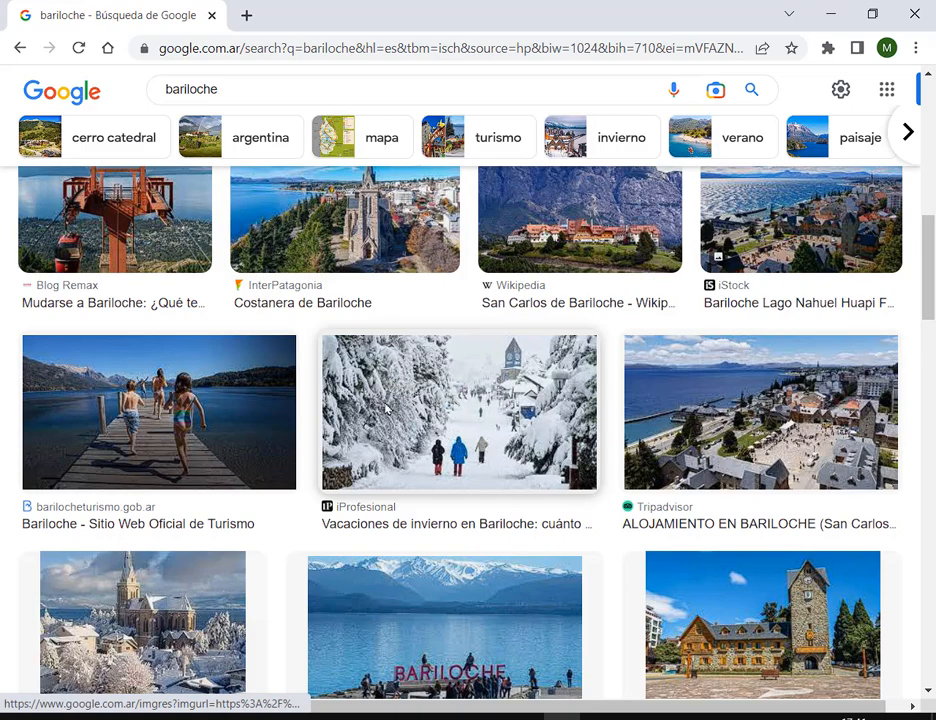
click(438, 425)
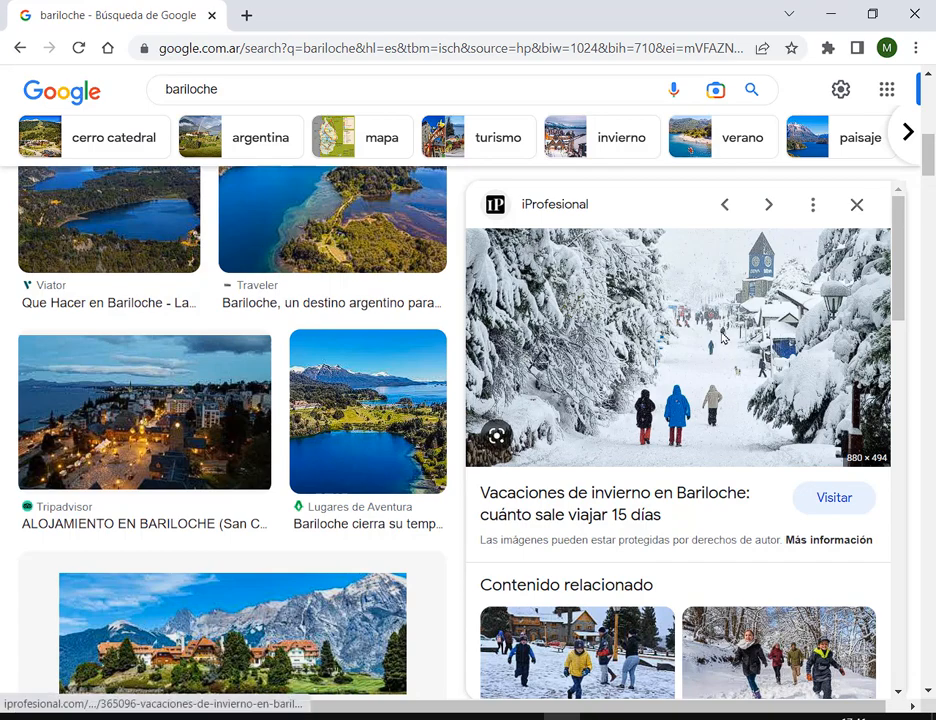
right_click(720, 331)
click(718, 569)
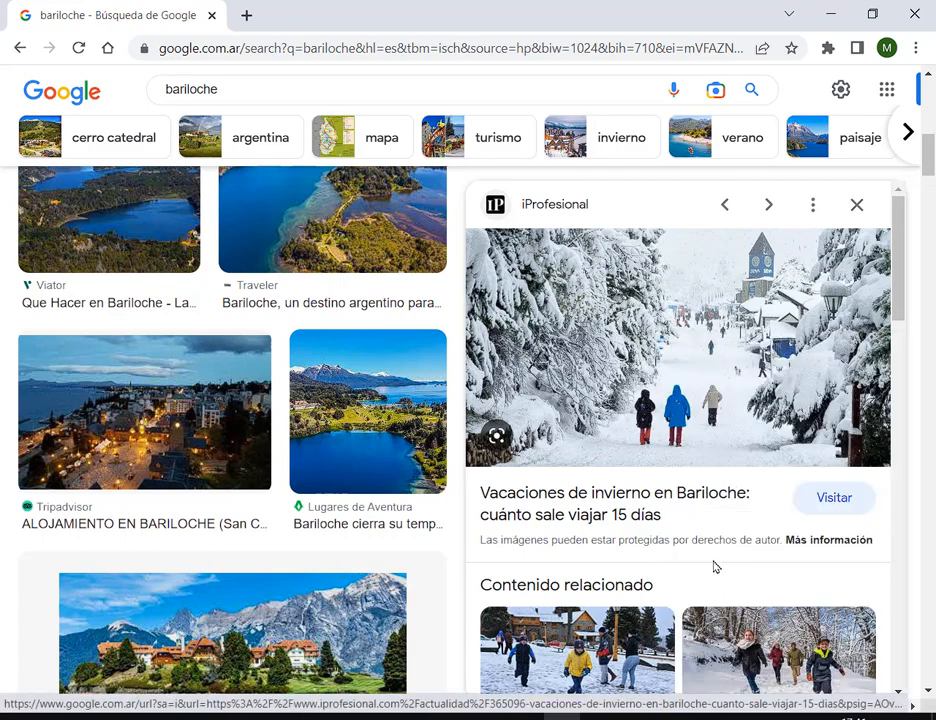
Step: Switch to Word, try twice to paste the copied preview image keeping source formatting, and undo the last paste
click(526, 717)
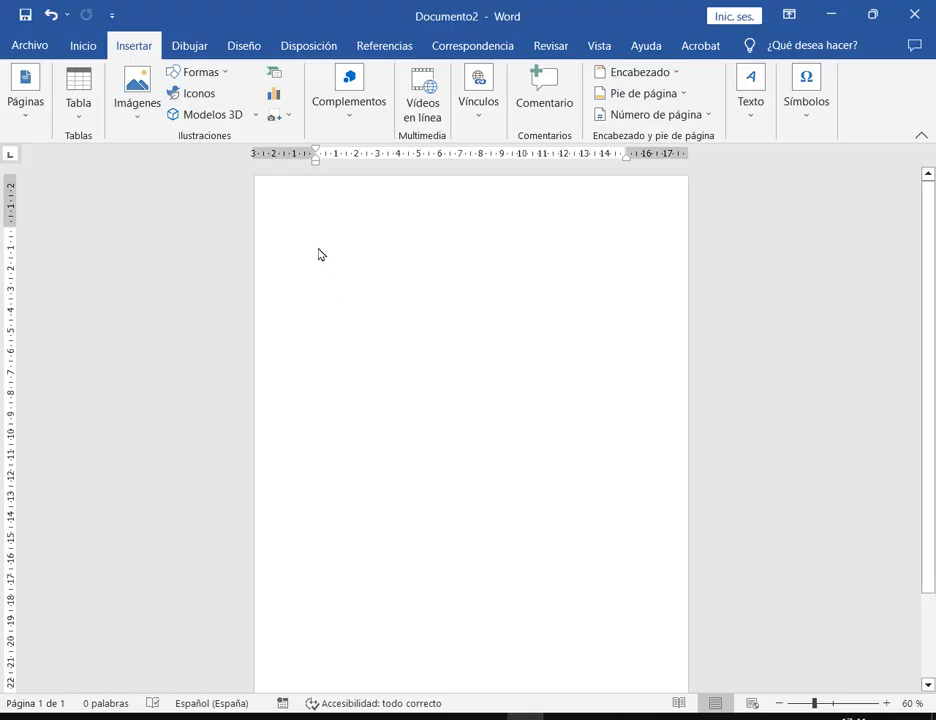
right_click(320, 254)
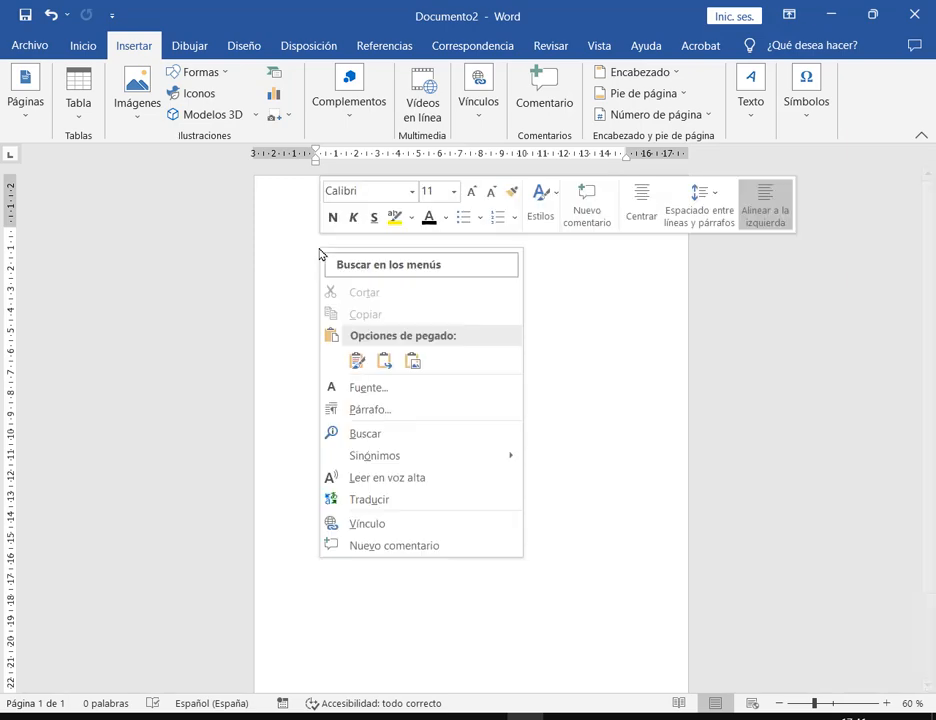
click(351, 368)
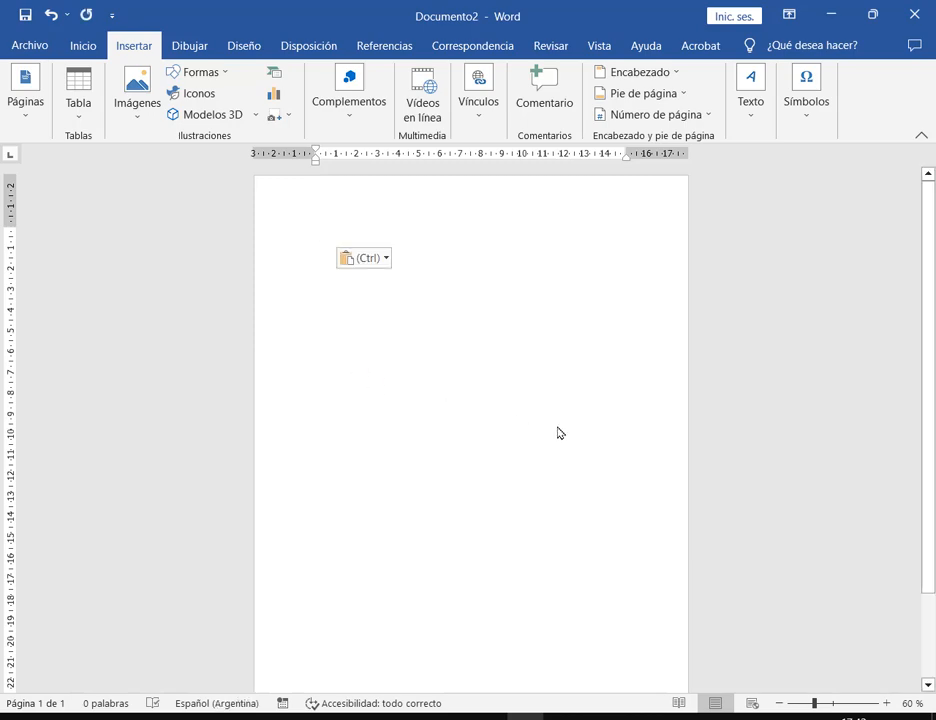
scroll(470, 303, down, 2)
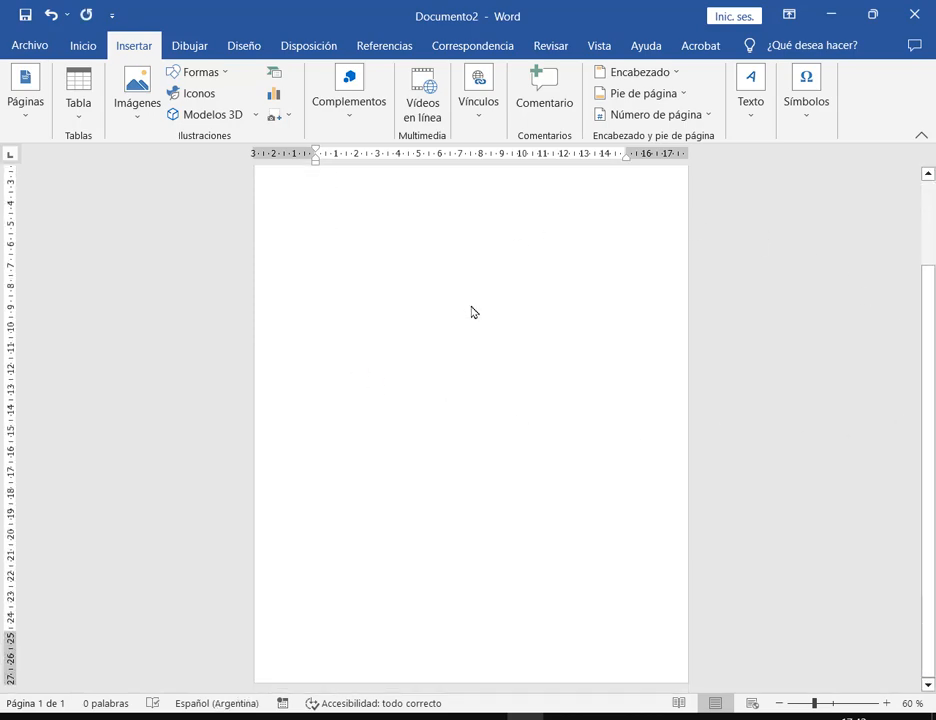
scroll(471, 313, up, 2)
scroll(472, 313, up, 1)
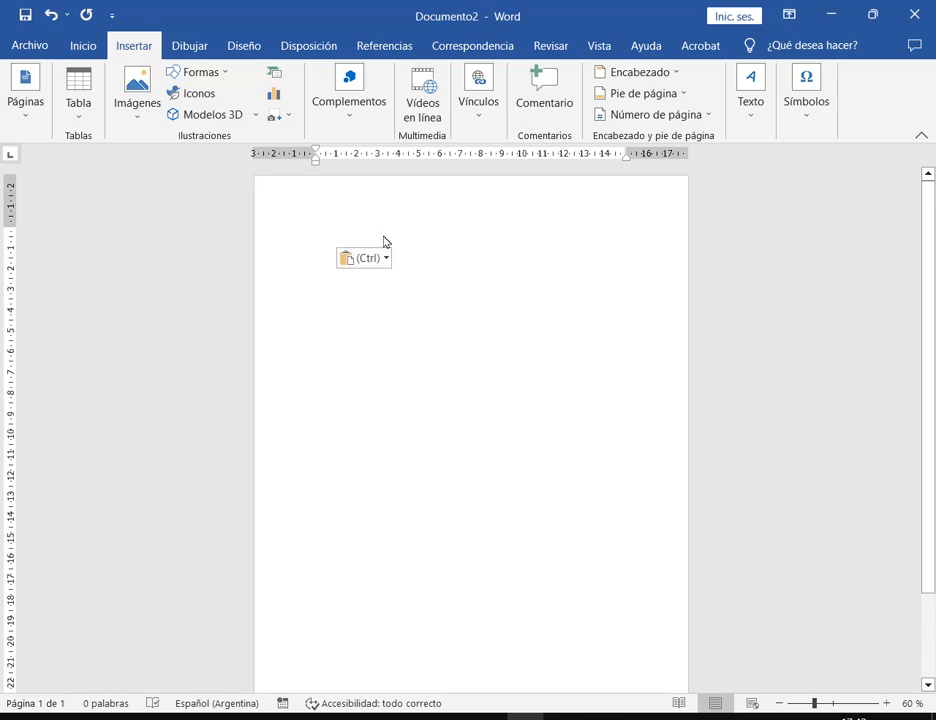
right_click(372, 292)
click(412, 401)
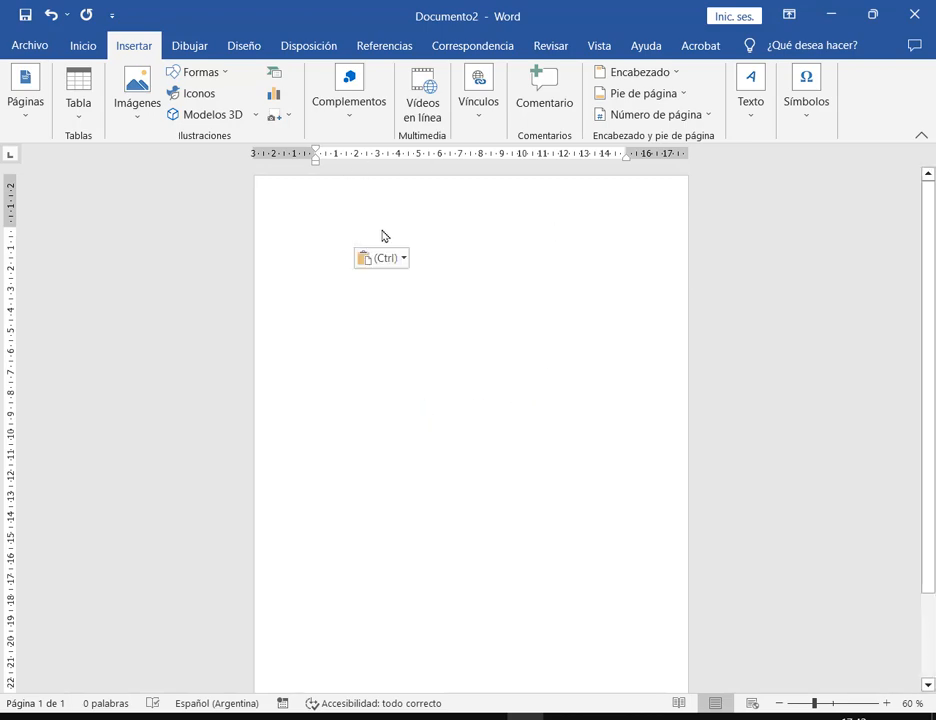
key(ctrl+z)
Step: Return to Chrome, copy the large snowy street preview image again, and switch back to Word
right_click(343, 252)
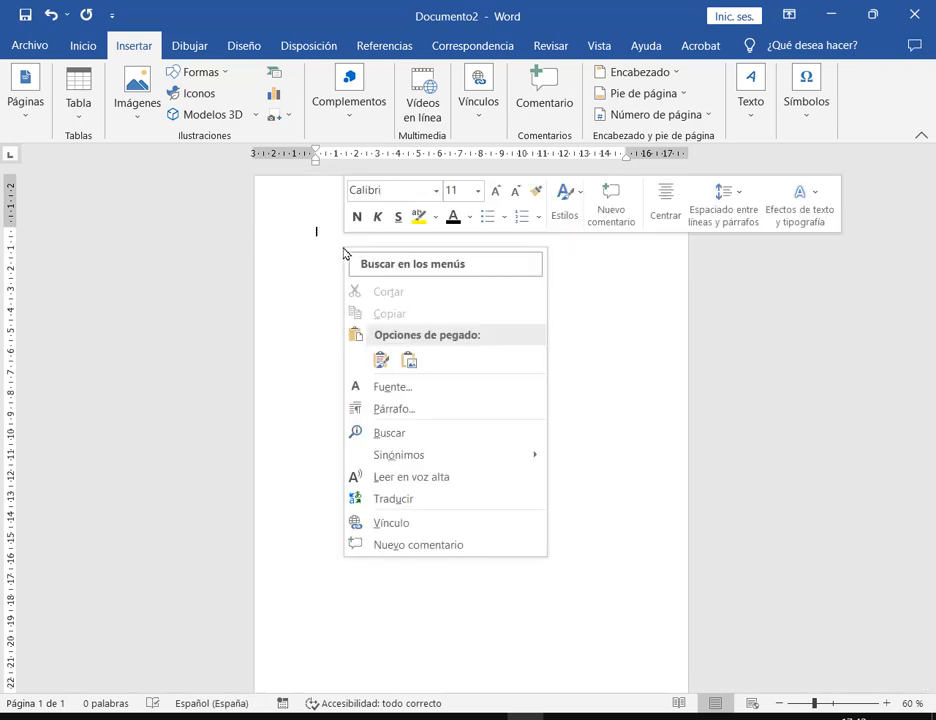
click(302, 333)
key(alt+Tab)
right_click(666, 368)
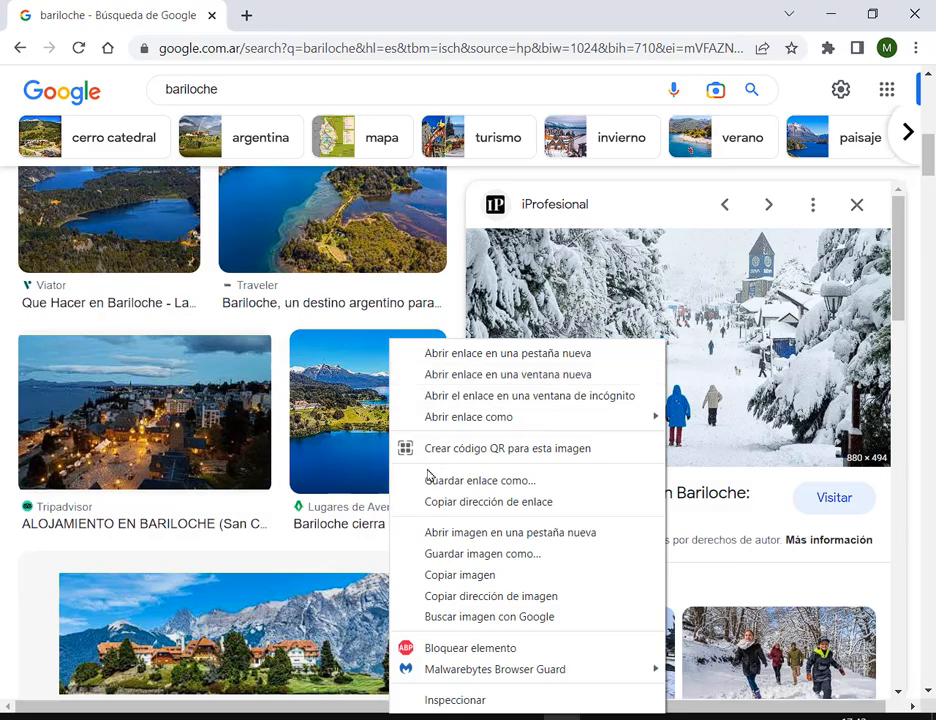
click(451, 575)
key(alt+Tab)
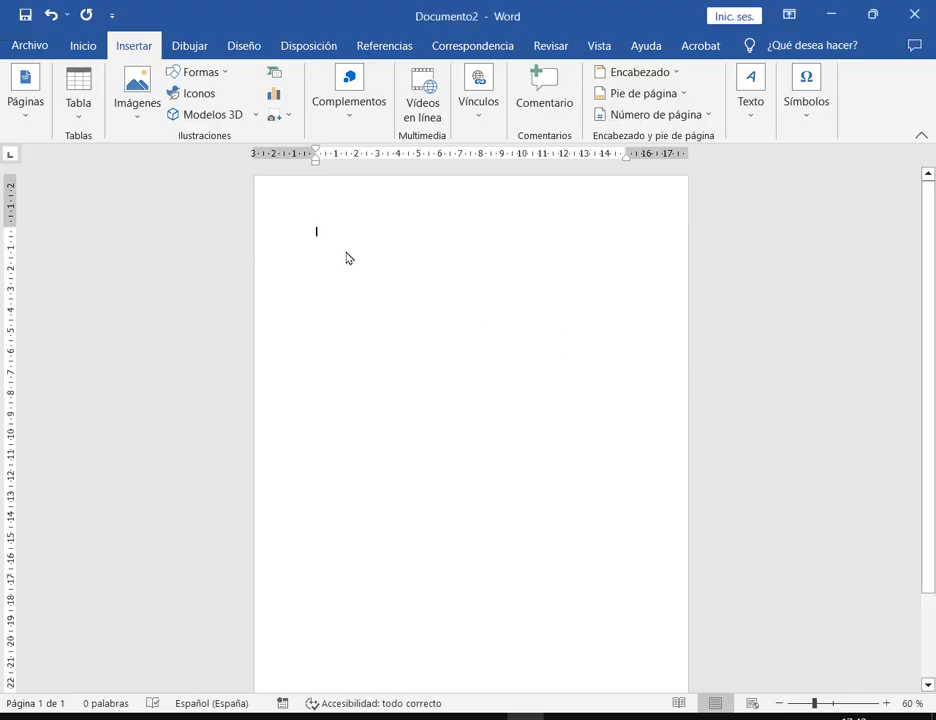
Step: Try pasting the copied image with merged formatting and with the Imagen option, undoing the pastes
right_click(342, 248)
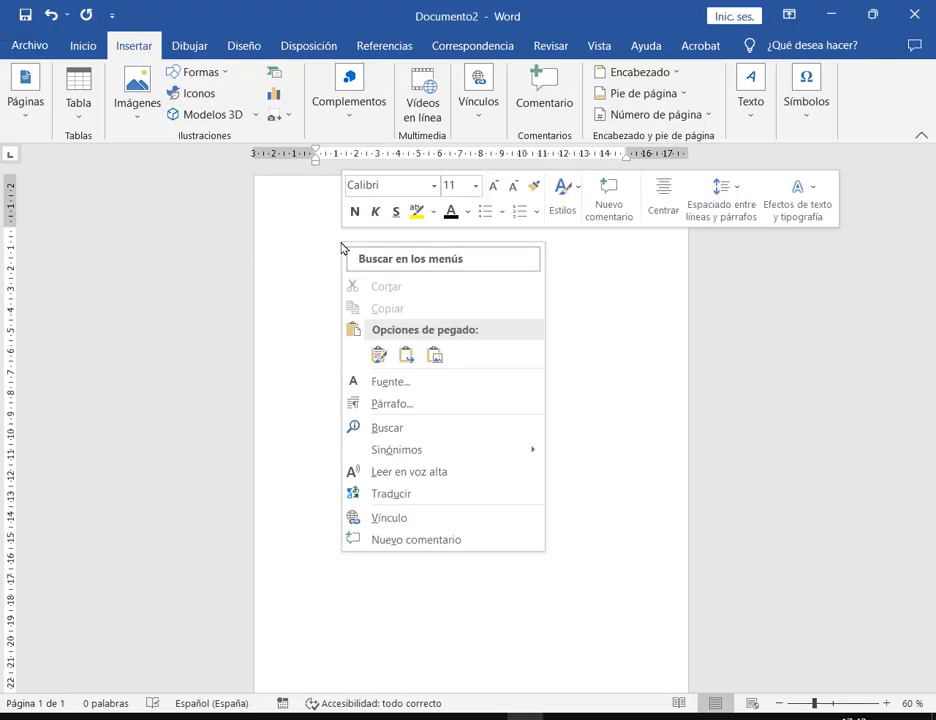
click(405, 355)
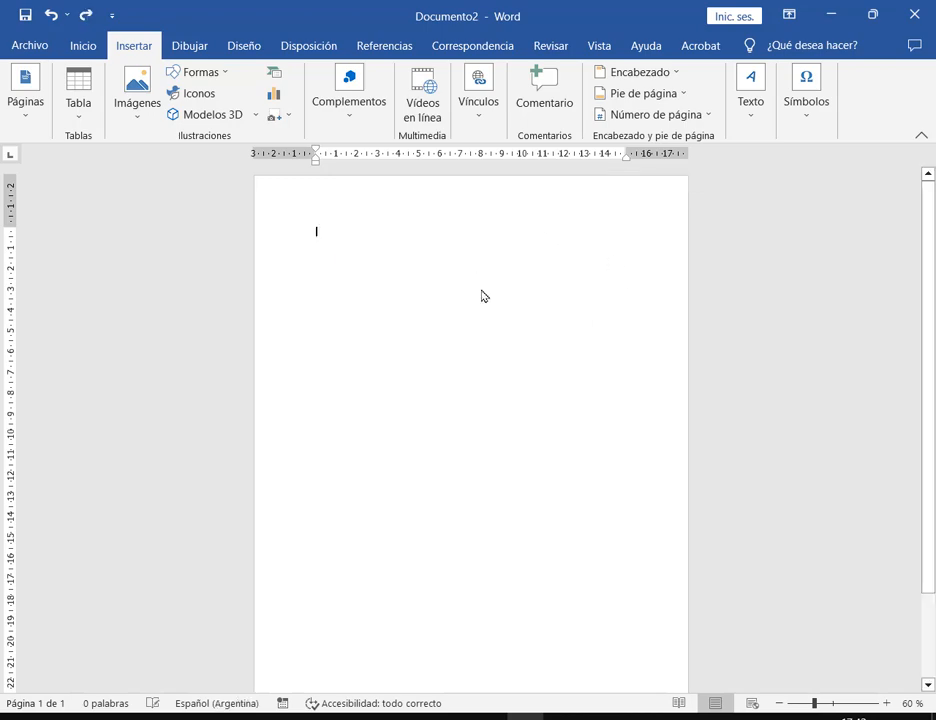
right_click(347, 258)
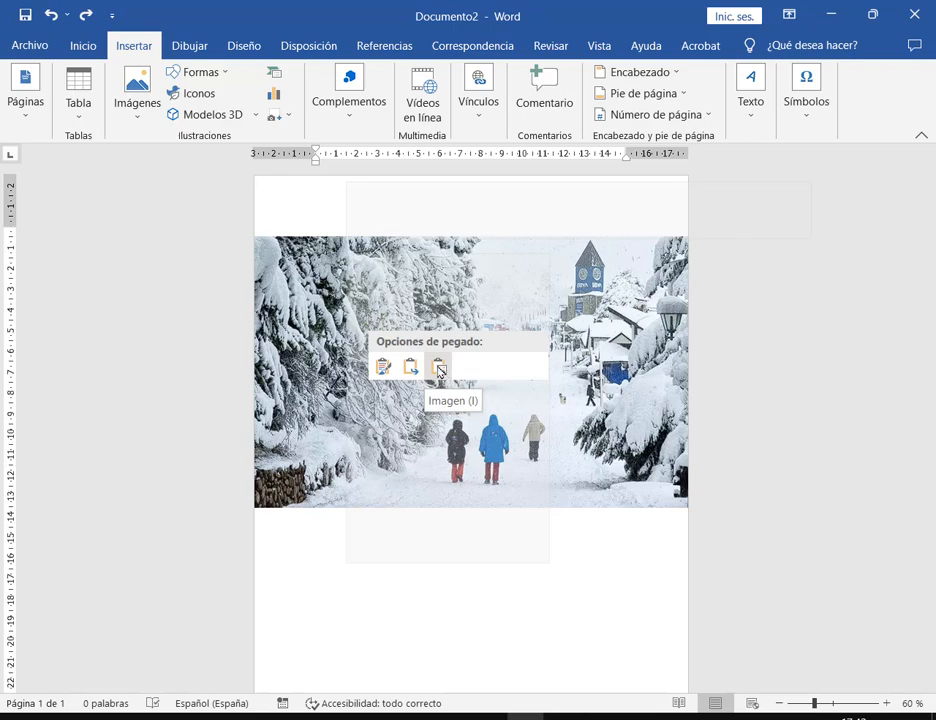
click(438, 369)
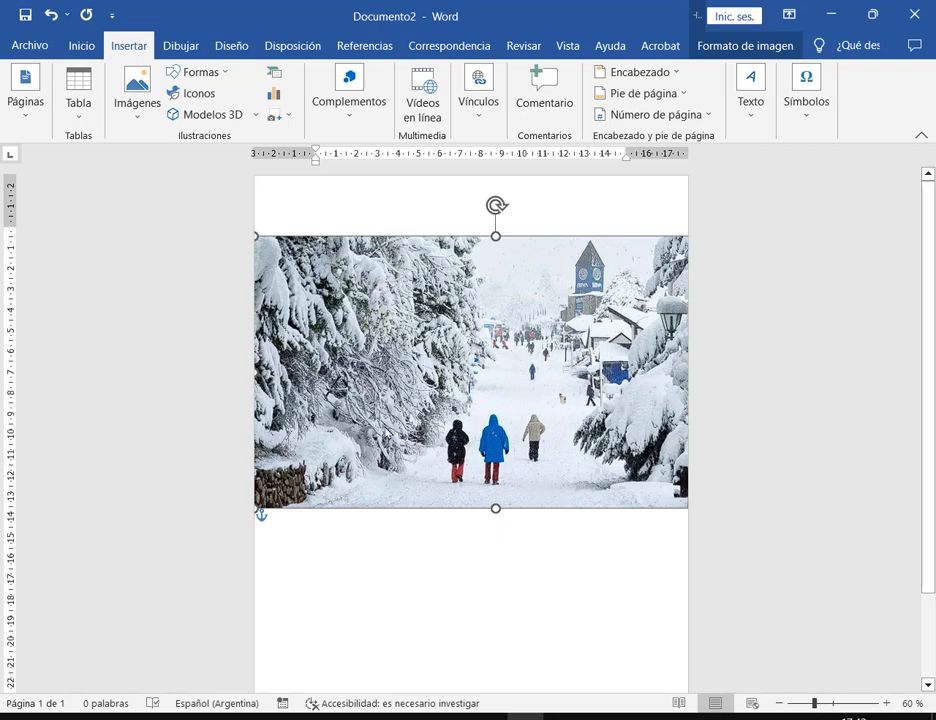
key(ctrl+z)
Step: Try pasting the copied image with source formatting kept, and undo that paste
right_click(343, 296)
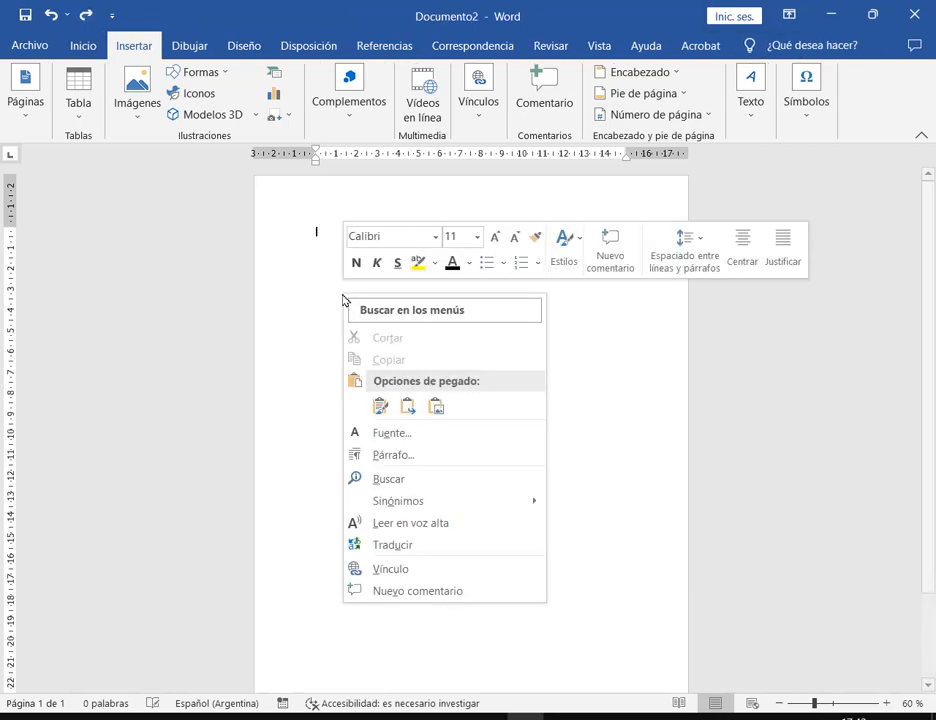
click(380, 406)
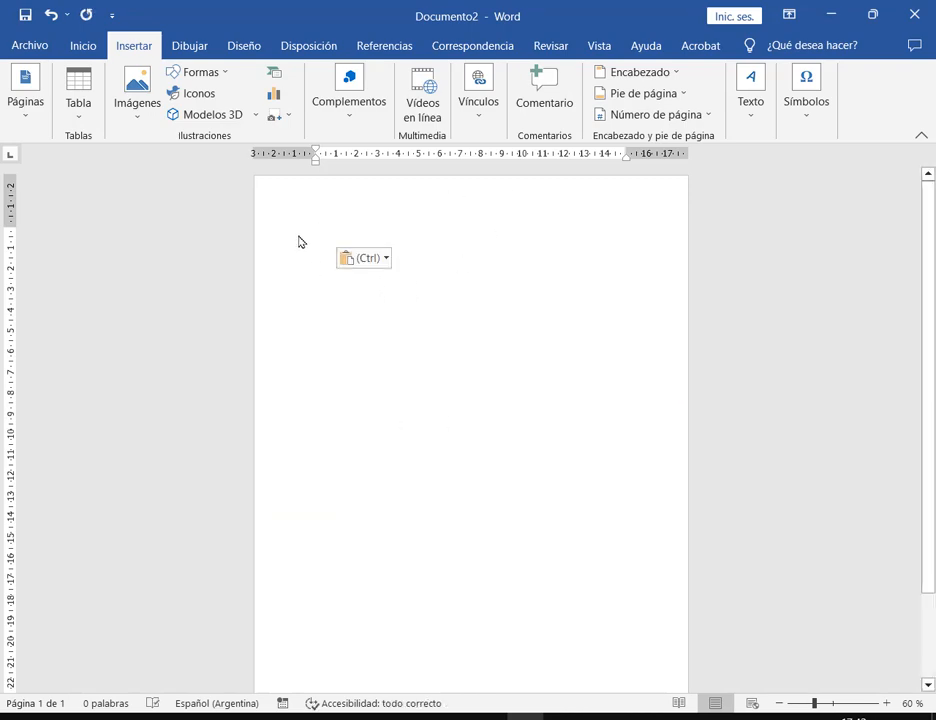
drag(298, 240, 646, 493)
key(ctrl+z)
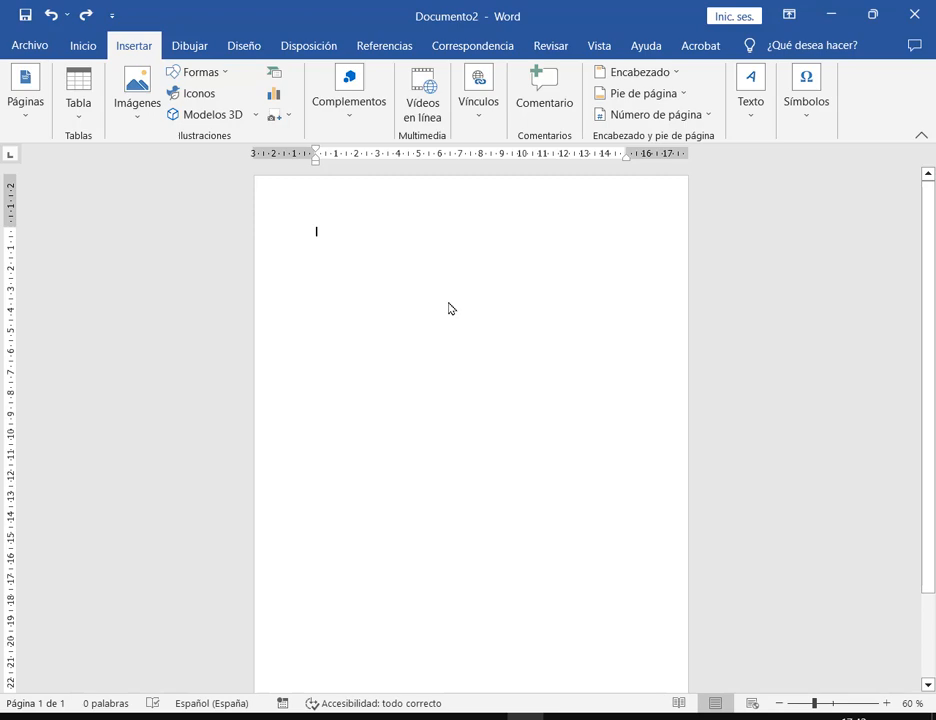
Step: Check the available paste options in the blank document, switch to Chrome, and copy the large snowy street preview image again
right_click(378, 272)
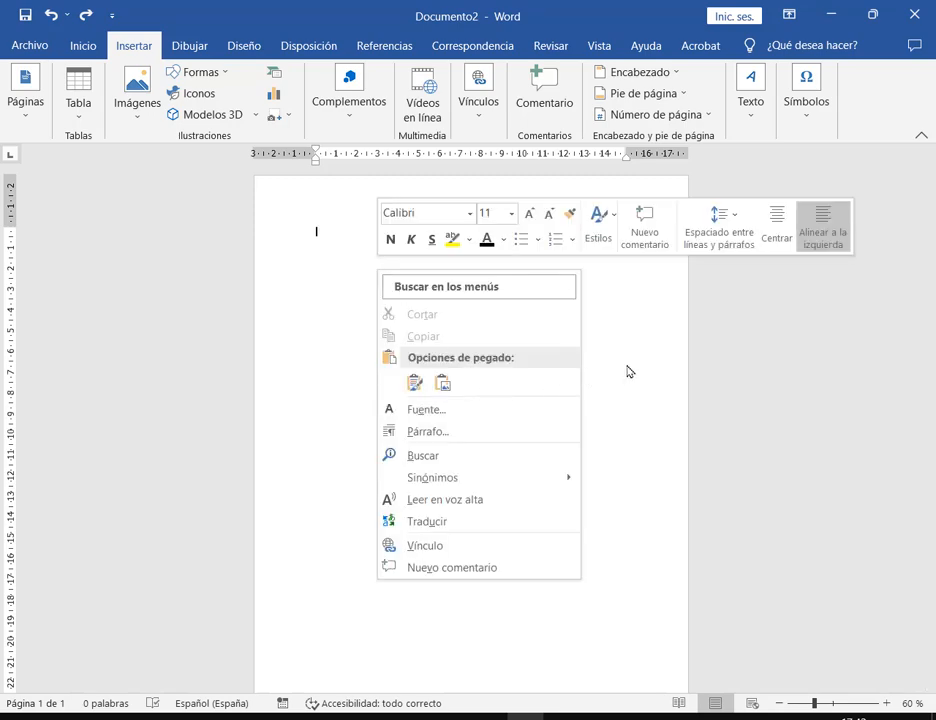
key(Escape)
key(alt+Tab)
right_click(398, 338)
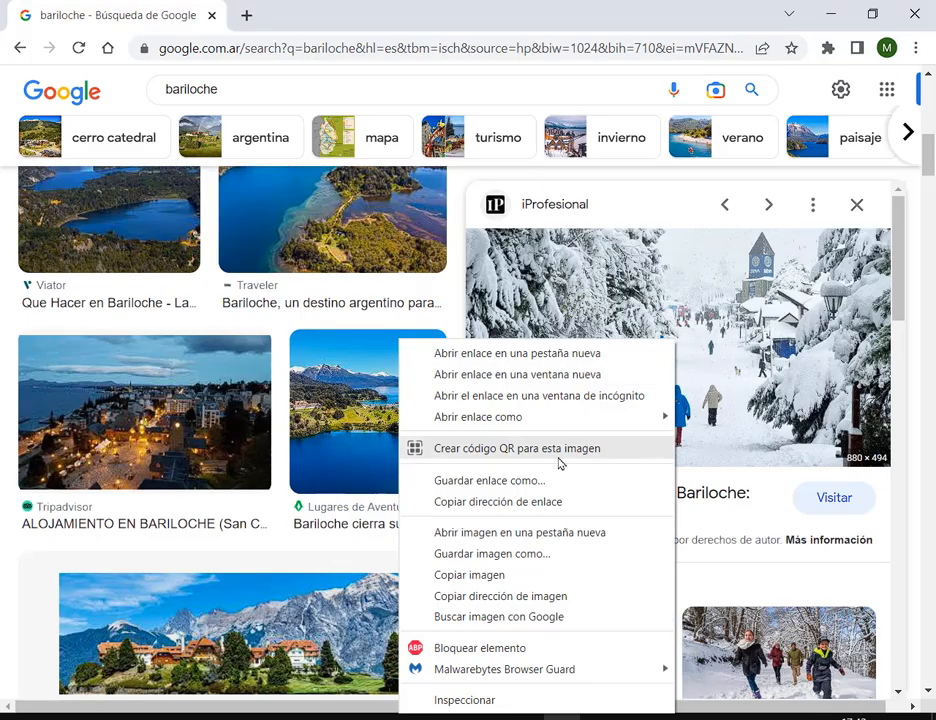
click(484, 575)
Step: Switch to Word and paste the copied snowy street image into the blank page with the Imagen paste option
key(alt+Tab)
right_click(399, 272)
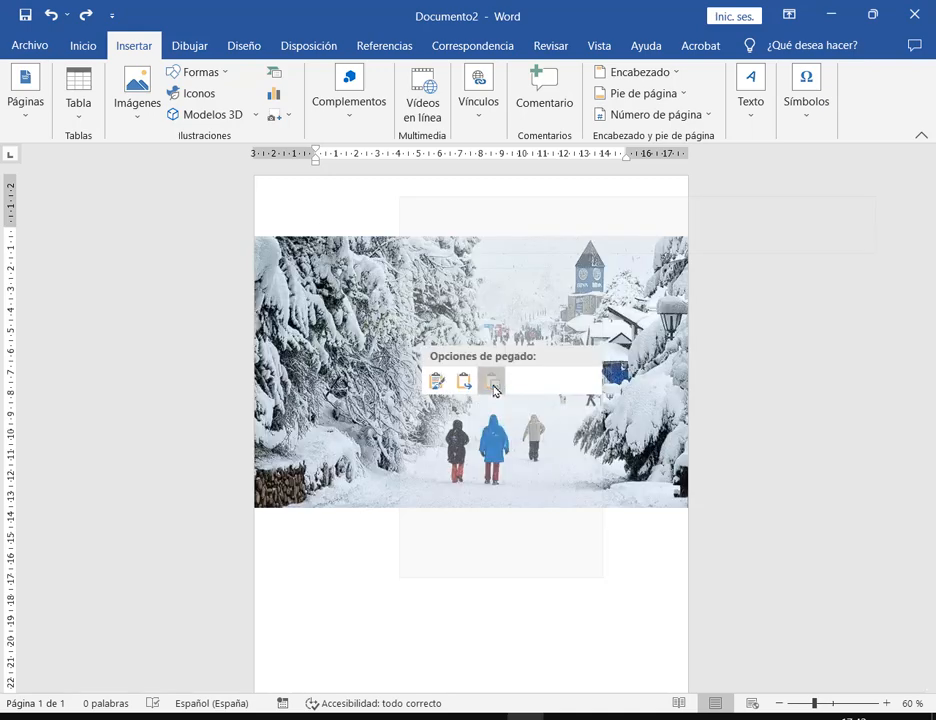
click(494, 386)
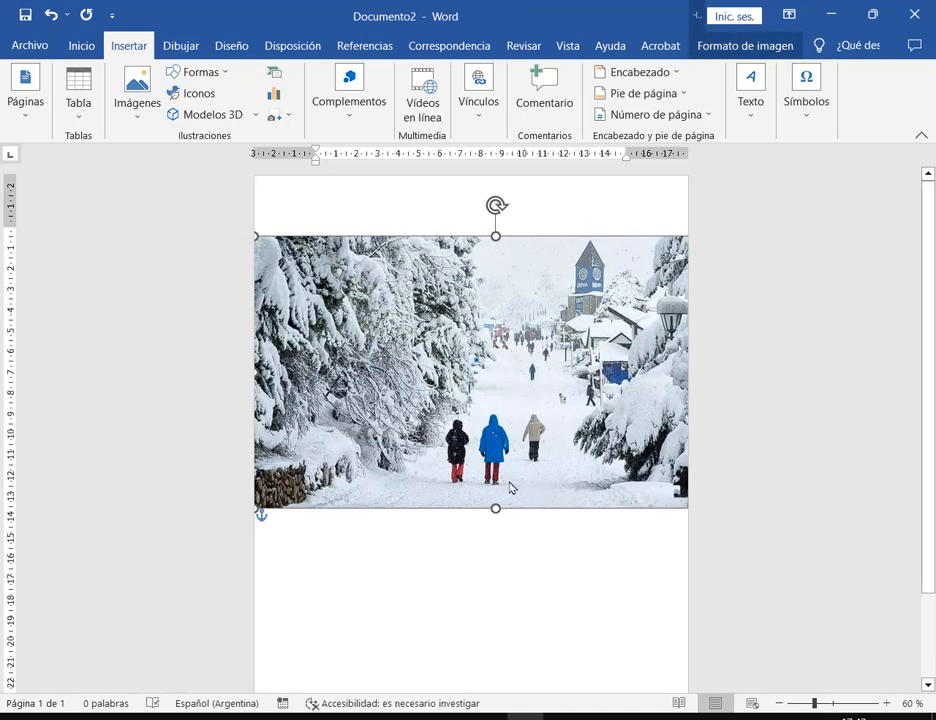
Step: Examine the sharpness of the pasted snowy street image close up, across its full width
scroll(493, 526, up, 8)
scroll(656, 605, down, 4)
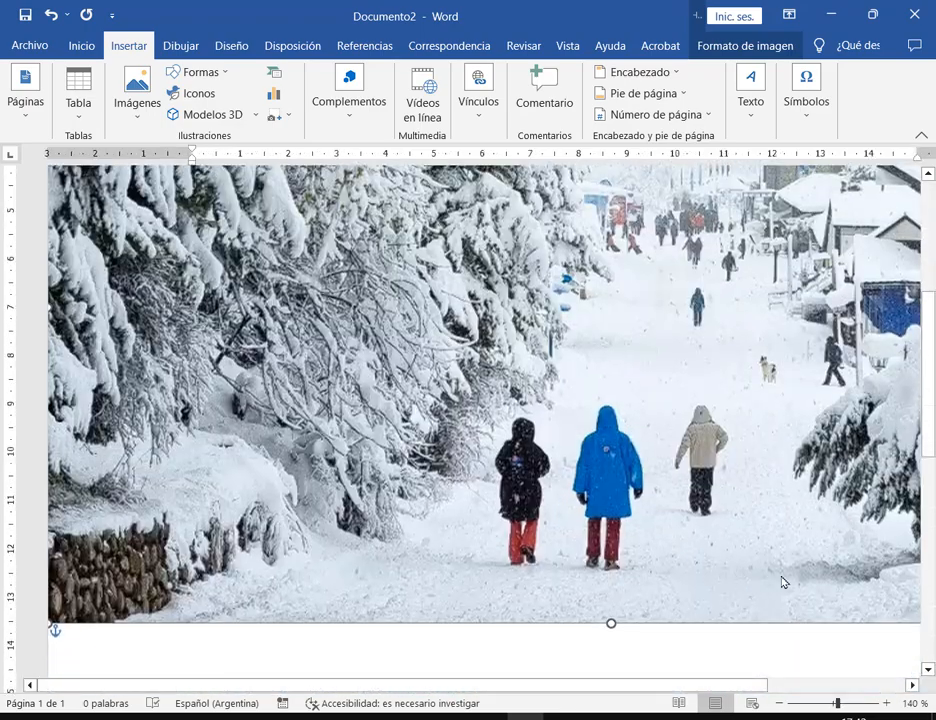
scroll(800, 590, up, 3)
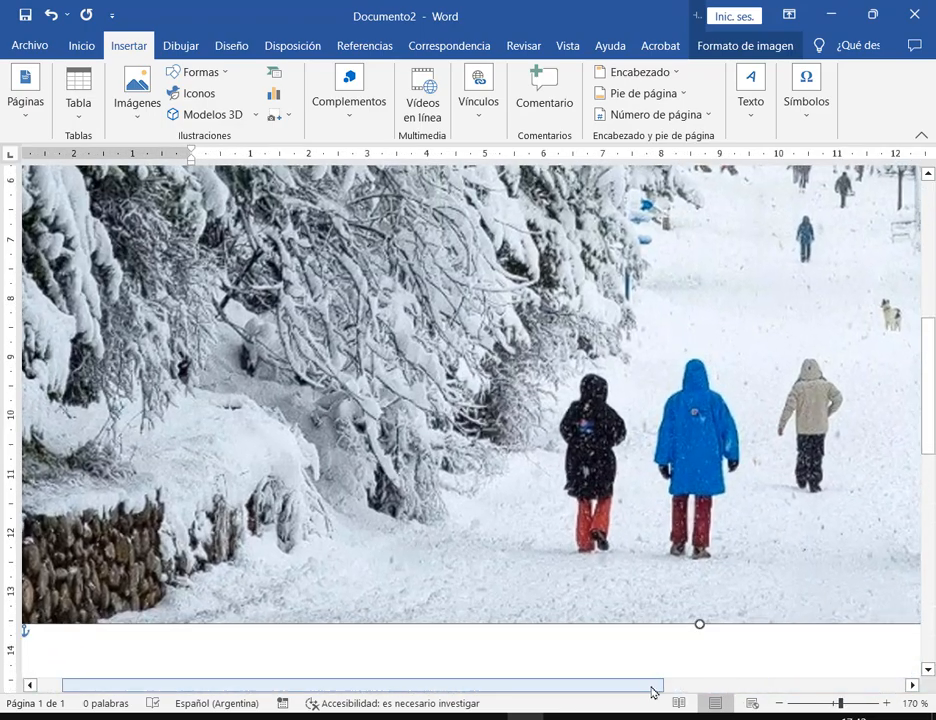
drag(654, 690, 897, 696)
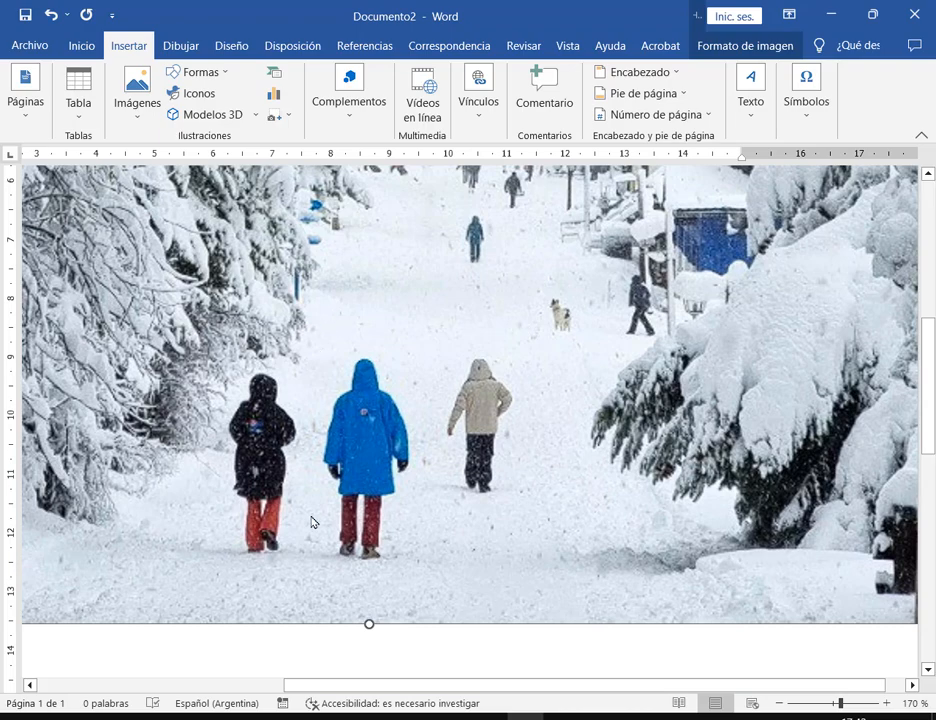
scroll(404, 543, down, 9)
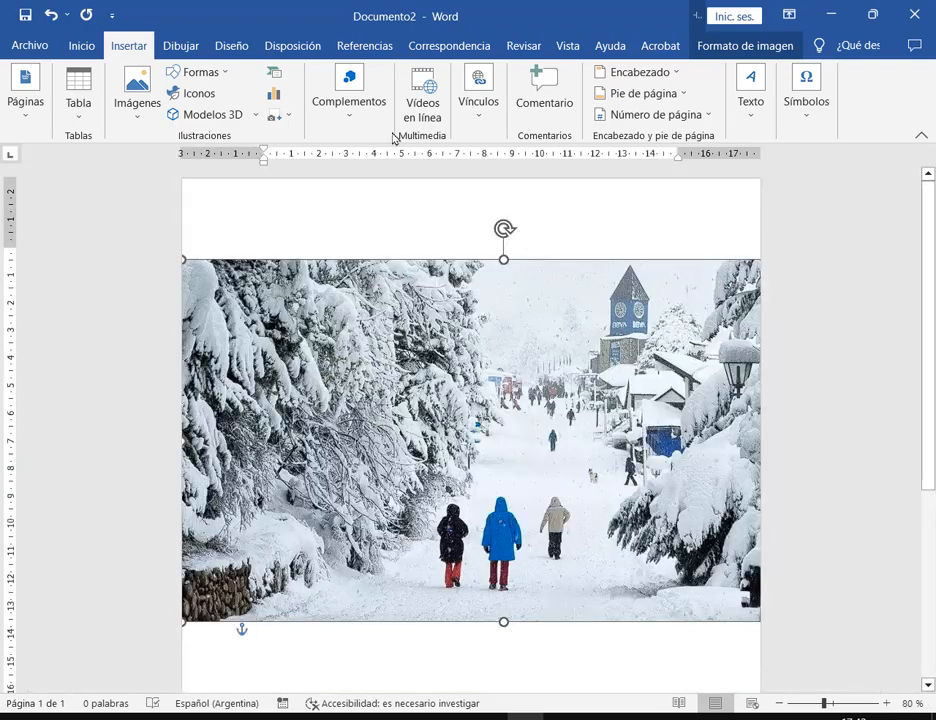
scroll(357, 402, down, 1)
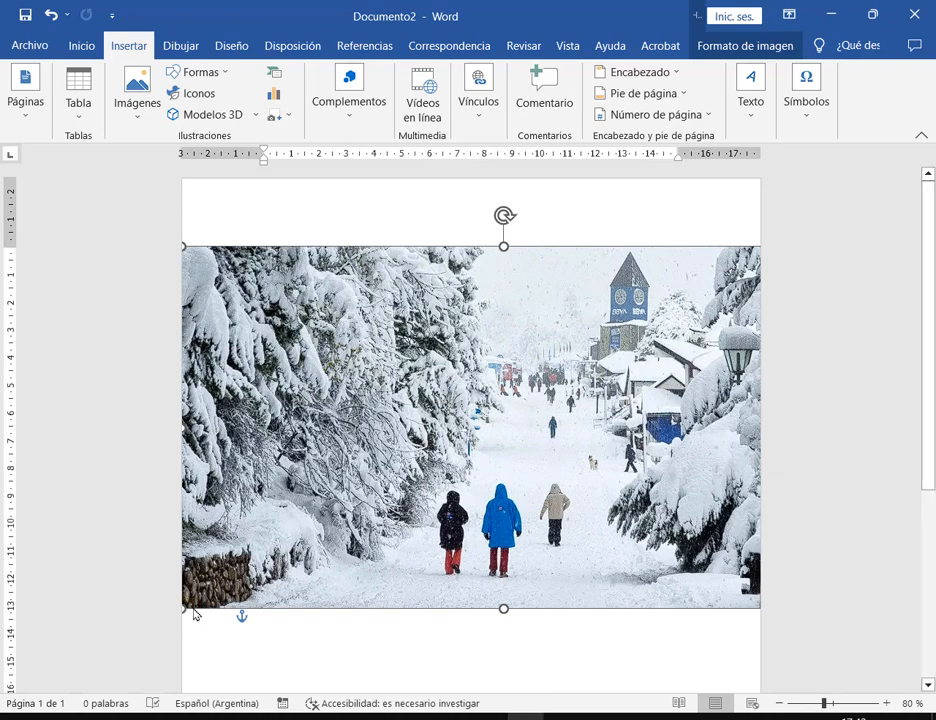
Step: Try shrinking the snowy street image and repositioning it inside the page, and undo those changes
drag(185, 614, 305, 503)
drag(539, 362, 477, 375)
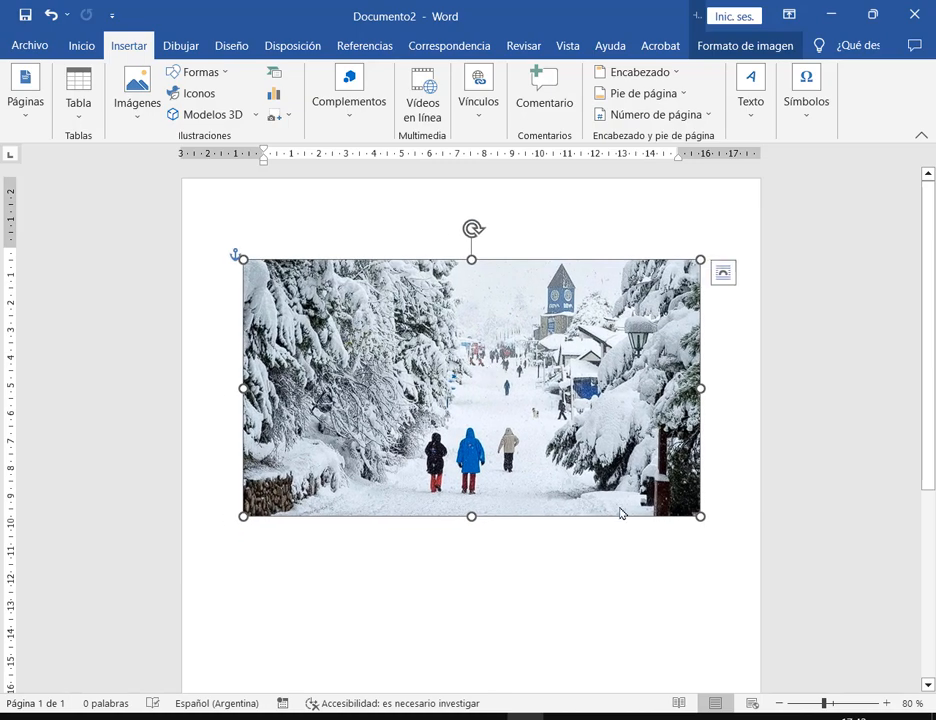
drag(702, 517, 666, 497)
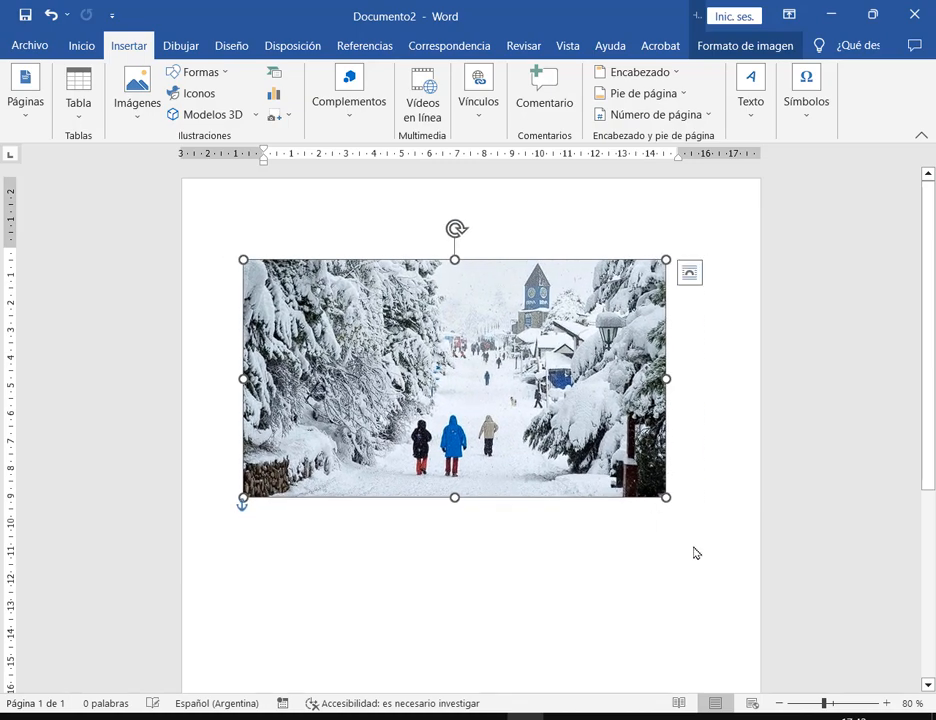
key(ctrl+z)
key(ctrl+z)
key(ctrl+z)
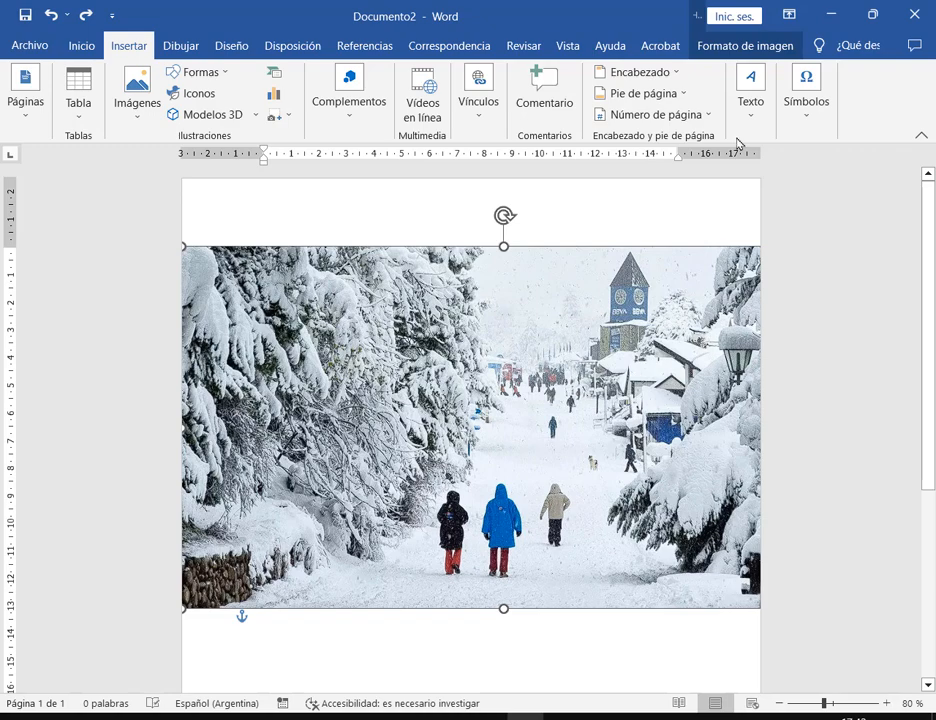
Step: Enlarge the snowy street image beyond the page width and set the page orientation to Horizontal
drag(184, 248, 109, 211)
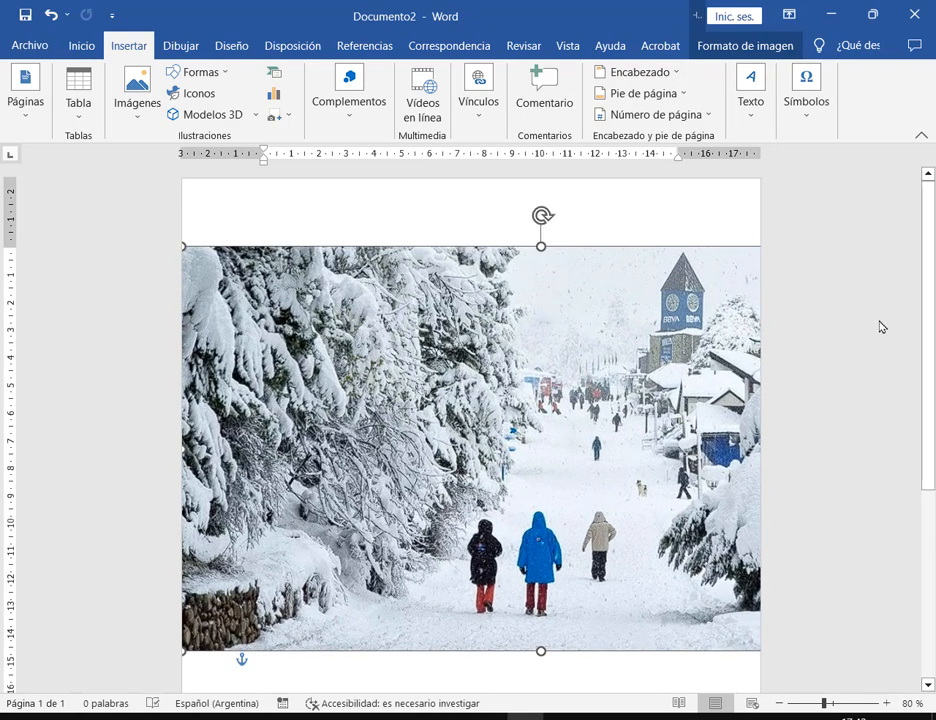
click(478, 200)
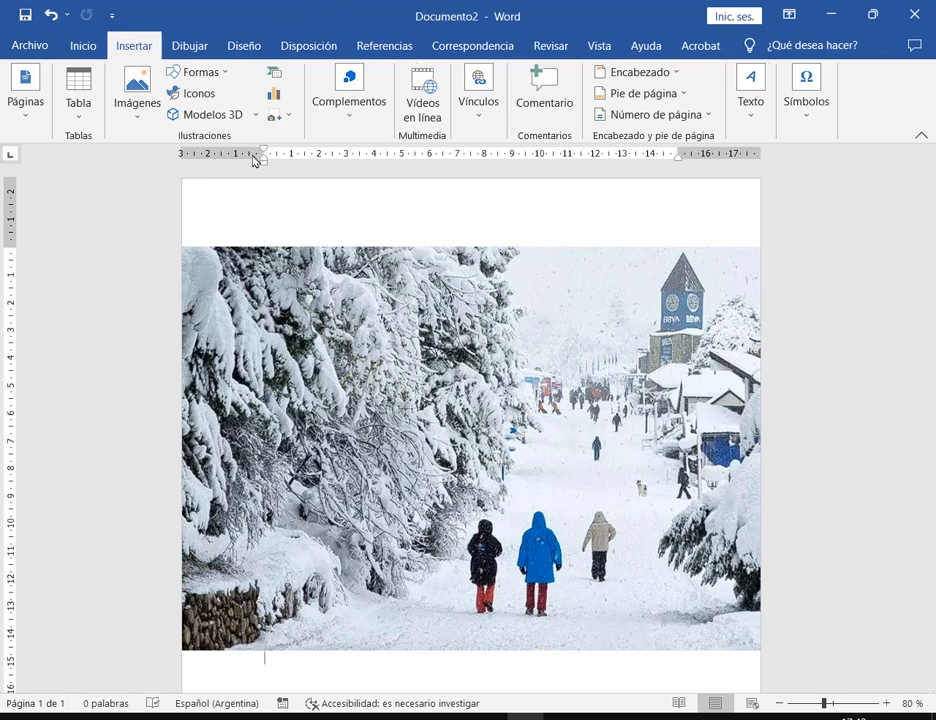
click(305, 45)
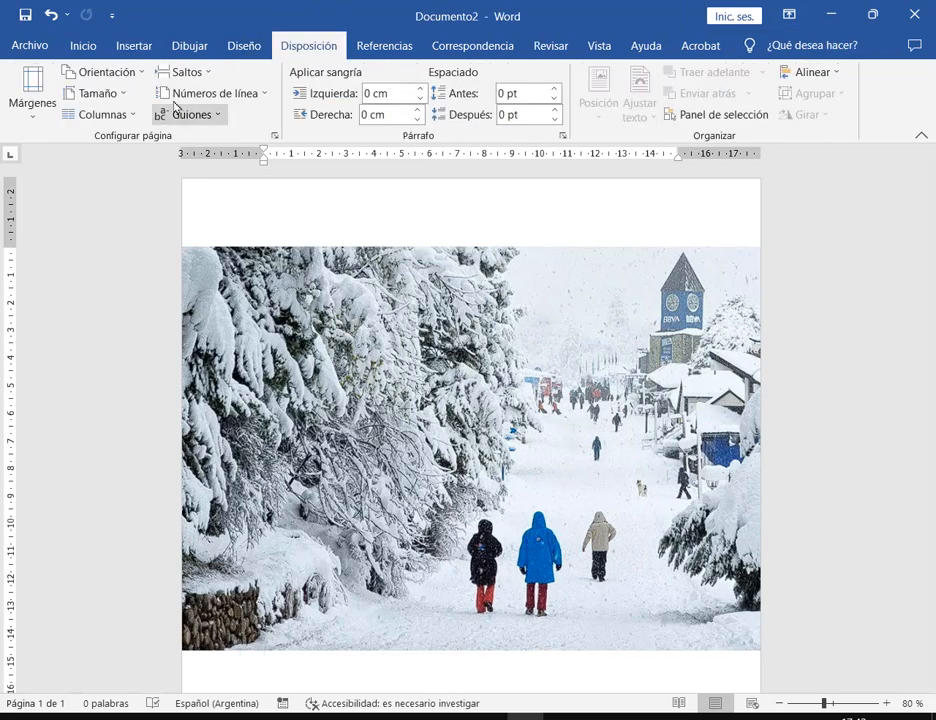
click(140, 78)
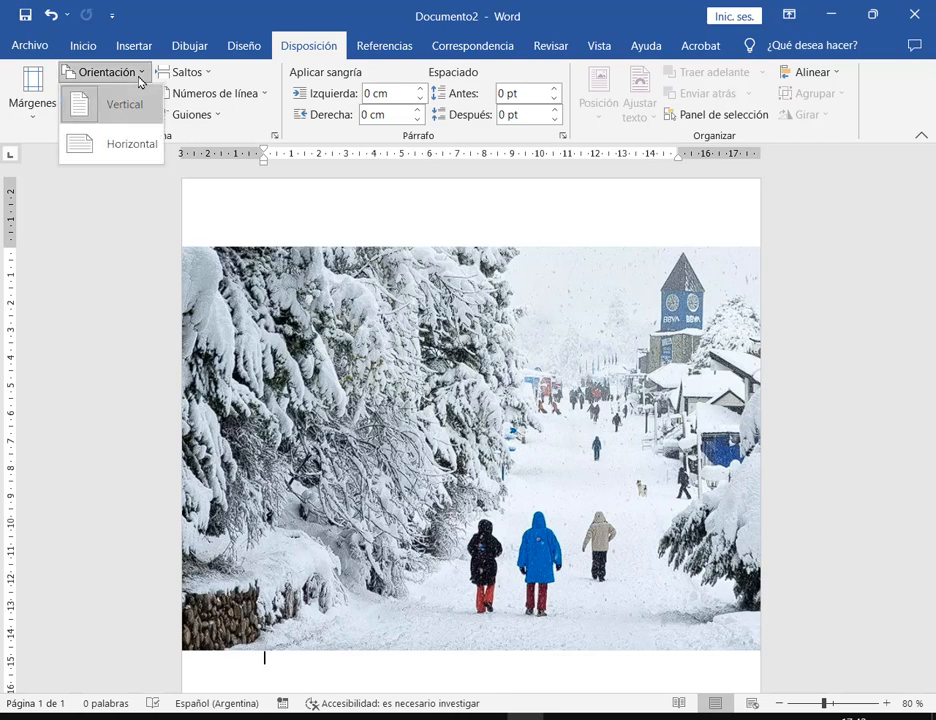
click(118, 150)
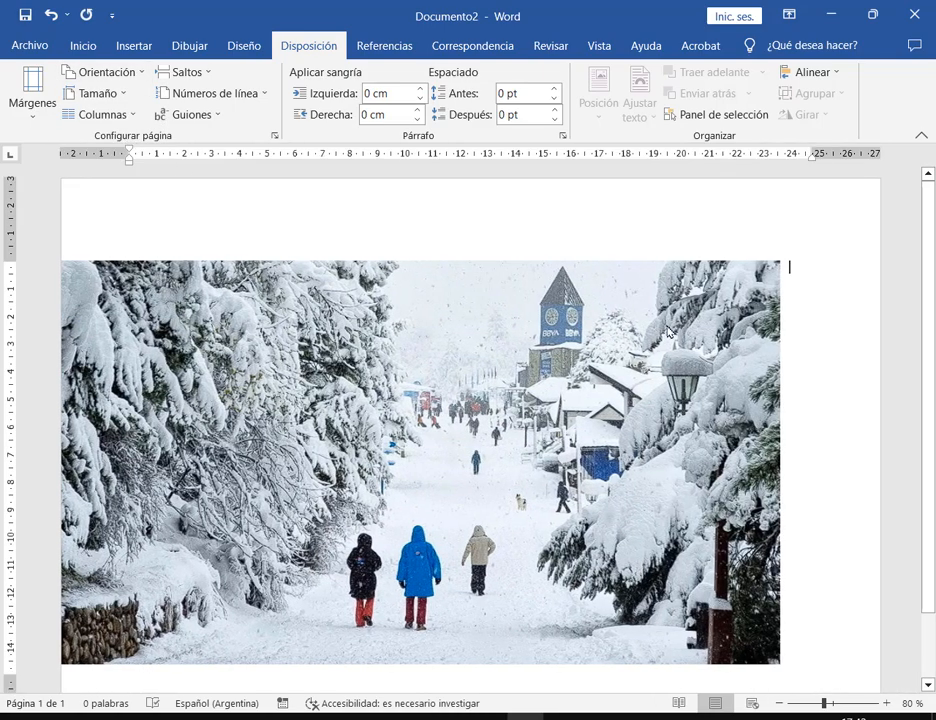
Step: Reposition the image on the landscape page, shrink it to about half its size, and set the orientation back to Vertical
click(577, 357)
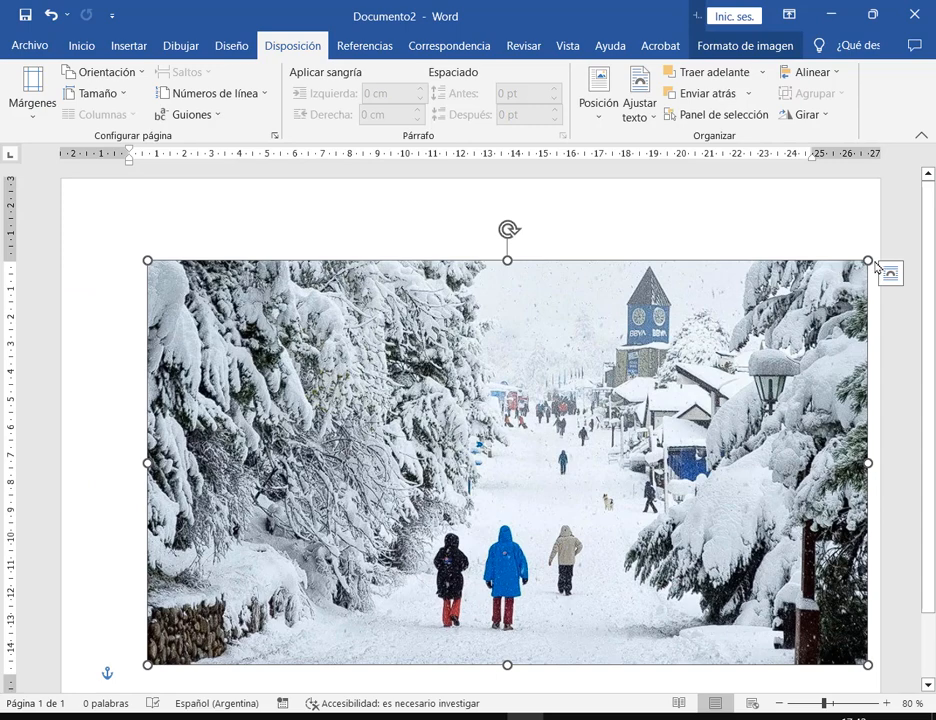
drag(868, 261, 493, 468)
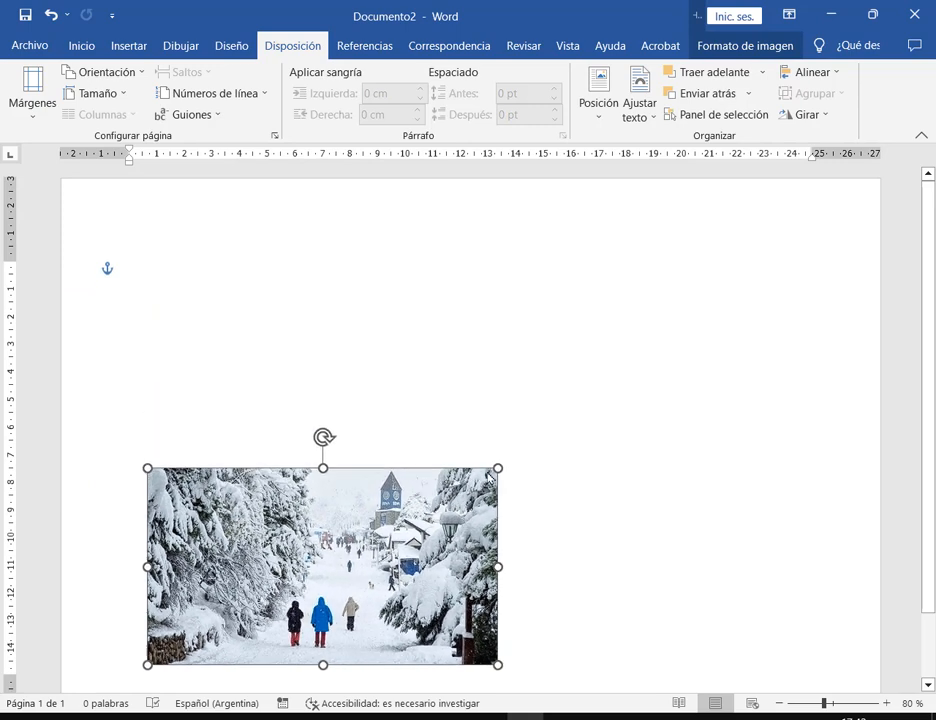
click(563, 366)
click(120, 72)
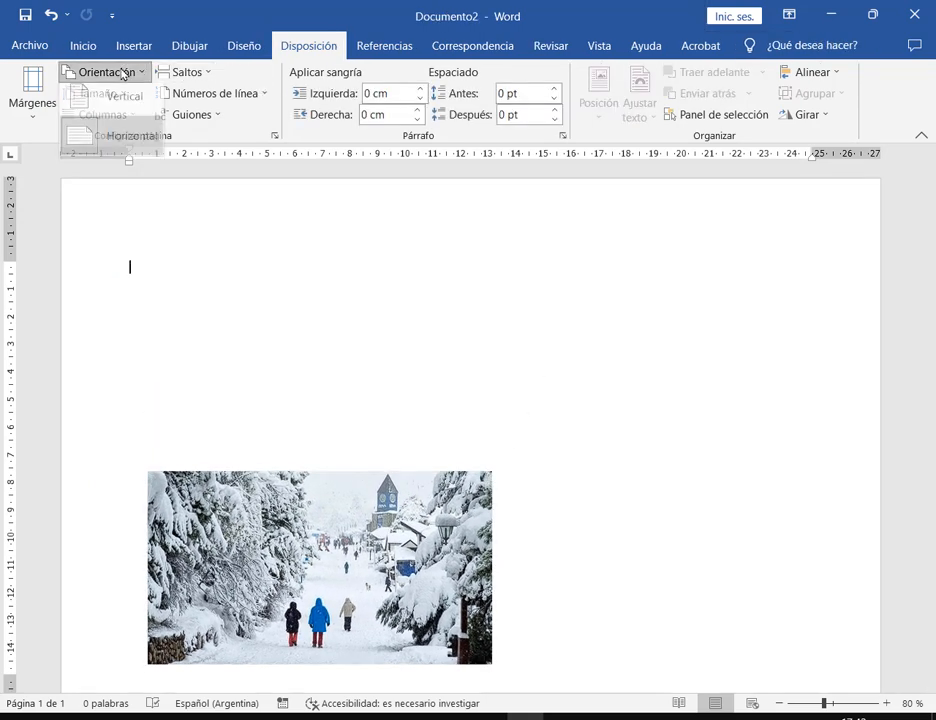
click(110, 104)
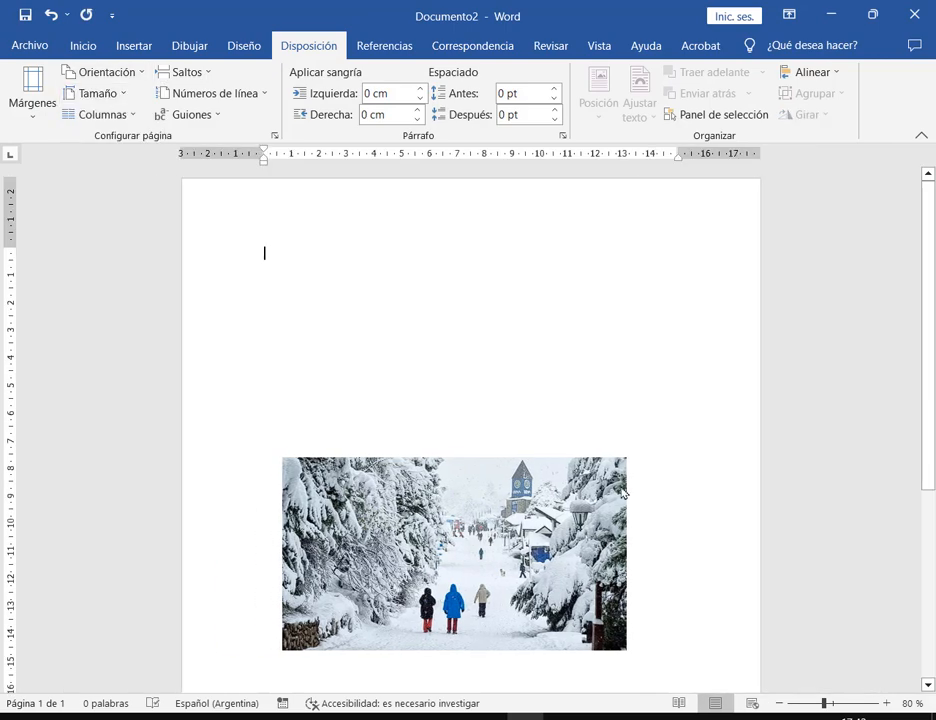
Step: Move the small image to the upper part of the page and enlarge it to roughly the text width
drag(484, 560, 511, 408)
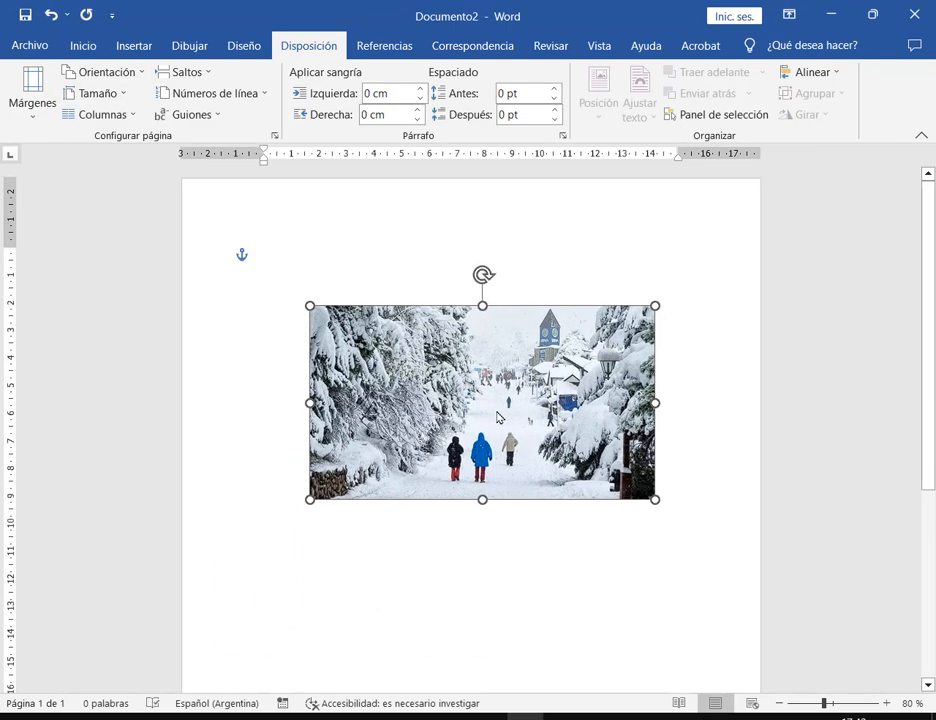
drag(659, 500, 702, 563)
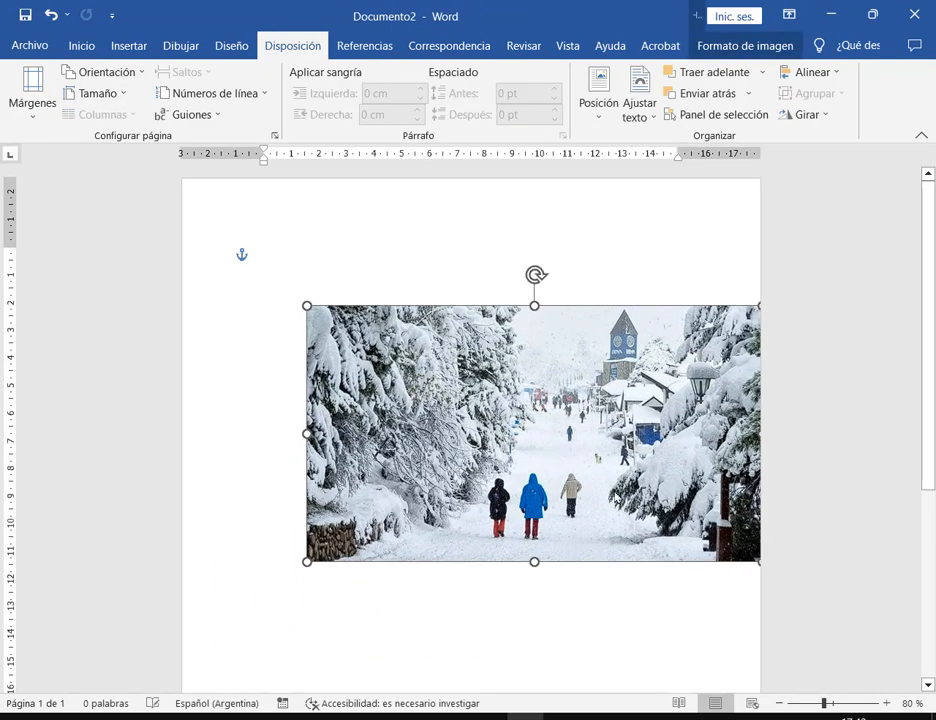
drag(617, 496, 574, 474)
click(601, 605)
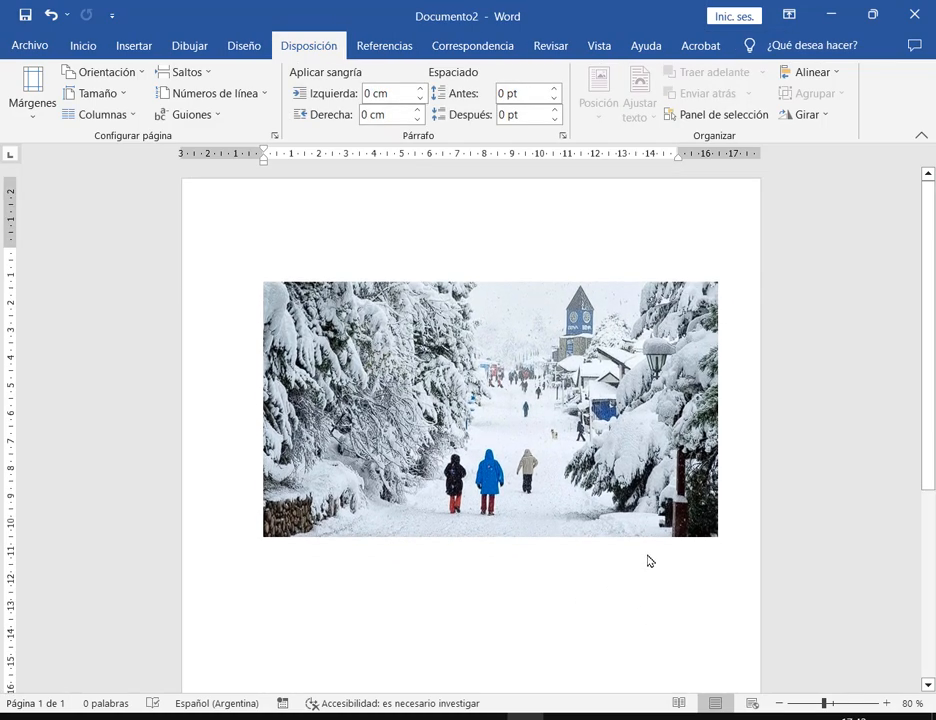
scroll(648, 561, down, 1)
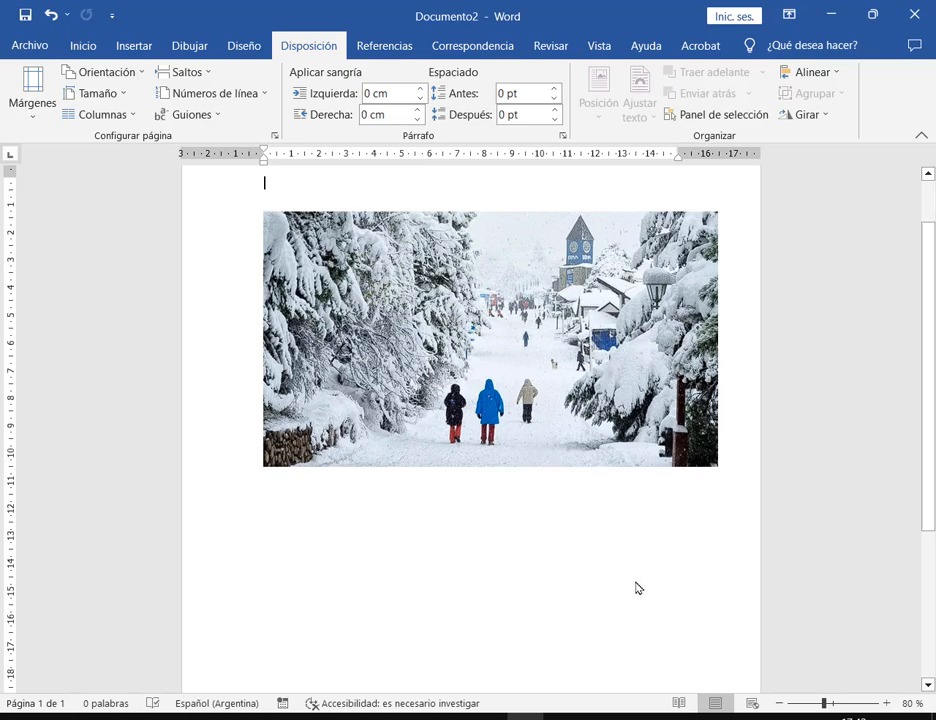
Step: Delete the snowy street image from the page, switch to Chrome, and copy its large preview again
click(466, 311)
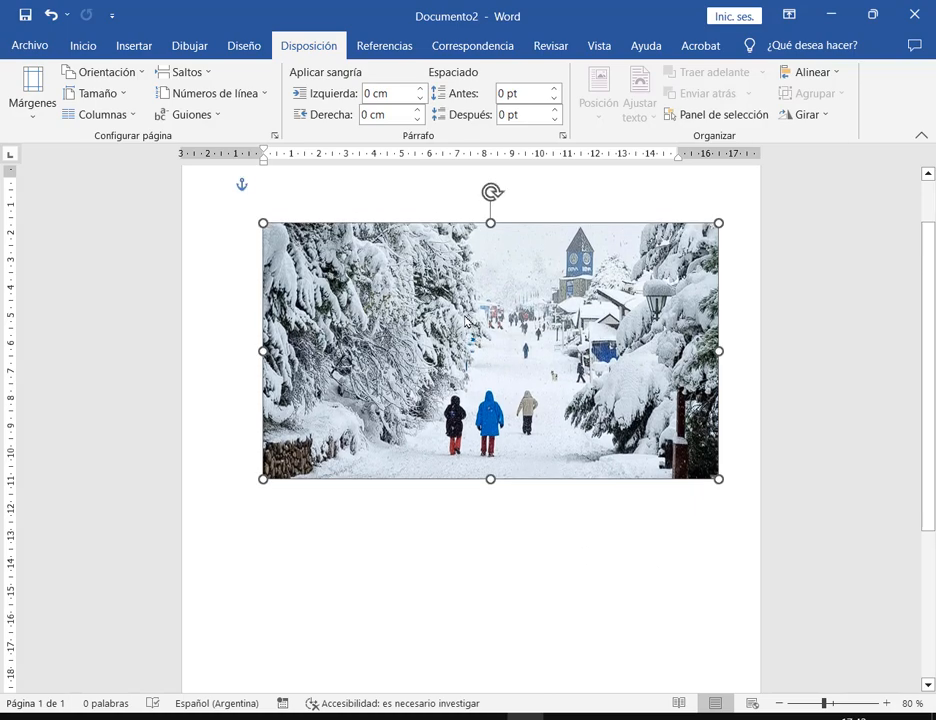
key(Delete)
mouse_move(227, 714)
click(156, 681)
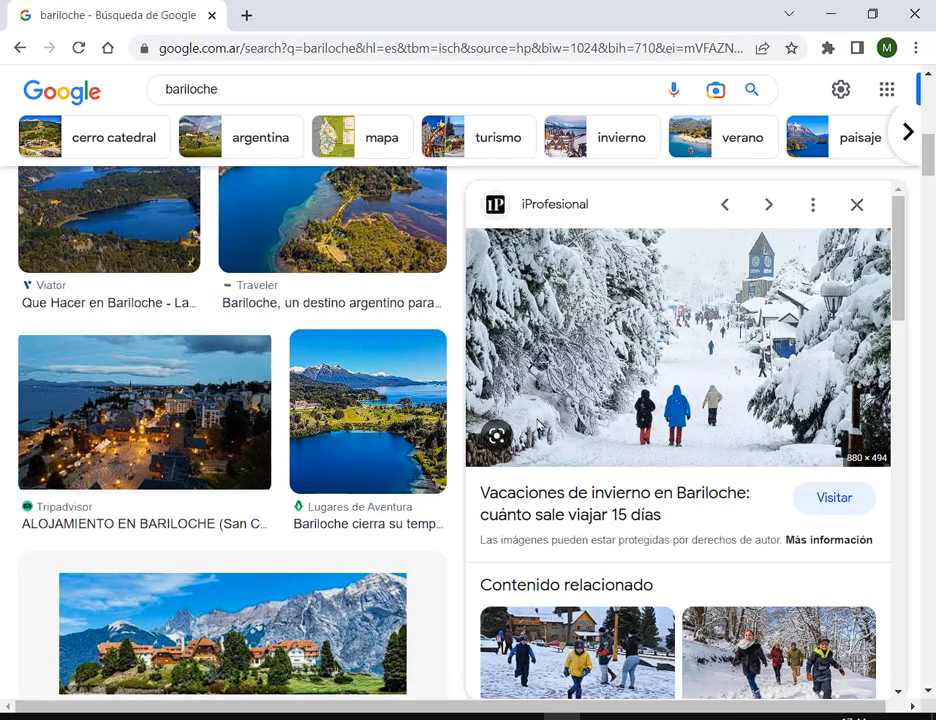
right_click(617, 346)
click(635, 575)
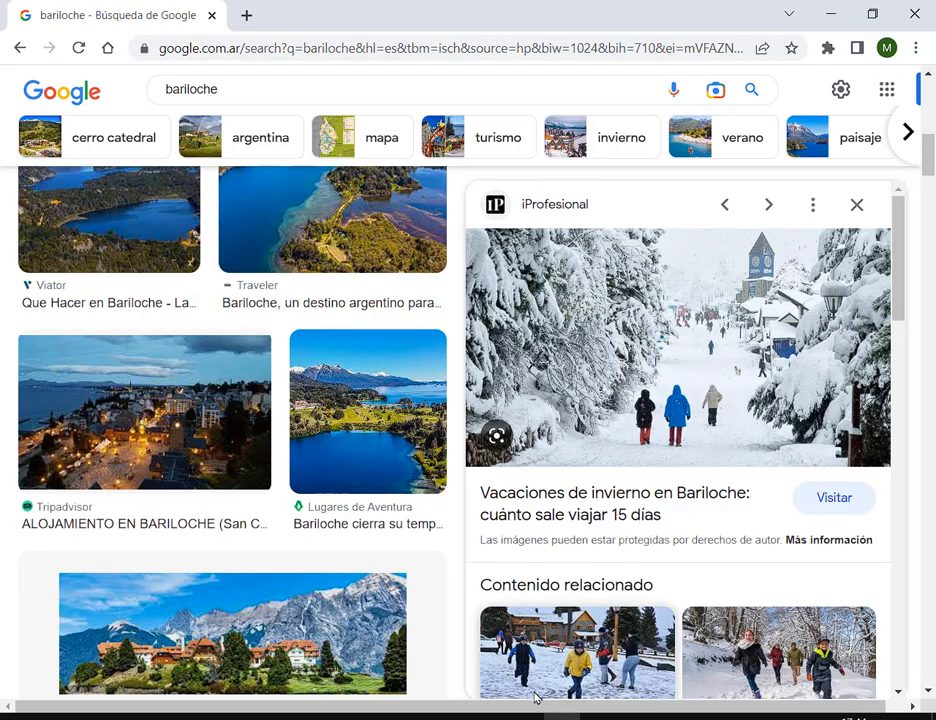
Step: Switch to Word and check the paste options offered for the copied image without pasting it
key(alt+Tab)
right_click(389, 316)
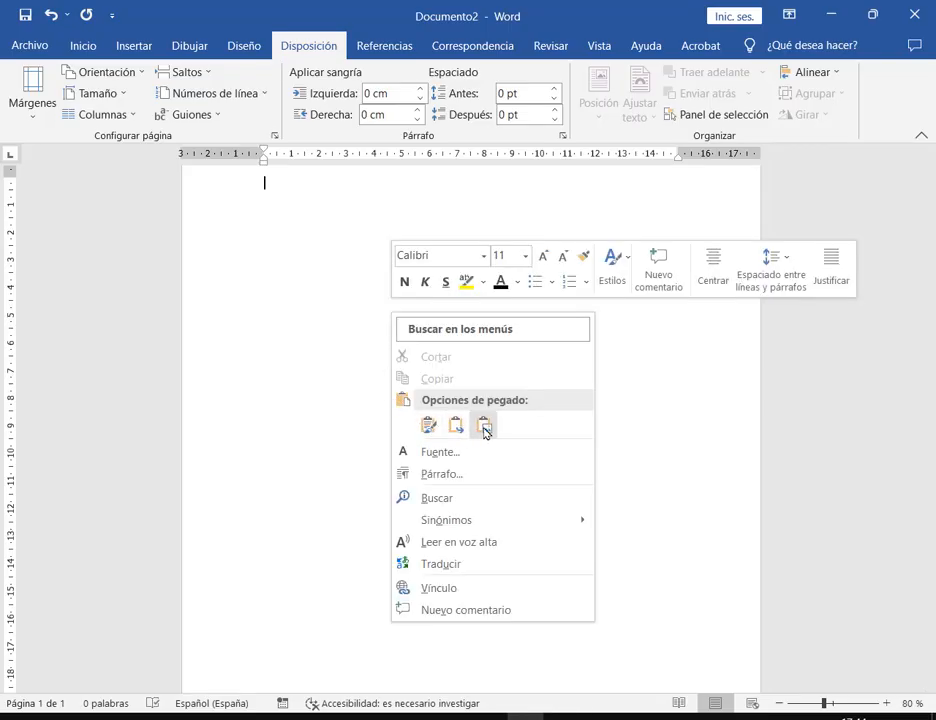
click(328, 344)
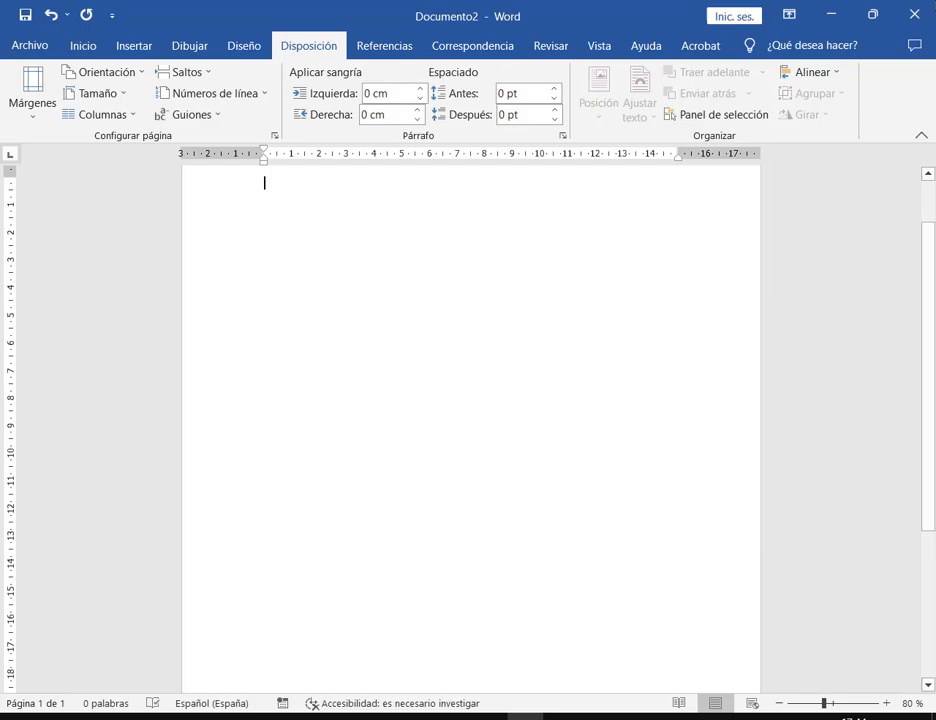
Step: Switch to Chrome and save the snowy street preview image to Escritorio as Foto bariloche
click(830, 14)
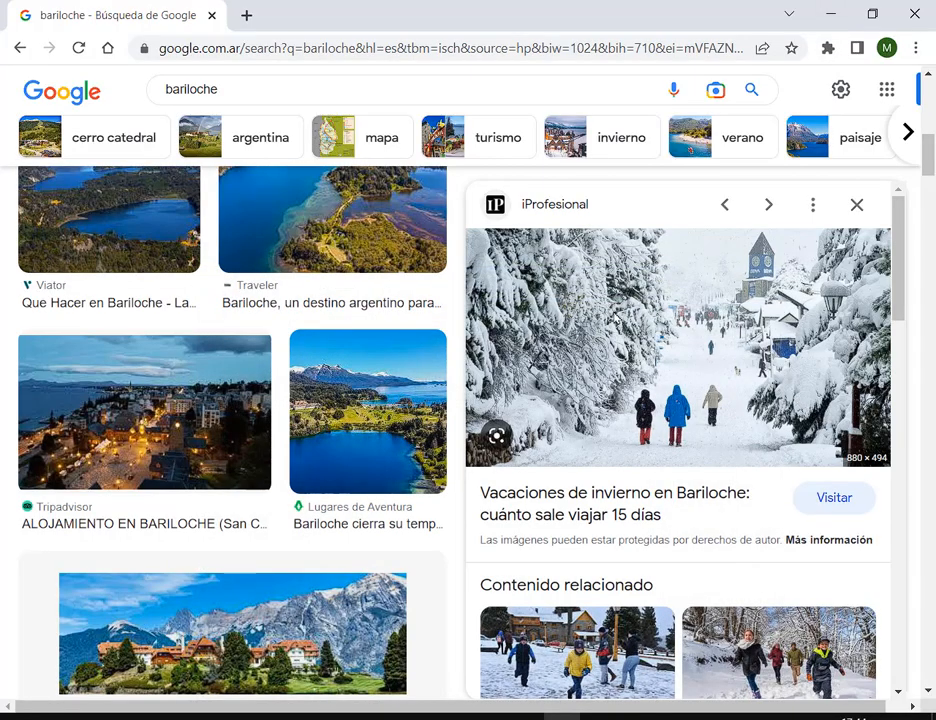
right_click(647, 308)
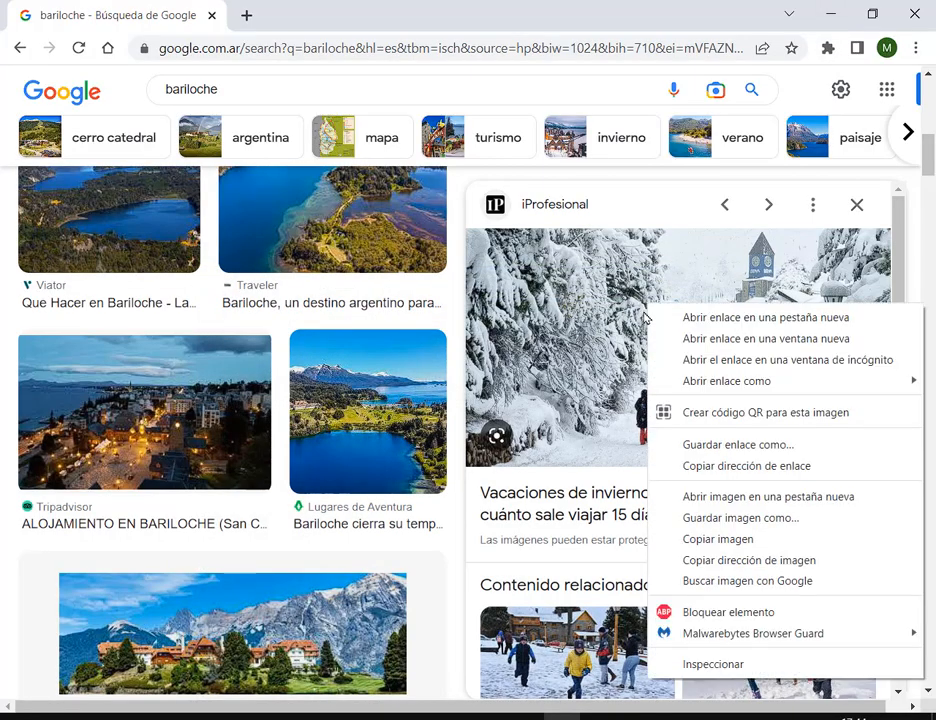
click(714, 520)
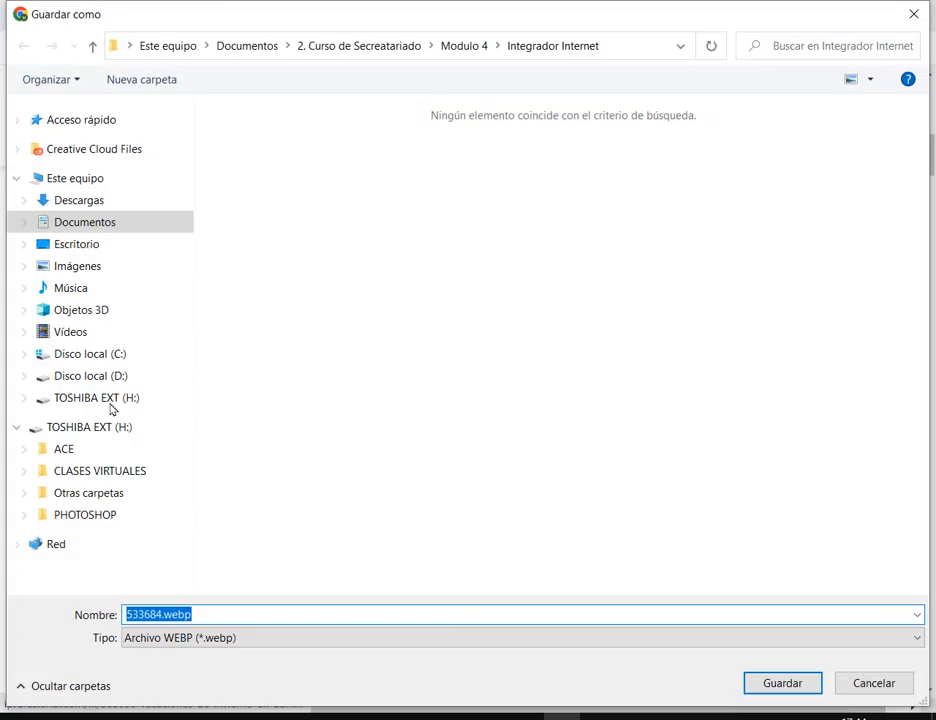
click(87, 246)
double_click(205, 619)
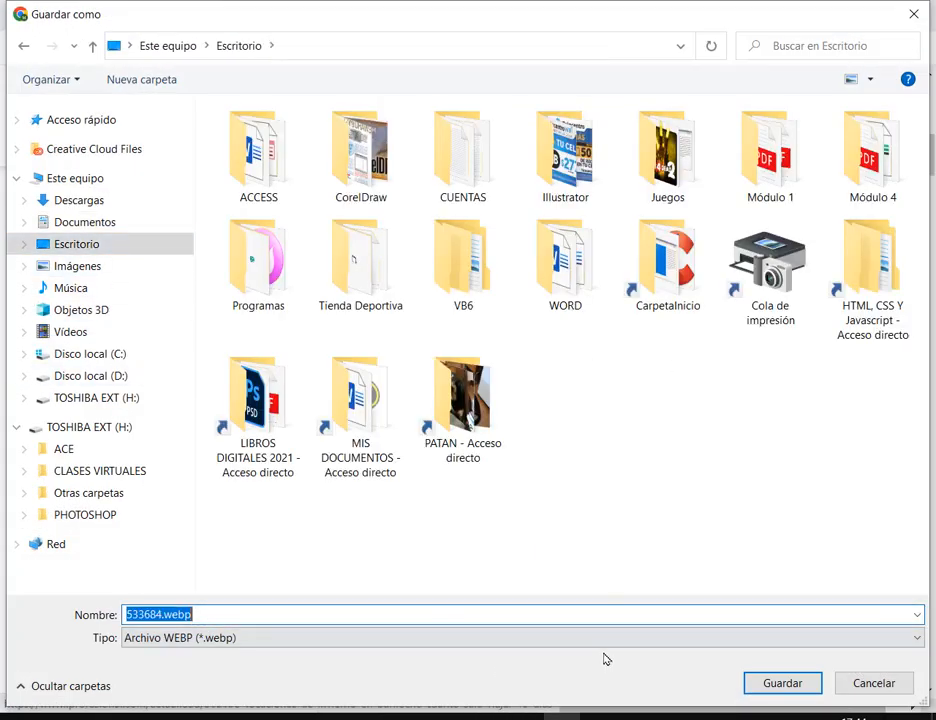
text(Fo)
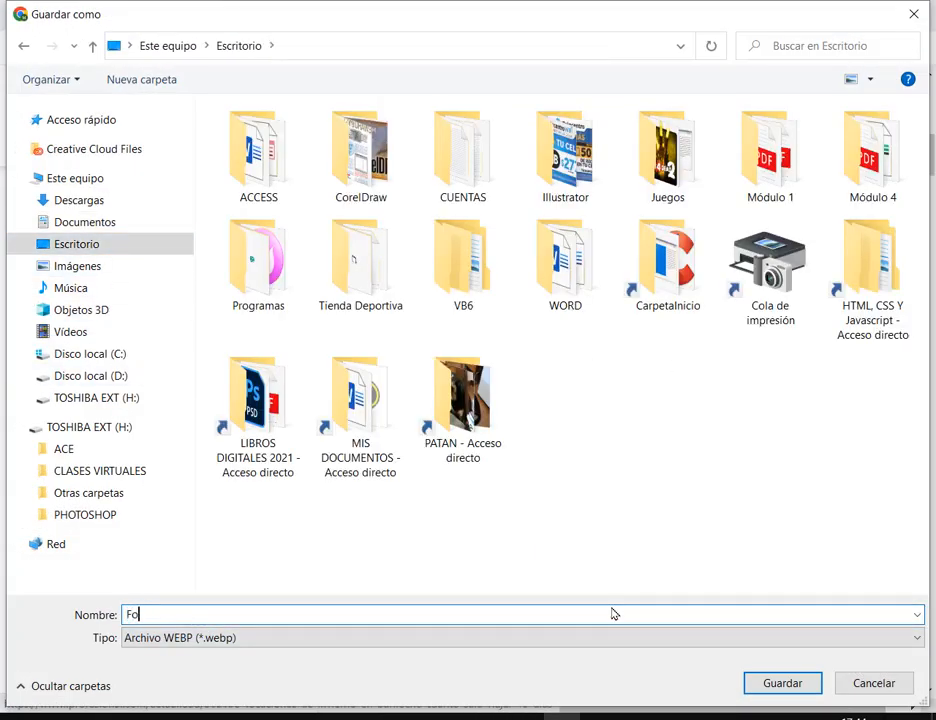
text(to bariloche)
key(Return)
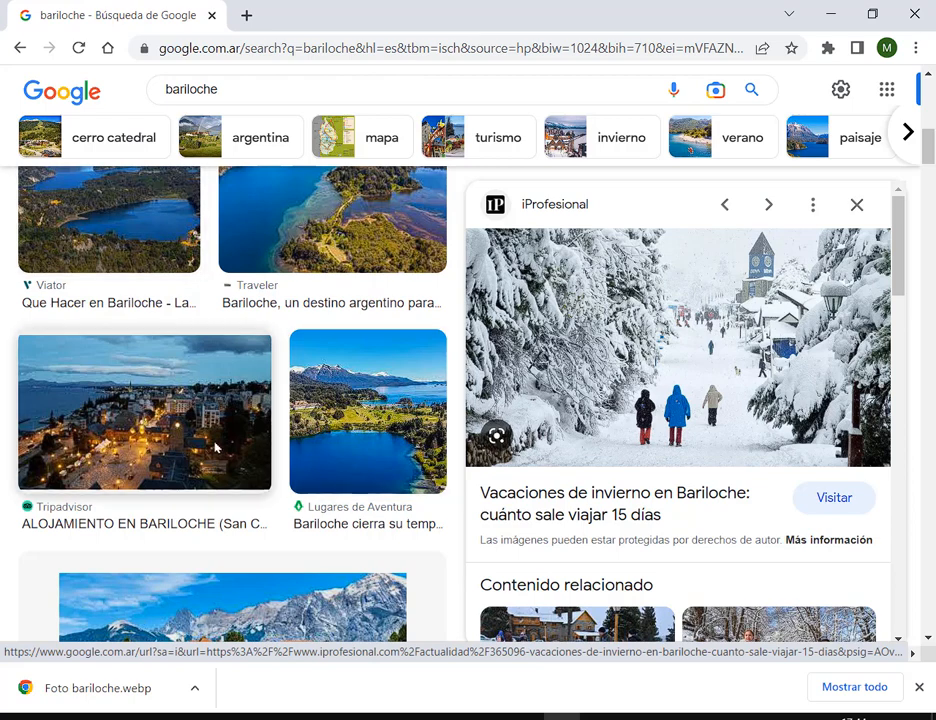
Step: Open the large preview of Tripadvisor's Bariloche evening photo, copy the image, and switch to Word
click(125, 425)
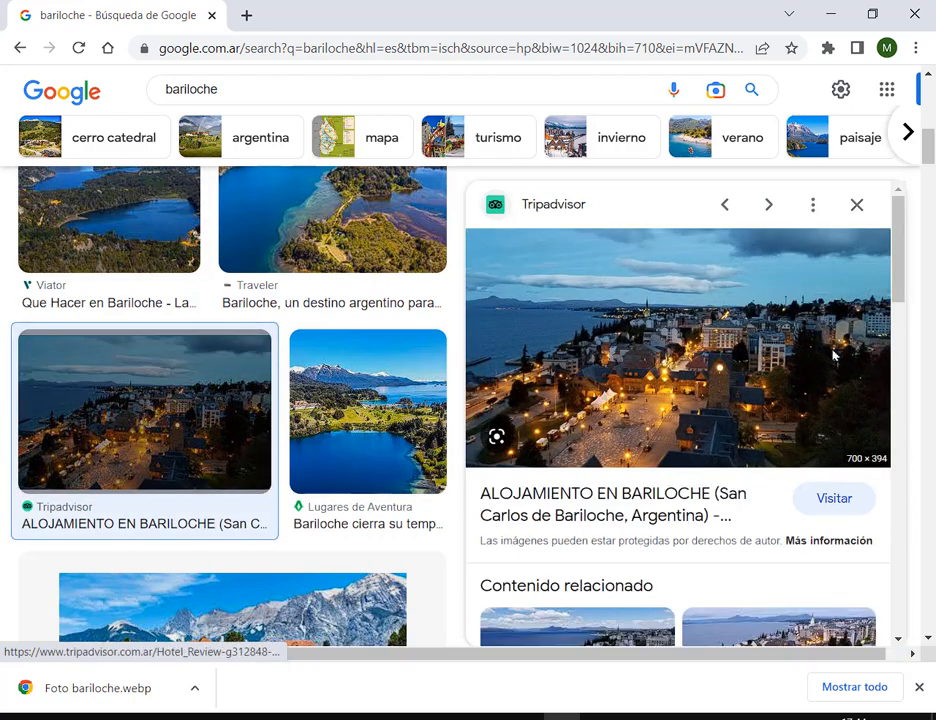
right_click(708, 323)
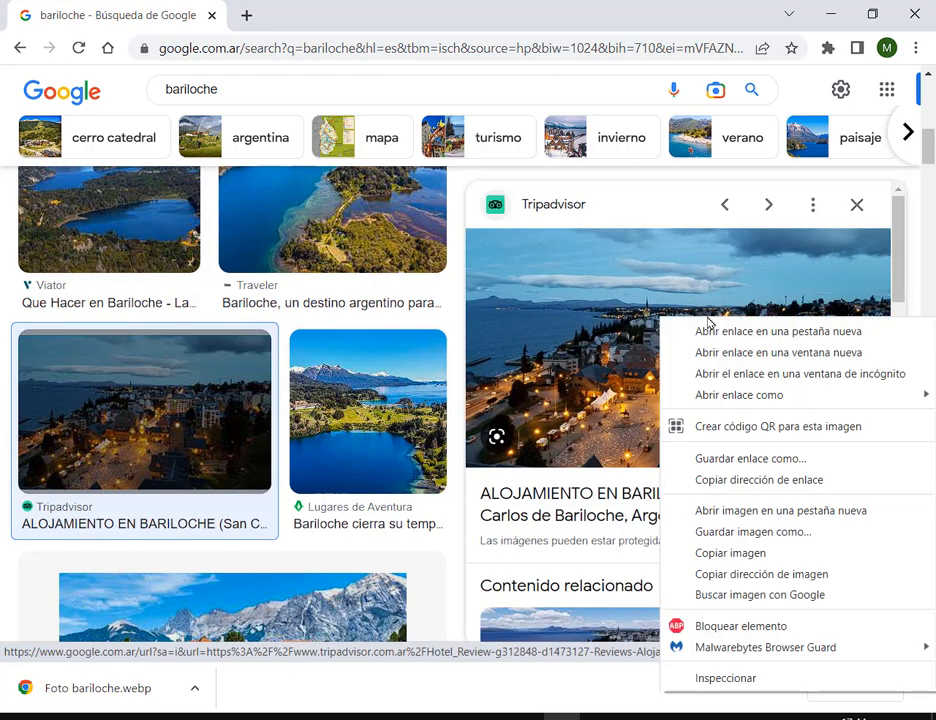
click(744, 557)
click(526, 717)
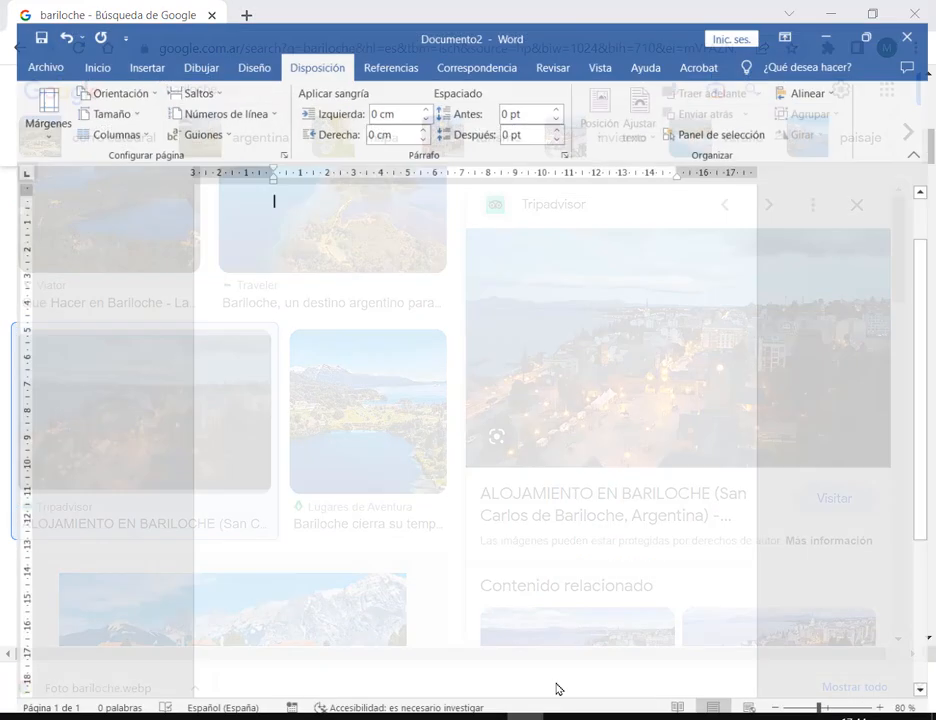
Step: Paste the copied Bariloche evening photo into the blank page and undo the paste
right_click(429, 320)
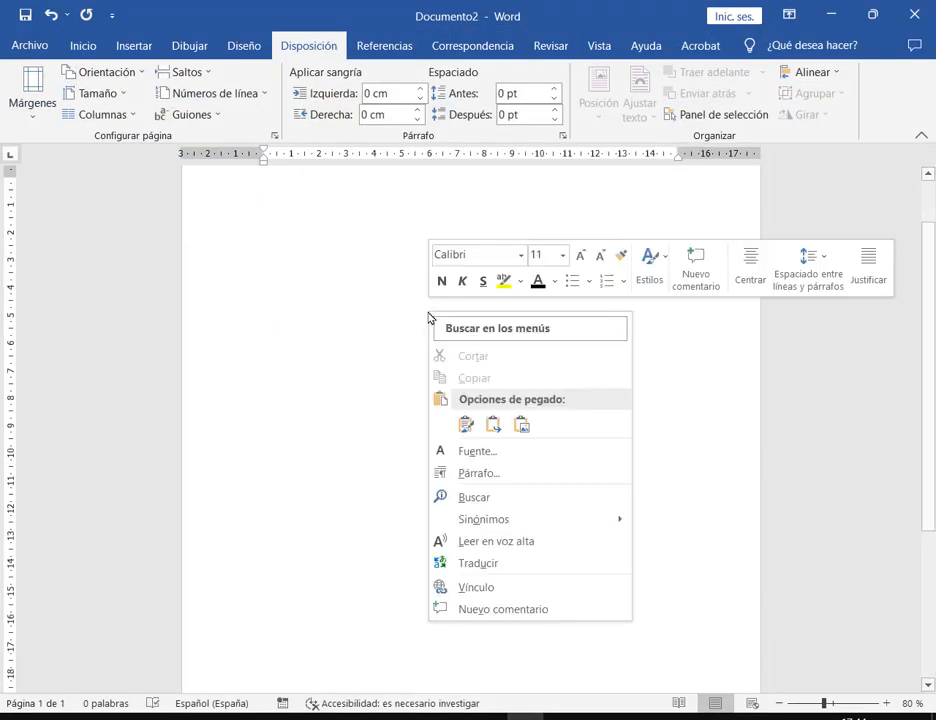
click(465, 428)
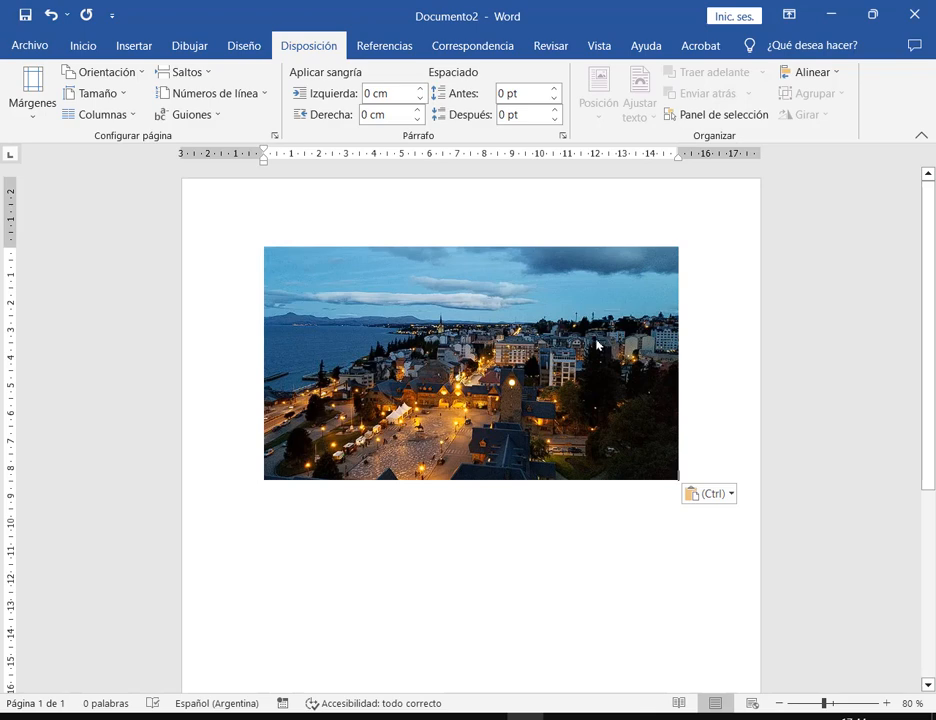
key(ctrl+z)
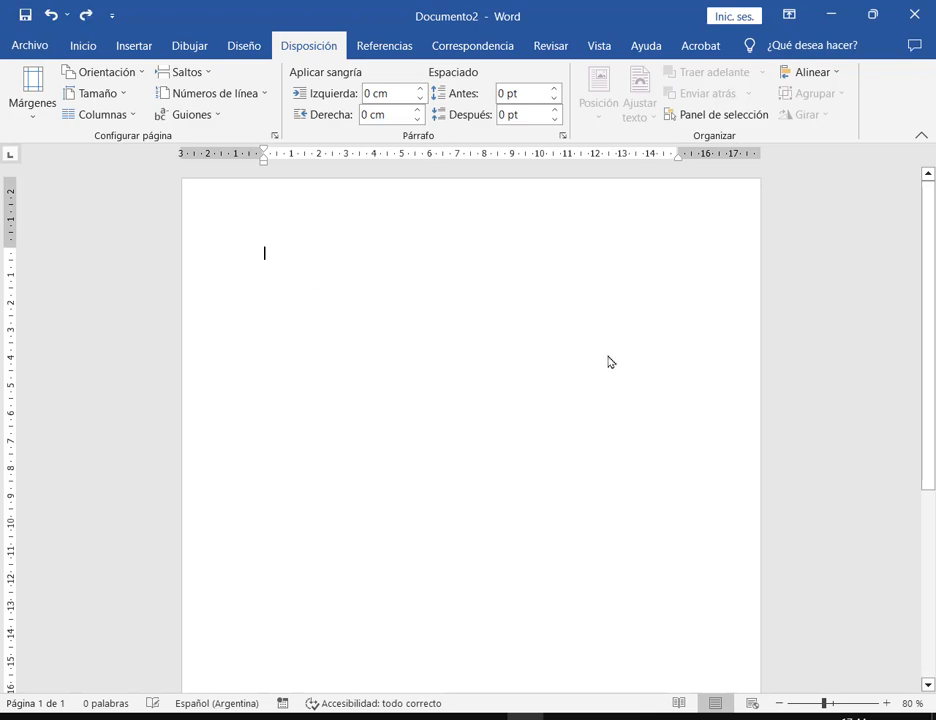
Step: Switch to Chrome and save the evening photo's large preview to Escritorio as bariloche2
key(alt+Tab)
right_click(752, 342)
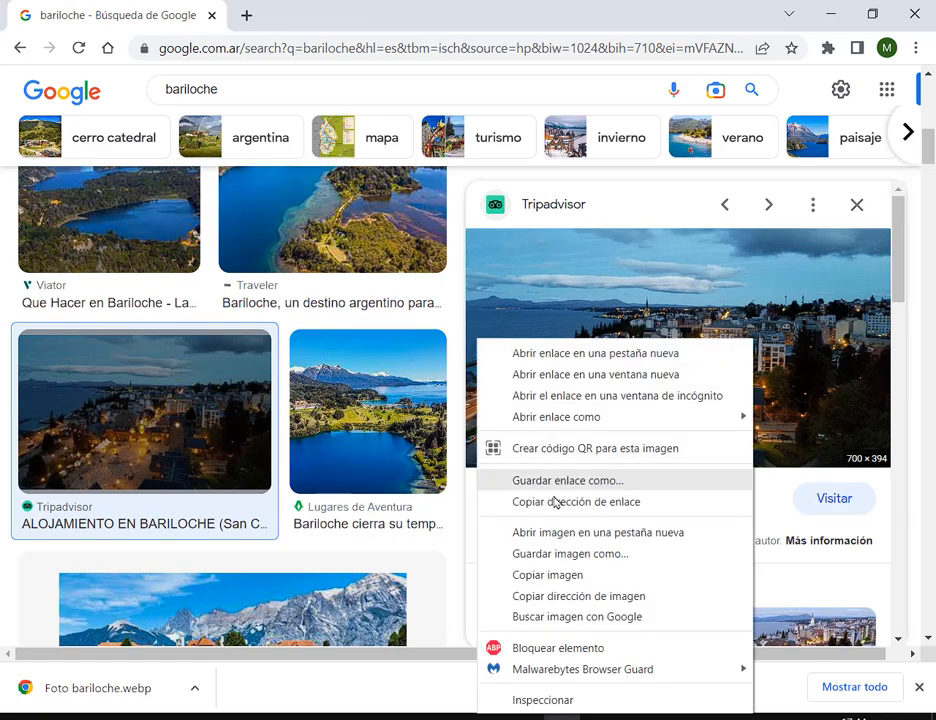
click(565, 553)
text(var)
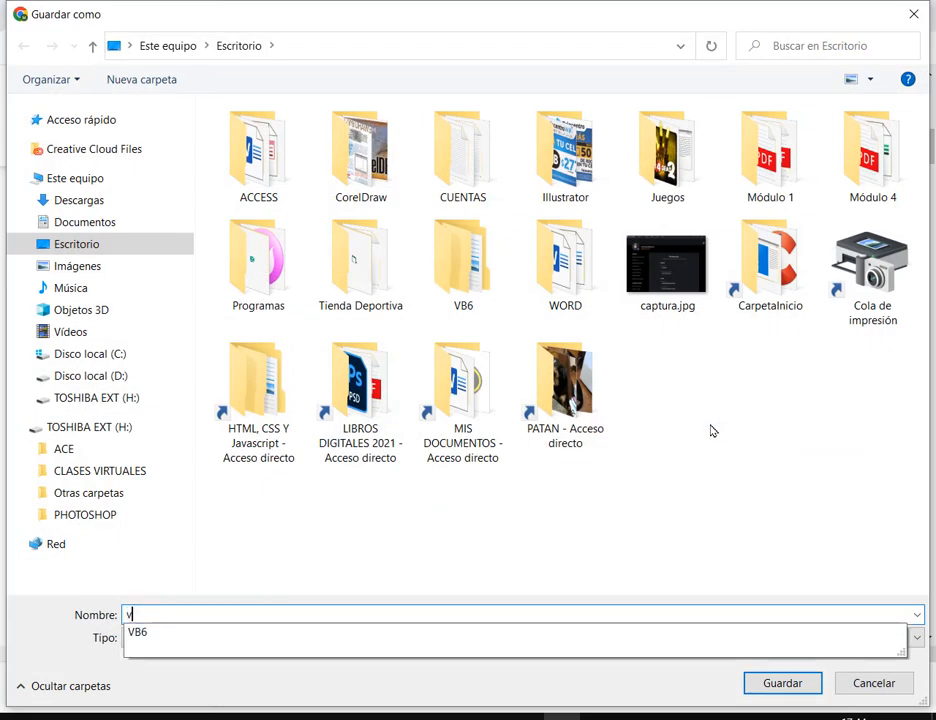
key(BackSpace)
key(BackSpace)
key(BackSpace)
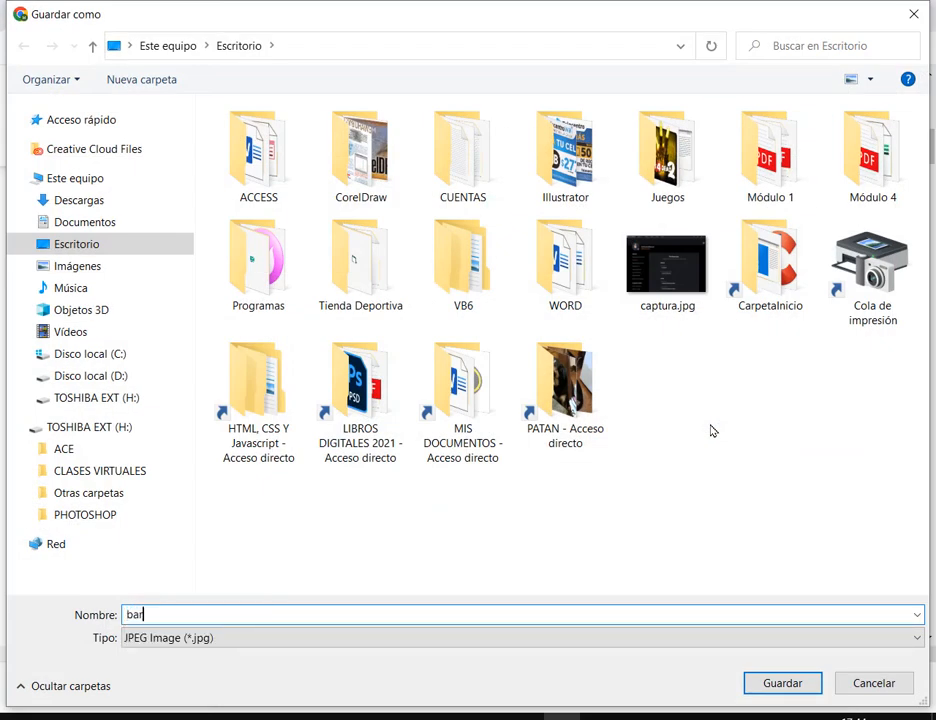
text(bariloche2)
key(Return)
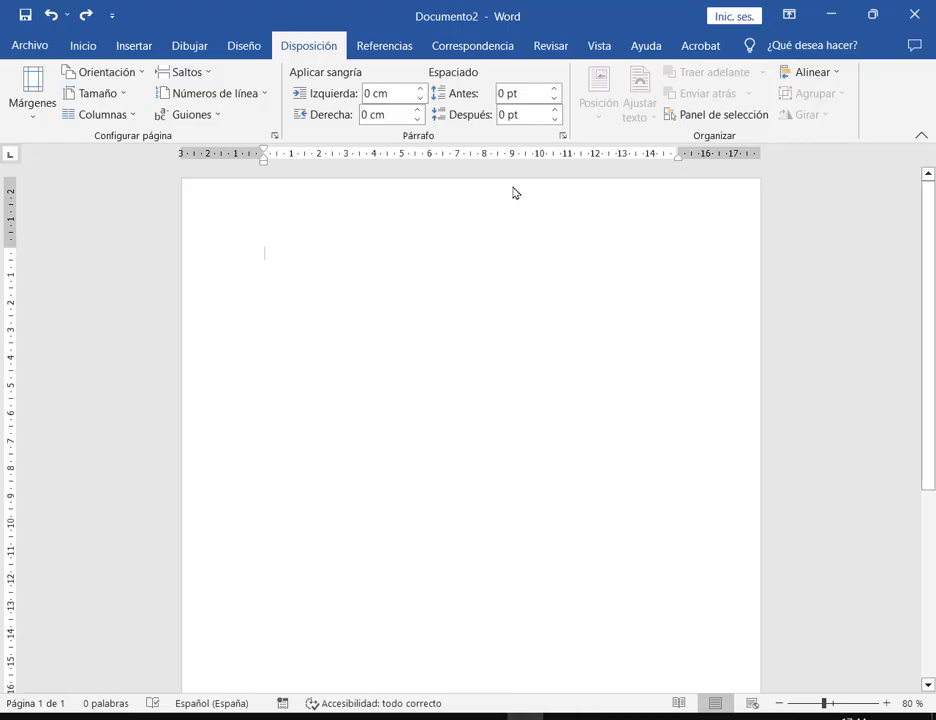
Step: Switch to Word and insert the picture bariloche2.jpg from Escritorio into the document
click(130, 45)
click(131, 98)
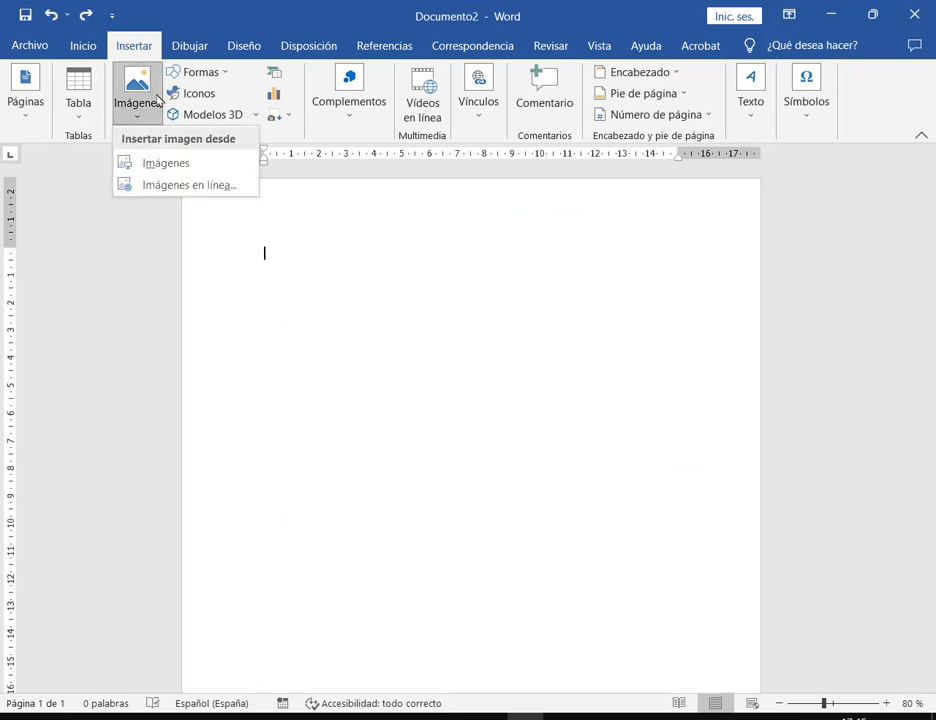
click(181, 175)
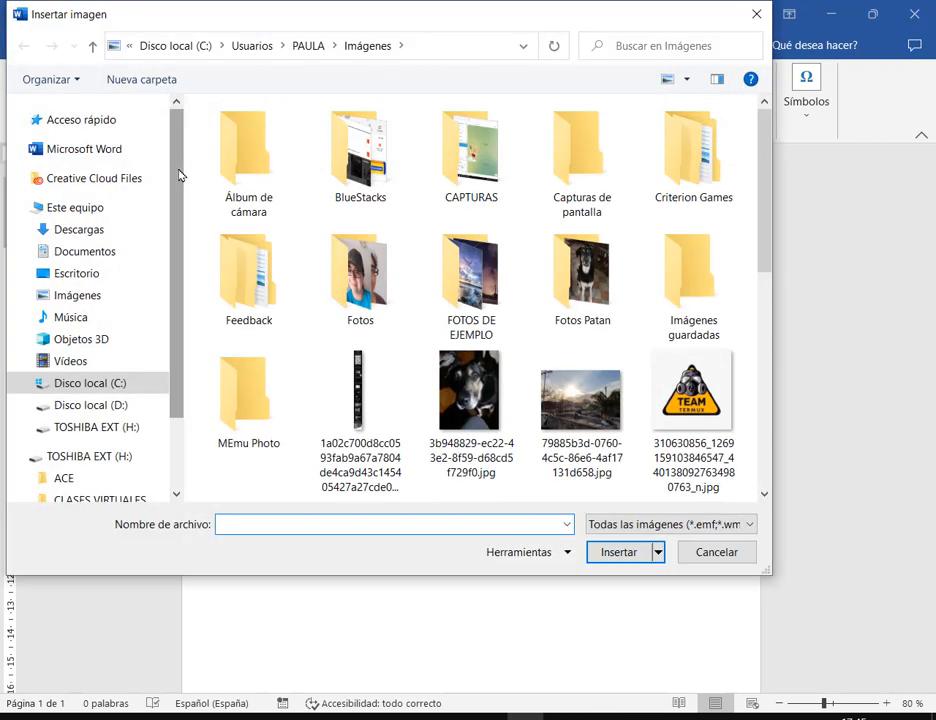
click(64, 273)
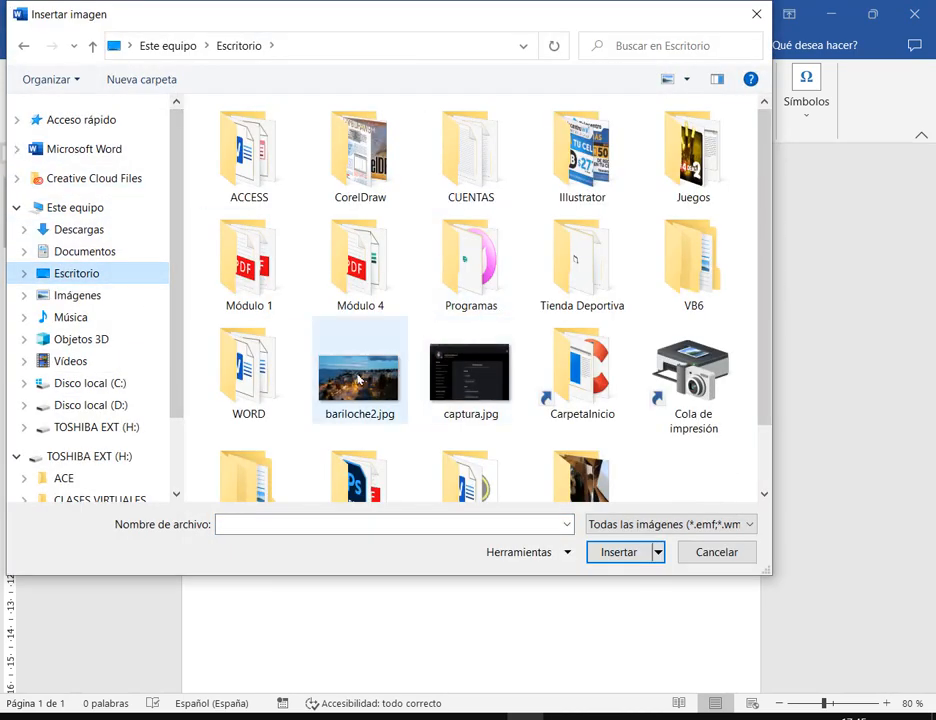
double_click(356, 378)
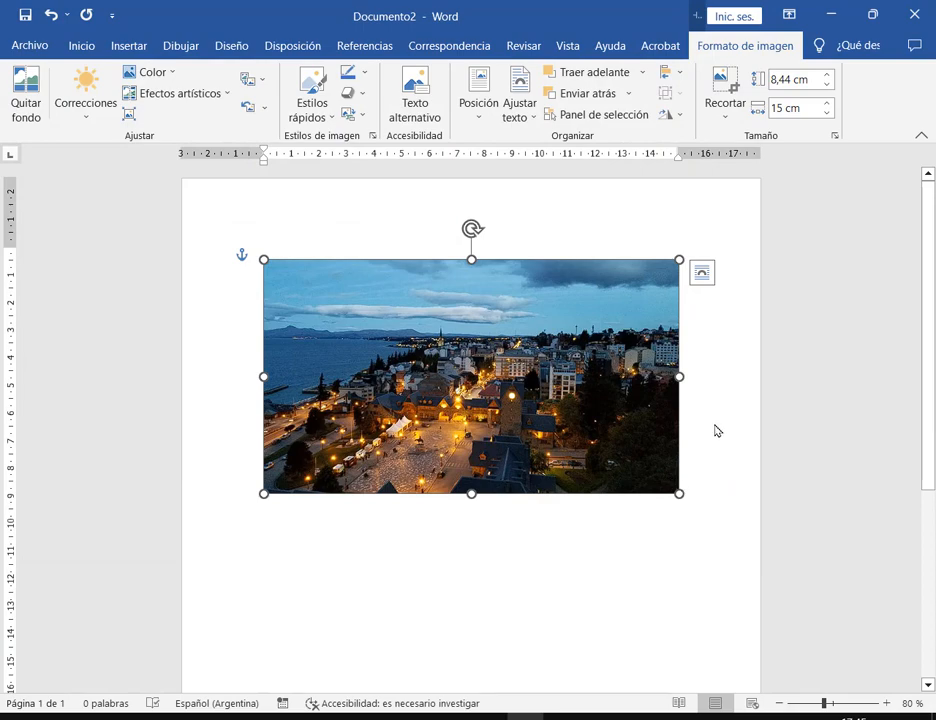
Step: Delete the evening photo from the page and browse Escritorio again for a local picture to insert
key(Delete)
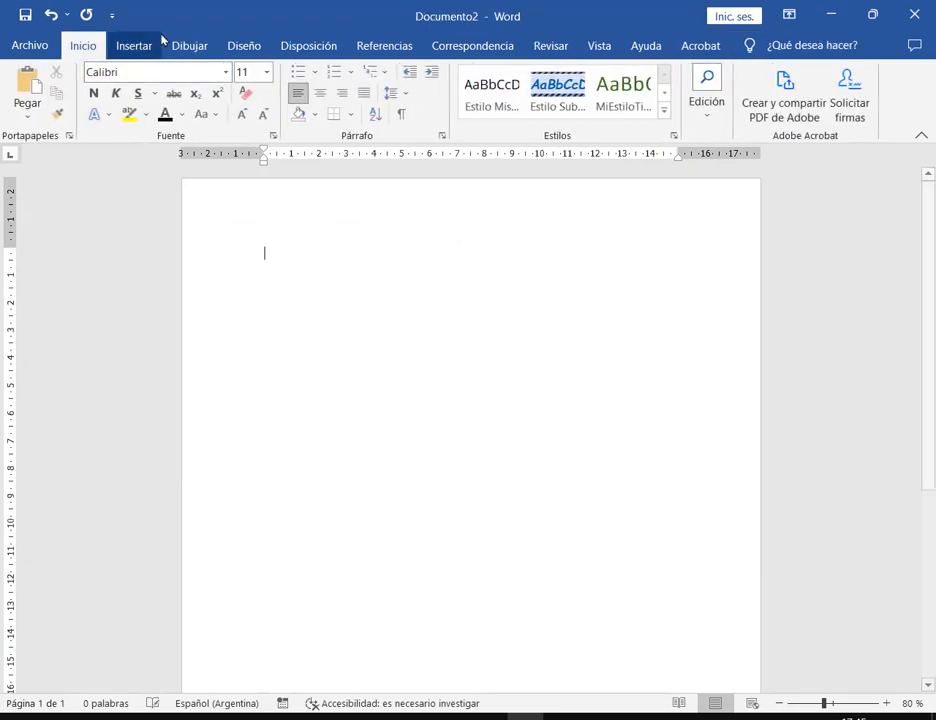
click(140, 49)
click(136, 110)
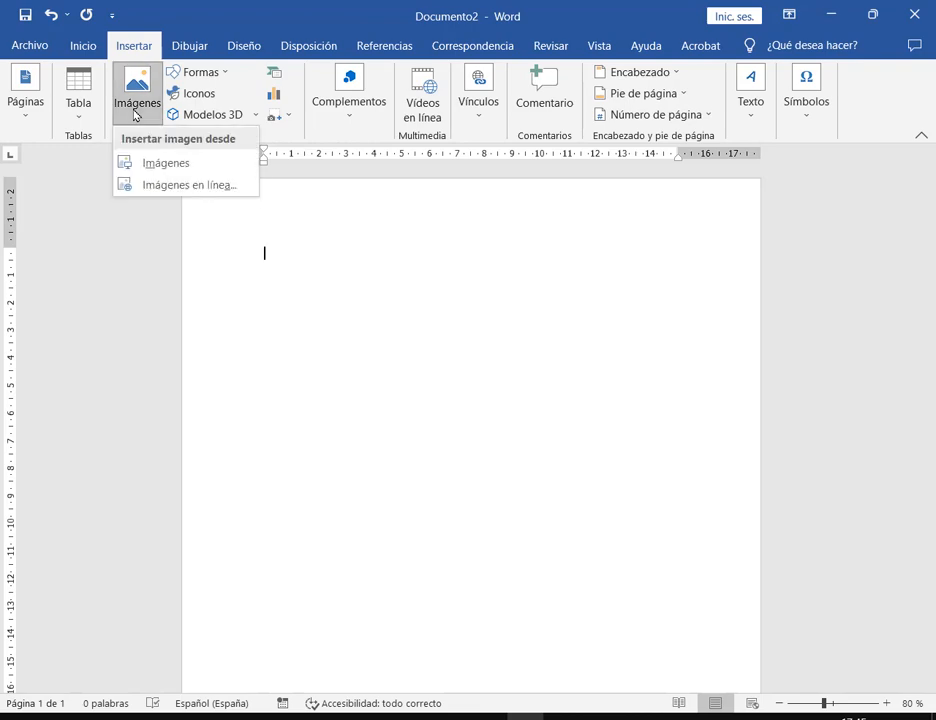
click(152, 162)
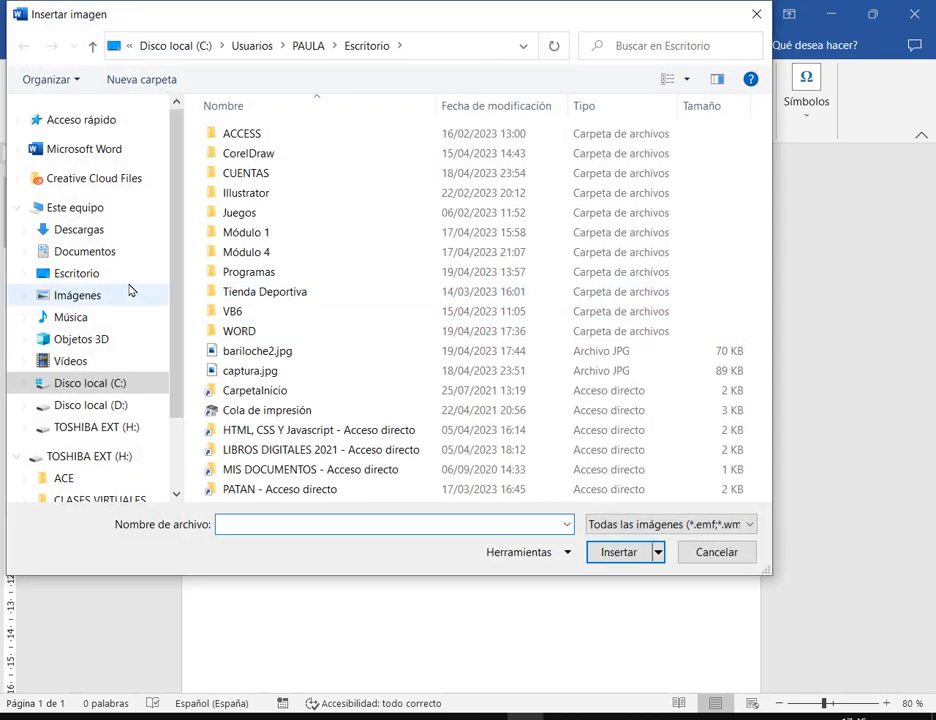
click(76, 273)
scroll(680, 300, down, 2)
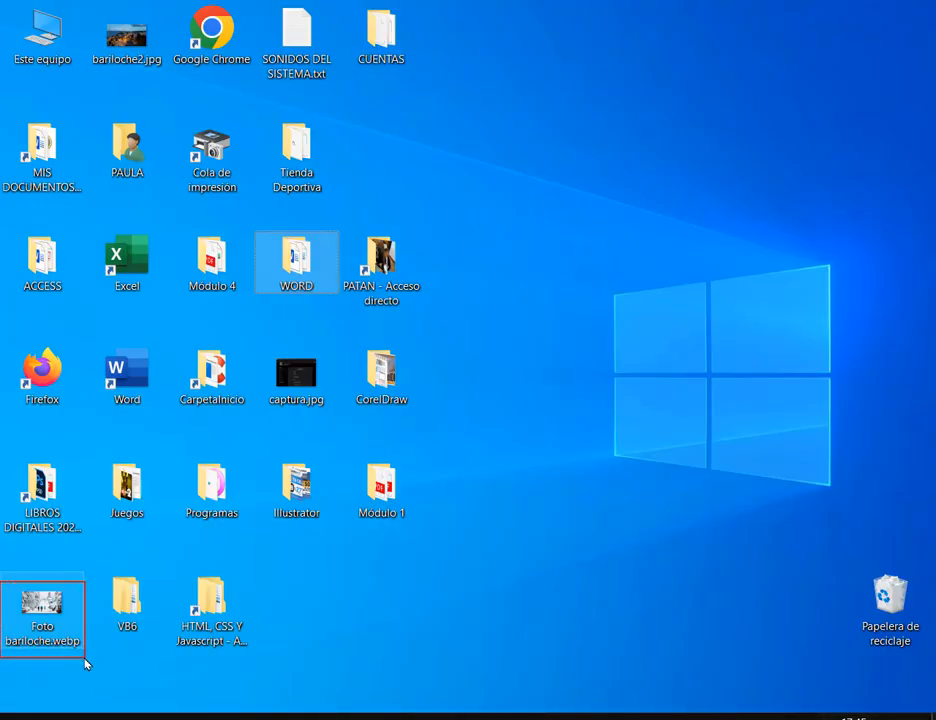
Step: Go to the Windows desktop and move Foto bariloche.webp and bariloche2.jpg to the free area, one above the other, to compare their extensions
drag(80, 650, 540, 268)
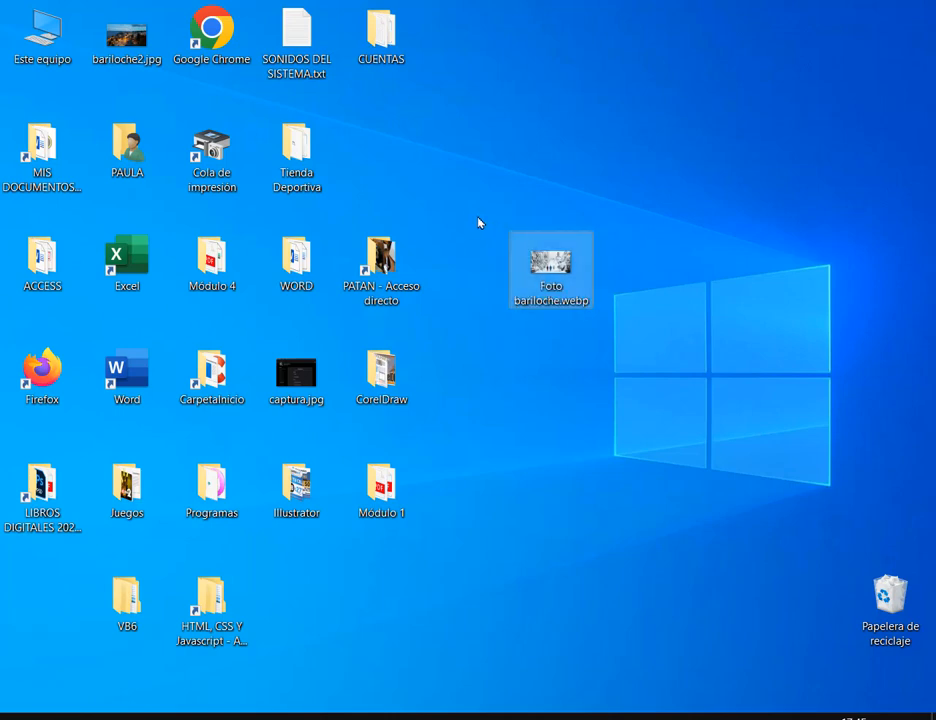
drag(616, 336, 602, 322)
click(603, 258)
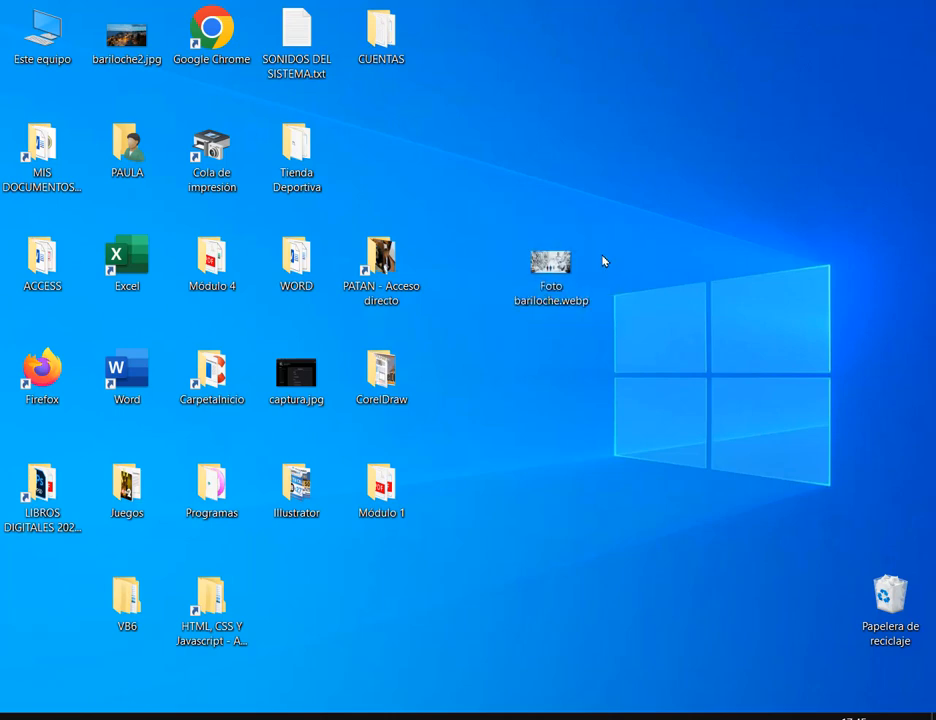
drag(126, 38, 545, 180)
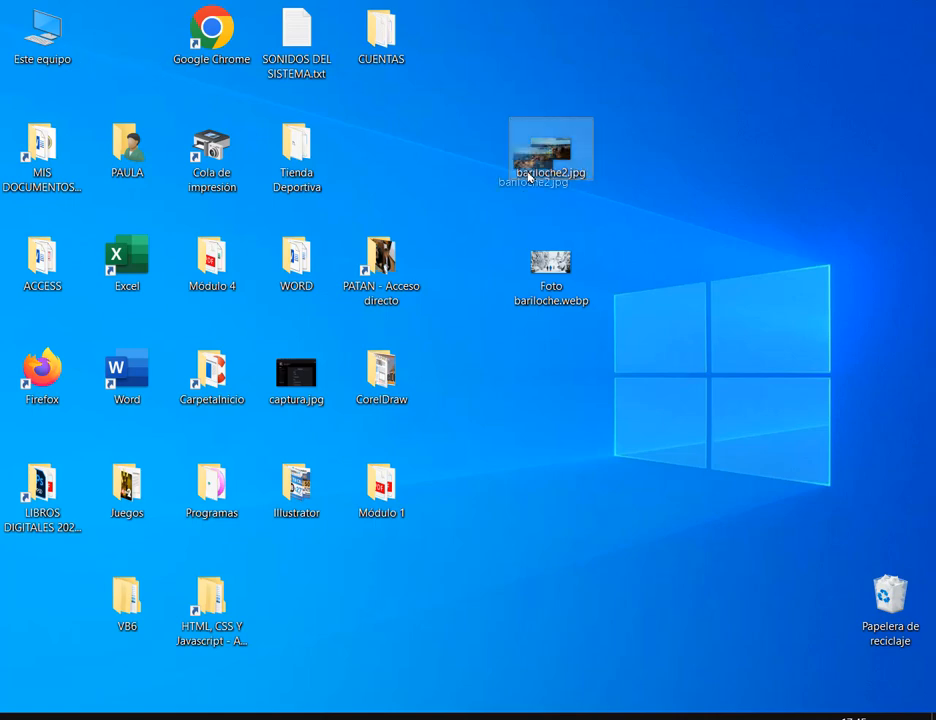
click(562, 253)
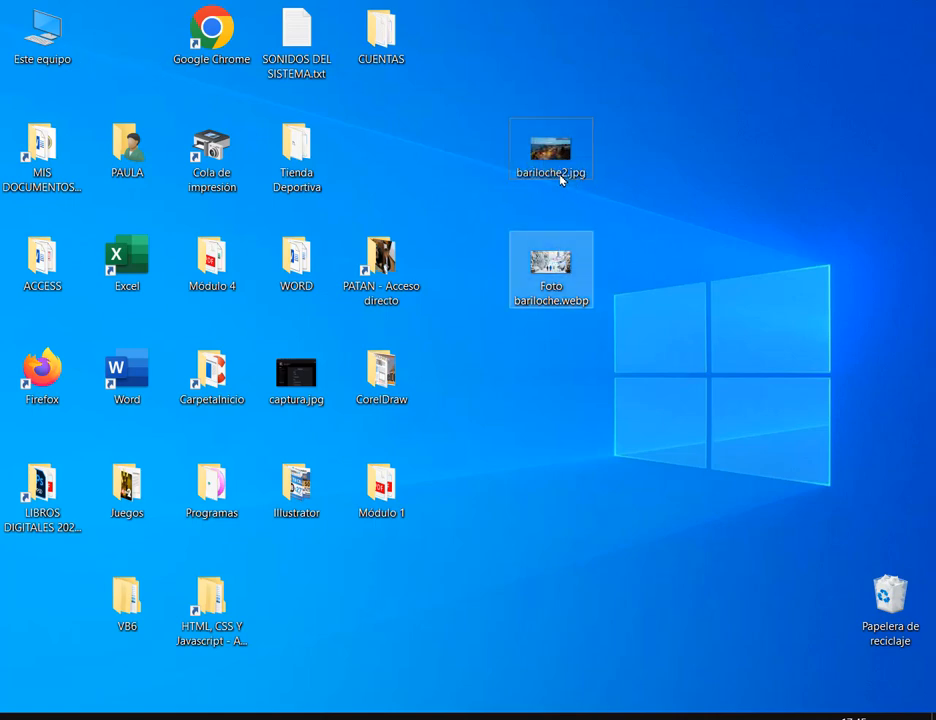
mouse_move(508, 161)
mouse_down()
mouse_move(592, 185)
mouse_move(591, 174)
mouse_up()
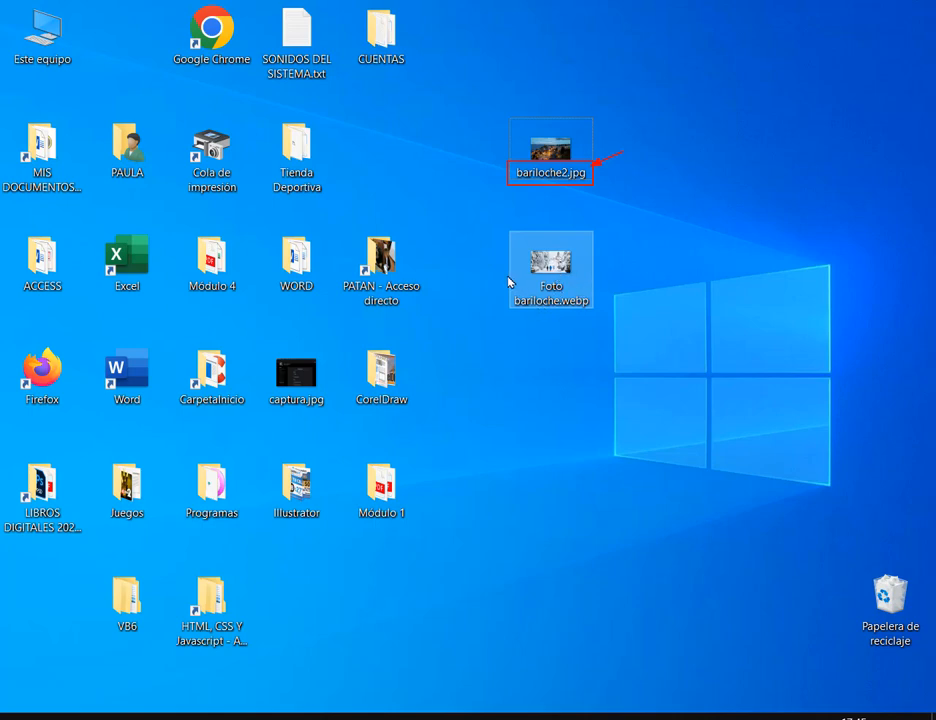
mouse_move(508, 277)
mouse_down()
mouse_move(594, 309)
mouse_move(580, 333)
mouse_move(584, 314)
mouse_up()
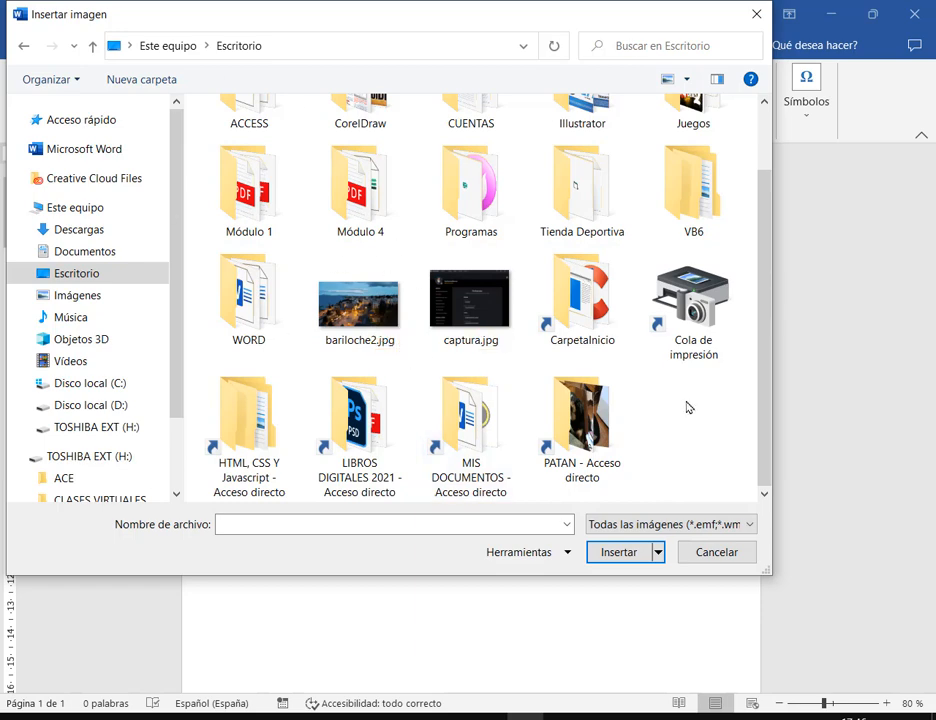
Step: Return to Word's picture dialog, show Todos los archivos (*.*), and insert Foto bariloche.webp from Escritorio
scroll(597, 110, up, 1)
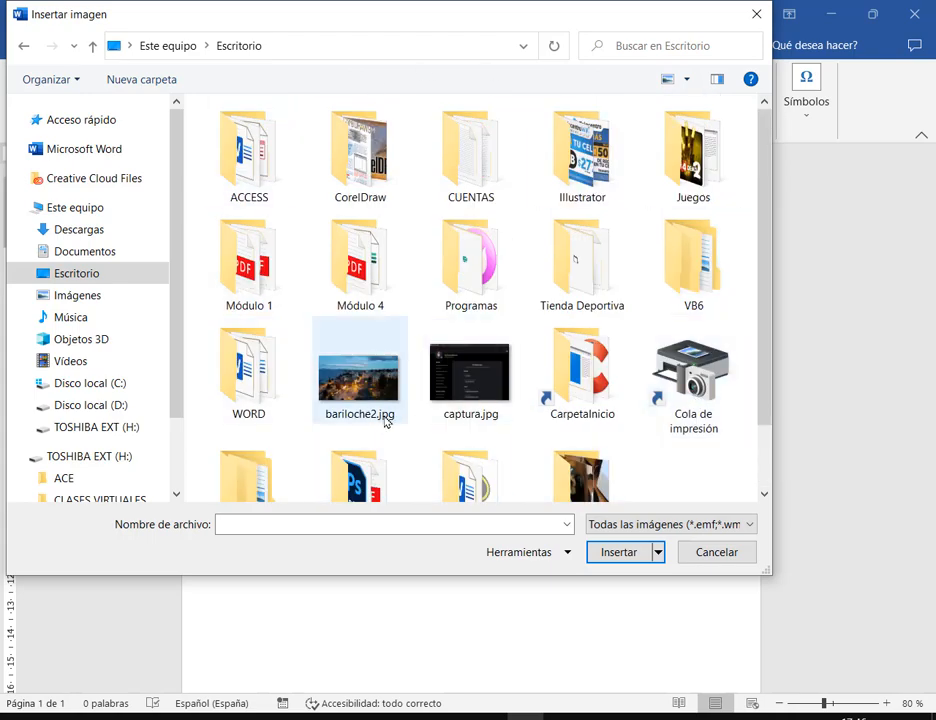
scroll(667, 418, down, 1)
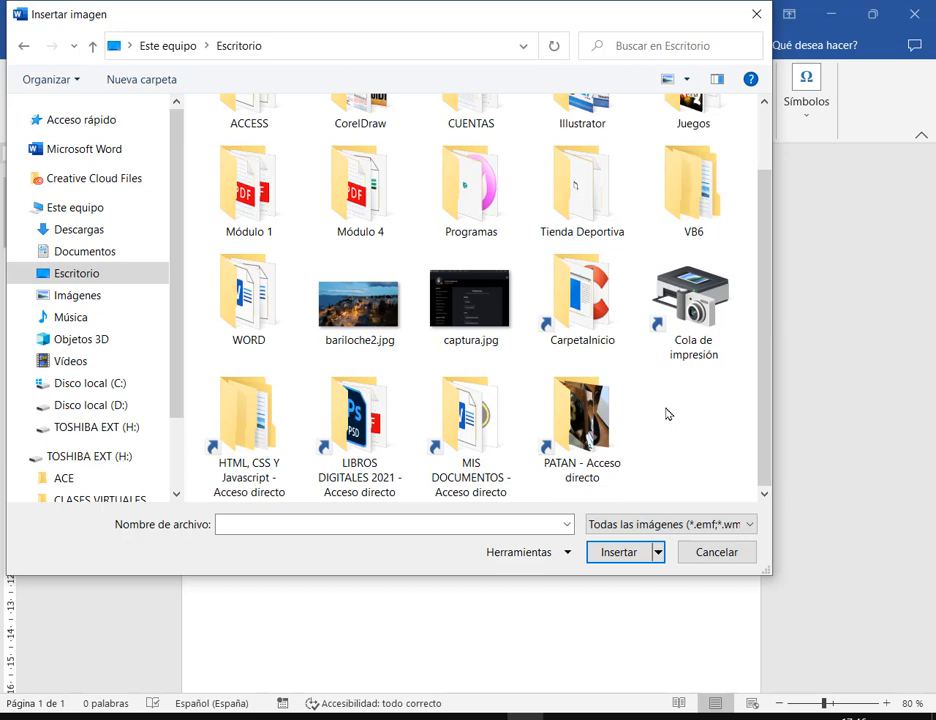
click(755, 533)
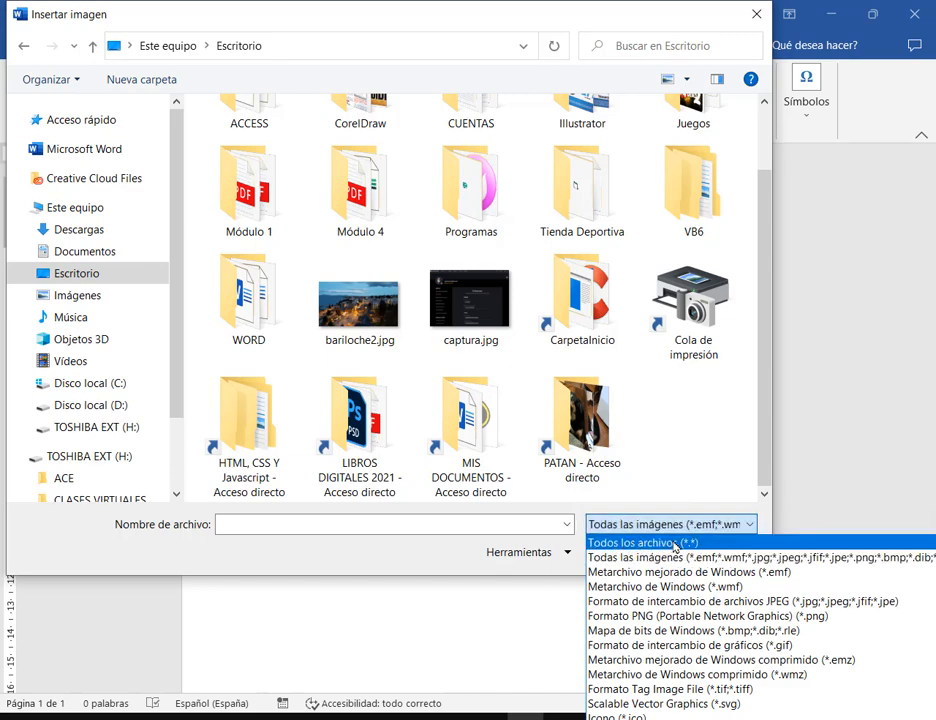
click(674, 544)
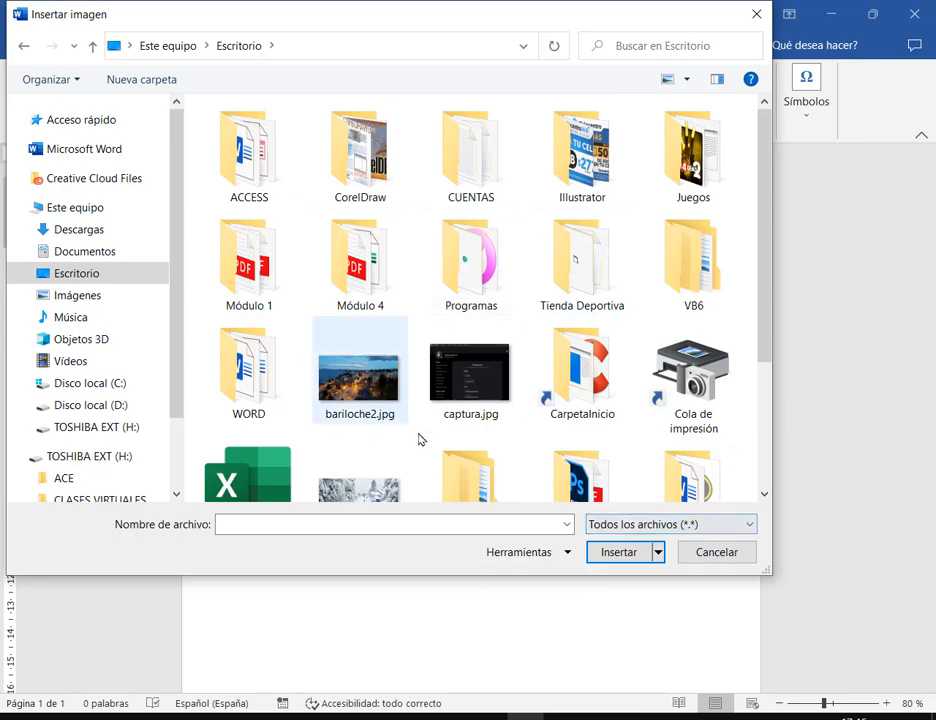
scroll(744, 370, down, 2)
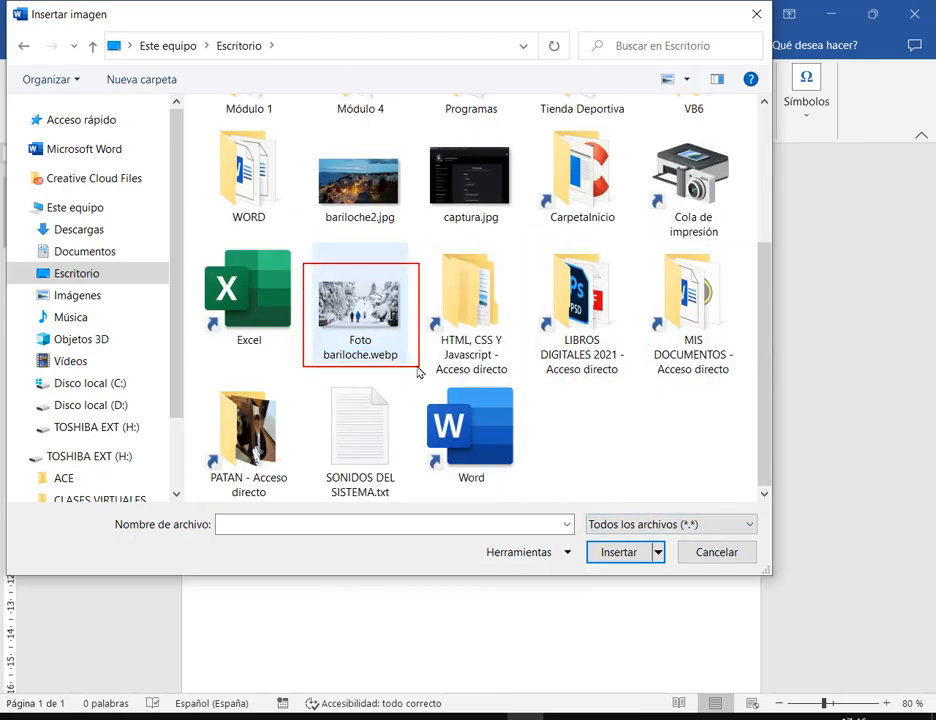
click(359, 305)
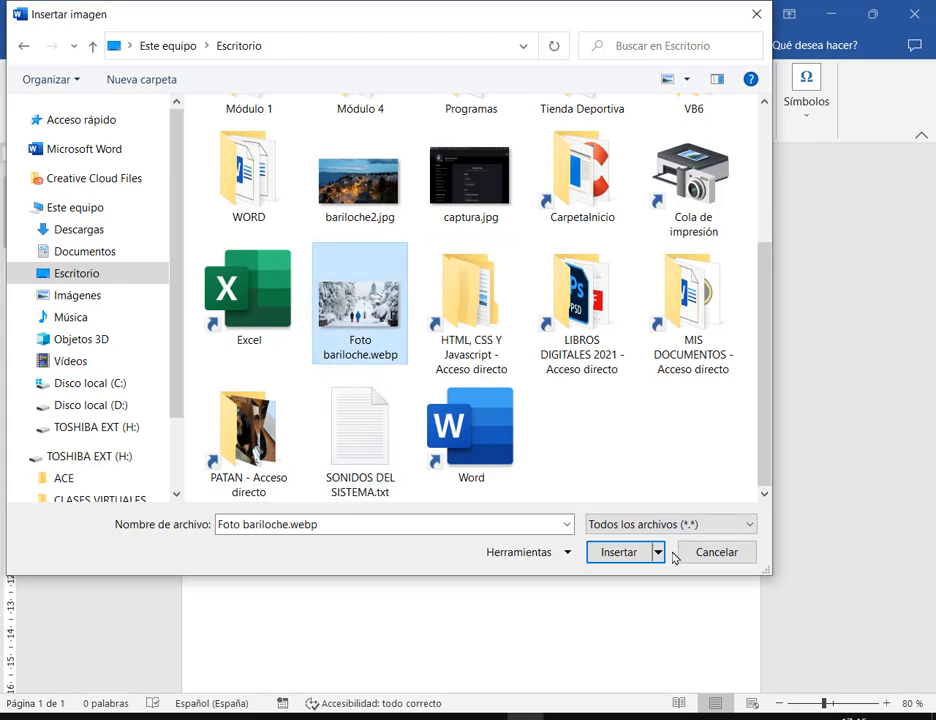
click(608, 556)
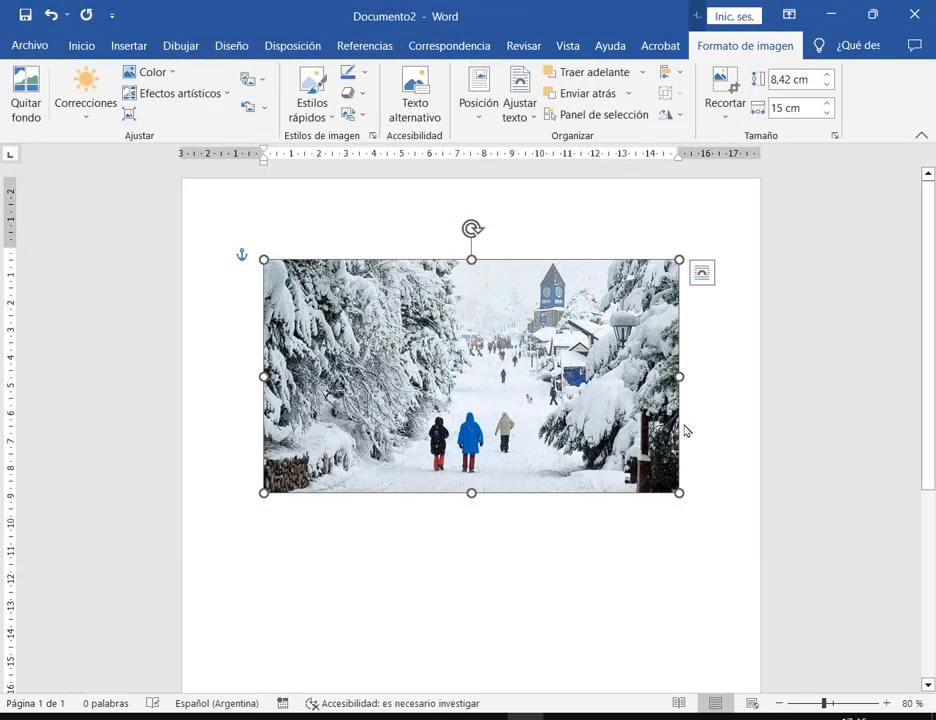
click(718, 452)
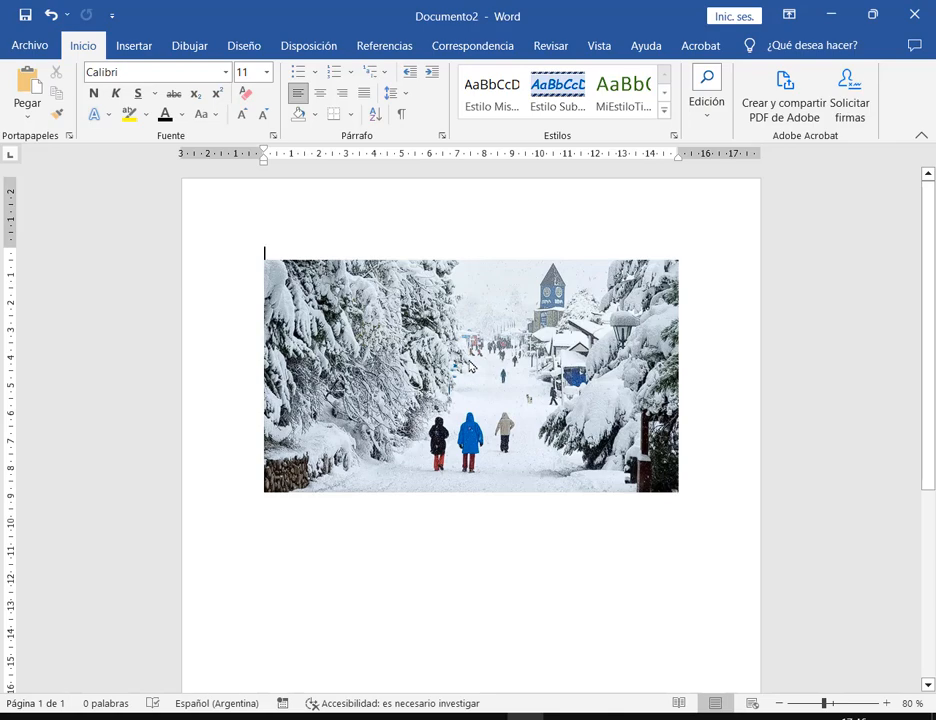
Step: Delete the snowy street picture from the page and look at the Foto bariloche.webp file on the Windows desktop
click(468, 373)
key(Delete)
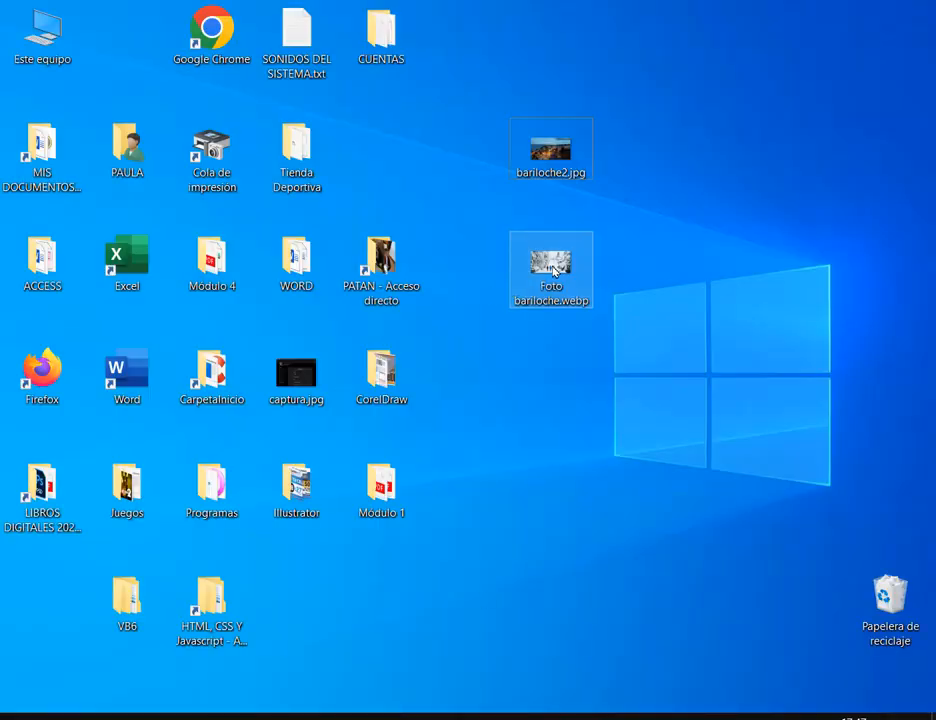
drag(551, 272, 519, 294)
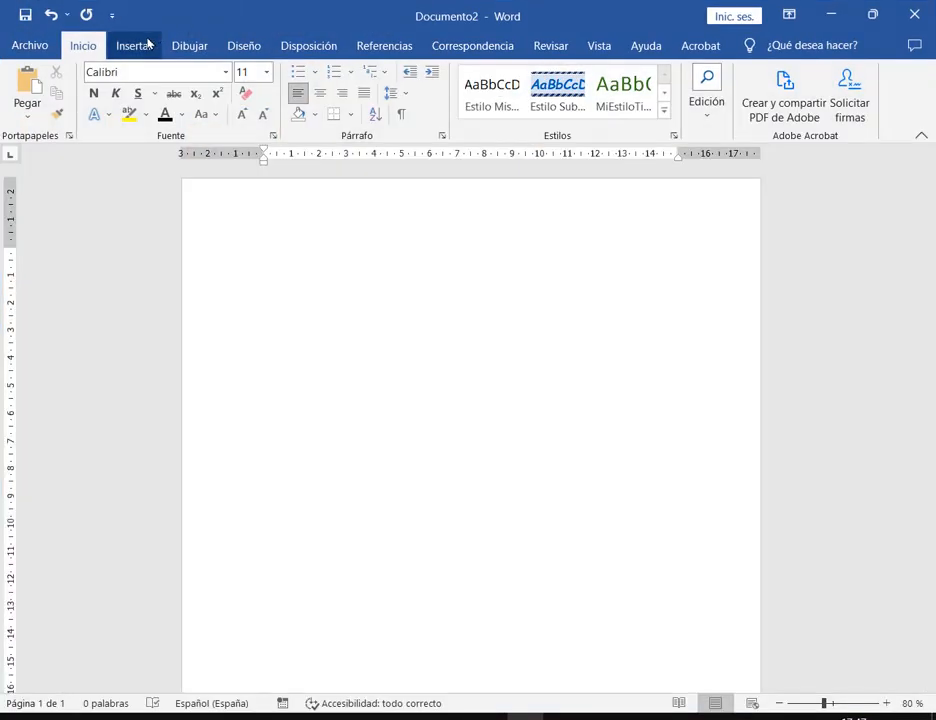
Step: Switch to Word, browse Escritorio for a local picture to insert, and set the file type filter to Todos los archivos (*.*)
click(134, 45)
click(140, 108)
click(166, 166)
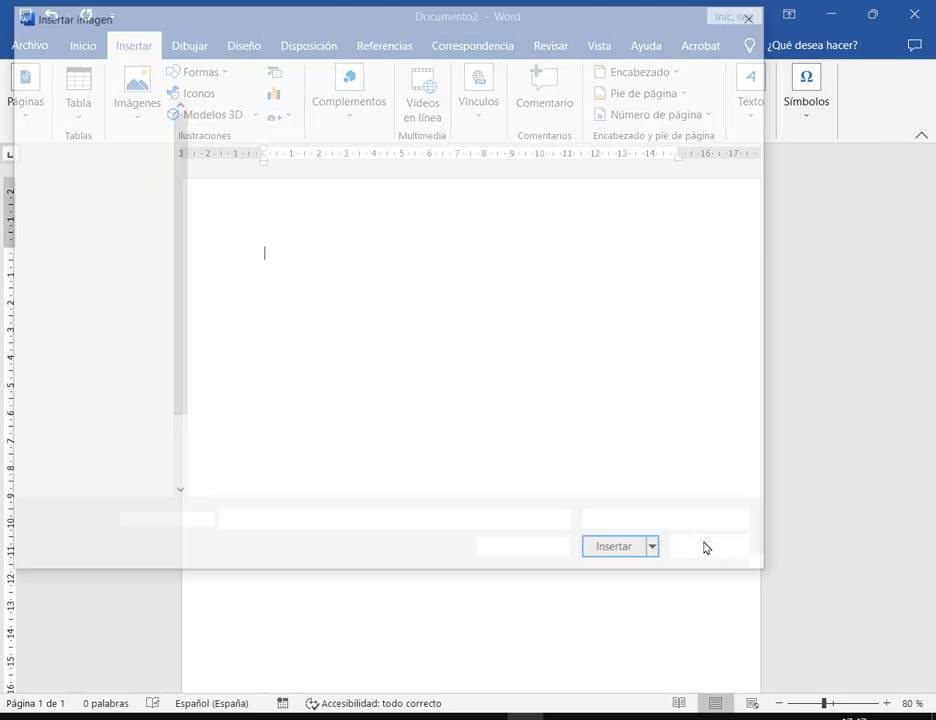
click(94, 274)
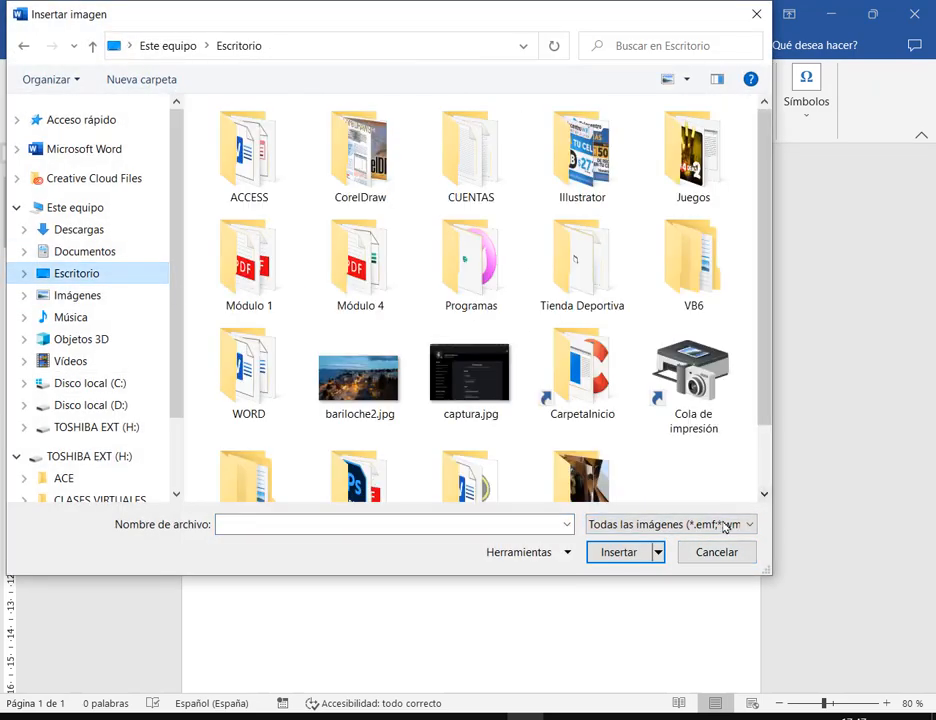
click(725, 527)
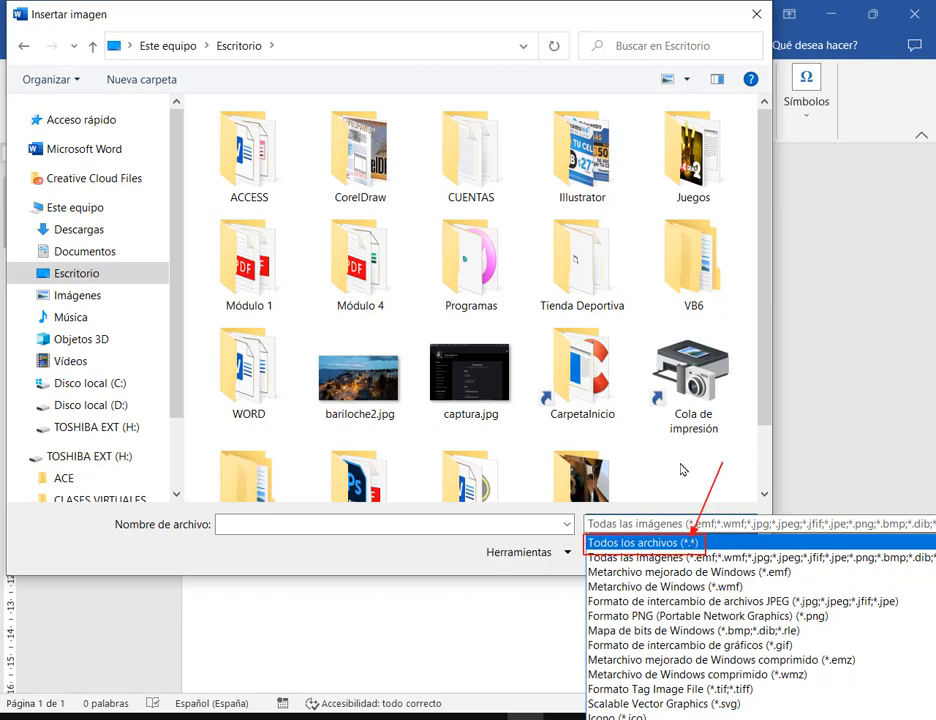
mouse_move(207, 103)
mouse_down()
mouse_move(790, 445)
mouse_move(744, 501)
mouse_up()
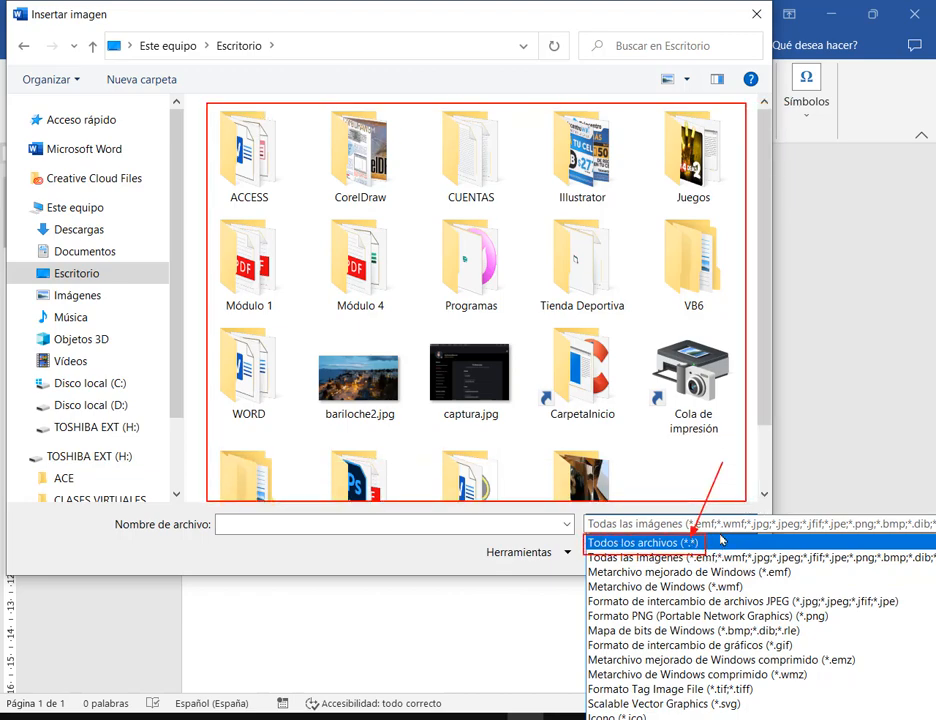
key(Escape)
click(706, 530)
click(700, 542)
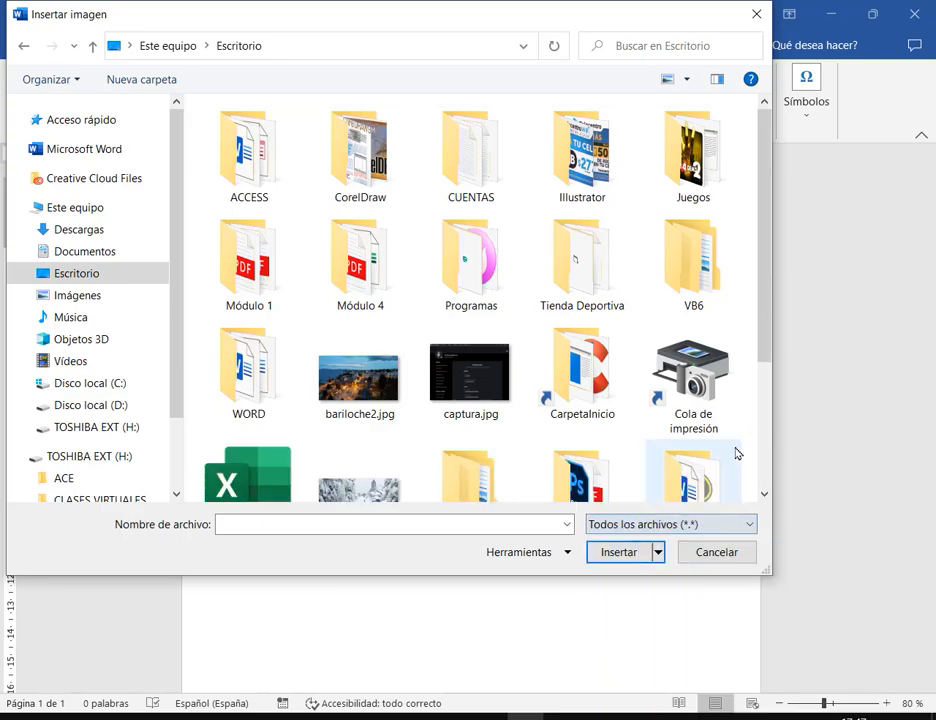